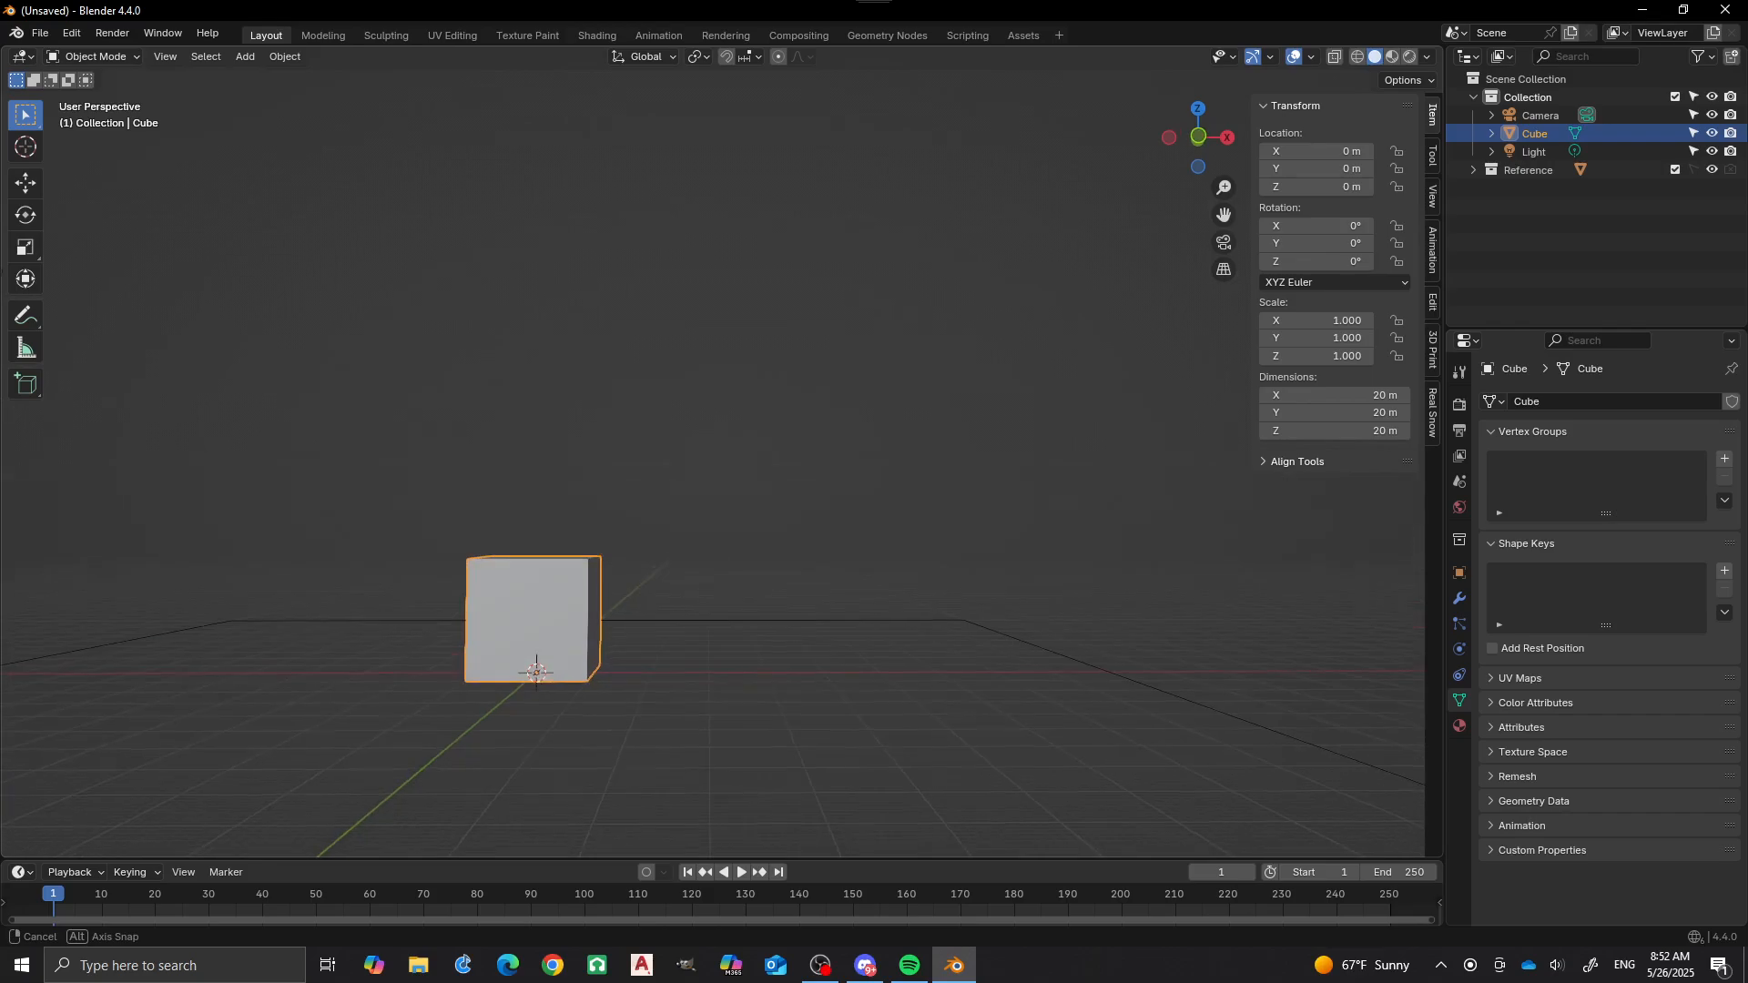
Rename the cube object as Figure.
{"action": "middle_click_drag", "start_coordinate": [682, 360], "coordinate": [688, 358], "text": "shift"}
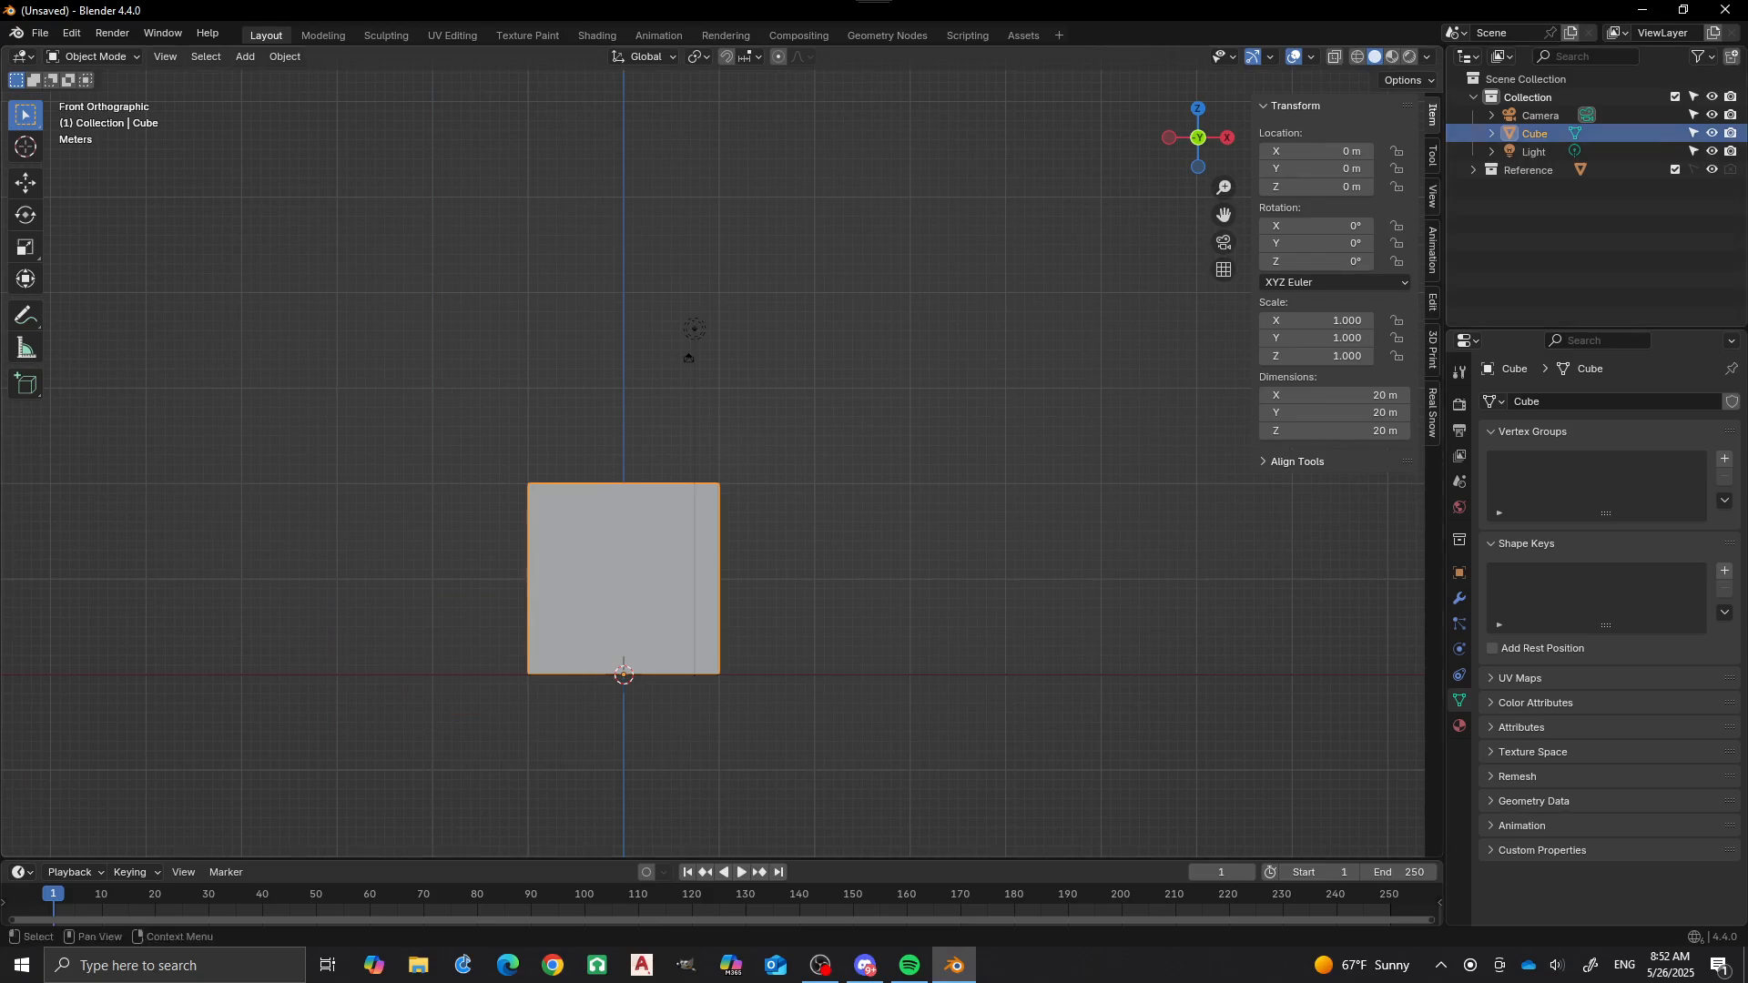
{"action": "double_click", "coordinate": [1535, 133]}
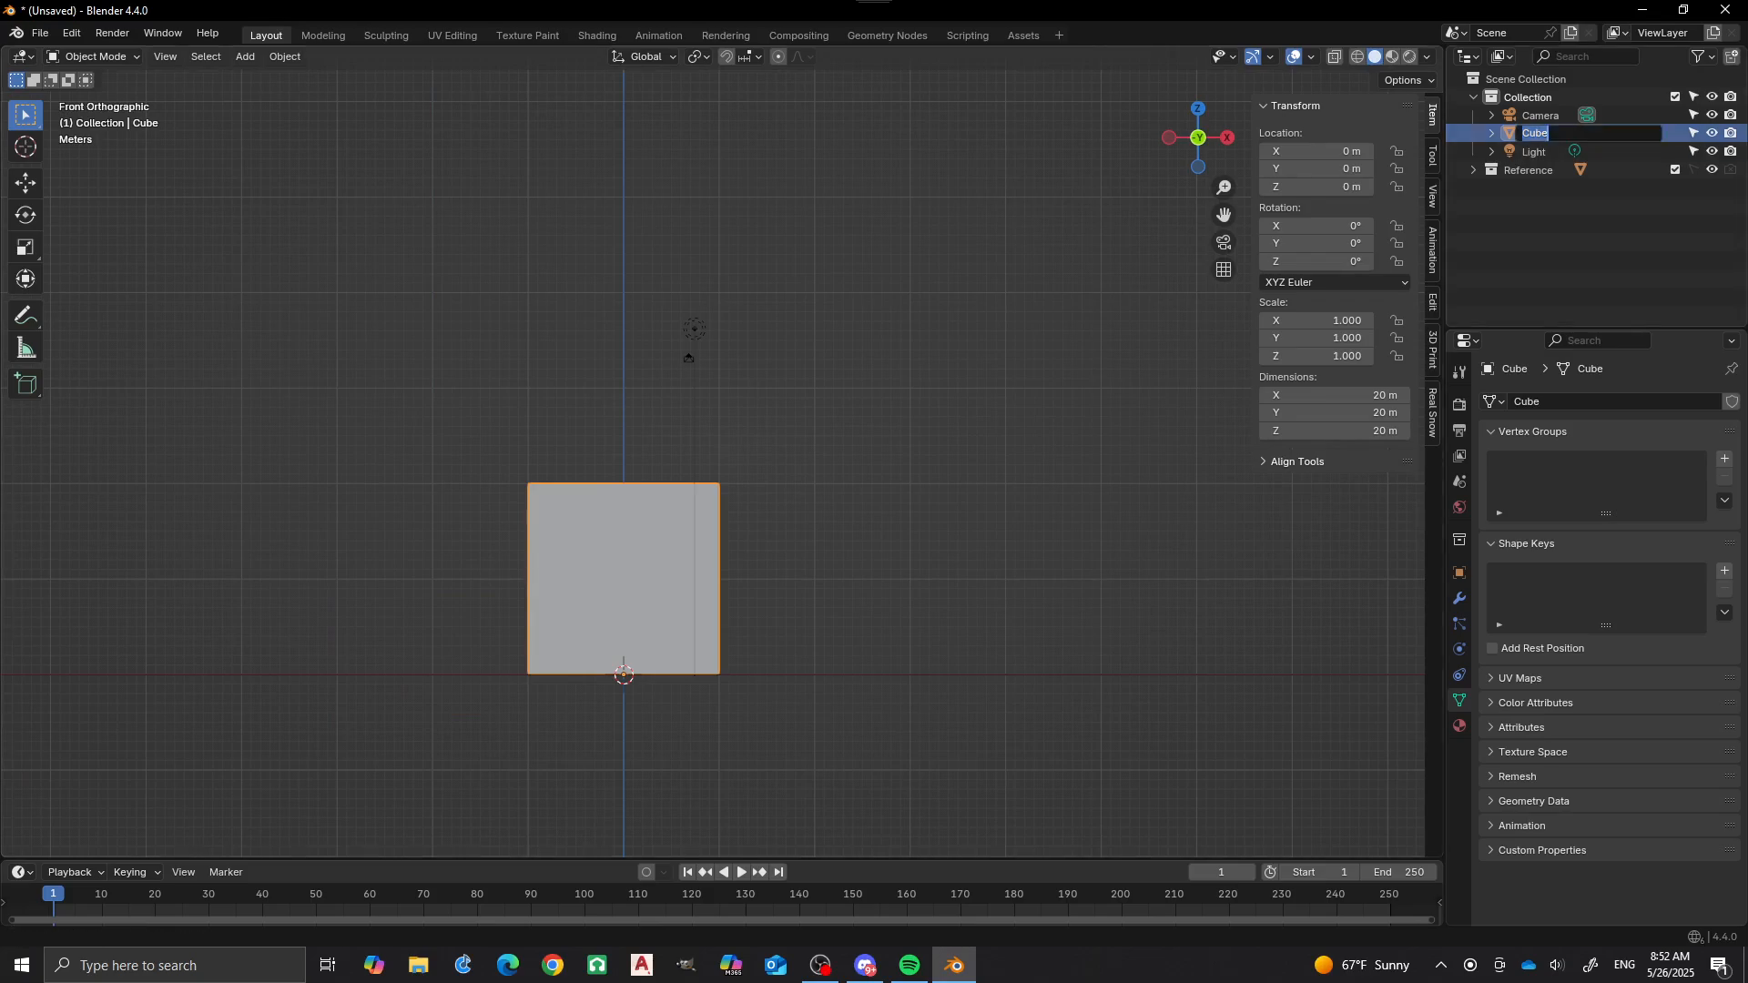
{"action": "type", "text": "Figure"}
{"action": "key", "text": "Return"}
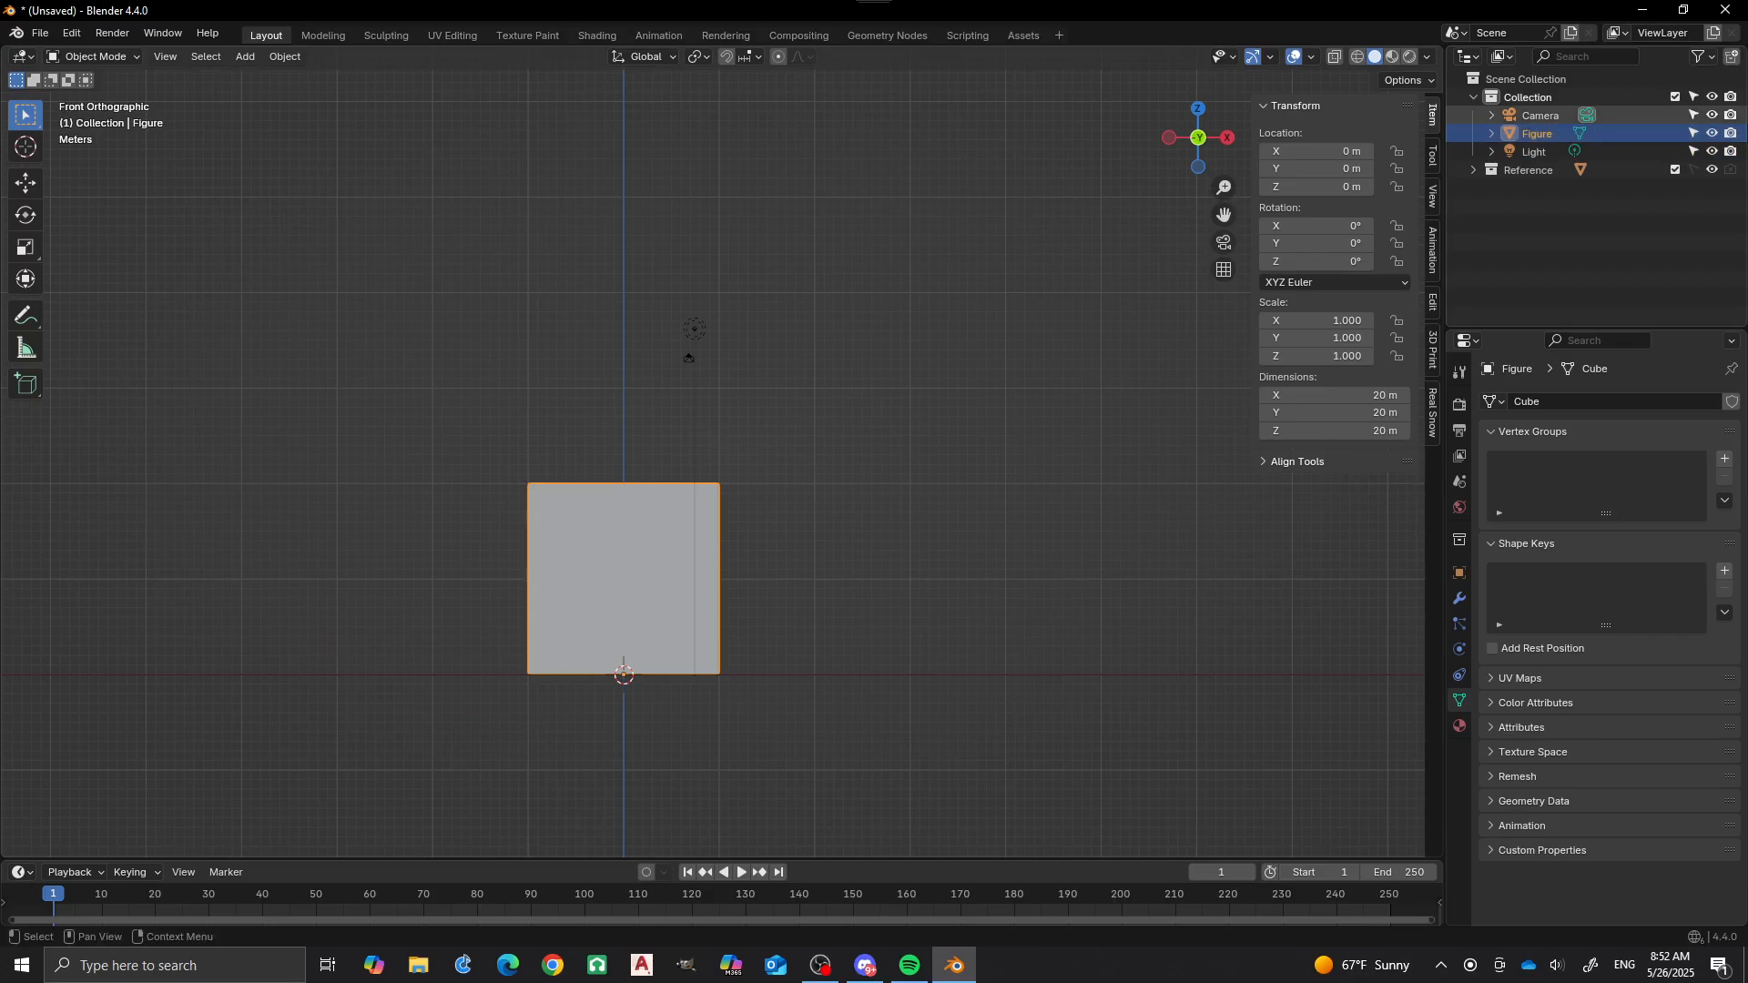
Rename the mesh data inside the Figure object as Figure too, and deselect everything.
{"action": "left_click", "coordinate": [1490, 133]}
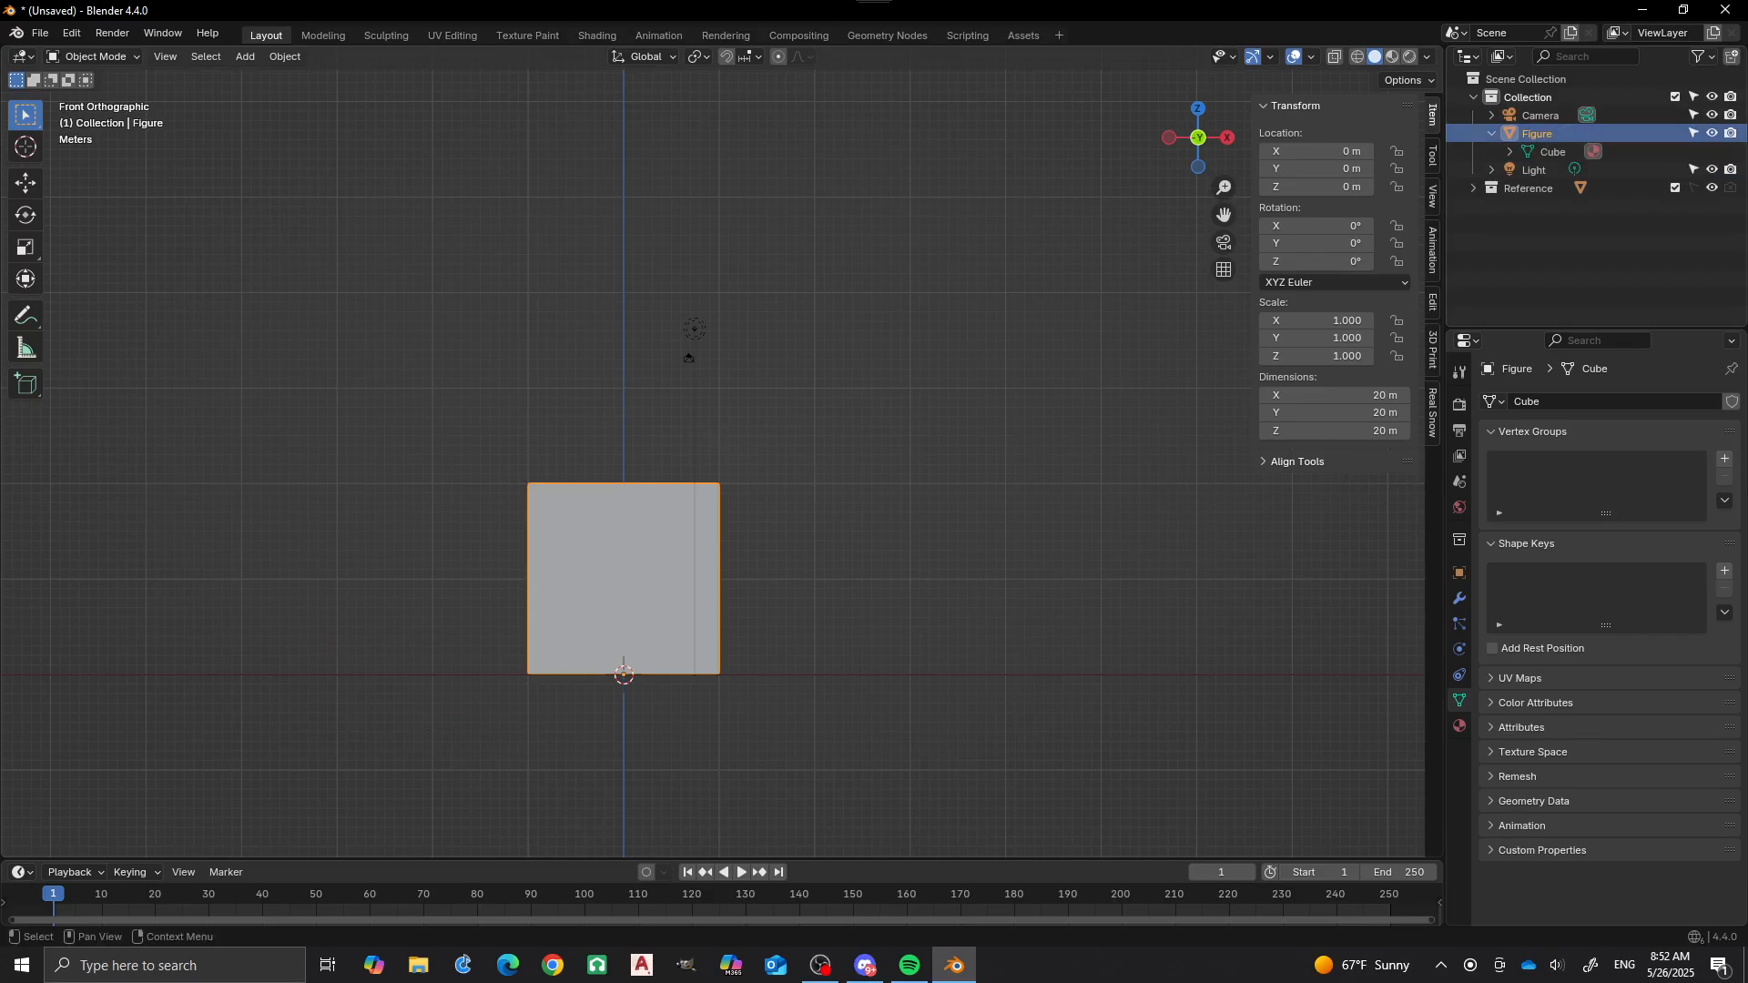
{"action": "double_click", "coordinate": [1536, 133]}
{"action": "key", "text": "ctrl+c"}
{"action": "key", "text": "Return"}
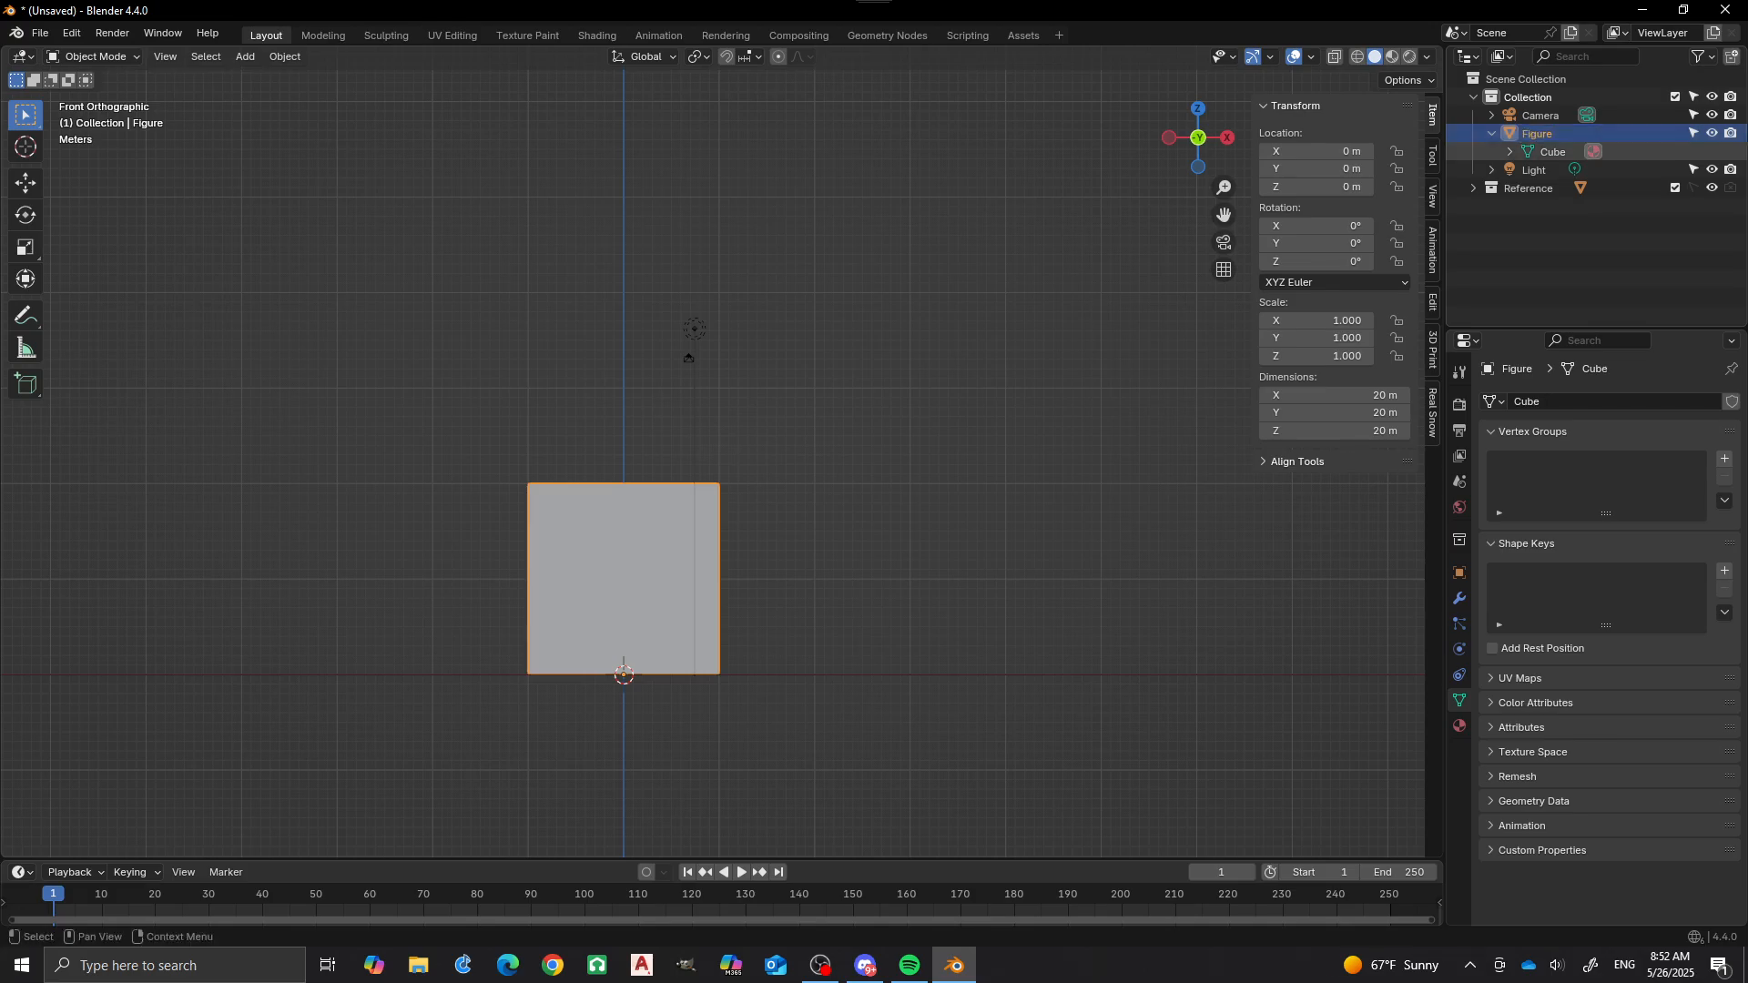
{"action": "double_click", "coordinate": [1552, 151]}
{"action": "key", "text": "ctrl+v"}
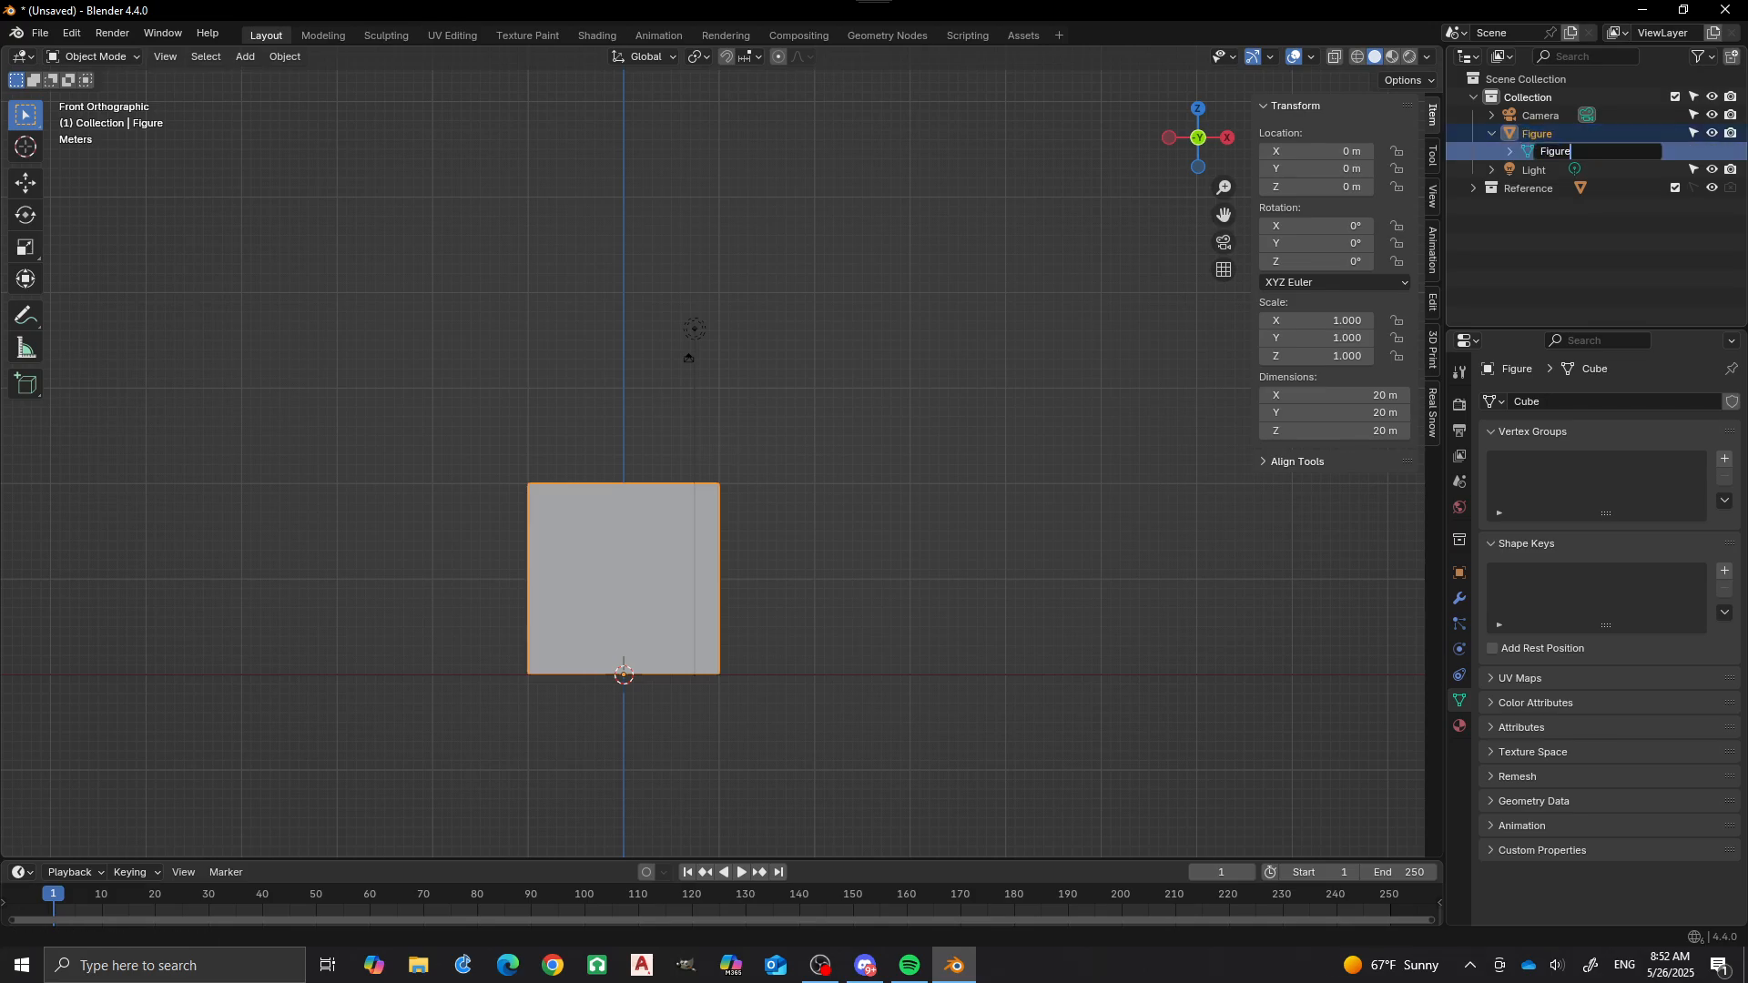
{"action": "key", "text": "Return"}
{"action": "key", "text": "alt+a"}
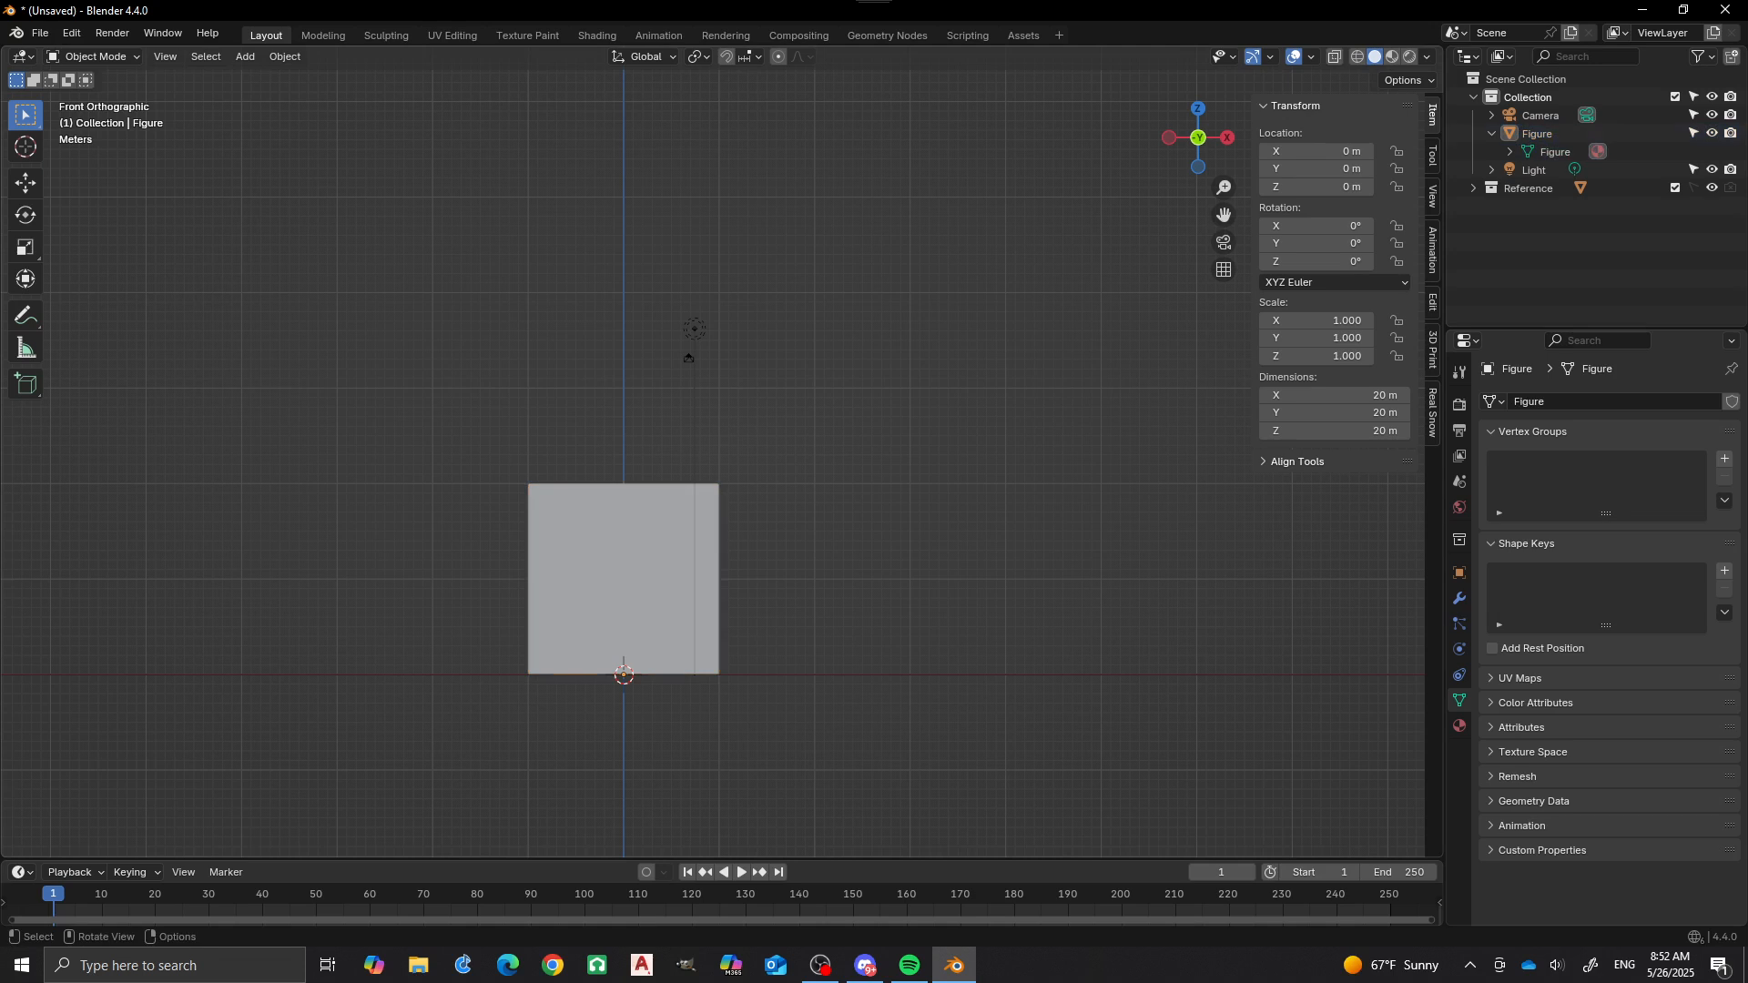
Add one centred vertical loop cut to the Figure mesh, splitting it into two halves along X.
{"action": "left_click", "coordinate": [623, 578]}
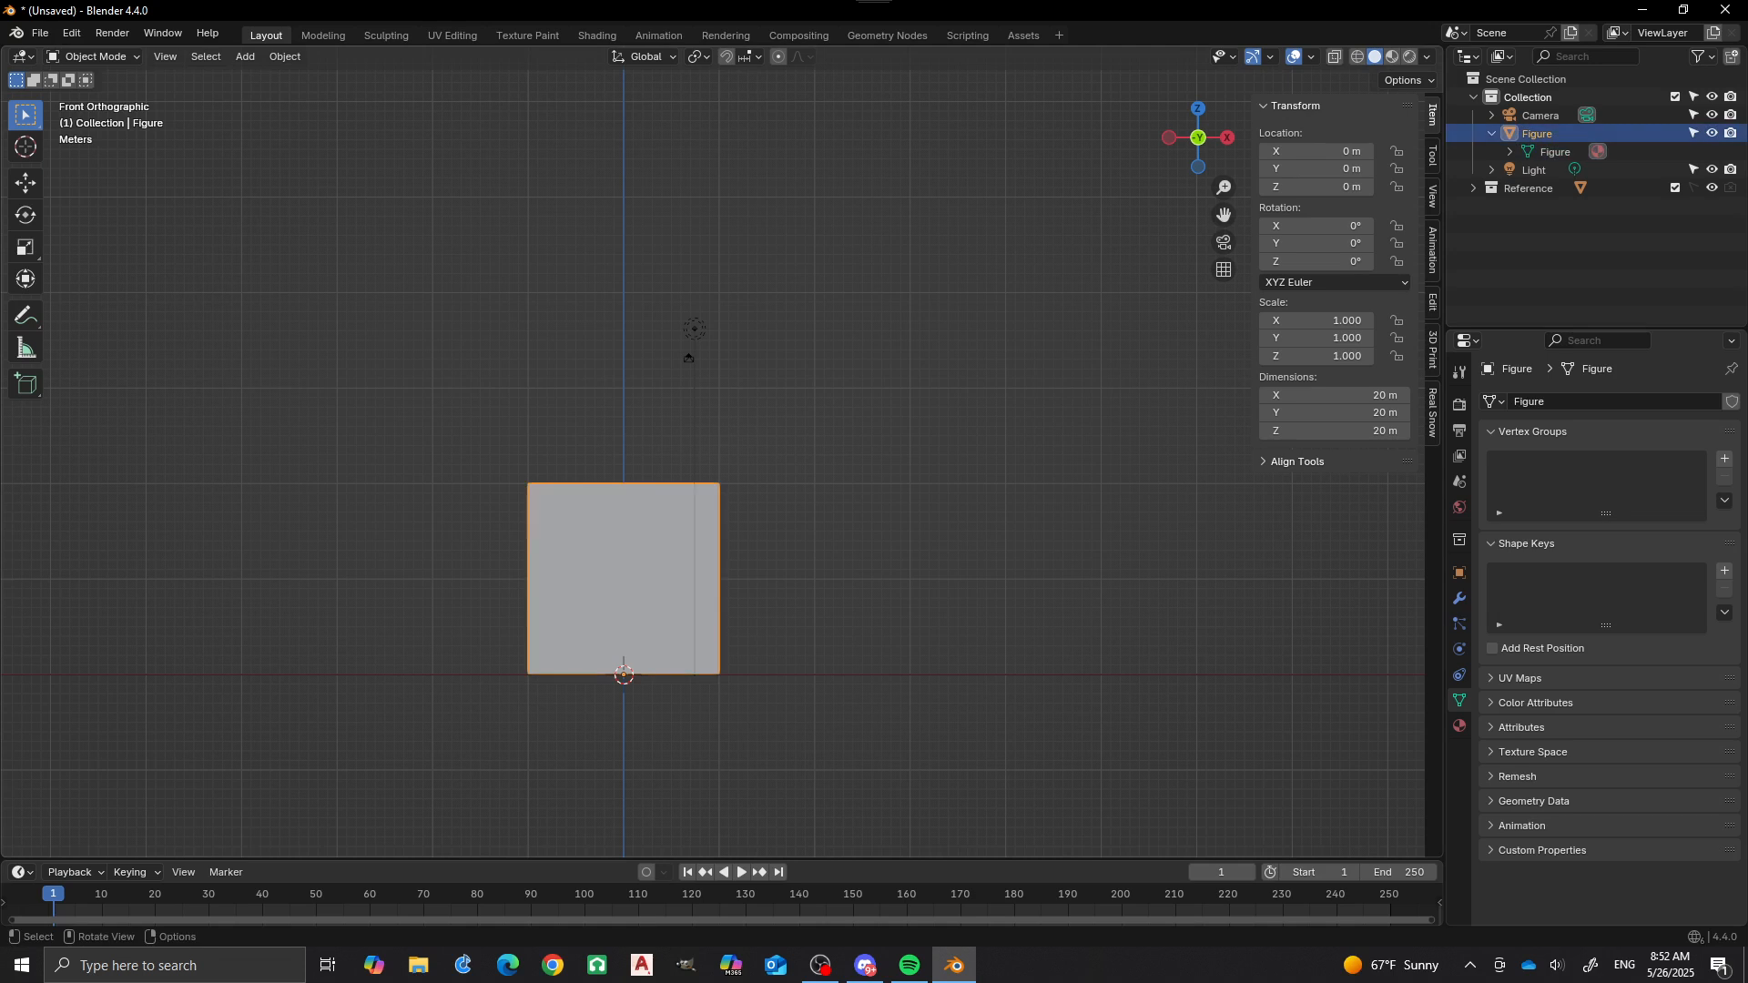
{"action": "key", "text": "Tab"}
{"action": "scroll", "coordinate": [713, 452], "scroll_direction": "down", "scroll_amount": 1}
{"action": "middle_click_drag", "start_coordinate": [623, 579], "coordinate": [764, 534], "text": "shift"}
{"action": "scroll", "coordinate": [713, 451], "scroll_direction": "up", "scroll_amount": 1}
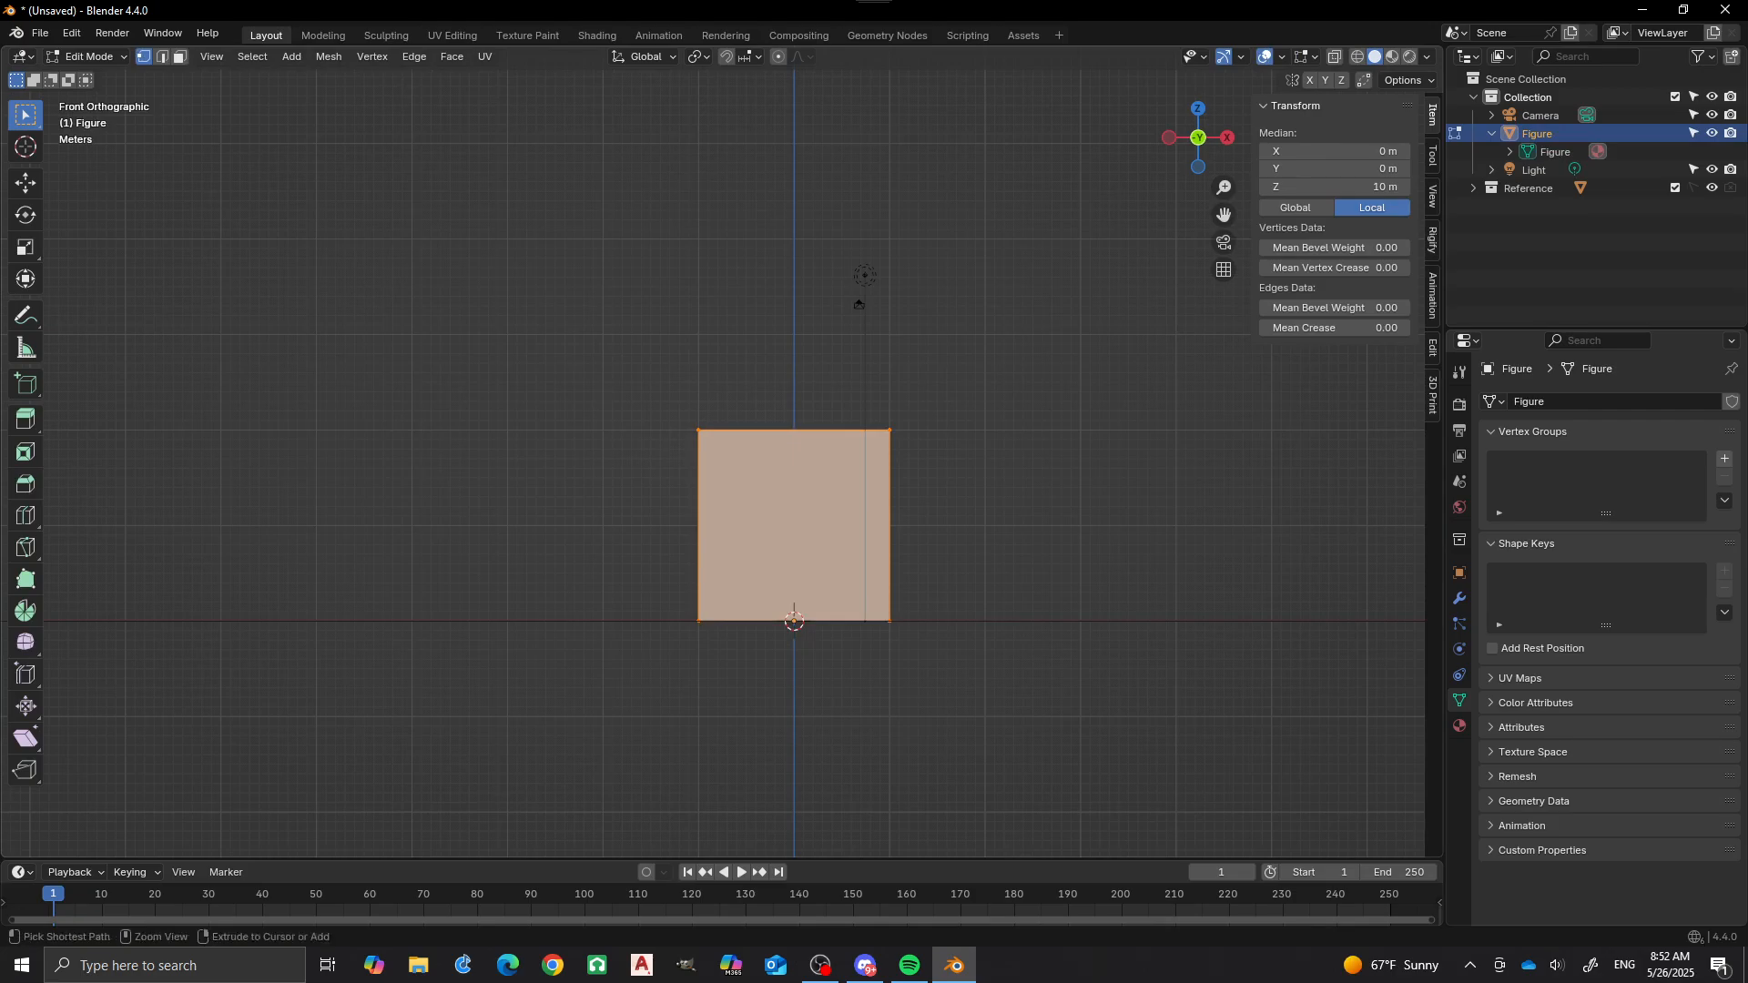
{"action": "key", "text": "ctrl+r"}
{"action": "key", "text": "Return"}
{"action": "key", "text": "Escape"}
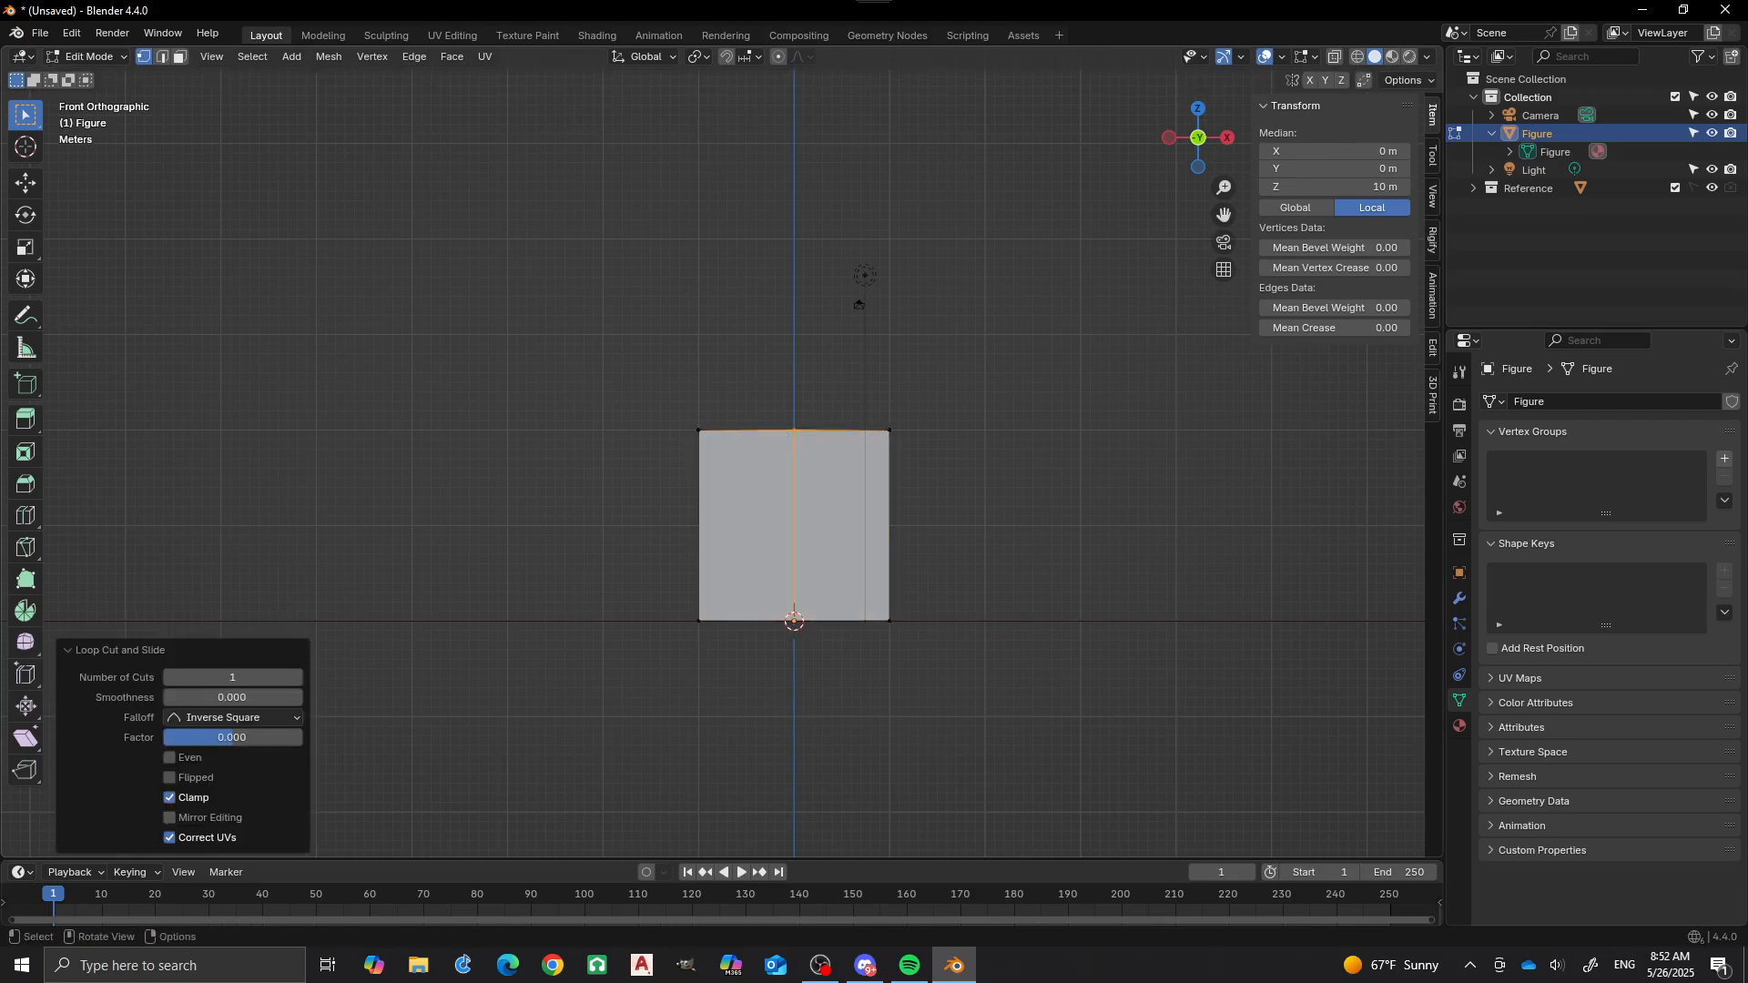
{"action": "key", "text": "alt+a"}
Delete the vertices of the outer face on the negative X side, removing that half of the cube.
{"action": "scroll", "coordinate": [733, 462], "scroll_direction": "down", "scroll_amount": 1}
{"action": "middle_click_drag", "start_coordinate": [836, 329], "coordinate": [1002, 510]}
{"action": "scroll", "coordinate": [785, 456], "scroll_direction": "up", "scroll_amount": 1}
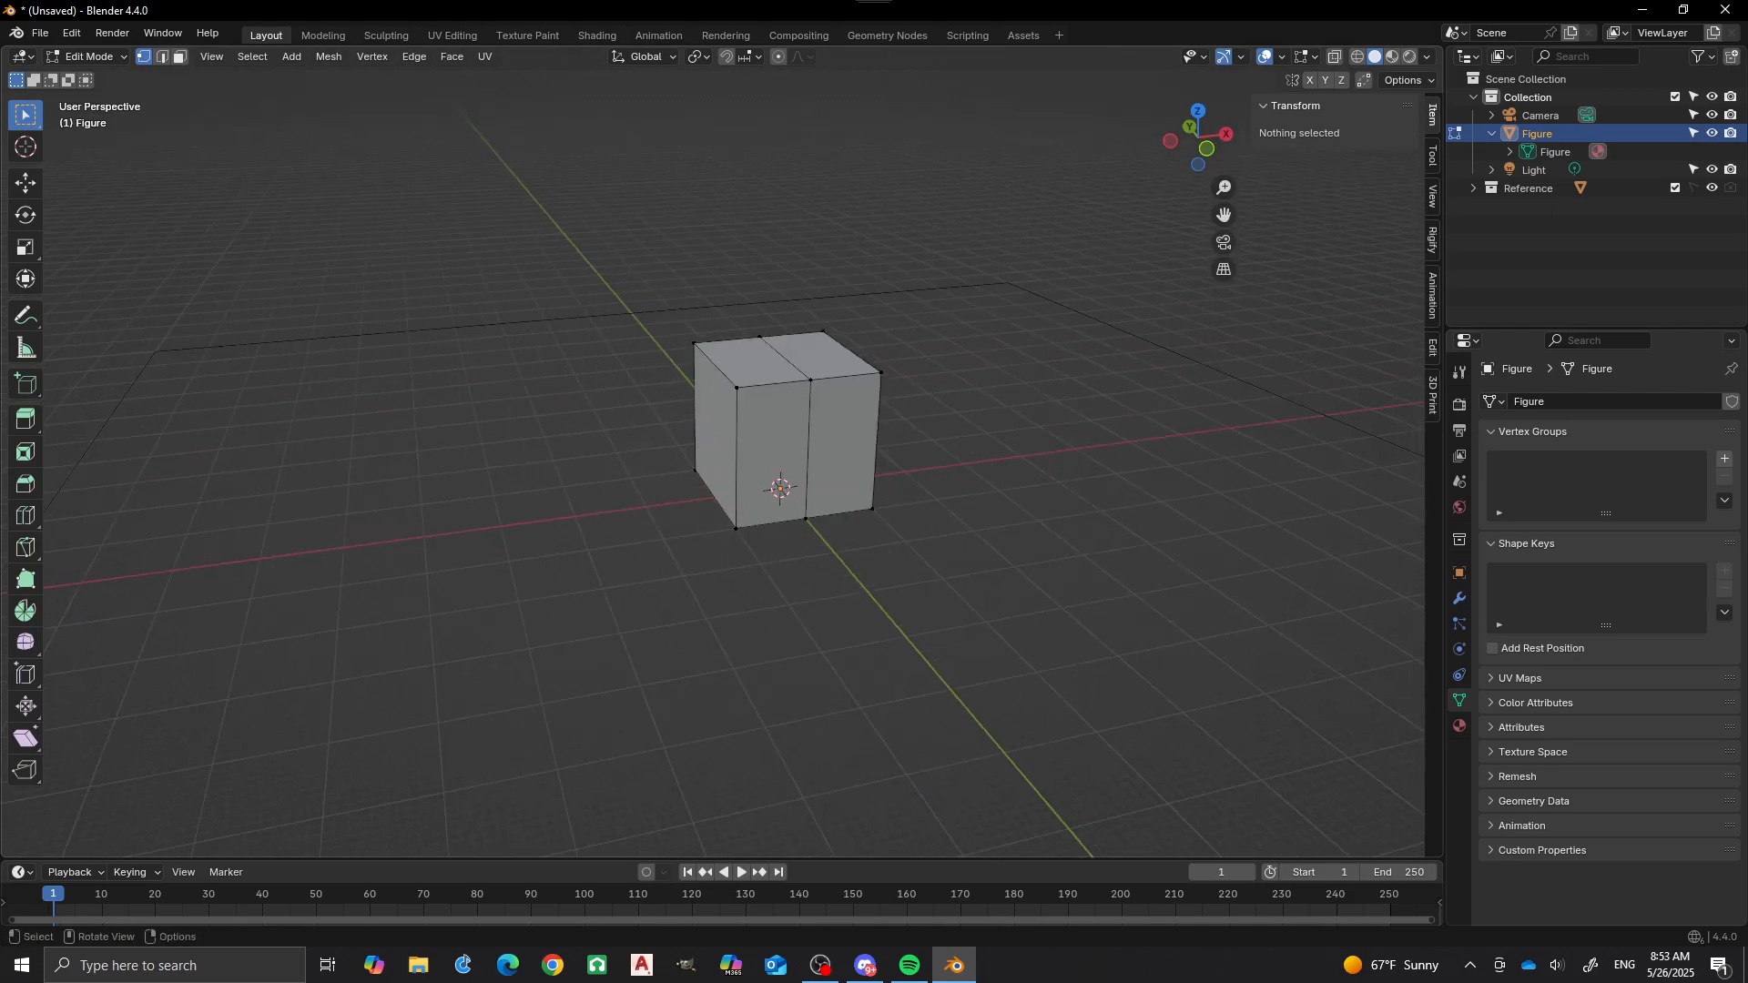
{"action": "scroll", "coordinate": [798, 426], "scroll_direction": "up", "scroll_amount": 1}
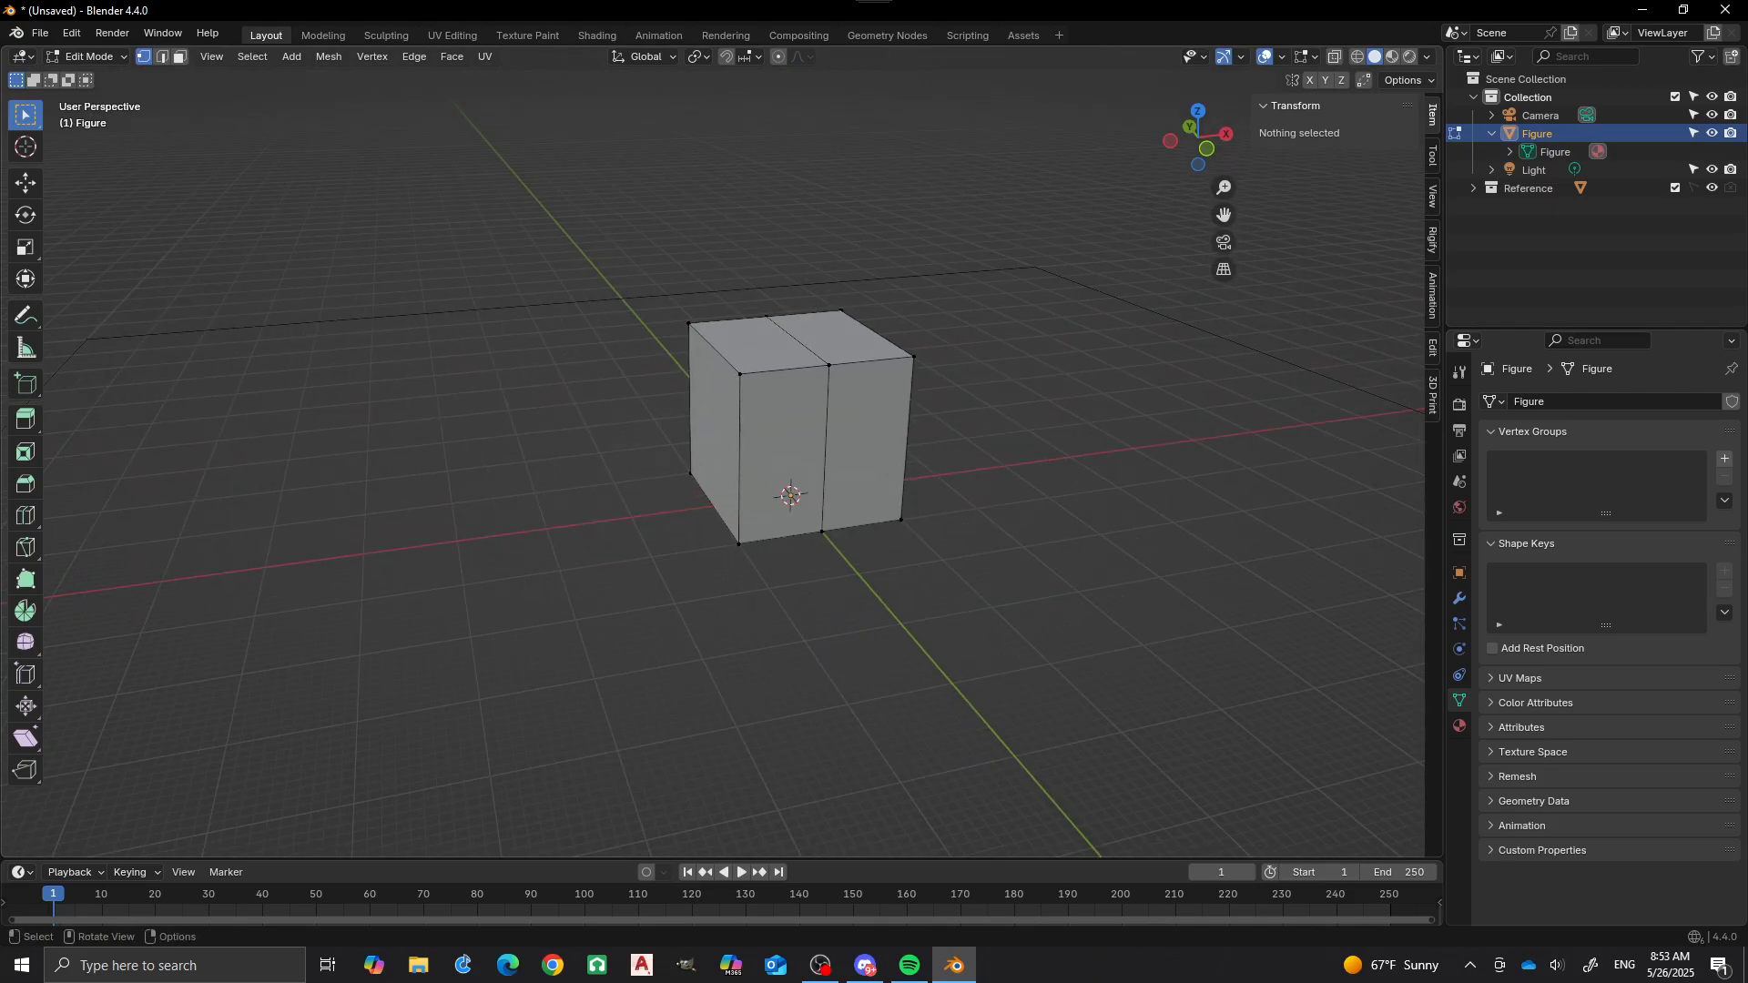
{"action": "key", "text": "3"}
{"action": "left_click", "coordinate": [715, 428]}
{"action": "key", "text": "x"}
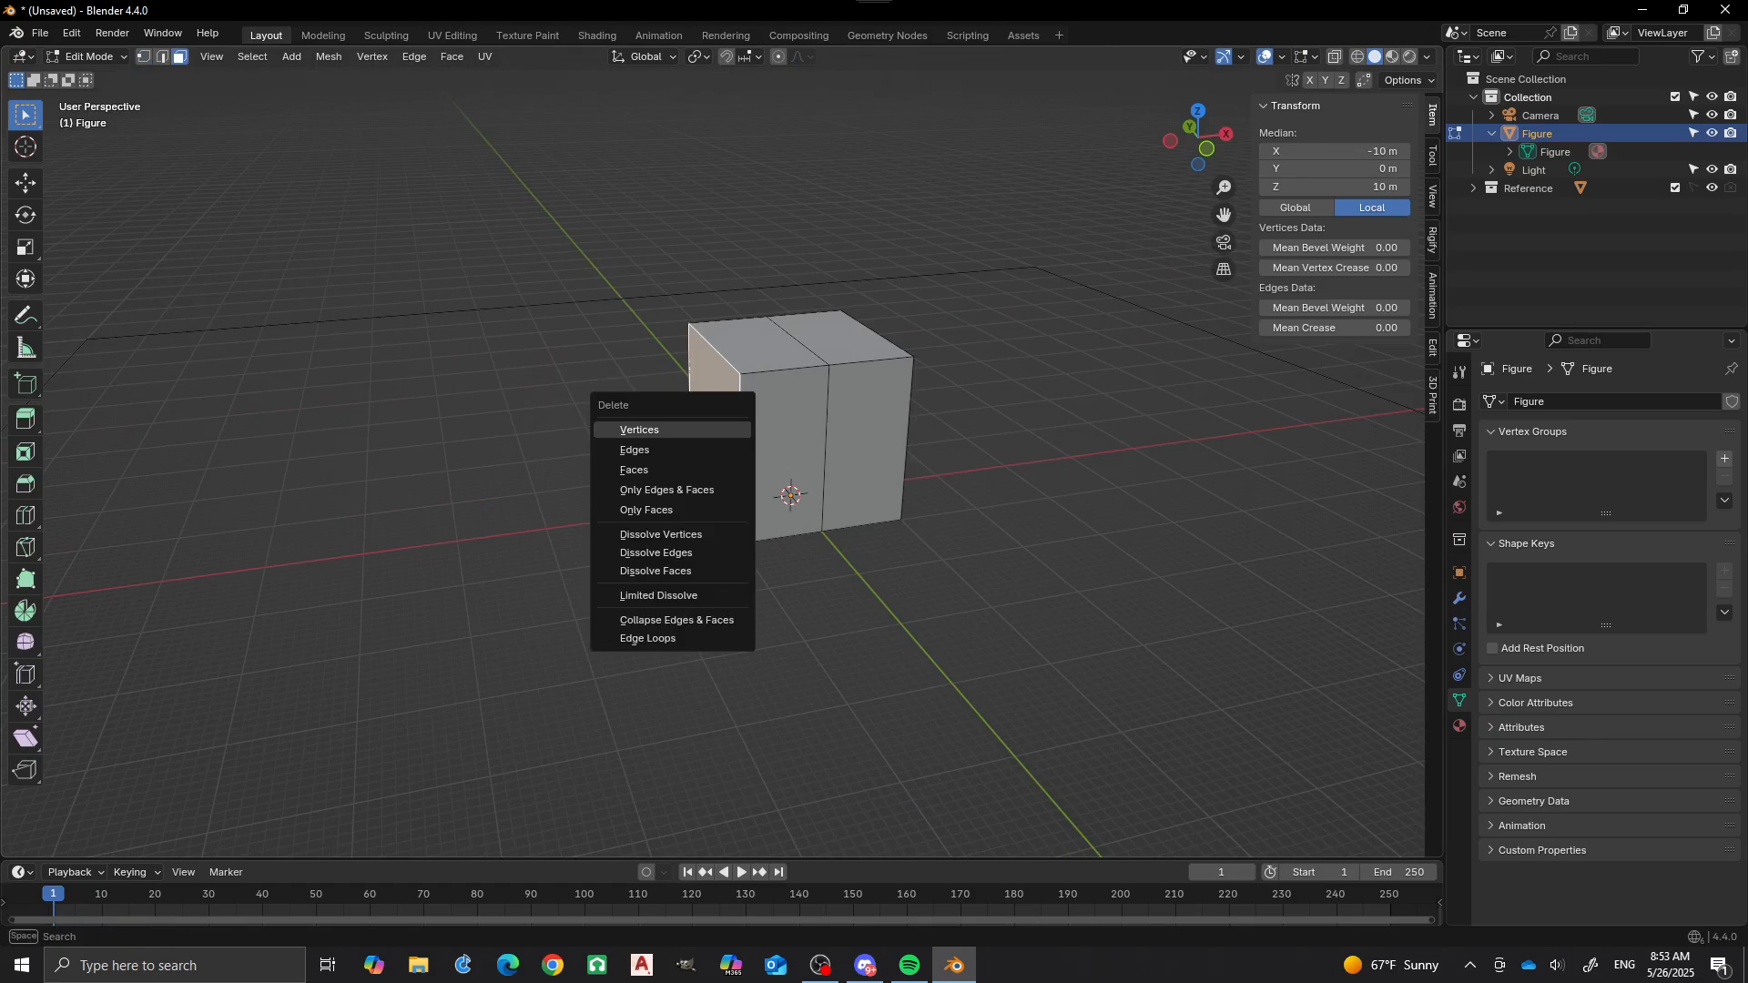
{"action": "key", "text": "Return"}
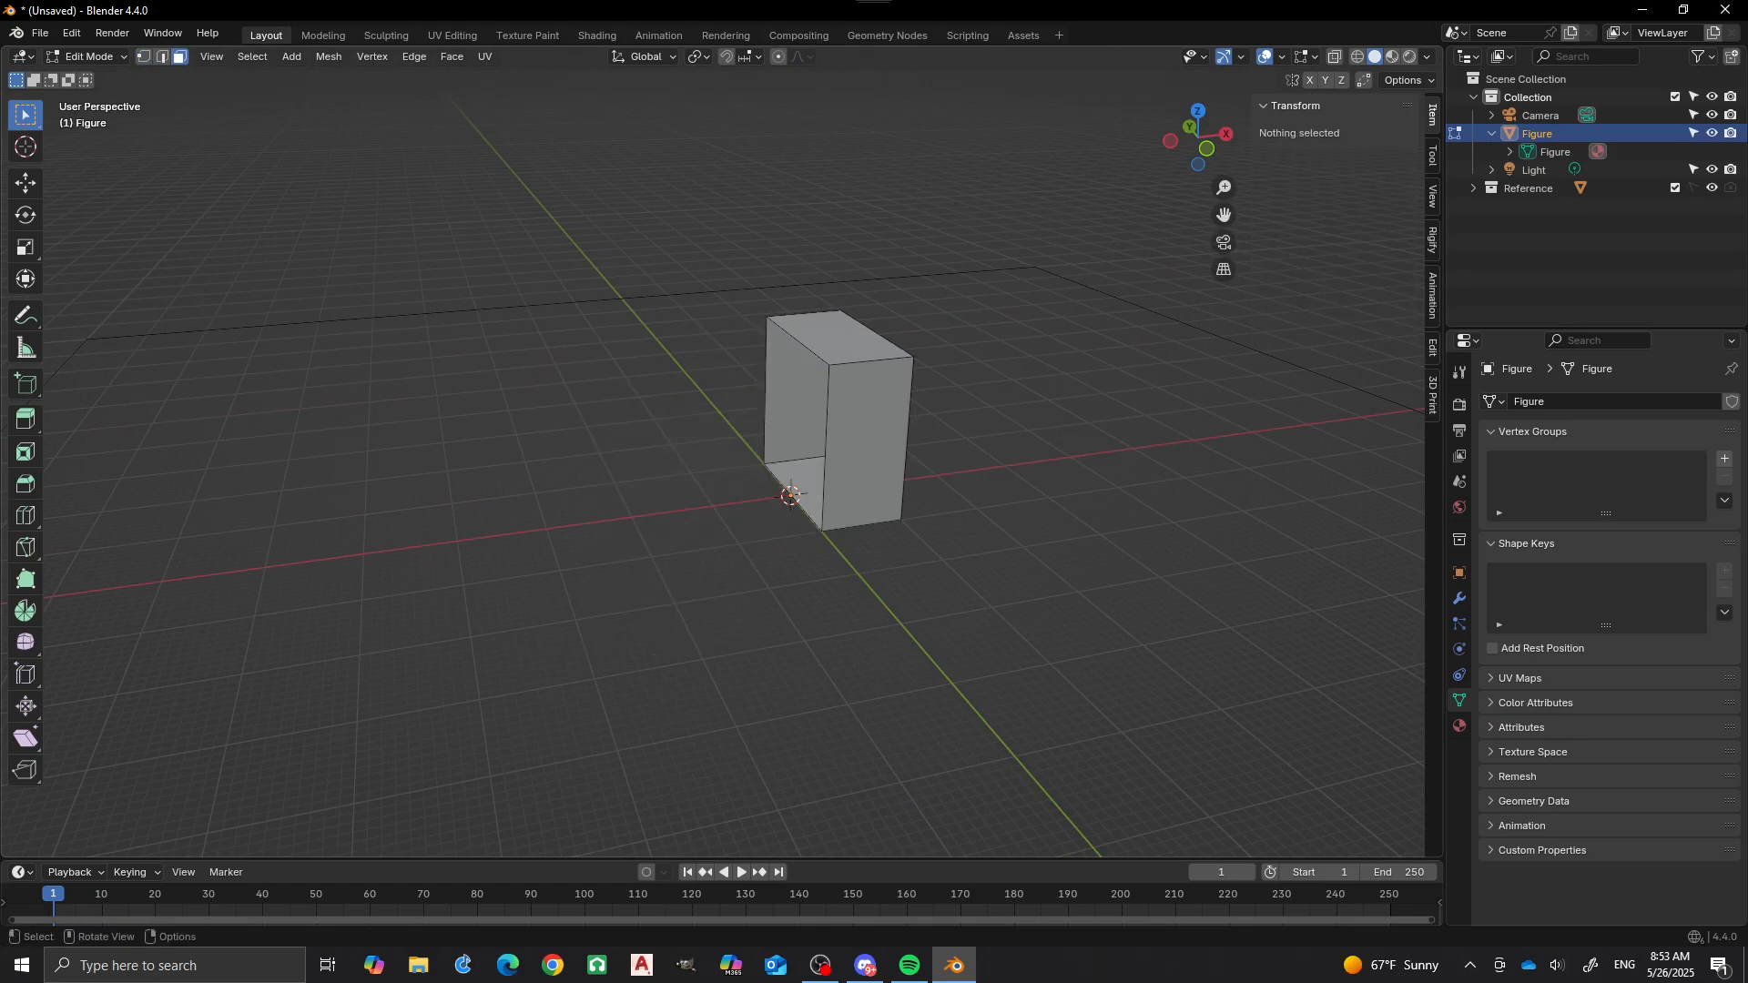
Add a Mirror modifier to the Figure object on the X axis and enable Clipping.
{"action": "key", "text": "Tab"}
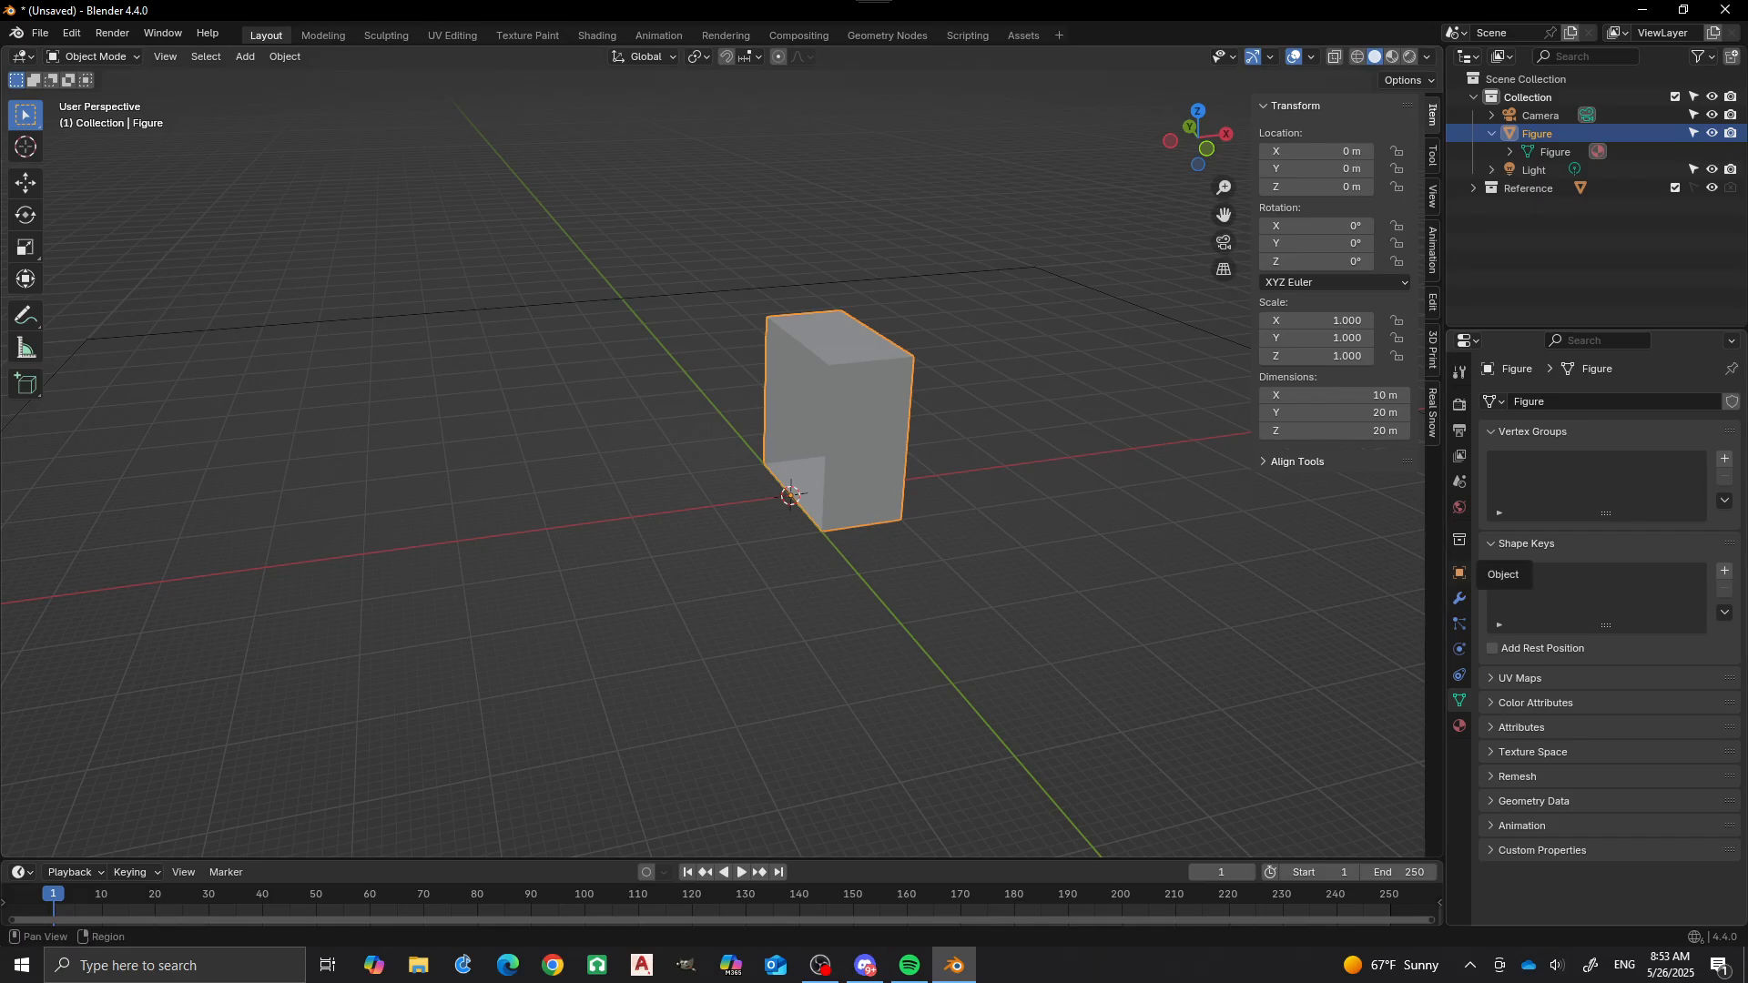
{"action": "left_click", "coordinate": [1459, 573]}
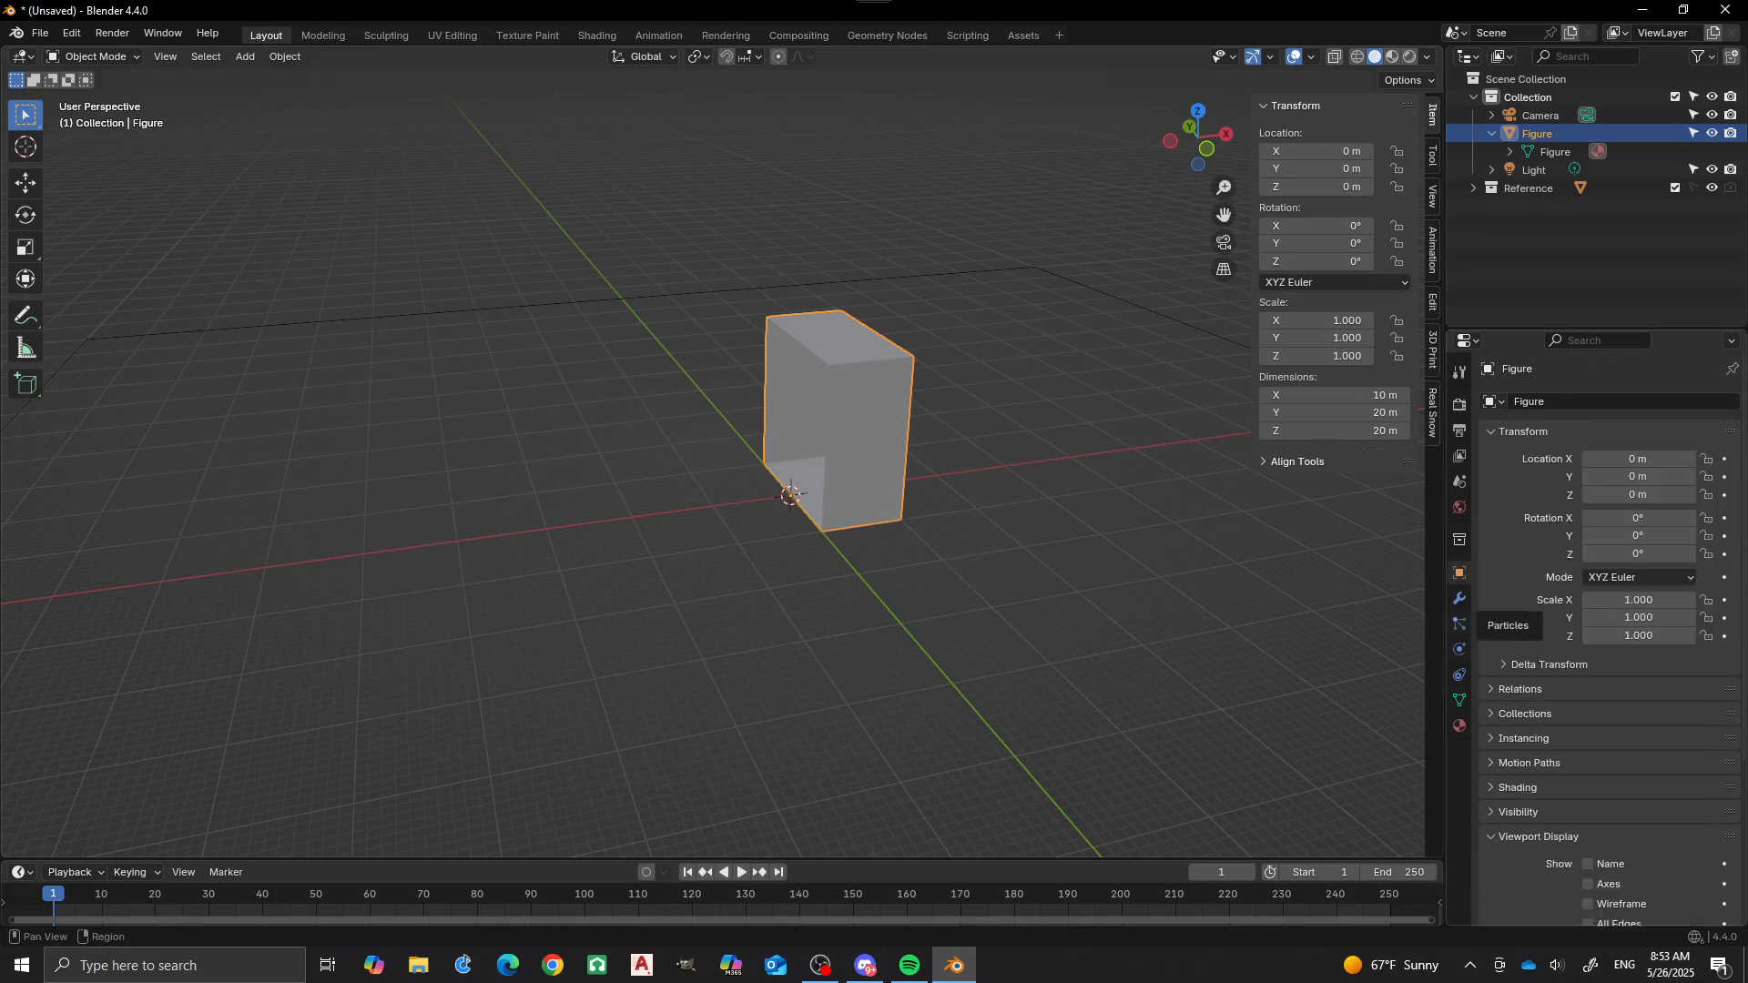
{"action": "left_click", "coordinate": [1459, 598]}
{"action": "left_click", "coordinate": [1502, 401]}
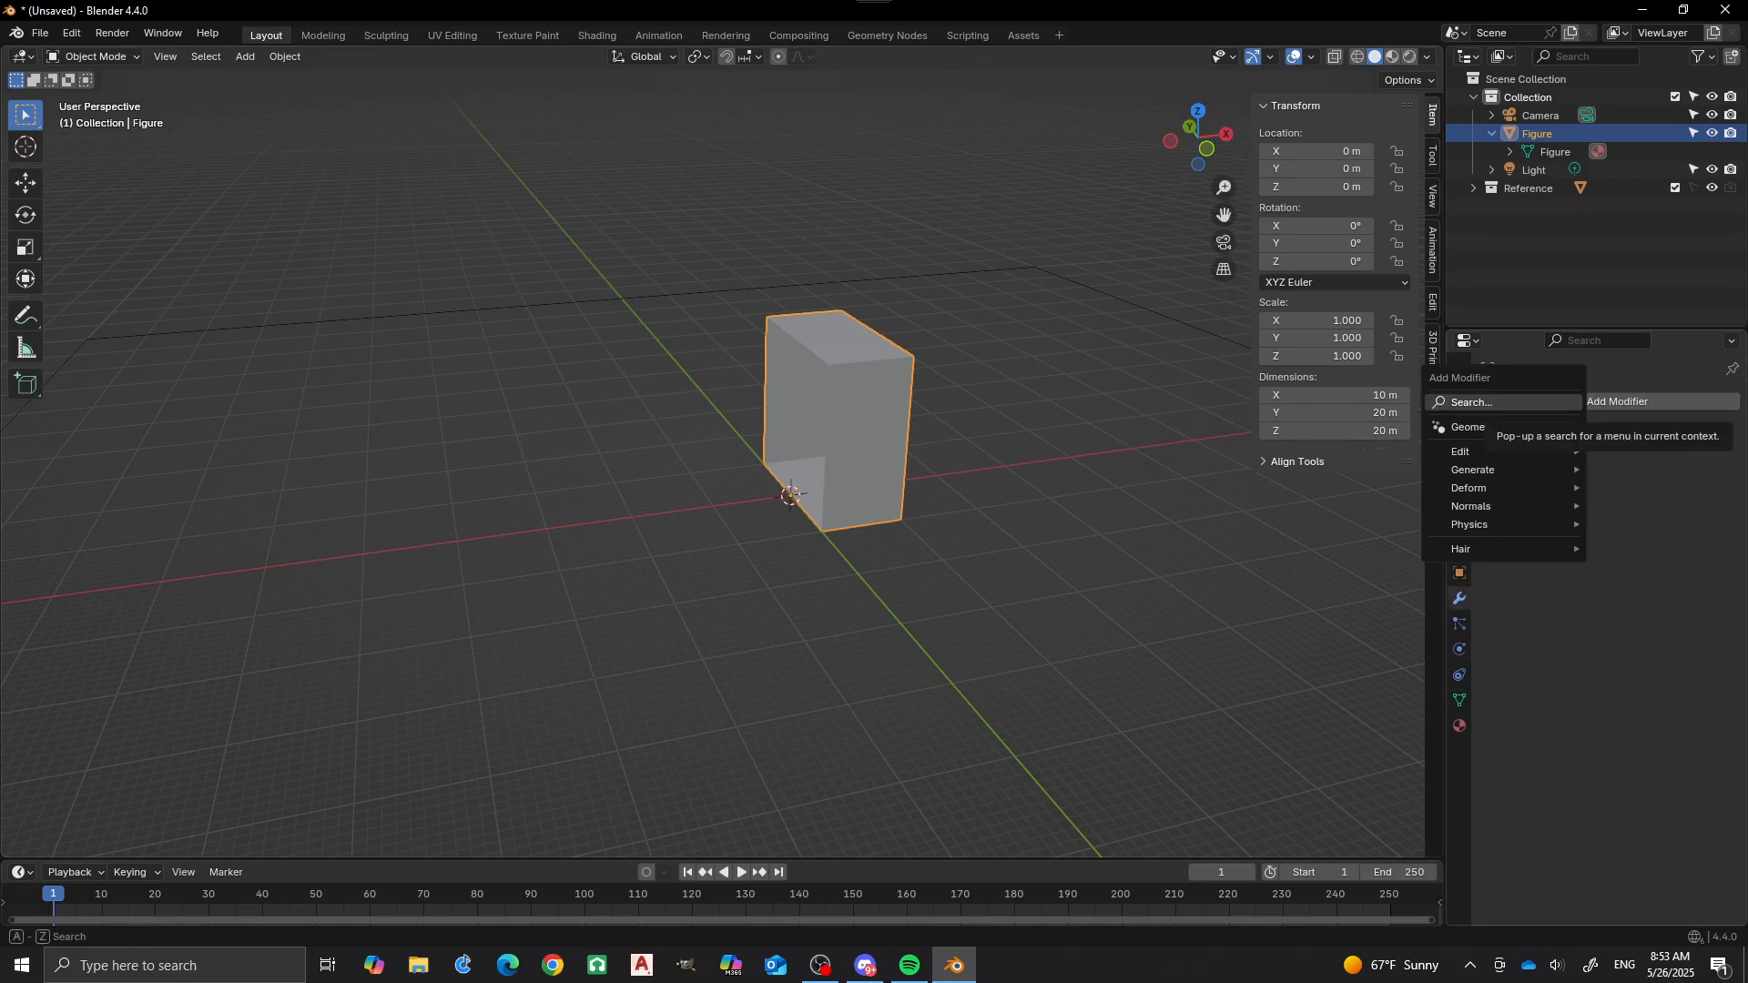
{"action": "type", "text": "mirror"}
{"action": "key", "text": "Return"}
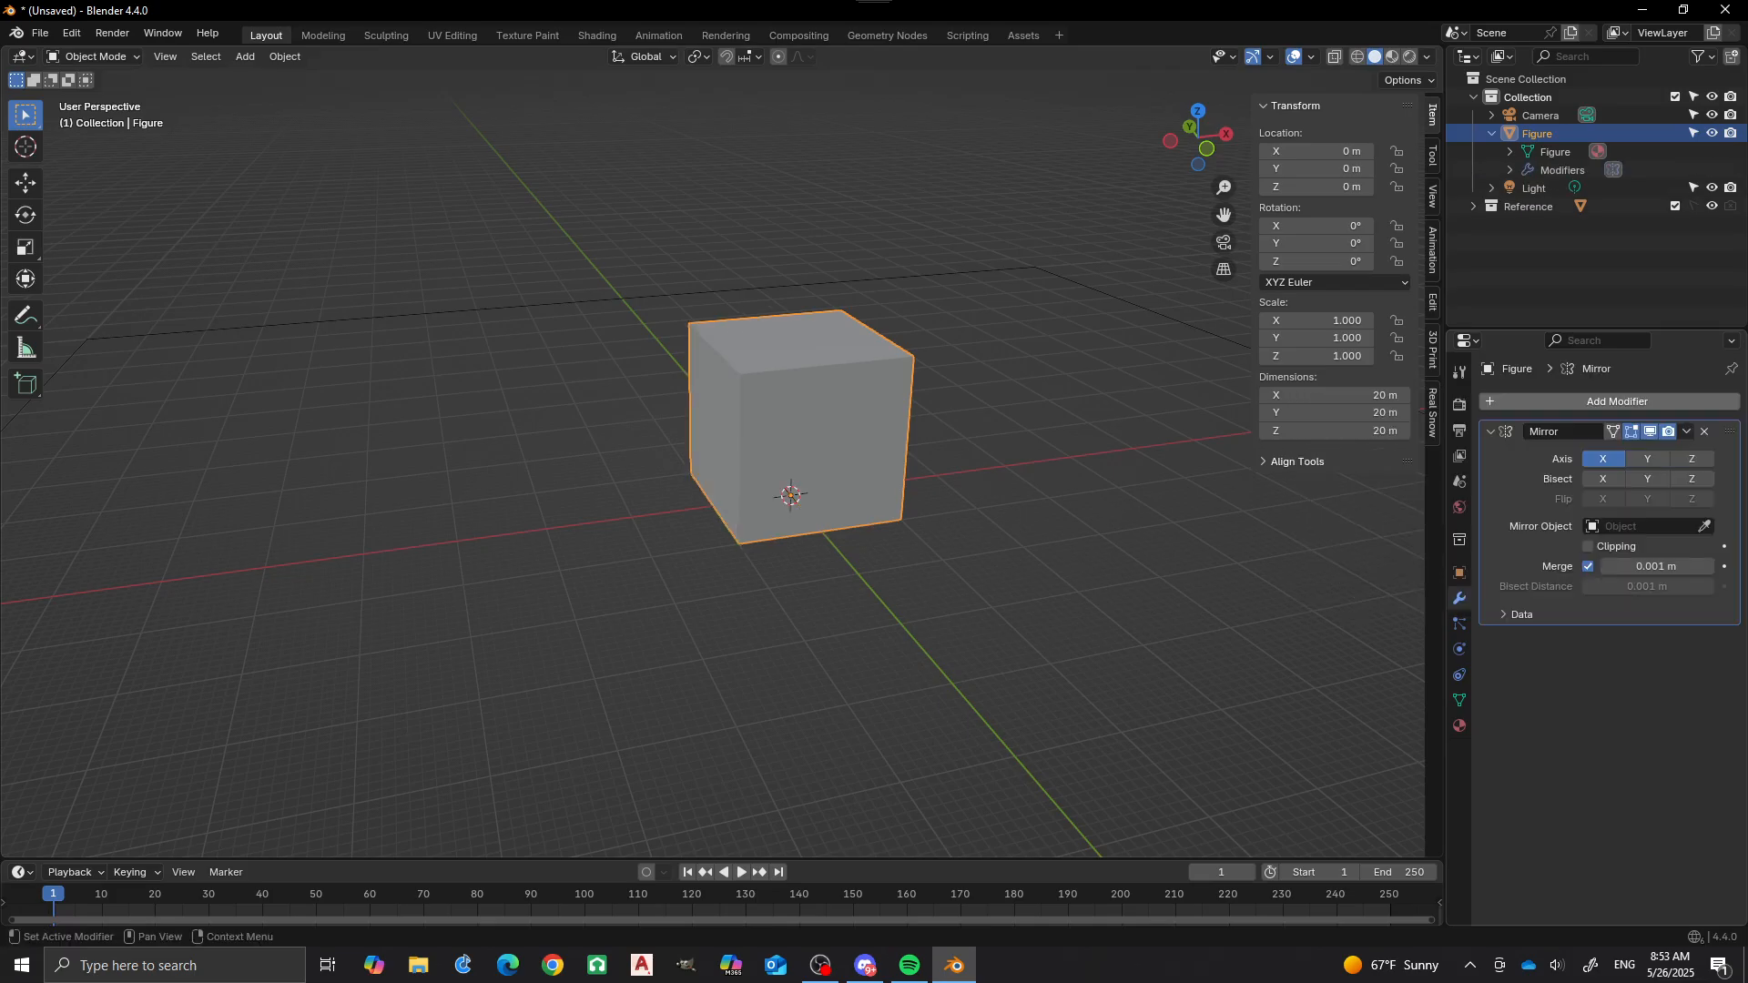
{"action": "middle_click_drag", "start_coordinate": [820, 455], "coordinate": [618, 167]}
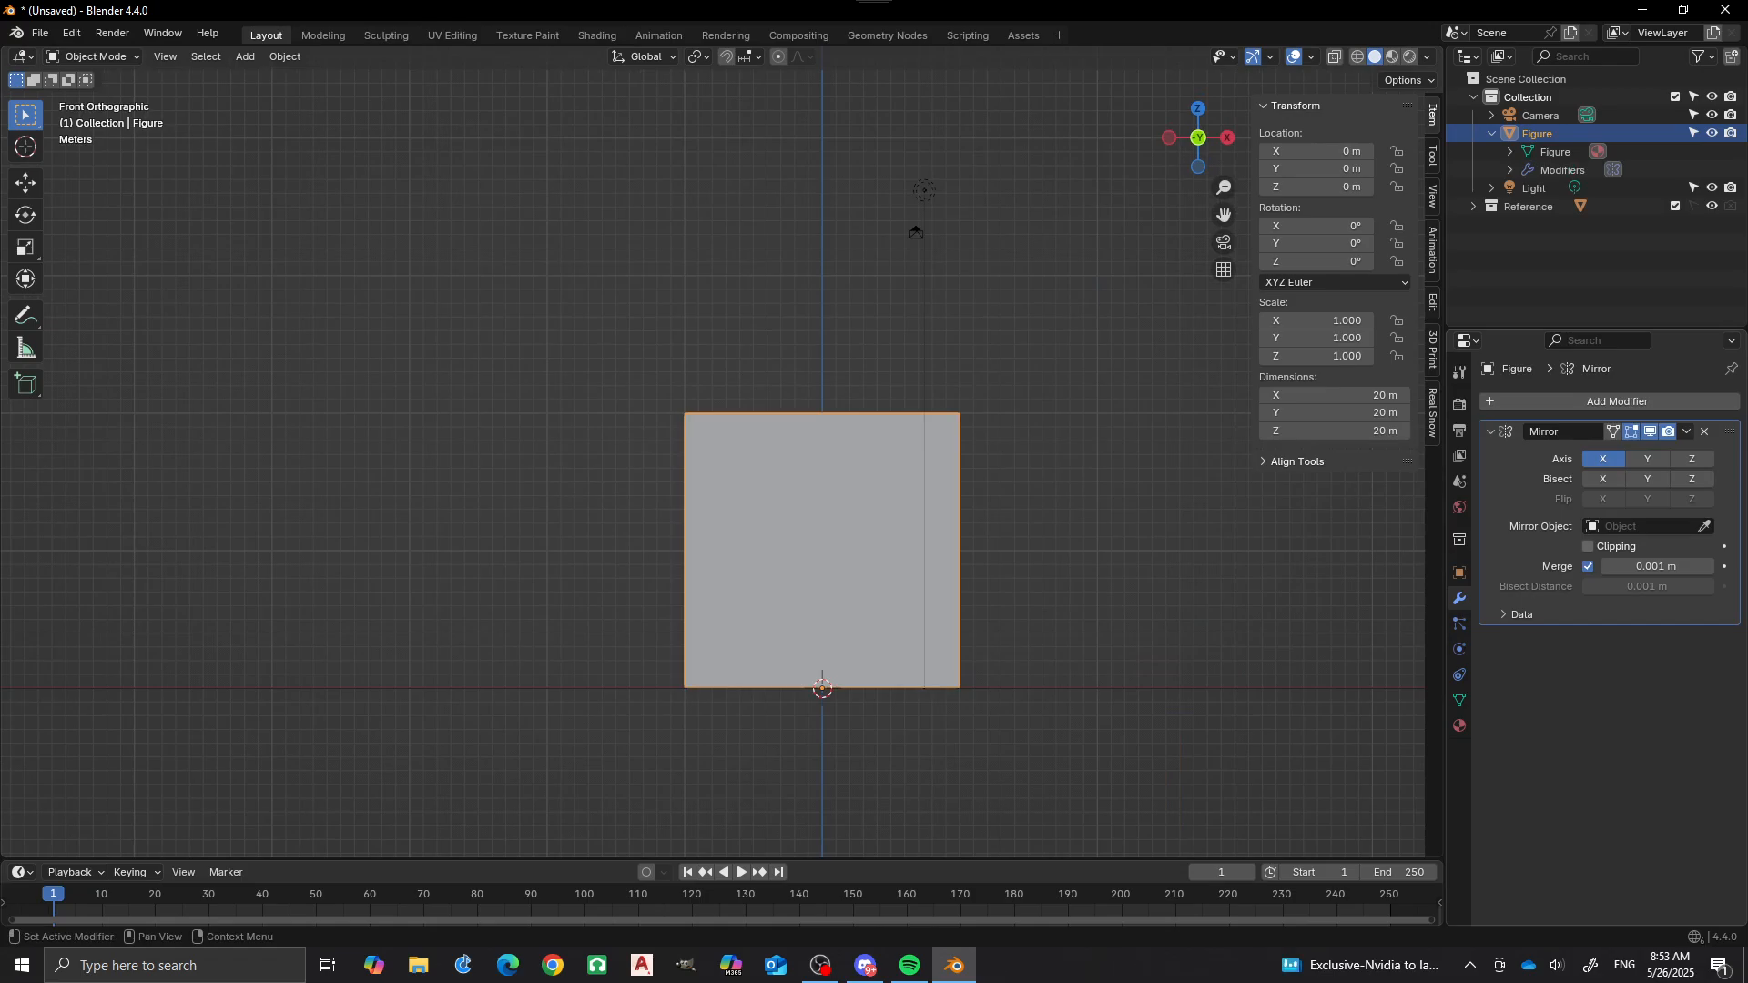
{"action": "scroll", "coordinate": [819, 546], "scroll_direction": "down", "scroll_amount": 3}
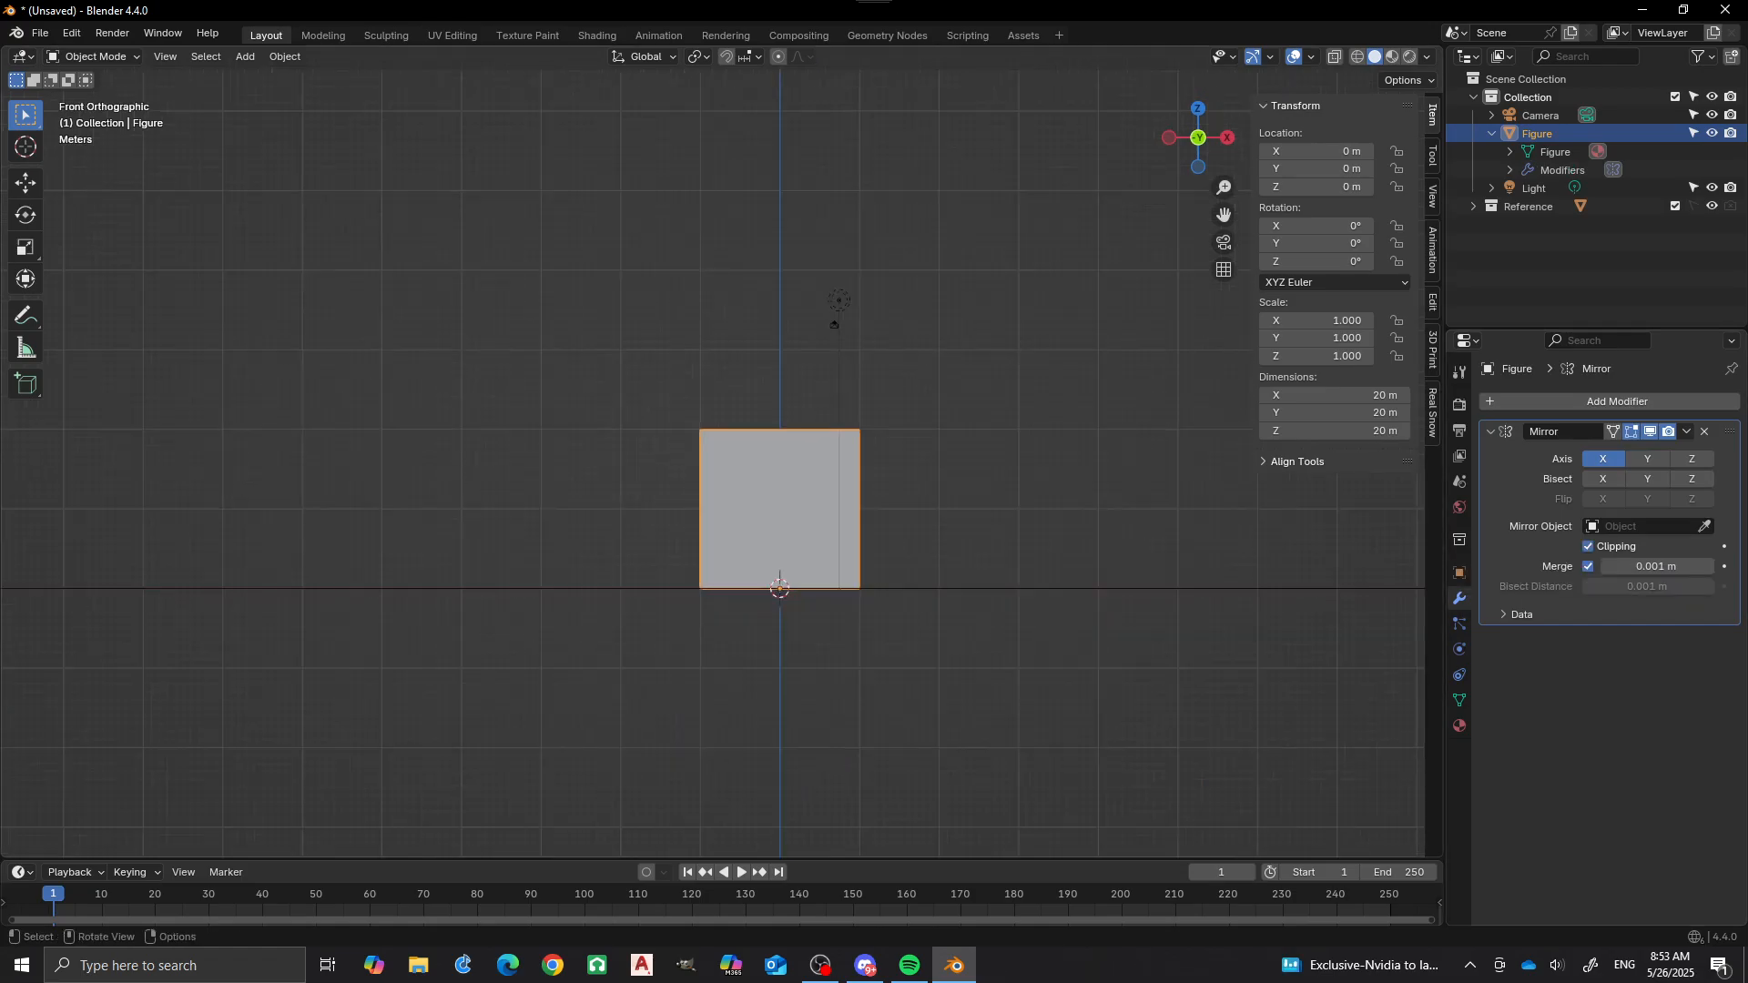
Delete all vertices of the Figure mesh, keeping the empty object in Edit Mode in top view.
{"action": "middle_click_drag", "start_coordinate": [819, 546], "coordinate": [774, 564]}
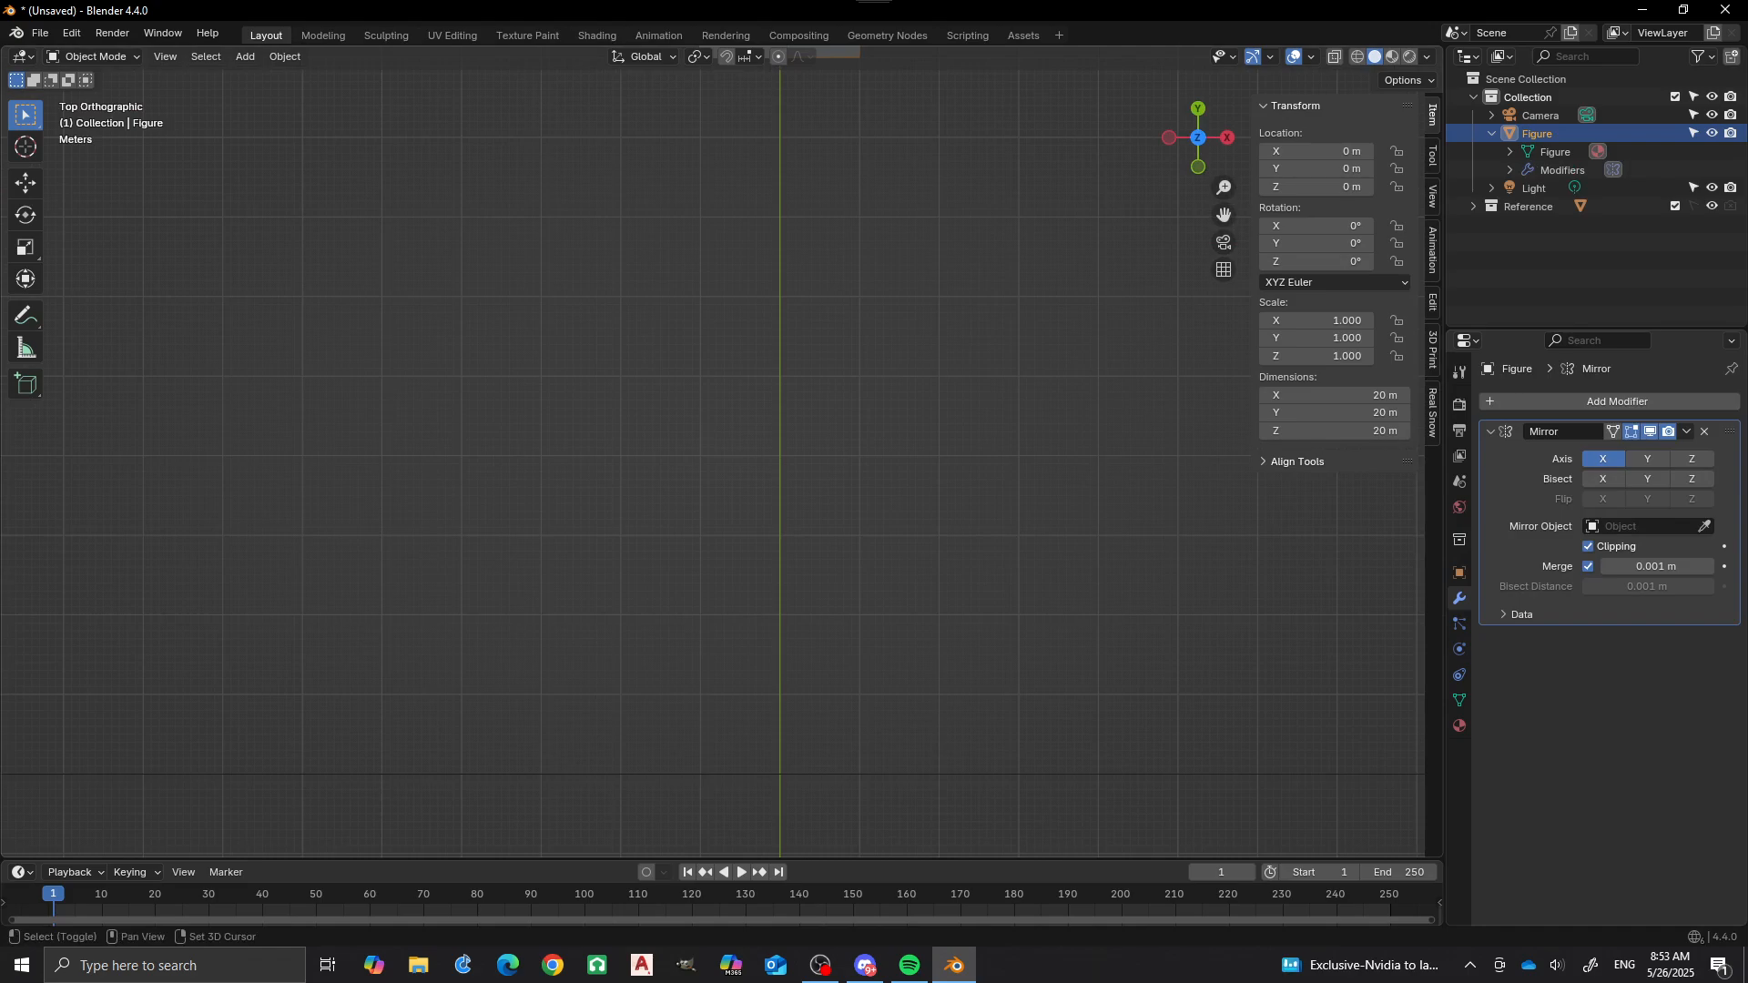
{"action": "middle_click_drag", "start_coordinate": [774, 455], "coordinate": [724, 811], "text": "shift"}
{"action": "scroll", "coordinate": [712, 463], "scroll_direction": "up", "scroll_amount": 4}
{"action": "middle_click_drag", "start_coordinate": [724, 455], "coordinate": [733, 606], "text": "shift"}
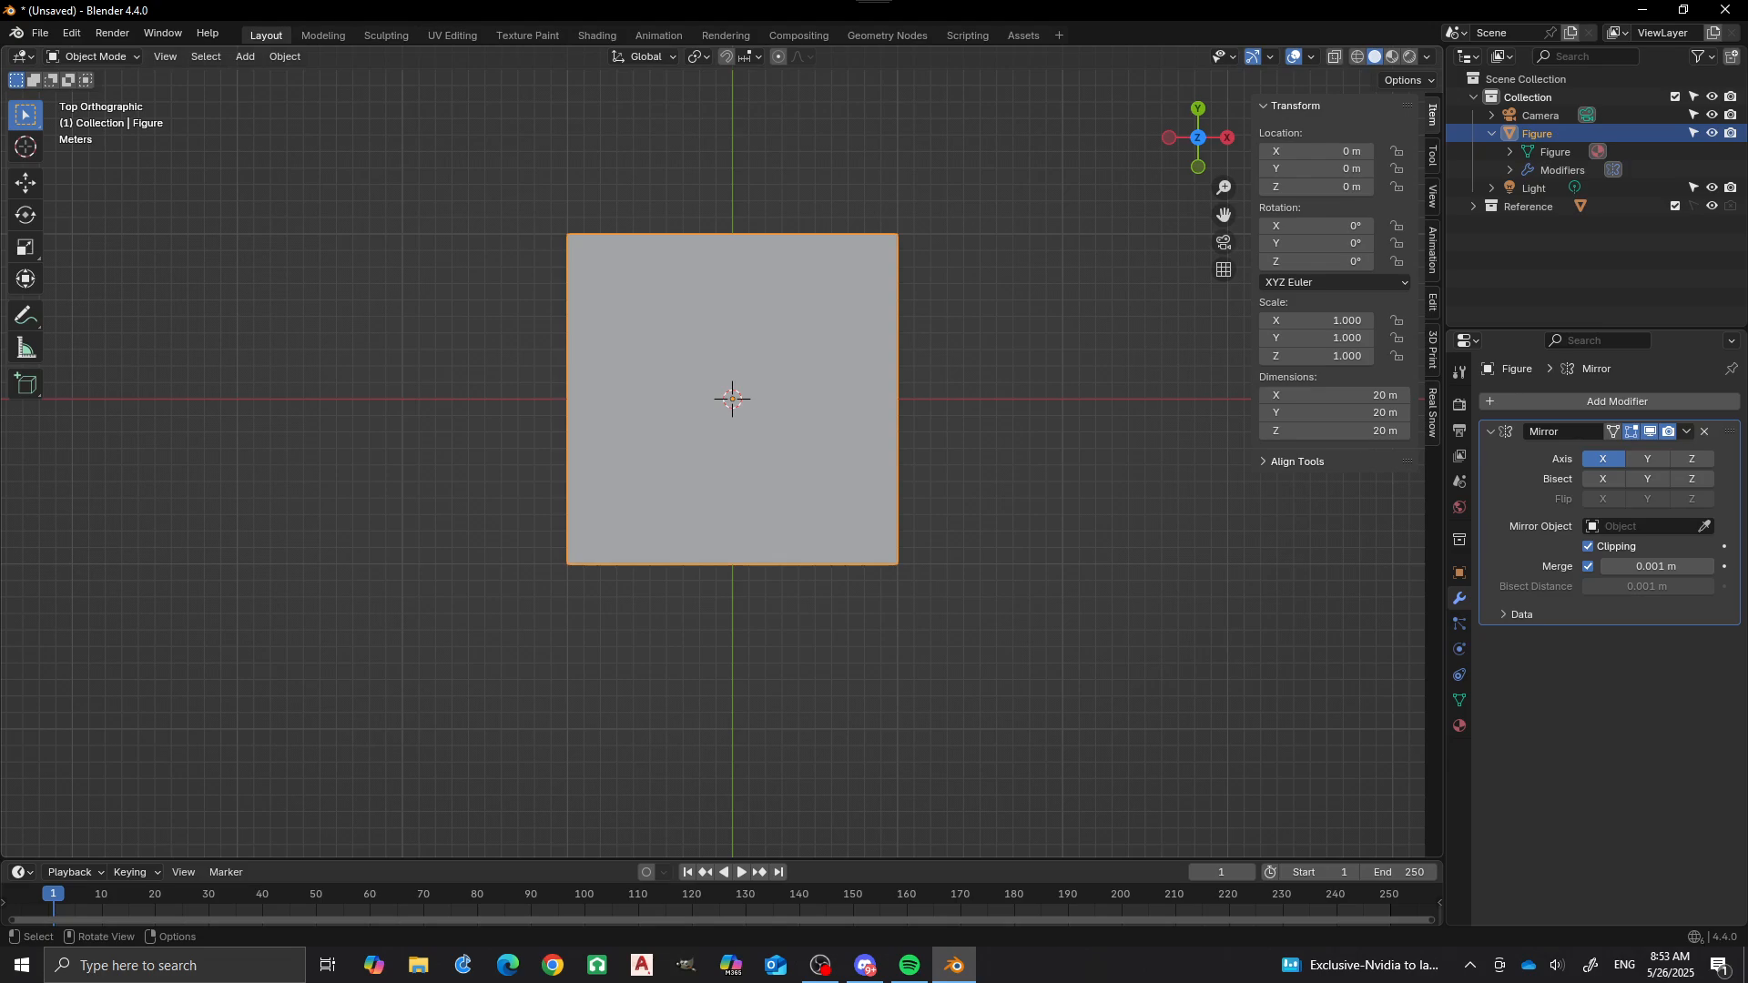
{"action": "key", "text": "Tab"}
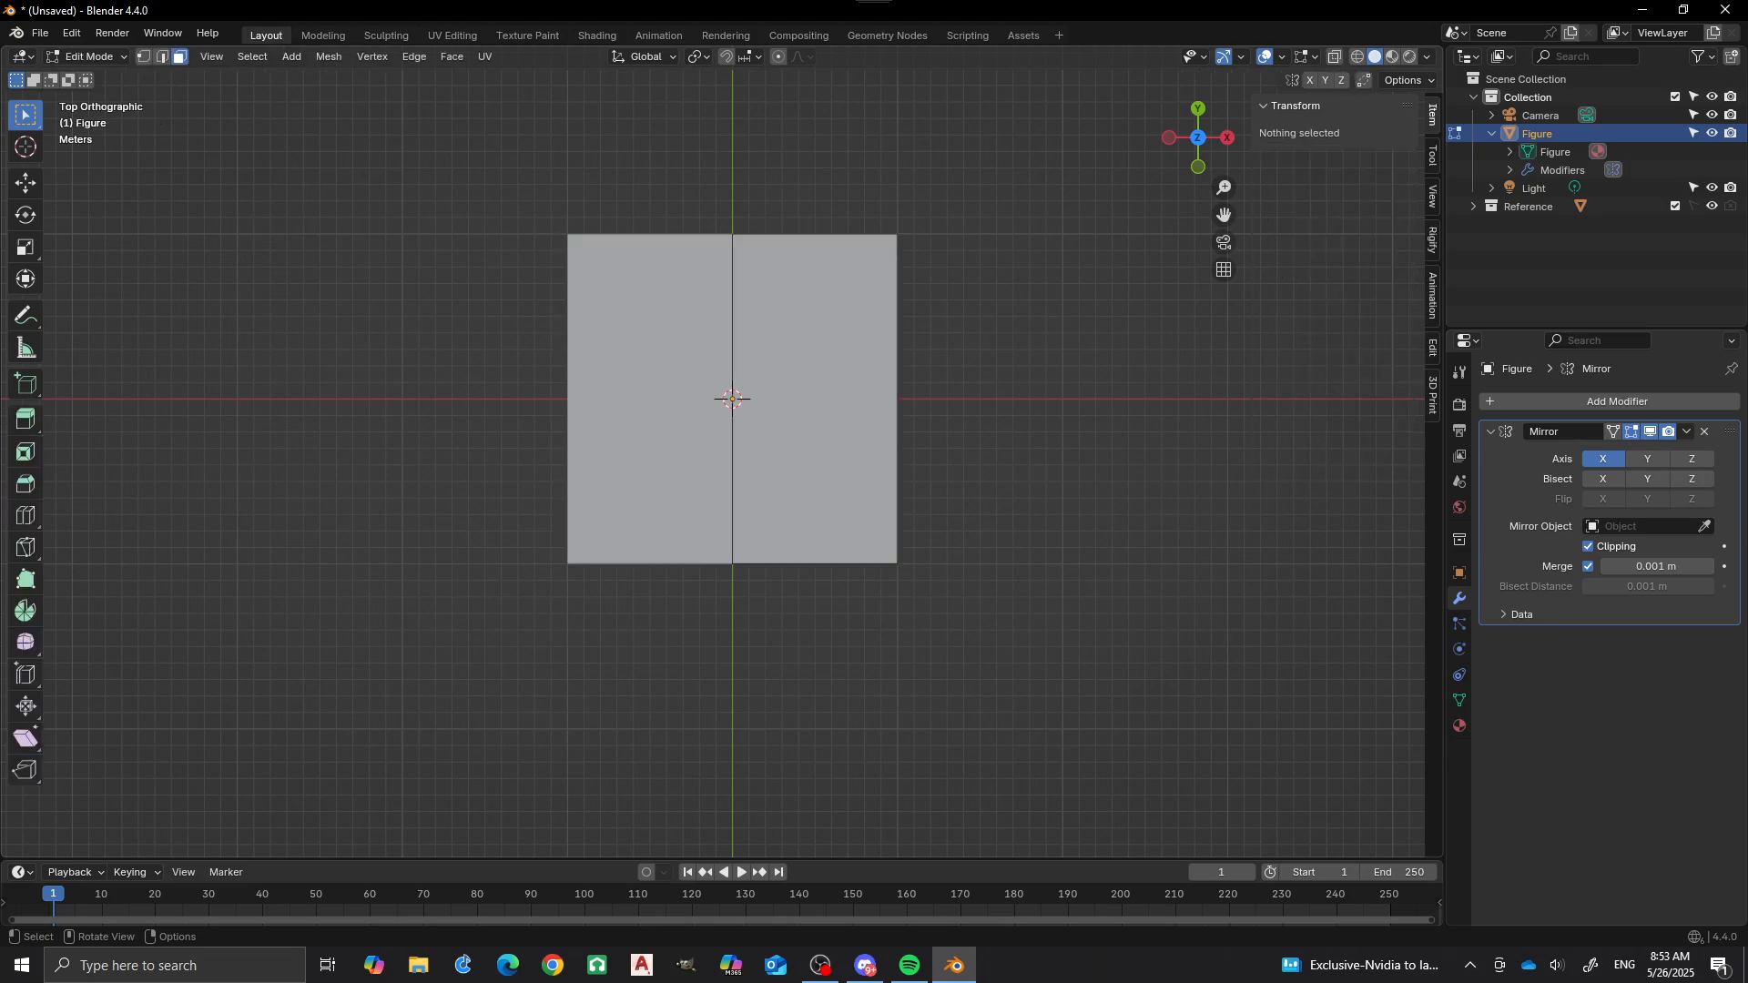
{"action": "key", "text": "a"}
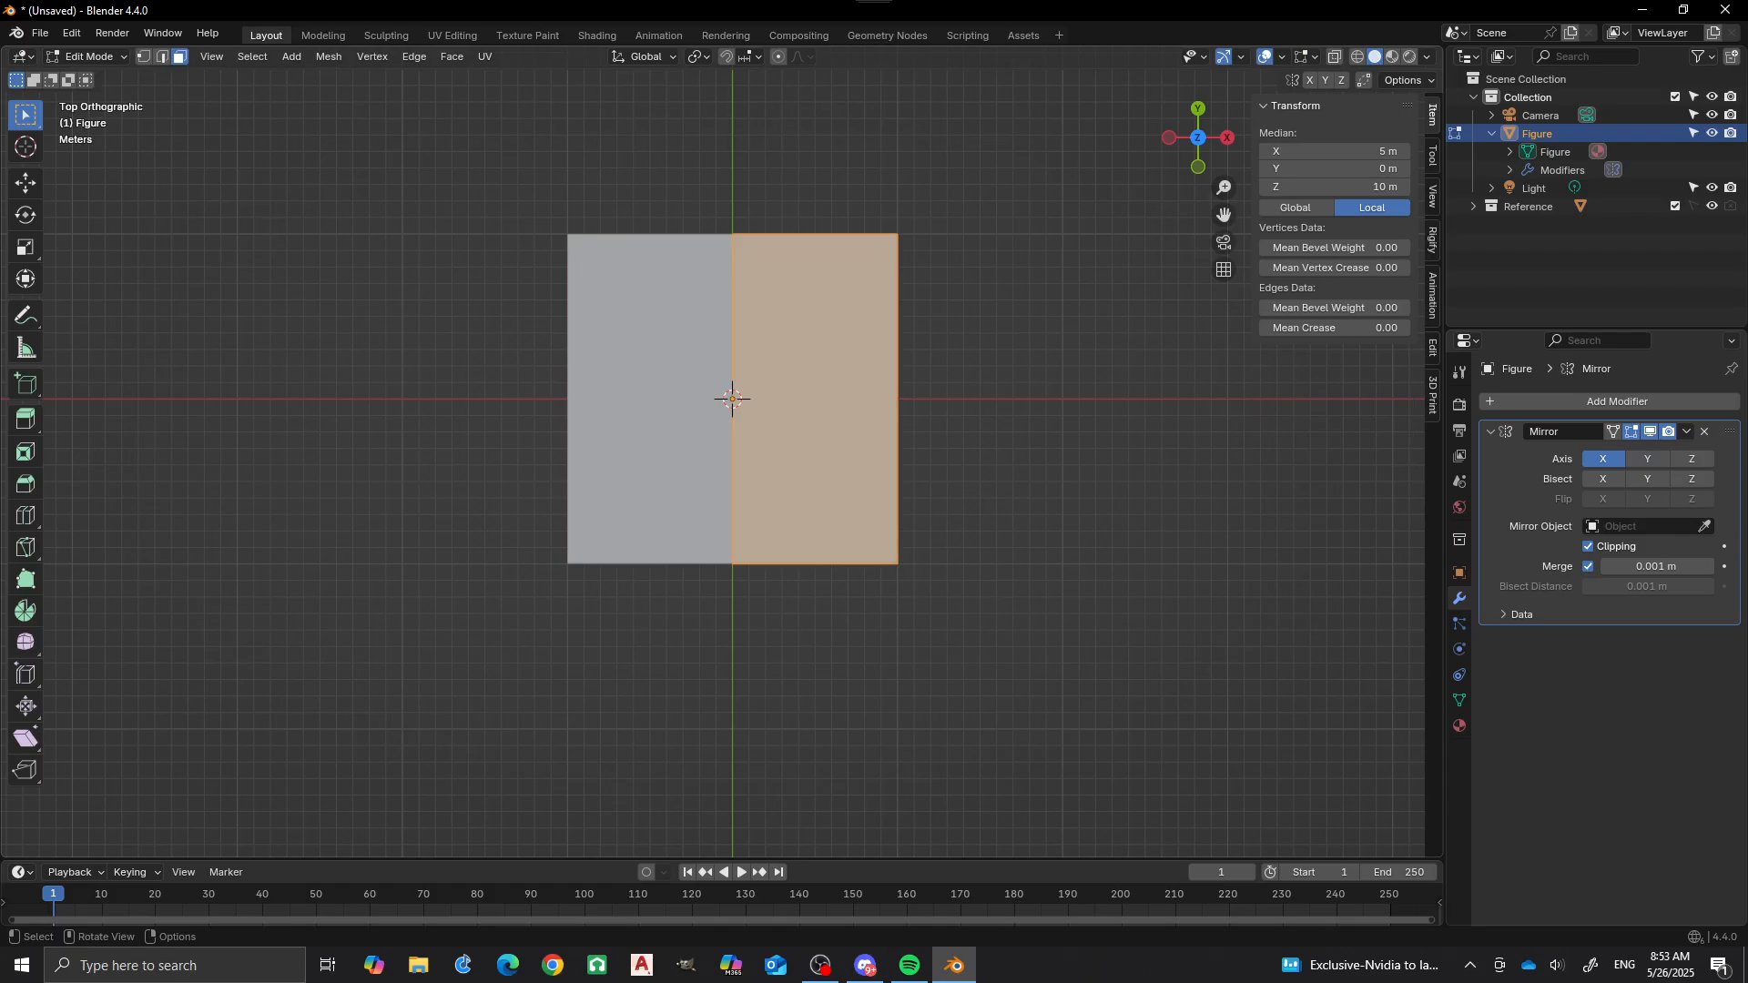
{"action": "key", "text": "x"}
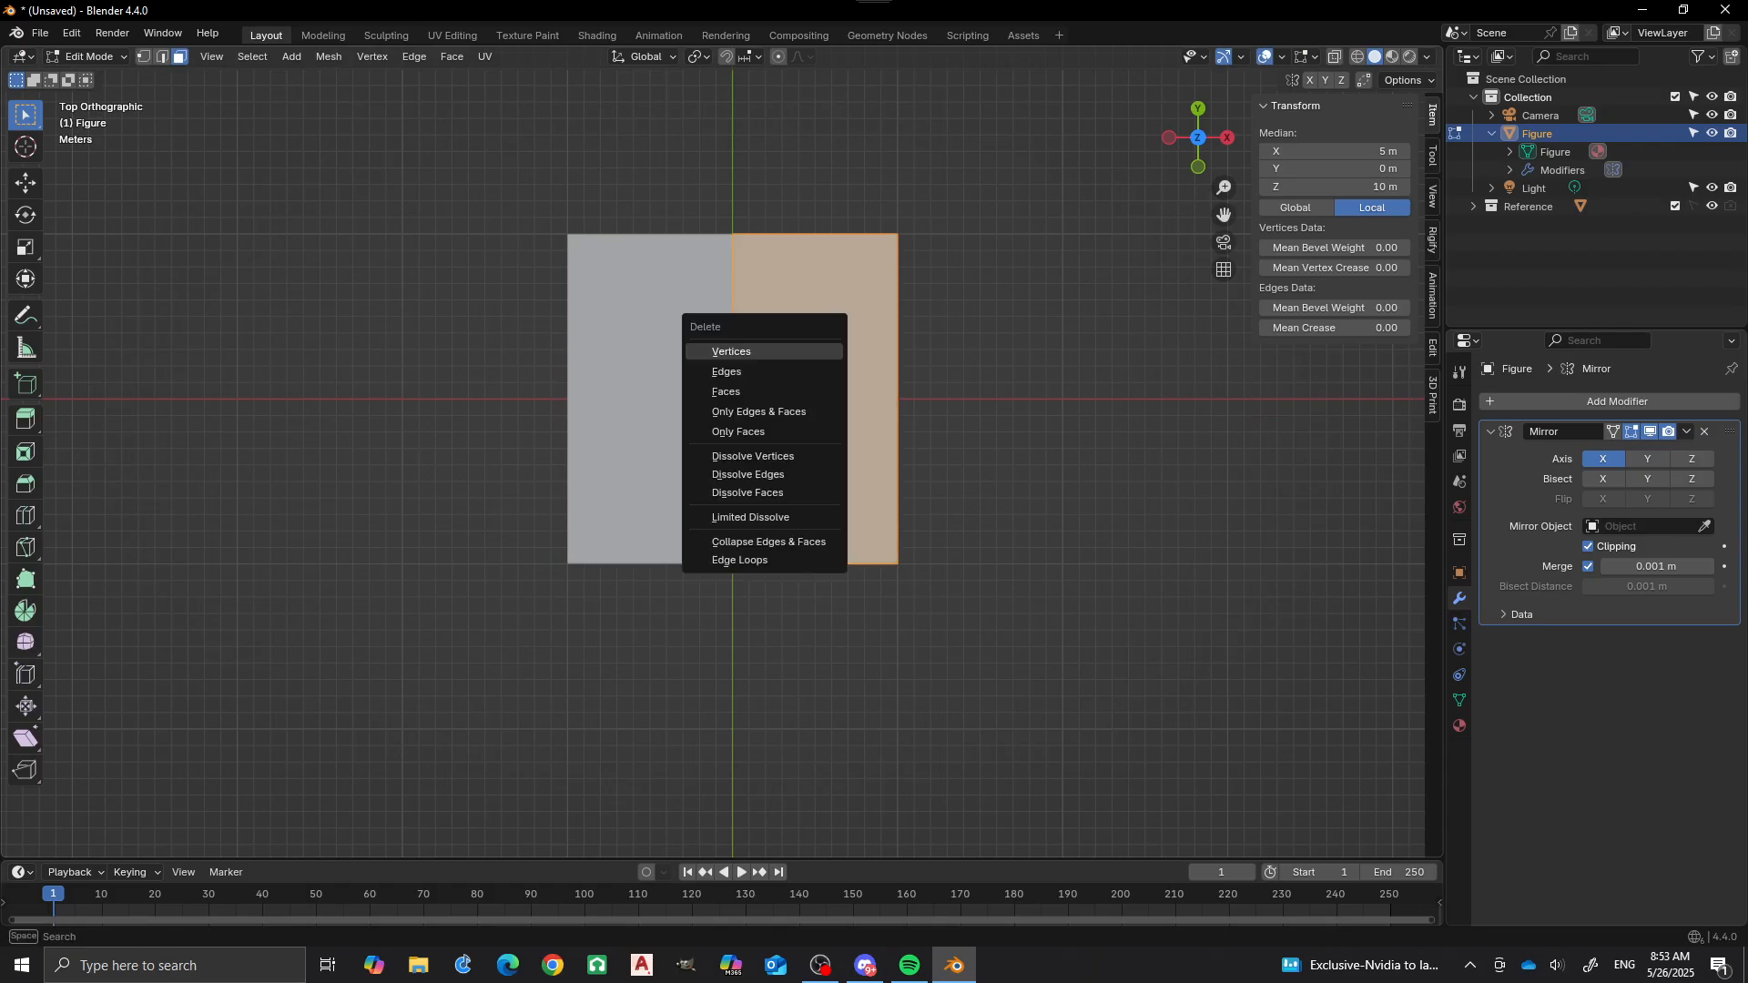
{"action": "key", "text": "Return"}
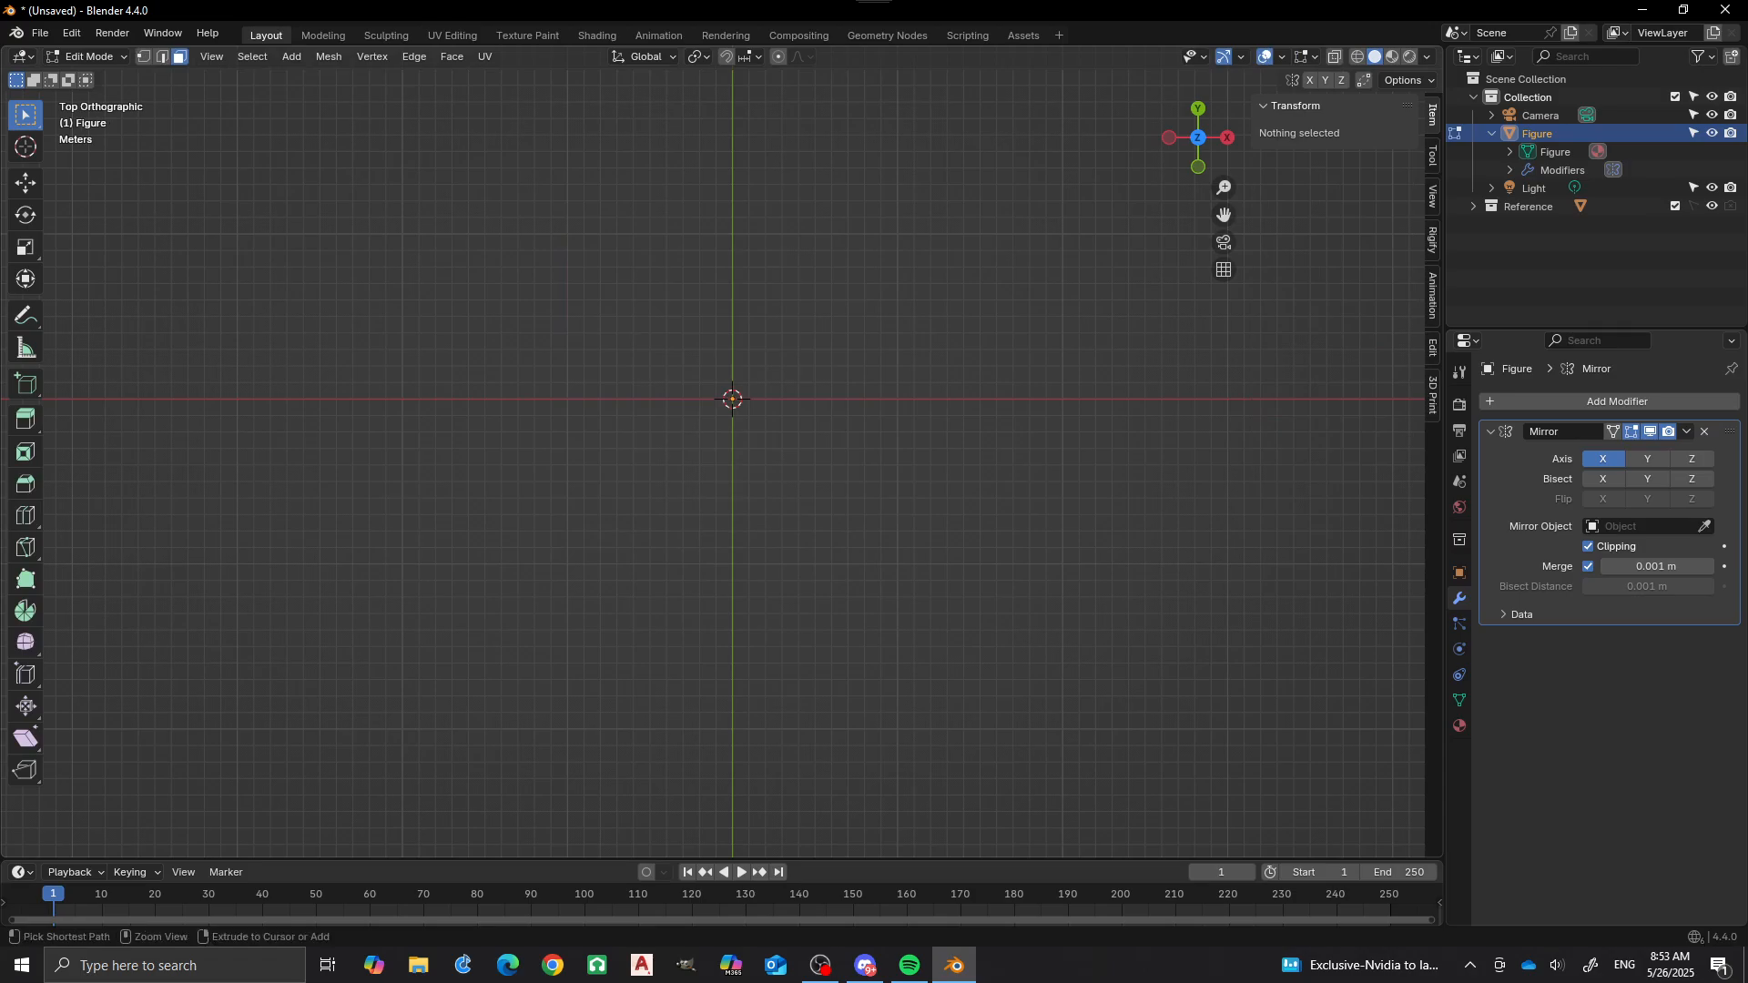
{"action": "right_click", "coordinate": [858, 400], "text": "ctrl"}
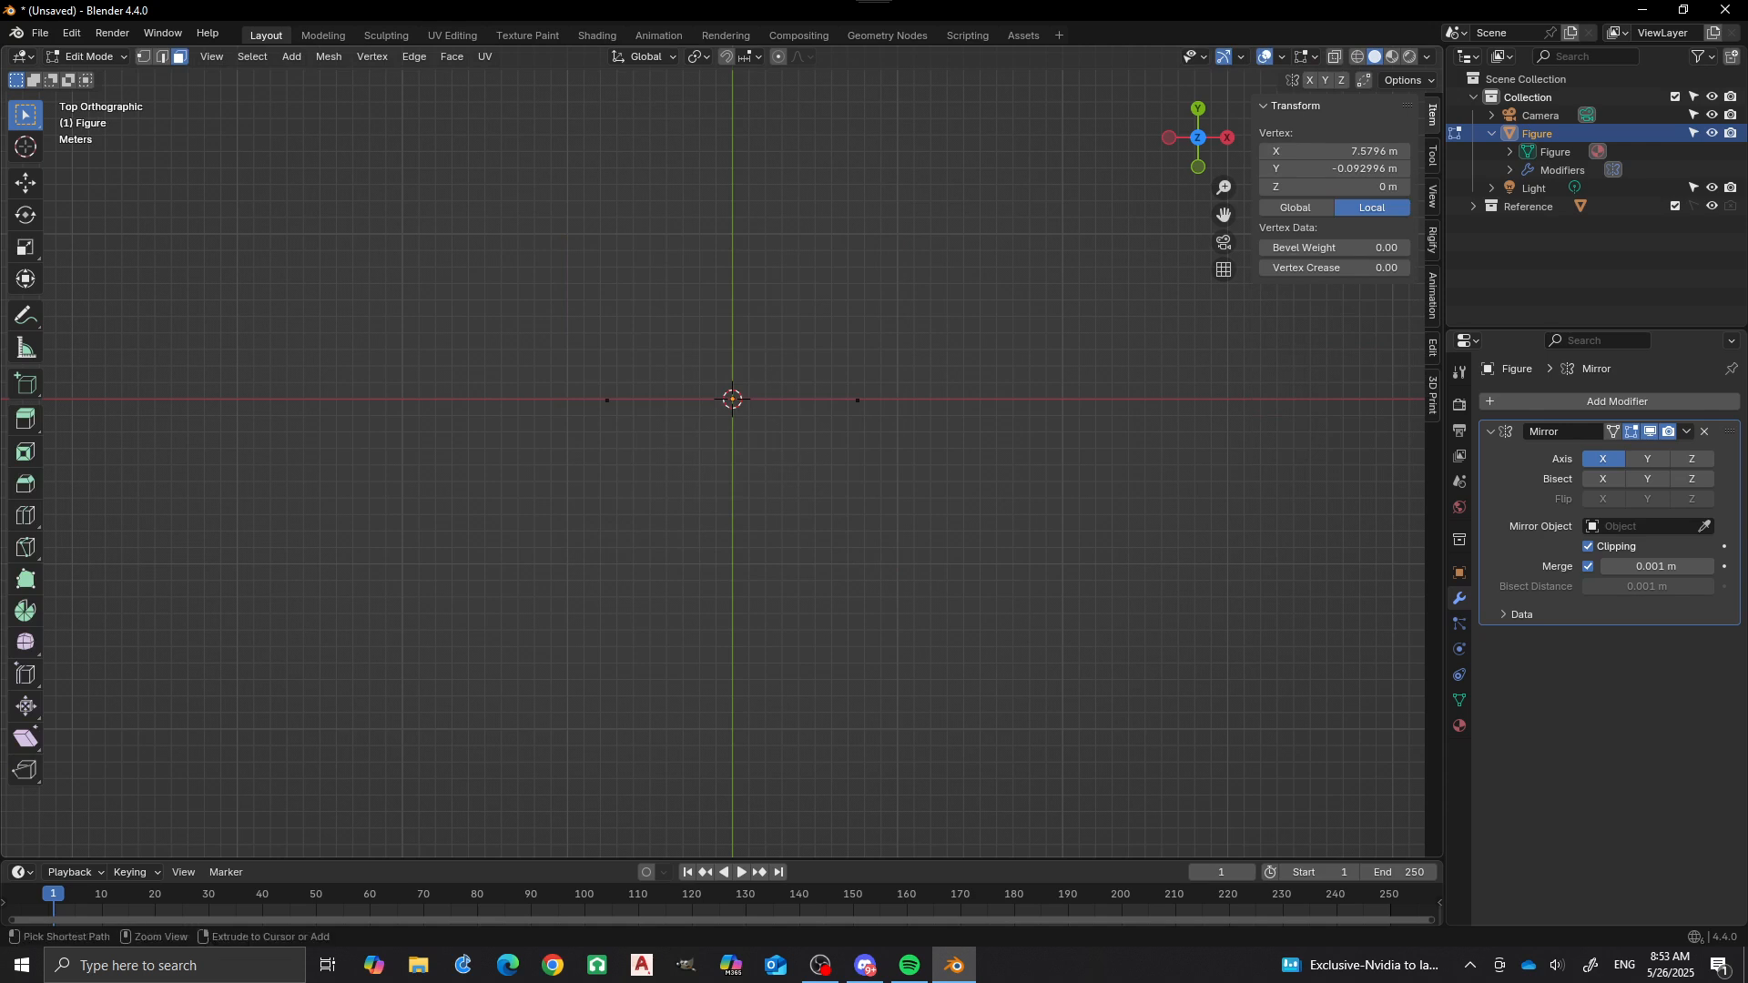
{"action": "key", "text": "ctrl+z"}
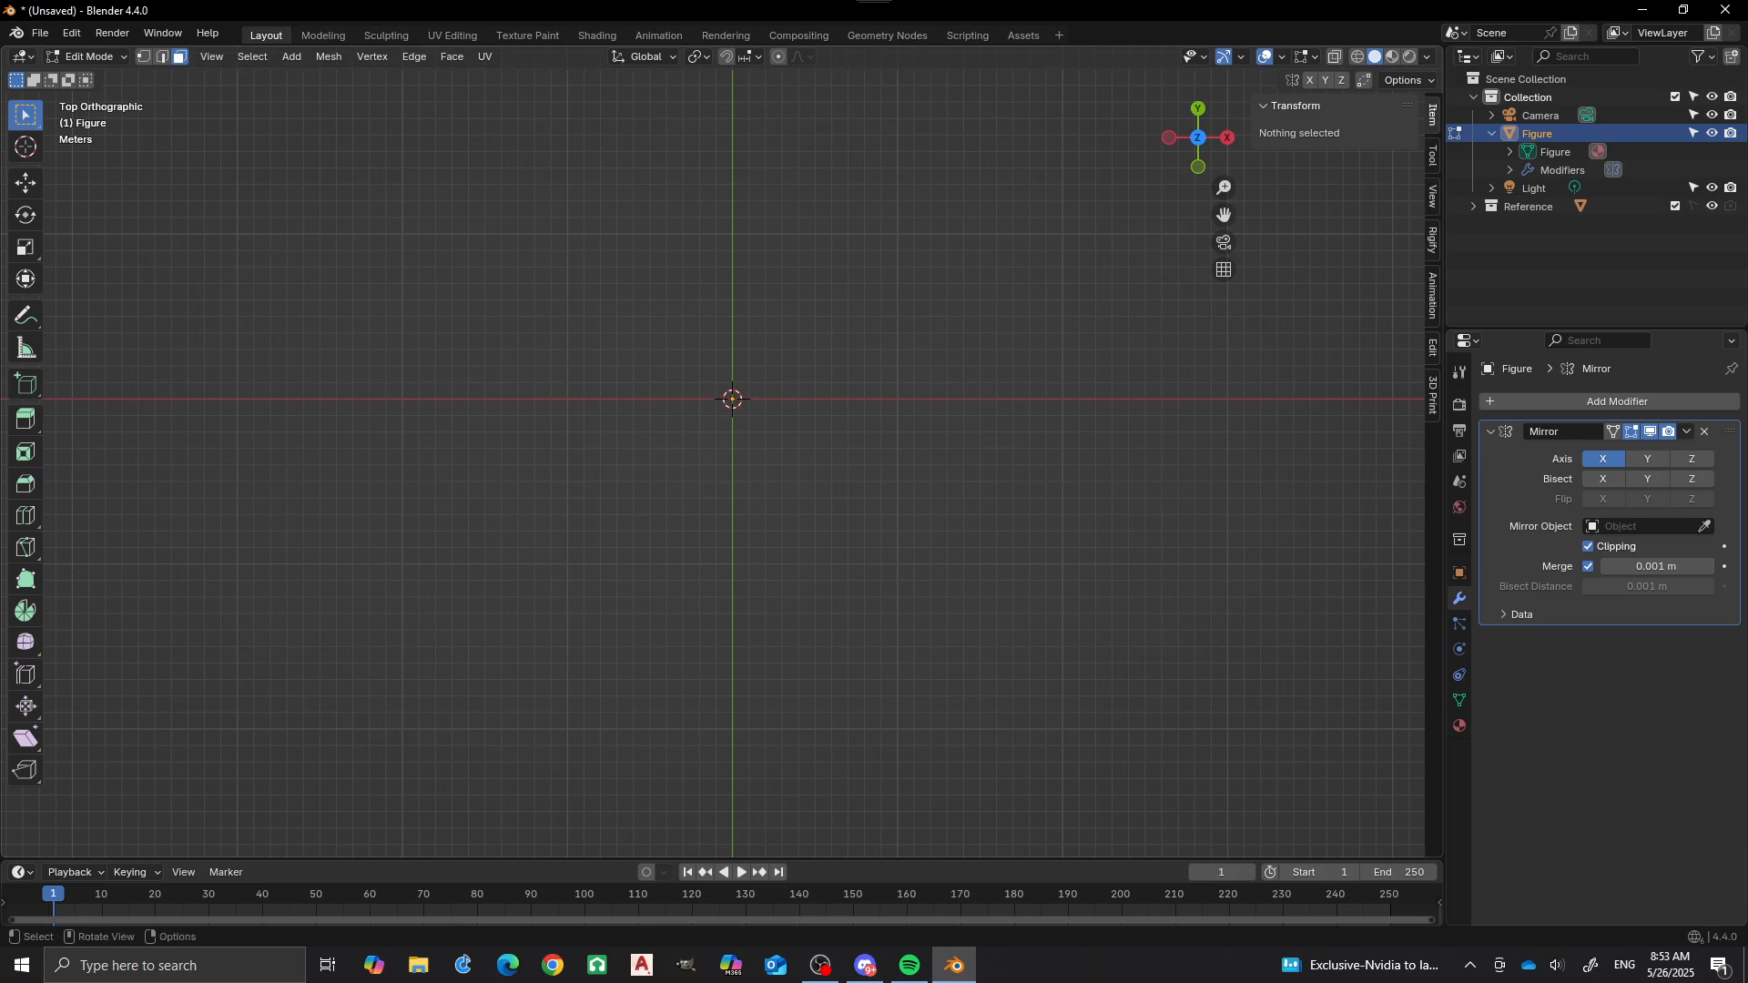
{"action": "right_click", "coordinate": [873, 403], "text": "shift"}
{"action": "right_click", "coordinate": [840, 313], "text": "shift"}
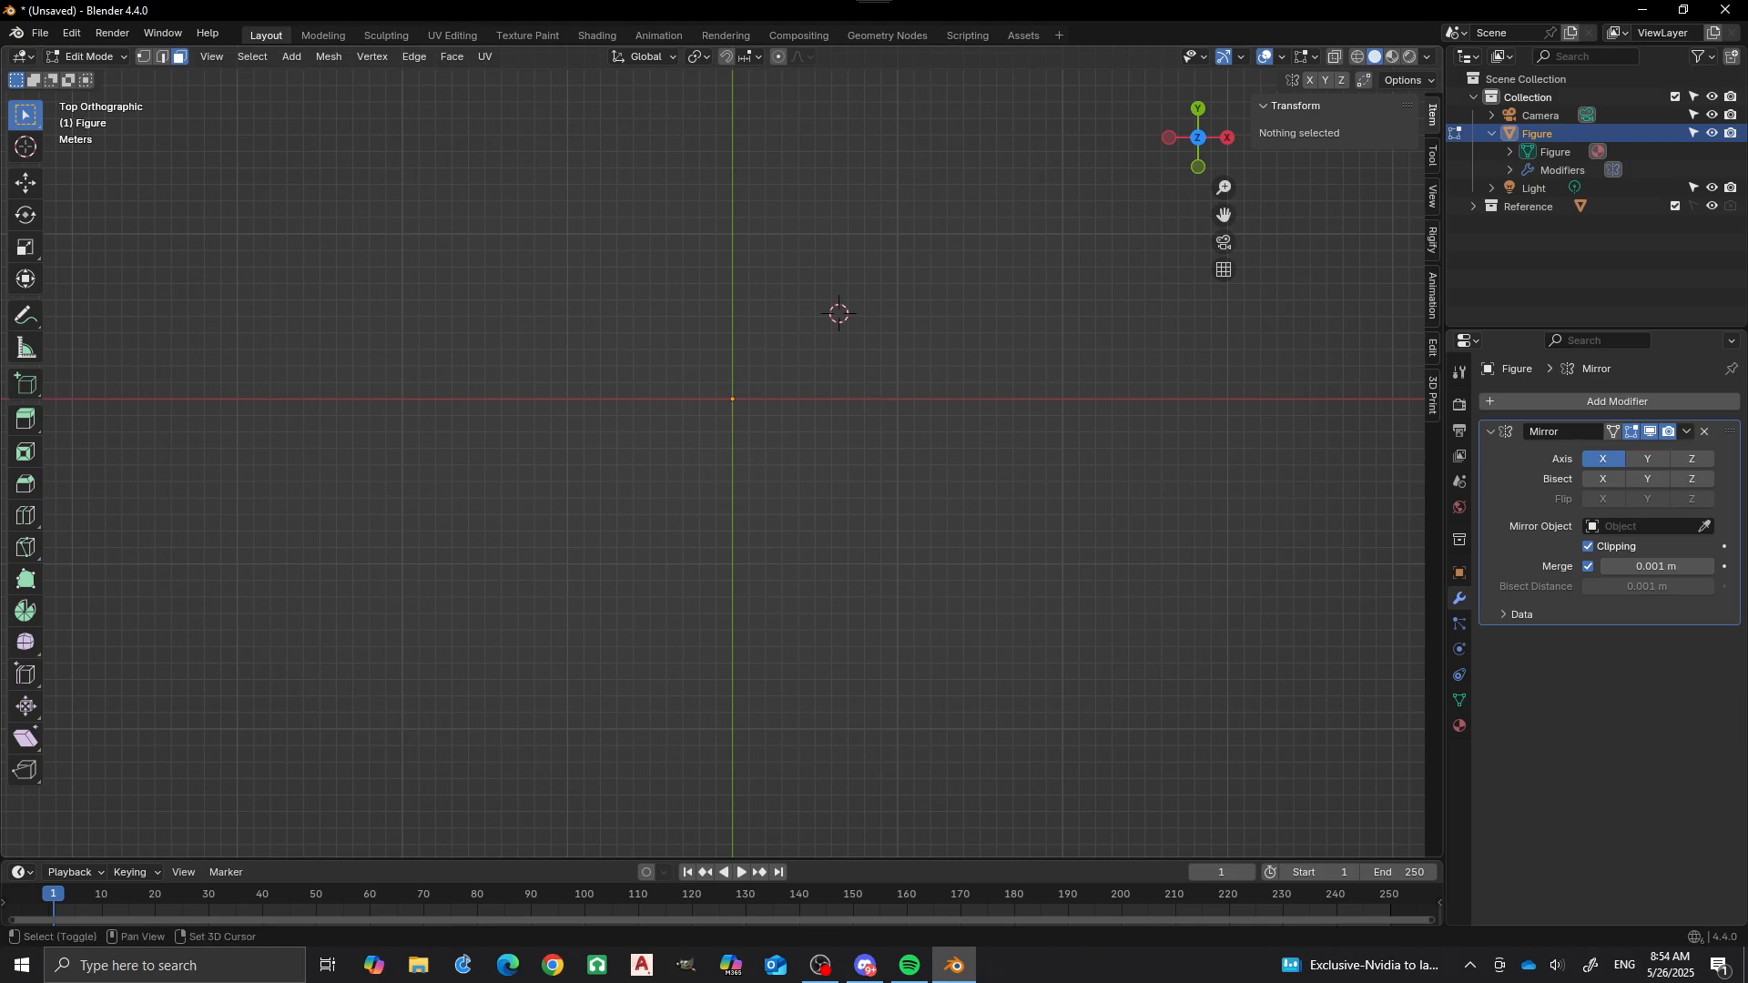
Place the 3D cursor on the X axis about 8.8 m from the origin and add an 8-vertex circle with radius 8 m there.
{"action": "right_click", "coordinate": [877, 398], "text": "shift"}
{"action": "key", "text": "shift+a"}
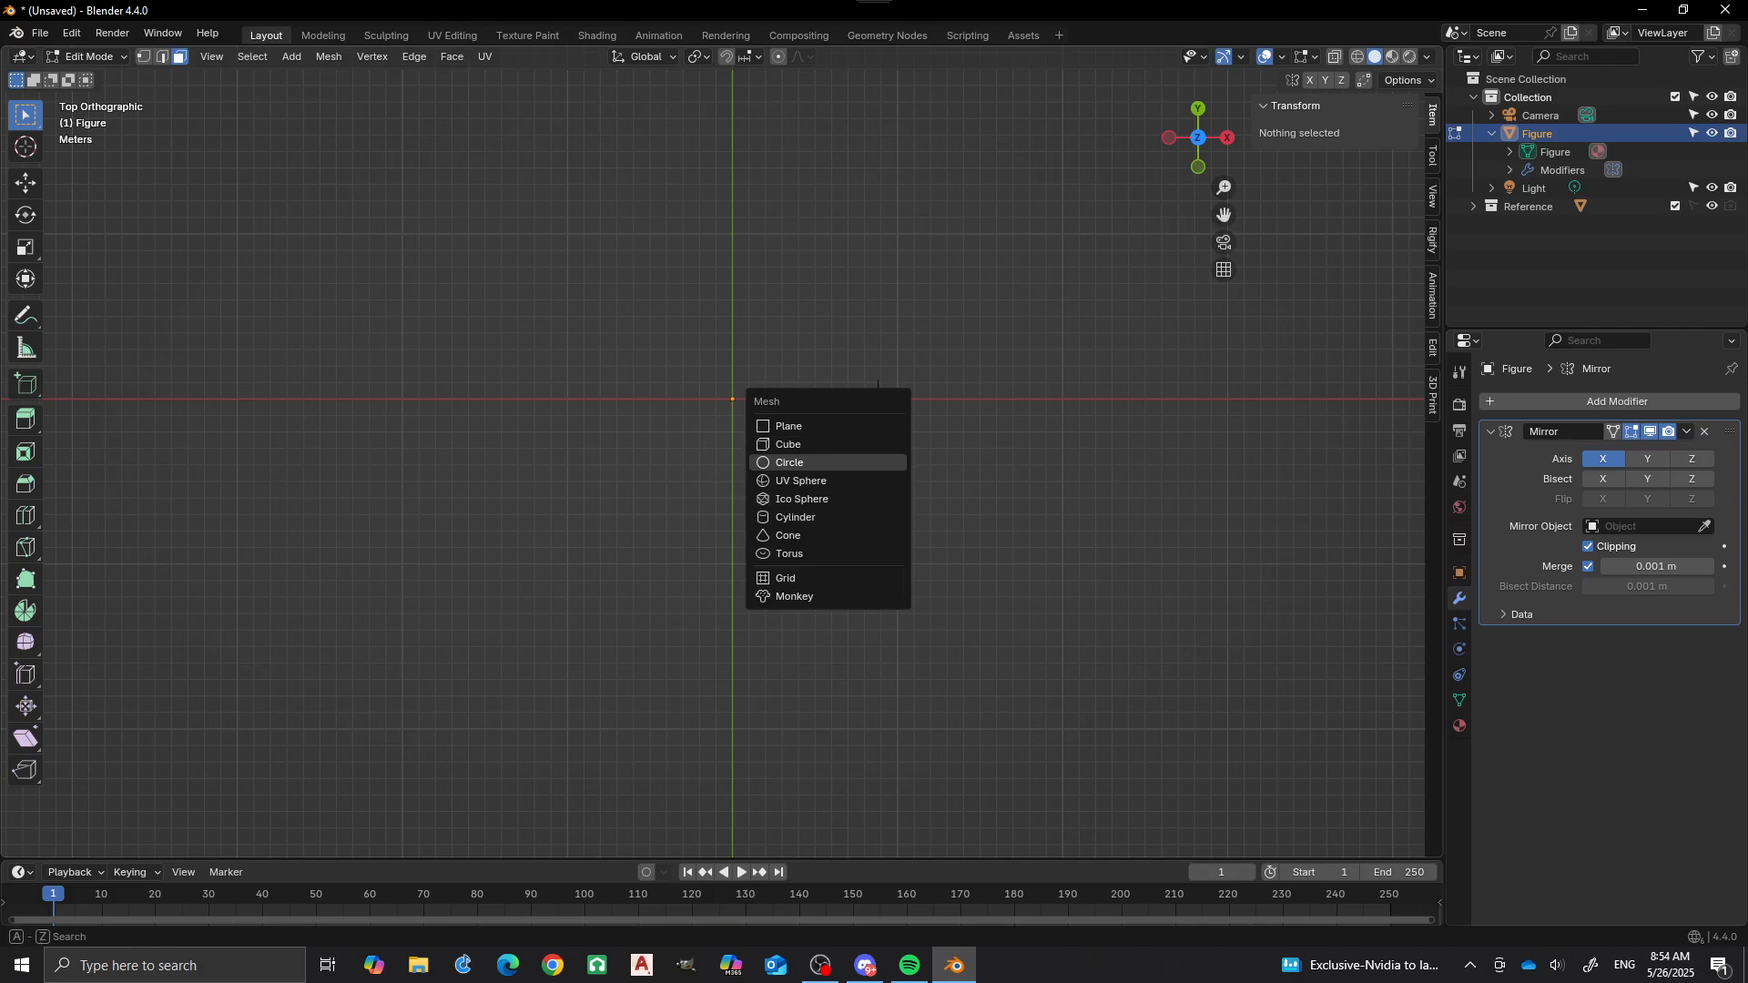
{"action": "left_click", "coordinate": [792, 460]}
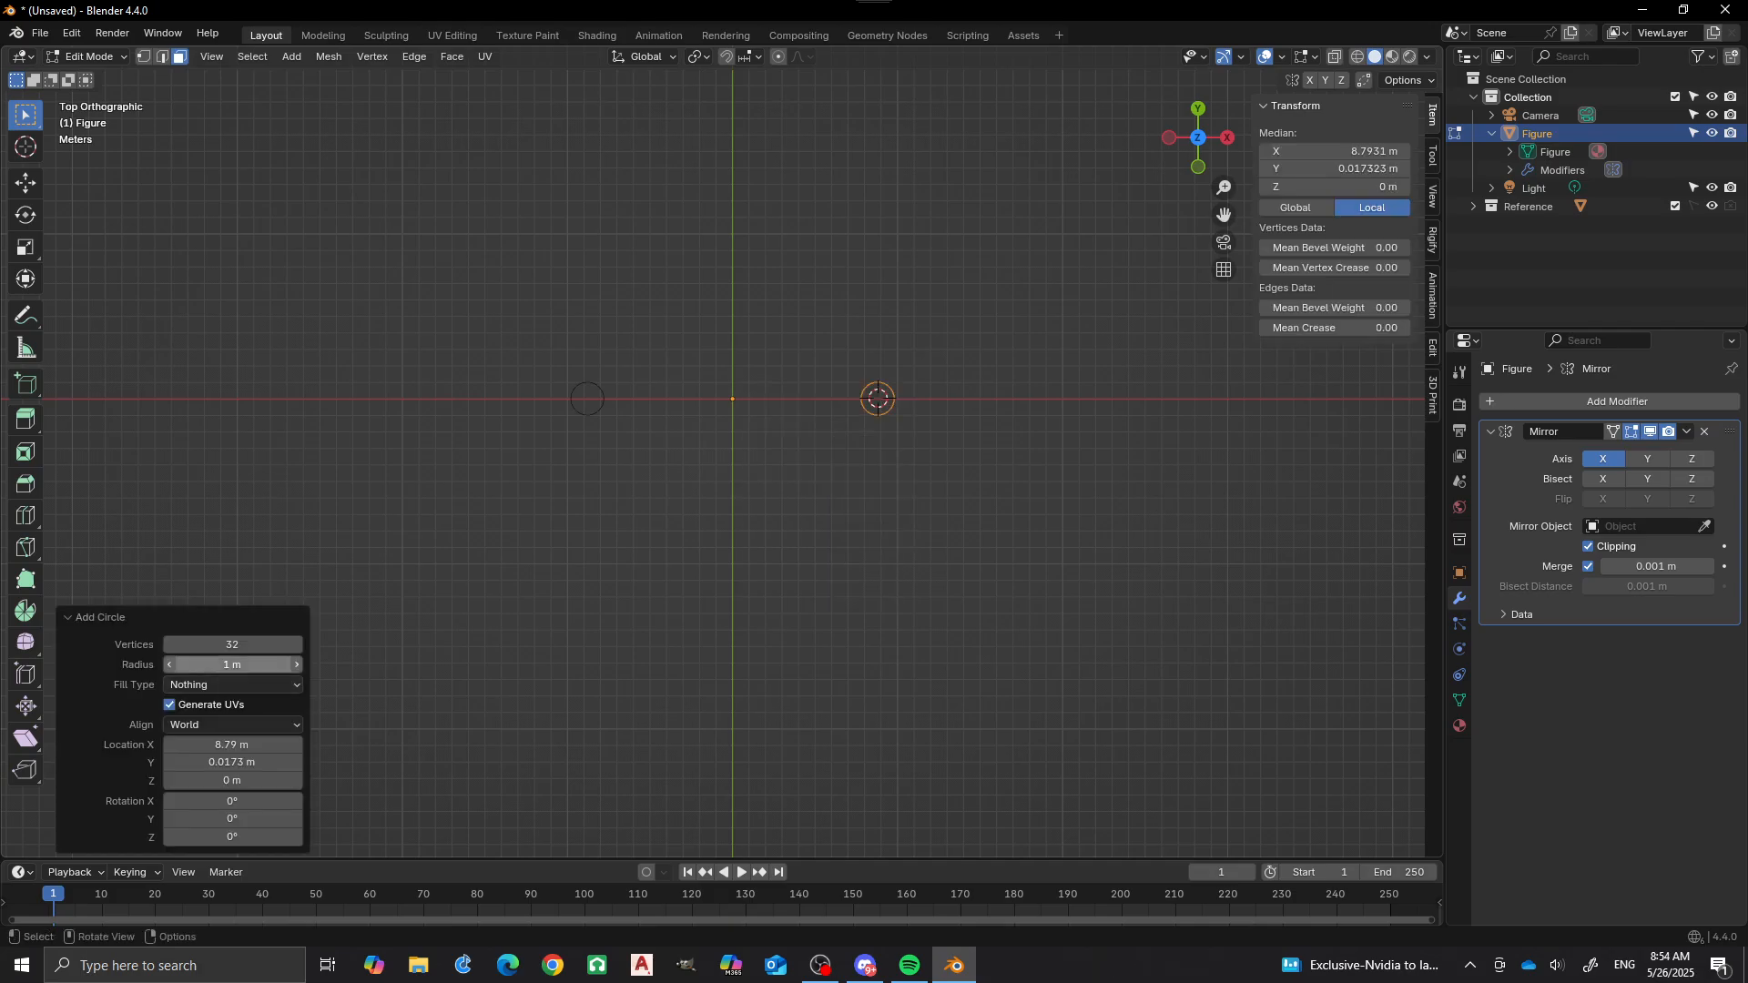
{"action": "left_click", "coordinate": [232, 665]}
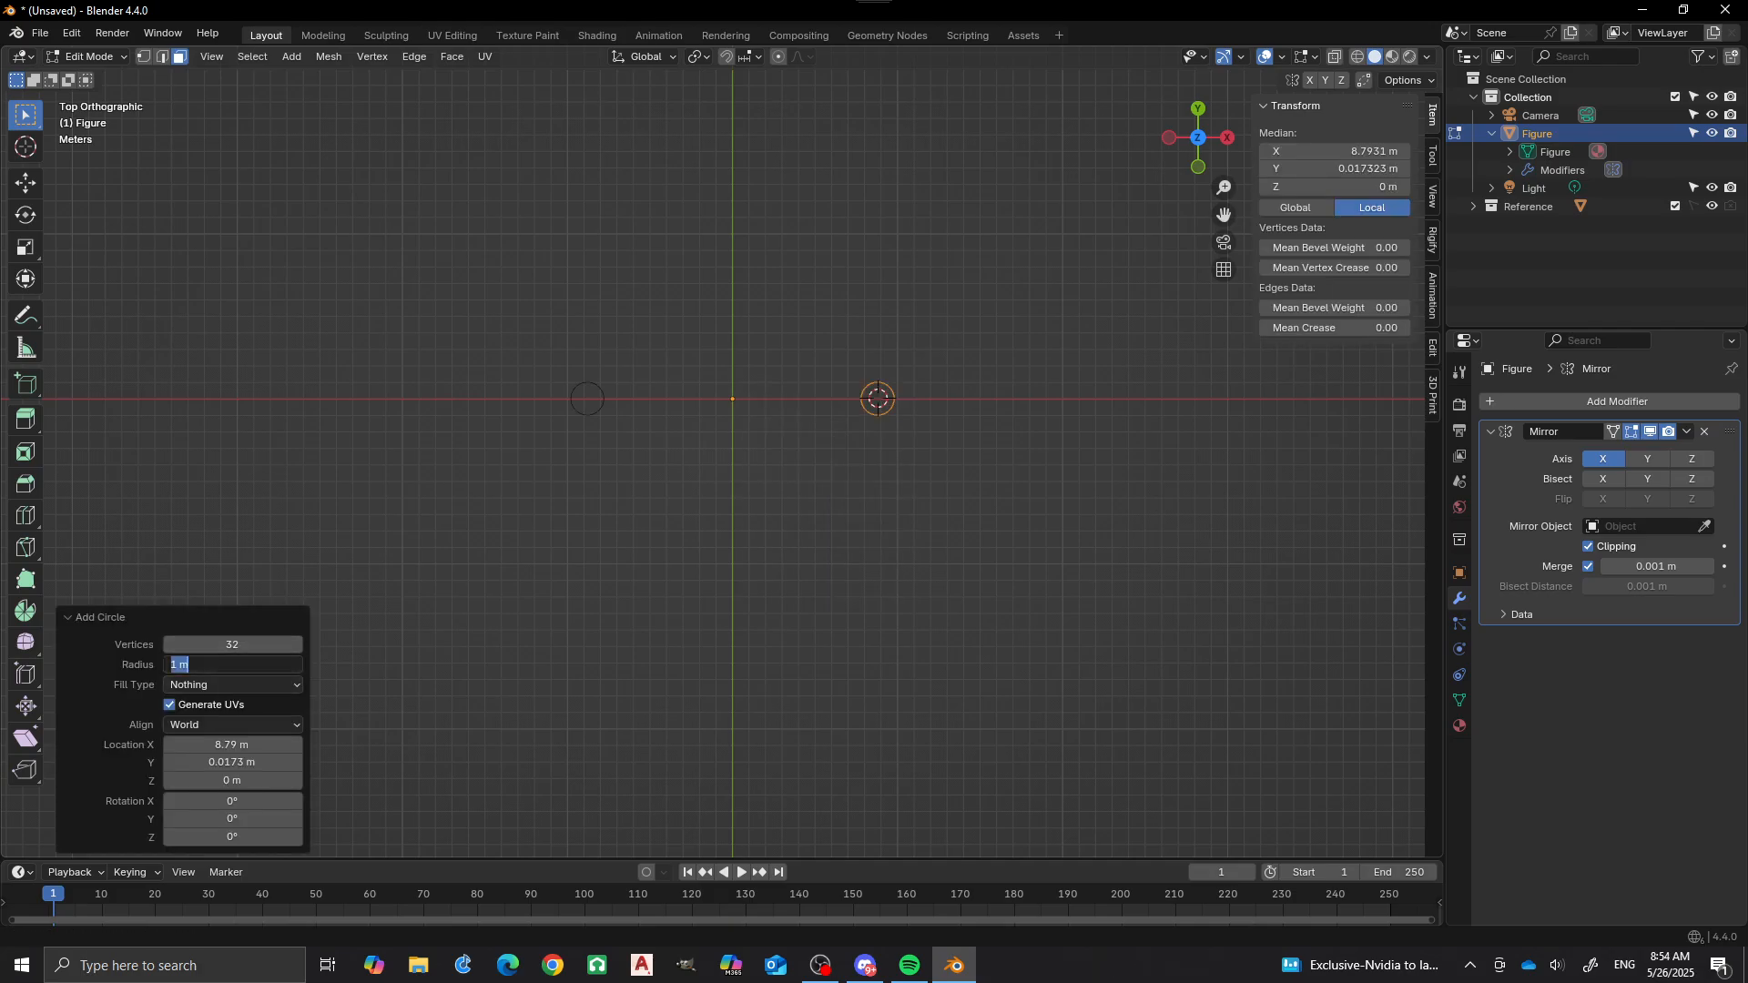
{"action": "type", "text": "8"}
{"action": "key", "text": "Return"}
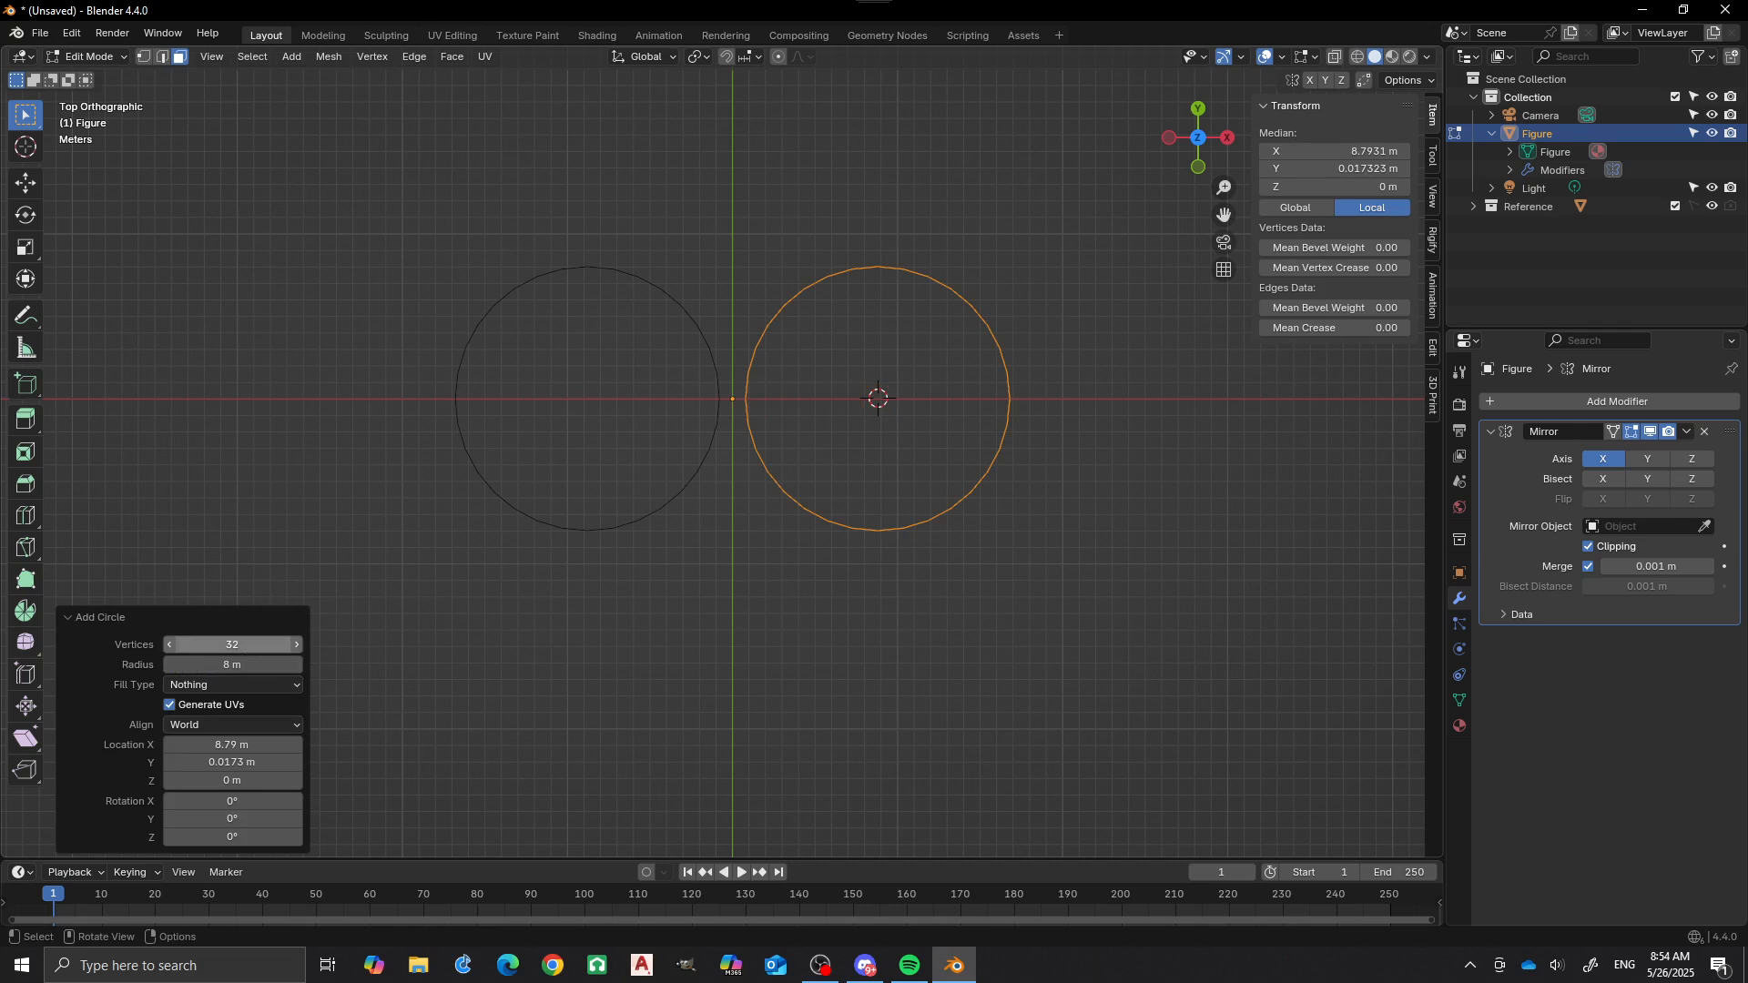
{"action": "left_click", "coordinate": [233, 645]}
{"action": "type", "text": "8"}
{"action": "key", "text": "Return"}
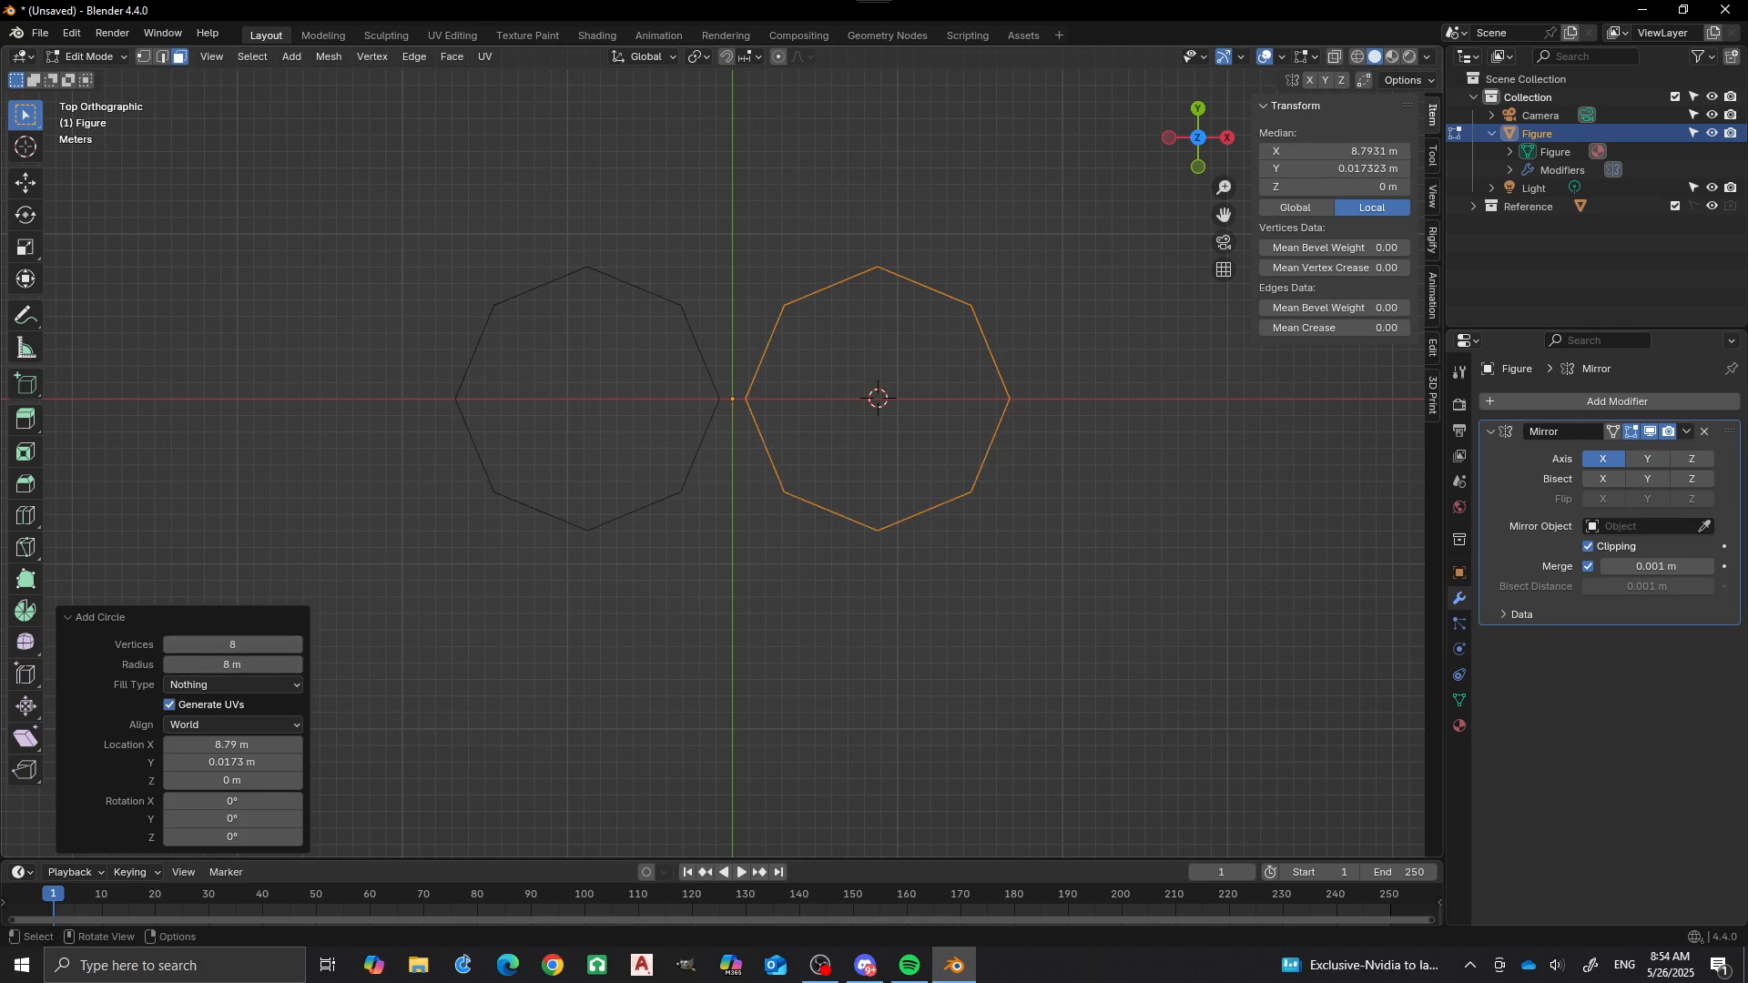
Move the circle in front view about 4.5 m along X and 24.7 m up along Z.
{"action": "scroll", "coordinate": [721, 455], "scroll_direction": "down", "scroll_amount": 4}
{"action": "middle_click_drag", "start_coordinate": [721, 455], "coordinate": [733, 273]}
{"action": "scroll", "coordinate": [713, 464], "scroll_direction": "up", "scroll_amount": 1}
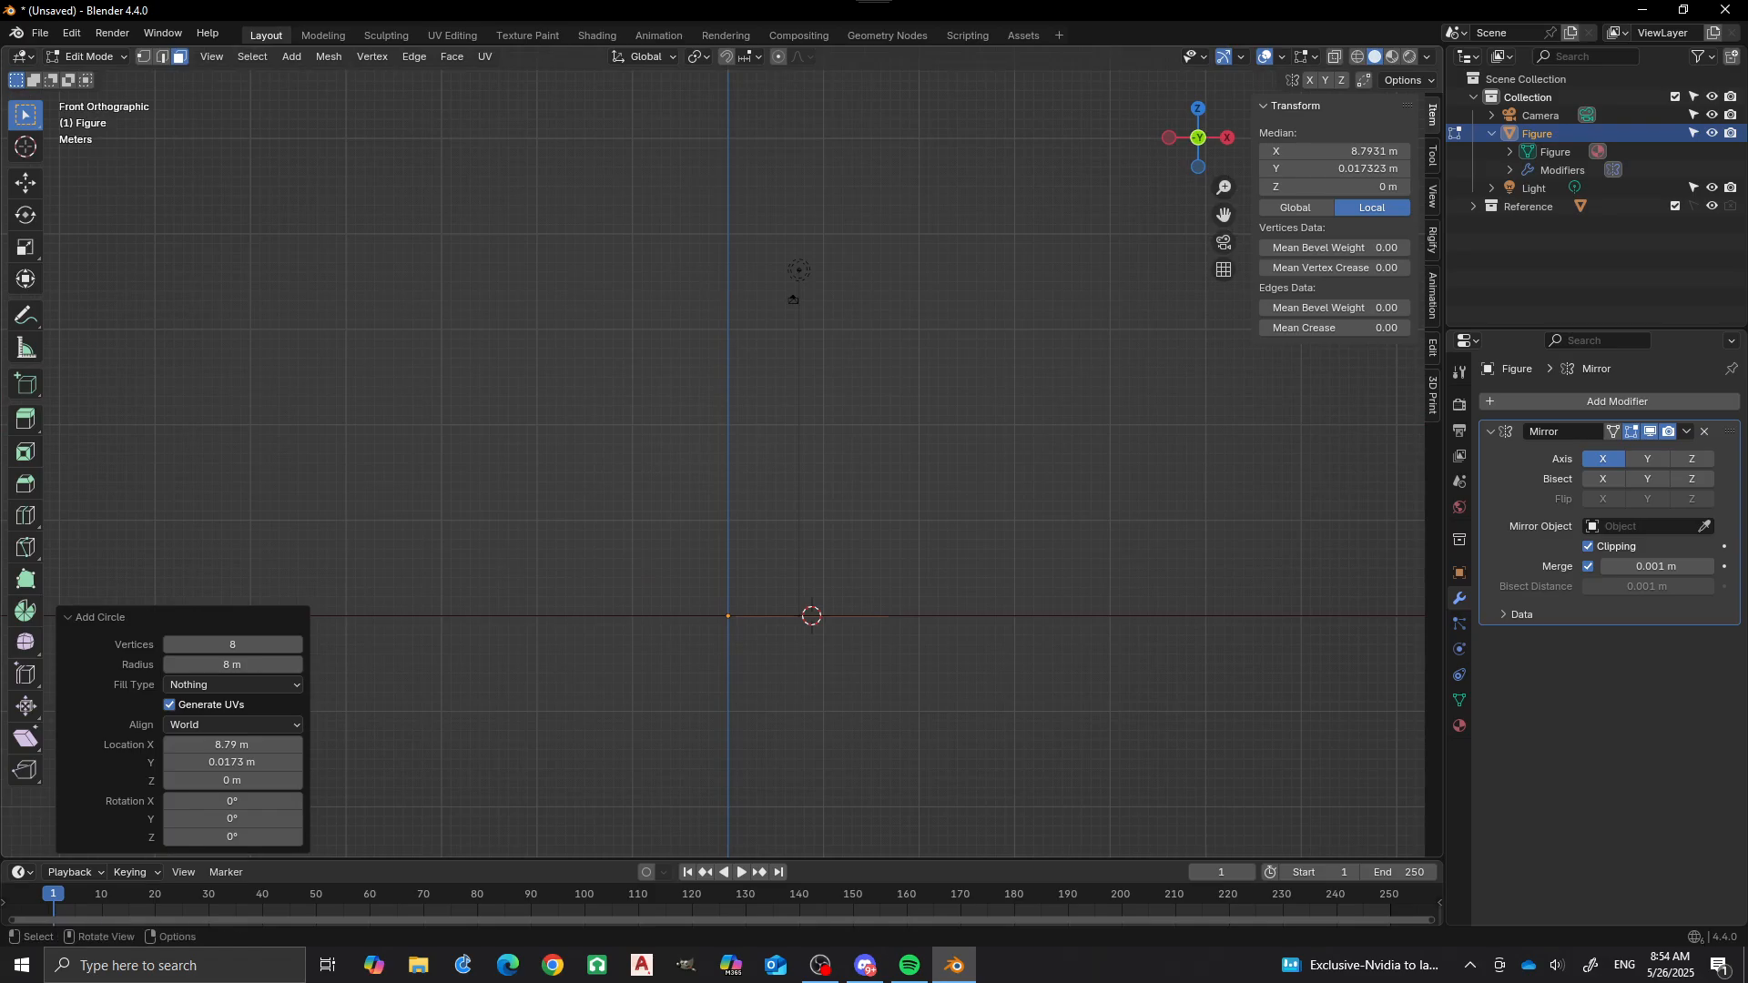
{"action": "scroll", "coordinate": [713, 463], "scroll_direction": "down", "scroll_amount": 3}
{"action": "scroll", "coordinate": [713, 464], "scroll_direction": "down", "scroll_amount": 2}
{"action": "middle_click_drag", "start_coordinate": [713, 464], "coordinate": [739, 494], "text": "shift"}
{"action": "scroll", "coordinate": [739, 495], "scroll_direction": "up", "scroll_amount": 1}
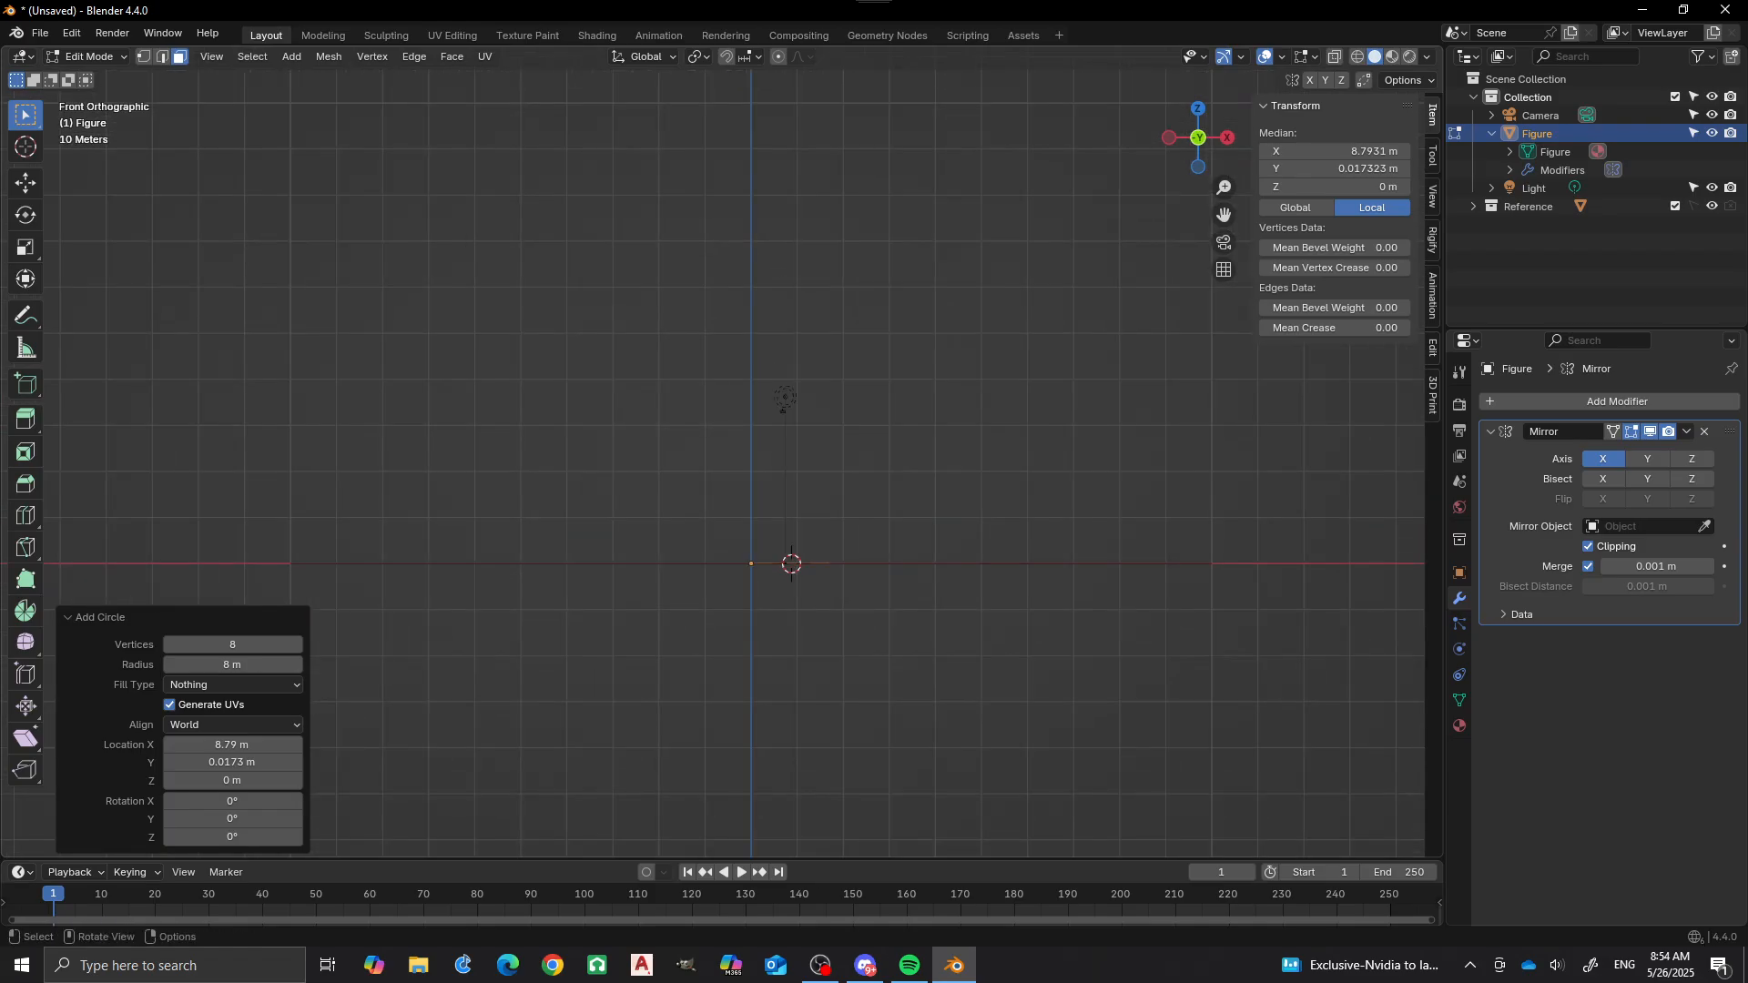
{"action": "key", "text": "g"}
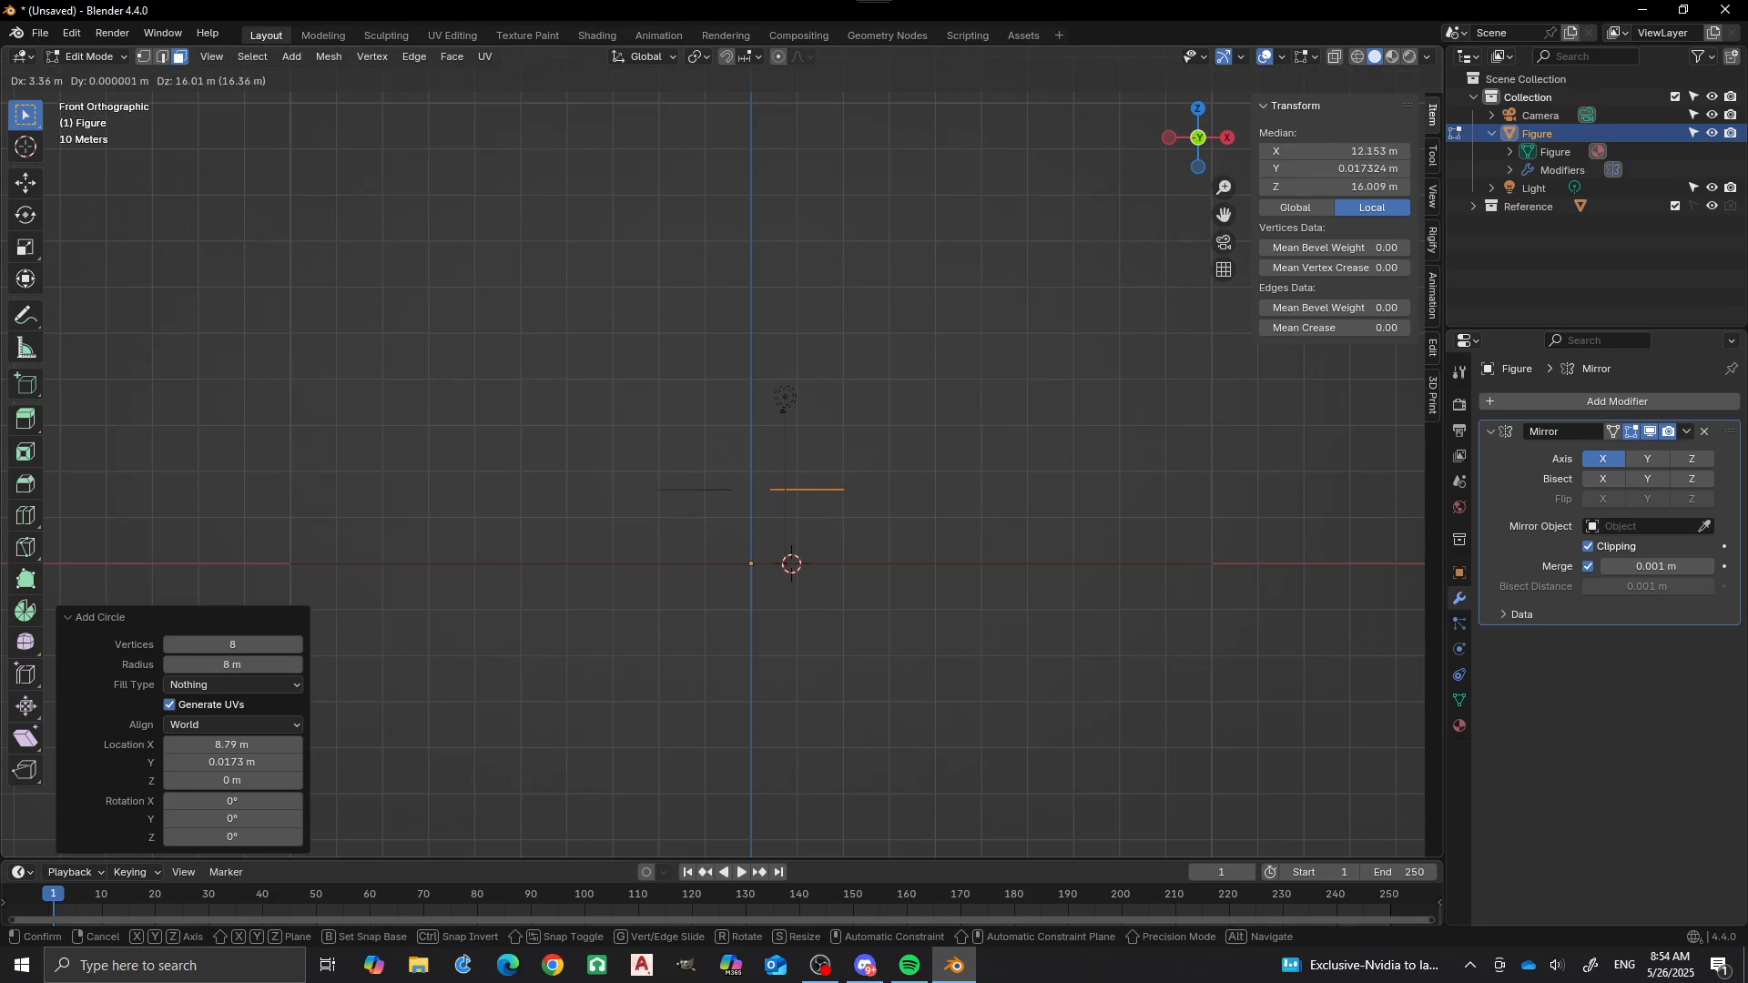
{"action": "key", "text": "Return"}
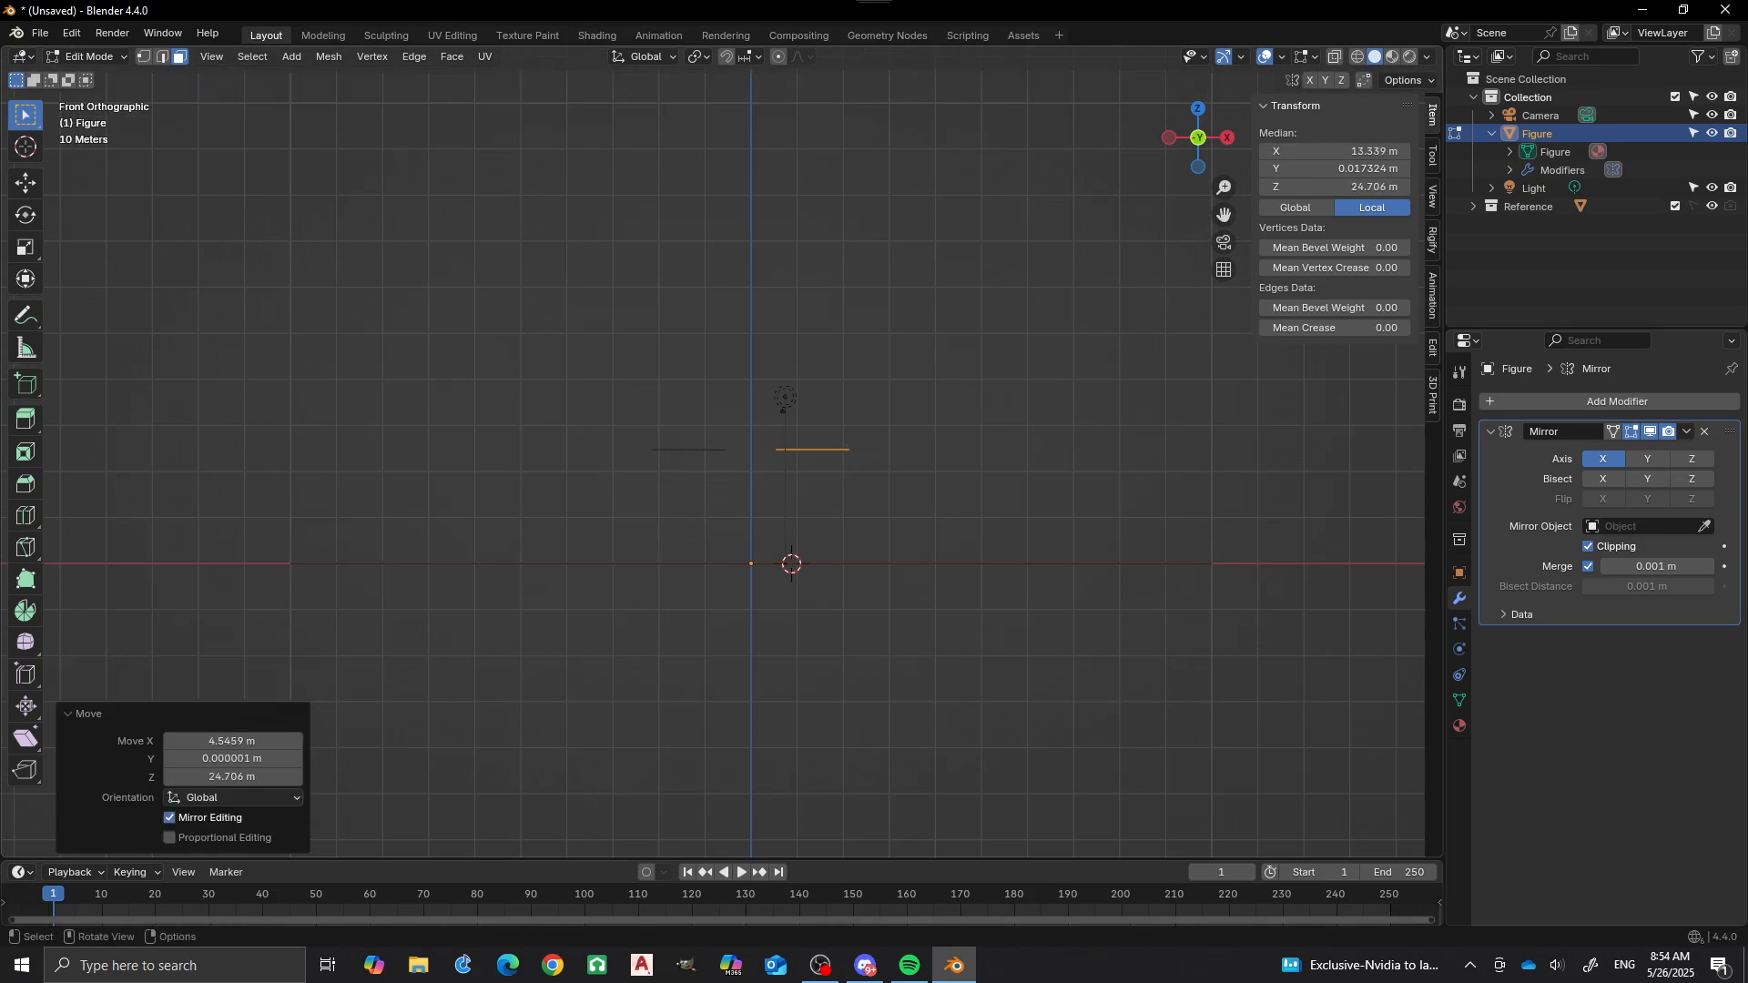
Select all linked vertices of the circle in vertex mode and extrude them downward to about Z 11.5 m.
{"action": "scroll", "coordinate": [722, 452], "scroll_direction": "up", "scroll_amount": 4}
{"action": "middle_click_drag", "start_coordinate": [722, 452], "coordinate": [667, 417], "text": "shift"}
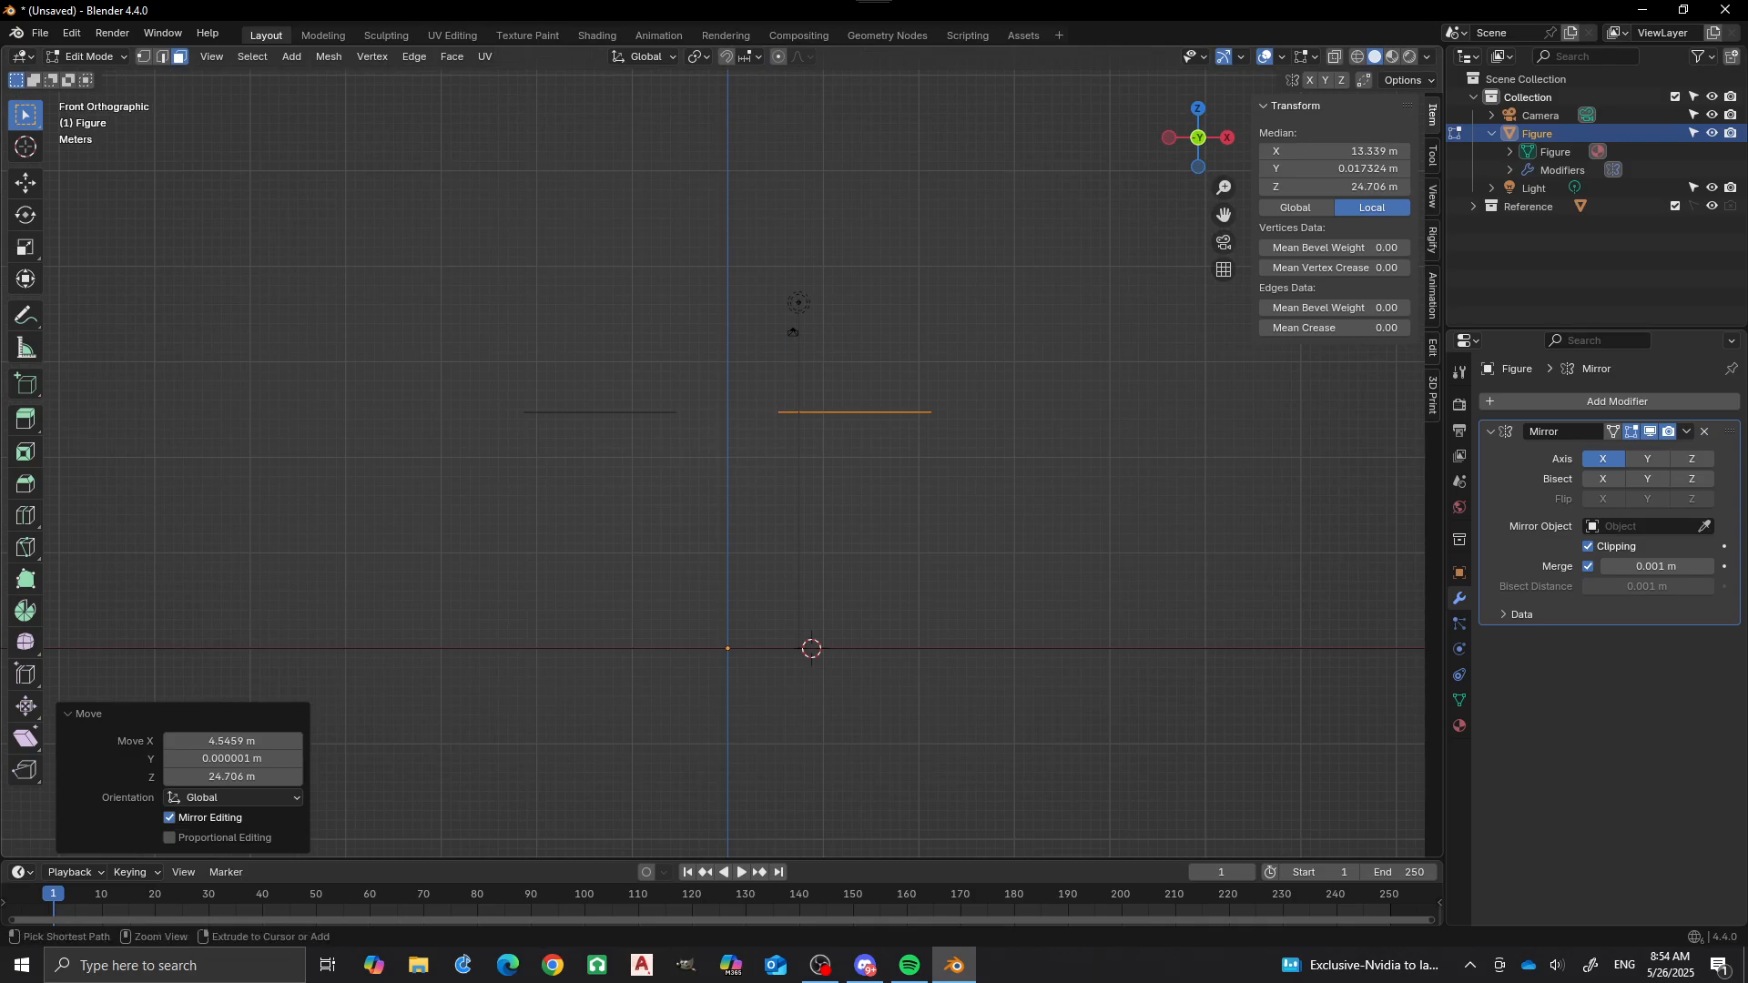
{"action": "key", "text": "alt+a"}
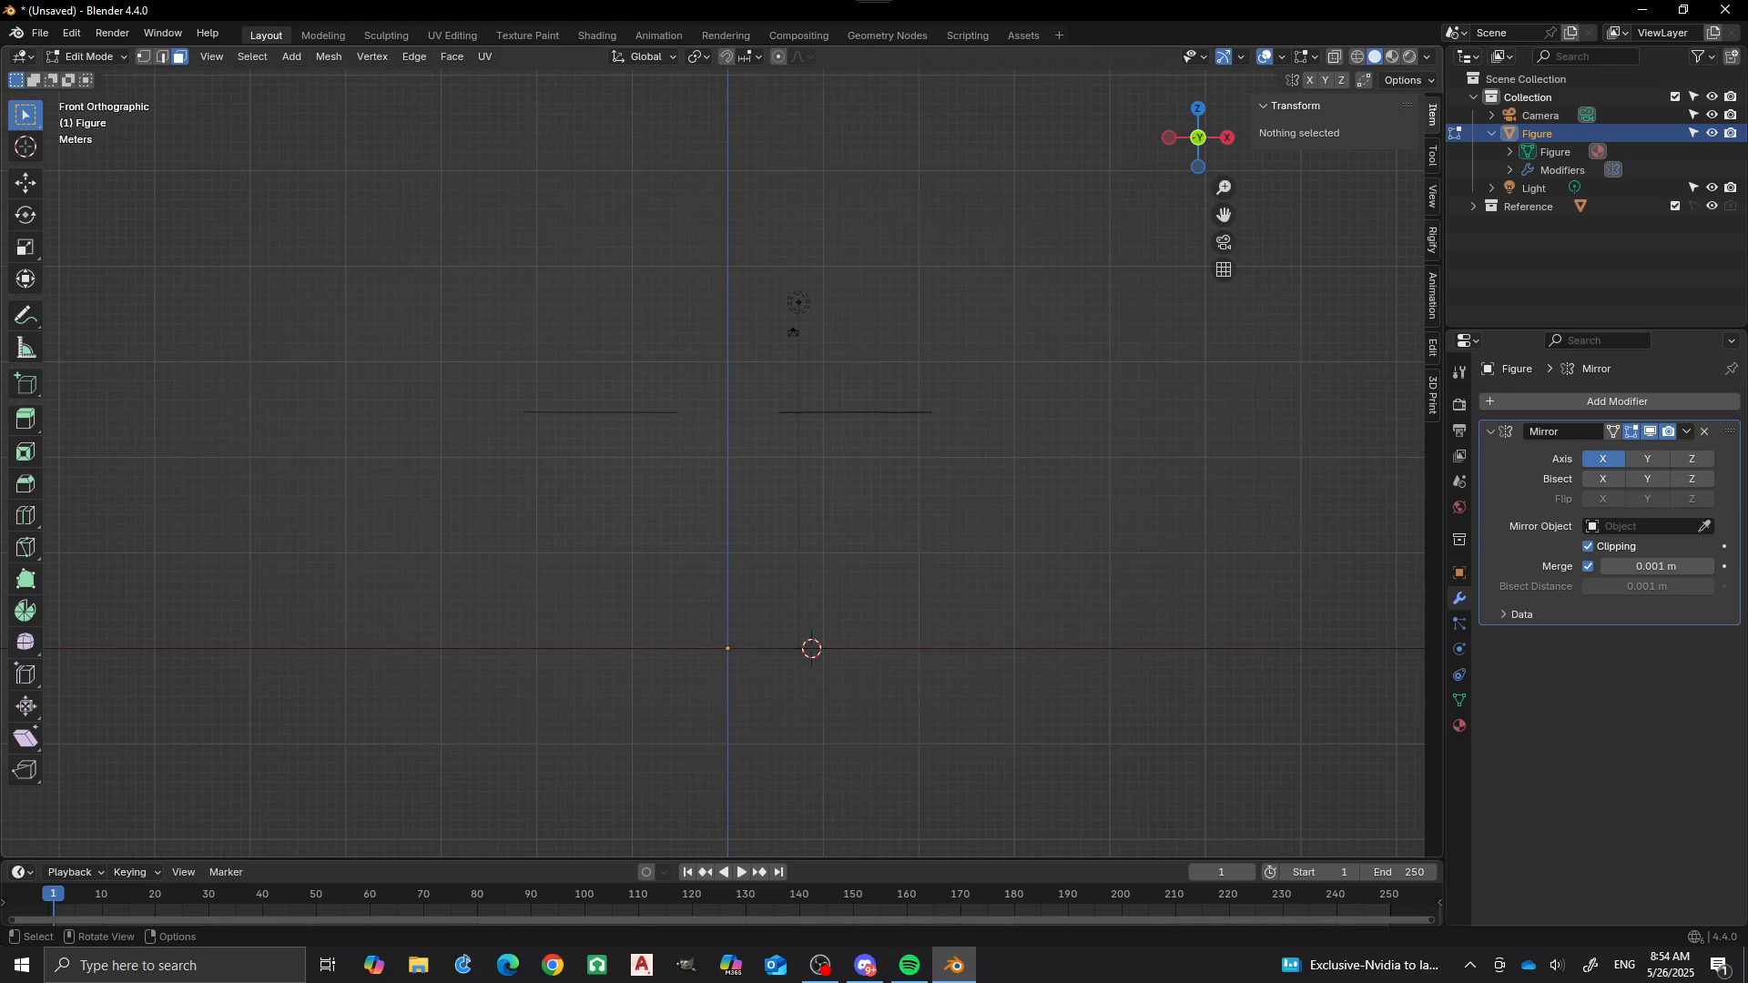
{"action": "key", "text": "1"}
{"action": "key", "text": "l"}
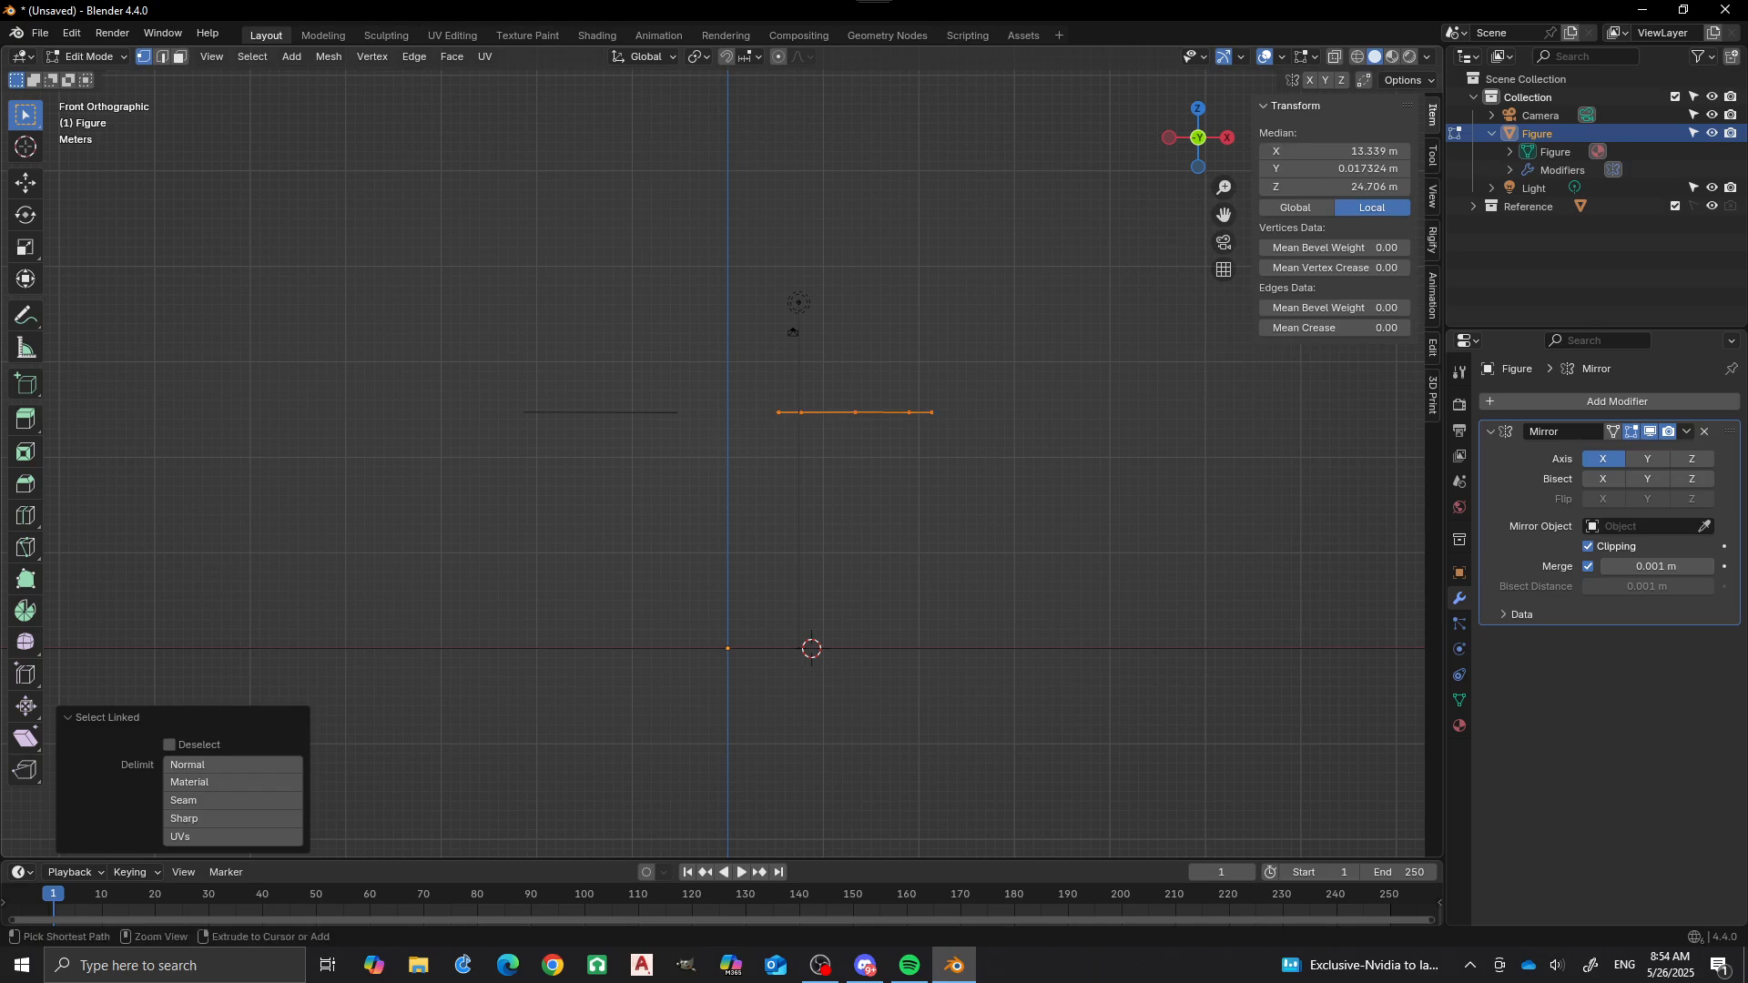
{"action": "right_click", "coordinate": [855, 539], "text": "ctrl"}
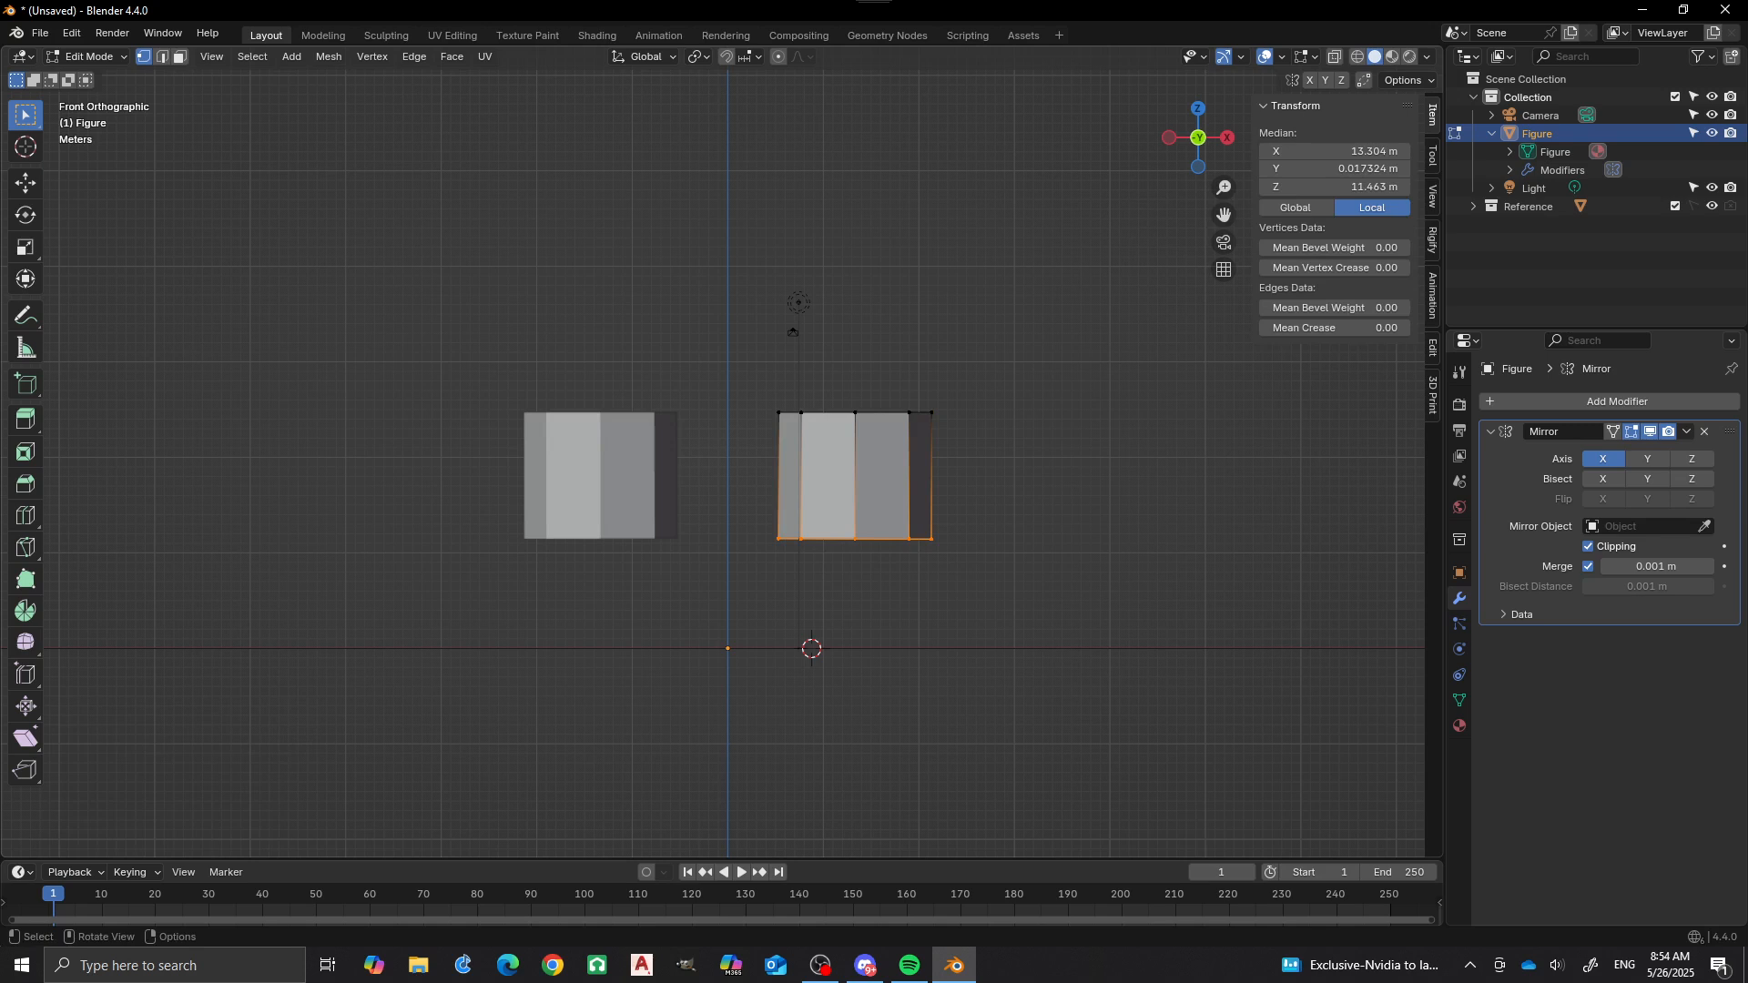
Select the upper edge loop of the leg segment and extrude it upward to about Z 40.2 m.
{"action": "left_click", "coordinate": [860, 412], "text": "alt"}
{"action": "scroll", "coordinate": [734, 464], "scroll_direction": "down", "scroll_amount": 2}
{"action": "middle_click_drag", "start_coordinate": [734, 464], "coordinate": [753, 571], "text": "shift"}
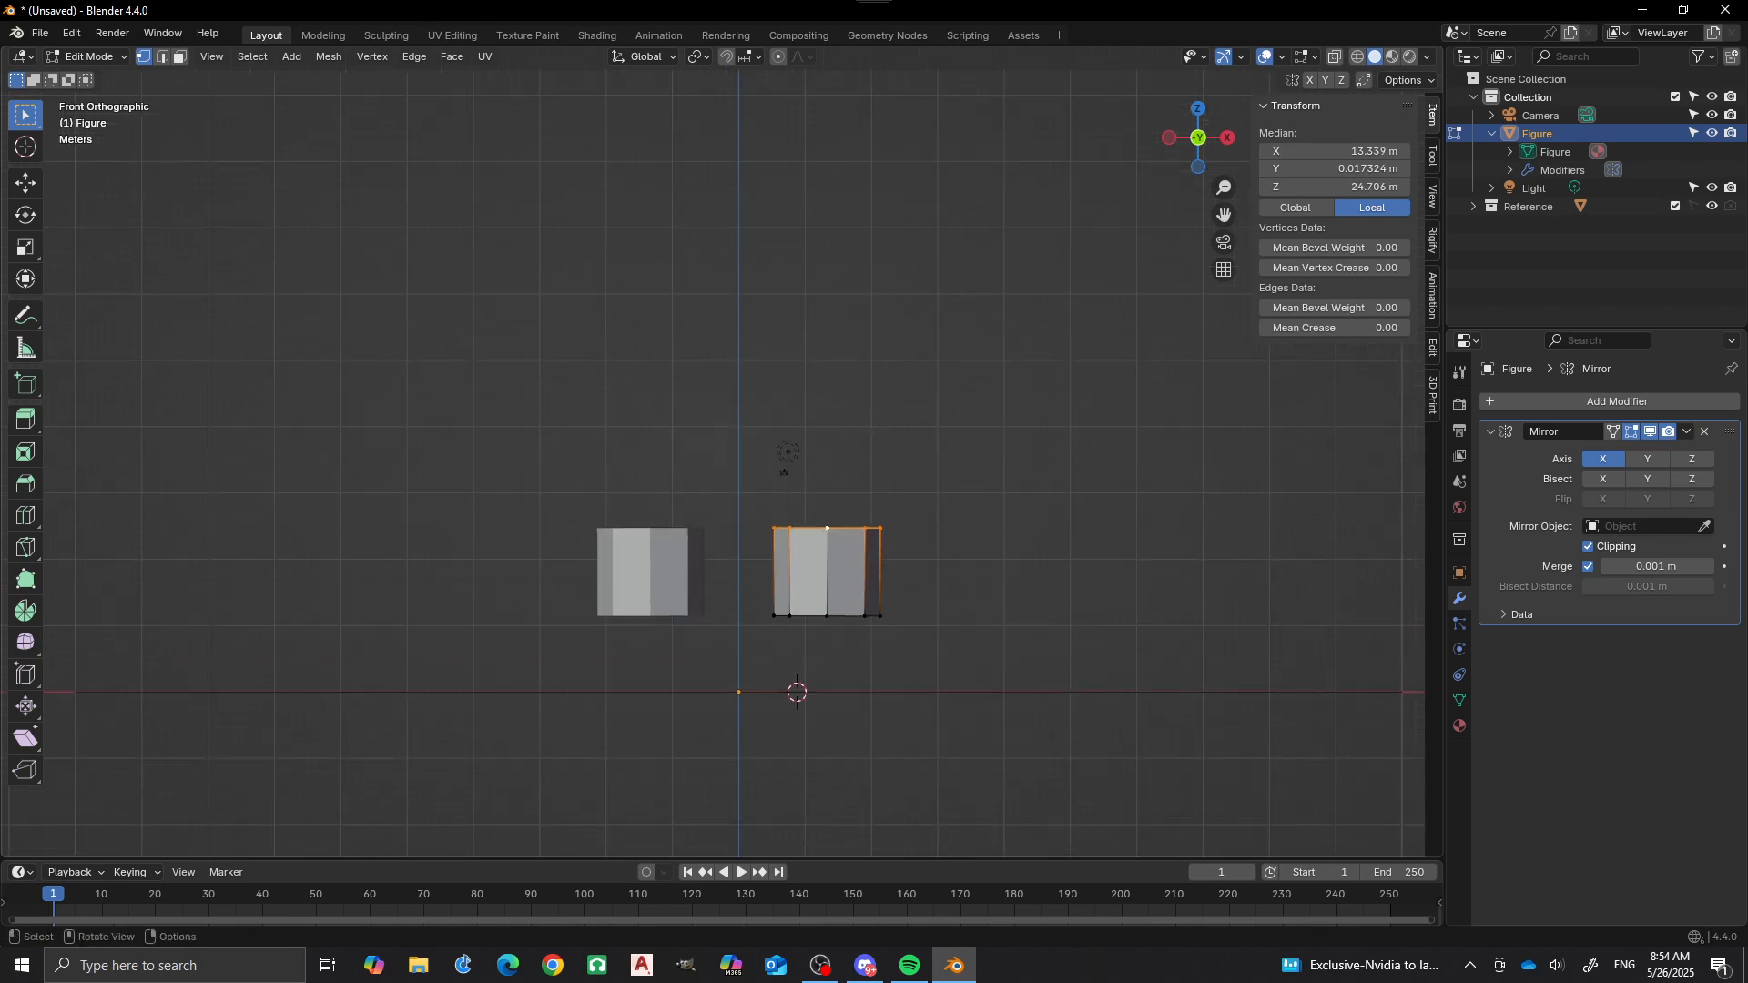
{"action": "right_click", "coordinate": [788, 453], "text": "ctrl"}
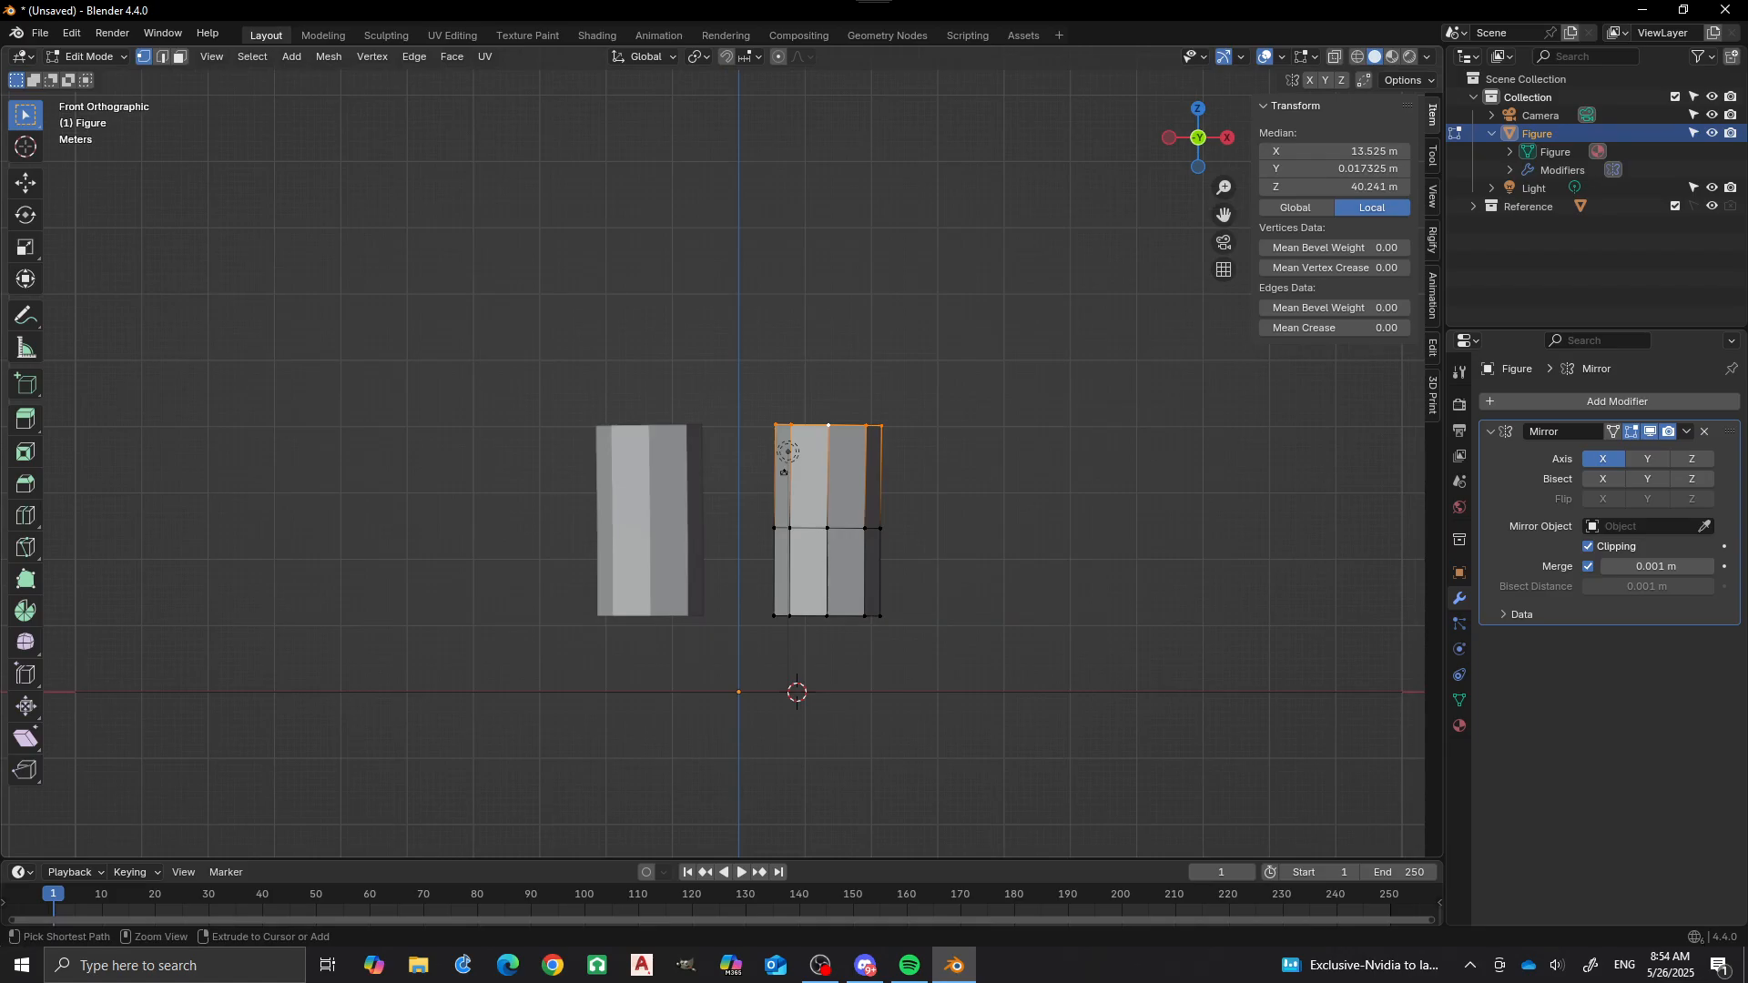
Move the leg's top ring about 1.5 m inward along X and 0.27 m upward.
{"action": "scroll", "coordinate": [788, 452], "scroll_direction": "down", "scroll_amount": 1}
{"action": "middle_click_drag", "start_coordinate": [787, 453], "coordinate": [692, 569], "text": "shift"}
{"action": "scroll", "coordinate": [792, 363], "scroll_direction": "down", "scroll_amount": 3}
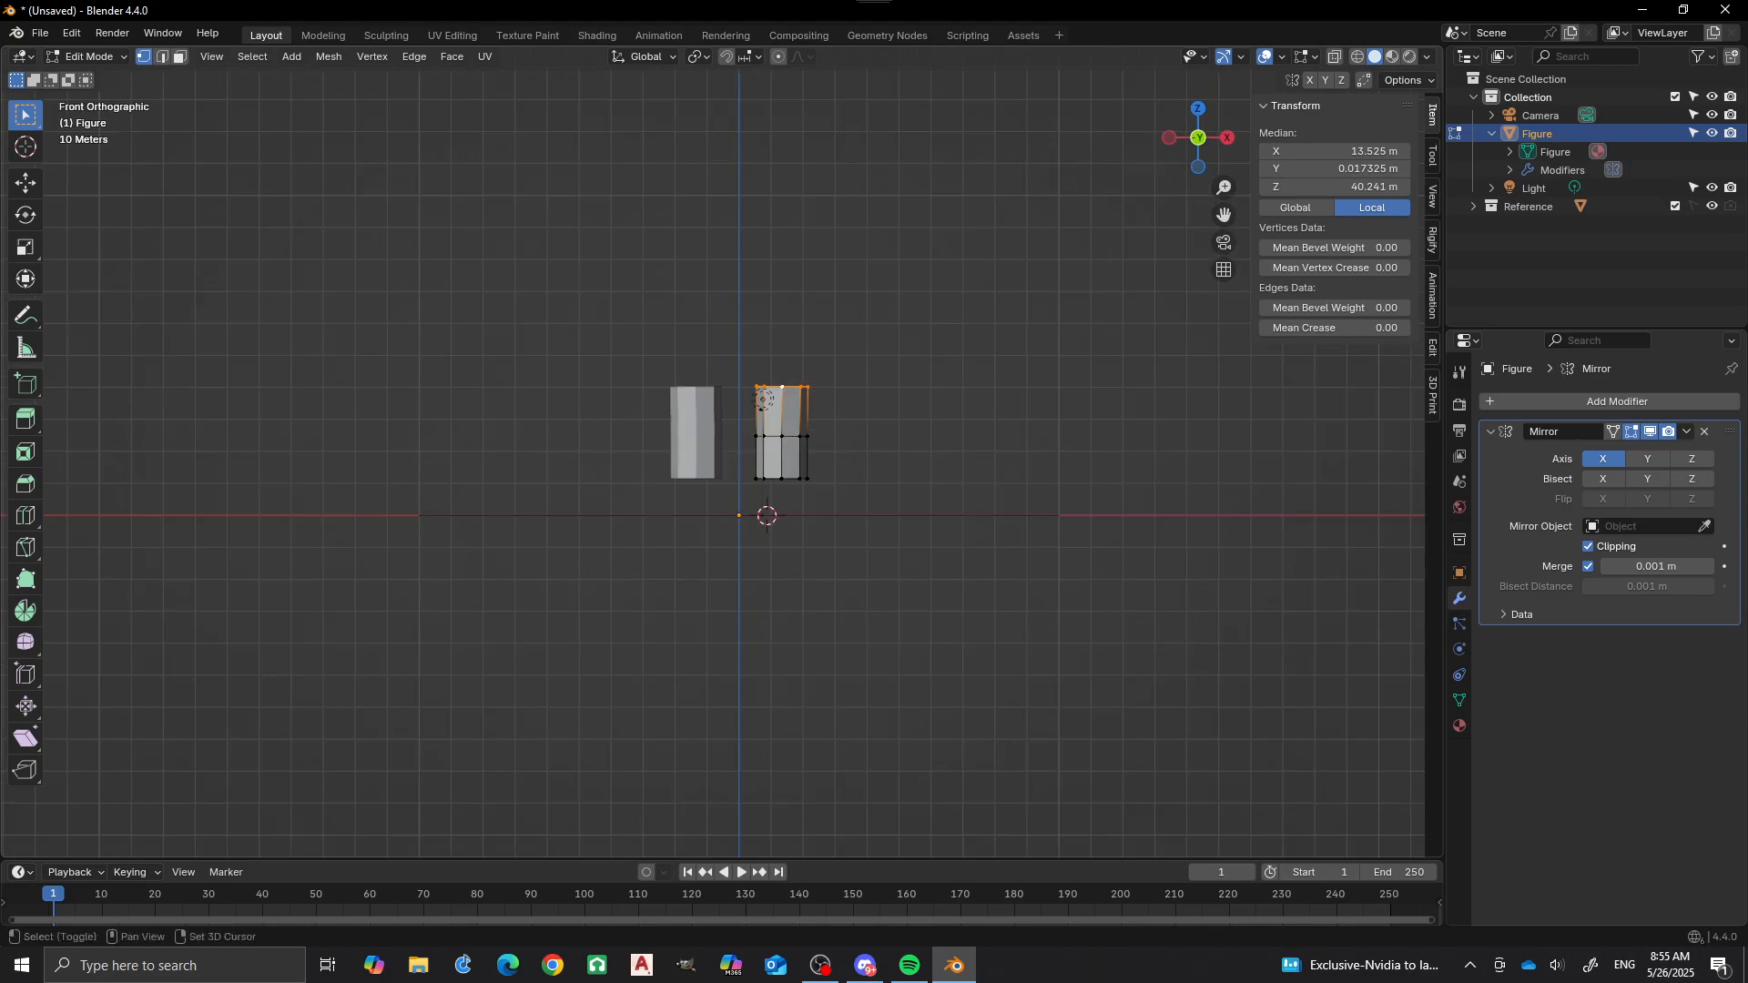
{"action": "scroll", "coordinate": [831, 588], "scroll_direction": "up", "scroll_amount": 3}
{"action": "scroll", "coordinate": [832, 584], "scroll_direction": "up", "scroll_amount": 1}
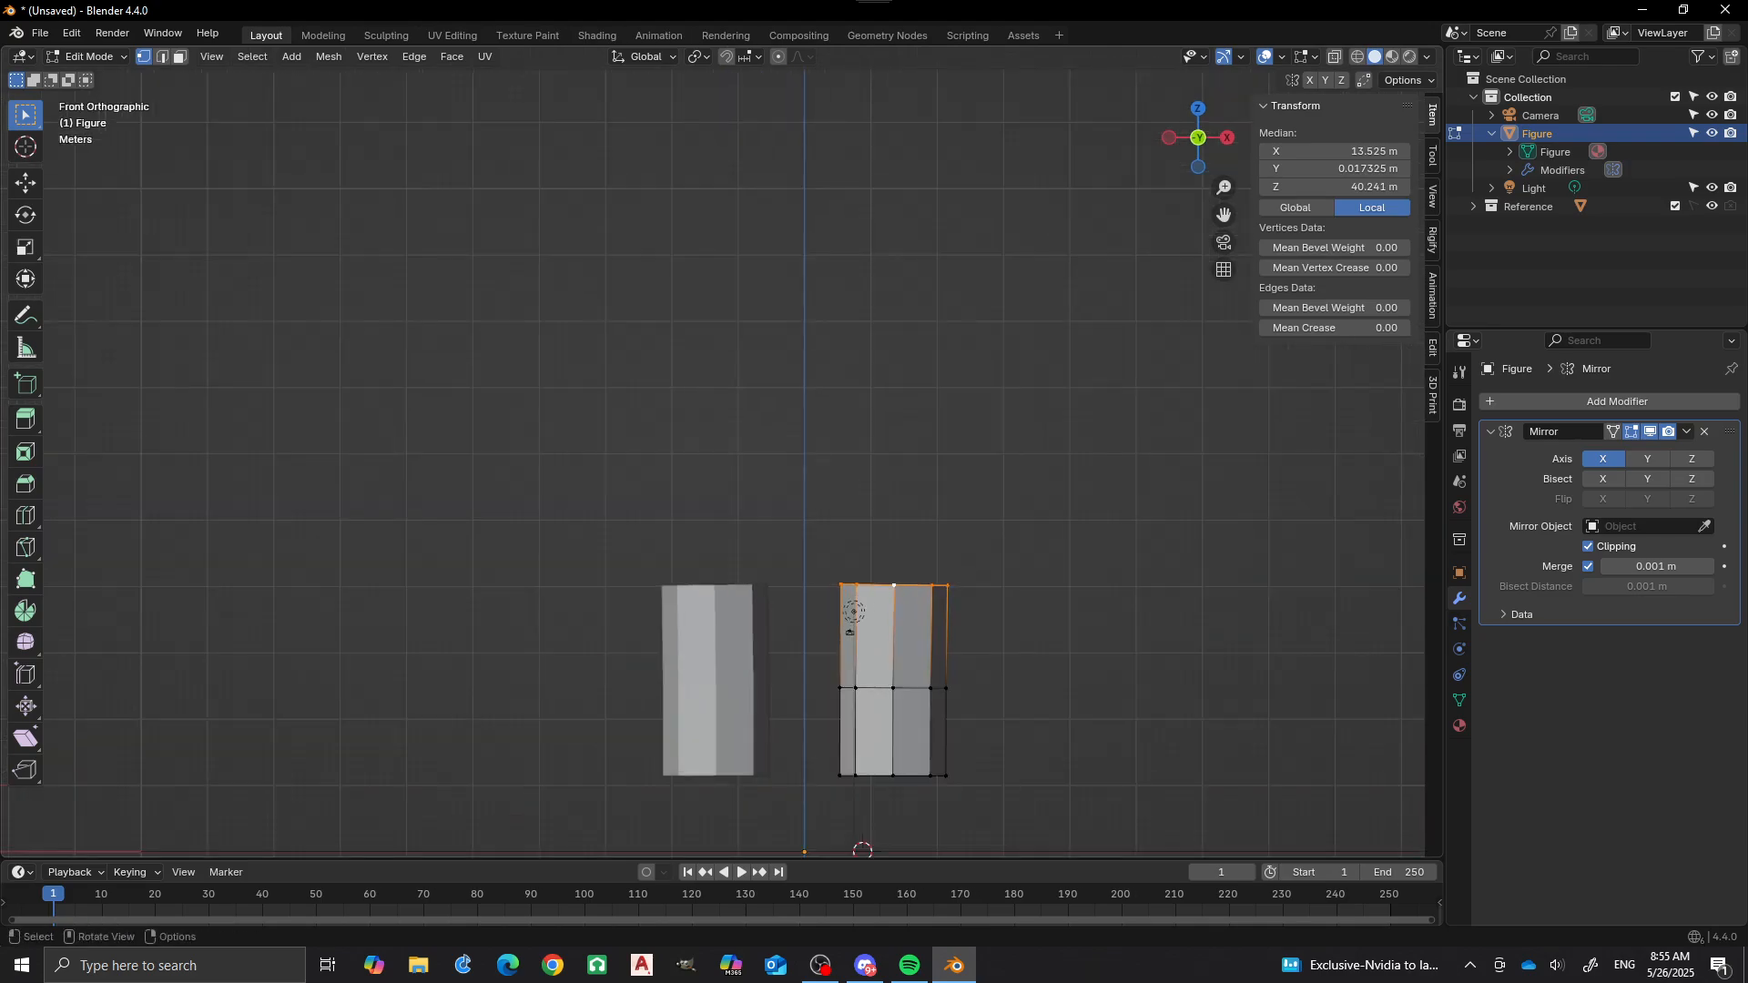
{"action": "key", "text": "g"}
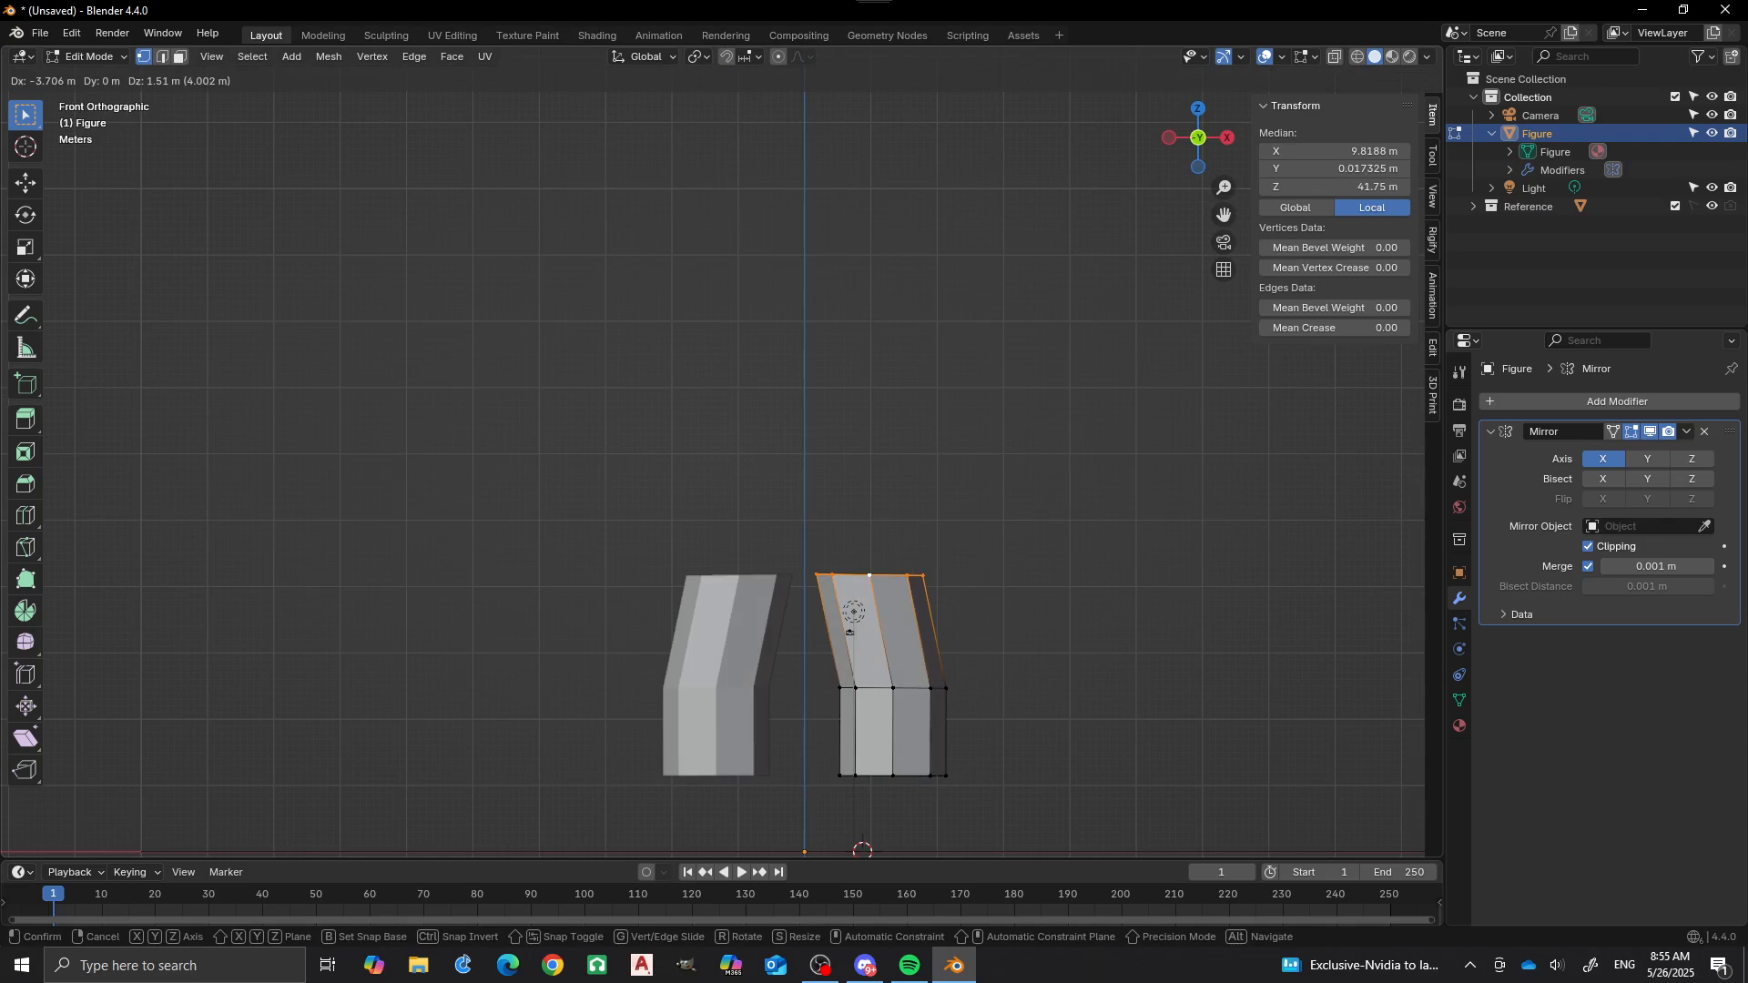
{"action": "left_click", "coordinate": [849, 631]}
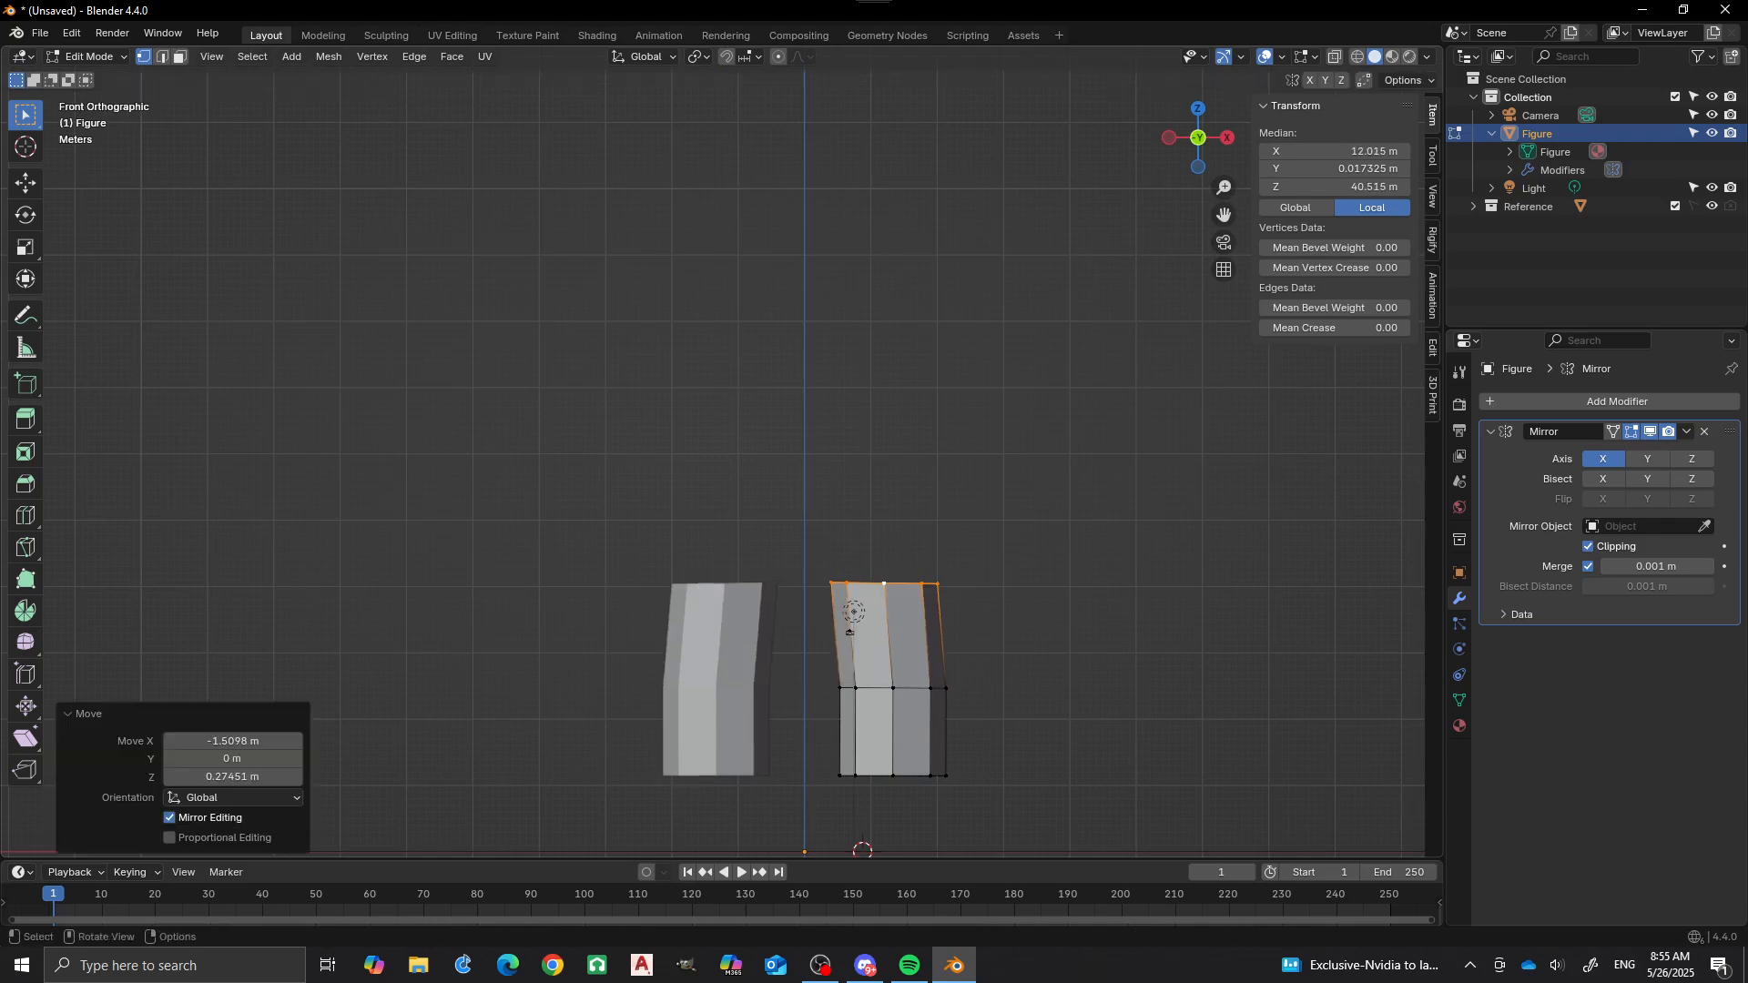
Extrude the leg's top ring upward to about Z 57.5 m and again to Z 74.1 m, shifting the last ring slightly along X.
{"action": "scroll", "coordinate": [889, 510], "scroll_direction": "up", "scroll_amount": 2}
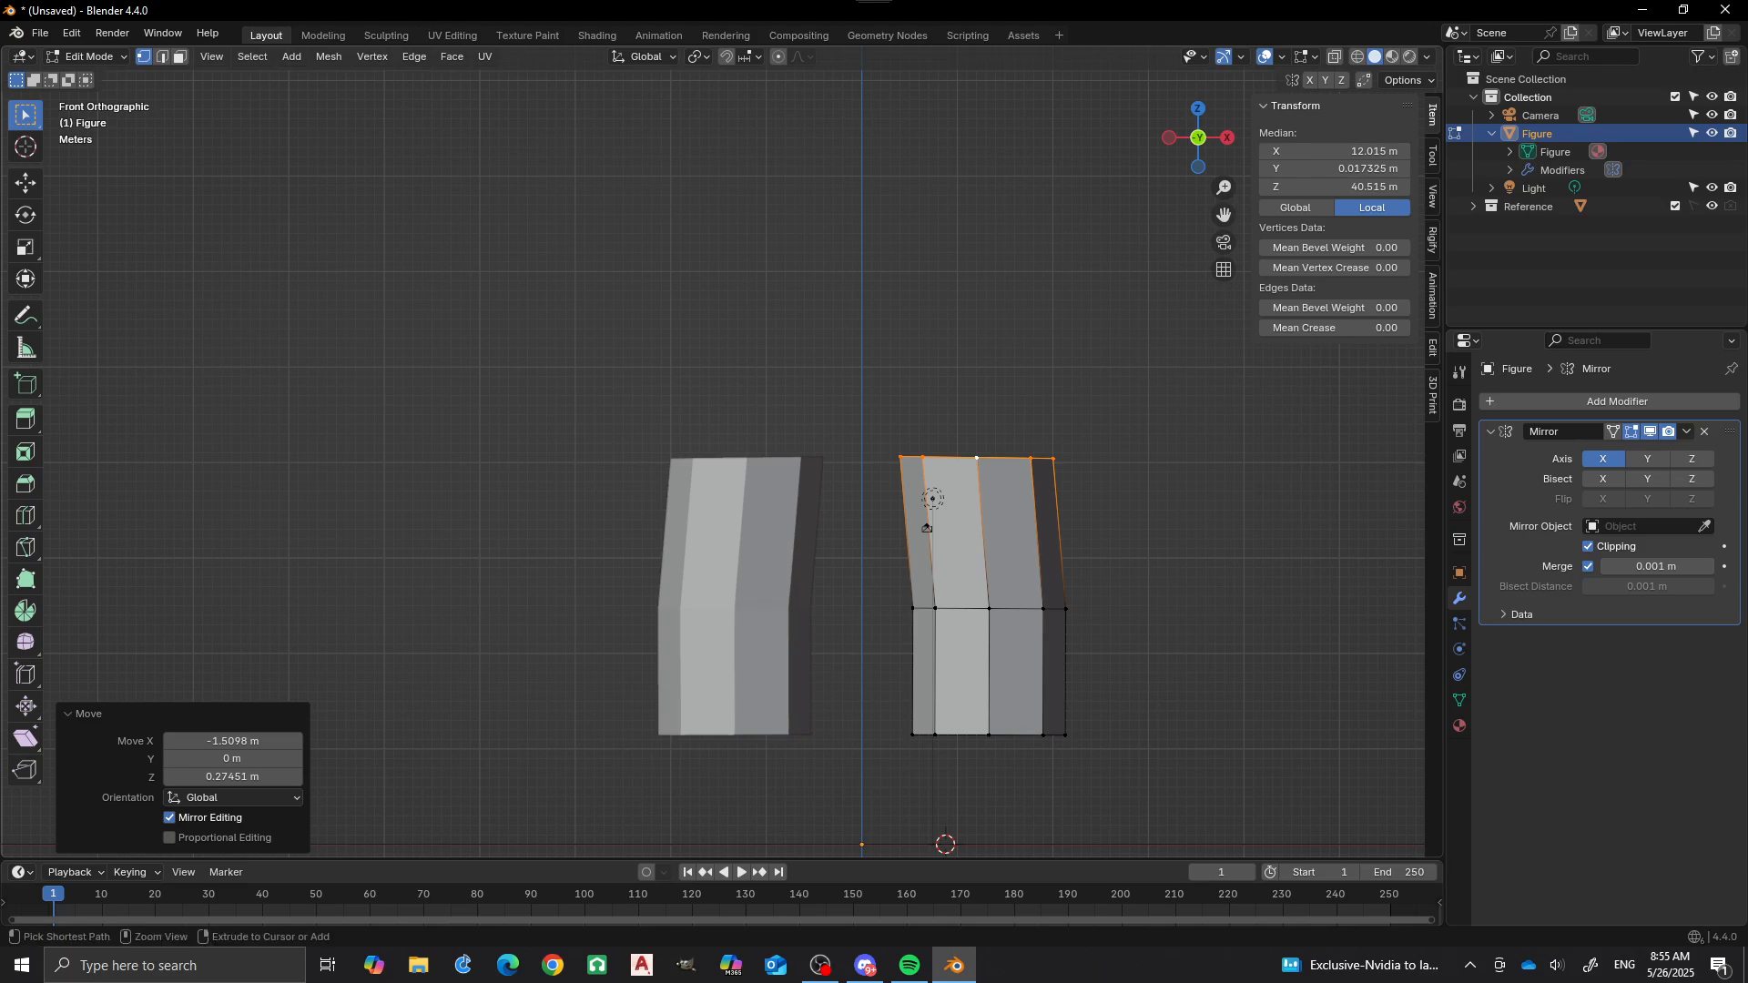
{"action": "right_click", "coordinate": [947, 296], "text": "ctrl"}
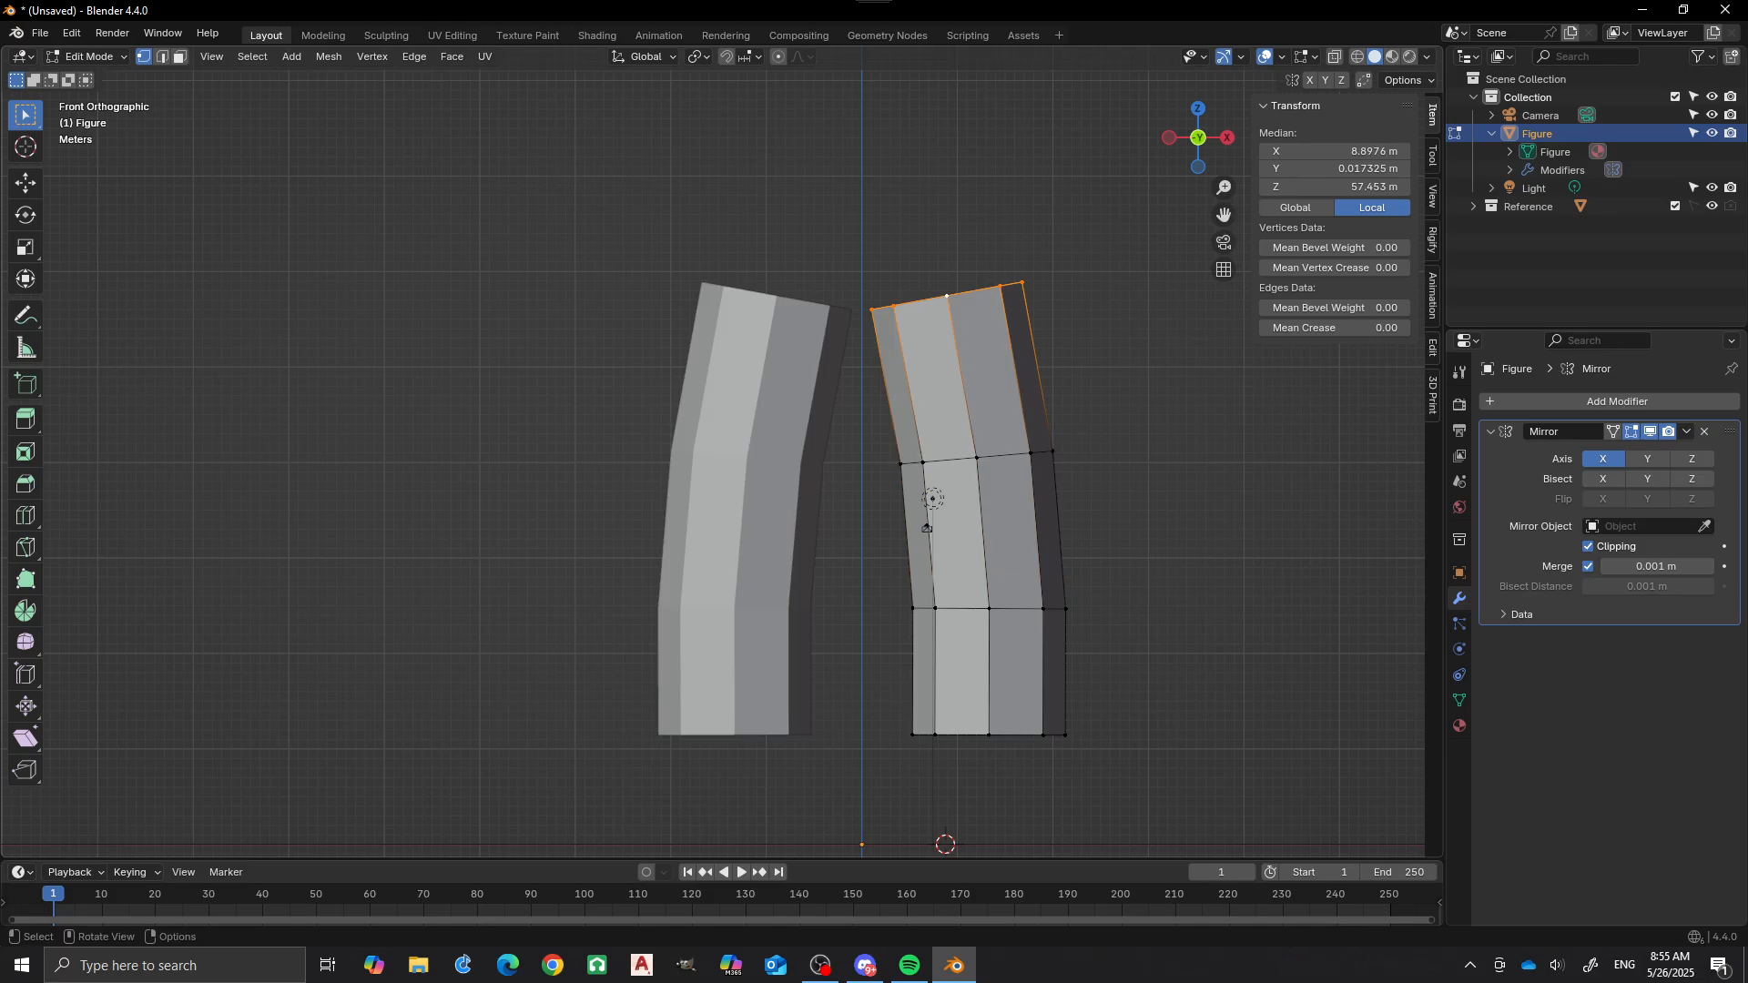
{"action": "scroll", "coordinate": [927, 528], "scroll_direction": "down", "scroll_amount": 2}
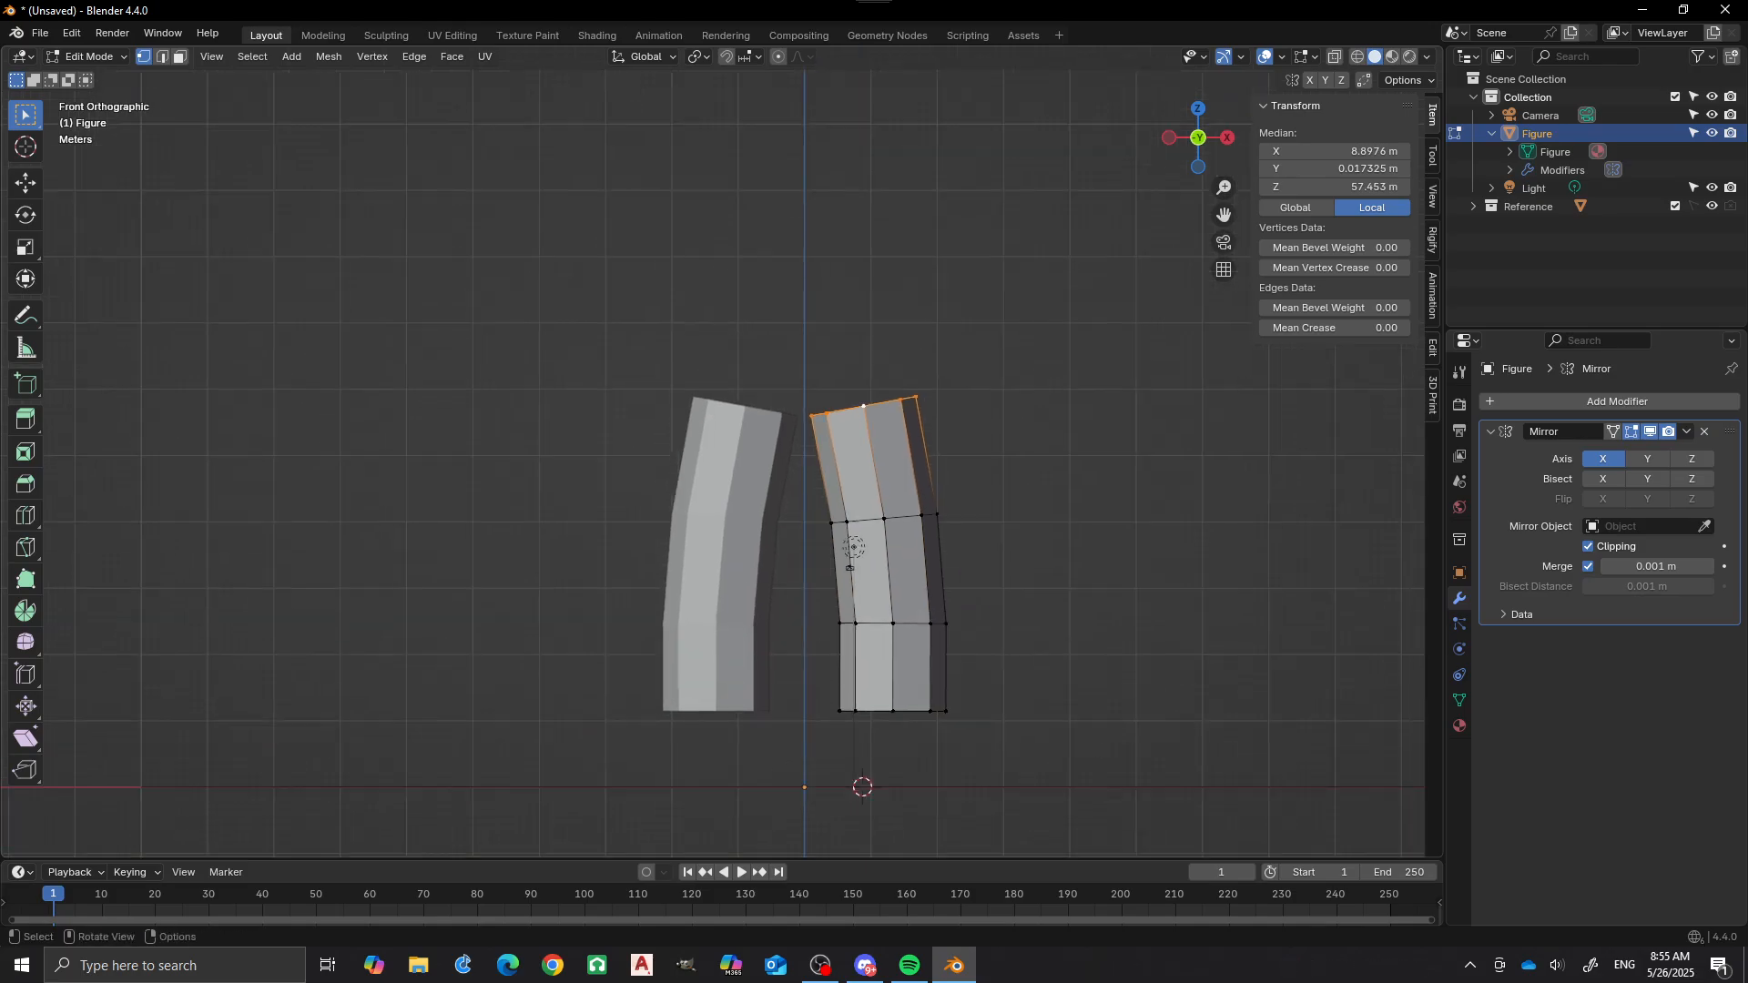
{"action": "mouse_move", "coordinate": [850, 569]}
{"action": "middle_mouse_down", "text": "shift"}
{"action": "mouse_move", "coordinate": [850, 429]}
{"action": "mouse_move", "coordinate": [862, 548]}
{"action": "middle_mouse_up", "text": "shift"}
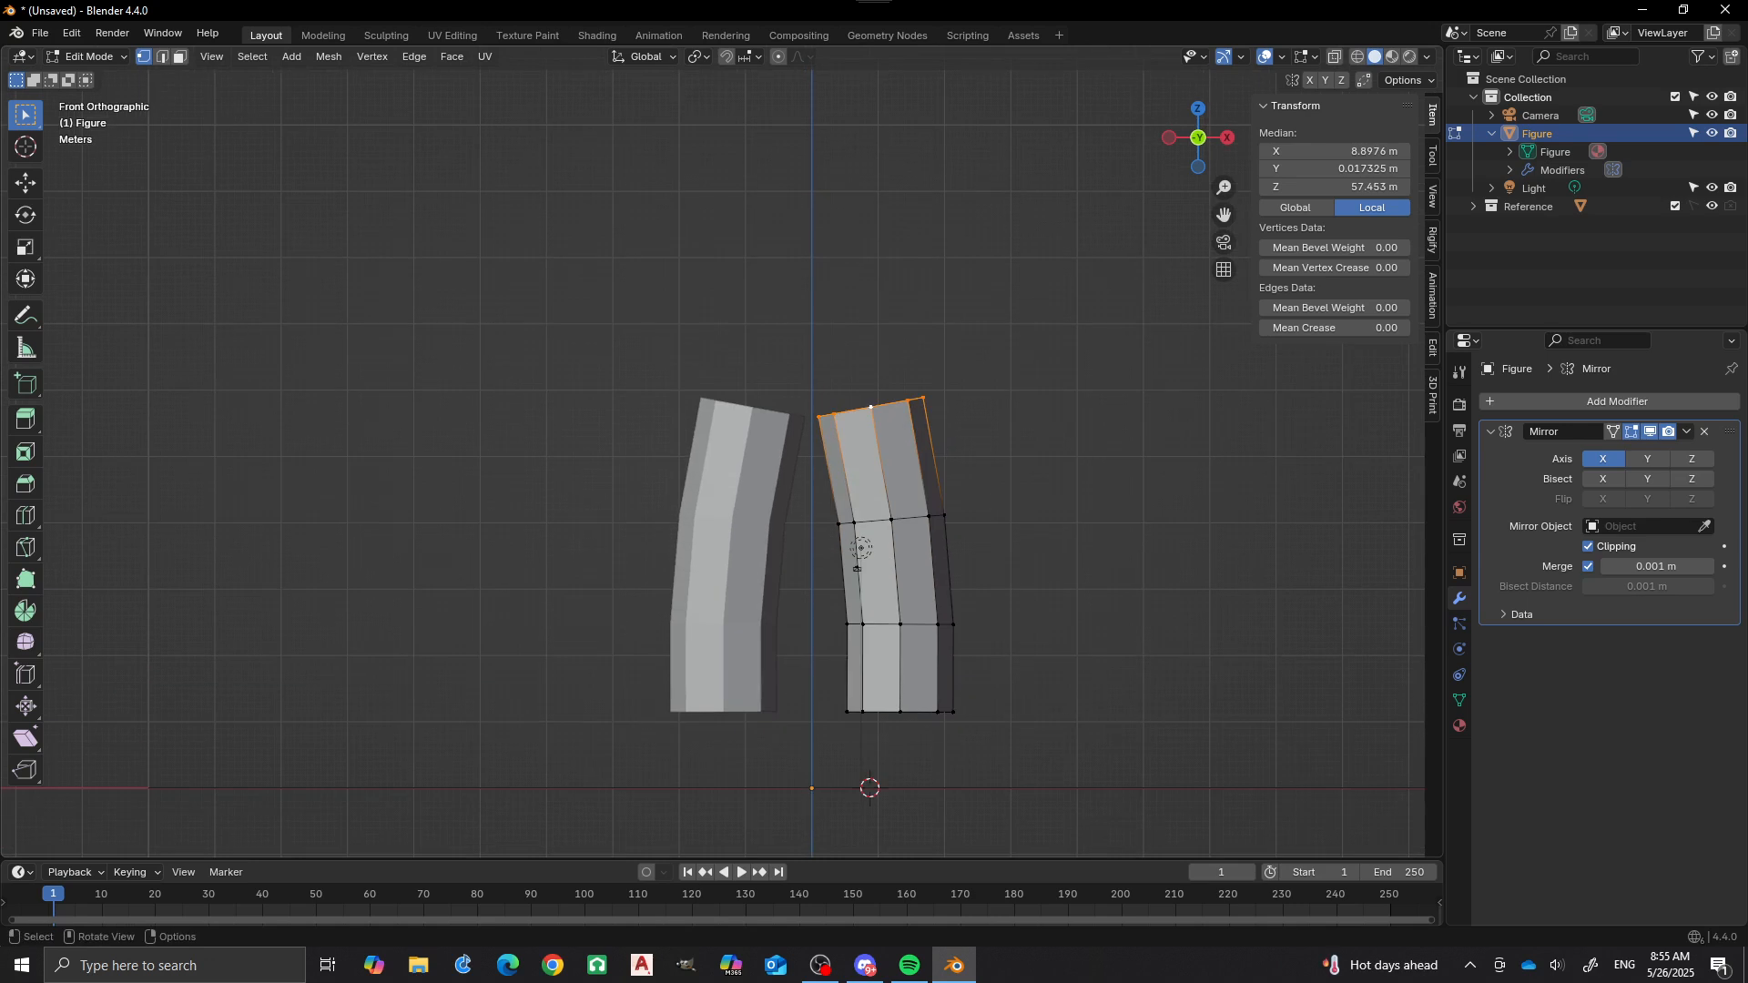
{"action": "right_click", "coordinate": [863, 297], "text": "ctrl"}
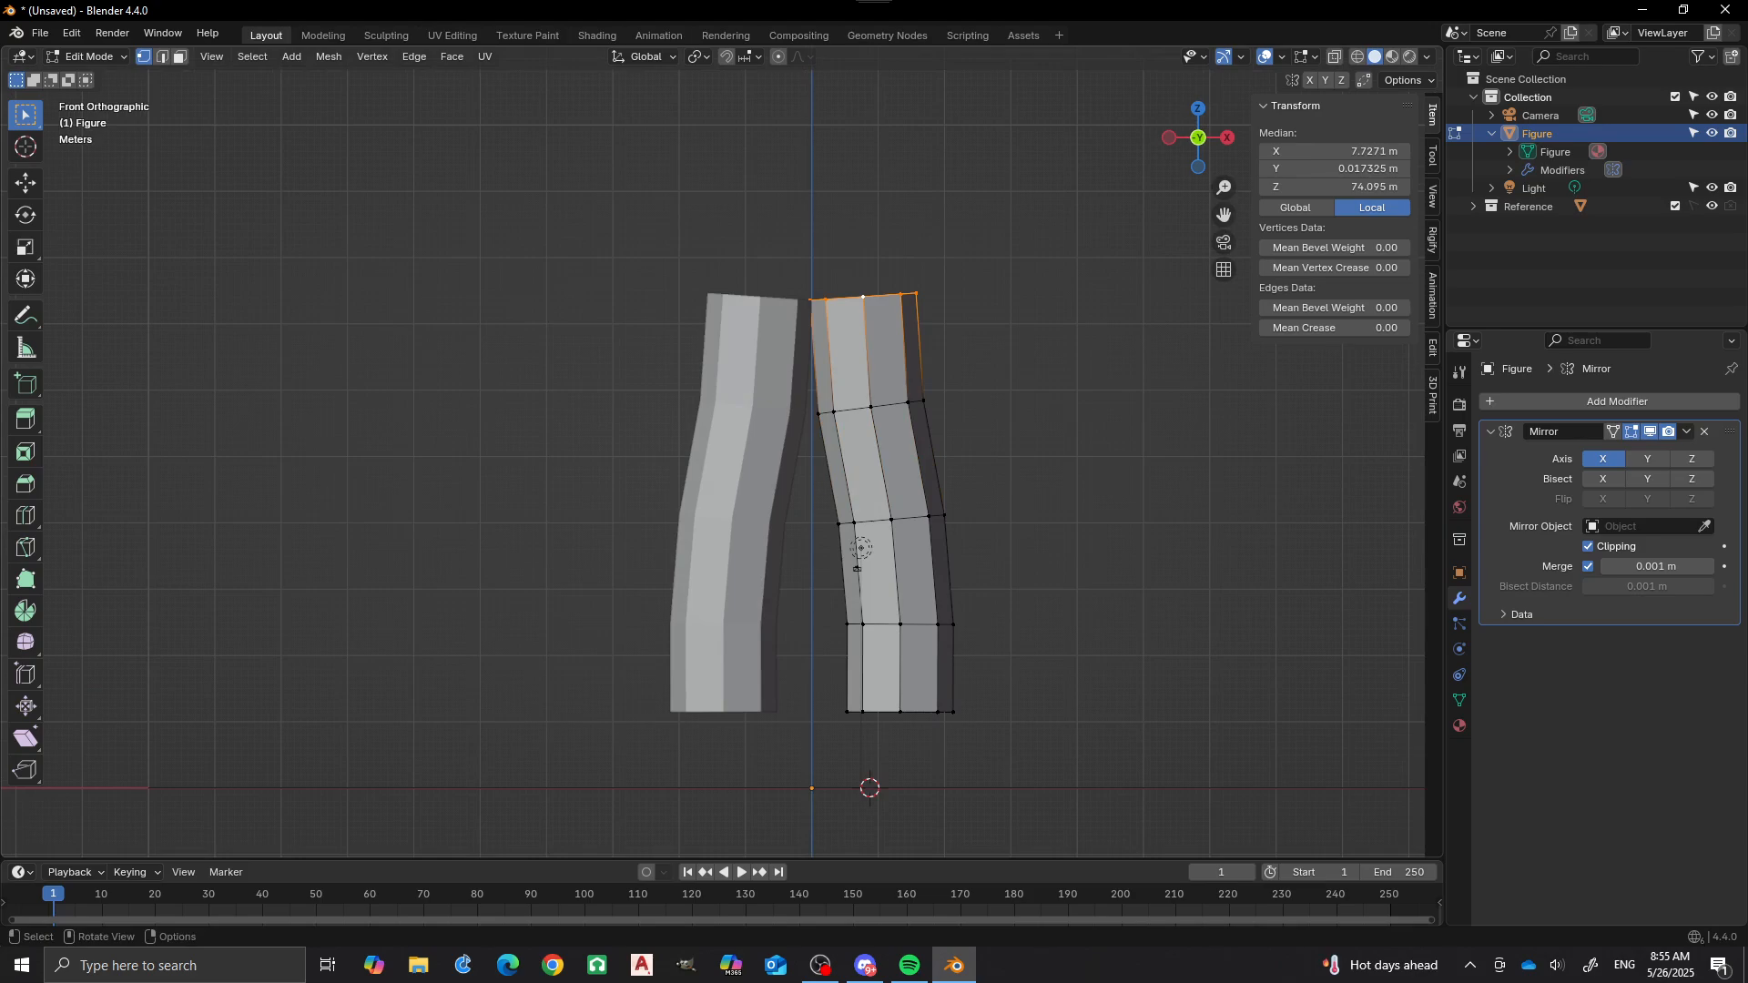
{"action": "key", "text": "g"}
{"action": "key", "text": "x"}
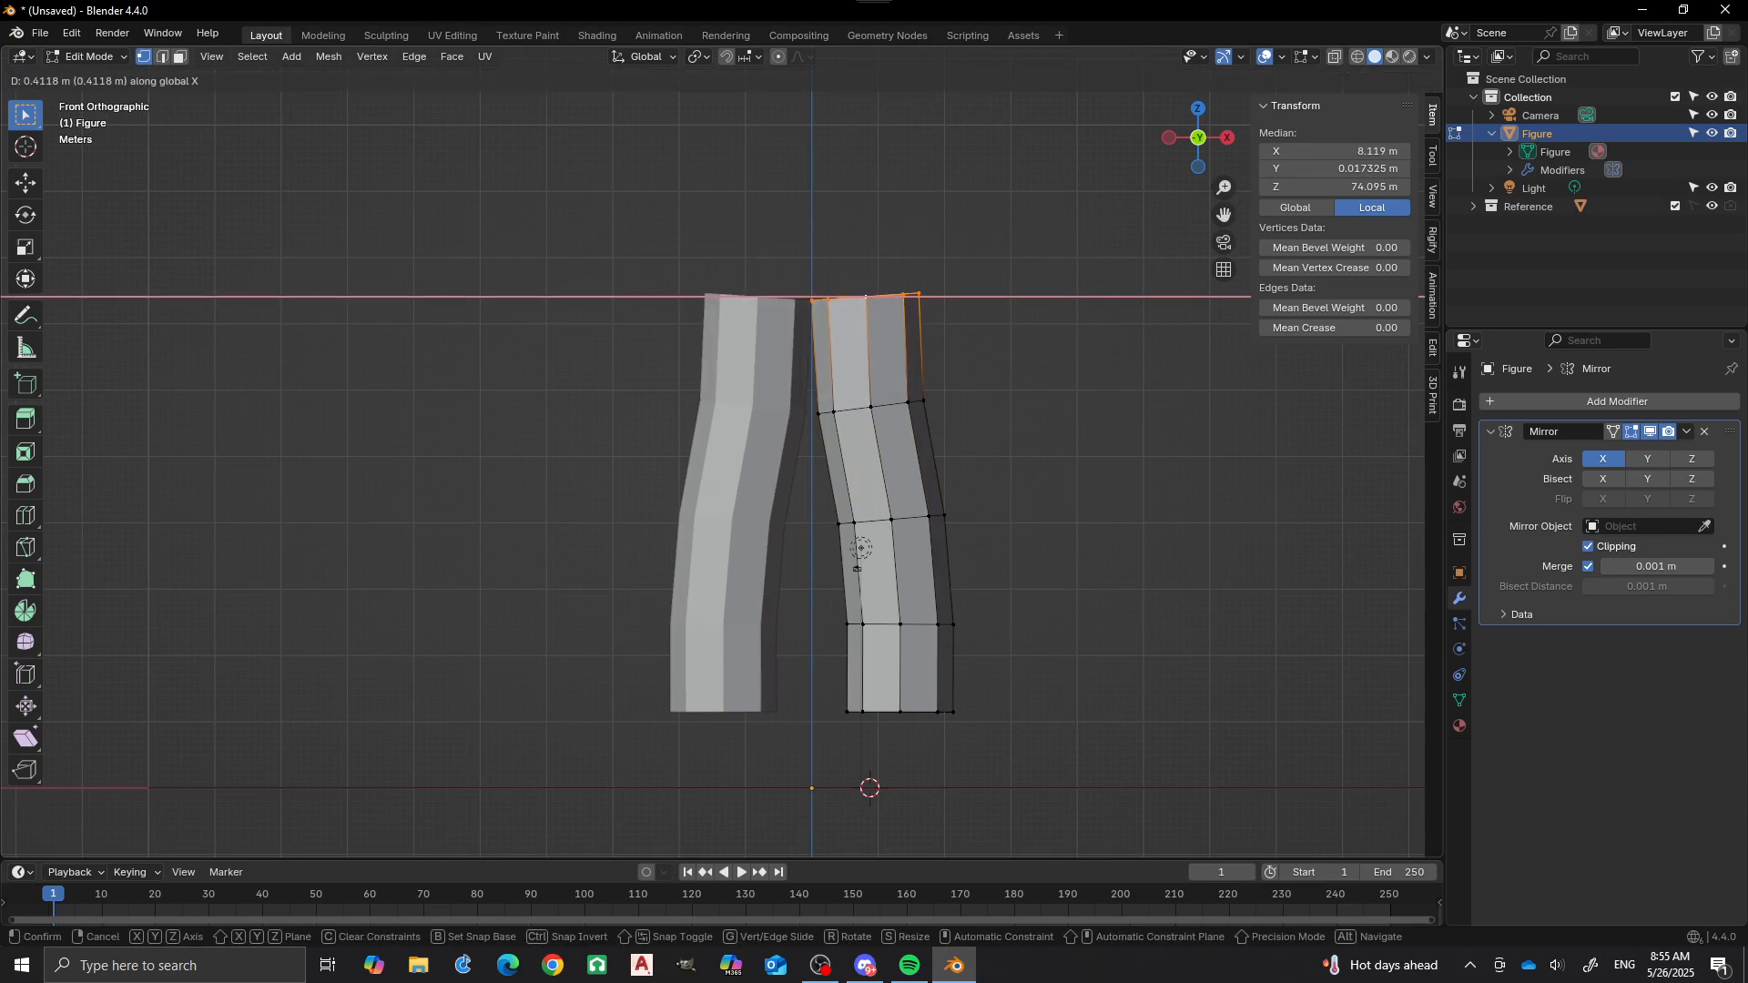
{"action": "left_click", "coordinate": [860, 548]}
Move the inner front and back vertices of the leg's top ring along X onto the mirror plane.
{"action": "middle_click_drag", "start_coordinate": [861, 547], "coordinate": [873, 628]}
{"action": "left_click", "coordinate": [813, 320]}
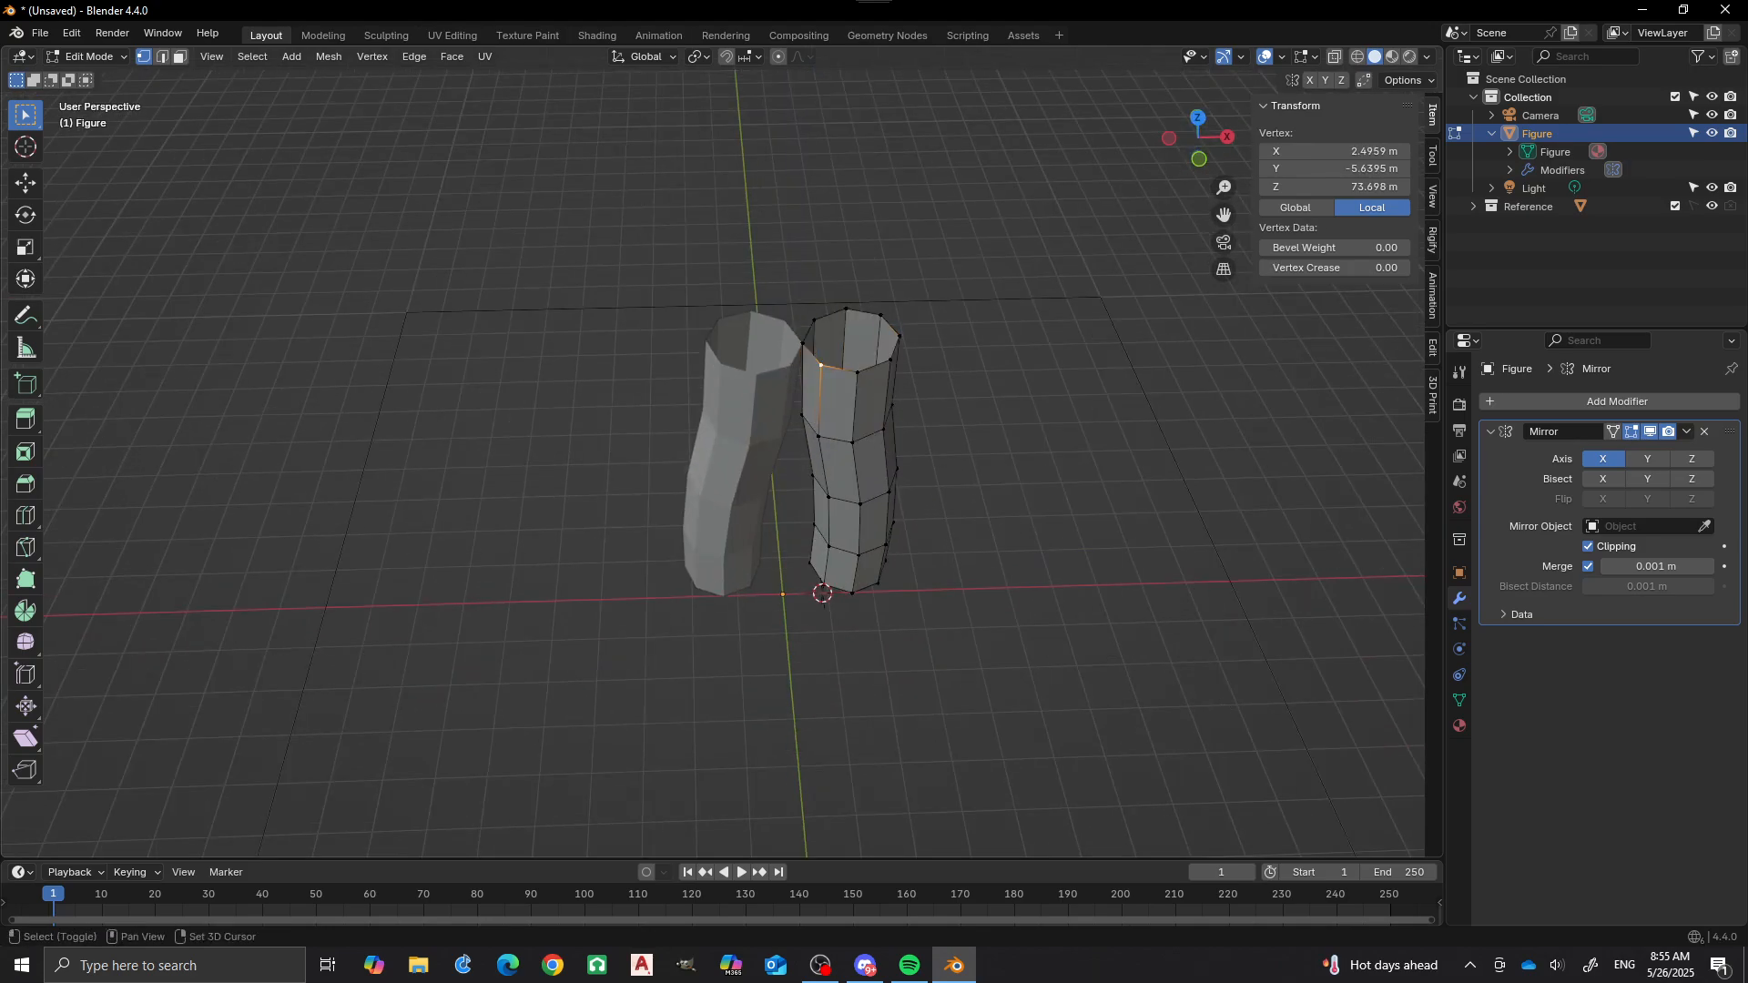
{"action": "key", "text": "g"}
{"action": "key", "text": "x"}
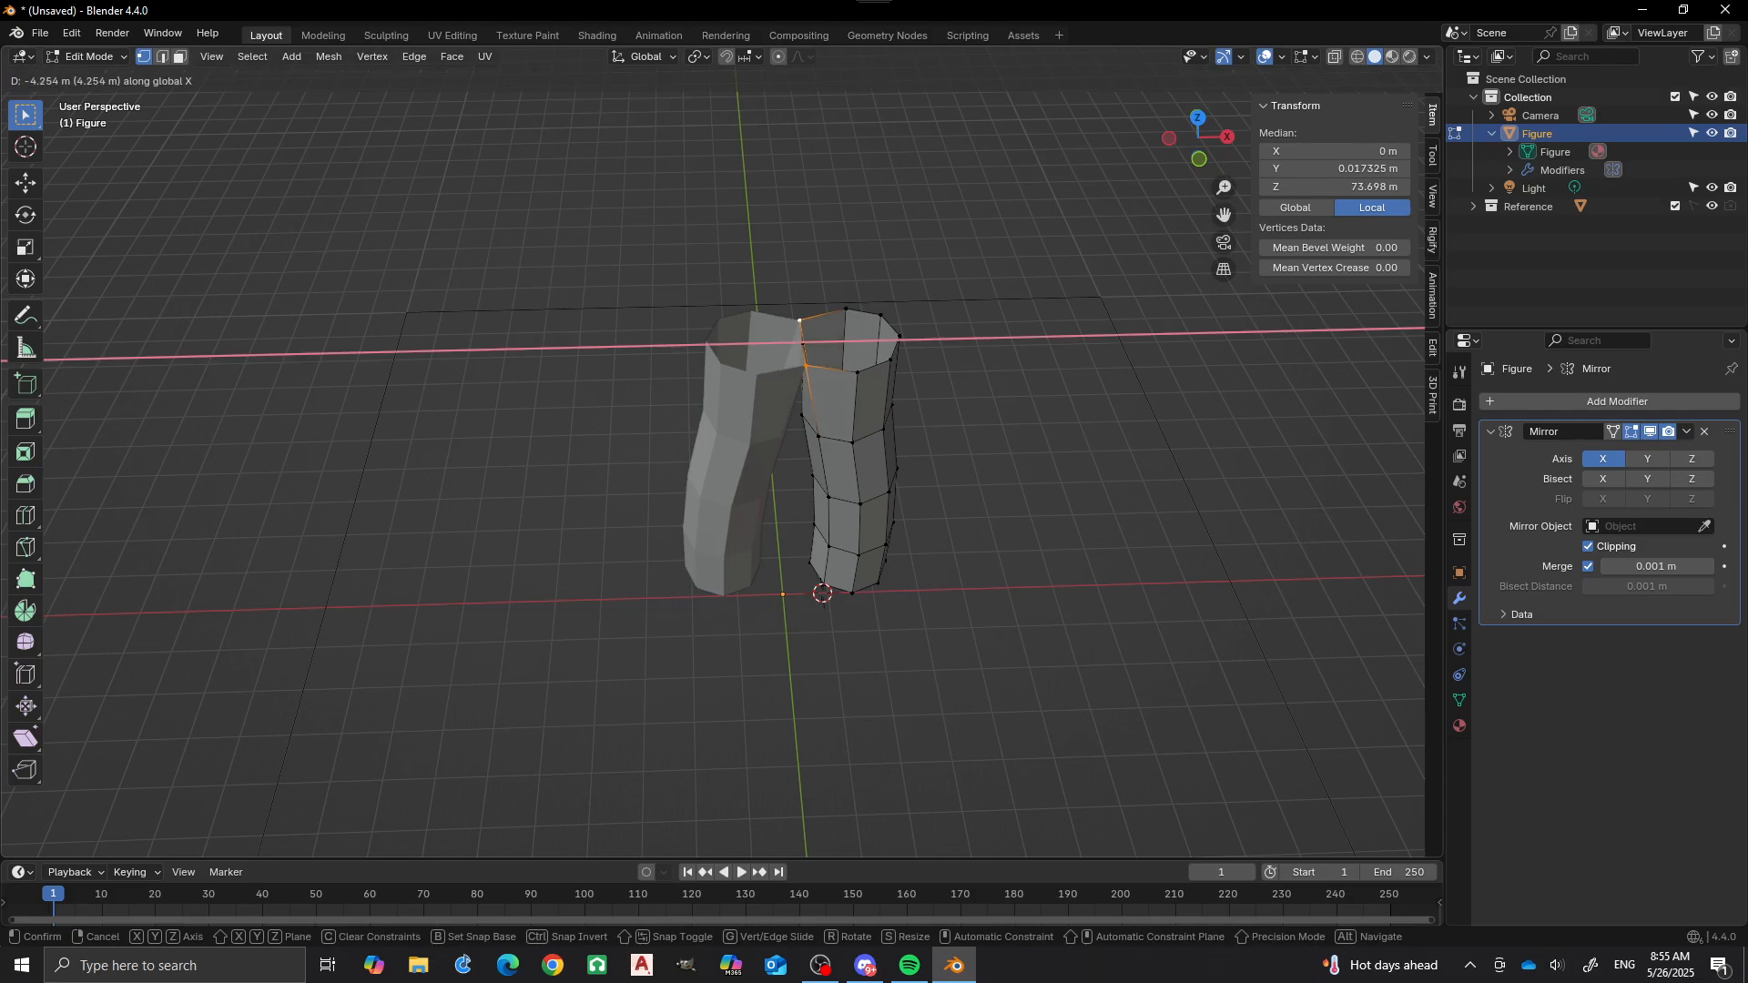
{"action": "key", "text": "Return"}
Try to move the middle inner vertex of the leg's top ring along X.
{"action": "middle_click_drag", "start_coordinate": [813, 327], "coordinate": [819, 365]}
{"action": "left_click", "coordinate": [807, 368]}
{"action": "key", "text": "g"}
{"action": "key", "text": "x"}
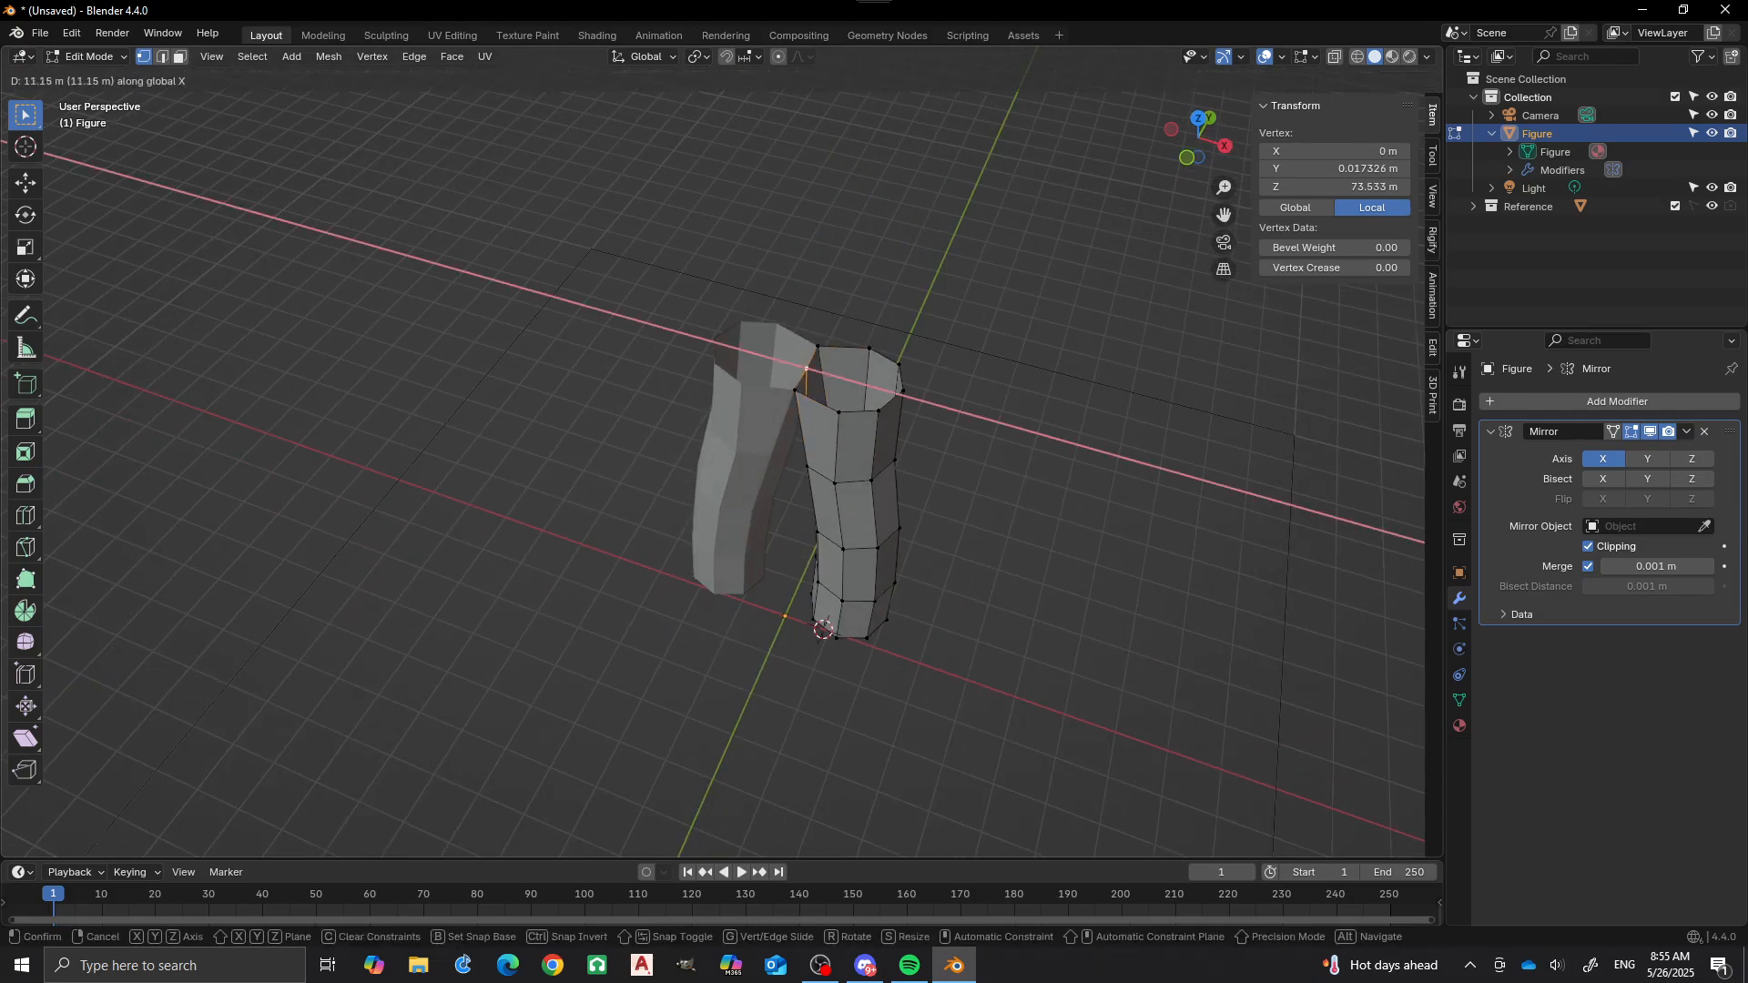
{"action": "key", "text": "Return"}
Select the top ring's outer path without its middle inner vertex and extrude it upward in front view to about Z 86.6 m.
{"action": "middle_click_drag", "start_coordinate": [807, 368], "coordinate": [761, 351]}
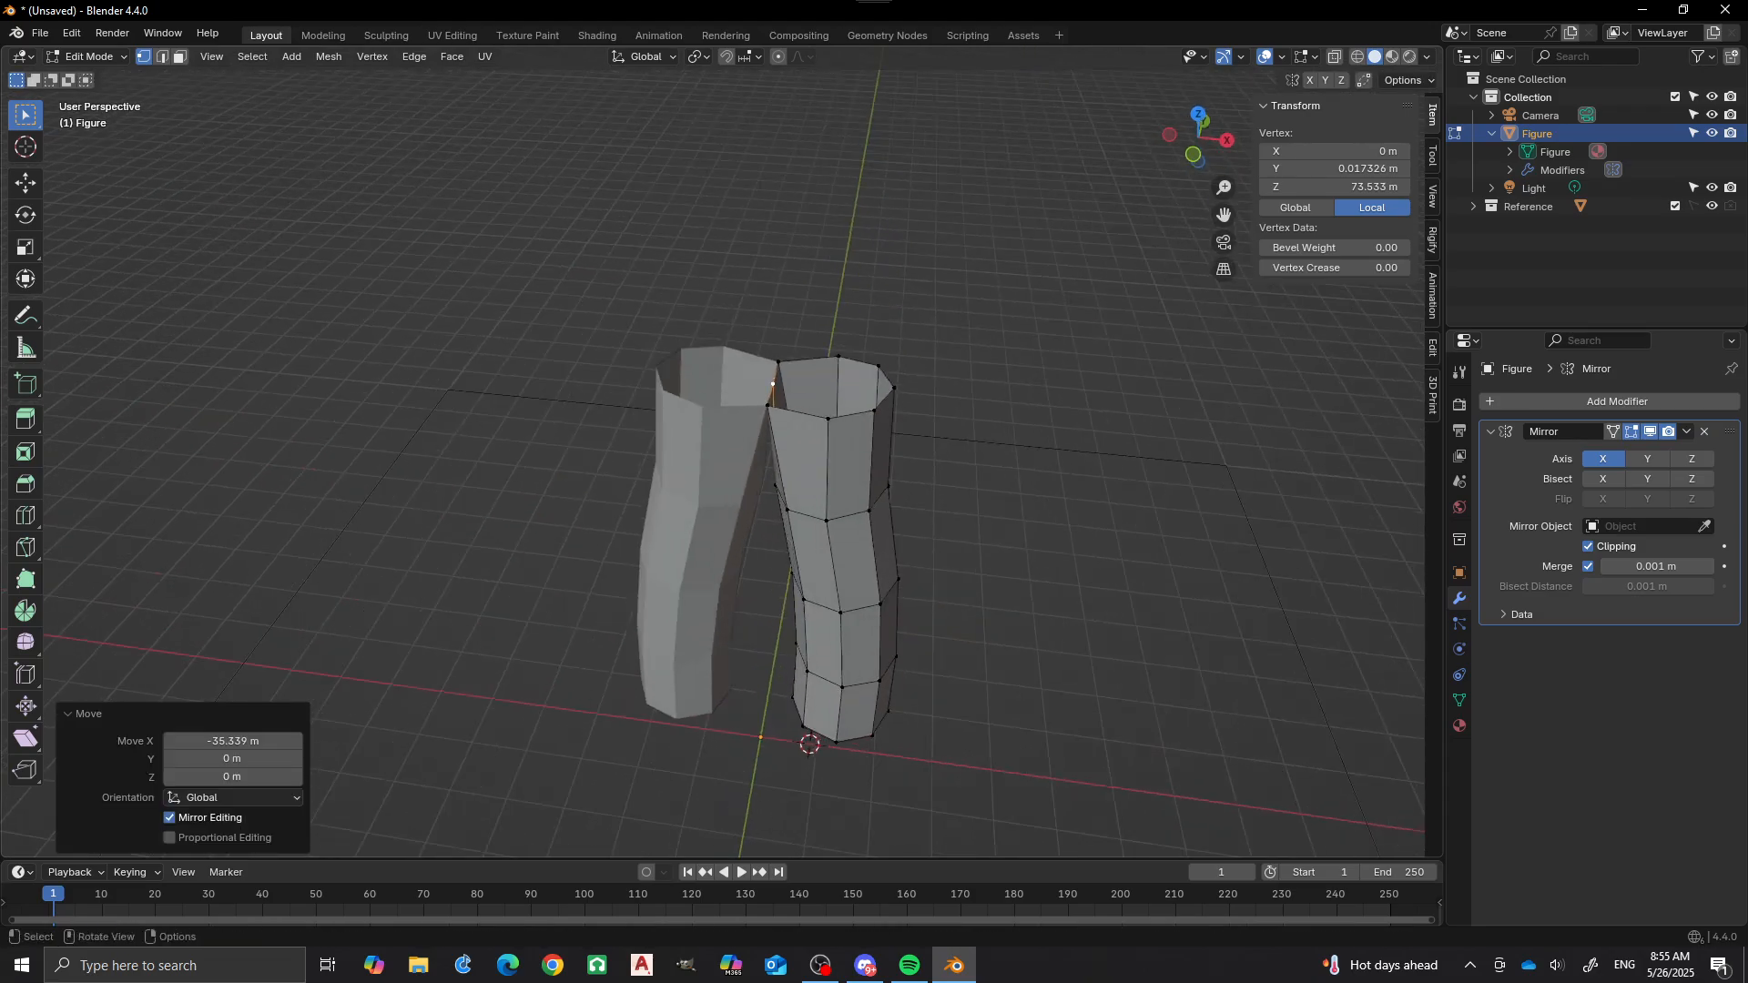
{"action": "left_click", "coordinate": [768, 406]}
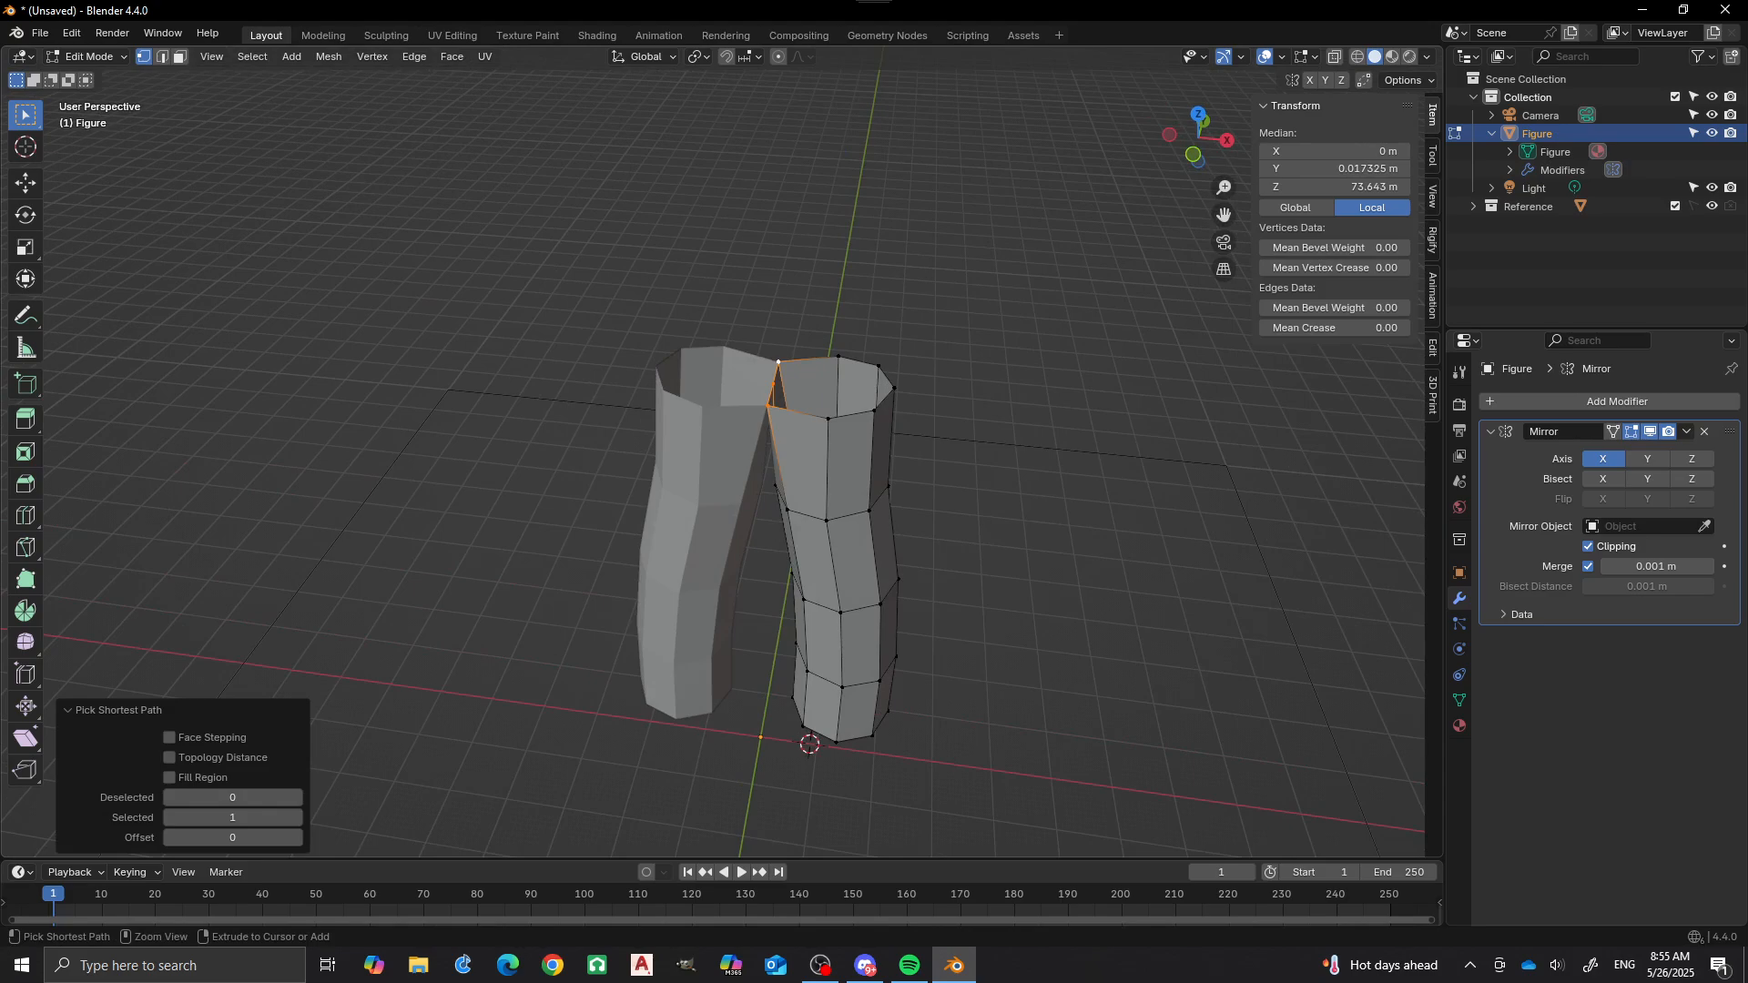
{"action": "left_click", "coordinate": [767, 405]}
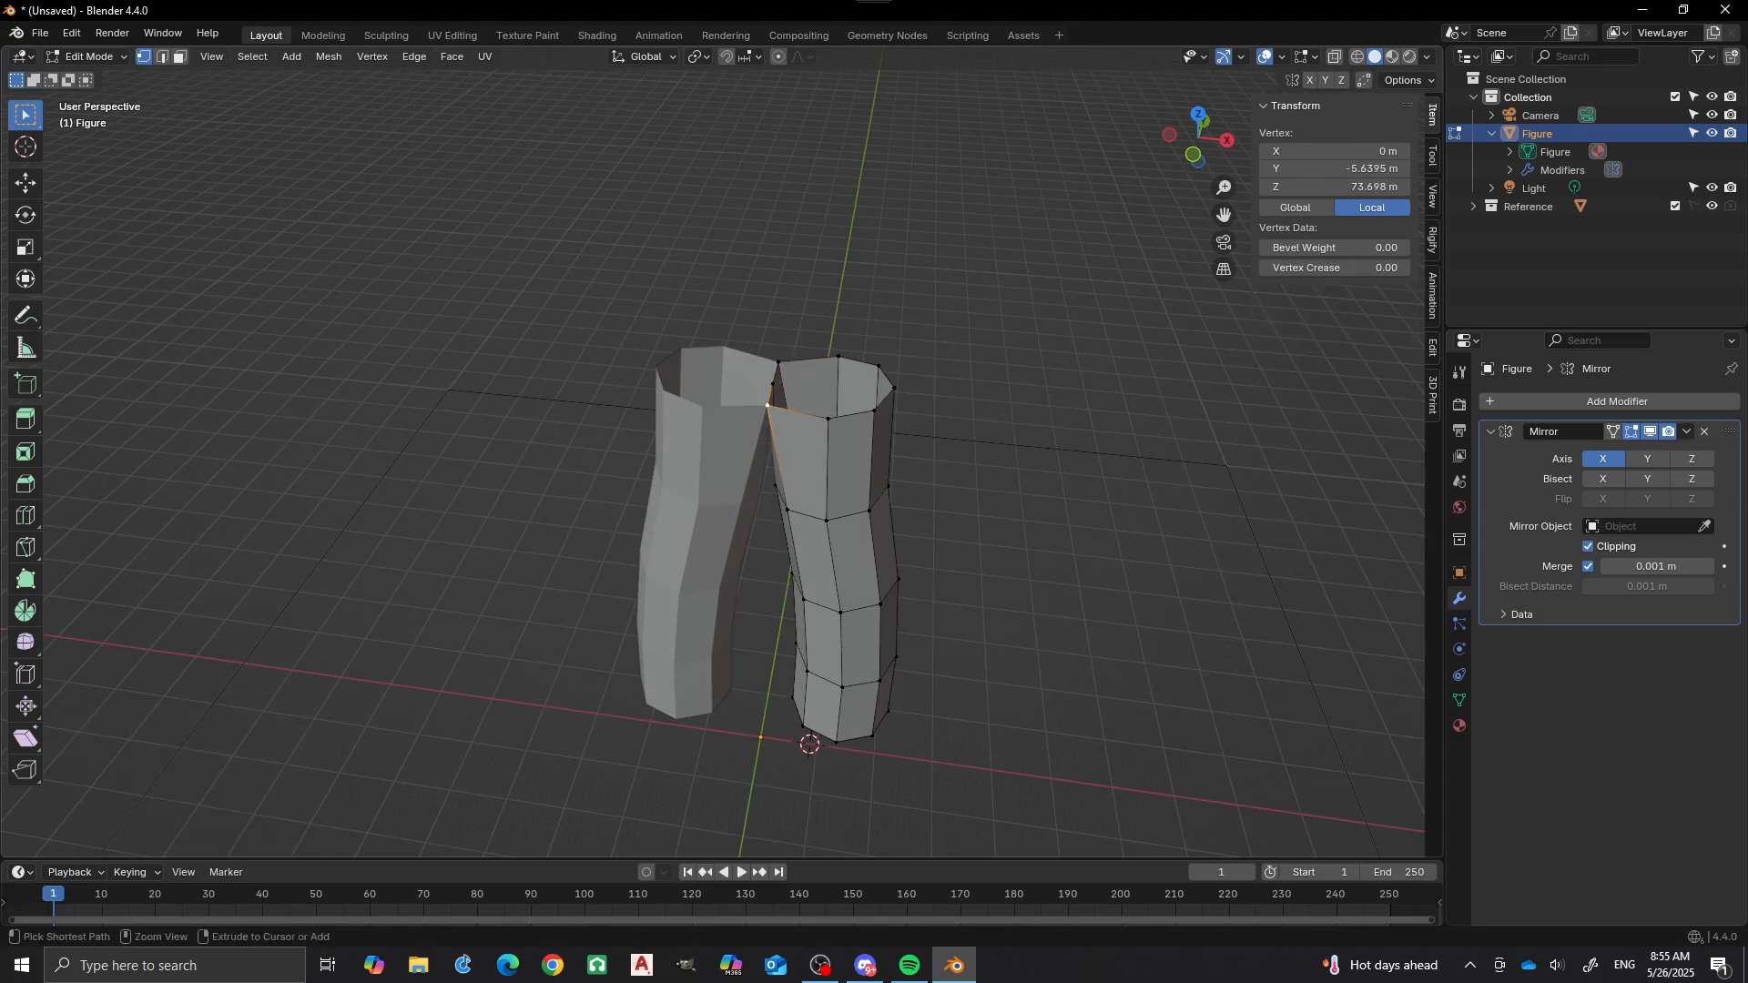
{"action": "left_click", "coordinate": [894, 388], "text": "ctrl"}
{"action": "left_click", "coordinate": [778, 363], "text": "ctrl"}
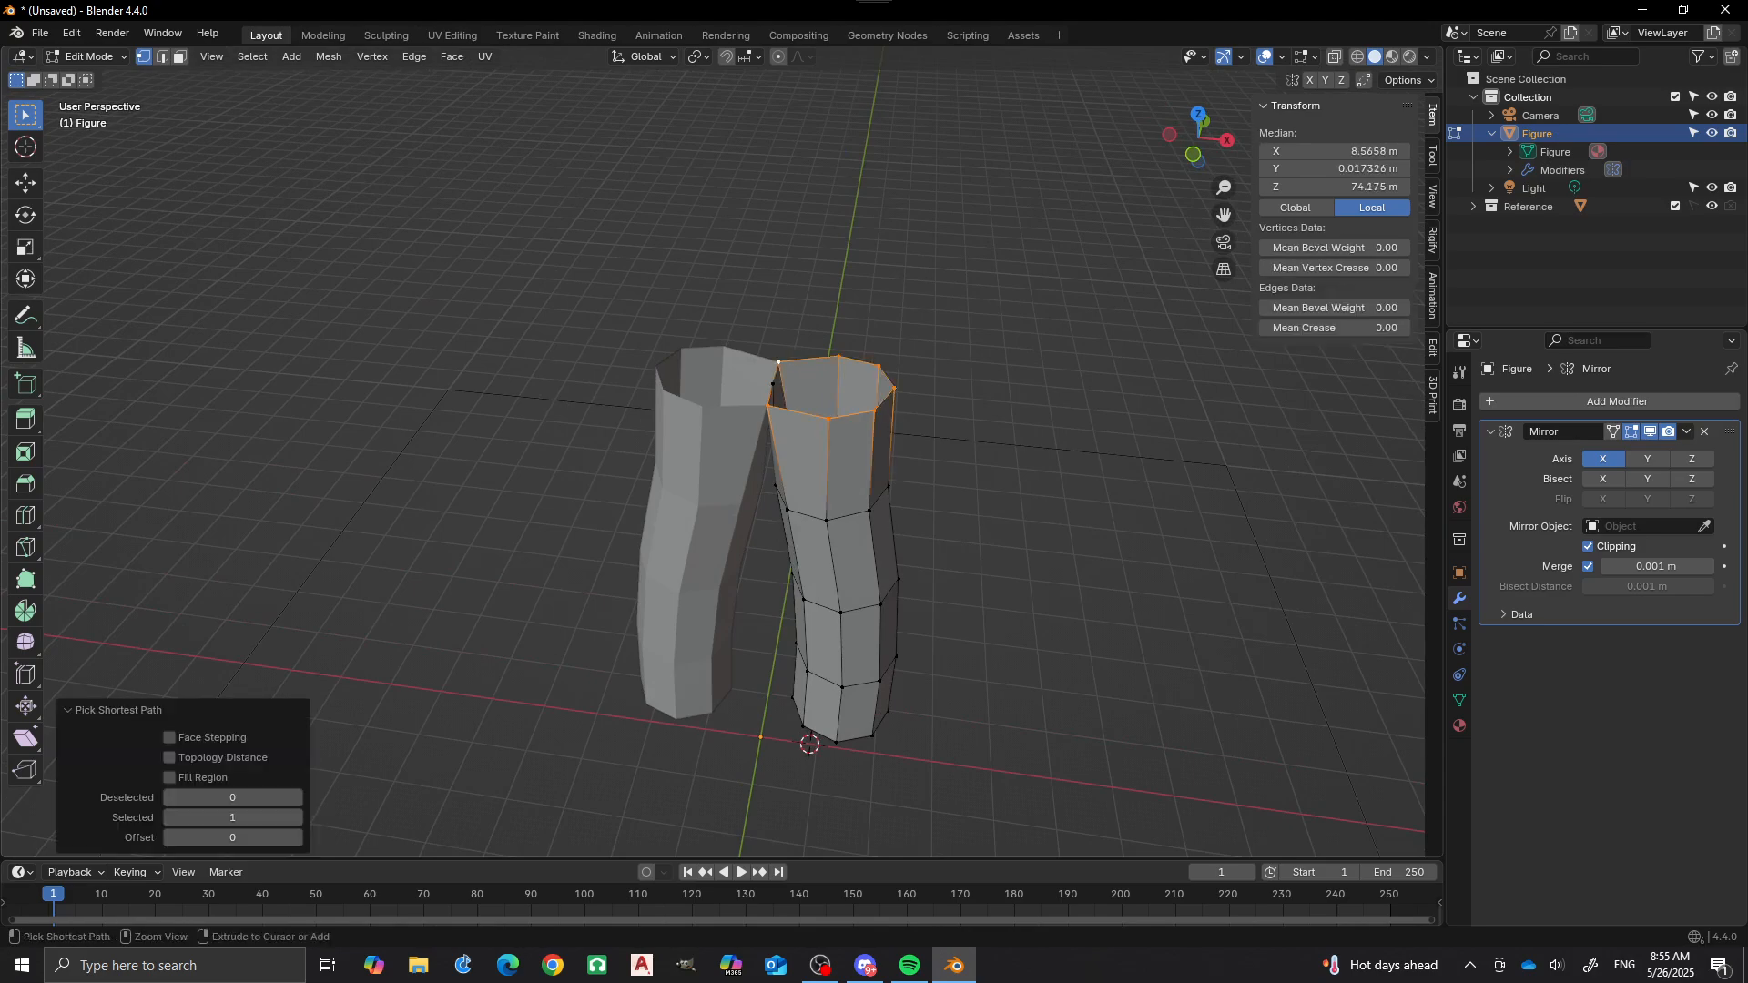
{"action": "key", "text": "KP_1"}
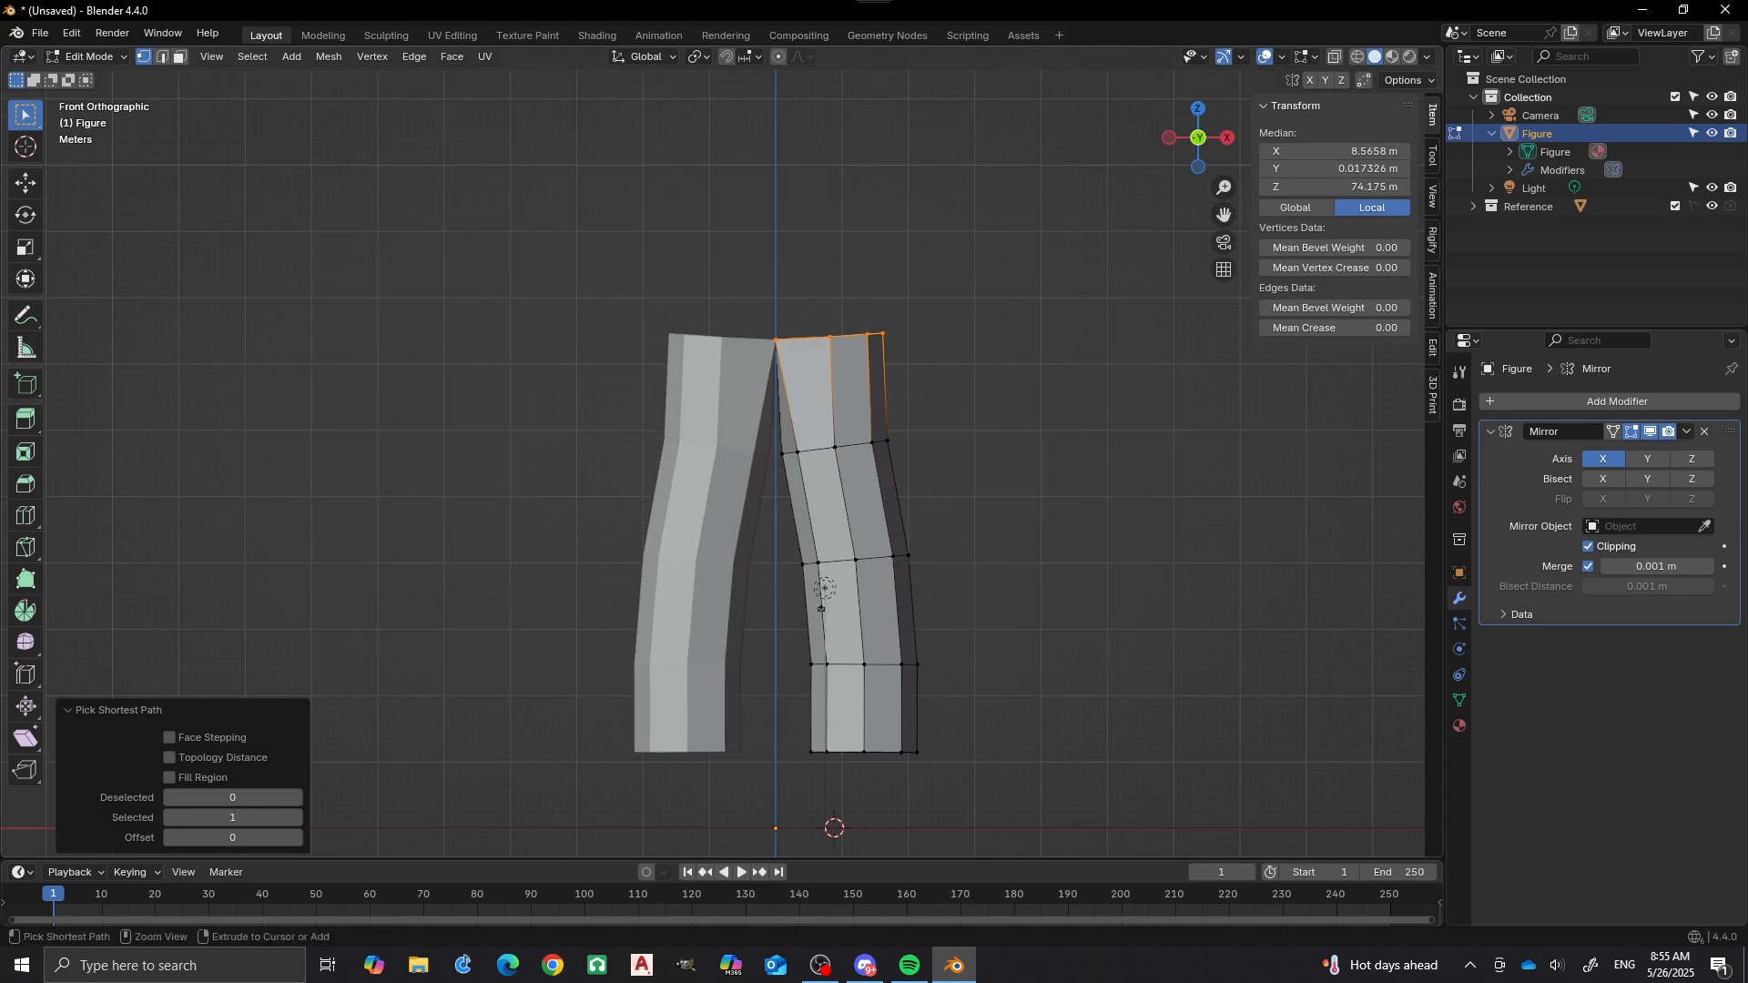
{"action": "right_click", "coordinate": [835, 253], "text": "ctrl"}
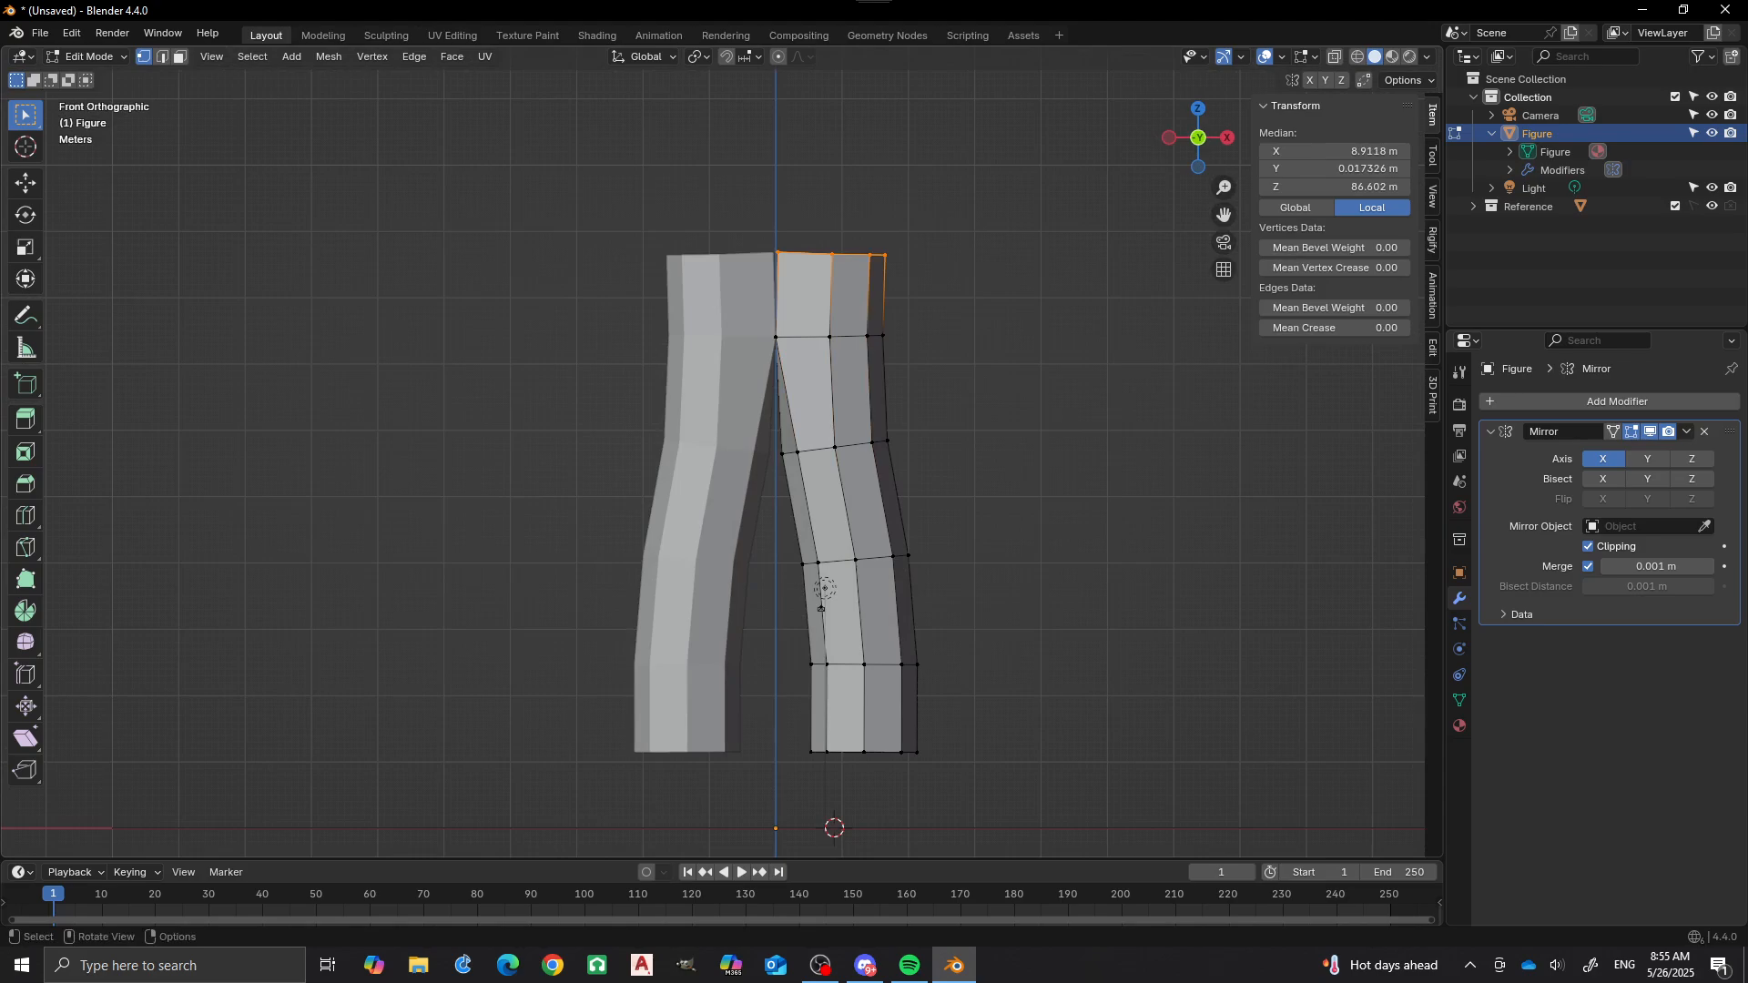
Shift the new hip loop about 1.5 m inward along X to meet the mirror plane, and about 3.6 m outward to widen it.
{"action": "middle_click_drag", "start_coordinate": [825, 588], "coordinate": [781, 250]}
{"action": "key", "text": "g"}
{"action": "key", "text": "x"}
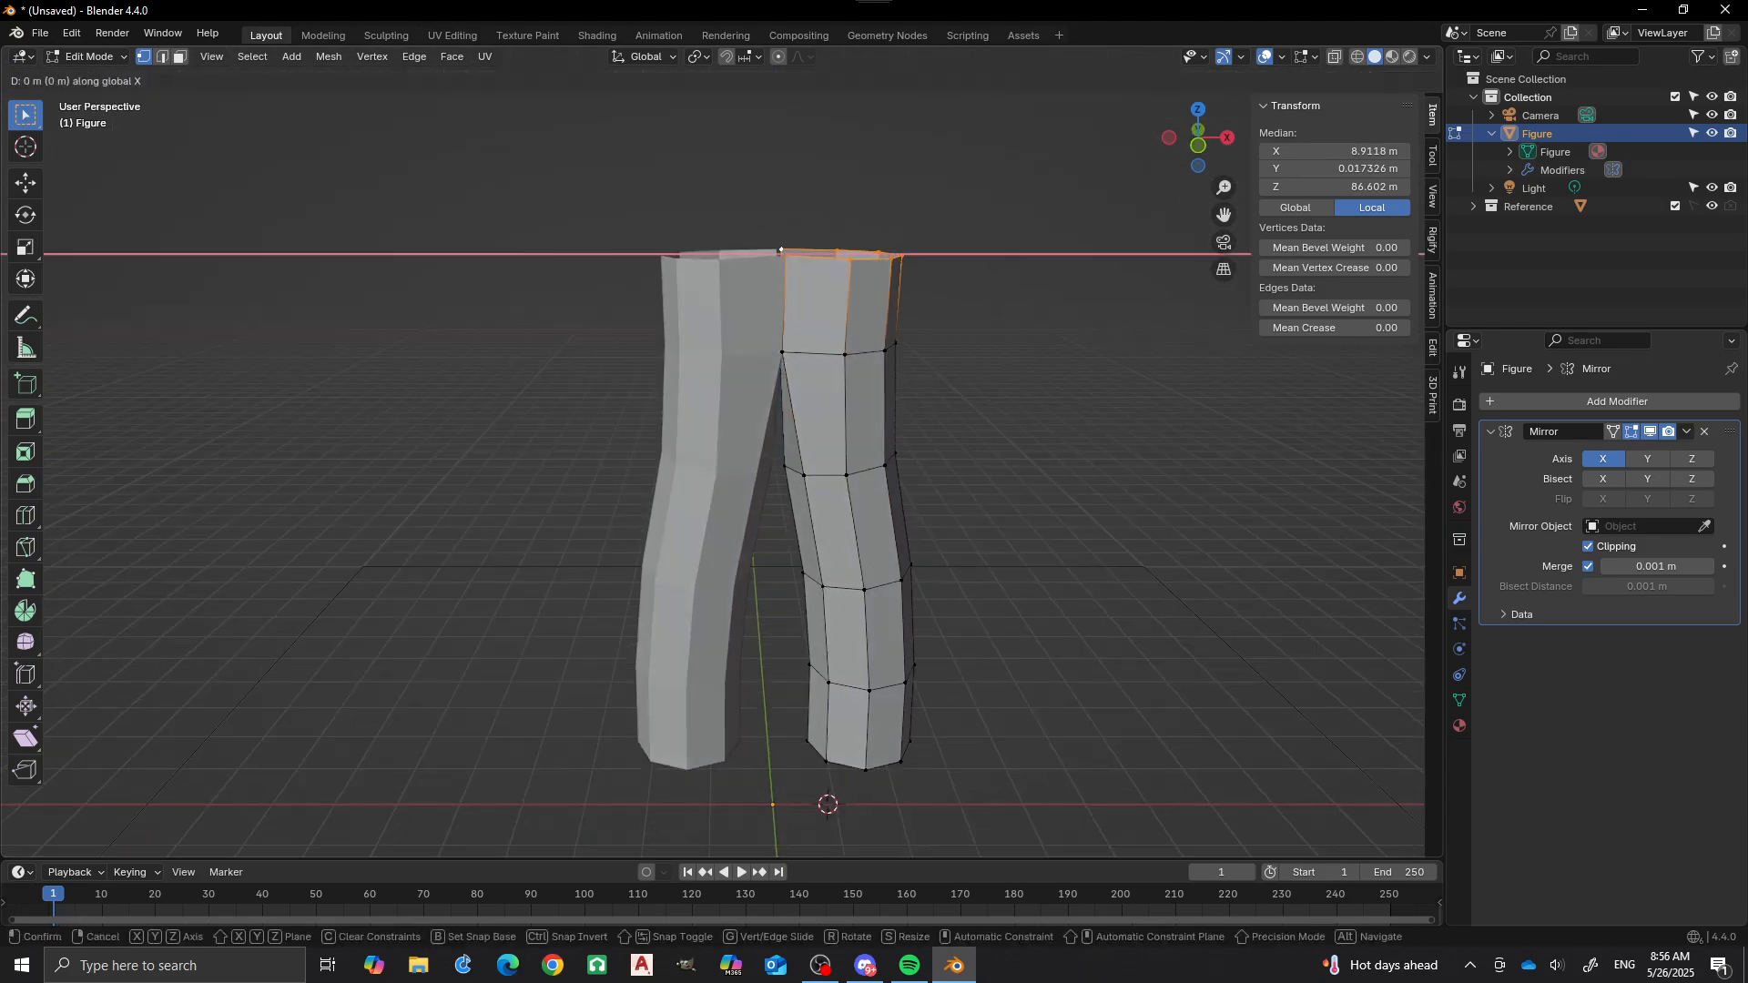
{"action": "key", "text": "Return"}
{"action": "key", "text": "g"}
{"action": "key", "text": "x"}
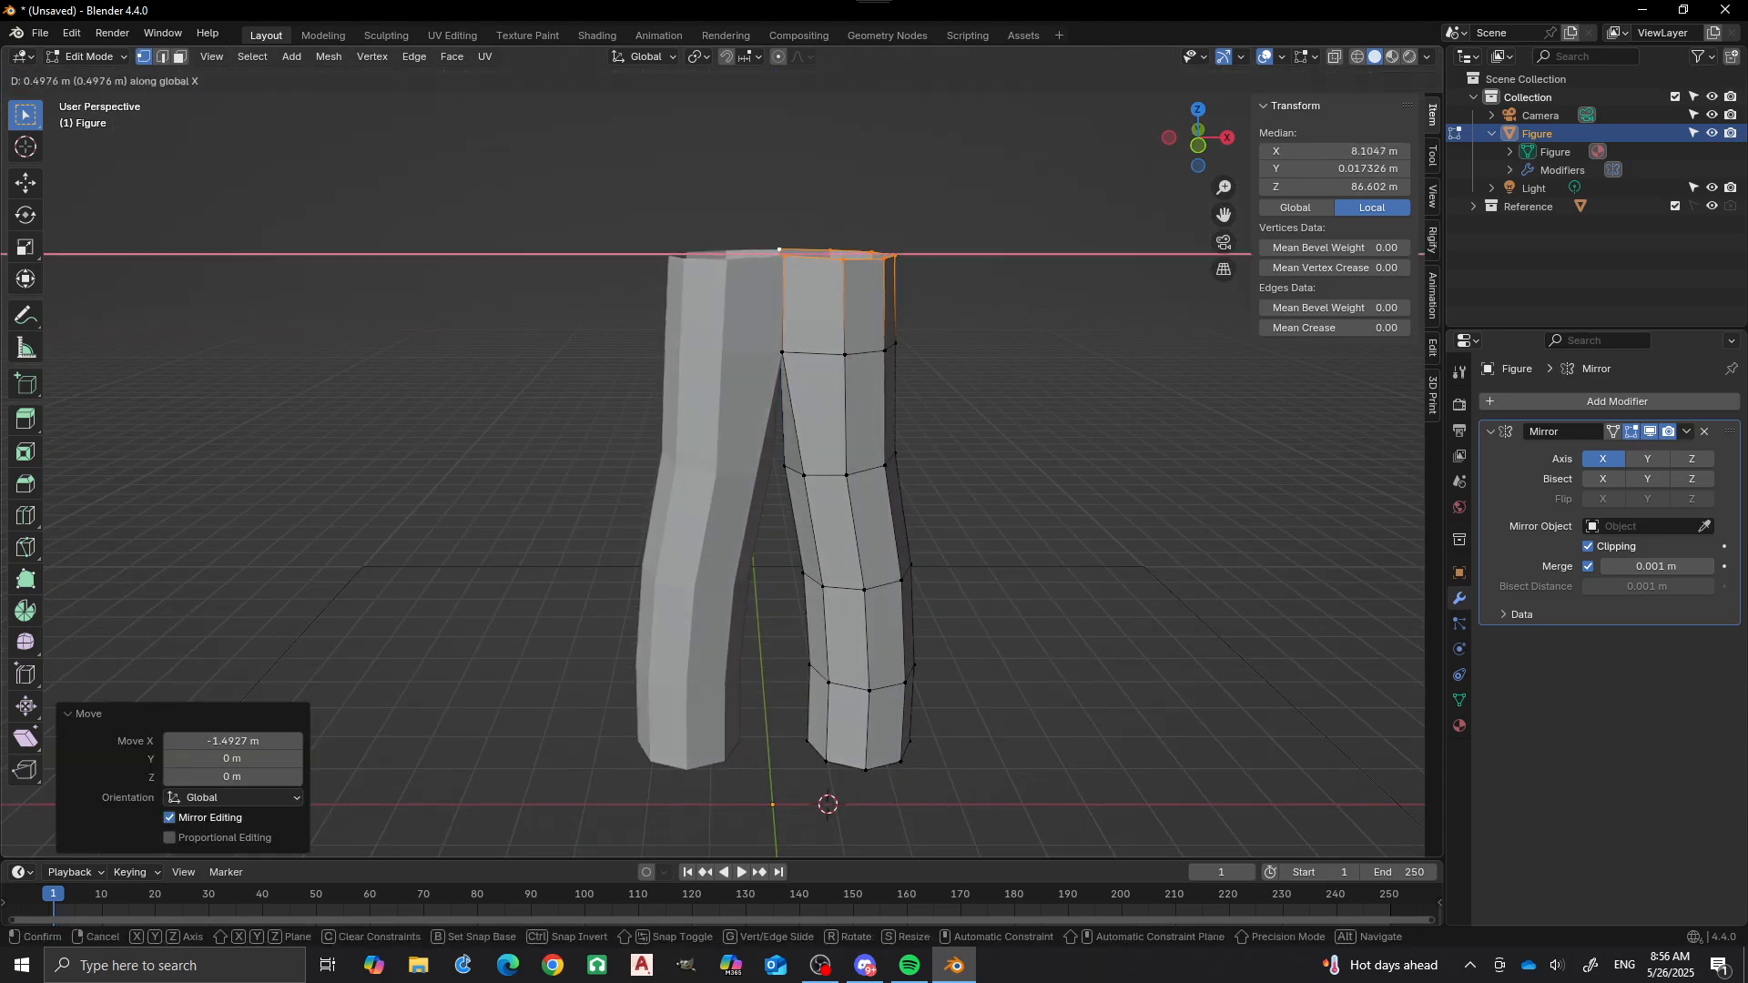
{"action": "key", "text": "Return"}
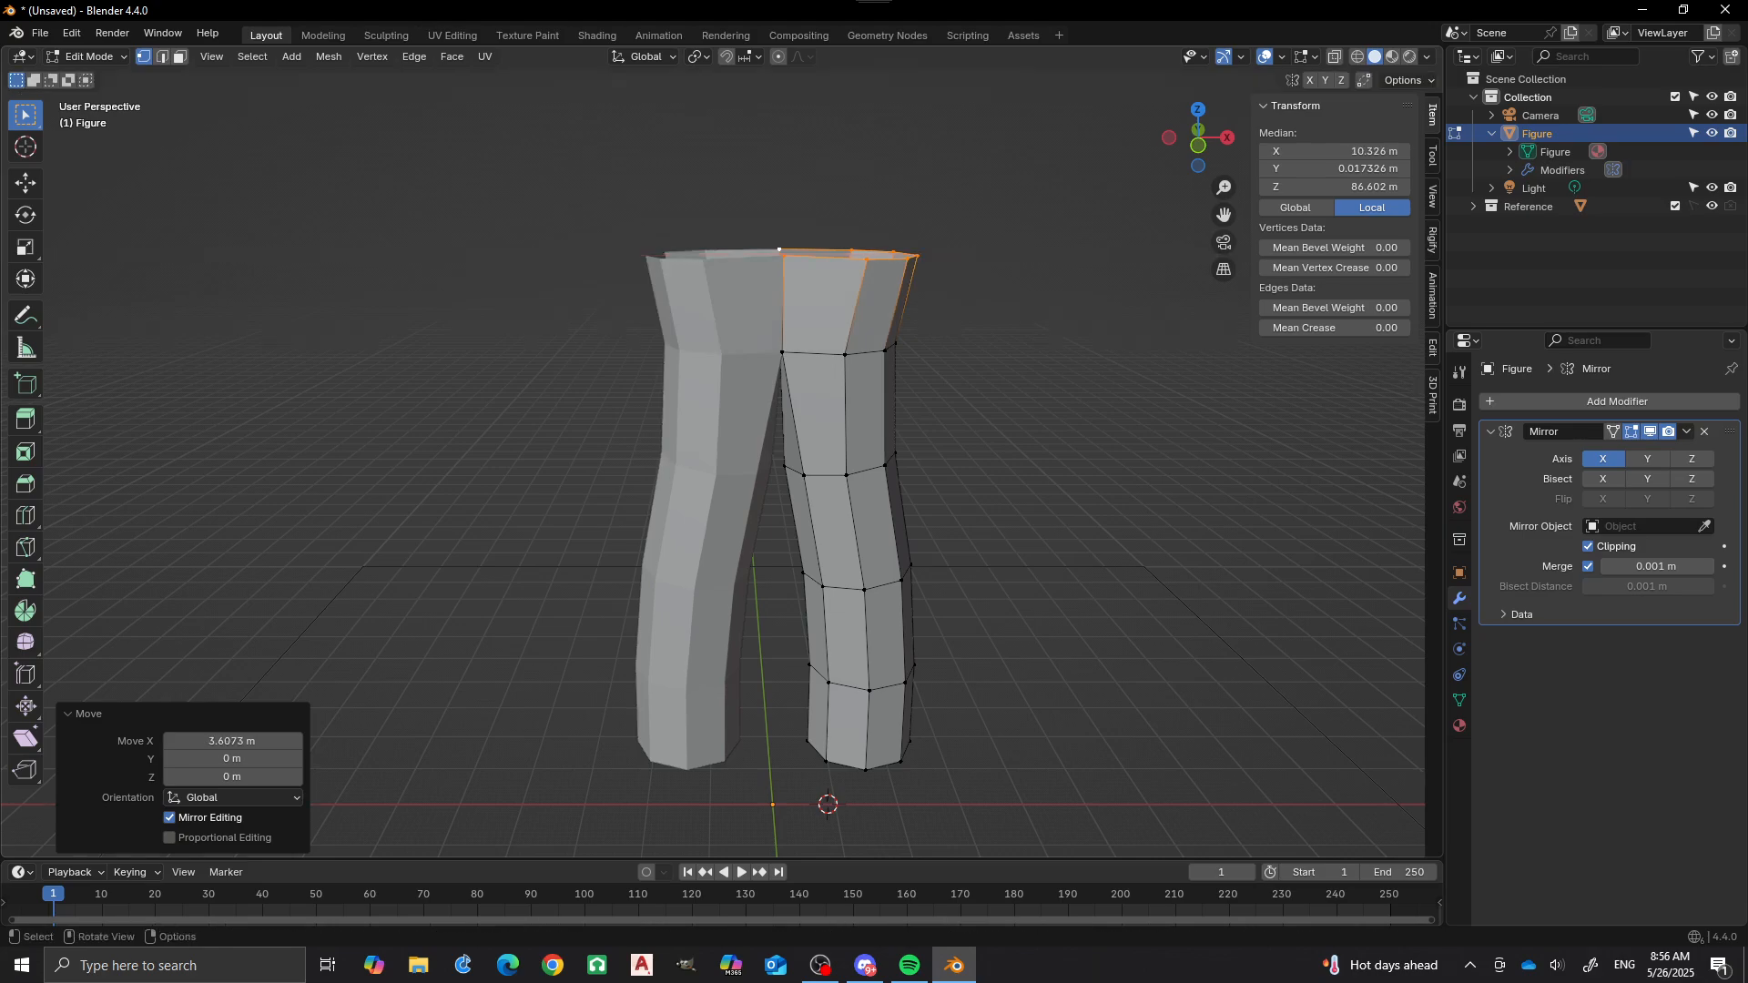
Extrude the hip loop upward in front view to about Z 103.1 m and shift it about 5.3 m outward along X.
{"action": "scroll", "coordinate": [773, 510], "scroll_direction": "down", "scroll_amount": 3}
{"action": "mouse_move", "coordinate": [820, 473]}
{"action": "middle_mouse_down"}
{"action": "mouse_move", "coordinate": [728, 510]}
{"action": "mouse_move", "coordinate": [619, 473]}
{"action": "mouse_move", "coordinate": [819, 469]}
{"action": "middle_mouse_up"}
{"action": "scroll", "coordinate": [766, 464], "scroll_direction": "up", "scroll_amount": 2}
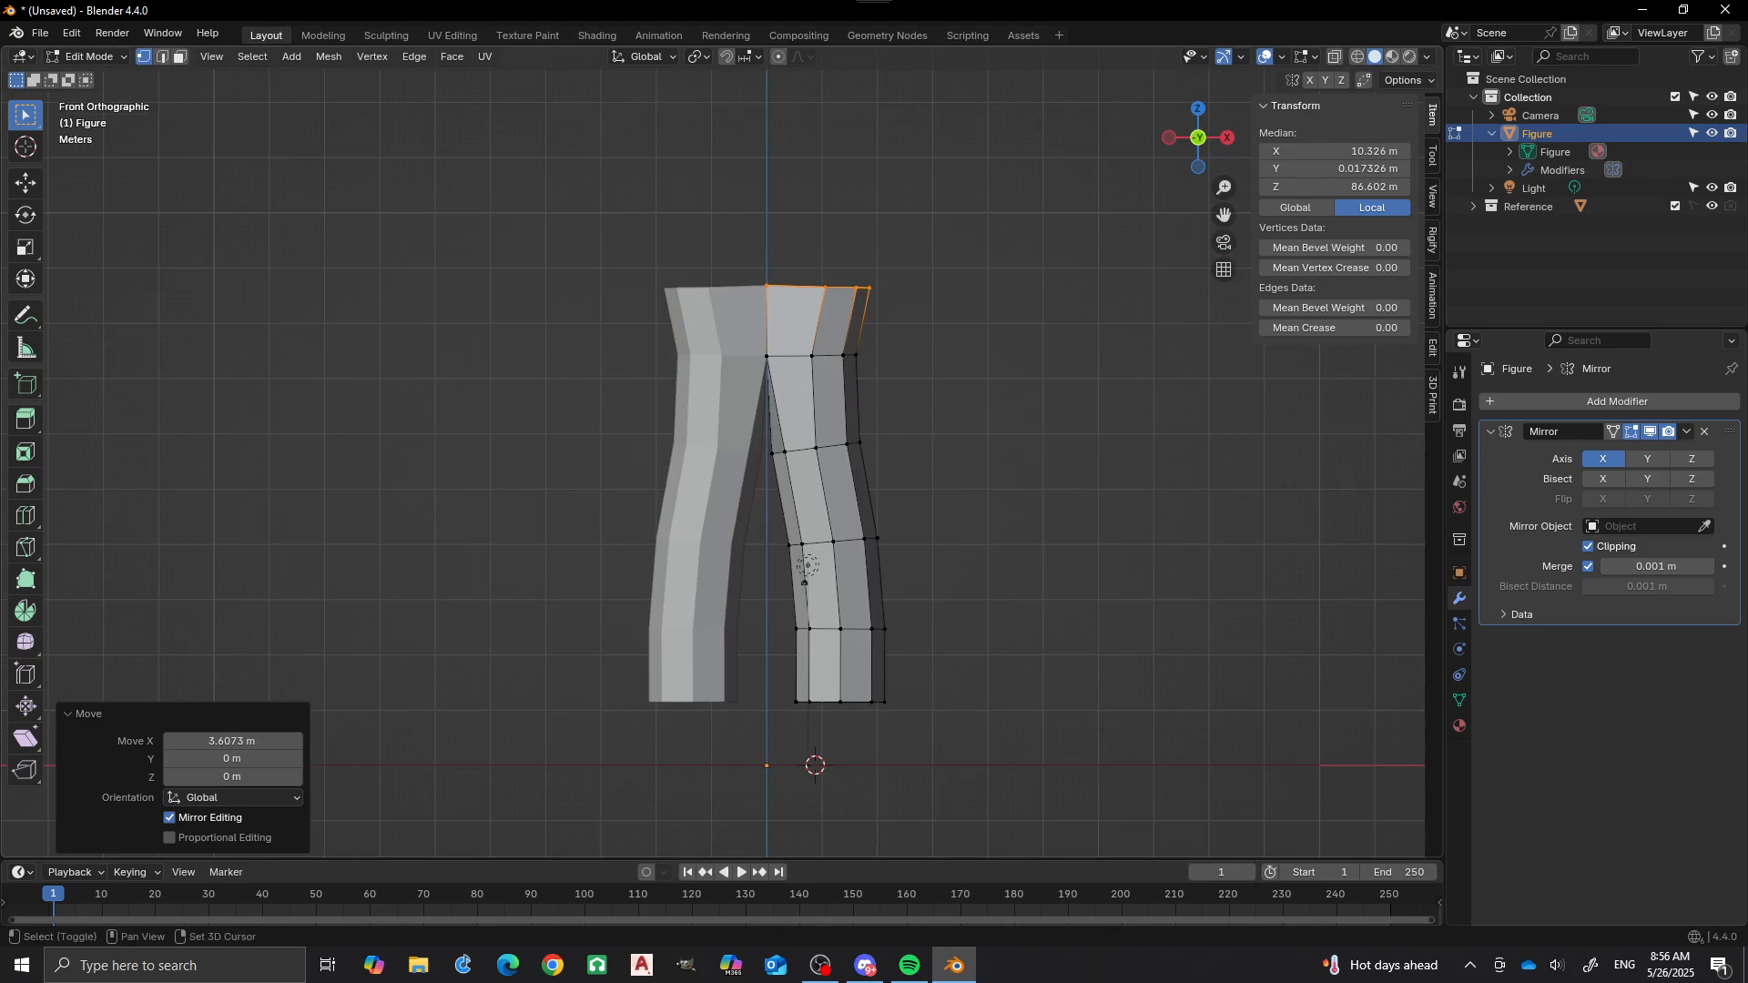
{"action": "middle_click_drag", "start_coordinate": [807, 566], "coordinate": [787, 687], "text": "shift"}
{"action": "key", "text": "e"}
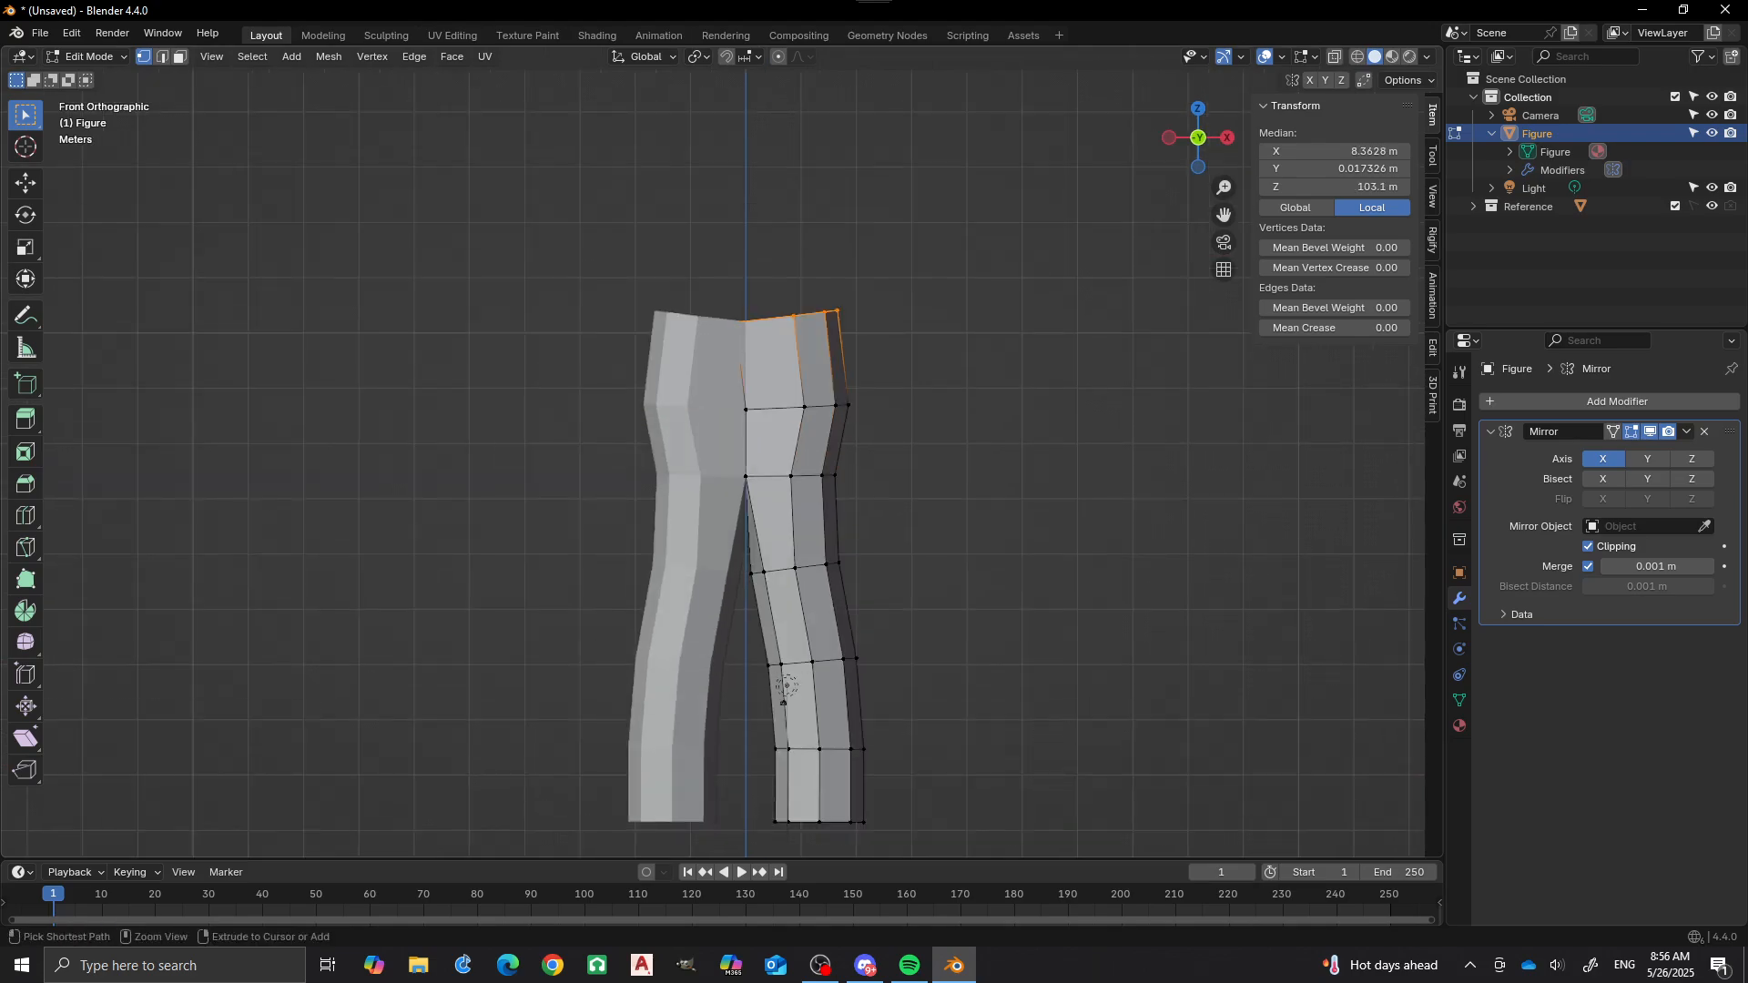
{"action": "key", "text": "g"}
{"action": "key", "text": "x"}
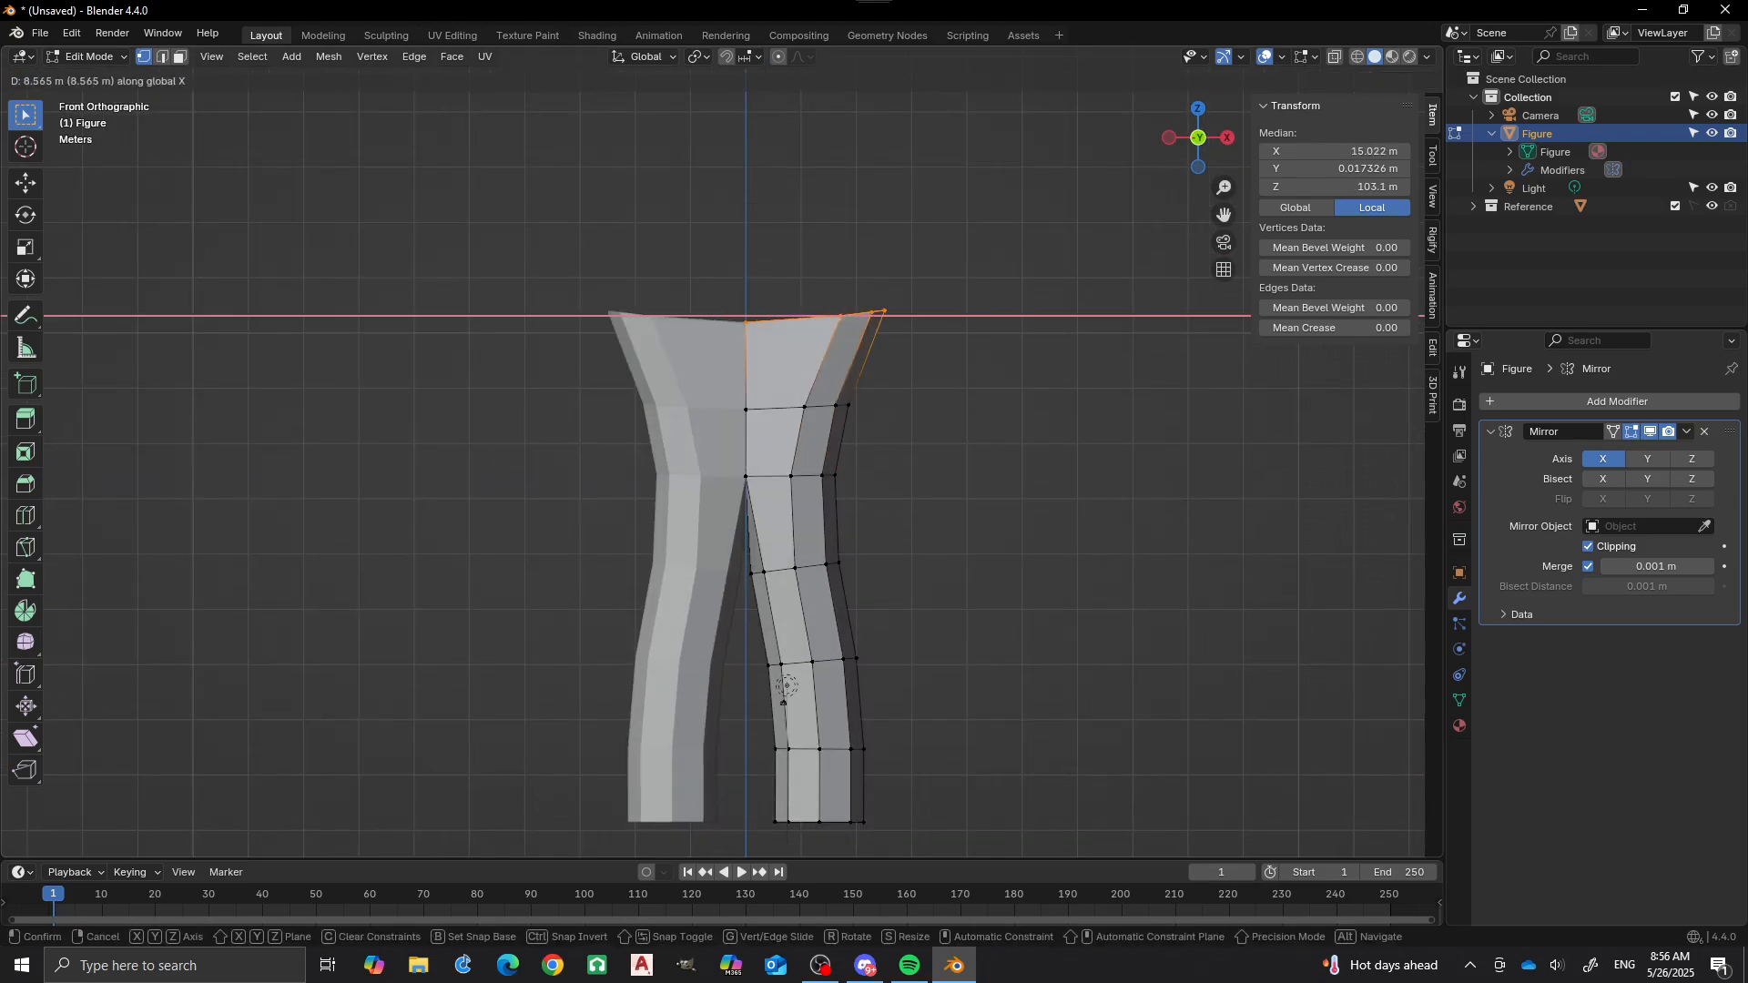
{"action": "left_click", "coordinate": [787, 686]}
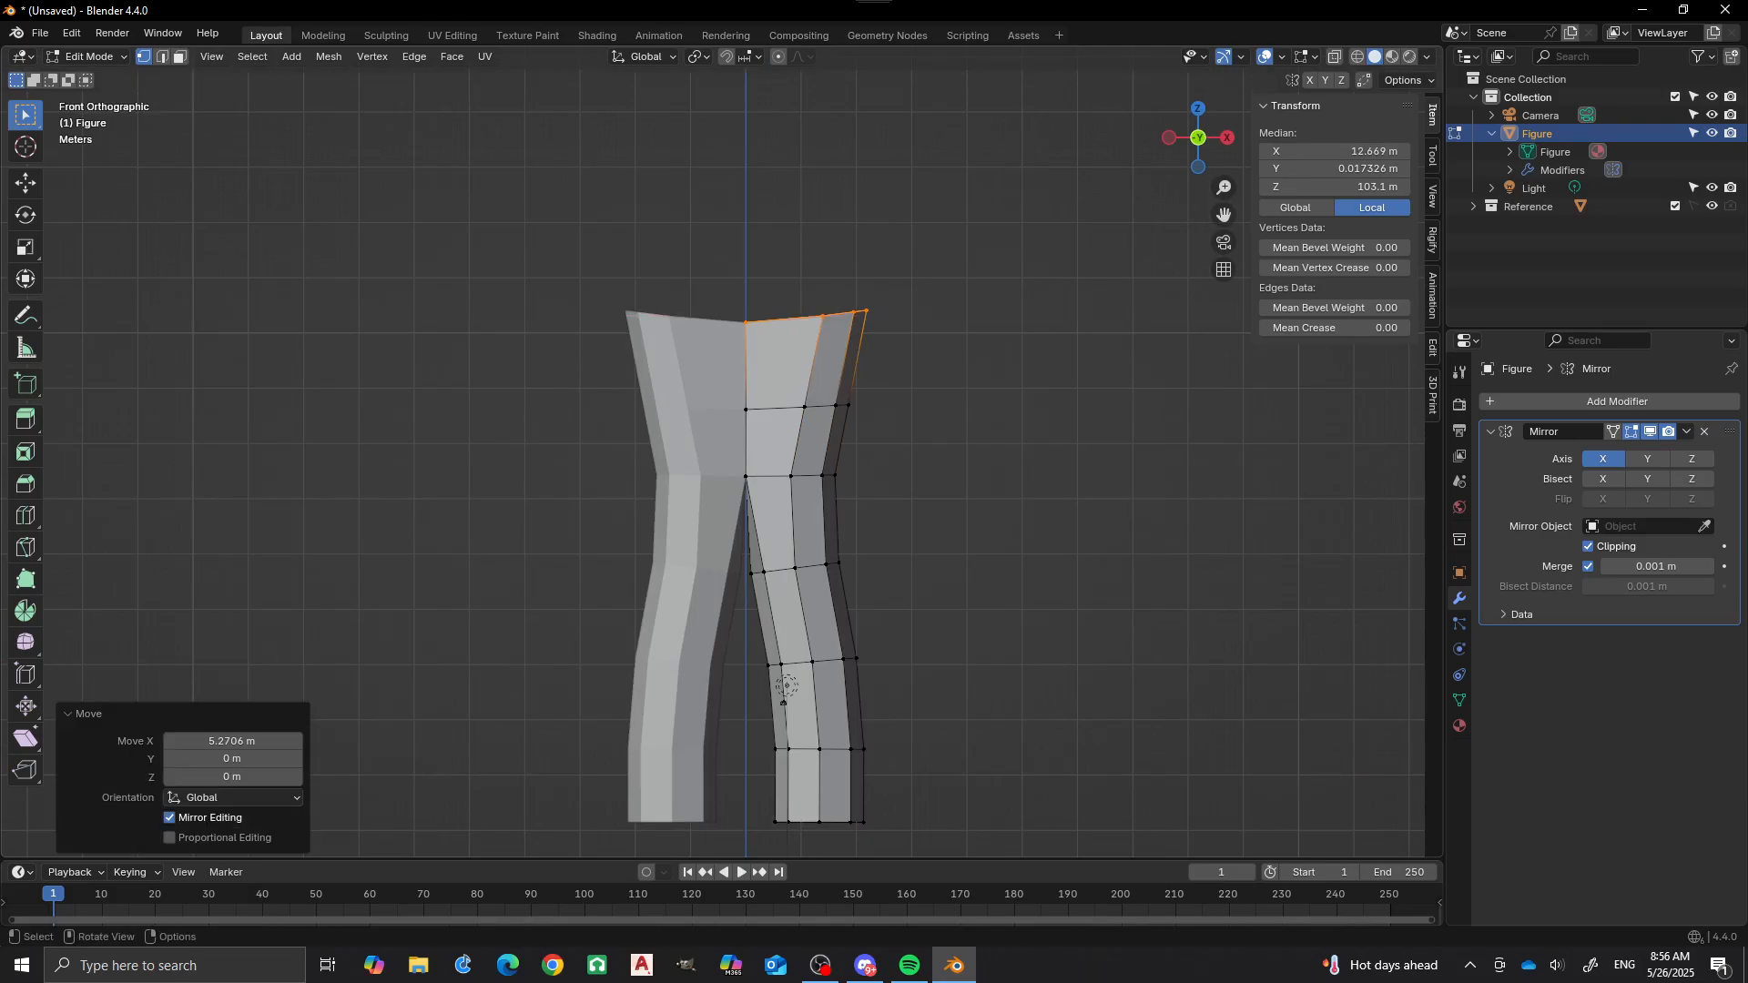
Lower the new top loop about 4.9 m along Z and pull it slightly inward along X.
{"action": "key", "text": "g"}
{"action": "key", "text": "z"}
{"action": "left_click", "coordinate": [787, 686]}
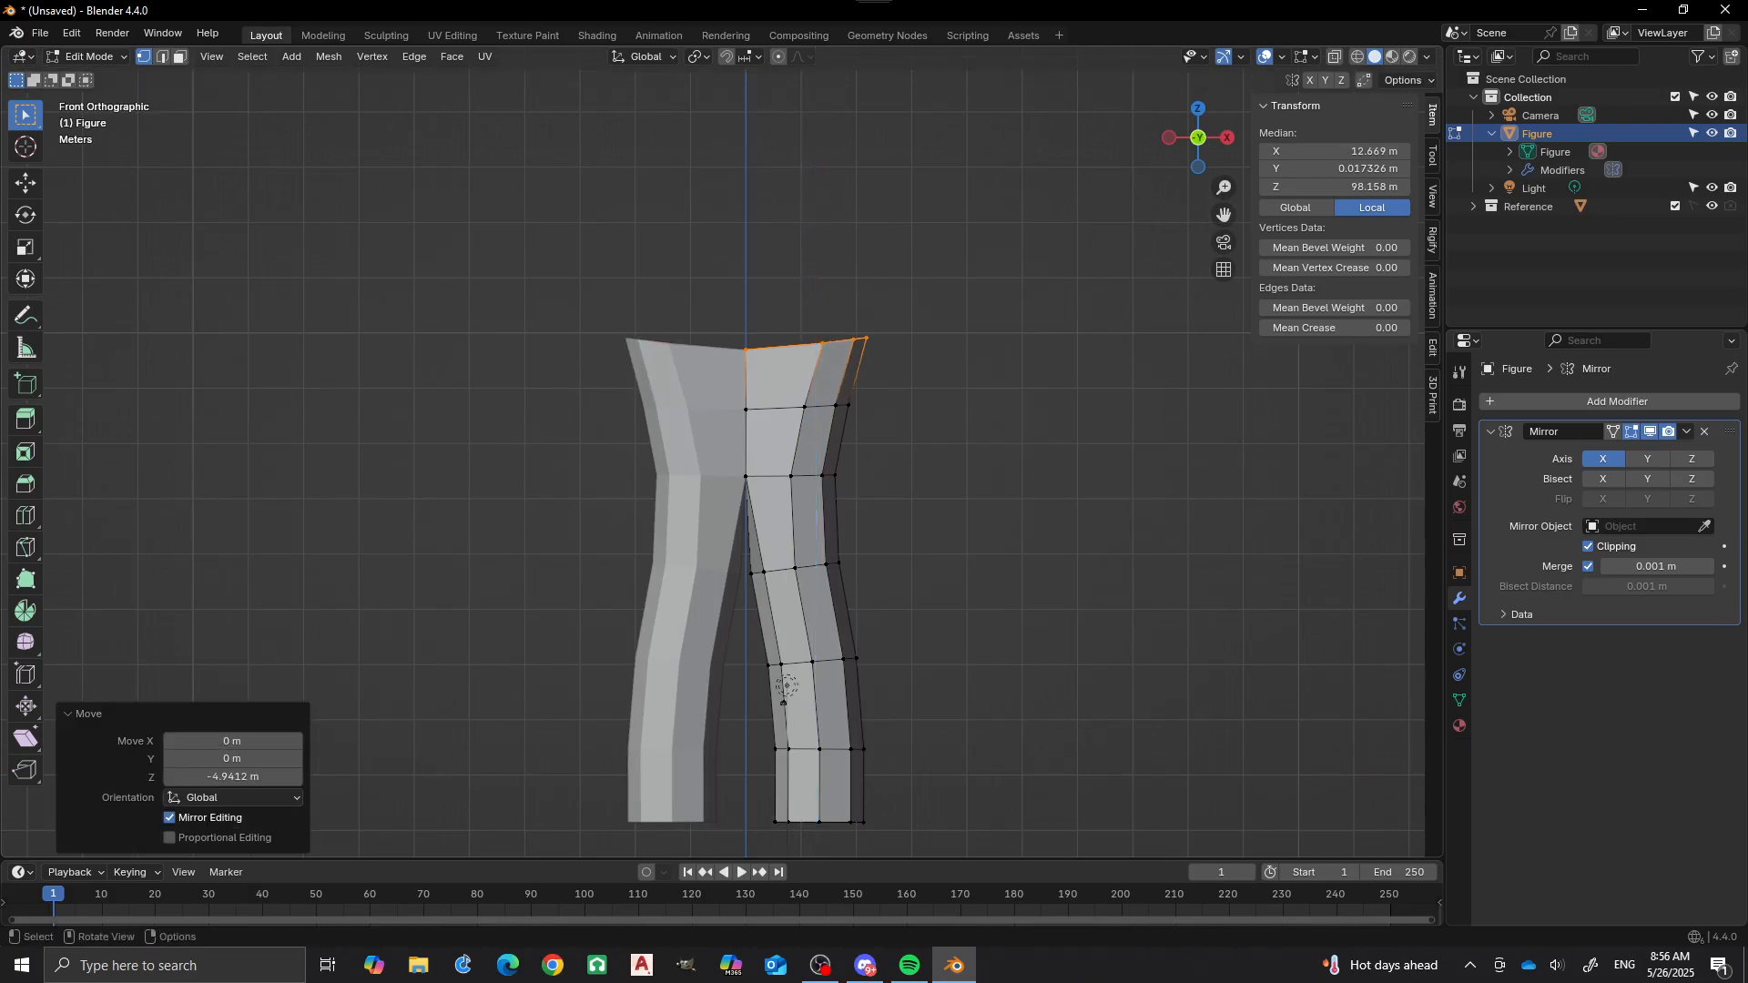
{"action": "key", "text": "g"}
{"action": "key", "text": "x"}
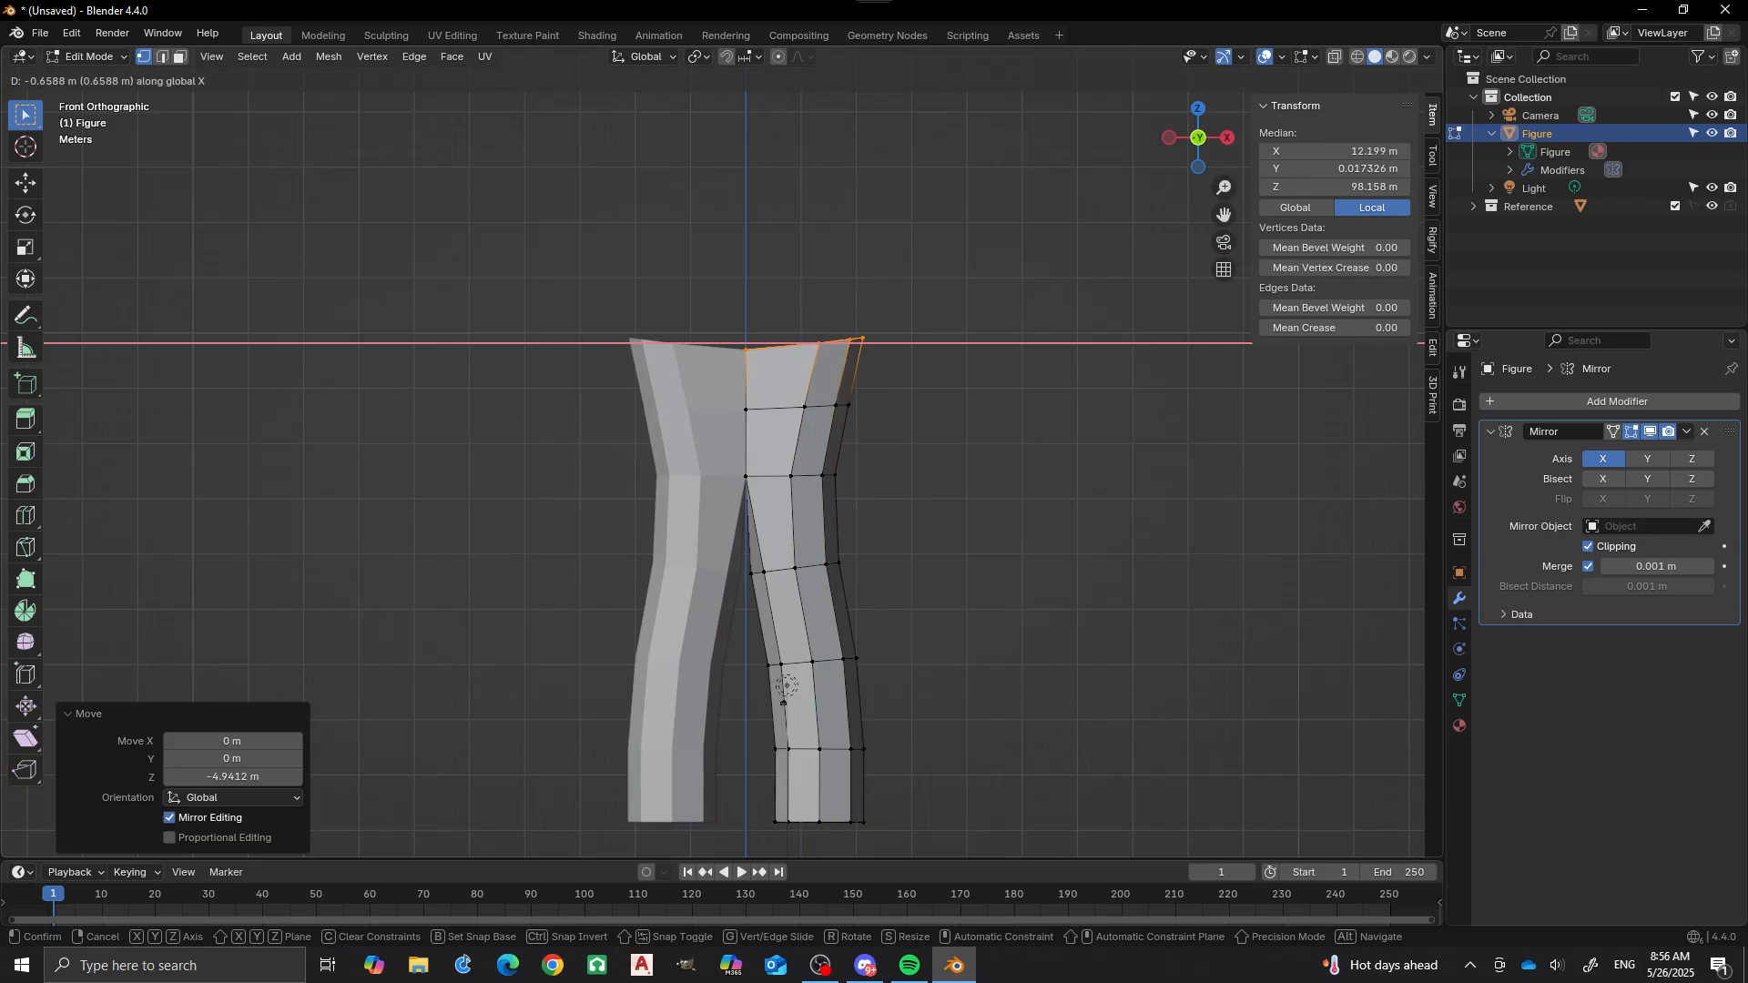
{"action": "left_click", "coordinate": [787, 686]}
Select the front and back centre vertices of the top loop and raise them about 1 m along Z.
{"action": "left_click", "coordinate": [746, 350]}
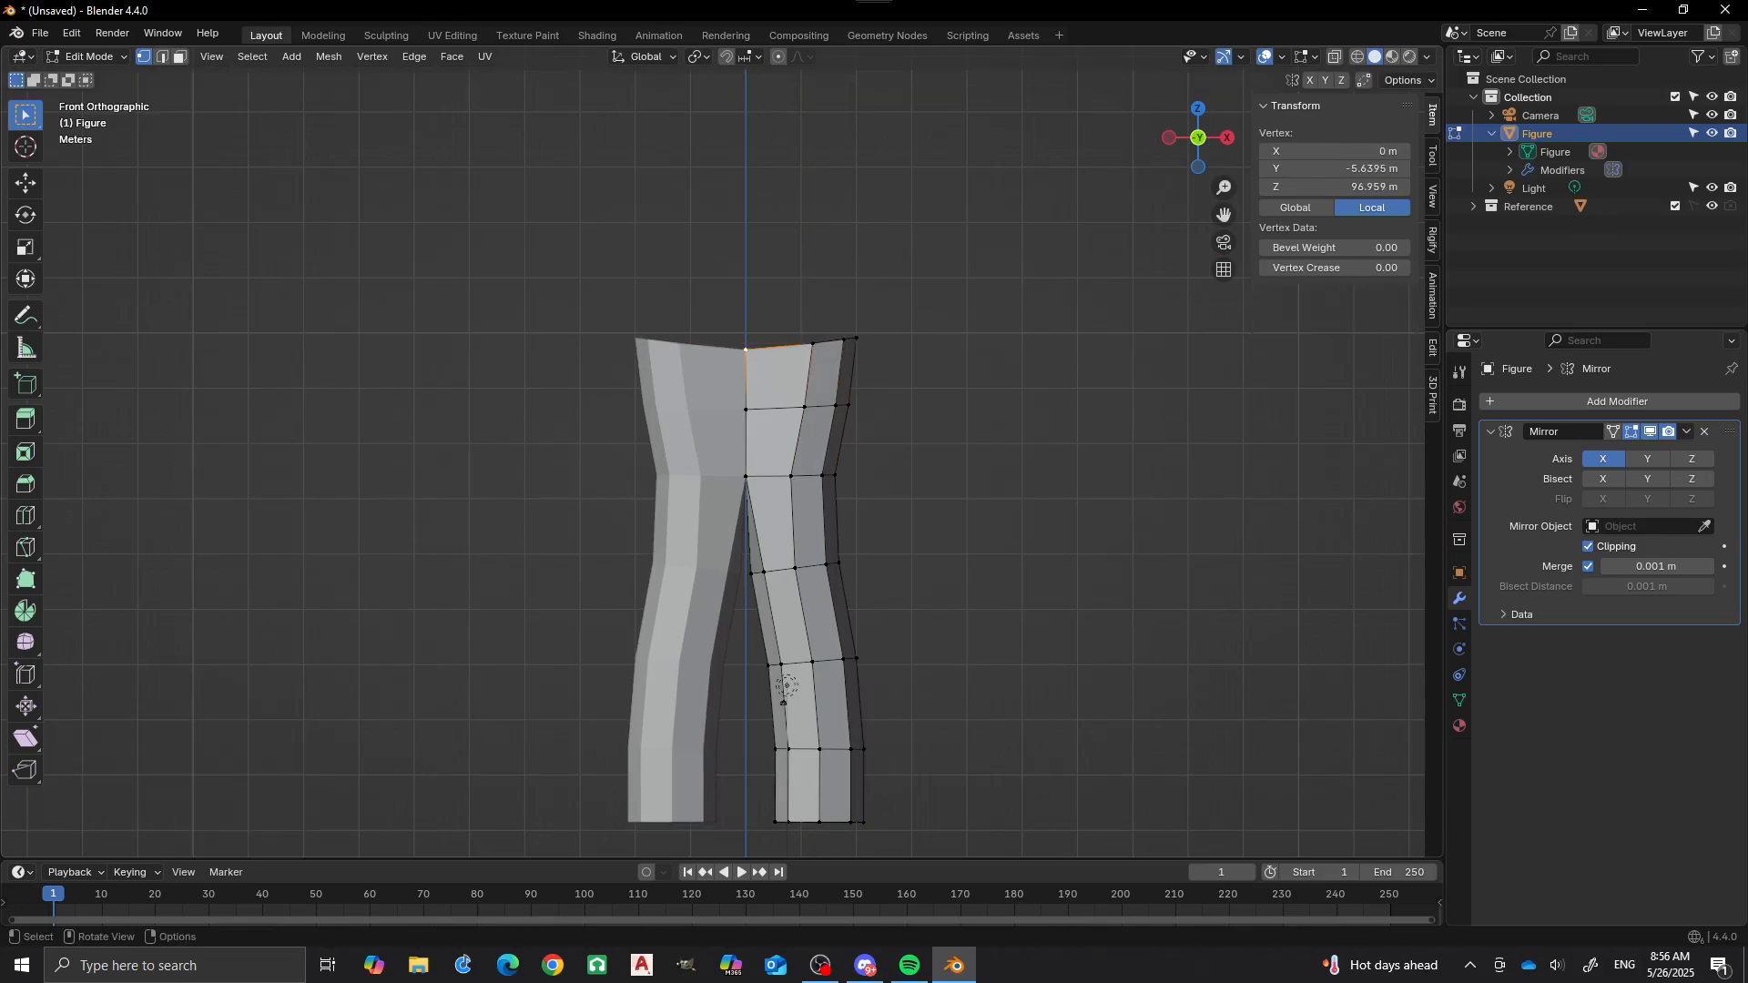
{"action": "middle_click_drag", "start_coordinate": [745, 350], "coordinate": [747, 310]}
{"action": "left_click", "coordinate": [747, 354], "text": "shift"}
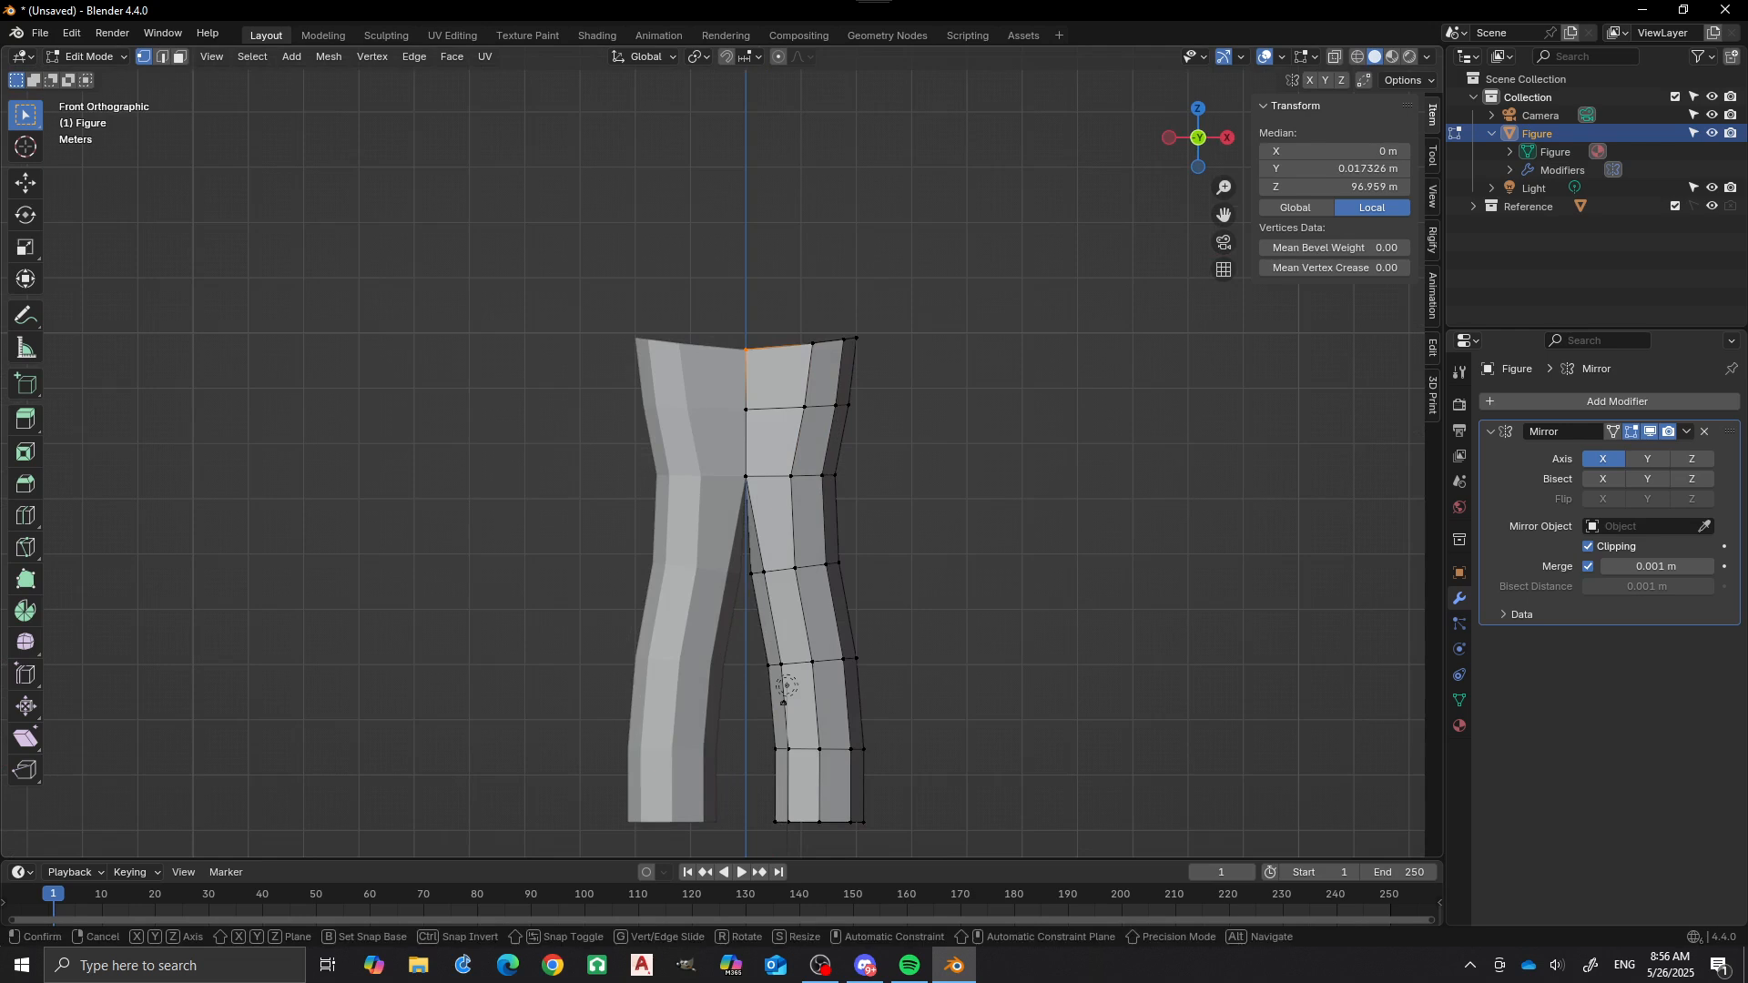
{"action": "key", "text": "g"}
{"action": "key", "text": "z"}
{"action": "left_click", "coordinate": [786, 684]}
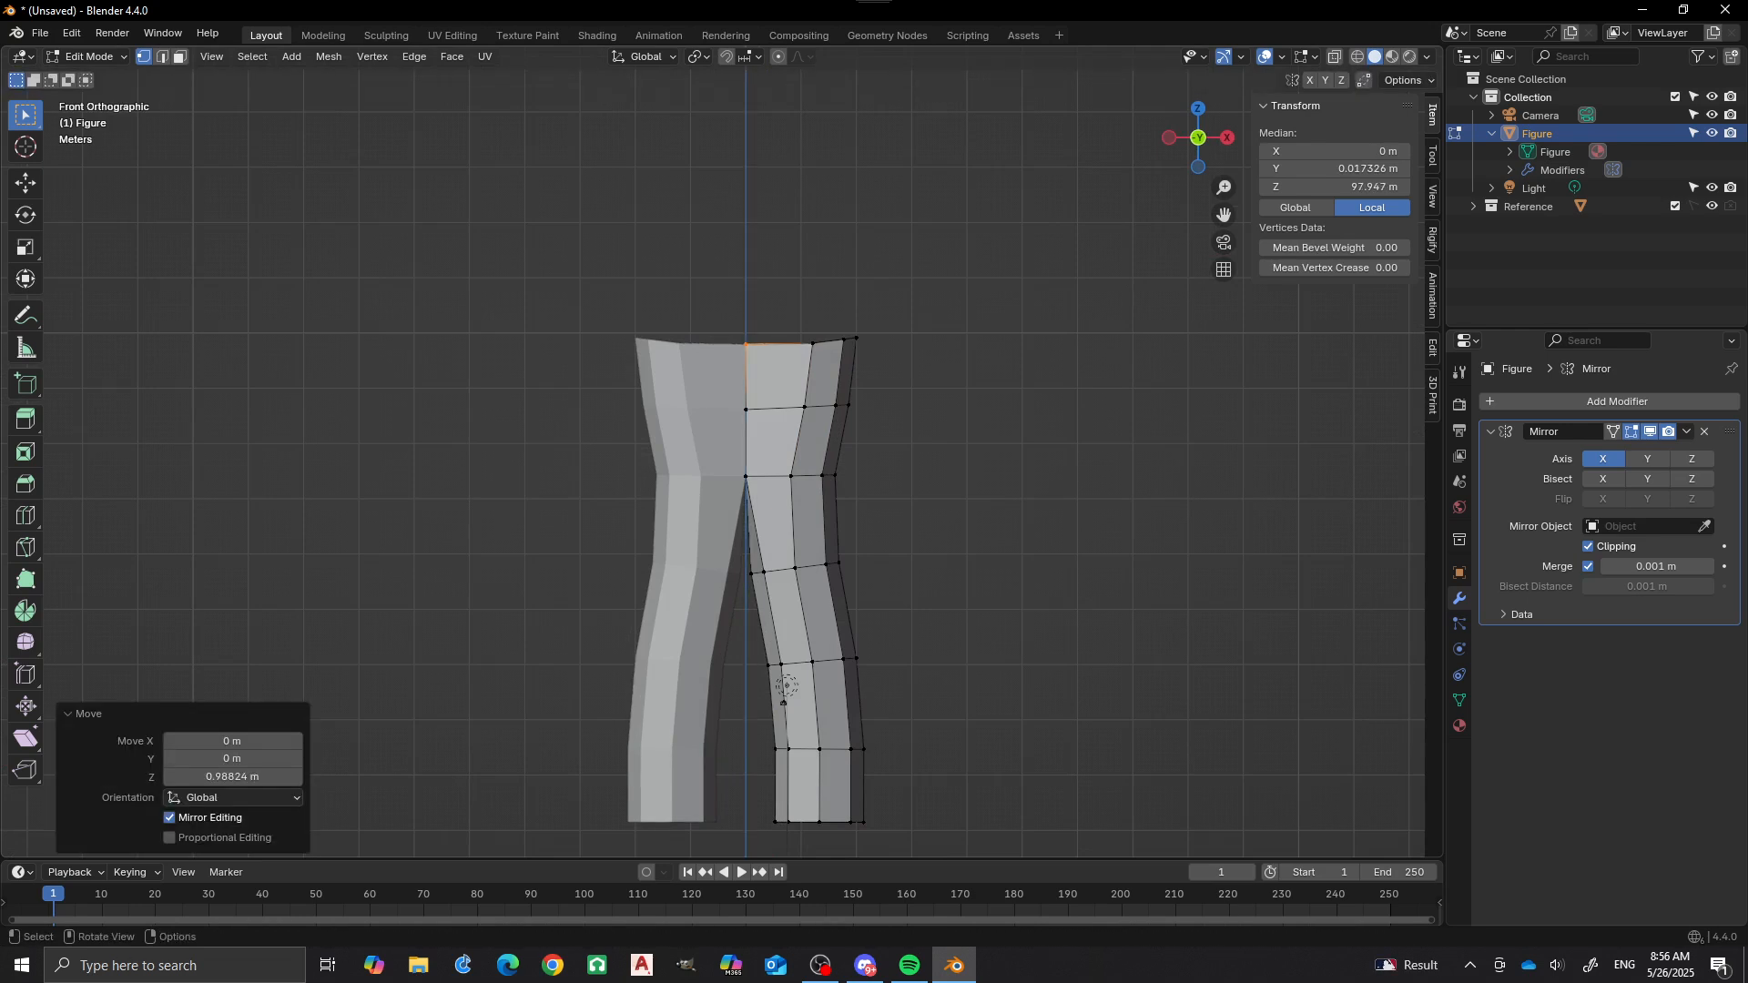
Move the back centre vertices of the two uppermost loops about 1.2 m backward along Y in right view.
{"action": "middle_click_drag", "start_coordinate": [786, 684], "coordinate": [382, 535]}
{"action": "left_click", "coordinate": [709, 377]}
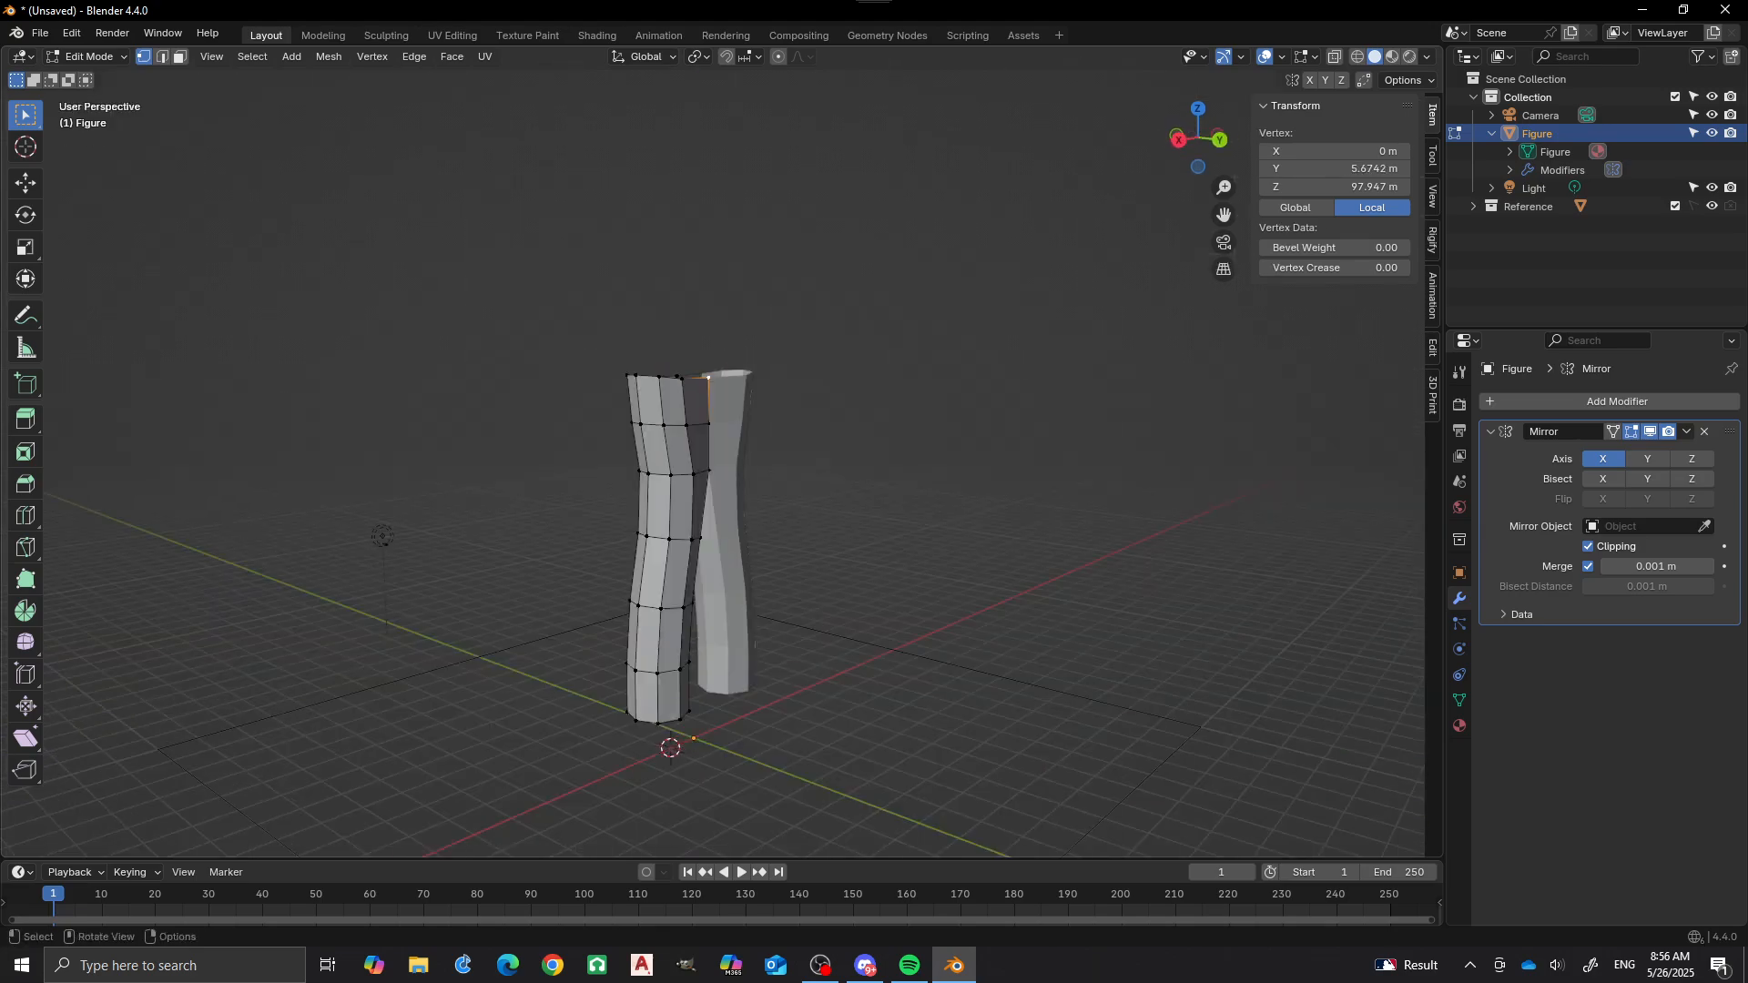
{"action": "left_click", "coordinate": [708, 423], "text": "shift"}
{"action": "middle_click_drag", "start_coordinate": [383, 536], "coordinate": [135, 614]}
{"action": "key", "text": "g"}
{"action": "key", "text": "y"}
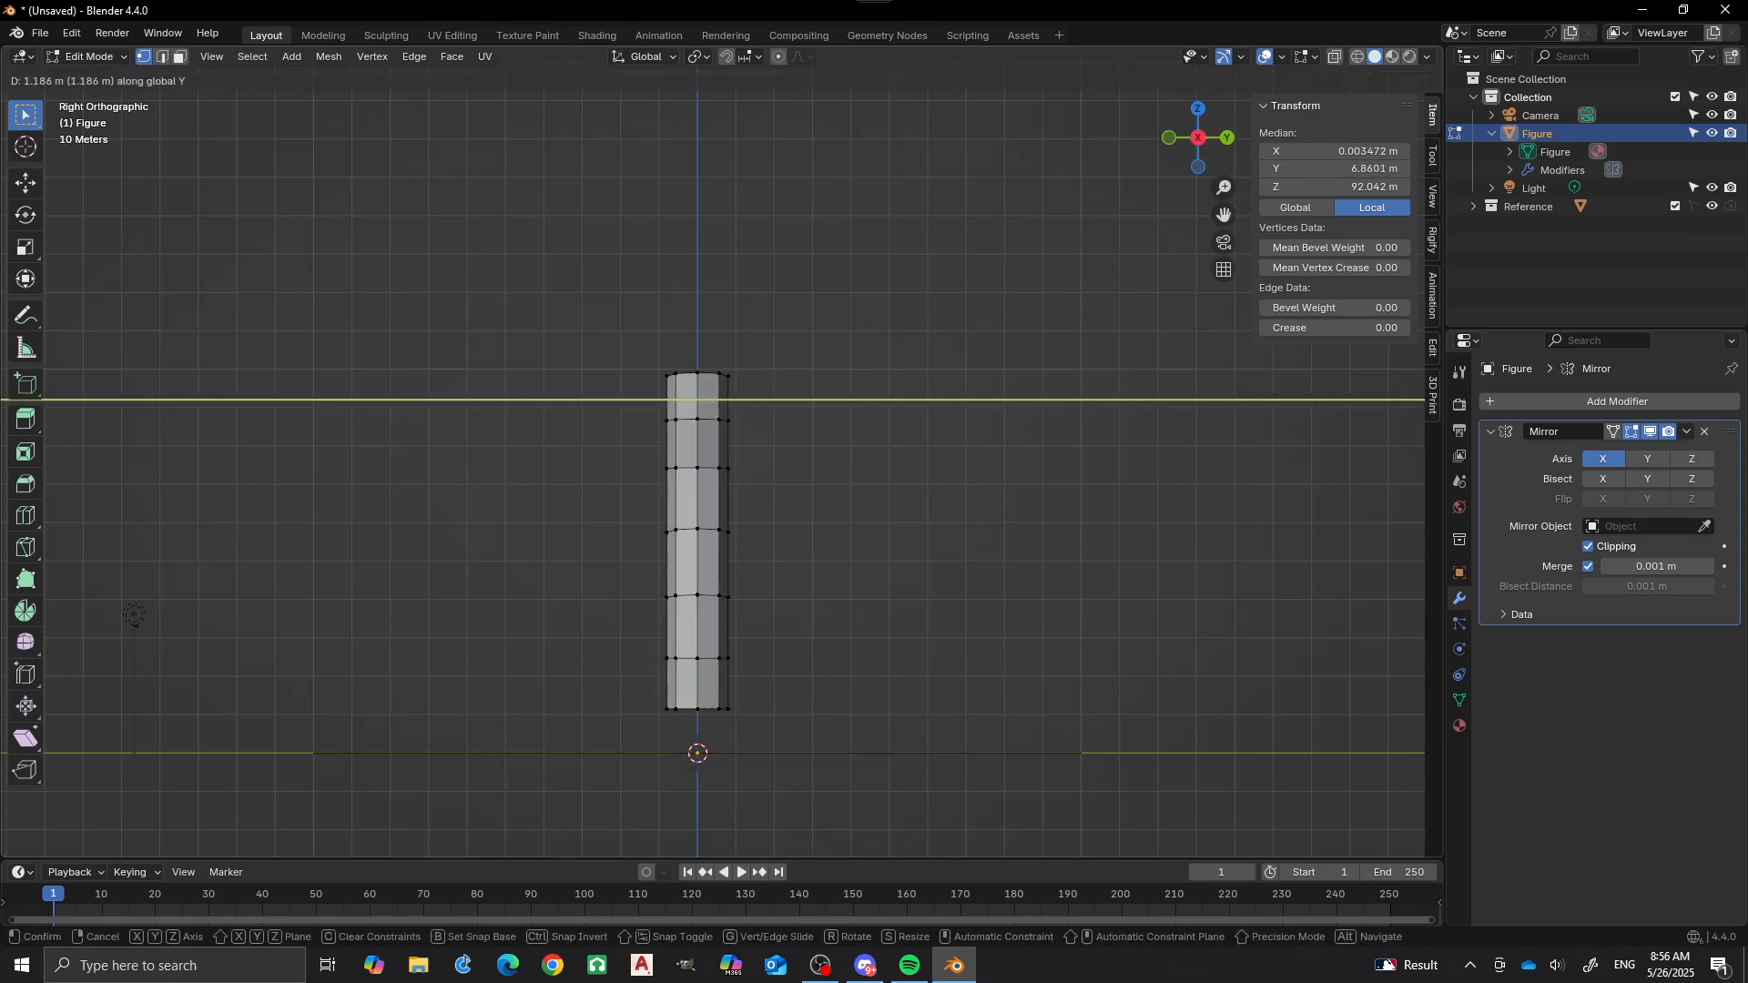
{"action": "key", "text": "Return"}
Add the neighbouring back vertices of the hips to the selection, move them about 2.6 m backward along Y, and deselect everything.
{"action": "middle_click_drag", "start_coordinate": [697, 546], "coordinate": [620, 501]}
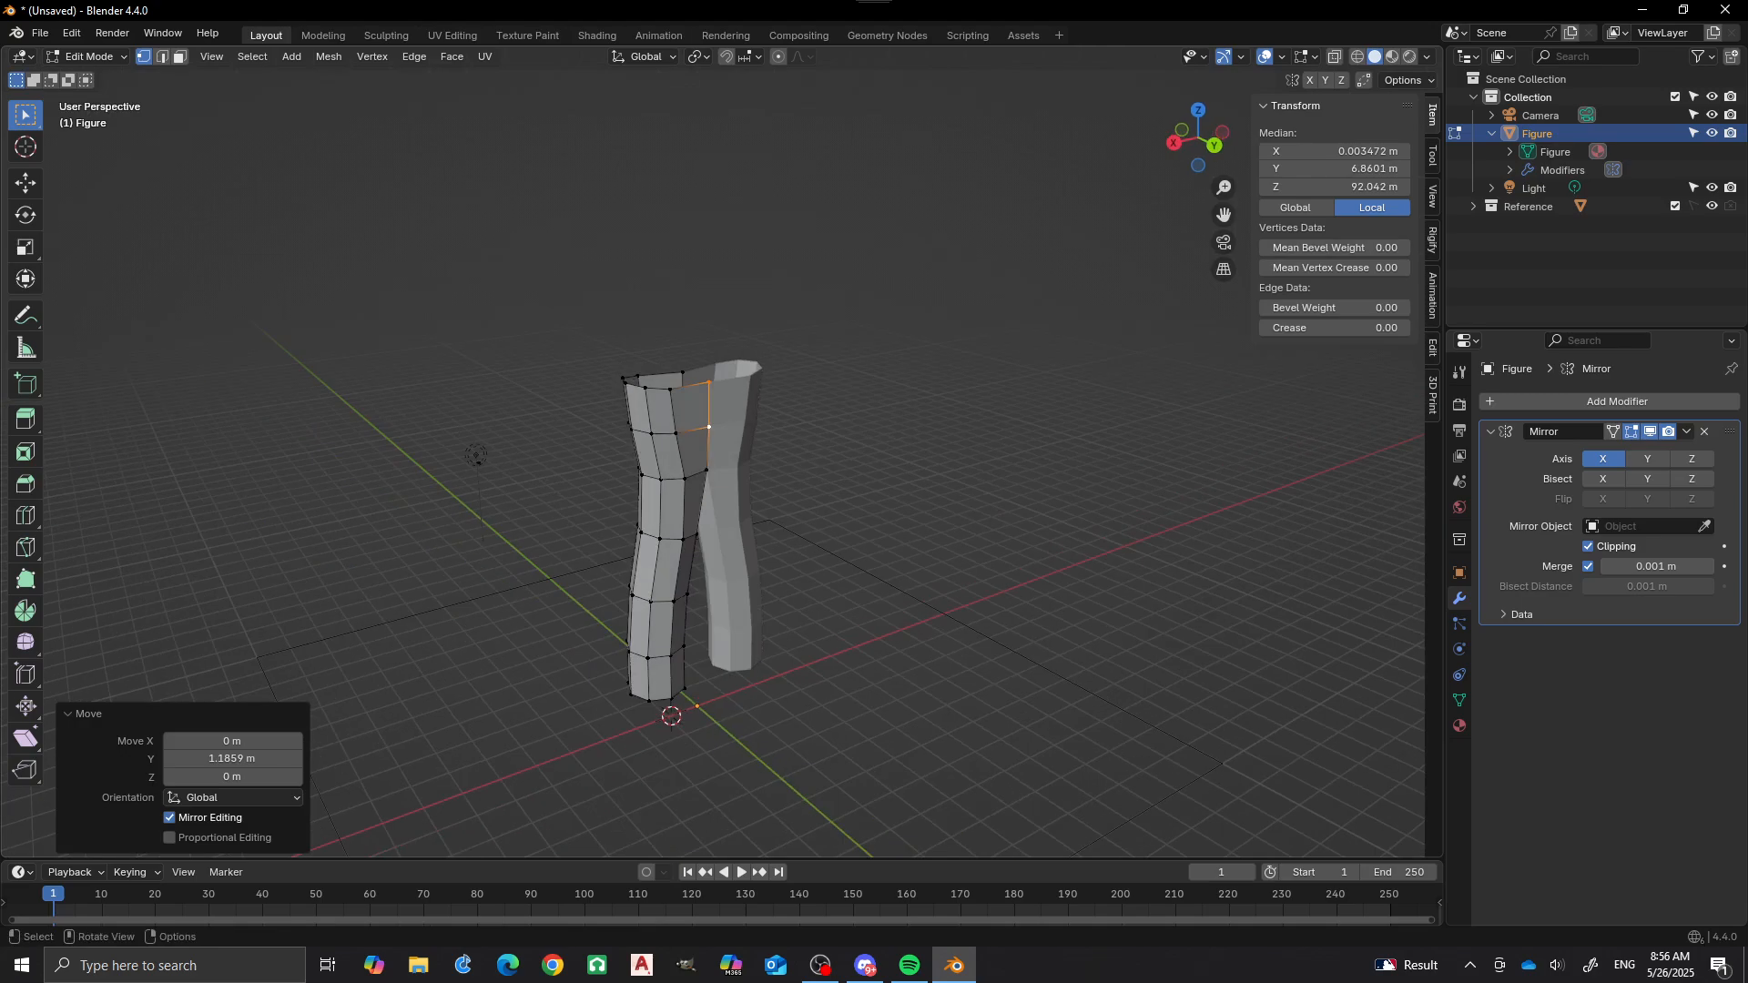
{"action": "left_click", "coordinate": [675, 433], "text": "shift"}
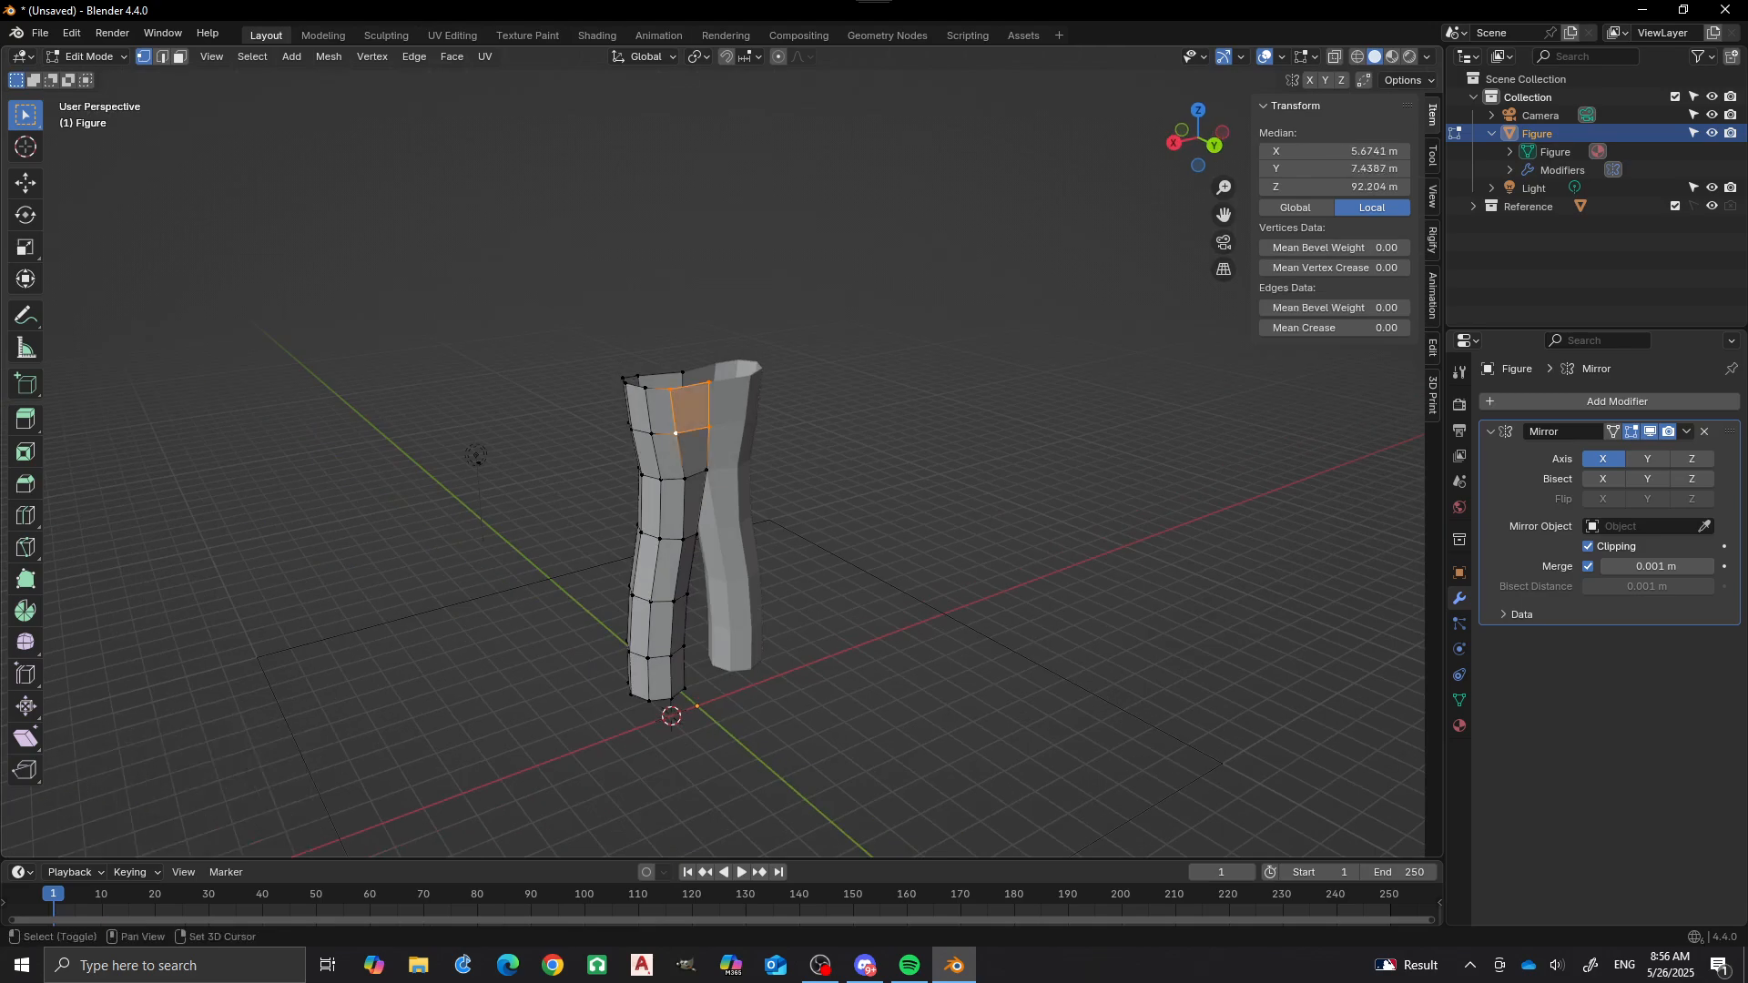
{"action": "left_click", "coordinate": [684, 537], "text": "ctrl"}
{"action": "left_click", "coordinate": [709, 525], "text": "ctrl"}
{"action": "middle_click_drag", "start_coordinate": [692, 546], "coordinate": [747, 547]}
{"action": "middle_click_drag", "start_coordinate": [178, 587], "coordinate": [137, 612], "text": "alt"}
{"action": "key", "text": "g"}
{"action": "key", "text": "y"}
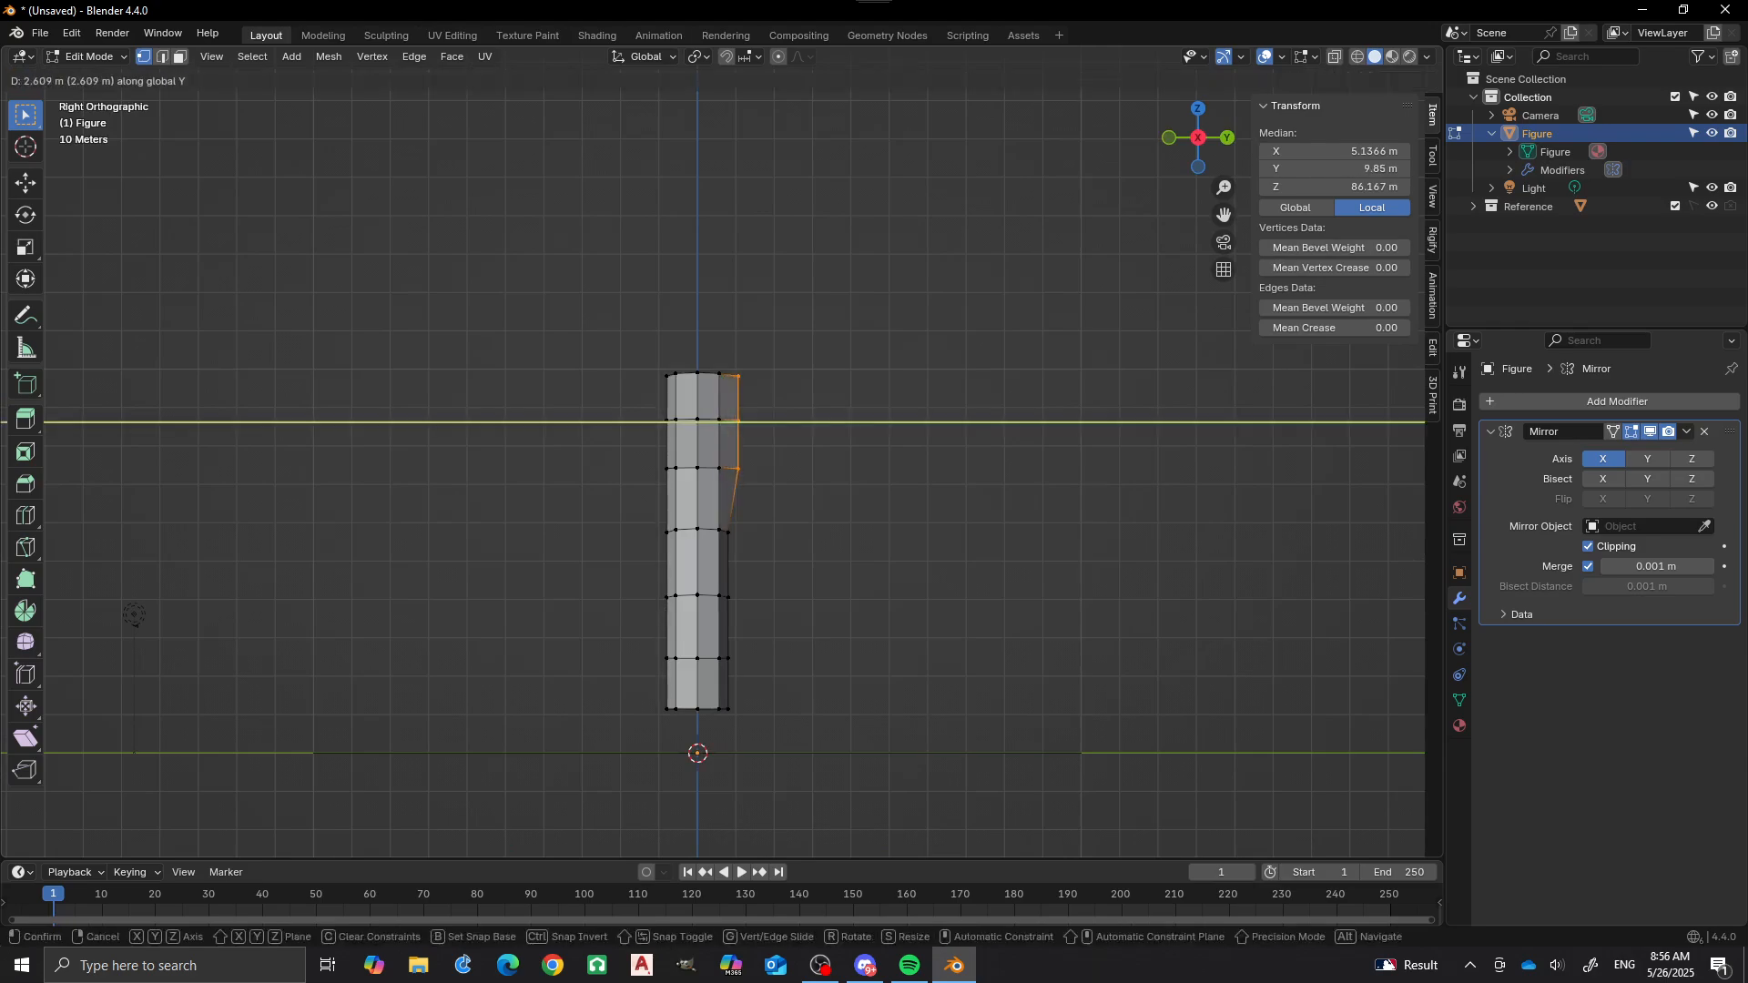
{"action": "key", "text": "Return"}
{"action": "middle_click_drag", "start_coordinate": [134, 615], "coordinate": [785, 696]}
{"action": "left_click", "coordinate": [575, 458]}
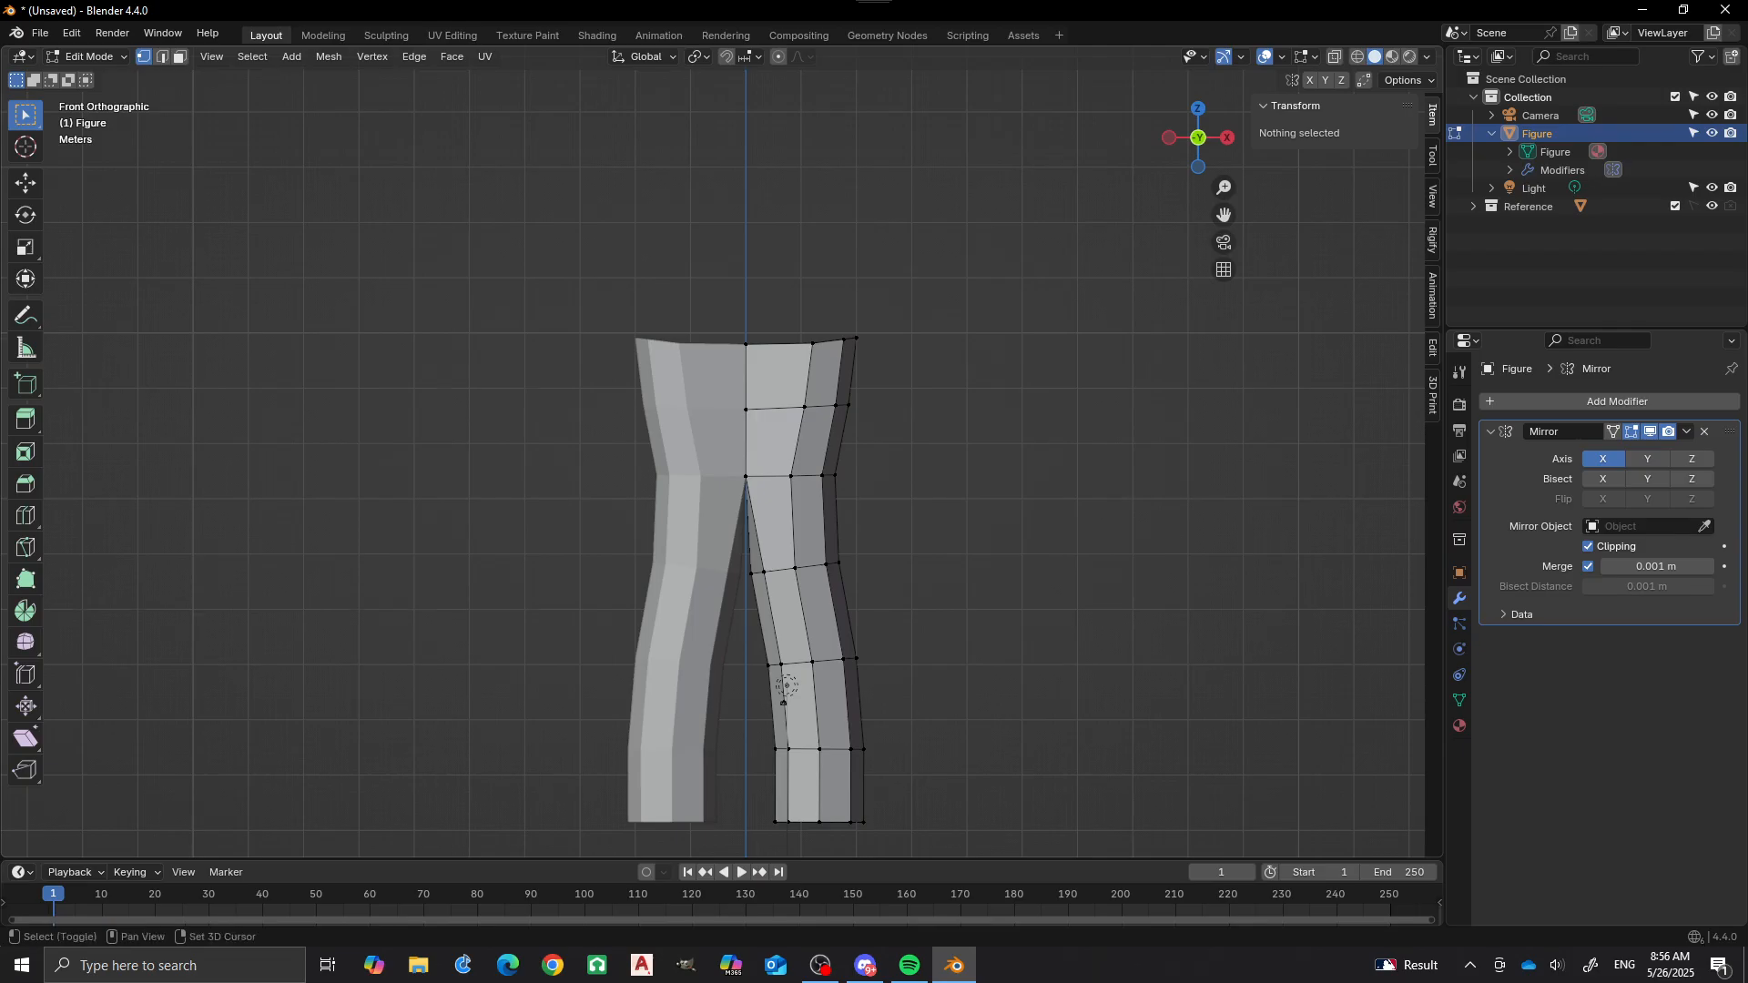
Select the whole top hip loop and flatten it by scaling it to 0 along Z.
{"action": "middle_click_drag", "start_coordinate": [786, 685], "coordinate": [778, 759], "text": "shift"}
{"action": "left_click", "coordinate": [737, 418]}
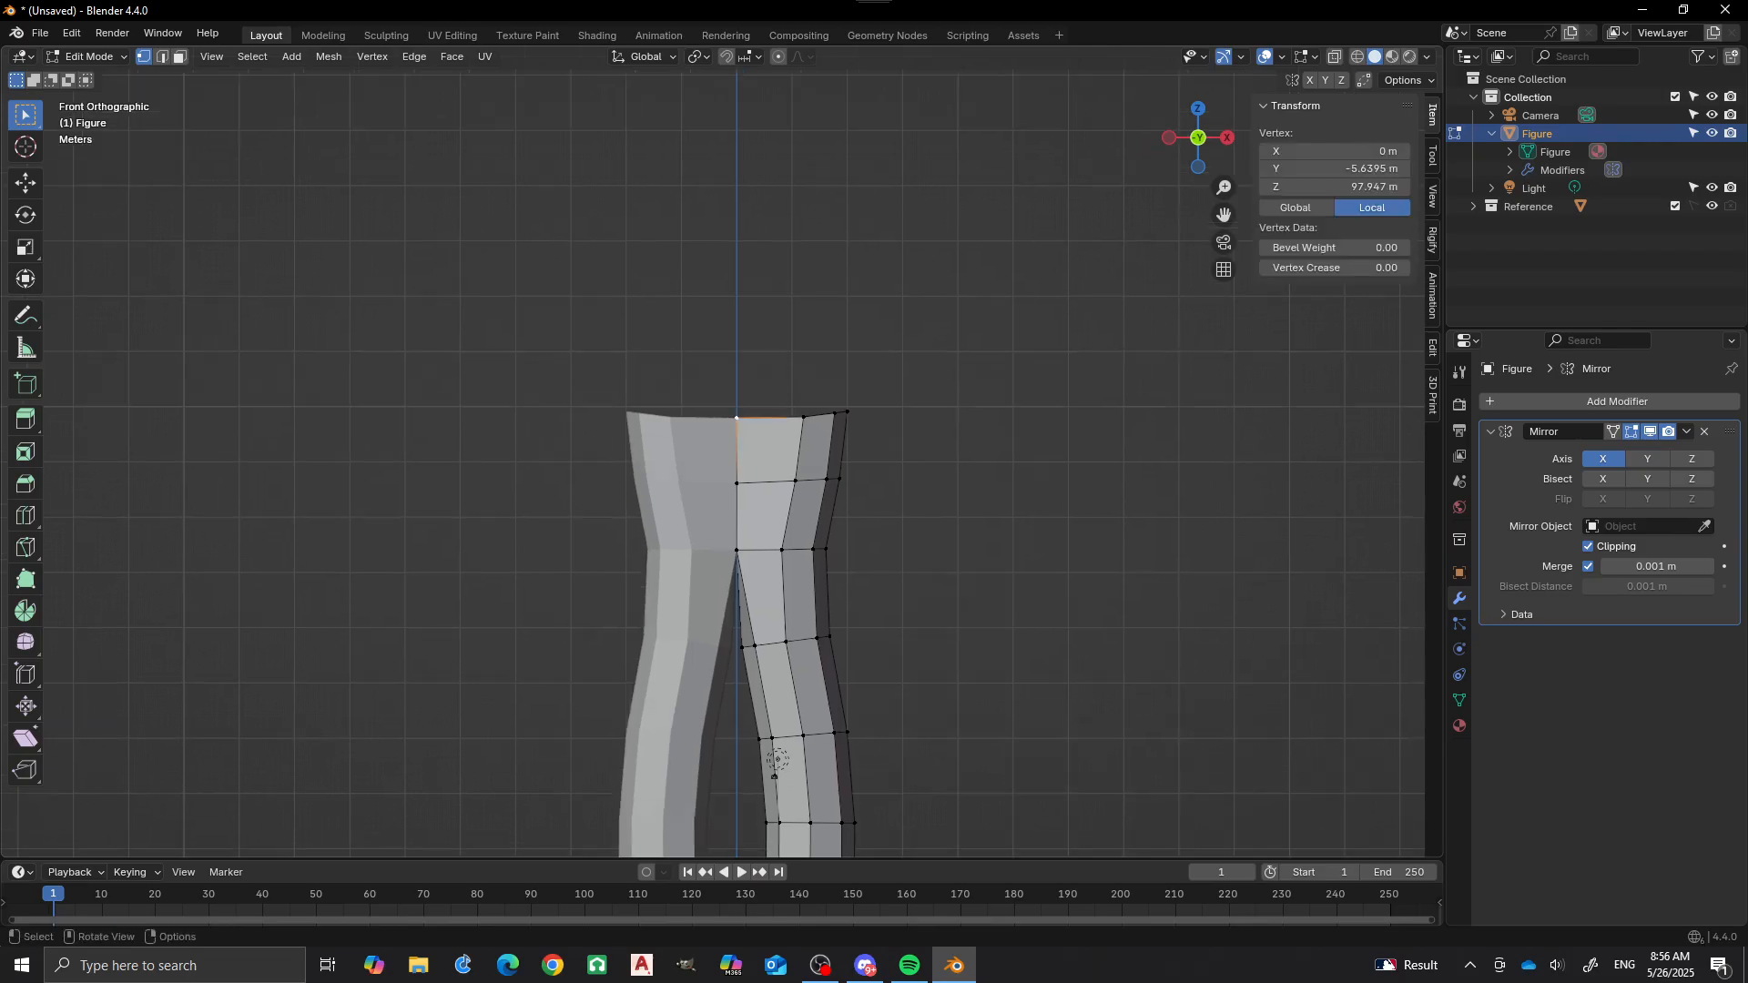
{"action": "left_click", "coordinate": [819, 415], "text": "alt"}
{"action": "type", "text": "sz"}
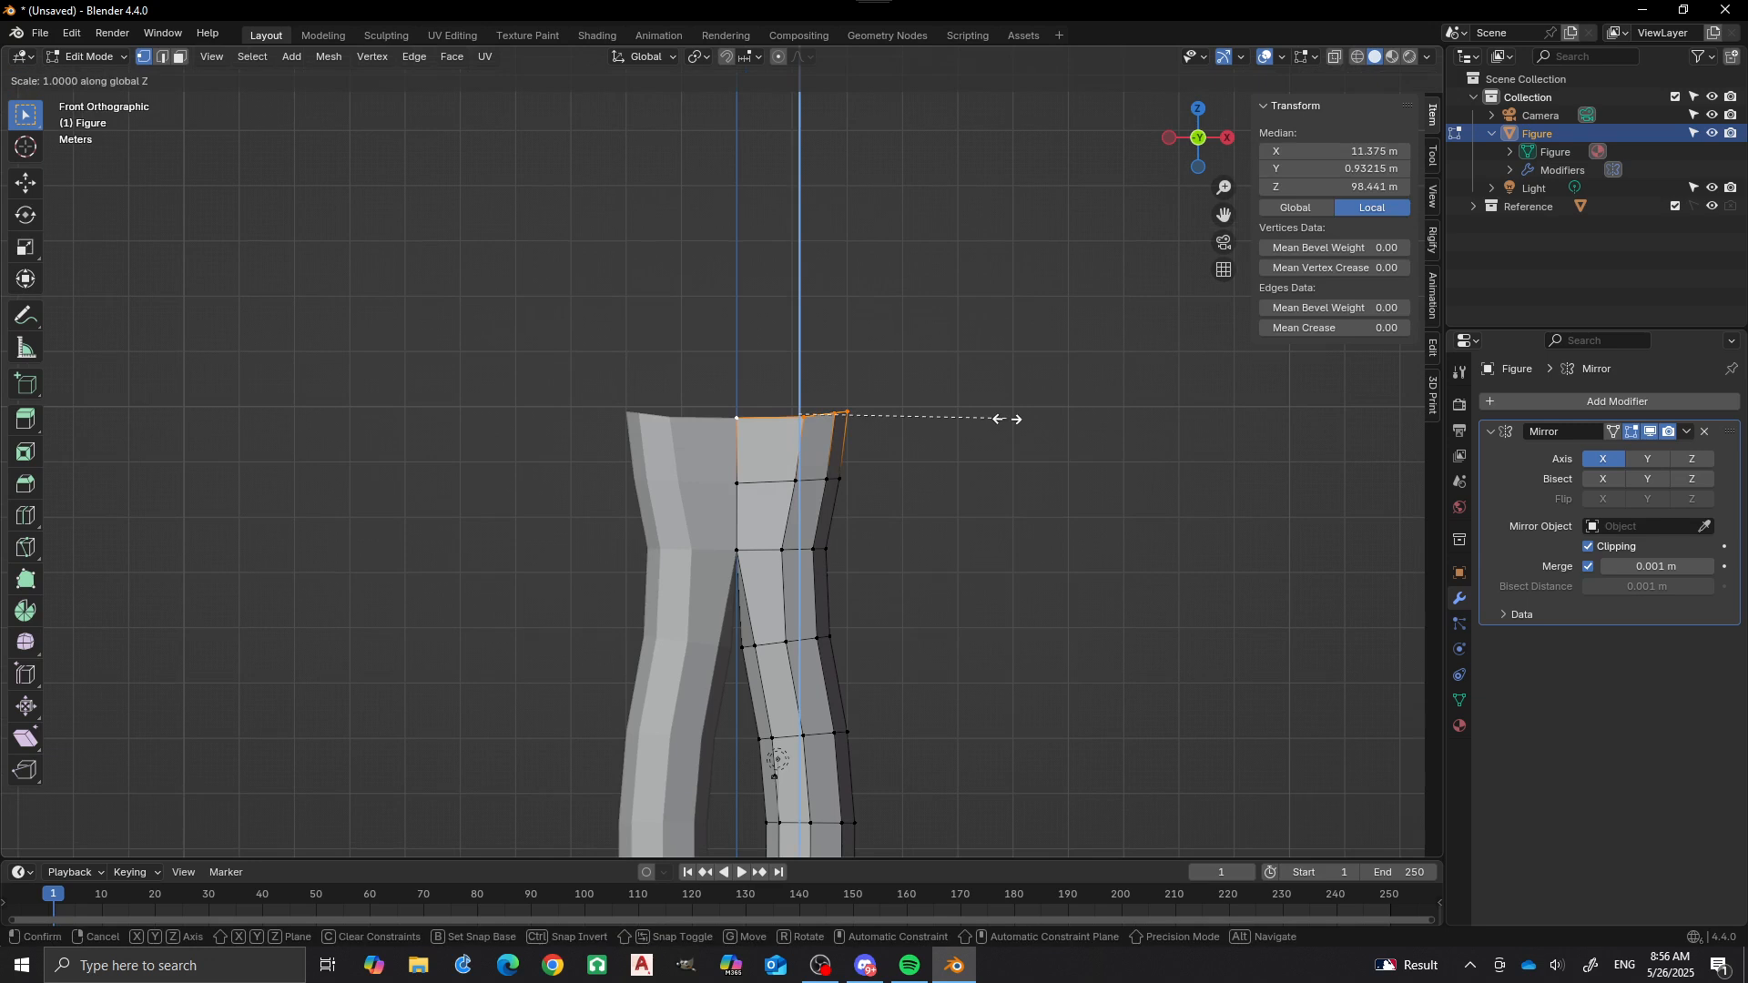
{"action": "type", "text": "0"}
{"action": "key", "text": "Return"}
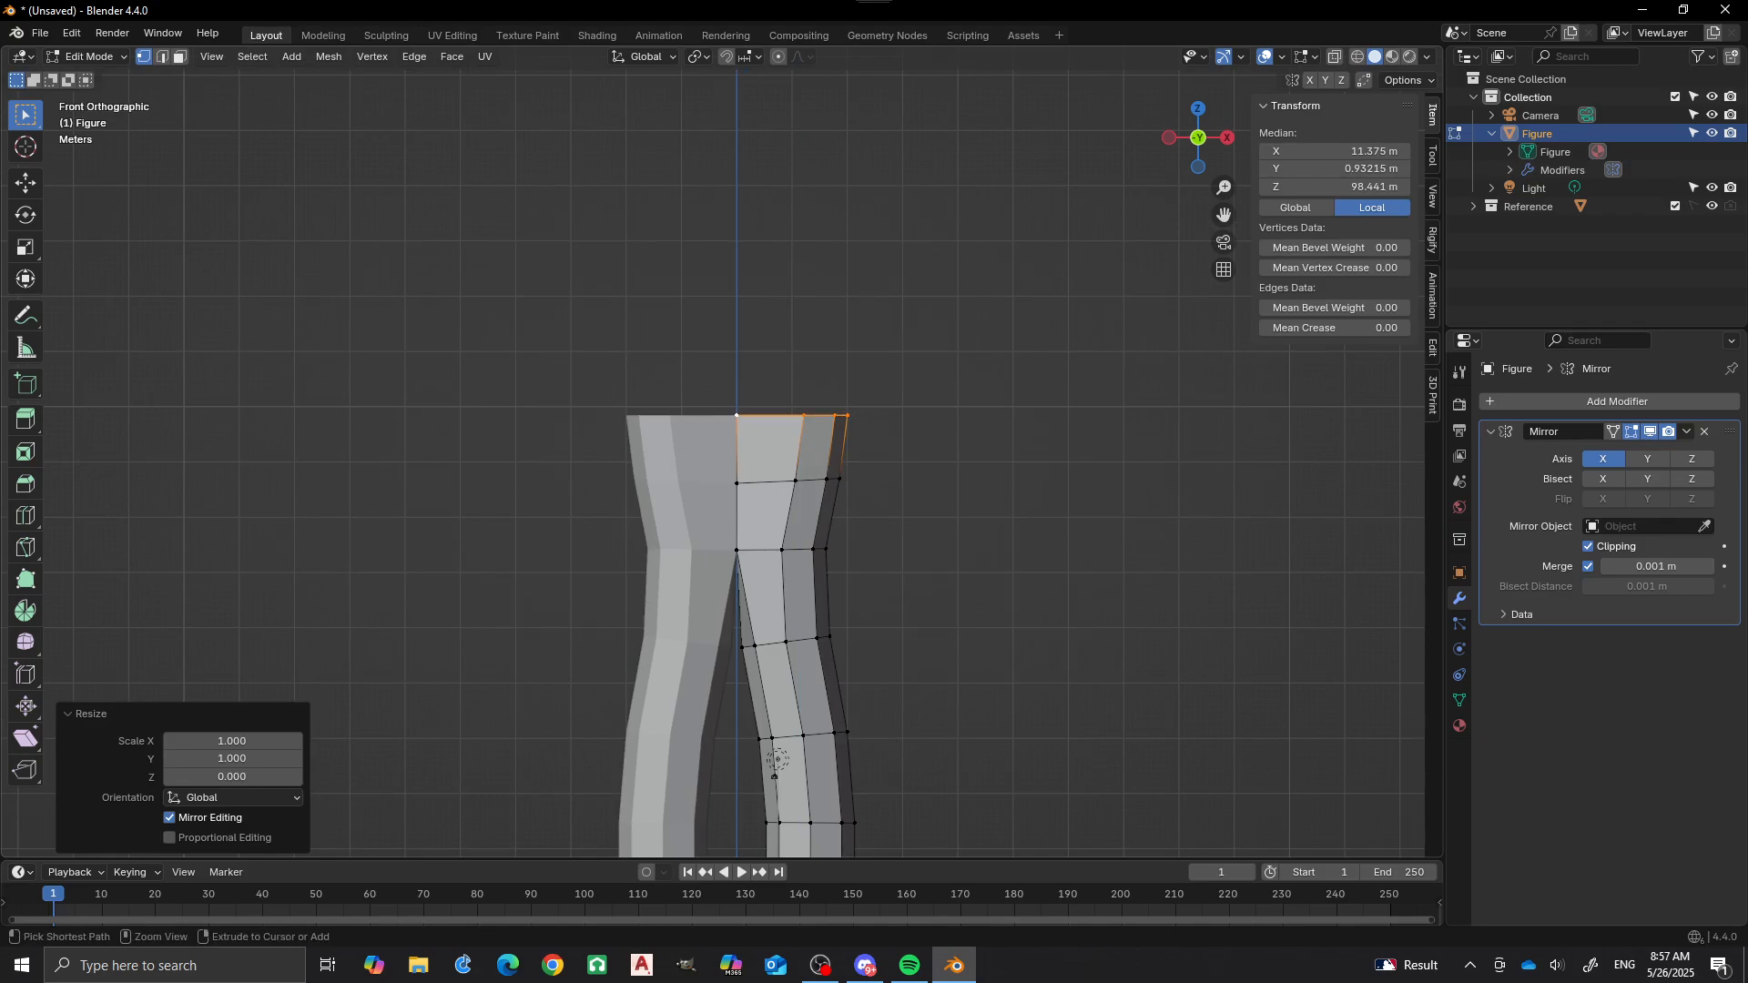
Extrude the flattened loop upward to about Z 119.2 m and shift it about 6.9 m inward along X to the mirror plane.
{"action": "right_click", "coordinate": [818, 301], "text": "ctrl"}
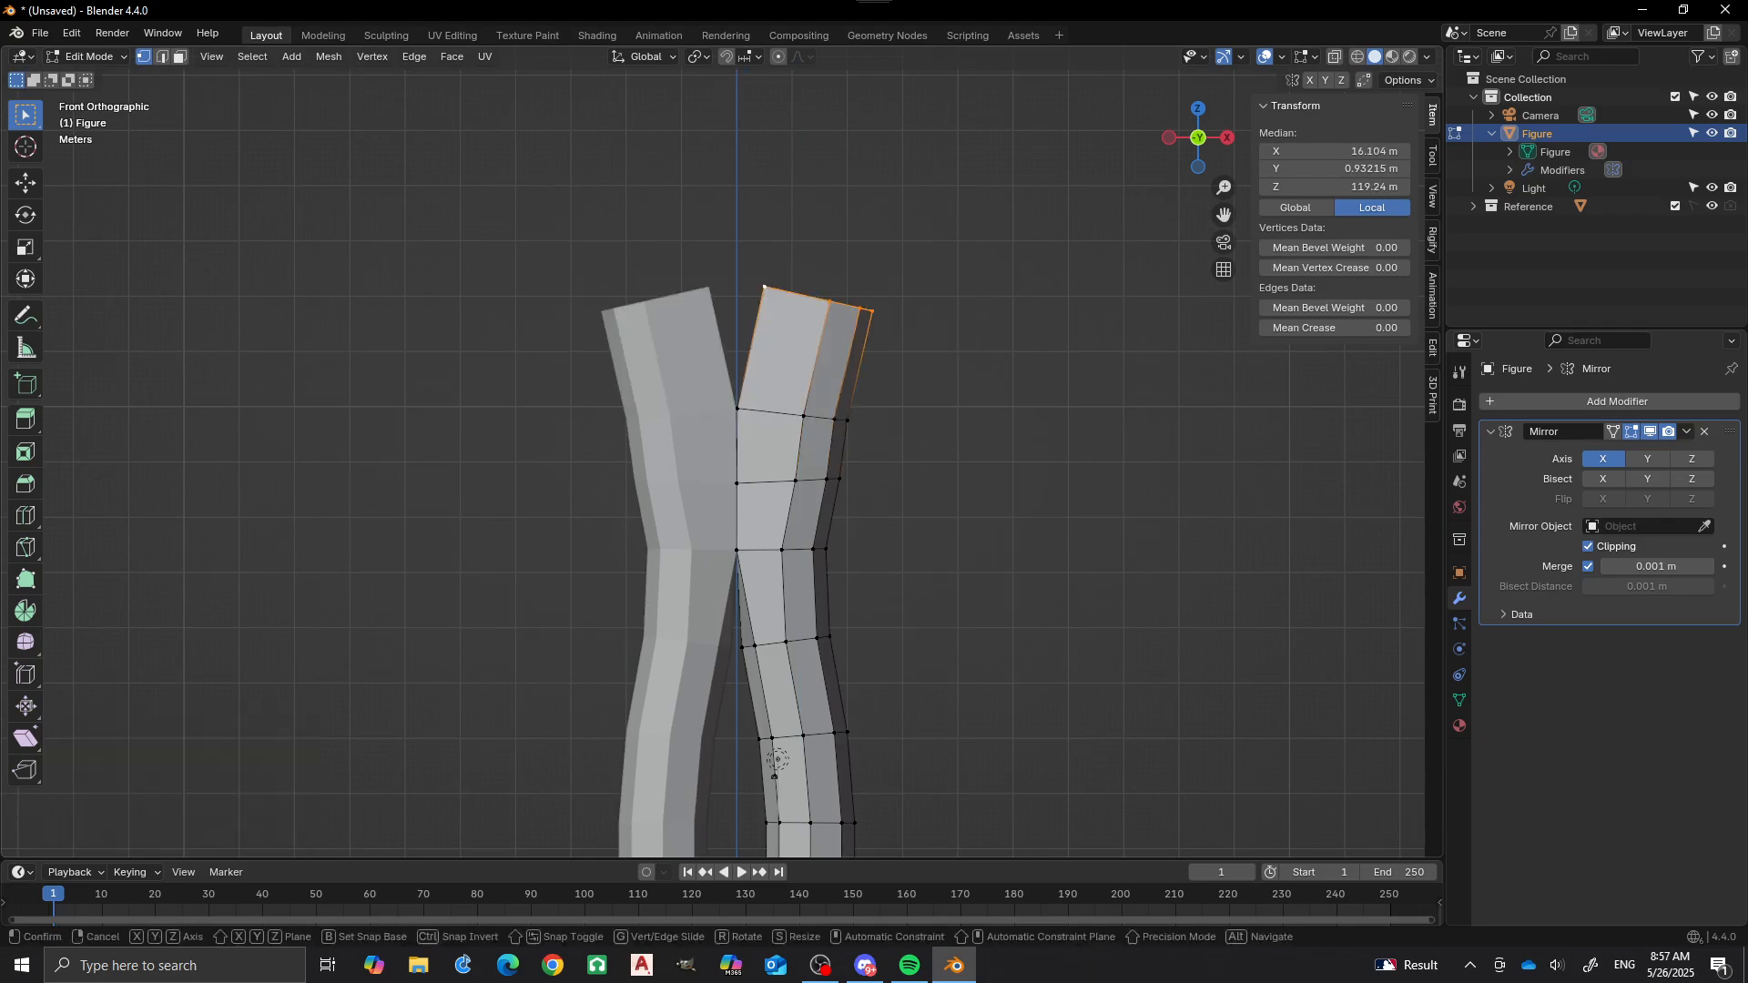
{"action": "key", "text": "g"}
{"action": "key", "text": "x"}
{"action": "key", "text": "Return"}
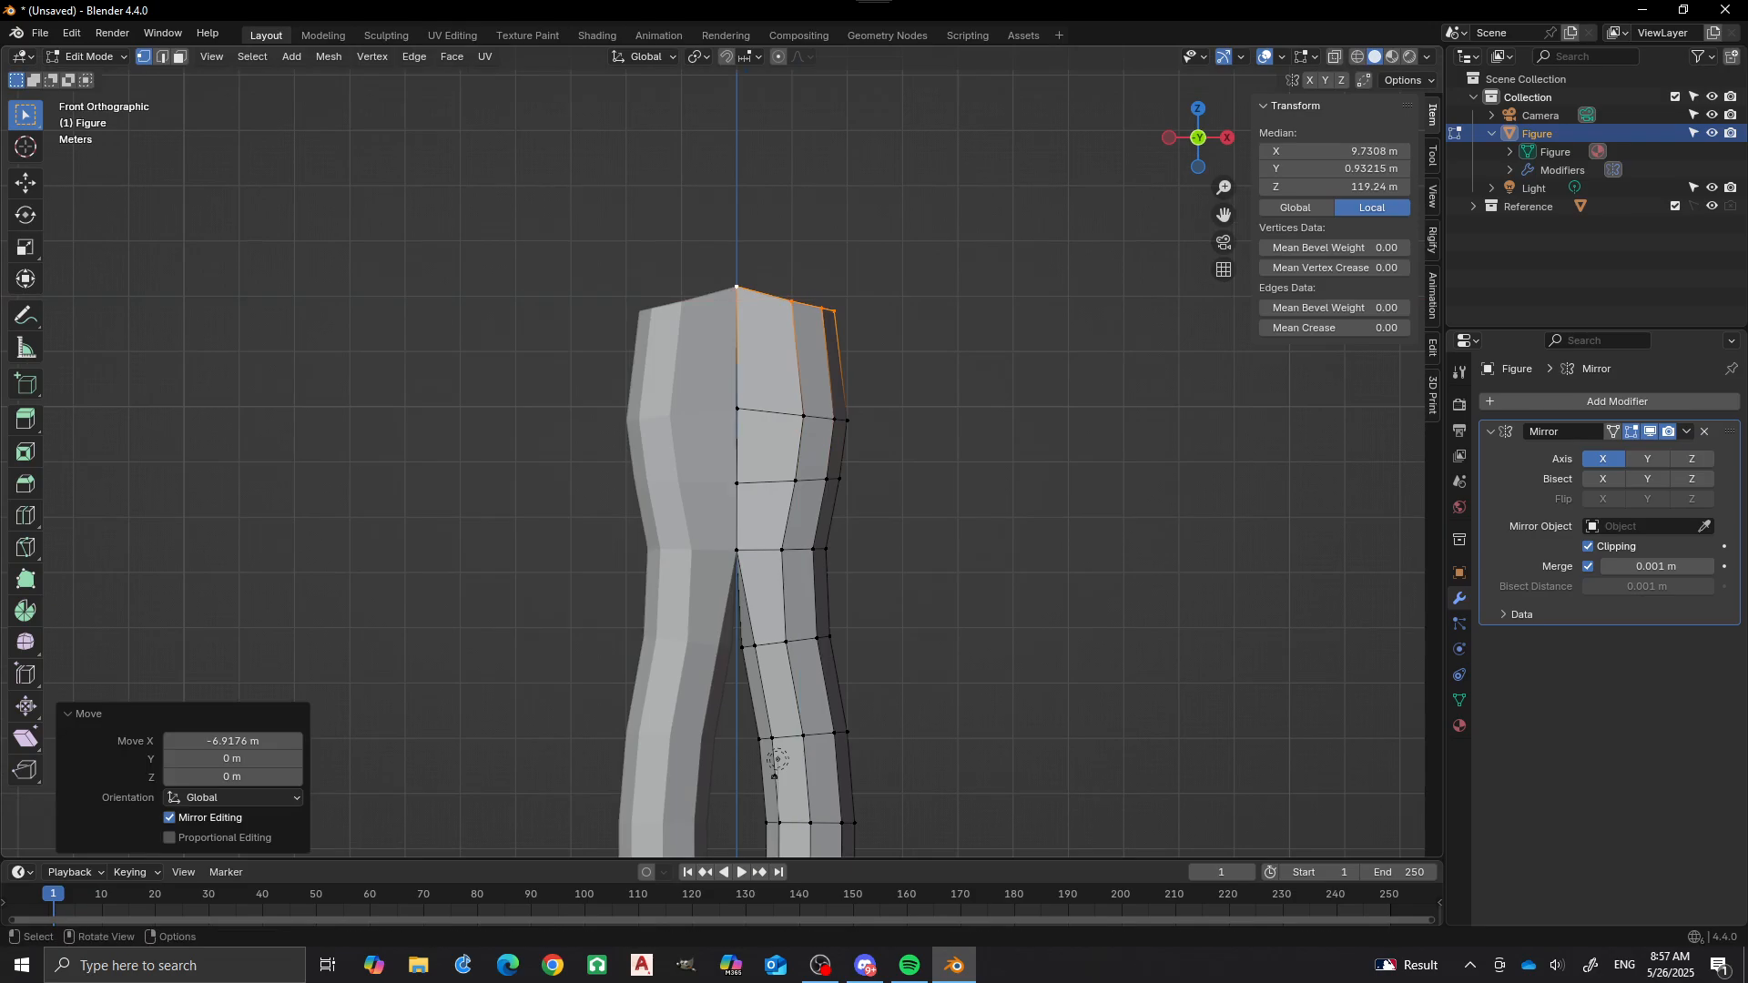
{"action": "mouse_move", "coordinate": [774, 775]}
{"action": "middle_mouse_down"}
{"action": "mouse_move", "coordinate": [801, 842]}
{"action": "mouse_move", "coordinate": [774, 775]}
{"action": "middle_mouse_up"}
{"action": "key", "text": "g"}
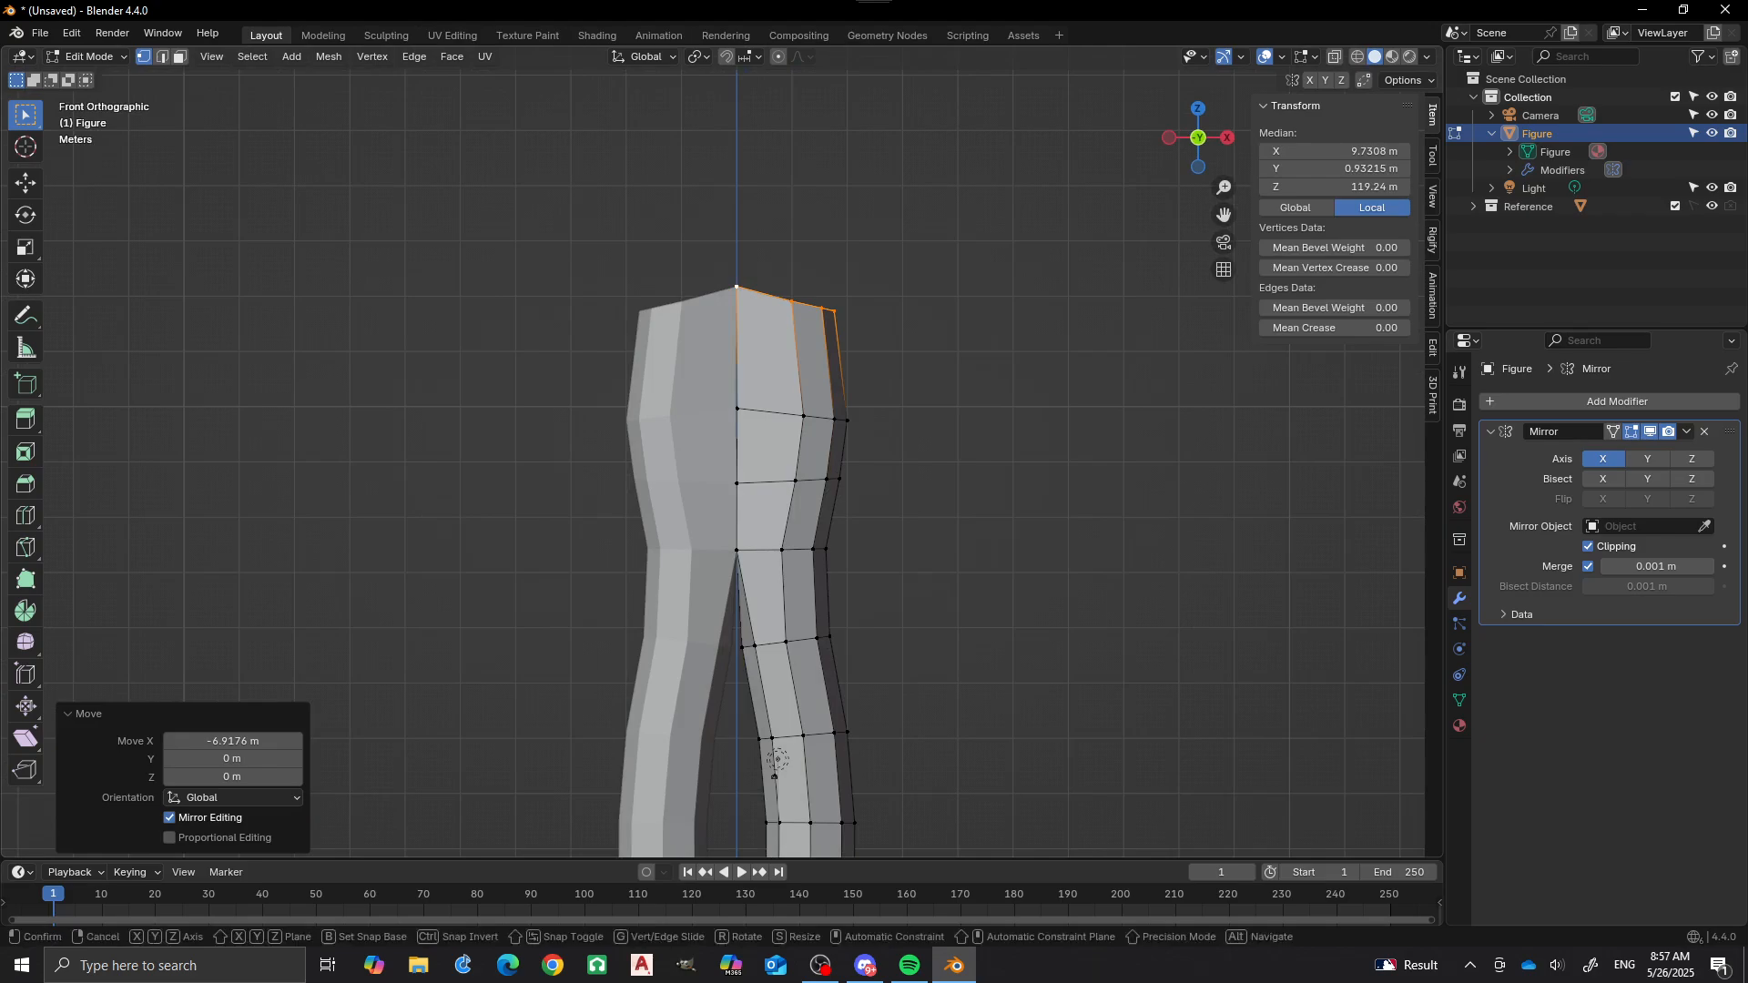
{"action": "key", "text": "x"}
{"action": "key", "text": "Escape"}
{"action": "key", "text": "alt+a"}
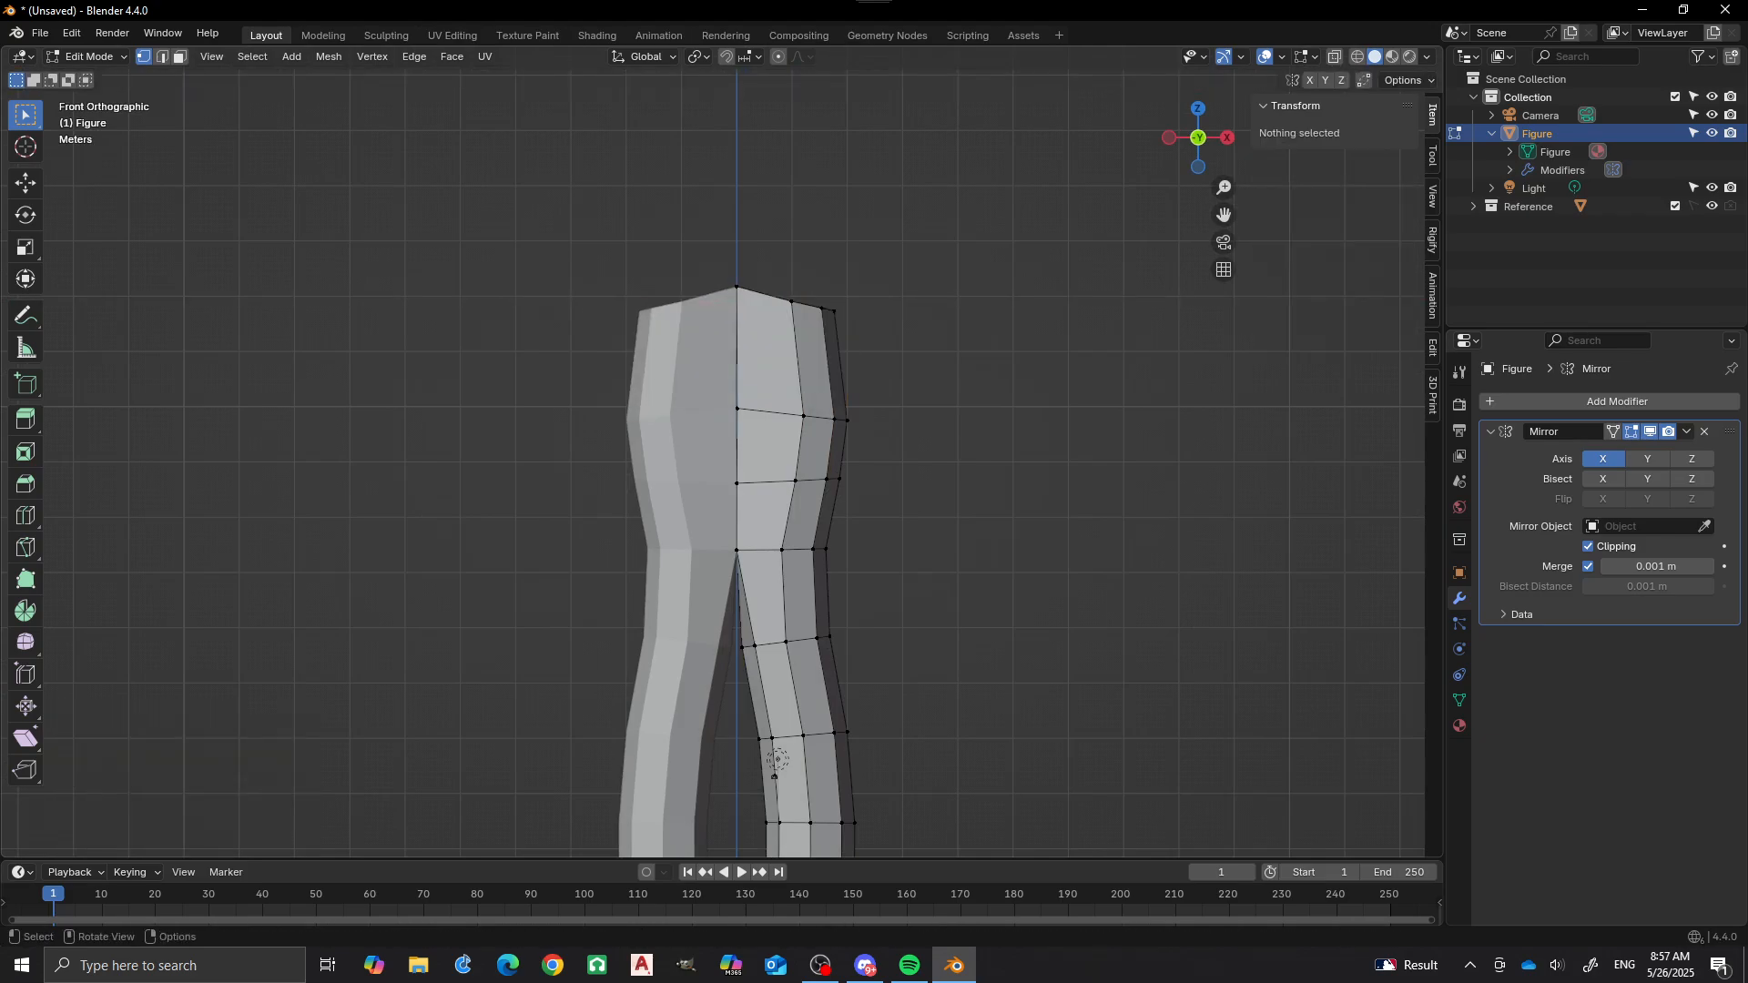
Move the front centre vertex of the loop below the top one inward along X onto the mirror plane and deselect it.
{"action": "left_click", "coordinate": [736, 409]}
{"action": "key", "text": "g"}
{"action": "key", "text": "x"}
{"action": "key", "text": "Return"}
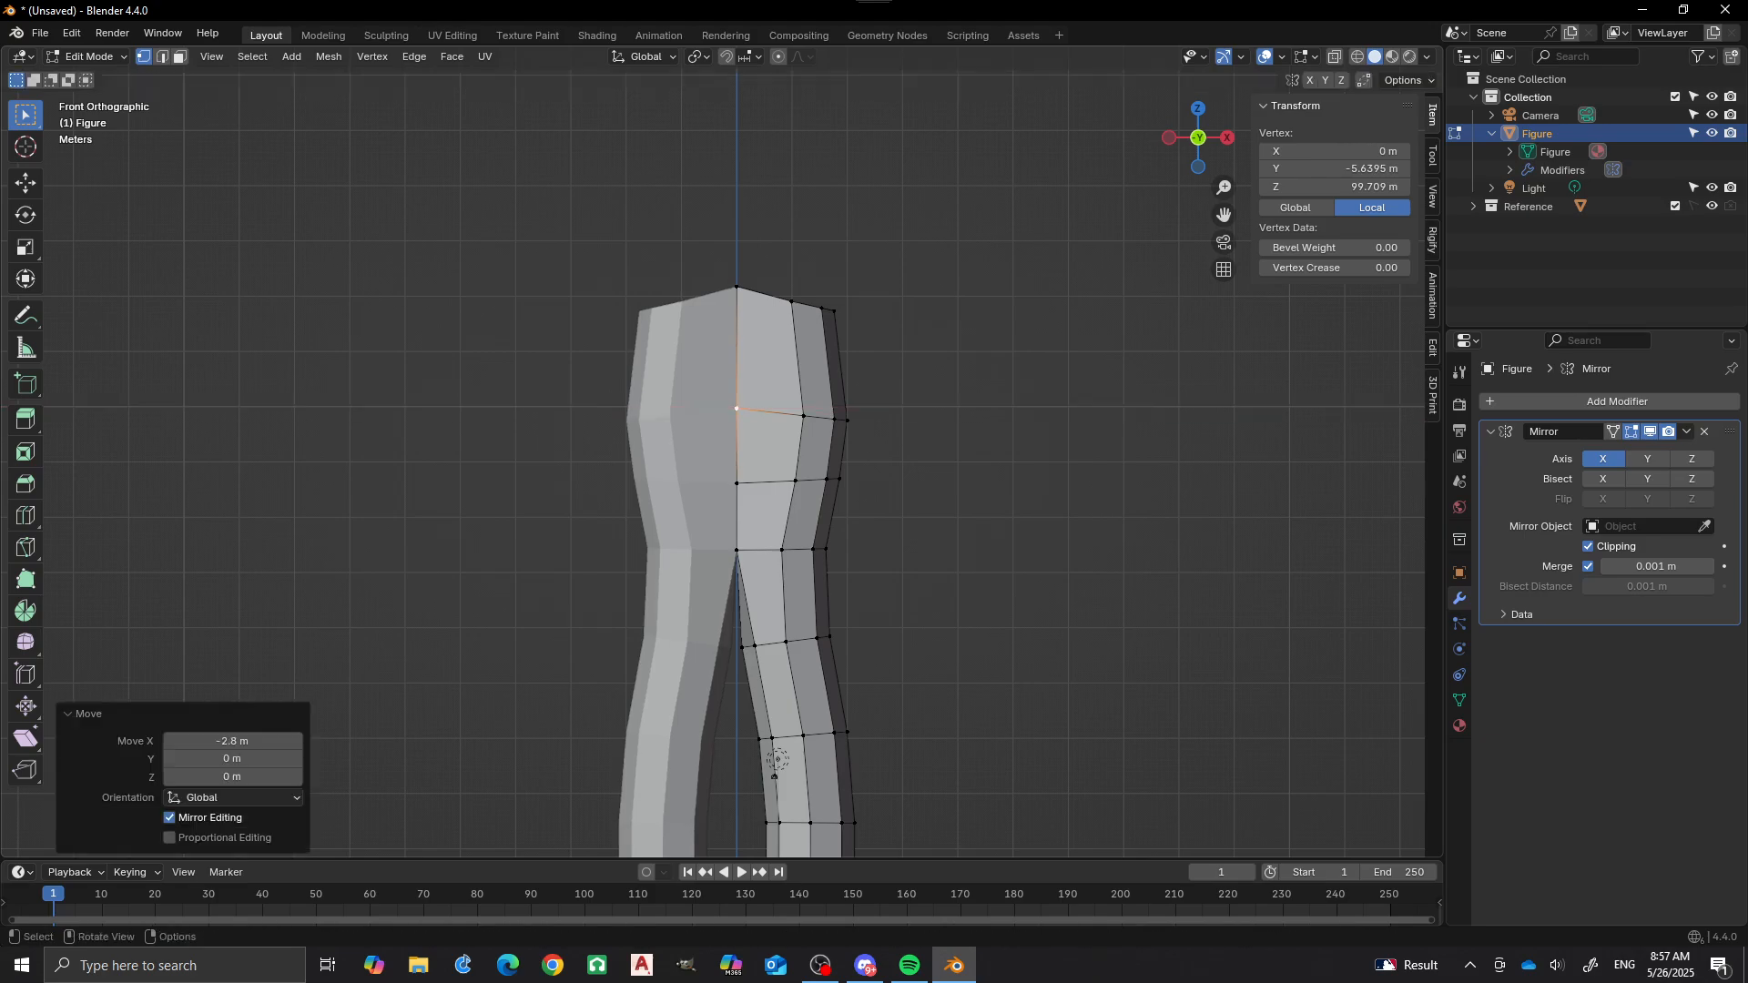
{"action": "key", "text": "alt+a"}
Select the newly extruded torso loop at the top and scale it to 0 along Z to level it.
{"action": "mouse_move", "coordinate": [777, 761]}
{"action": "middle_mouse_down"}
{"action": "mouse_move", "coordinate": [301, 462]}
{"action": "mouse_move", "coordinate": [901, 464]}
{"action": "mouse_move", "coordinate": [776, 760]}
{"action": "middle_mouse_up"}
{"action": "left_click", "coordinate": [725, 423]}
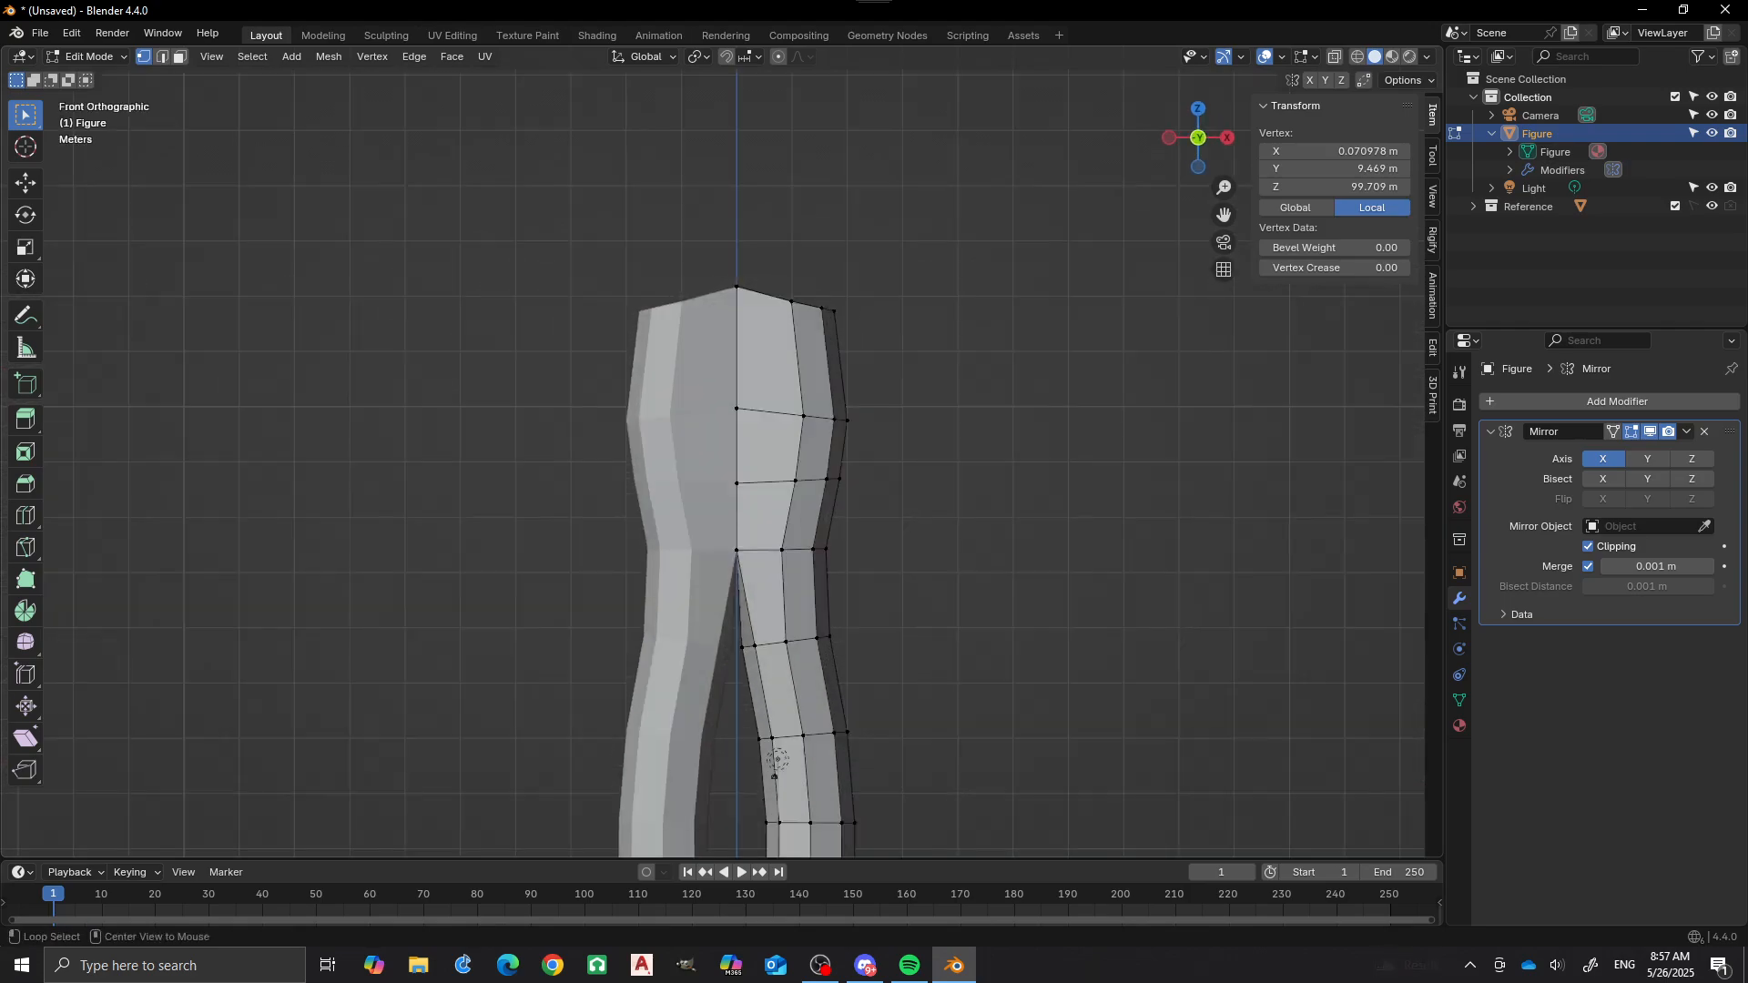
{"action": "left_click", "coordinate": [780, 299], "text": "alt"}
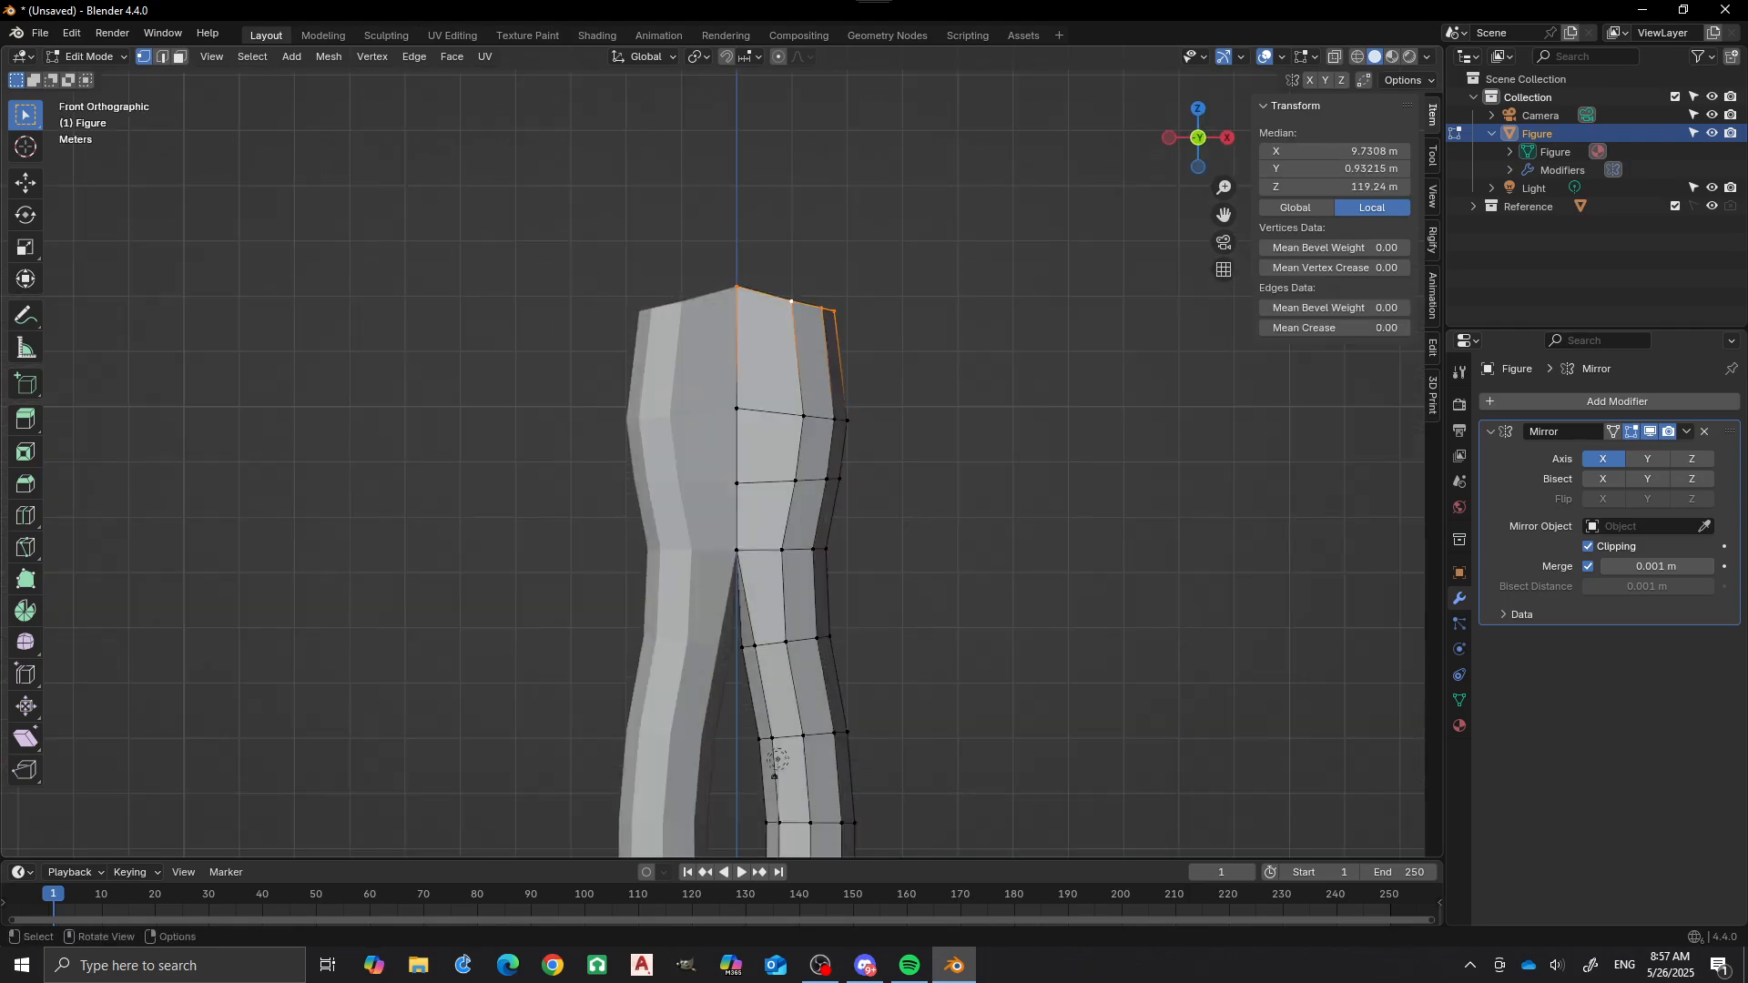
{"action": "type", "text": "sz"}
{"action": "type", "text": "0"}
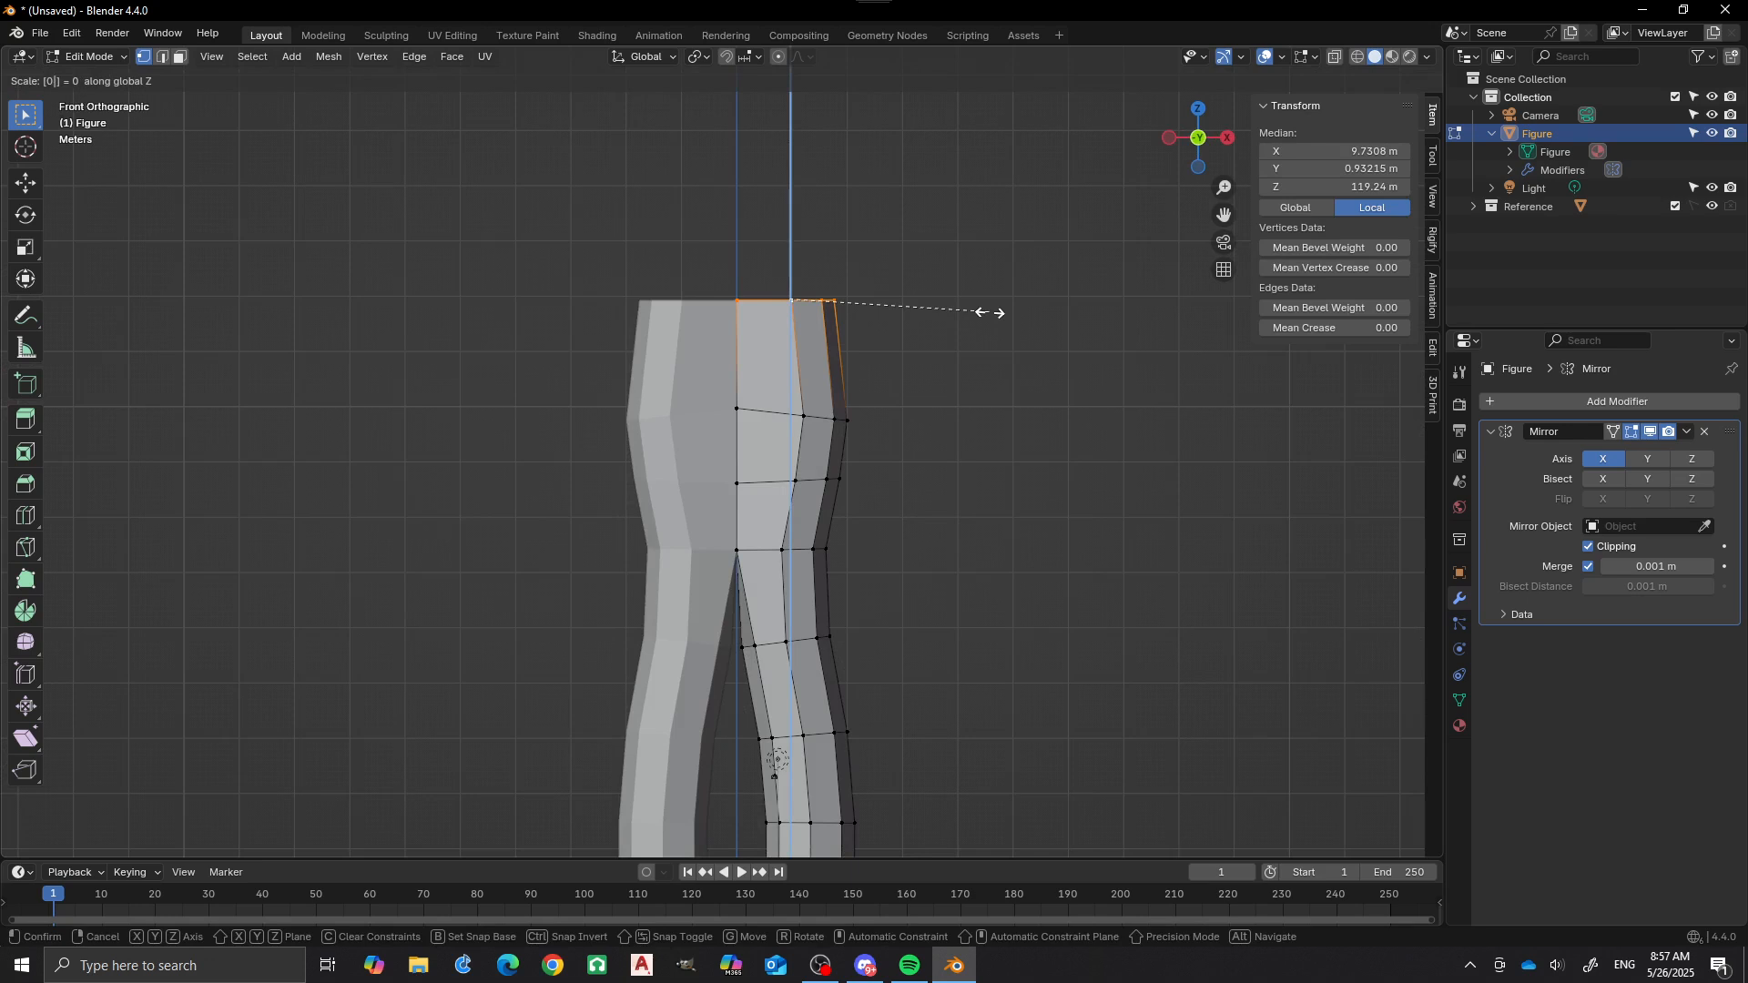
{"action": "key", "text": "Return"}
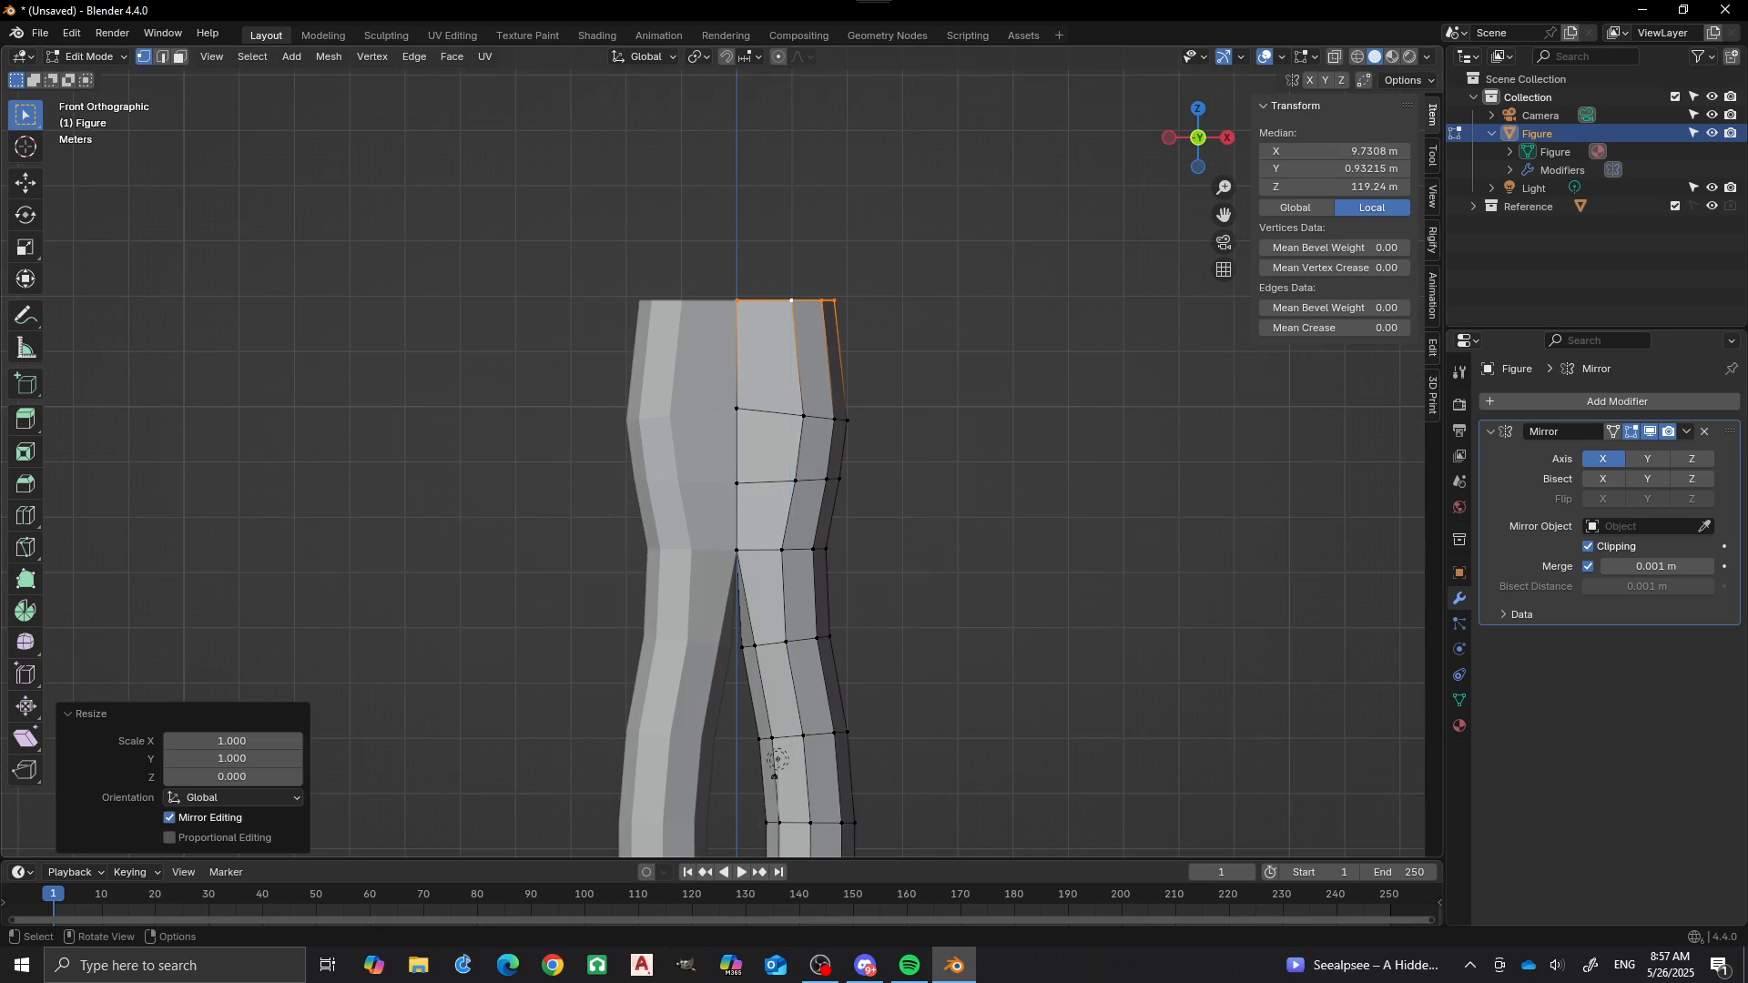
Extrude the levelled torso loop upward to about Z 141.8 m, shift it 8.4 m outward along X and about 7.7 m back inward.
{"action": "middle_click_drag", "start_coordinate": [791, 383], "coordinate": [741, 502], "text": "shift"}
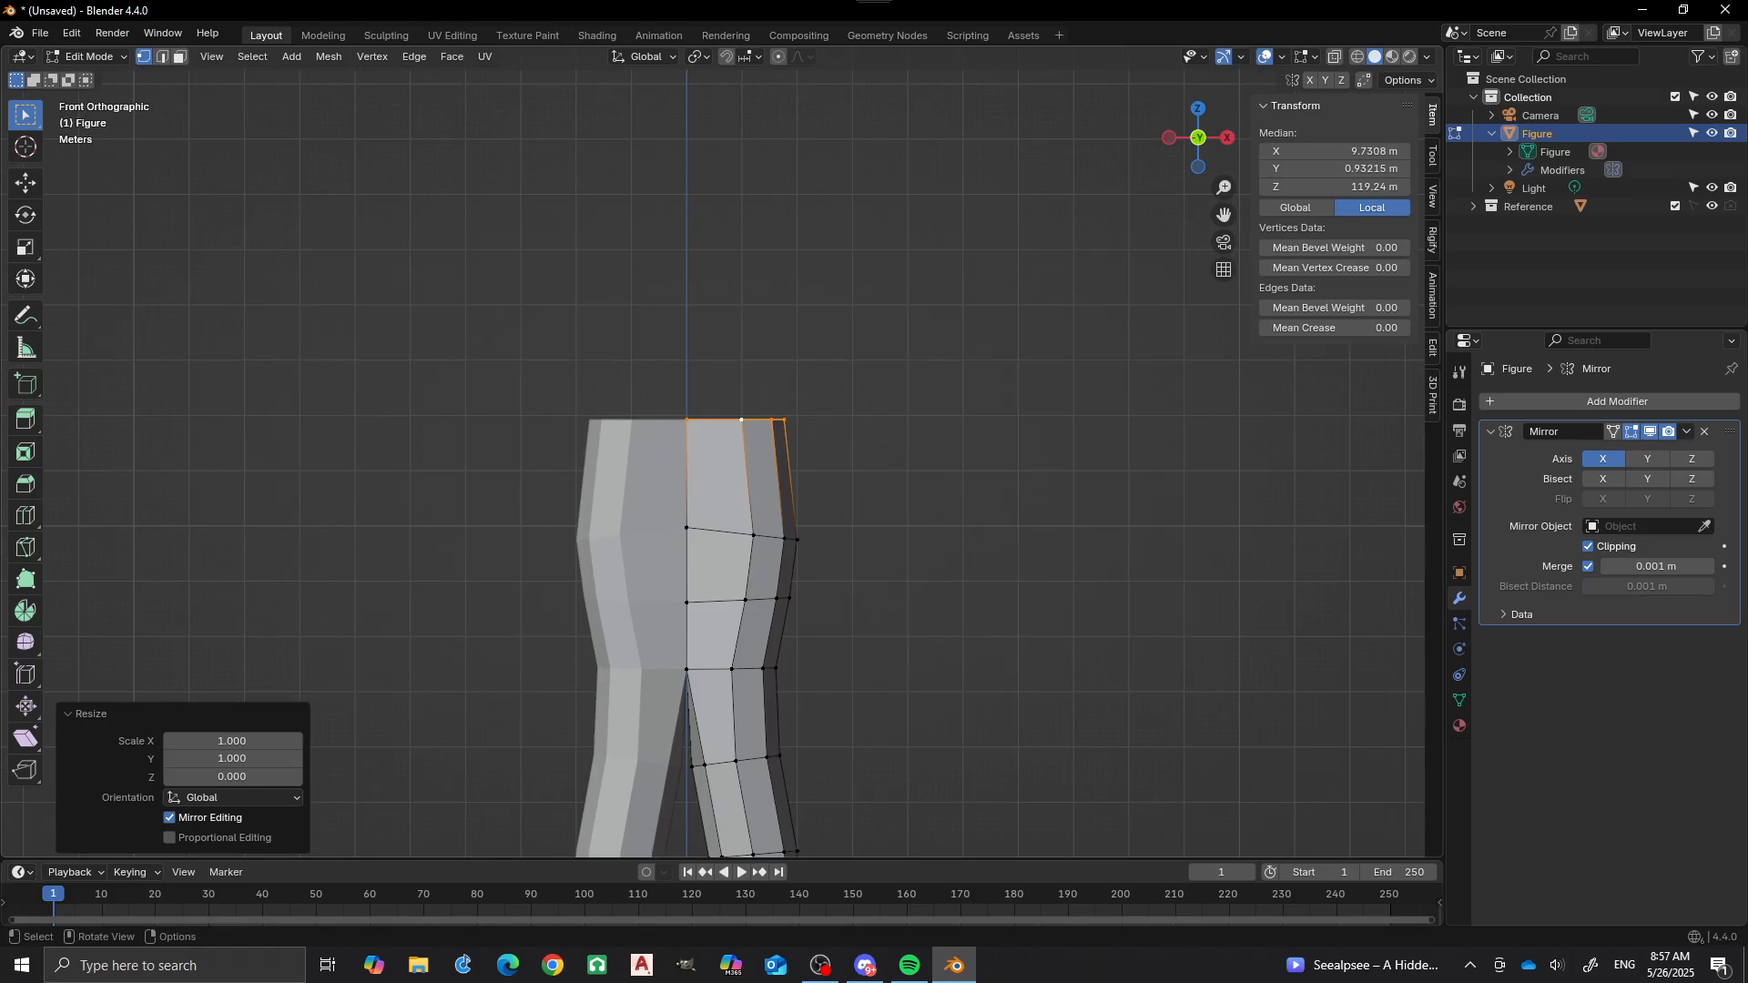
{"action": "middle_click_drag", "start_coordinate": [579, 483], "coordinate": [586, 577], "text": "shift"}
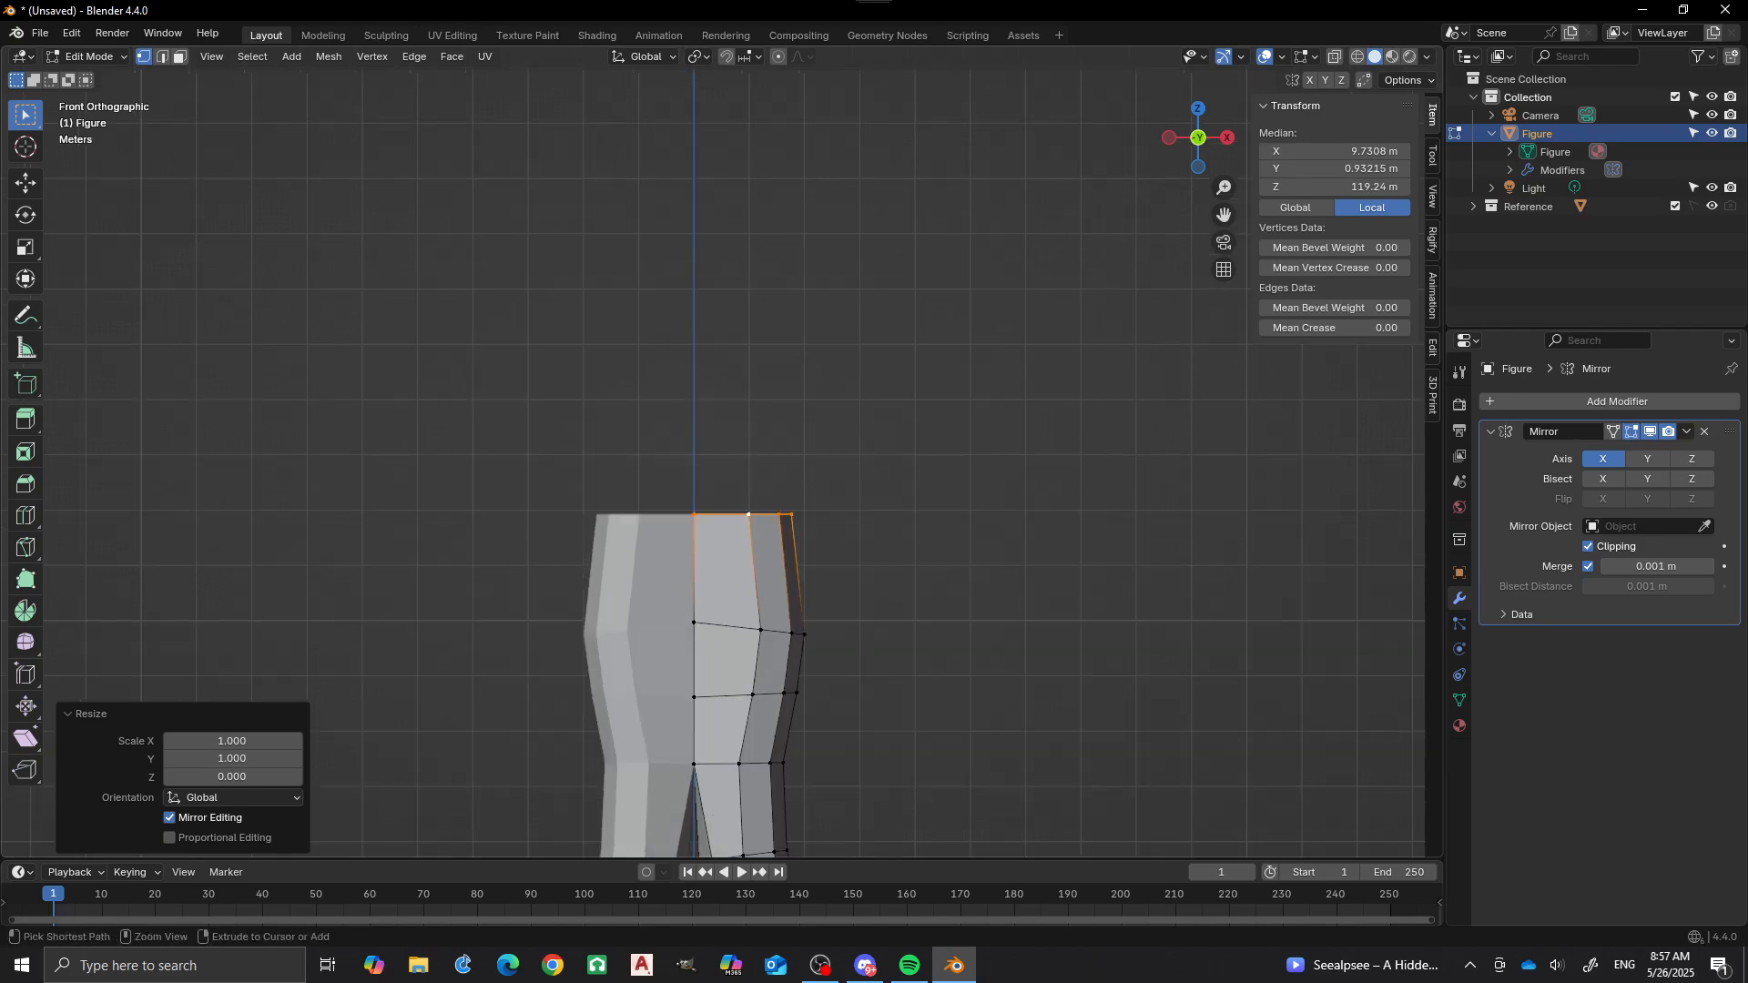
{"action": "right_click", "coordinate": [732, 390], "text": "ctrl"}
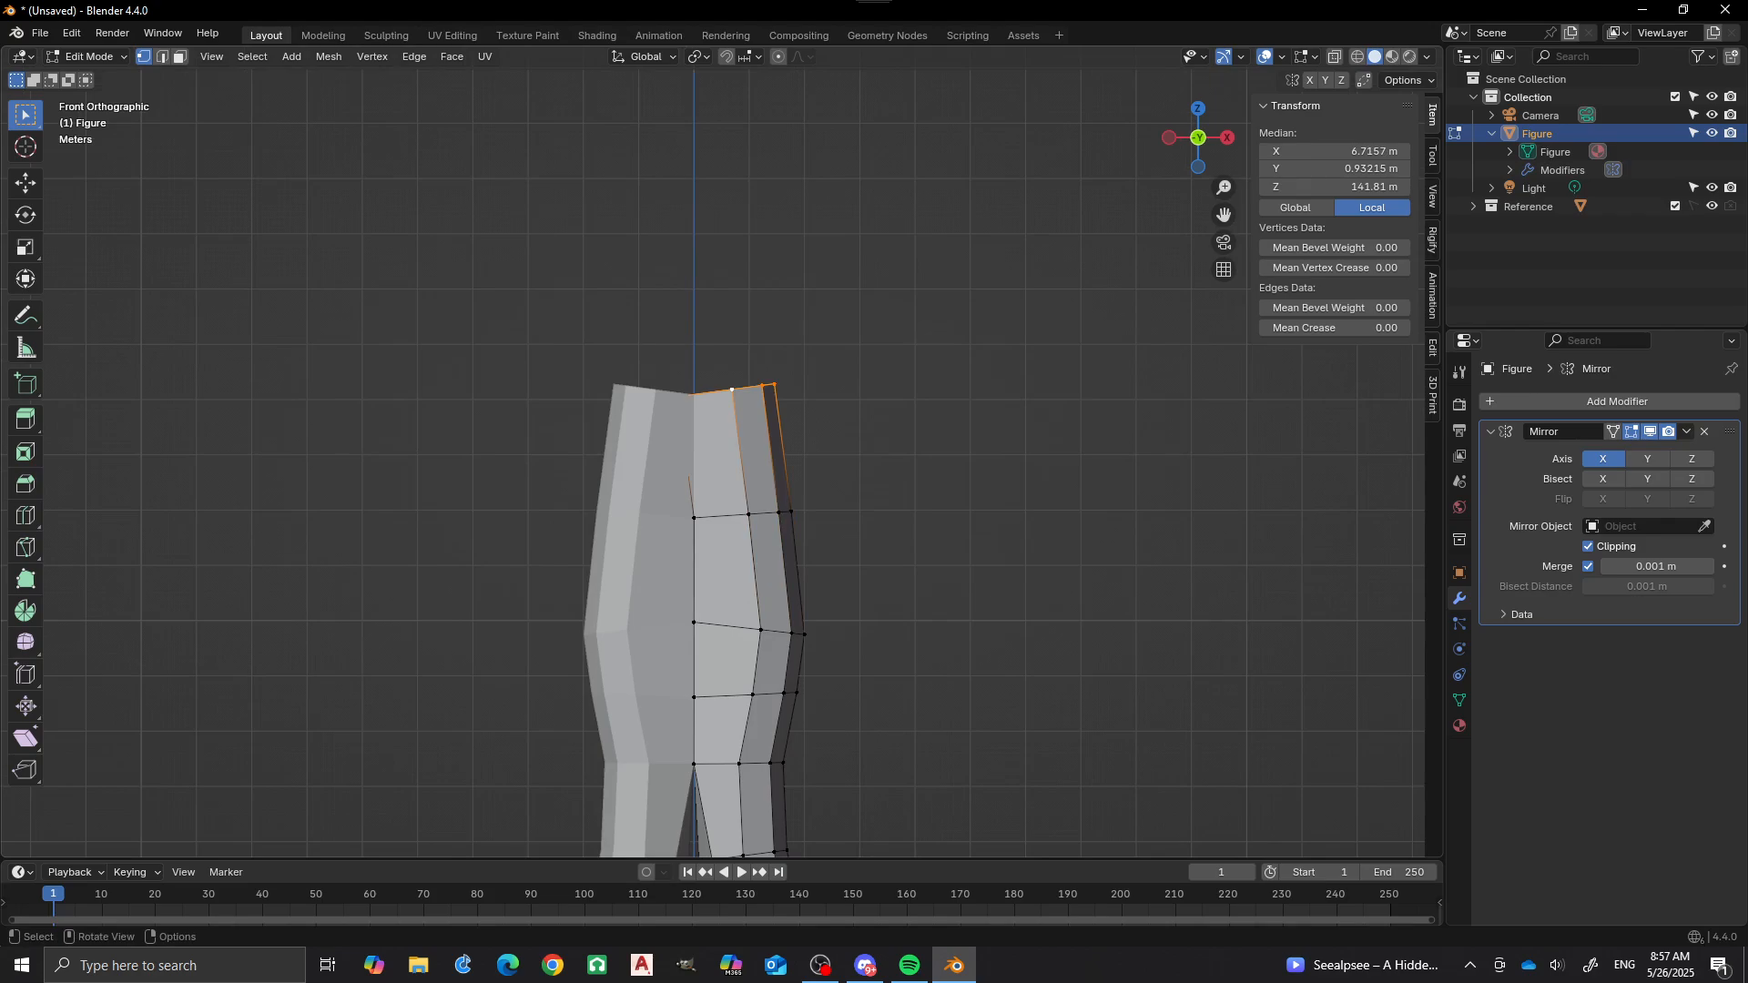
{"action": "key", "text": "g"}
{"action": "key", "text": "x"}
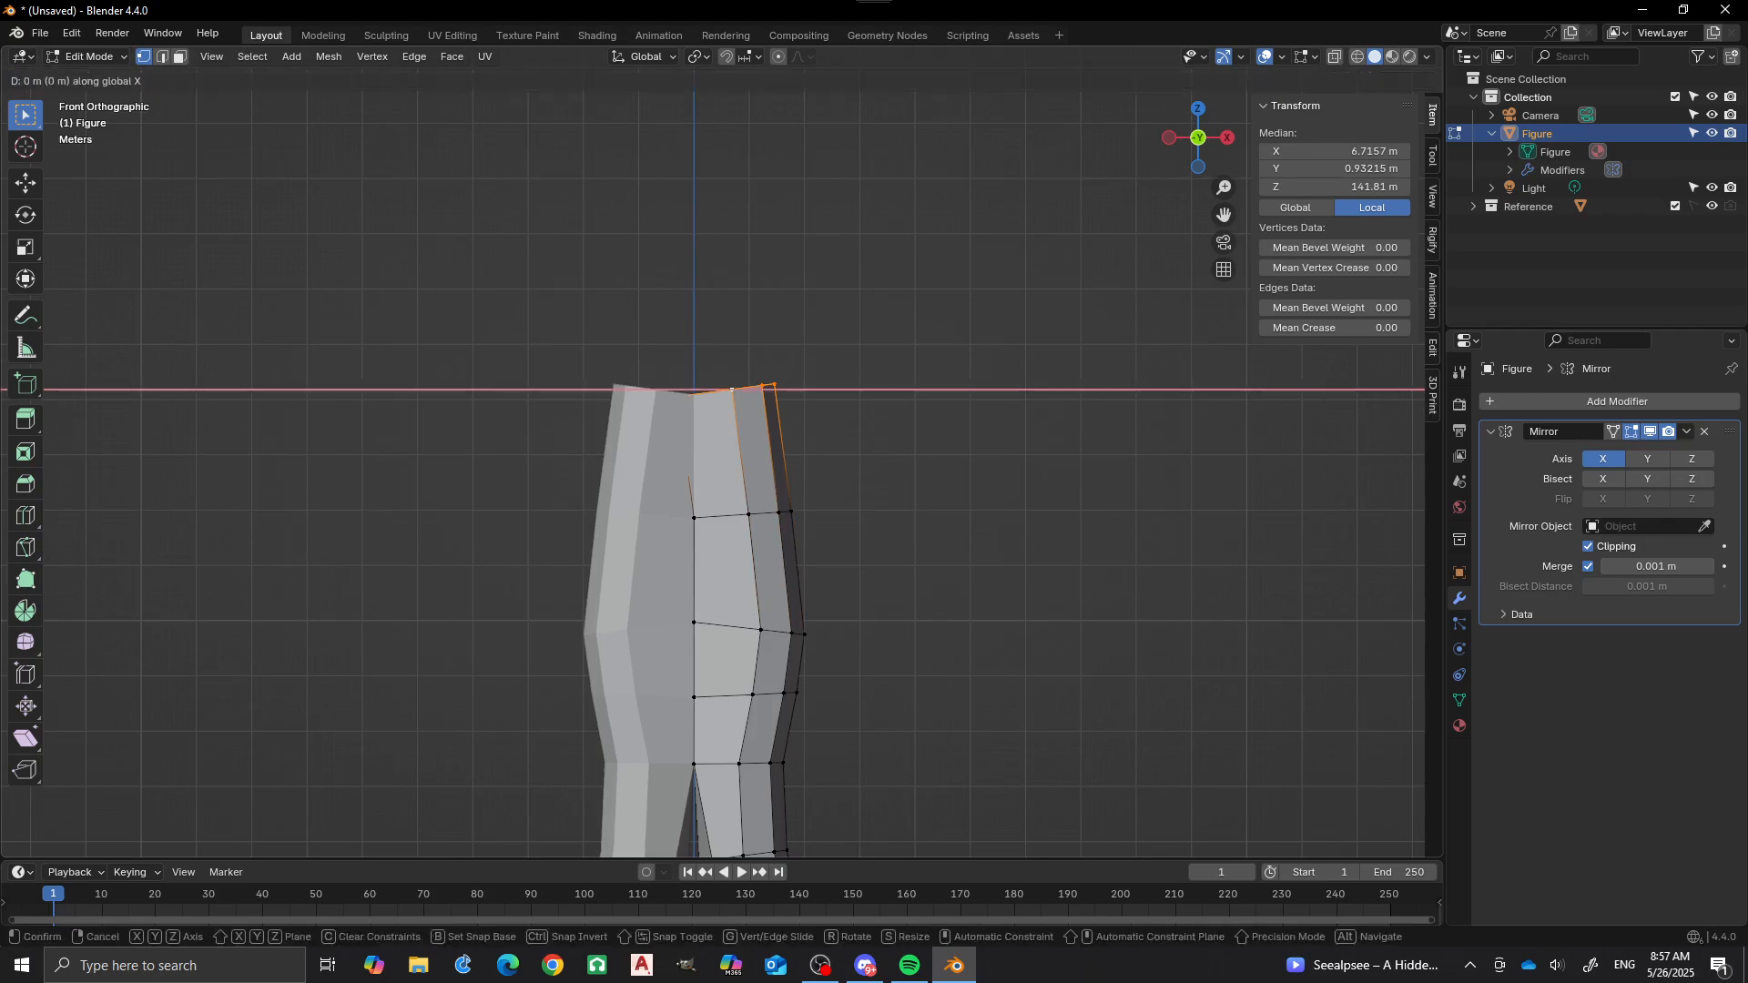
{"action": "left_click", "coordinate": [779, 389]}
{"action": "key", "text": "g"}
{"action": "key", "text": "x"}
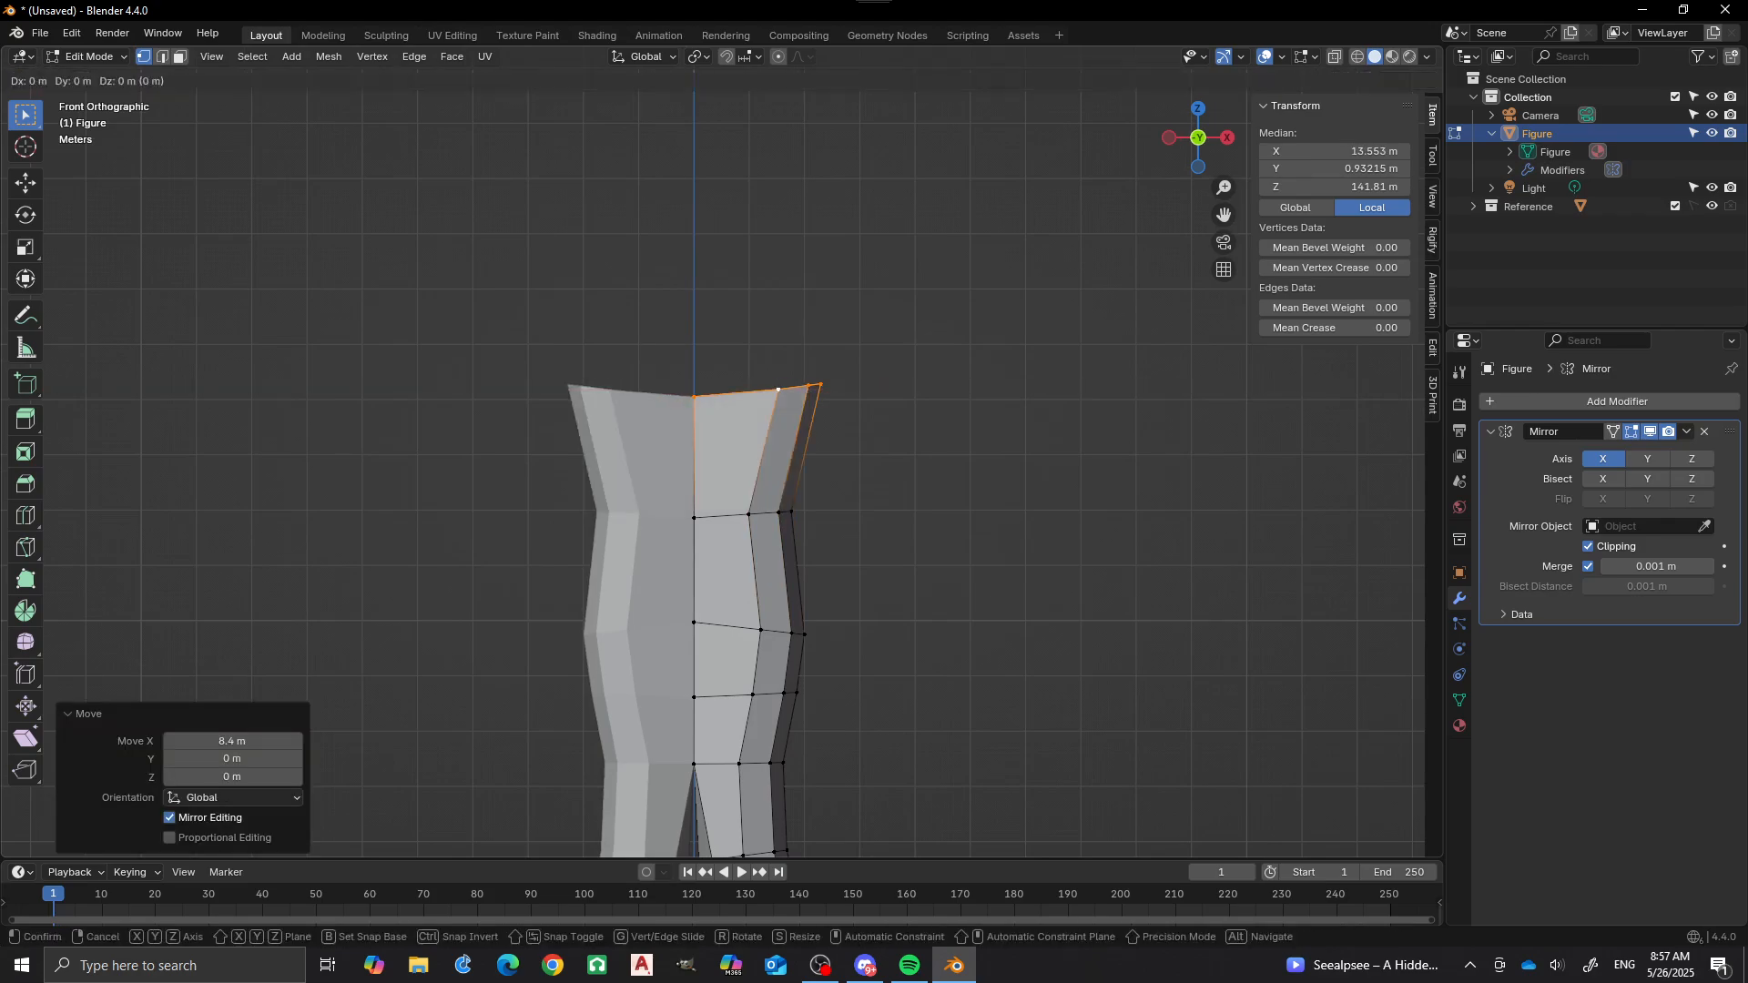
{"action": "left_click", "coordinate": [735, 390]}
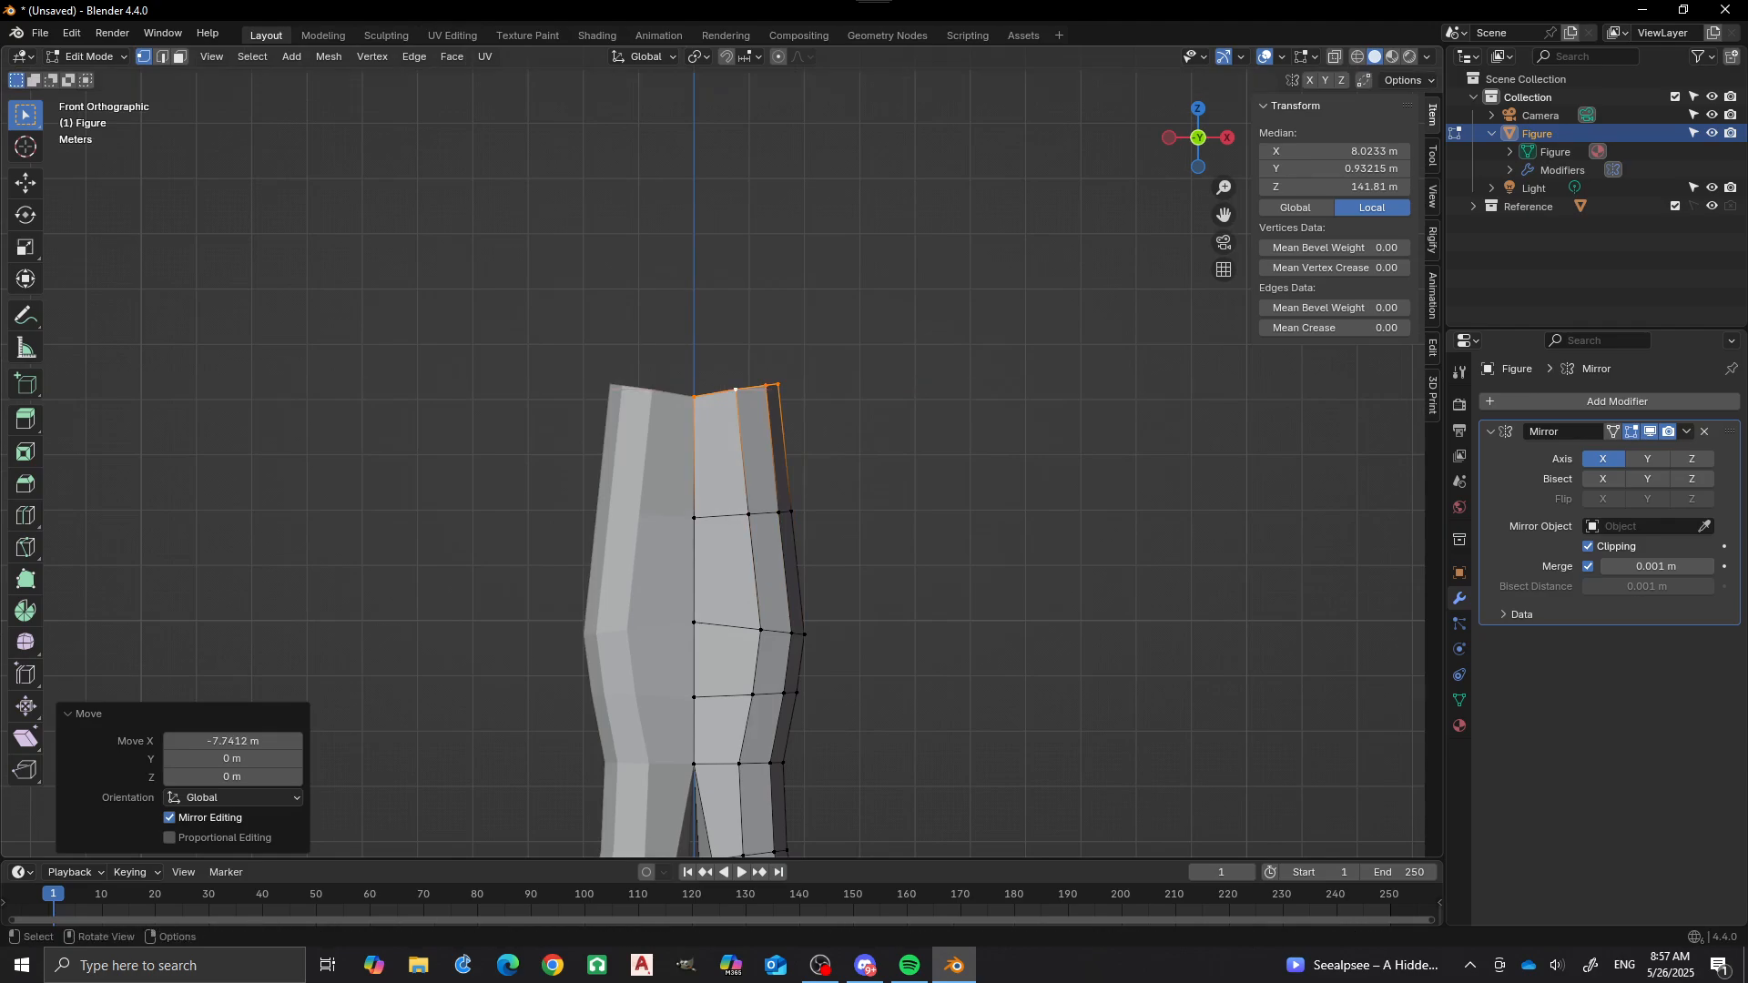
Select the back centre vertex of the top torso loop and move it about 1.3 m backward along Y.
{"action": "middle_click_drag", "start_coordinate": [736, 390], "coordinate": [724, 467]}
{"action": "left_click", "coordinate": [696, 394]}
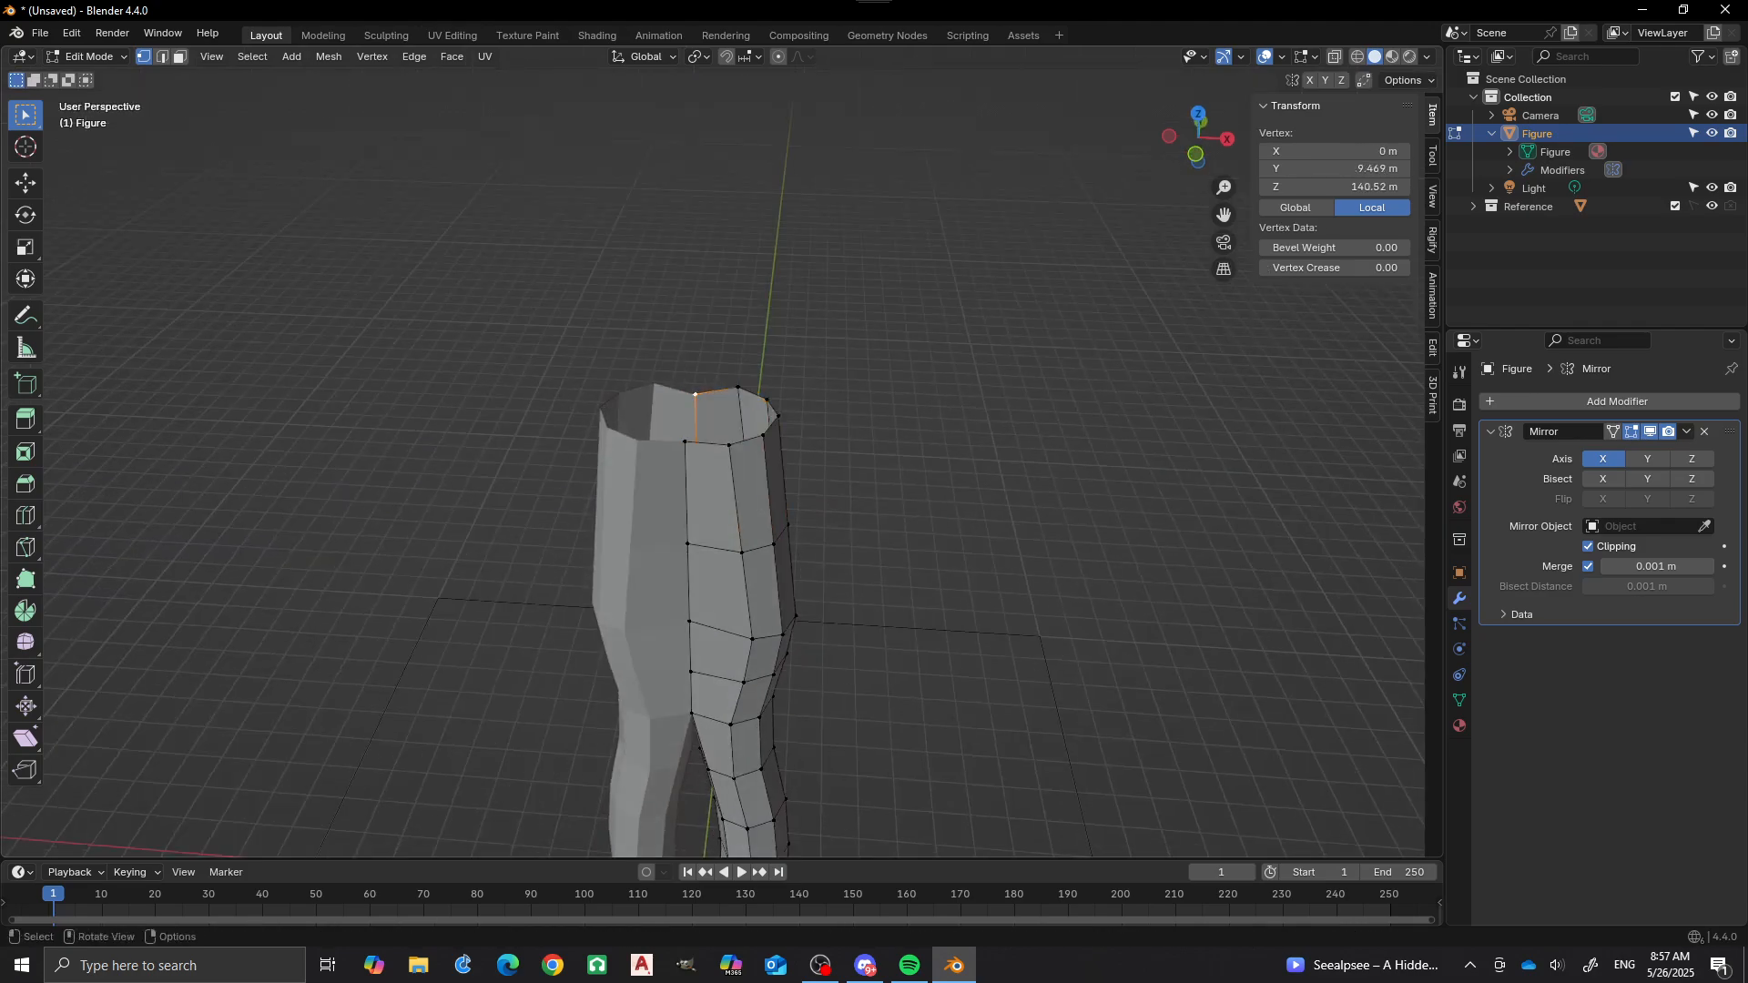
{"action": "middle_click_drag", "start_coordinate": [695, 395], "coordinate": [497, 324]}
{"action": "key", "text": "g"}
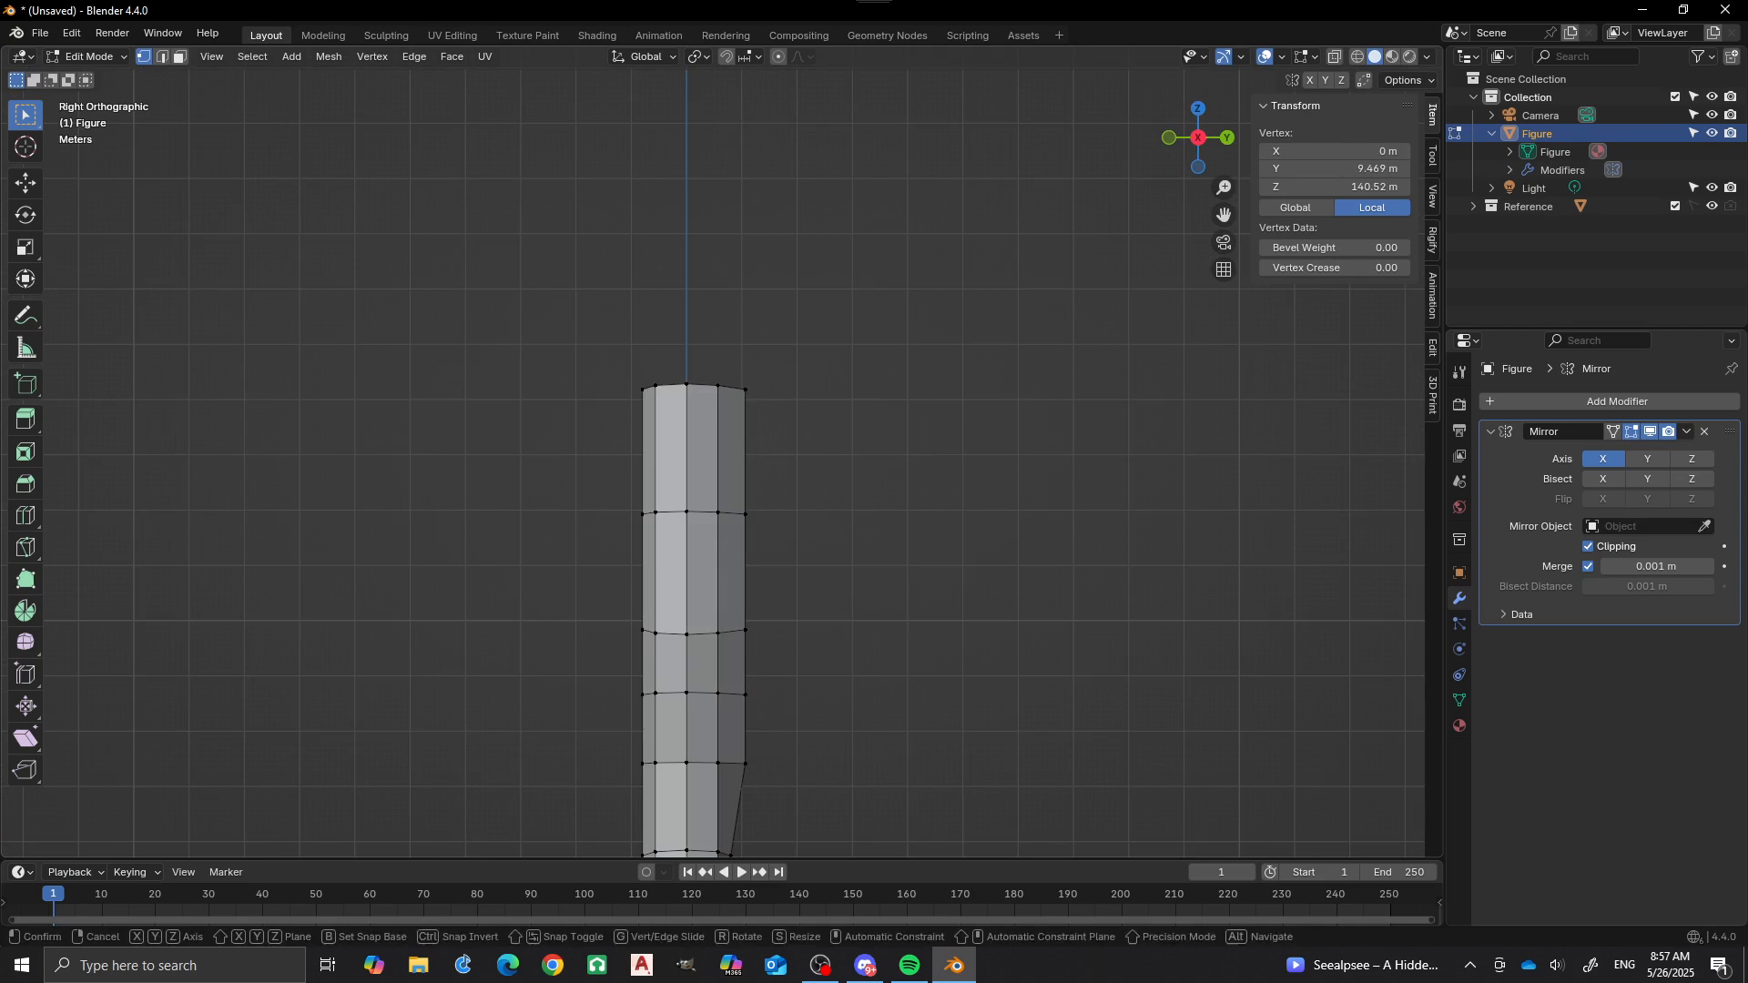
{"action": "key", "text": "y"}
{"action": "left_click", "coordinate": [745, 397]}
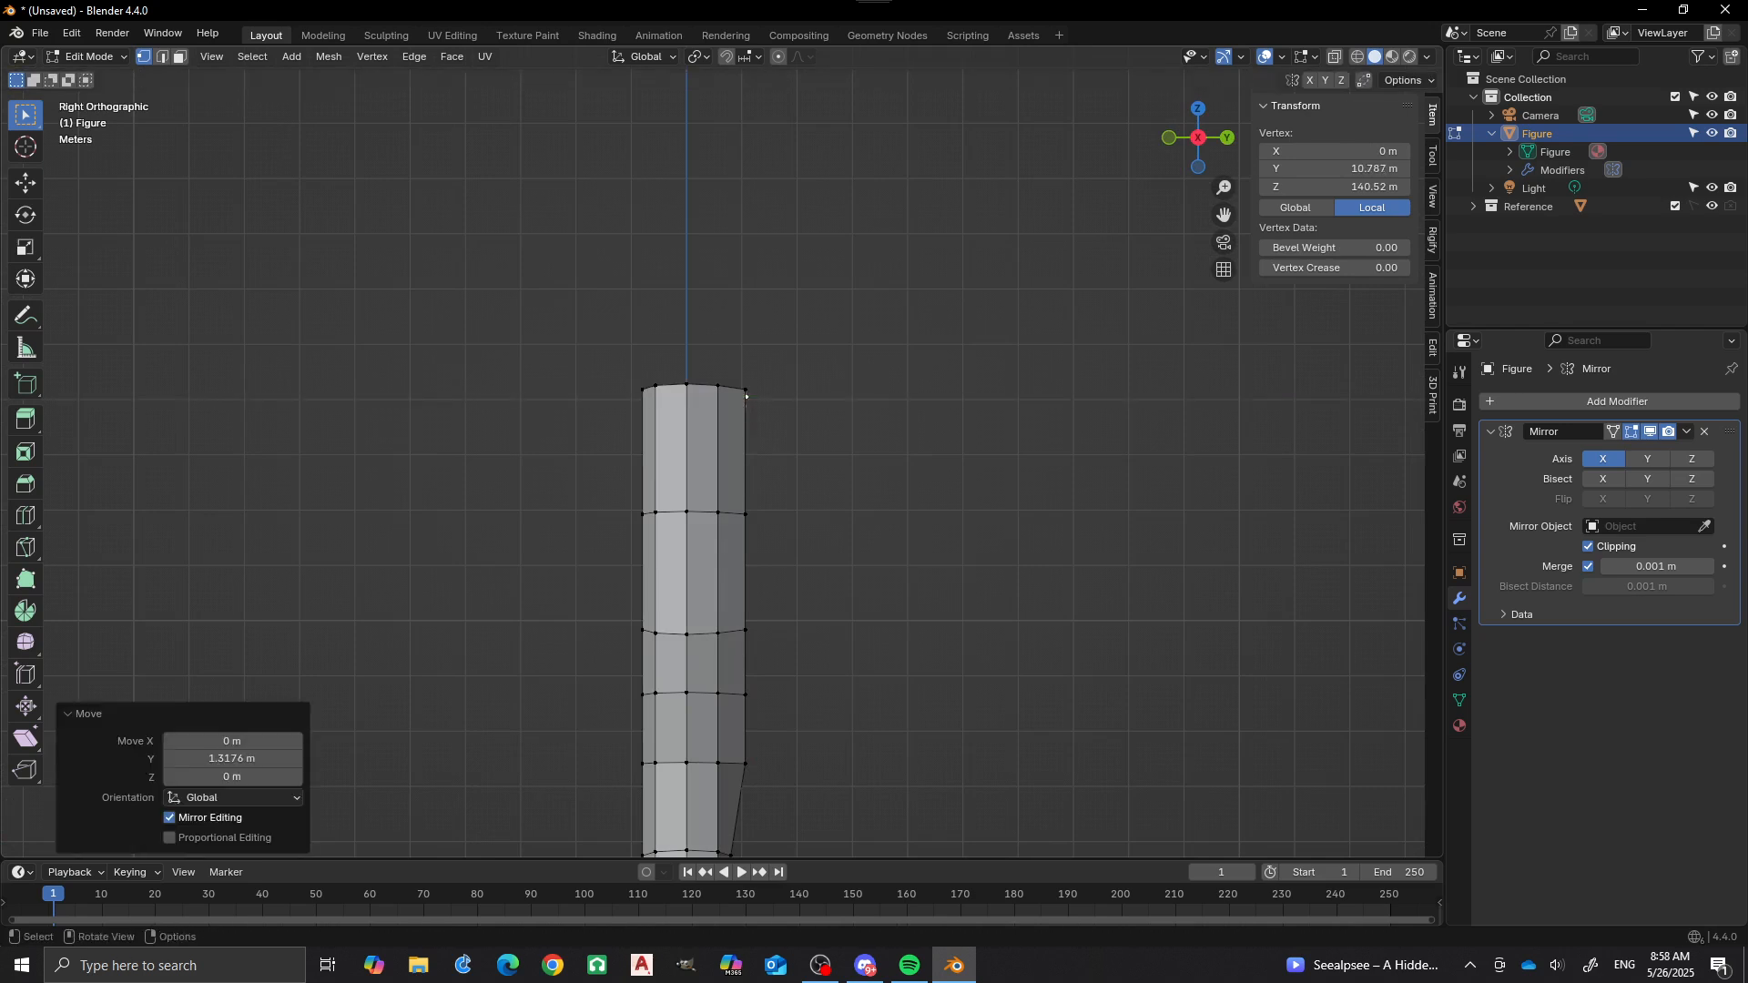
Select the front centre vertex of the top torso loop and move it slightly forward along Y.
{"action": "scroll", "coordinate": [745, 397], "scroll_direction": "down", "scroll_amount": 5}
{"action": "middle_click_drag", "start_coordinate": [746, 397], "coordinate": [947, 400]}
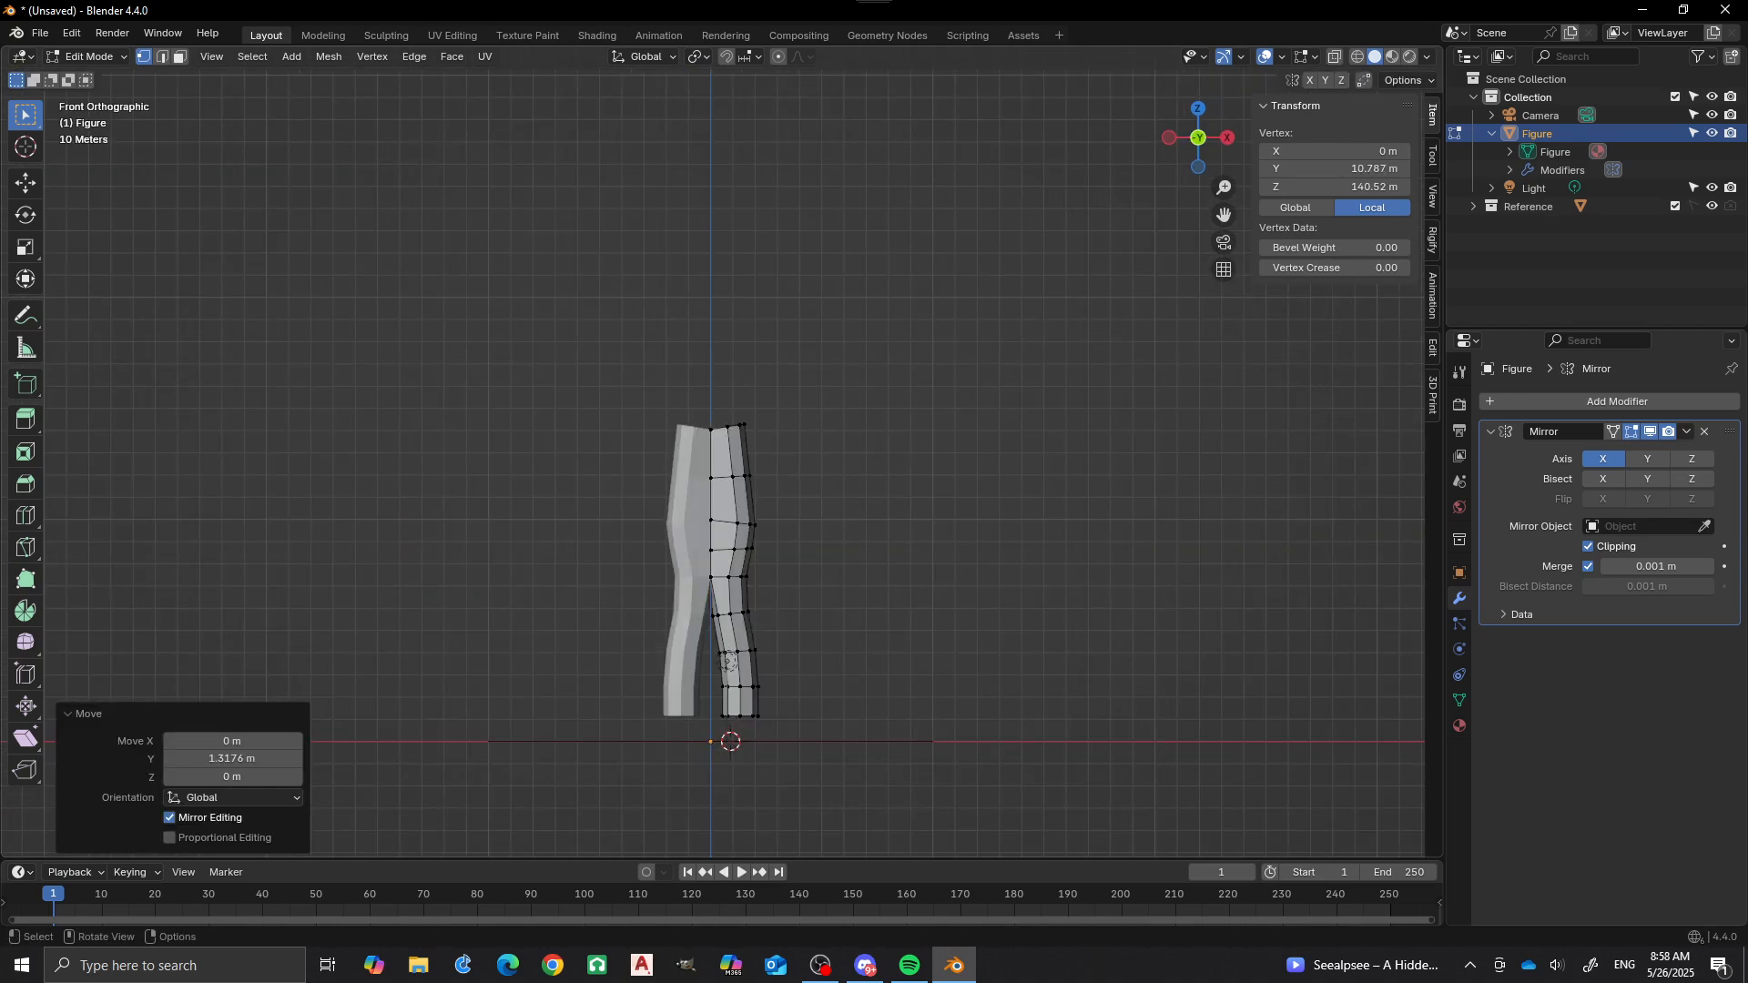
{"action": "left_click", "coordinate": [710, 429]}
{"action": "middle_click_drag", "start_coordinate": [710, 429], "coordinate": [610, 464]}
{"action": "key", "text": "g"}
{"action": "key", "text": "y"}
{"action": "key", "text": "Return"}
Move the front centre vertex of the second torso loop from the top about 2.5 m forward along Y.
{"action": "key", "text": "ctrl+z"}
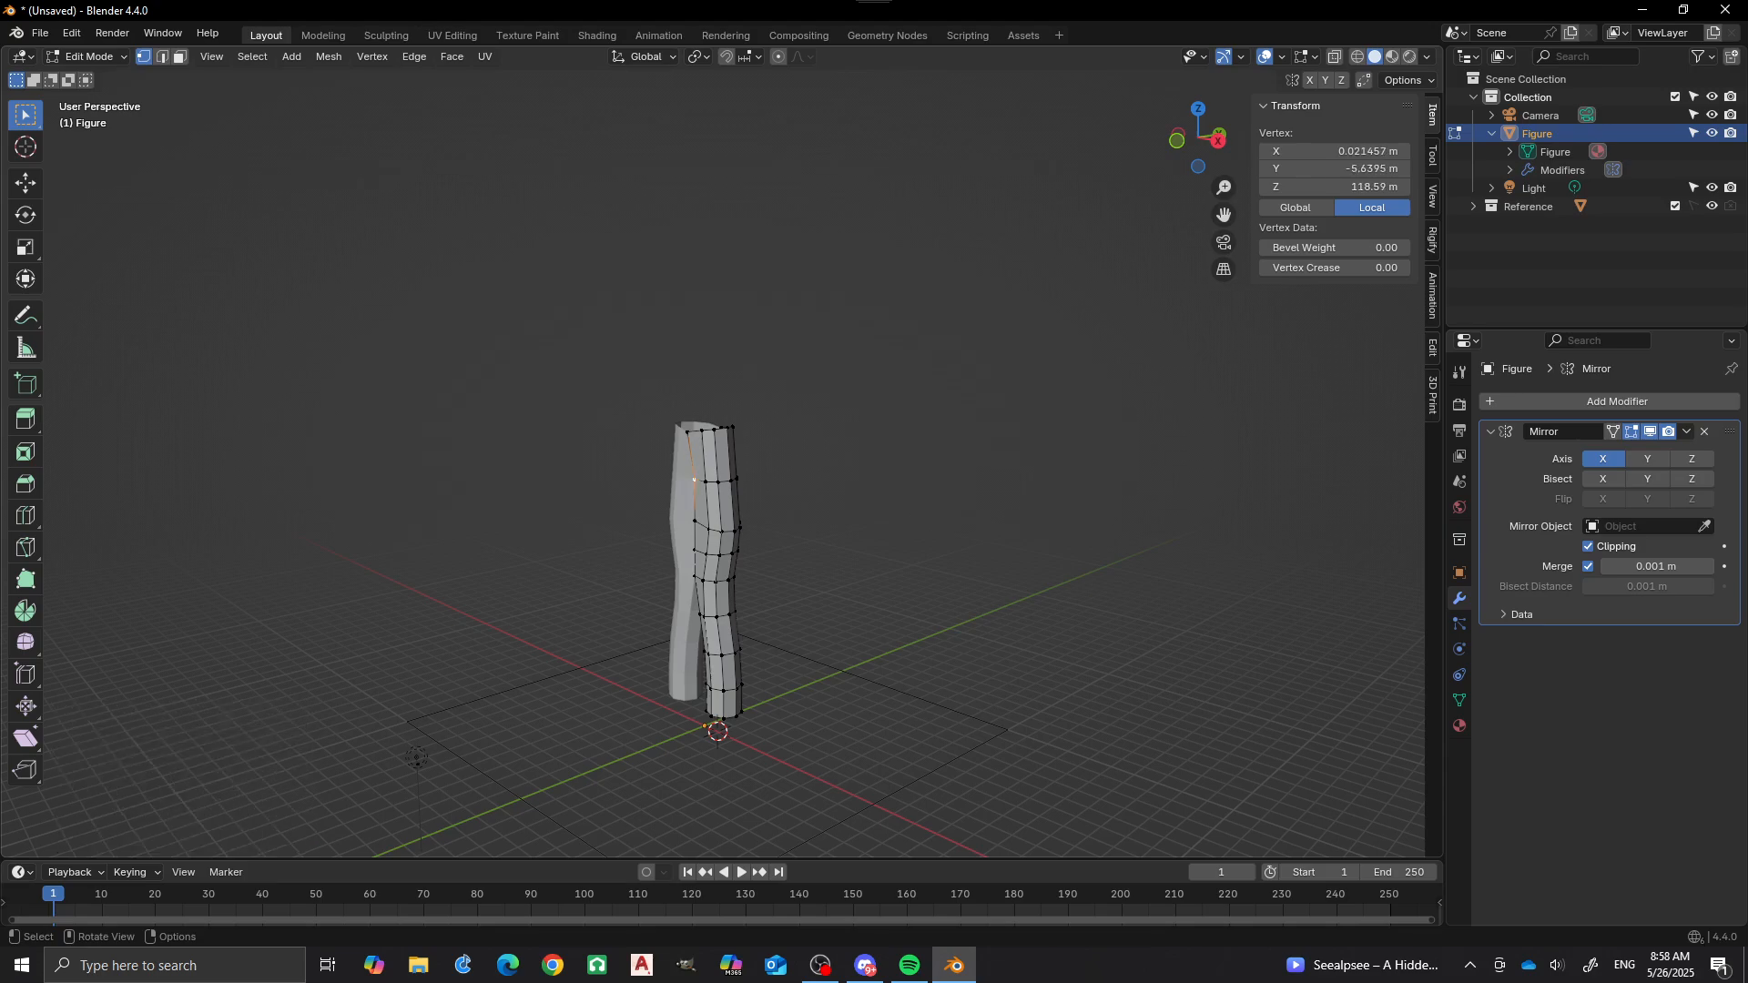
{"action": "key", "text": "KP_3"}
{"action": "key", "text": "g"}
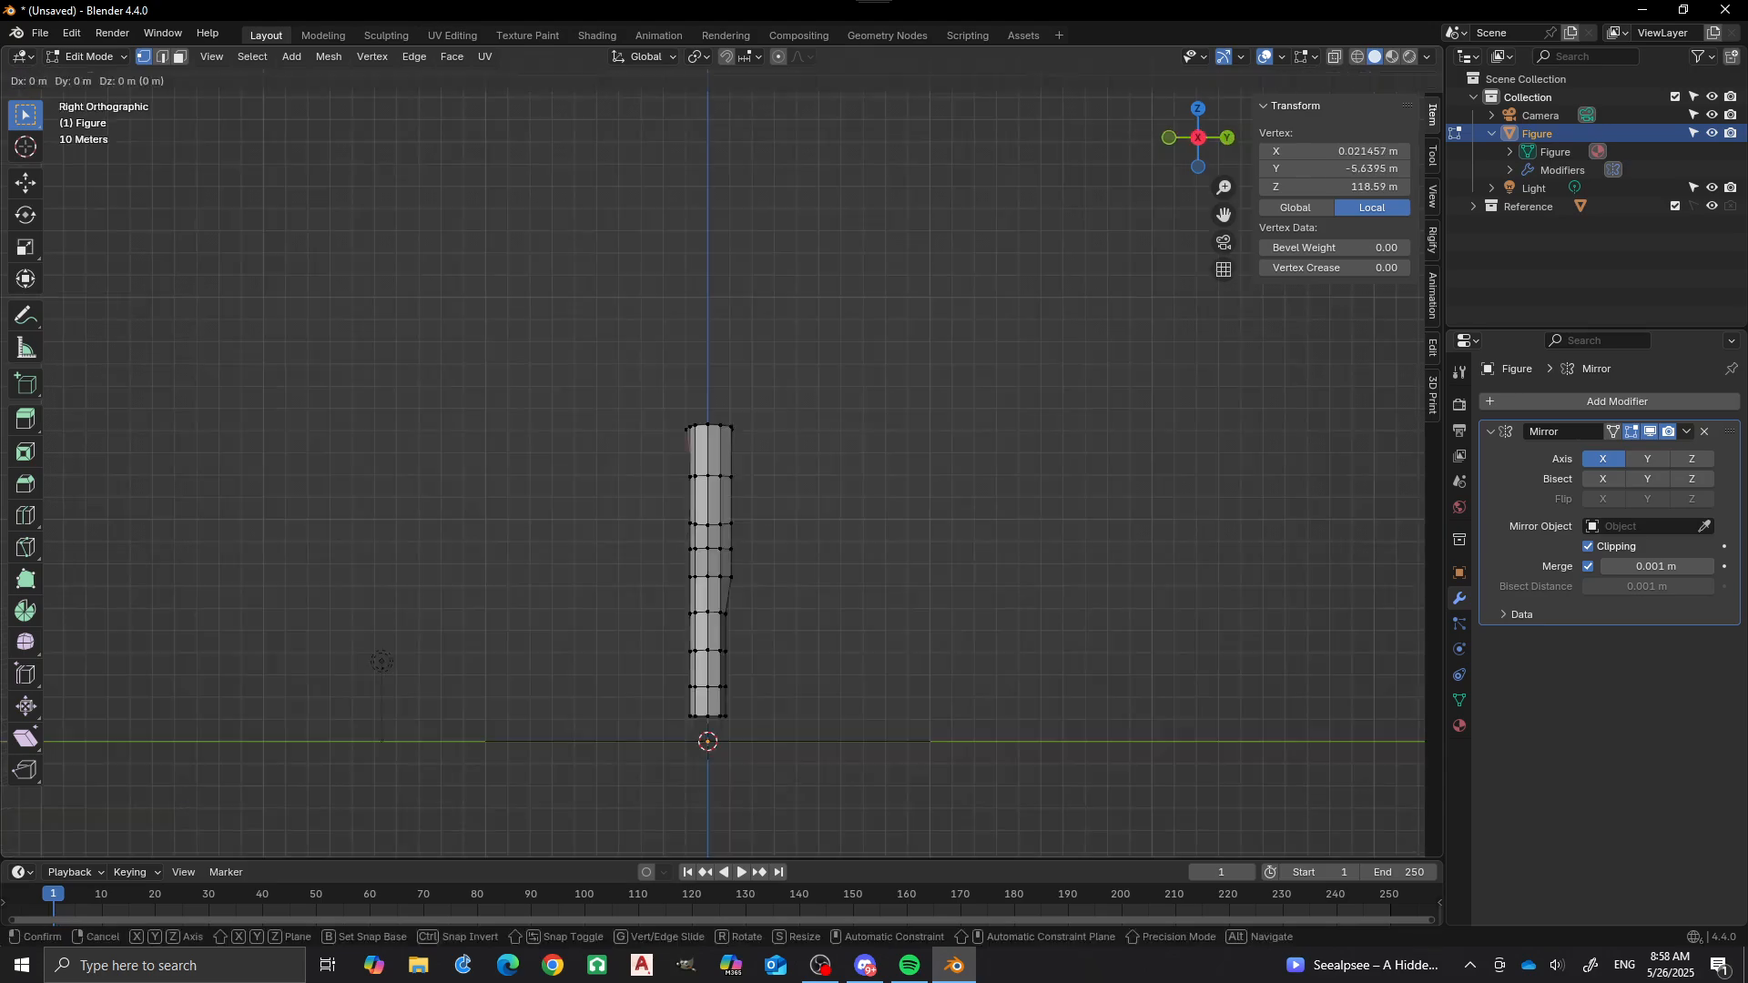
{"action": "key", "text": "y"}
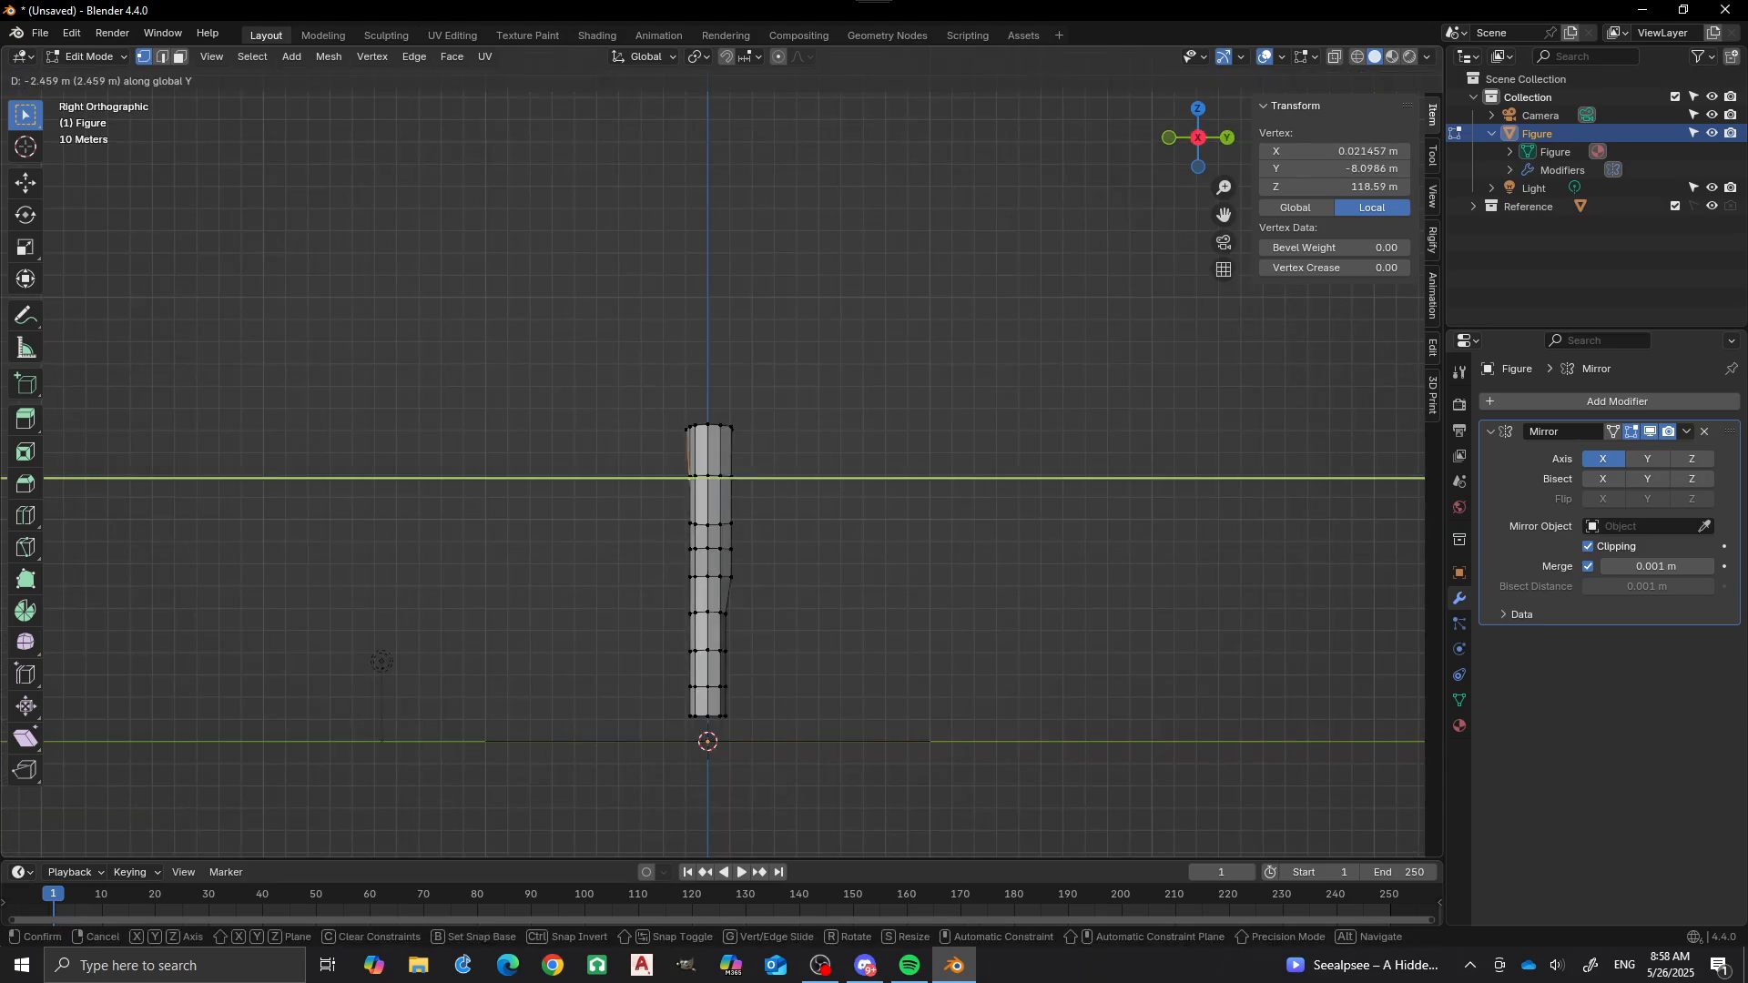
{"action": "key", "text": "Return"}
{"action": "middle_click_drag", "start_coordinate": [638, 546], "coordinate": [692, 555]}
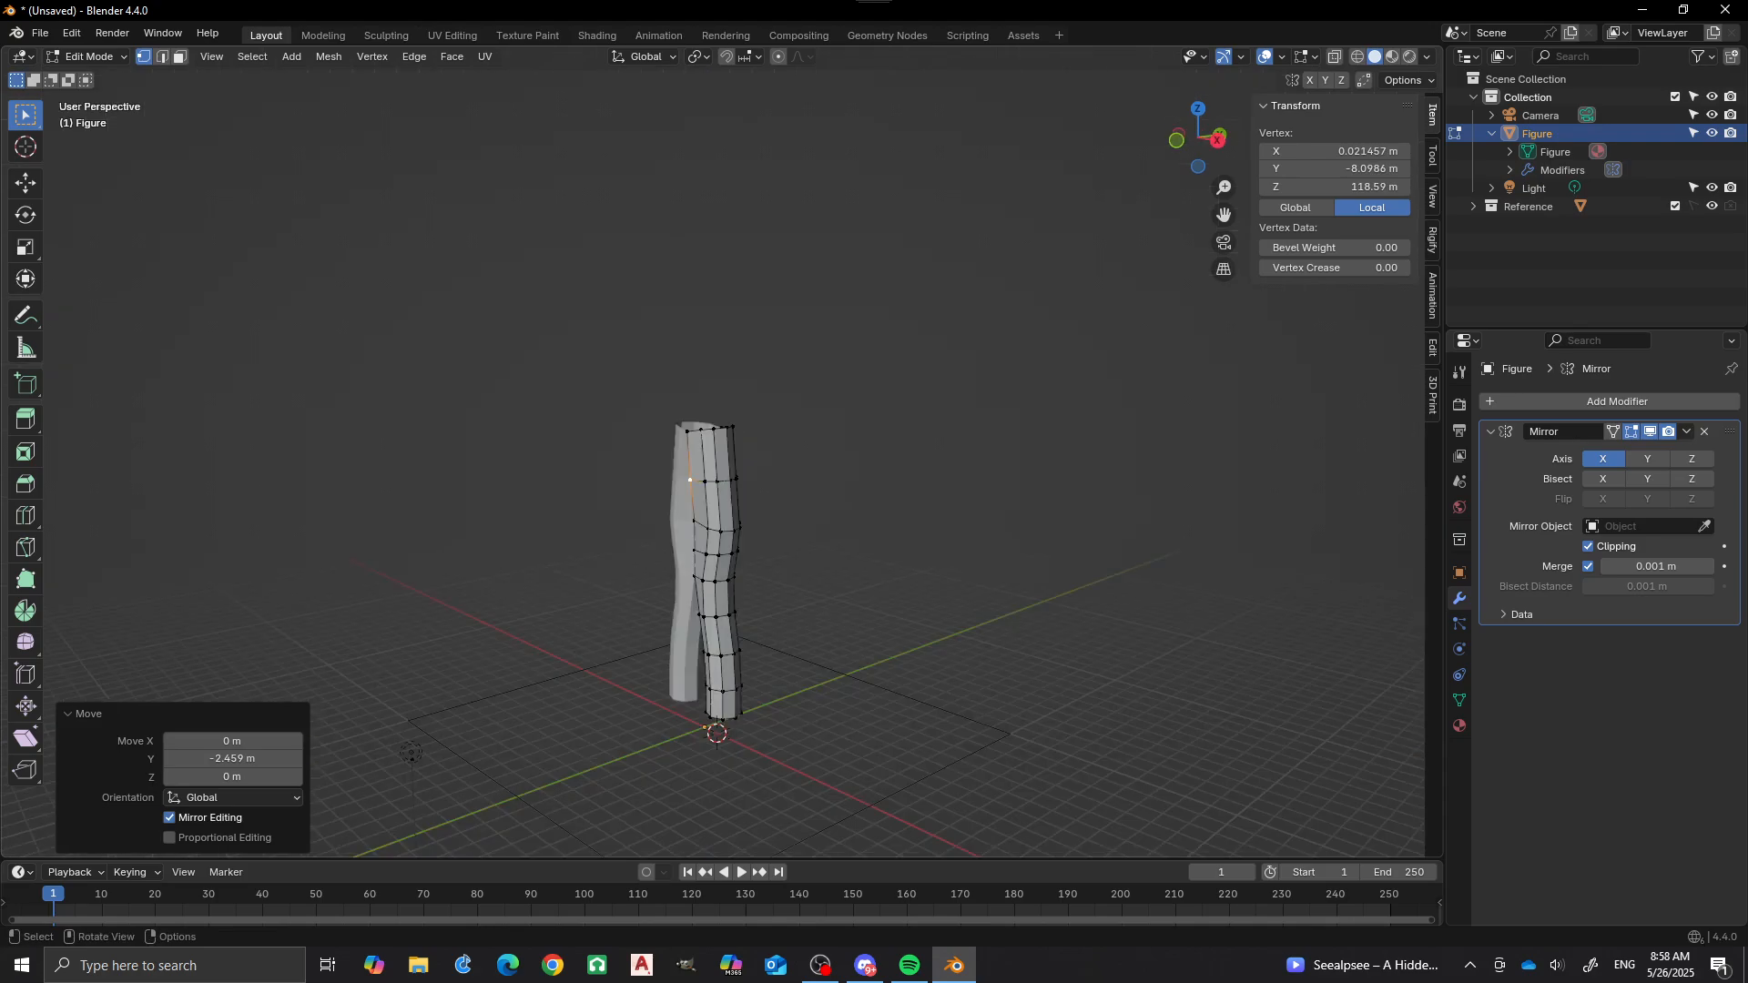
Move the front centre vertex of the third torso loop from the top about 4.9 m forward along Y.
{"action": "key", "text": "ctrl+z"}
{"action": "key", "text": "KP_3"}
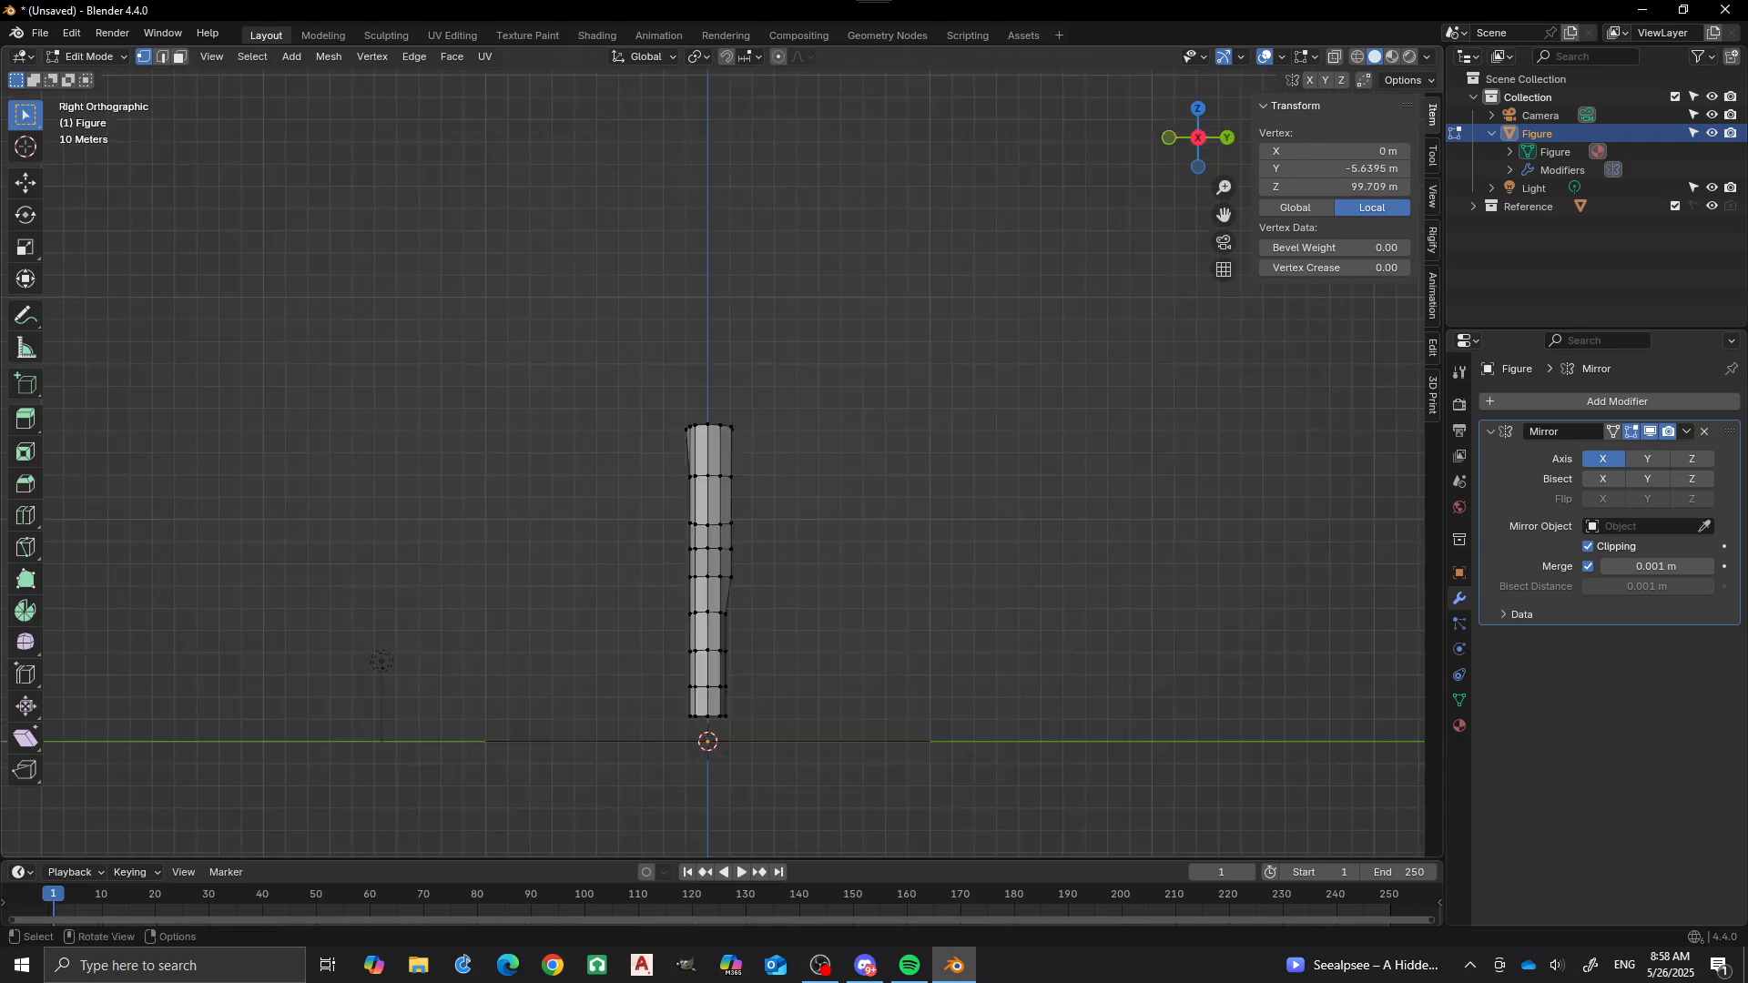
{"action": "key", "text": "g"}
{"action": "key", "text": "y"}
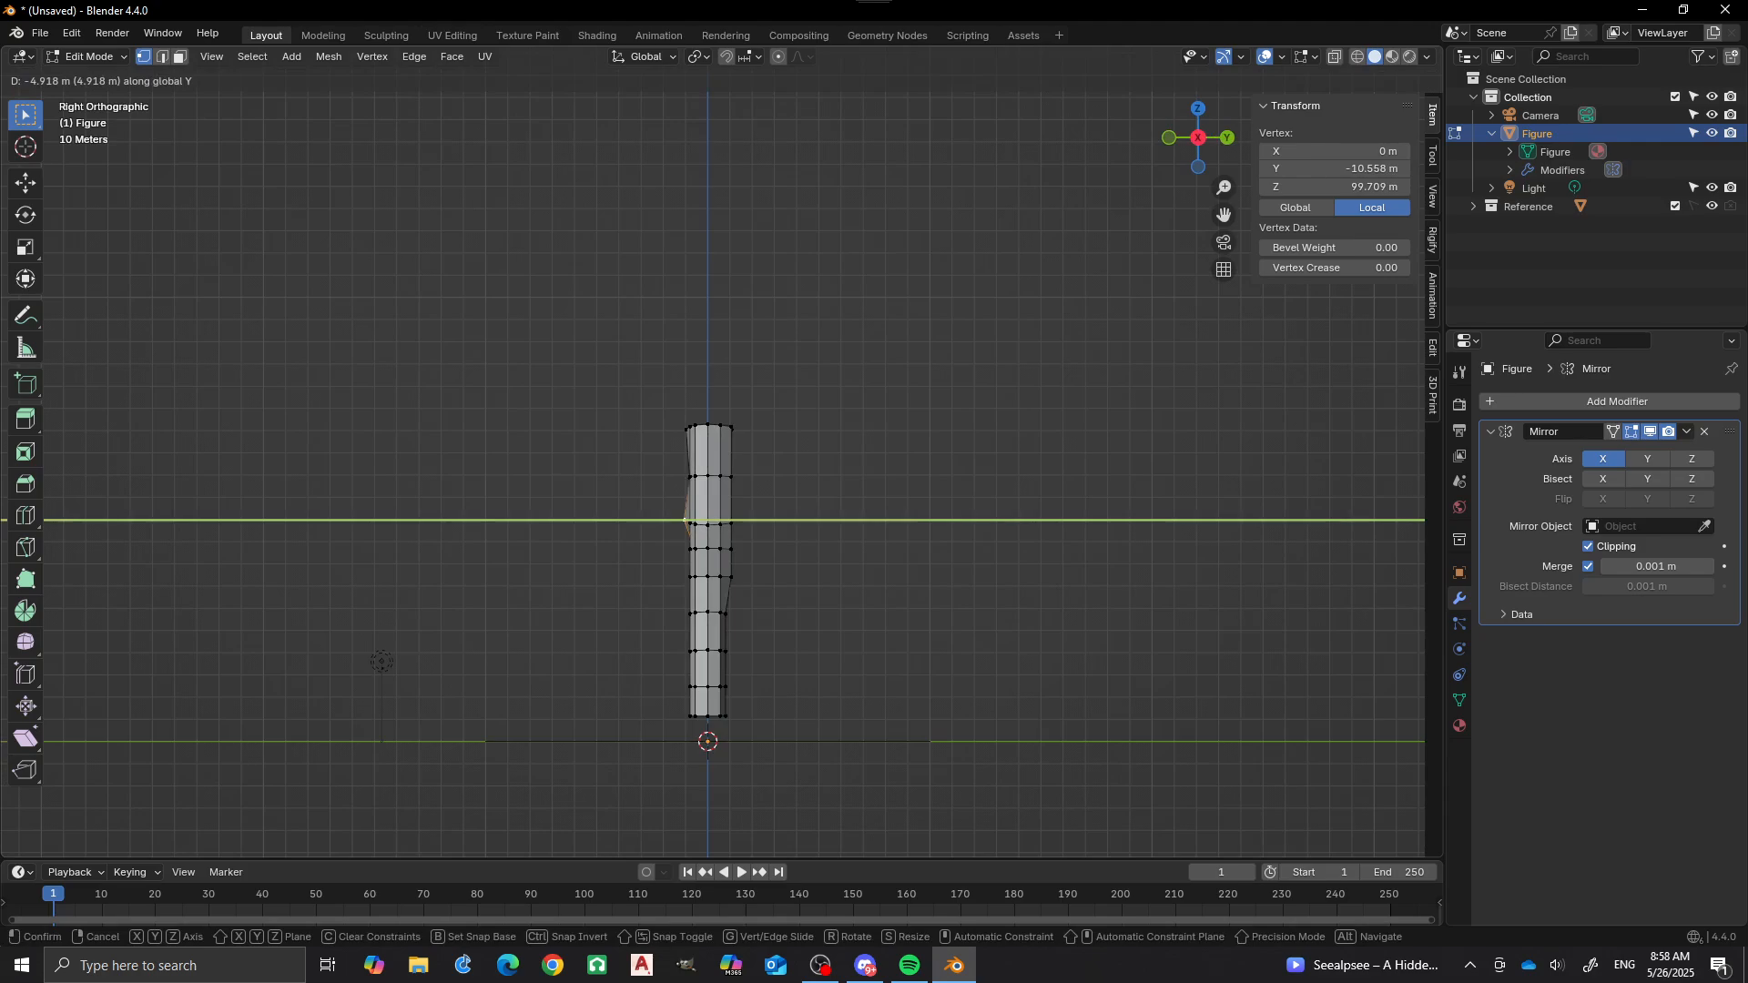
{"action": "key", "text": "Return"}
{"action": "middle_click_drag", "start_coordinate": [710, 546], "coordinate": [728, 551]}
Reselect the second torso loop's front centre vertex and move it about 1.3 m further forward along Y.
{"action": "key", "text": "ctrl+z"}
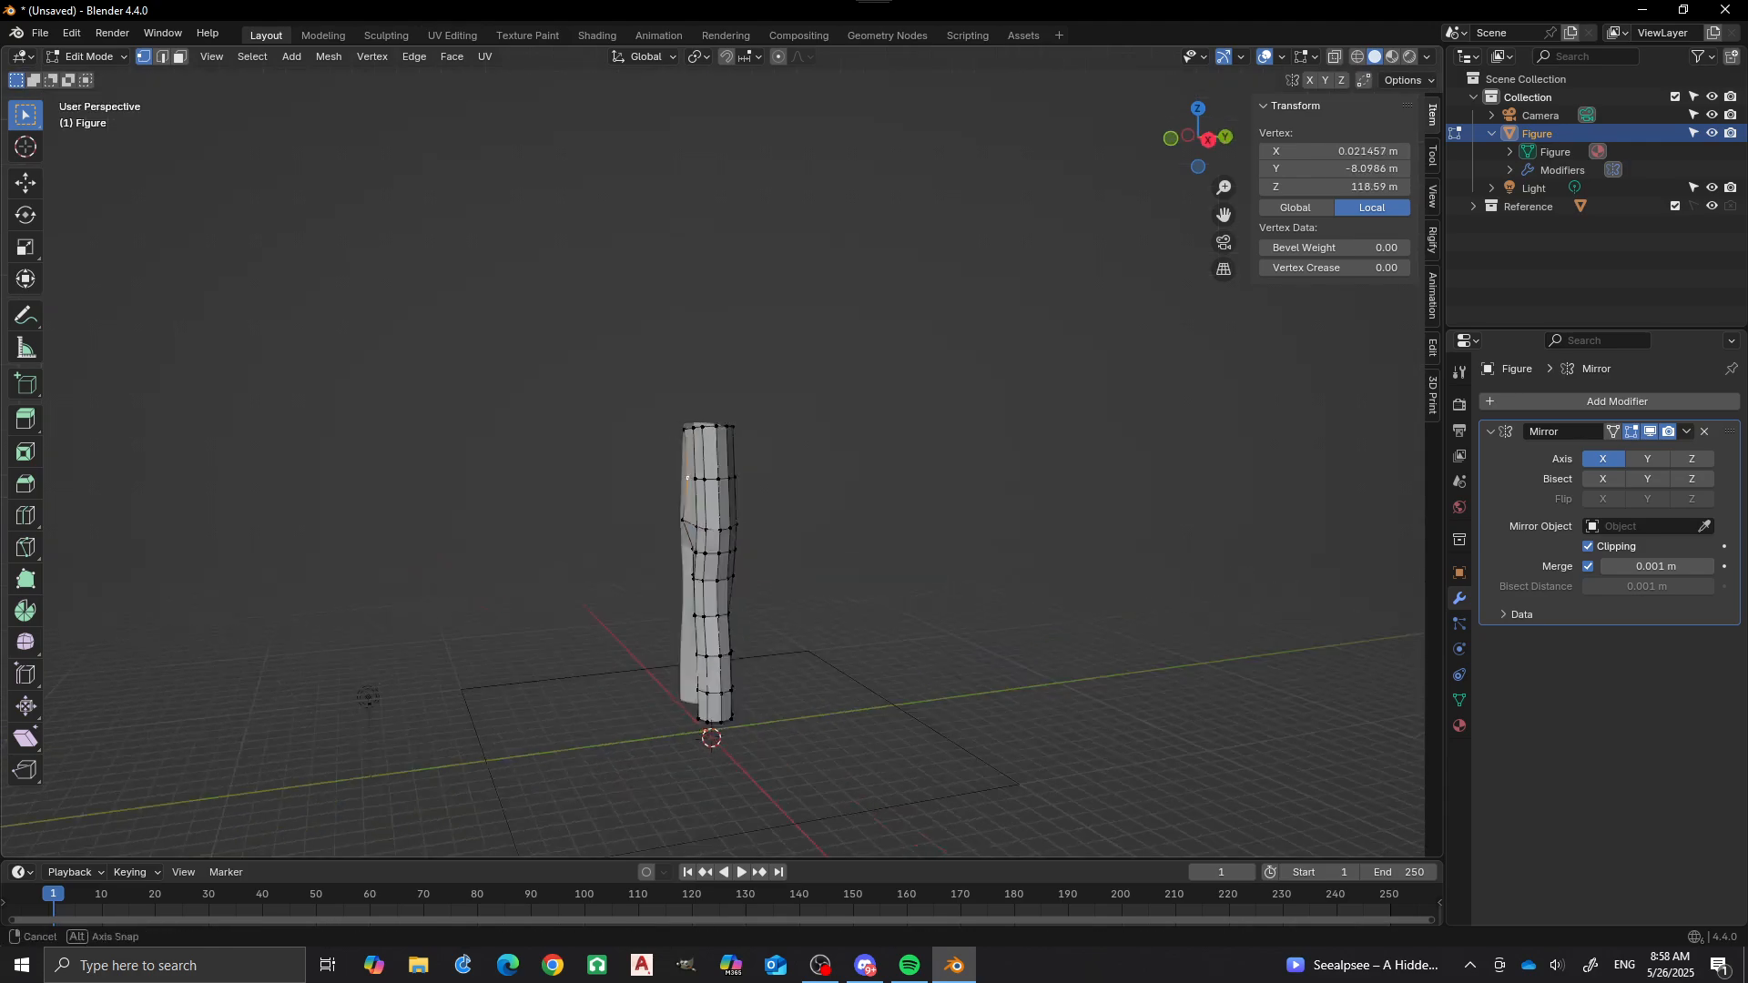
{"action": "key", "text": "KP_3"}
{"action": "key", "text": "g"}
{"action": "key", "text": "y"}
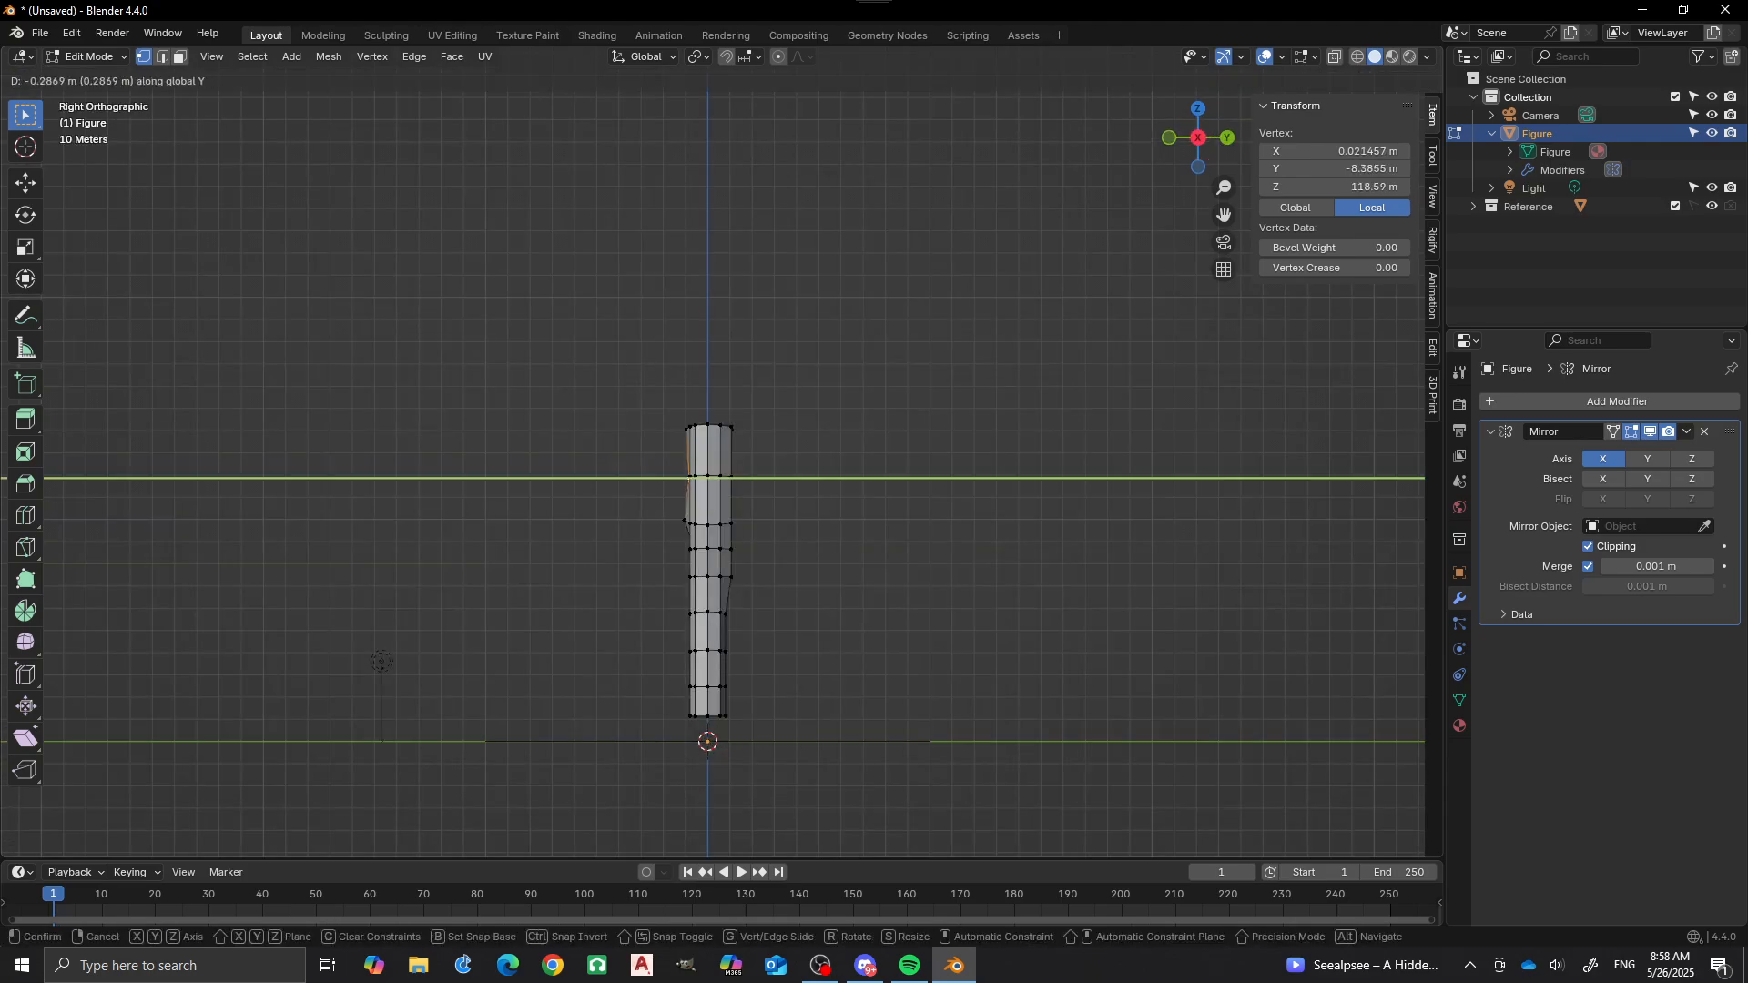
{"action": "key", "text": "Return"}
{"action": "middle_click_drag", "start_coordinate": [710, 546], "coordinate": [728, 551]}
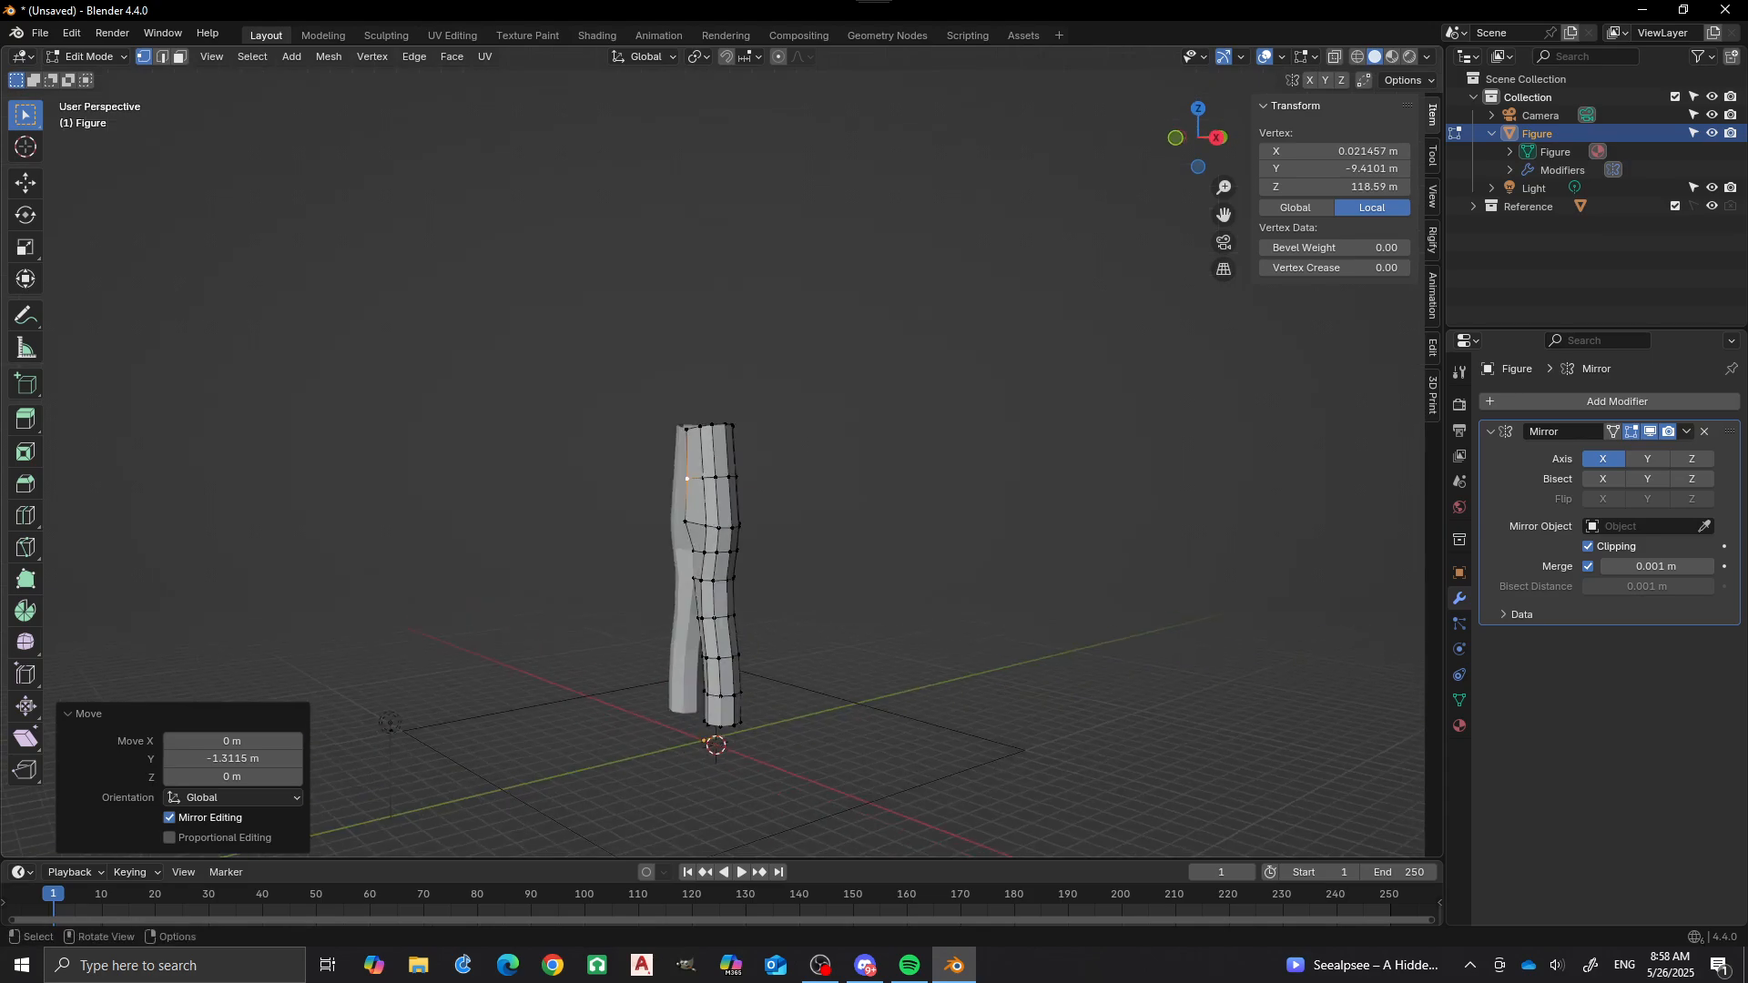
Move the front centre vertex of the fourth torso loop from the top about 2.3 m forward along Y and deselect it.
{"action": "key", "text": "ctrl+z"}
{"action": "key", "text": "KP_3"}
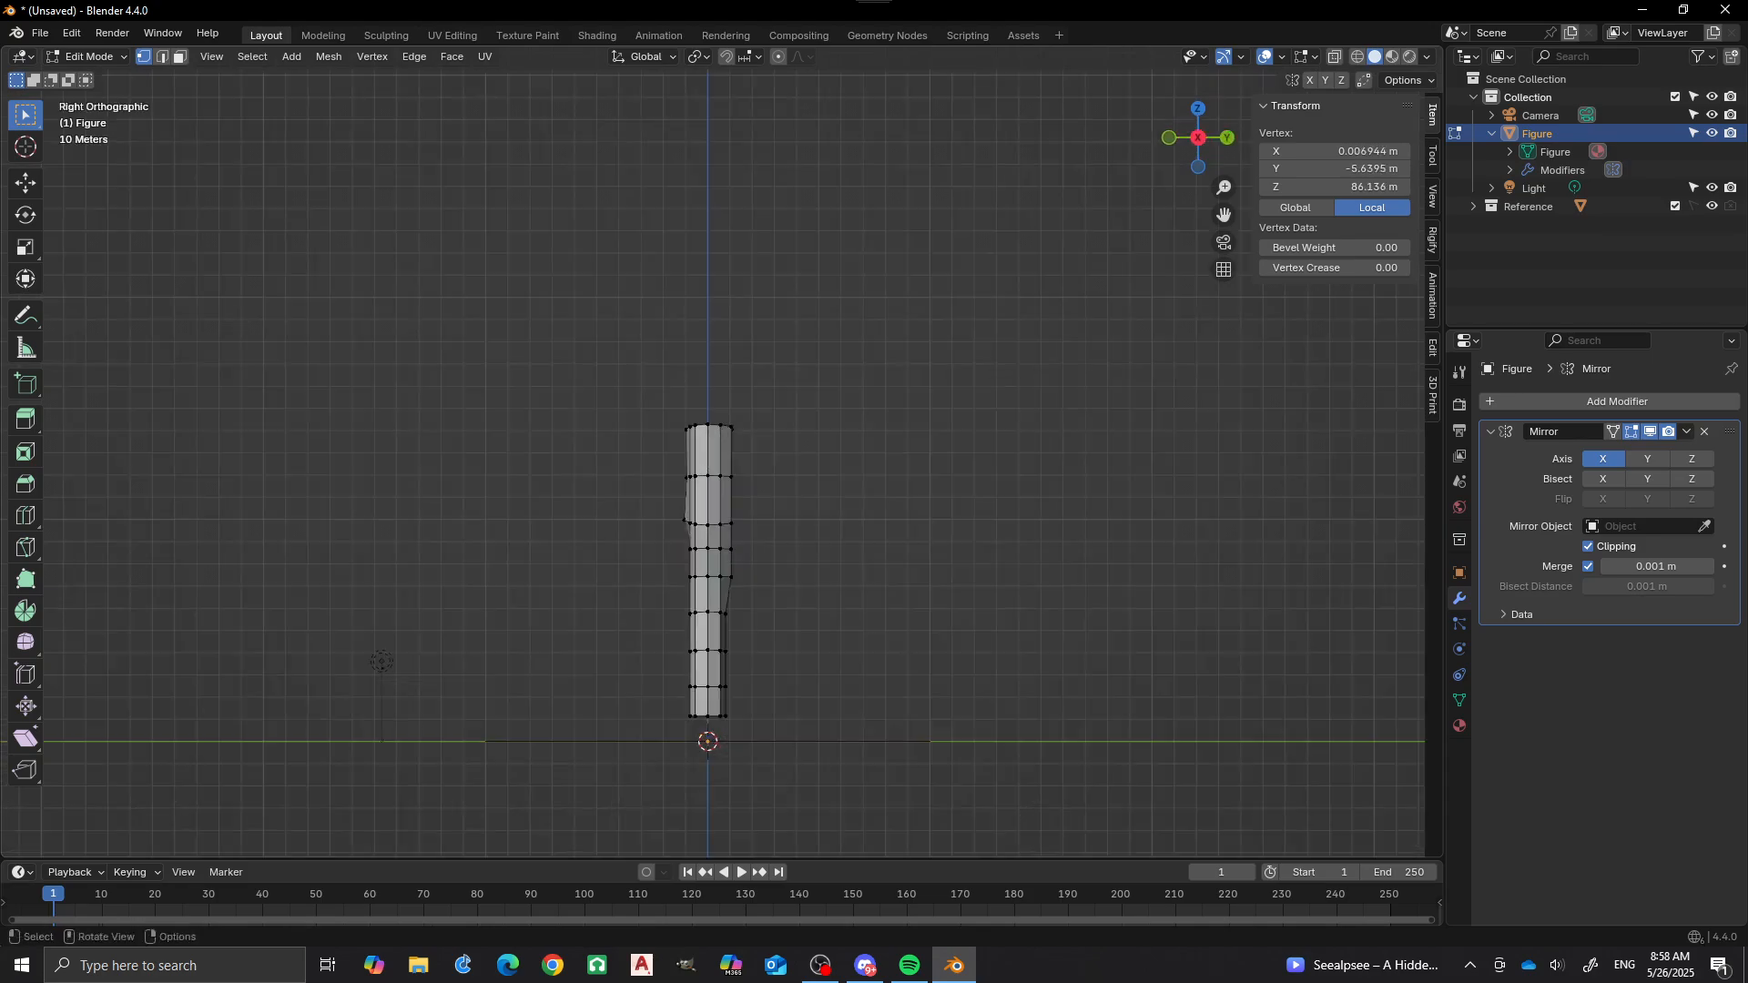
{"action": "key", "text": "g"}
{"action": "key", "text": "y"}
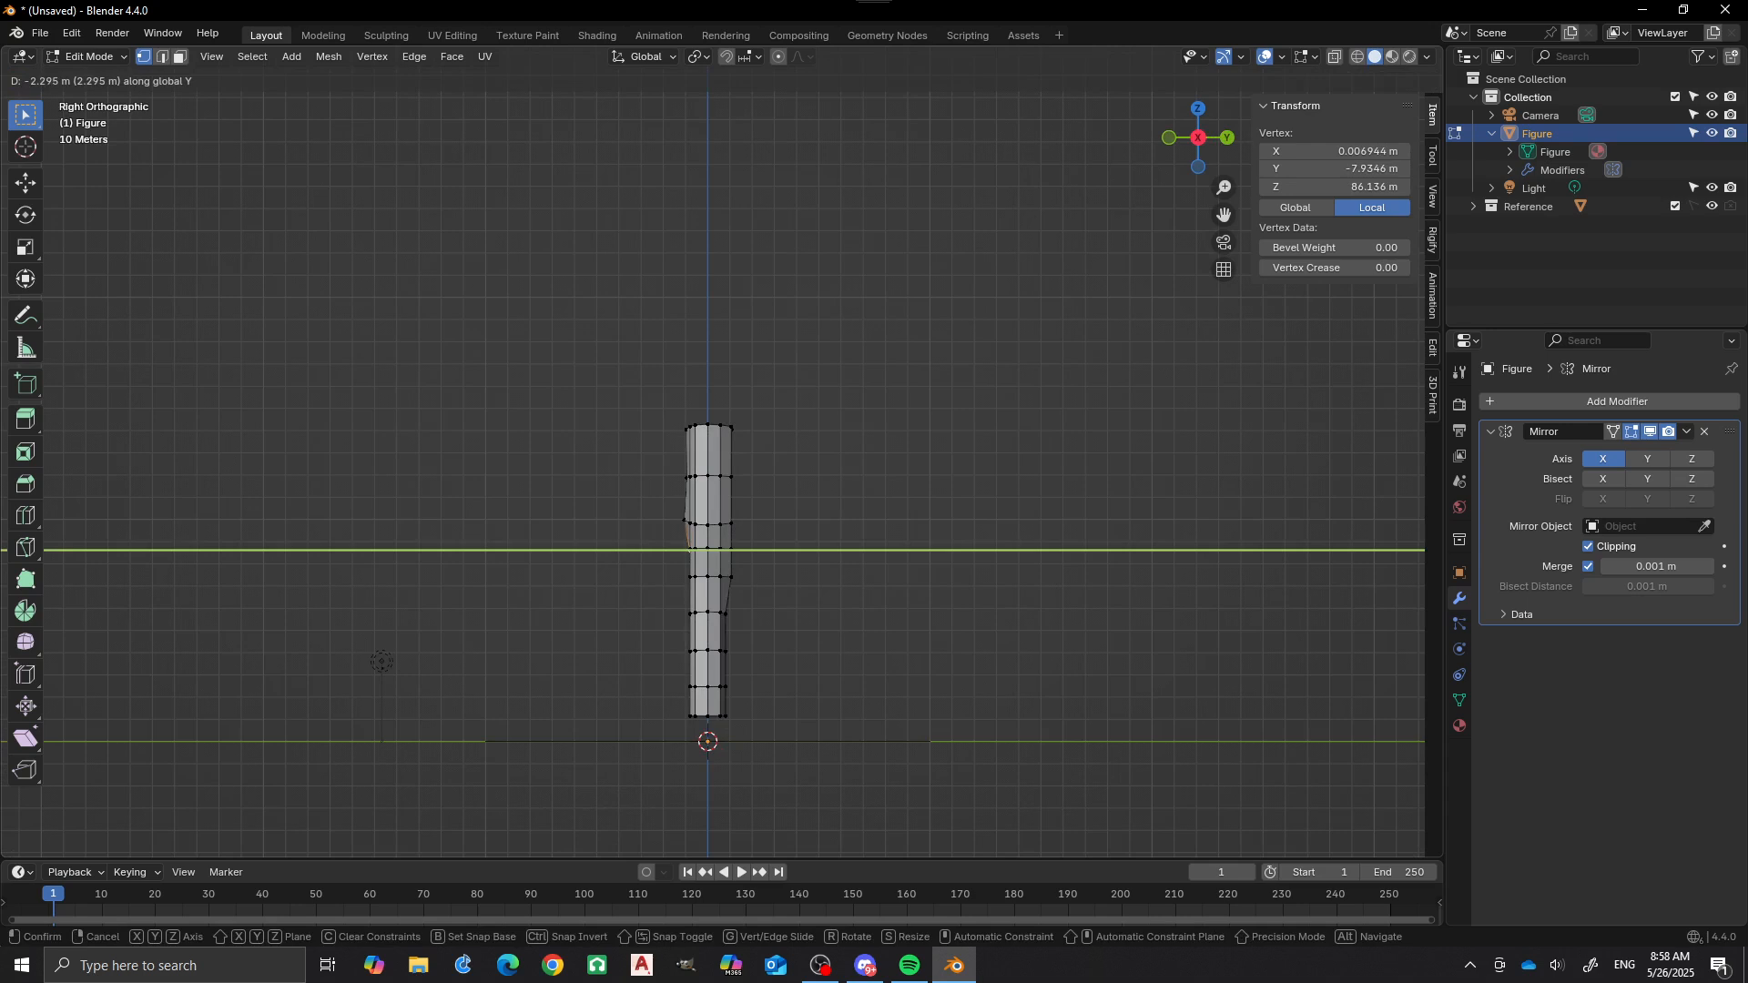
{"action": "key", "text": "Return"}
{"action": "middle_click_drag", "start_coordinate": [819, 546], "coordinate": [983, 532], "text": "alt"}
{"action": "key", "text": "alt+a"}
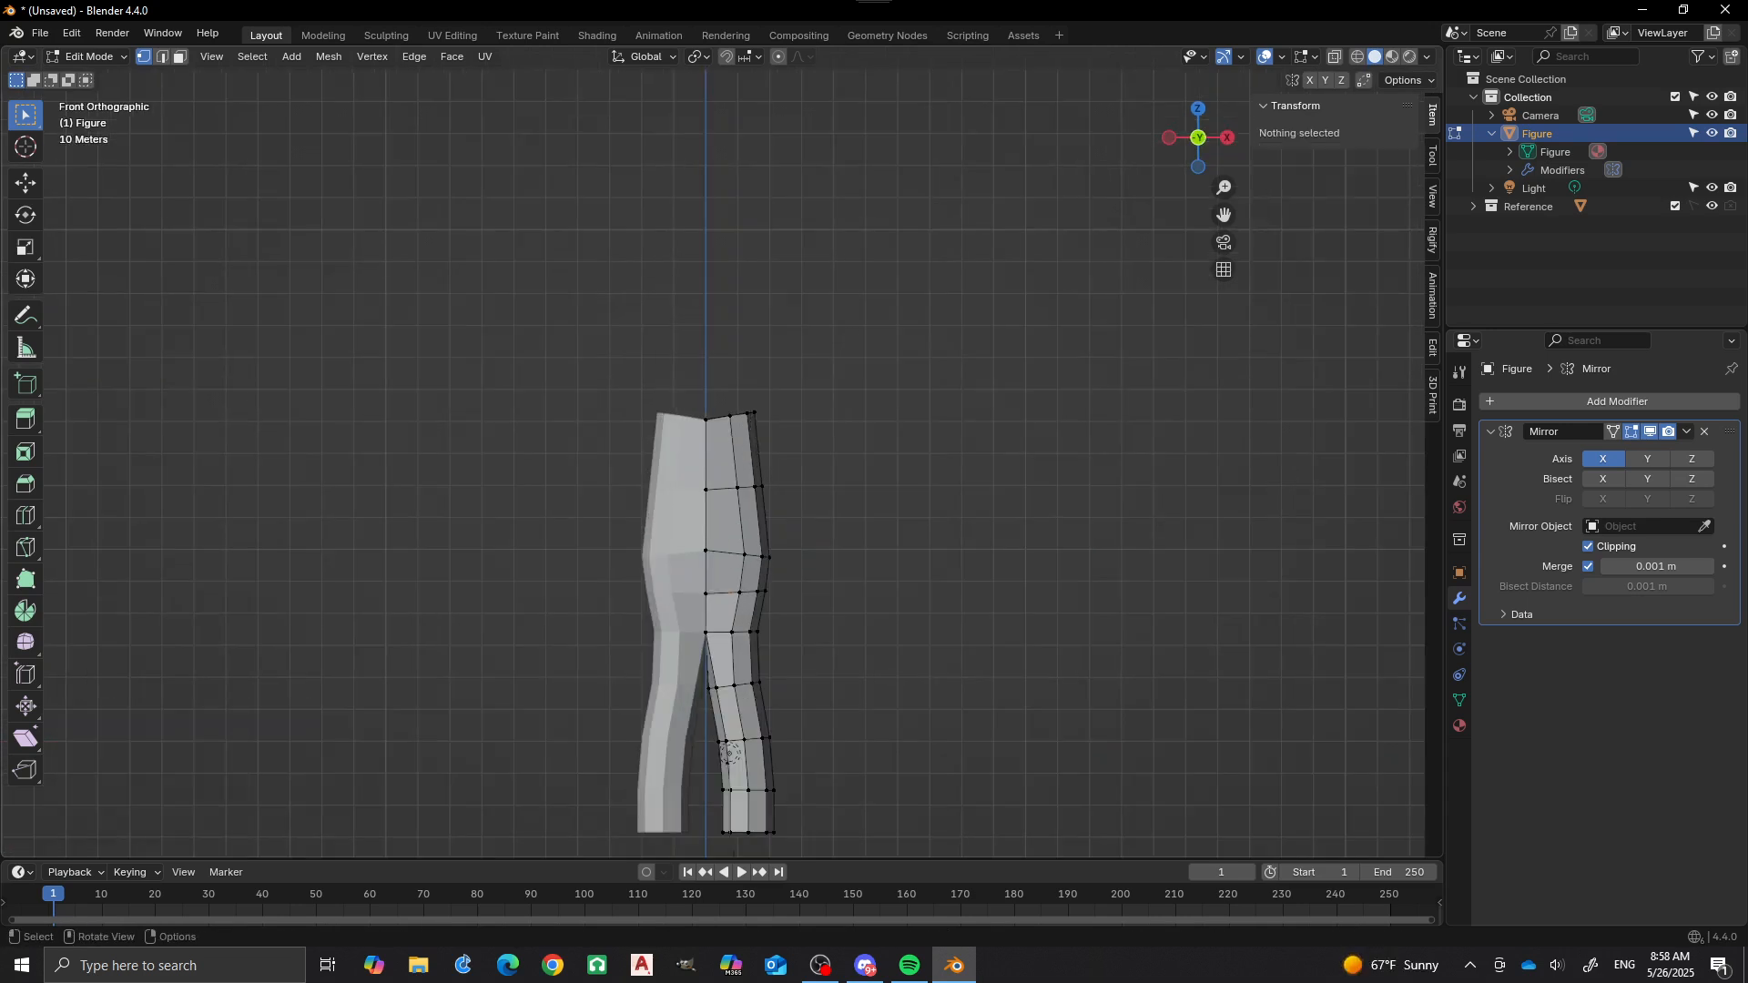
Place the 3D cursor in empty space just outside the upper torso on the unmirrored side.
{"action": "scroll", "coordinate": [730, 753], "scroll_direction": "up", "scroll_amount": 2}
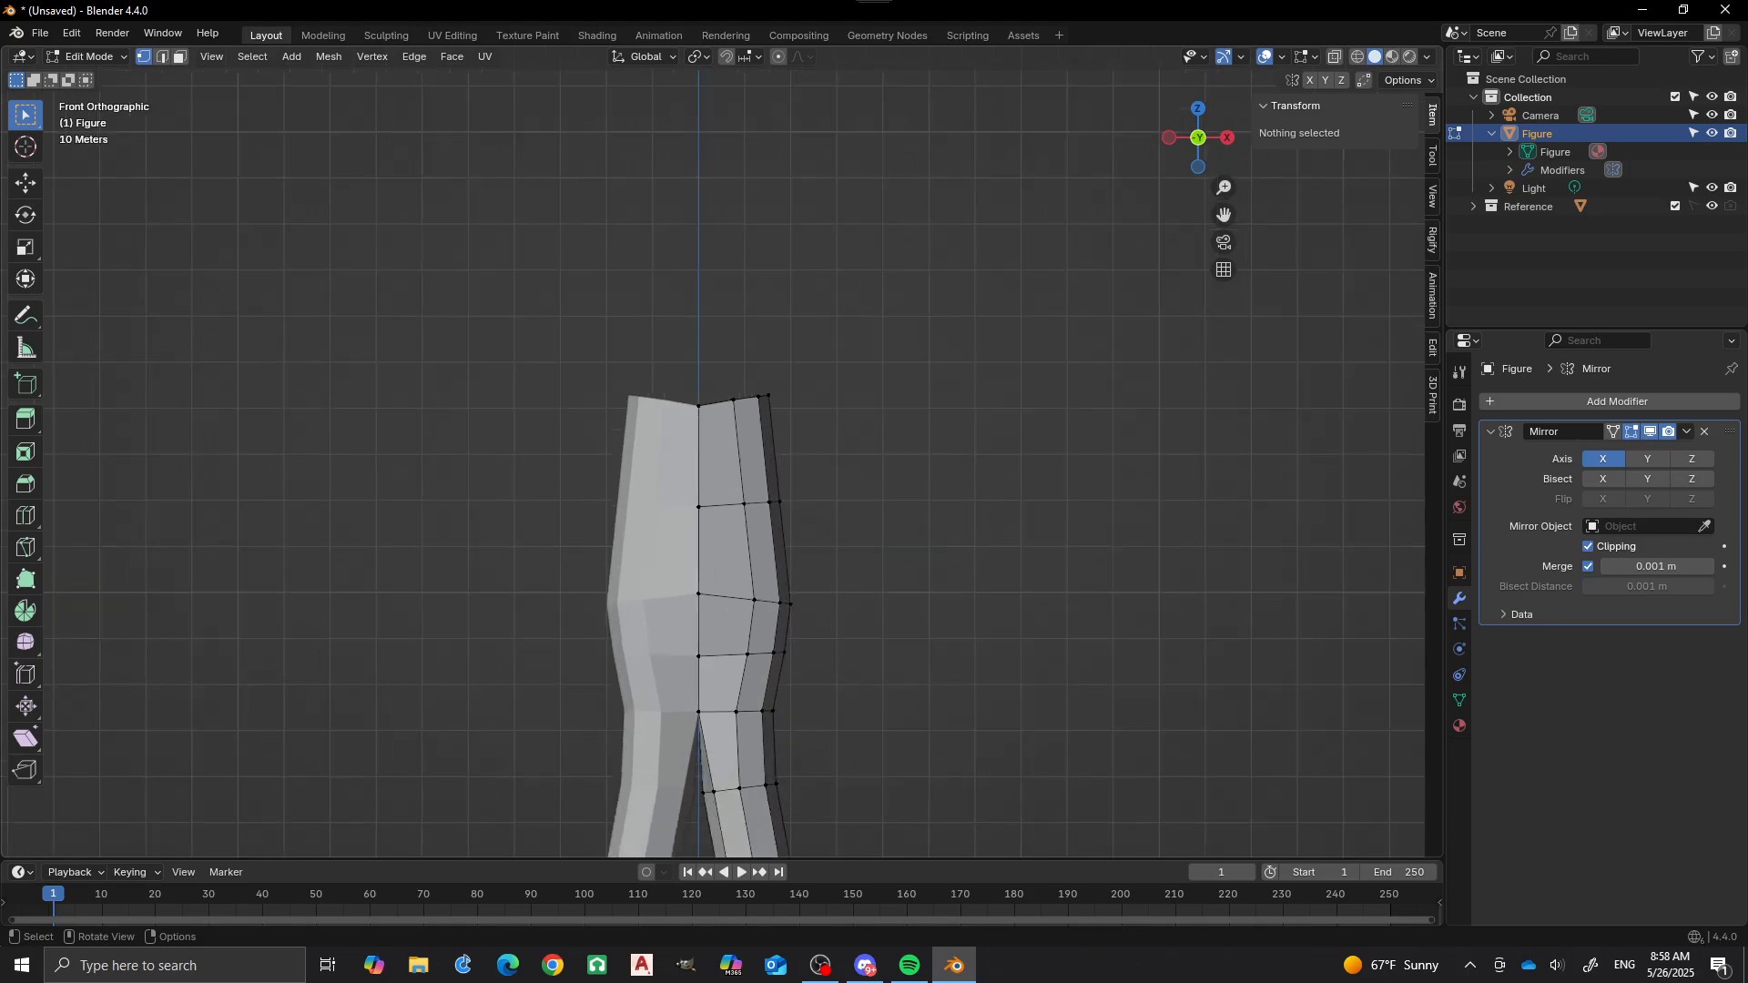
{"action": "key", "text": "shift"}
{"action": "right_click", "coordinate": [800, 452], "text": "shift"}
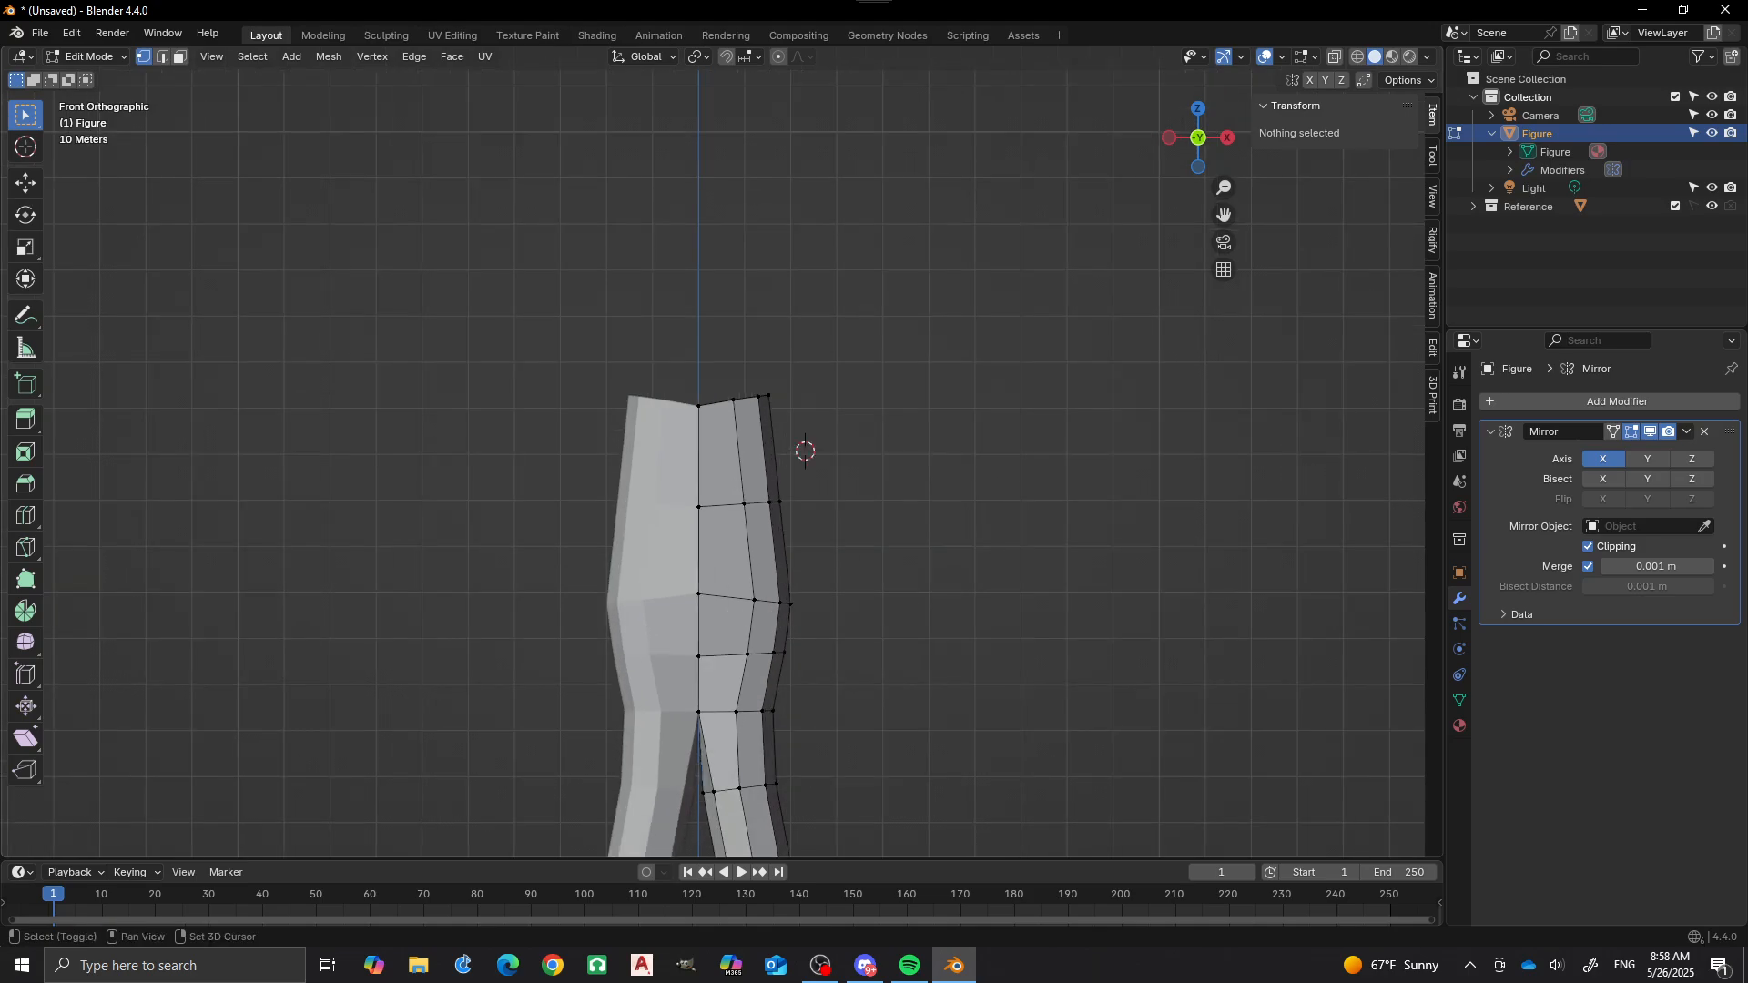
{"action": "scroll", "coordinate": [801, 452], "scroll_direction": "up", "scroll_amount": 1}
From the side view, add an 8-vertex circle of radius 8 m at the 3D cursor and align it to the view.
{"action": "key", "text": "KP_3"}
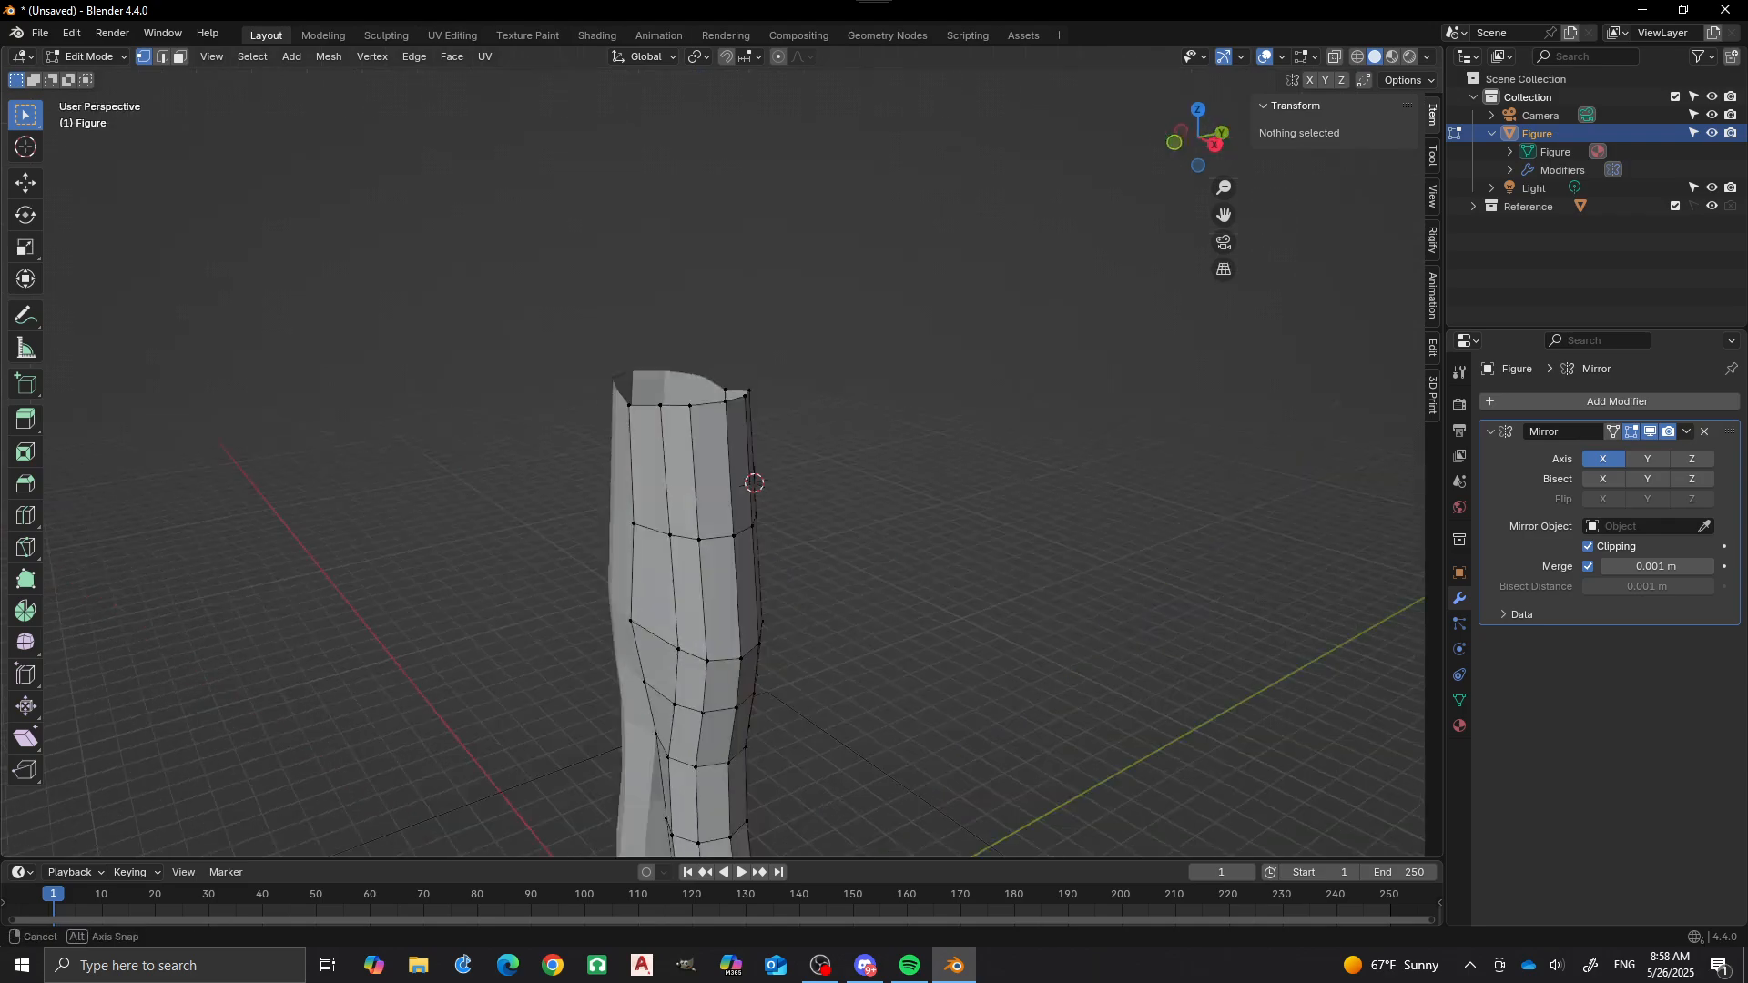
{"action": "key", "text": "shift"}
{"action": "key", "text": "shift+a"}
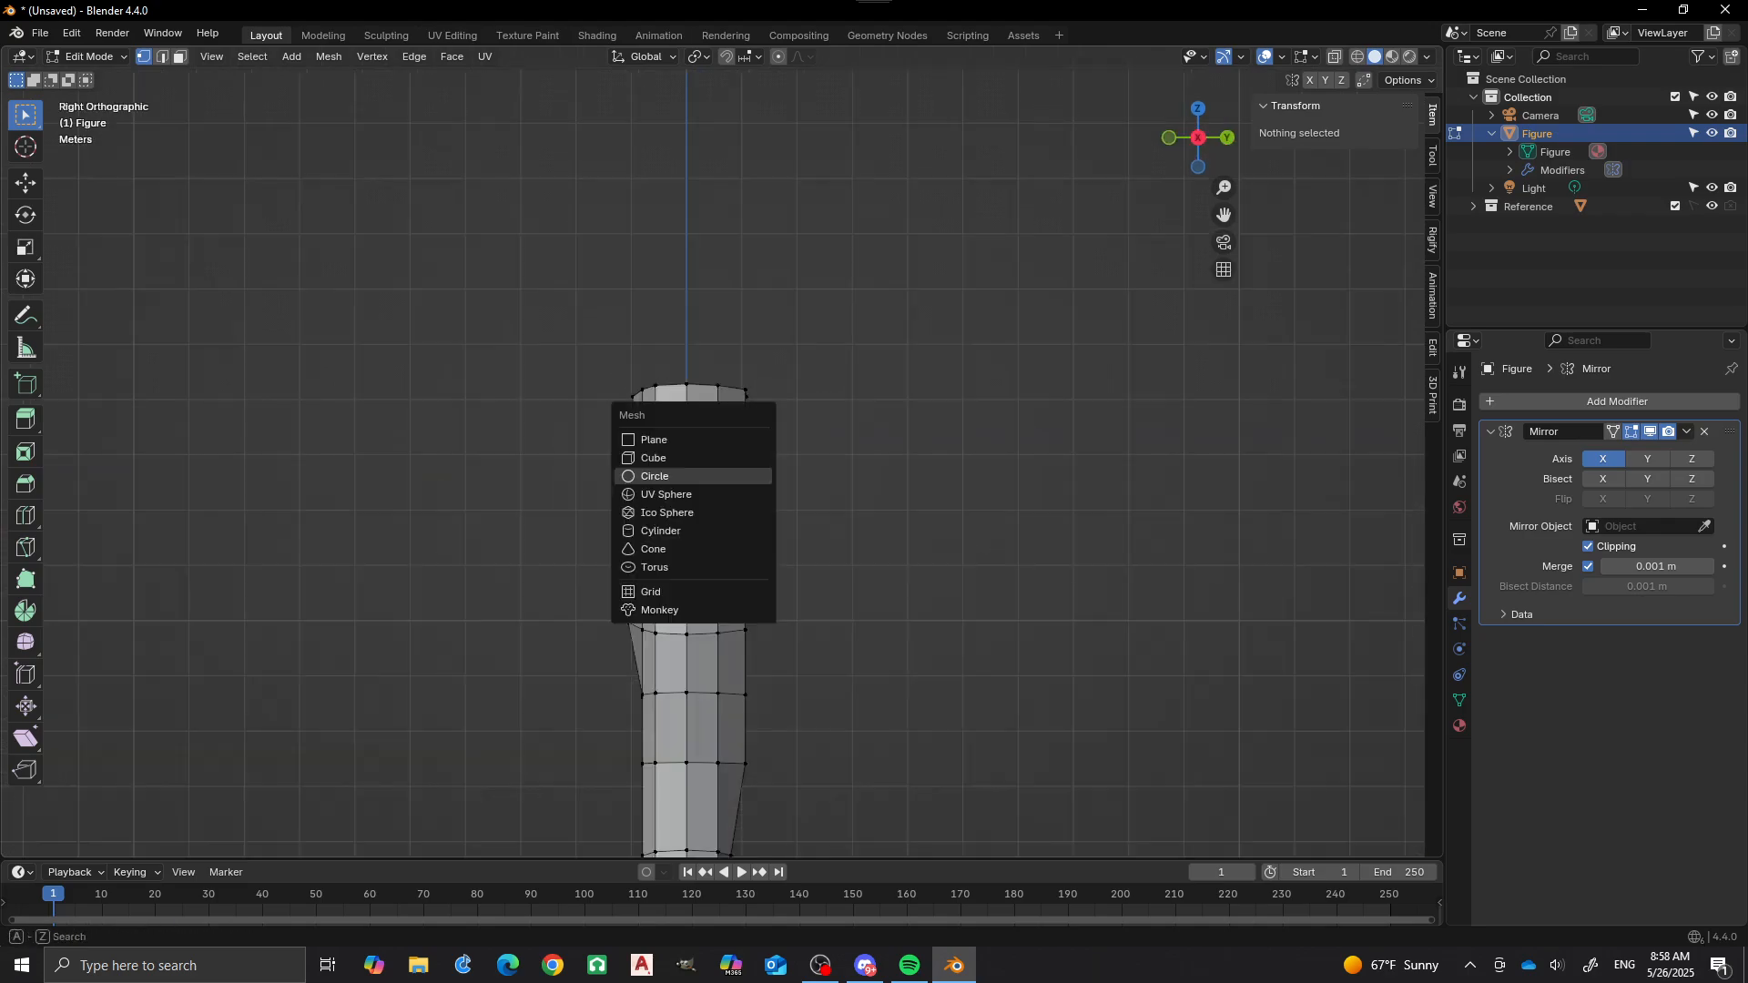
{"action": "left_click", "coordinate": [655, 476]}
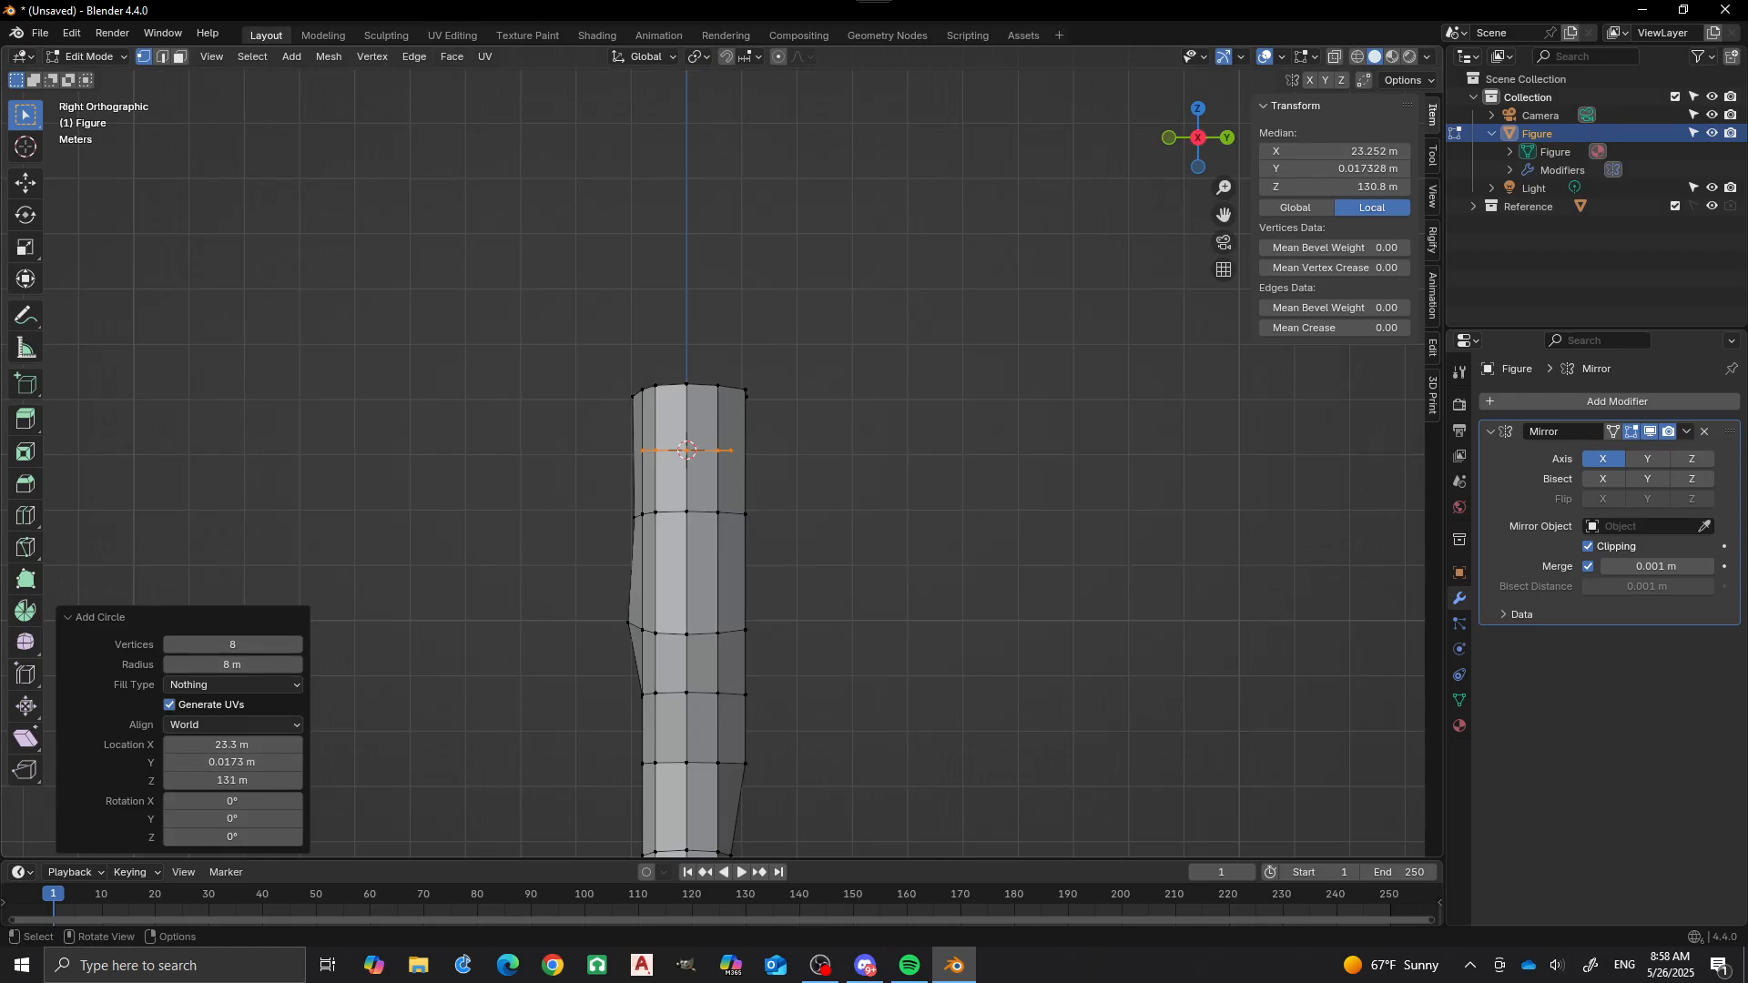
{"action": "left_click", "coordinate": [233, 725]}
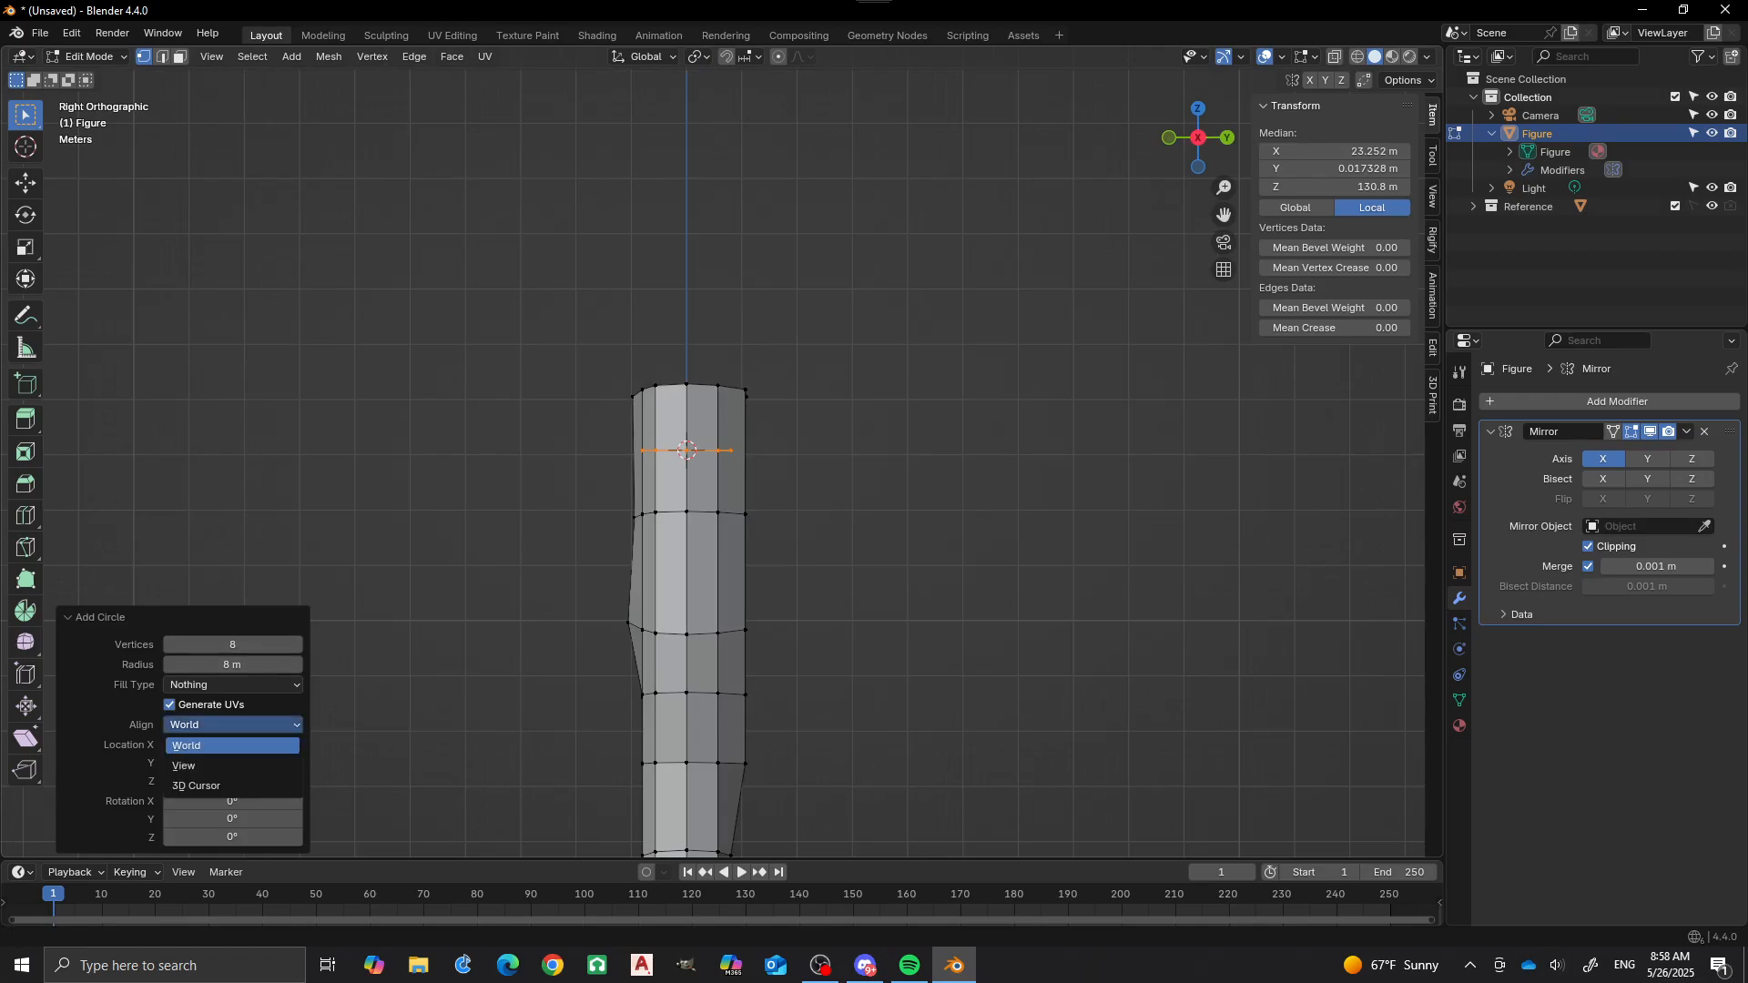
{"action": "left_click", "coordinate": [234, 766]}
{"action": "middle_click_drag", "start_coordinate": [688, 450], "coordinate": [539, 364]}
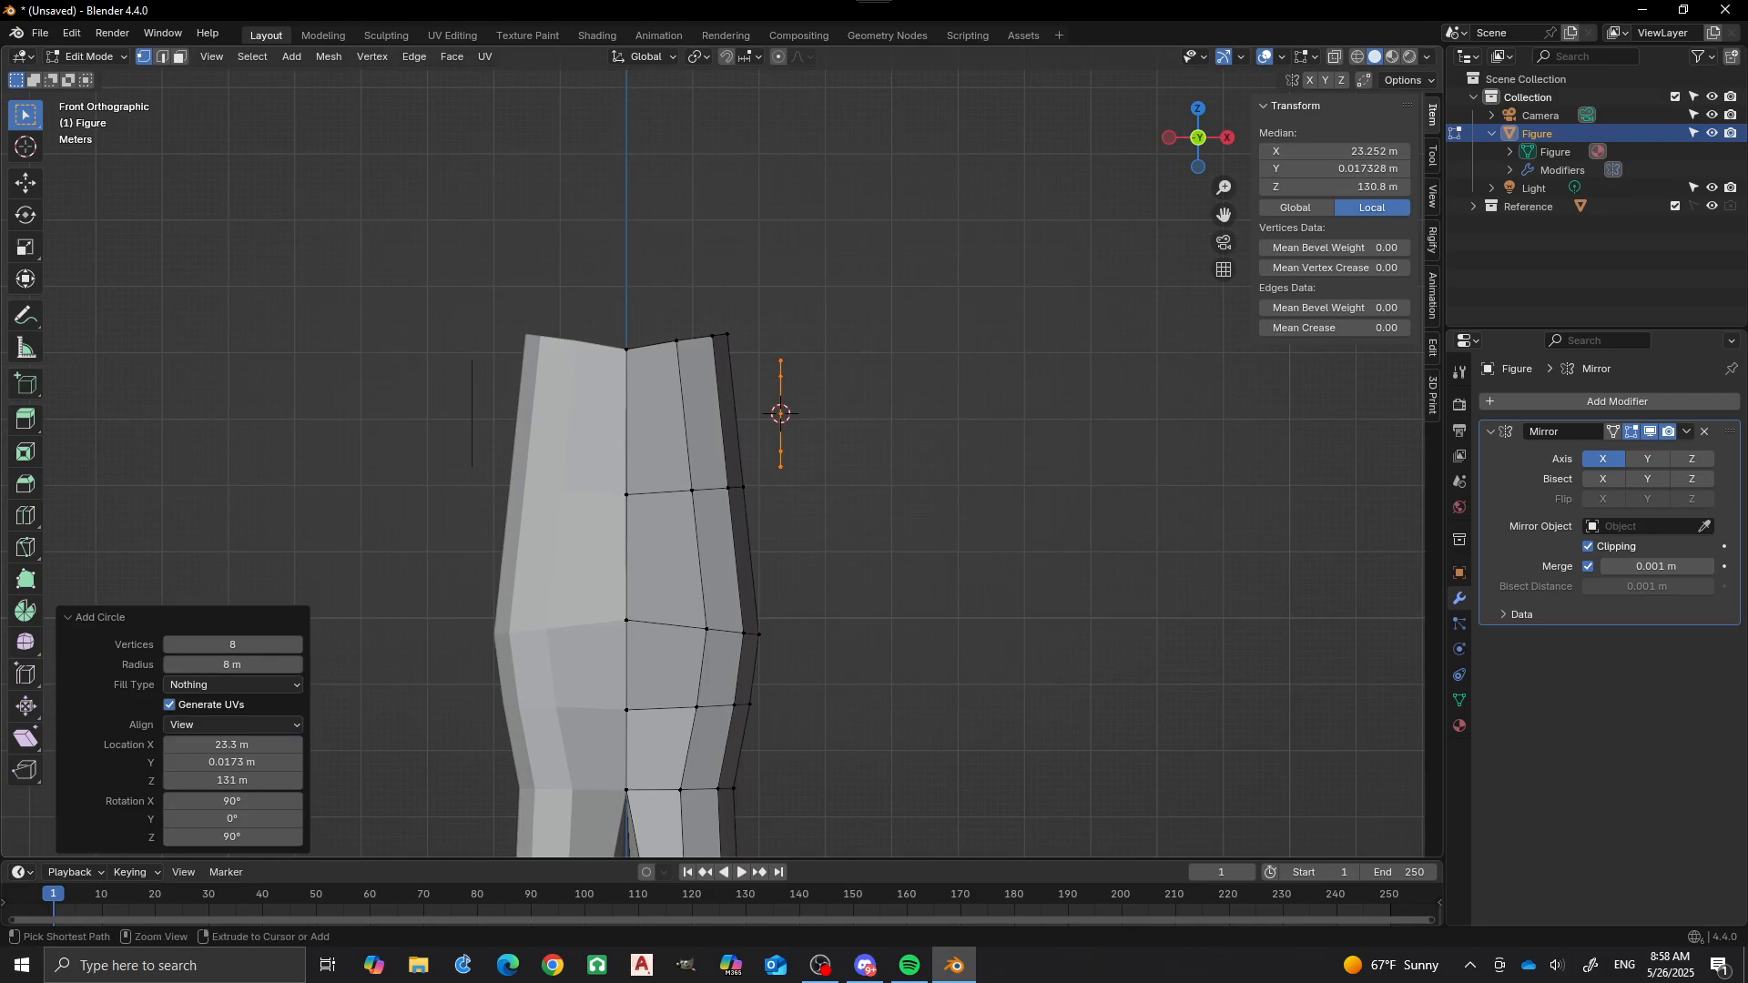
Extrude the circle outward and down to about X 34.4 m, Z 126.2 m and scale the new loop to about 0.707.
{"action": "right_click", "coordinate": [855, 445], "text": "ctrl"}
{"action": "key", "text": "s"}
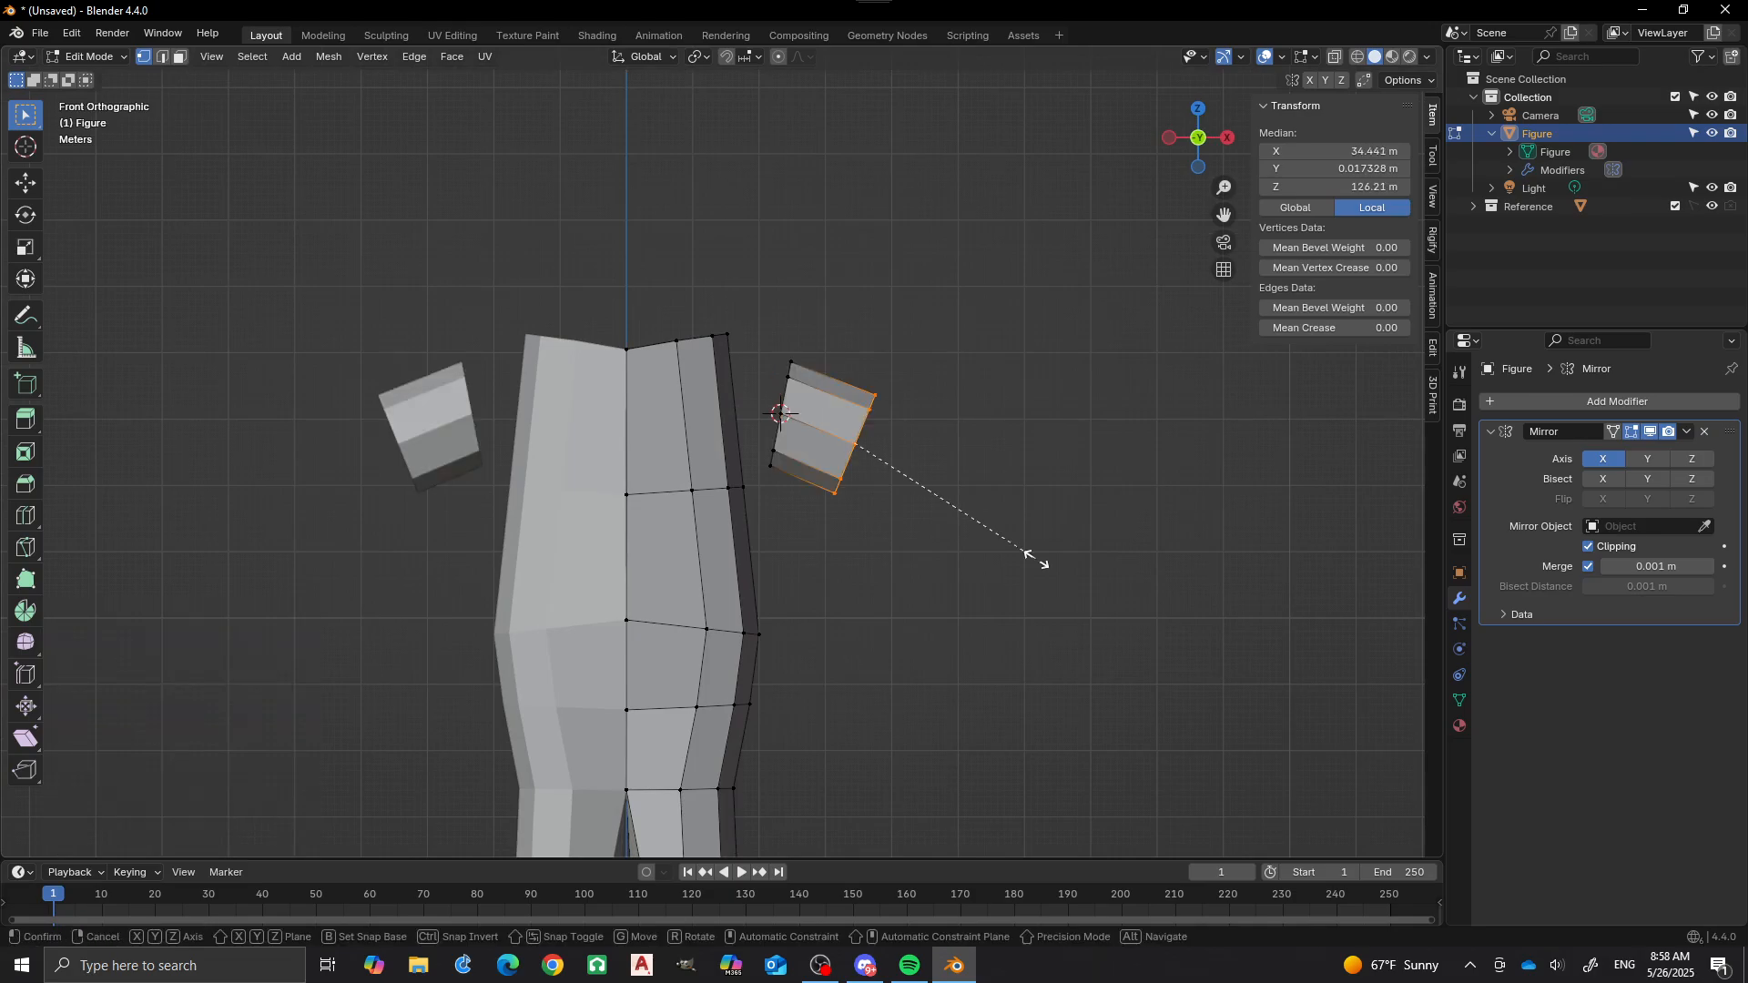
{"action": "left_click", "coordinate": [983, 526]}
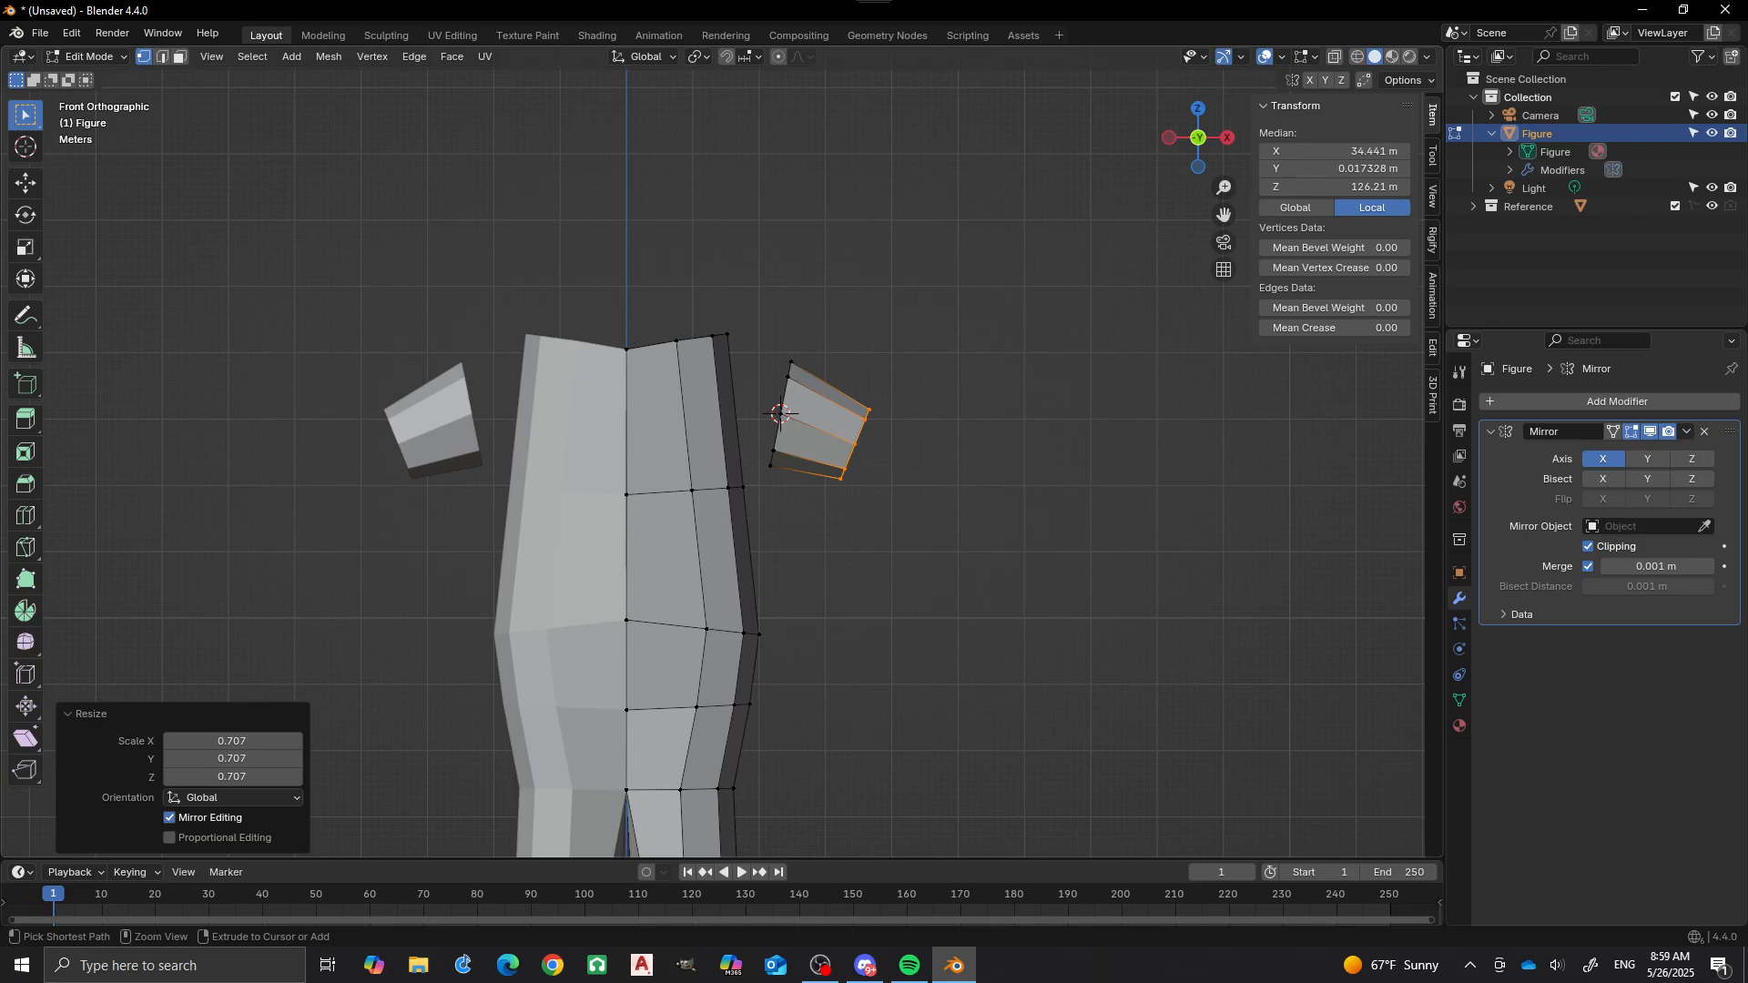
Extrude the arm down to an elbow at about X 39.9 m, Z 108.6 m, and on to about X 33.4 m, Z 83 m.
{"action": "right_click", "coordinate": [890, 560], "text": "ctrl"}
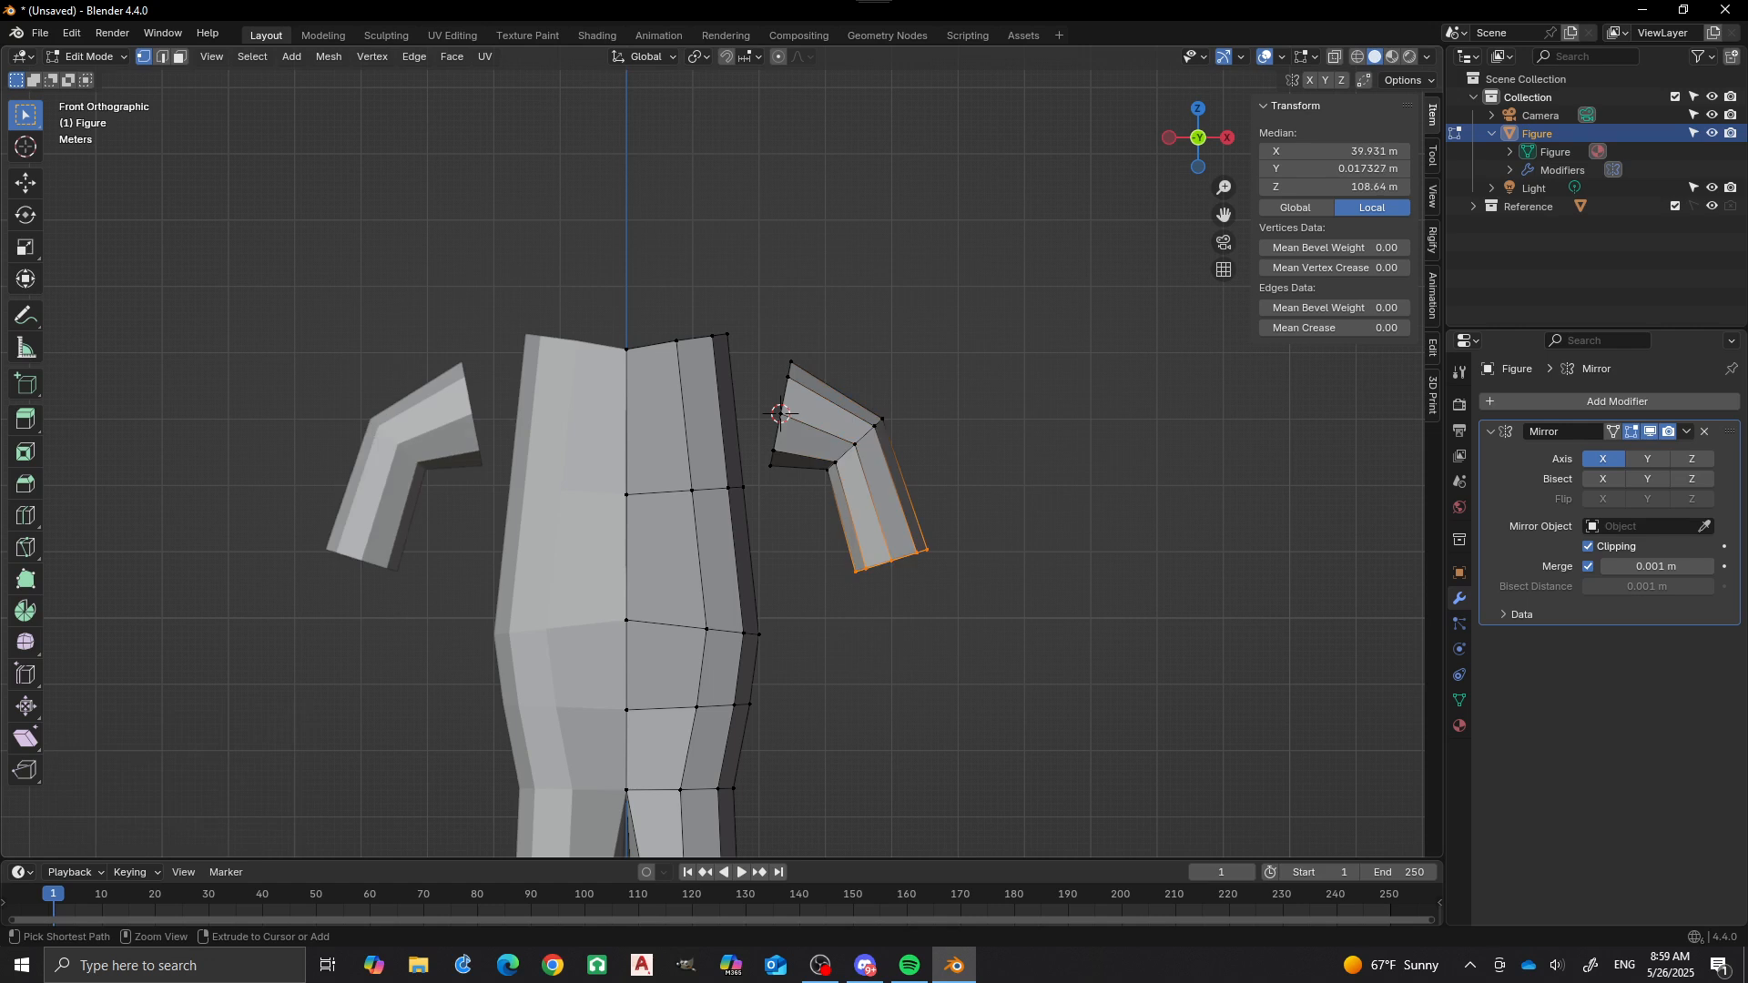
{"action": "scroll", "coordinate": [774, 428], "scroll_direction": "down", "scroll_amount": 2}
{"action": "middle_click_drag", "start_coordinate": [774, 428], "coordinate": [820, 437]}
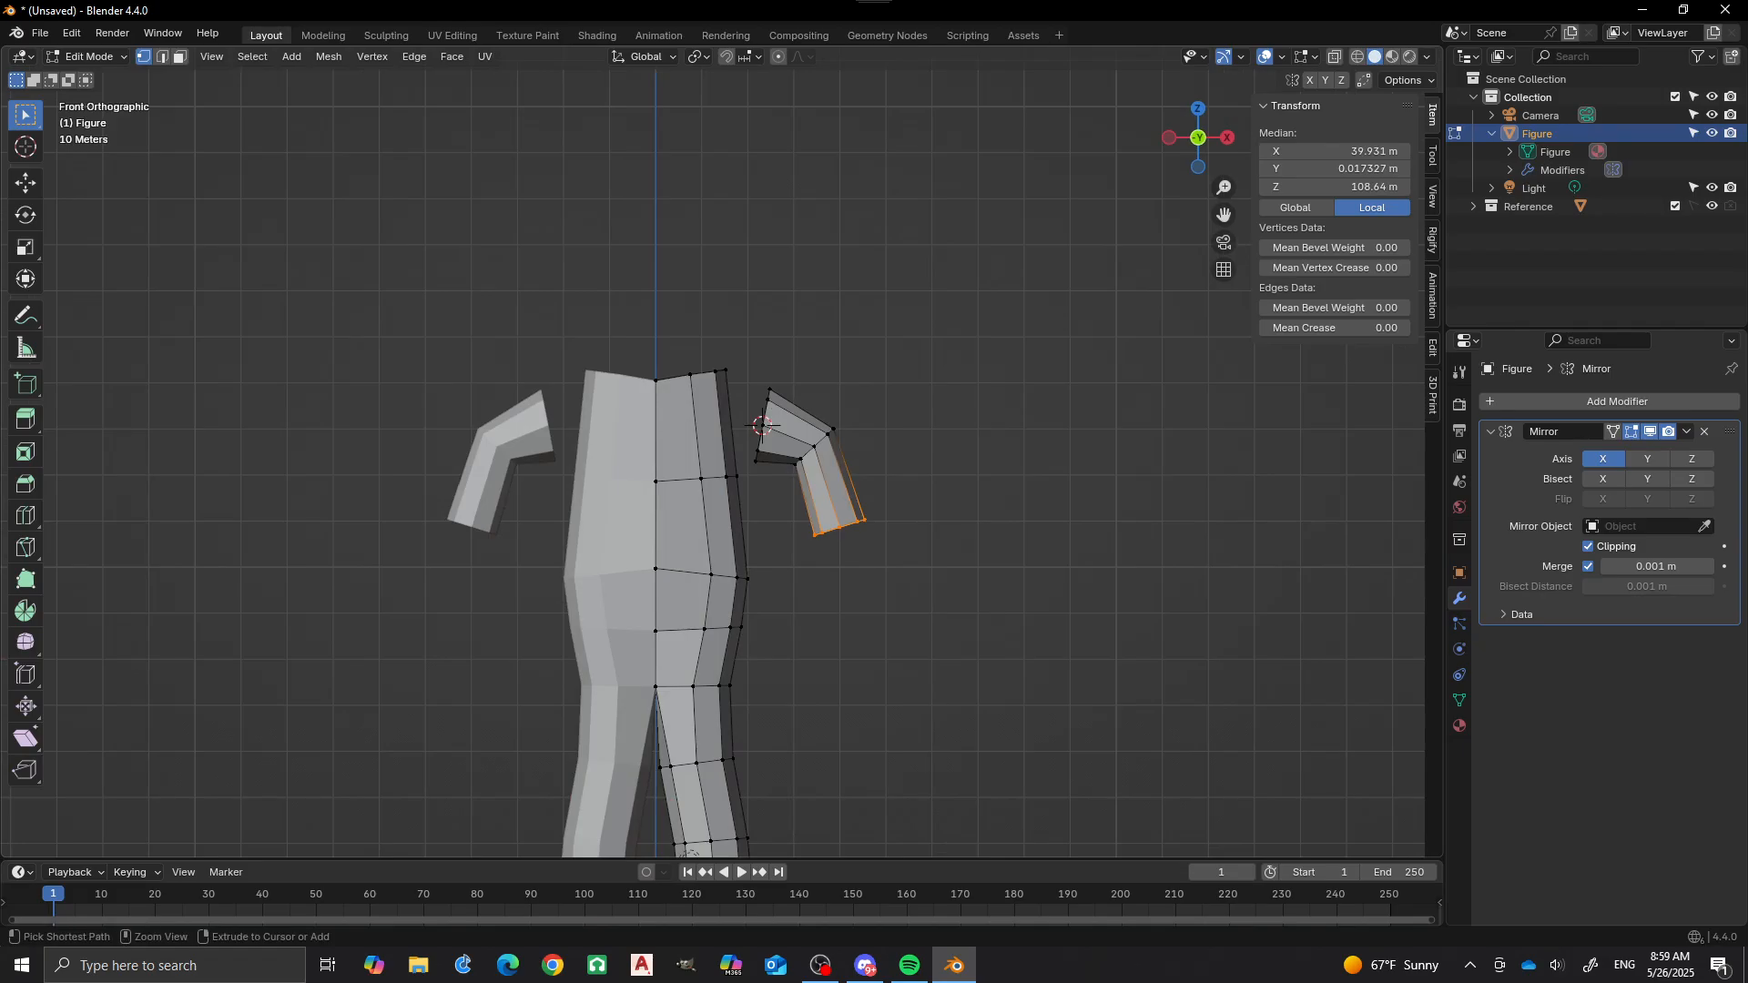
{"action": "right_click", "coordinate": [810, 646], "text": "ctrl"}
{"action": "scroll", "coordinate": [763, 426], "scroll_direction": "up", "scroll_amount": 1}
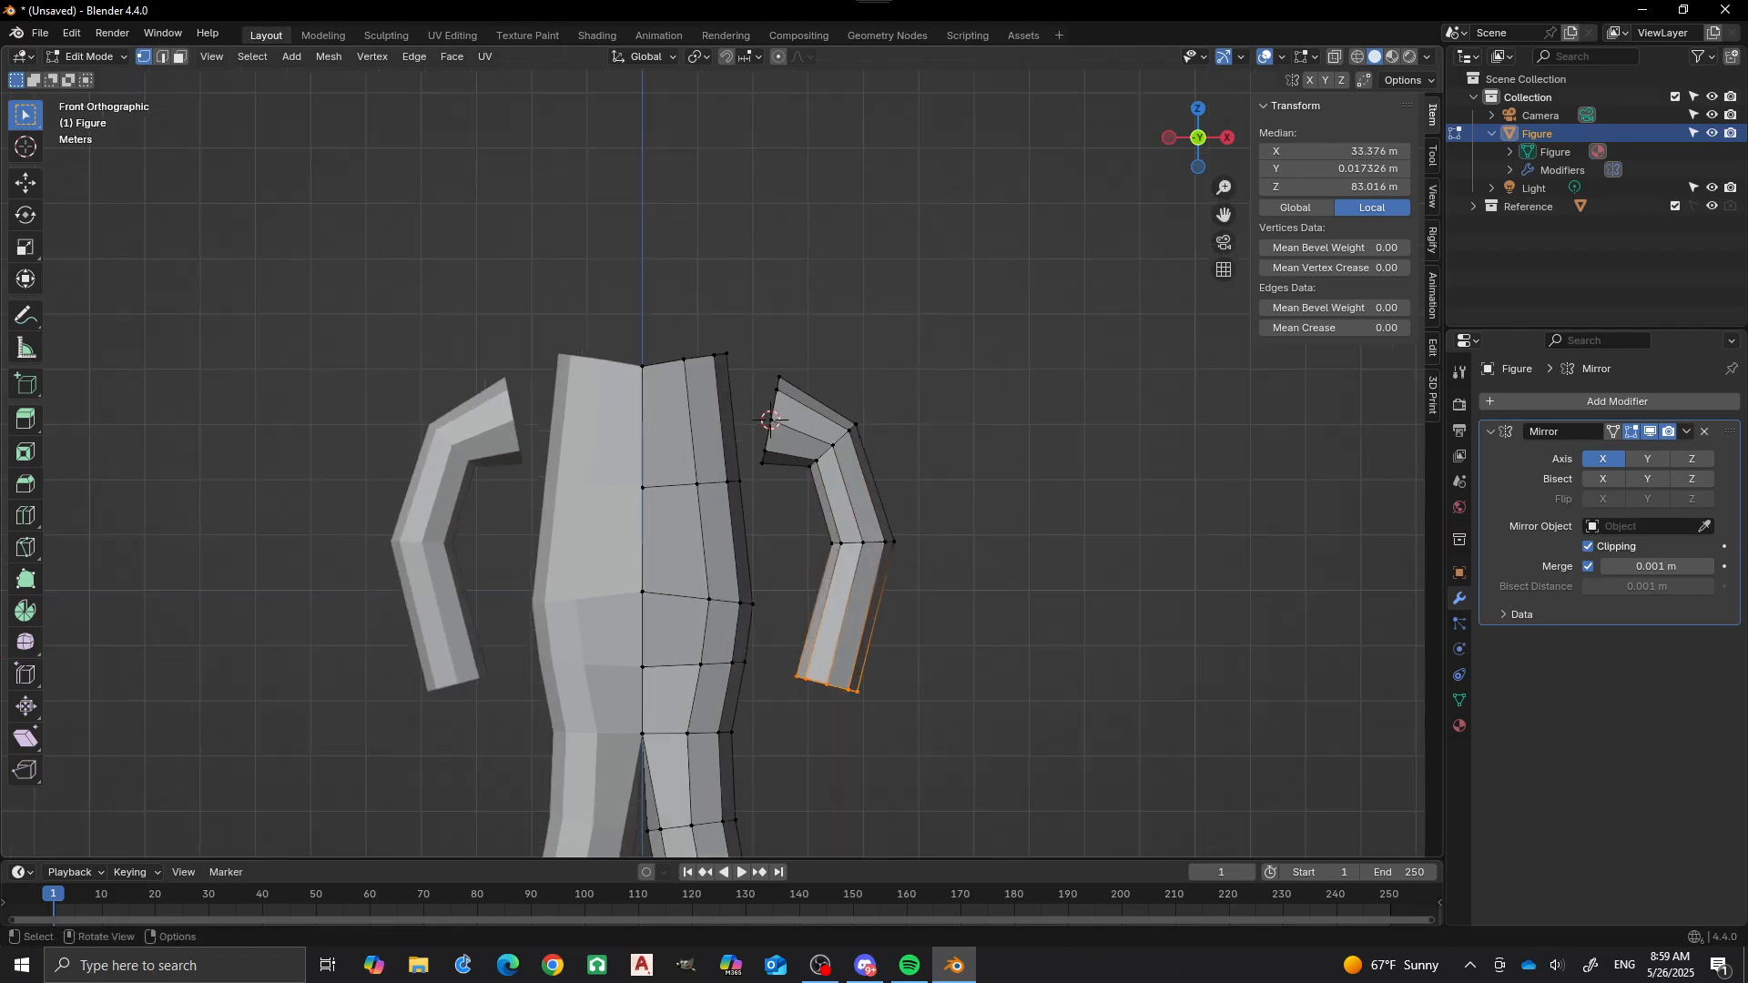
Select the elbow loop, move it about 3.3 m inward along X and deselect it.
{"action": "left_click", "coordinate": [877, 542], "text": "alt"}
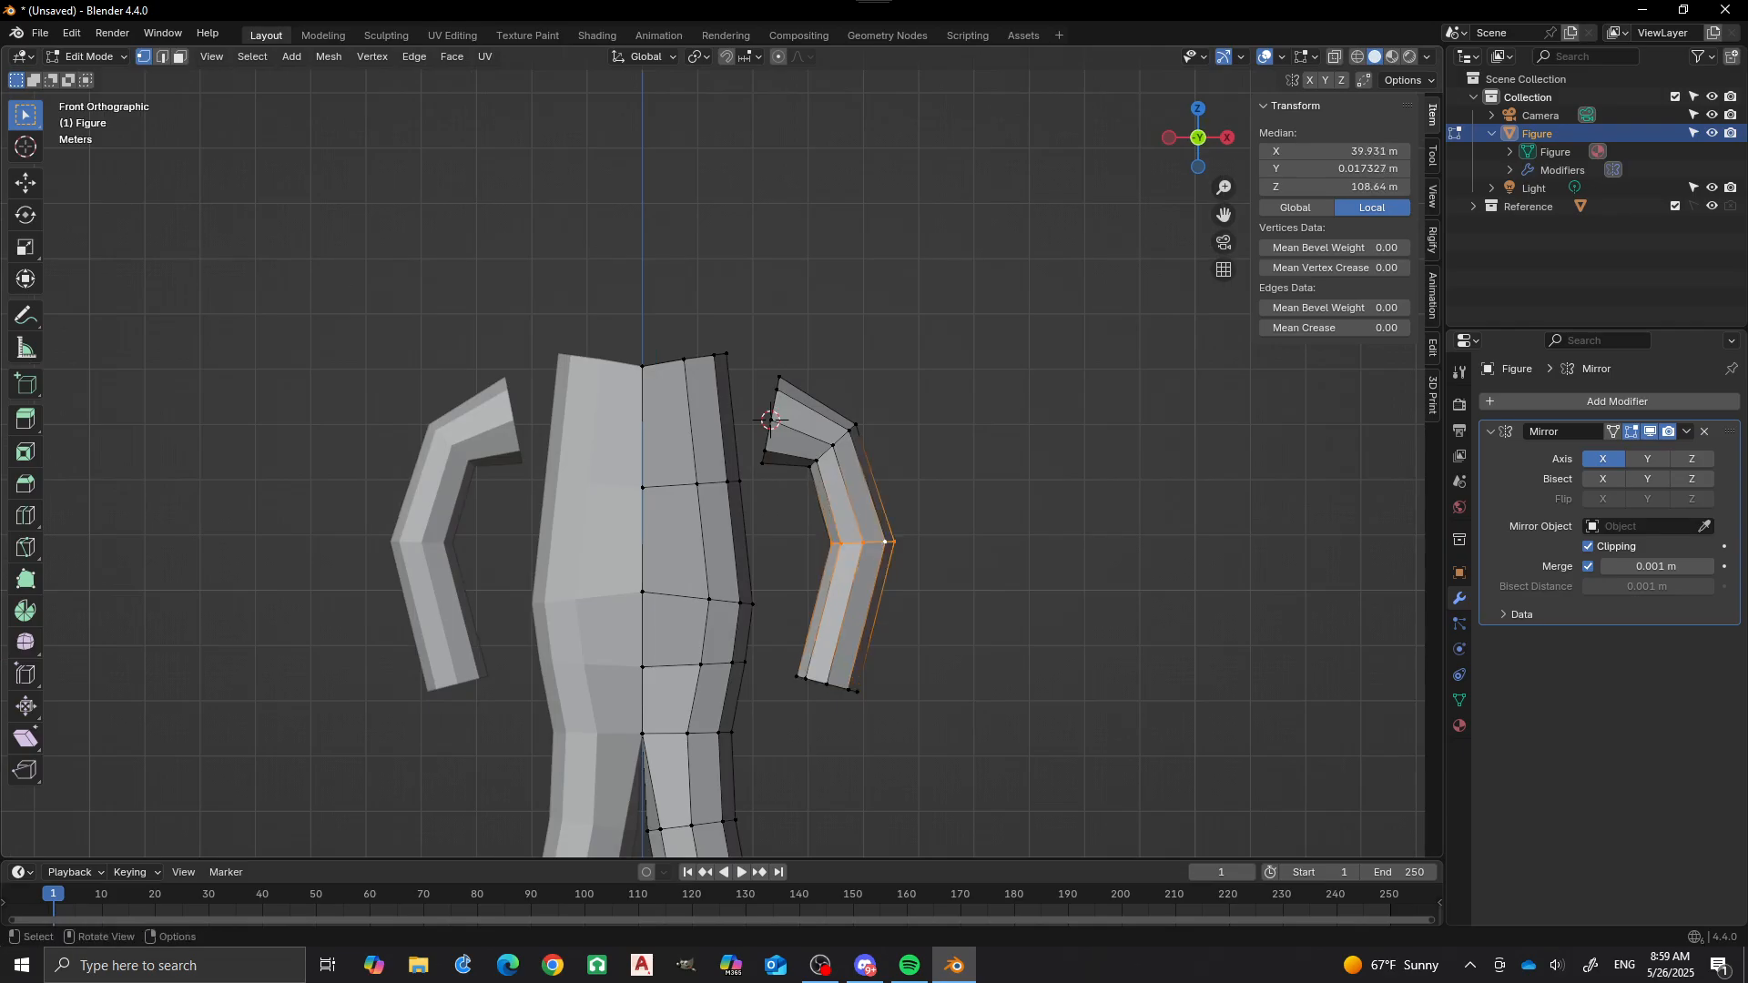
{"action": "key", "text": "g"}
{"action": "key", "text": "x"}
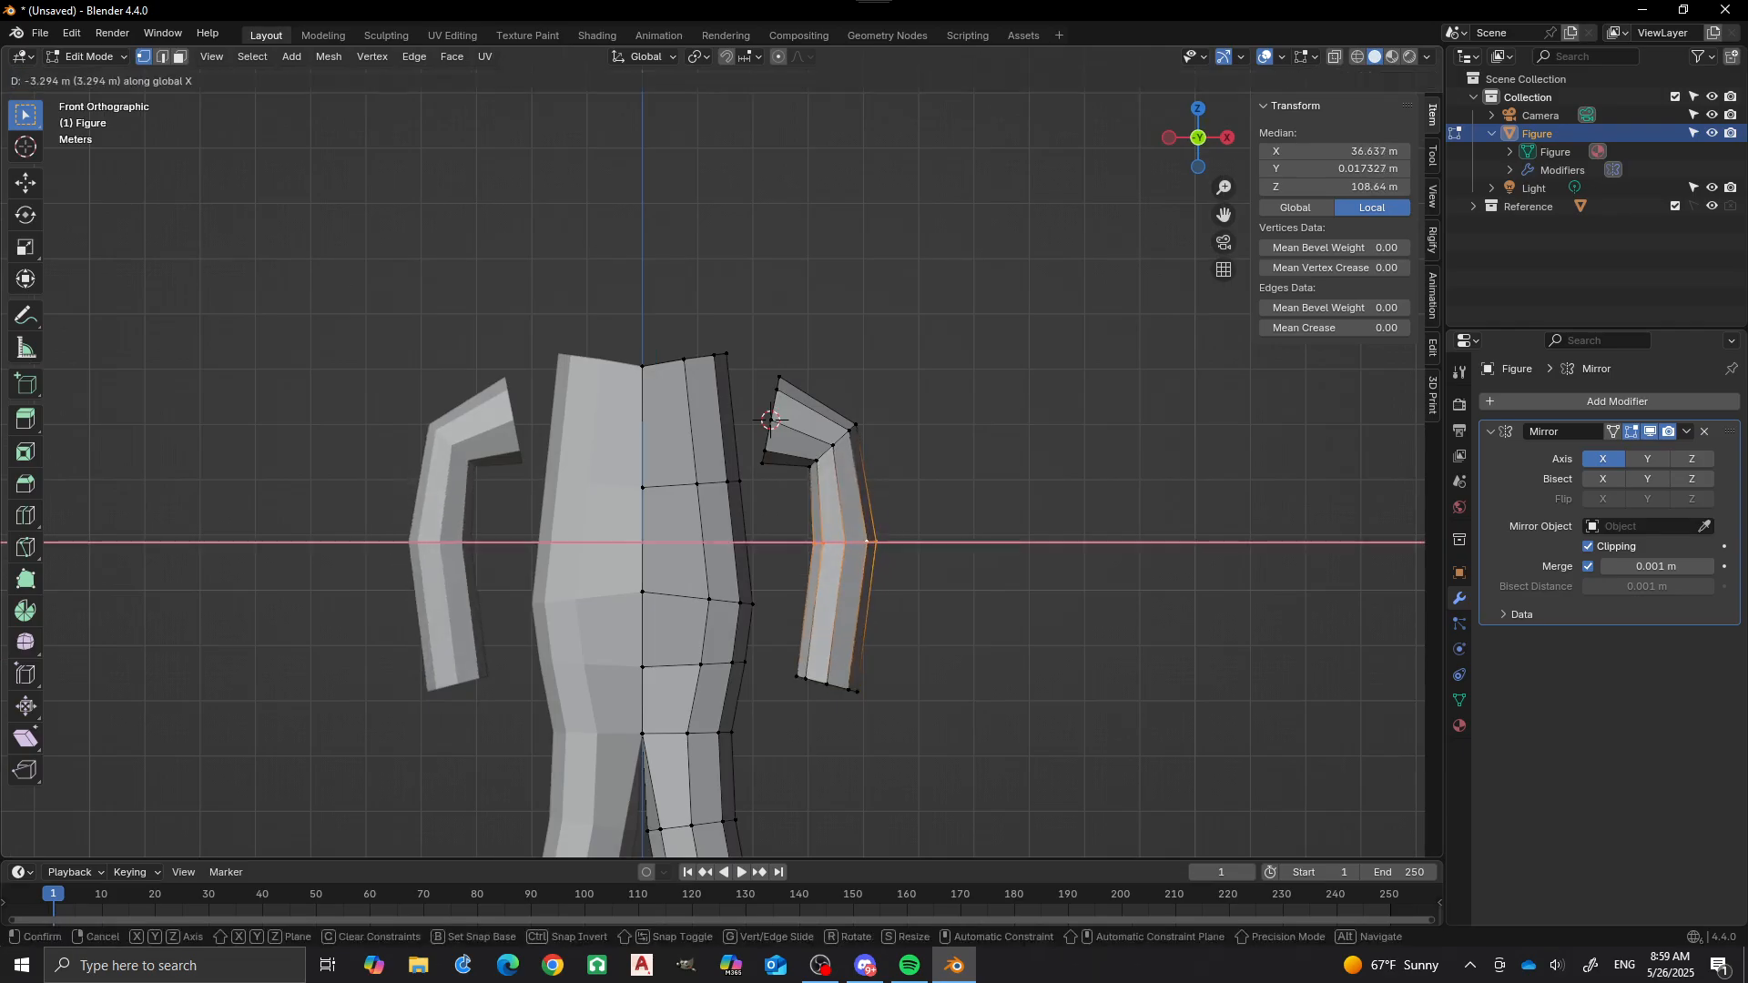
{"action": "key", "text": "Return"}
{"action": "scroll", "coordinate": [721, 462], "scroll_direction": "down", "scroll_amount": 2}
{"action": "middle_click_drag", "start_coordinate": [721, 463], "coordinate": [698, 228], "text": "shift"}
{"action": "scroll", "coordinate": [698, 505], "scroll_direction": "up", "scroll_amount": 2}
{"action": "key", "text": "alt+a"}
Select the edge loop at crotch height and raise it about 3.6 m along Z.
{"action": "scroll", "coordinate": [722, 463], "scroll_direction": "down", "scroll_amount": 1}
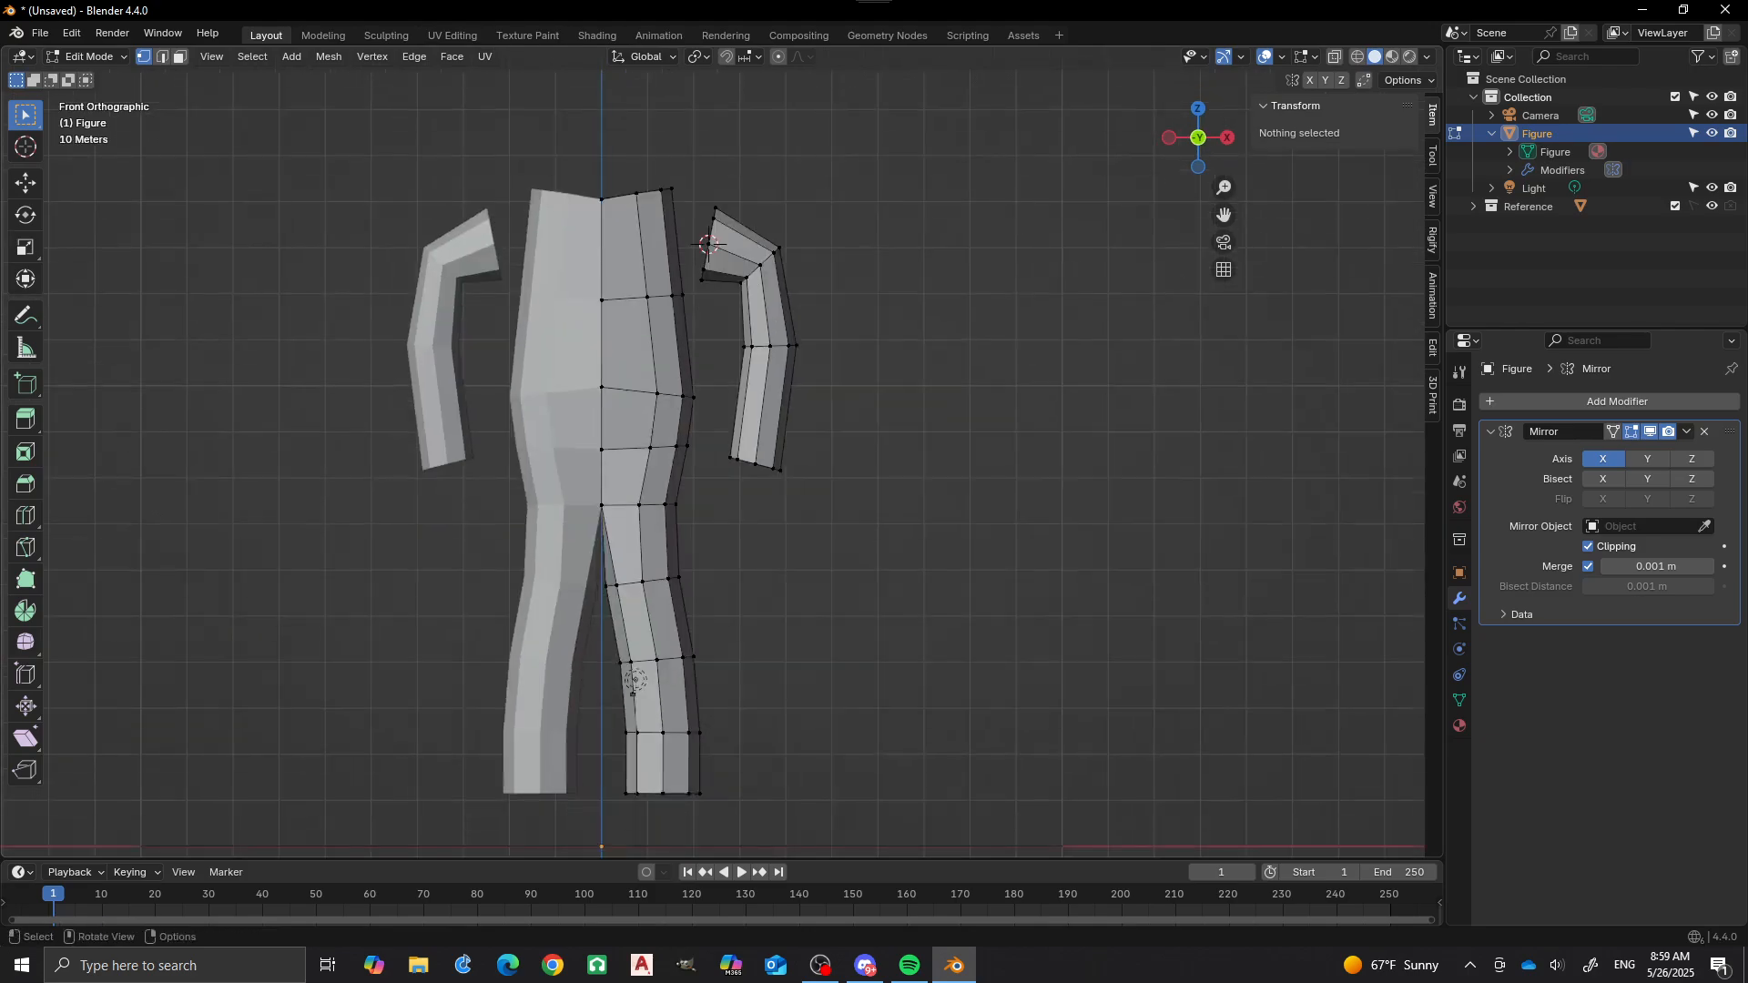
{"action": "scroll", "coordinate": [697, 228], "scroll_direction": "up", "scroll_amount": 1}
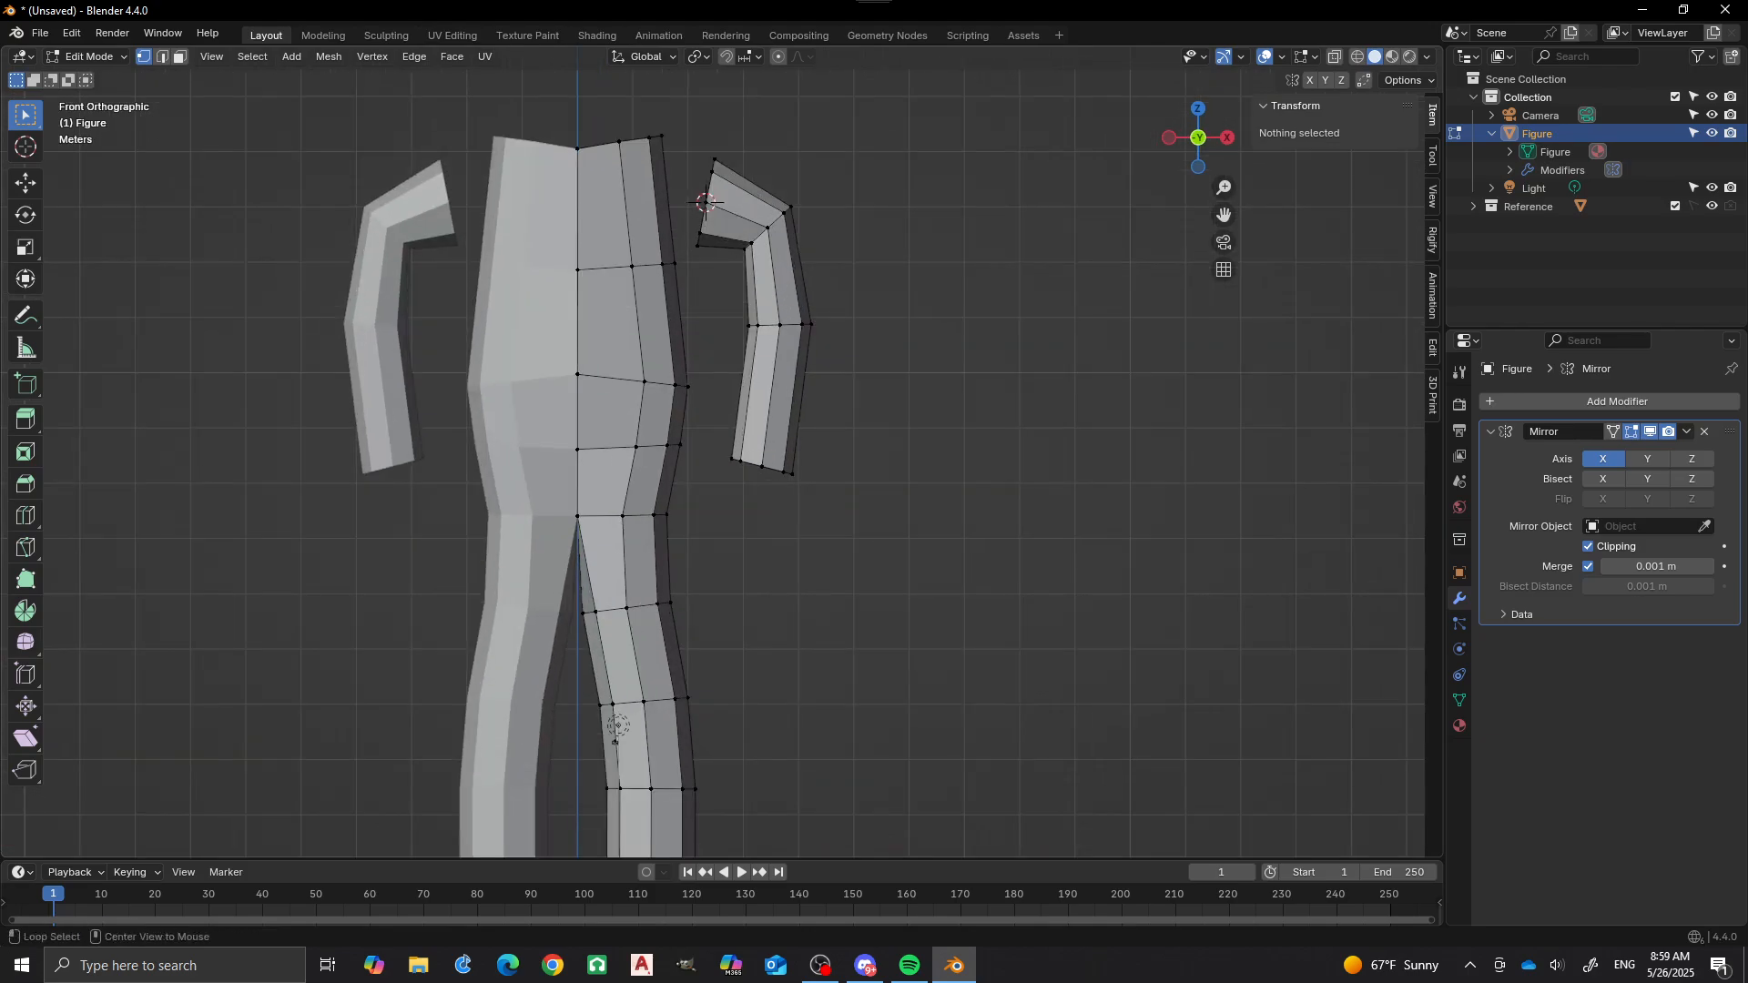
{"action": "left_click", "coordinate": [595, 515], "text": "alt"}
{"action": "key", "text": "g"}
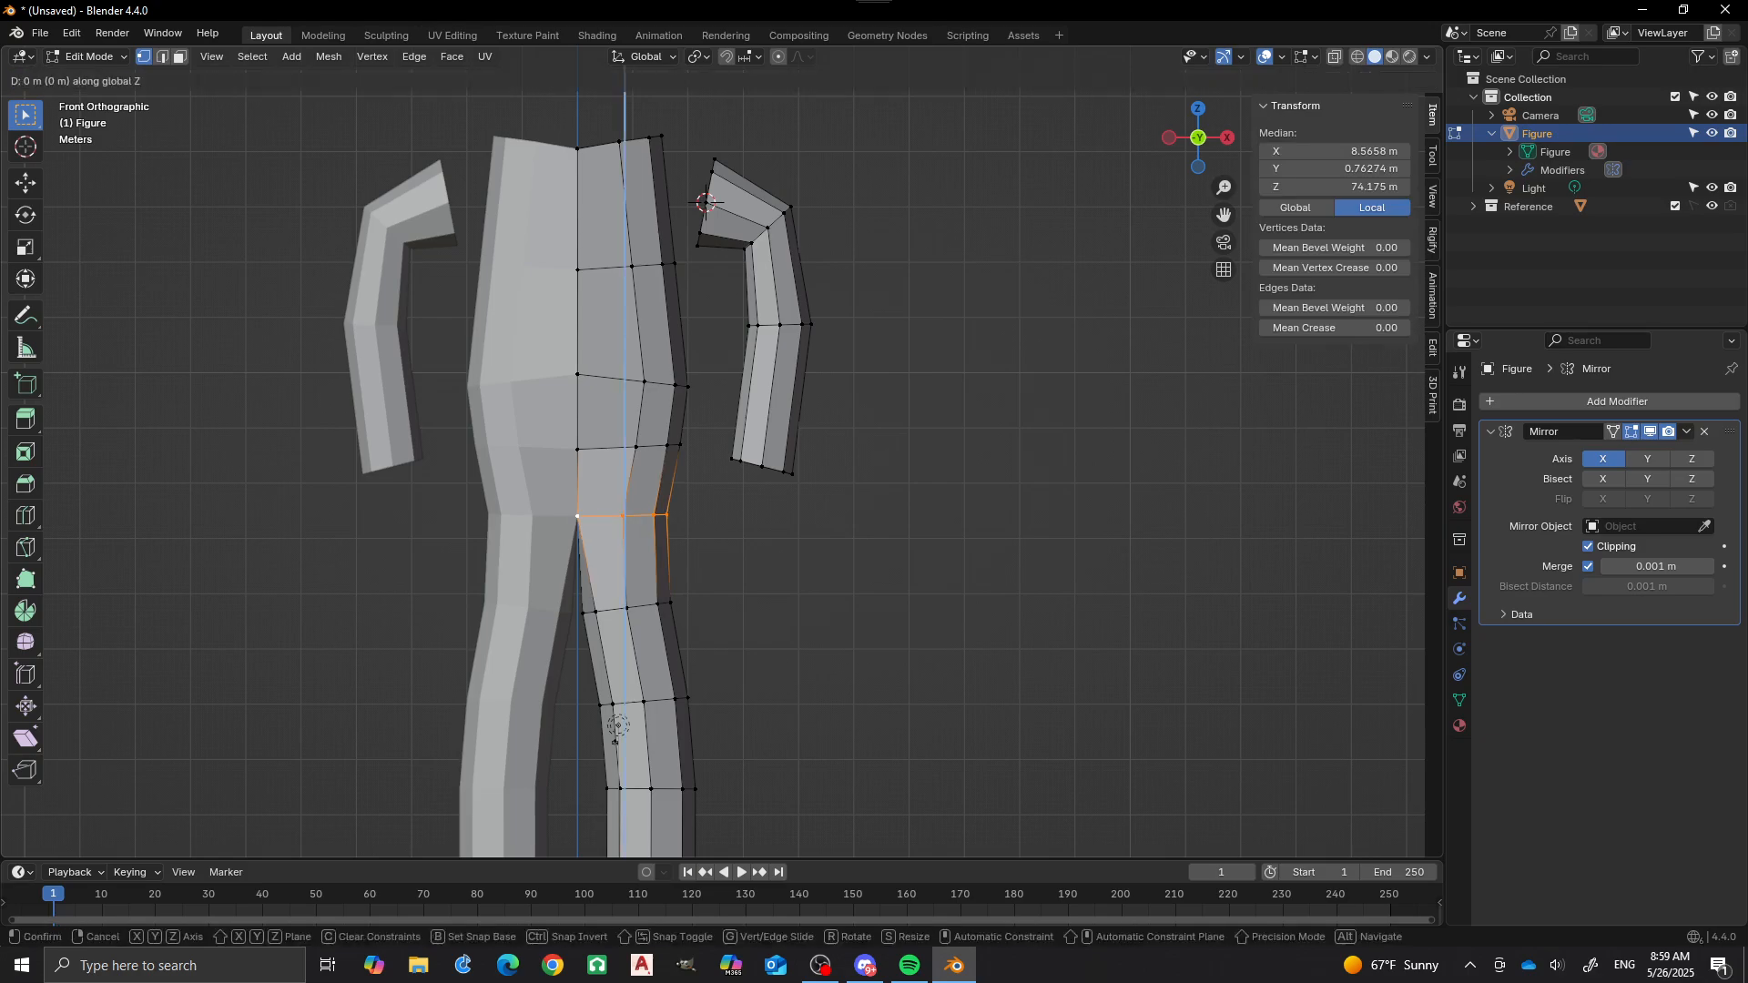
{"action": "key", "text": "z"}
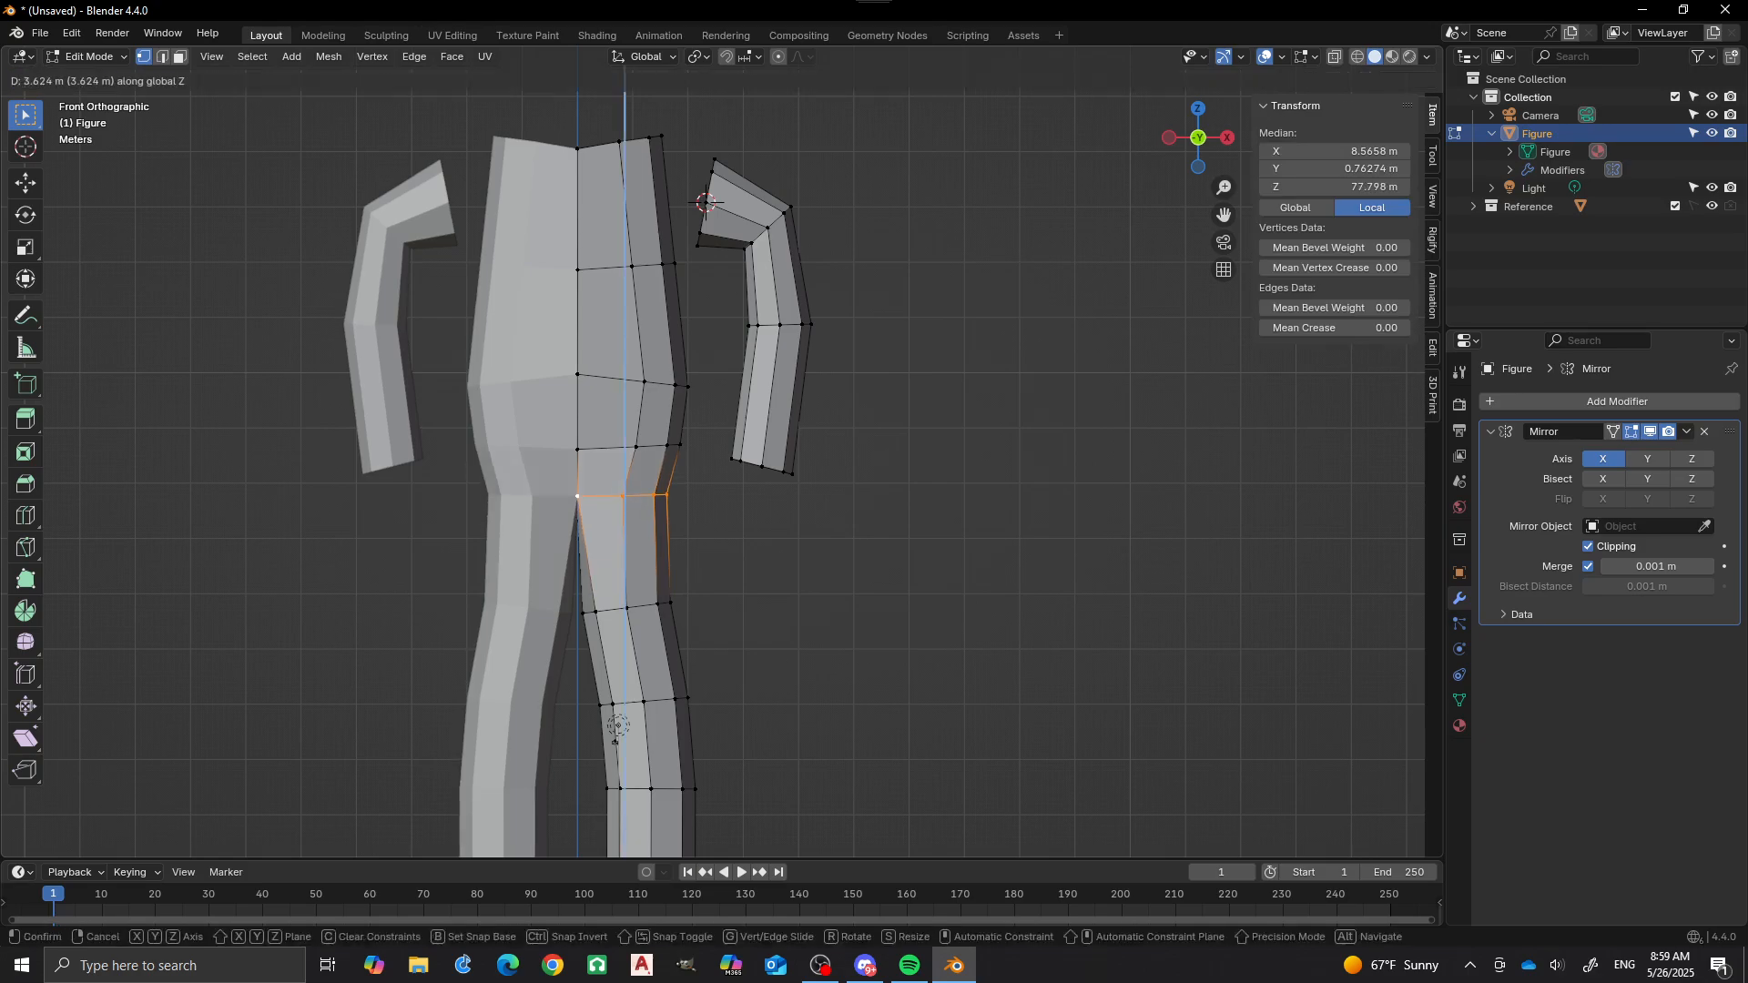
{"action": "left_click", "coordinate": [596, 497]}
Select the mid-thigh edge loop, raise it about 10.4 m along Z and deselect it.
{"action": "left_click", "coordinate": [614, 609], "text": "alt"}
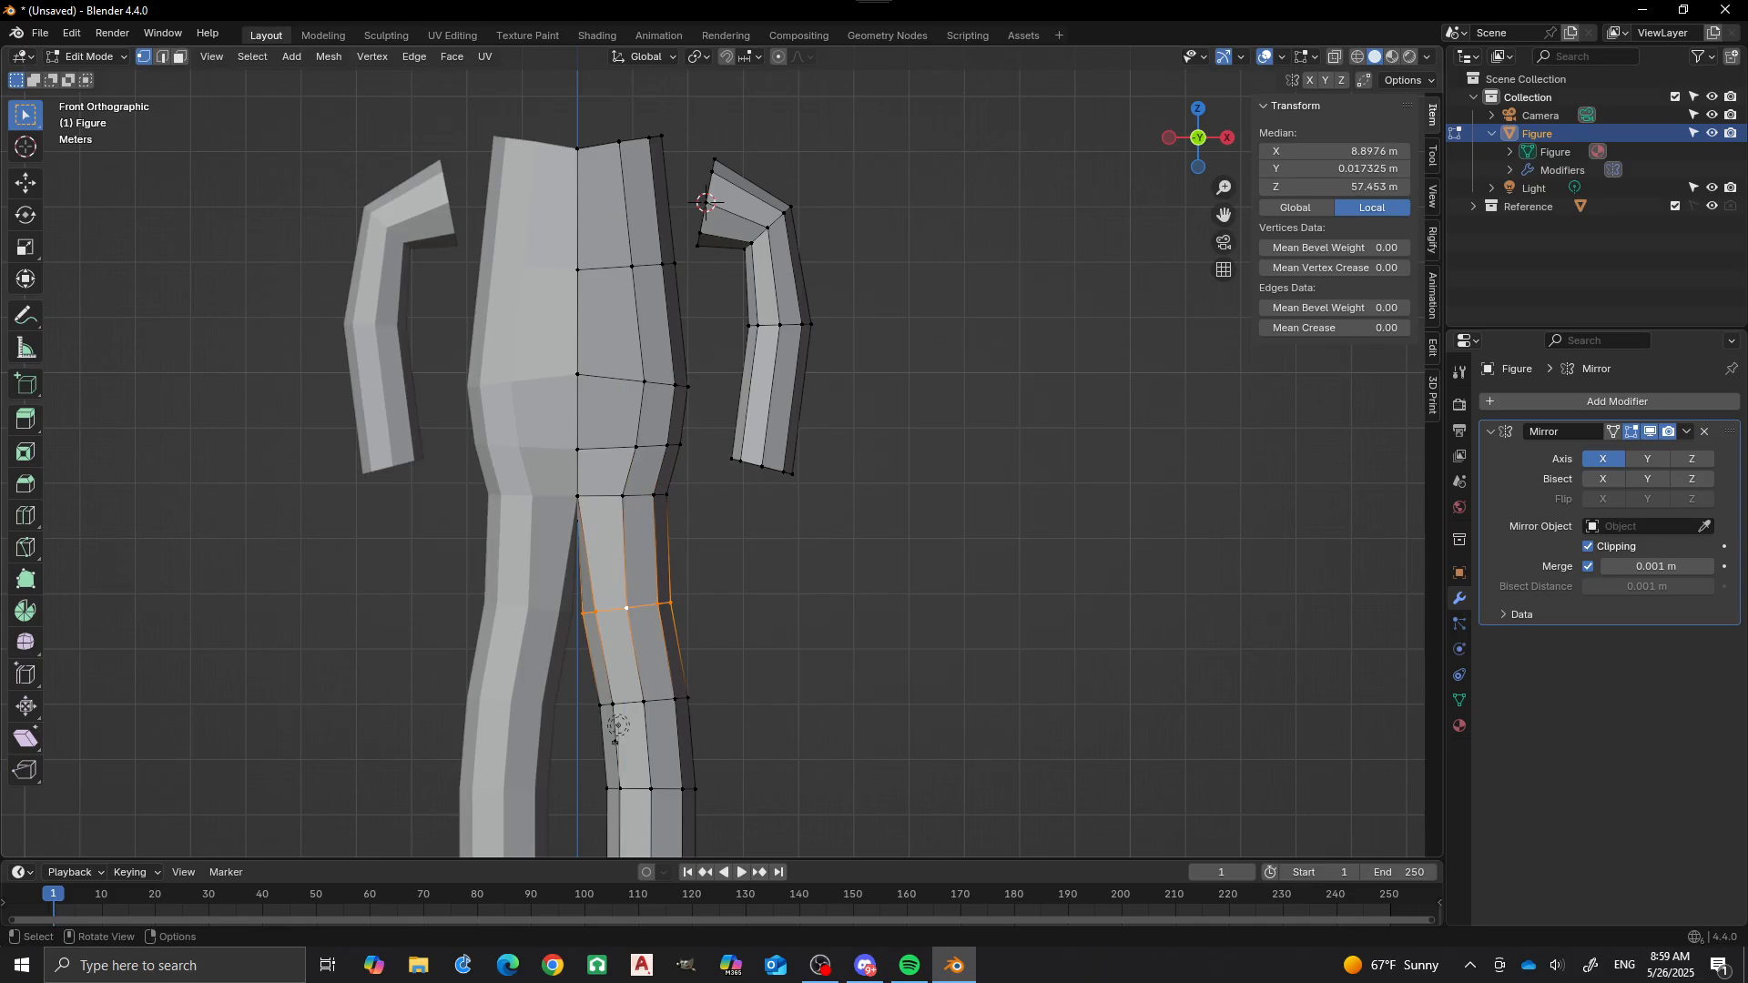
{"action": "key", "text": "g"}
{"action": "key", "text": "z"}
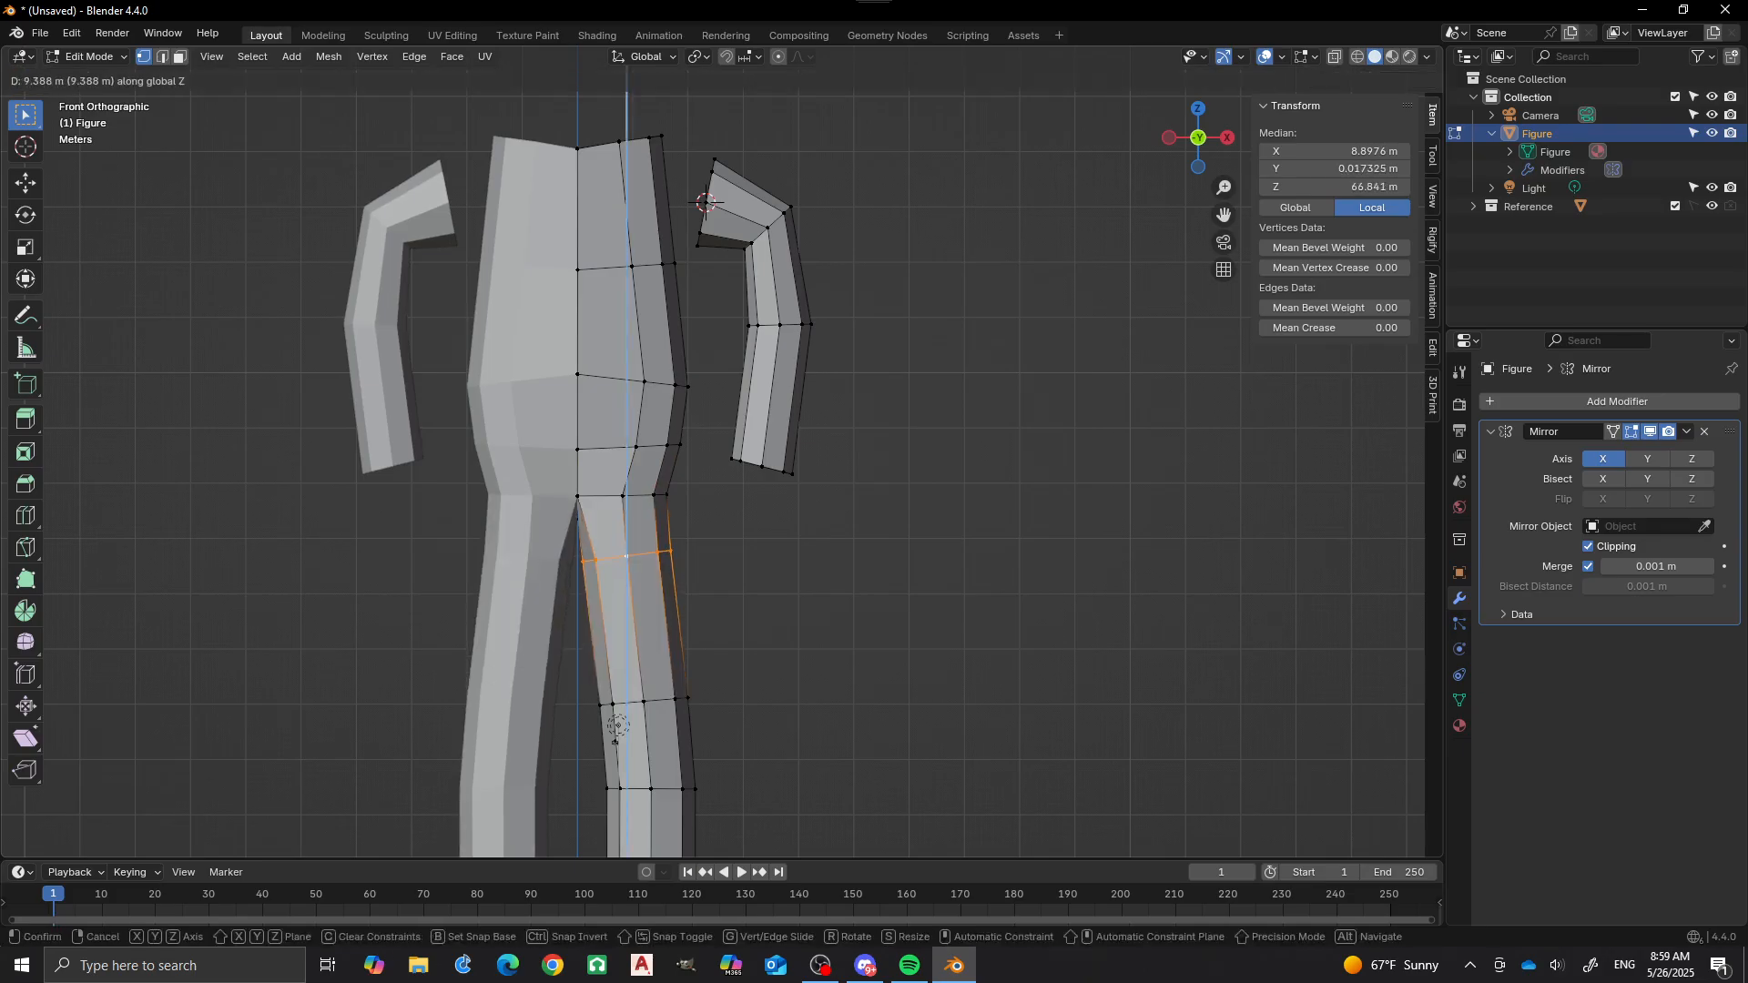
{"action": "key", "text": "Return"}
{"action": "scroll", "coordinate": [728, 464], "scroll_direction": "down", "scroll_amount": 4}
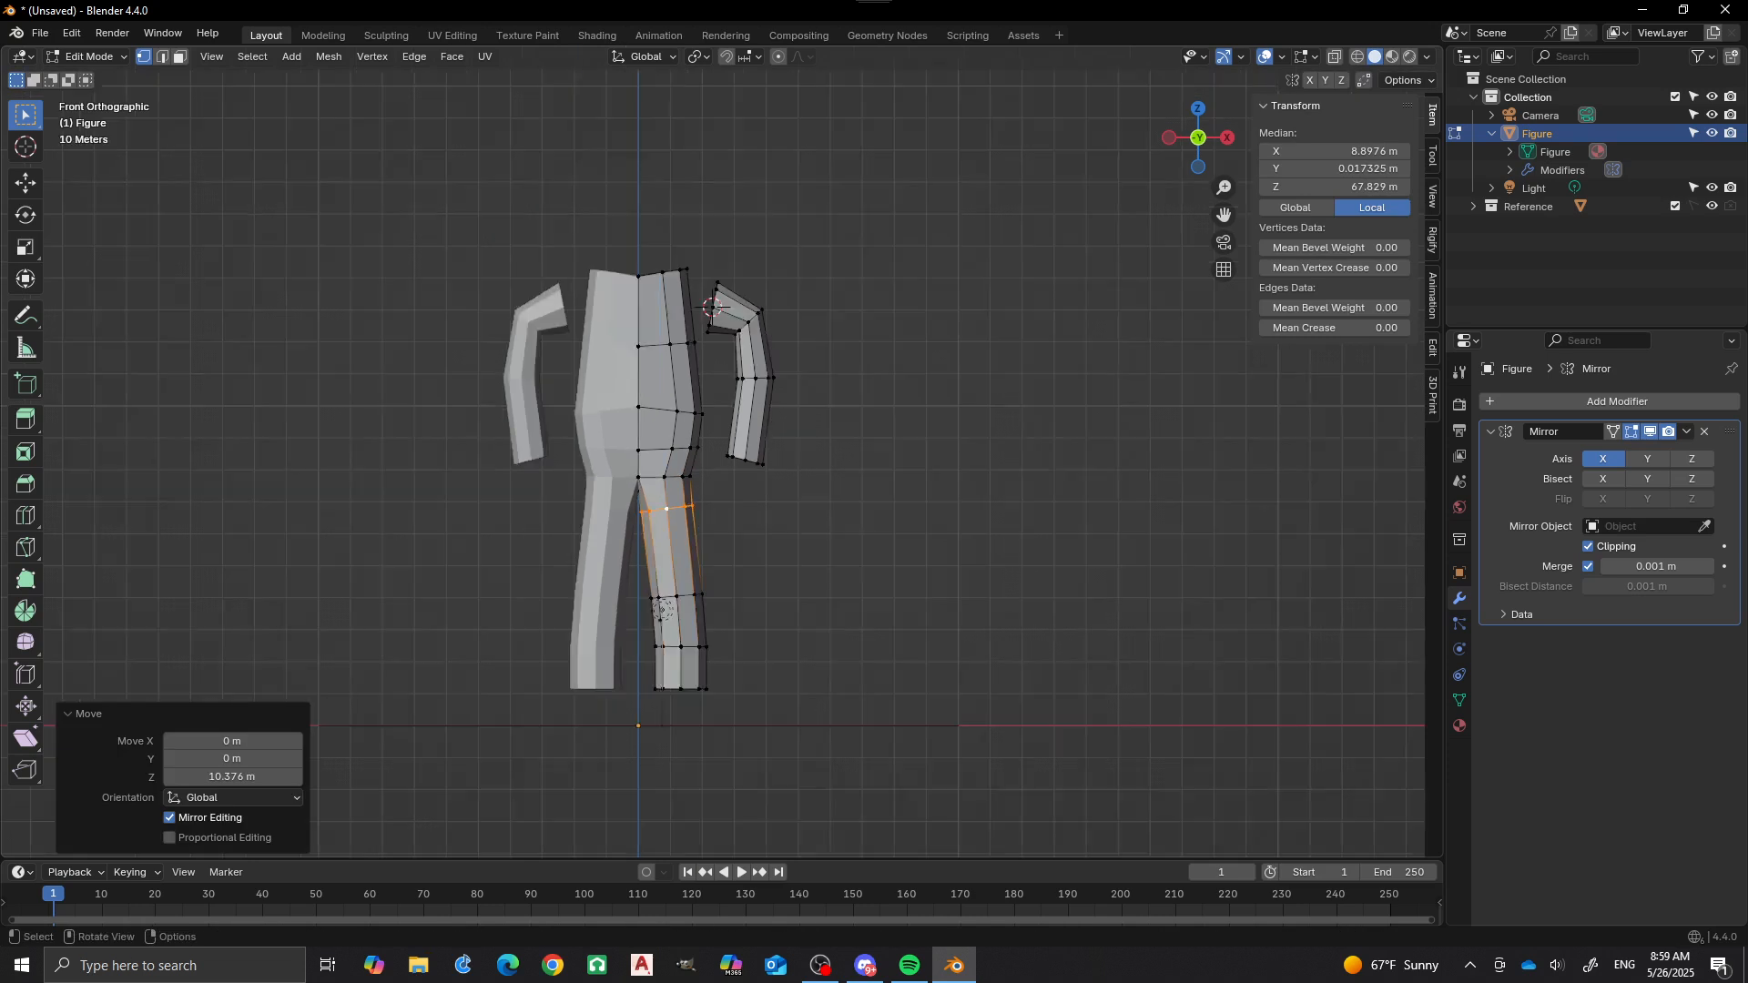
{"action": "key", "text": "alt+a"}
Select the arm's edge loop at the shoulder bend and move it about 2.8 m inward along X.
{"action": "scroll", "coordinate": [674, 583], "scroll_direction": "up", "scroll_amount": 4}
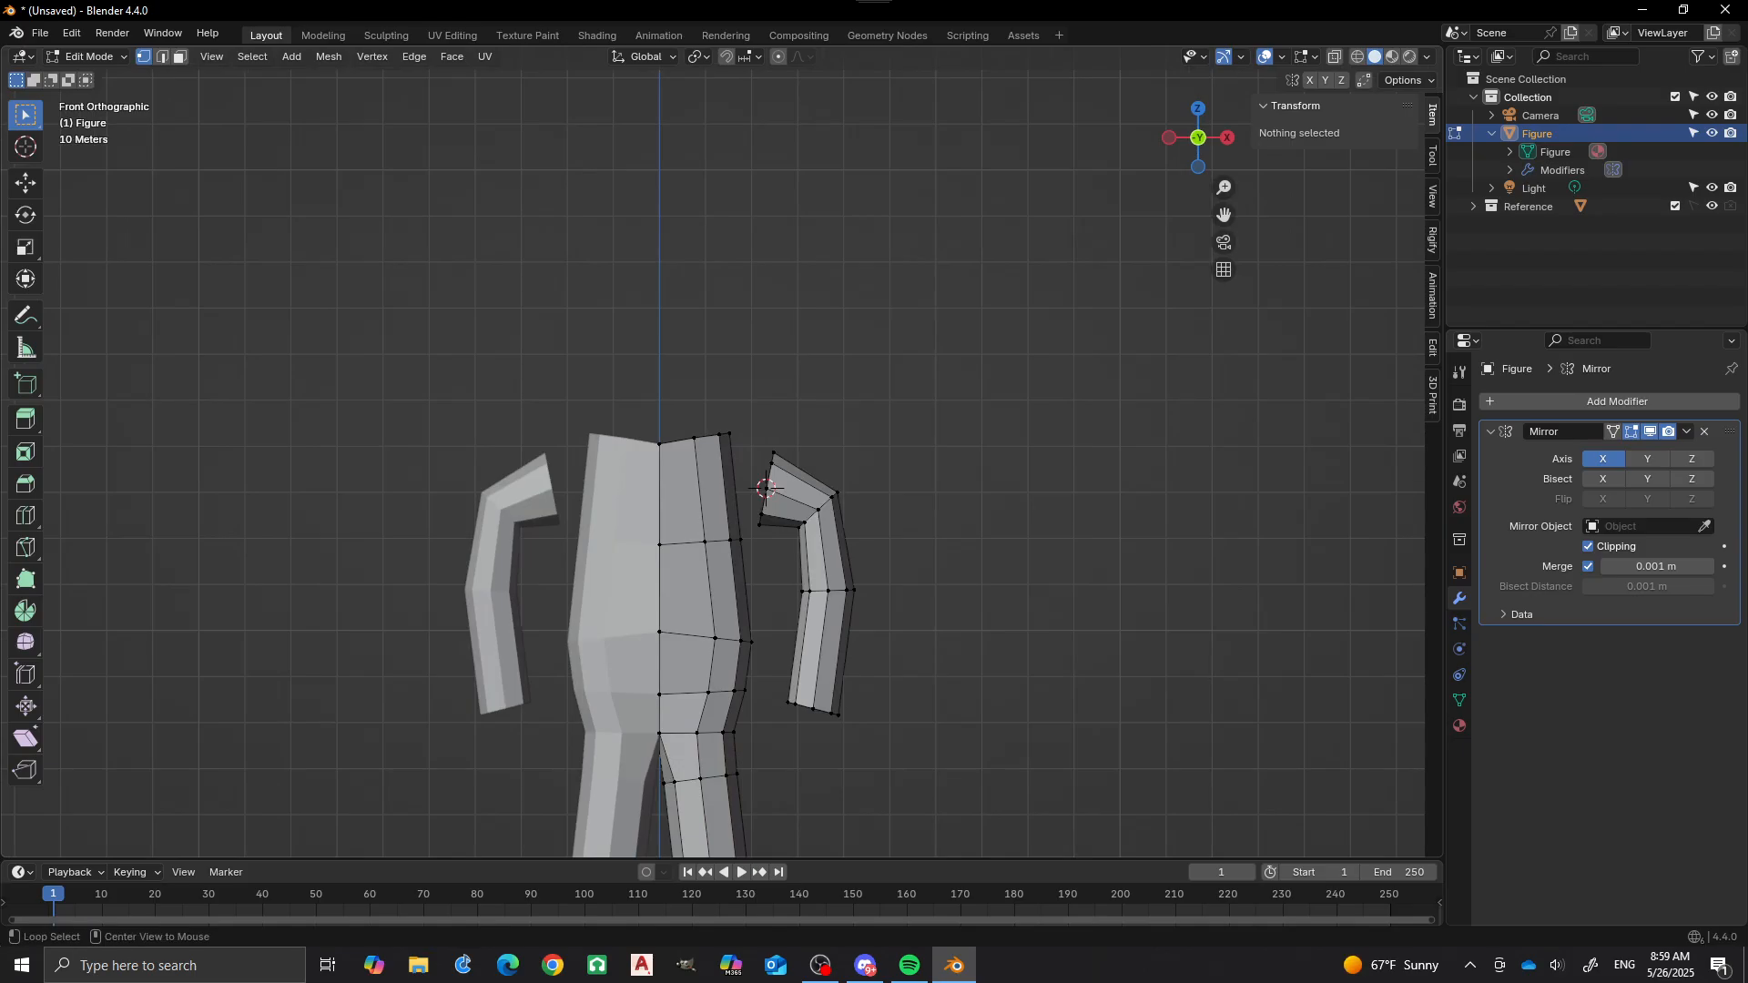
{"action": "left_click", "coordinate": [815, 512], "text": "alt"}
{"action": "key", "text": "g"}
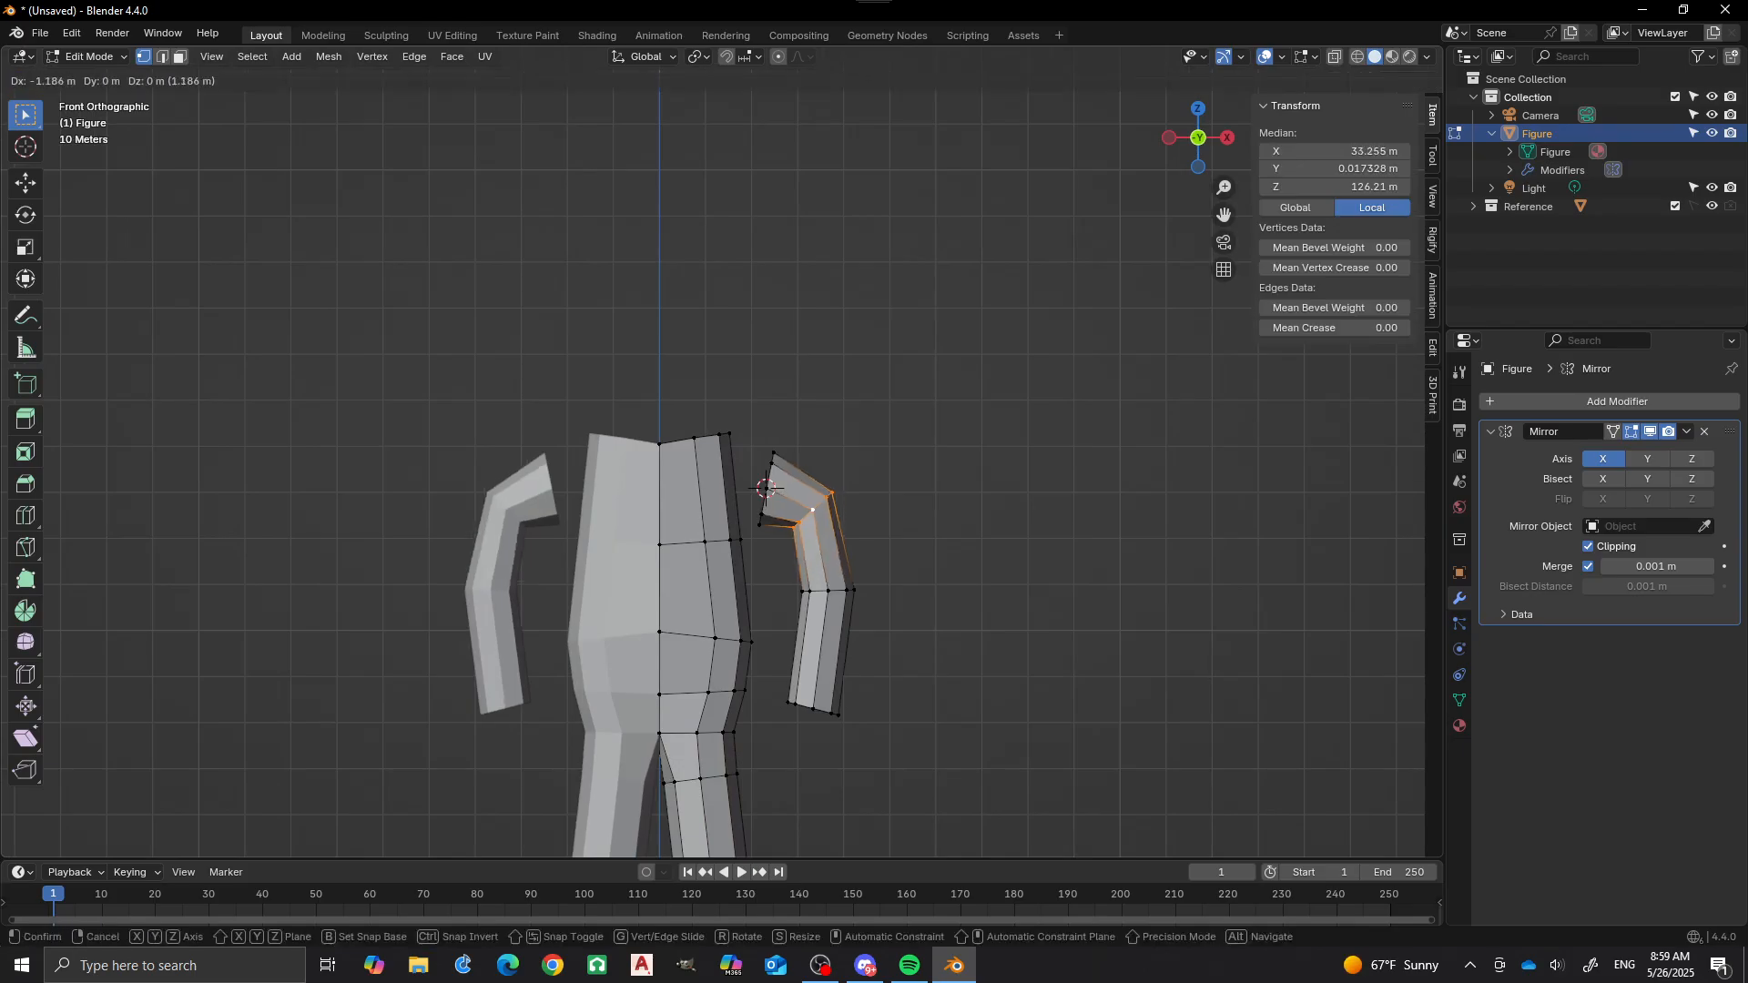
{"action": "left_click", "coordinate": [766, 489]}
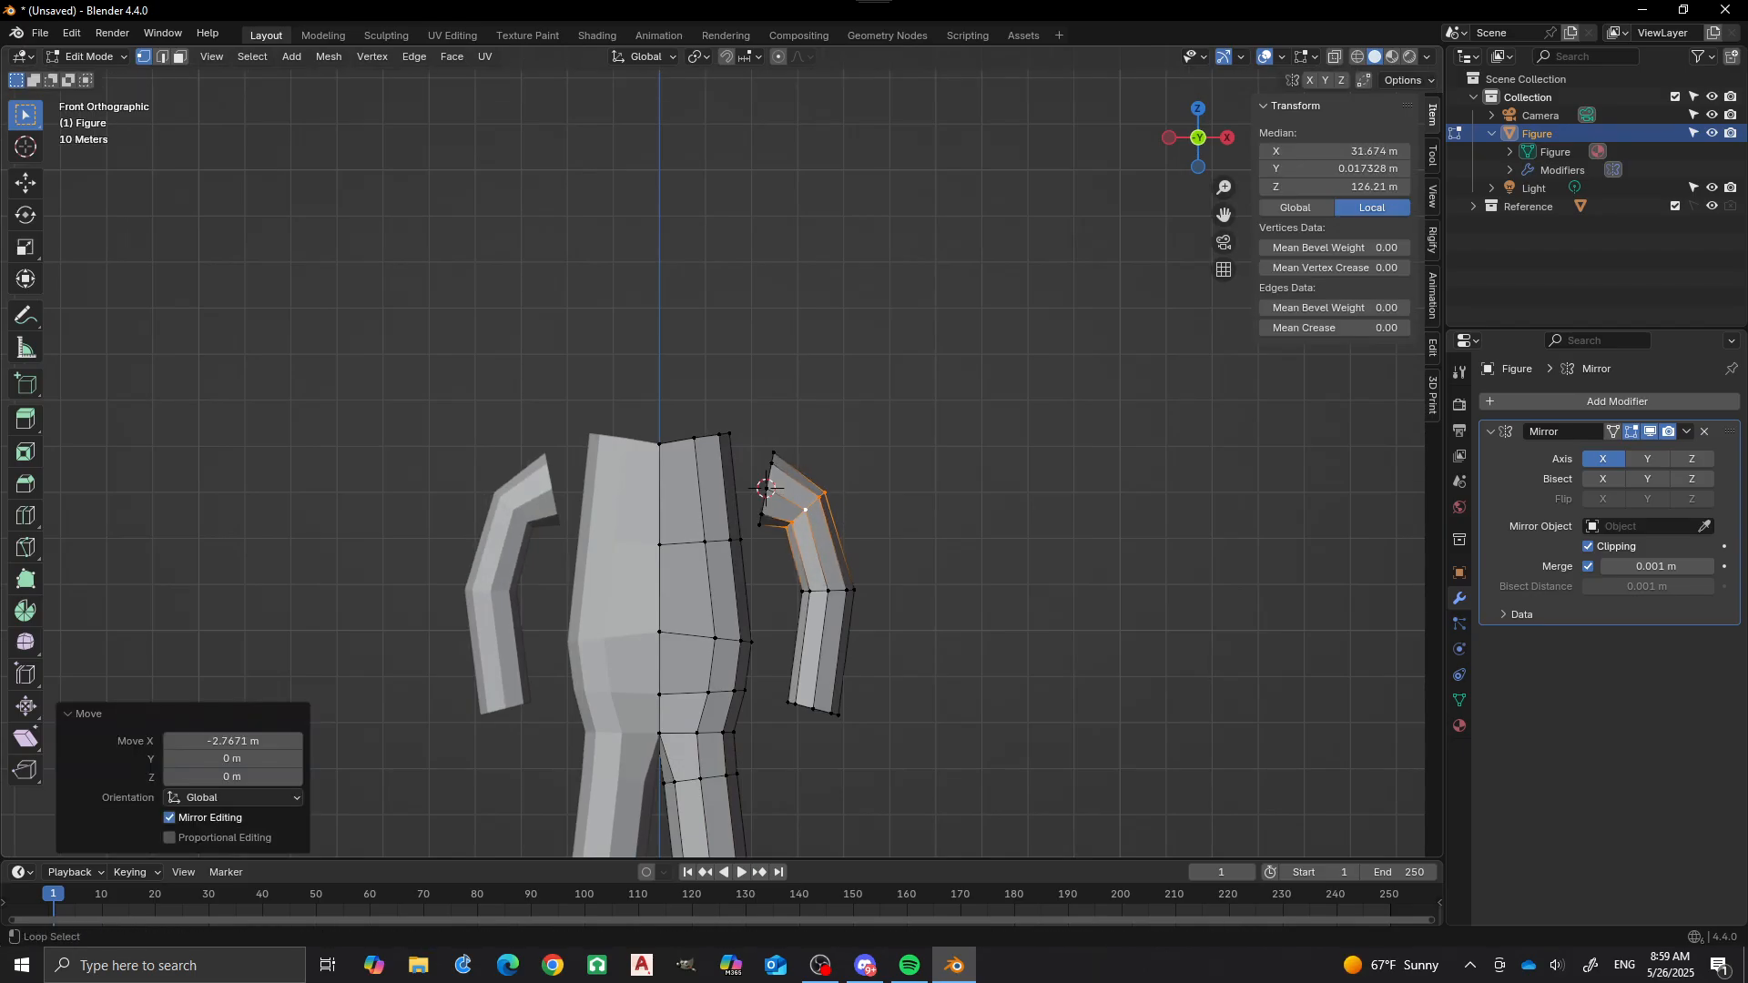
Select the arm's shoulder segment, move it about 2.2 m inward along X and rotate it -11.1° in front view.
{"action": "left_click", "coordinate": [767, 489], "text": "alt"}
{"action": "key", "text": "g"}
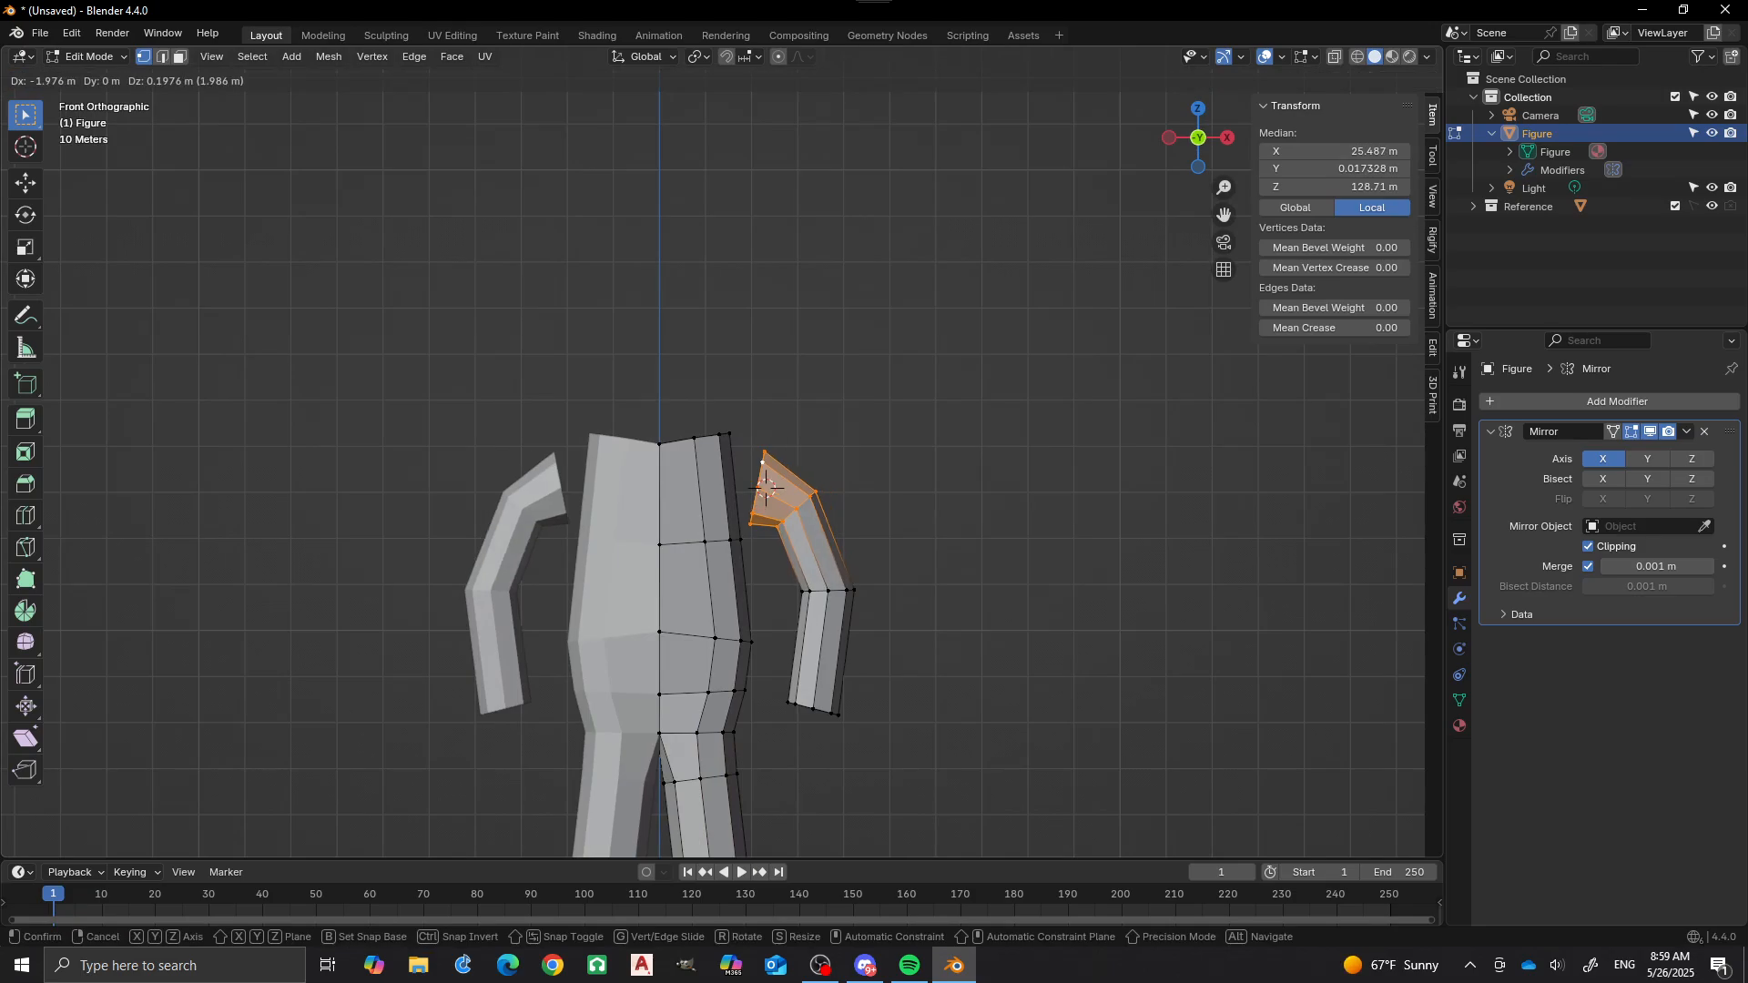
{"action": "left_click", "coordinate": [755, 487]}
{"action": "key", "text": "r"}
{"action": "left_click", "coordinate": [944, 468]}
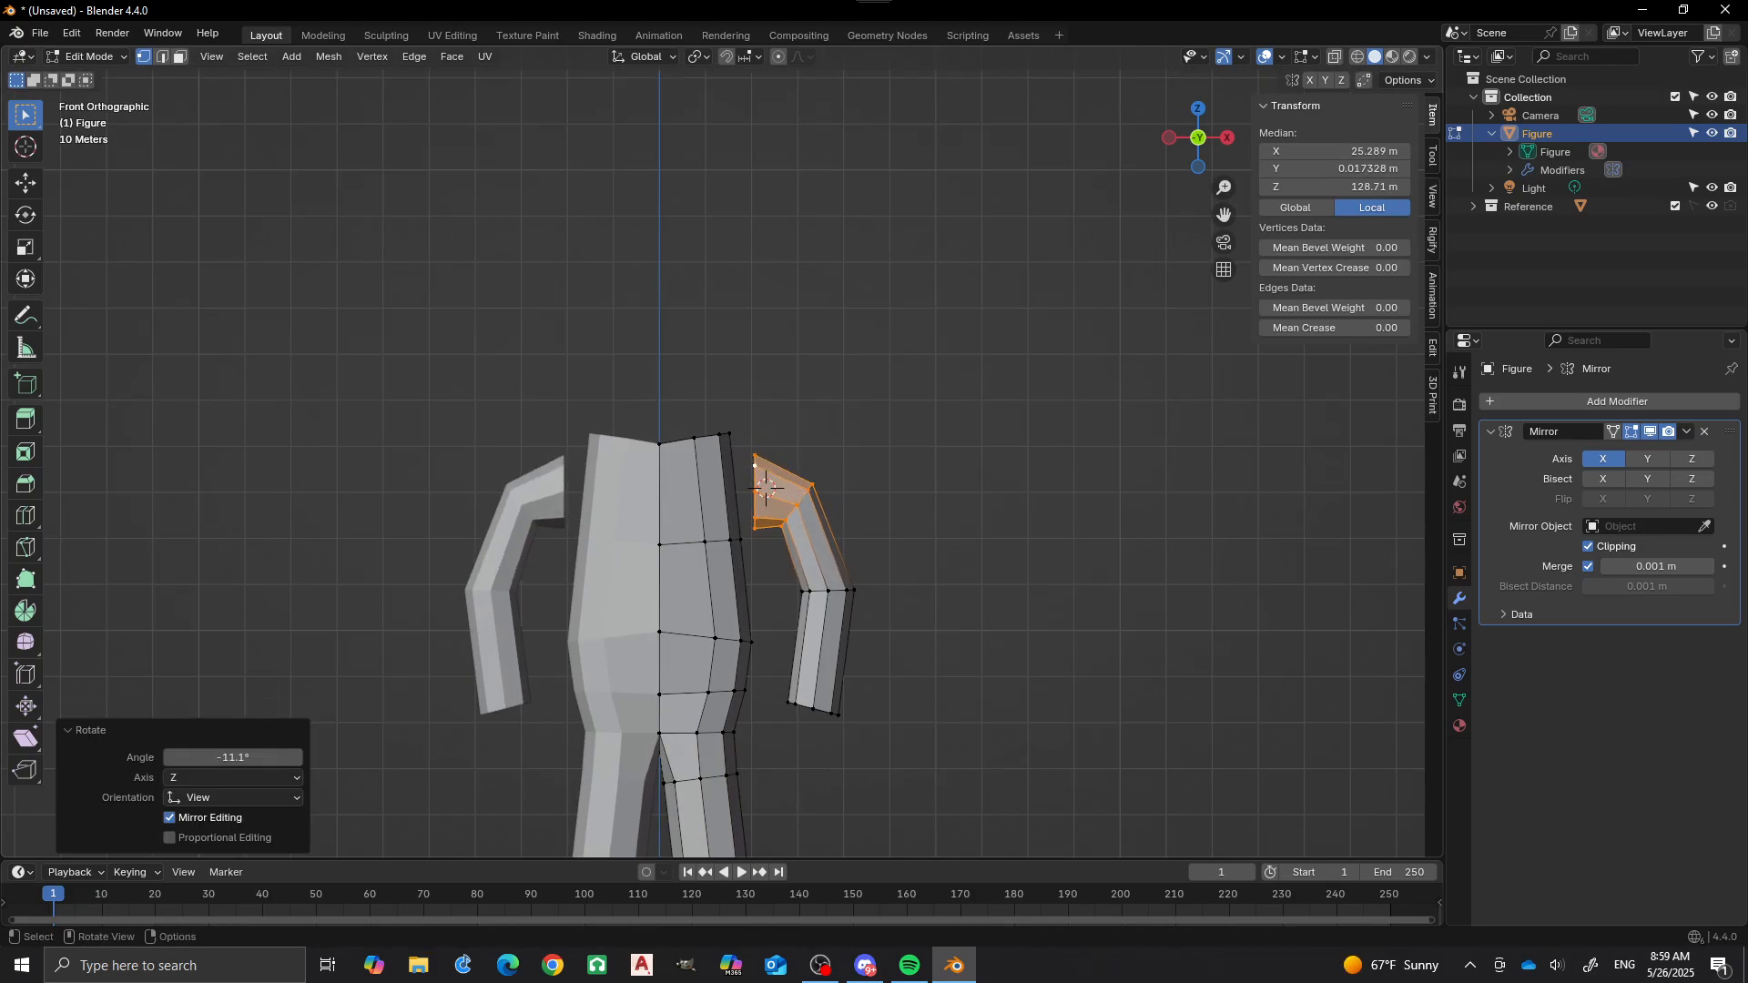
Move the shoulder segment about 2 m further inward along X and 0.8 m up along Z, and deselect it.
{"action": "key", "text": "g"}
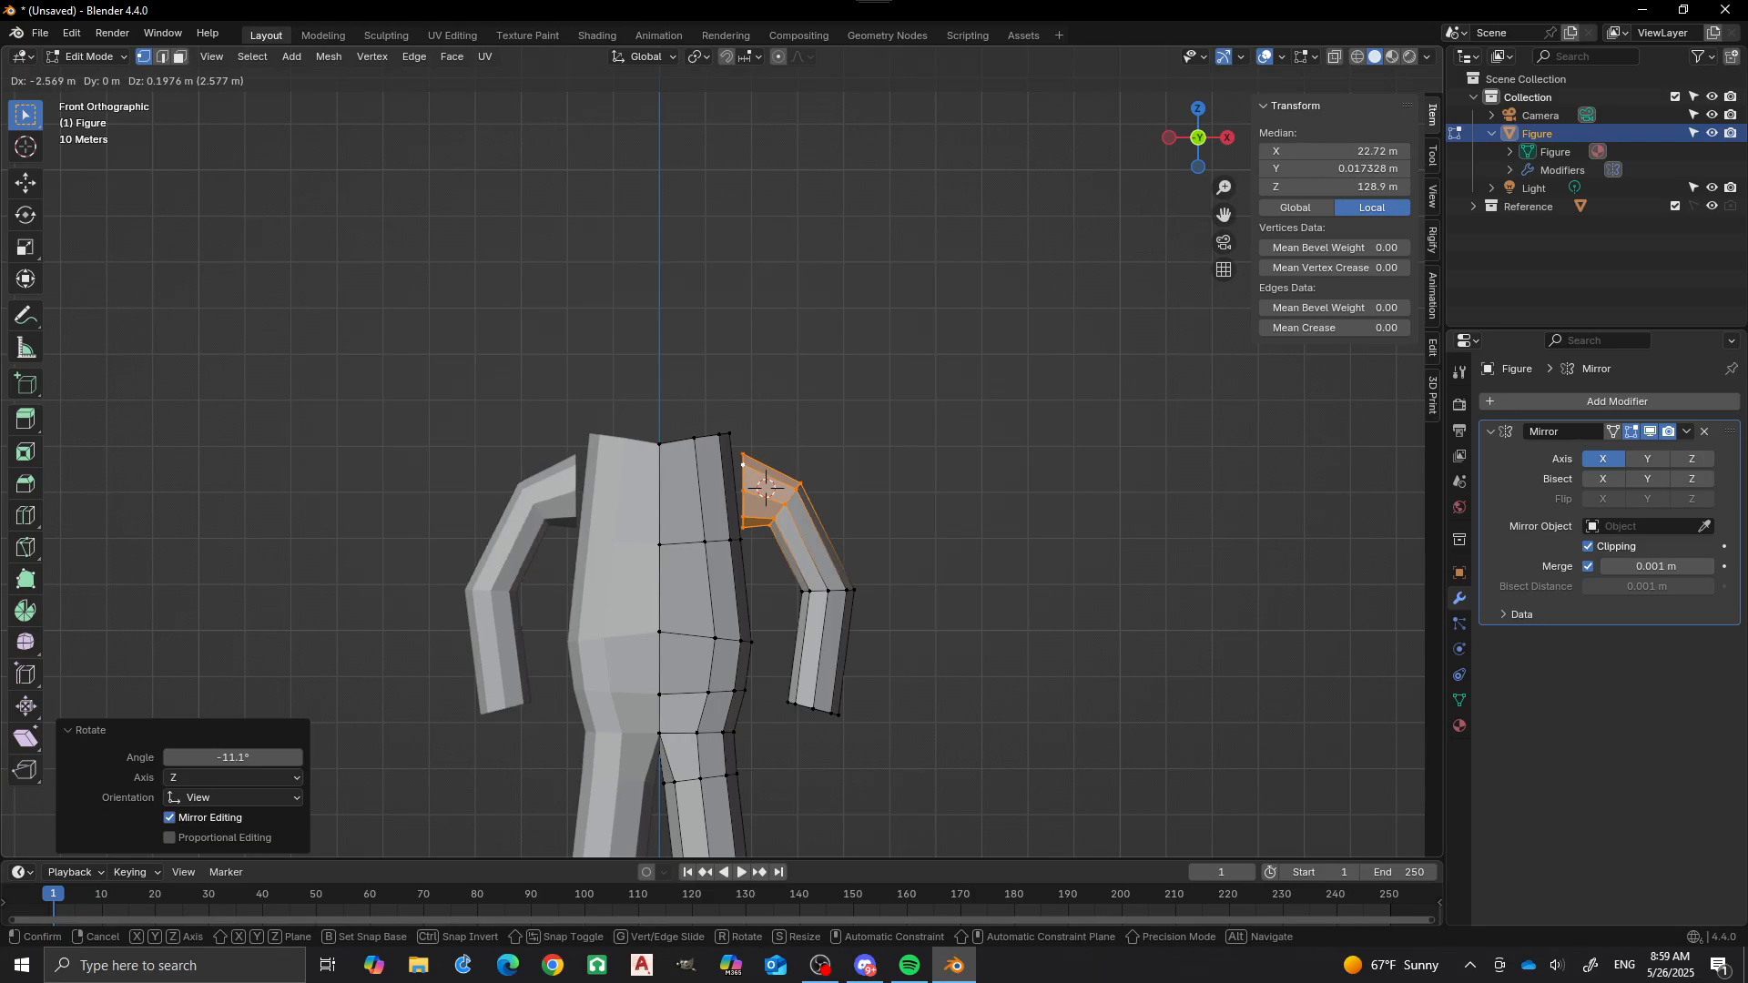
{"action": "left_click", "coordinate": [766, 488]}
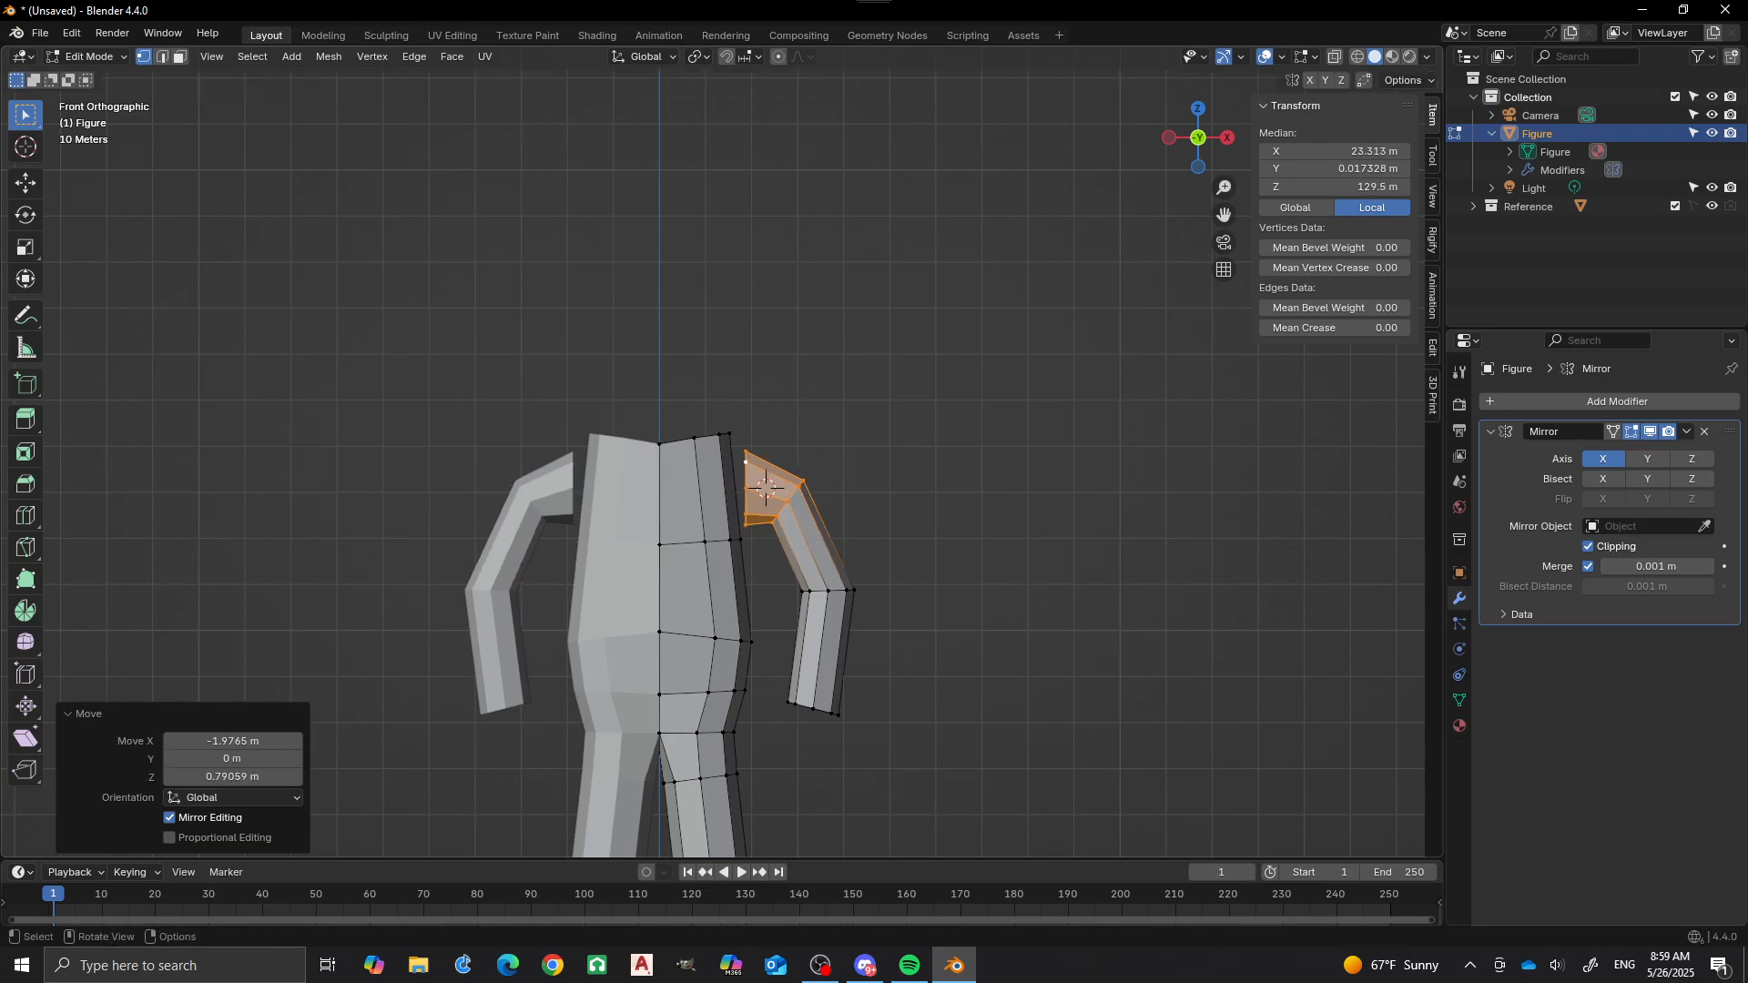
{"action": "scroll", "coordinate": [767, 488], "scroll_direction": "down", "scroll_amount": 3}
{"action": "scroll", "coordinate": [766, 488], "scroll_direction": "up", "scroll_amount": 2}
{"action": "middle_click_drag", "start_coordinate": [770, 496], "coordinate": [565, 350], "text": "shift"}
{"action": "key", "text": "alt+a"}
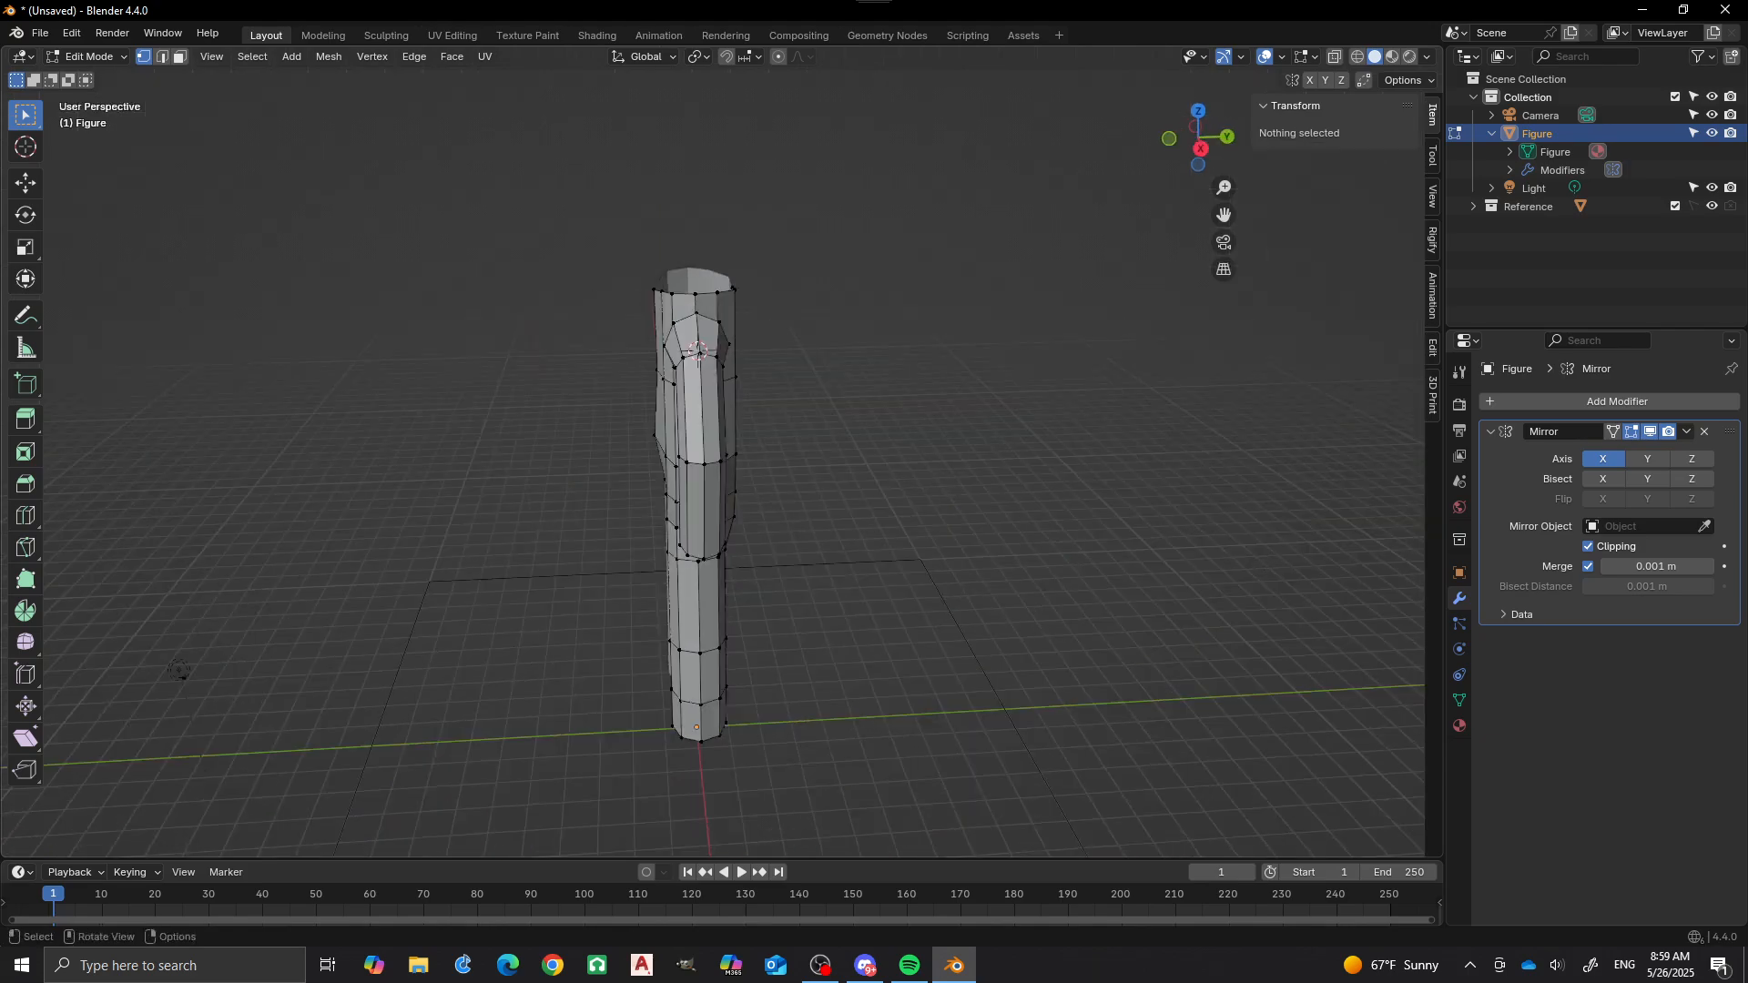
Add three evenly spaced loop cuts around the uppermost section of the torso without sliding them.
{"action": "middle_click_drag", "start_coordinate": [179, 670], "coordinate": [365, 660]}
{"action": "scroll", "coordinate": [301, 664], "scroll_direction": "up", "scroll_amount": 3}
{"action": "scroll", "coordinate": [364, 660], "scroll_direction": "up", "scroll_amount": 2}
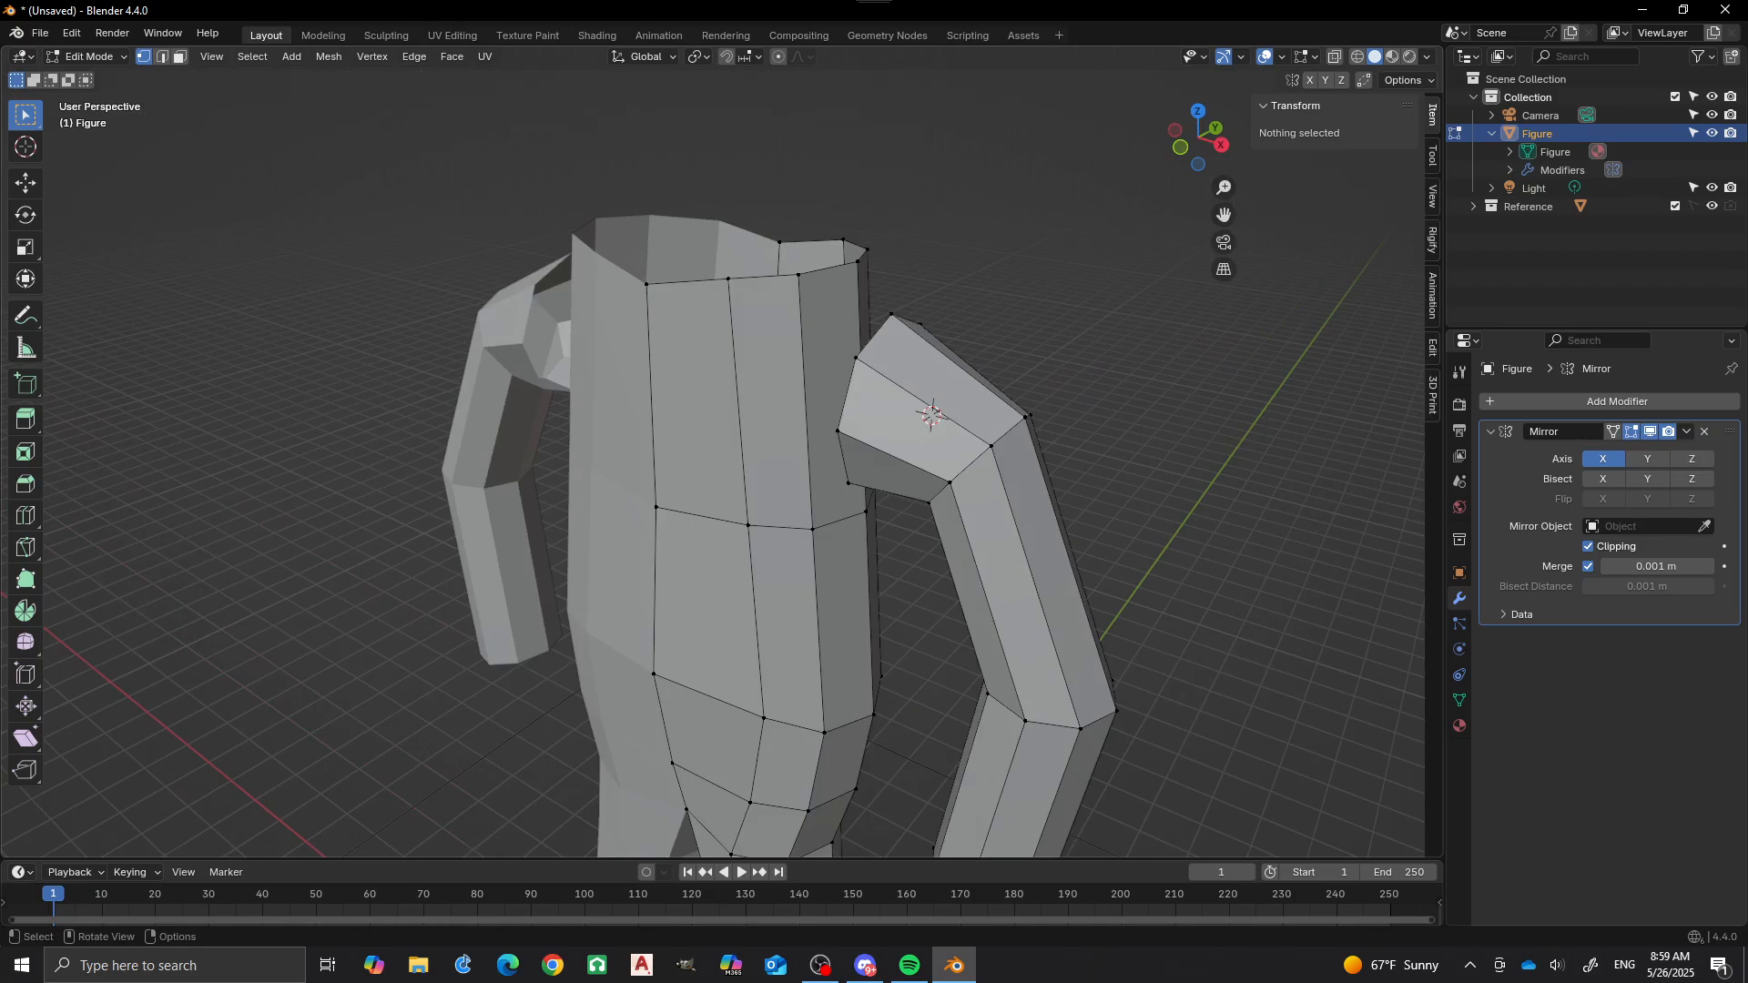
{"action": "key", "text": "ctrl+r"}
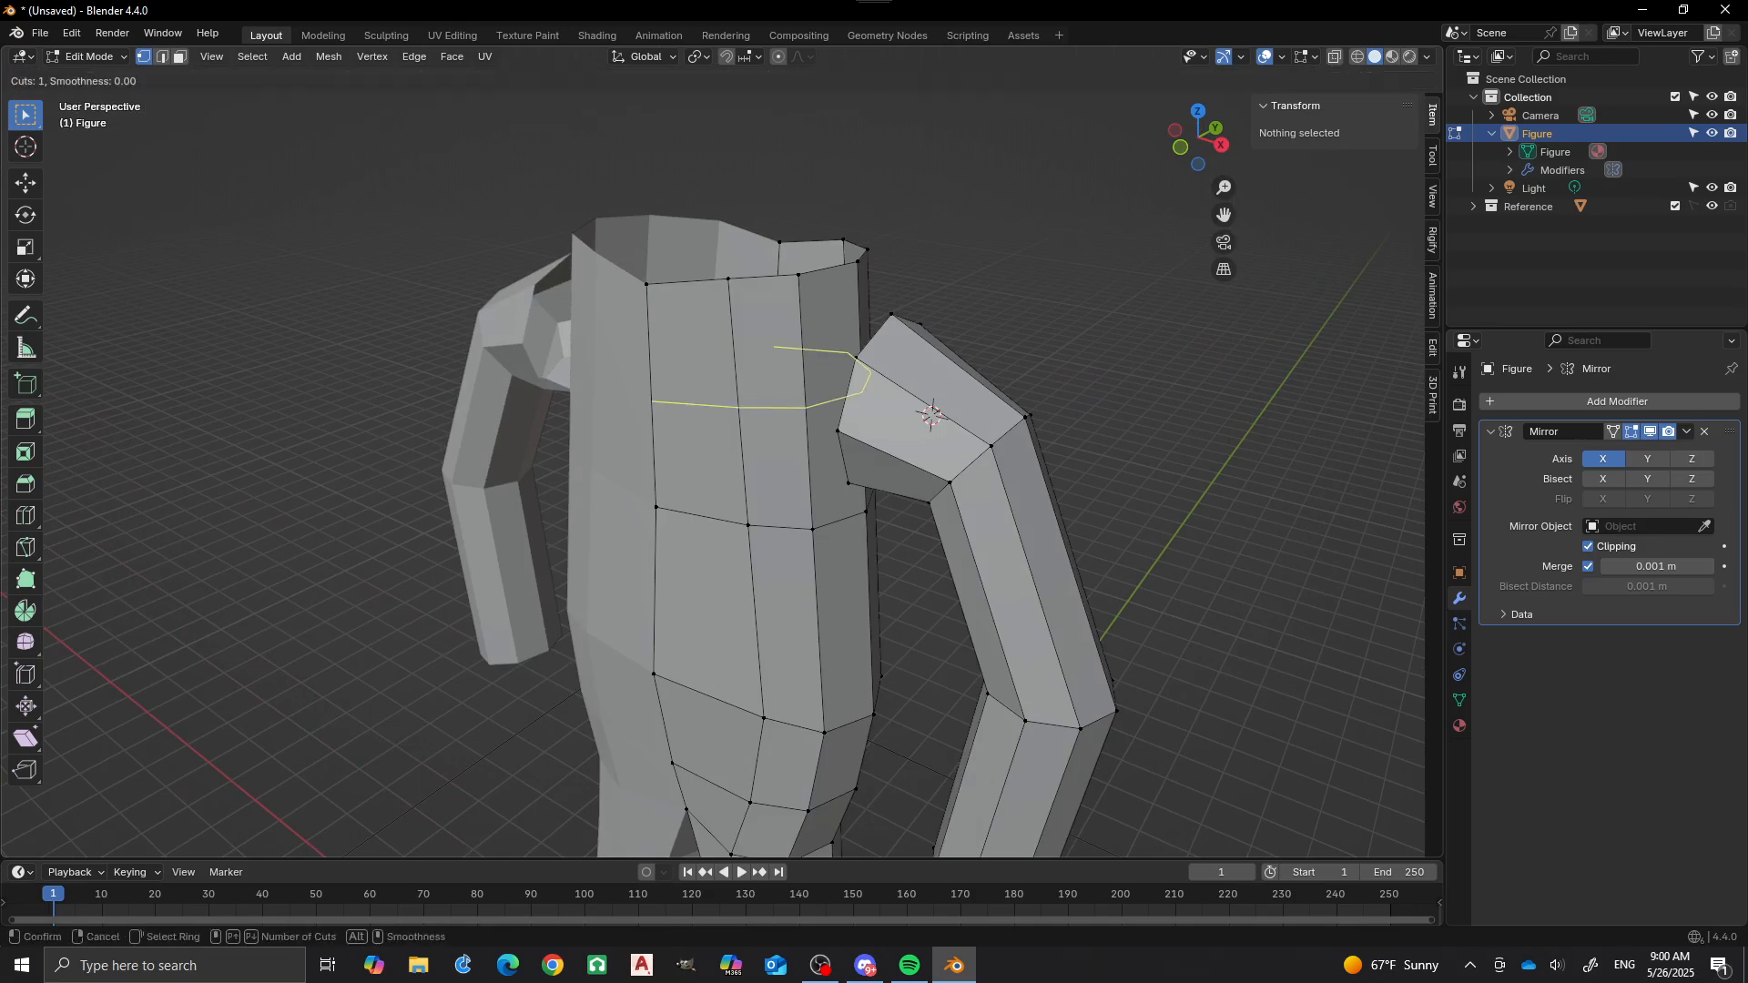
{"action": "scroll", "coordinate": [756, 405], "scroll_direction": "up", "scroll_amount": 2}
{"action": "left_click", "coordinate": [756, 405]}
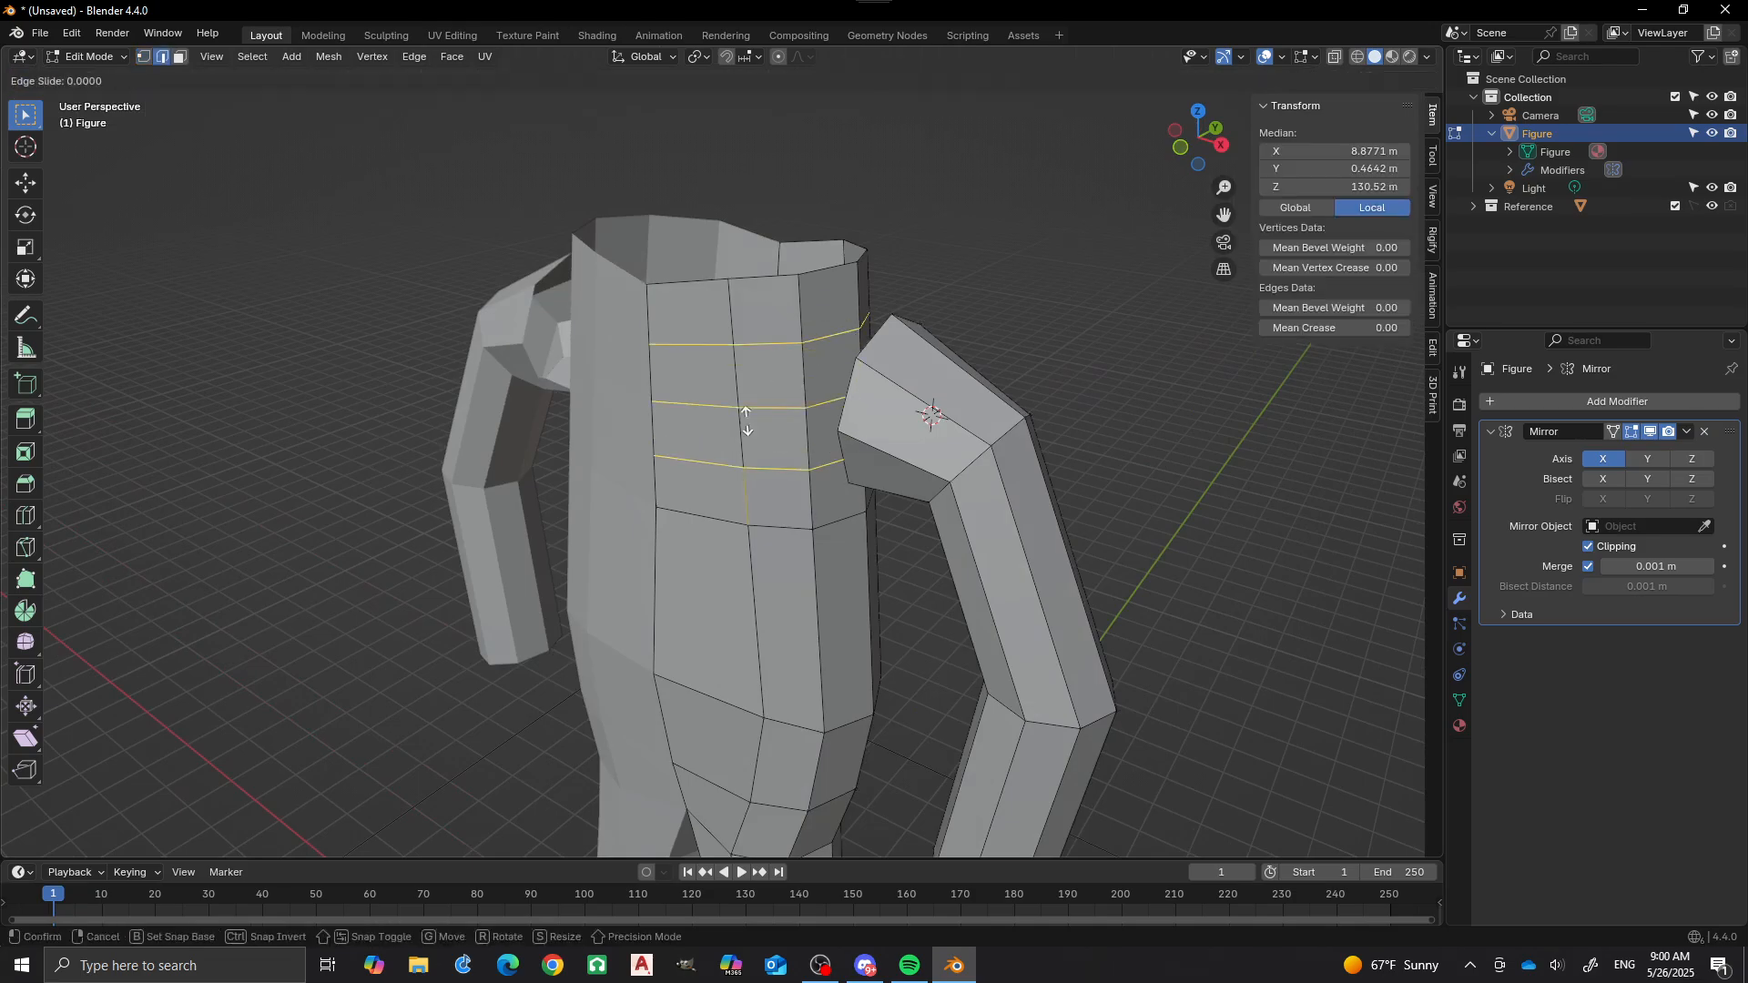
{"action": "right_click", "coordinate": [755, 405]}
Scale the three new chest loops along Z to spread them further apart.
{"action": "middle_click_drag", "start_coordinate": [755, 405], "coordinate": [819, 405]}
{"action": "key", "text": "s"}
{"action": "key", "text": "z"}
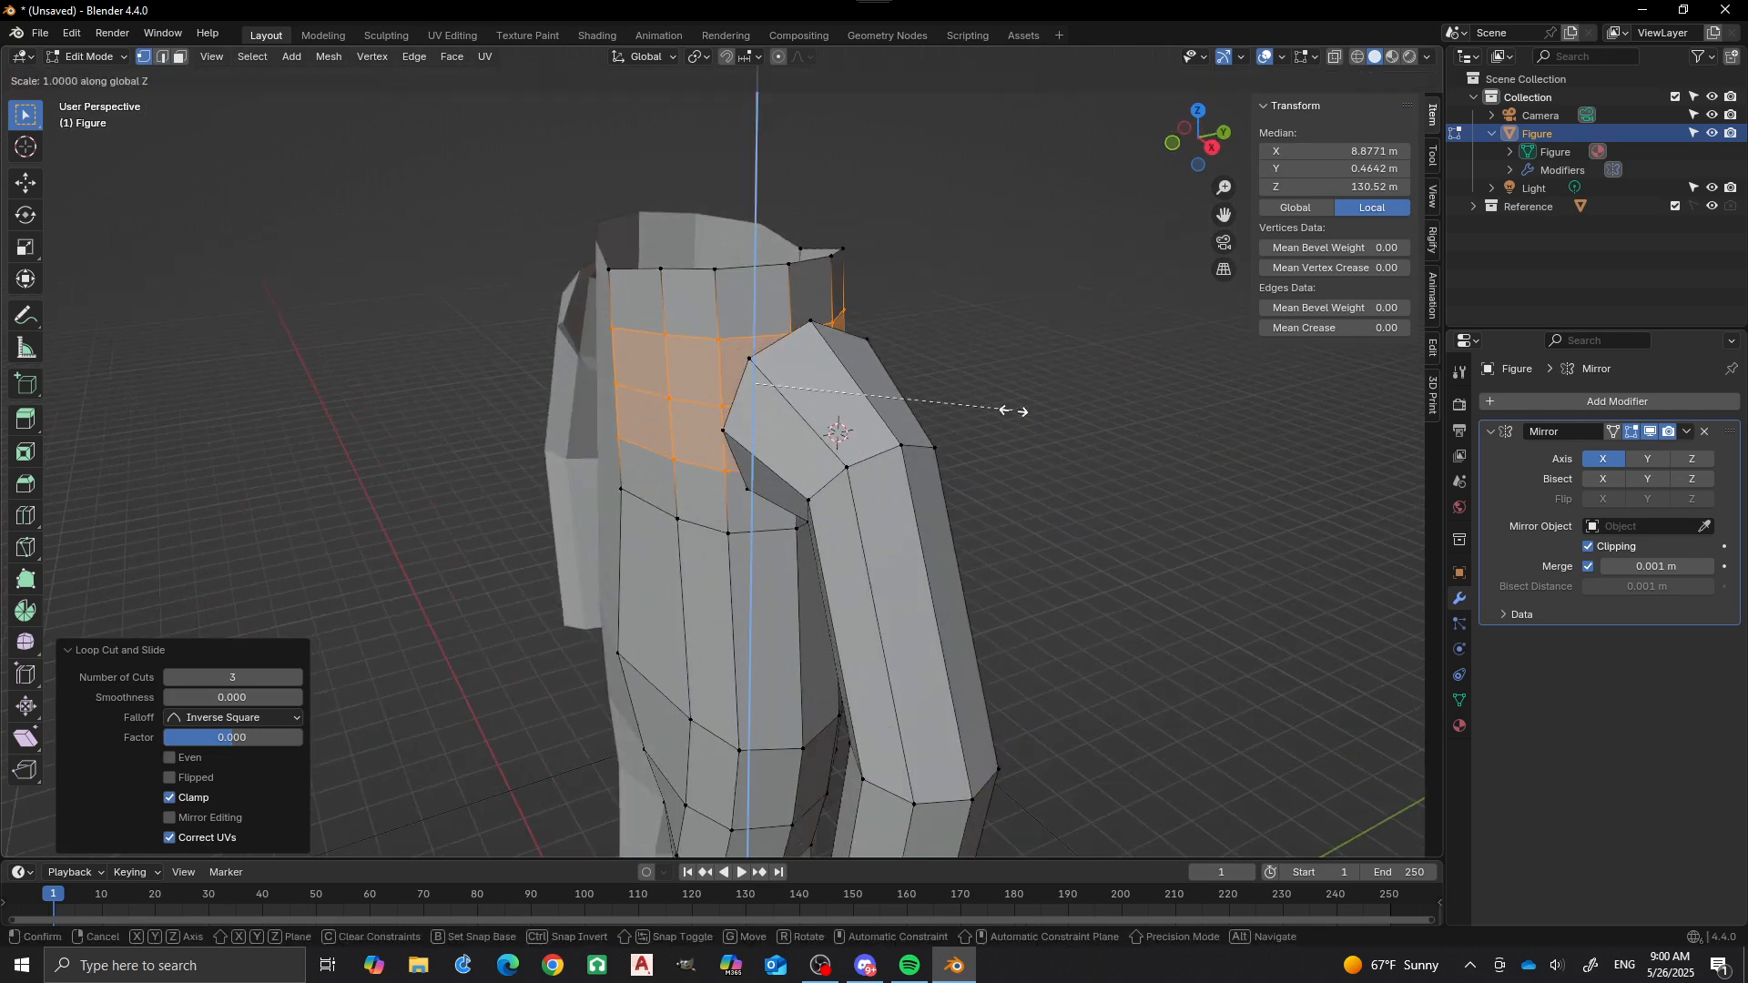
{"action": "left_click", "coordinate": [1089, 414]}
Move the two front vertices nearest the centre on the middle chest loop about -3.09 m along Y, using Connected proportional editing with size about 14.42.
{"action": "middle_click_drag", "start_coordinate": [1088, 413], "coordinate": [865, 405]}
{"action": "left_click", "coordinate": [714, 413]}
{"action": "left_click", "coordinate": [593, 394], "text": "shift"}
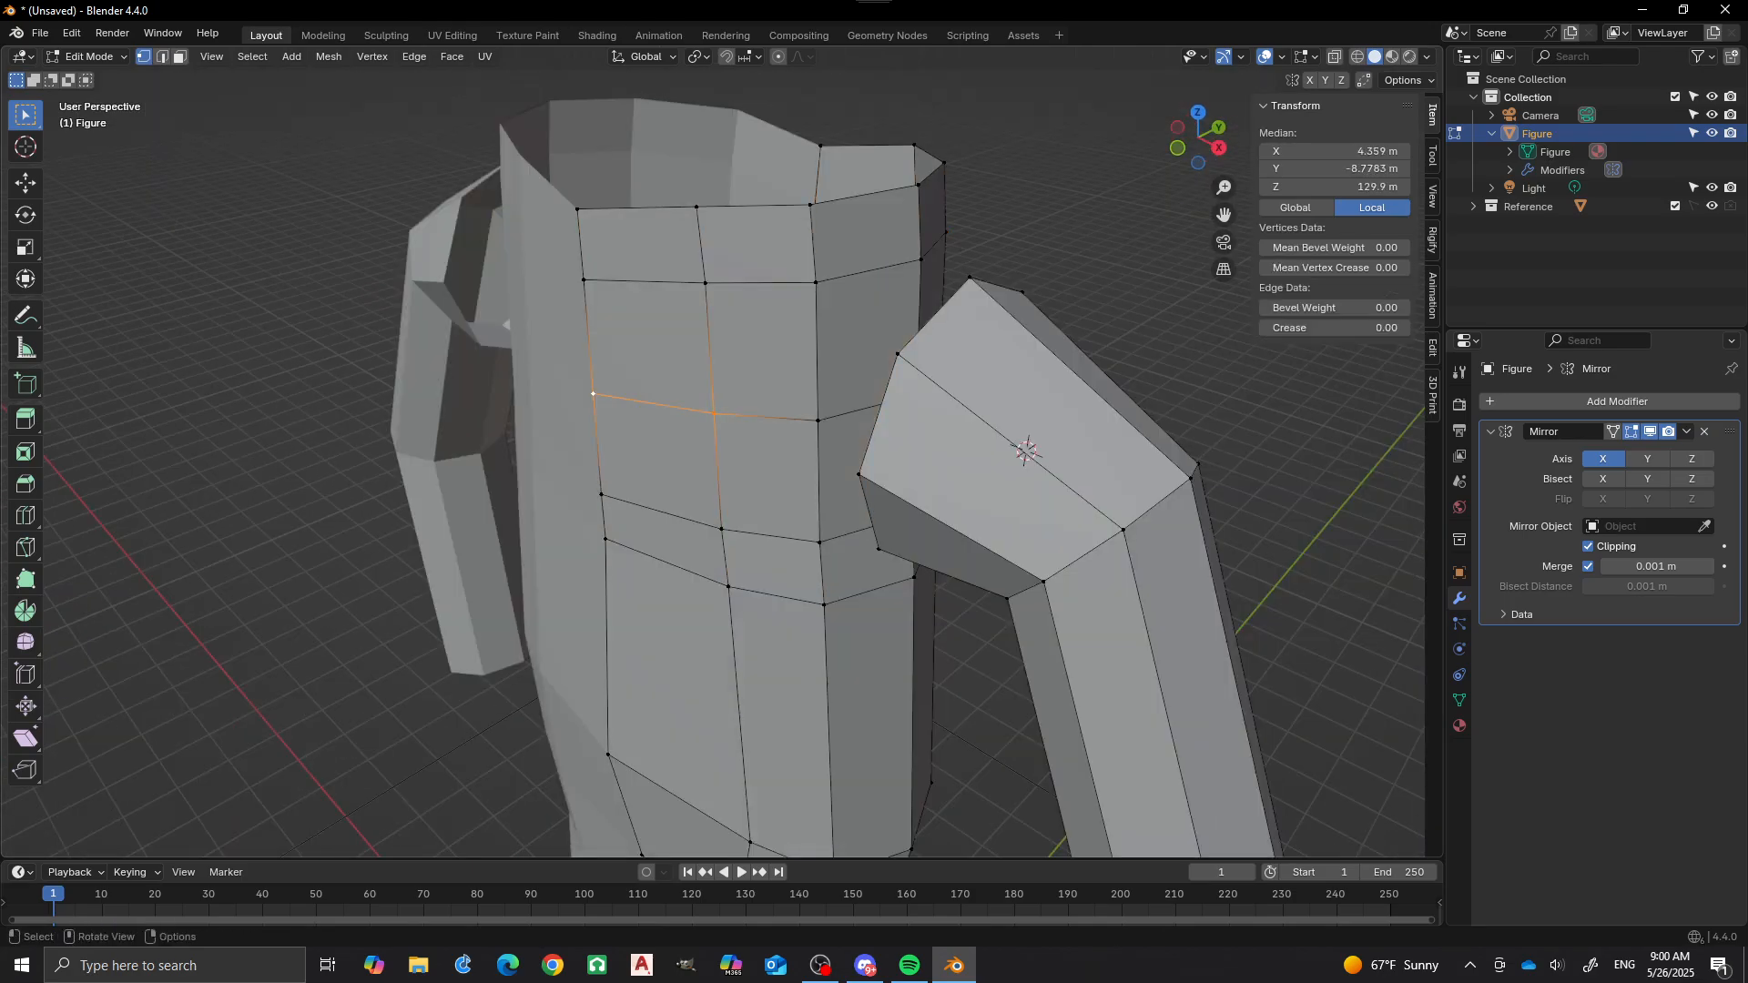
{"action": "key", "text": "o"}
{"action": "scroll", "coordinate": [874, 456], "scroll_direction": "down", "scroll_amount": 3}
{"action": "middle_click_drag", "start_coordinate": [874, 455], "coordinate": [966, 455]}
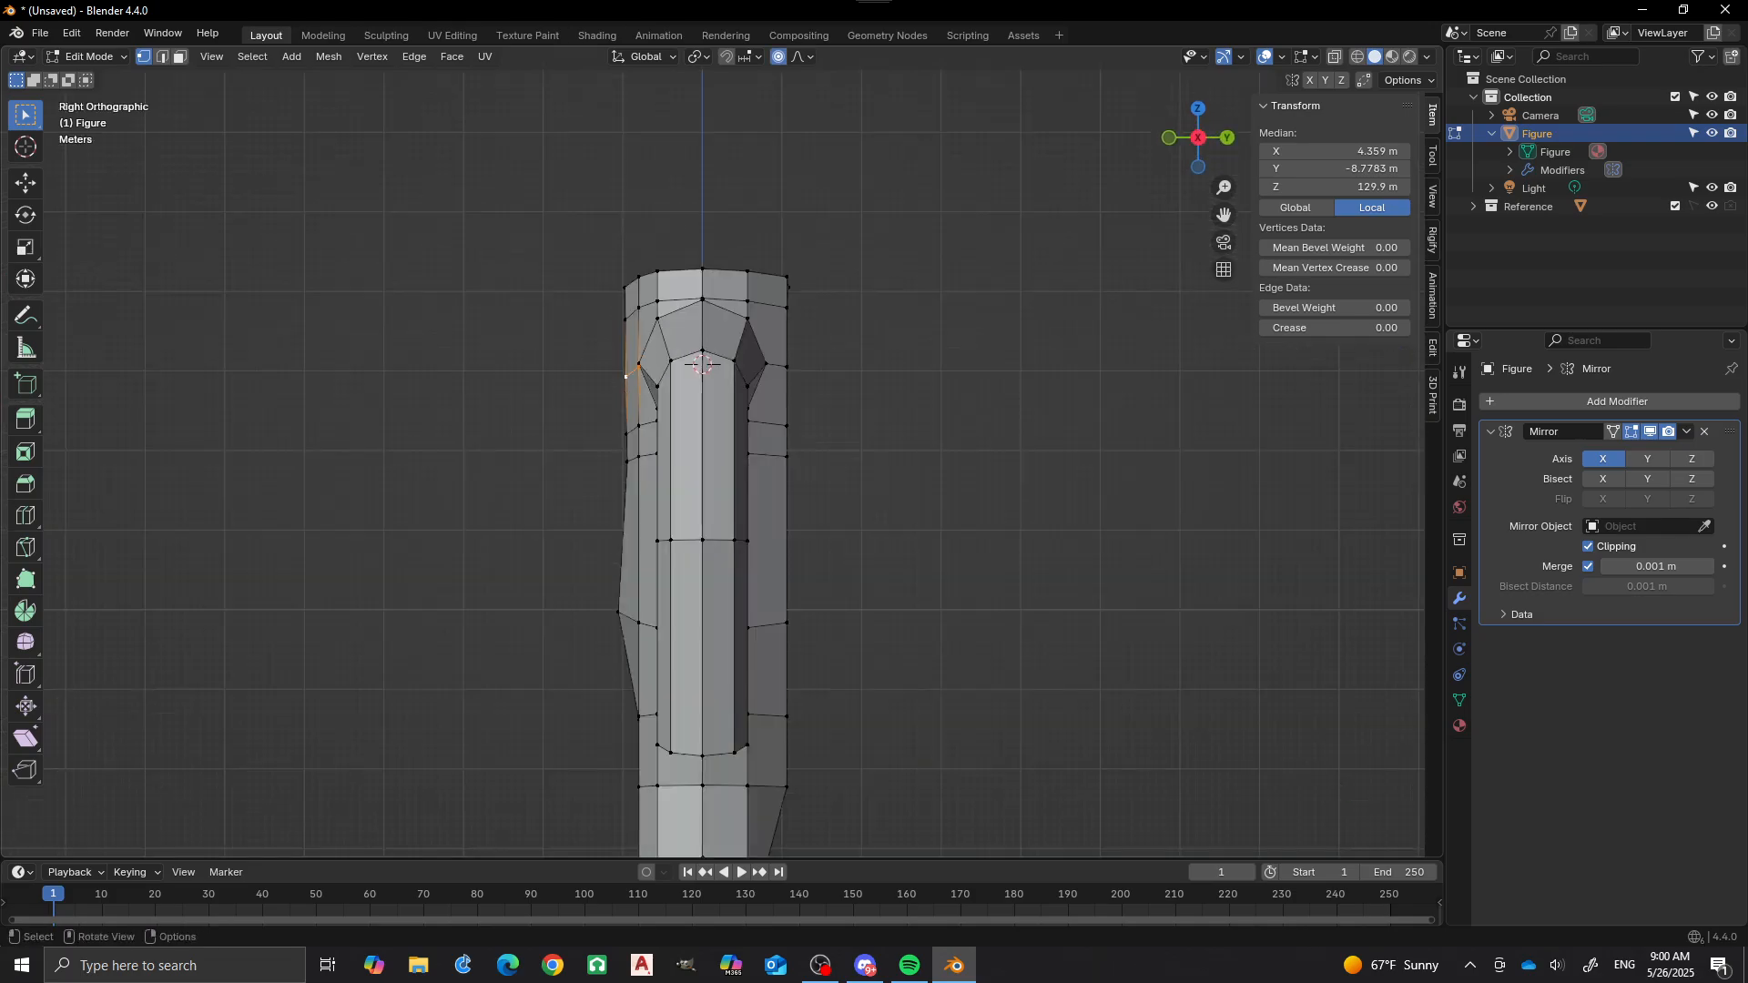
{"action": "key", "text": "g"}
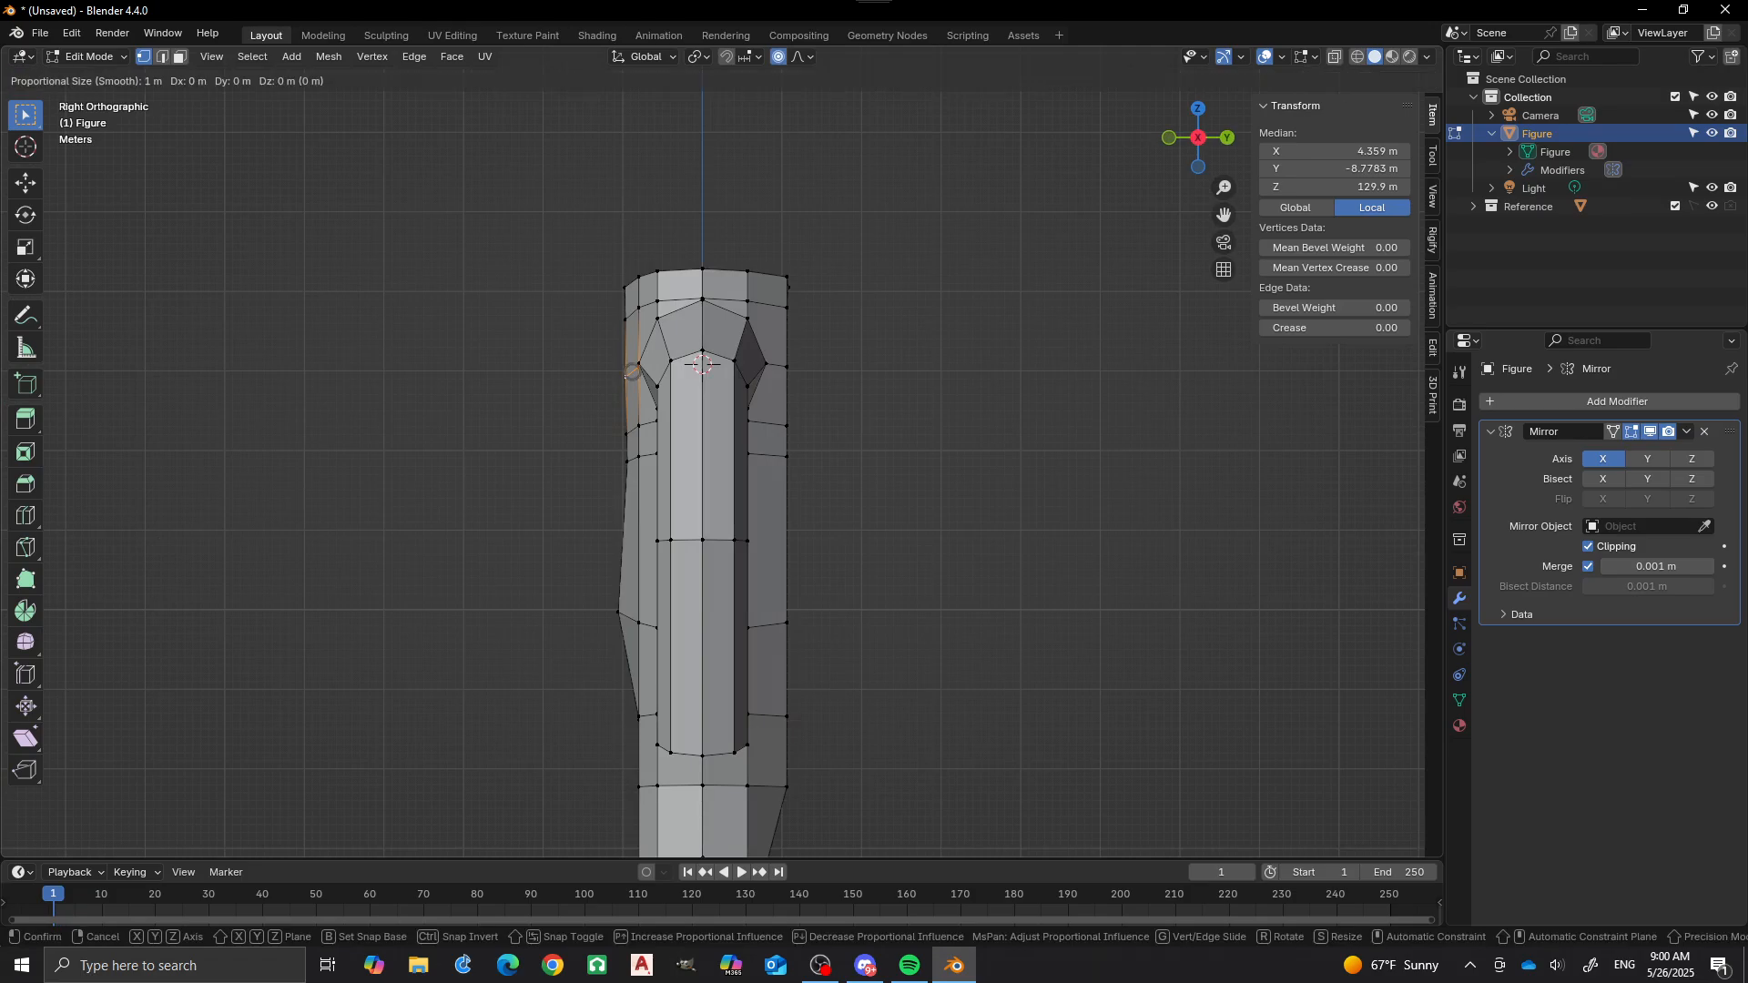
{"action": "scroll", "coordinate": [633, 371], "scroll_direction": "down", "scroll_amount": 20}
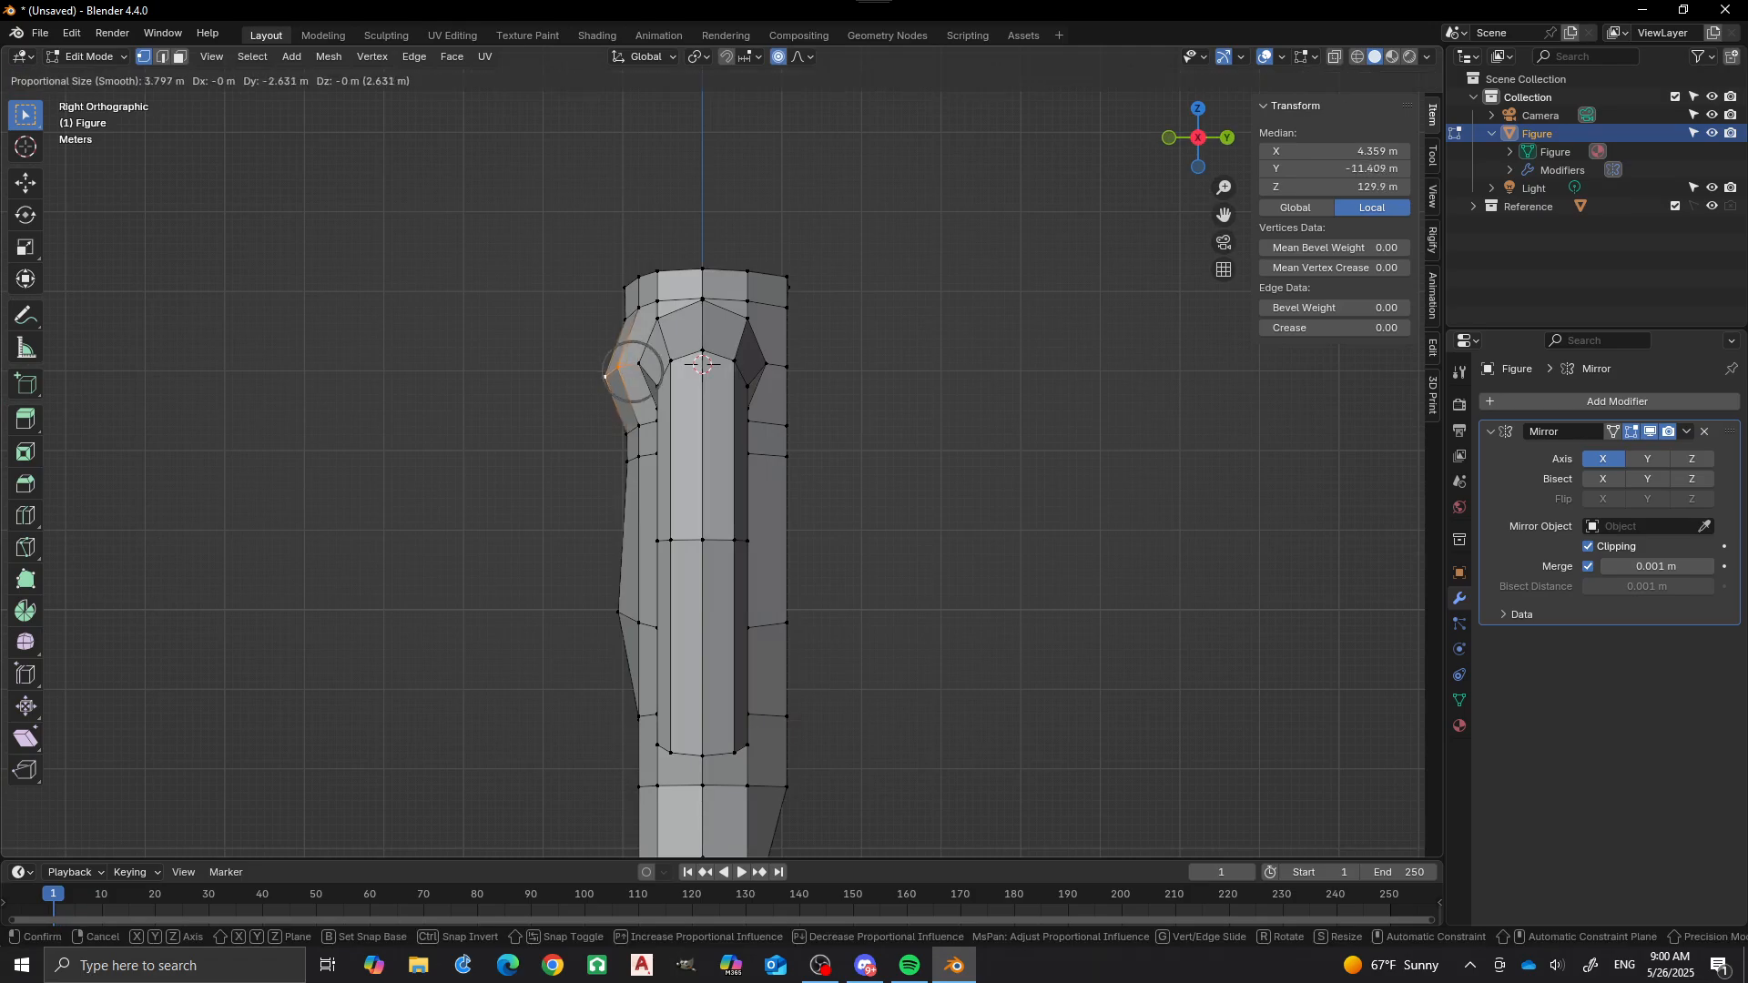
{"action": "scroll", "coordinate": [632, 371], "scroll_direction": "down", "scroll_amount": 1}
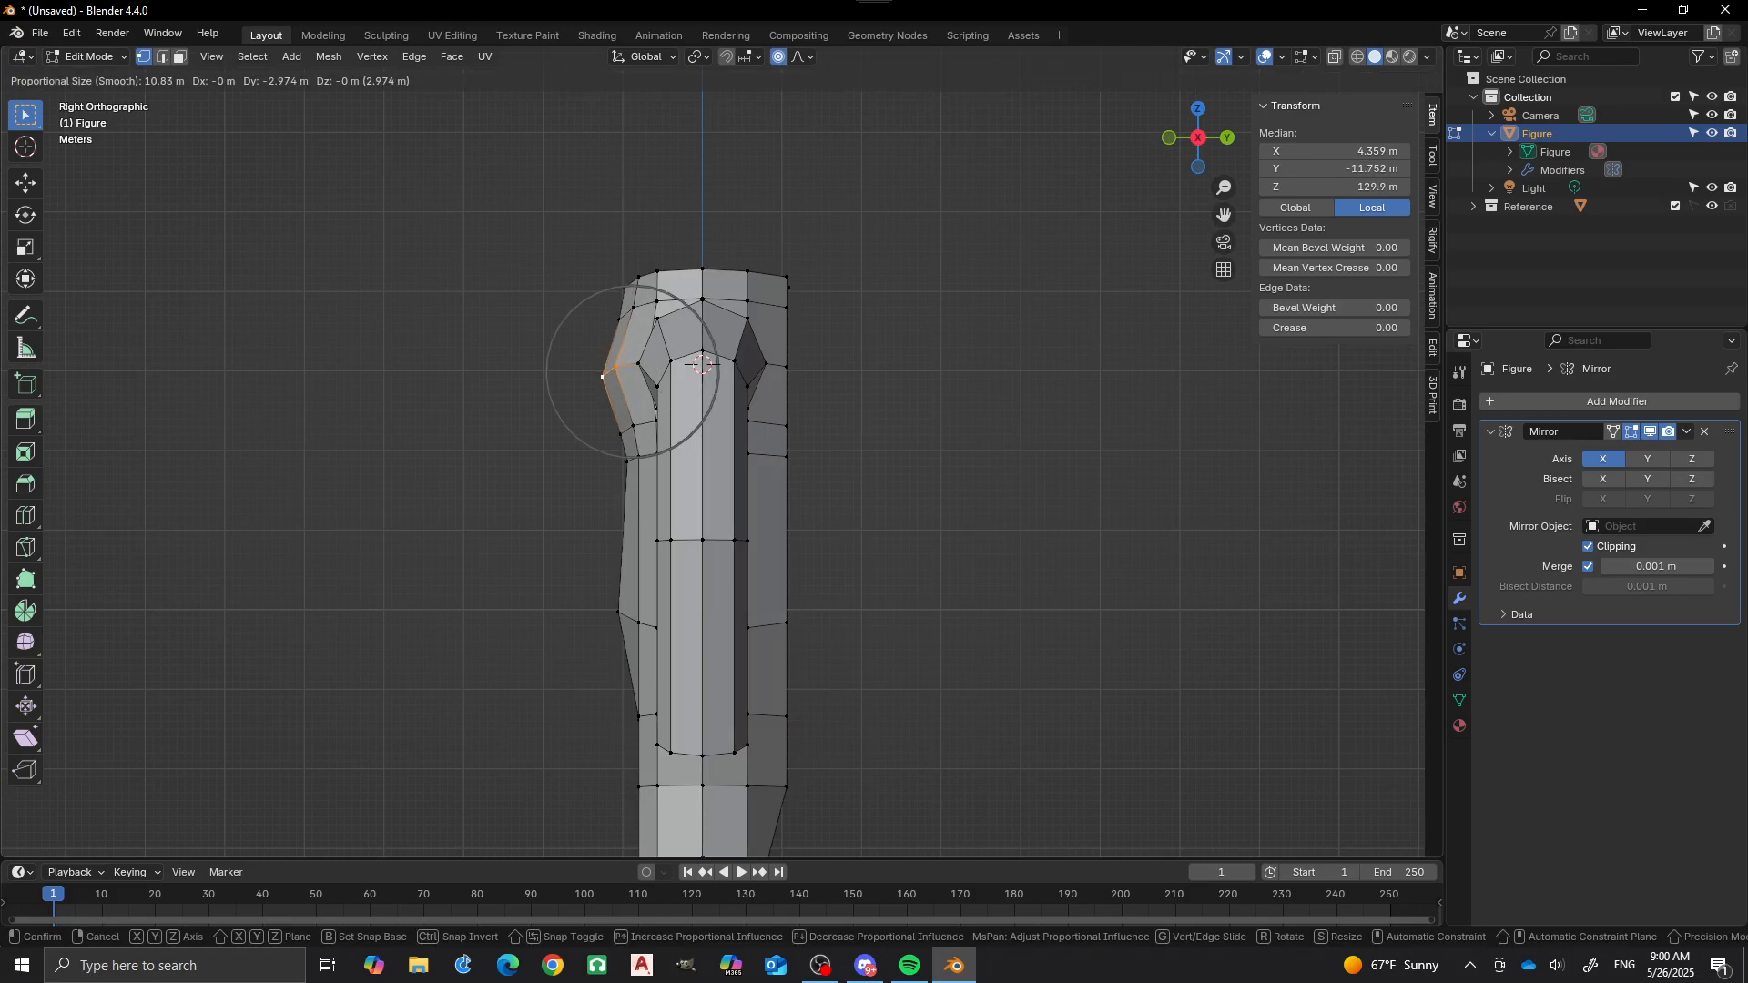
{"action": "key", "text": "y"}
{"action": "scroll", "coordinate": [632, 371], "scroll_direction": "down", "scroll_amount": 2}
{"action": "scroll", "coordinate": [587, 376], "scroll_direction": "down", "scroll_amount": 3}
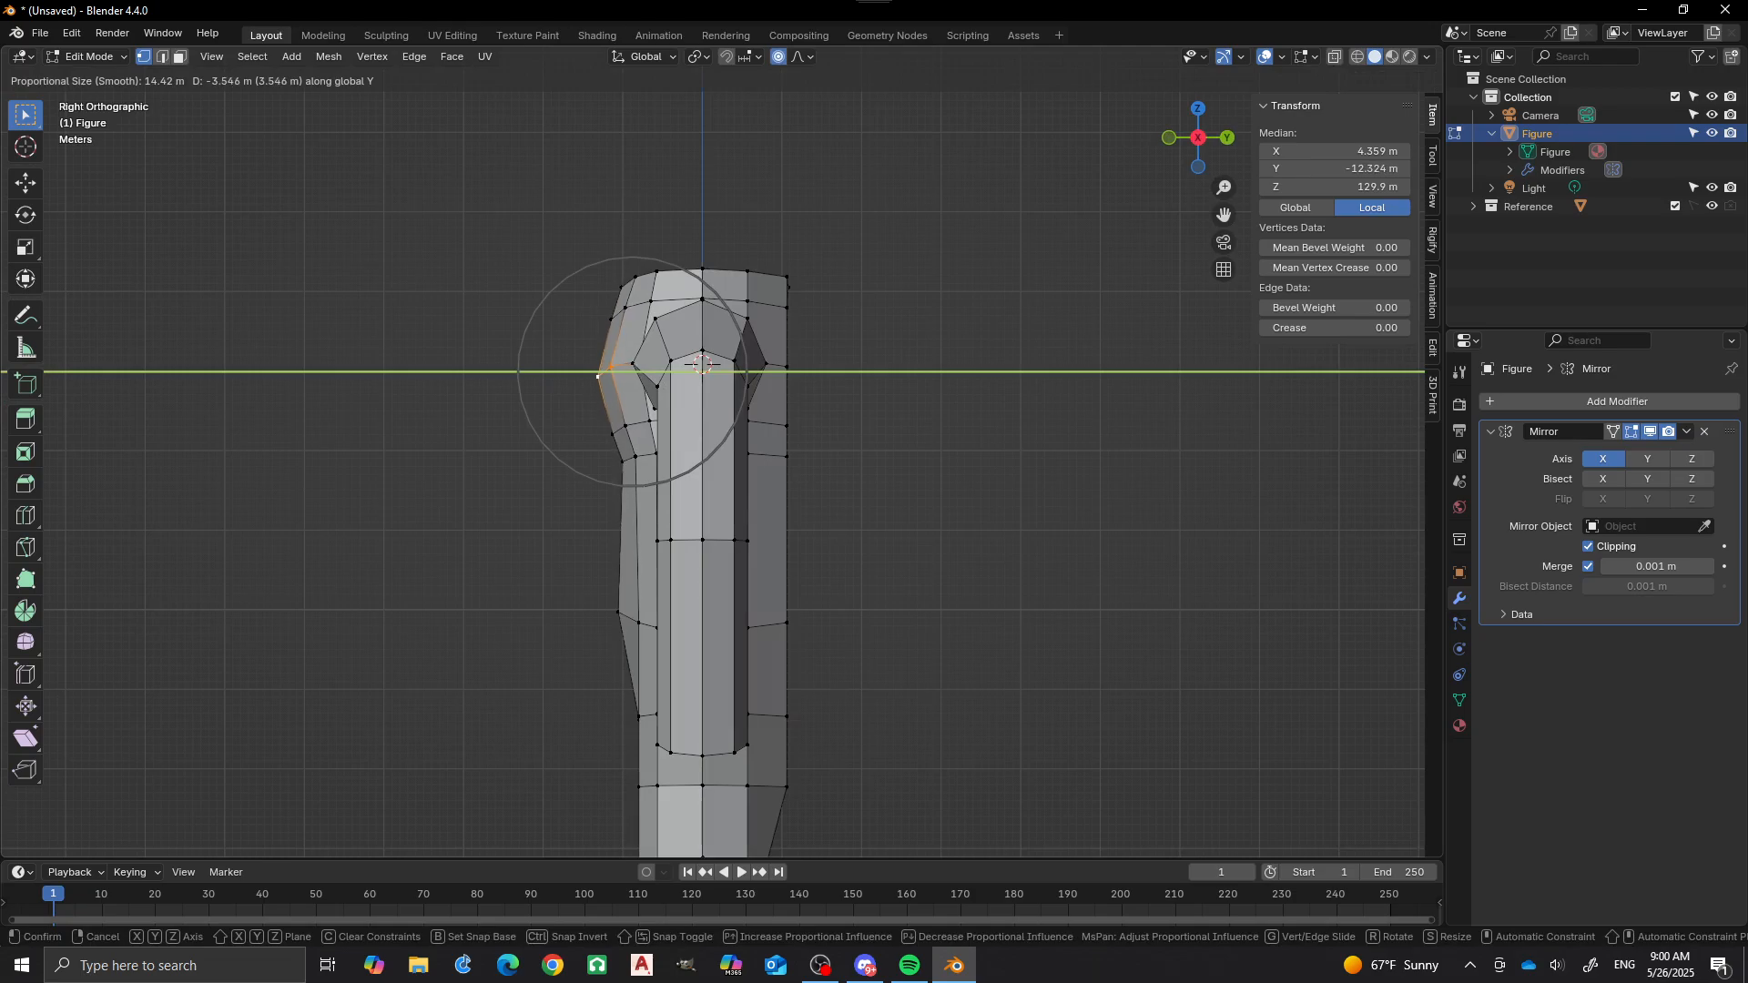
{"action": "key", "text": "Return"}
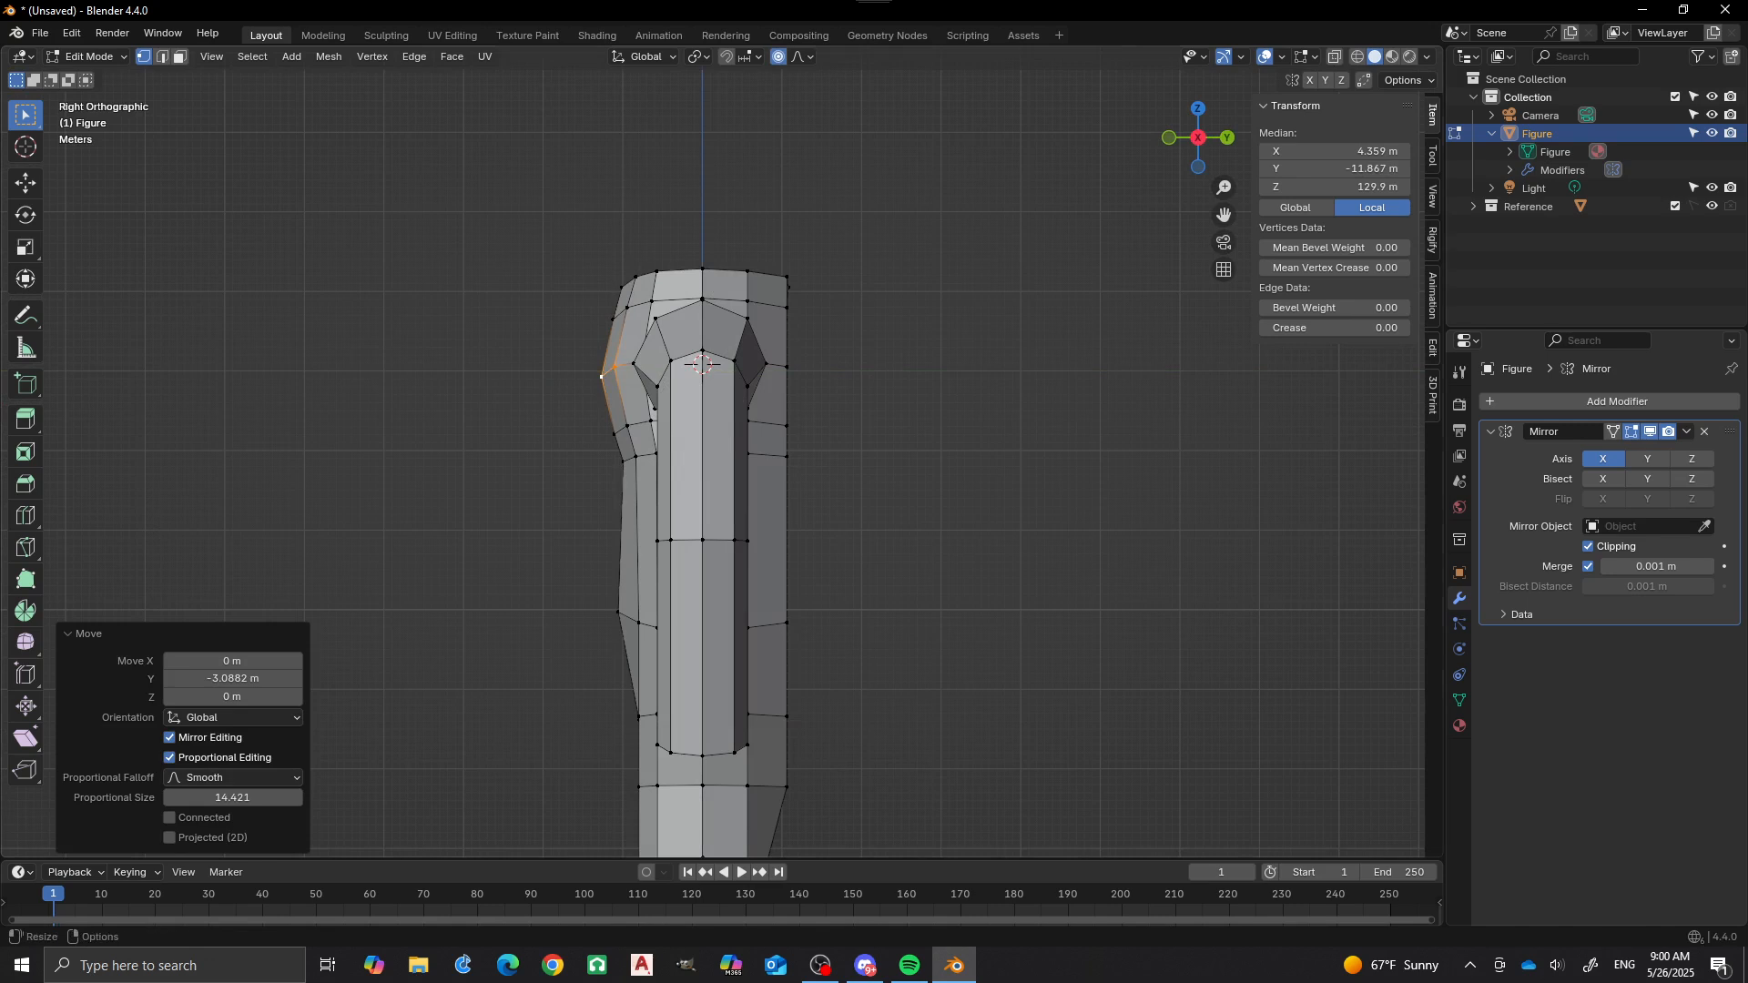
{"action": "left_click", "coordinate": [170, 818]}
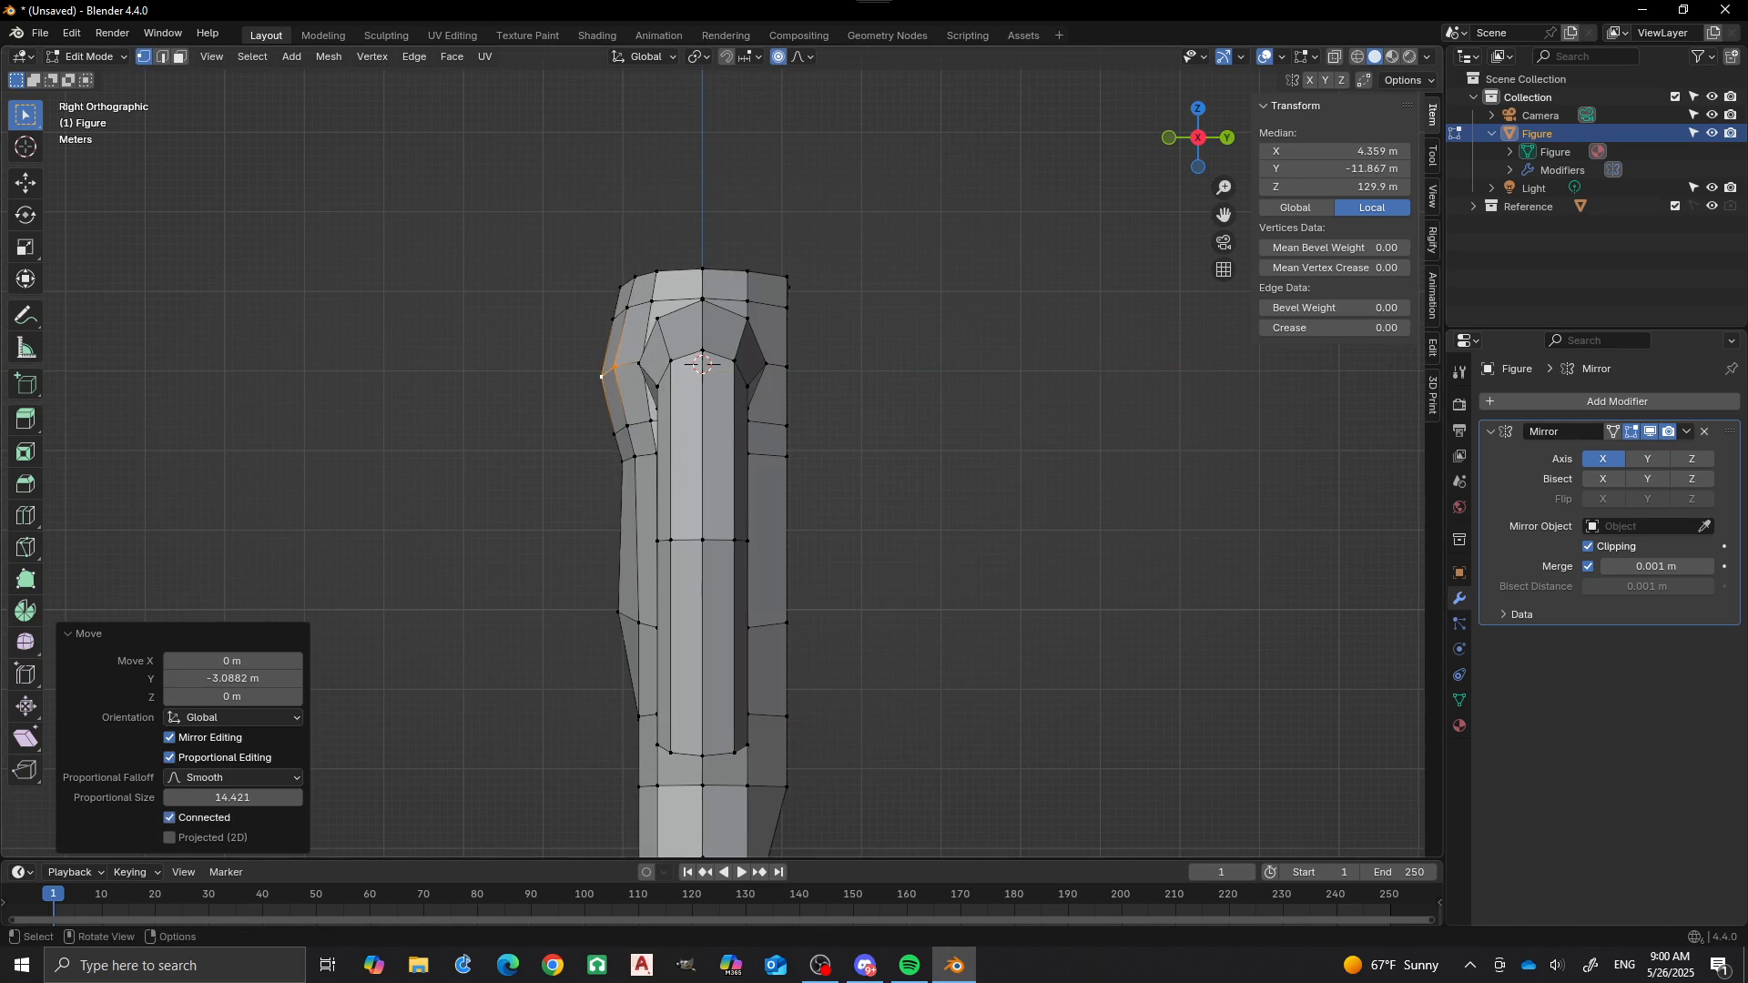
Select the nine front chest vertices, three each on the middle chest loop and the two loops below, and view them from the side.
{"action": "scroll", "coordinate": [702, 455], "scroll_direction": "down", "scroll_amount": 1}
{"action": "middle_click_drag", "start_coordinate": [702, 455], "coordinate": [852, 478]}
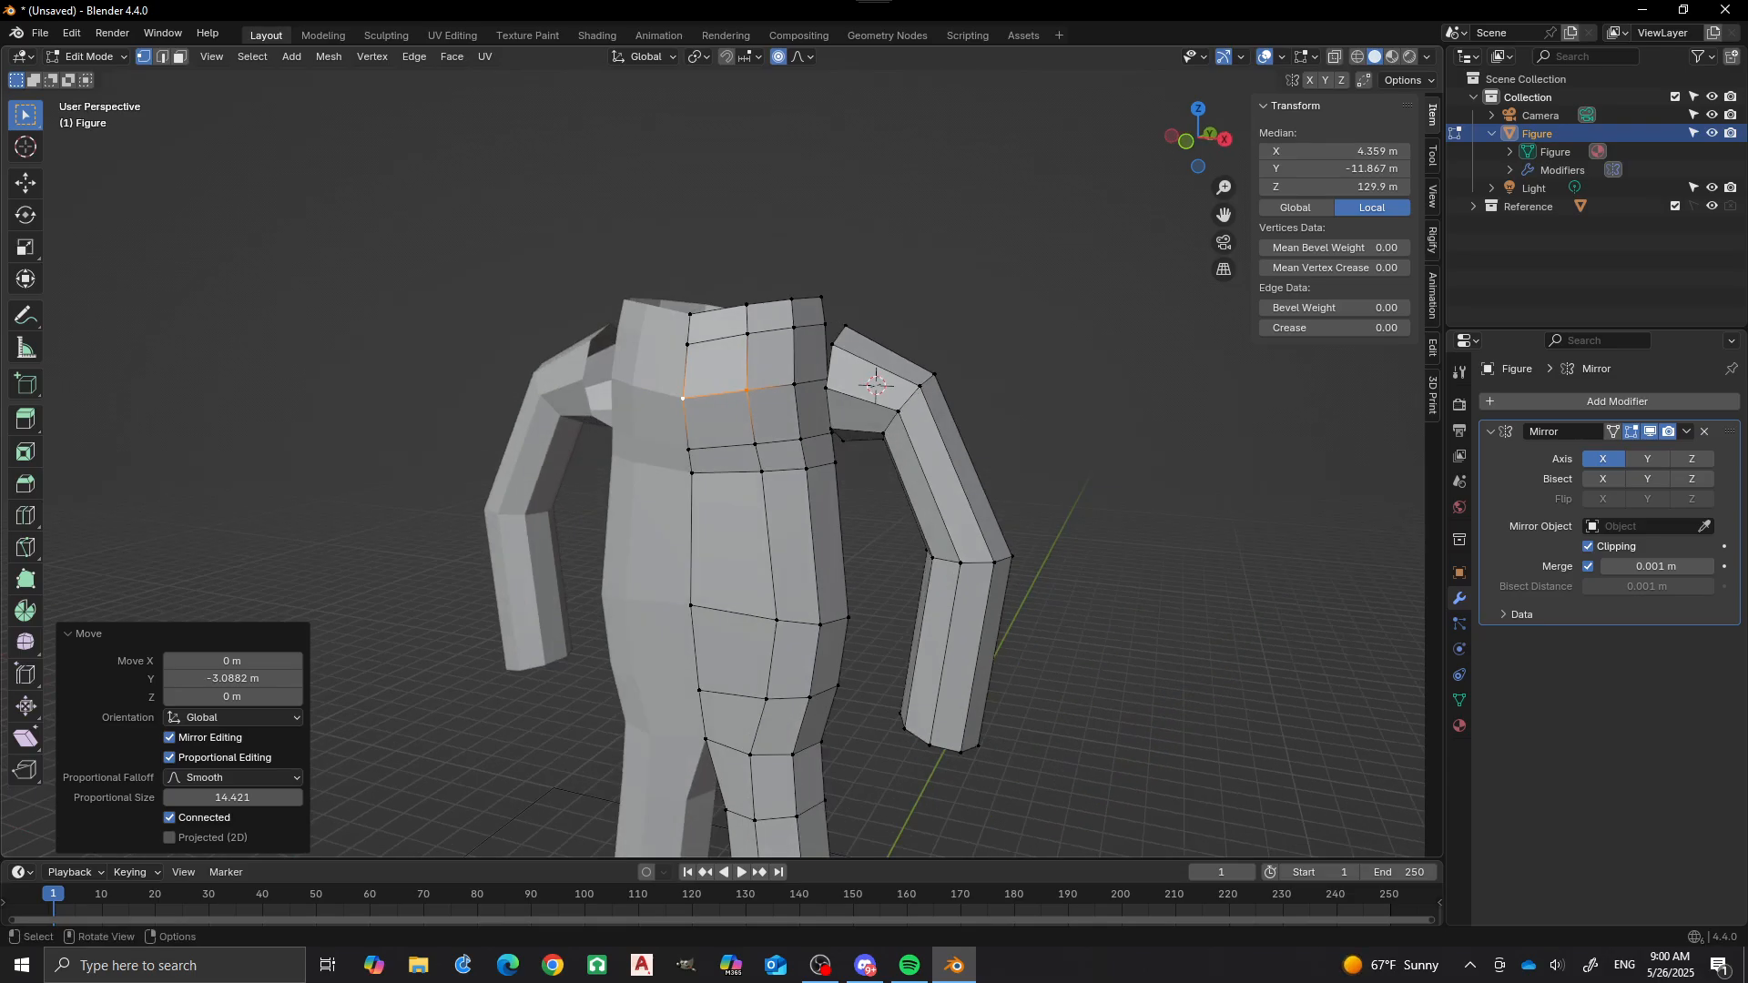
{"action": "key", "text": "alt+a"}
{"action": "left_click", "coordinate": [794, 384]}
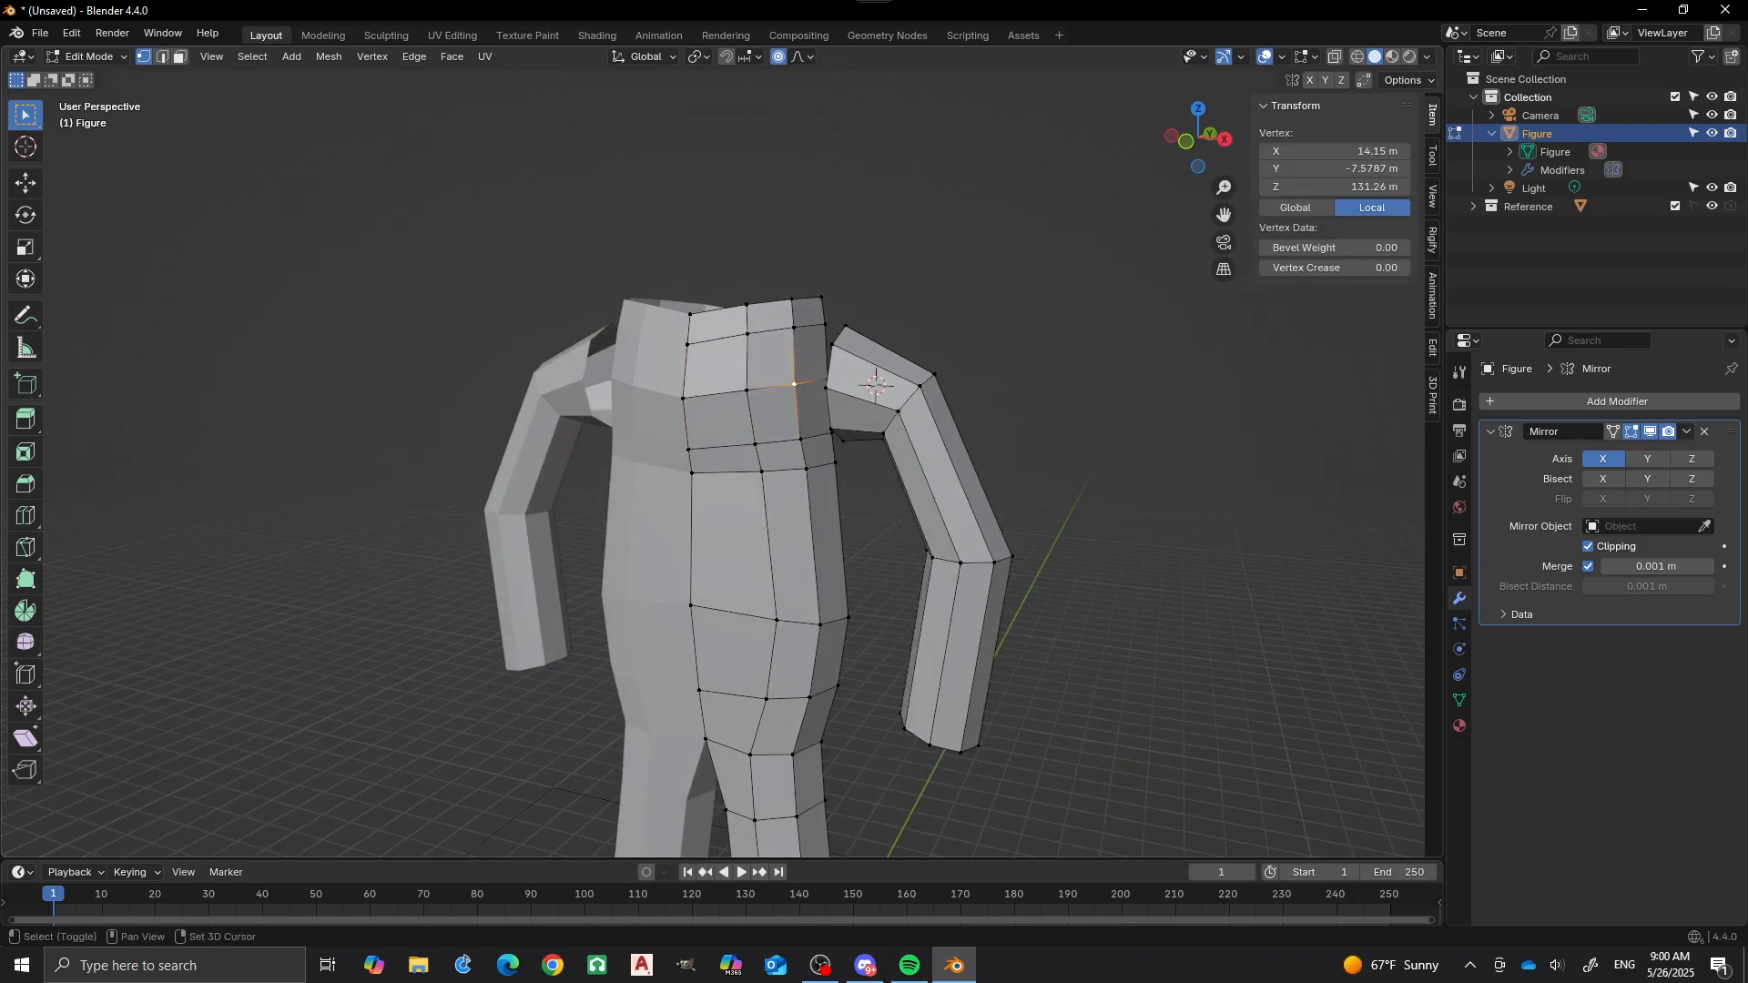
{"action": "left_click", "coordinate": [683, 397], "text": "ctrl"}
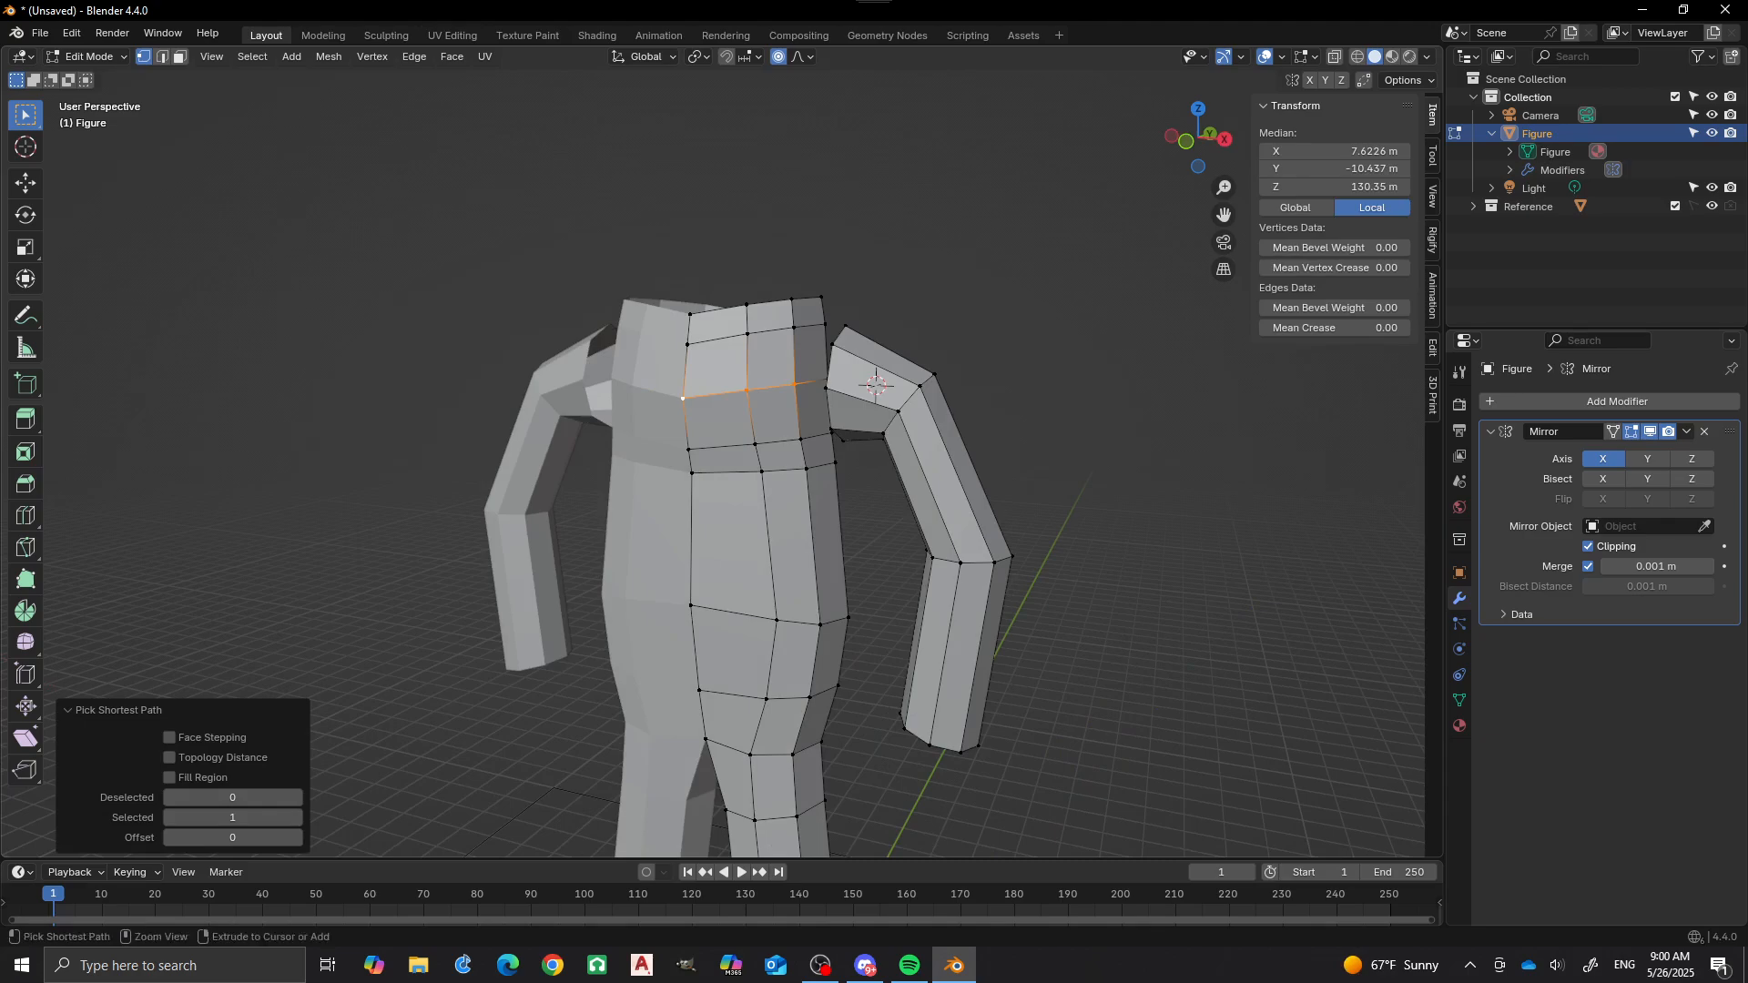
{"action": "left_click", "coordinate": [801, 439], "text": "shift"}
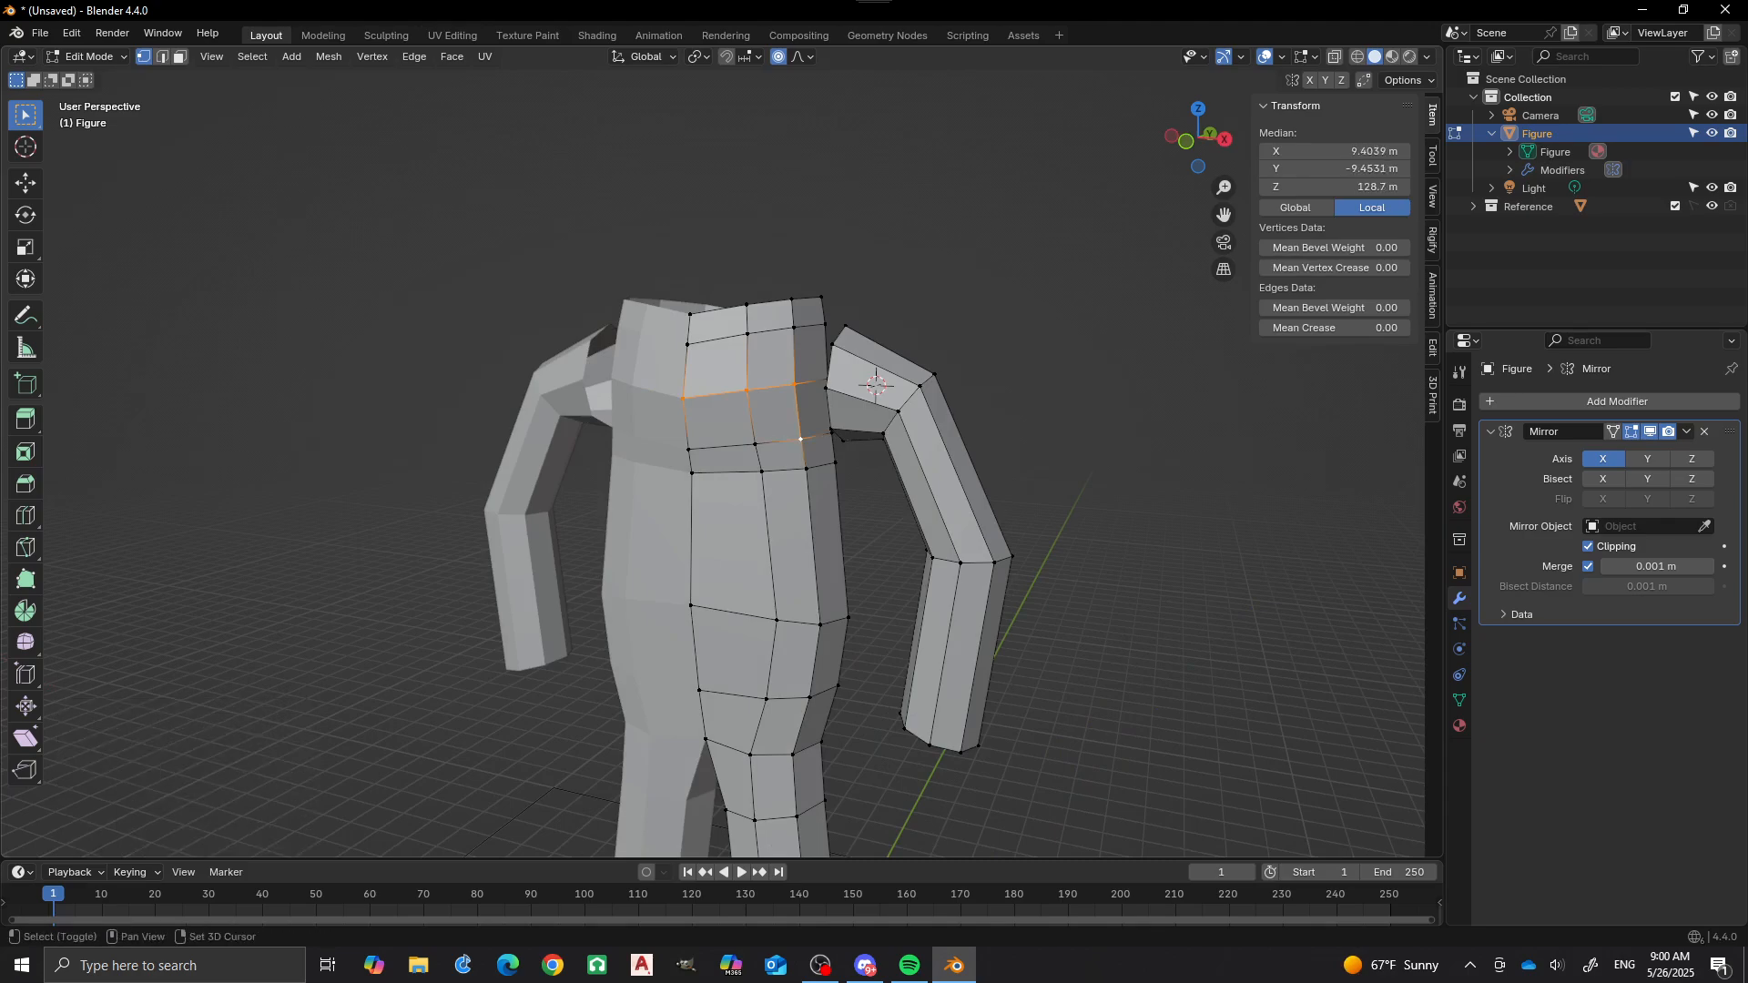
{"action": "left_click", "coordinate": [755, 444], "text": "shift"}
{"action": "left_click", "coordinate": [688, 449], "text": "shift"}
{"action": "left_click", "coordinate": [806, 468], "text": "shift"}
{"action": "left_click", "coordinate": [762, 470], "text": "shift"}
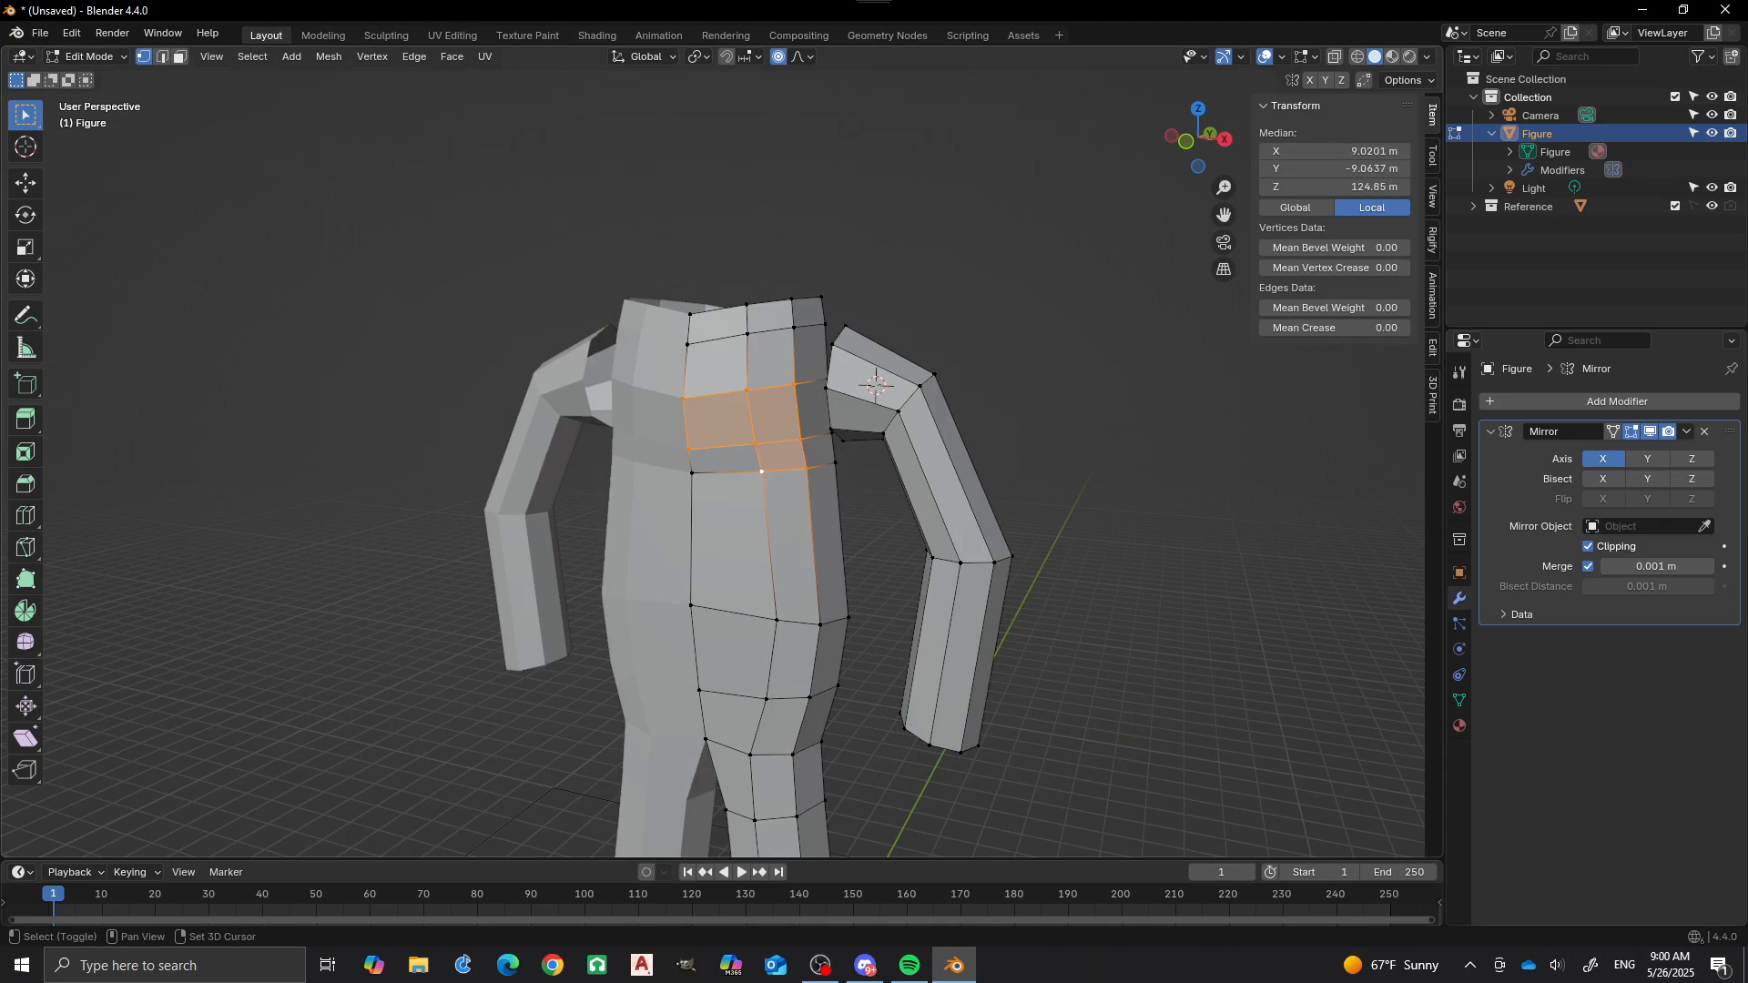
{"action": "left_click", "coordinate": [692, 472], "text": "shift"}
{"action": "middle_click_drag", "start_coordinate": [692, 473], "coordinate": [483, 468]}
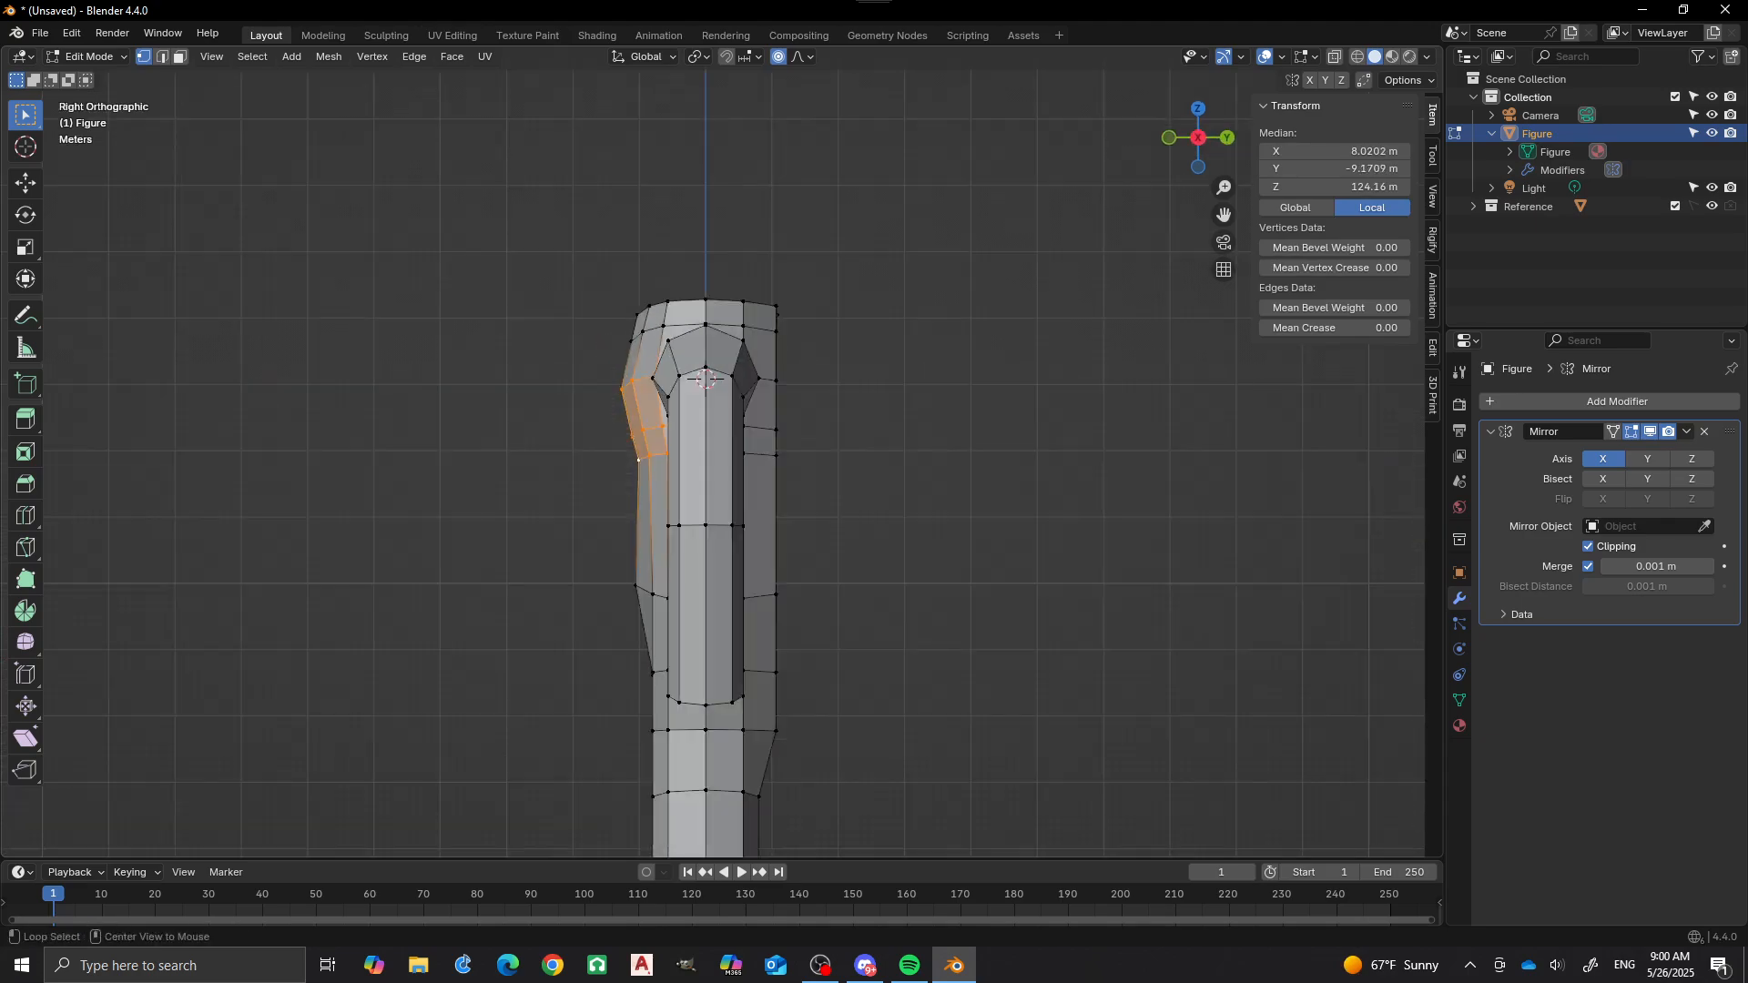
{"action": "key", "text": "g"}
{"action": "key", "text": "y"}
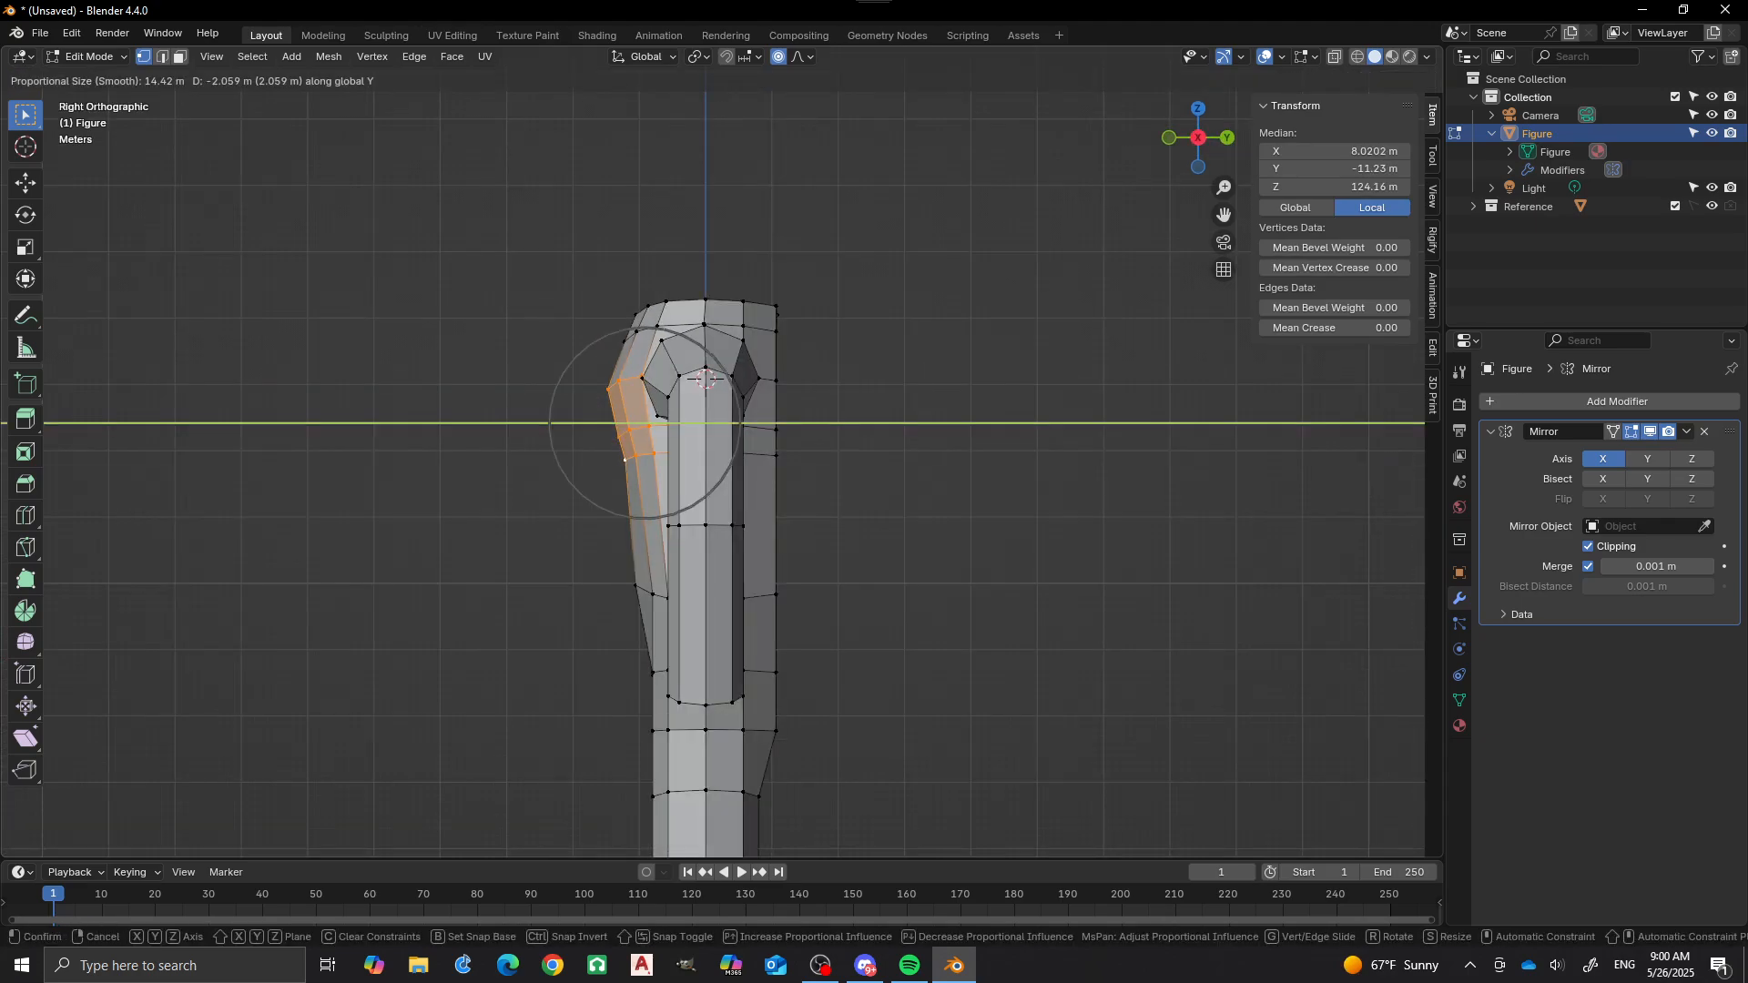
{"action": "key", "text": "Return"}
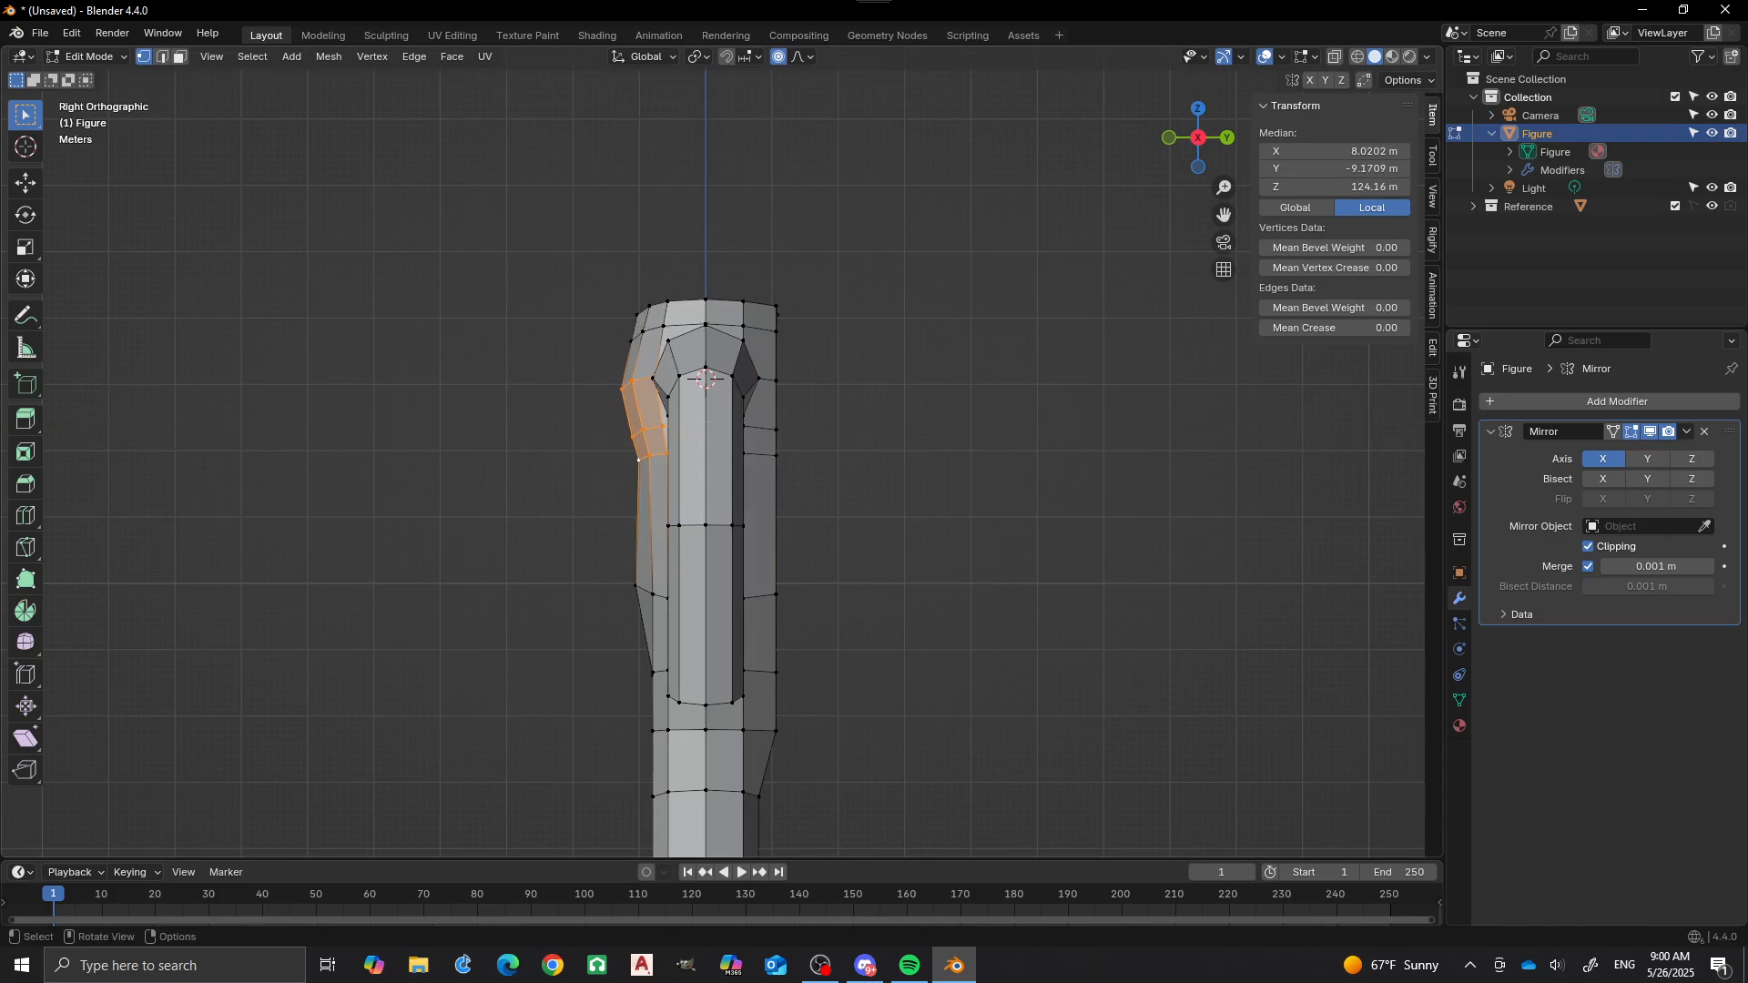
Move the selected chest vertices about -1.92 m along Y using Connected proportional editing with smooth falloff.
{"action": "left_click", "coordinate": [802, 56]}
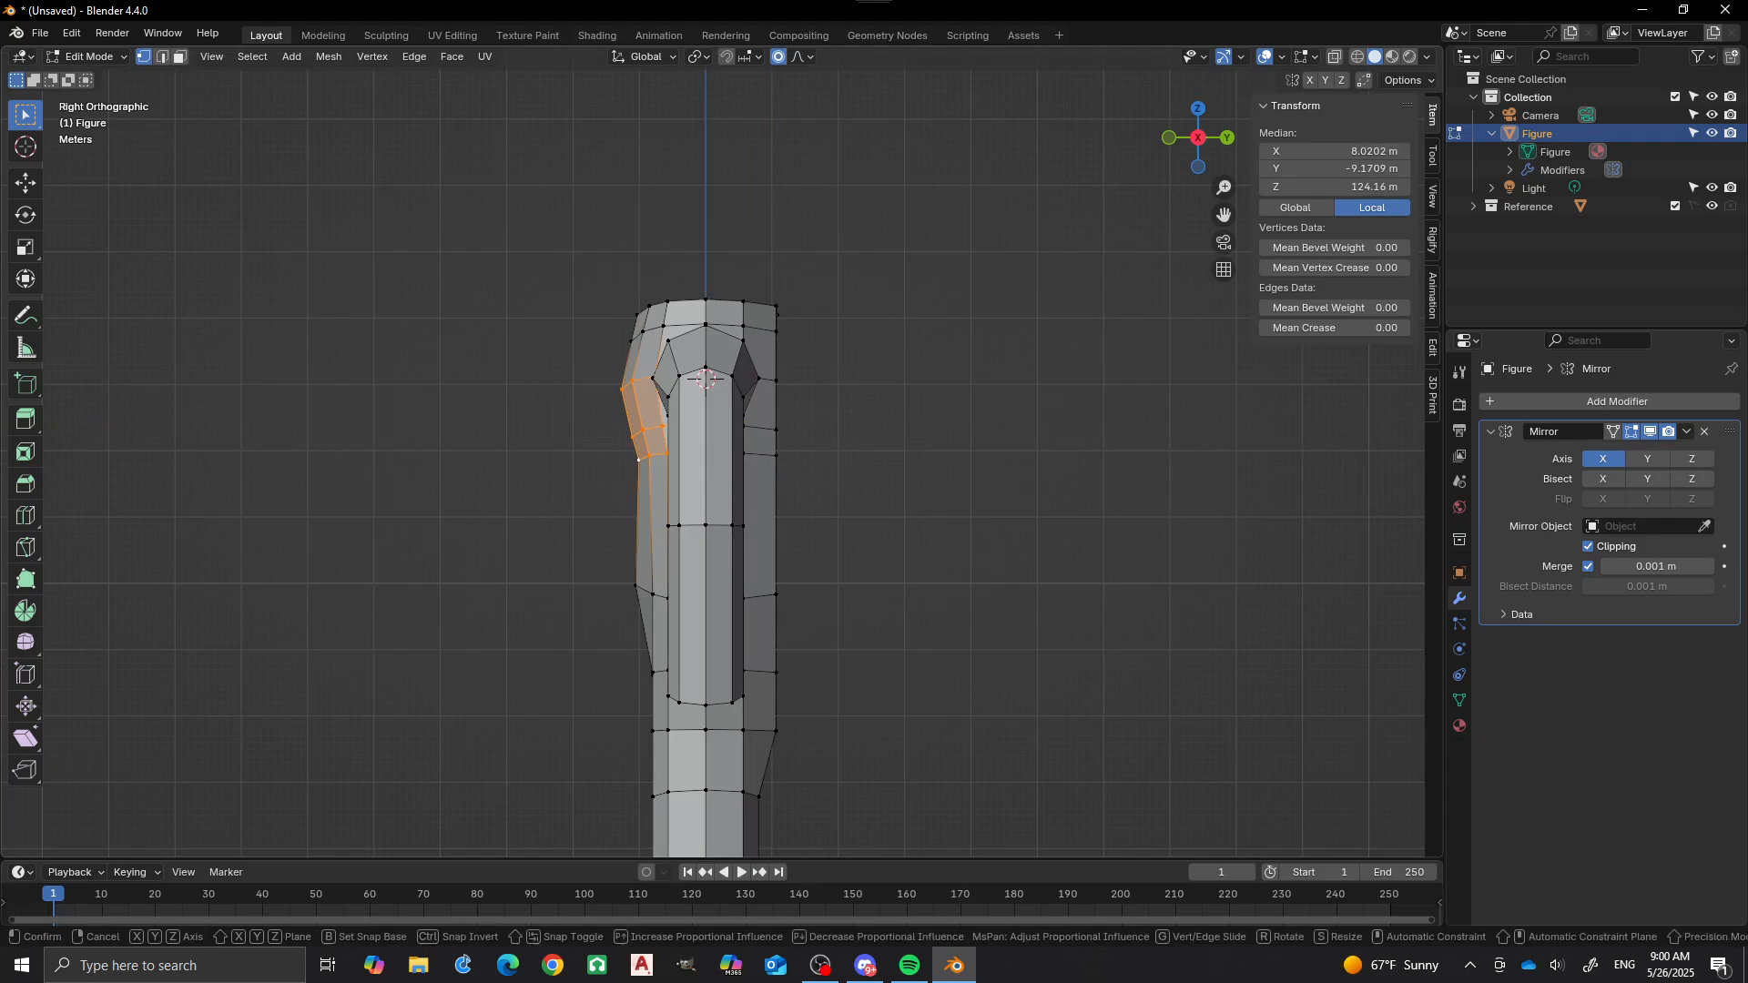
{"action": "key", "text": "g"}
{"action": "key", "text": "y"}
{"action": "left_click", "coordinate": [631, 424]}
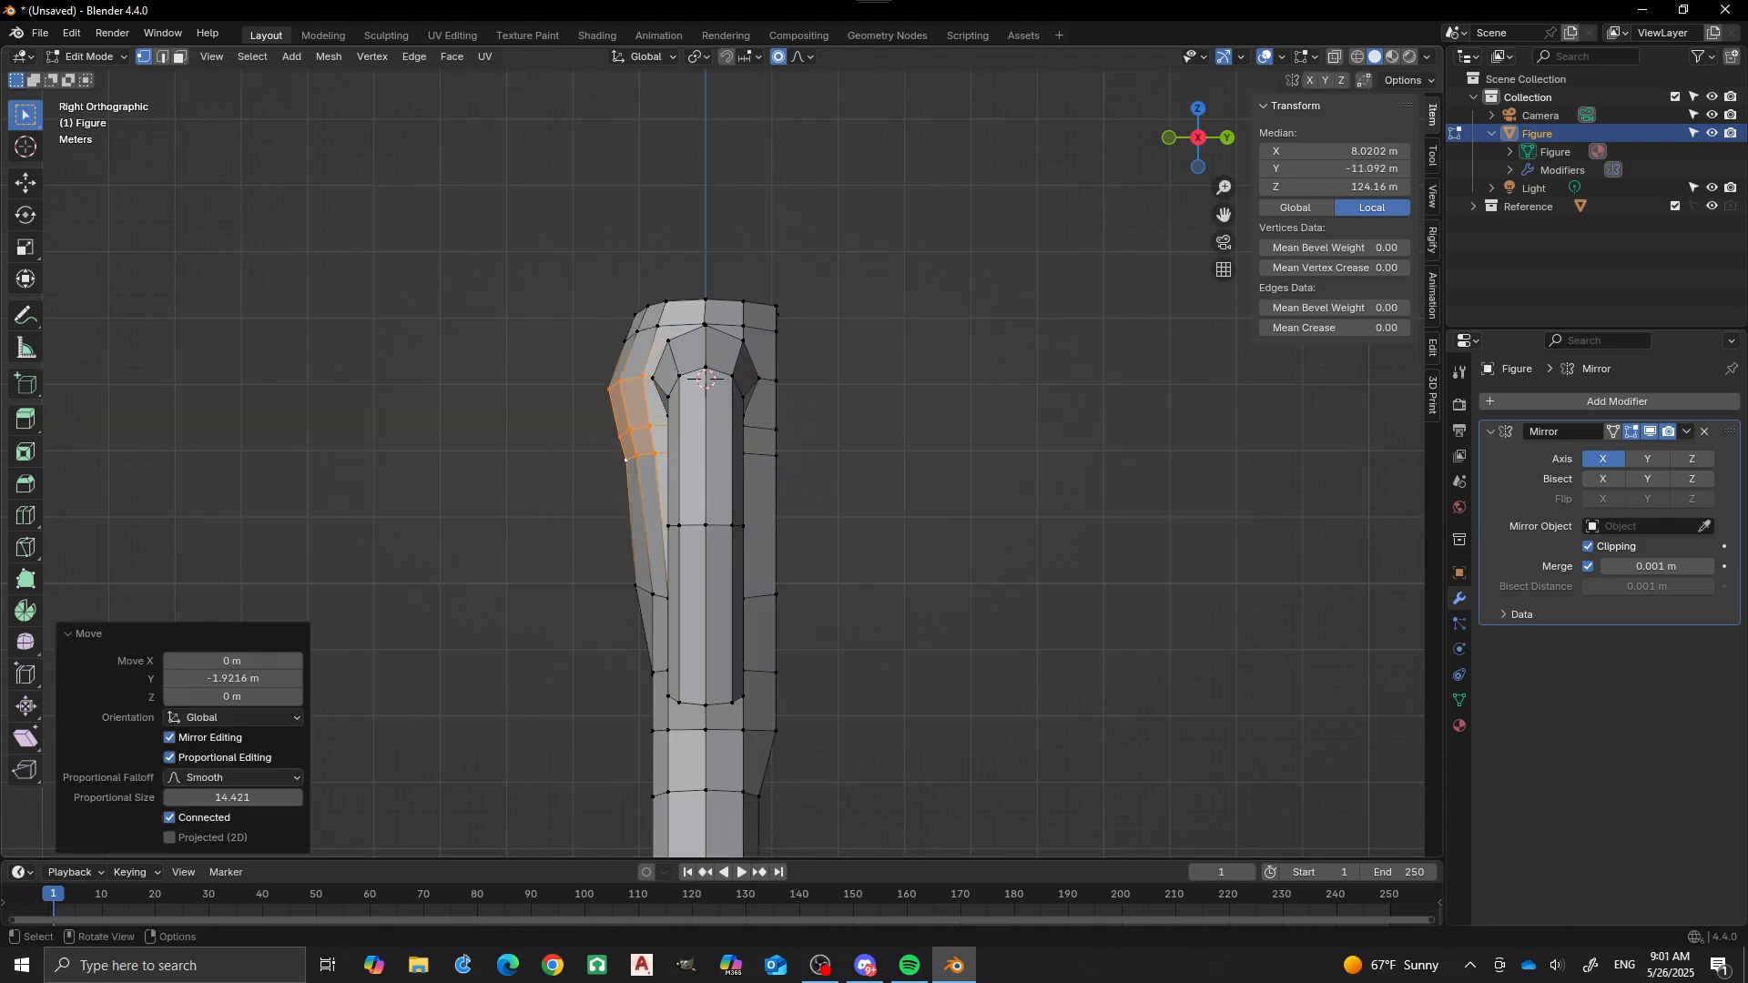
Move the six upper-back vertices nearest the centre, two per loop below the top rim, about -1.37 m along Y with proportional size 7.4.
{"action": "middle_click_drag", "start_coordinate": [631, 423], "coordinate": [519, 446]}
{"action": "left_click", "coordinate": [754, 345]}
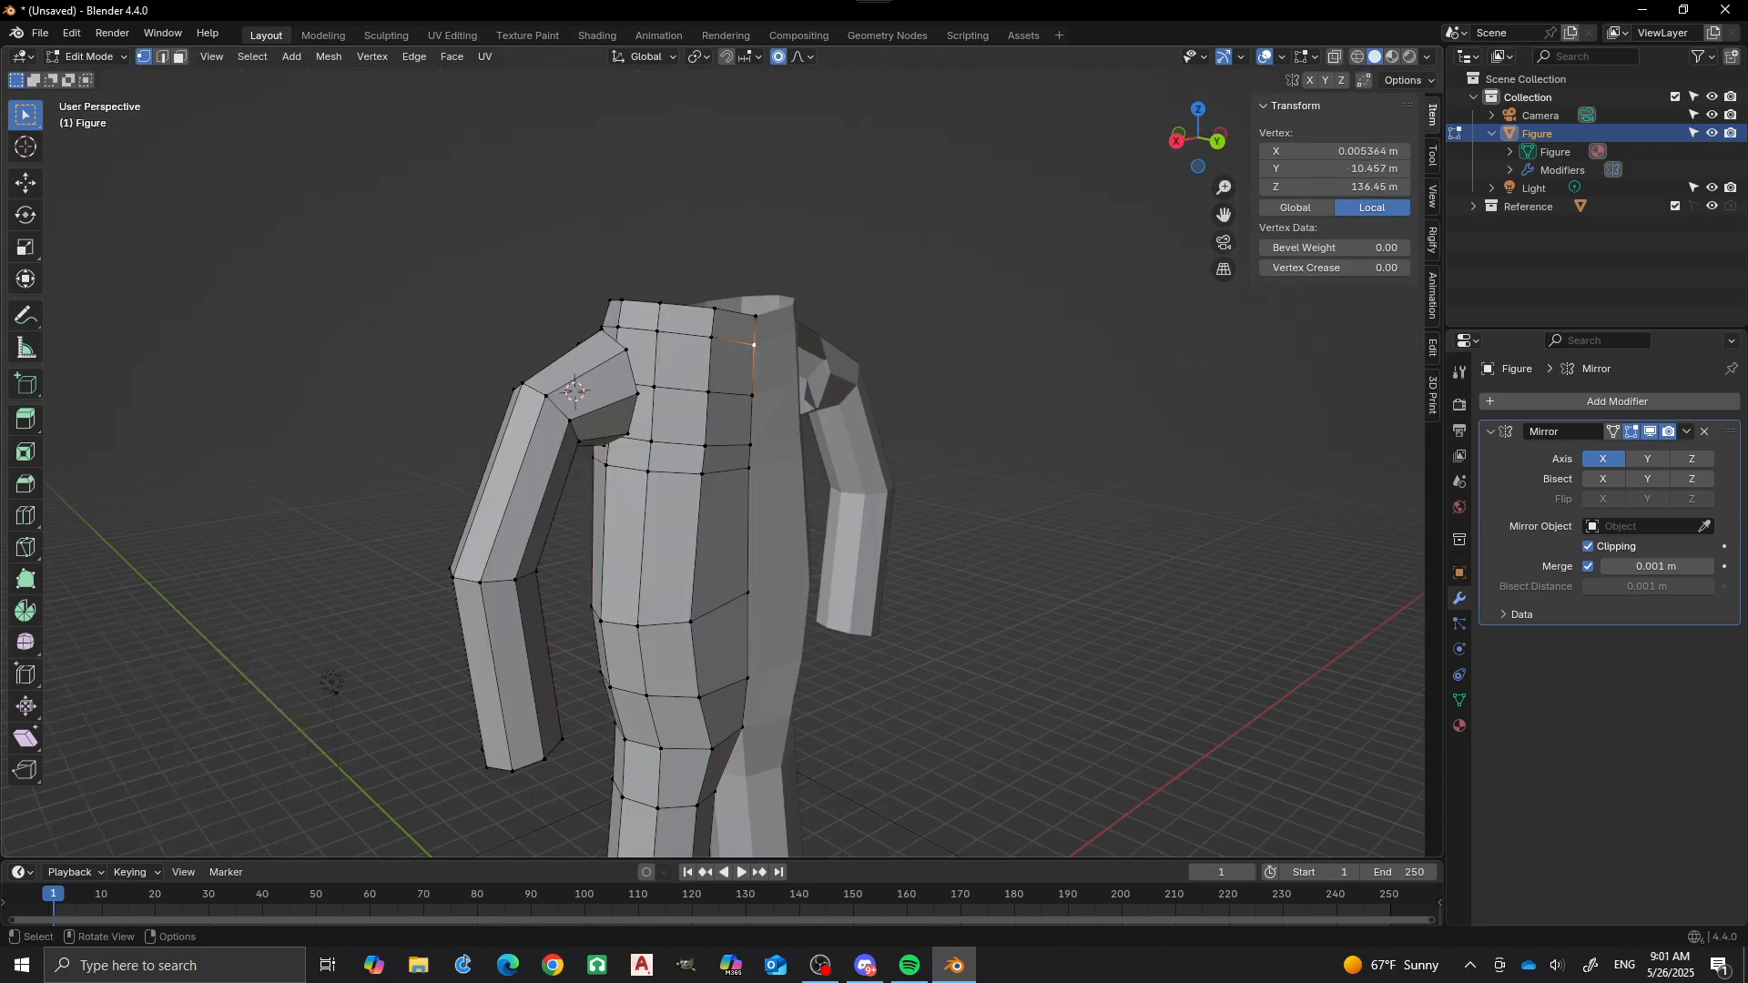
{"action": "left_click", "coordinate": [712, 338], "text": "shift"}
{"action": "left_click", "coordinate": [709, 393], "text": "shift"}
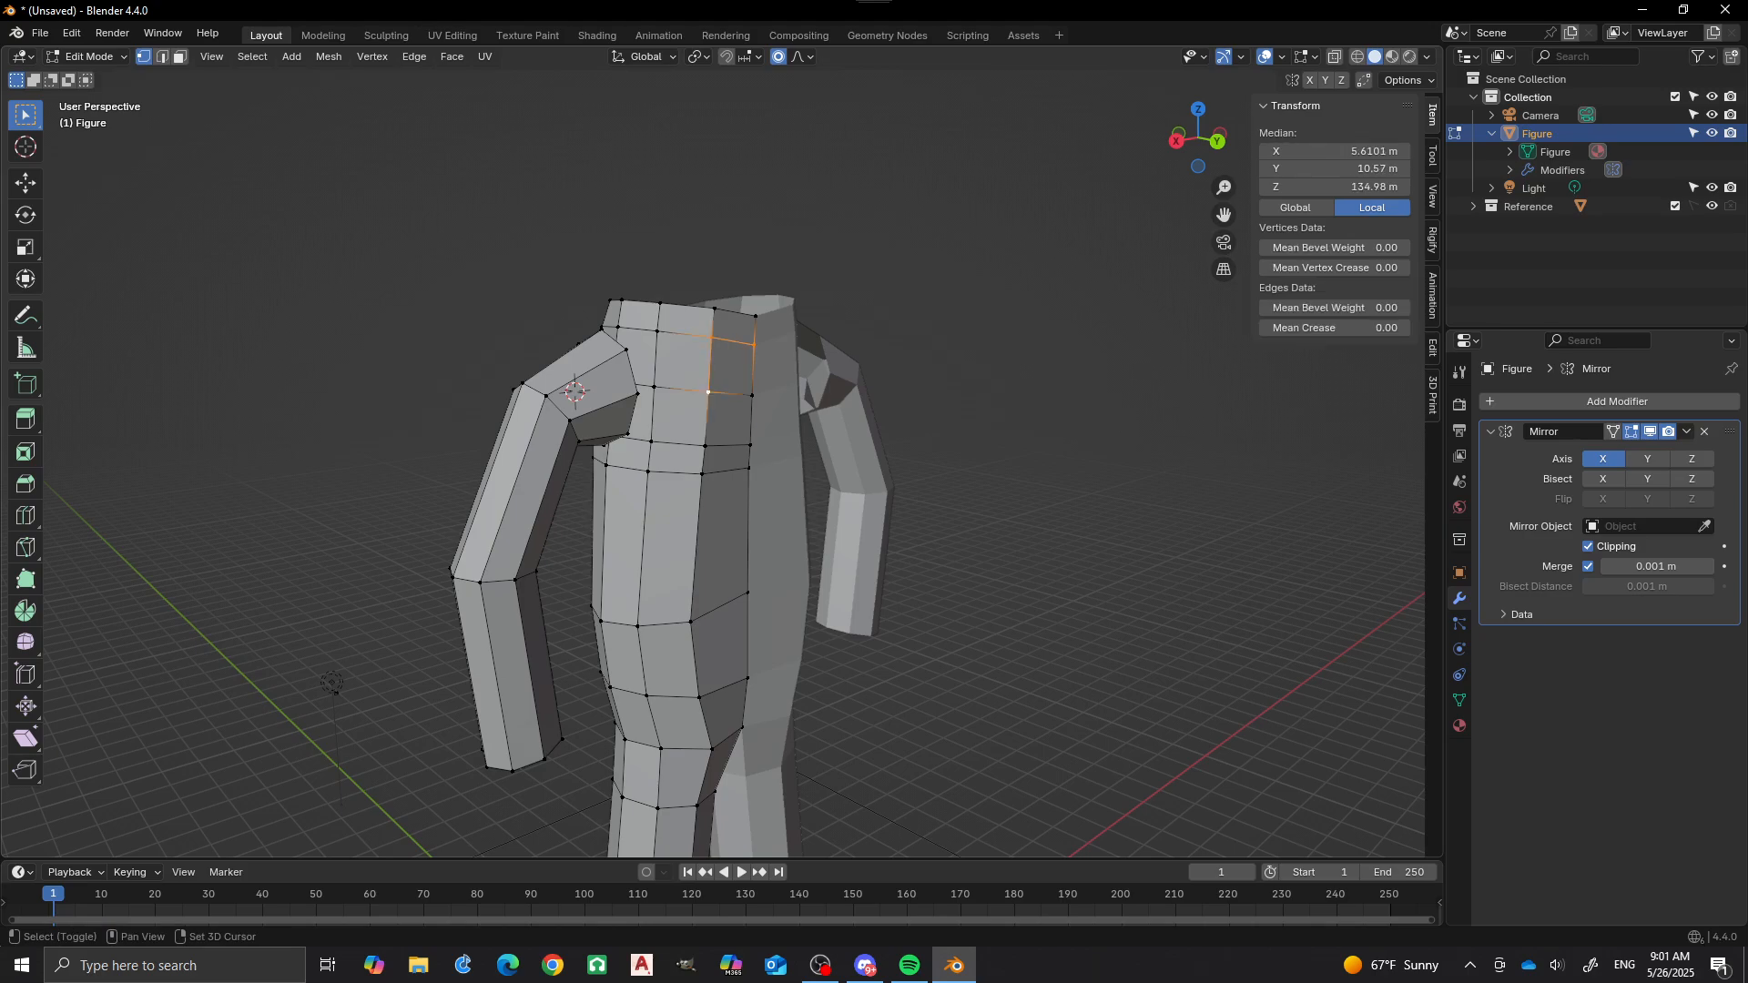
{"action": "left_click", "coordinate": [752, 396], "text": "shift"}
{"action": "left_click", "coordinate": [750, 445], "text": "shift"}
{"action": "left_click", "coordinate": [705, 446], "text": "shift"}
{"action": "middle_click_drag", "start_coordinate": [705, 446], "coordinate": [814, 425]}
{"action": "key", "text": "g"}
{"action": "key", "text": "y"}
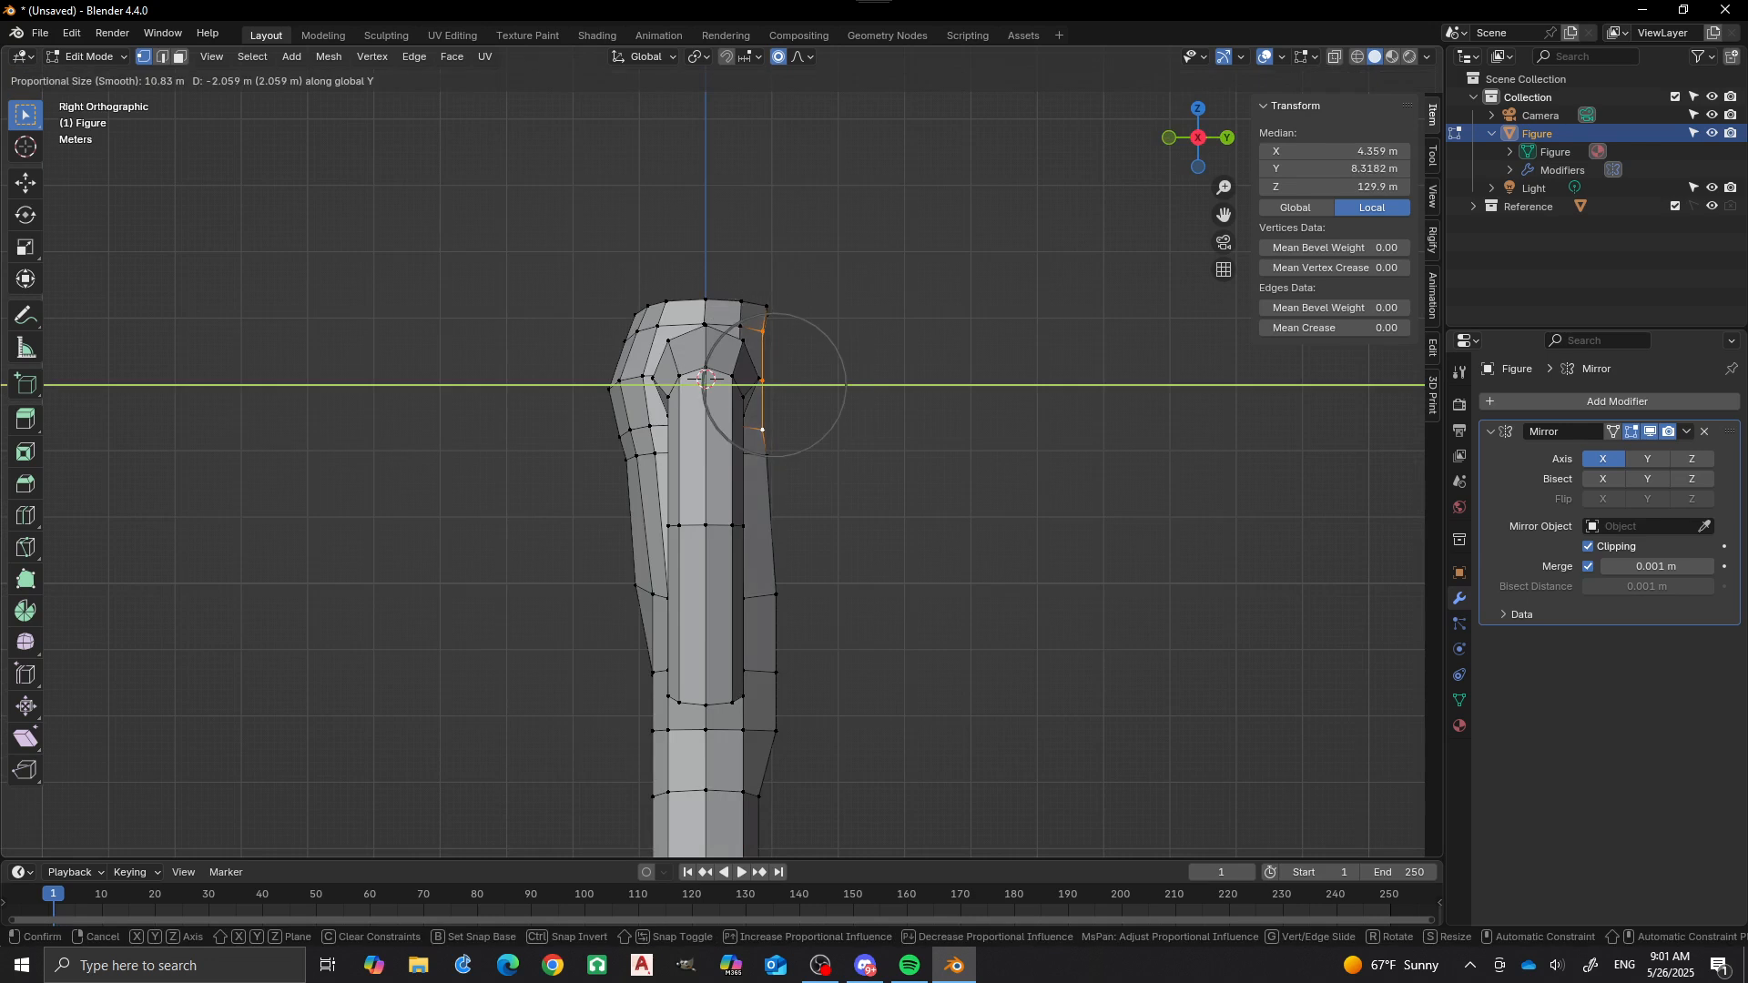
{"action": "scroll", "coordinate": [764, 382], "scroll_direction": "up", "scroll_amount": 3}
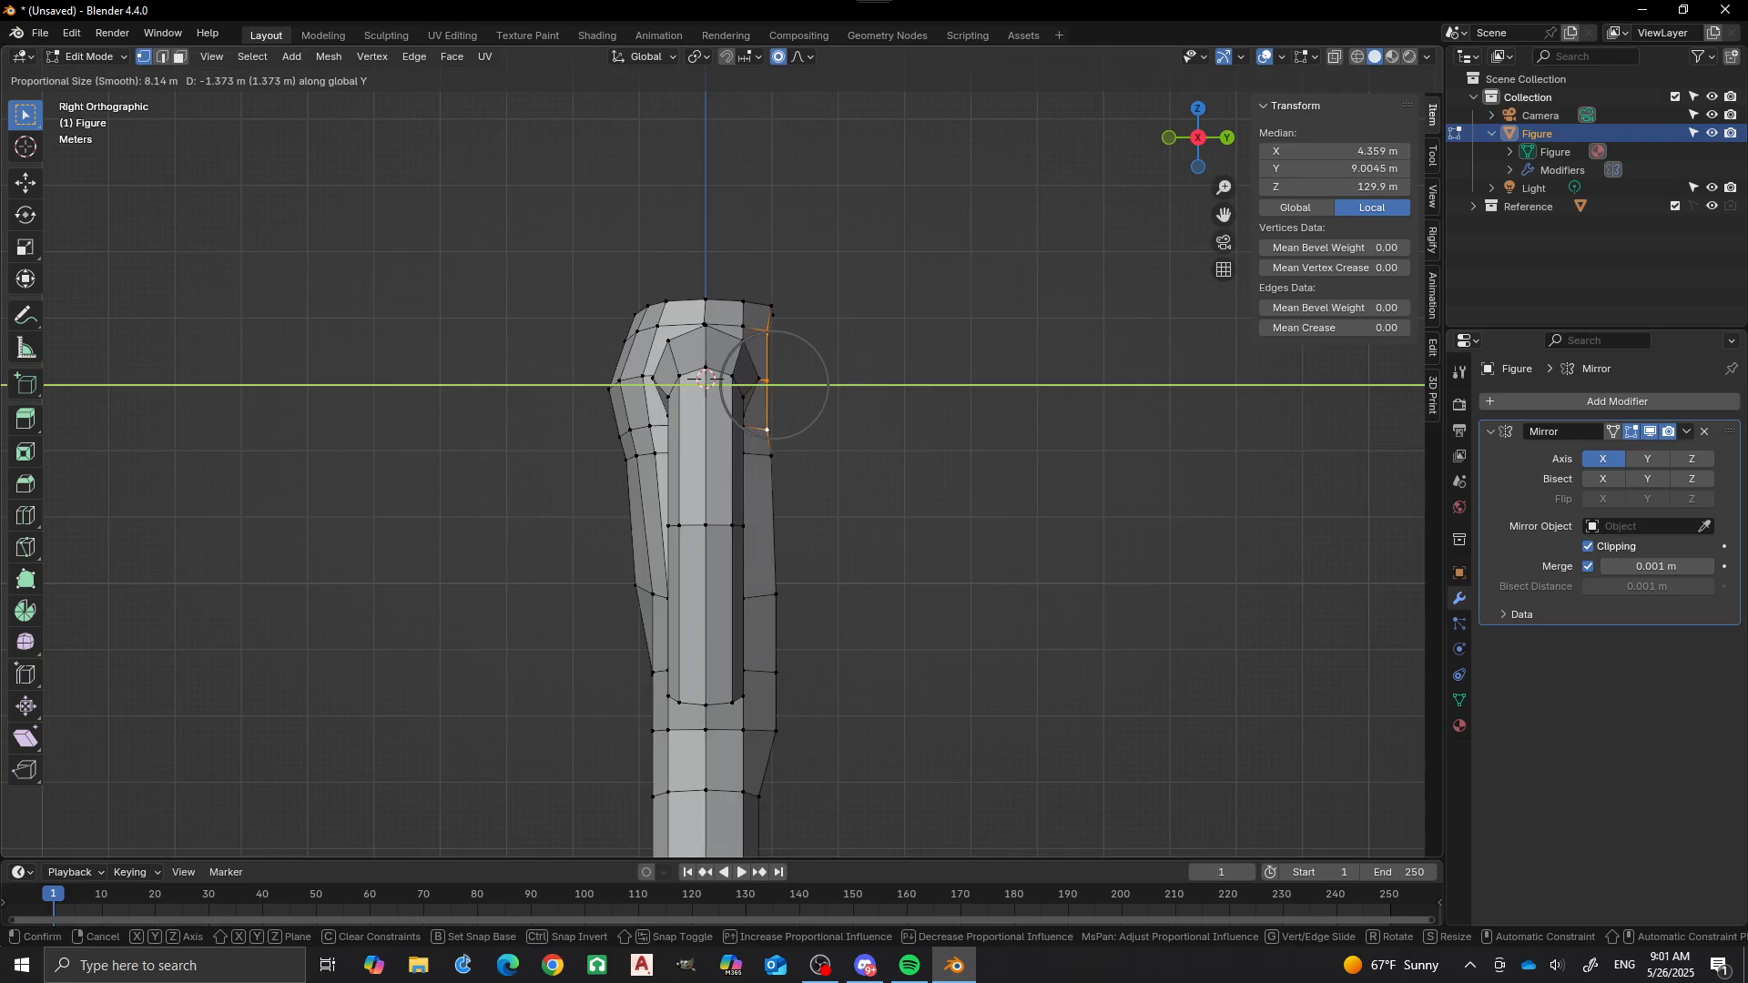
{"action": "scroll", "coordinate": [773, 384], "scroll_direction": "up", "scroll_amount": 1}
{"action": "left_click", "coordinate": [774, 384]}
{"action": "scroll", "coordinate": [722, 452], "scroll_direction": "down", "scroll_amount": 4}
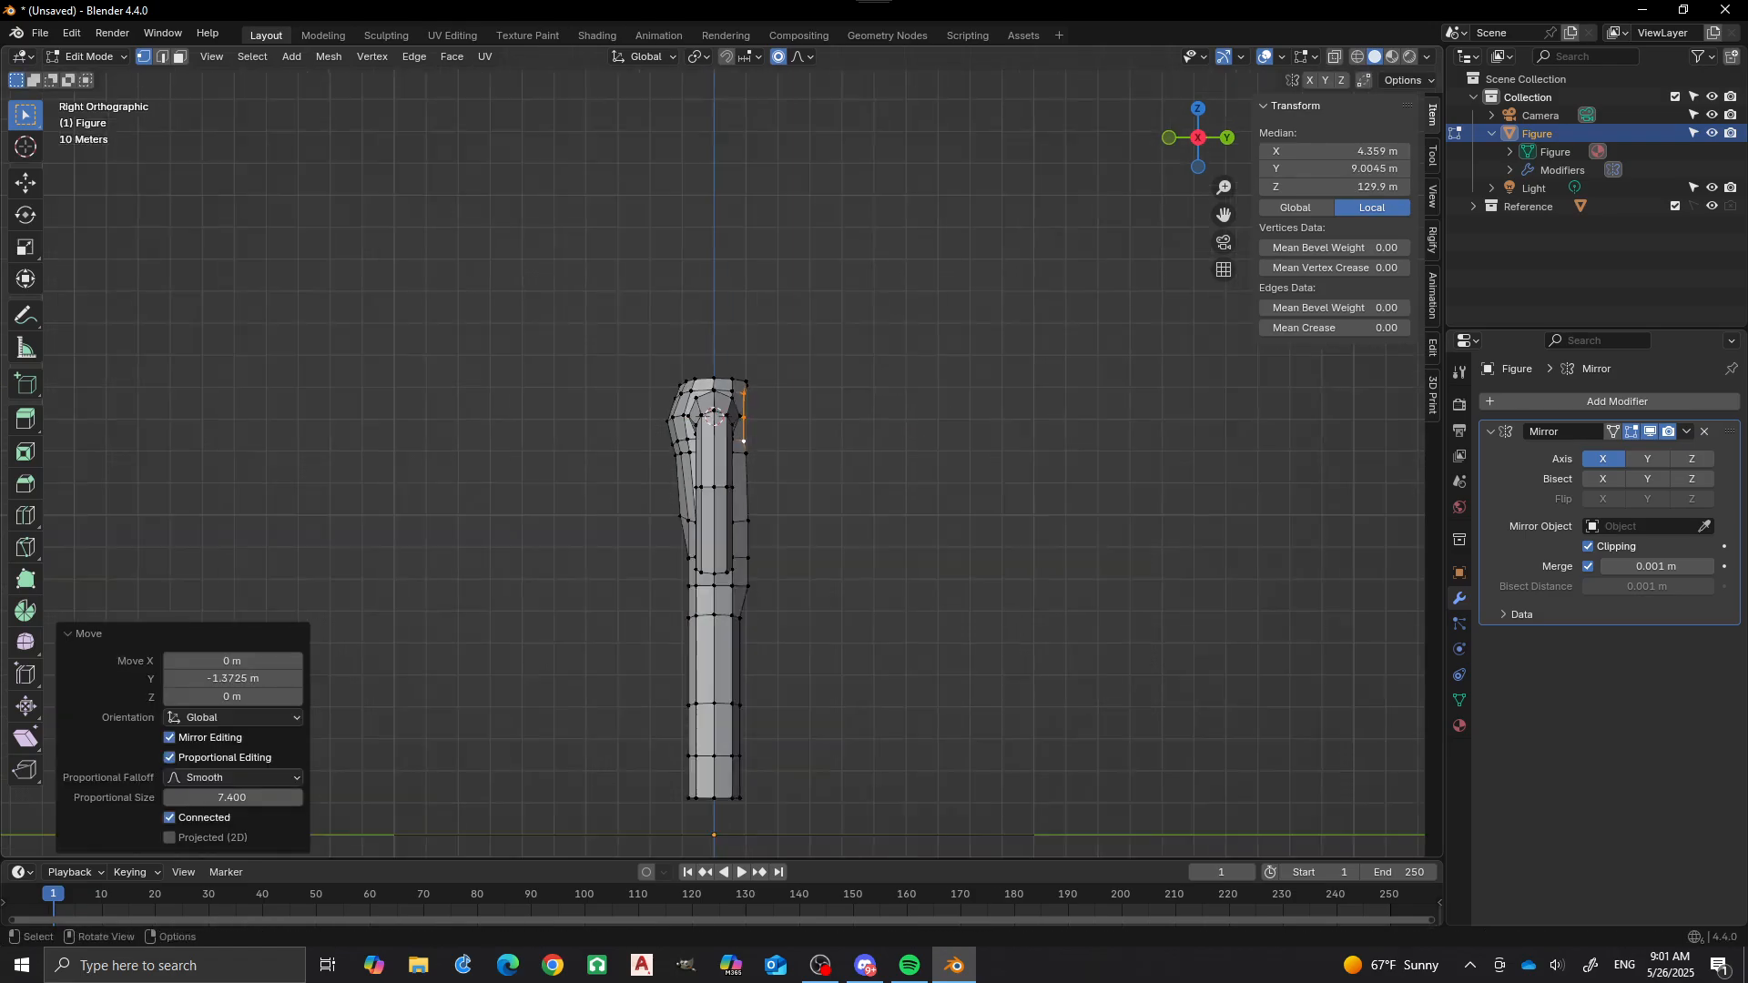
{"action": "key", "text": "alt+a"}
Move the top rim's back centre vertex about 0.85 m along Y using Connected proportional editing with size about 14.42.
{"action": "middle_click_drag", "start_coordinate": [774, 385], "coordinate": [929, 471]}
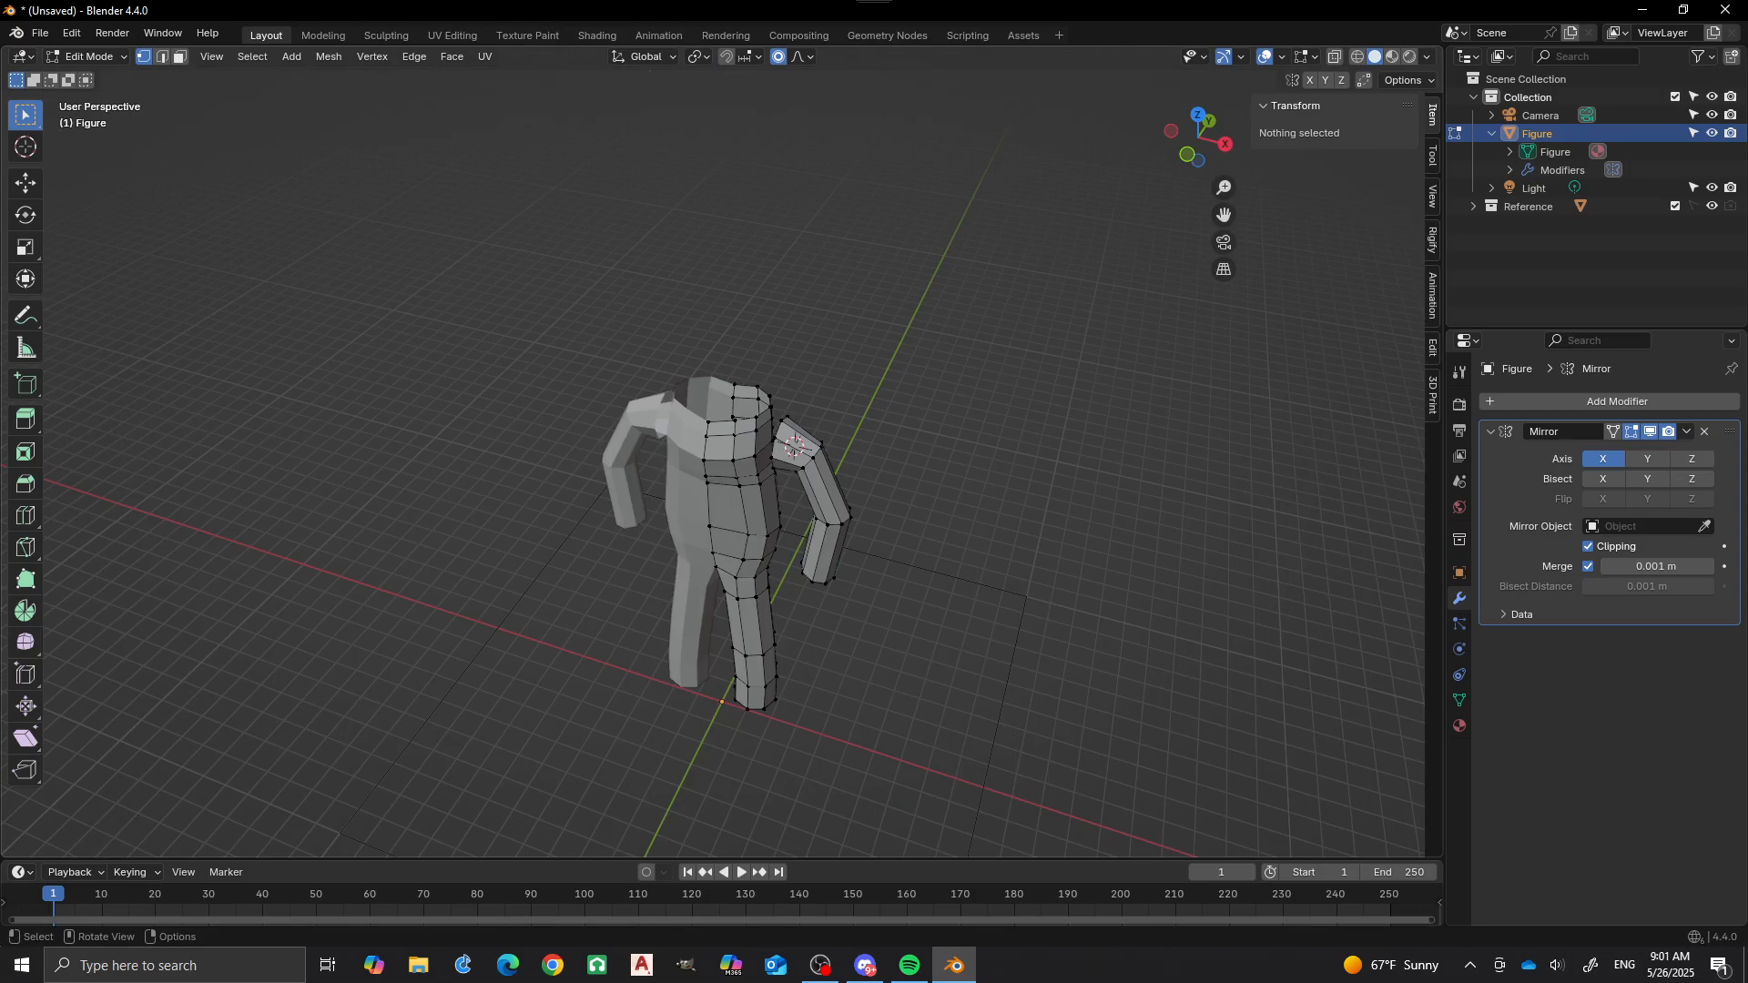
{"action": "left_click", "coordinate": [734, 384]}
{"action": "middle_click_drag", "start_coordinate": [733, 384], "coordinate": [774, 474], "text": "alt"}
{"action": "key", "text": "g"}
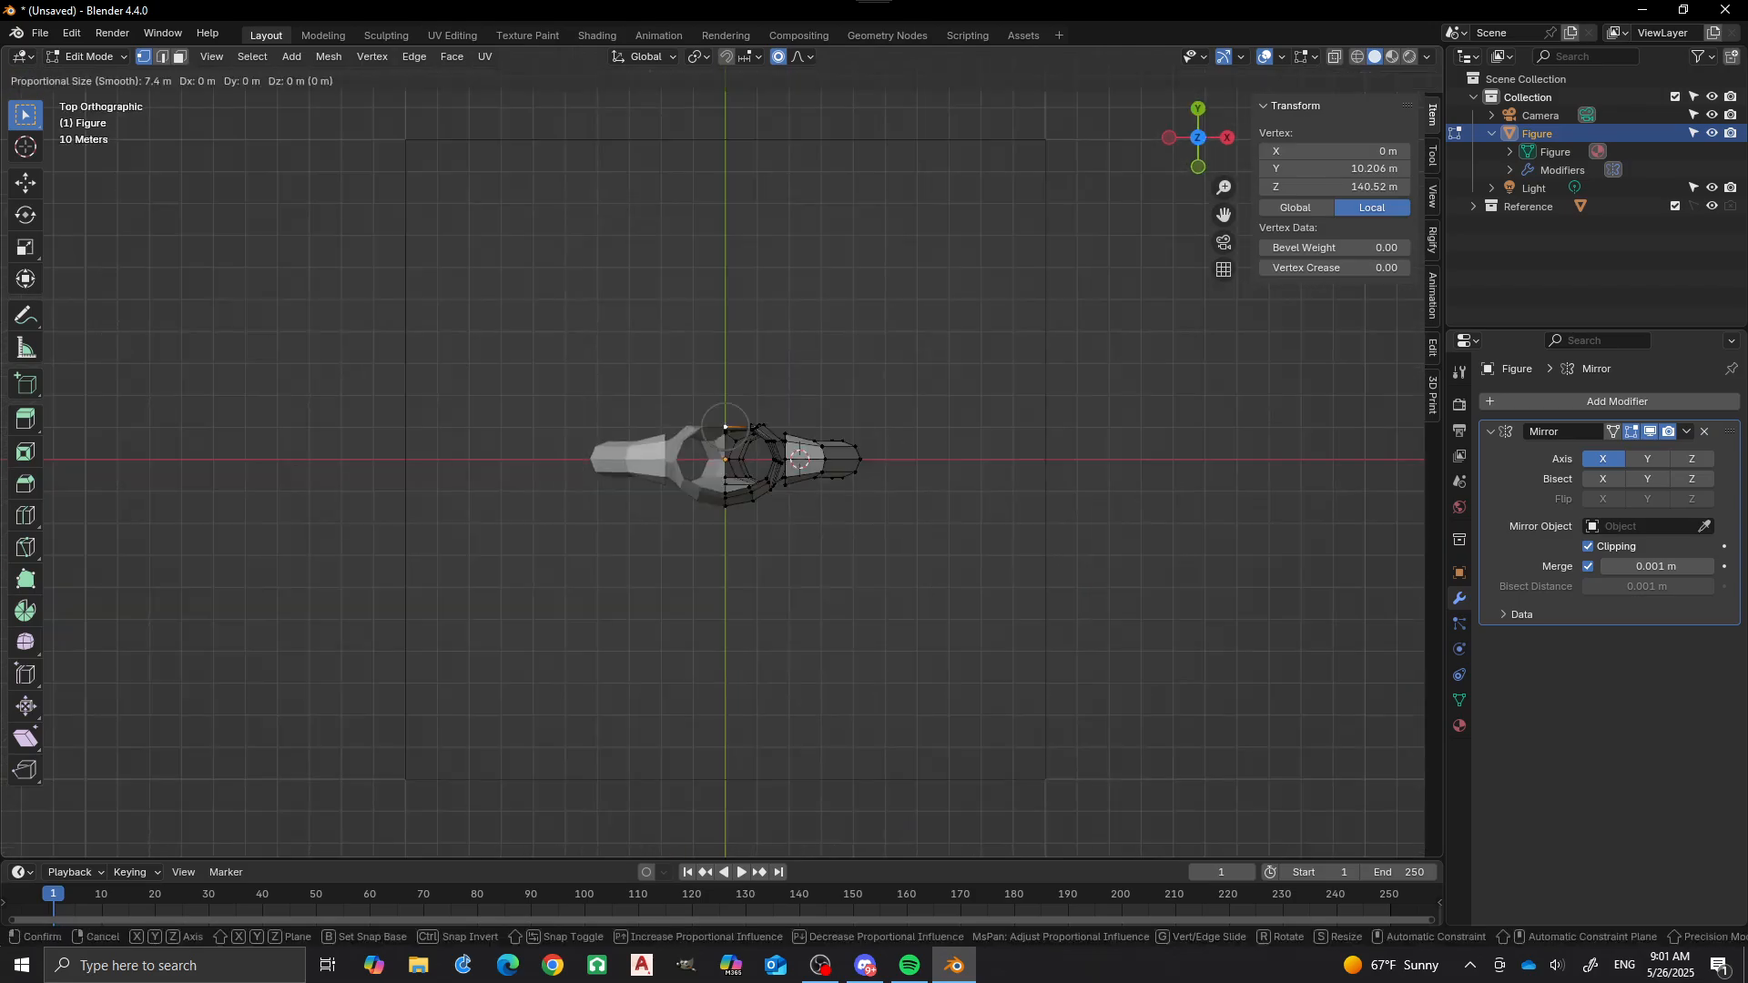
{"action": "key", "text": "y"}
{"action": "scroll", "coordinate": [774, 474], "scroll_direction": "down", "scroll_amount": 4}
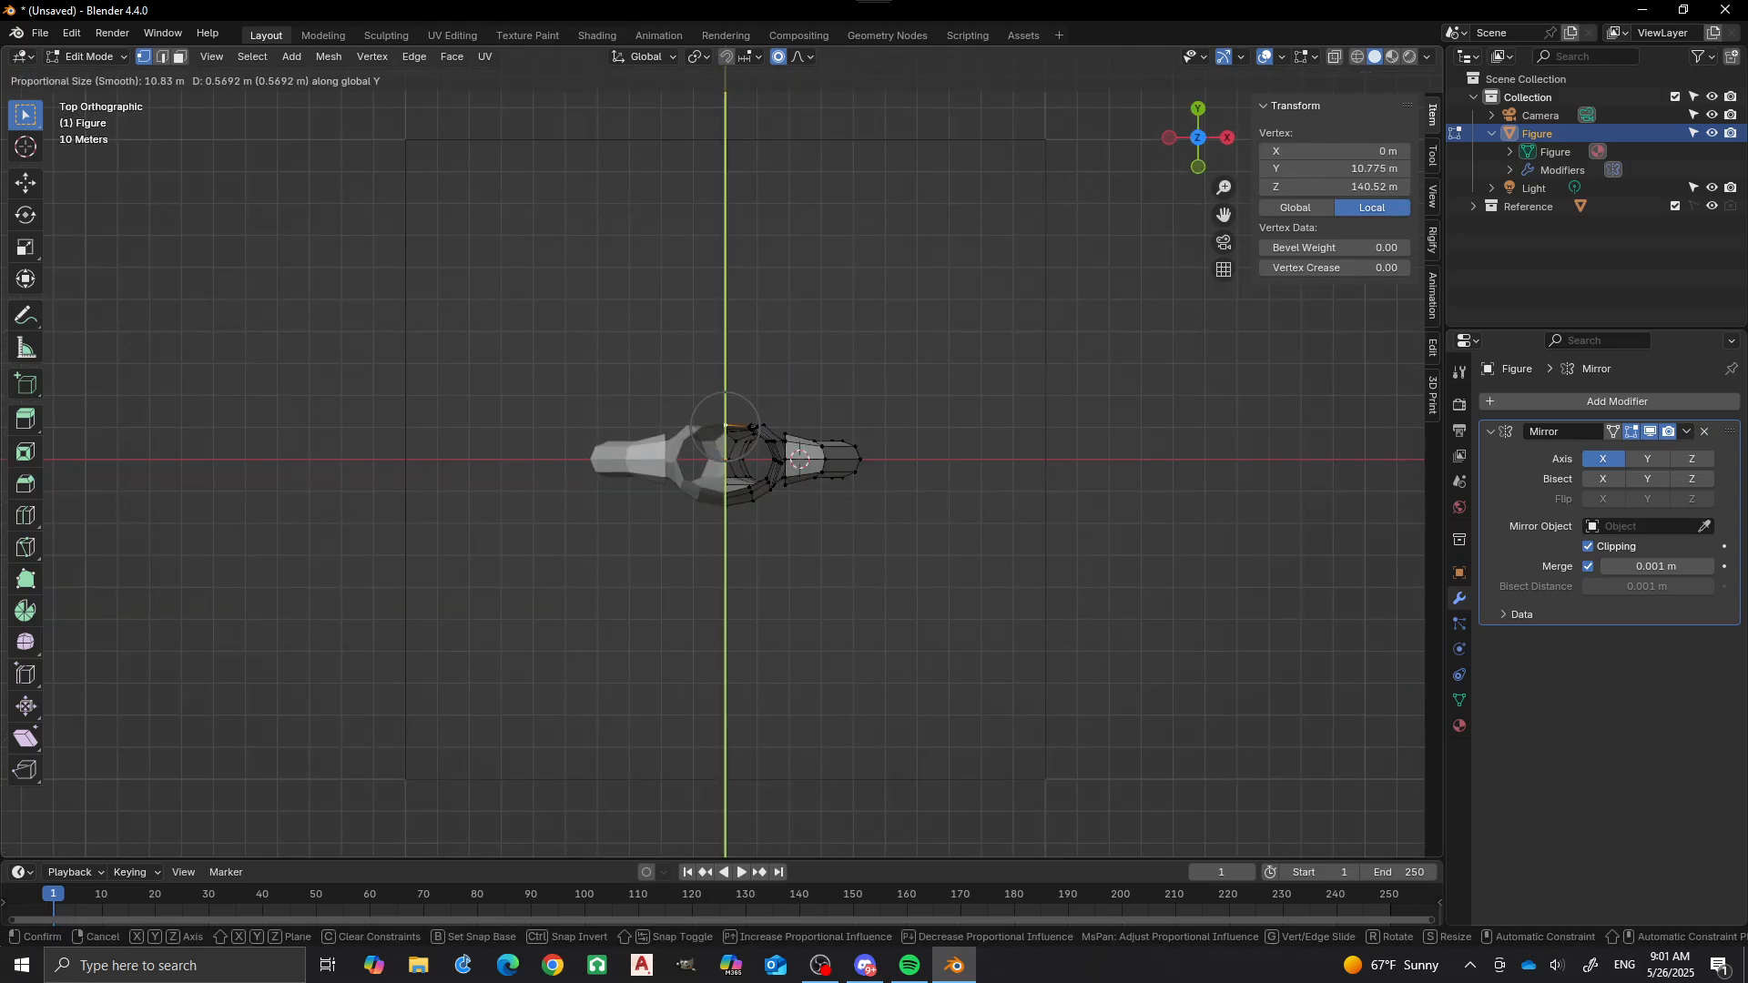
{"action": "scroll", "coordinate": [774, 469], "scroll_direction": "down", "scroll_amount": 2}
{"action": "scroll", "coordinate": [774, 469], "scroll_direction": "down", "scroll_amount": 1}
{"action": "left_click", "coordinate": [774, 469]}
{"action": "middle_click_drag", "start_coordinate": [774, 469], "coordinate": [334, 562]}
{"action": "key", "text": "alt+a"}
Flatten the torso's top edge loop by scaling it to 0 along Z with proportional size about 9.85.
{"action": "middle_click_drag", "start_coordinate": [820, 510], "coordinate": [865, 675]}
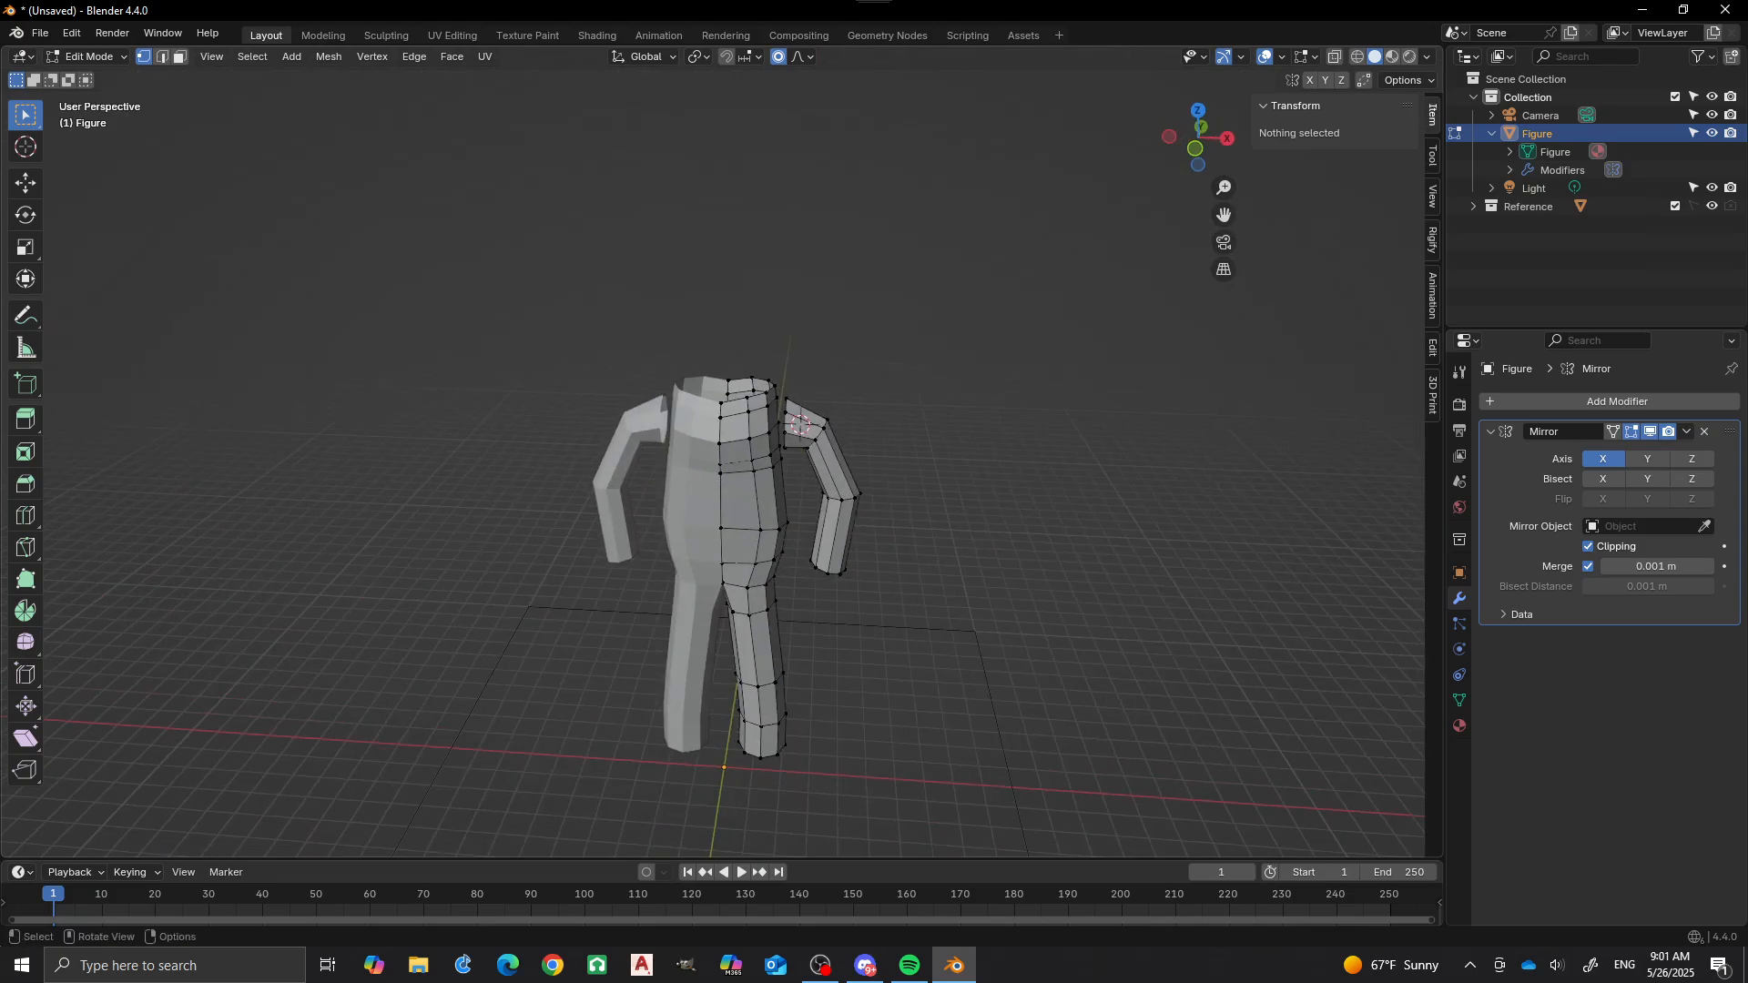
{"action": "left_click", "coordinate": [727, 381]}
{"action": "key", "text": "KP_7"}
{"action": "middle_click_drag", "start_coordinate": [729, 455], "coordinate": [729, 409]}
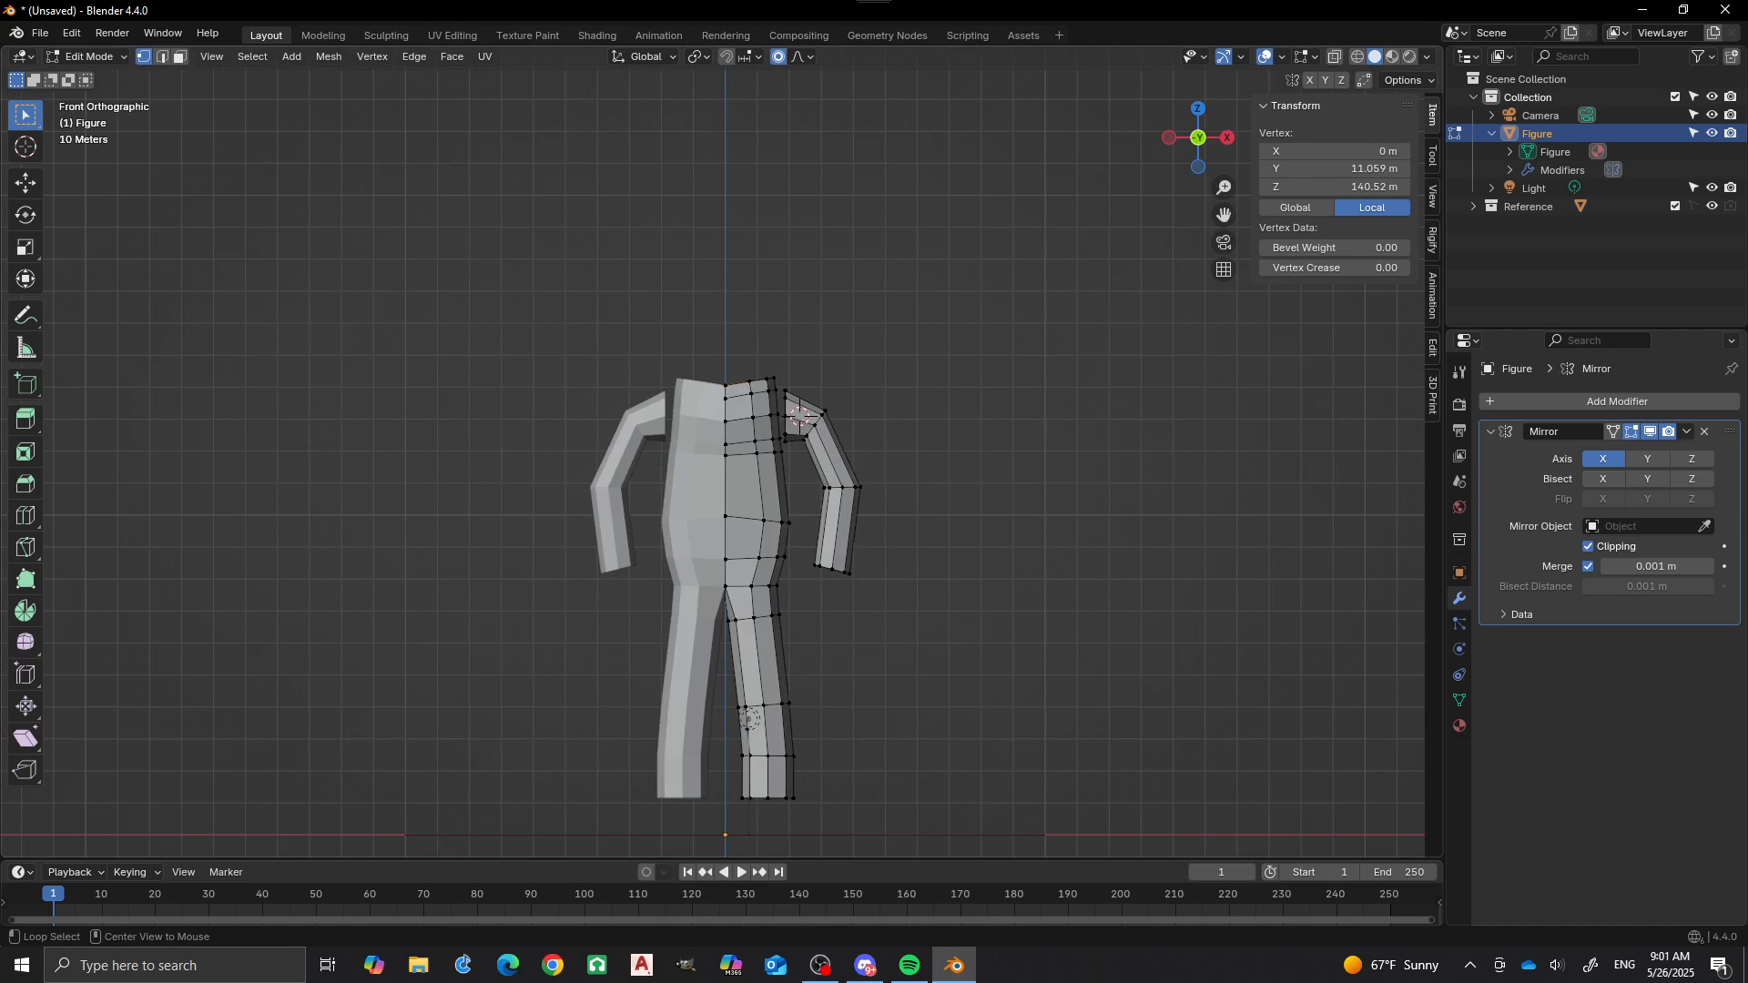
{"action": "left_click", "coordinate": [750, 382], "text": "alt"}
{"action": "key", "text": "s"}
{"action": "key", "text": "z"}
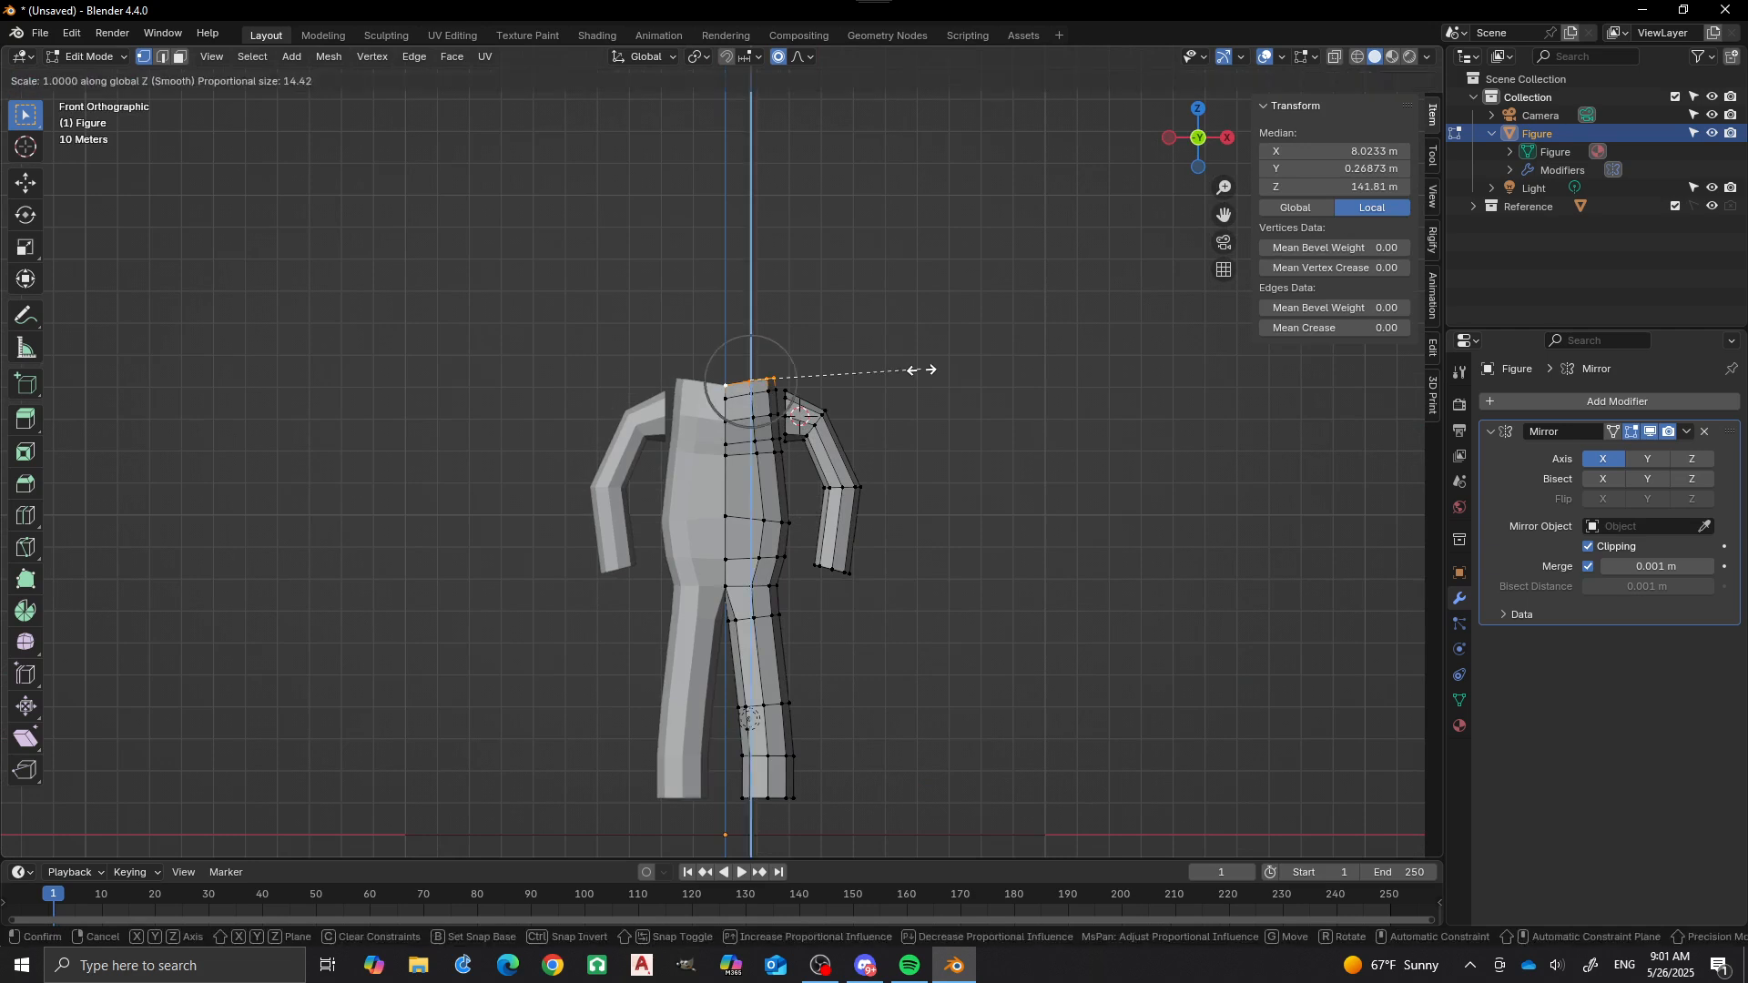
{"action": "key", "text": "0"}
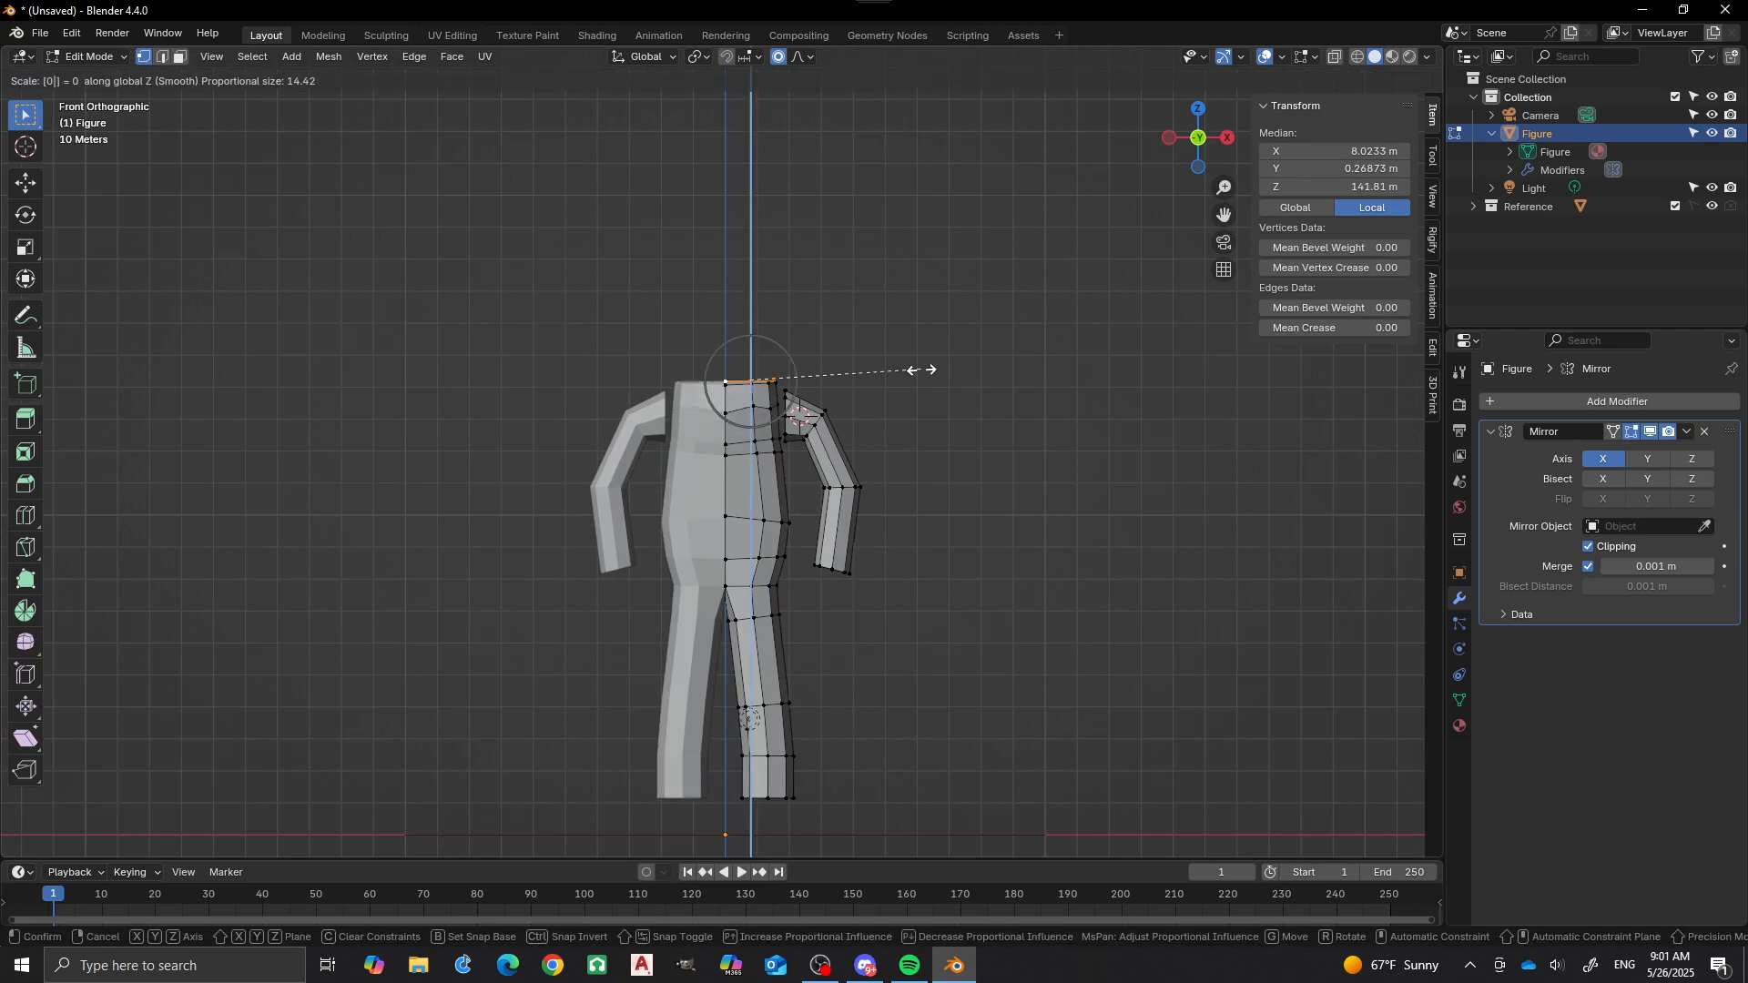
{"action": "scroll", "coordinate": [922, 370], "scroll_direction": "up", "scroll_amount": 4}
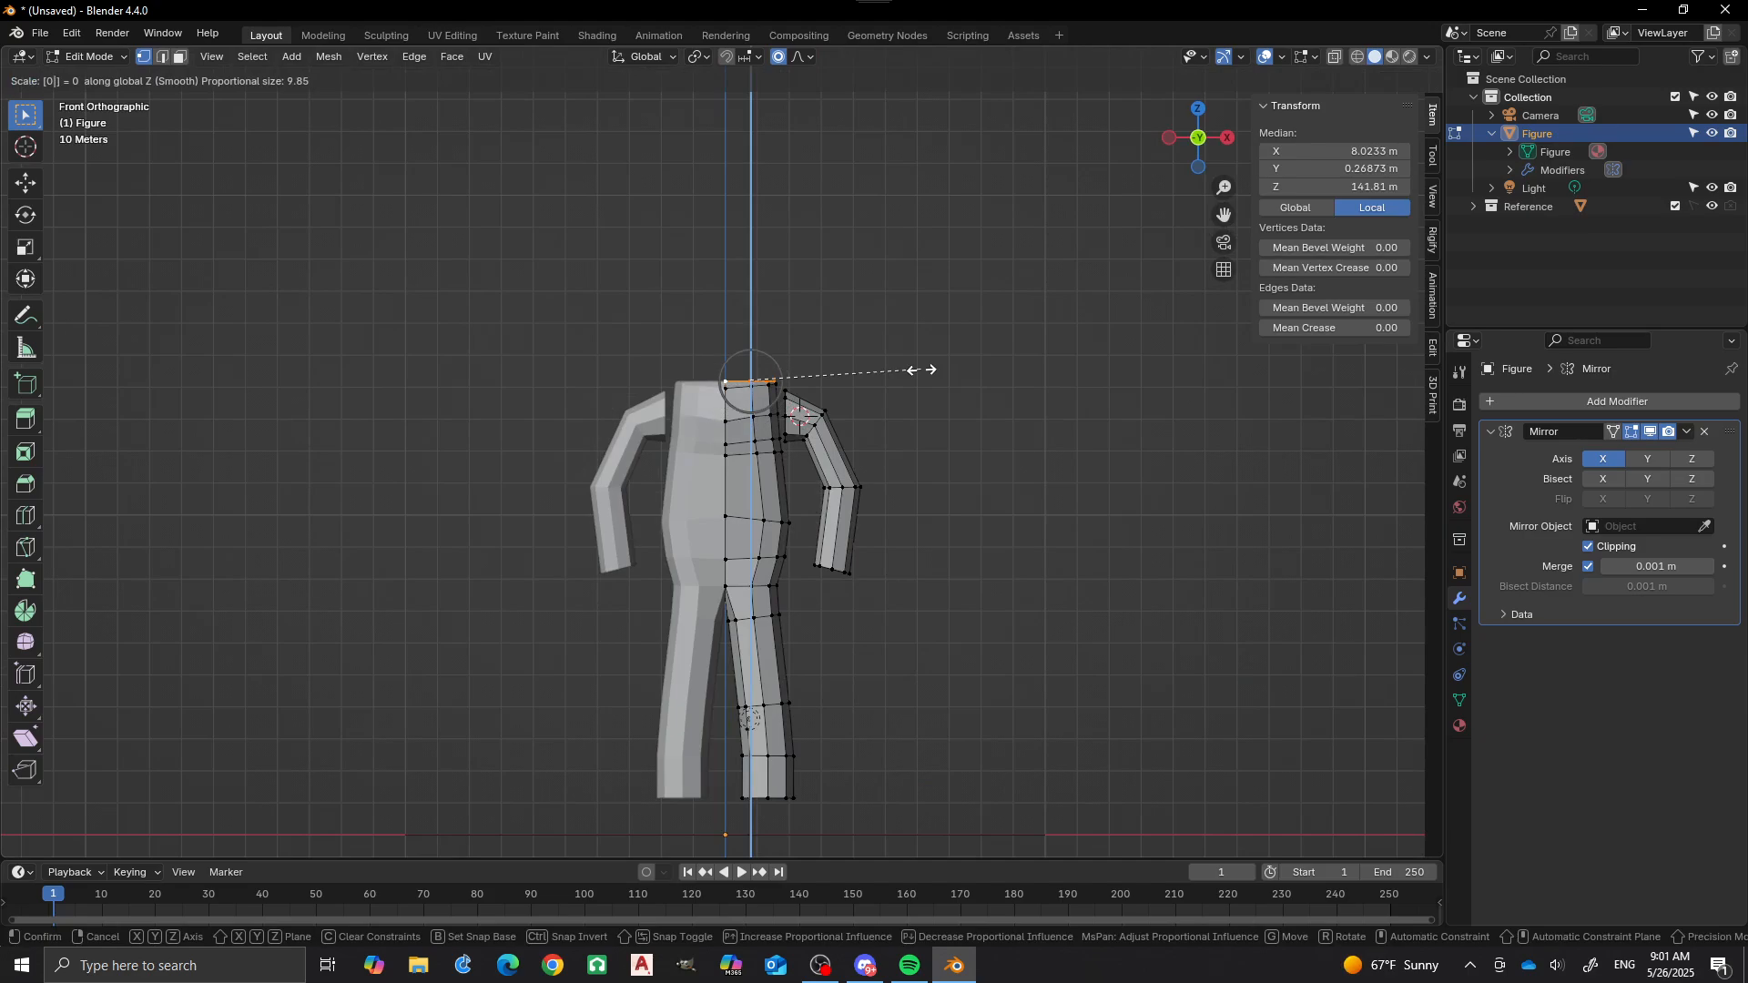
{"action": "key", "text": "Return"}
{"action": "key", "text": "alt+a"}
Raise the torso's top edge loop about 1.40 m along Z, with the proportional size reduced to 1.21.
{"action": "middle_click_drag", "start_coordinate": [911, 455], "coordinate": [1020, 401]}
{"action": "scroll", "coordinate": [1020, 400], "scroll_direction": "up", "scroll_amount": 2}
{"action": "scroll", "coordinate": [713, 450], "scroll_direction": "up", "scroll_amount": 2}
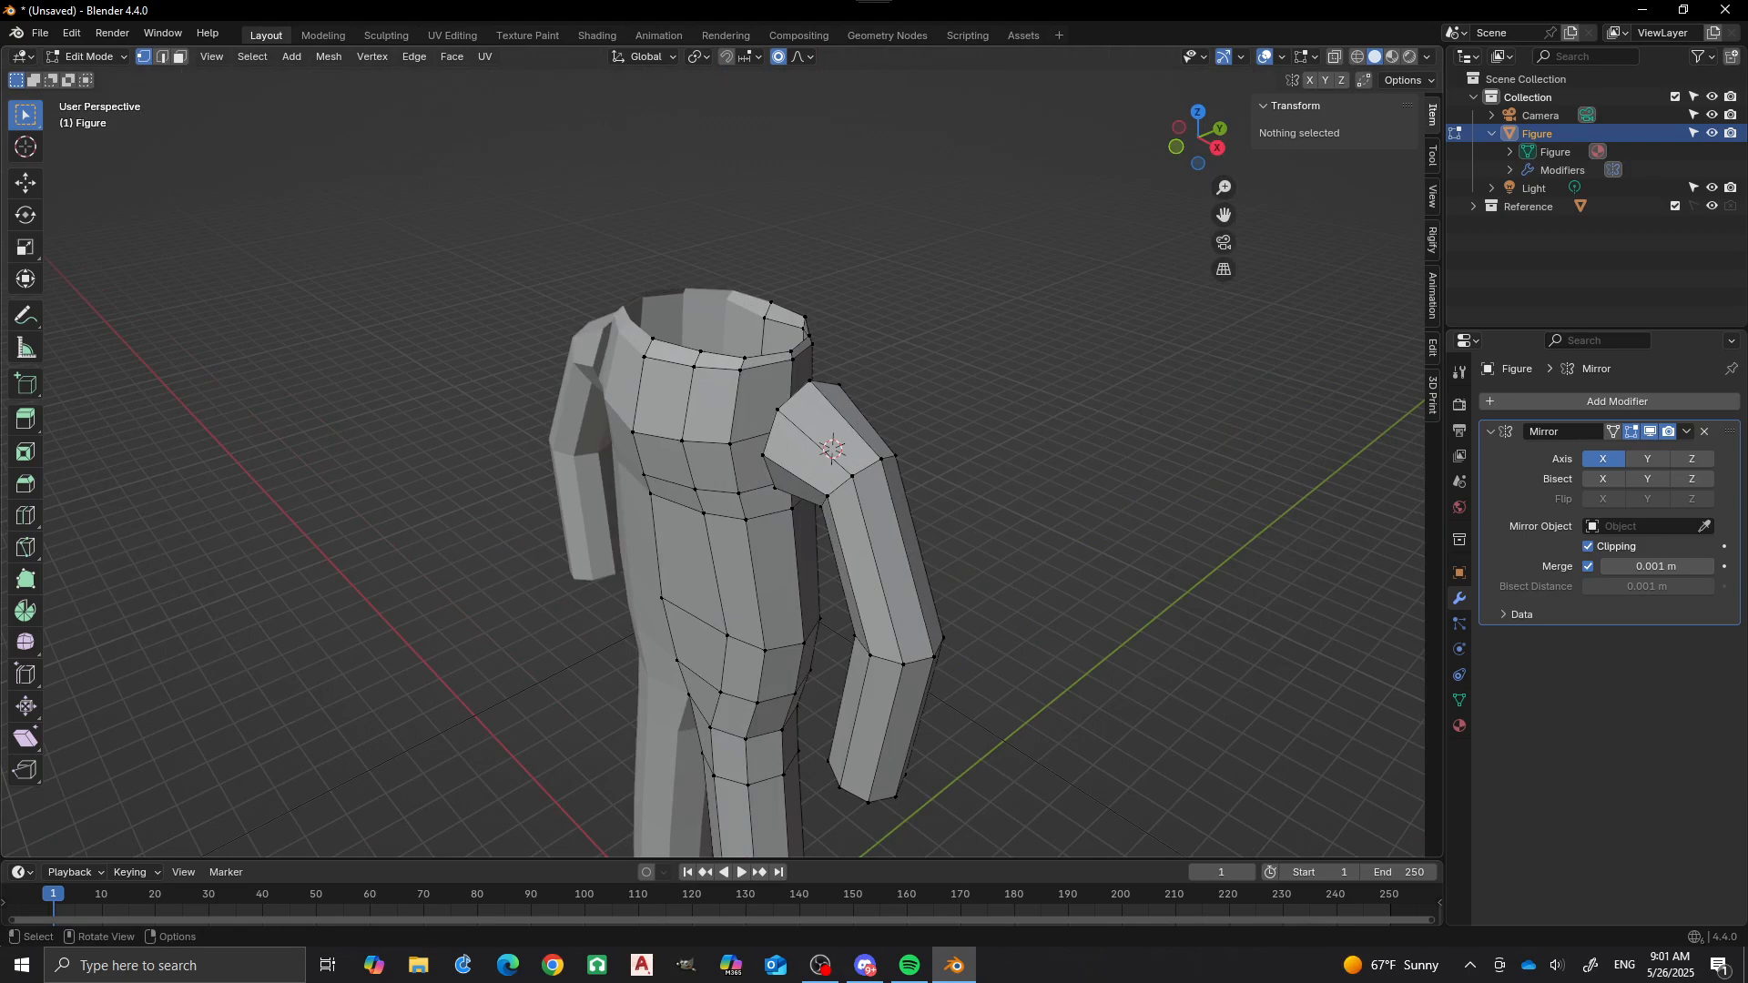
{"action": "left_click", "coordinate": [719, 355], "text": "alt"}
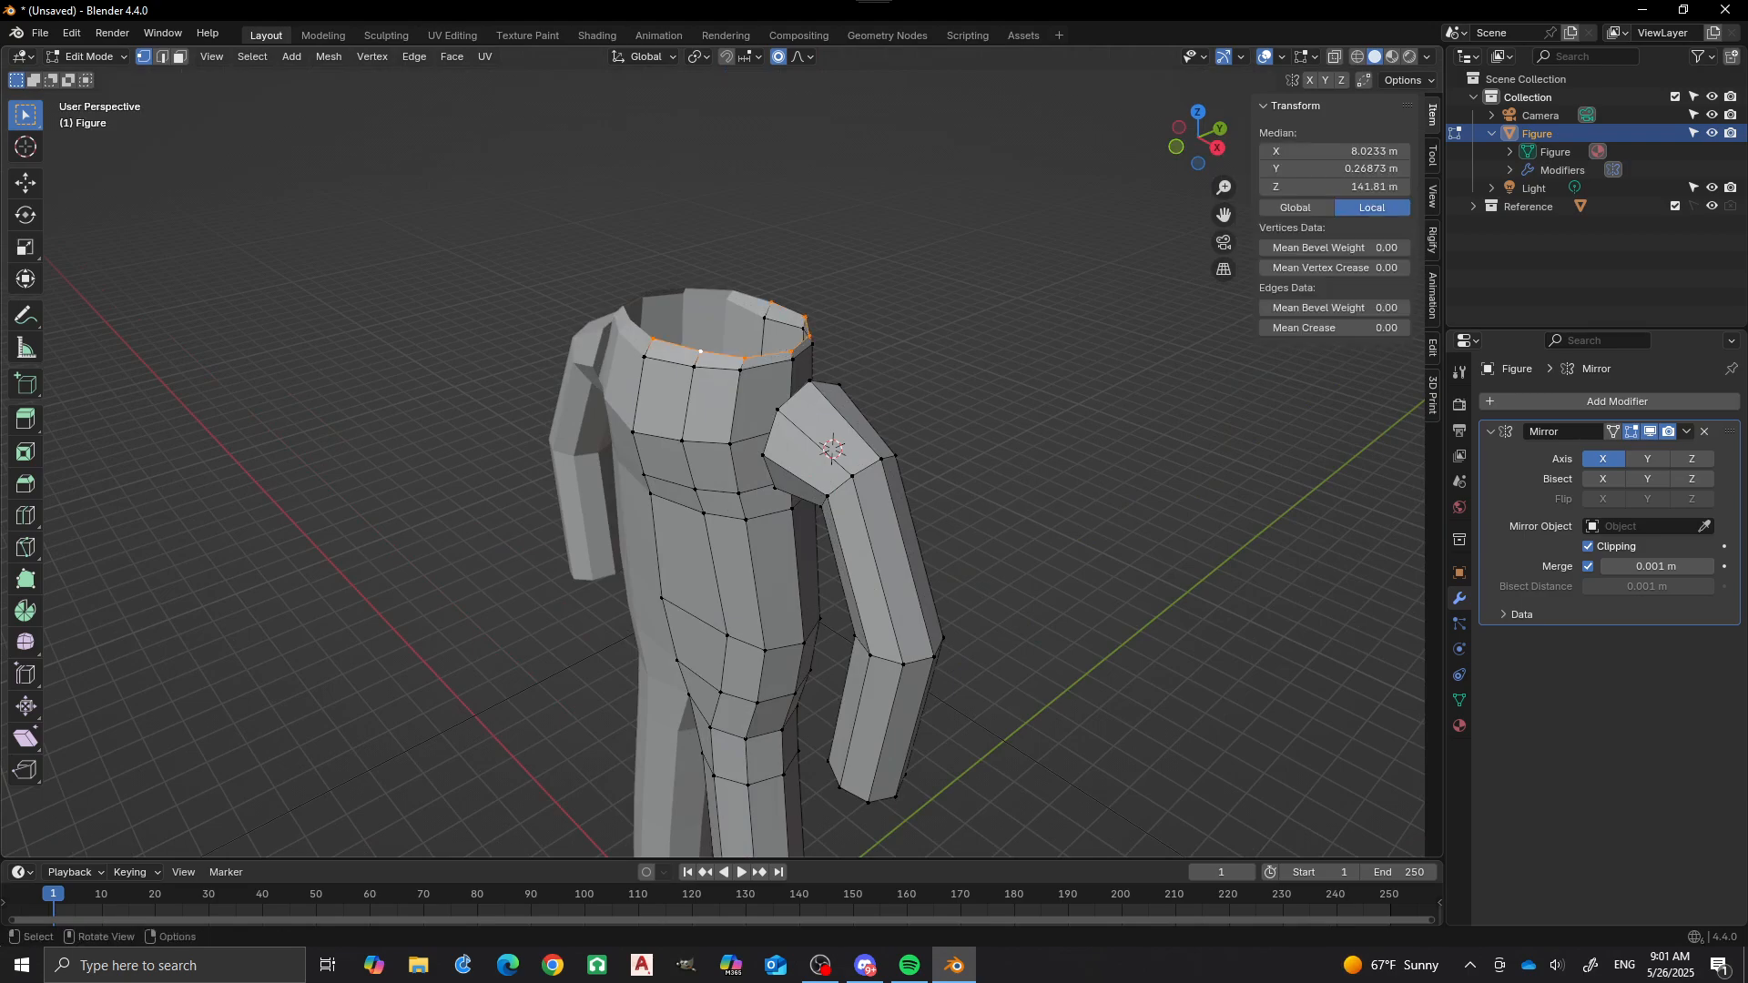
{"action": "key", "text": "g"}
{"action": "key", "text": "z"}
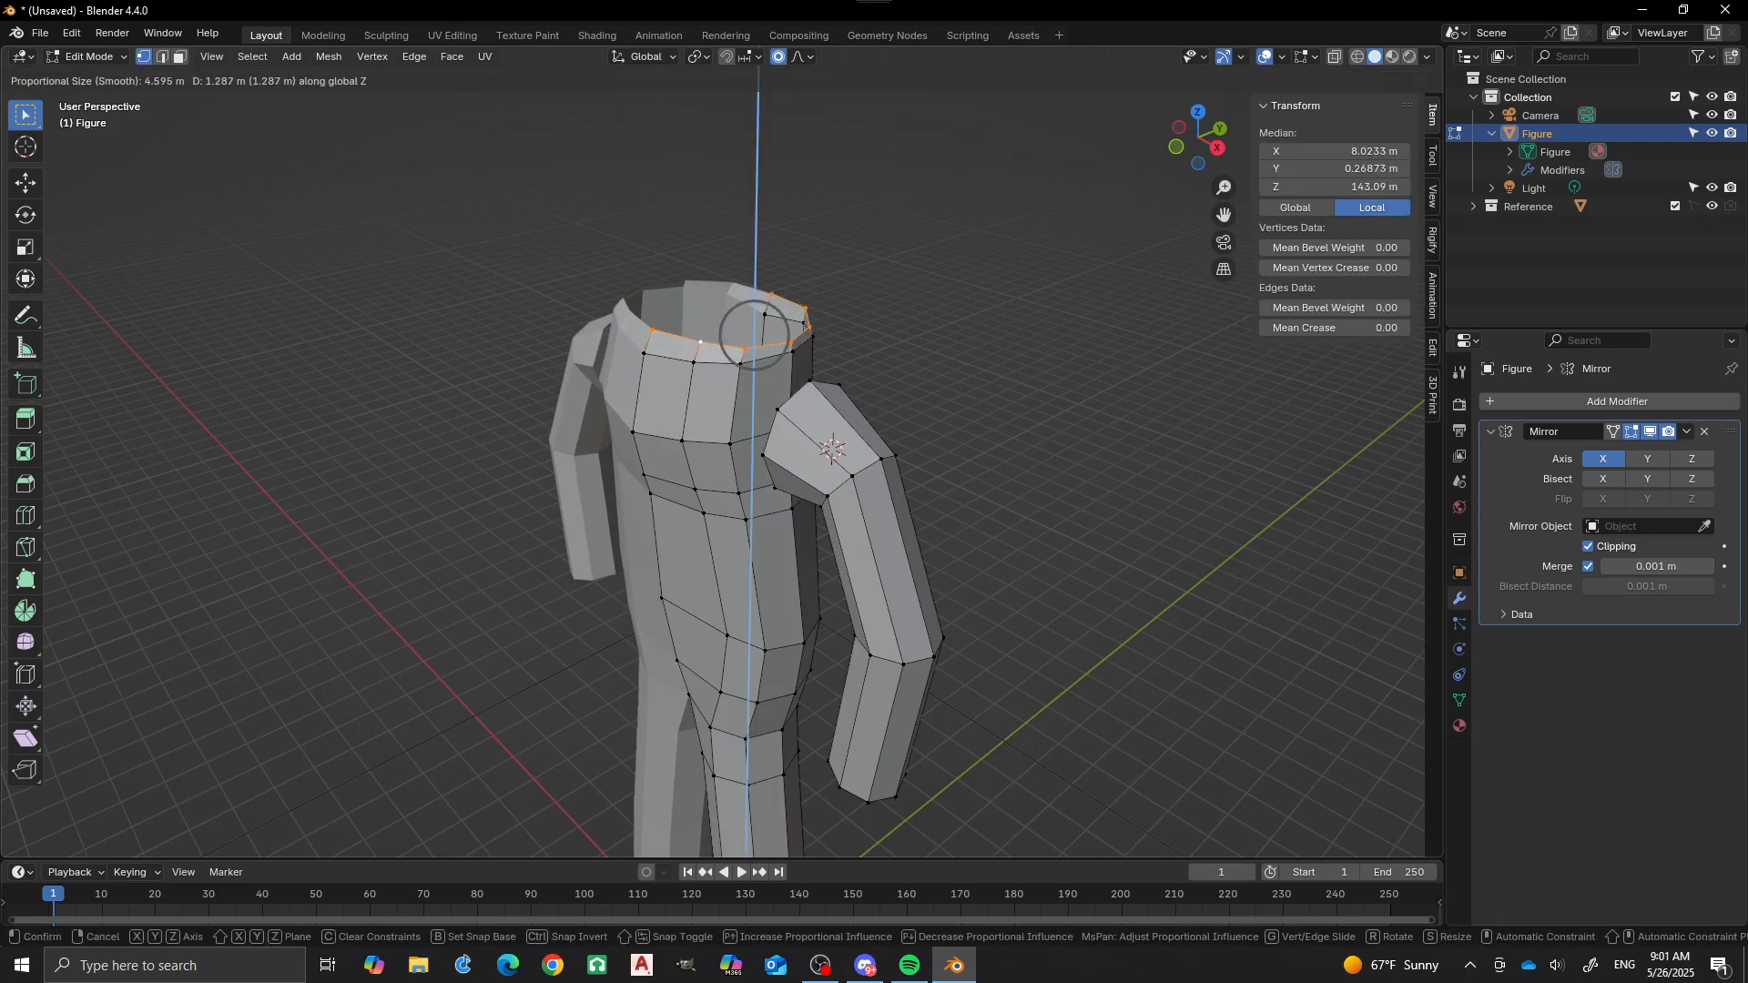
{"action": "scroll", "coordinate": [755, 335], "scroll_direction": "up", "scroll_amount": 11}
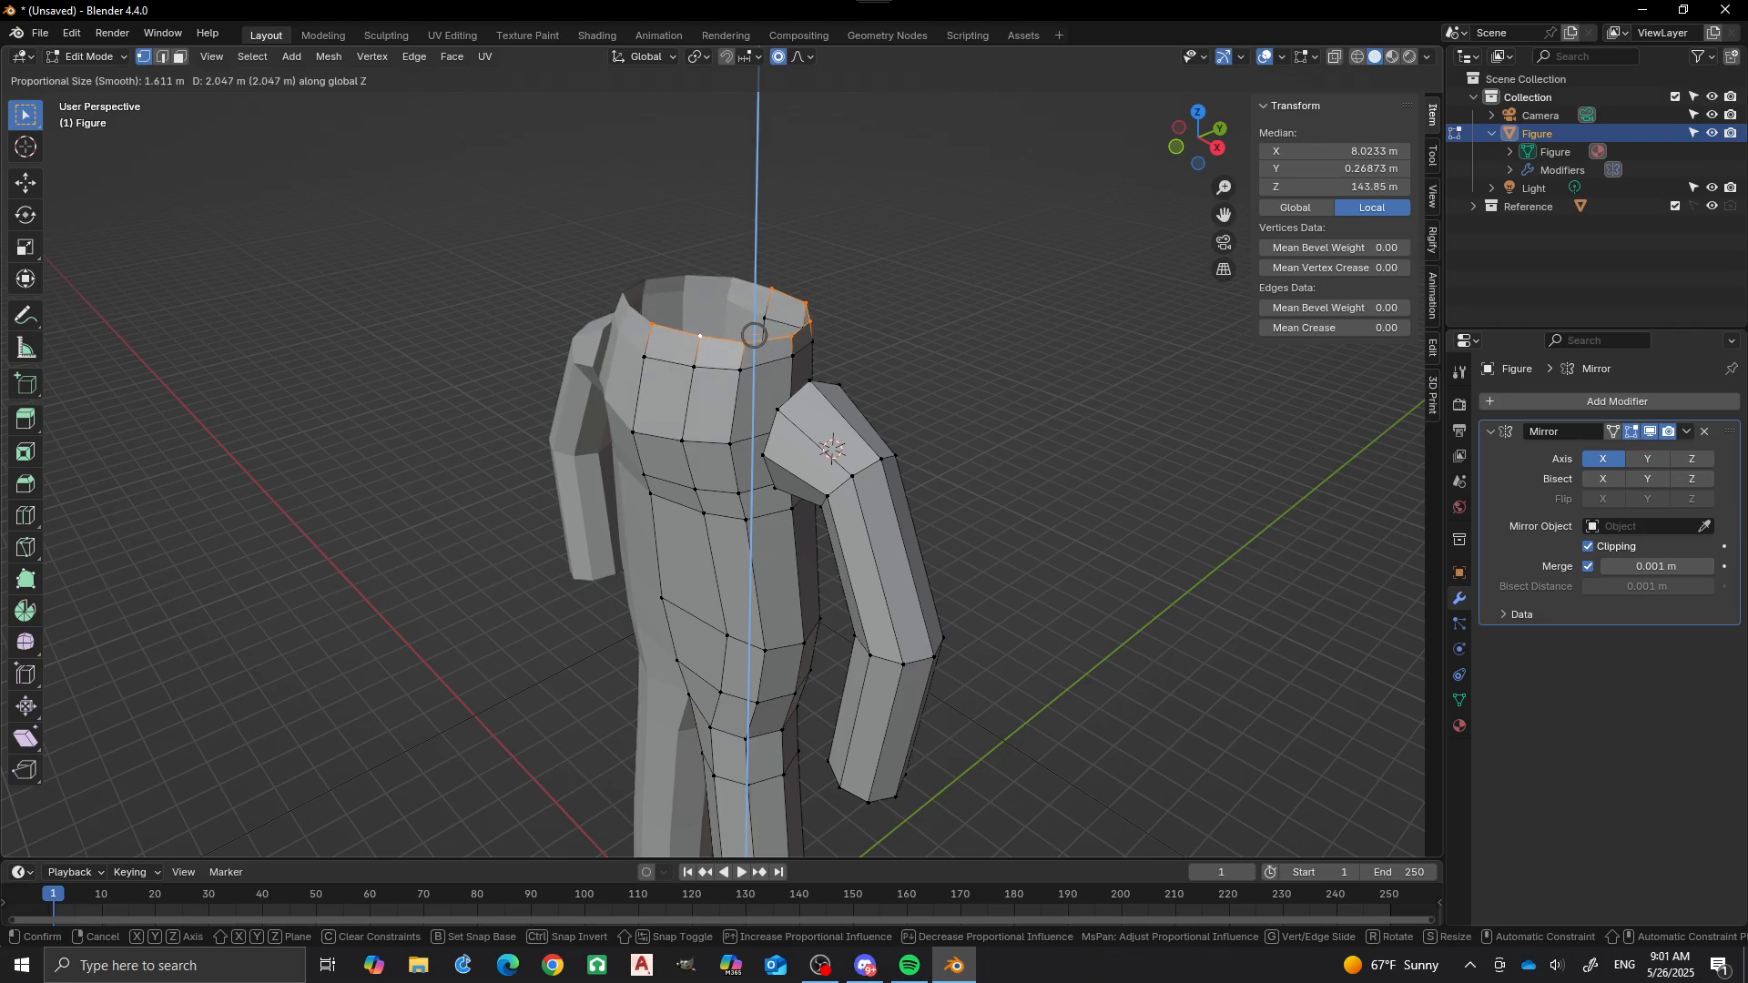
{"action": "scroll", "coordinate": [755, 335], "scroll_direction": "up", "scroll_amount": 4}
{"action": "key", "text": "Return"}
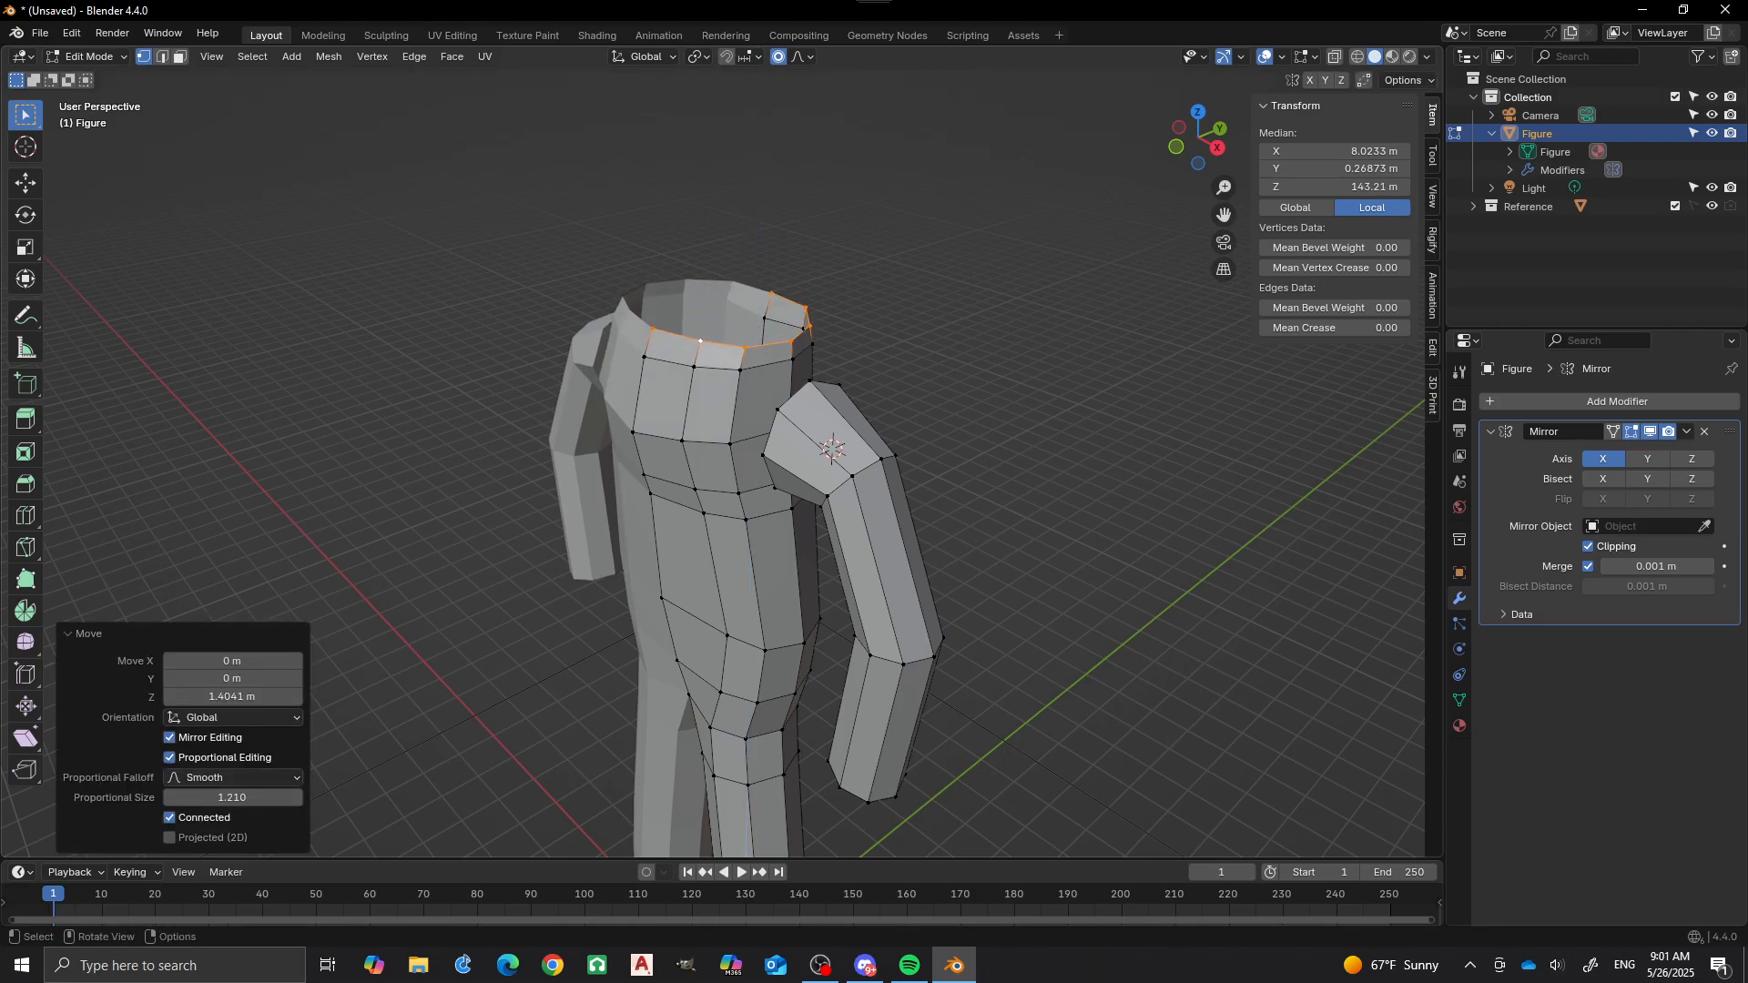
Narrow the neck opening by moving the top loop about -4.03 m and another -1.10 m along X, with proportional size 1.
{"action": "middle_click_drag", "start_coordinate": [754, 637], "coordinate": [753, 772]}
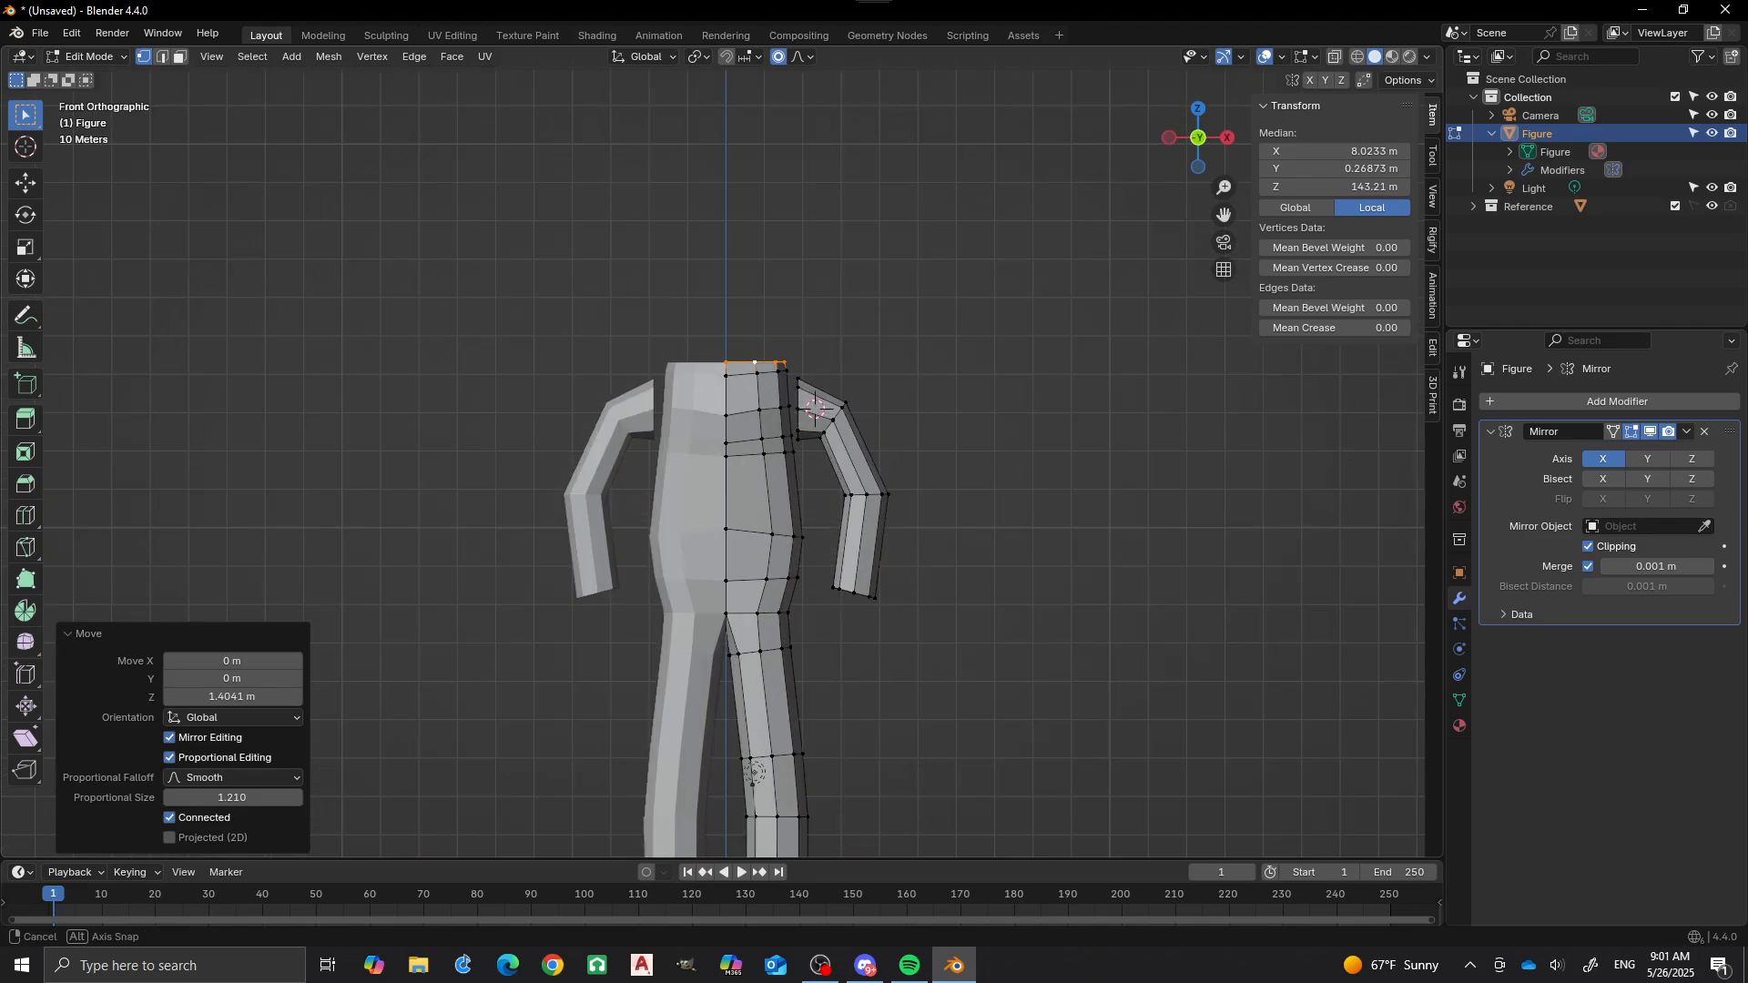
{"action": "key", "text": "g"}
{"action": "key", "text": "x"}
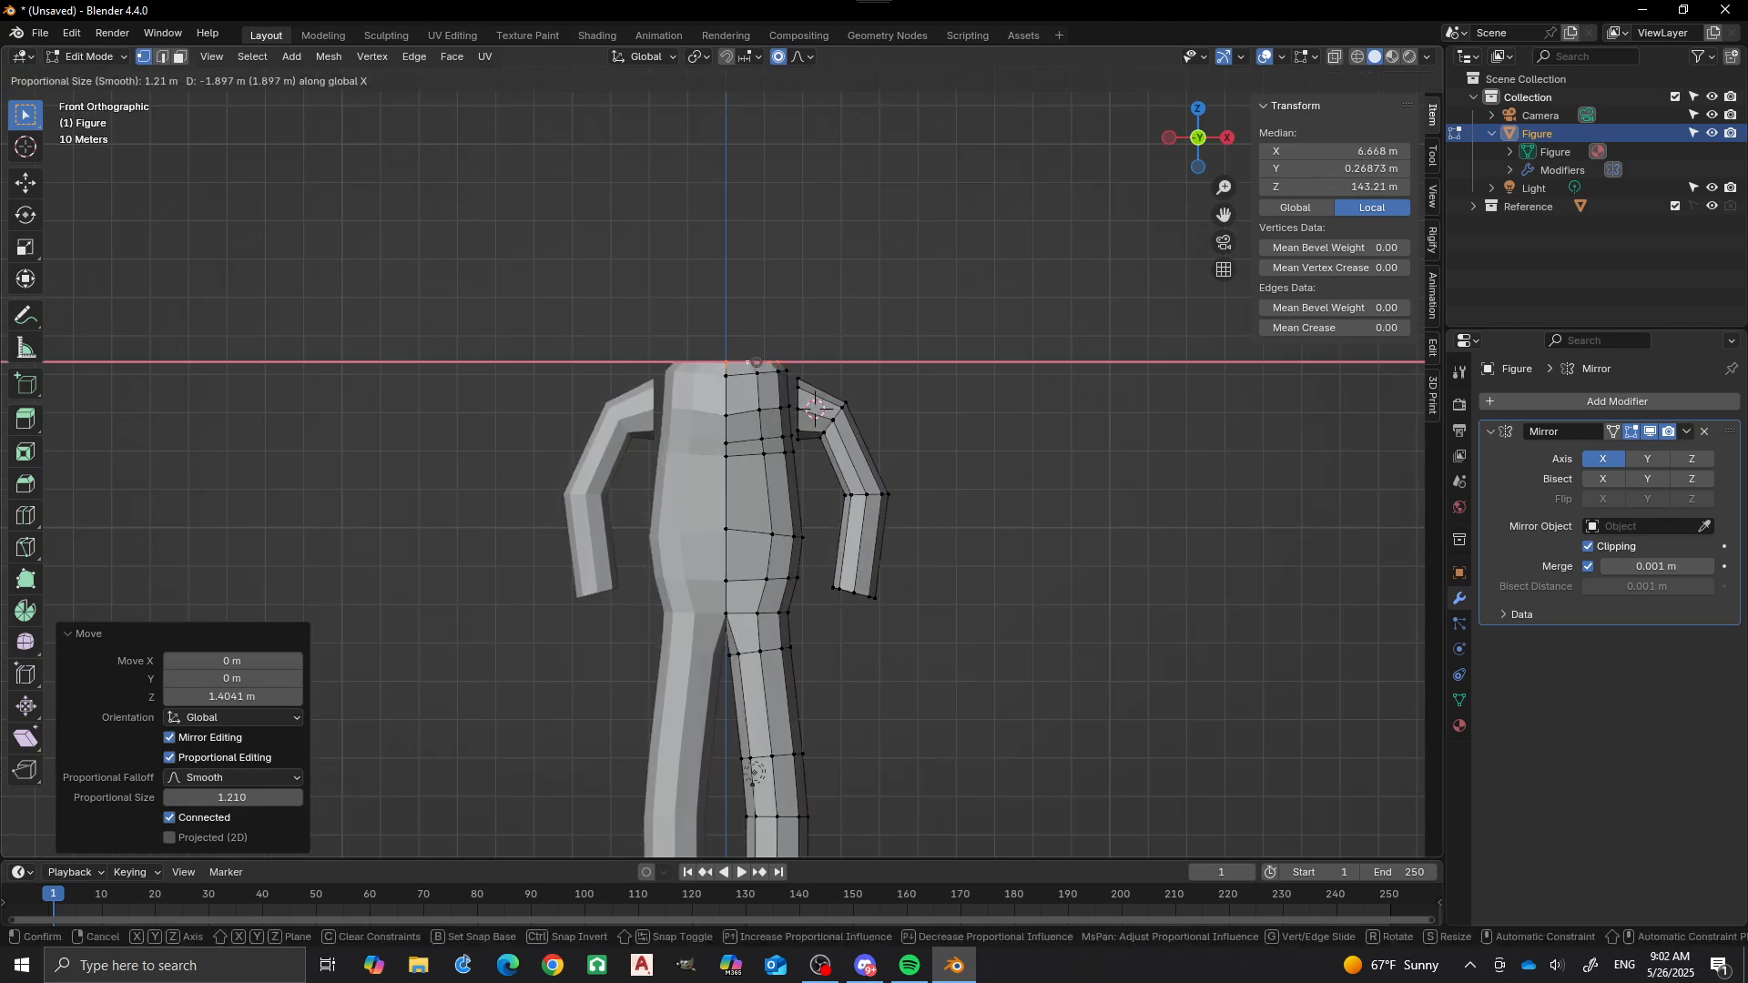
{"action": "scroll", "coordinate": [754, 772], "scroll_direction": "up", "scroll_amount": 2}
{"action": "left_click", "coordinate": [754, 772]}
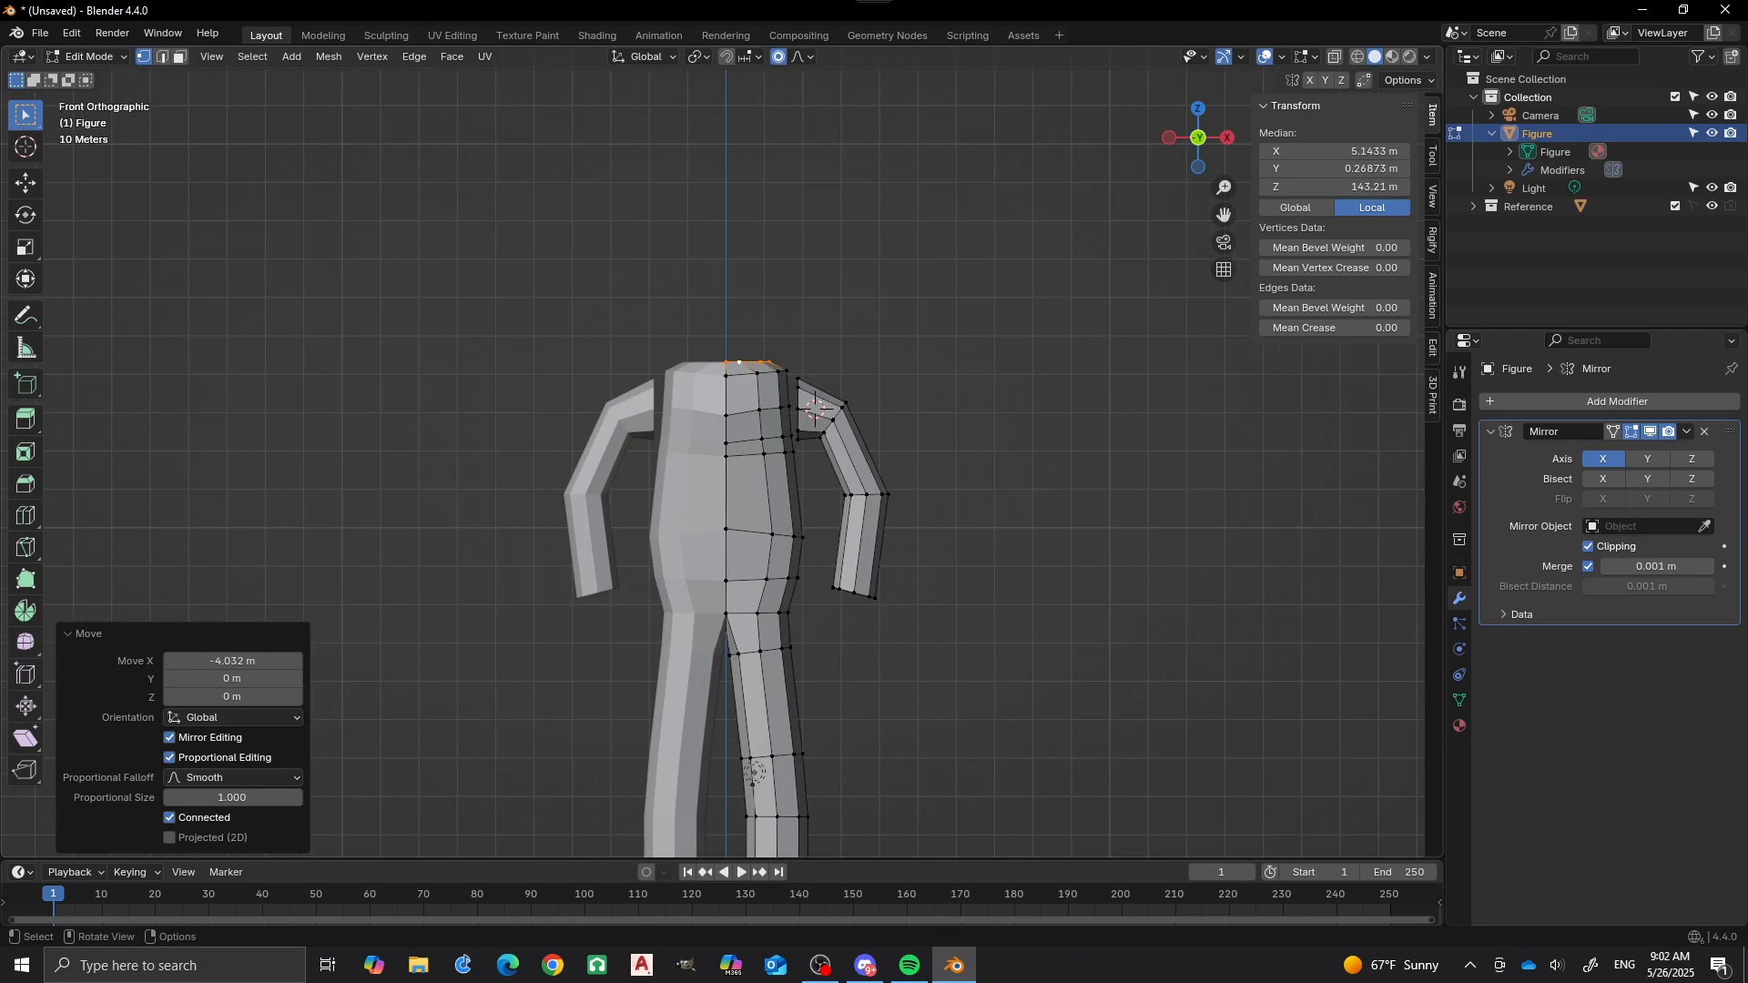
{"action": "scroll", "coordinate": [710, 259], "scroll_direction": "up", "scroll_amount": 3}
{"action": "key", "text": "g"}
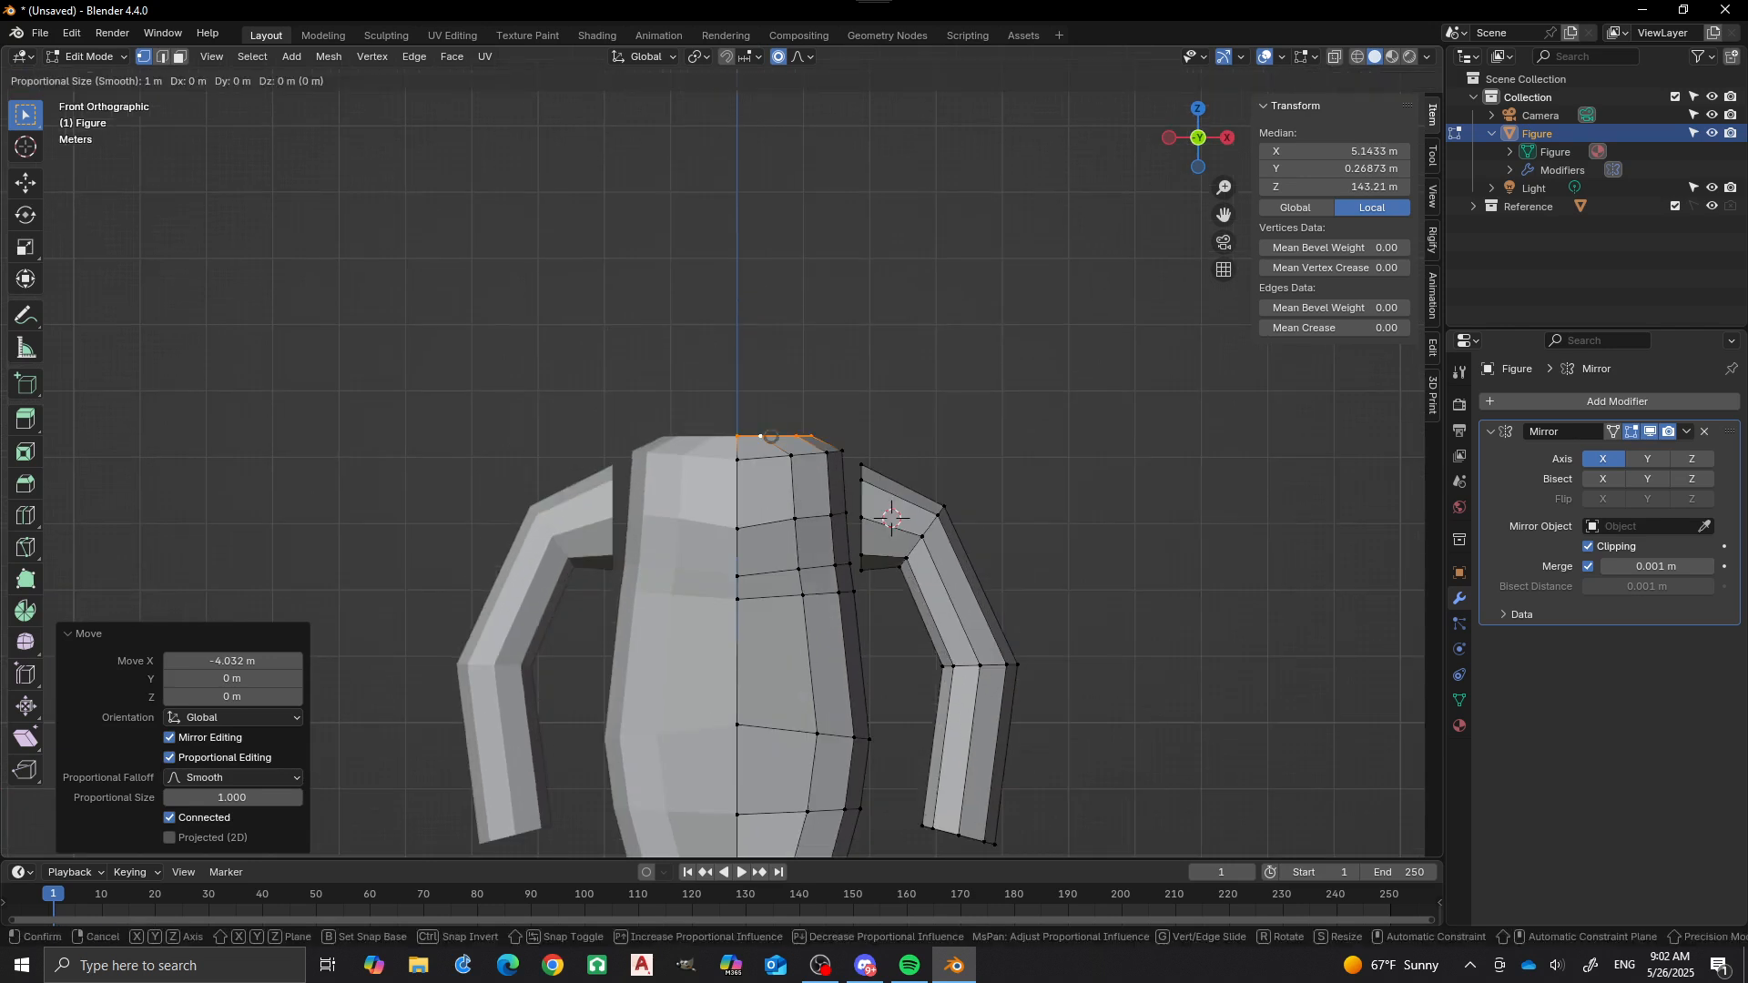
{"action": "key", "text": "x"}
{"action": "left_click", "coordinate": [771, 436]}
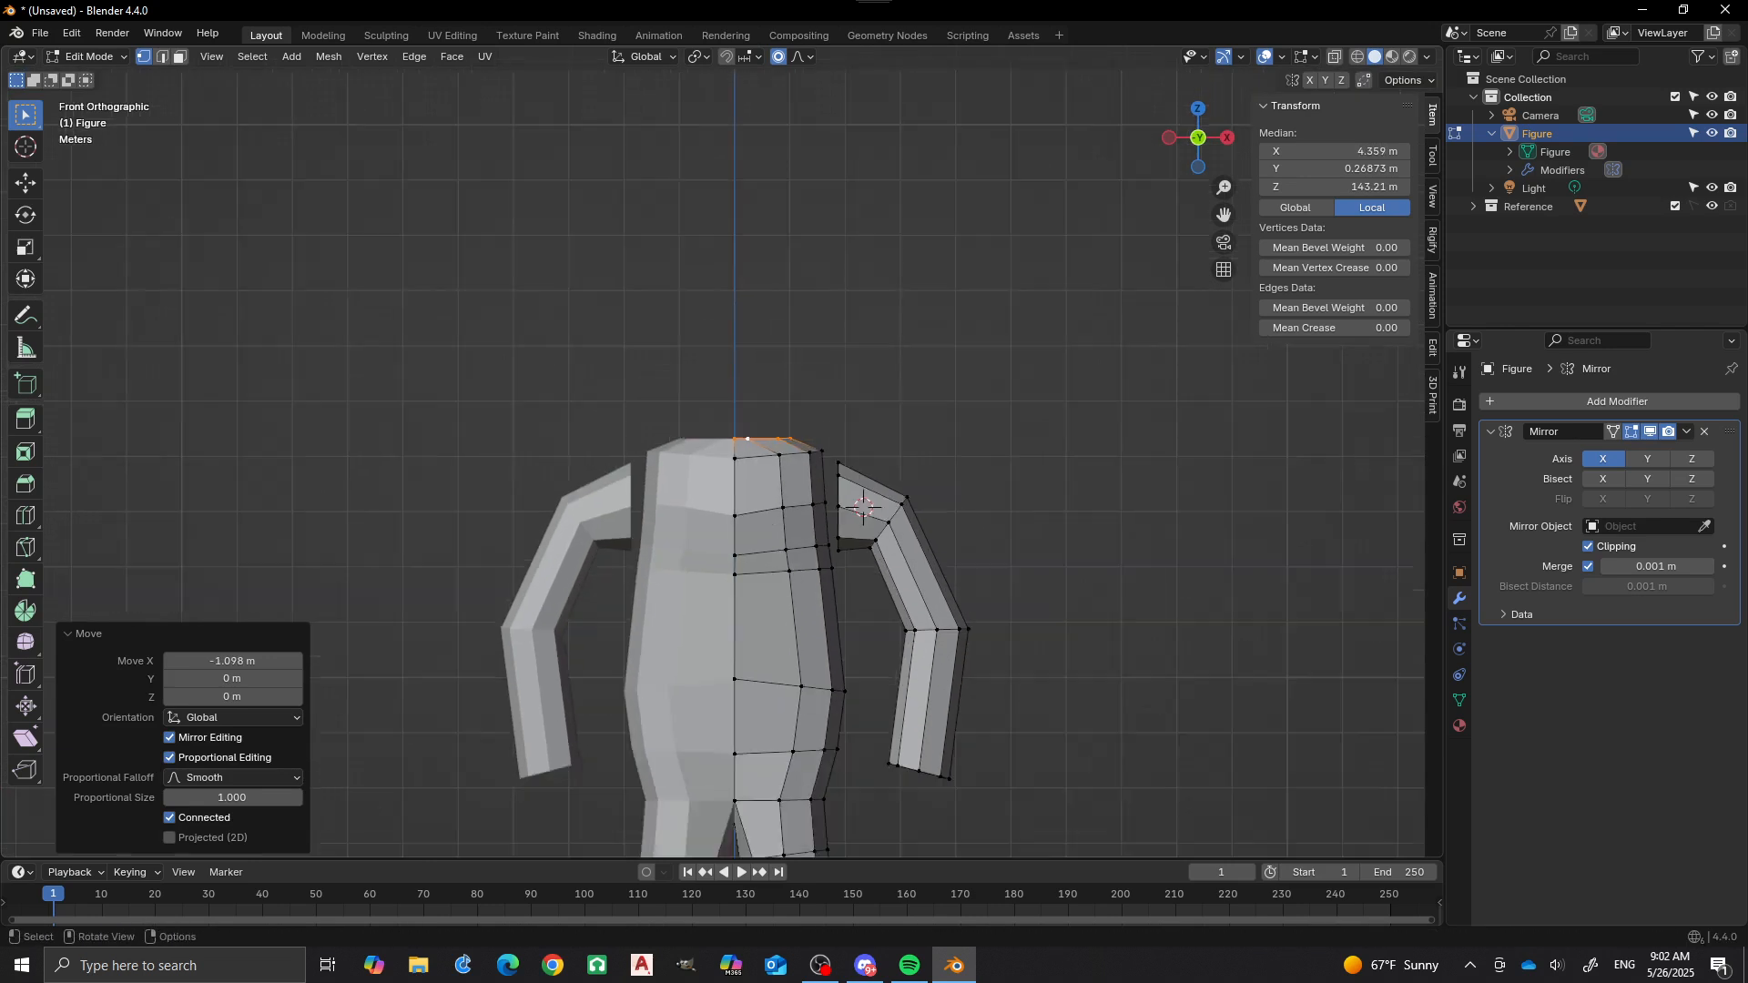
Move the top loop's front centre vertex about 1.83 m along Y in top view to round the neck opening.
{"action": "middle_click_drag", "start_coordinate": [771, 436], "coordinate": [651, 588]}
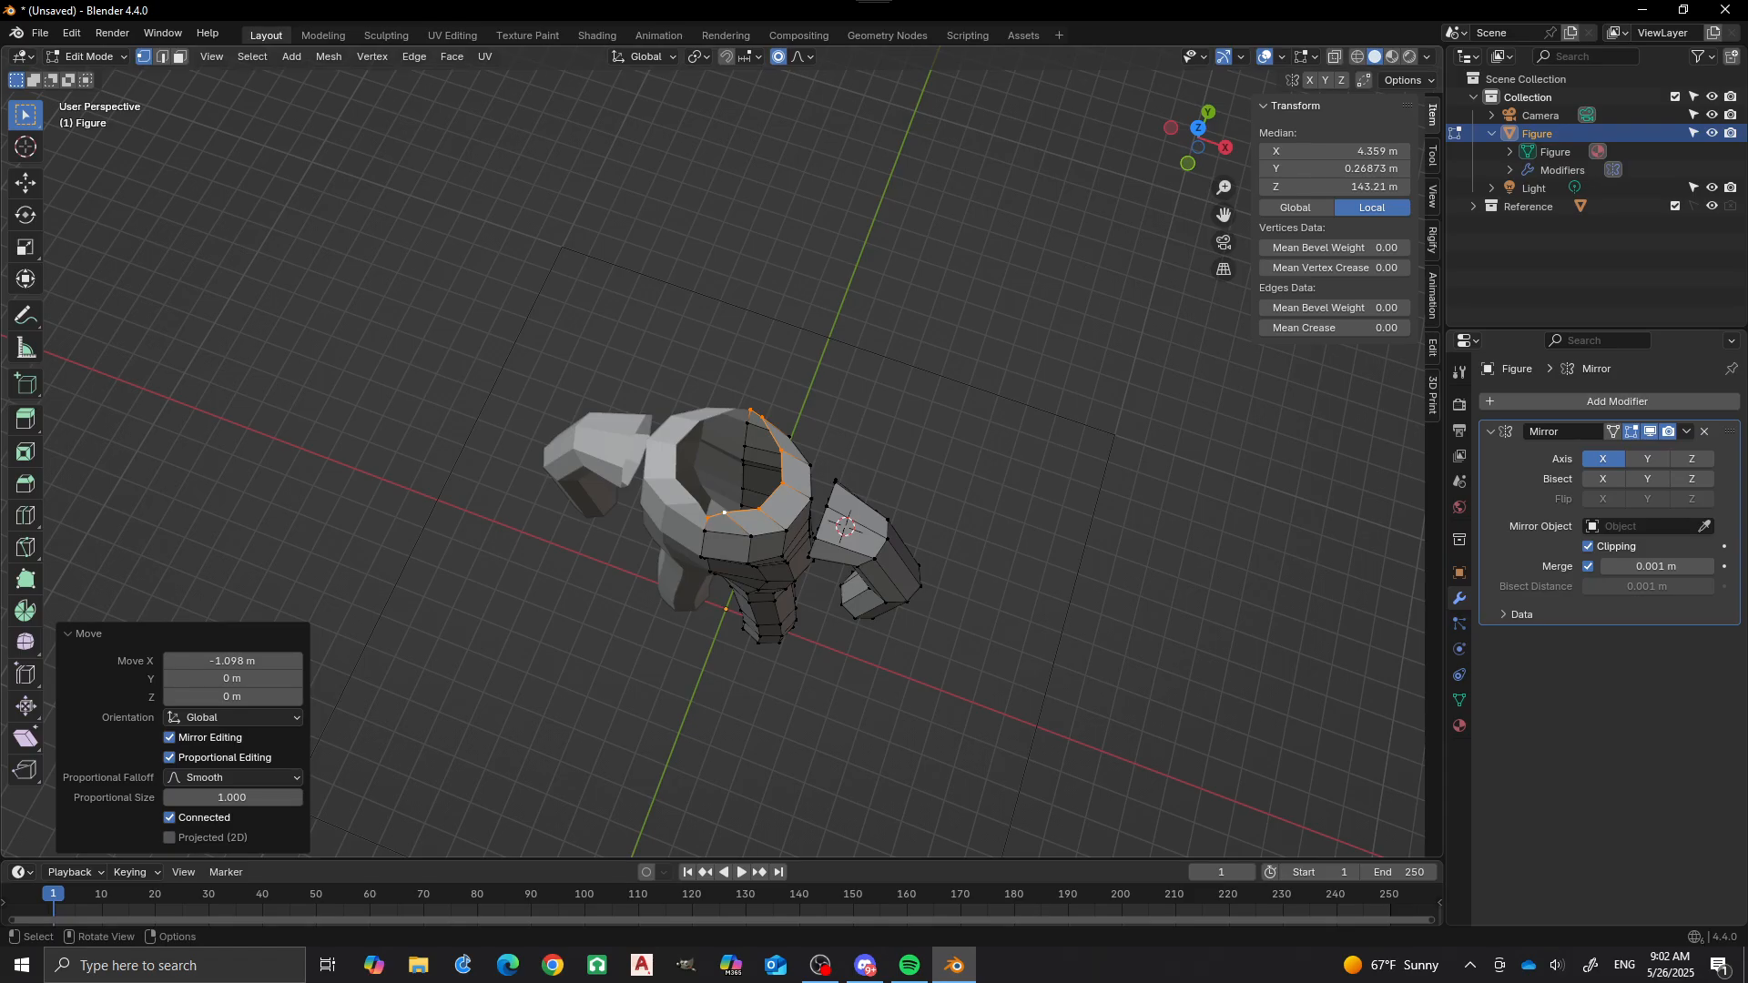
{"action": "left_click", "coordinate": [724, 513]}
{"action": "middle_click_drag", "start_coordinate": [724, 513], "coordinate": [738, 574]}
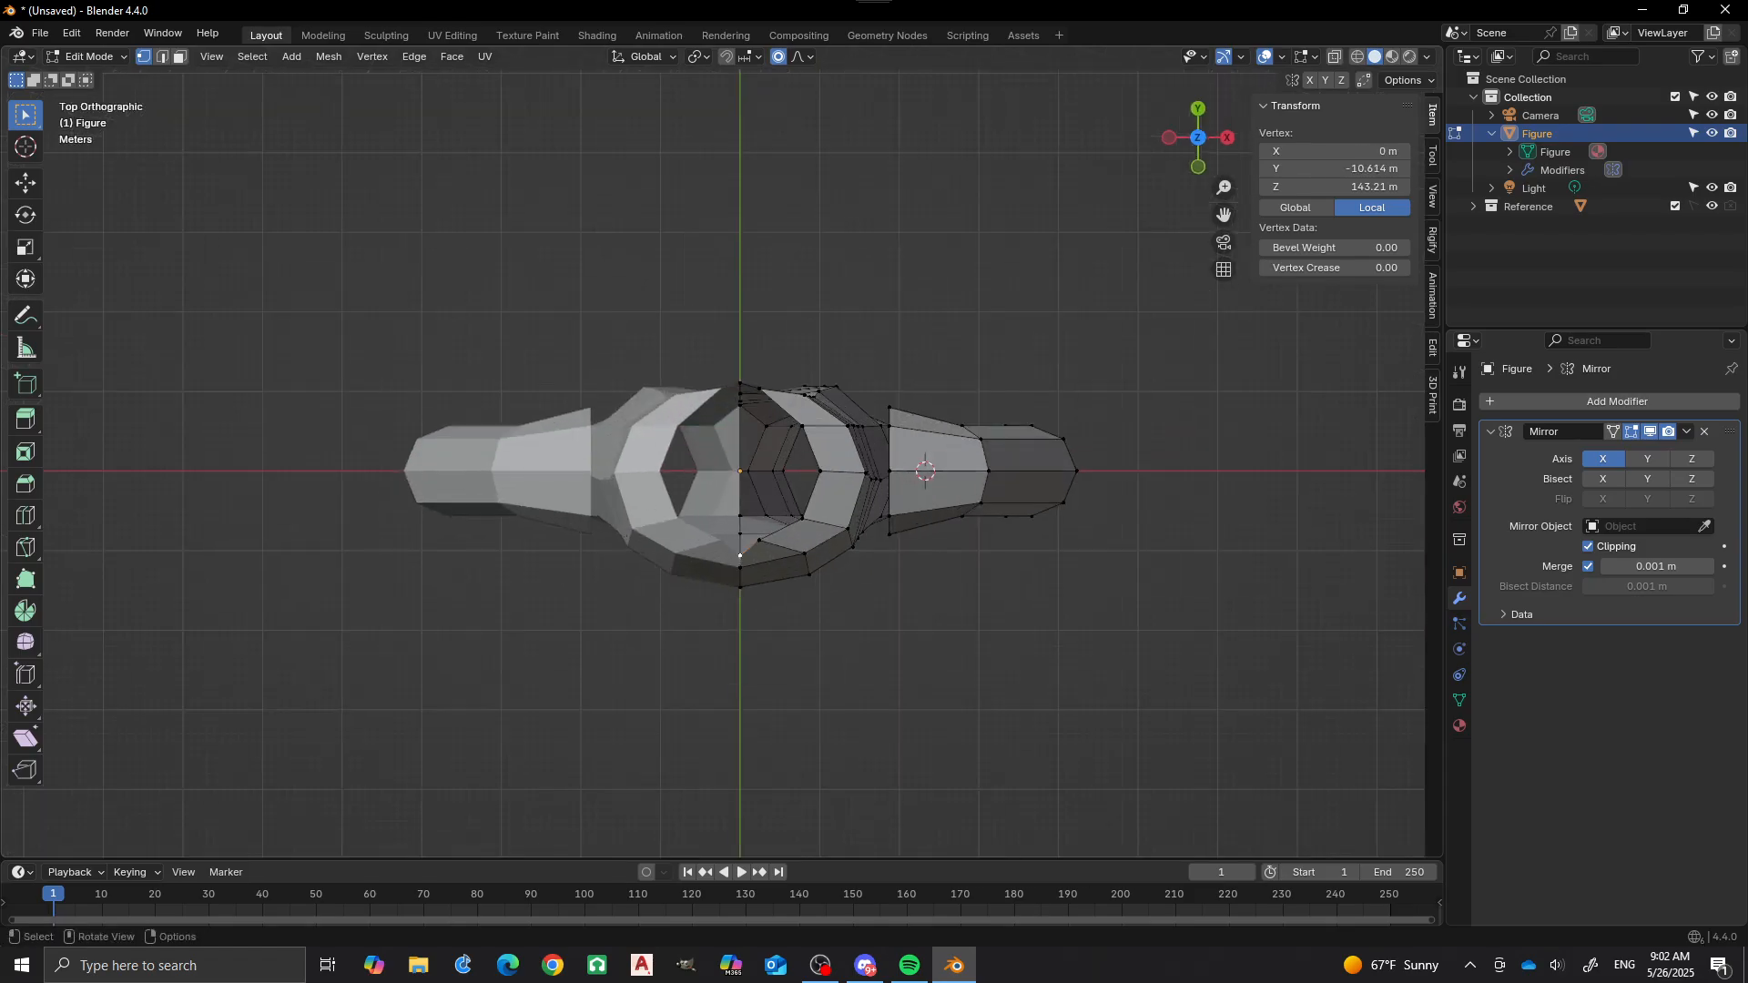
{"action": "key", "text": "g"}
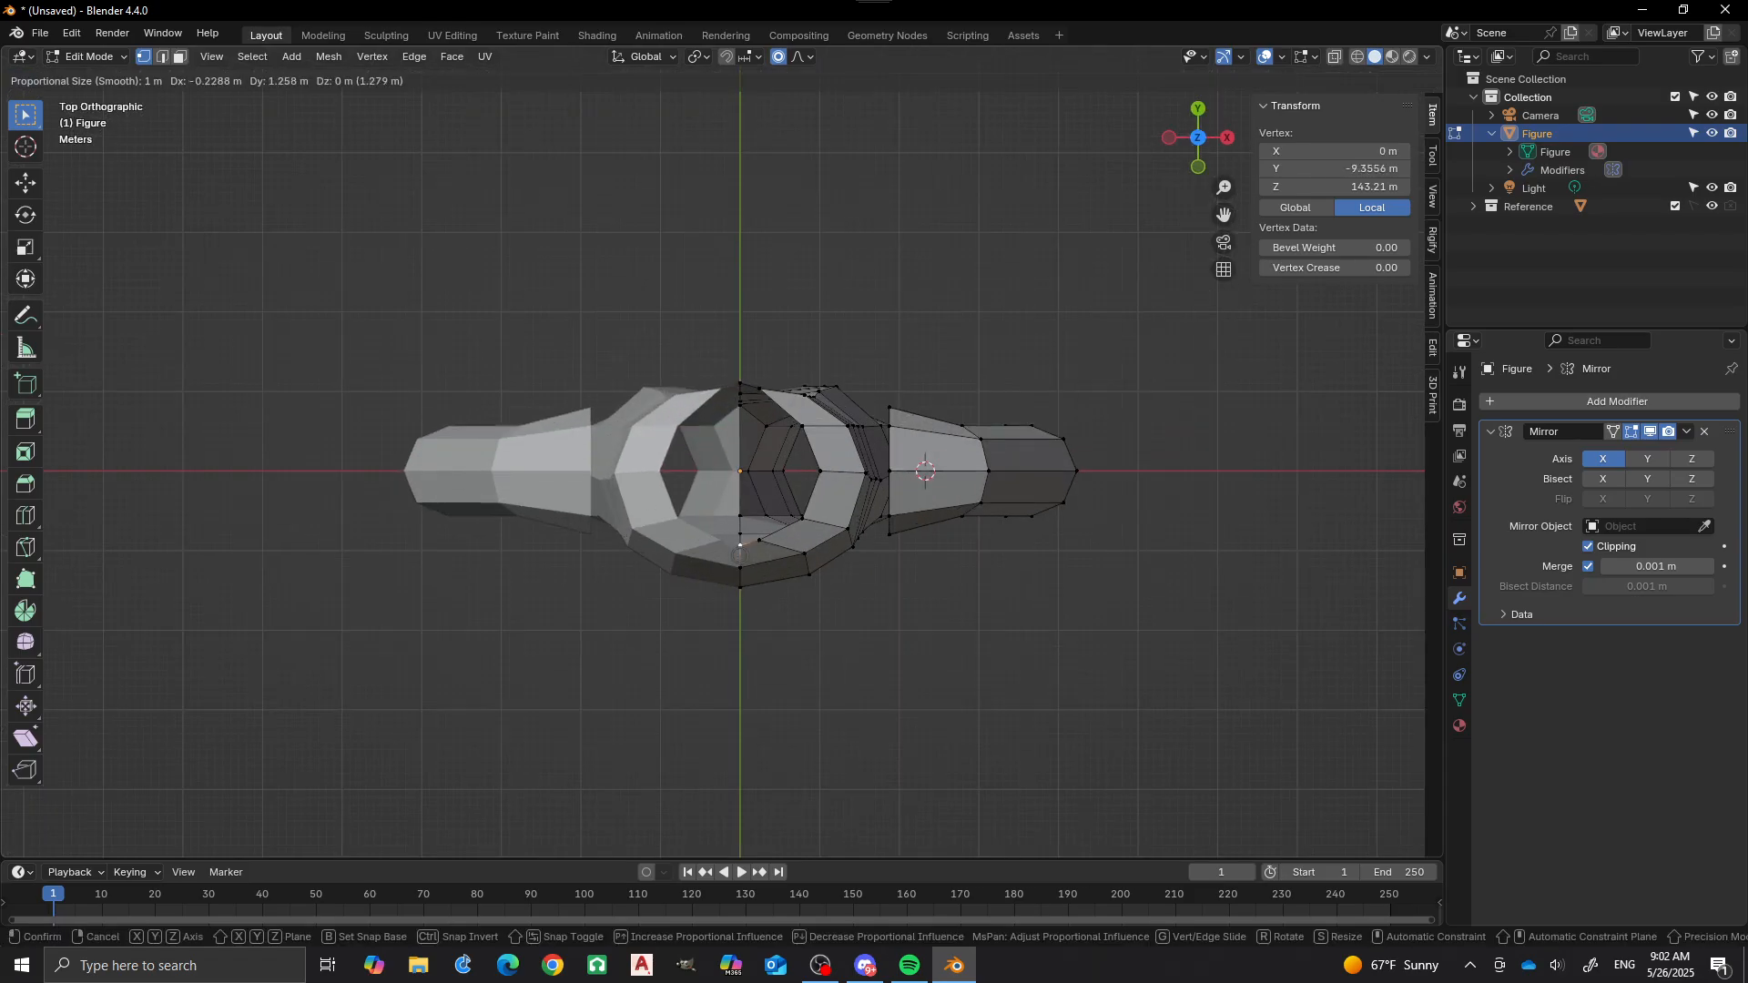
{"action": "left_click", "coordinate": [740, 553]}
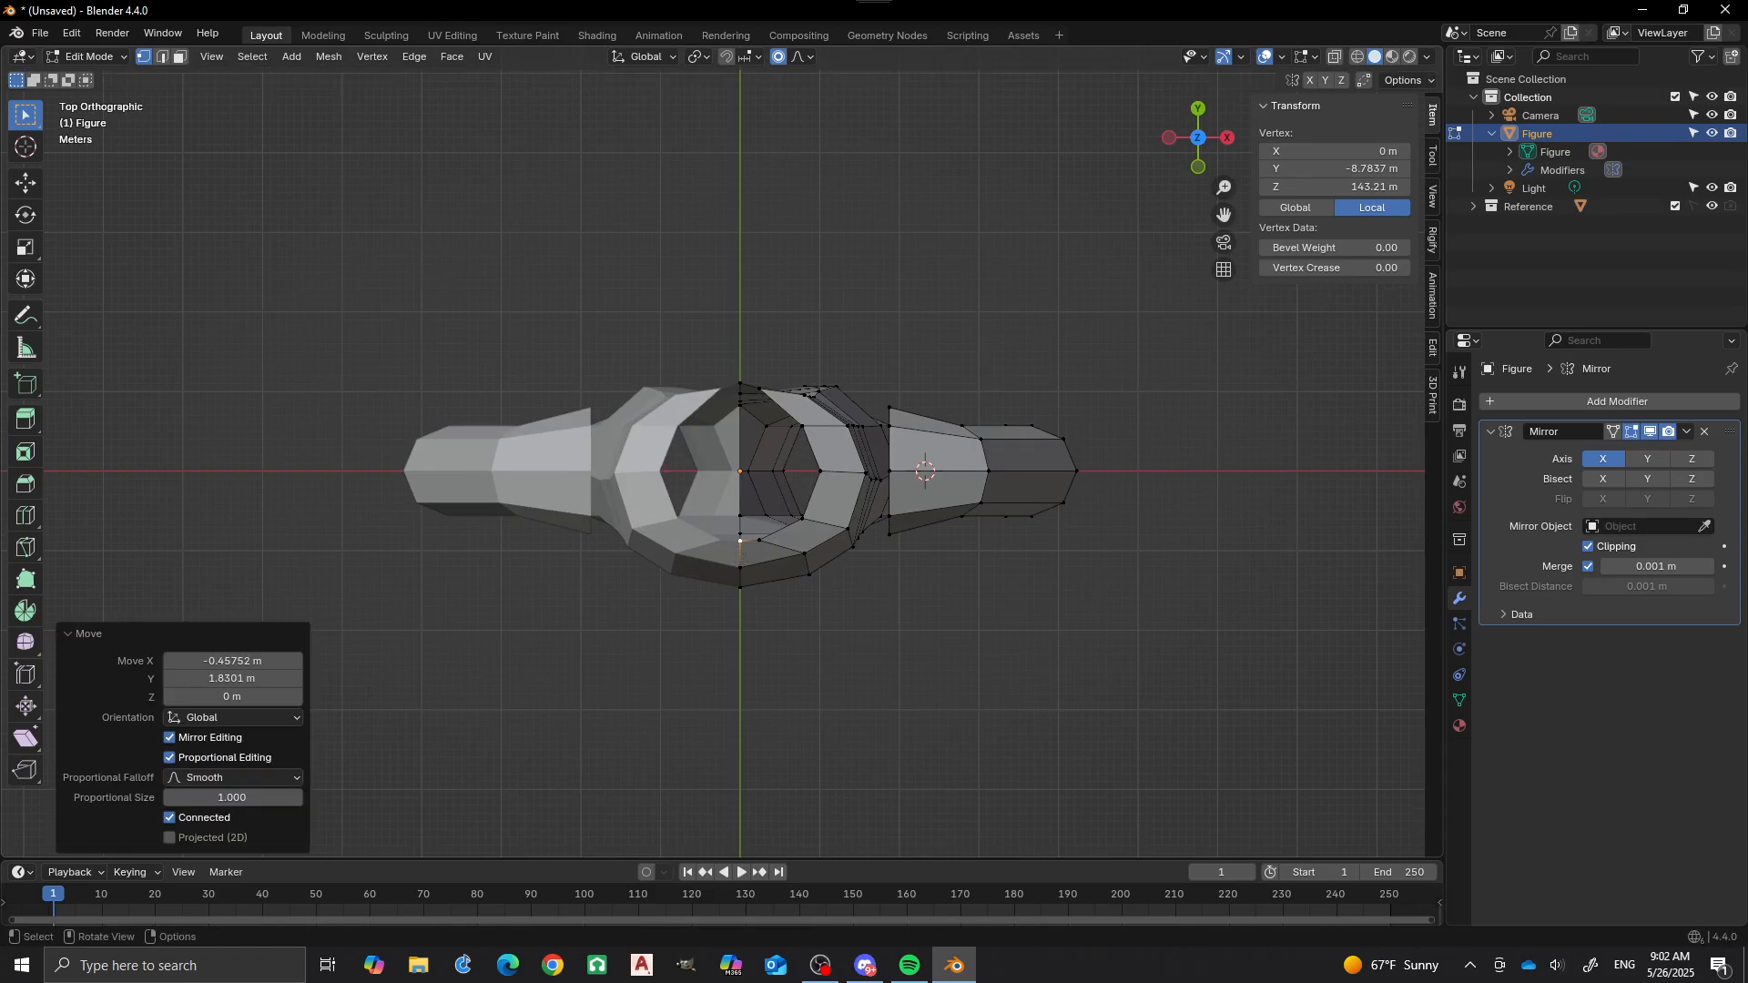
Extrude the top loop about 8.4 m upward as a neck and shift the new loop about 2.40 m and -1.60 m along X.
{"action": "key", "text": "KP_1"}
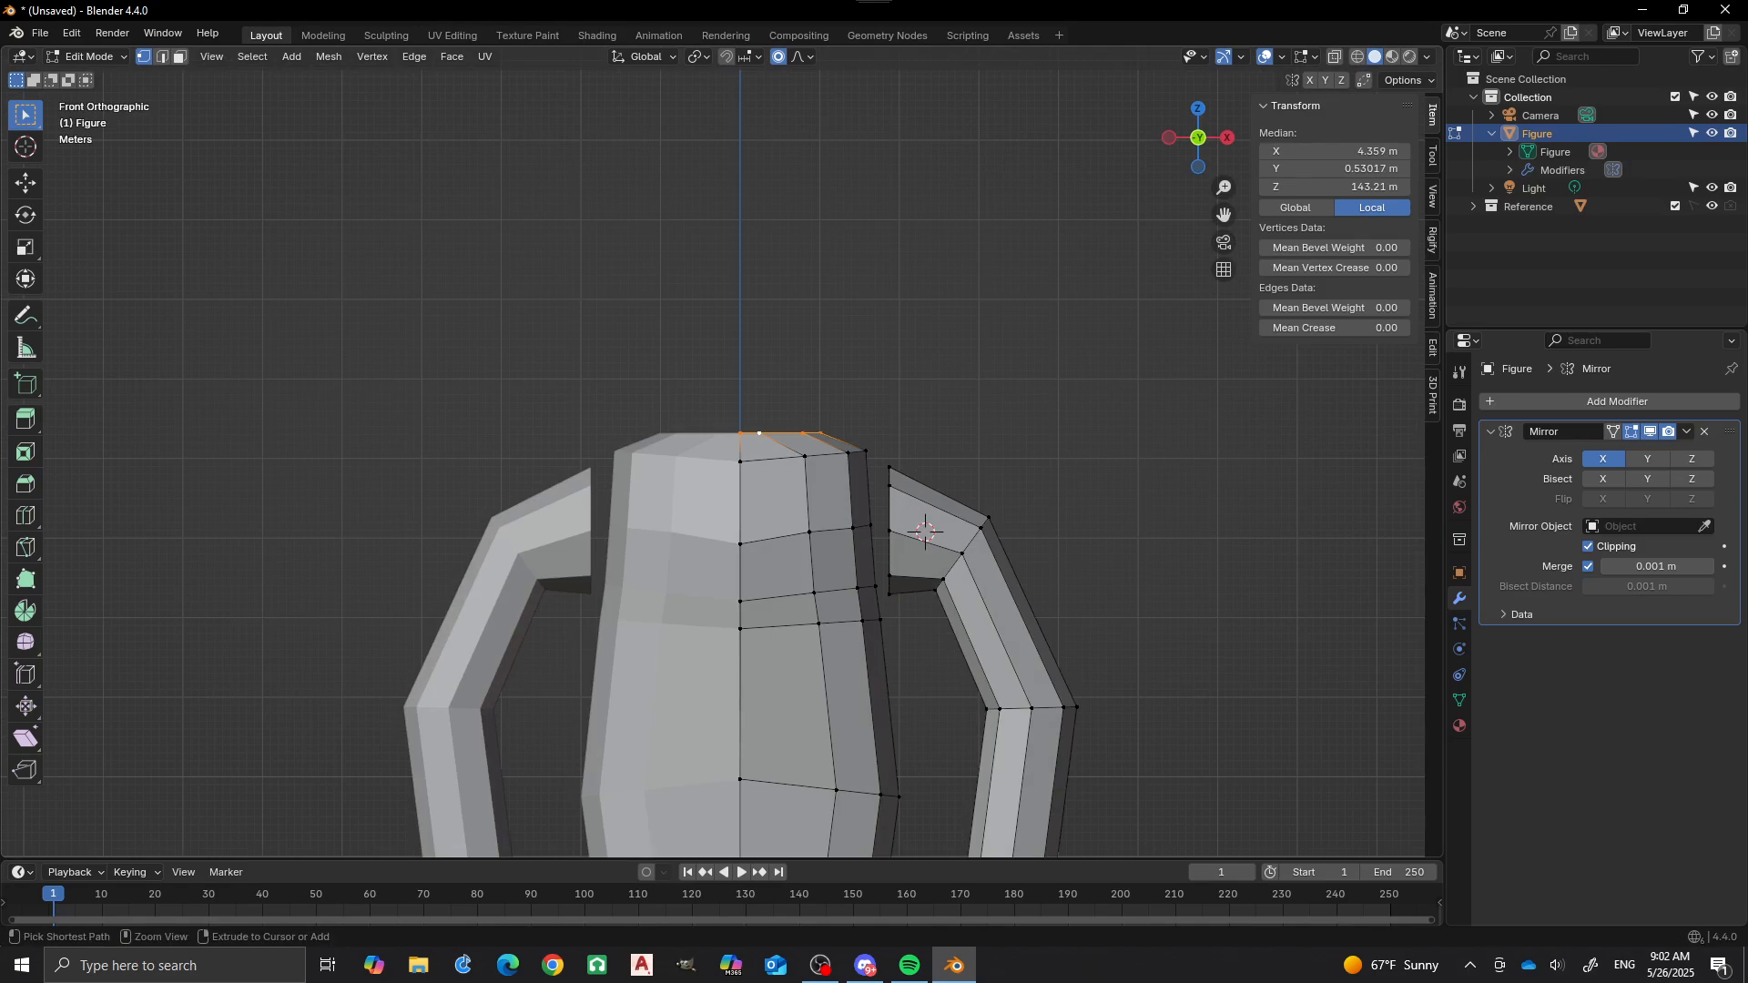
{"action": "right_click", "coordinate": [764, 366], "text": "ctrl"}
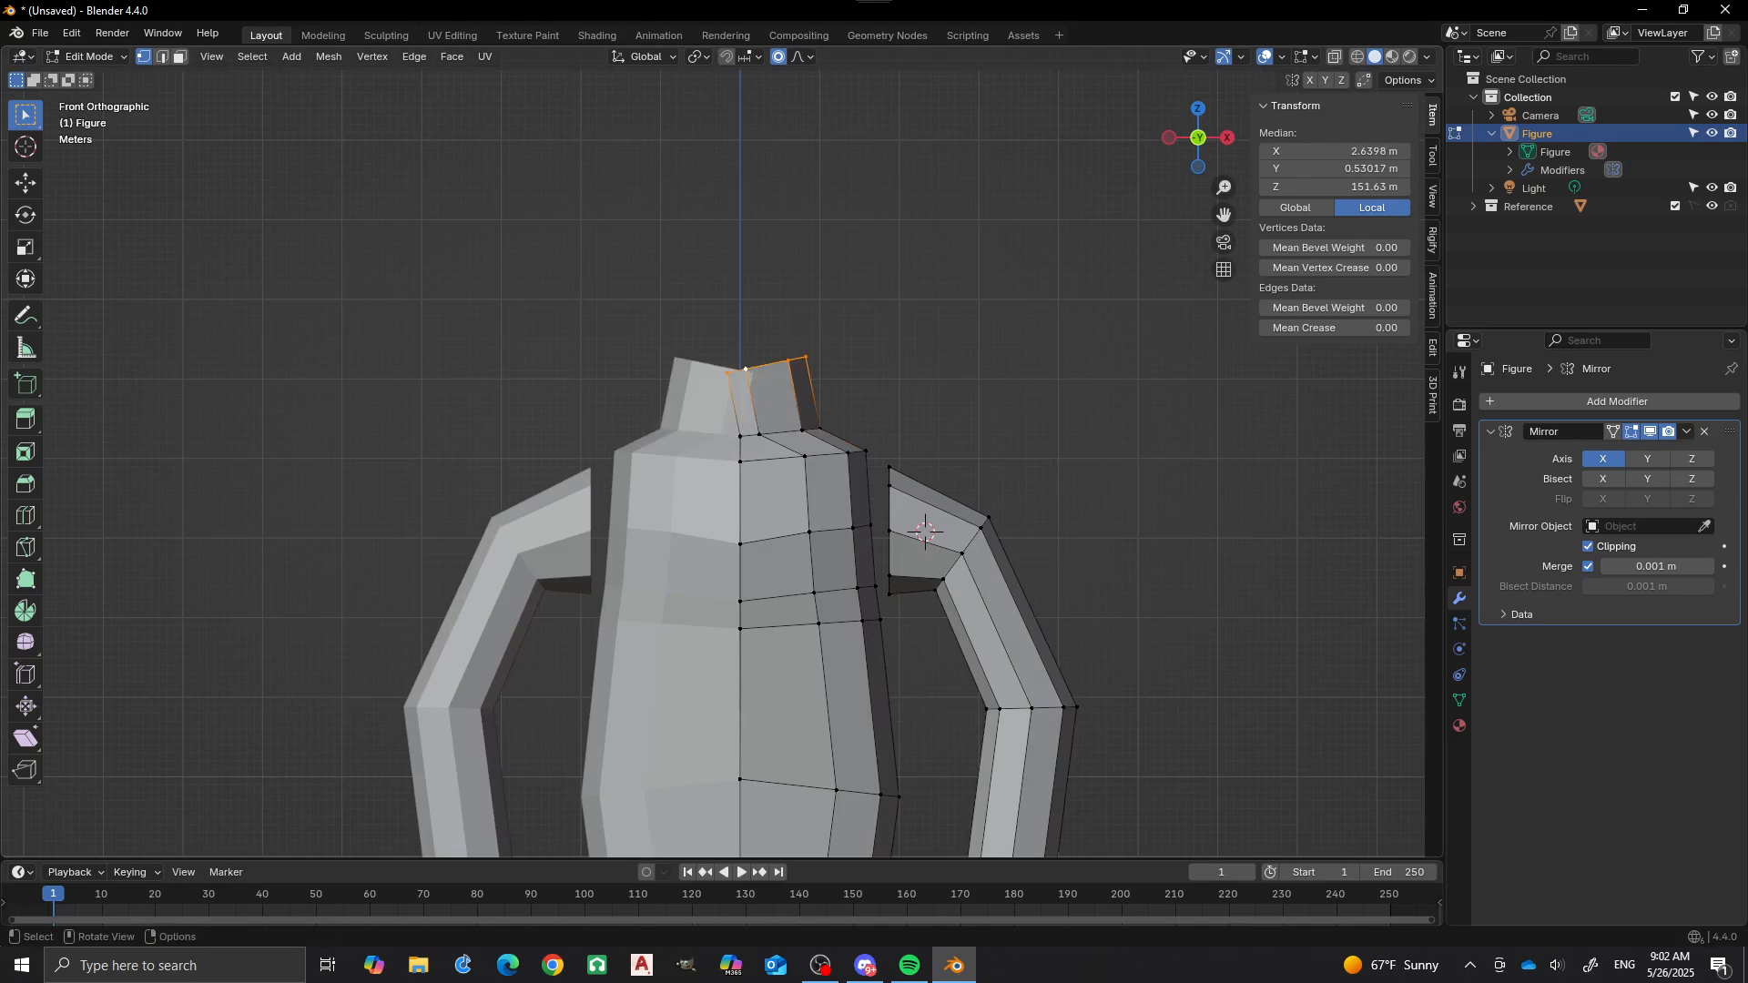
{"action": "key", "text": "g"}
{"action": "key", "text": "x"}
{"action": "key", "text": "Return"}
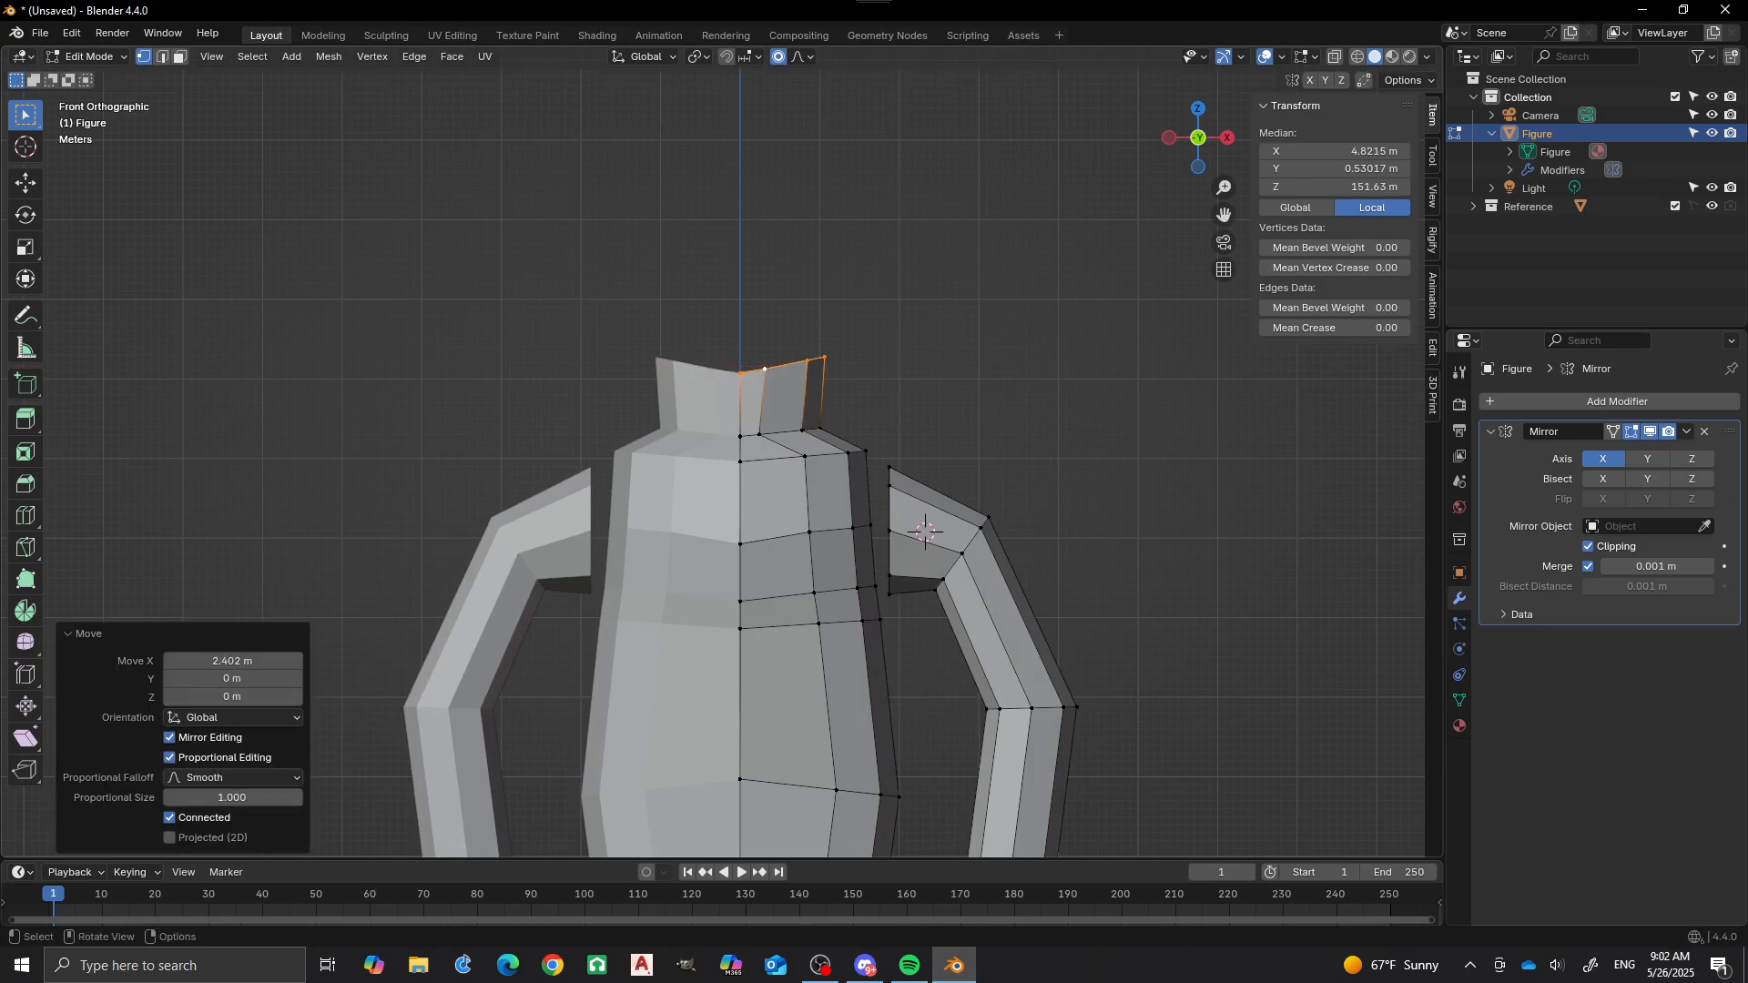
{"action": "key", "text": "g"}
{"action": "key", "text": "x"}
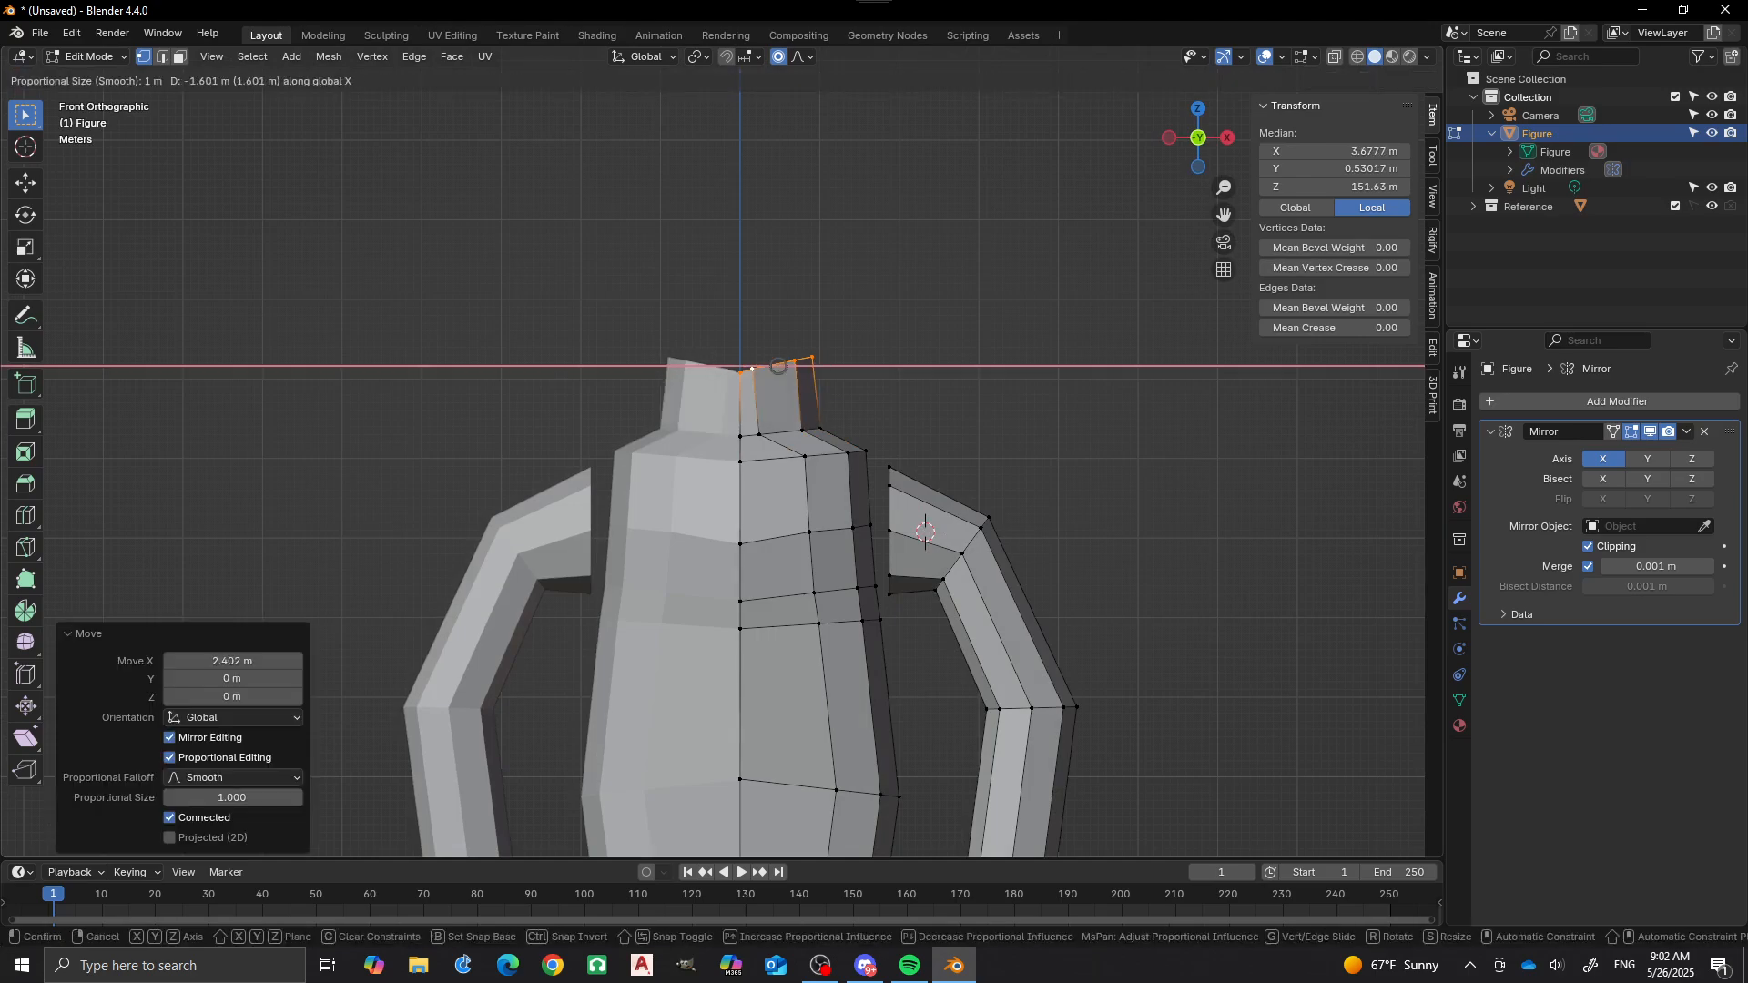
{"action": "key", "text": "Return"}
Narrow the neck's base by moving its side vertices, from front to back, about -2.47 m along X with proportional editing.
{"action": "scroll", "coordinate": [723, 465], "scroll_direction": "down", "scroll_amount": 4}
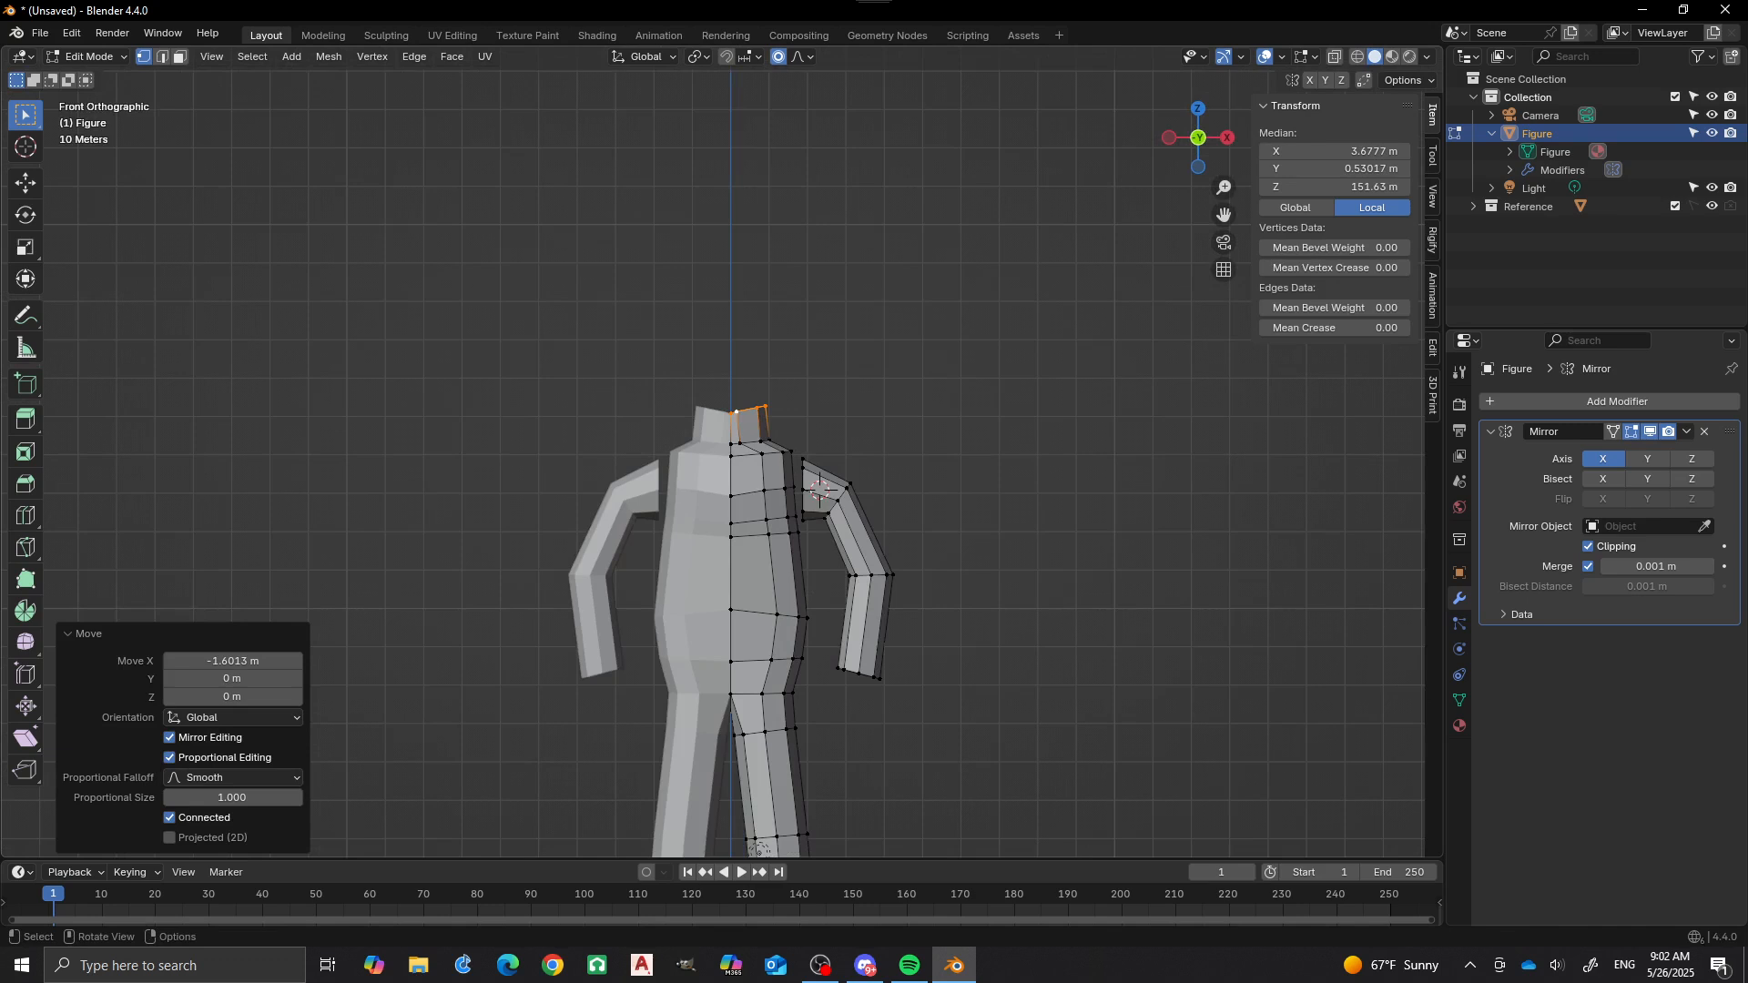
{"action": "scroll", "coordinate": [724, 456], "scroll_direction": "up", "scroll_amount": 6}
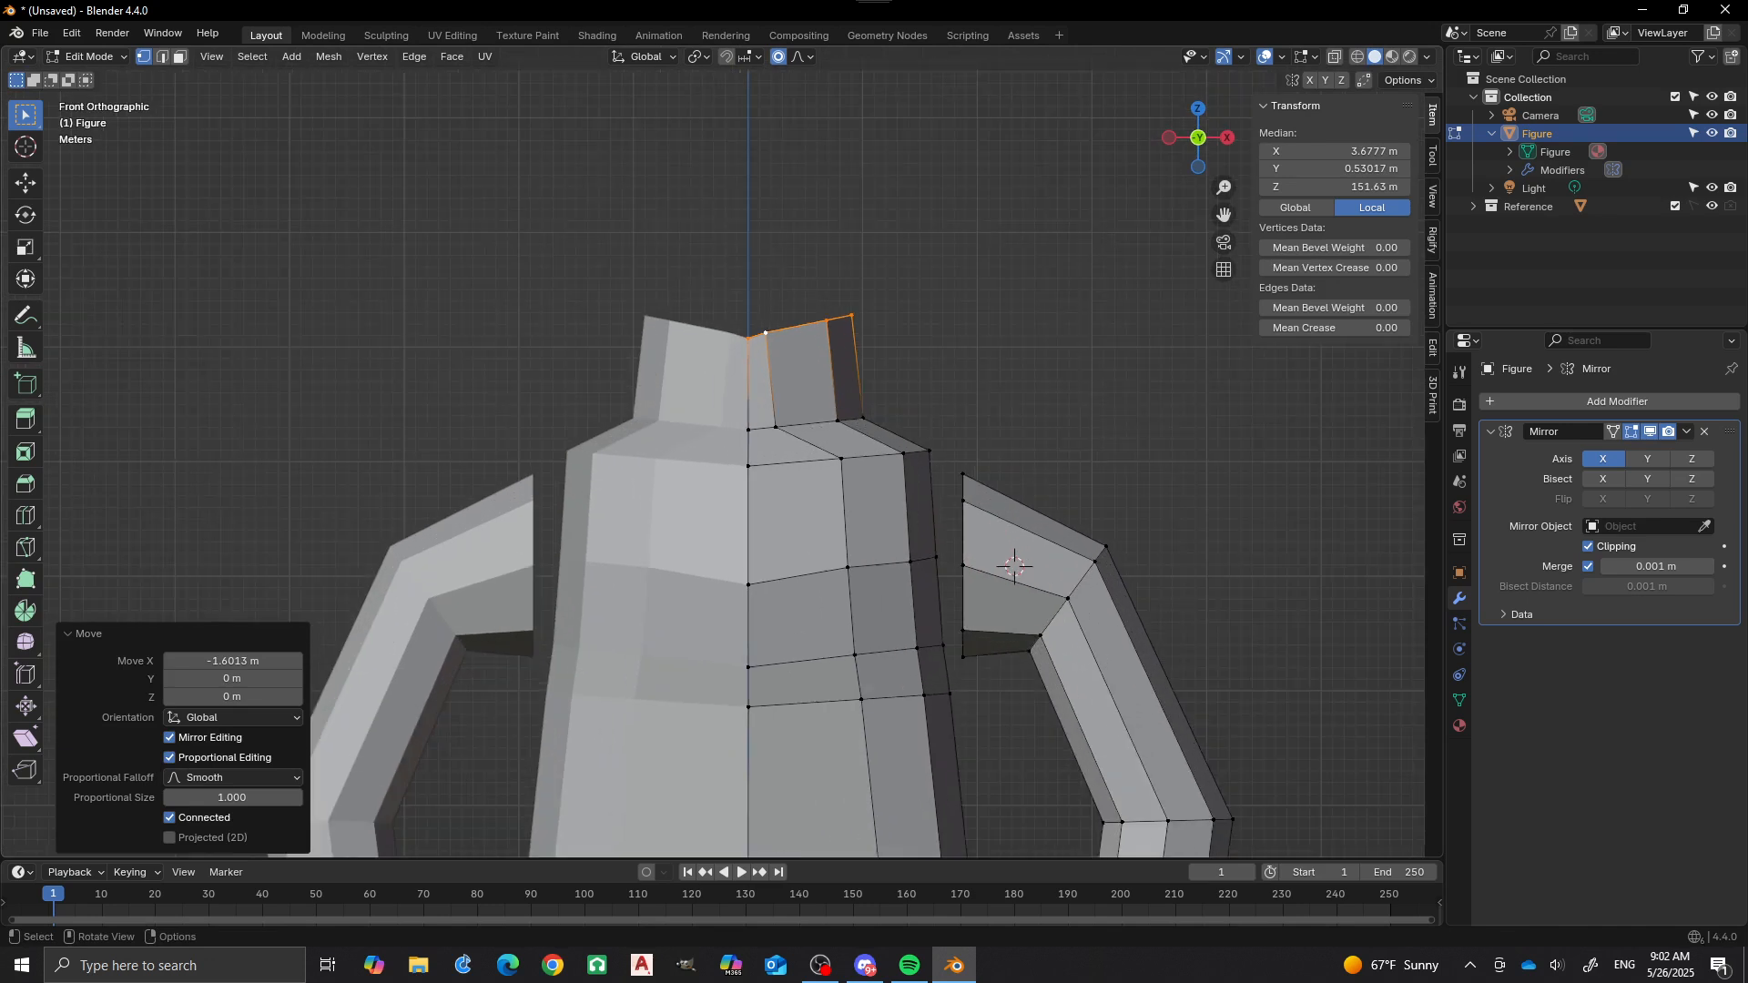
{"action": "left_click", "coordinate": [819, 422], "text": "alt"}
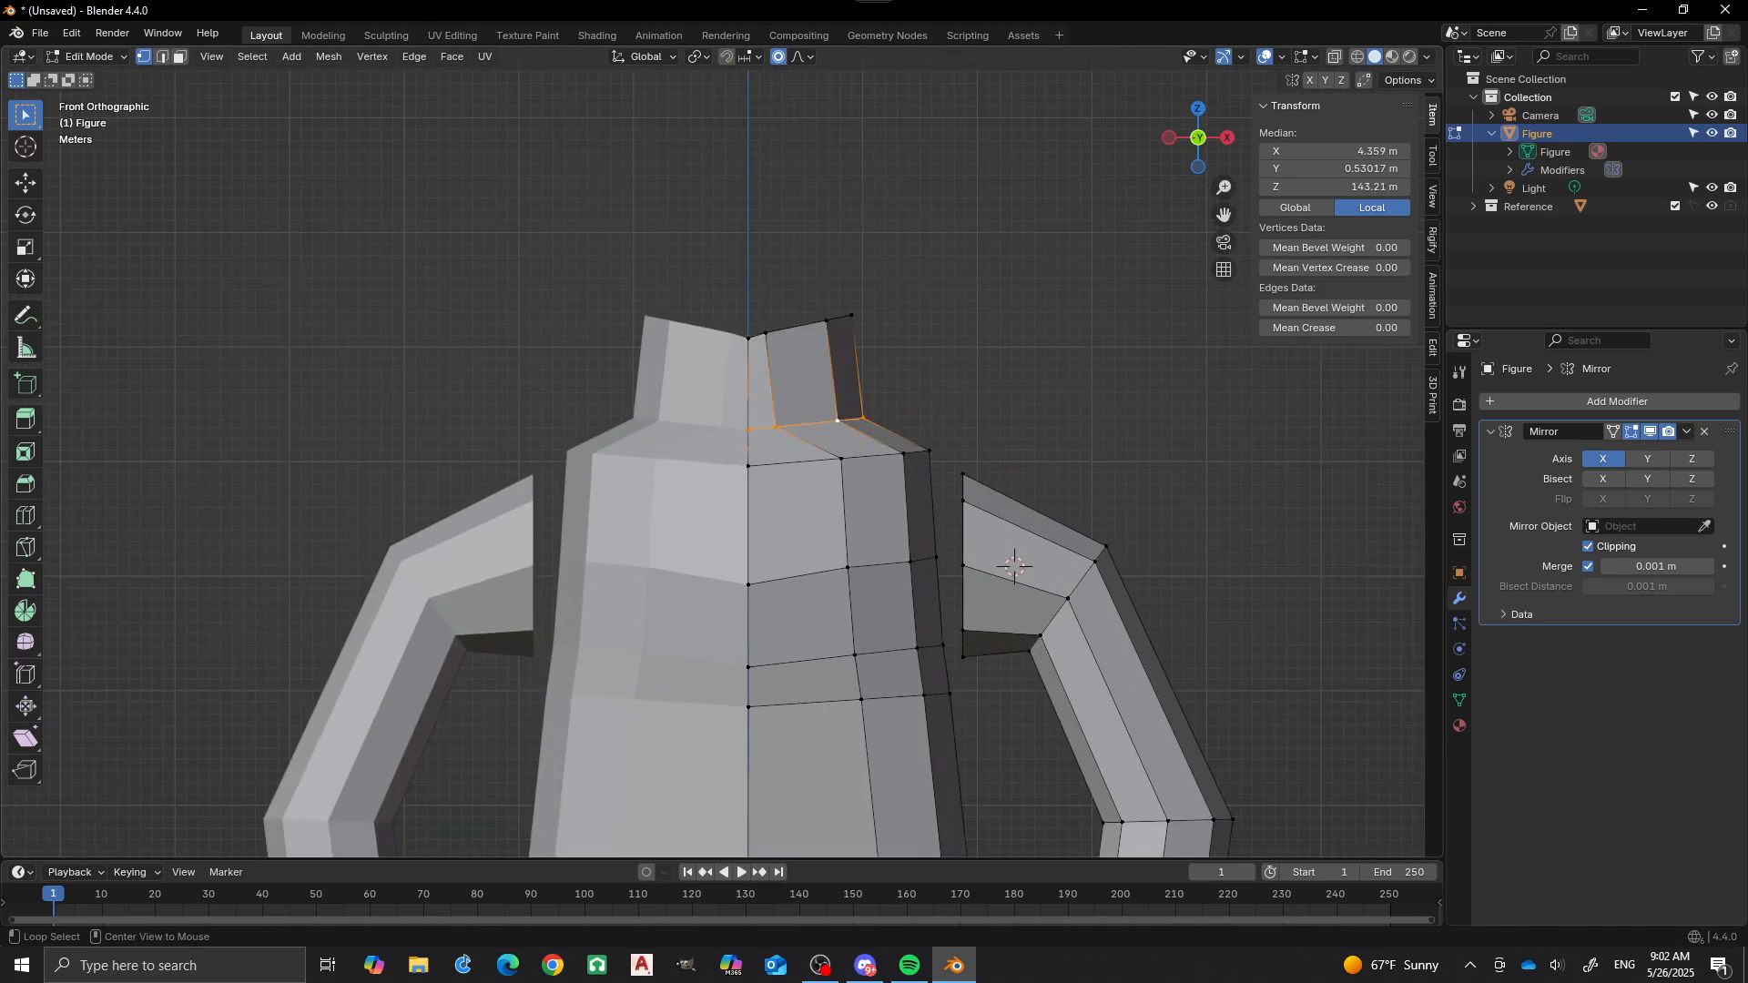
{"action": "left_click", "coordinate": [775, 426]}
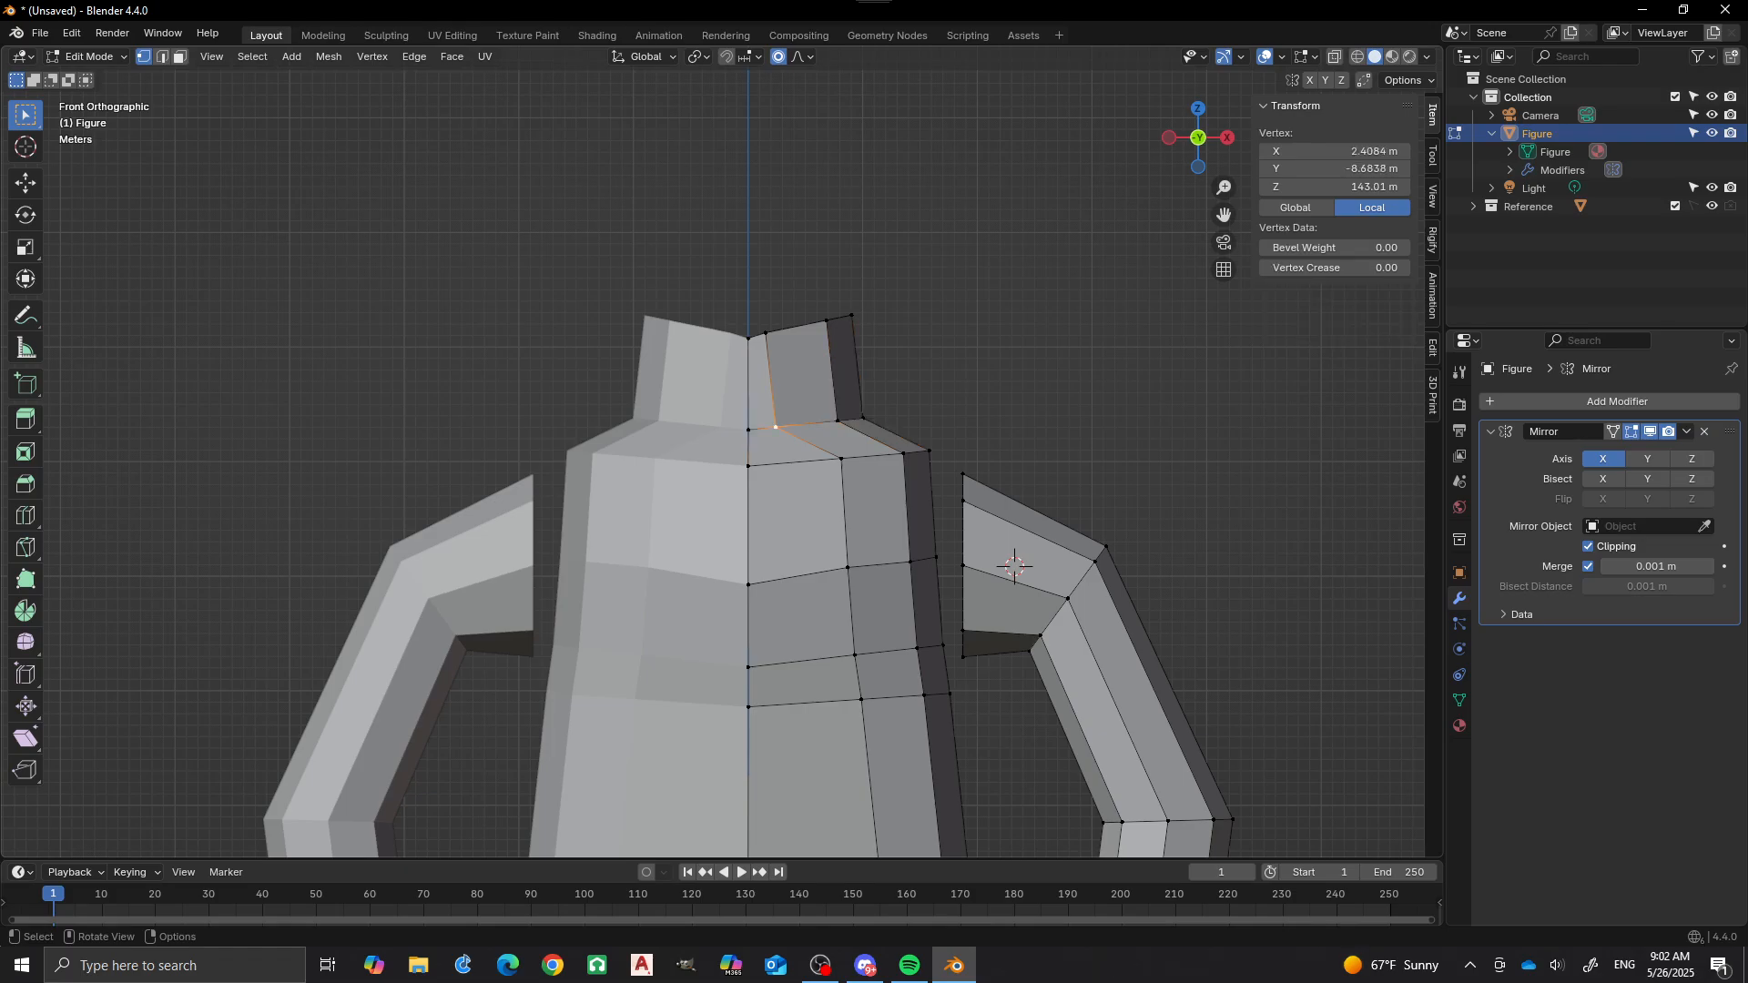
{"action": "left_click", "coordinate": [837, 421]}
{"action": "middle_click_drag", "start_coordinate": [837, 421], "coordinate": [546, 445]}
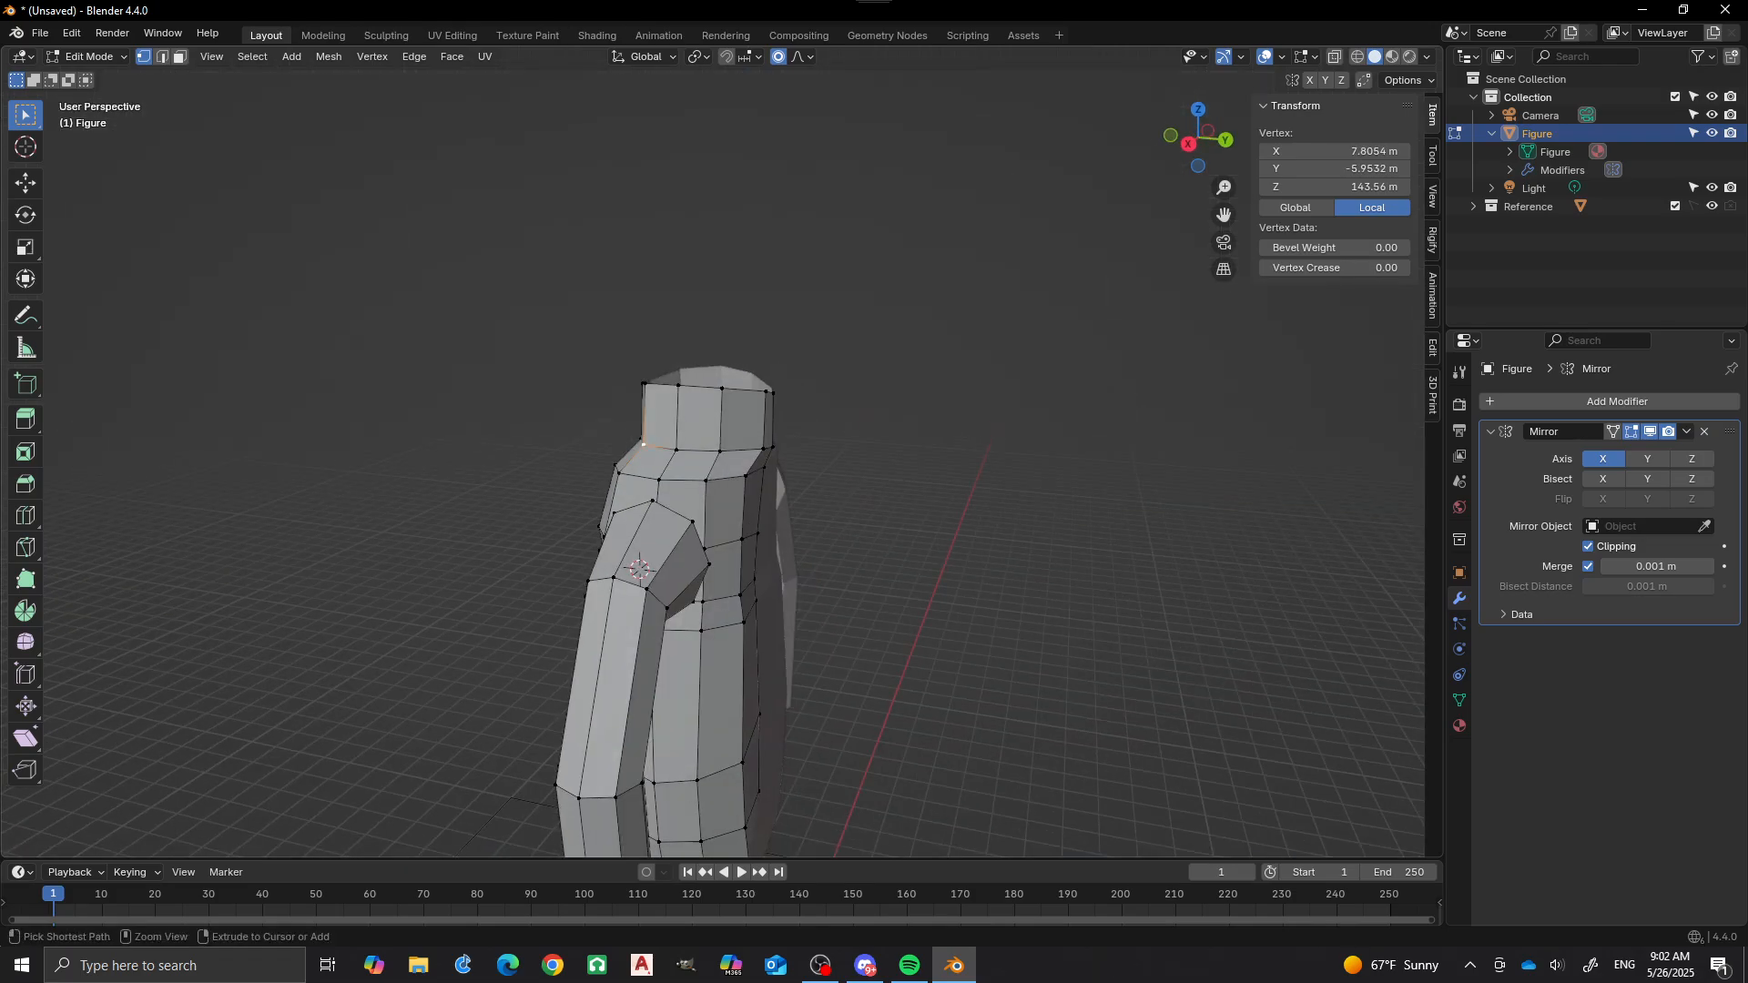
{"action": "left_click", "coordinate": [715, 452], "text": "ctrl"}
{"action": "middle_click_drag", "start_coordinate": [715, 452], "coordinate": [1019, 458]}
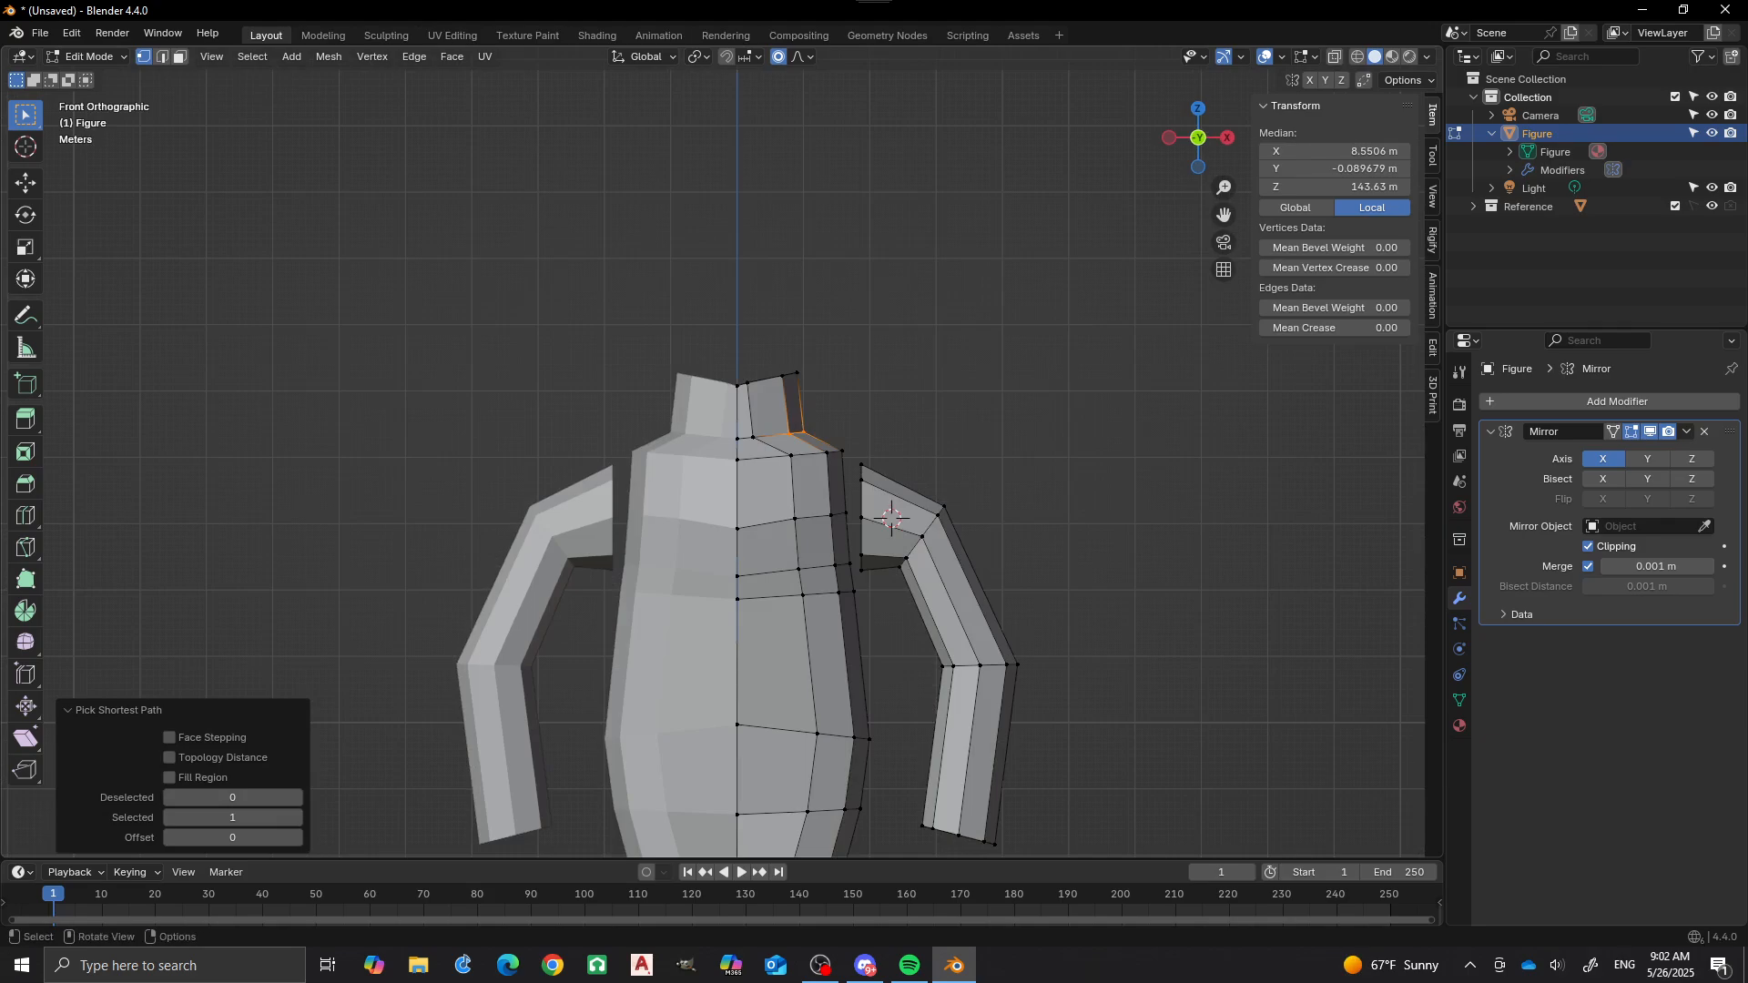
{"action": "key", "text": "g"}
{"action": "key", "text": "x"}
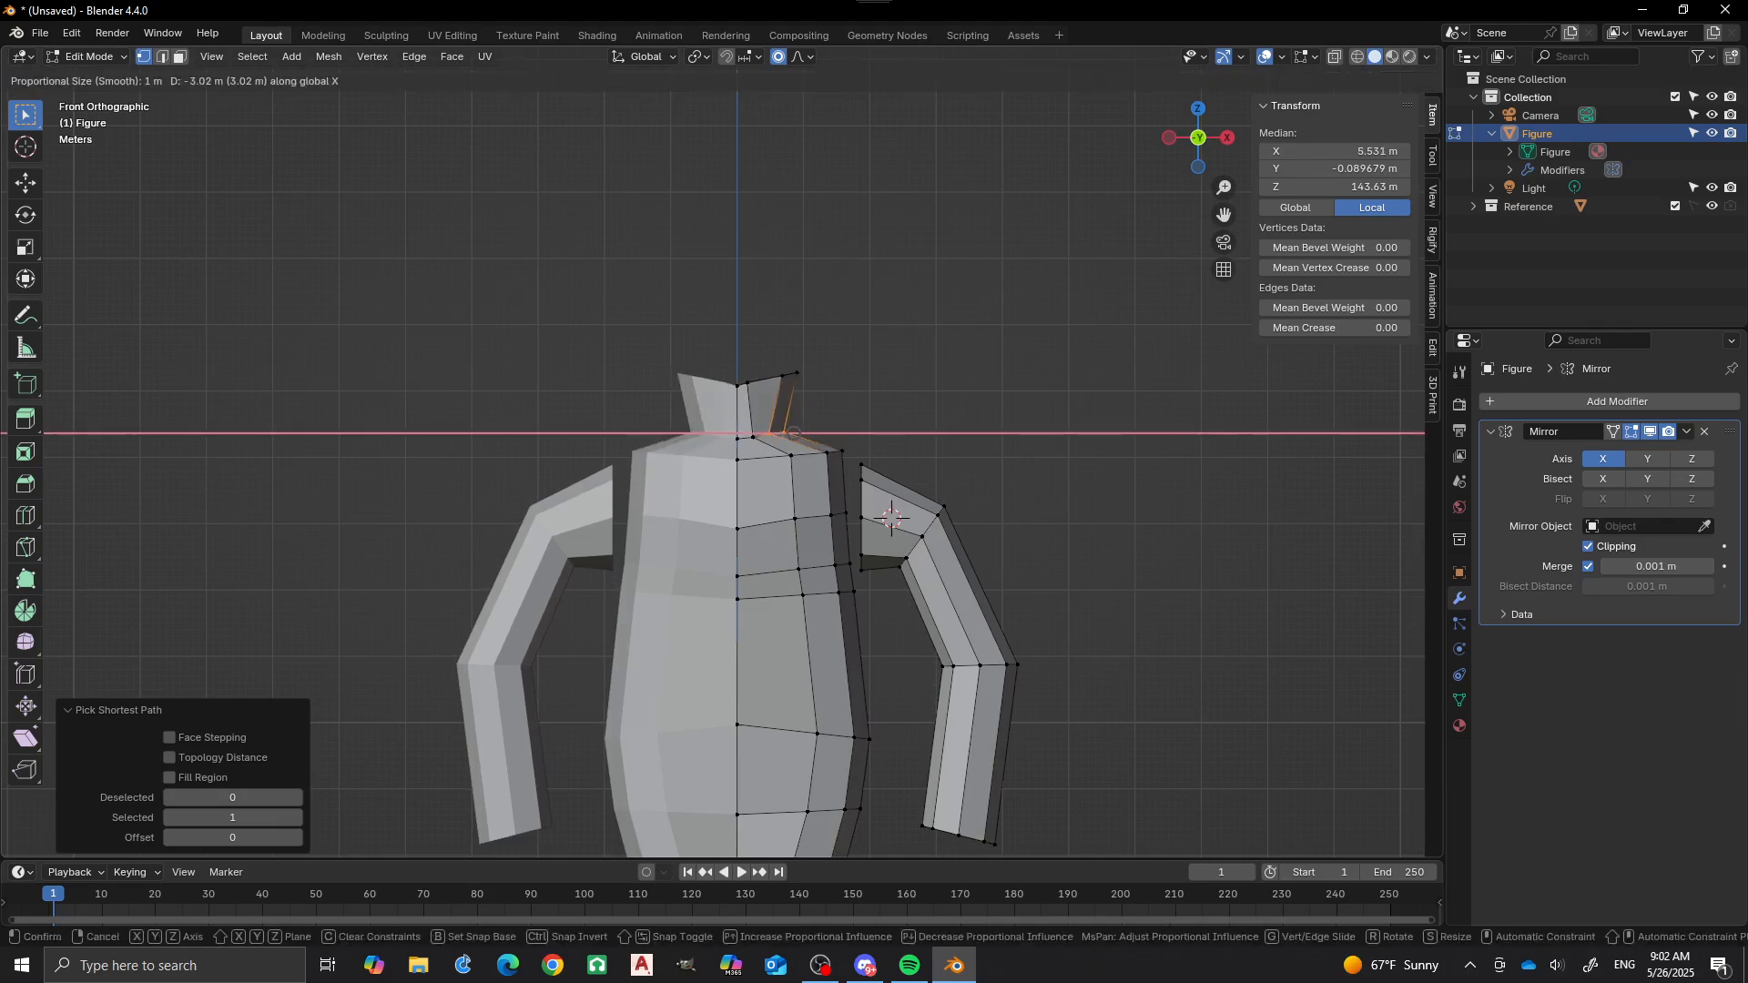
{"action": "scroll", "coordinate": [794, 433], "scroll_direction": "down", "scroll_amount": 9}
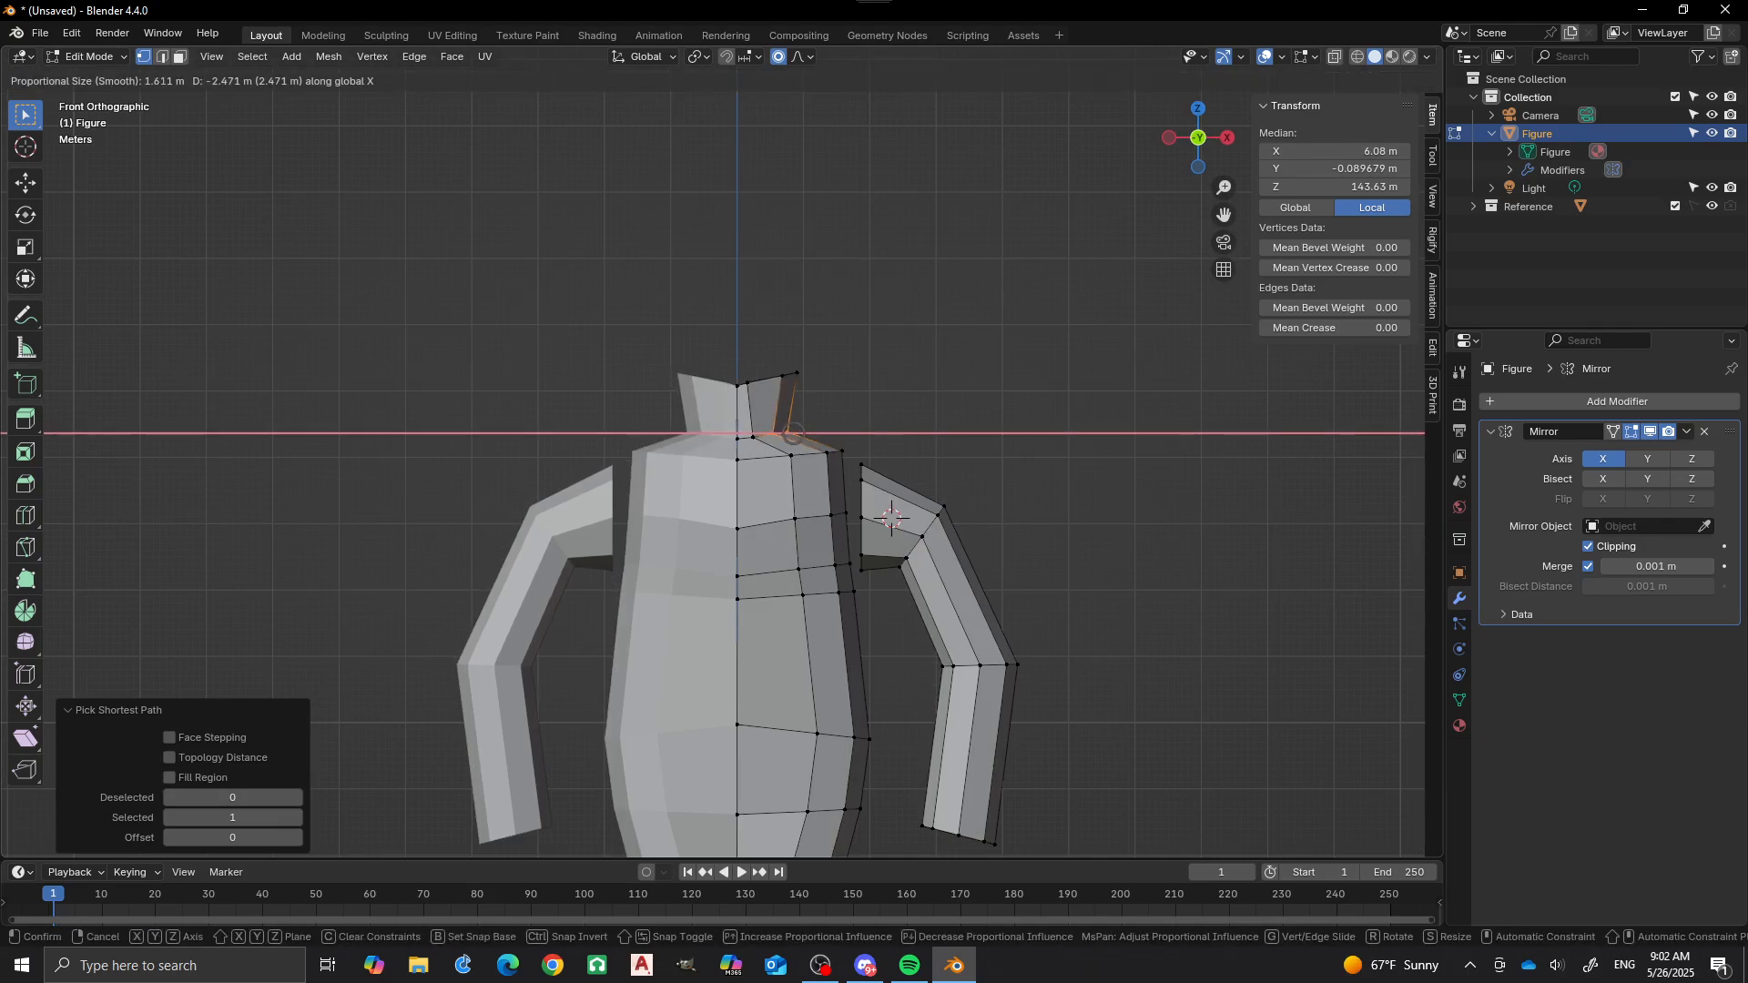
{"action": "scroll", "coordinate": [794, 433], "scroll_direction": "down", "scroll_amount": 4}
{"action": "left_click", "coordinate": [794, 433]}
Move the side vertices of the neck's top loop about -3.16 m along X with proportional size 3.452.
{"action": "left_click", "coordinate": [781, 375]}
{"action": "middle_click_drag", "start_coordinate": [781, 377], "coordinate": [665, 405]}
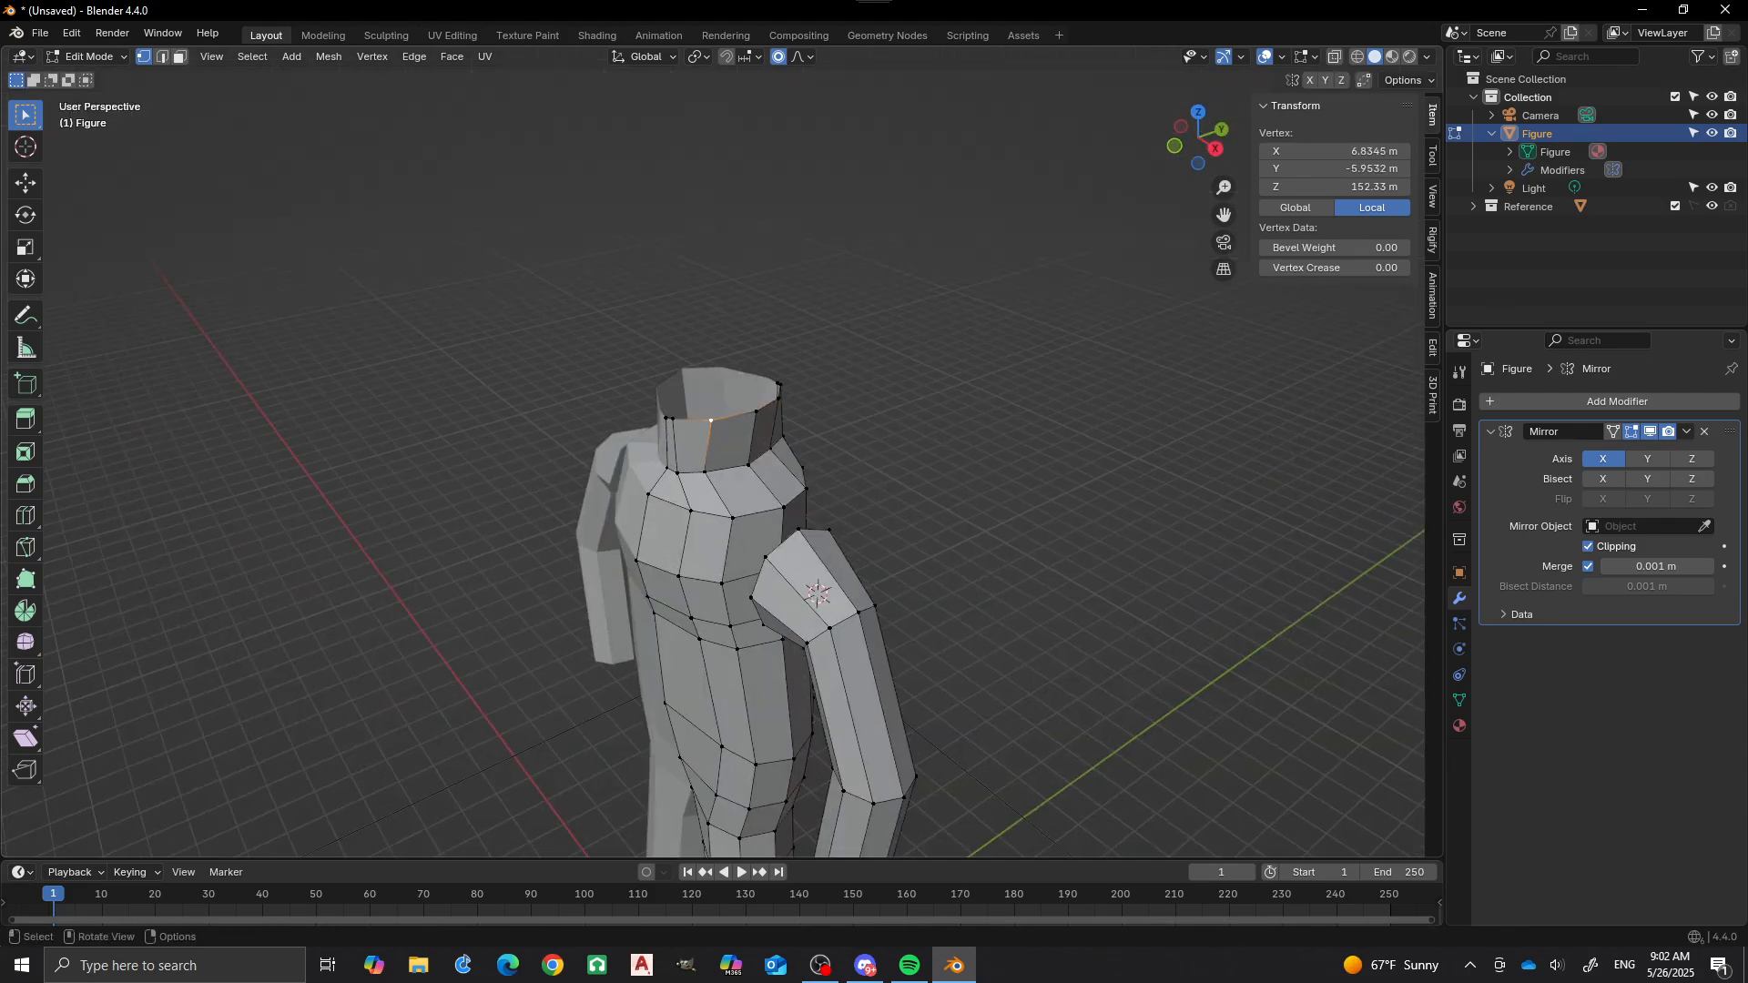
{"action": "left_click", "coordinate": [779, 398], "text": "ctrl"}
{"action": "key", "text": "KP_1"}
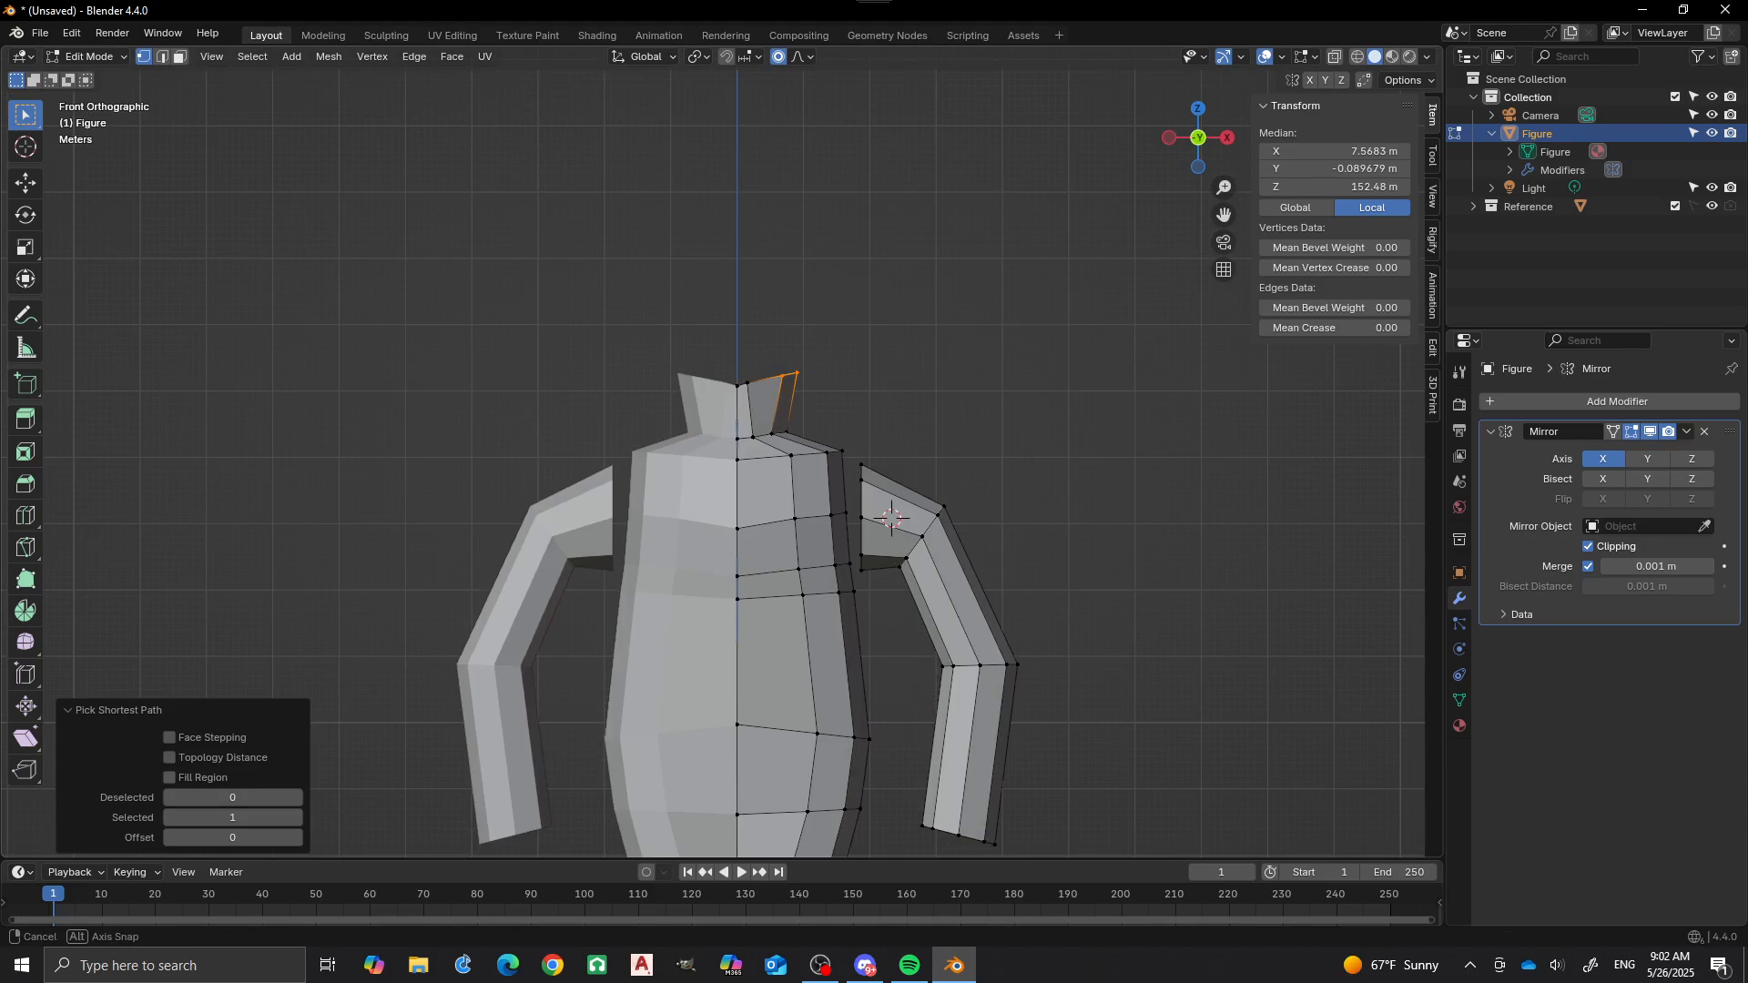
{"action": "key", "text": "g"}
{"action": "key", "text": "x"}
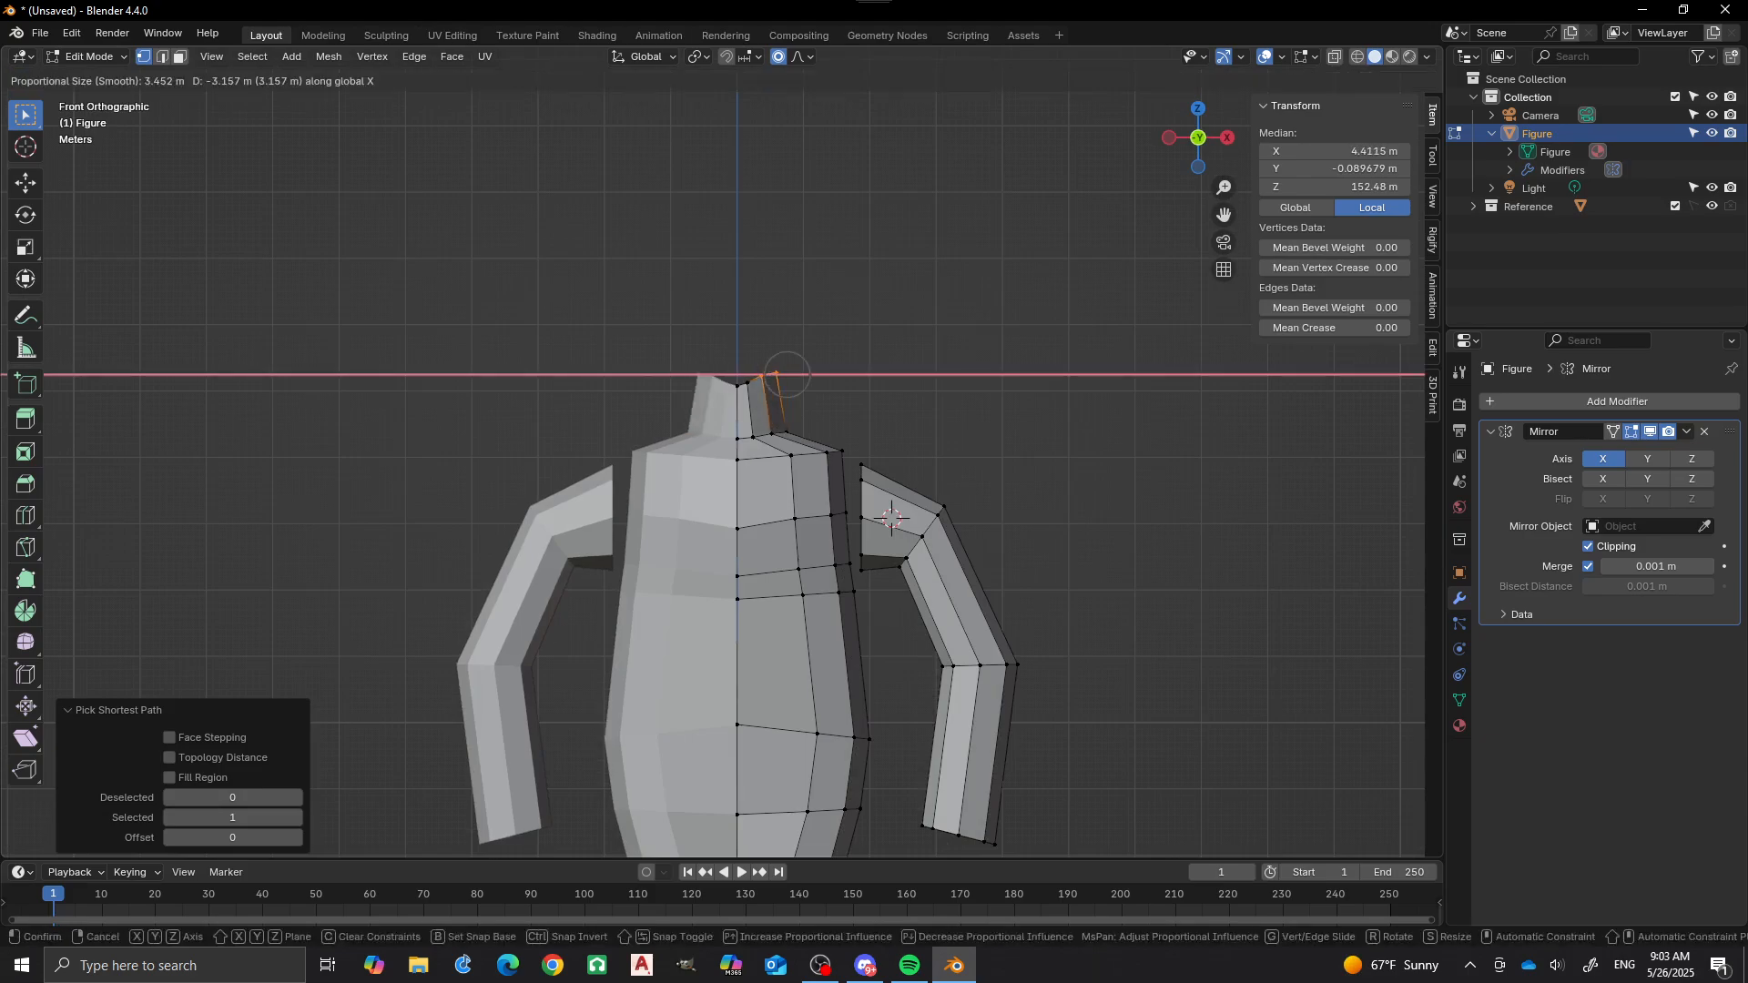
{"action": "left_click", "coordinate": [789, 374]}
Flatten the neck's top edge loop by scaling it to 0 along Z.
{"action": "scroll", "coordinate": [788, 374], "scroll_direction": "up", "scroll_amount": 3}
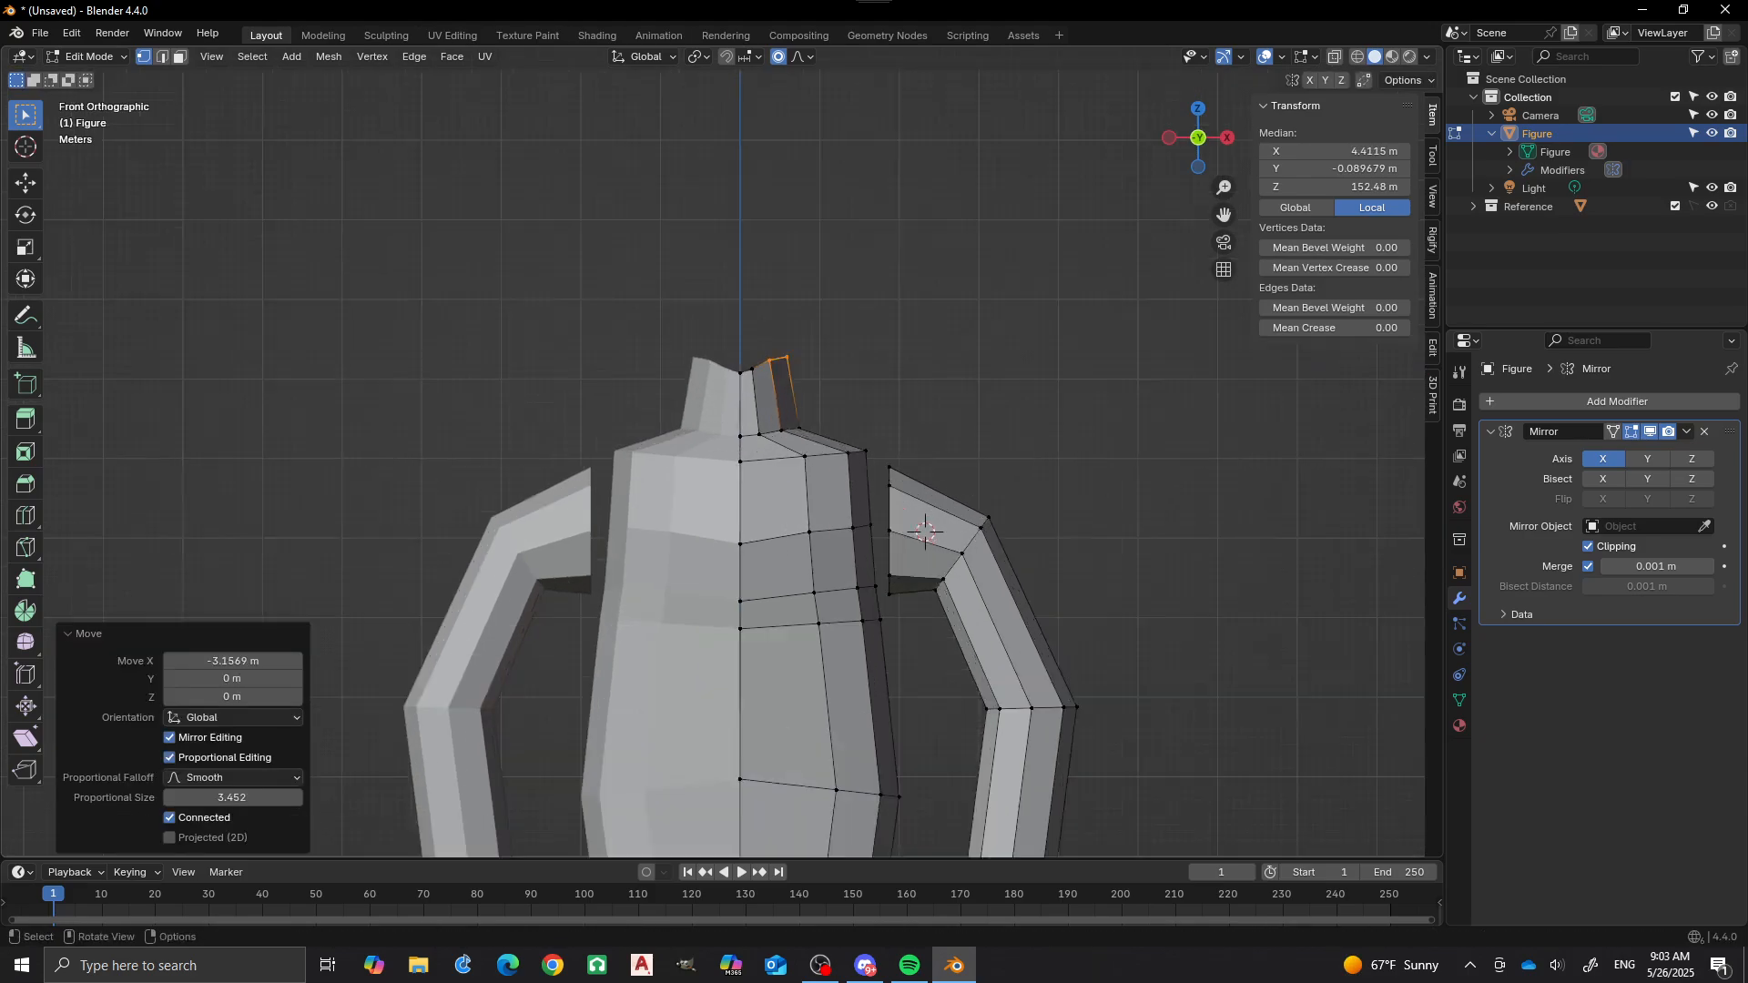
{"action": "left_click", "coordinate": [765, 333], "text": "alt"}
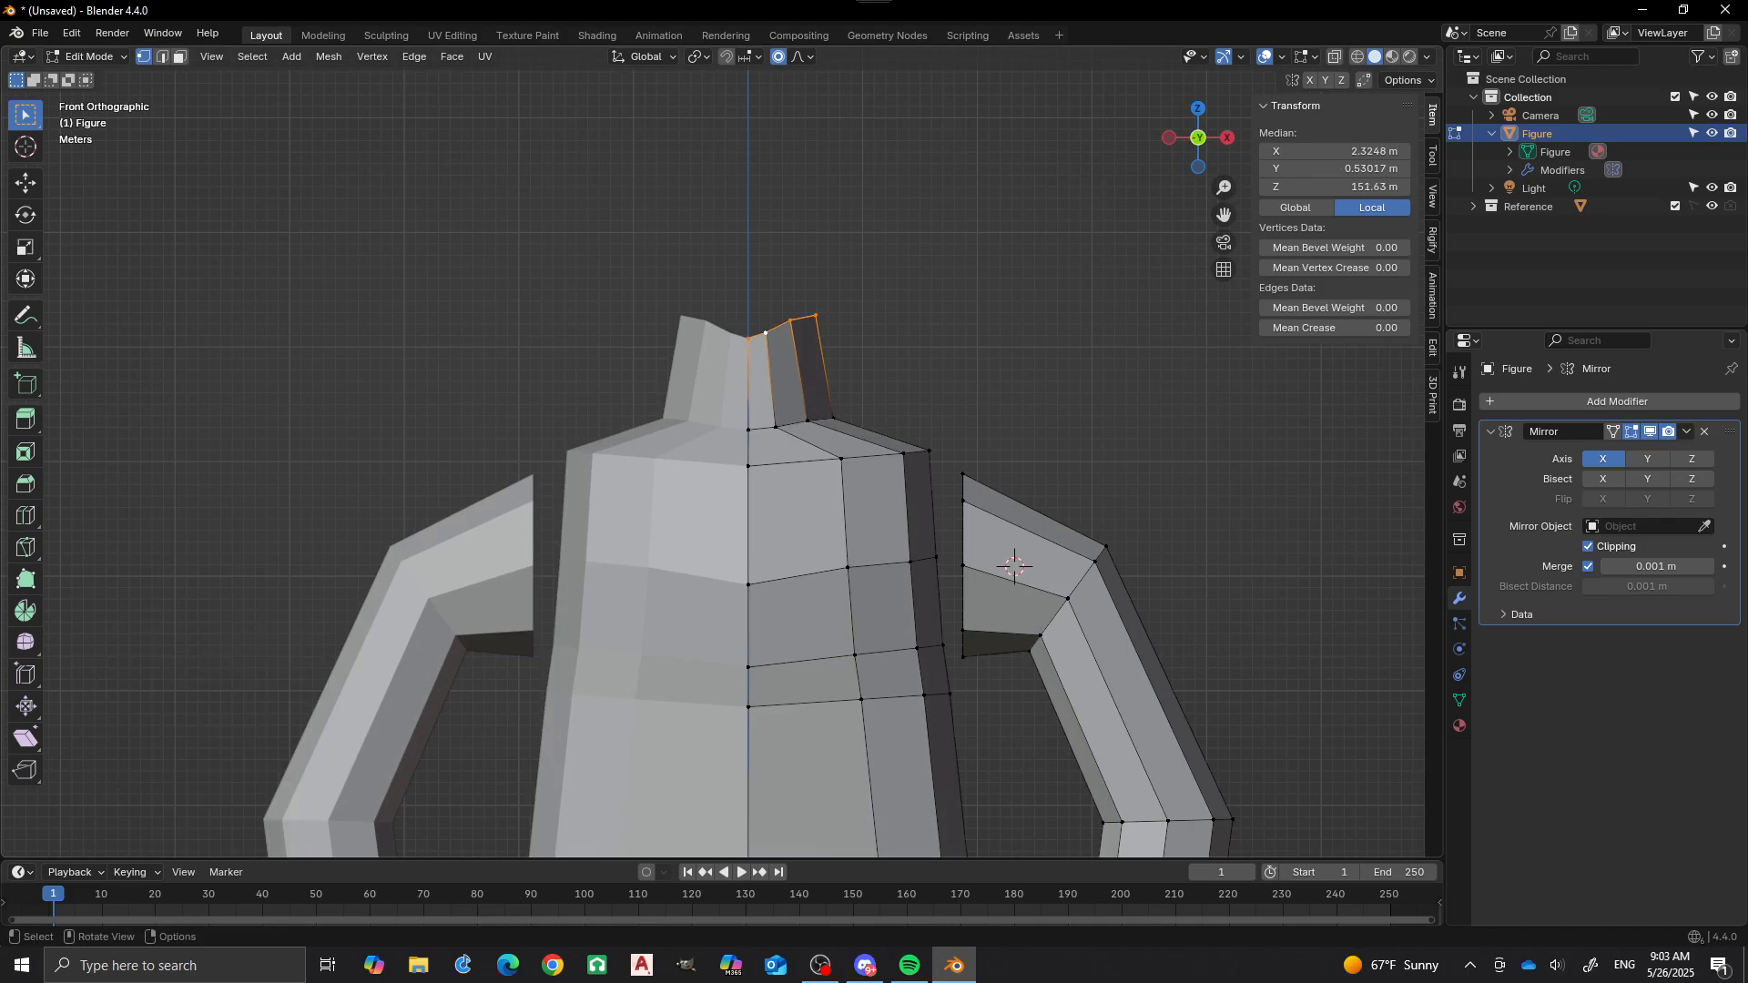
{"action": "key", "text": "s"}
{"action": "key", "text": "z"}
{"action": "key", "text": "0"}
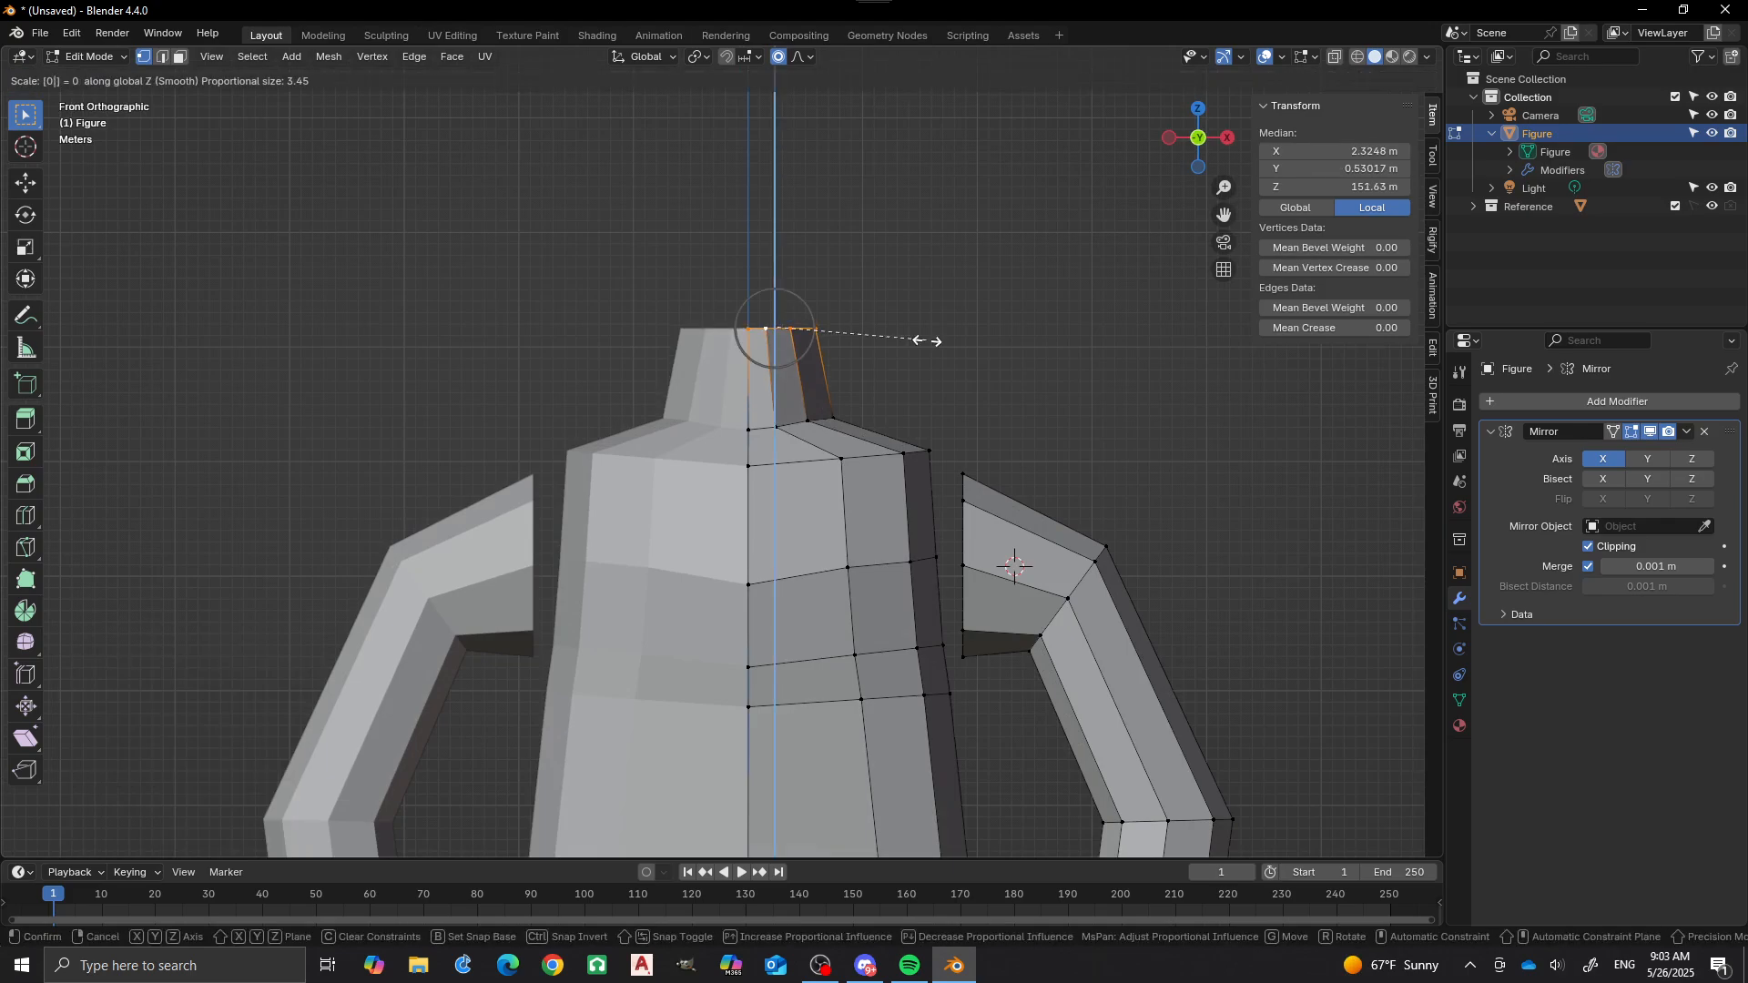
{"action": "key", "text": "Return"}
Inspect the neck and the gap between the shoulder and torso from the side and back.
{"action": "scroll", "coordinate": [719, 465], "scroll_direction": "down", "scroll_amount": 3}
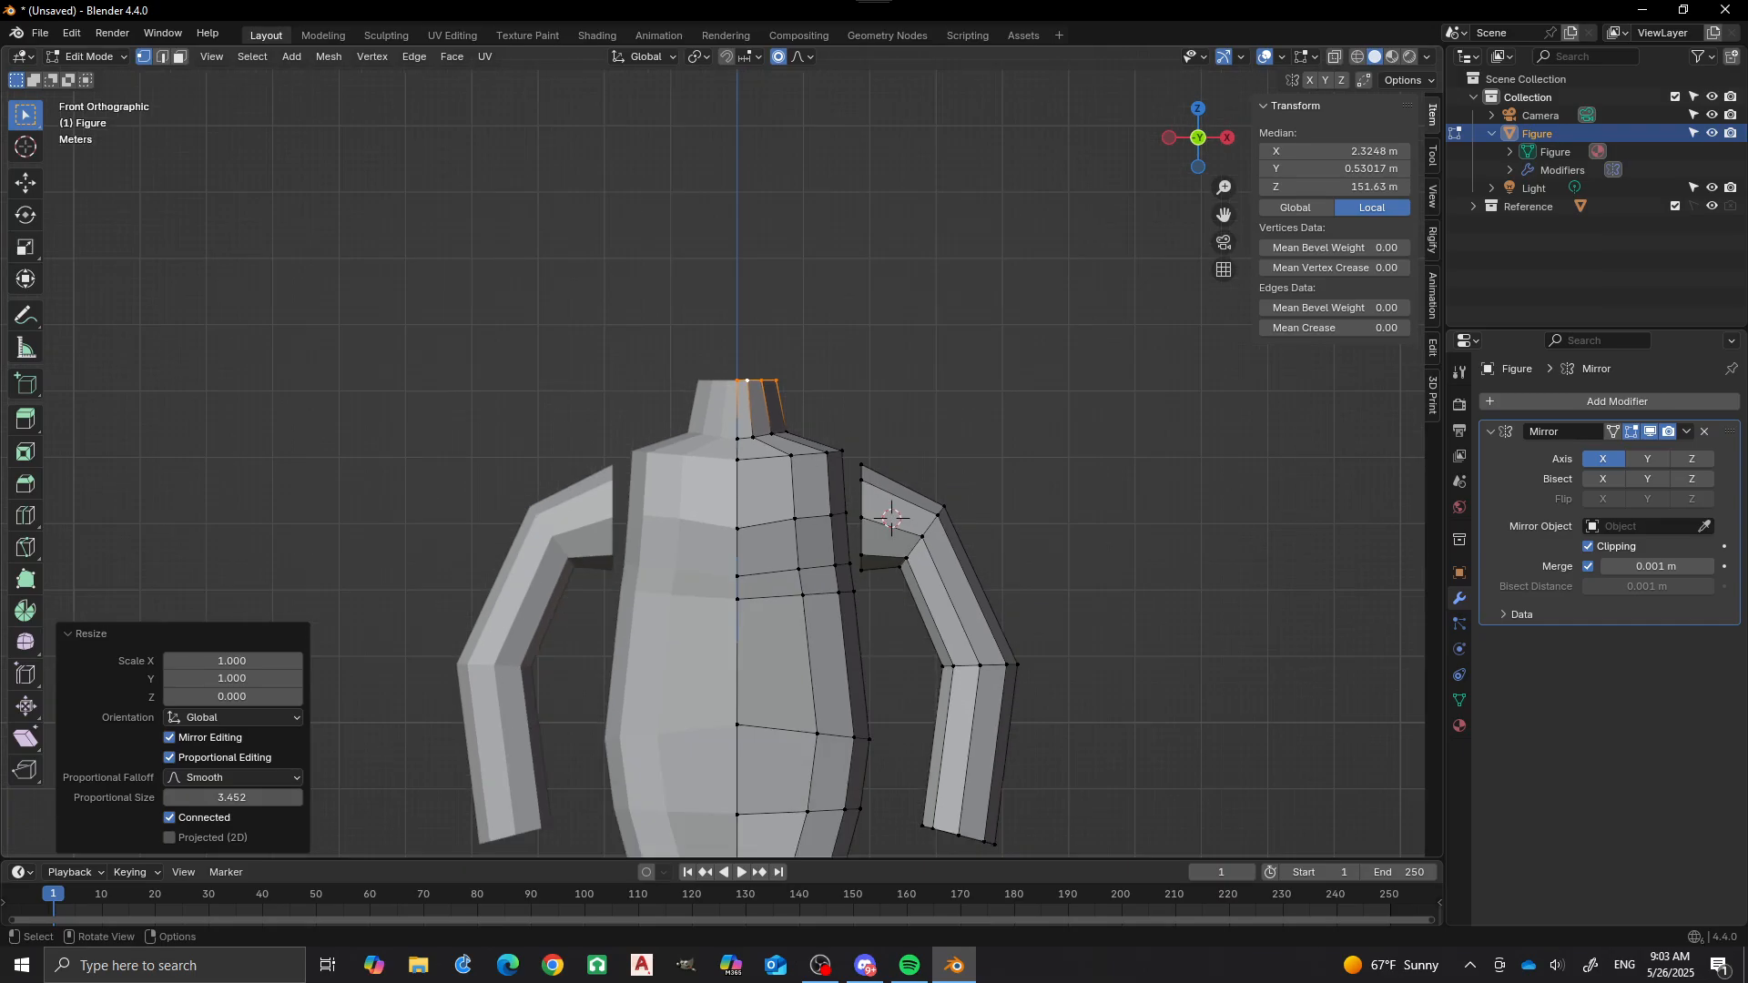
{"action": "key", "text": "KP_6"}
{"action": "key", "text": "KP_6"}
{"action": "key", "text": "KP_6"}
{"action": "key", "text": "KP_6"}
{"action": "key", "text": "KP_6"}
{"action": "key", "text": "KP_6"}
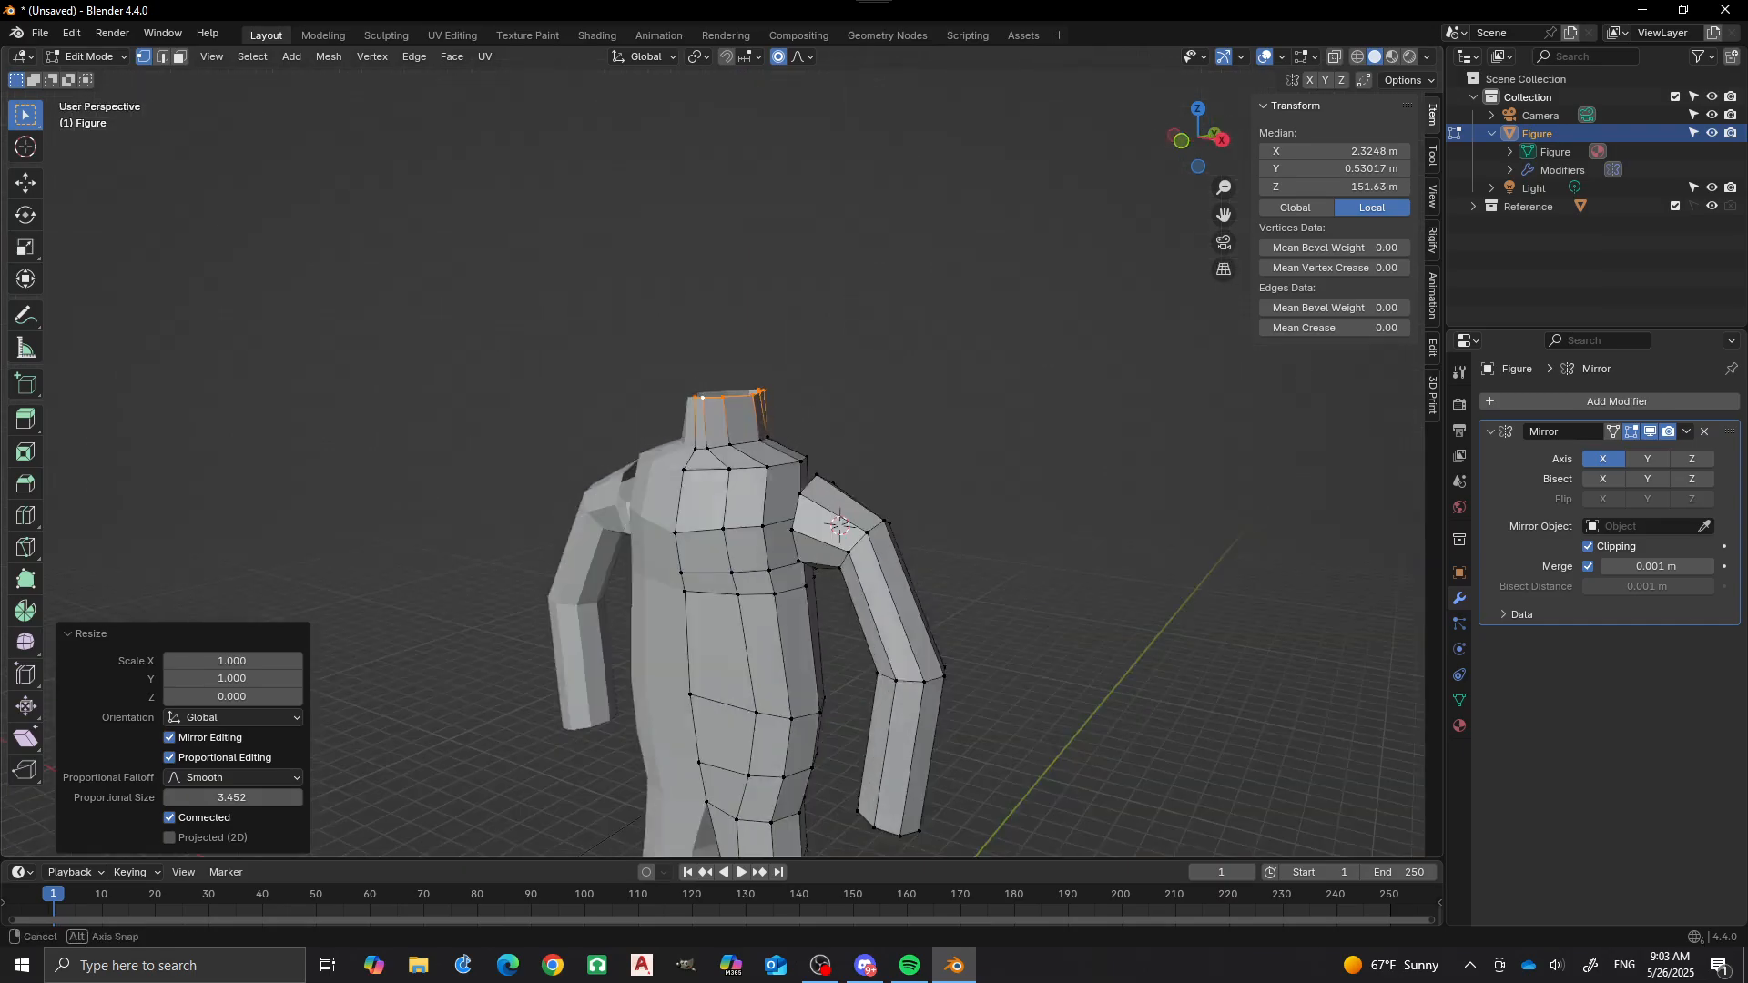
{"action": "key", "text": "KP_6"}
{"action": "key", "text": "KP_6"}
{"action": "key", "text": "KP_6"}
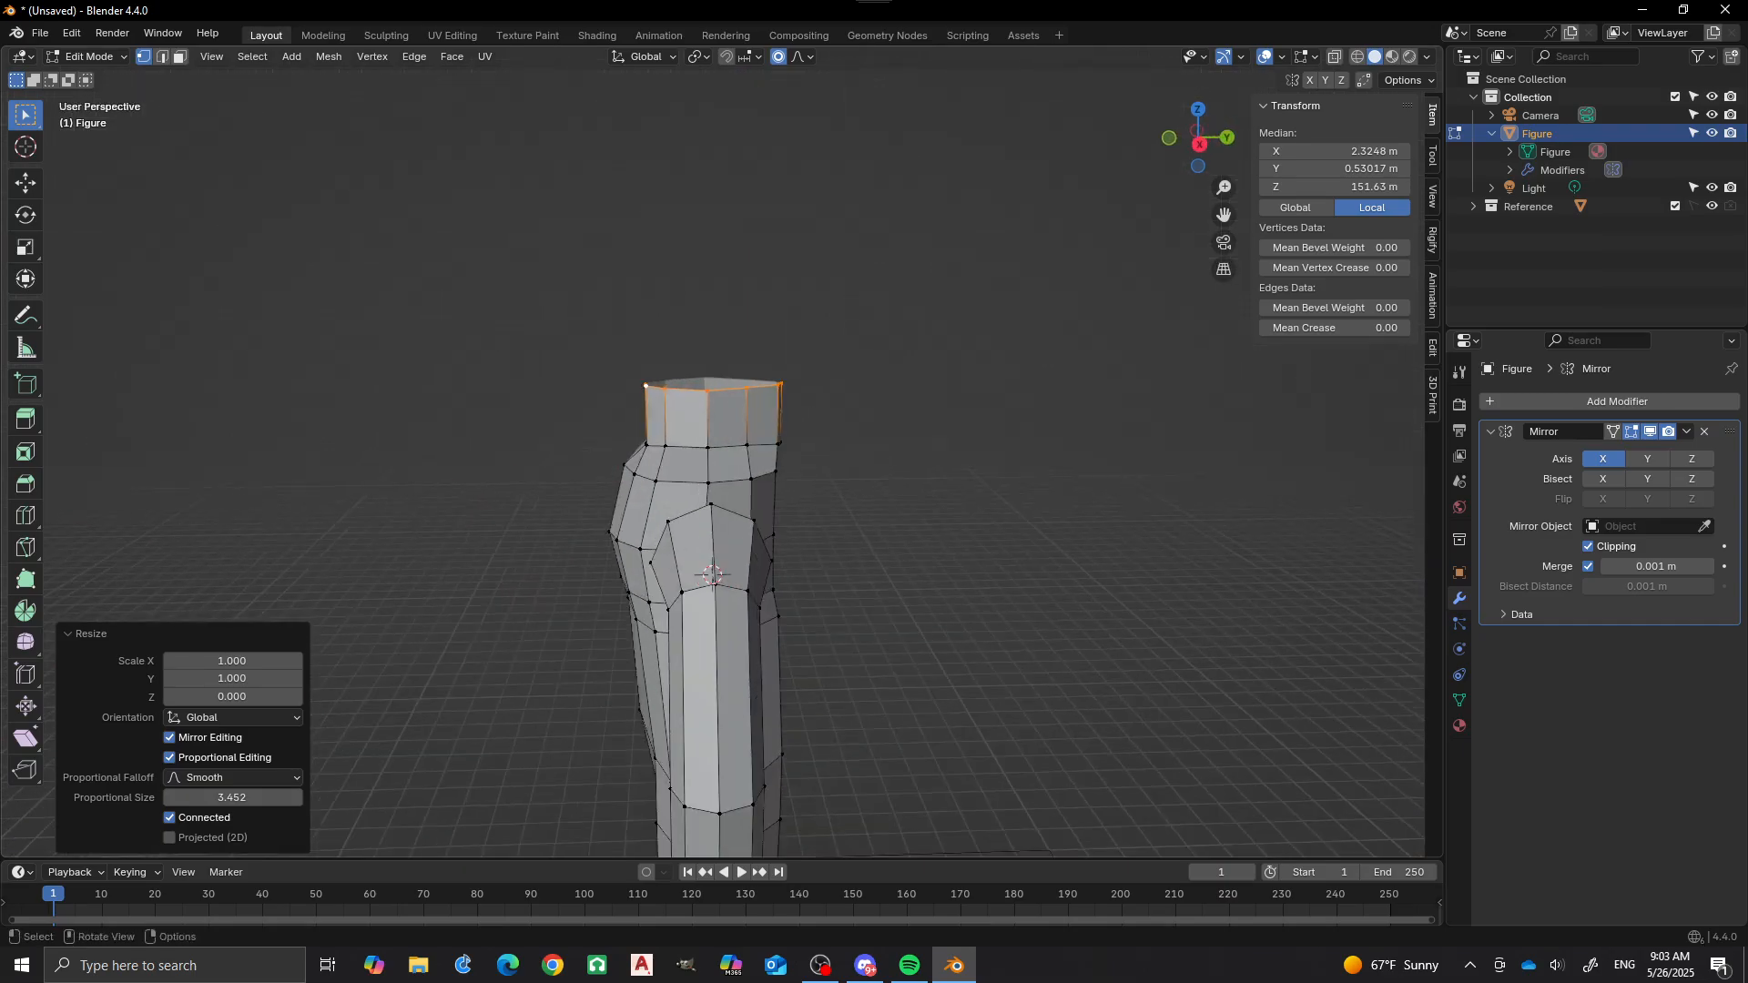
{"action": "scroll", "coordinate": [719, 583], "scroll_direction": "up", "scroll_amount": 3}
{"action": "key", "text": "KP_6"}
{"action": "key", "text": "KP_6"}
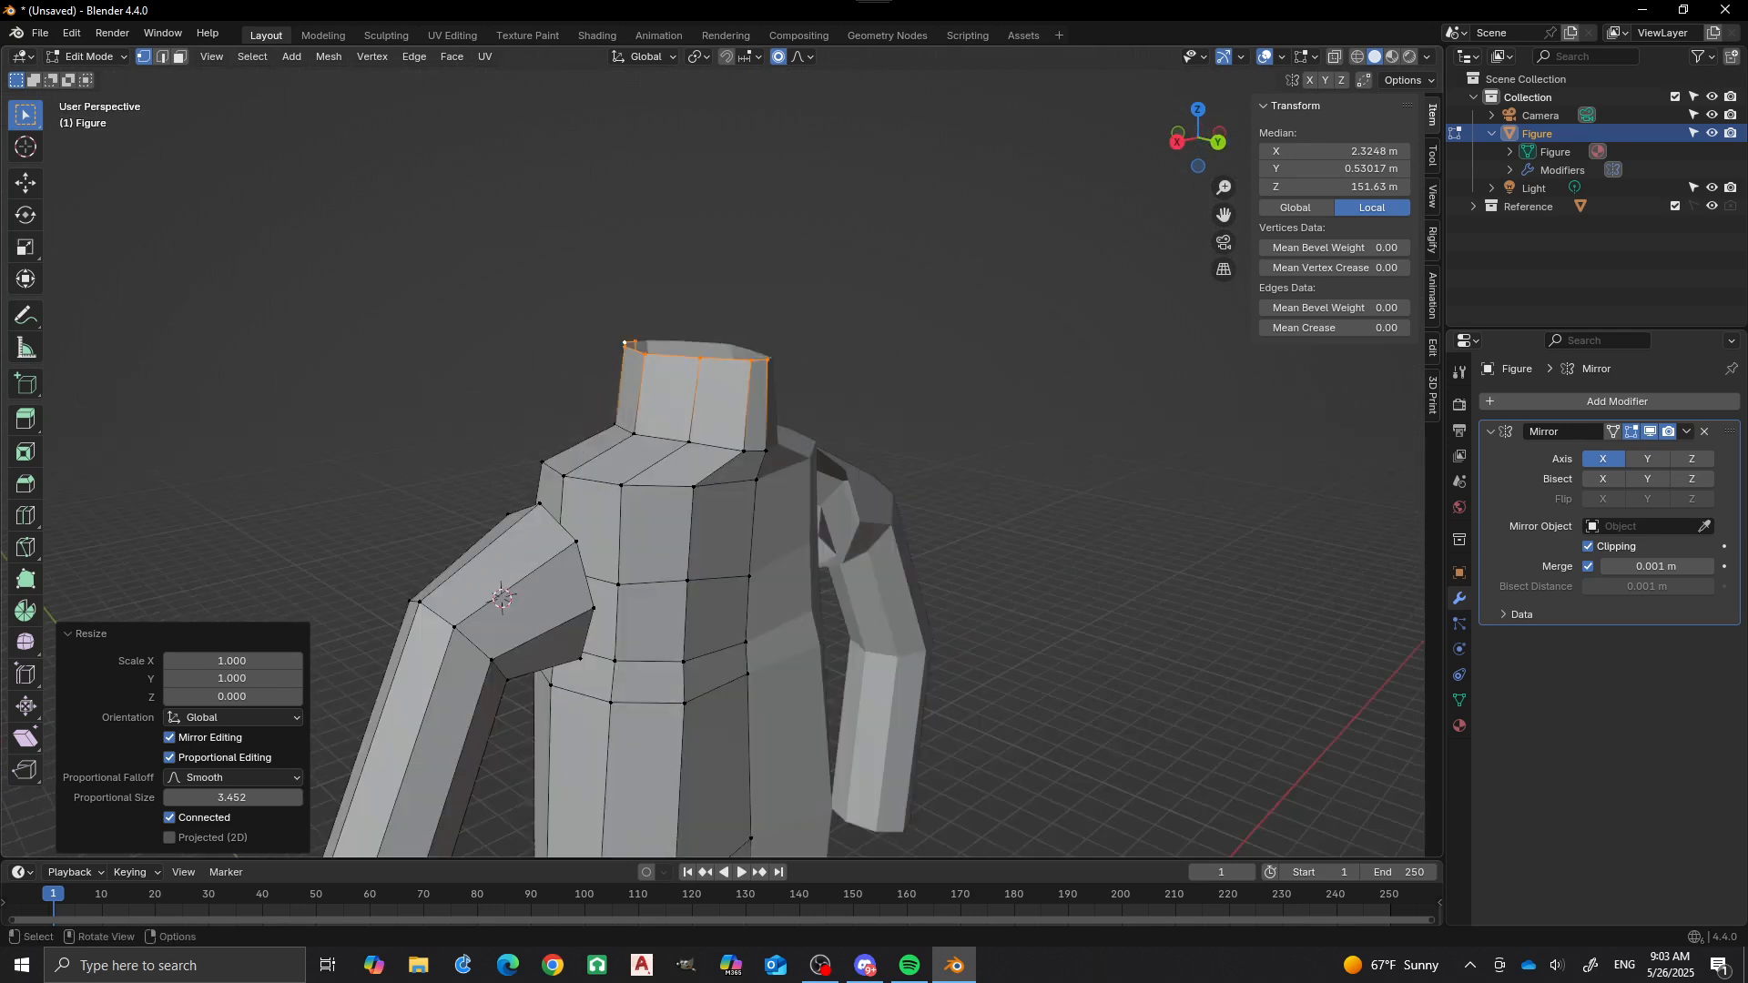
{"action": "key", "text": "KP_6"}
{"action": "key", "text": "KP_6"}
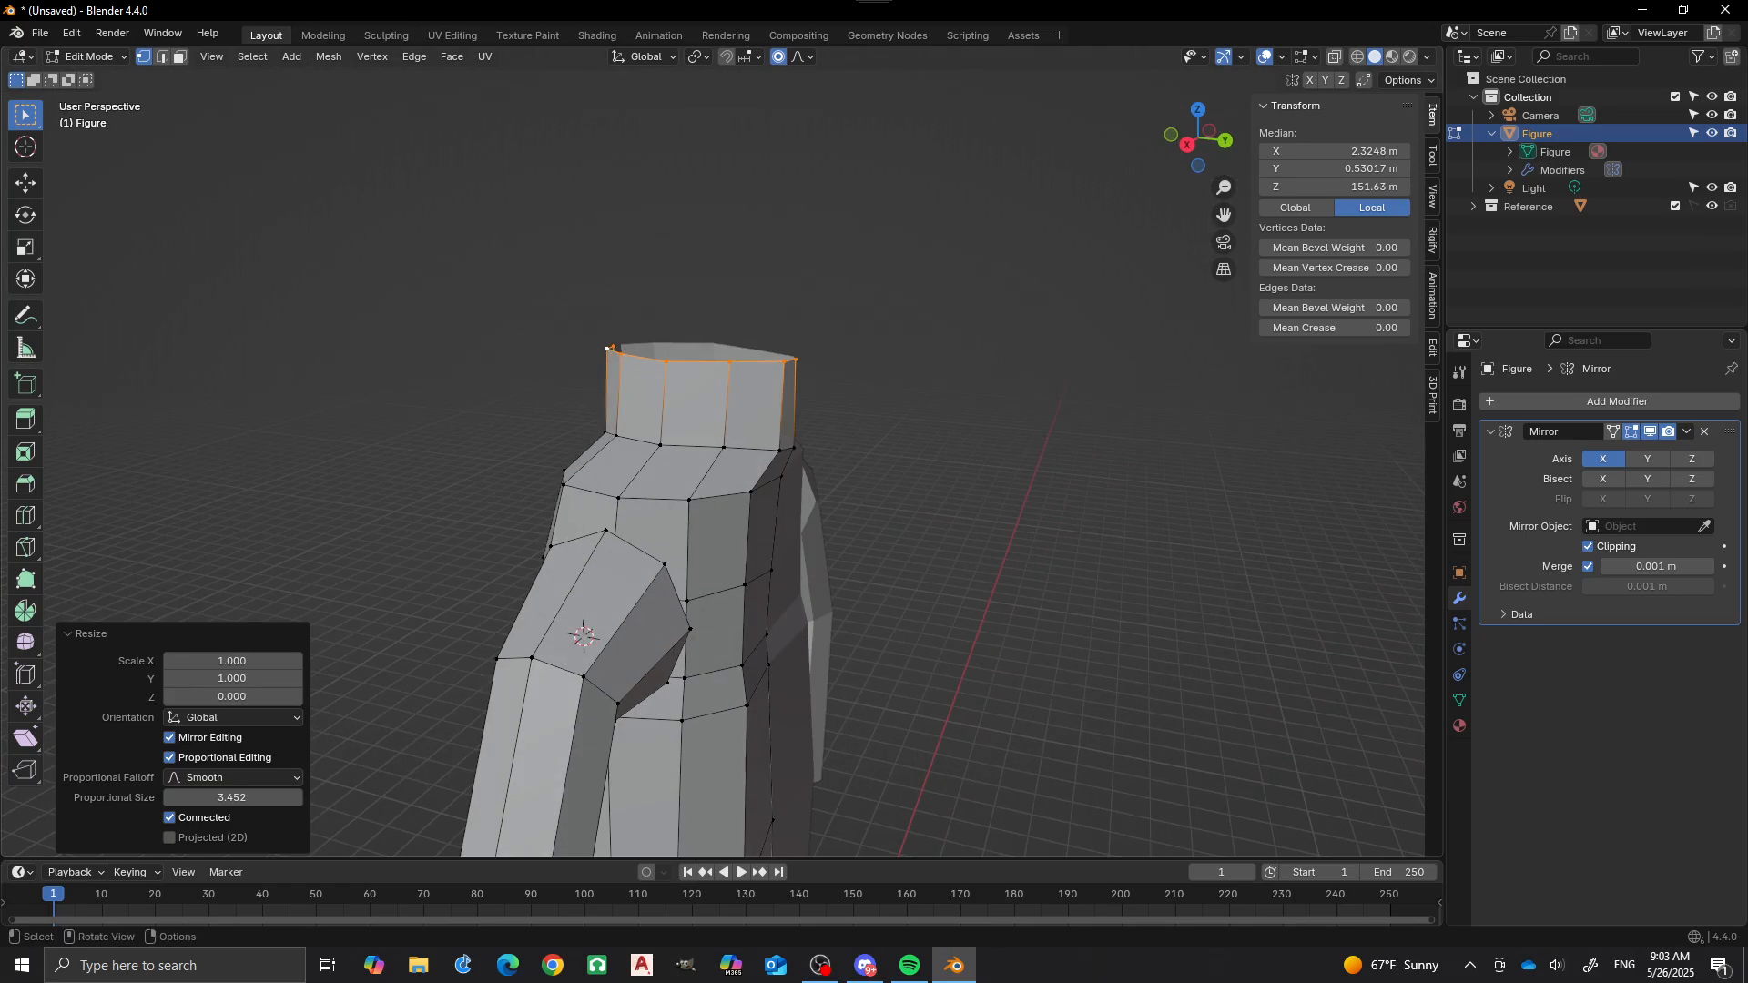
{"action": "key", "text": "KP_6"}
{"action": "key", "text": "KP_6"}
{"action": "key", "text": "KP_6"}
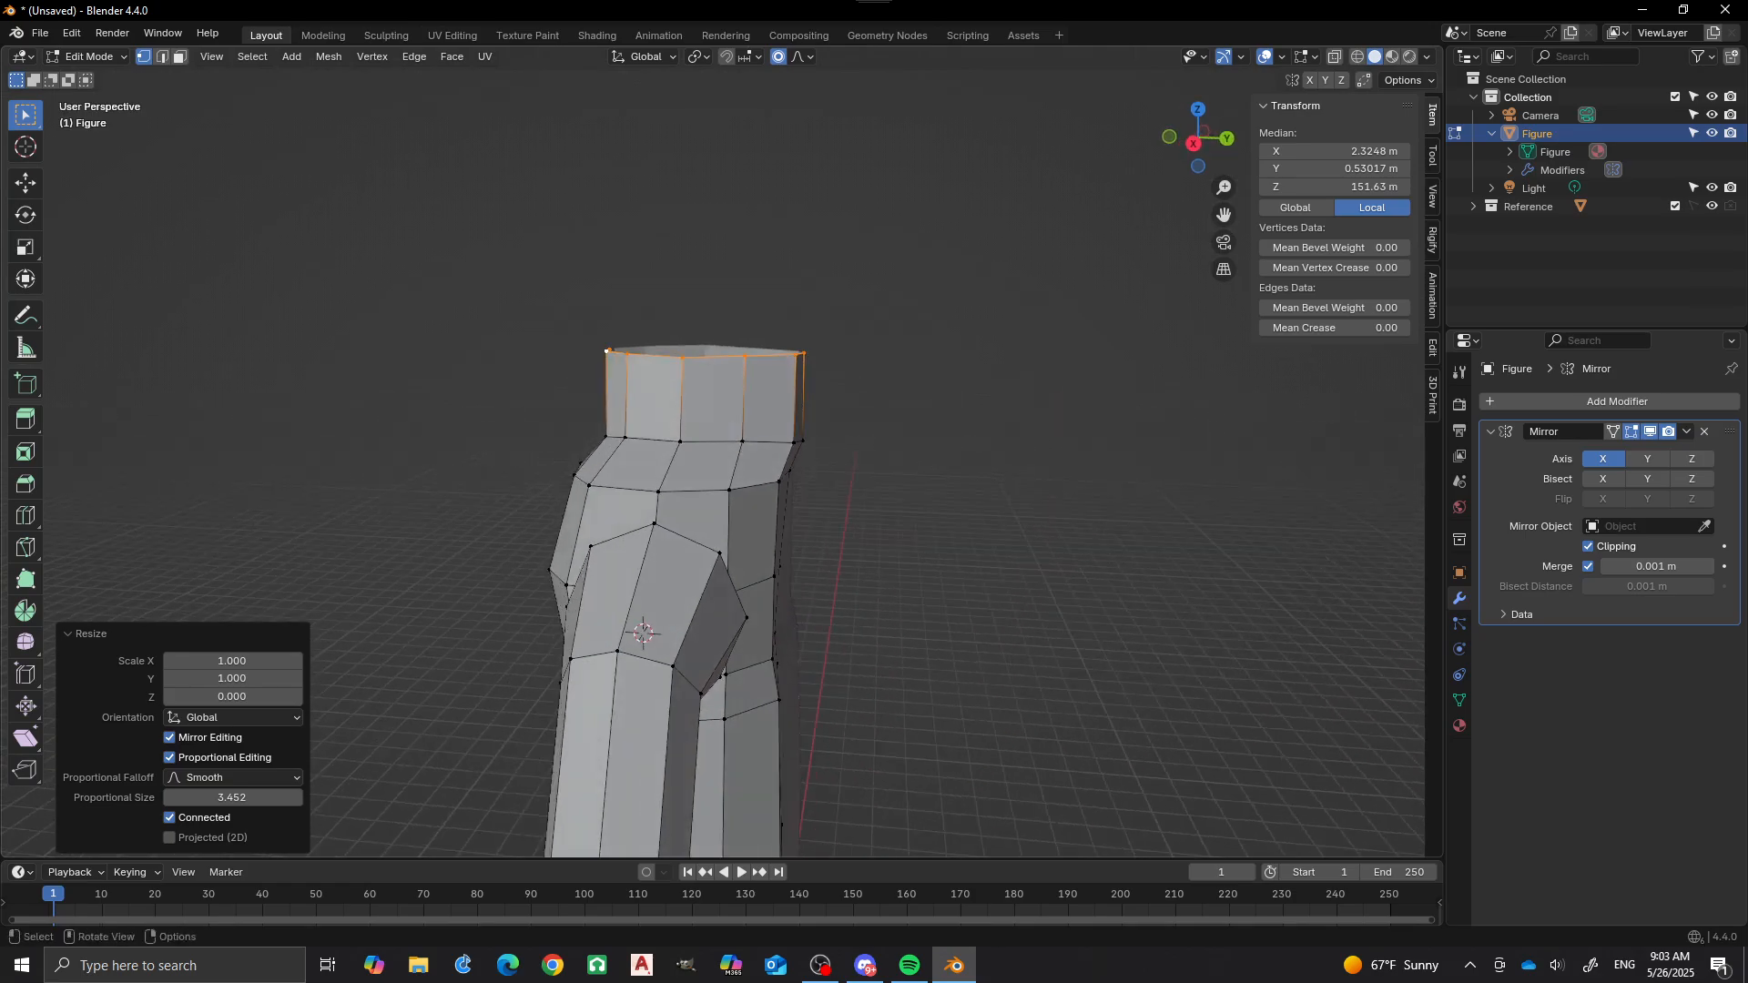
Select the complete open edge loop at the shoulder end of the arm.
{"action": "left_click", "coordinate": [719, 553]}
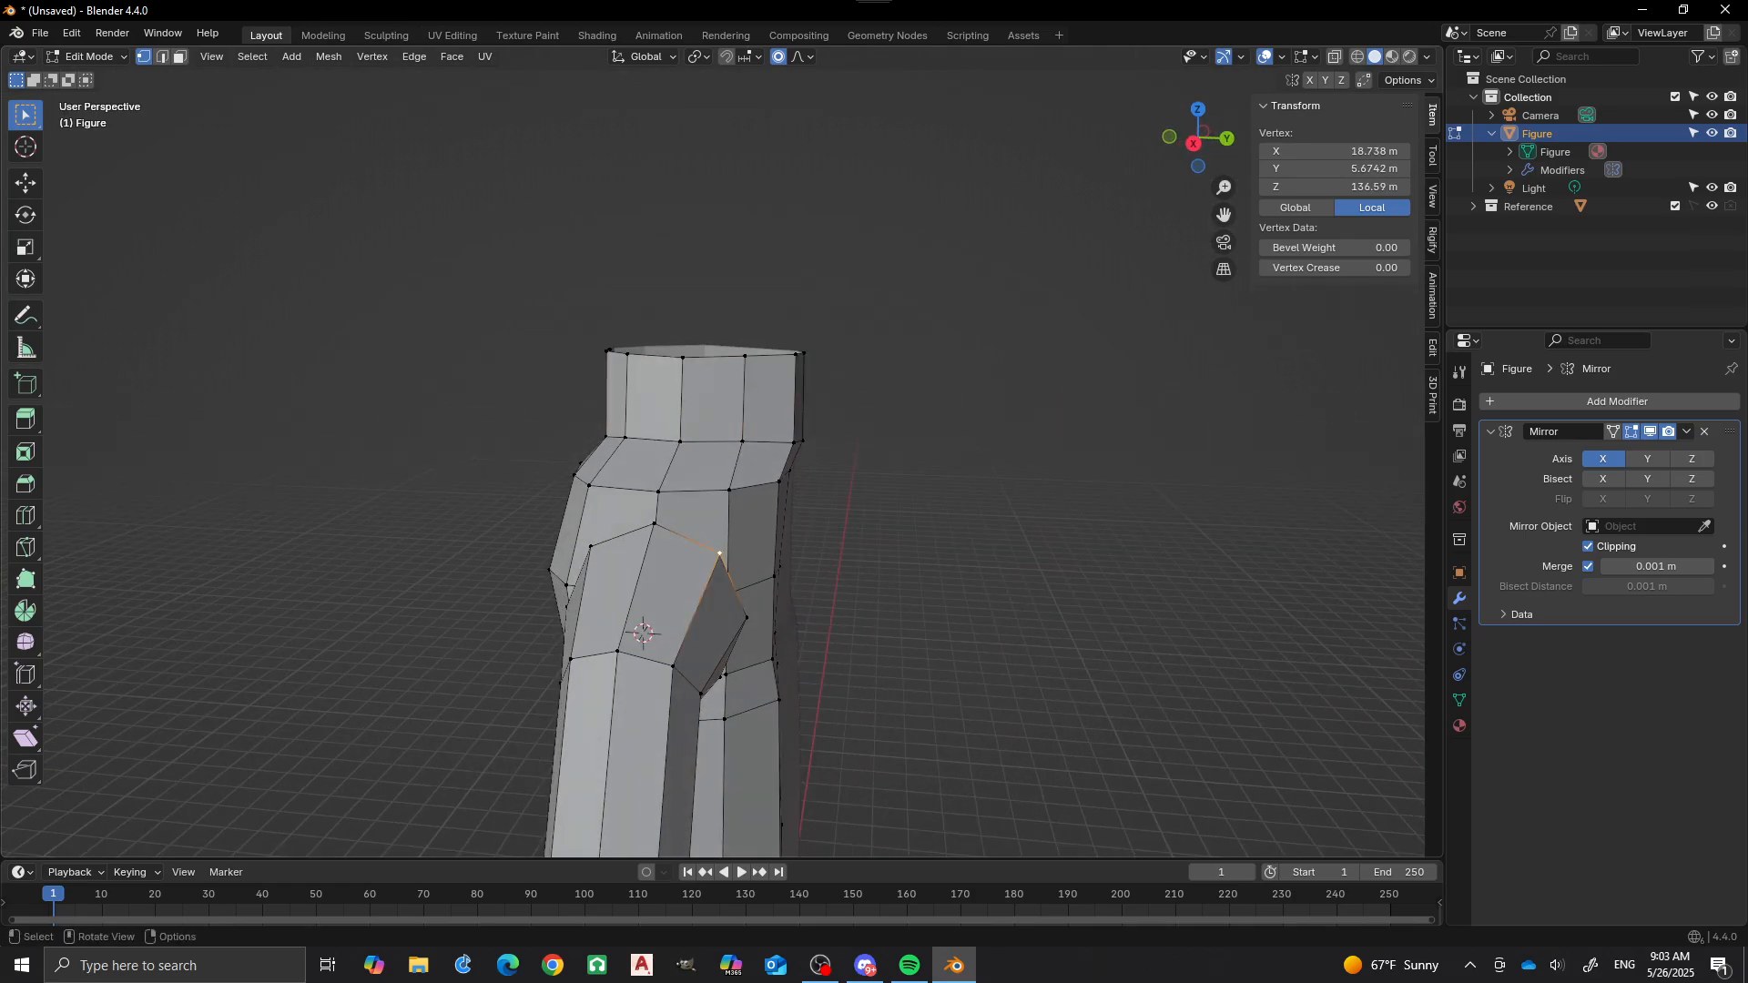
{"action": "left_click", "coordinate": [747, 617], "text": "shift"}
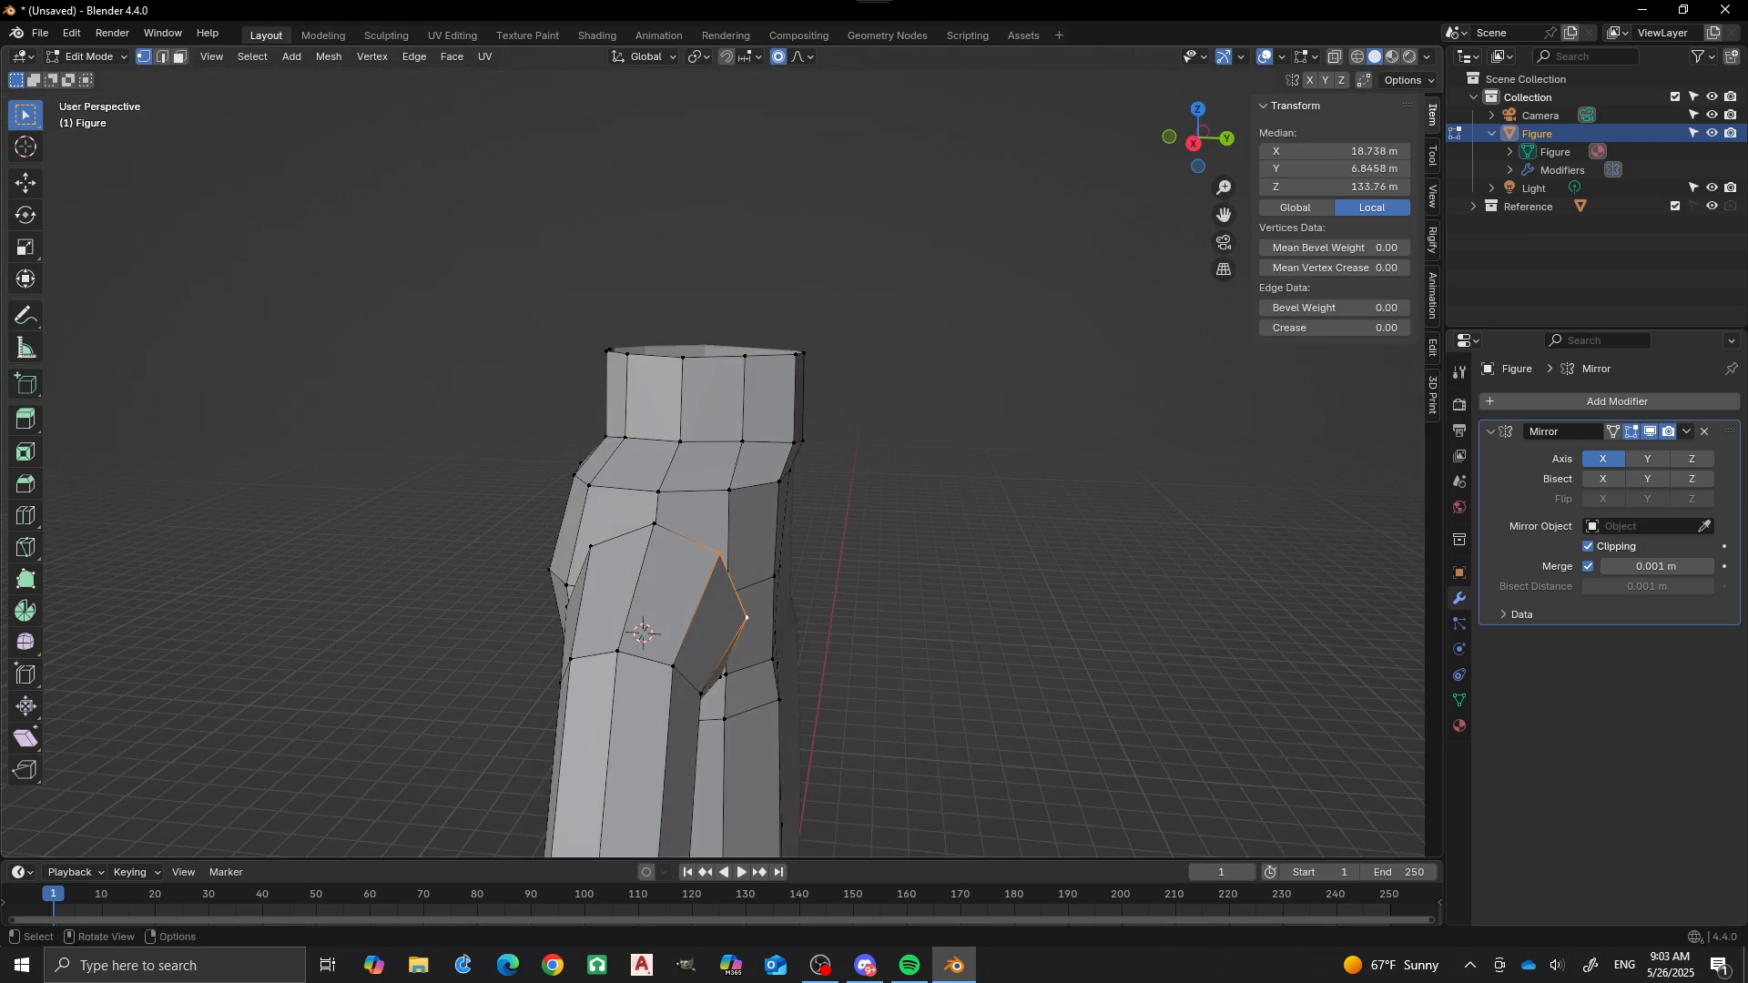
{"action": "key", "text": "KP_6"}
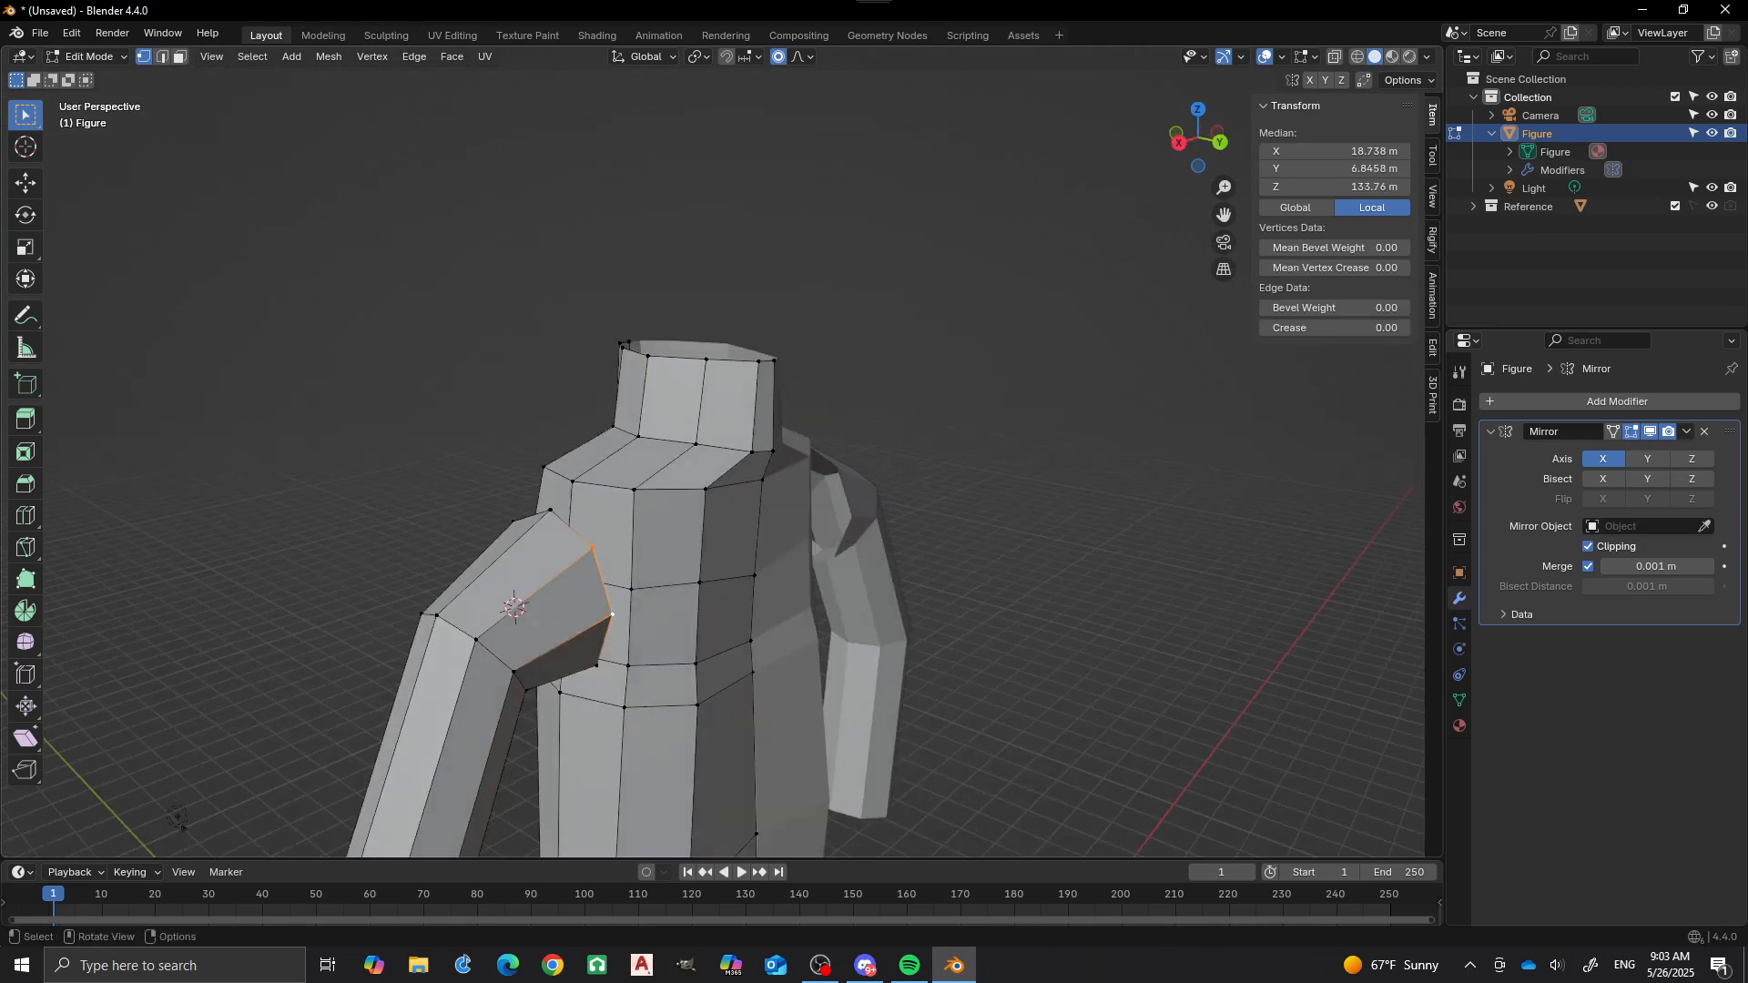
{"action": "key", "text": "KP_6"}
{"action": "key", "text": "KP_6"}
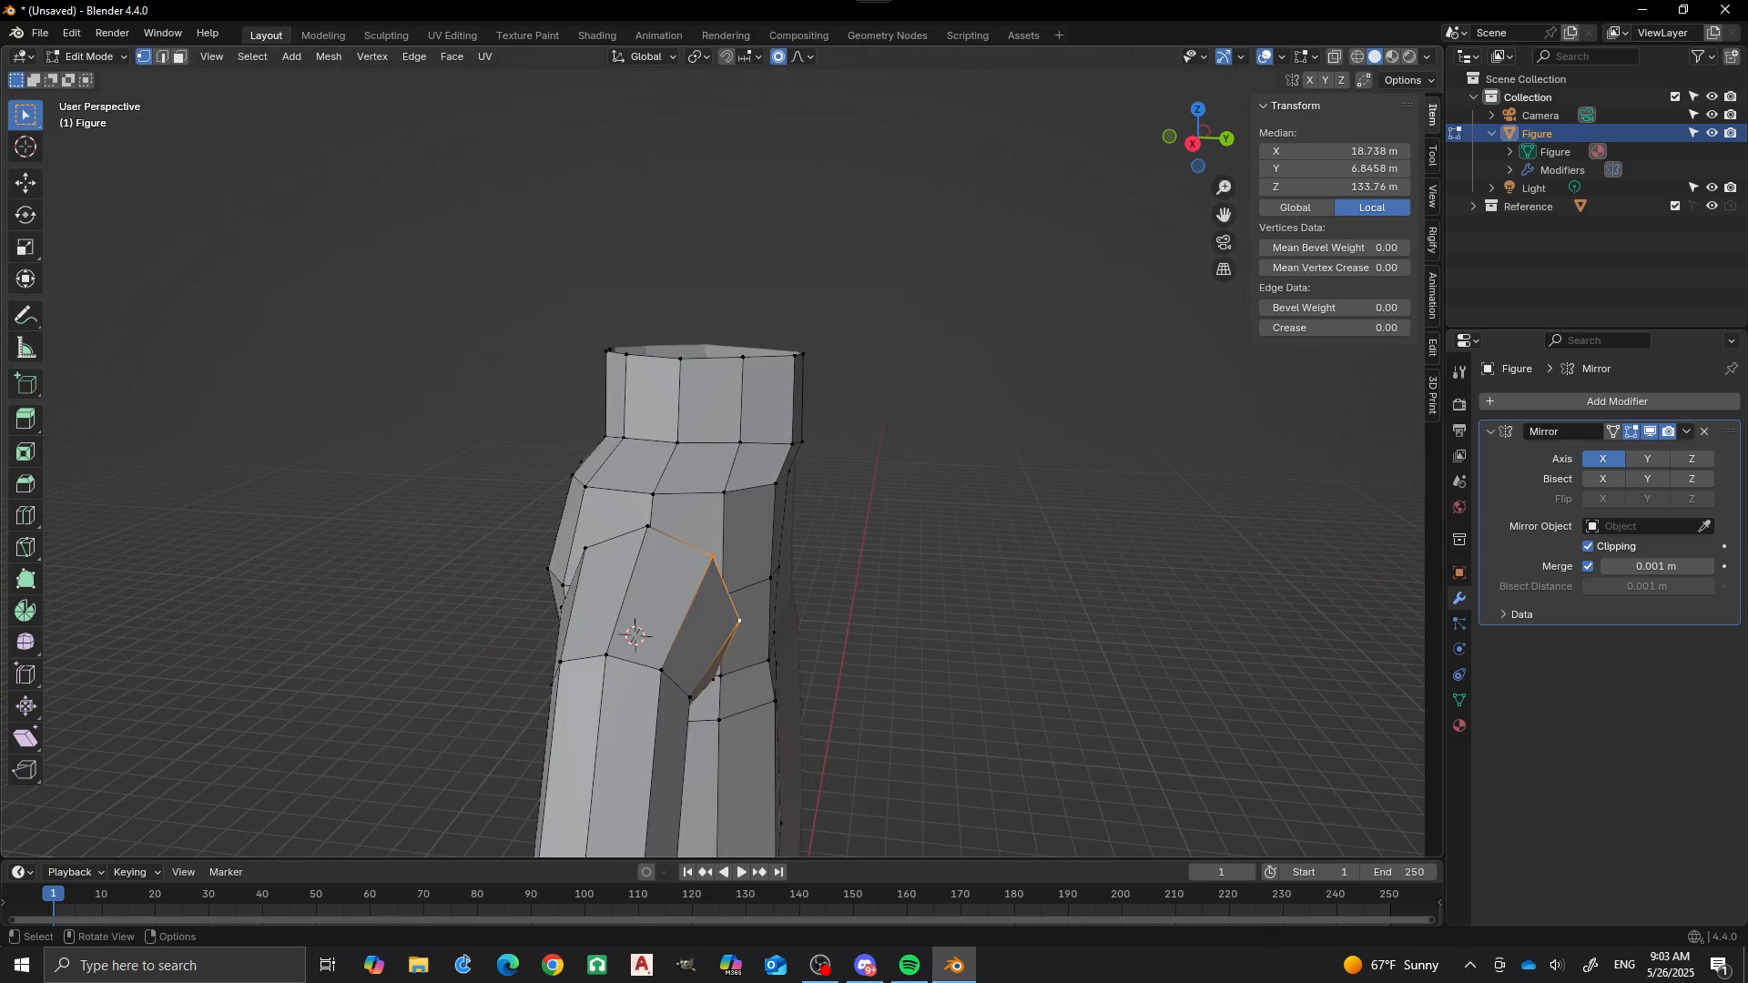
{"action": "left_click", "coordinate": [724, 493], "text": "shift"}
{"action": "middle_click_drag", "start_coordinate": [724, 493], "coordinate": [671, 482]}
{"action": "left_click", "coordinate": [652, 581], "text": "shift"}
{"action": "middle_click_drag", "start_coordinate": [652, 581], "coordinate": [546, 533]}
{"action": "left_click", "coordinate": [533, 452], "text": "alt+shift"}
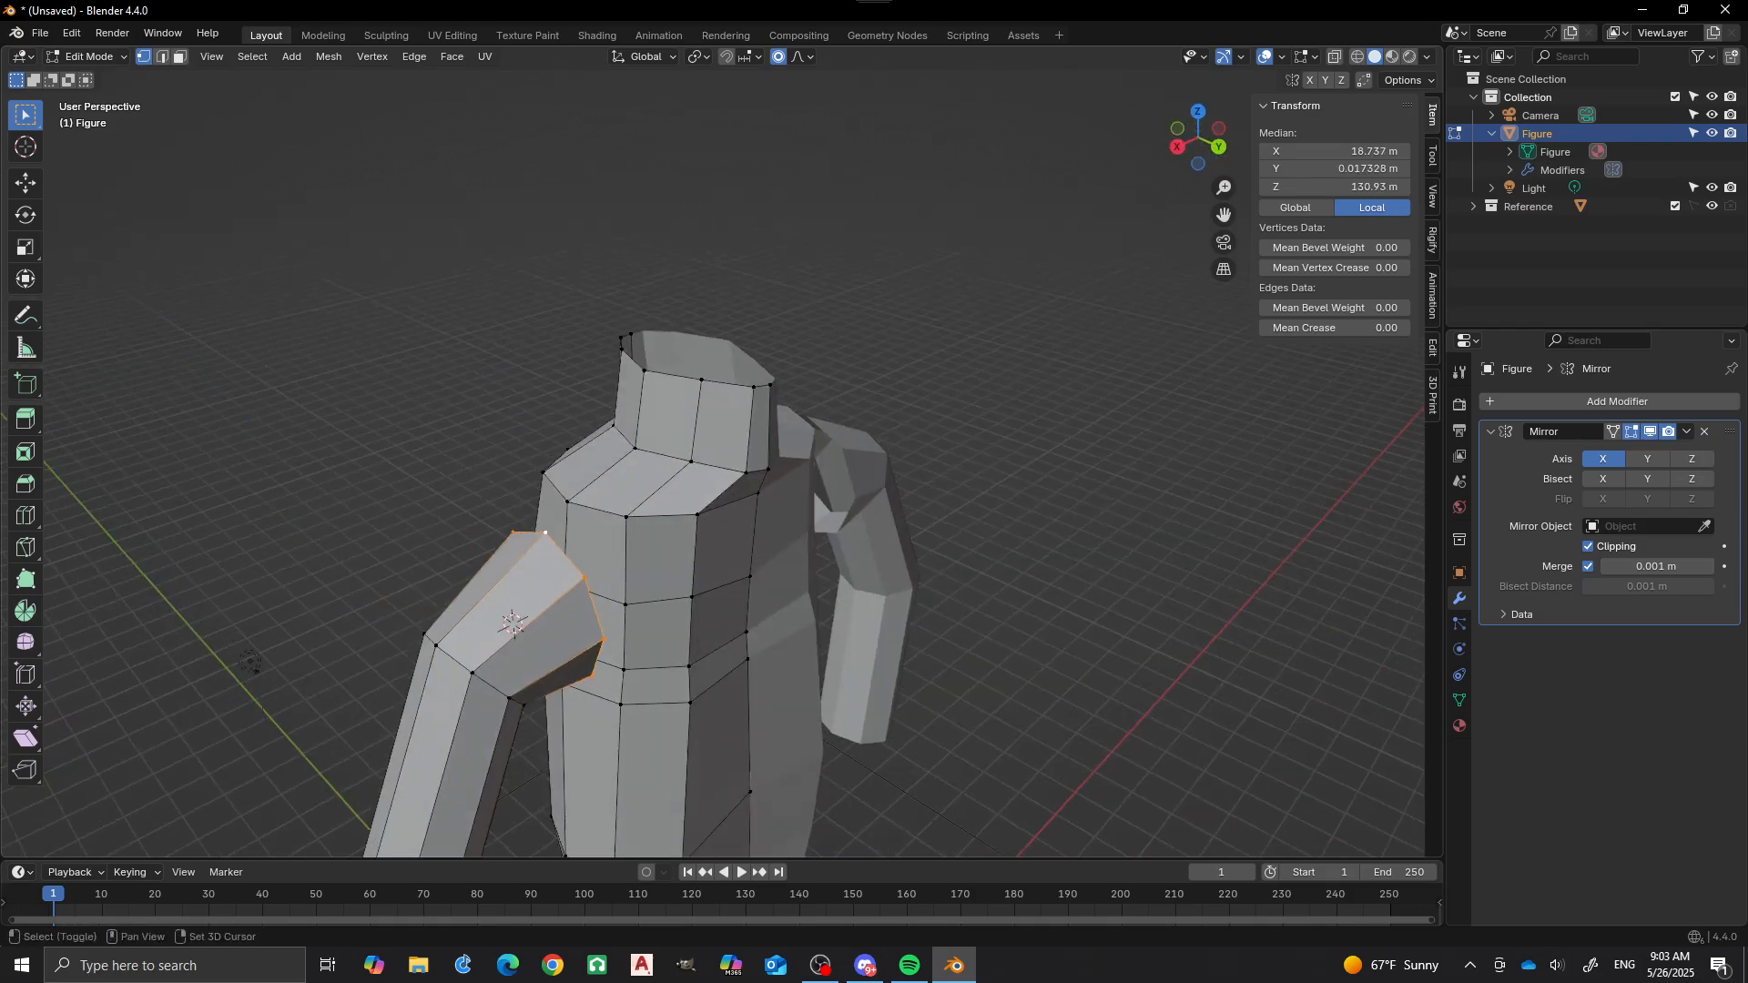
Add the torso's ring of edges facing the shoulder opening to the selection, following the shortest path around its back, underside, front and top.
{"action": "left_click", "coordinate": [625, 555], "text": "alt+shift"}
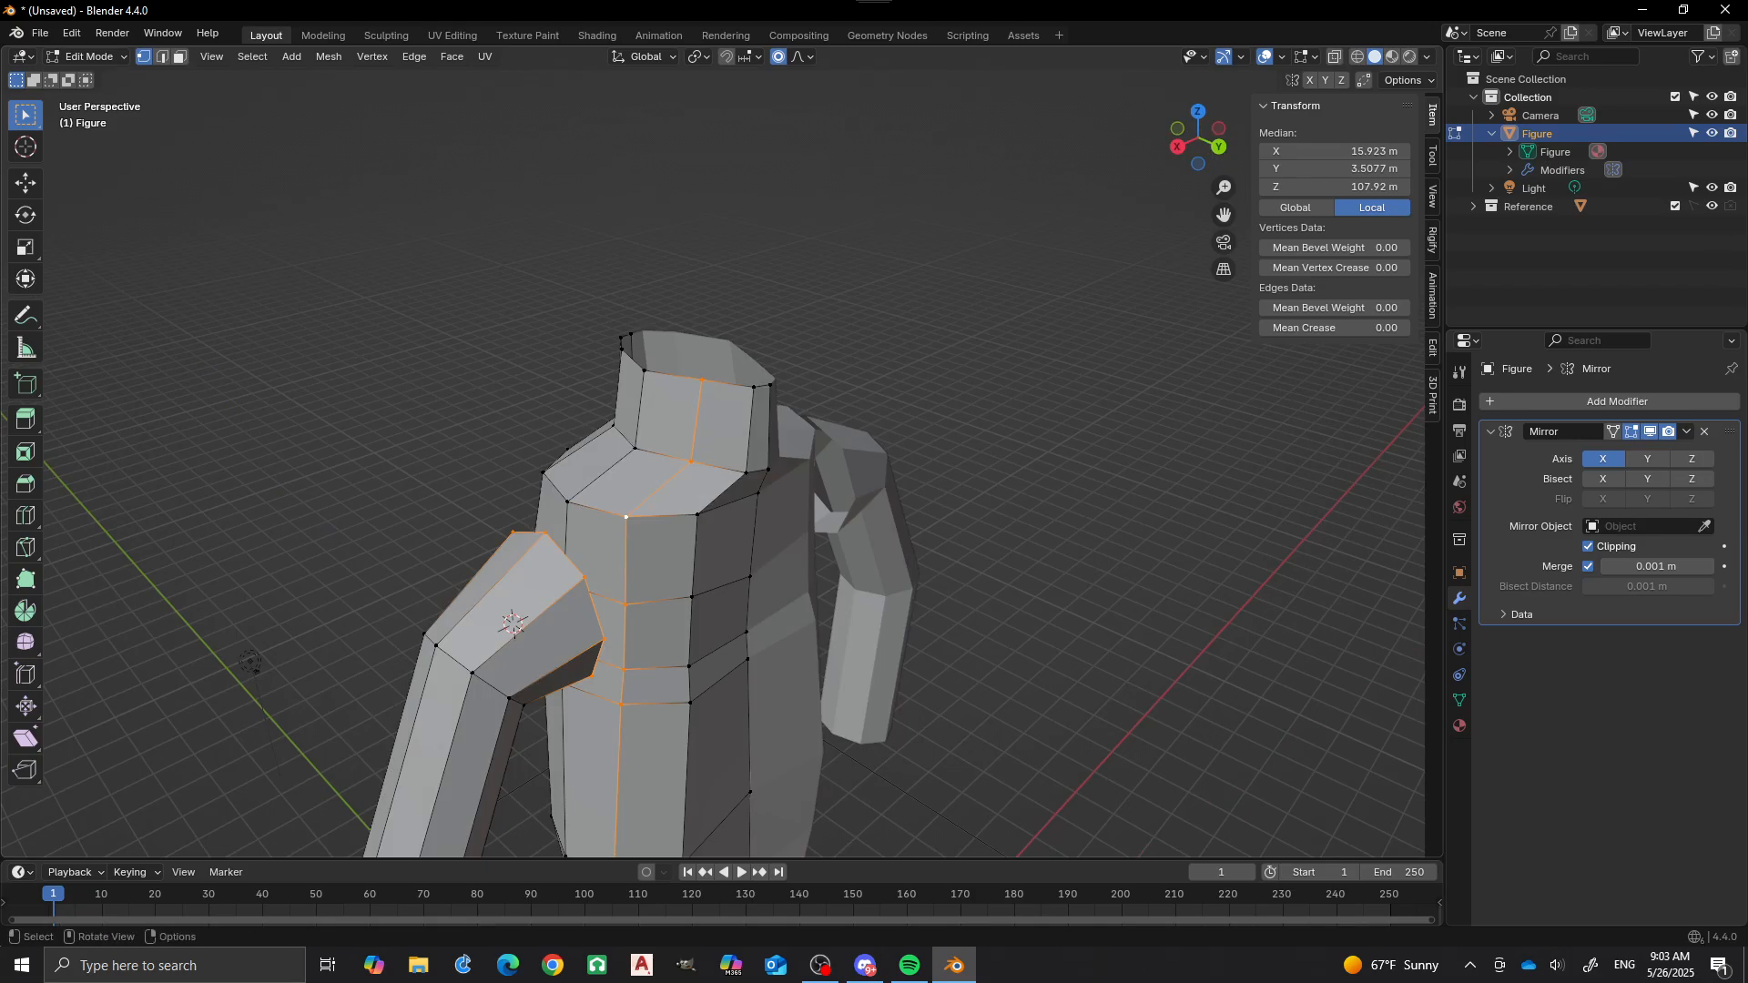
{"action": "key", "text": "ctrl+z"}
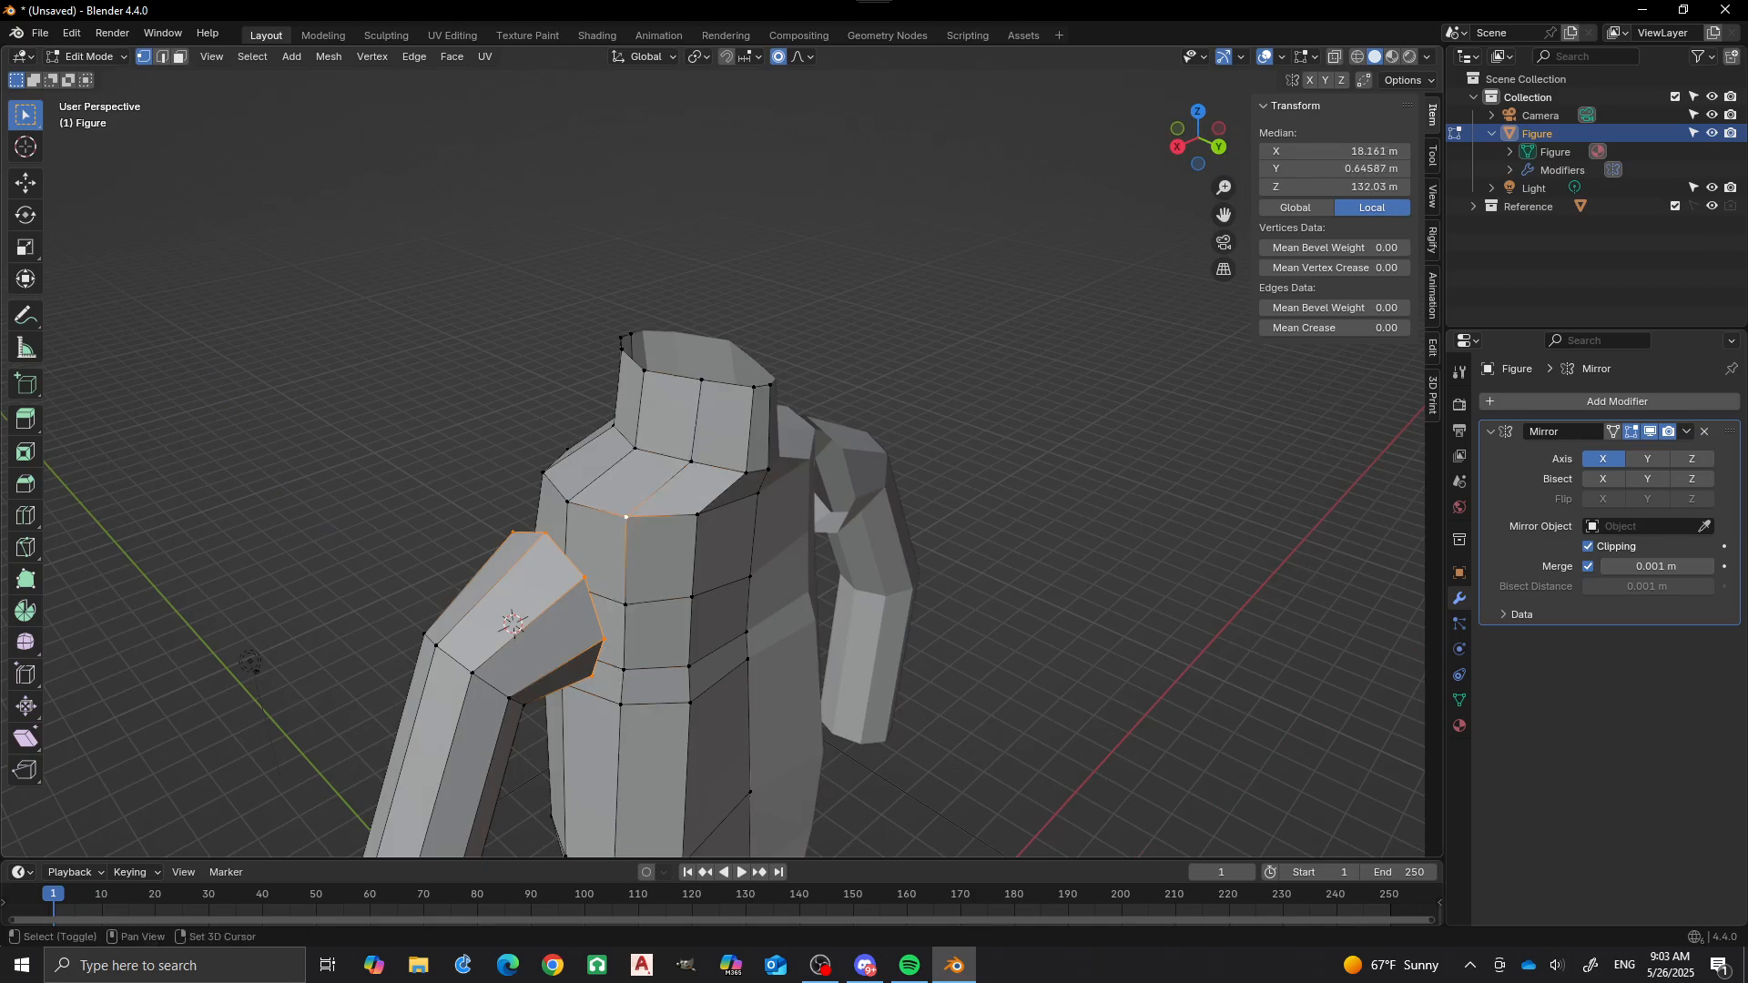
{"action": "left_click", "coordinate": [623, 669], "text": "ctrl"}
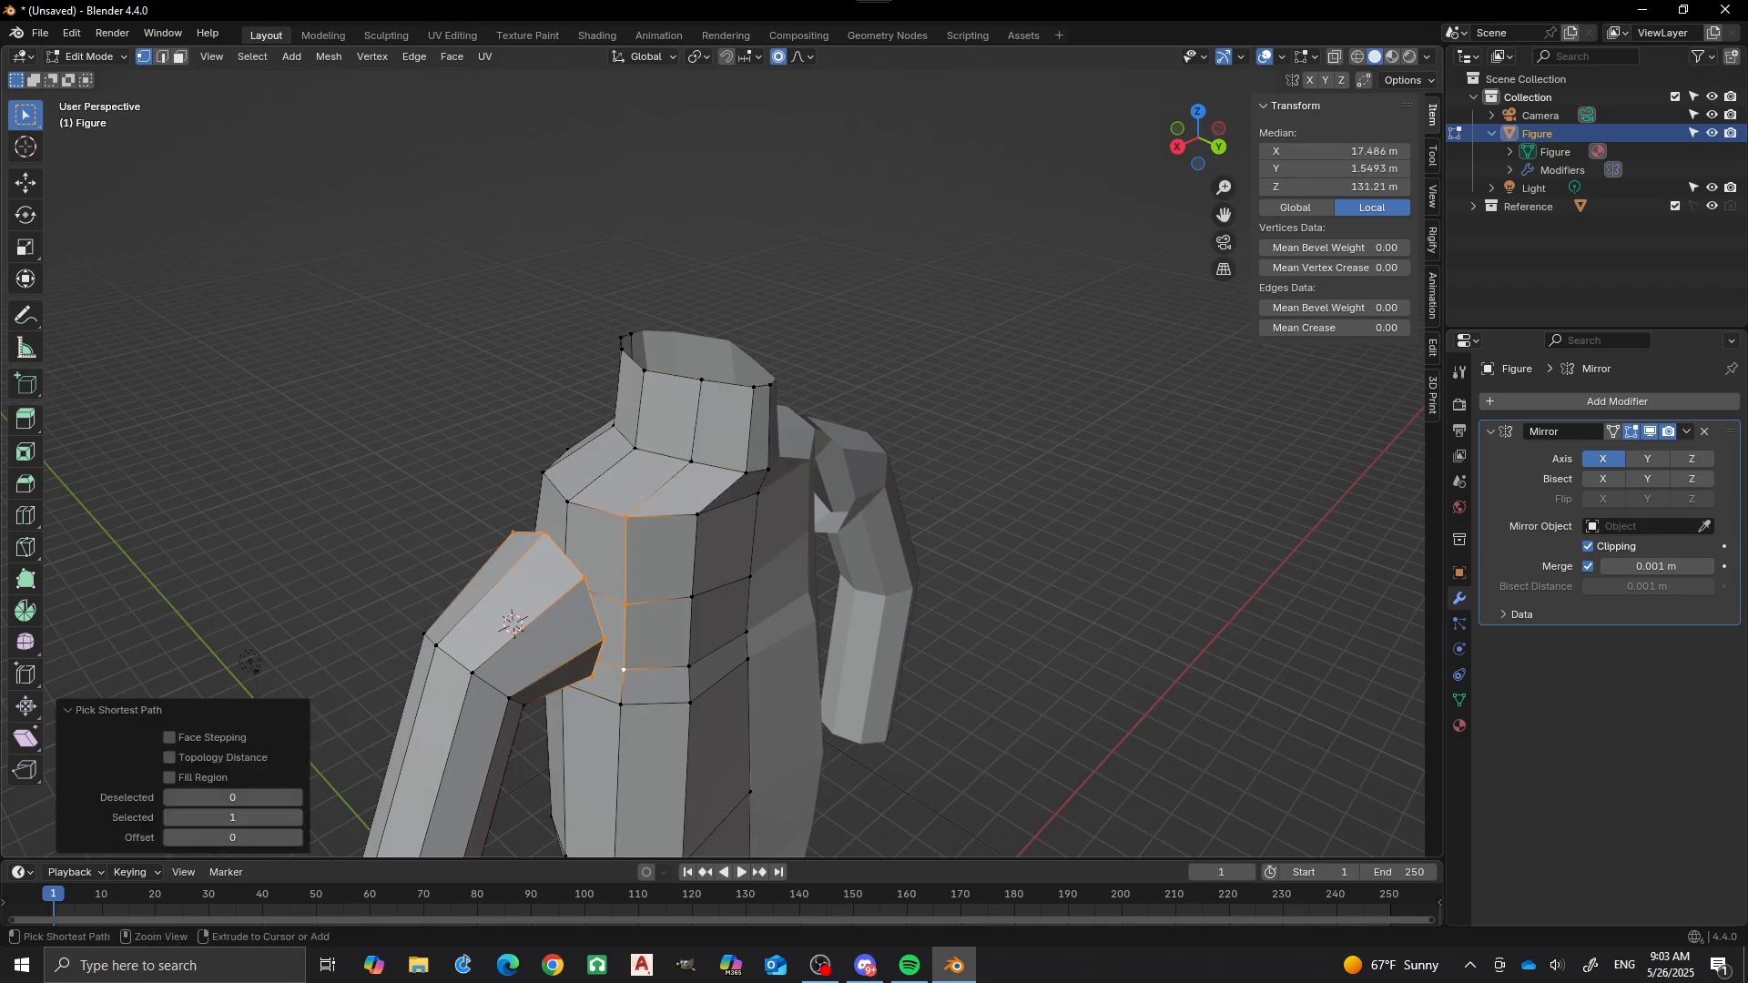
{"action": "middle_click_drag", "start_coordinate": [820, 455], "coordinate": [783, 455]}
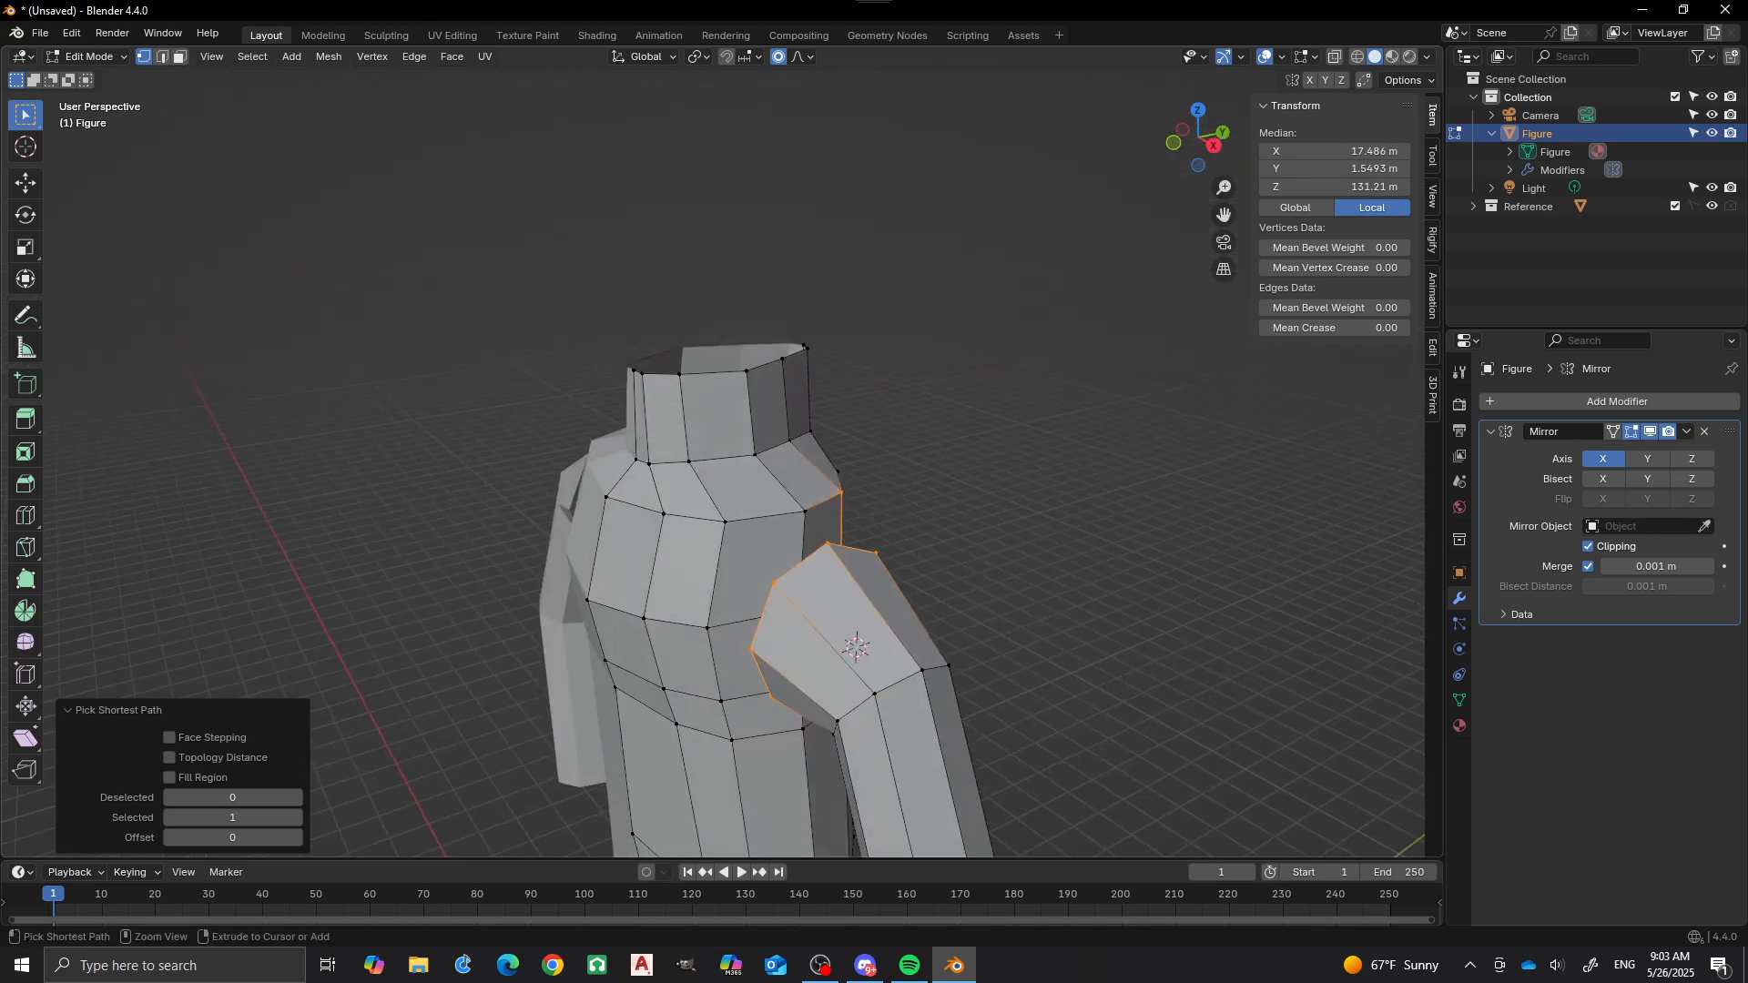
{"action": "left_click", "coordinate": [721, 701], "text": "ctrl"}
{"action": "left_click", "coordinate": [726, 523], "text": "ctrl"}
{"action": "left_click", "coordinate": [836, 471], "text": "ctrl"}
{"action": "middle_click_drag", "start_coordinate": [837, 471], "coordinate": [909, 458]}
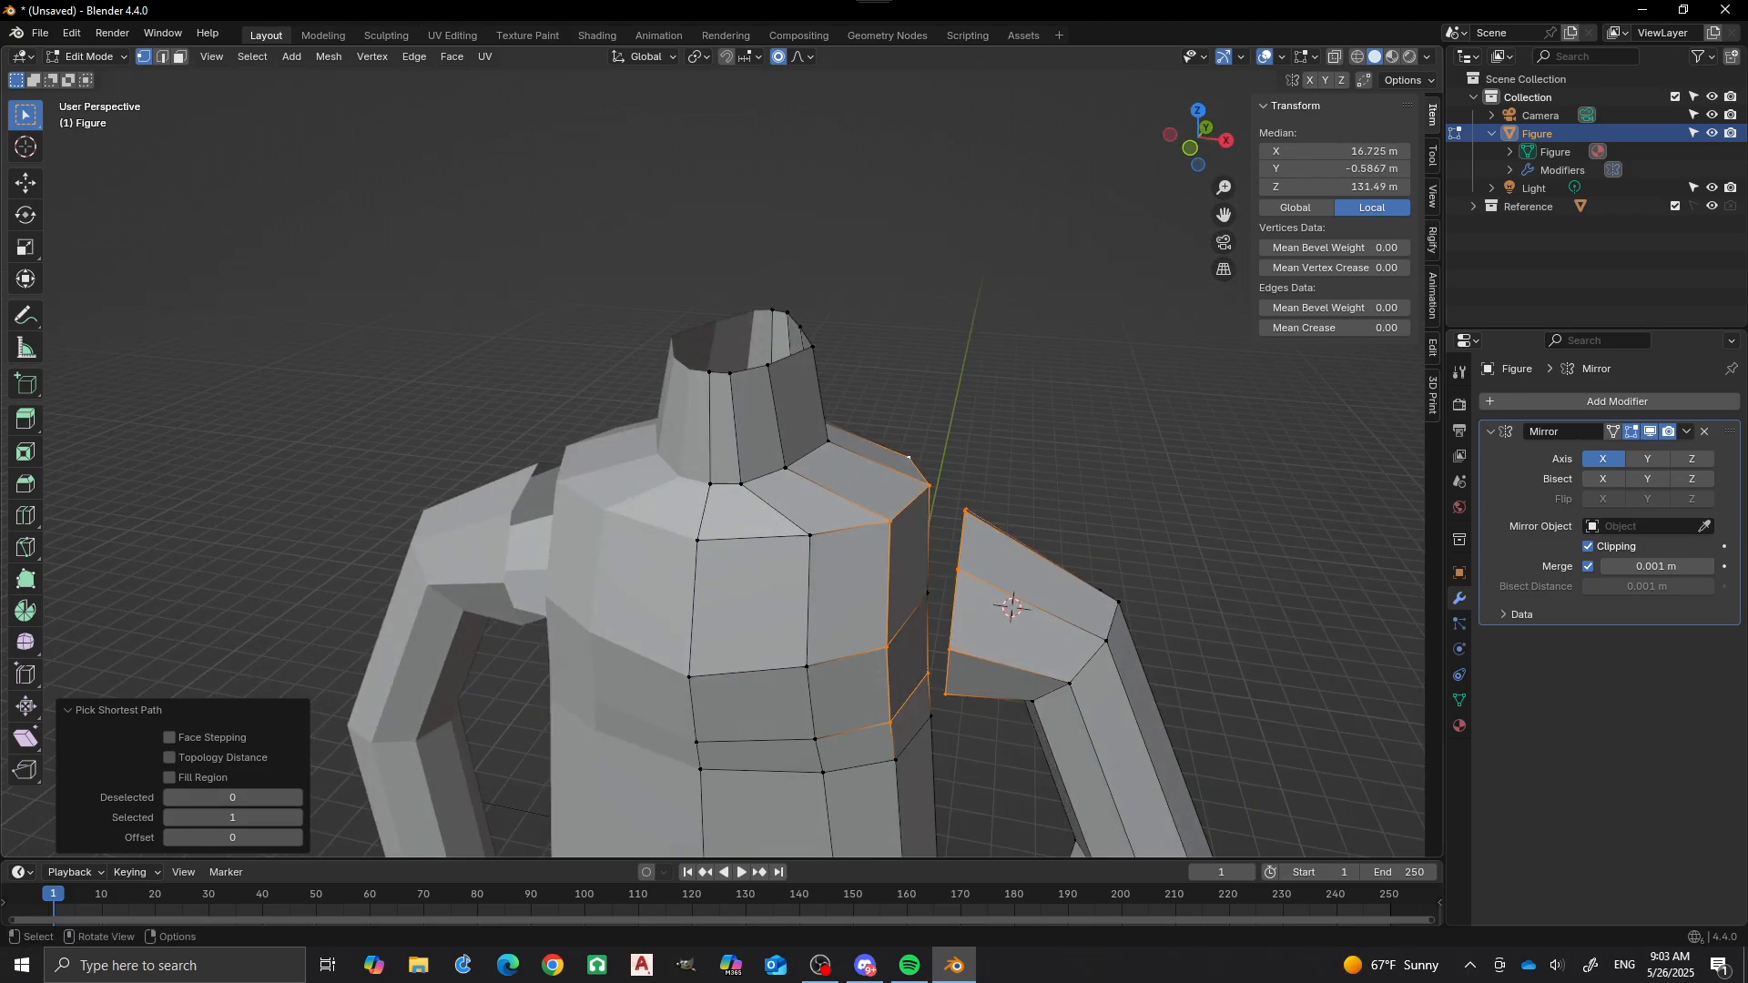
Connect the arm to the torso by bridging the two selected edge loops.
{"action": "key", "text": "ctrl+e"}
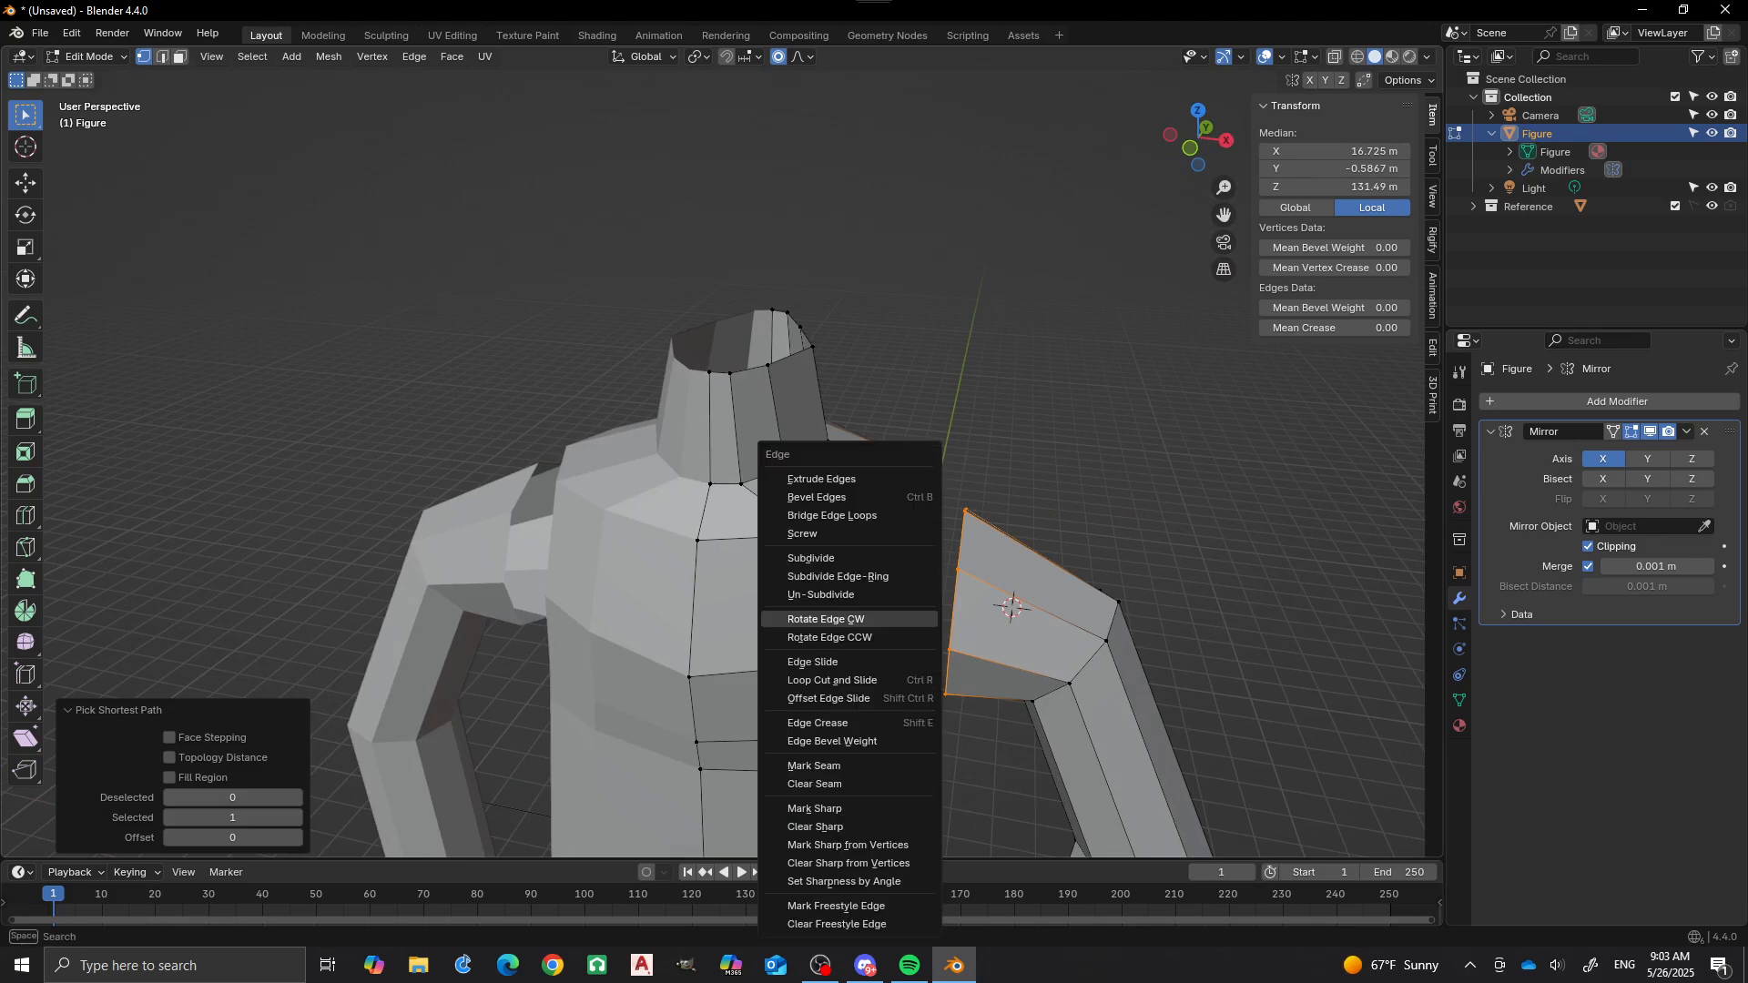
{"action": "key", "text": "Up"}
{"action": "key", "text": "Up"}
{"action": "key", "text": "Up"}
{"action": "key", "text": "Up"}
{"action": "key", "text": "Up"}
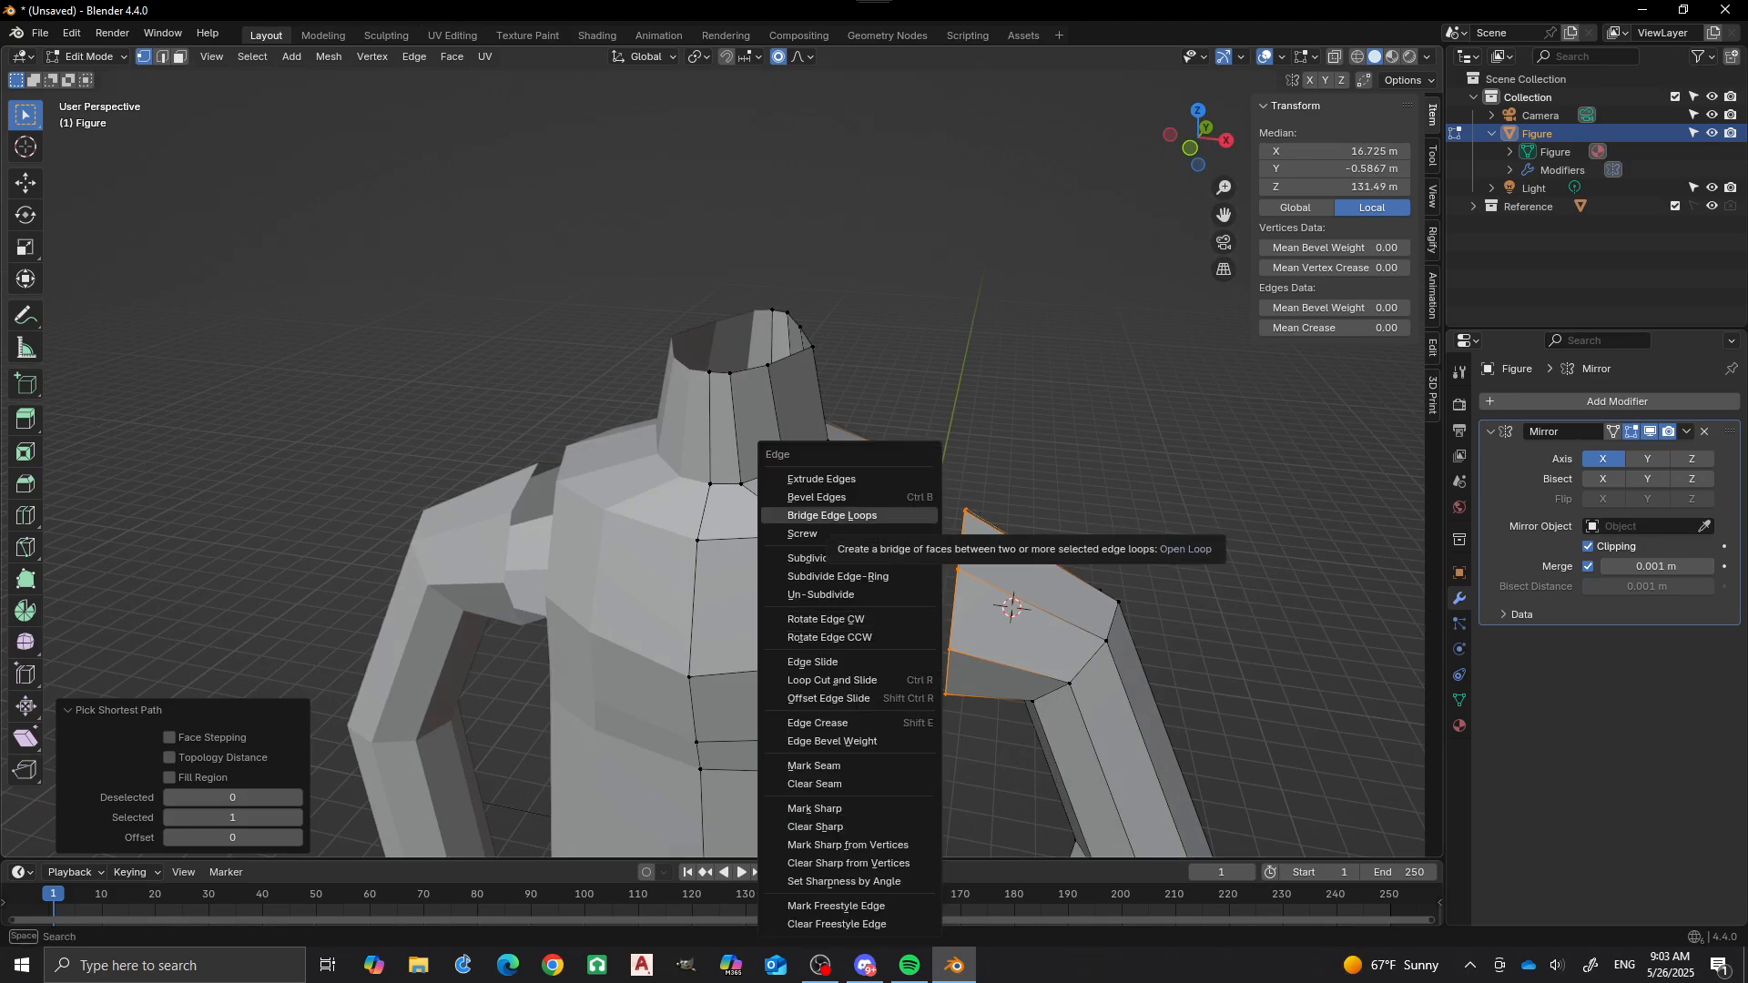
{"action": "key", "text": "Return"}
{"action": "middle_click_drag", "start_coordinate": [802, 601], "coordinate": [818, 603]}
Switch to wireframe shading and delete the leftover torso vertex inside the bridged shoulder joint.
{"action": "key", "text": "z"}
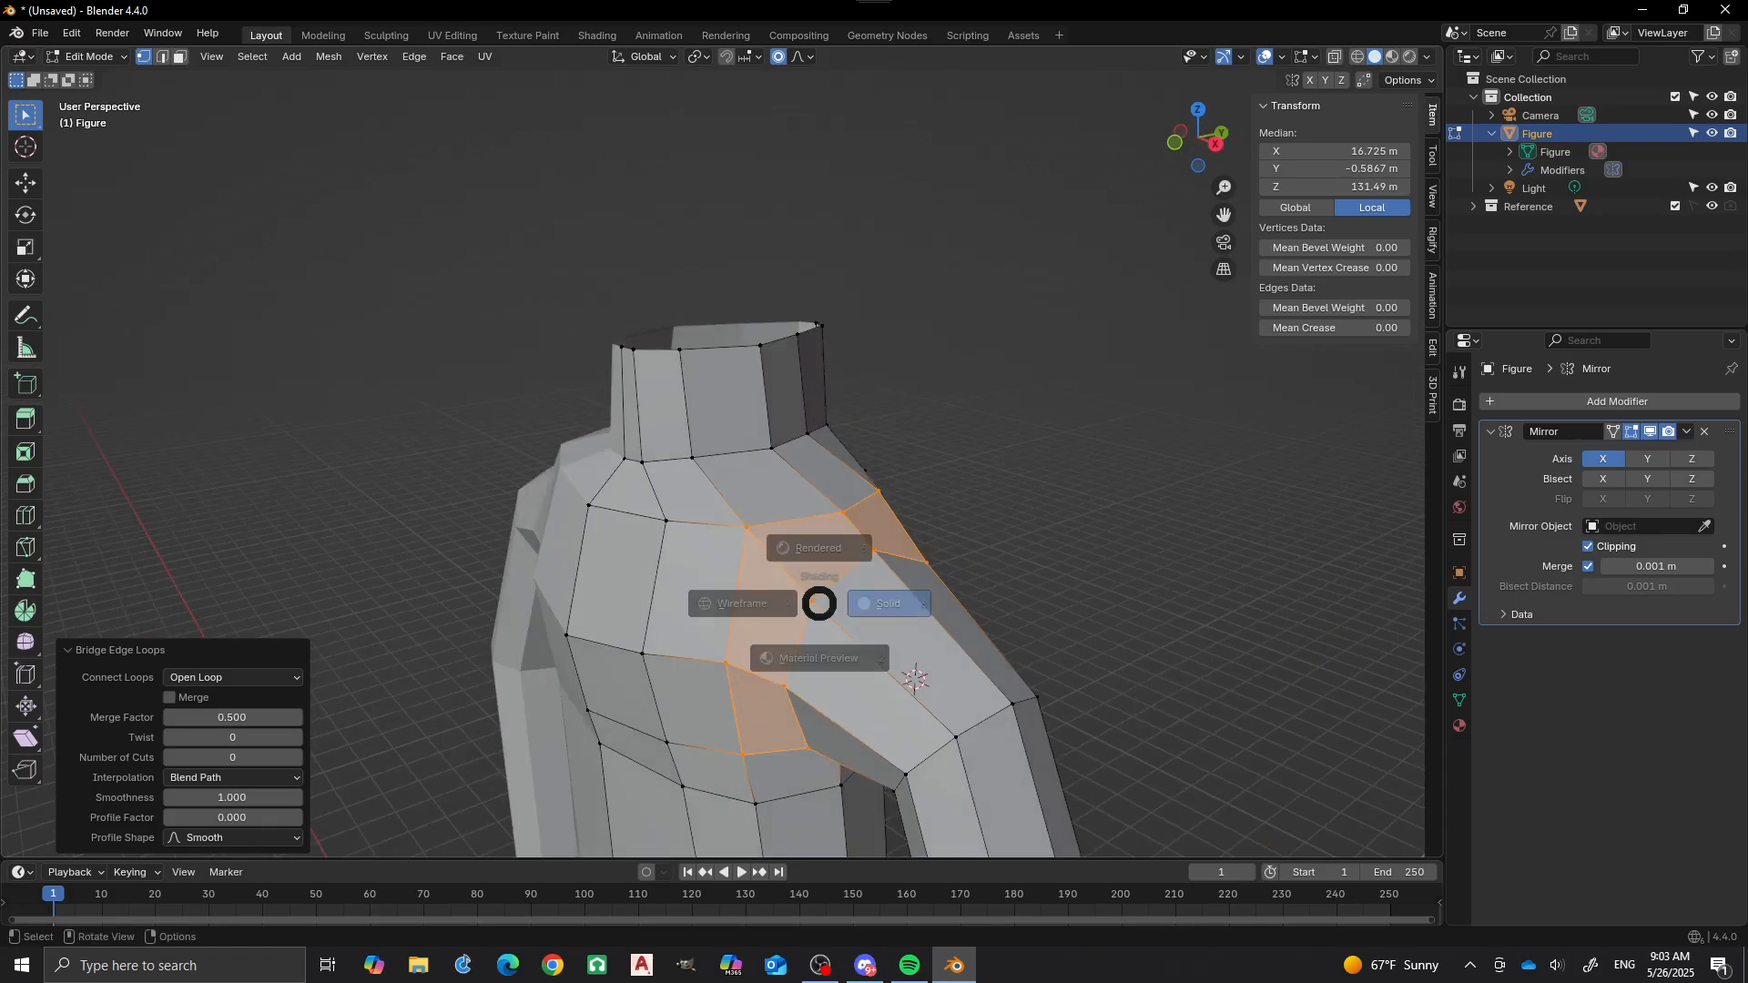
{"action": "key", "text": "4"}
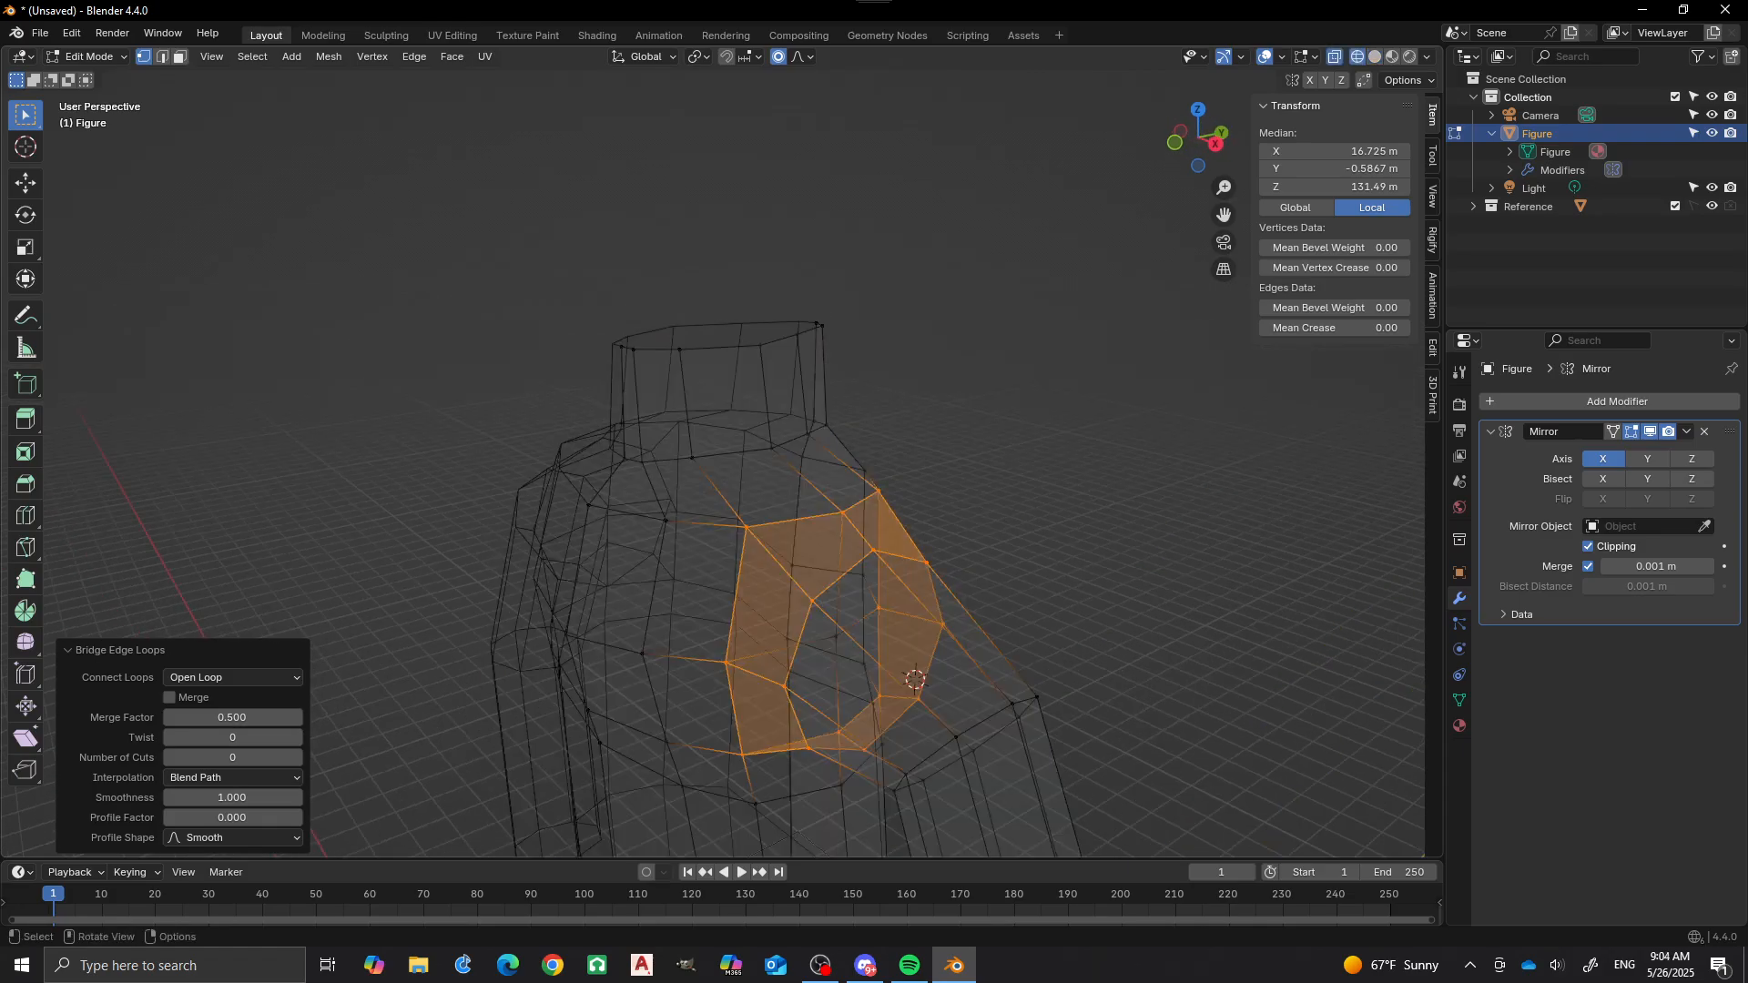
{"action": "left_click", "coordinate": [836, 636]}
{"action": "middle_click_drag", "start_coordinate": [790, 674], "coordinate": [951, 492]}
{"action": "key", "text": "x"}
{"action": "key", "text": "Return"}
Slide the torso's underarm vertex along its adjoining vertical edge beneath the shoulder joint.
{"action": "scroll", "coordinate": [951, 492], "scroll_direction": "up", "scroll_amount": 2}
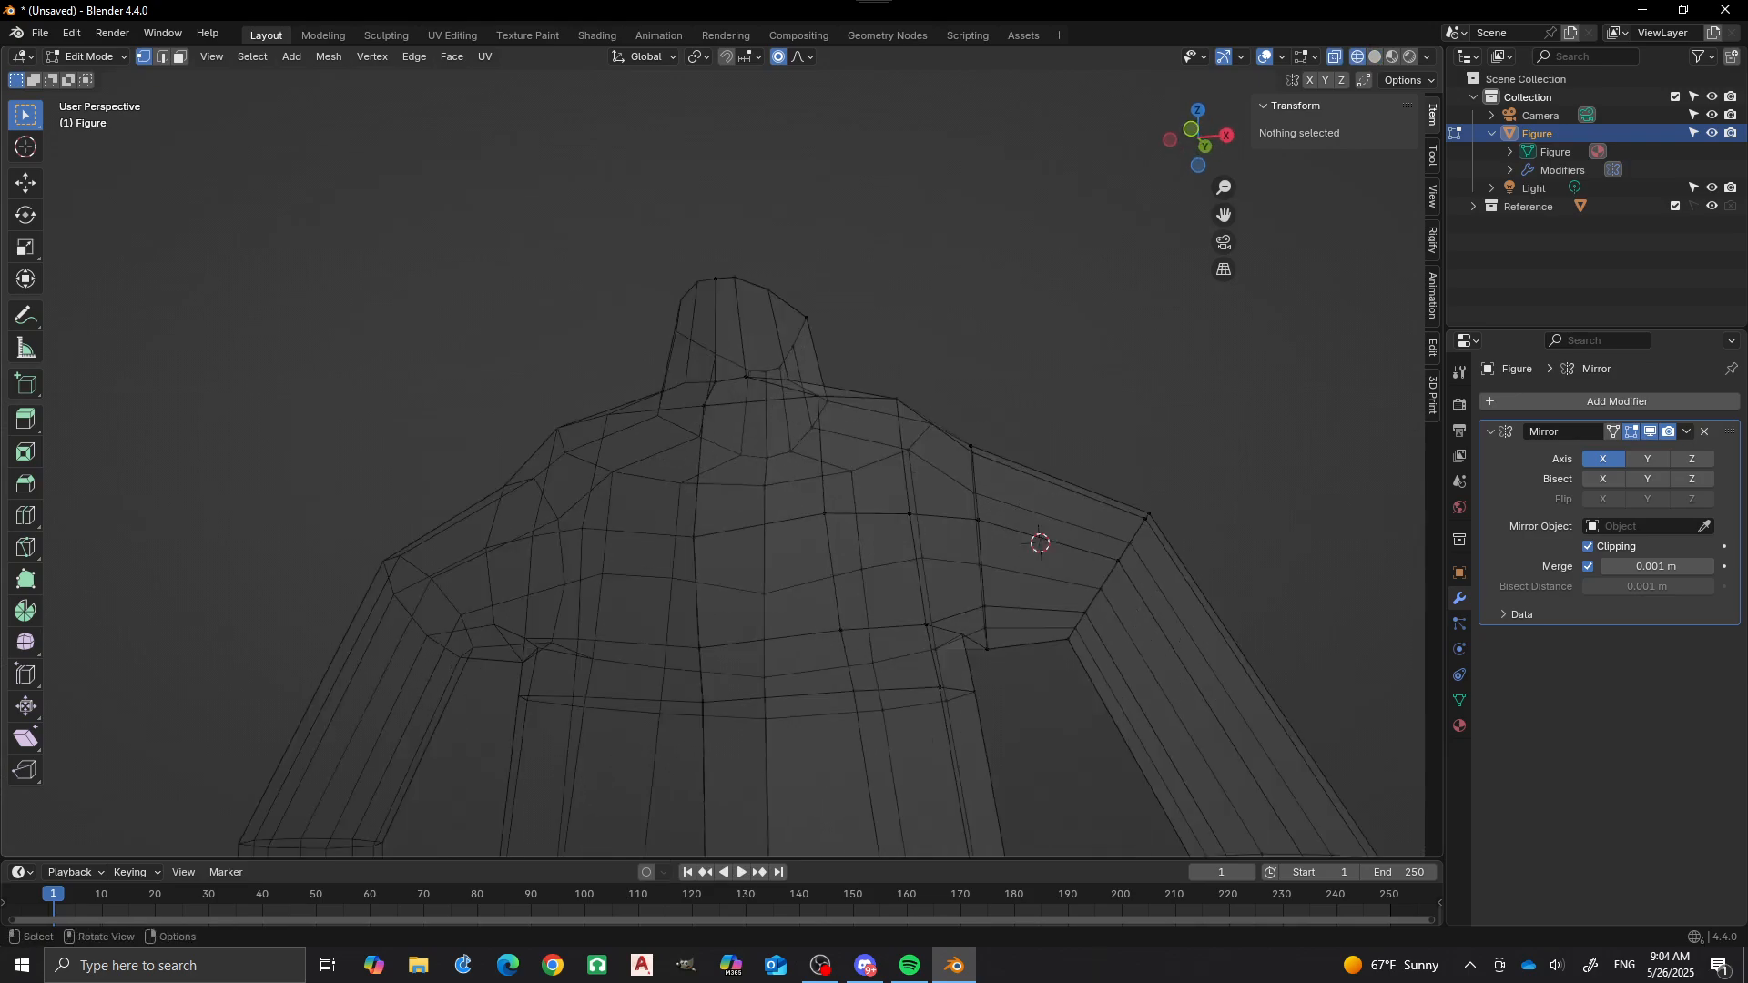
{"action": "left_click", "coordinate": [963, 637]}
{"action": "middle_click_drag", "start_coordinate": [962, 636], "coordinate": [956, 601]}
{"action": "key", "text": "shift+v"}
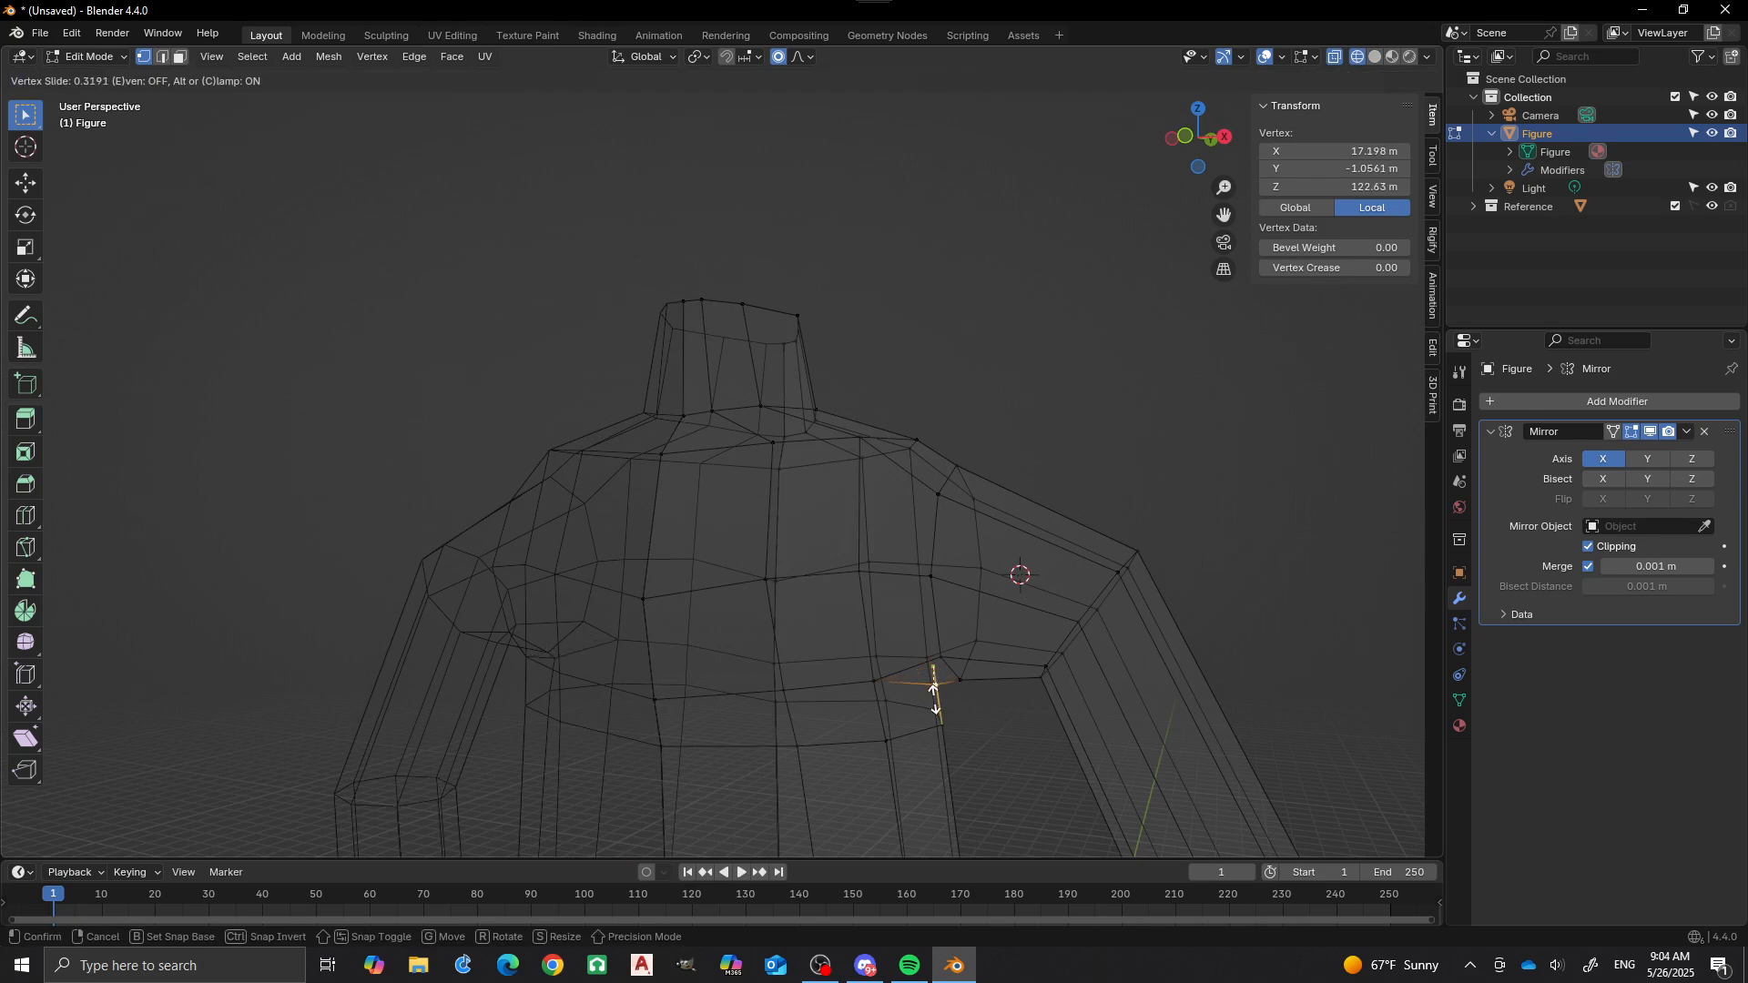
Slide the vertex below the armpit along its edge by a factor of about 0.32 and clear the selection.
{"action": "left_click", "coordinate": [936, 686]}
{"action": "mouse_move", "coordinate": [936, 686]}
{"action": "middle_mouse_down"}
{"action": "mouse_move", "coordinate": [820, 638]}
{"action": "mouse_move", "coordinate": [780, 596]}
{"action": "mouse_move", "coordinate": [851, 619]}
{"action": "mouse_move", "coordinate": [861, 651]}
{"action": "mouse_move", "coordinate": [968, 569]}
{"action": "middle_mouse_up"}
{"action": "scroll", "coordinate": [852, 619], "scroll_direction": "down", "scroll_amount": 4}
{"action": "key", "text": "alt+a"}
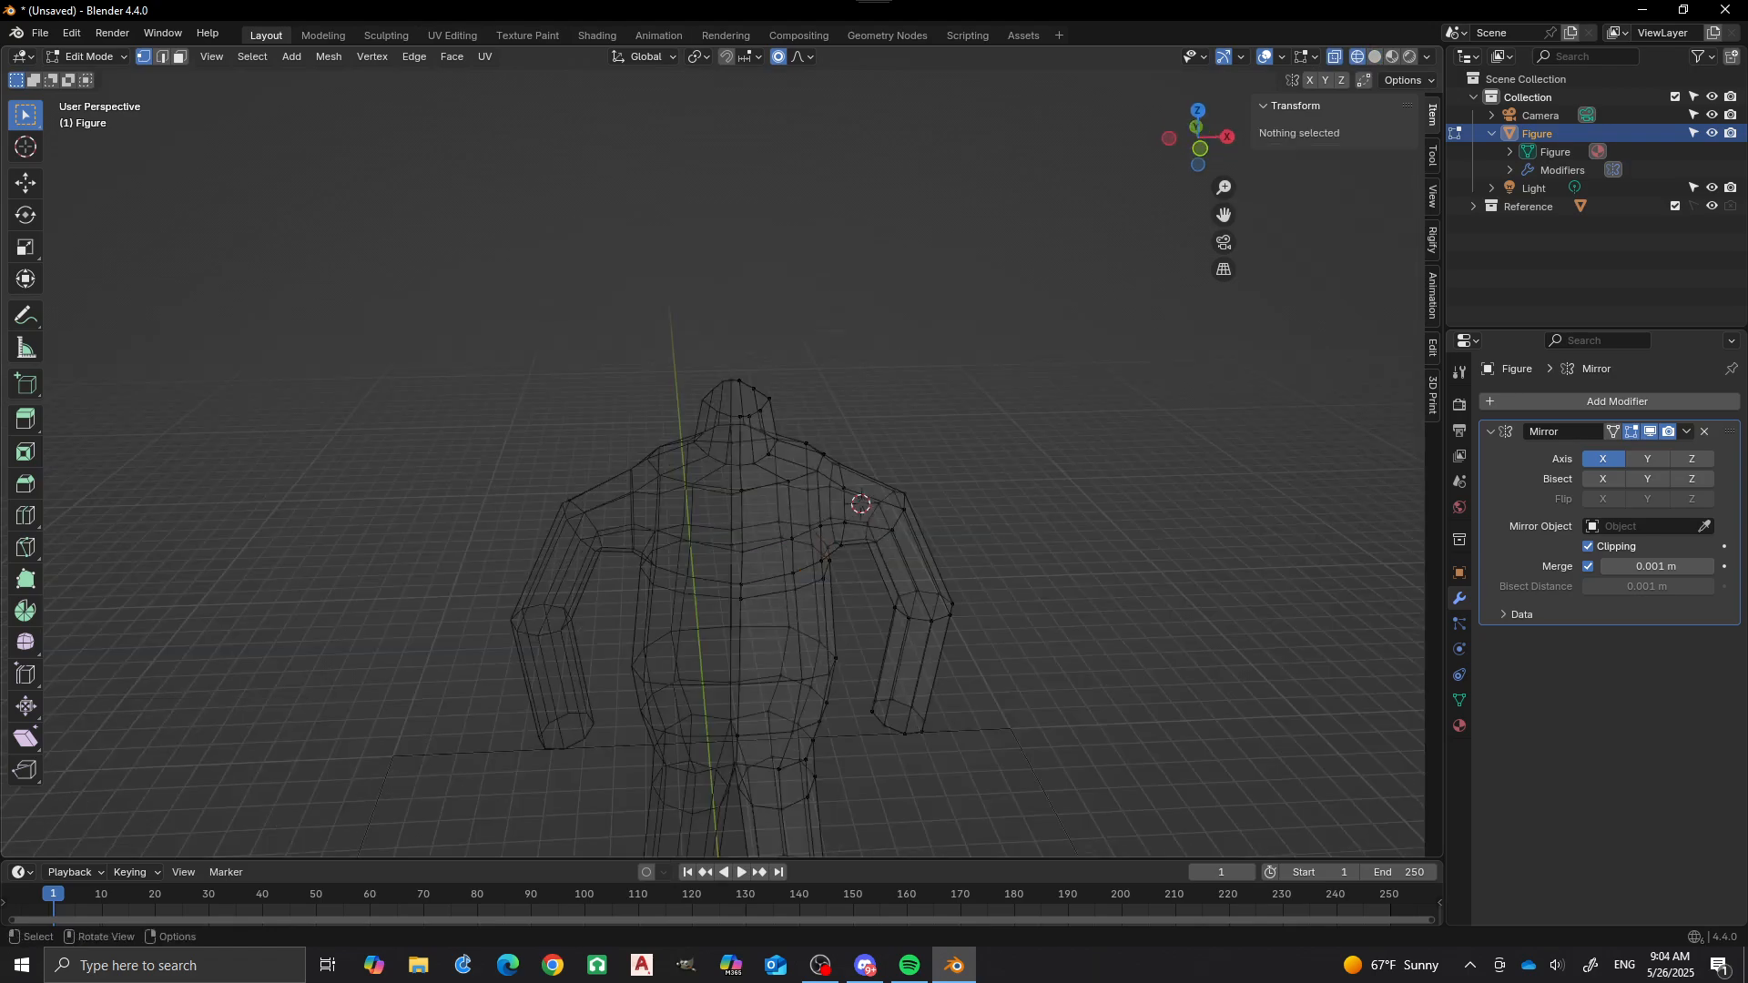
Switch the viewport shading to Solid to show the whole figure shaded.
{"action": "key", "text": "z"}
{"action": "left_click", "coordinate": [1100, 569]}
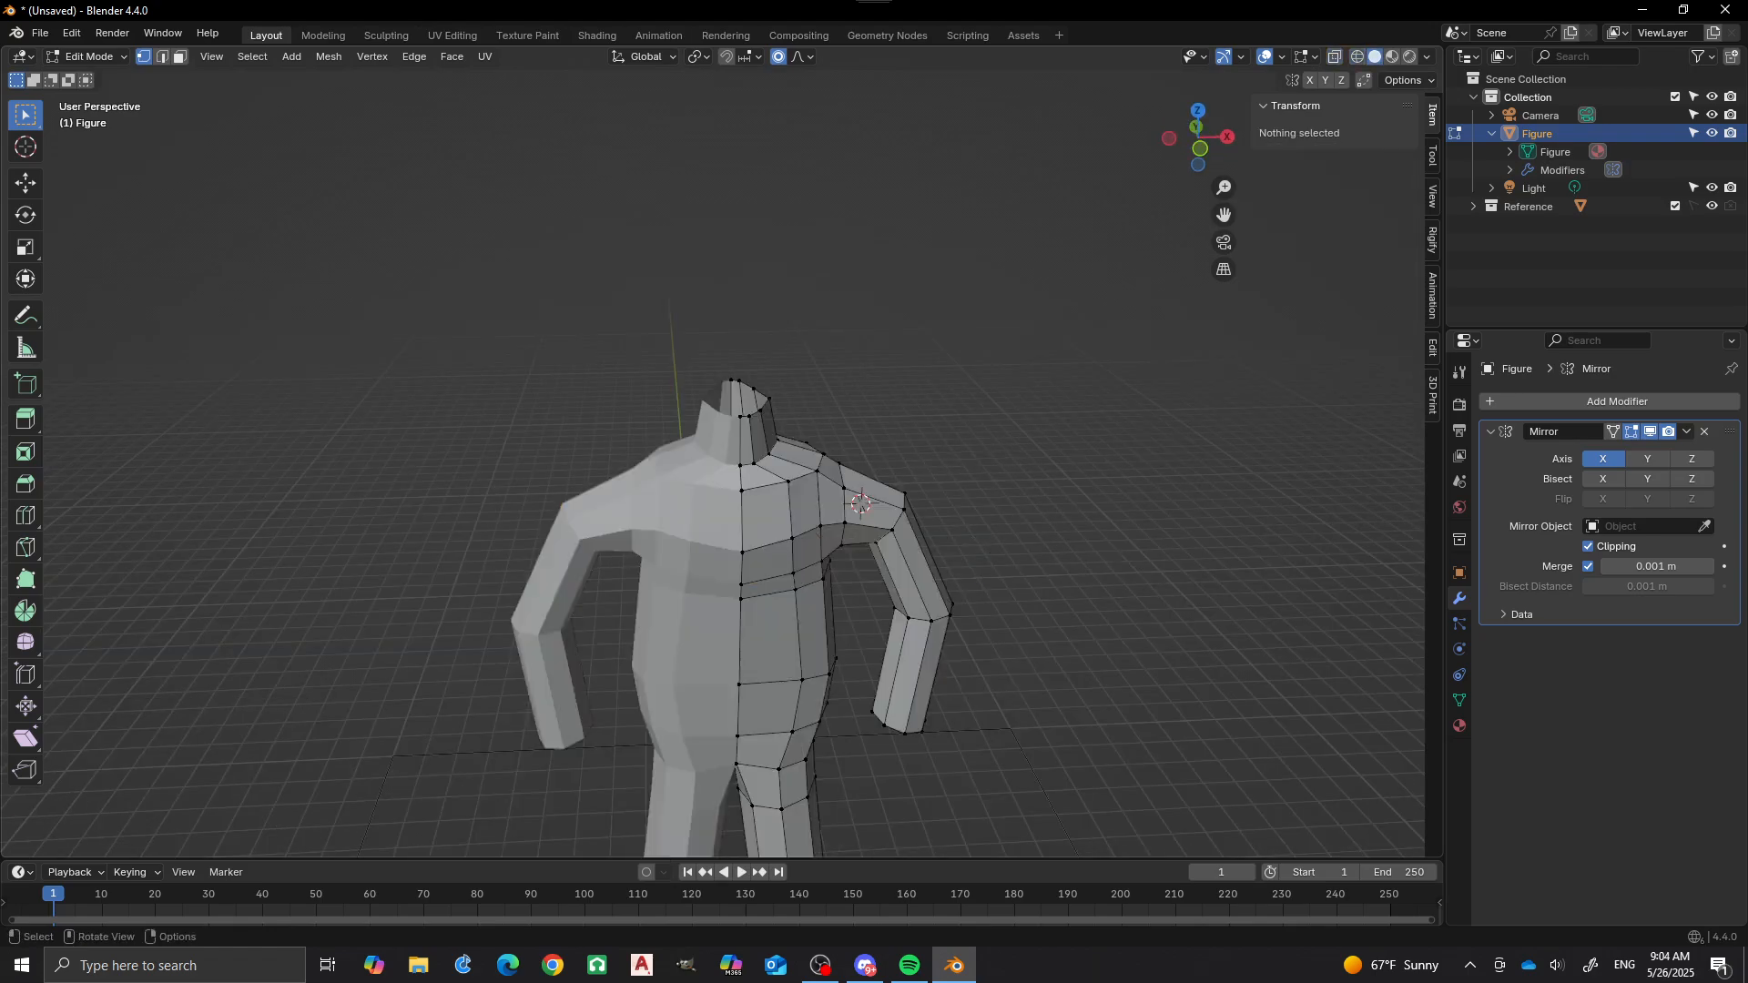
{"action": "mouse_move", "coordinate": [1100, 569]}
{"action": "middle_mouse_down"}
{"action": "mouse_move", "coordinate": [1066, 492]}
{"action": "mouse_move", "coordinate": [1045, 352]}
{"action": "middle_mouse_up"}
{"action": "scroll", "coordinate": [1045, 352], "scroll_direction": "down", "scroll_amount": 2}
{"action": "scroll", "coordinate": [746, 754], "scroll_direction": "up", "scroll_amount": 1}
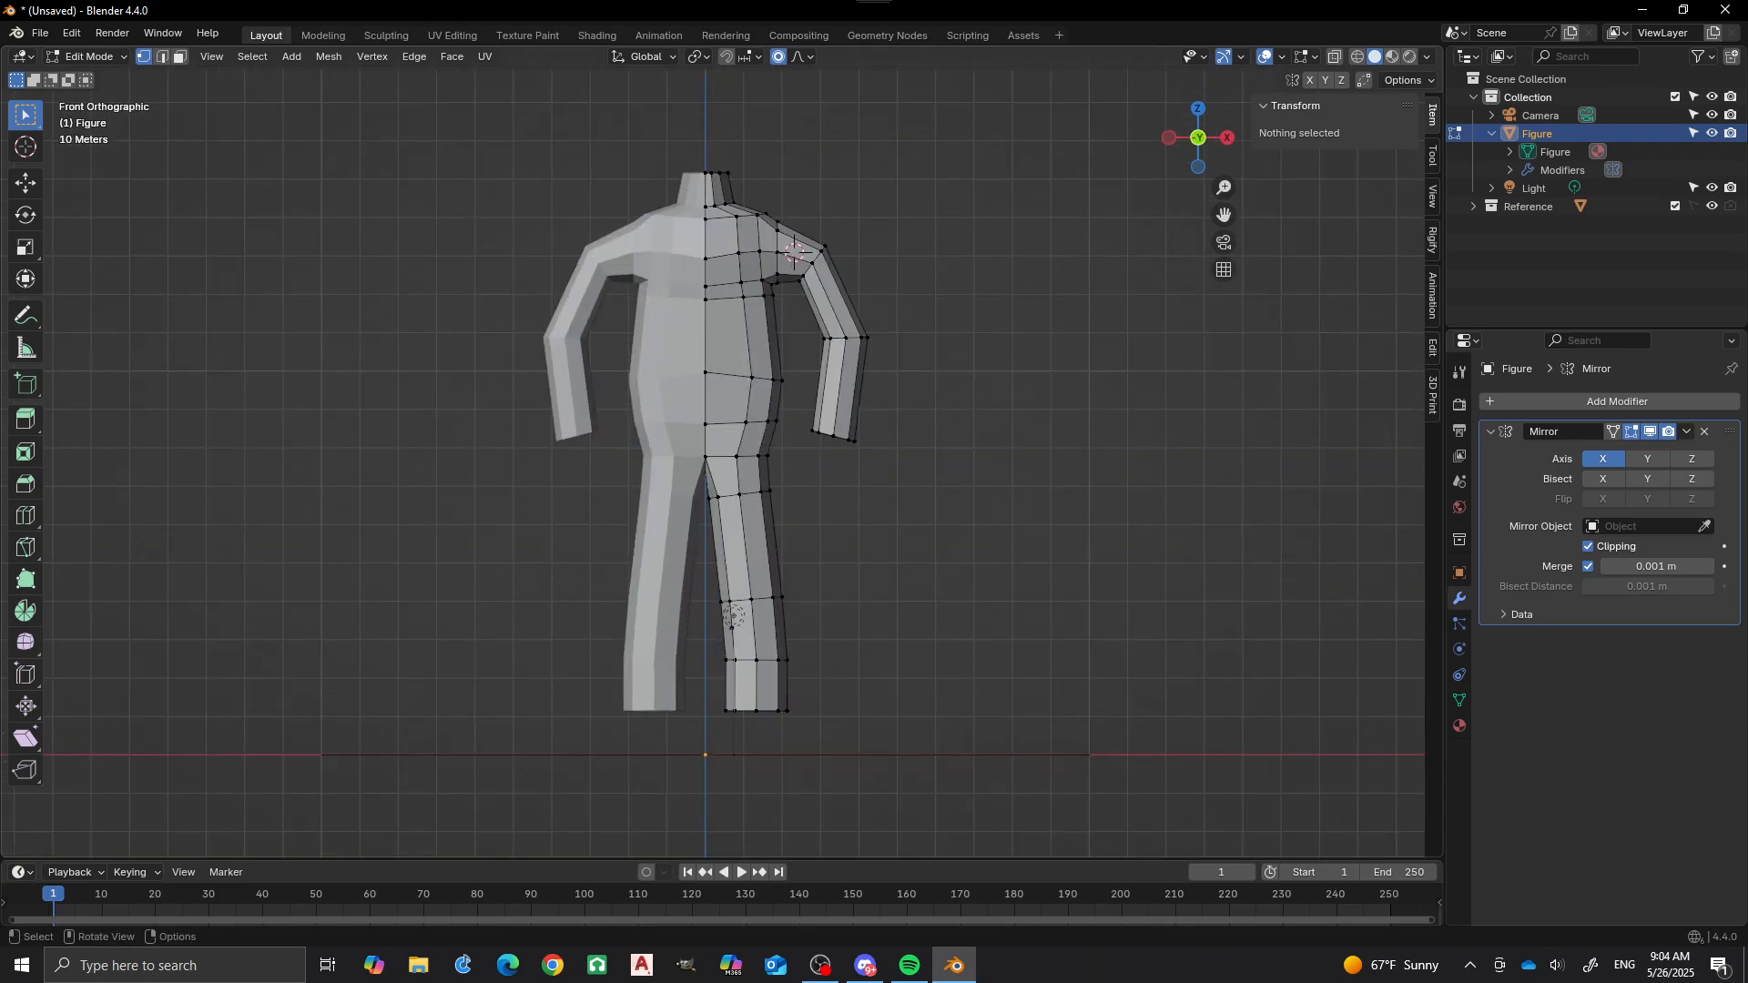
Slide the leg's edge loop around the knee upward by a factor of about 0.316.
{"action": "middle_click_drag", "start_coordinate": [747, 753], "coordinate": [735, 649], "text": "shift"}
{"action": "left_click", "coordinate": [736, 649], "text": "alt"}
{"action": "key", "text": "shift+v"}
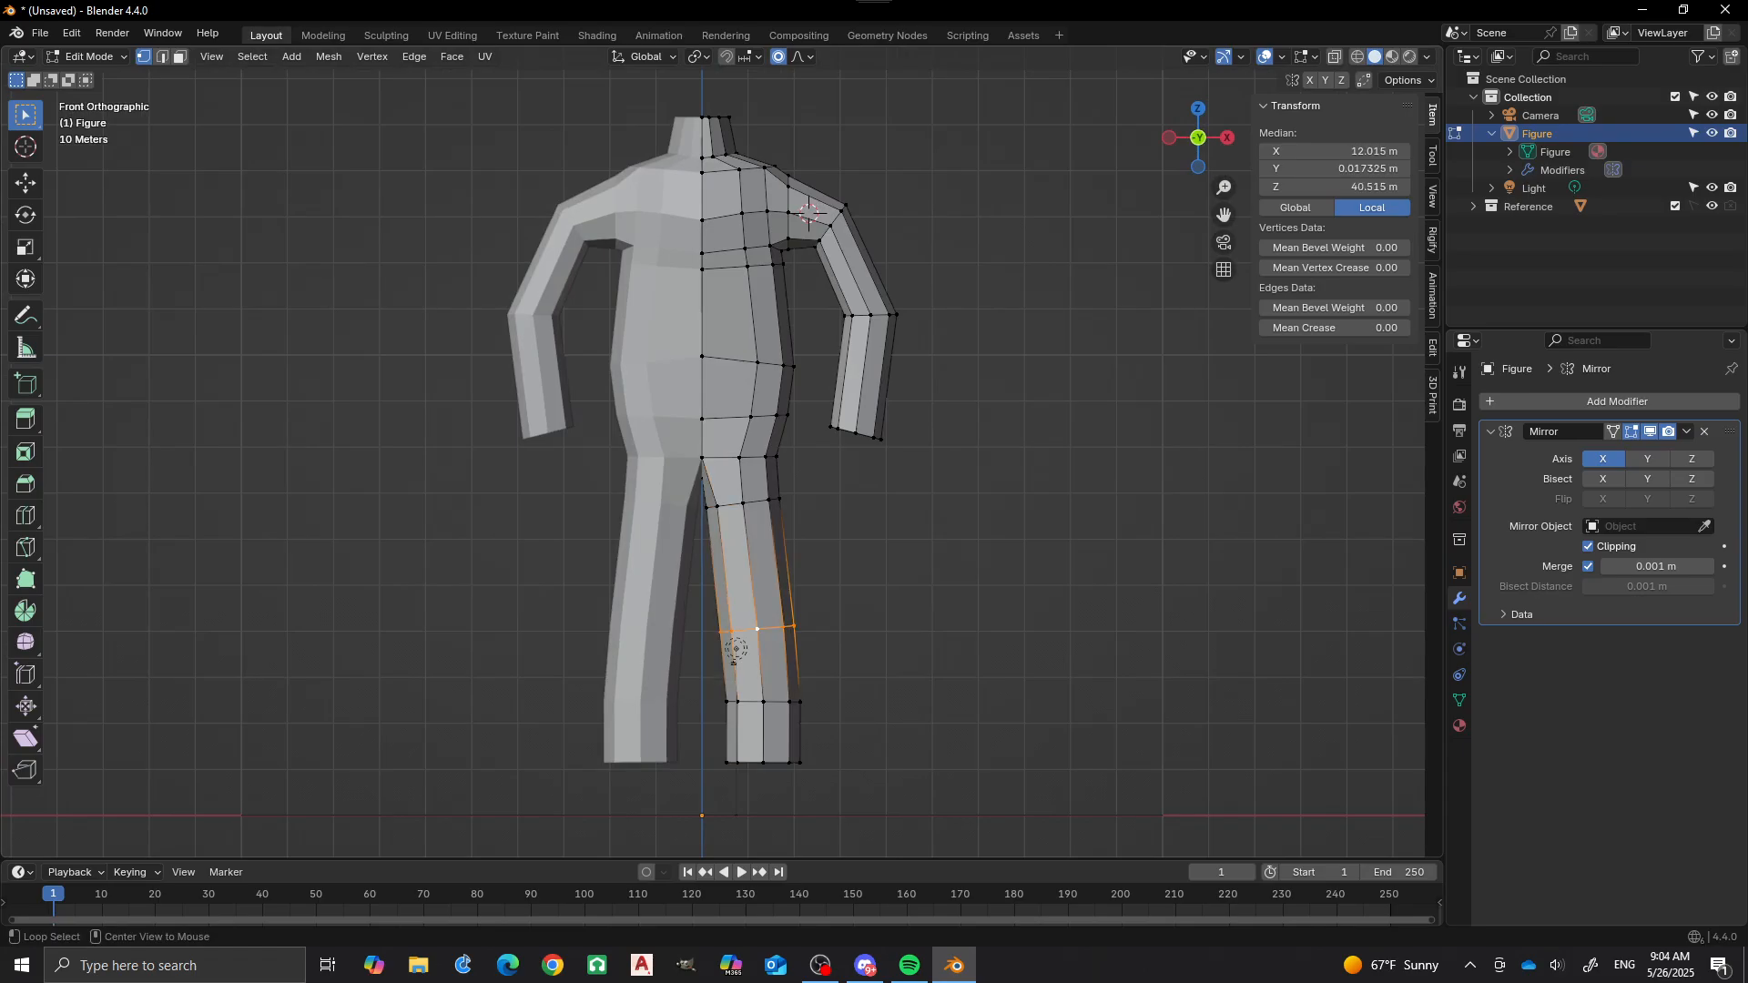
{"action": "left_click", "coordinate": [746, 590]}
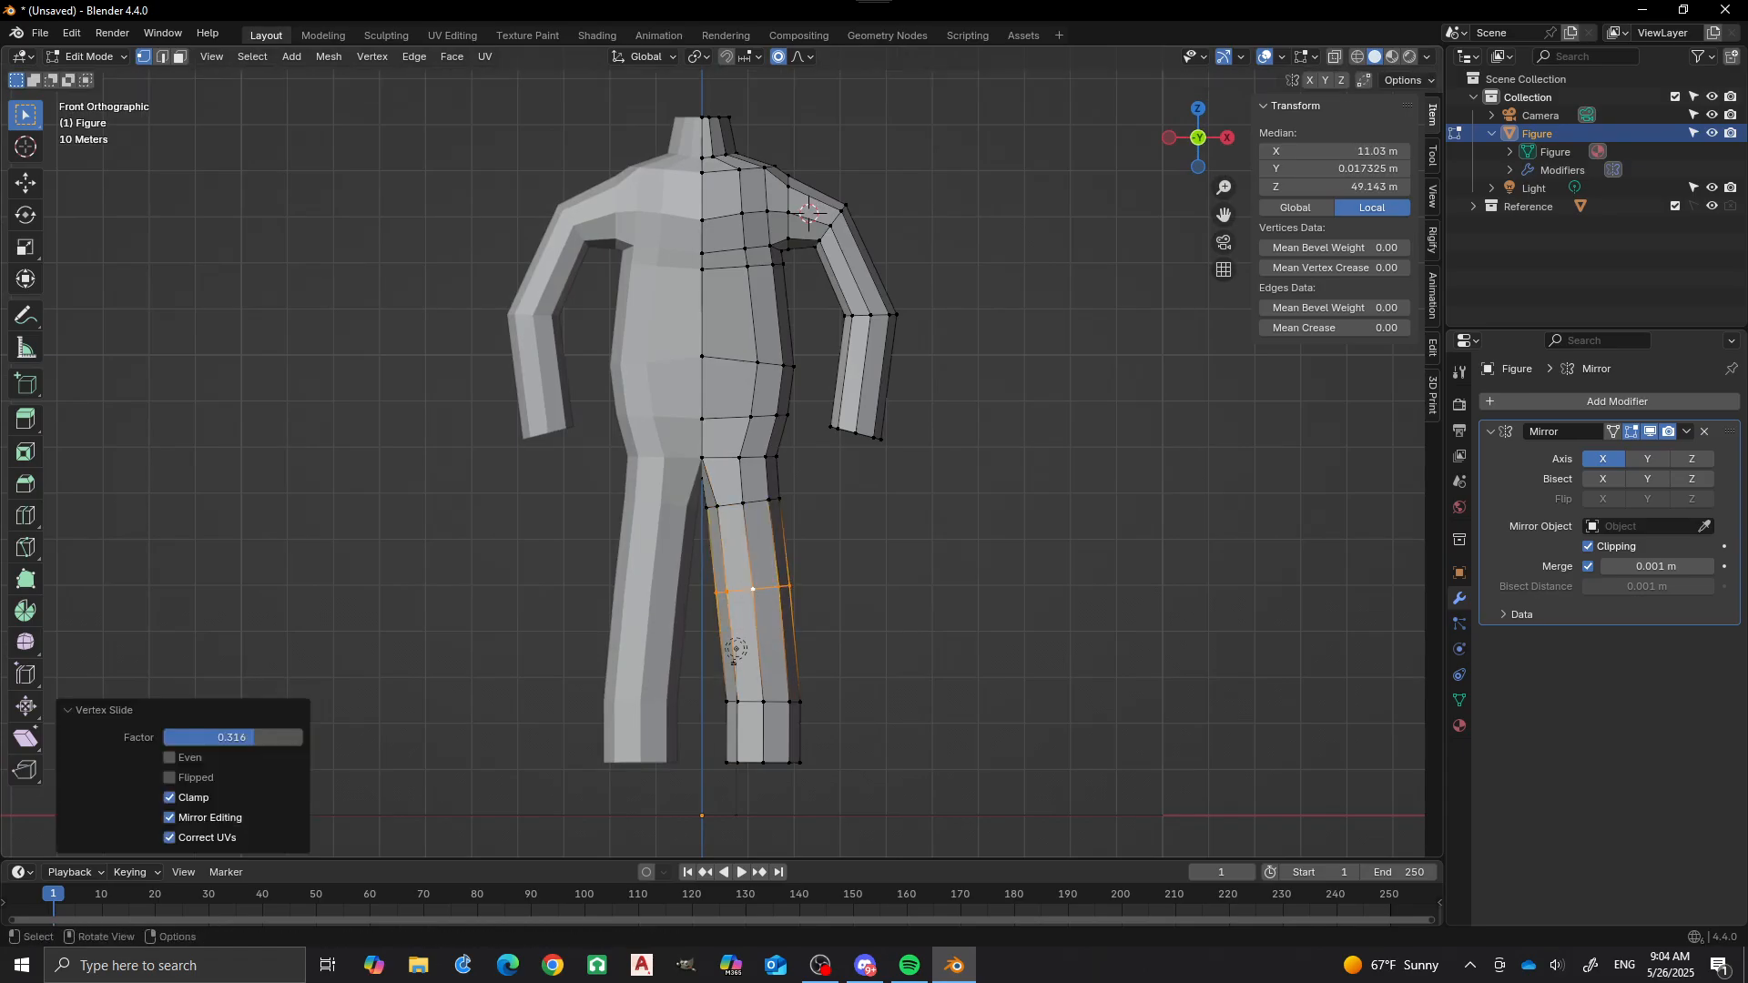
Slide the edge loop on the lower leg upward by a factor of about 0.206 and clear the selection.
{"action": "left_click", "coordinate": [764, 702]}
{"action": "left_click", "coordinate": [777, 702], "text": "alt"}
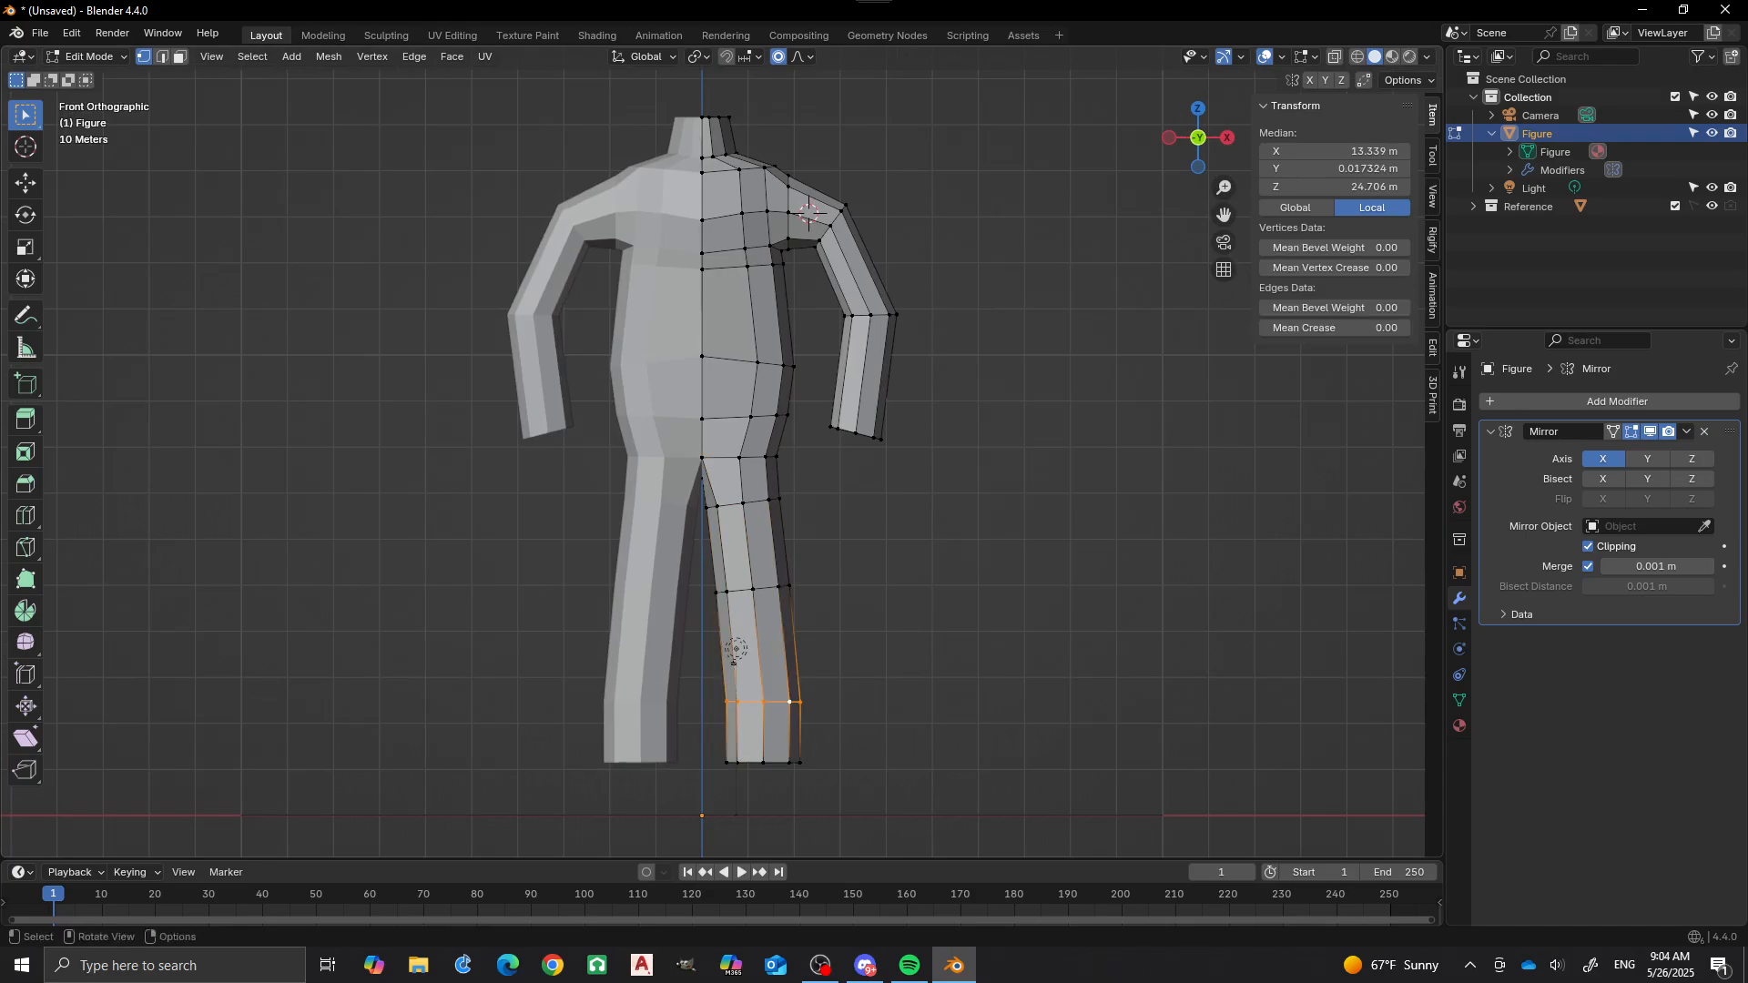
{"action": "key", "text": "shift+v"}
{"action": "left_click", "coordinate": [774, 689]}
{"action": "scroll", "coordinate": [774, 683], "scroll_direction": "down", "scroll_amount": 3}
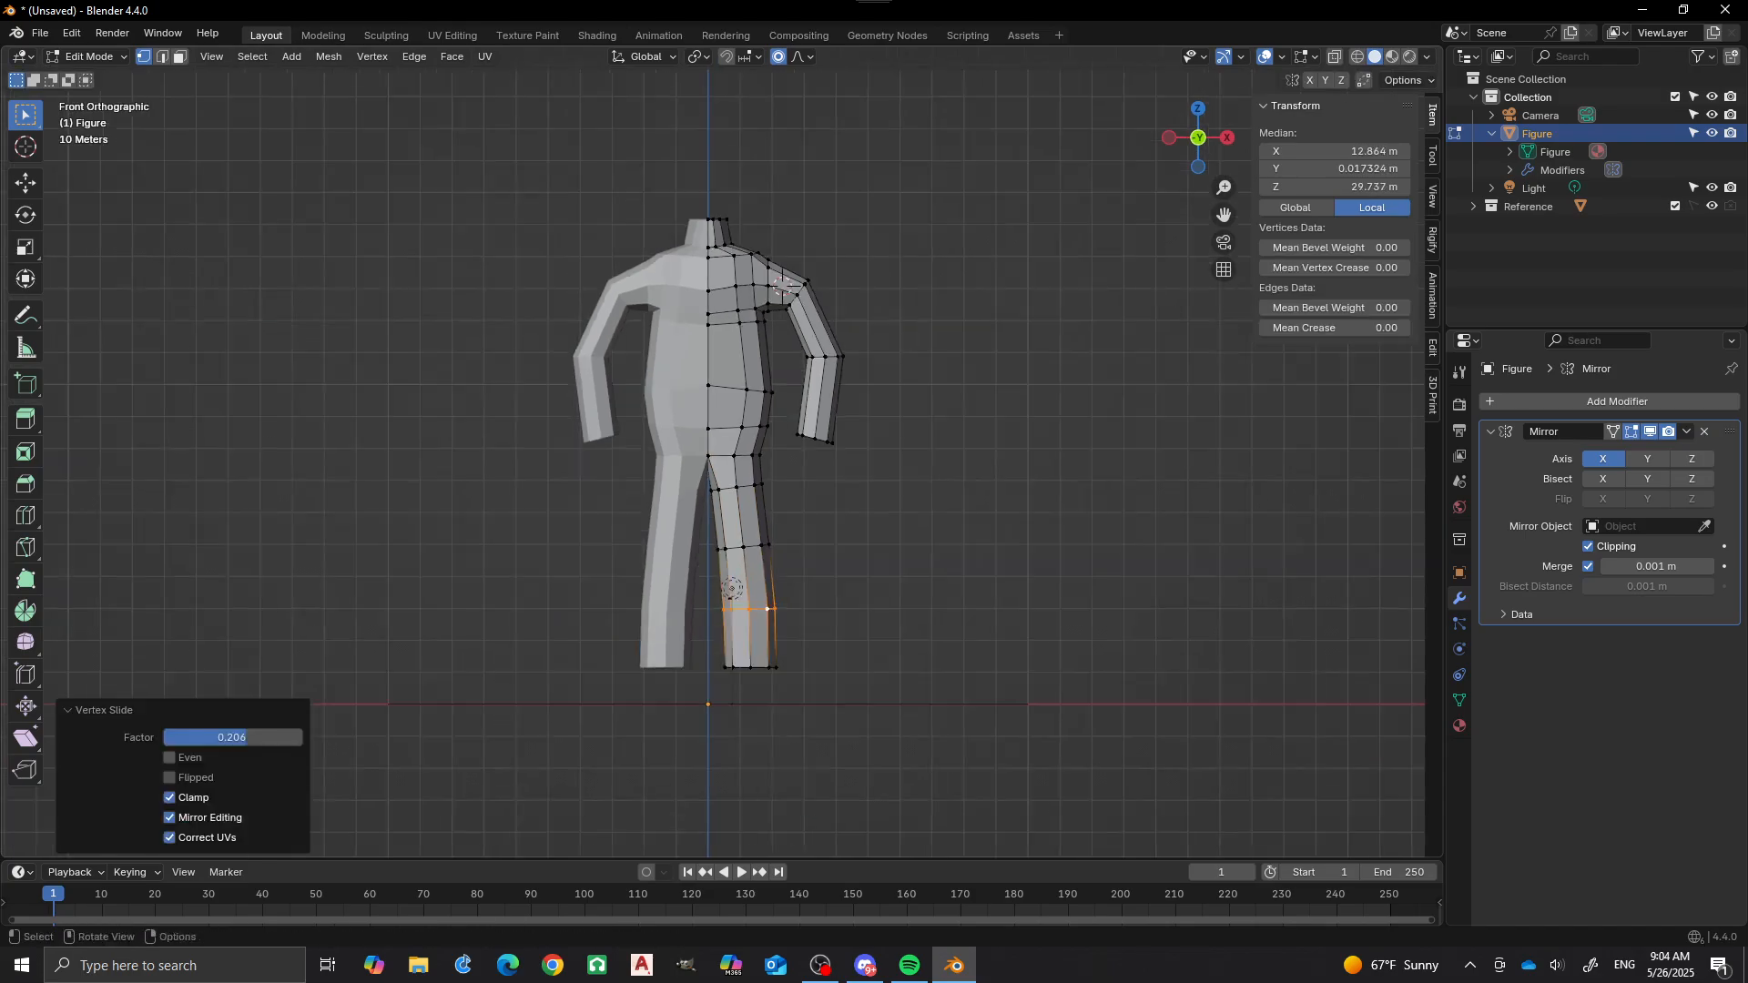
{"action": "key", "text": "alt+a"}
Extrude the open edge loop at the leg's lower end down to about ground level.
{"action": "middle_click_drag", "start_coordinate": [726, 438], "coordinate": [564, 406]}
{"action": "left_click", "coordinate": [716, 631], "text": "alt"}
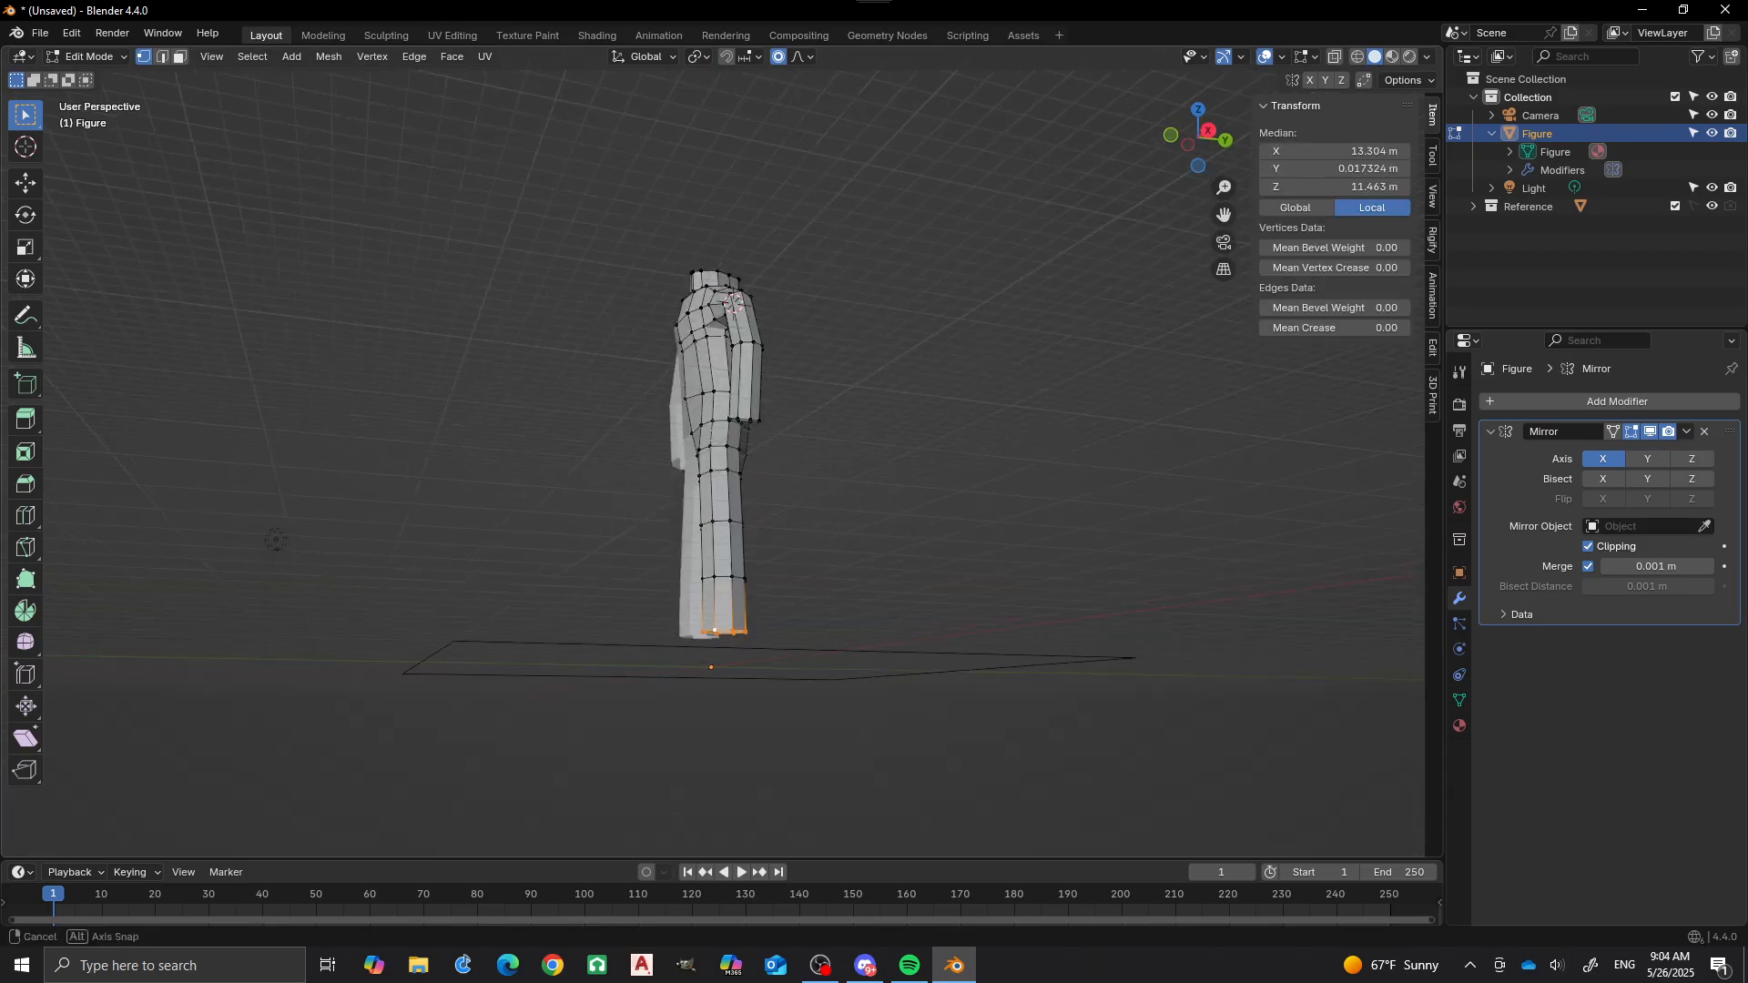
{"action": "middle_click_drag", "start_coordinate": [716, 631], "coordinate": [681, 648], "text": "alt"}
{"action": "scroll", "coordinate": [713, 463], "scroll_direction": "up", "scroll_amount": 1}
{"action": "scroll", "coordinate": [772, 685], "scroll_direction": "up", "scroll_amount": 2}
{"action": "middle_click_drag", "start_coordinate": [772, 685], "coordinate": [827, 425], "text": "shift"}
{"action": "key", "text": "g"}
{"action": "key", "text": "Return"}
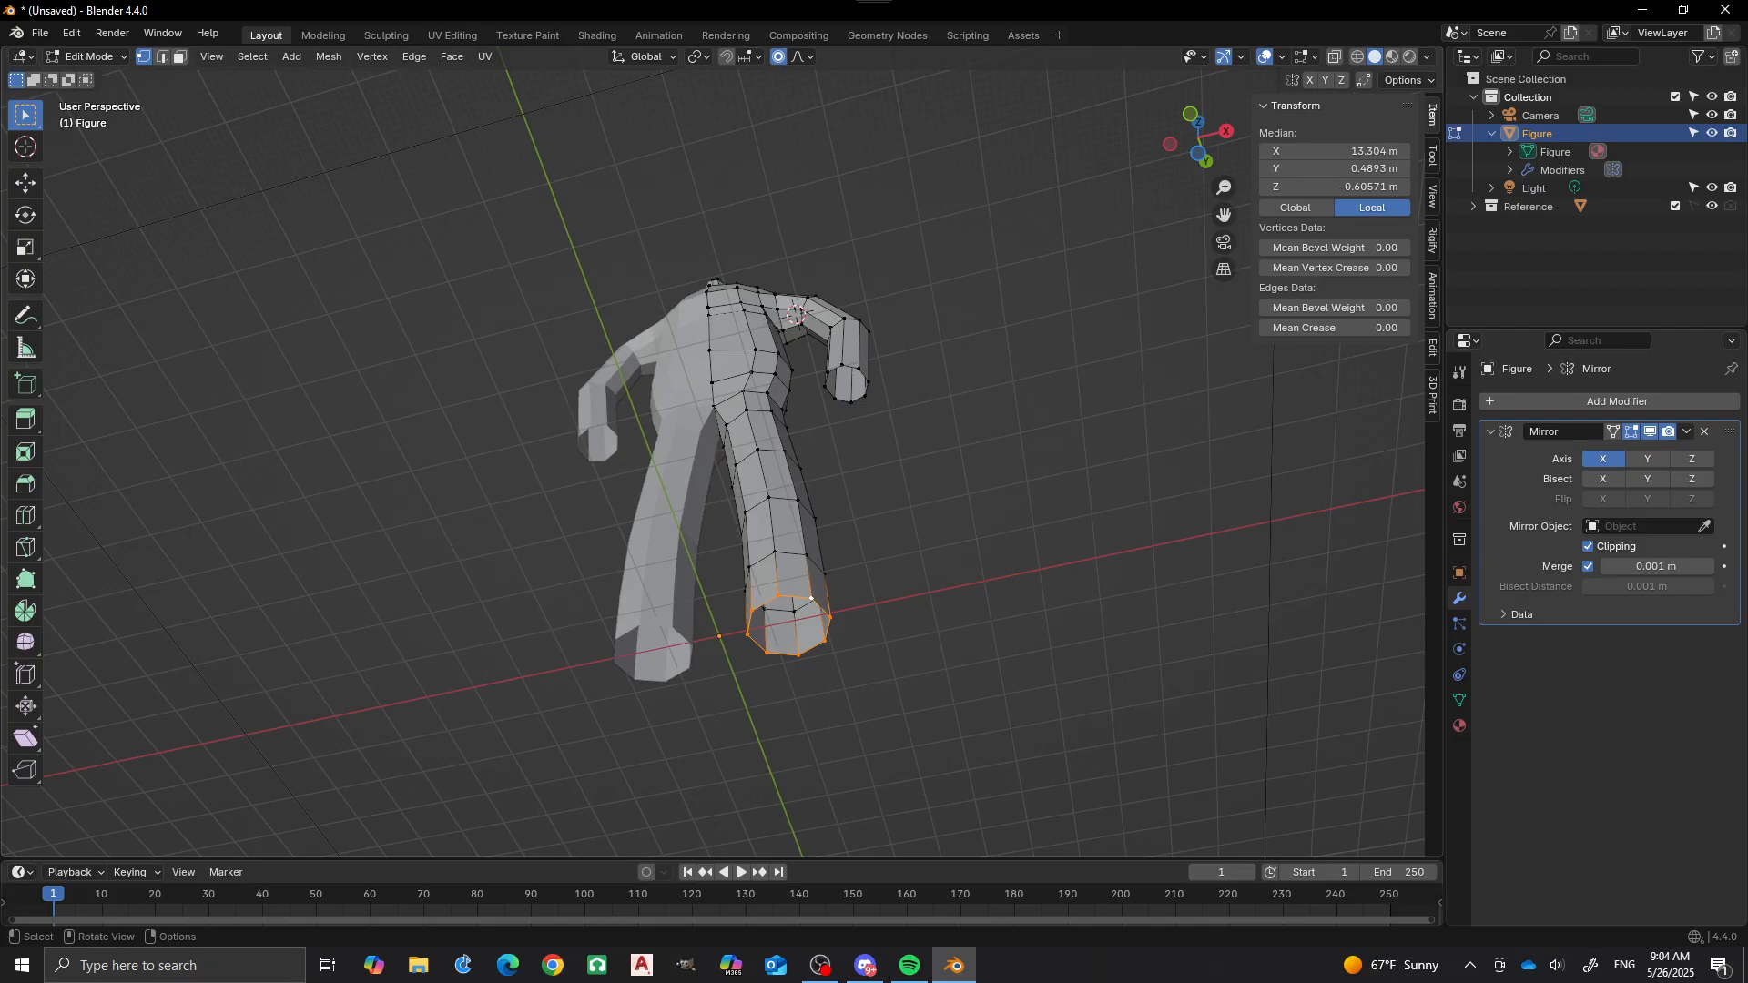
Close the open lower end of the leg with a Grid Fill.
{"action": "scroll", "coordinate": [729, 509], "scroll_direction": "up", "scroll_amount": 3}
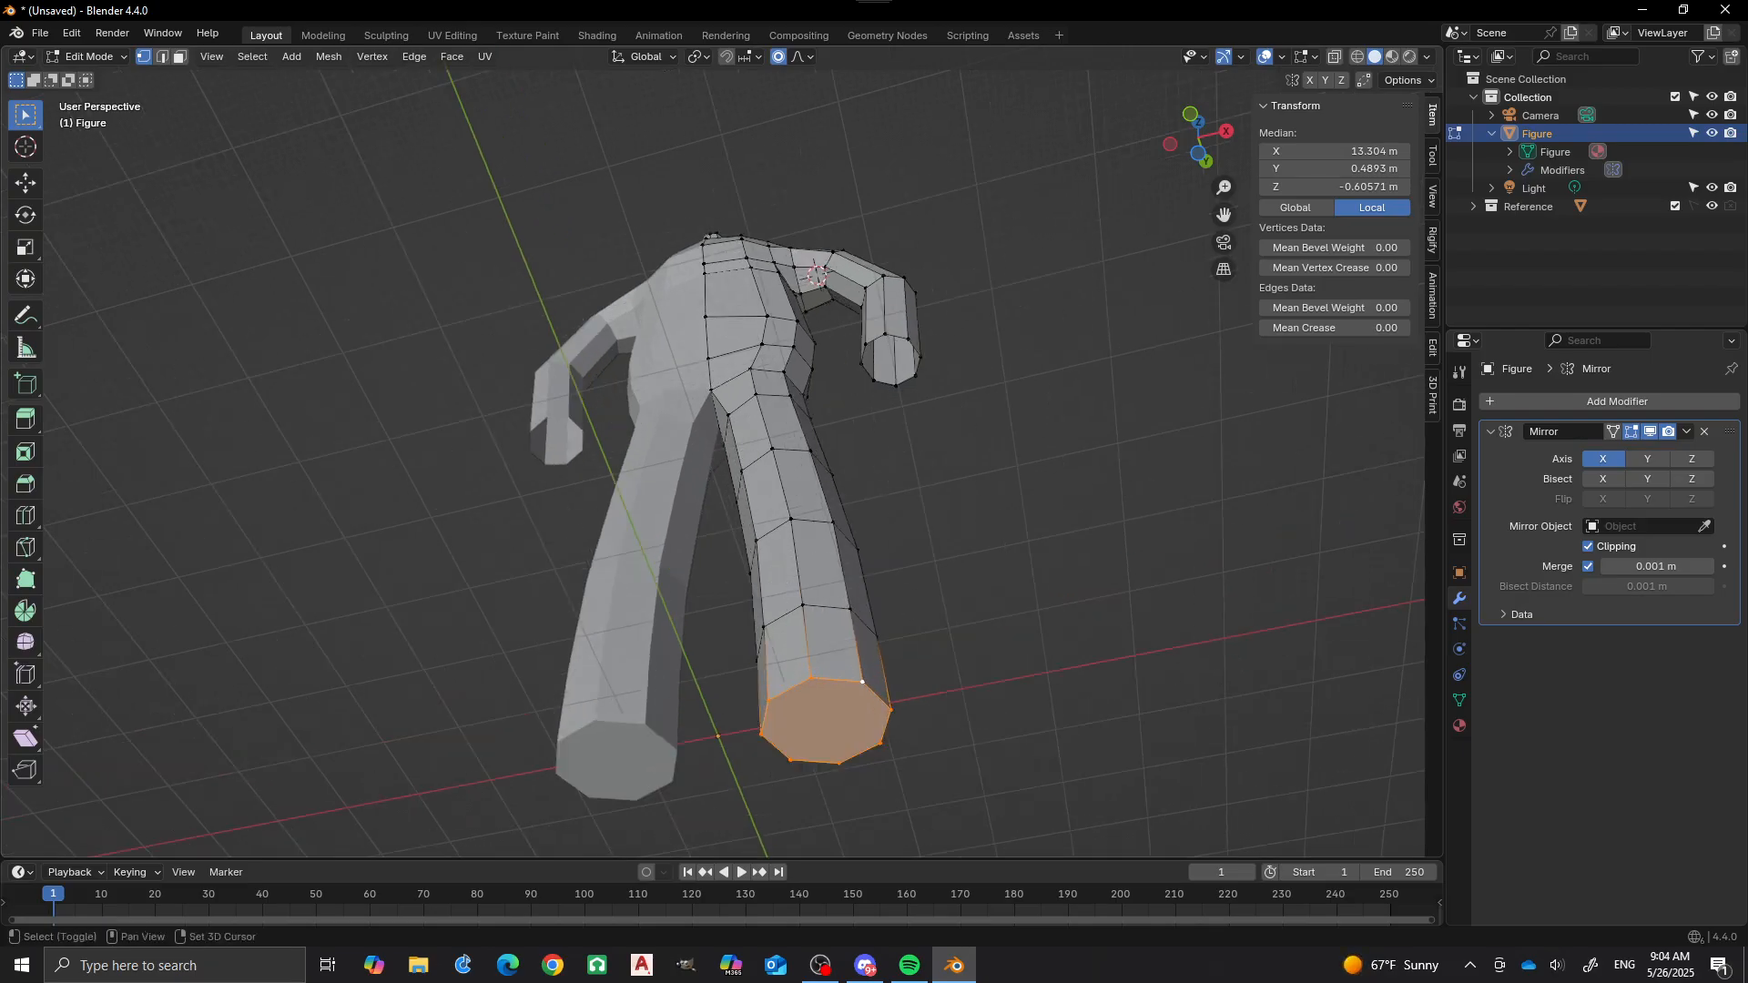
{"action": "middle_click_drag", "start_coordinate": [729, 510], "coordinate": [728, 382], "text": "shift"}
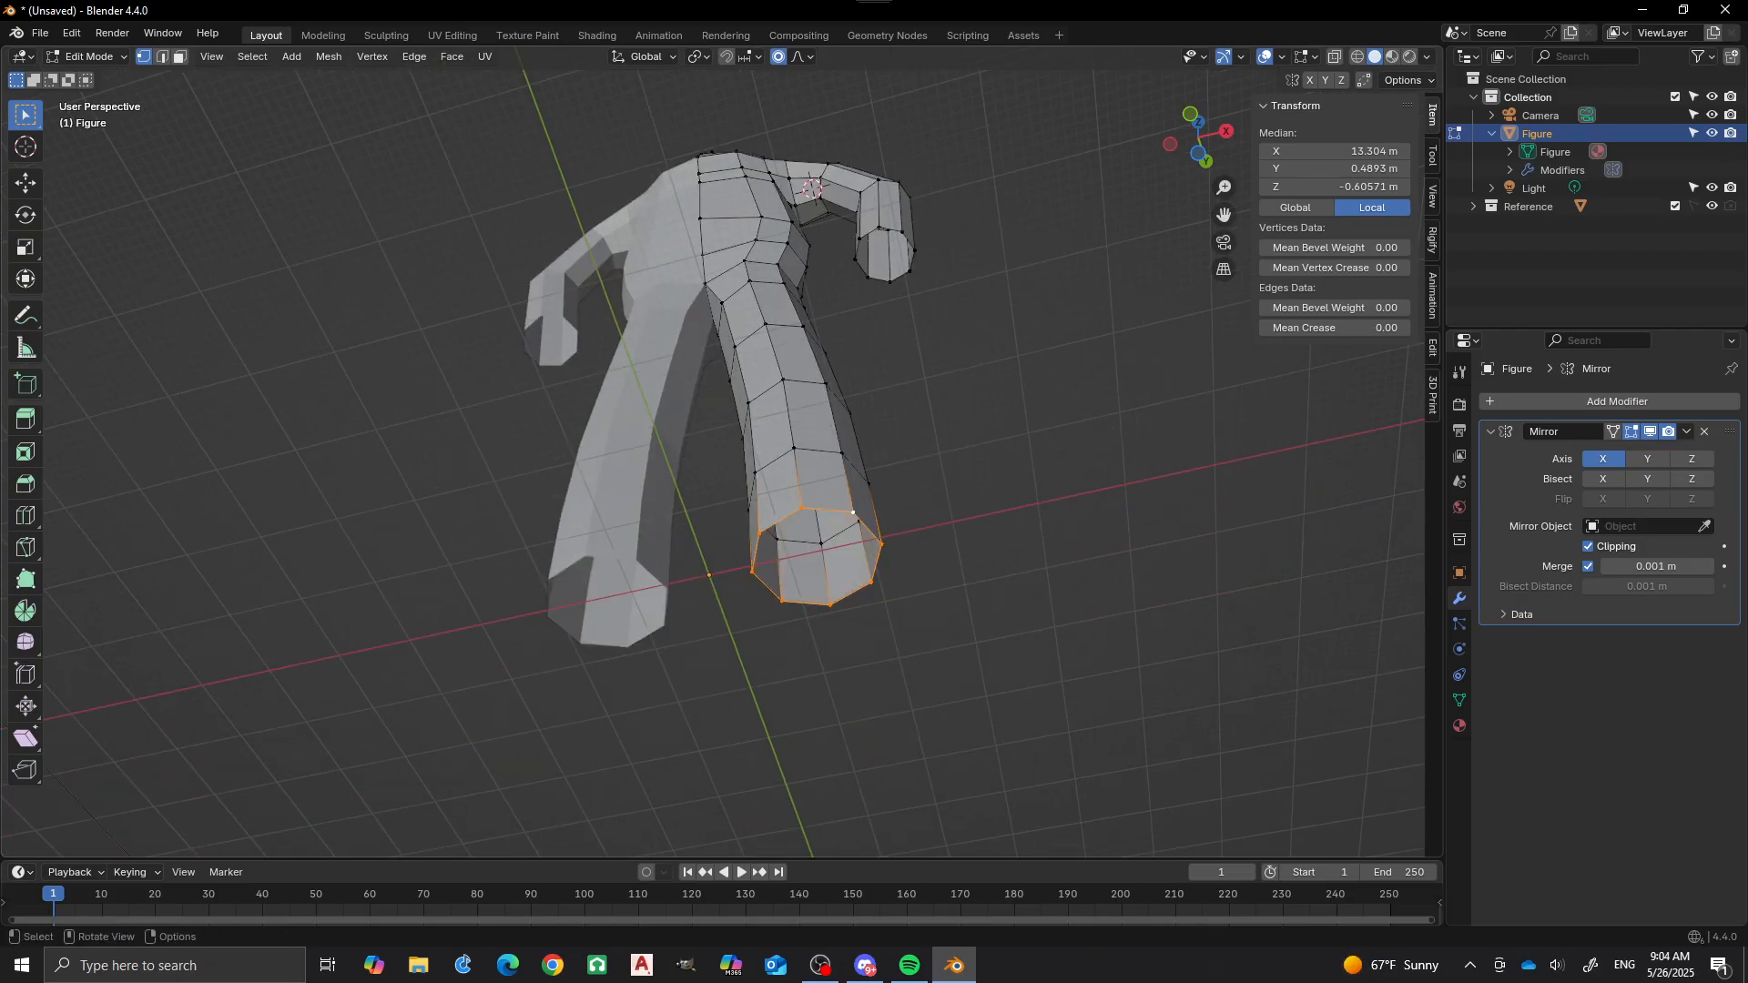
{"action": "key", "text": "ctrl+f"}
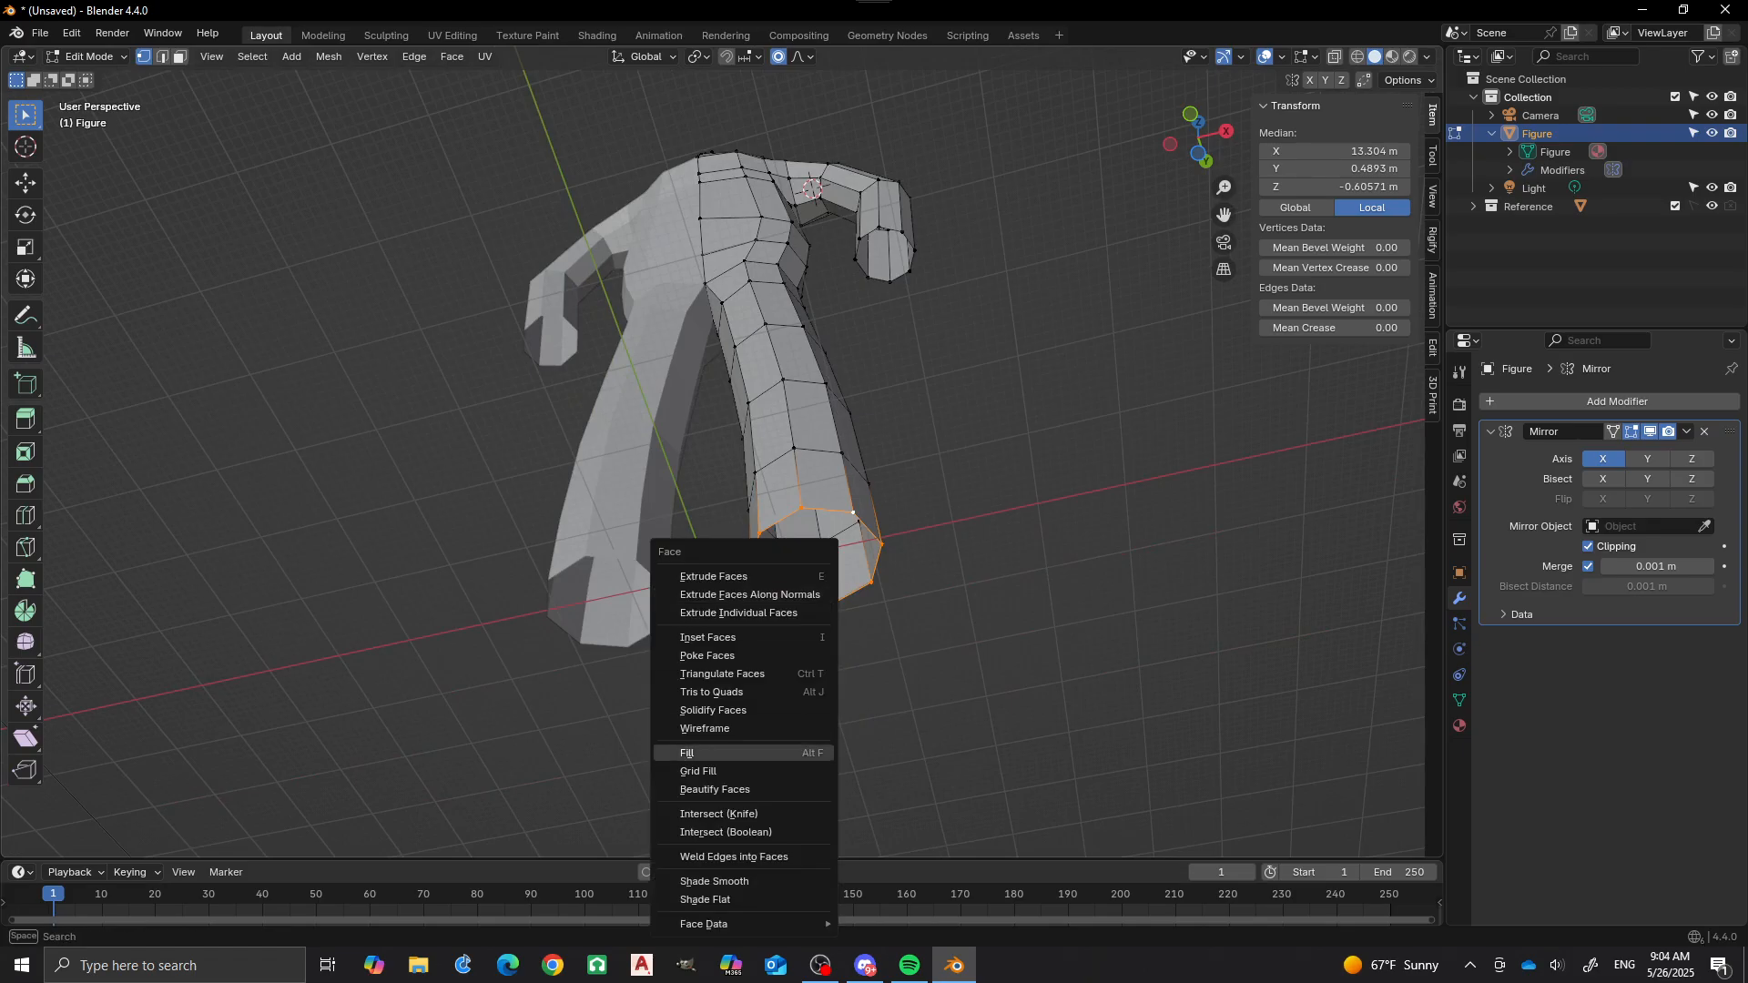
{"action": "left_click", "coordinate": [698, 772]}
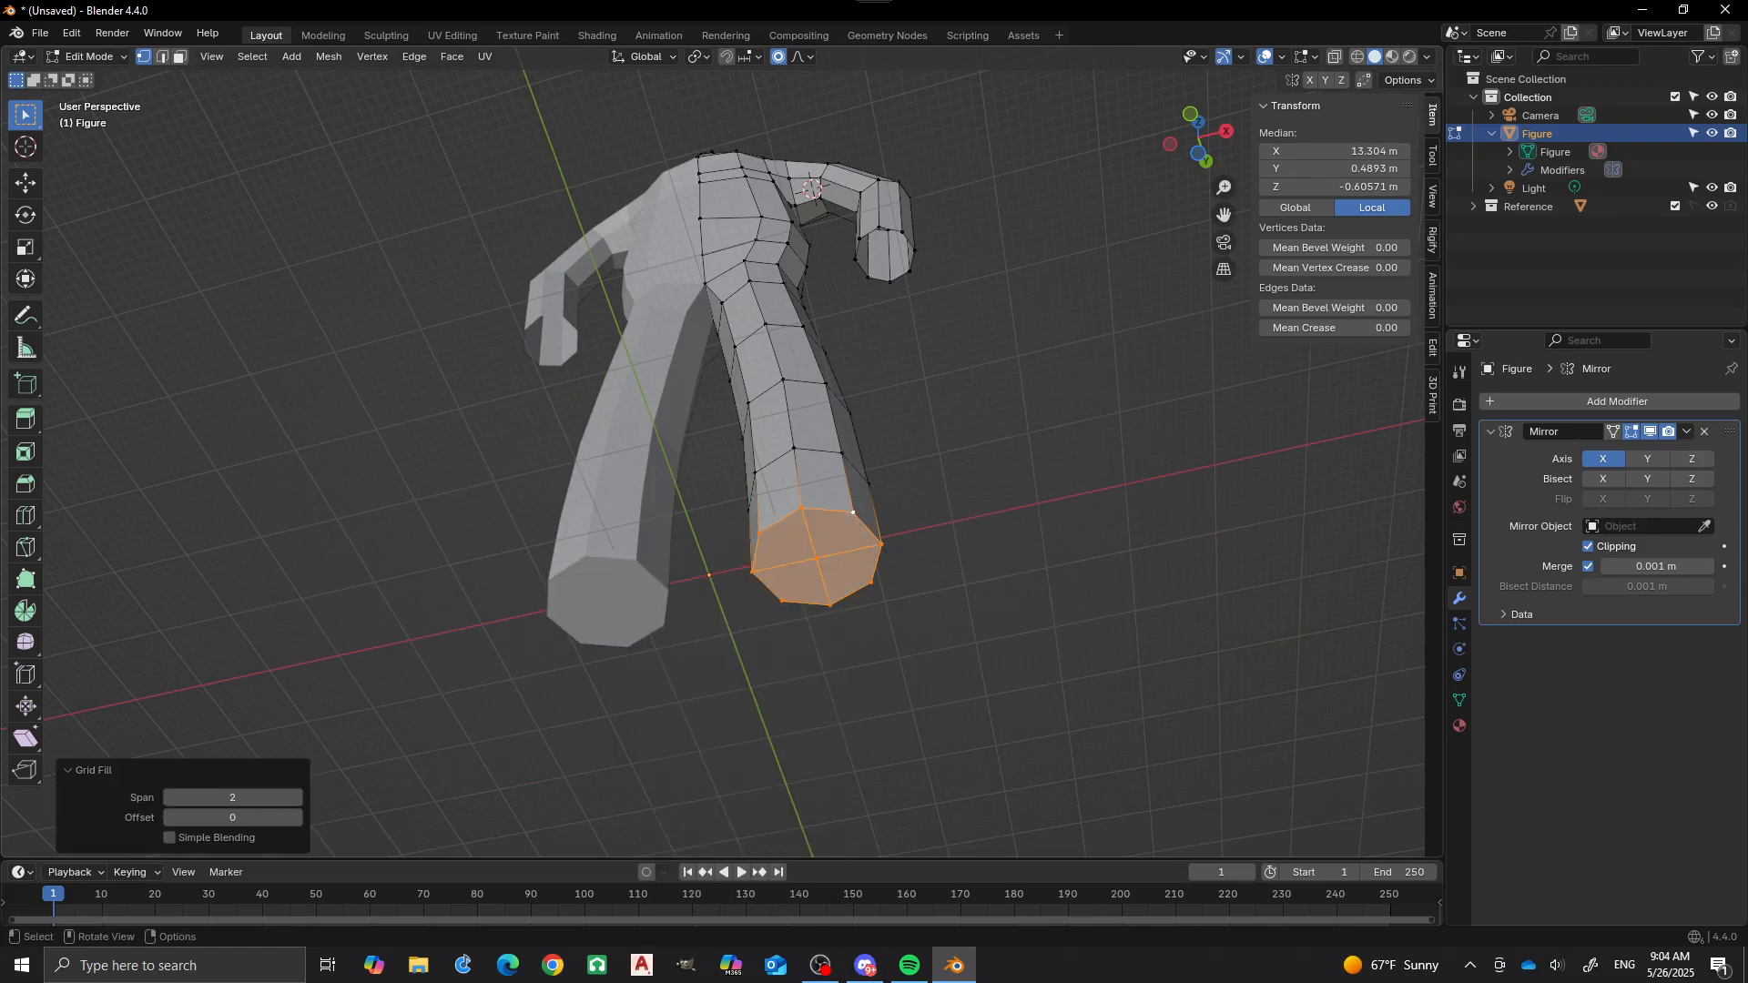
Flatten the leg's bottom ring by scaling it to 0 along the Z axis in the right orthographic view.
{"action": "middle_click_drag", "start_coordinate": [728, 455], "coordinate": [583, 474]}
{"action": "scroll", "coordinate": [720, 462], "scroll_direction": "up", "scroll_amount": 2}
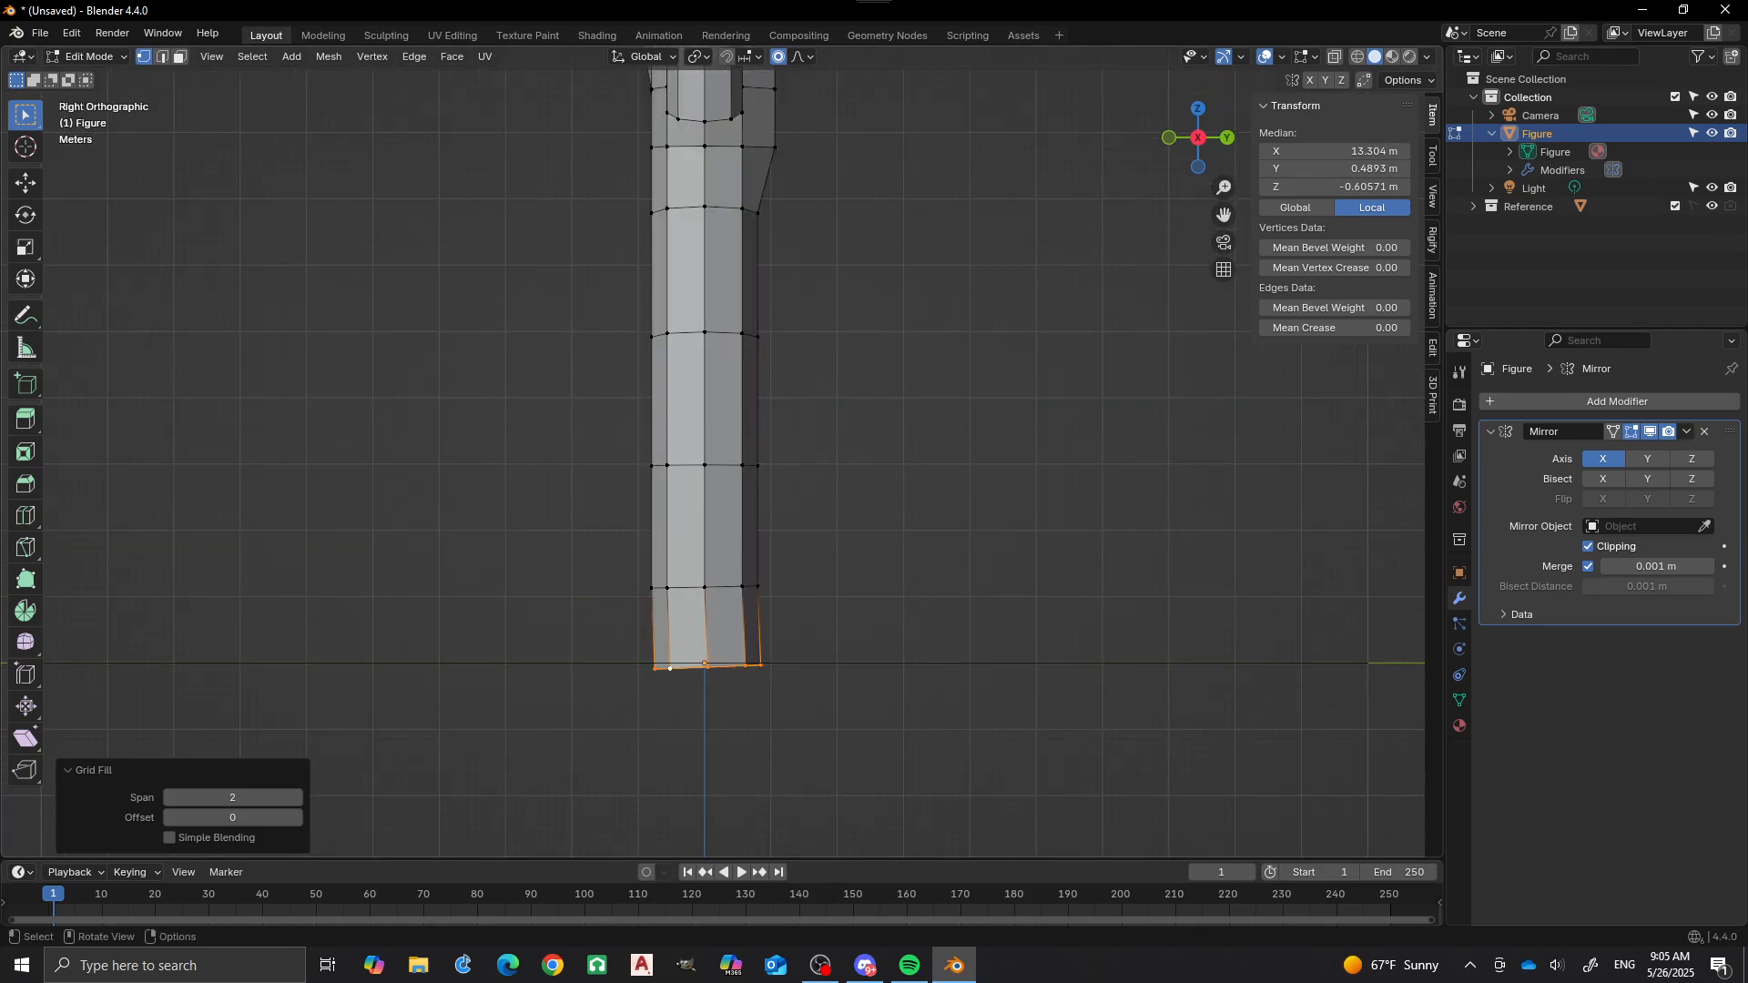
{"action": "type", "text": "sze: 3.45"}
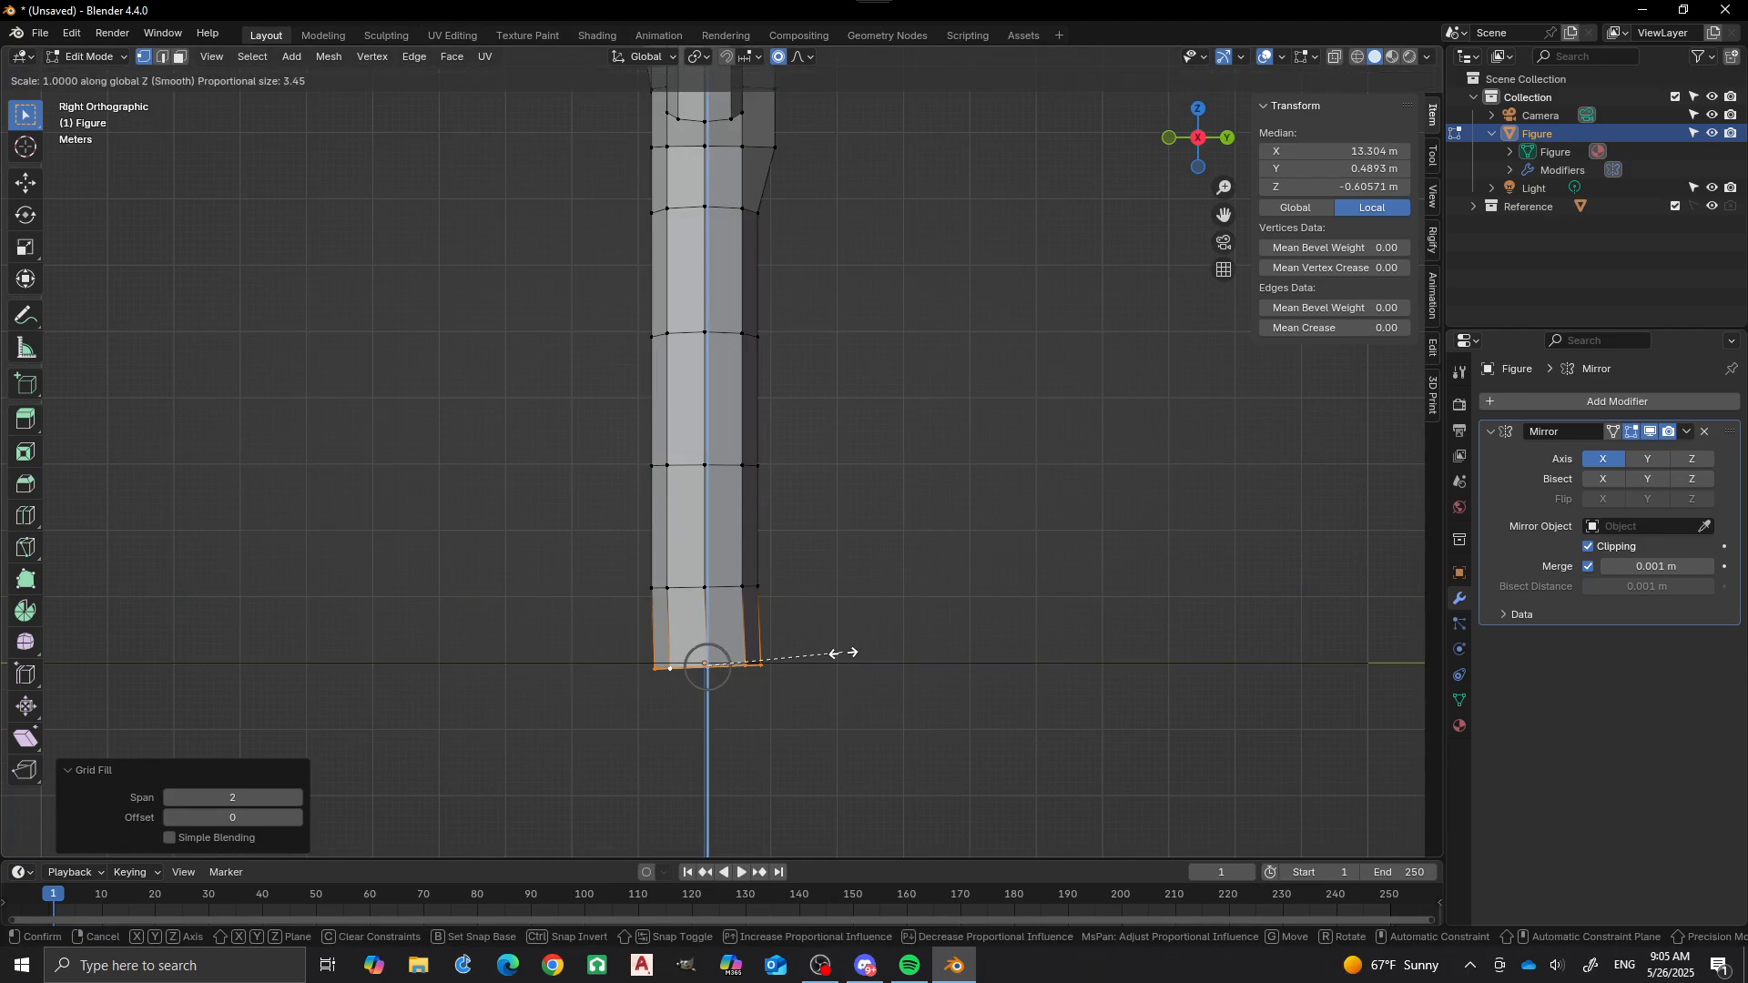
{"action": "type", "text": "0"}
{"action": "key", "text": "Return"}
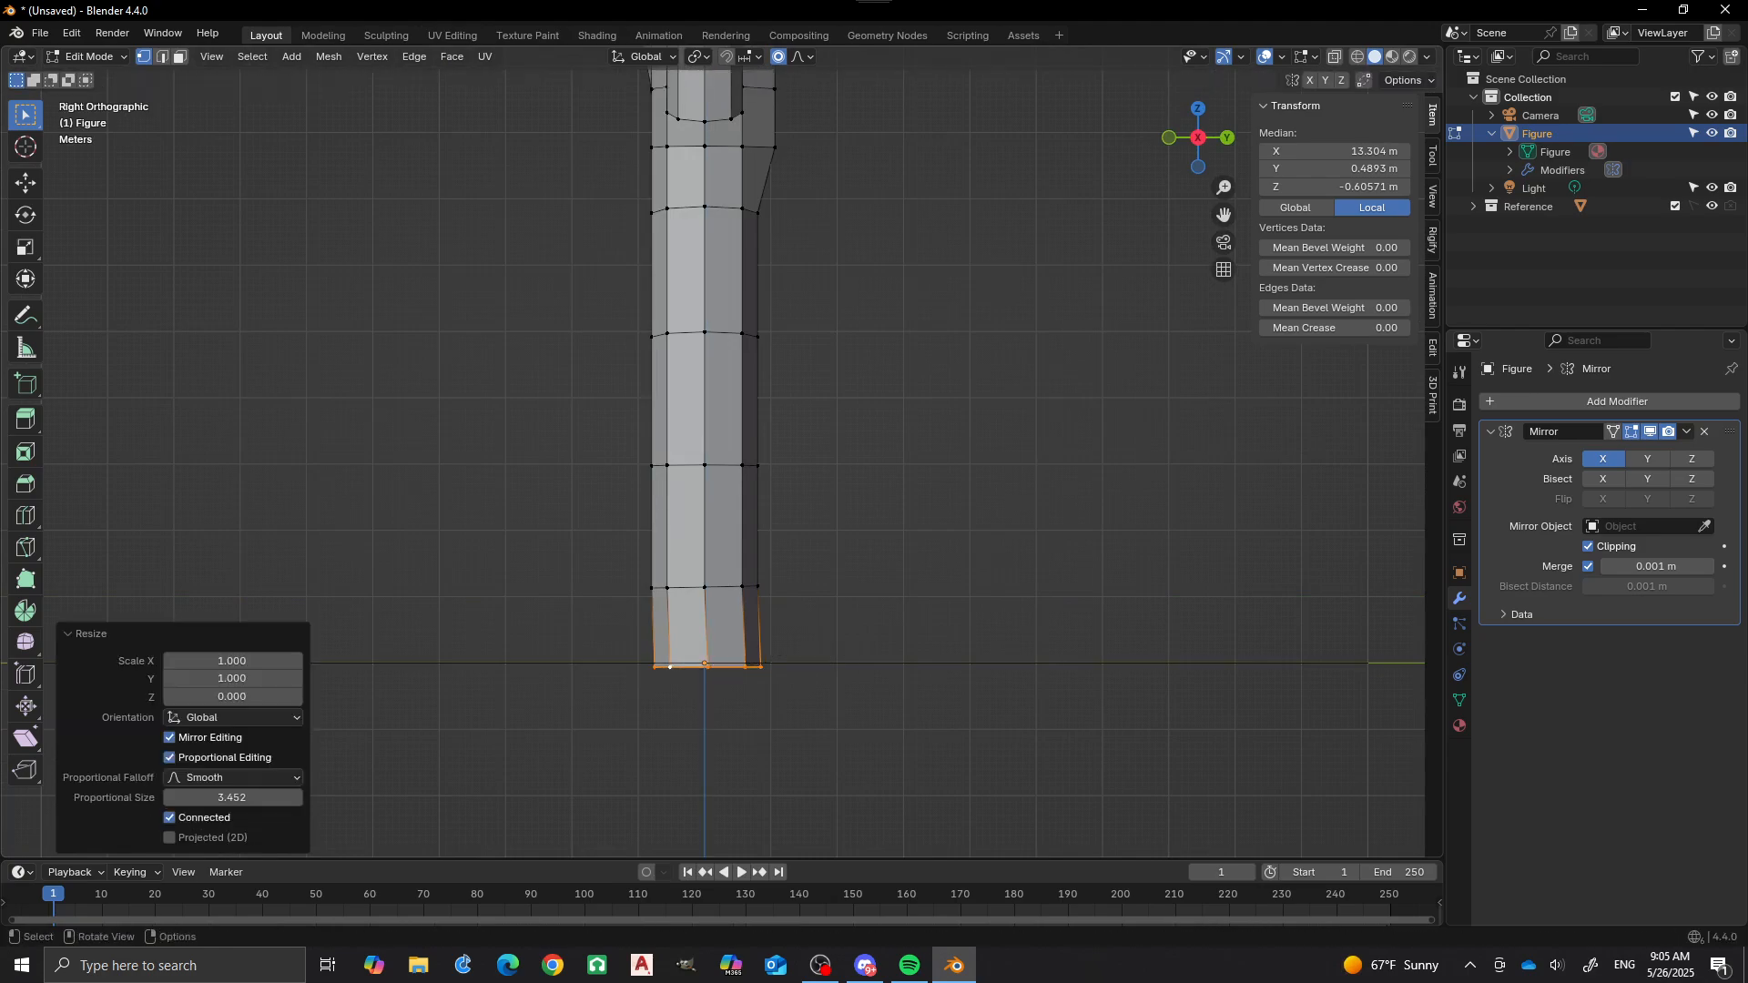
{"action": "type", "text": "gz"}
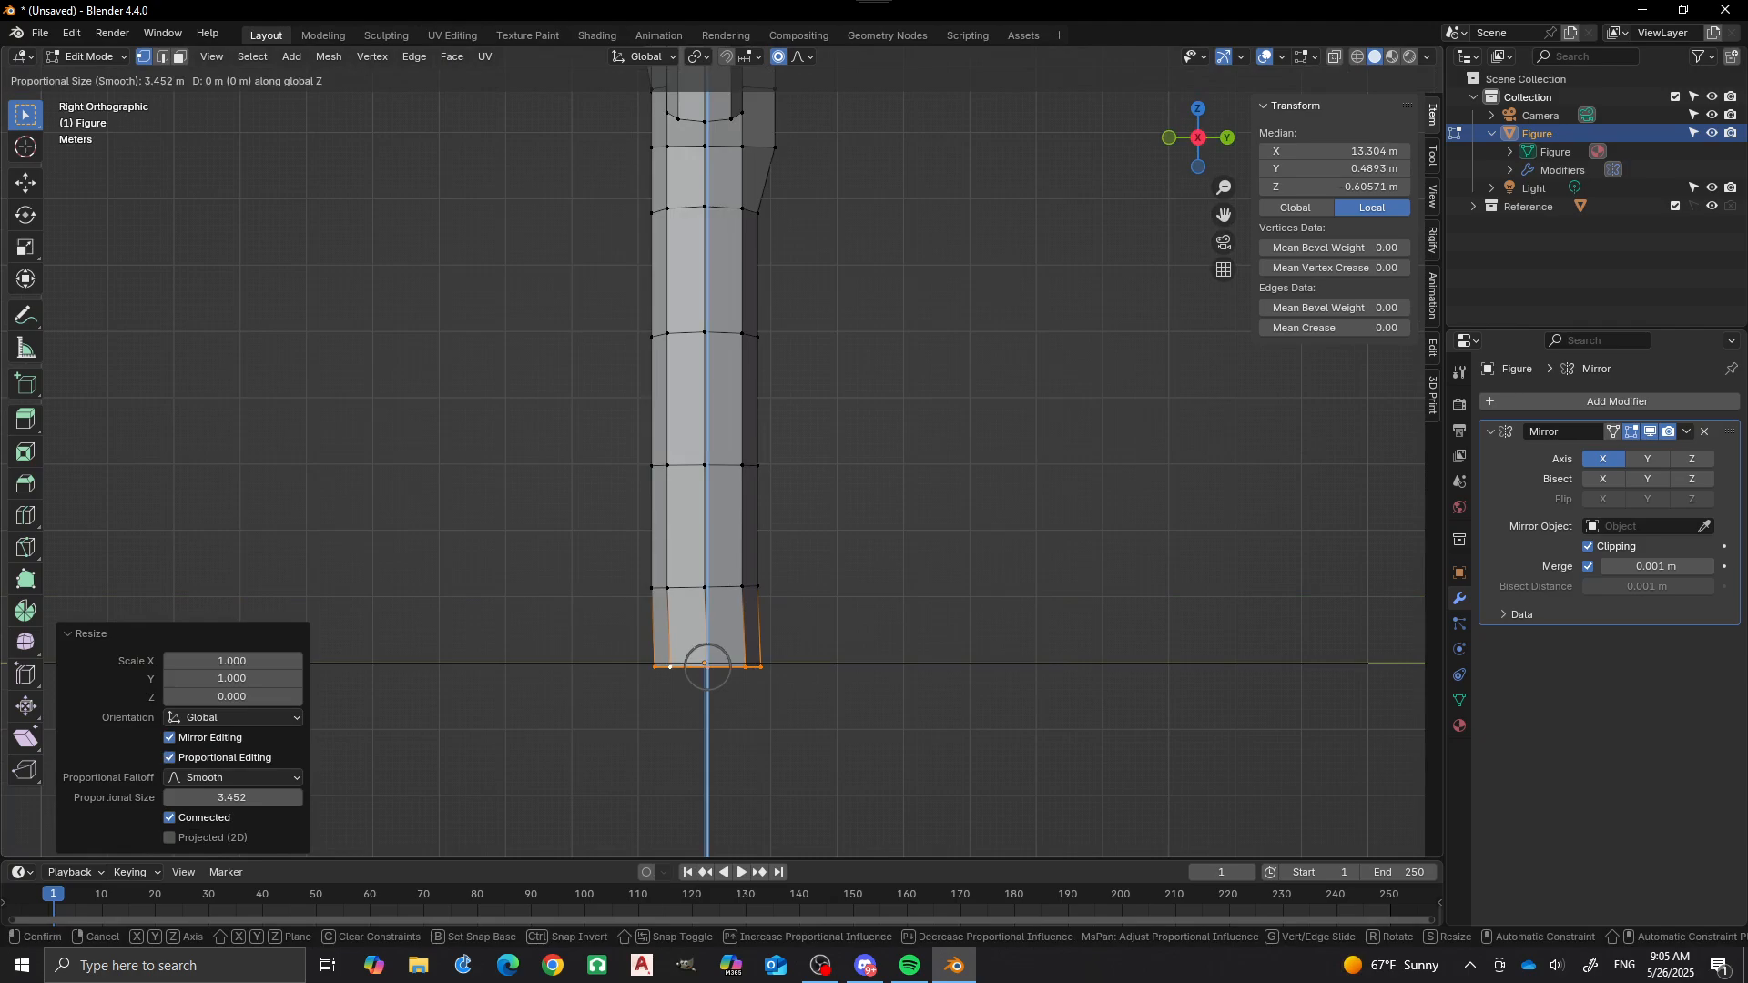
{"action": "type", "text": "2"}
{"action": "key", "text": "Escape"}
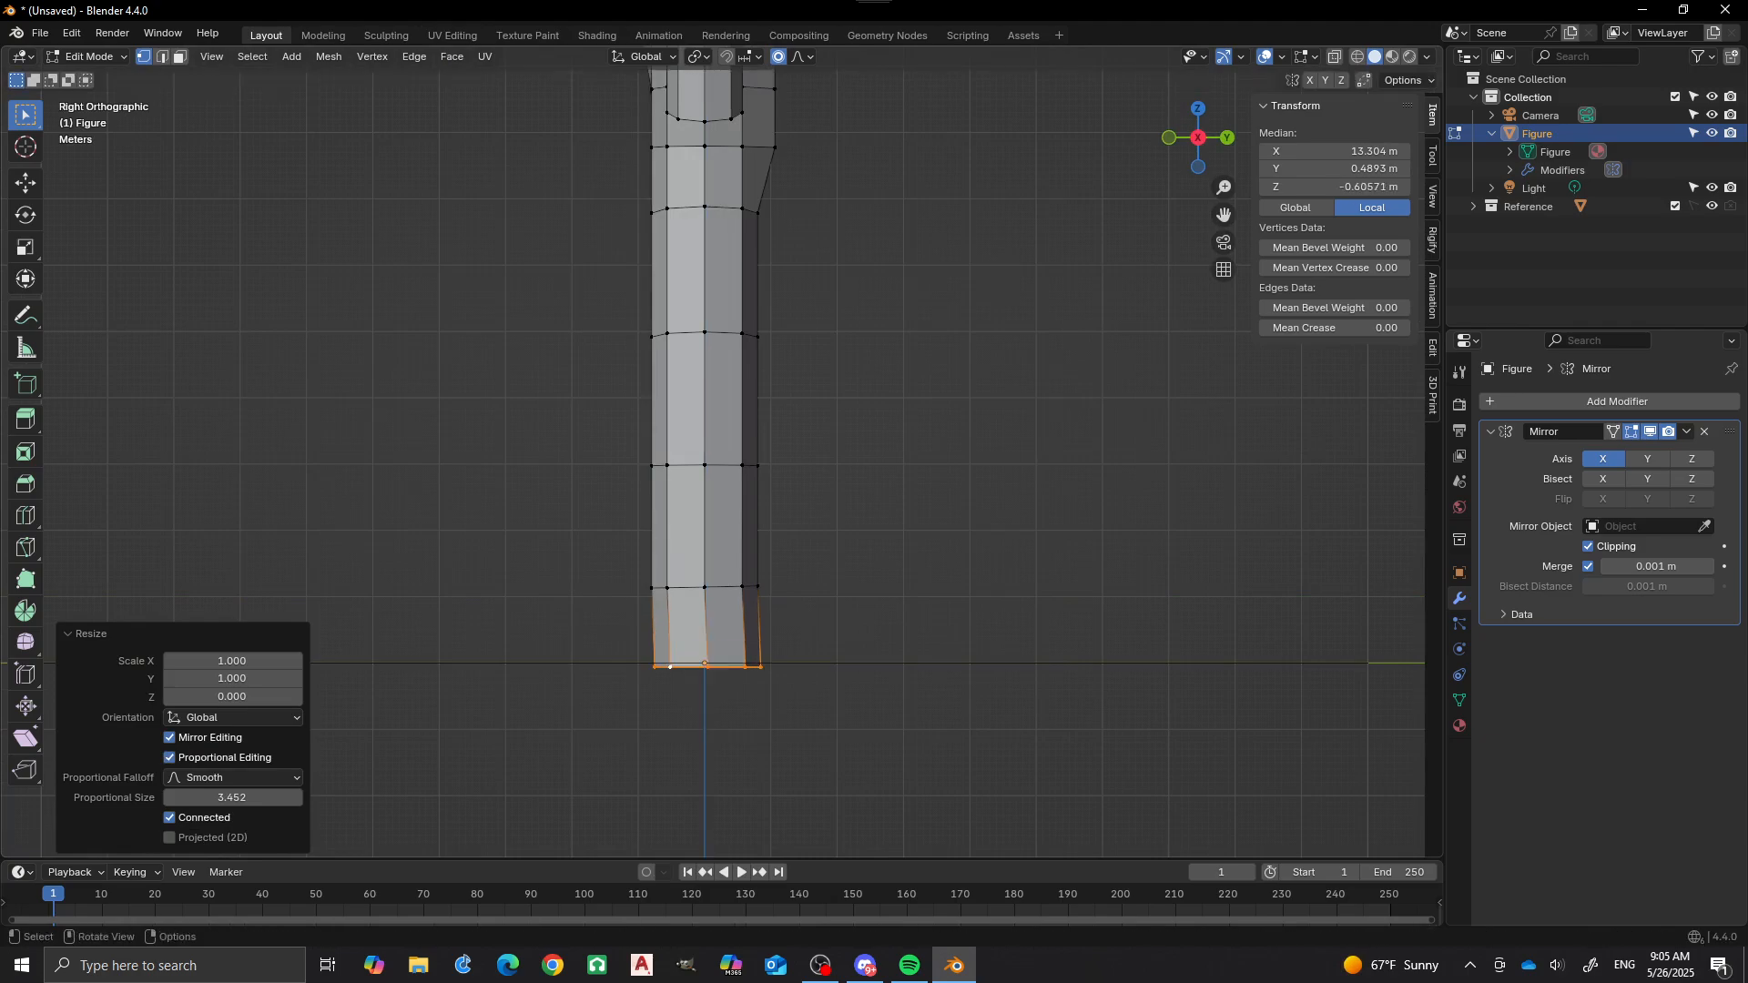
Enable snapping and set the snap target to Vertex.
{"action": "left_click", "coordinate": [726, 56]}
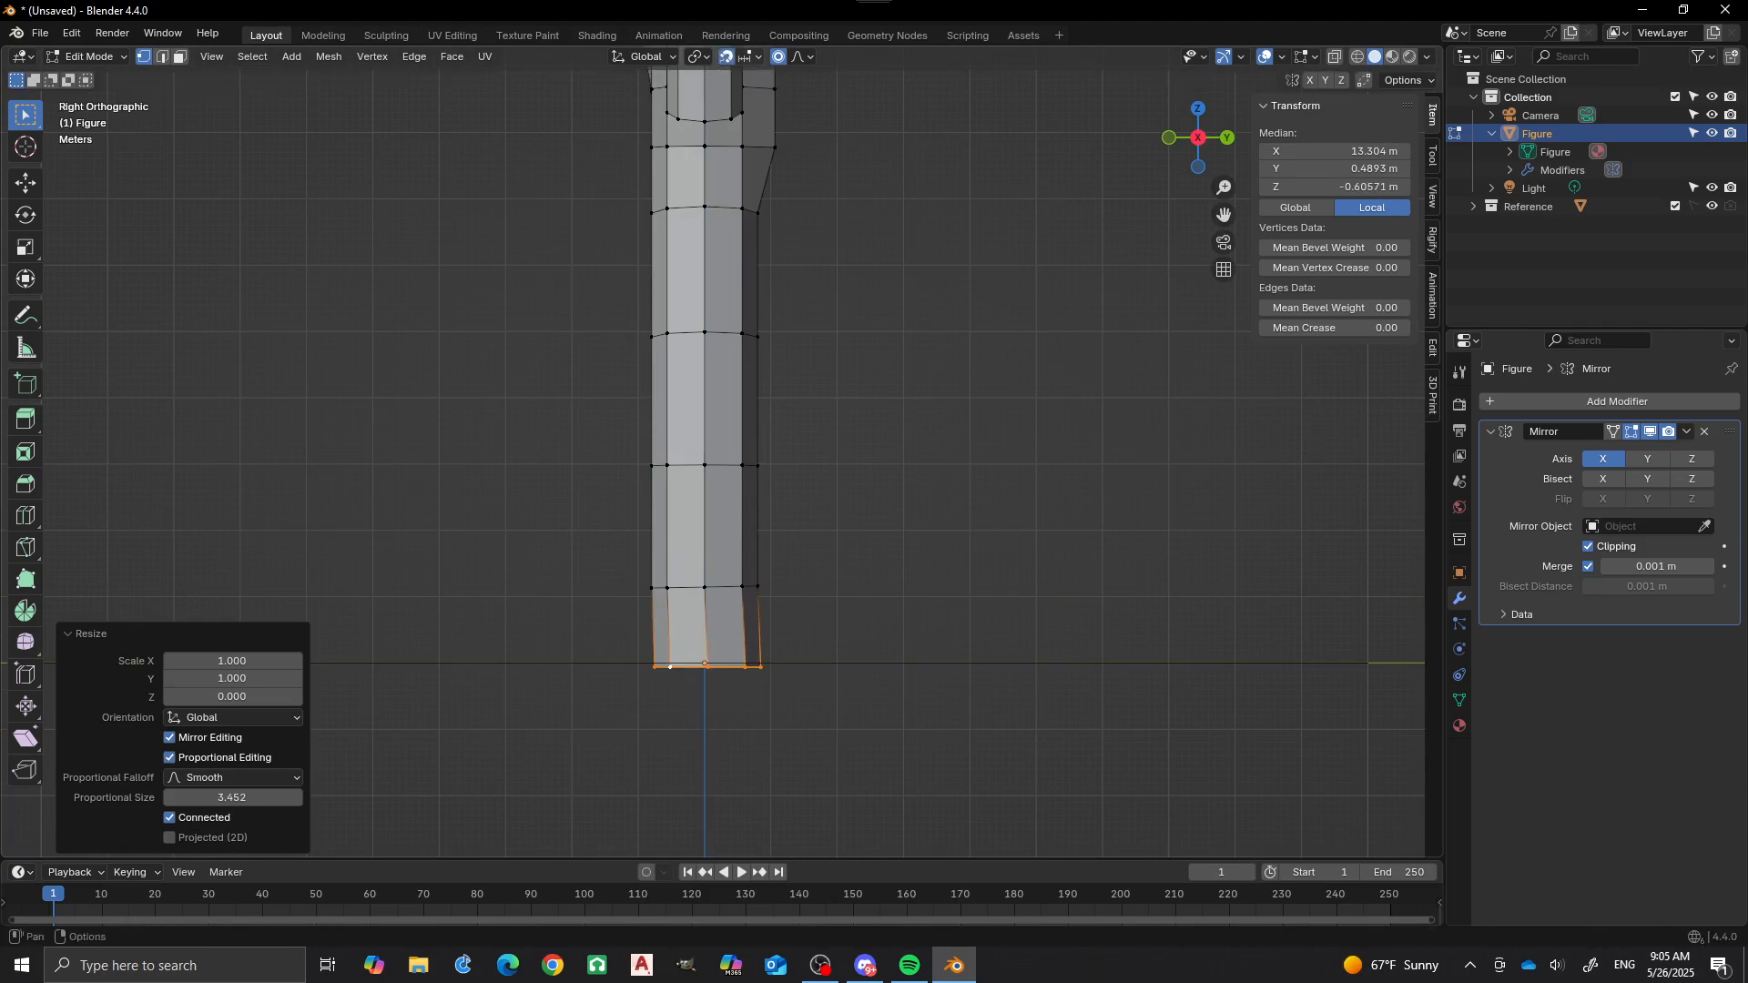
{"action": "left_click", "coordinate": [748, 57]}
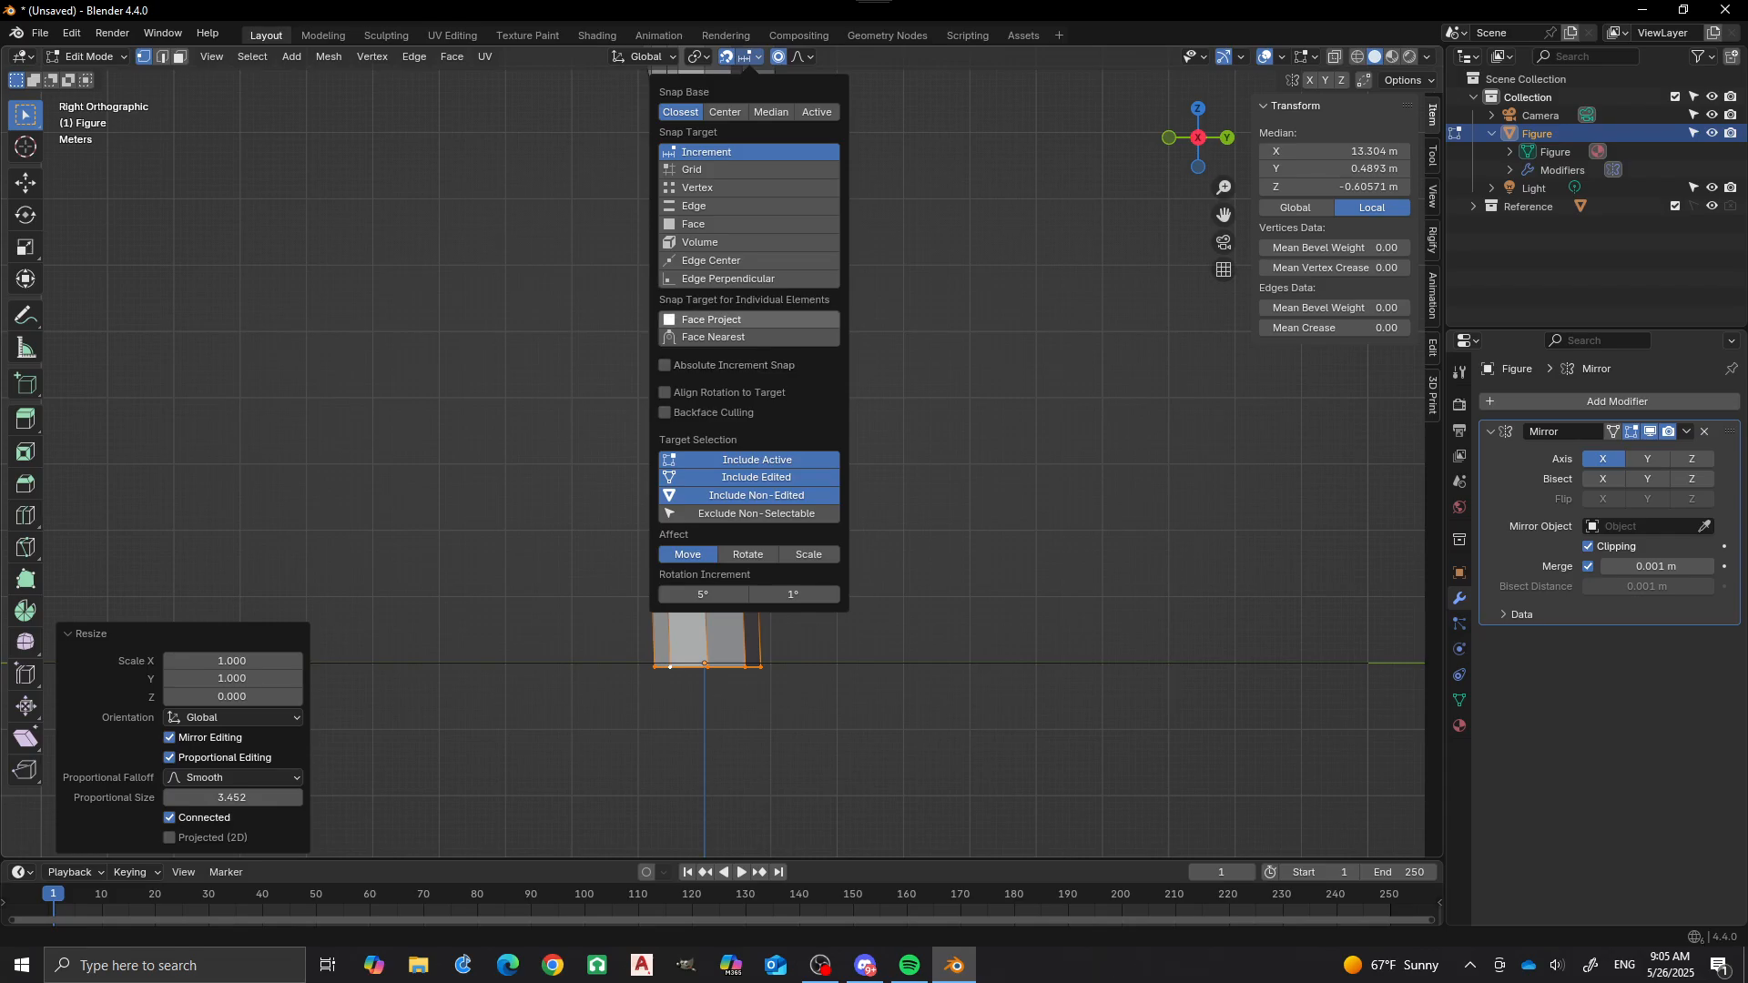
{"action": "left_click", "coordinate": [720, 188]}
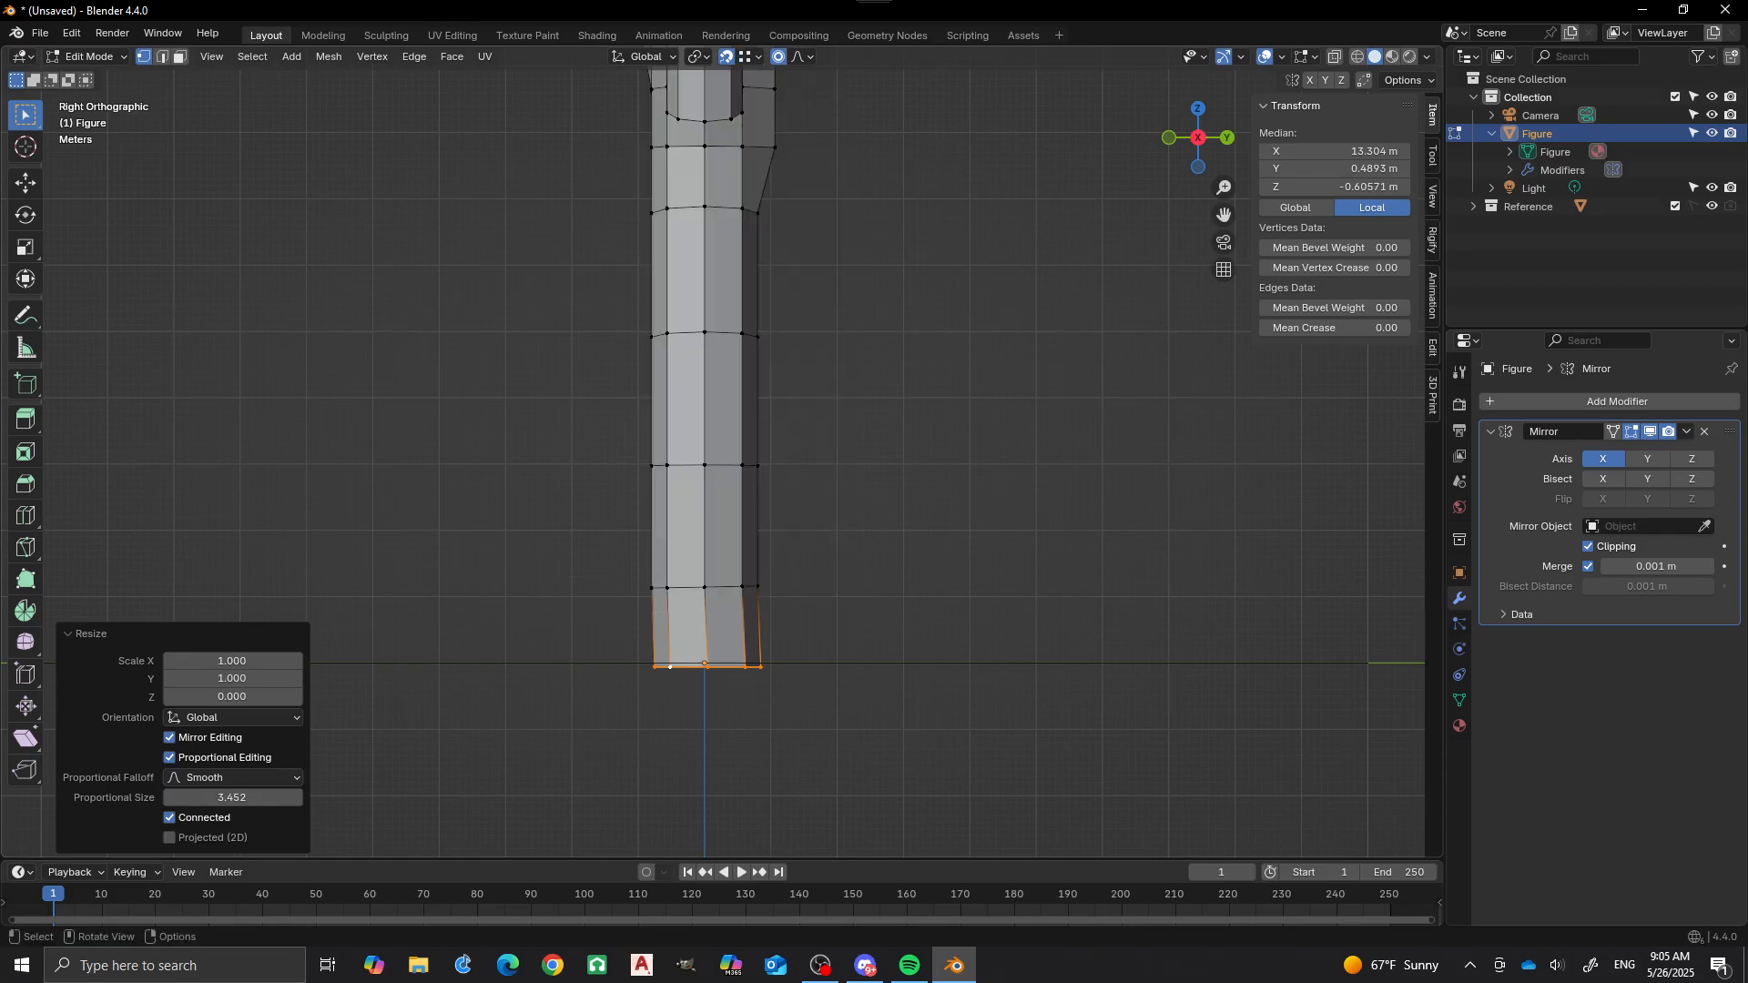
Move the leg's bottom ring about 0.606 m up along Z, snapping it to the ground level.
{"action": "scroll", "coordinate": [728, 464], "scroll_direction": "down", "scroll_amount": 1}
{"action": "key", "text": "g"}
{"action": "key", "text": "z"}
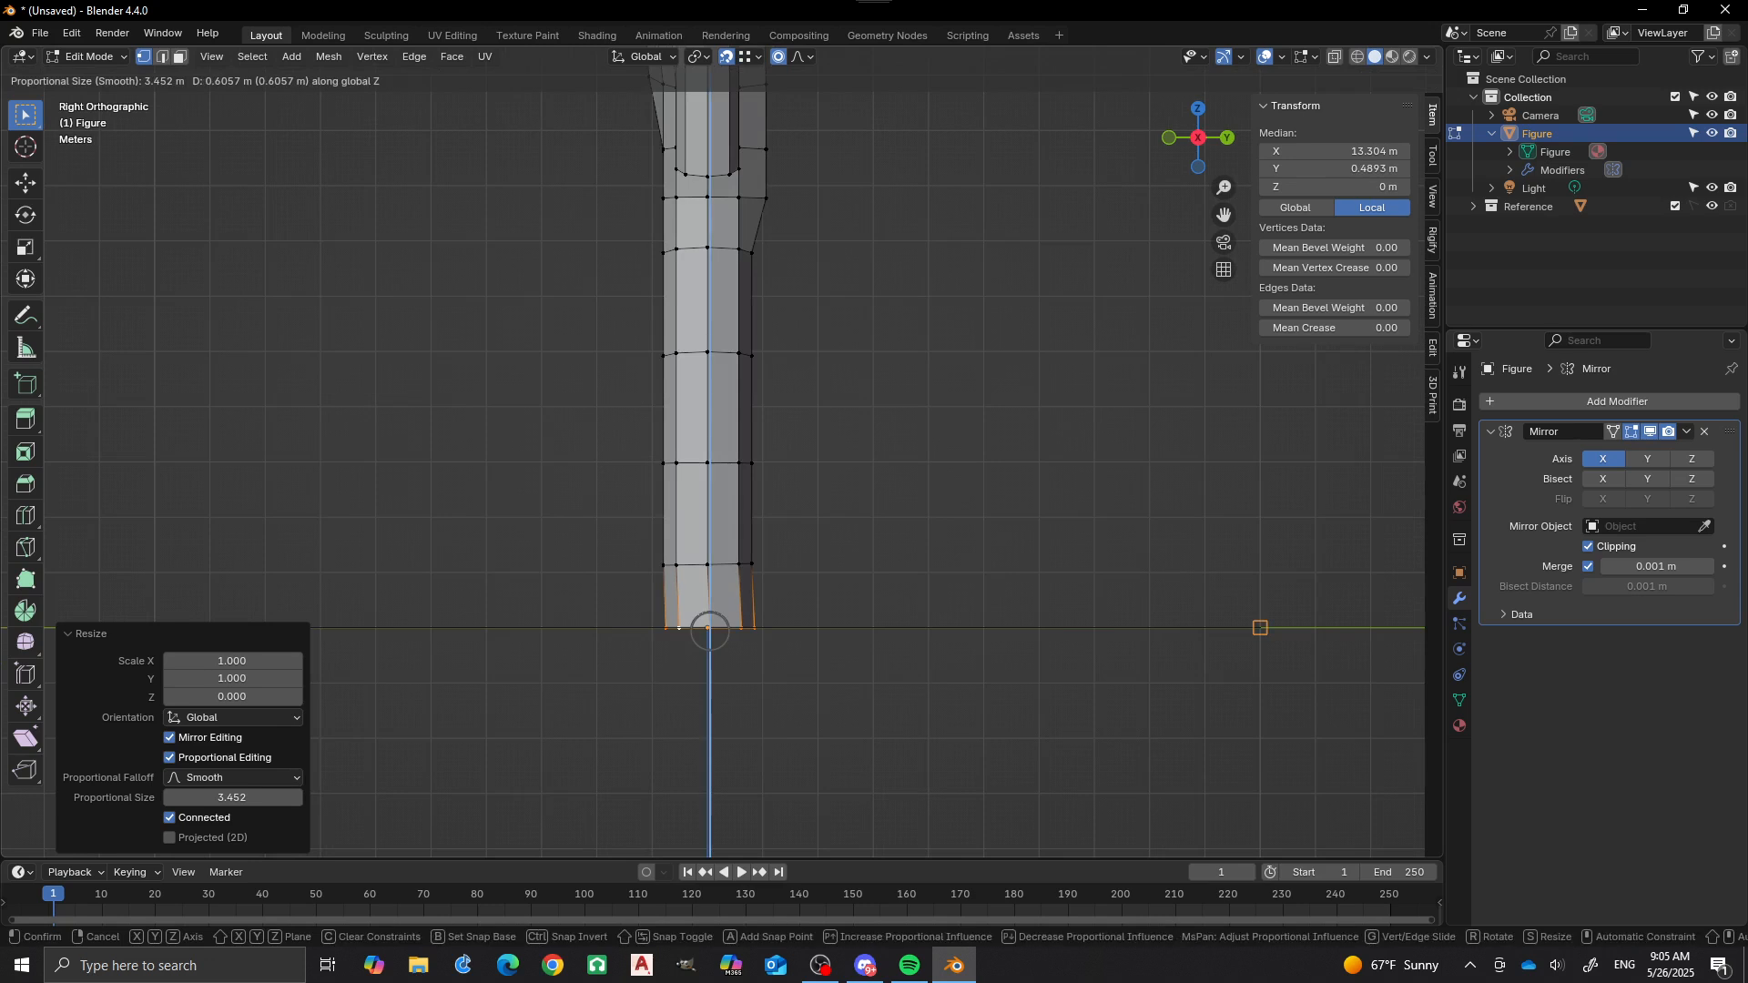
{"action": "key", "text": "Return"}
{"action": "scroll", "coordinate": [728, 464], "scroll_direction": "down", "scroll_amount": 1}
{"action": "scroll", "coordinate": [665, 558], "scroll_direction": "up", "scroll_amount": 8}
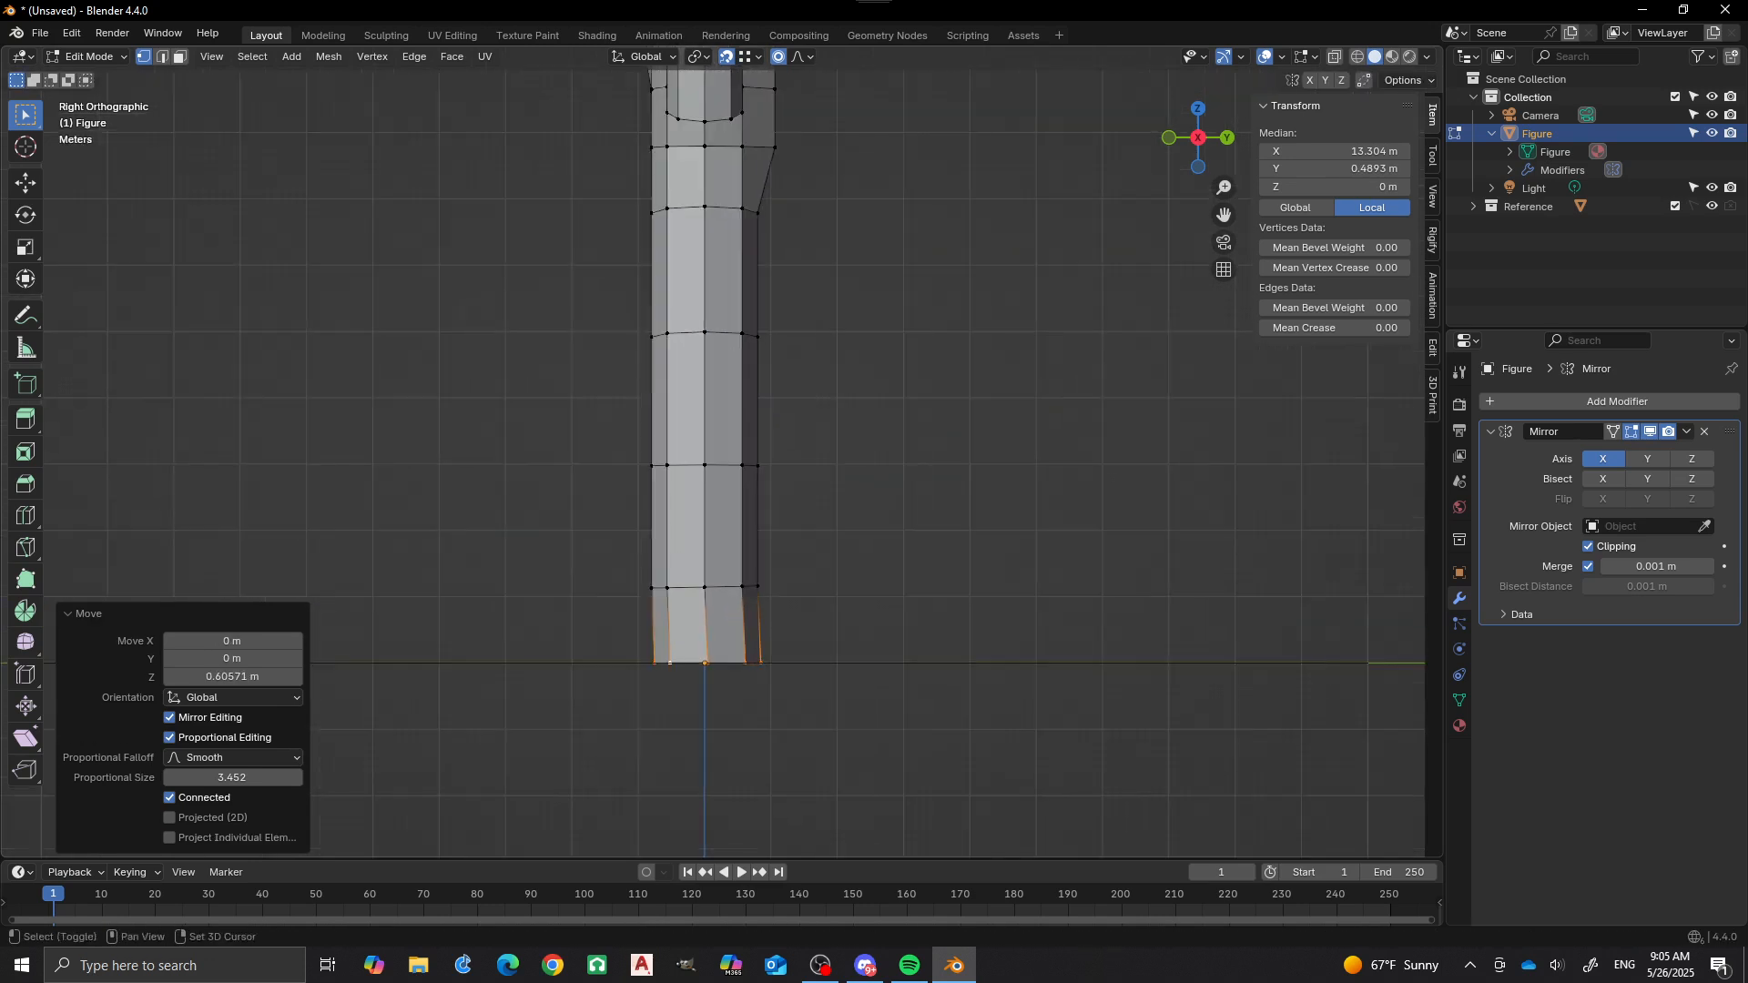
{"action": "scroll", "coordinate": [728, 465], "scroll_direction": "down", "scroll_amount": 3}
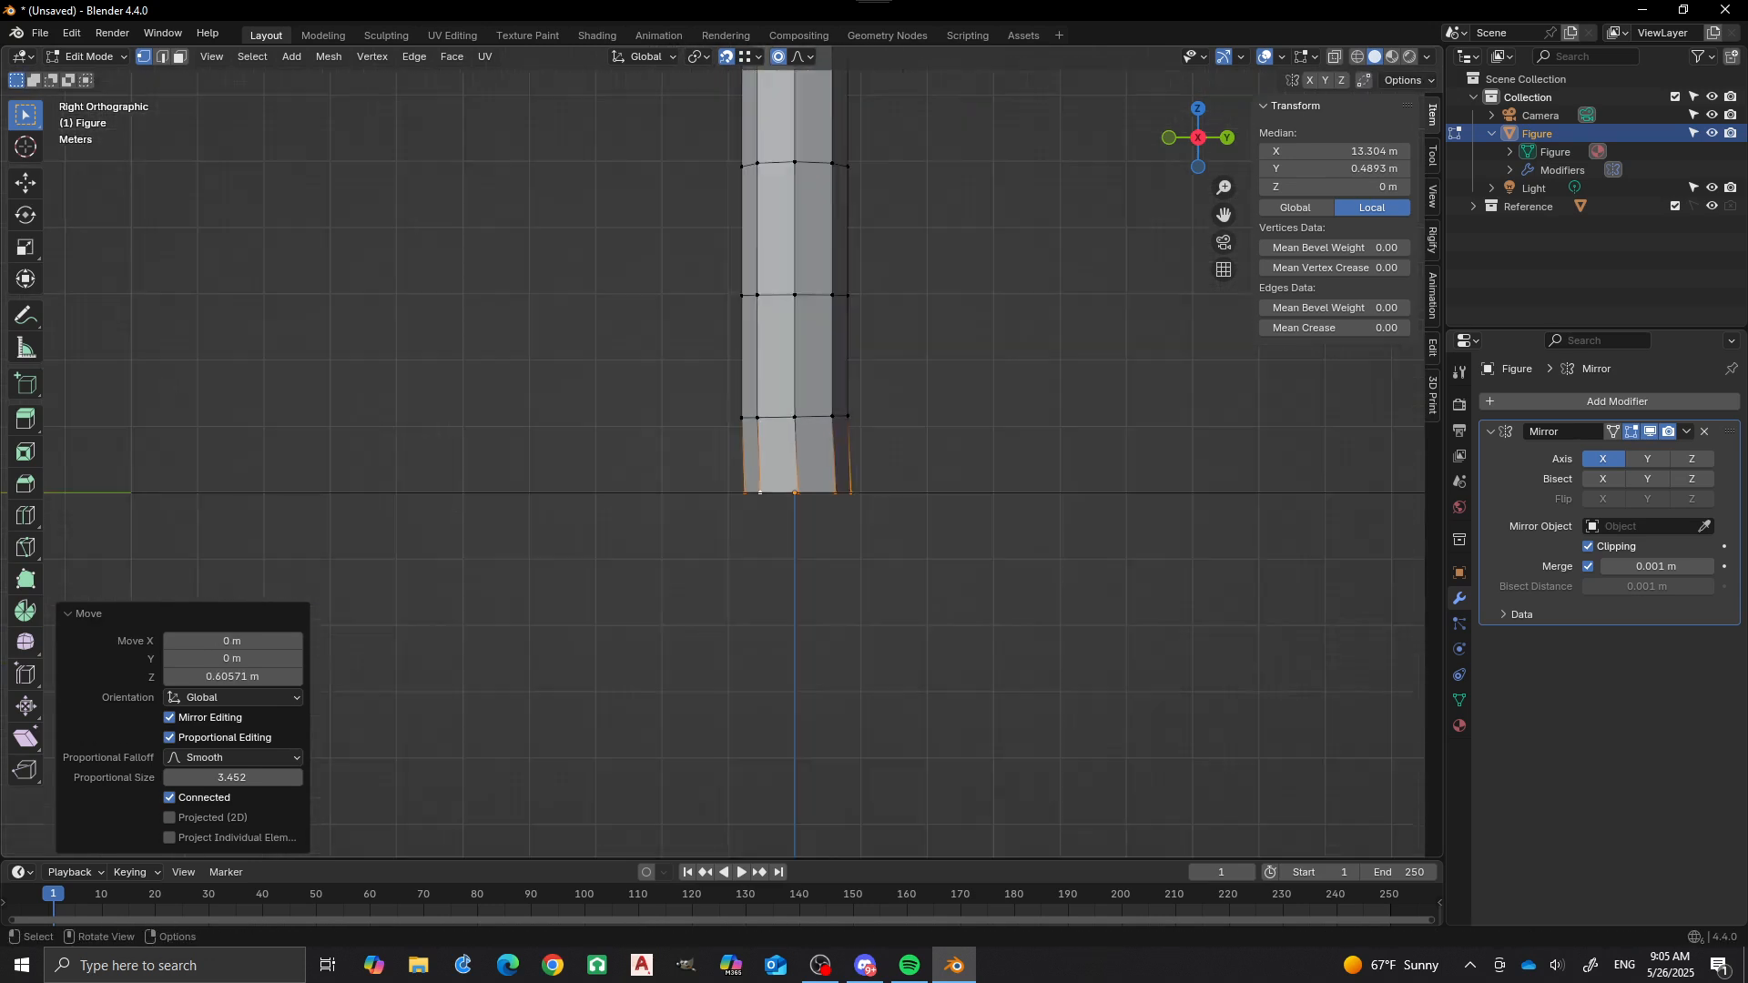
Extrude the two front faces of the leg's lowest segment forward to form the start of the foot.
{"action": "middle_click_drag", "start_coordinate": [547, 637], "coordinate": [410, 783]}
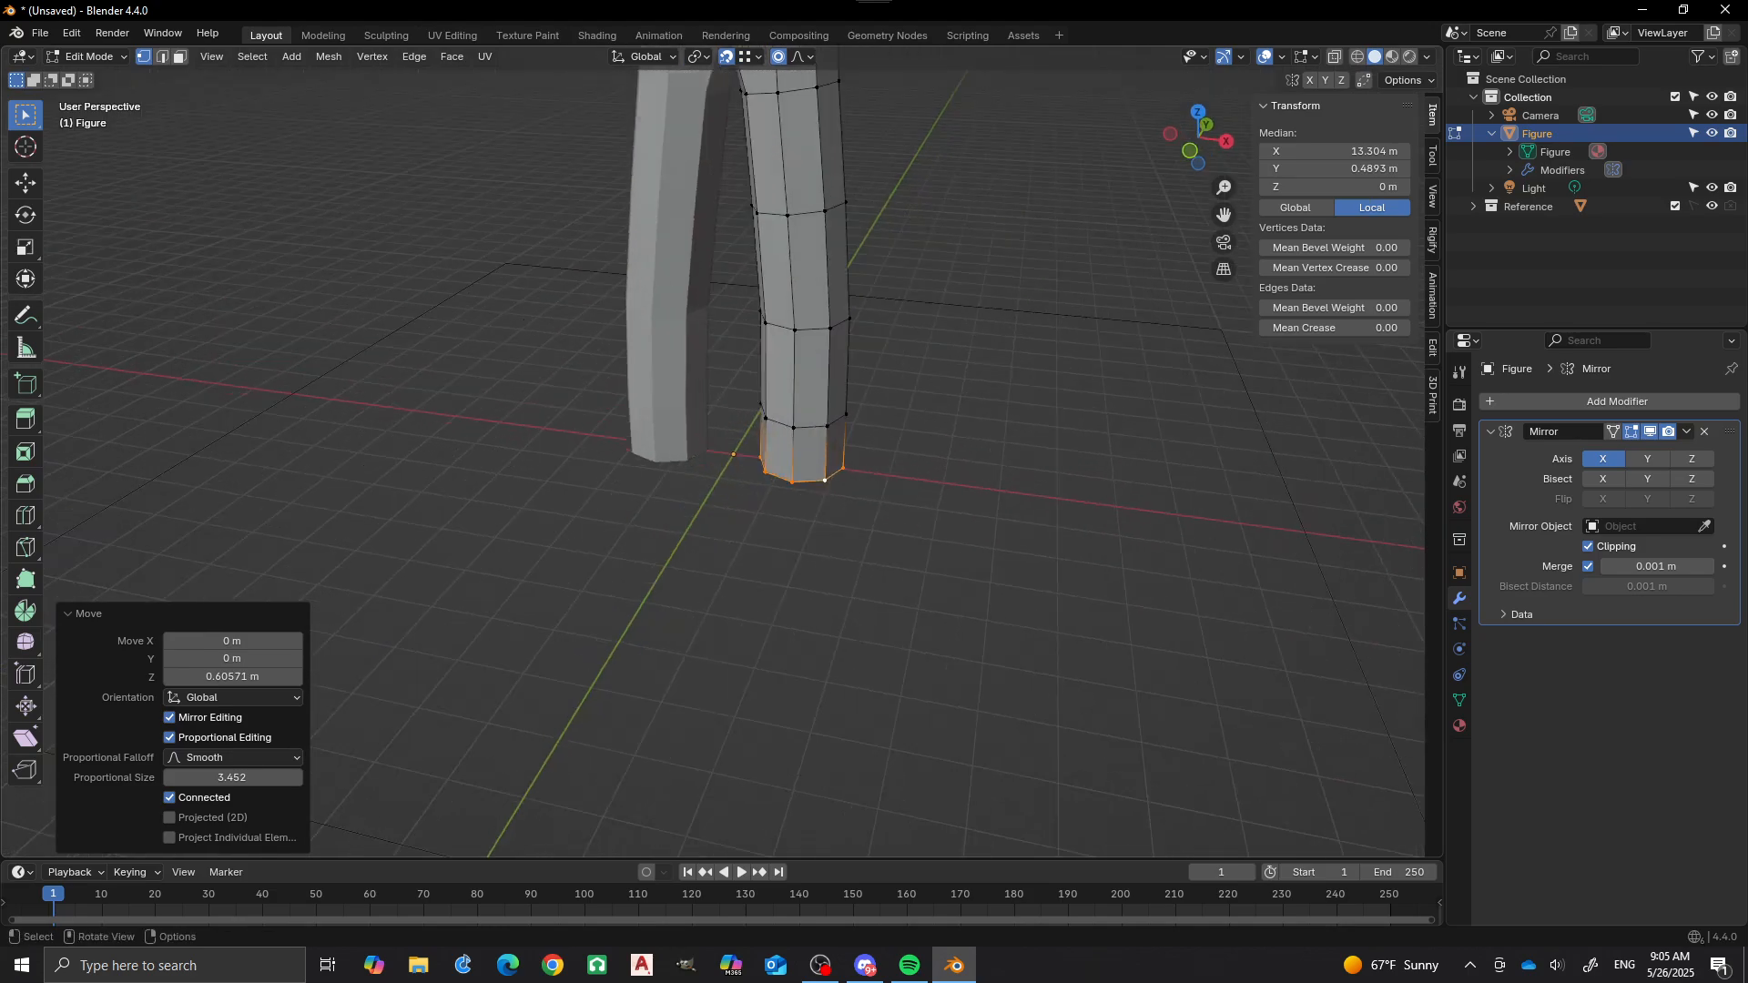
{"action": "mouse_move", "coordinate": [410, 783]}
{"action": "middle_mouse_down"}
{"action": "mouse_move", "coordinate": [448, 770]}
{"action": "mouse_move", "coordinate": [421, 779]}
{"action": "middle_mouse_up"}
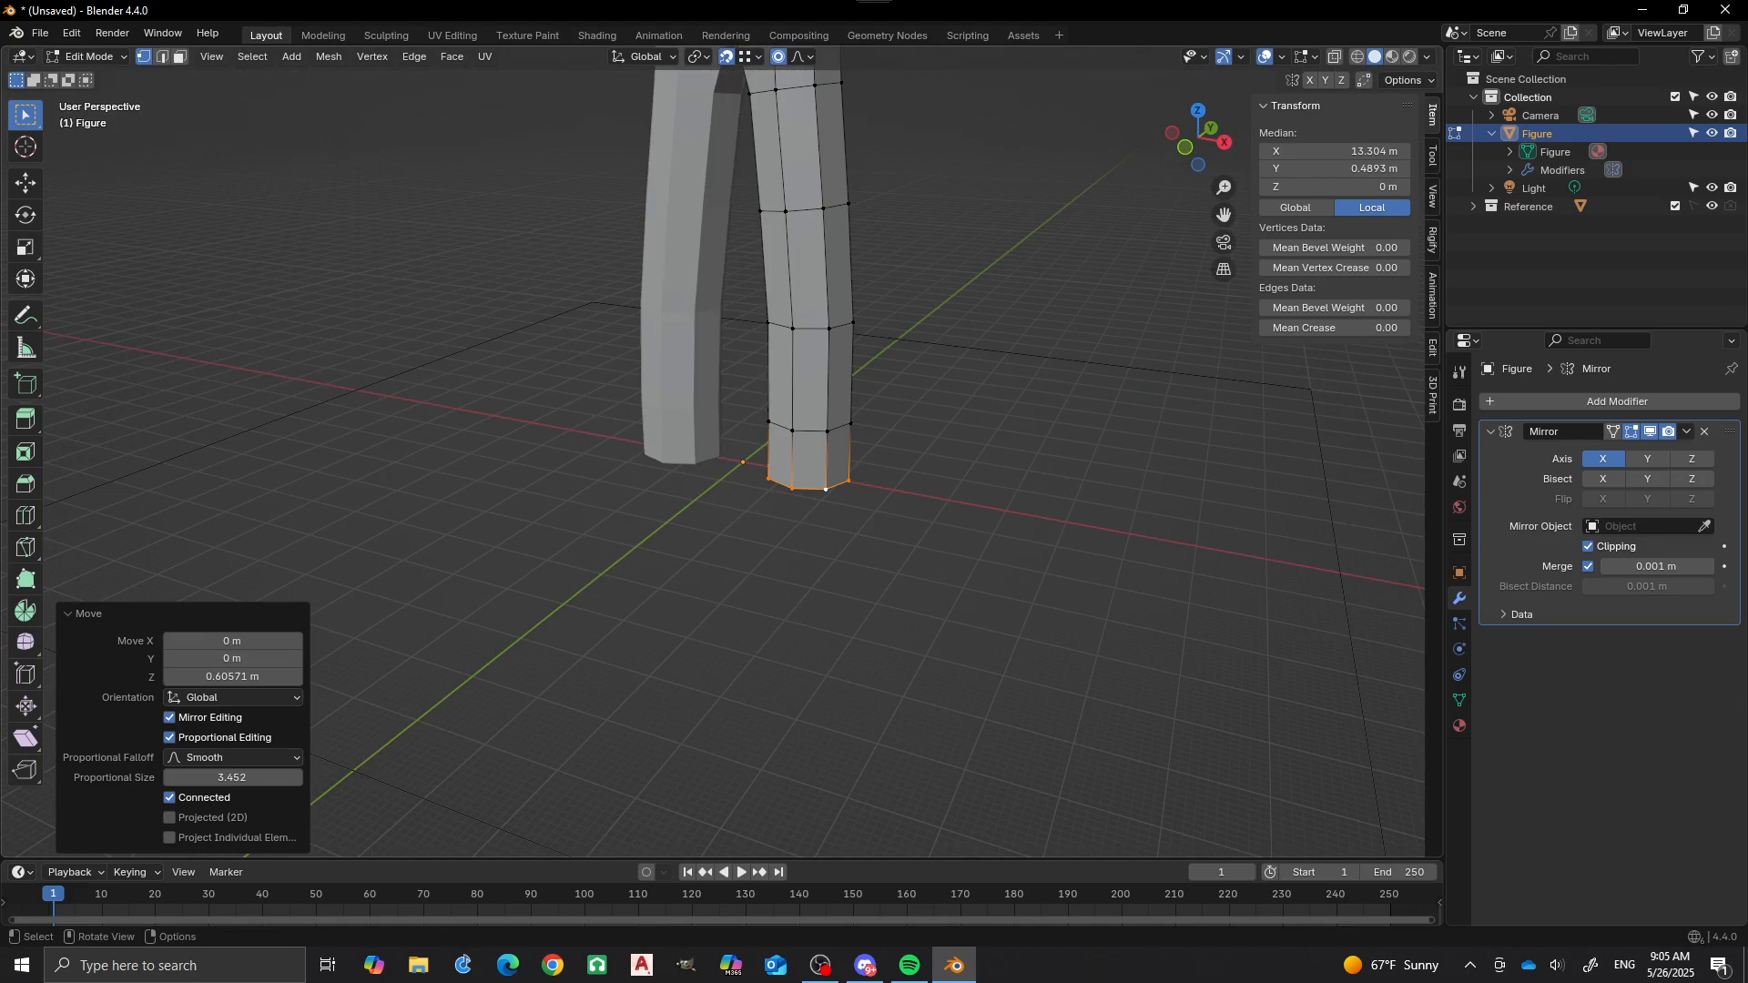
{"action": "key", "text": "3"}
{"action": "left_click", "coordinate": [809, 460]}
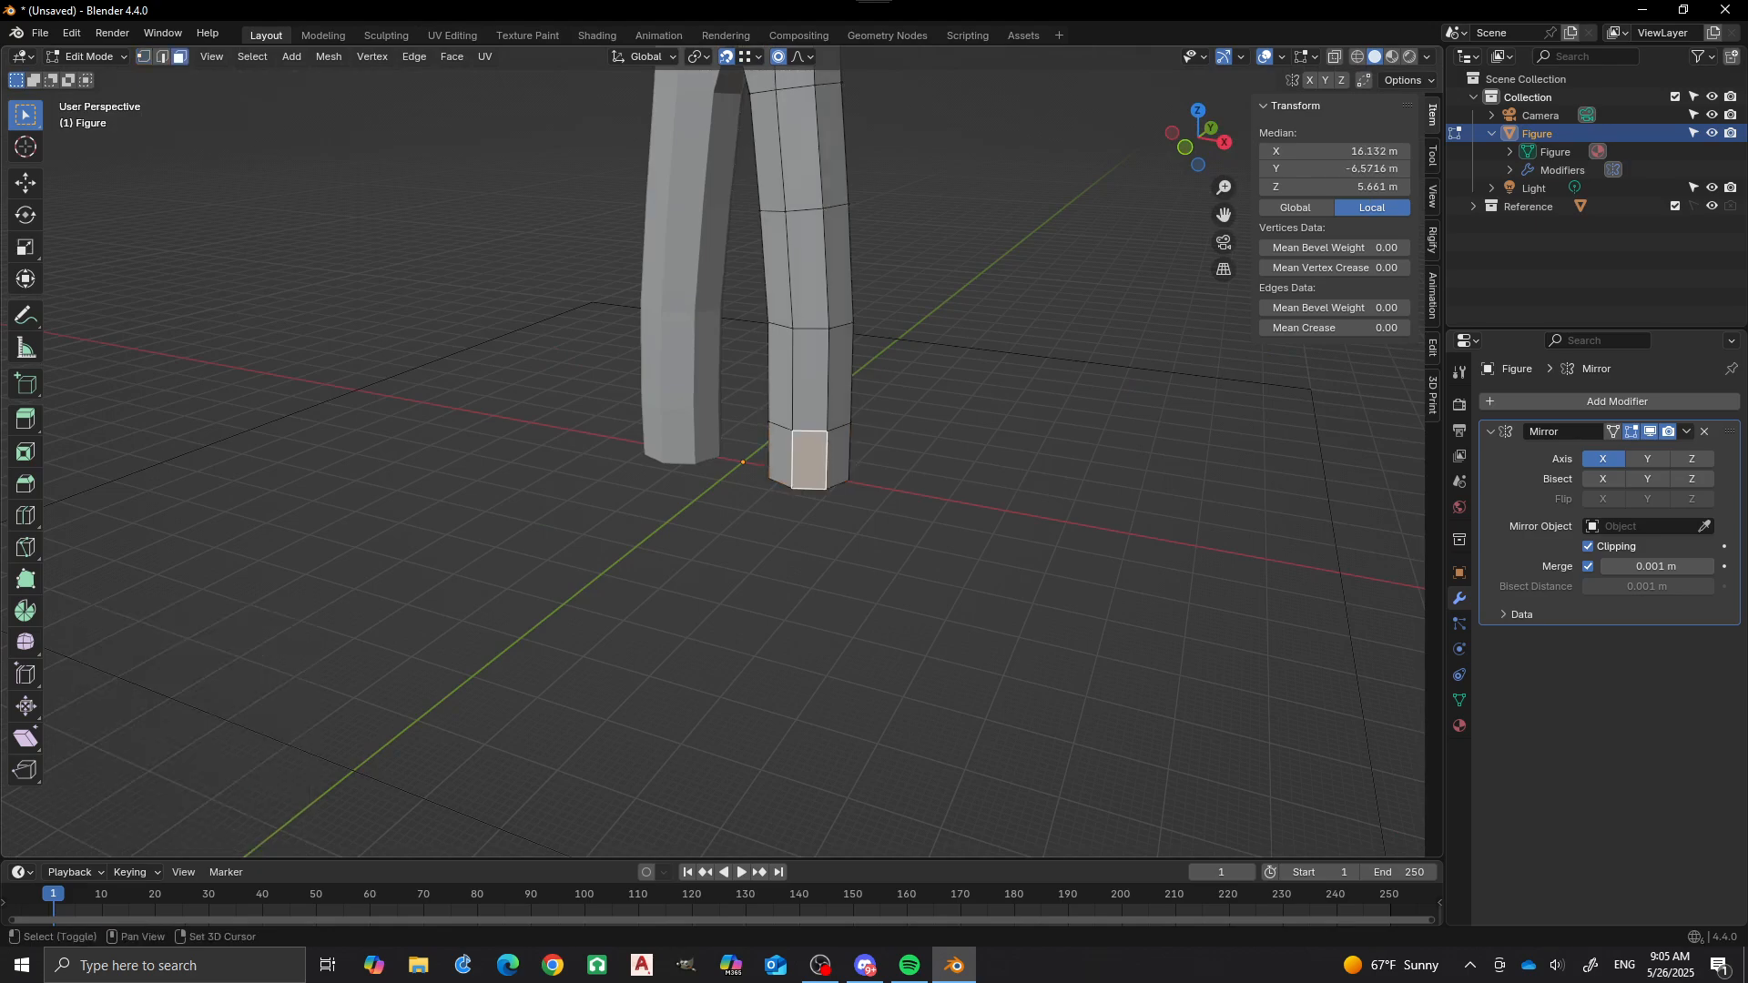
{"action": "left_click", "coordinate": [779, 456], "text": "shift"}
{"action": "middle_click_drag", "start_coordinate": [421, 779], "coordinate": [292, 753], "text": "alt"}
{"action": "key", "text": "e"}
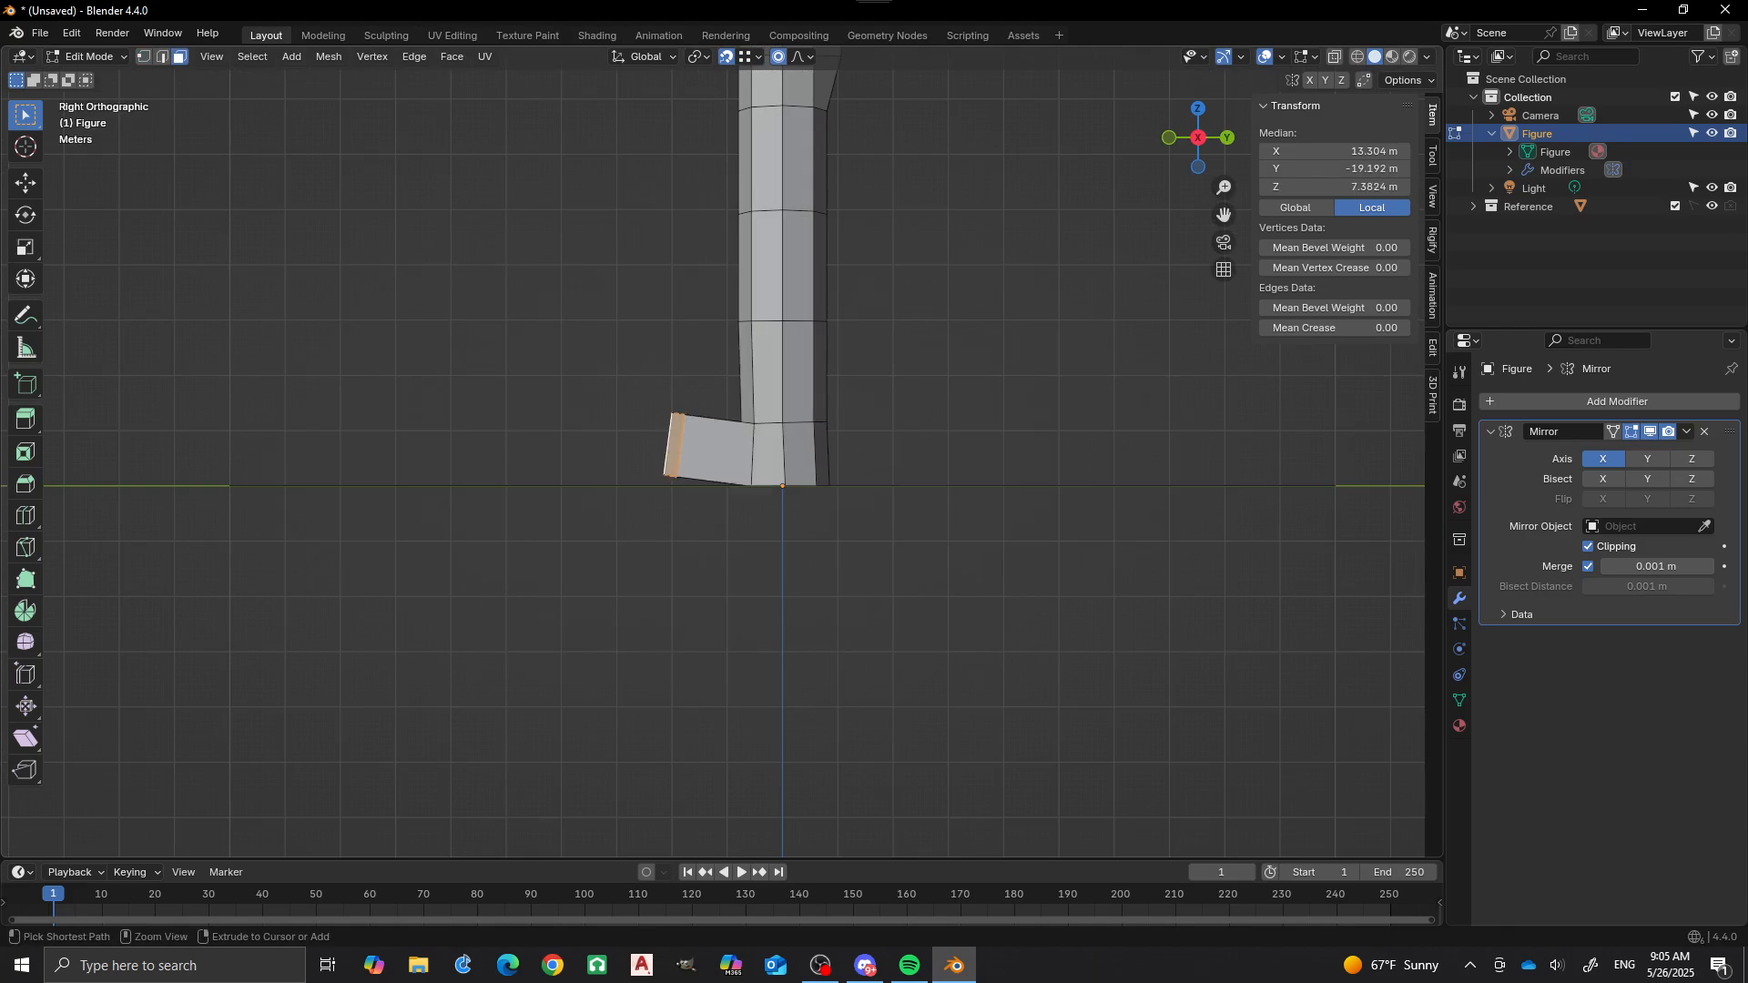
{"action": "key", "text": "Return"}
{"action": "middle_click_drag", "start_coordinate": [183, 478], "coordinate": [745, 348]}
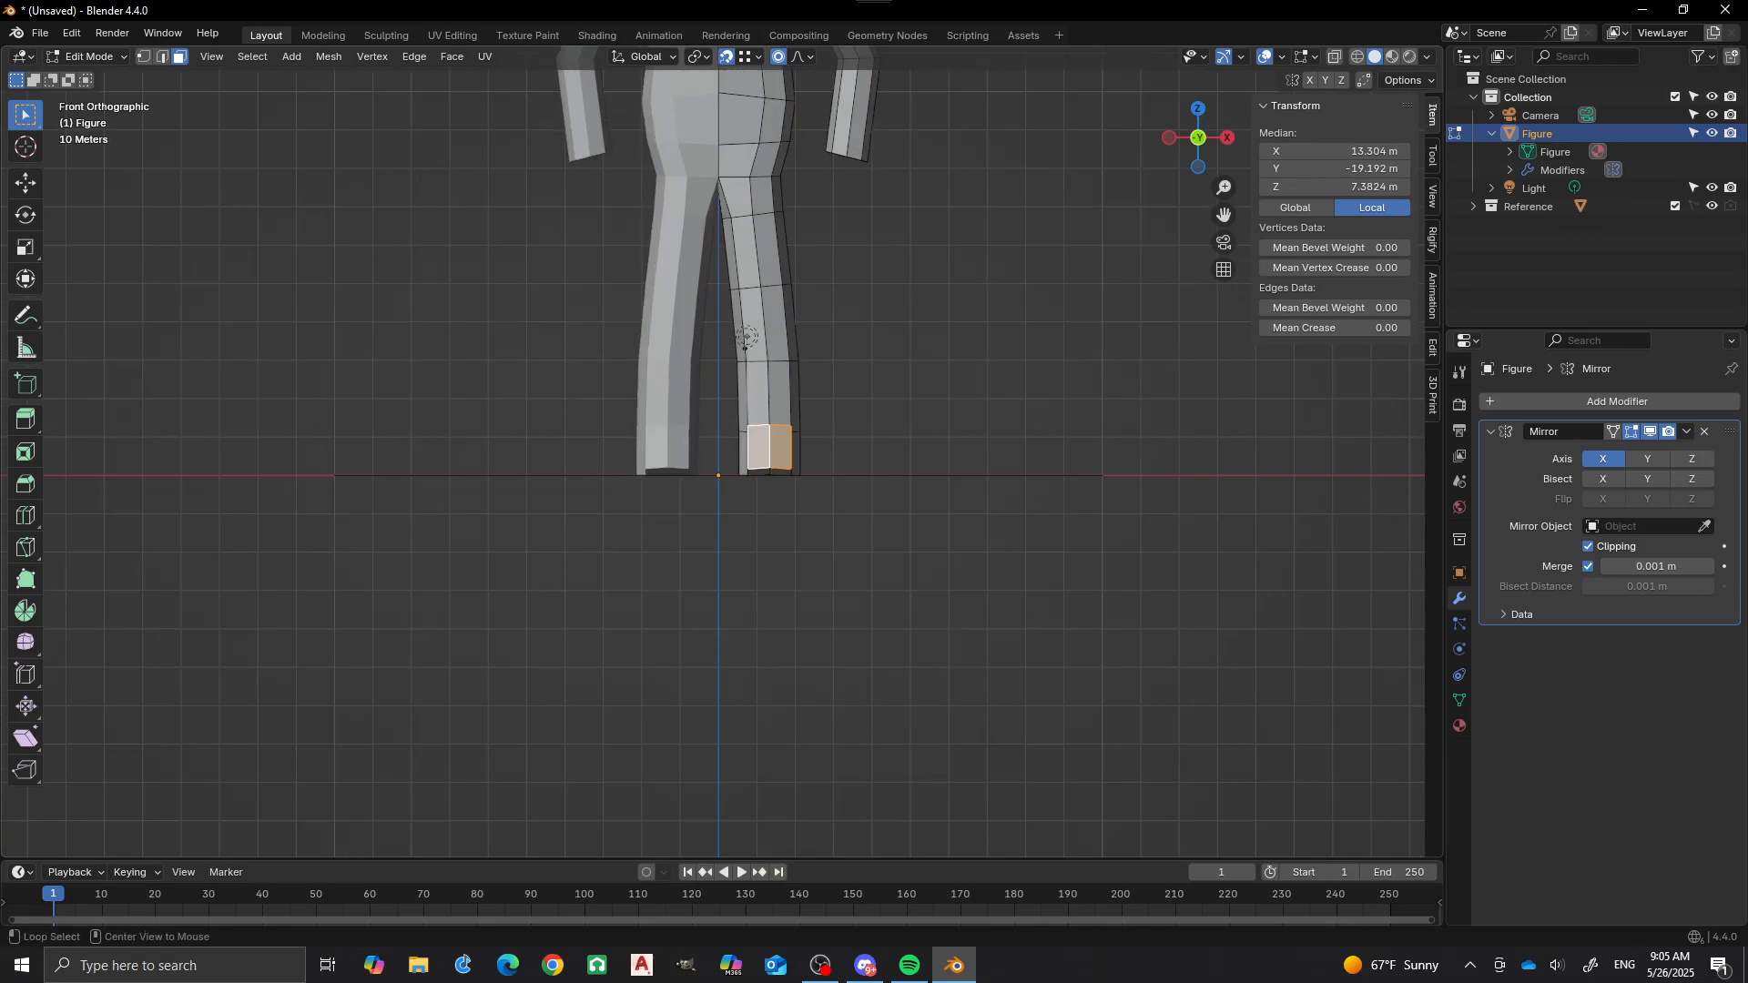
{"action": "key", "text": "g"}
{"action": "key", "text": "z"}
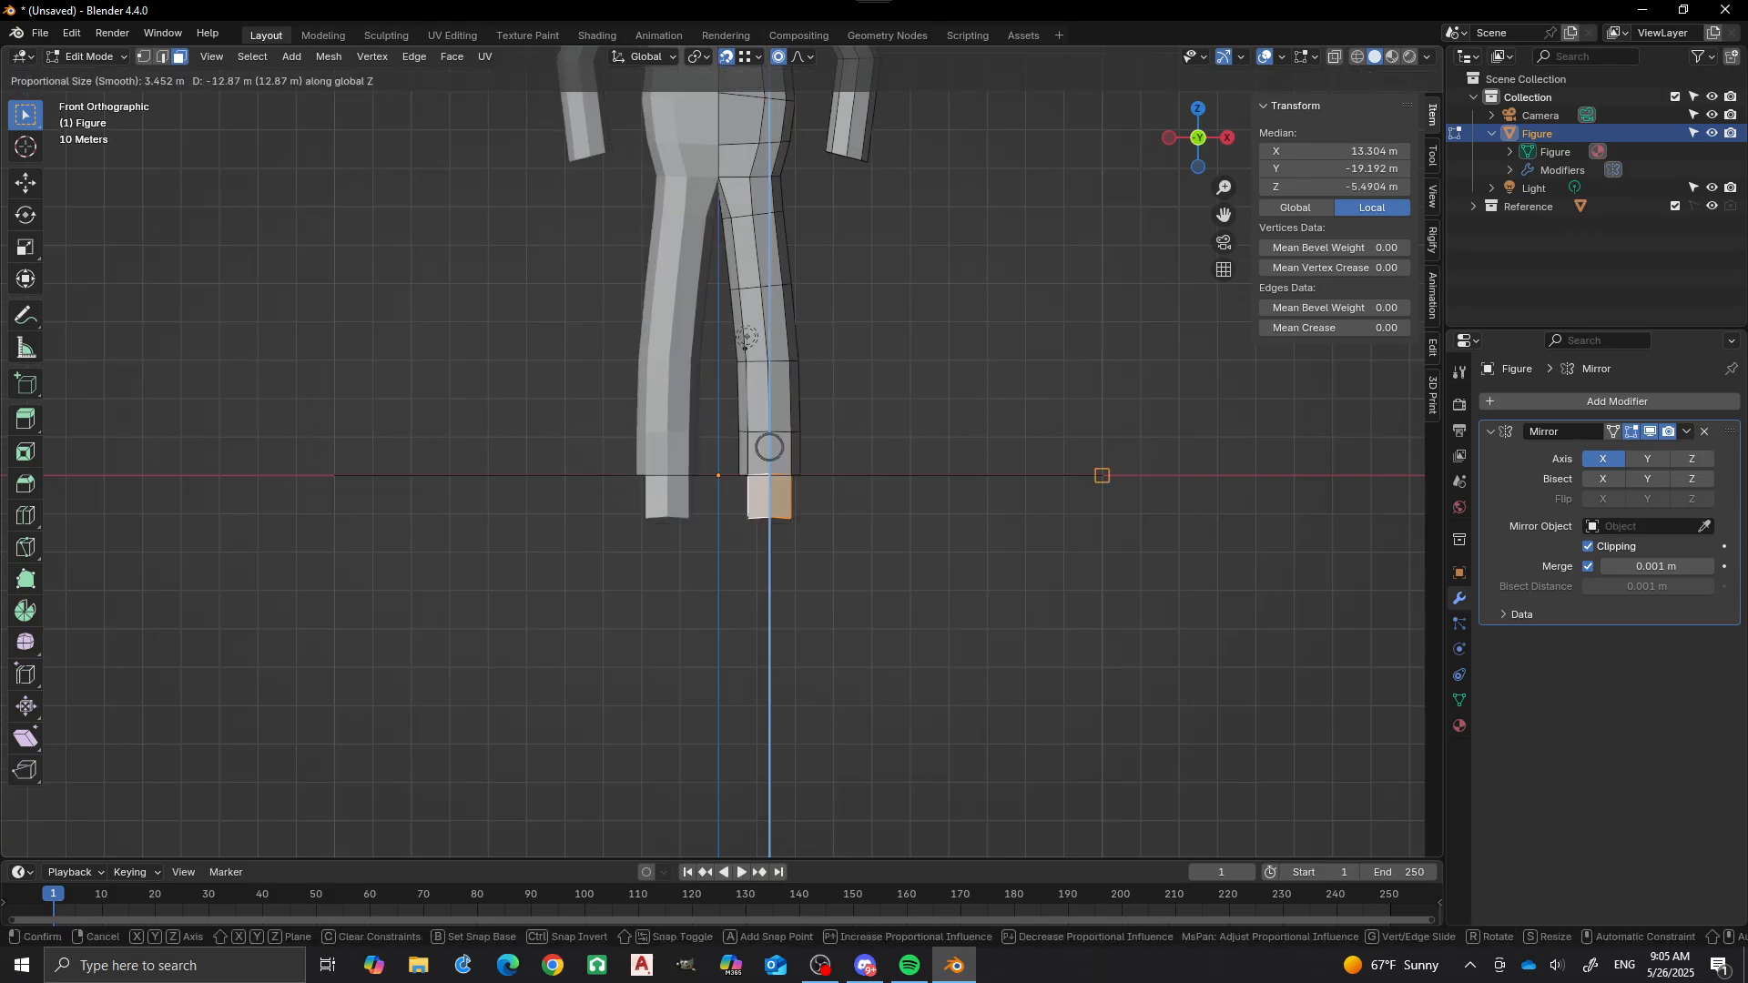
{"action": "key", "text": "Return"}
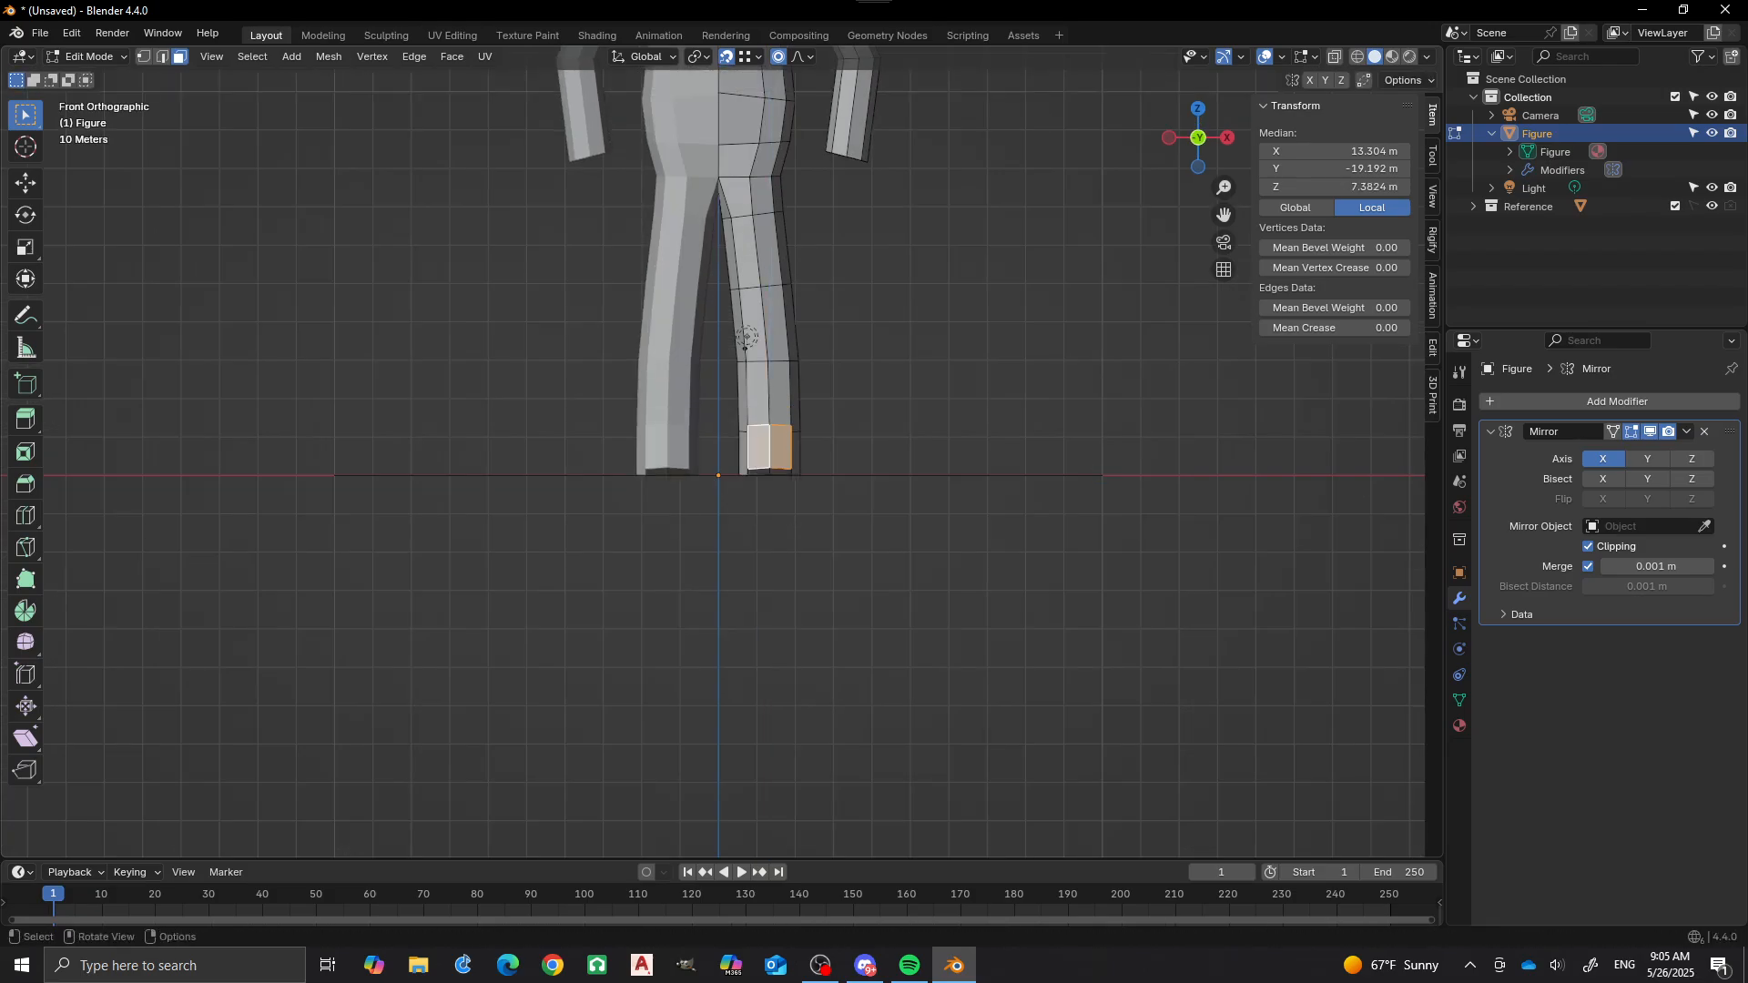
Lower the extruded front faces of the foot along Z by about 1.15 m.
{"action": "scroll", "coordinate": [745, 348], "scroll_direction": "up", "scroll_amount": 2}
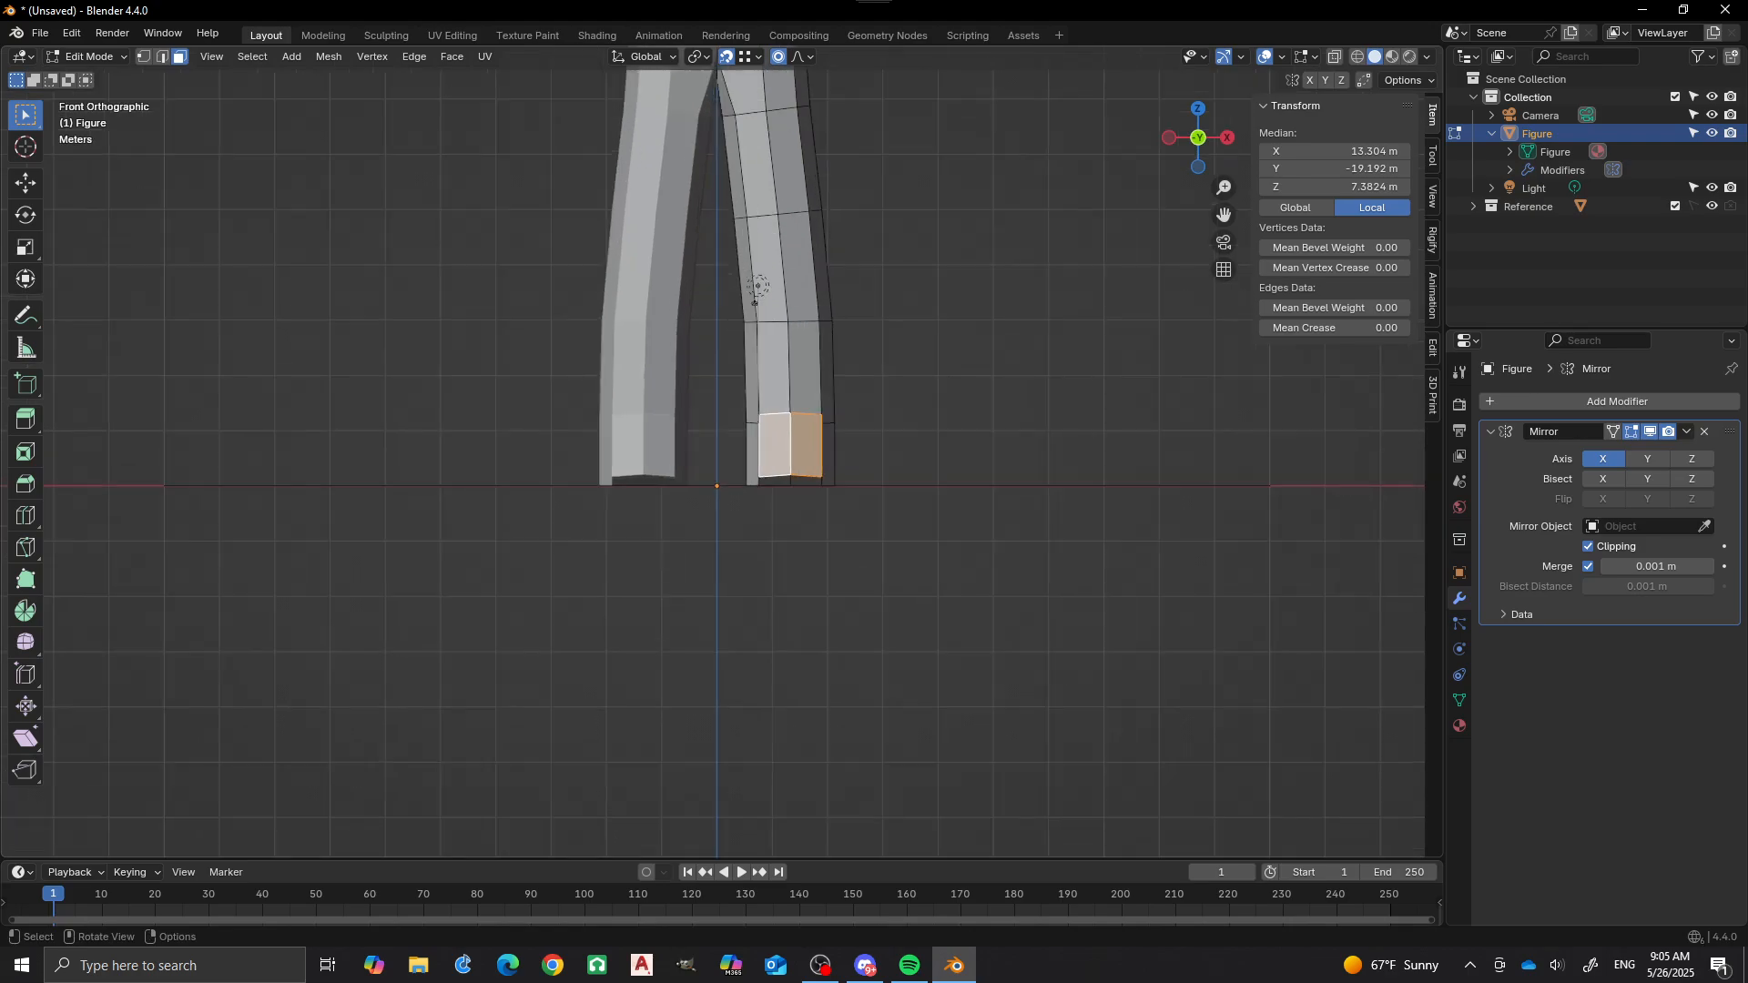
{"action": "key", "text": "g"}
{"action": "key", "text": "z"}
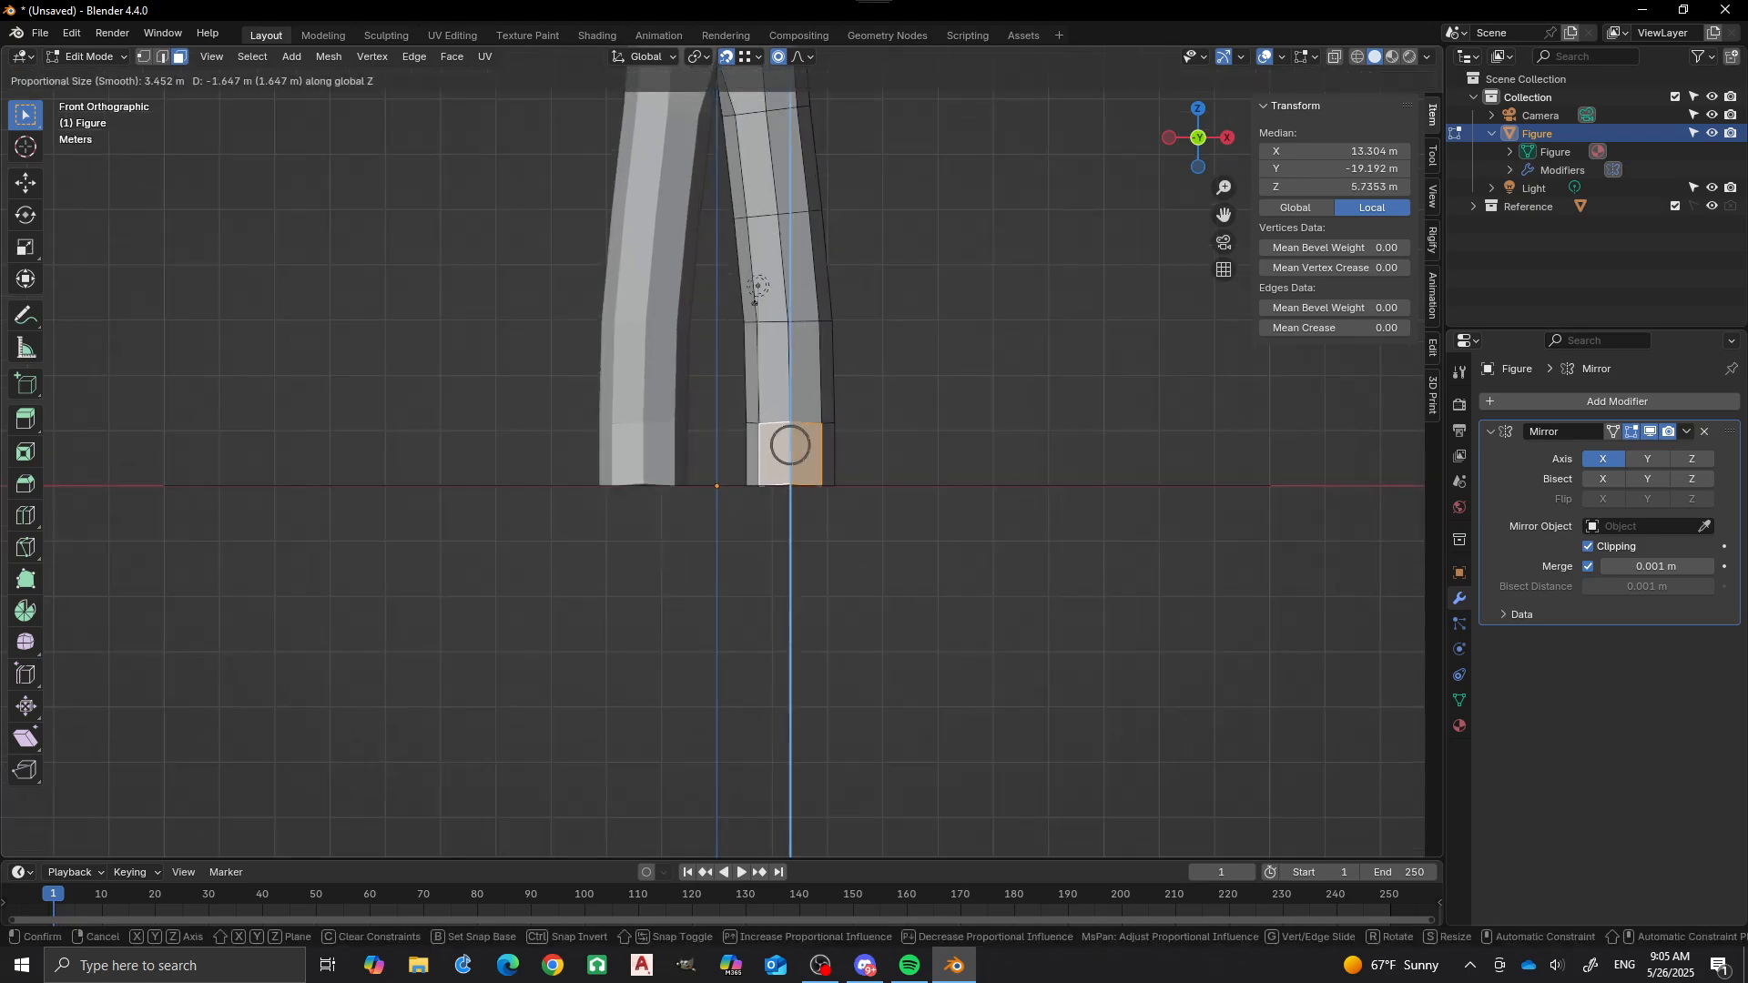
{"action": "left_click", "coordinate": [755, 290]}
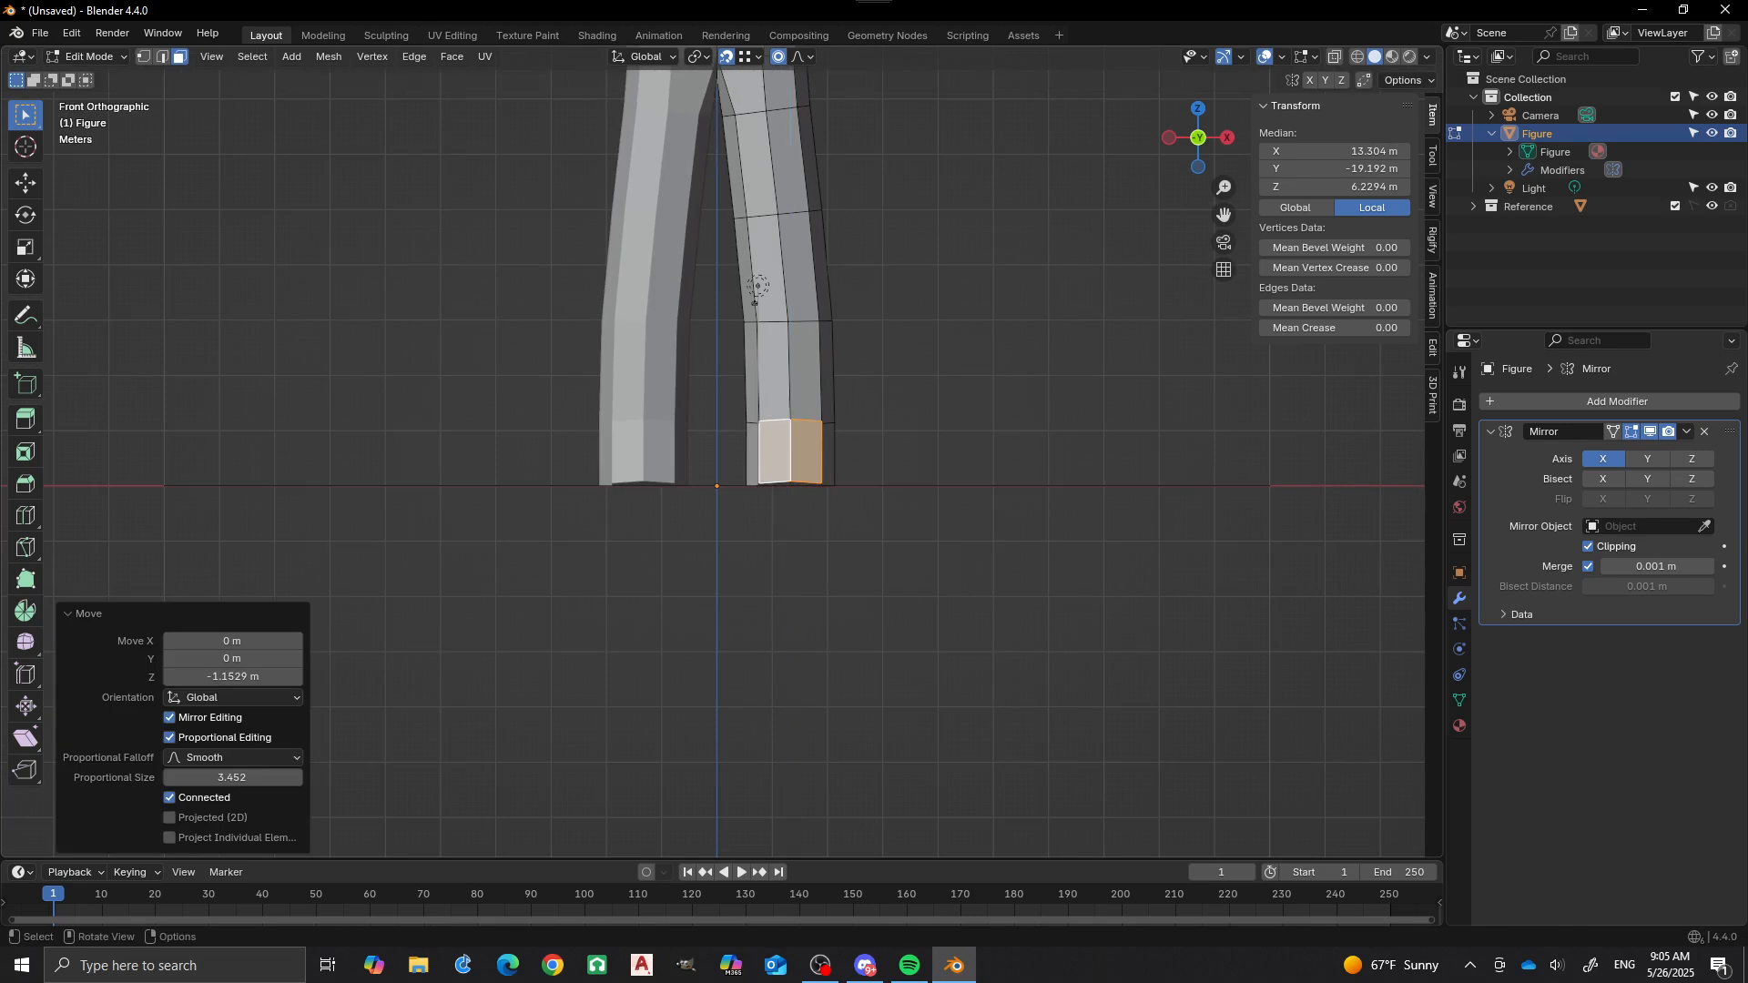
{"action": "scroll", "coordinate": [755, 289], "scroll_direction": "down", "scroll_amount": 3}
{"action": "middle_click_drag", "start_coordinate": [755, 289], "coordinate": [692, 405]}
{"action": "scroll", "coordinate": [692, 406], "scroll_direction": "up", "scroll_amount": 2}
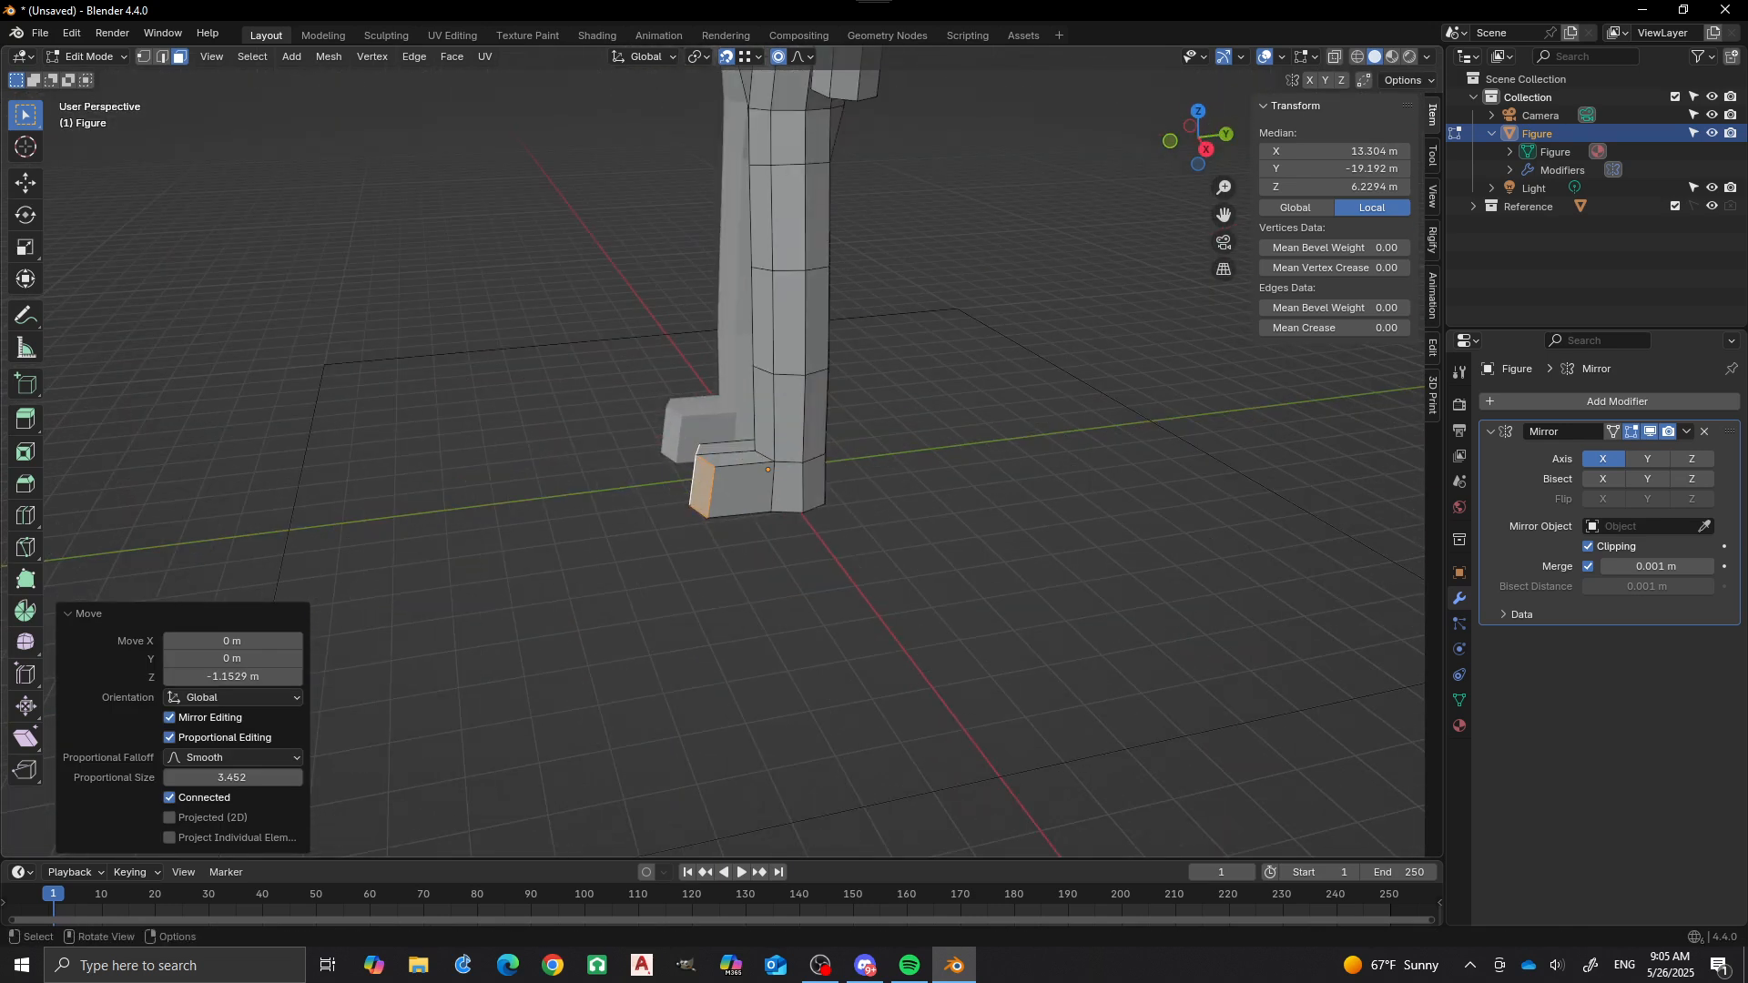
Widen the front faces of the foot by scaling them to about 1.188 along X.
{"action": "key", "text": "s"}
{"action": "key", "text": "x"}
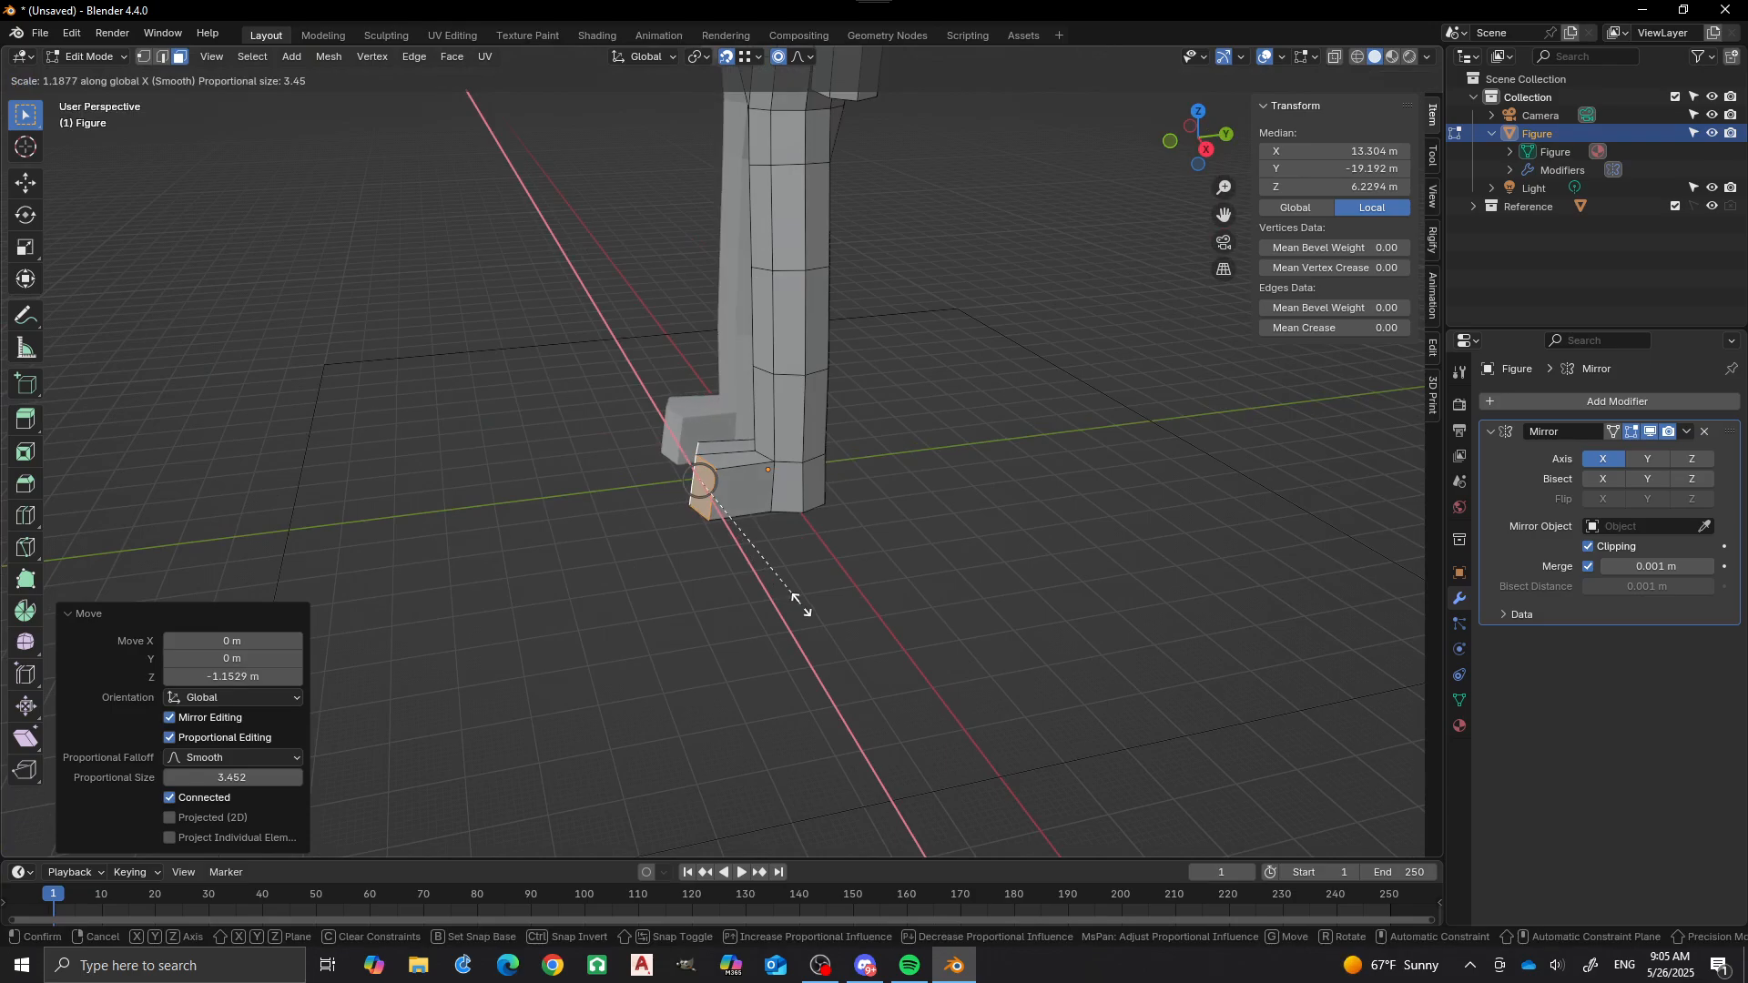
{"action": "left_click", "coordinate": [801, 604]}
Extrude the foot's front faces further forward to form the toe section and scale them to about 0.654 along Z.
{"action": "middle_click_drag", "start_coordinate": [800, 604], "coordinate": [983, 555]}
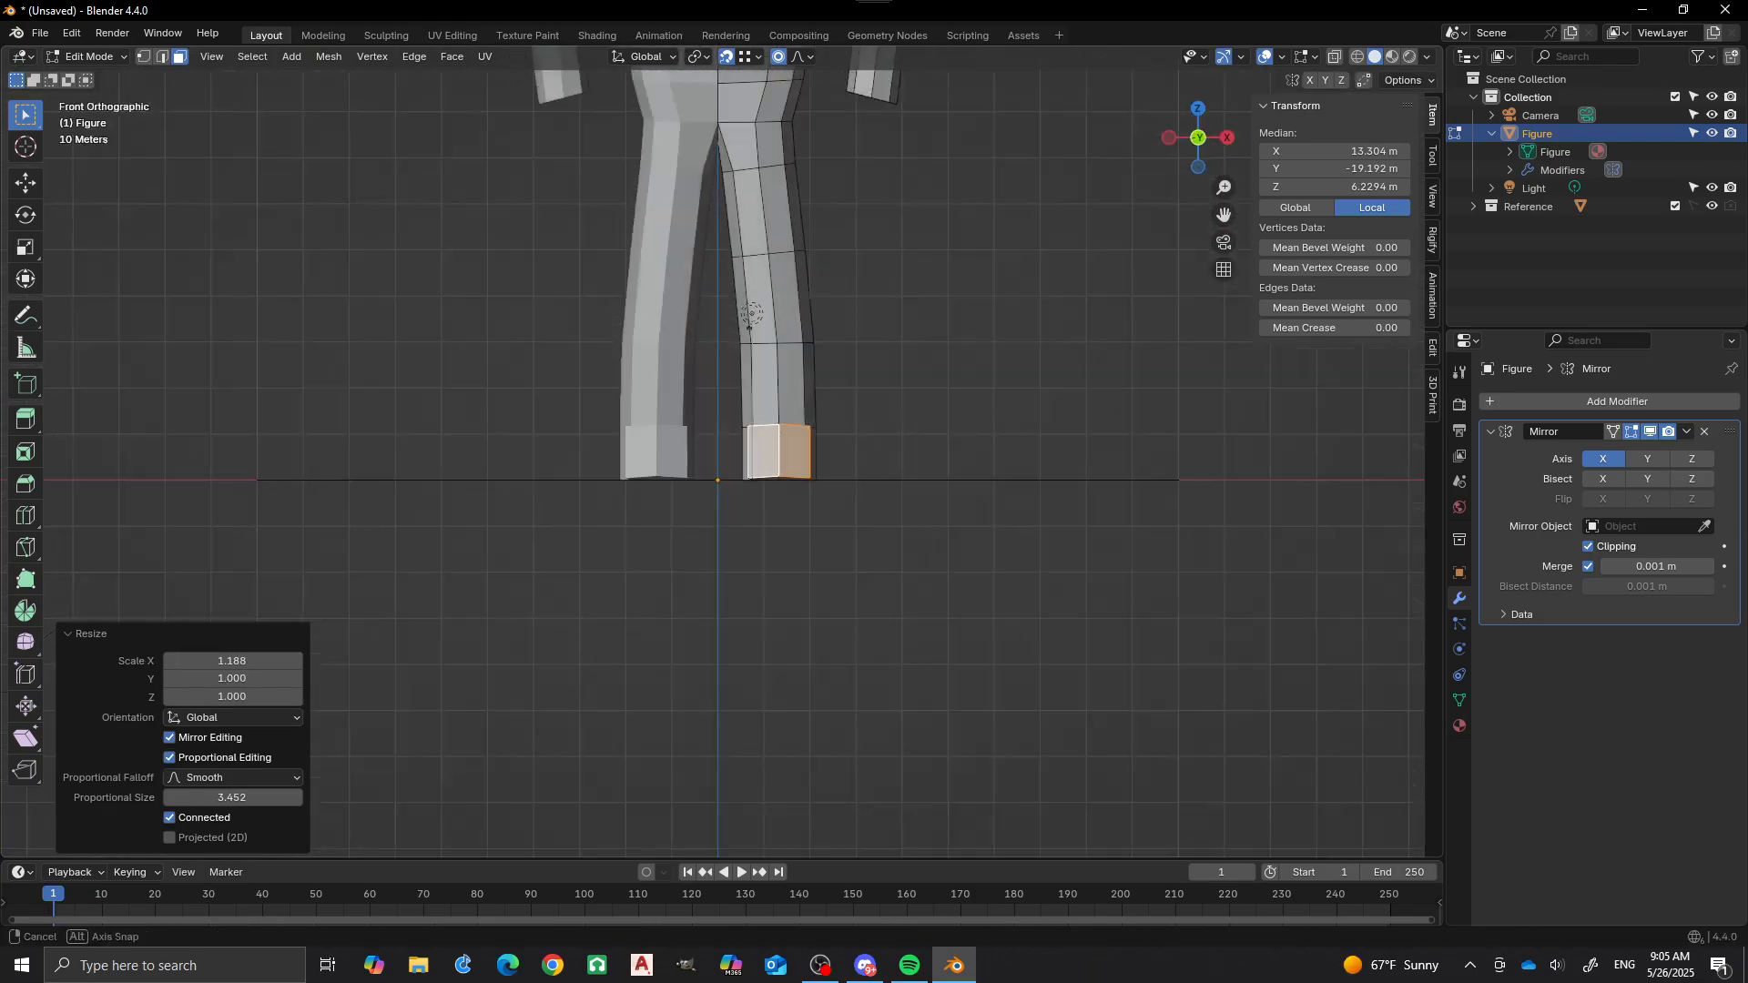
{"action": "middle_click_drag", "start_coordinate": [751, 314], "coordinate": [96, 315]}
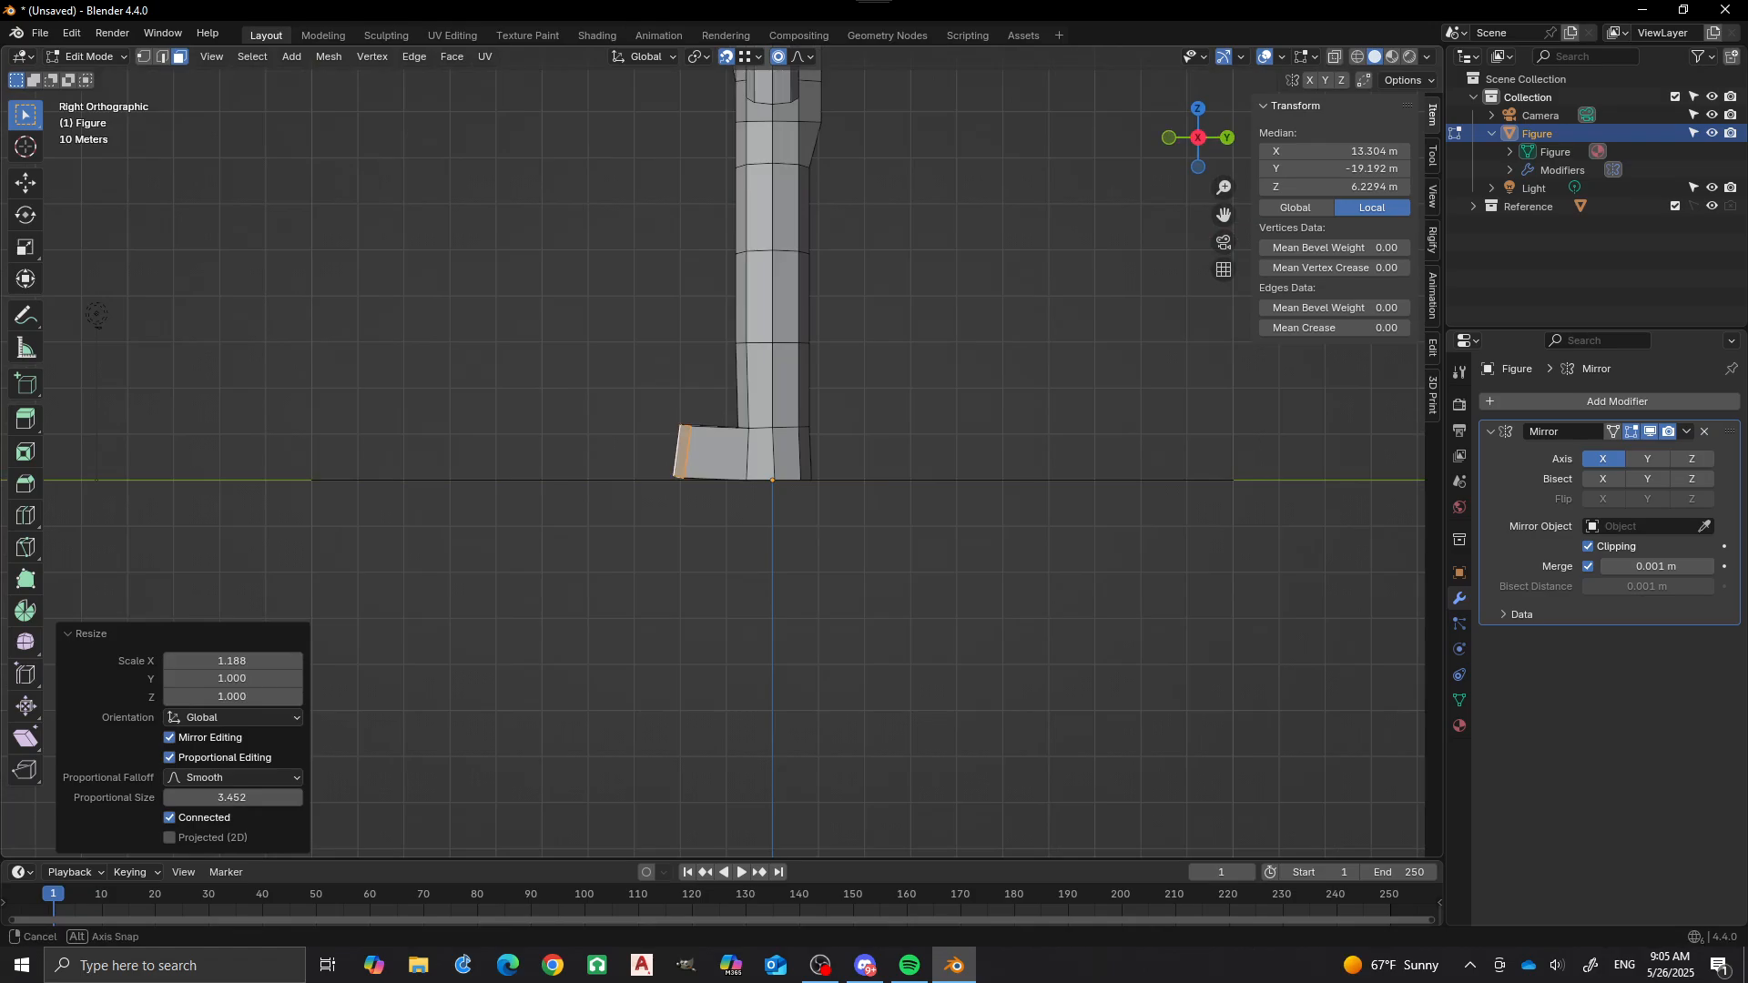
{"action": "scroll", "coordinate": [97, 300], "scroll_direction": "up", "scroll_amount": 2}
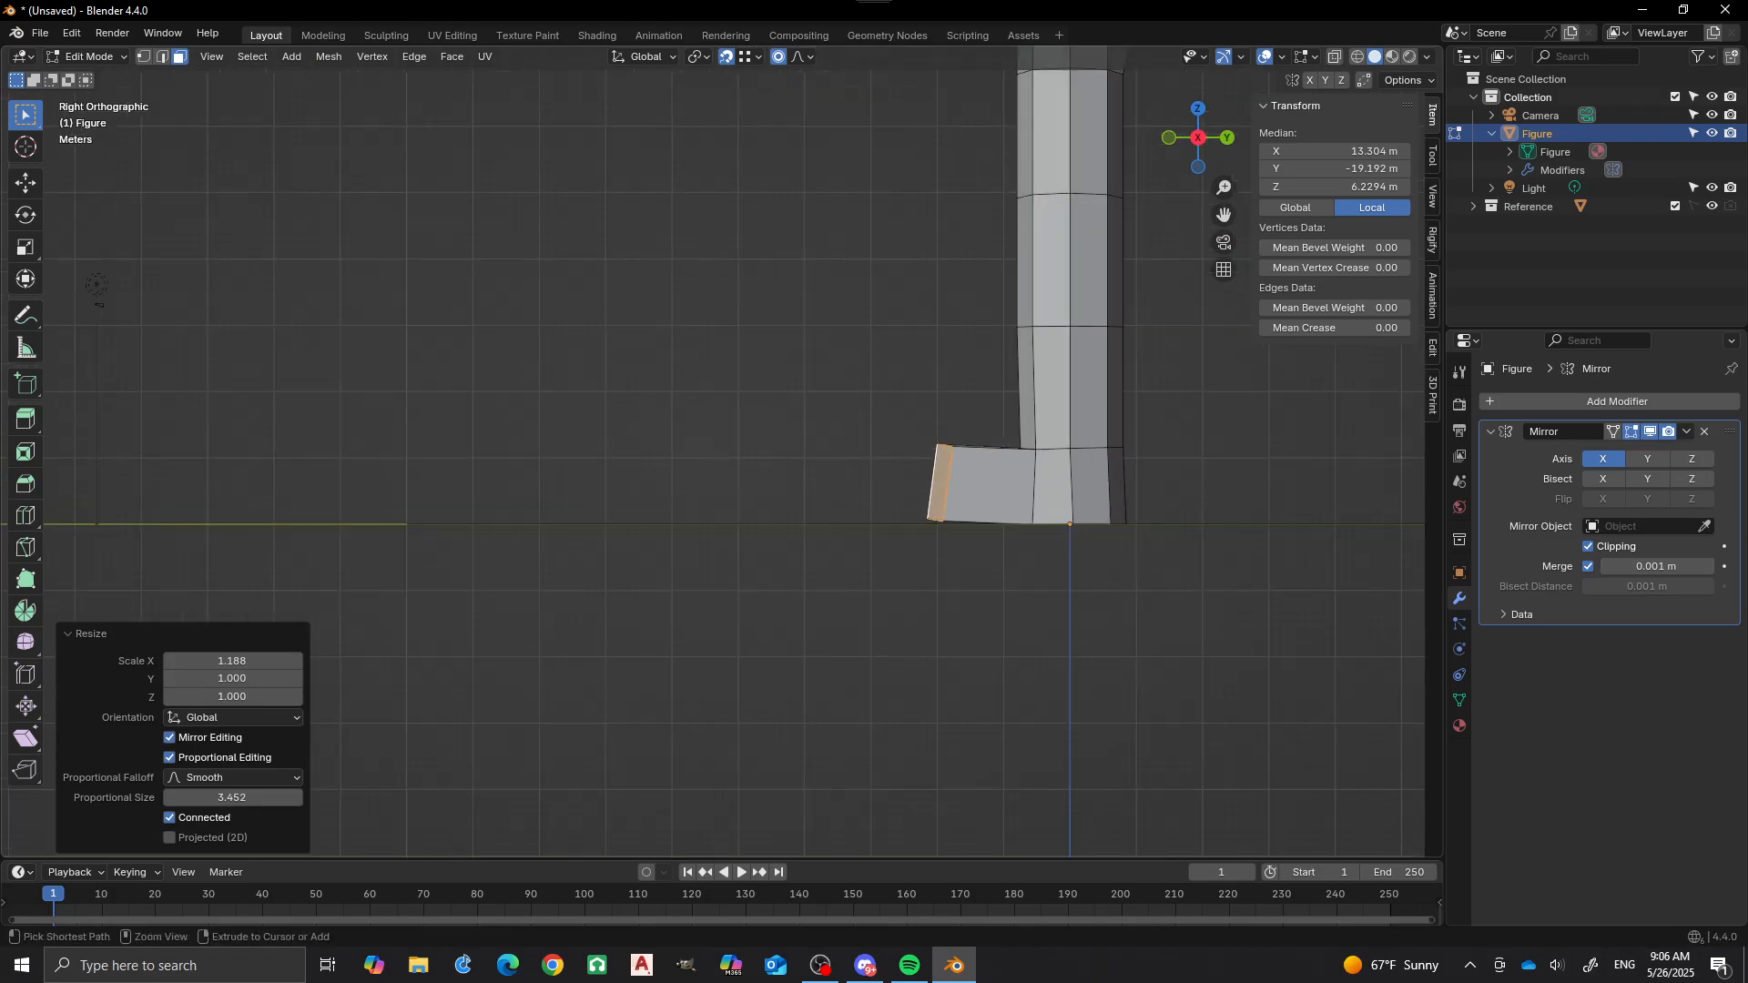
{"action": "right_click", "coordinate": [852, 493], "text": "ctrl"}
{"action": "key", "text": "s"}
{"action": "key", "text": "z"}
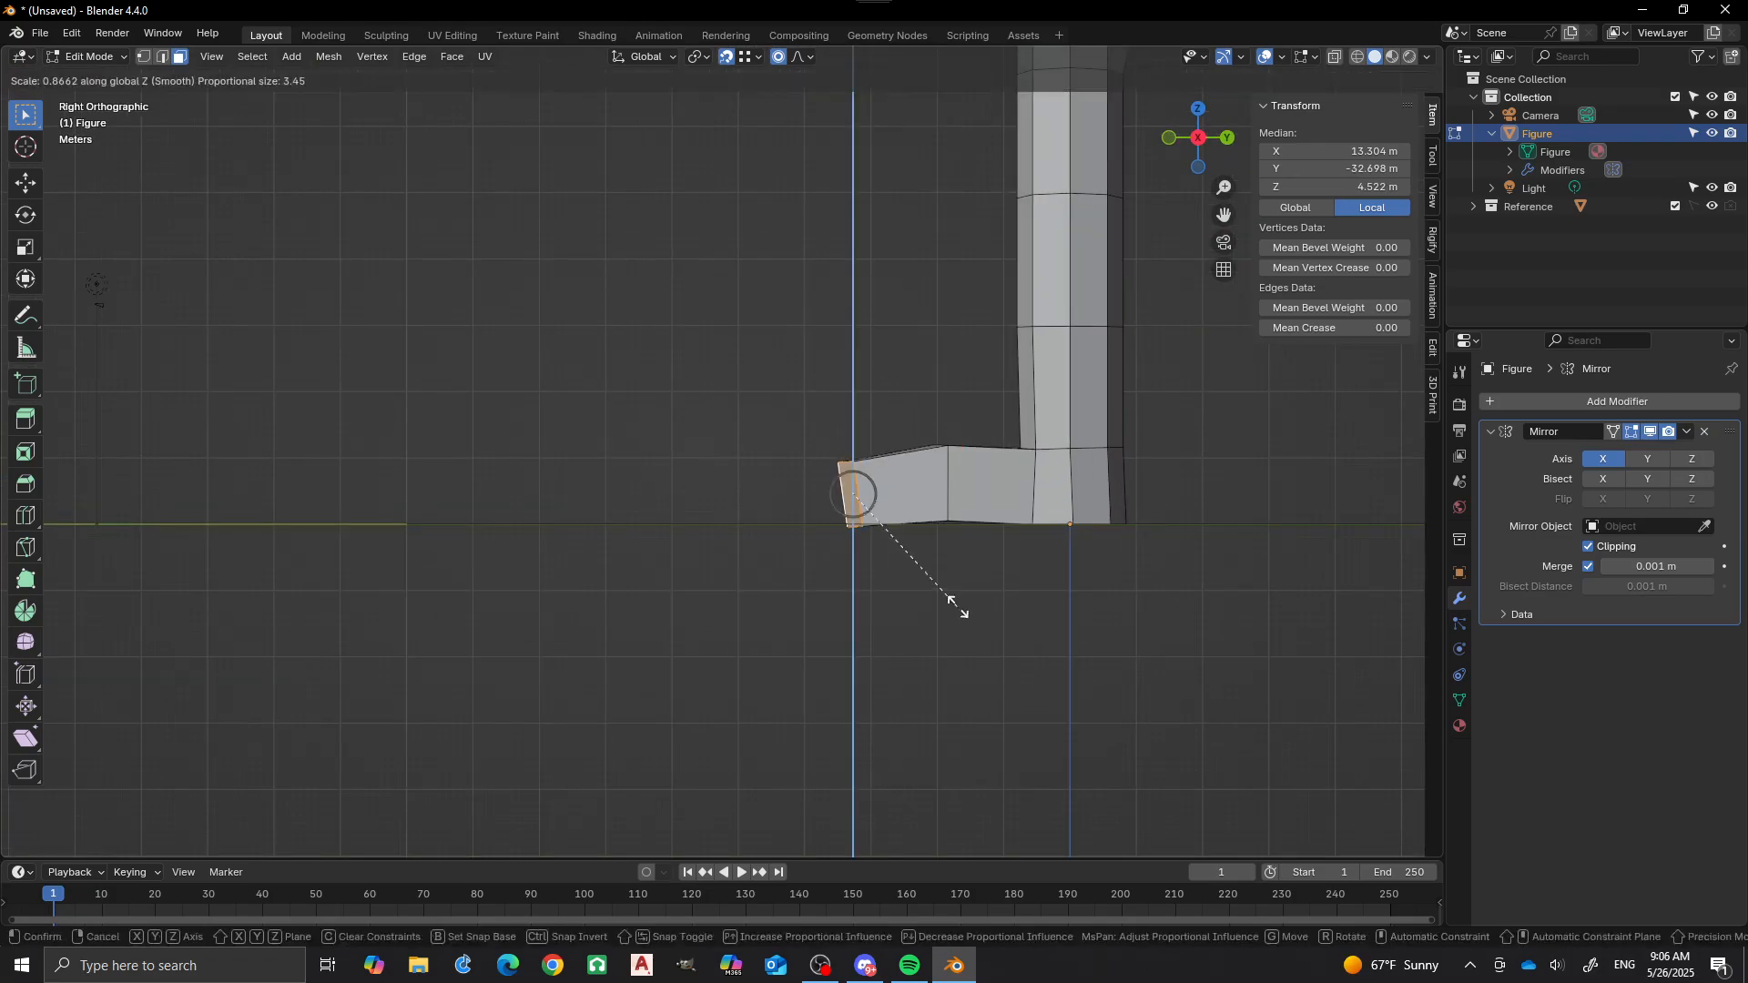
{"action": "left_click", "coordinate": [924, 574]}
Raise the toe faces about 0.96 m along Z and narrow them to about 0.827 along X.
{"action": "key", "text": "g"}
{"action": "key", "text": "z"}
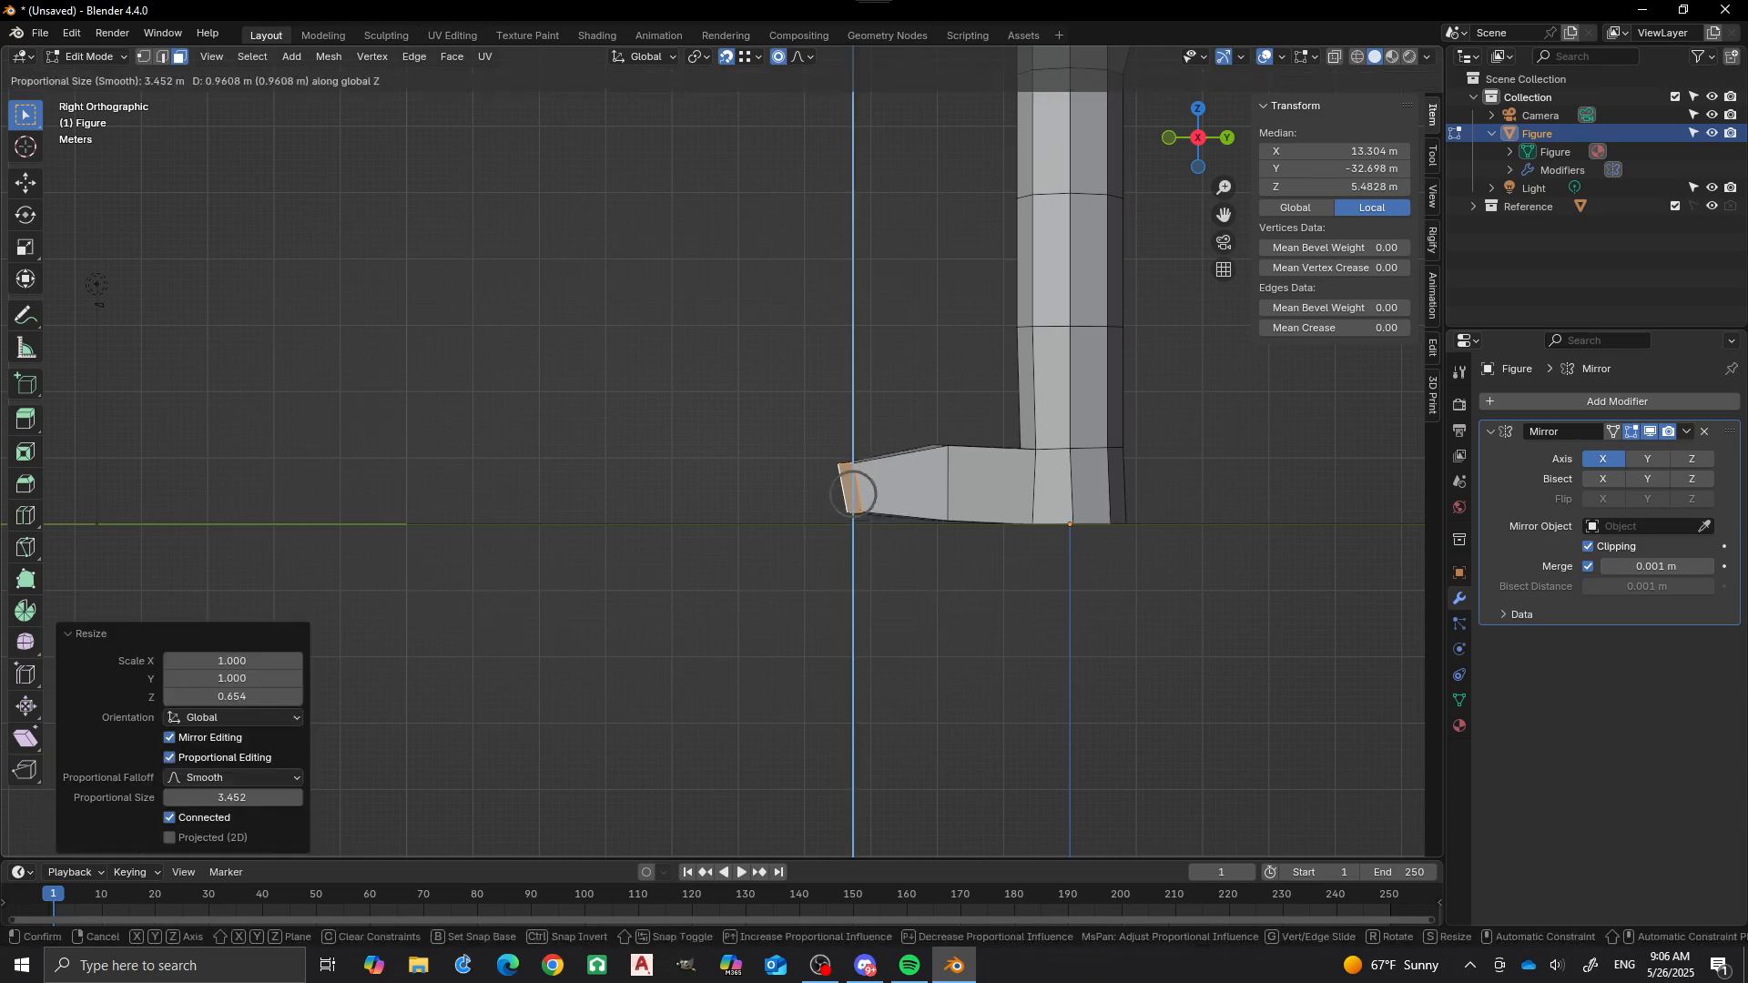
{"action": "left_click", "coordinate": [924, 509]}
{"action": "middle_click_drag", "start_coordinate": [924, 510], "coordinate": [1157, 538]}
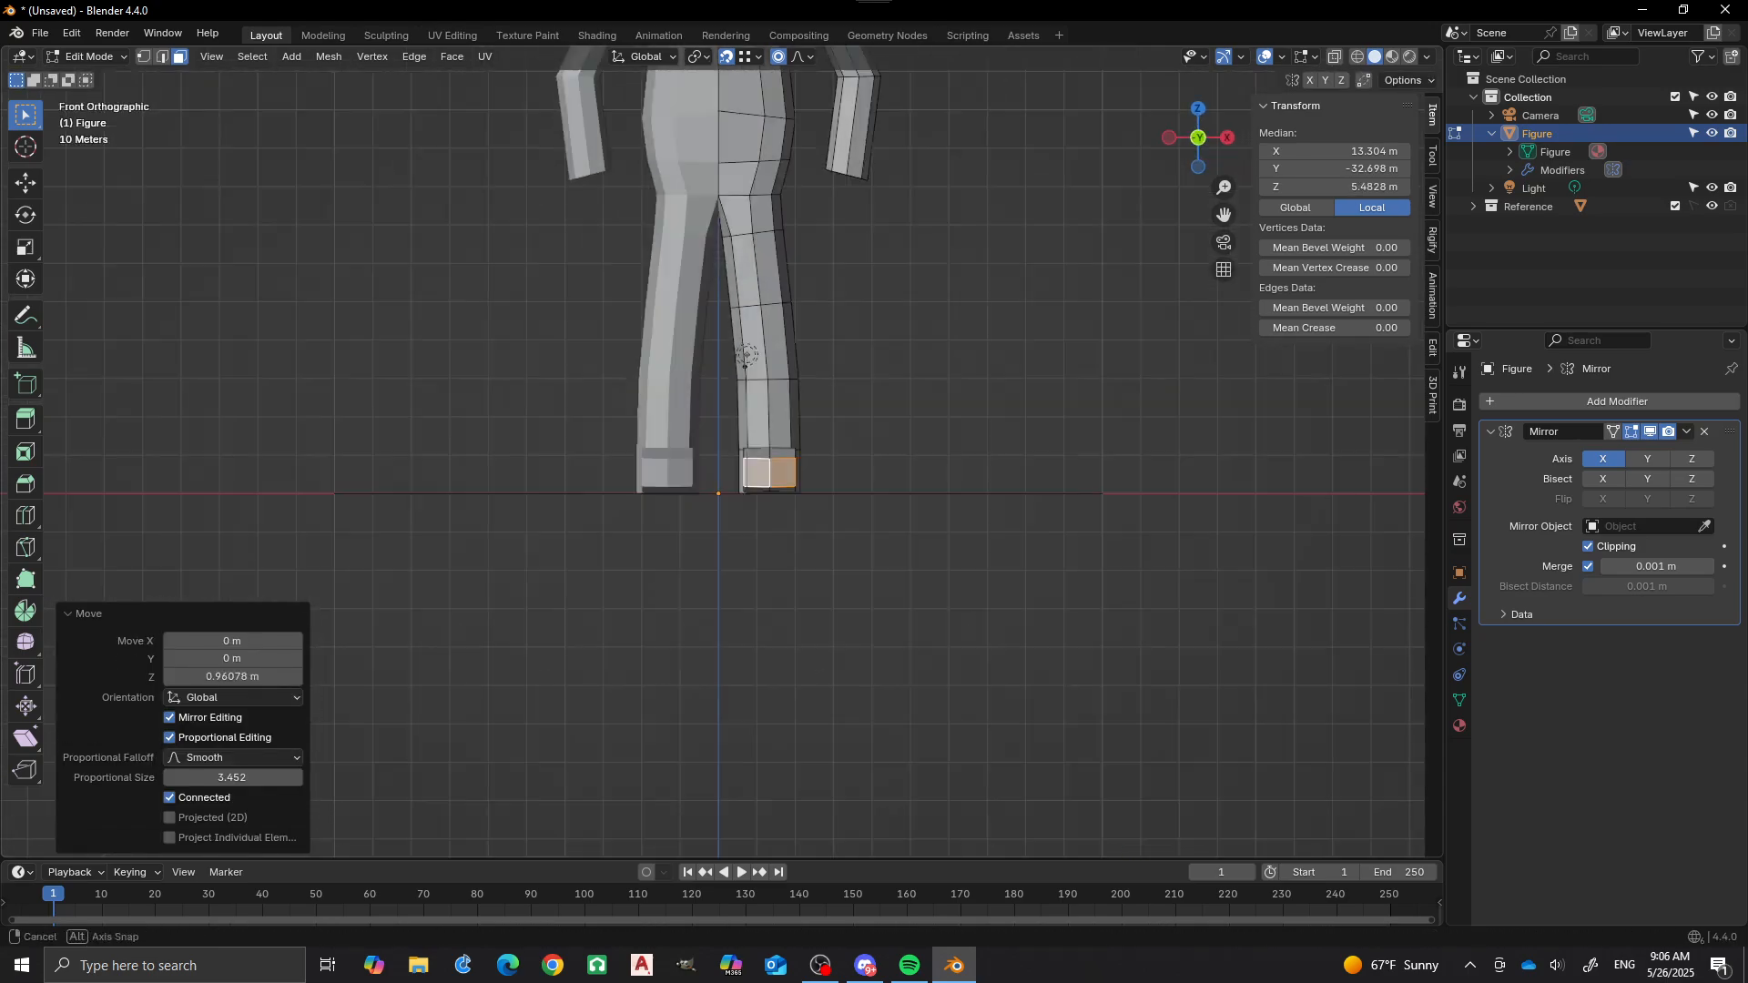
{"action": "key", "text": "s"}
{"action": "key", "text": "x"}
{"action": "left_click", "coordinate": [1056, 500]}
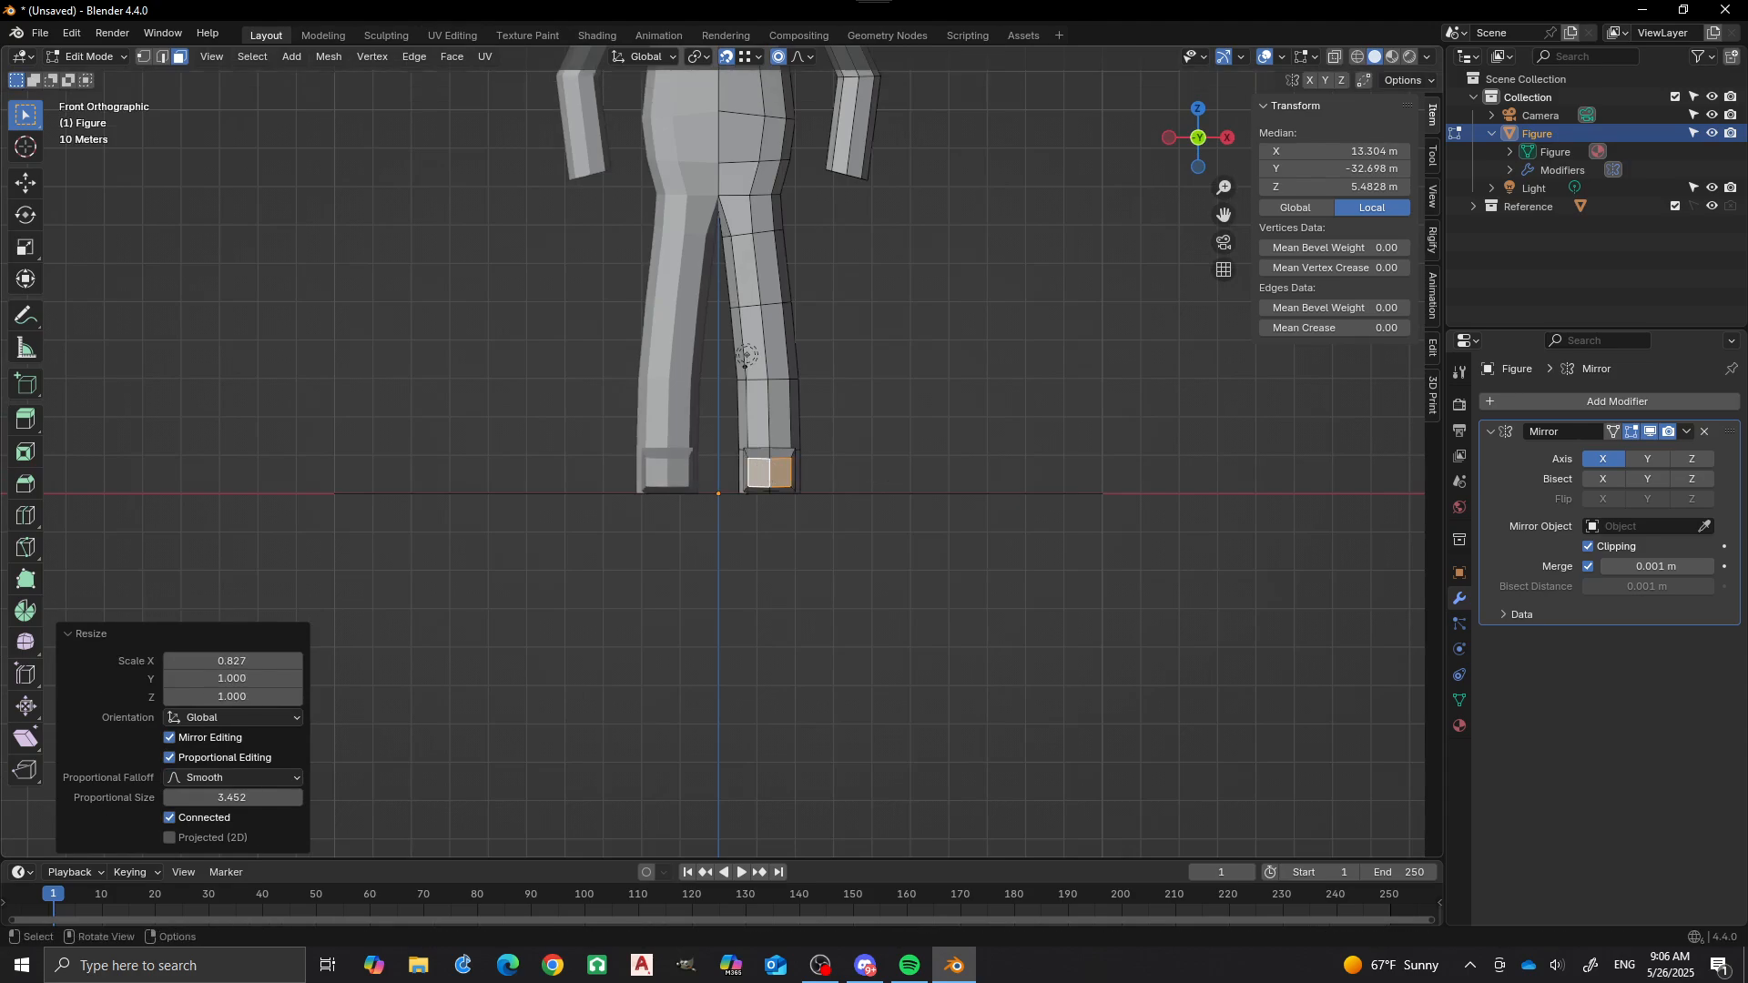
Lower the toe faces about 1.85 m along Z, snapping them to ground level, and clear the selection.
{"action": "middle_click_drag", "start_coordinate": [1056, 500], "coordinate": [754, 326]}
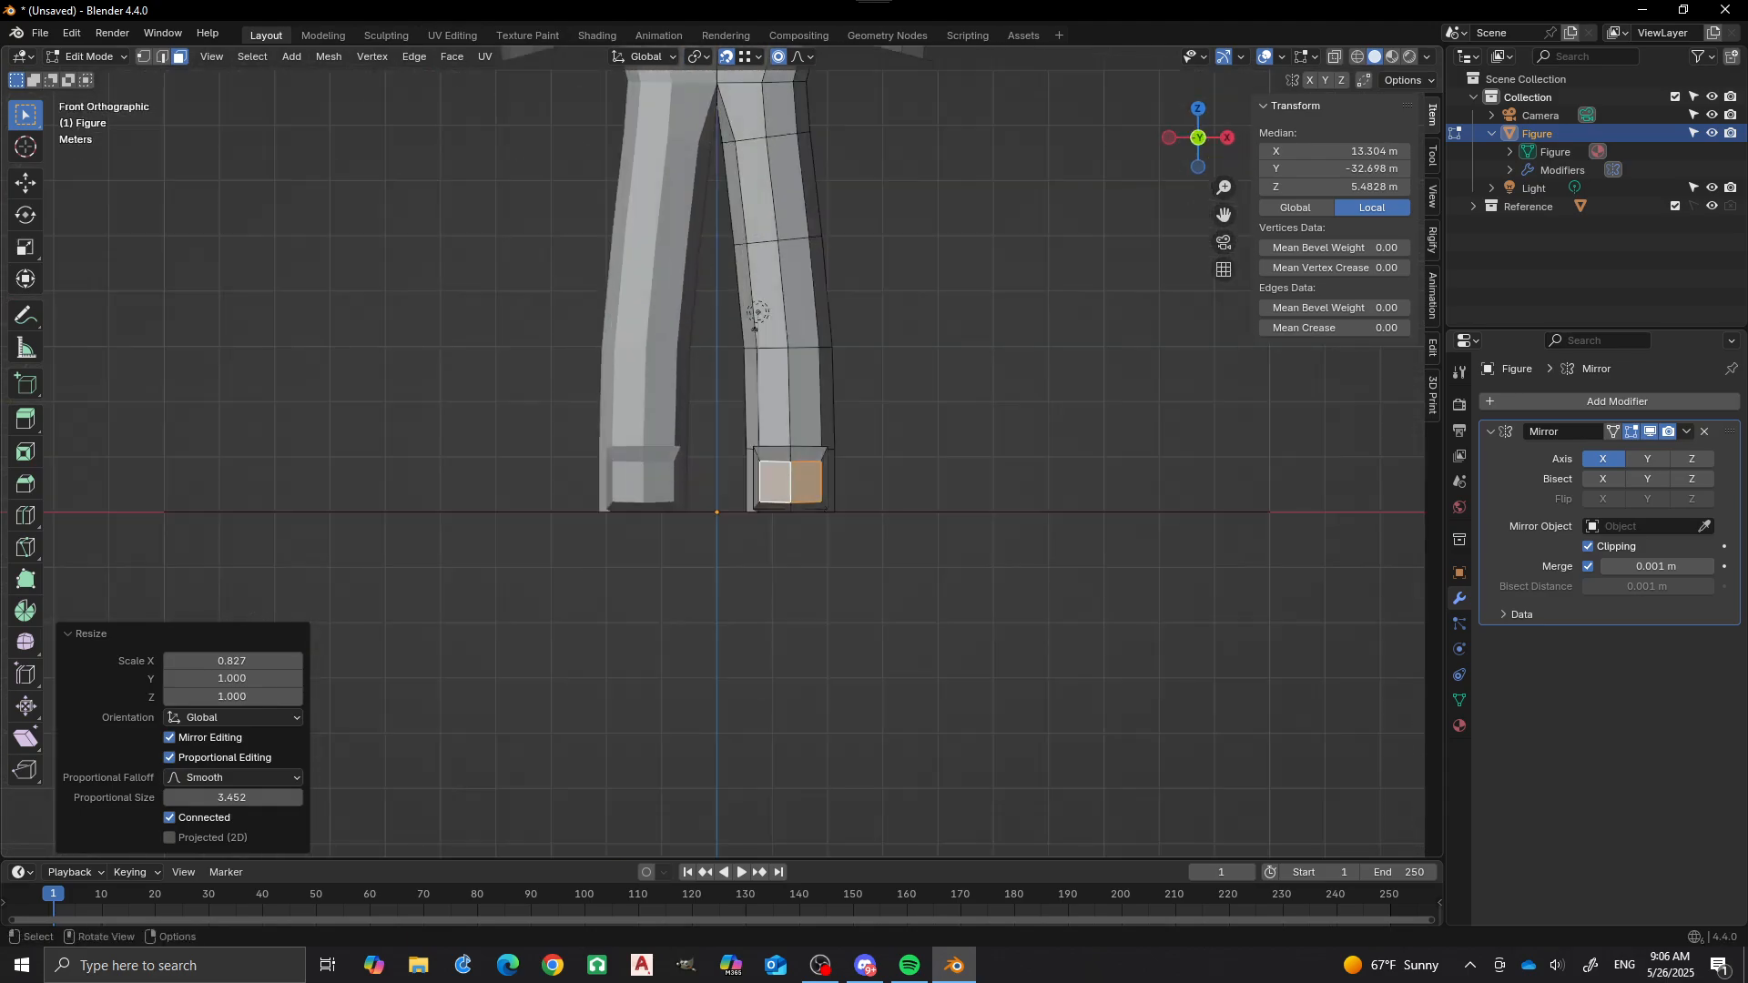
{"action": "key", "text": "g"}
{"action": "key", "text": "z"}
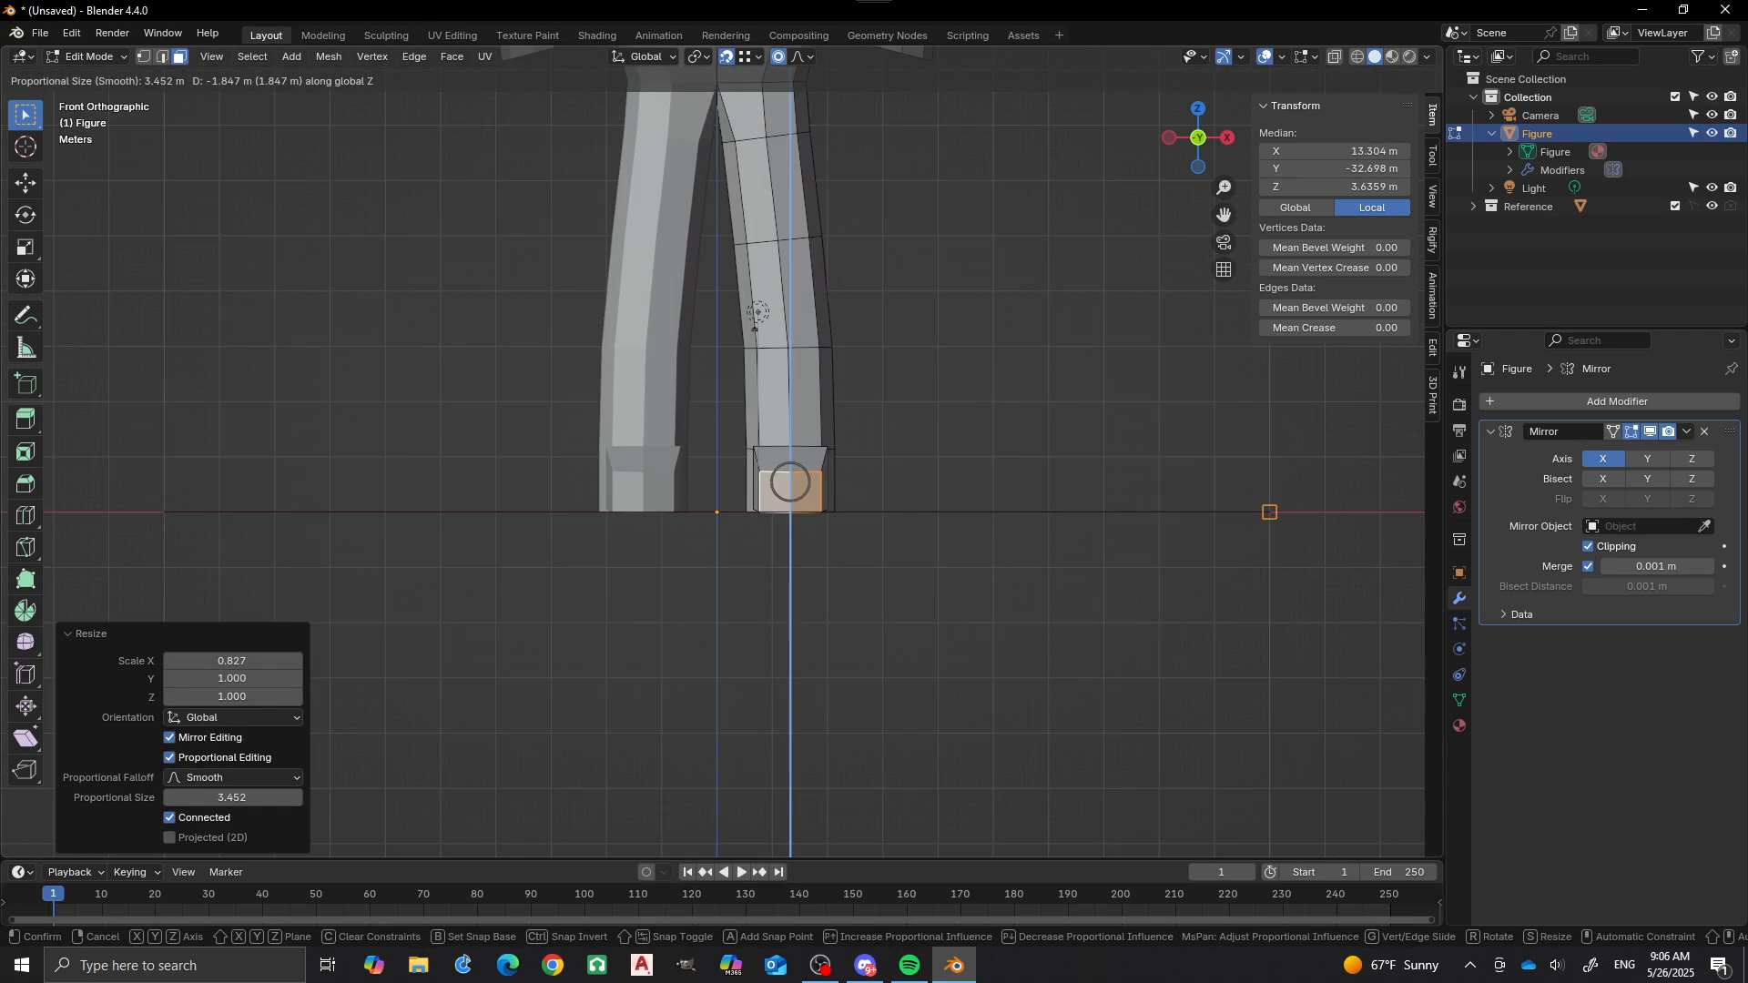
{"action": "left_click", "coordinate": [757, 312]}
{"action": "scroll", "coordinate": [774, 250], "scroll_direction": "up", "scroll_amount": 1}
{"action": "scroll", "coordinate": [714, 452], "scroll_direction": "down", "scroll_amount": 5}
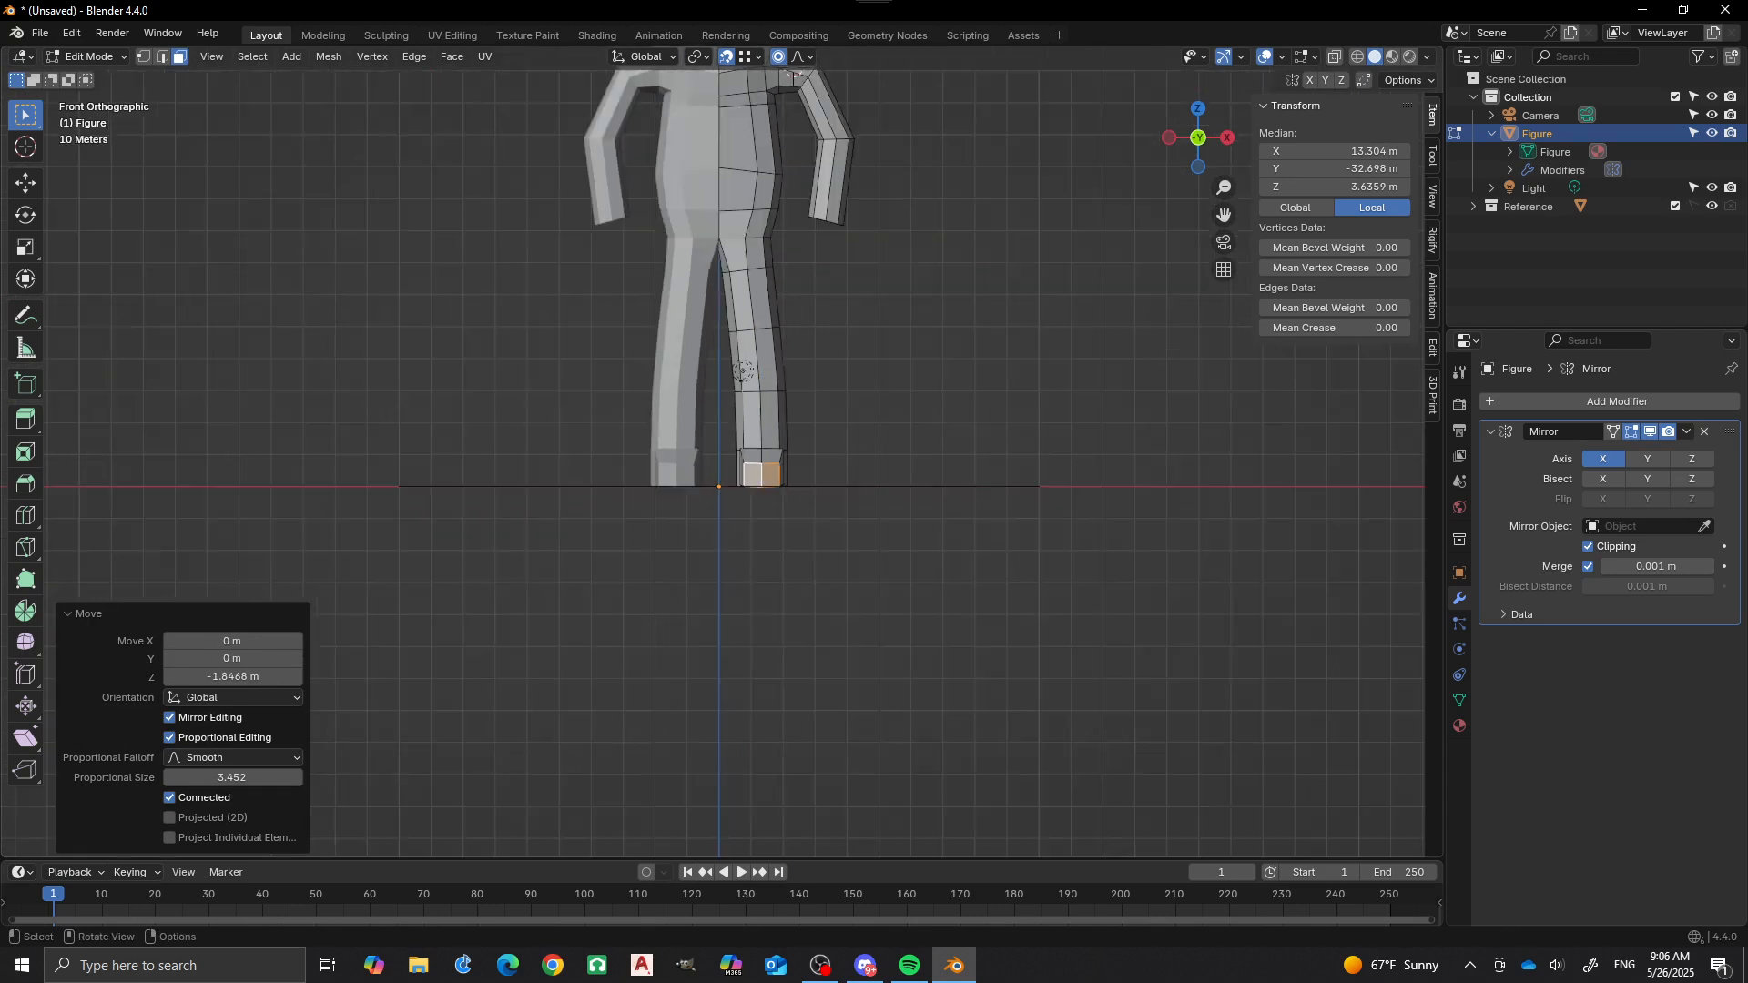
{"action": "key", "text": "alt+a"}
Close the open end of the forearm with a Grid Fill of span 2.
{"action": "middle_click_drag", "start_coordinate": [713, 451], "coordinate": [591, 510], "text": "shift"}
{"action": "scroll", "coordinate": [714, 451], "scroll_direction": "up", "scroll_amount": 4}
{"action": "scroll", "coordinate": [574, 662], "scroll_direction": "down", "scroll_amount": 3}
{"action": "scroll", "coordinate": [592, 510], "scroll_direction": "up", "scroll_amount": 2}
{"action": "scroll", "coordinate": [583, 455], "scroll_direction": "up", "scroll_amount": 2}
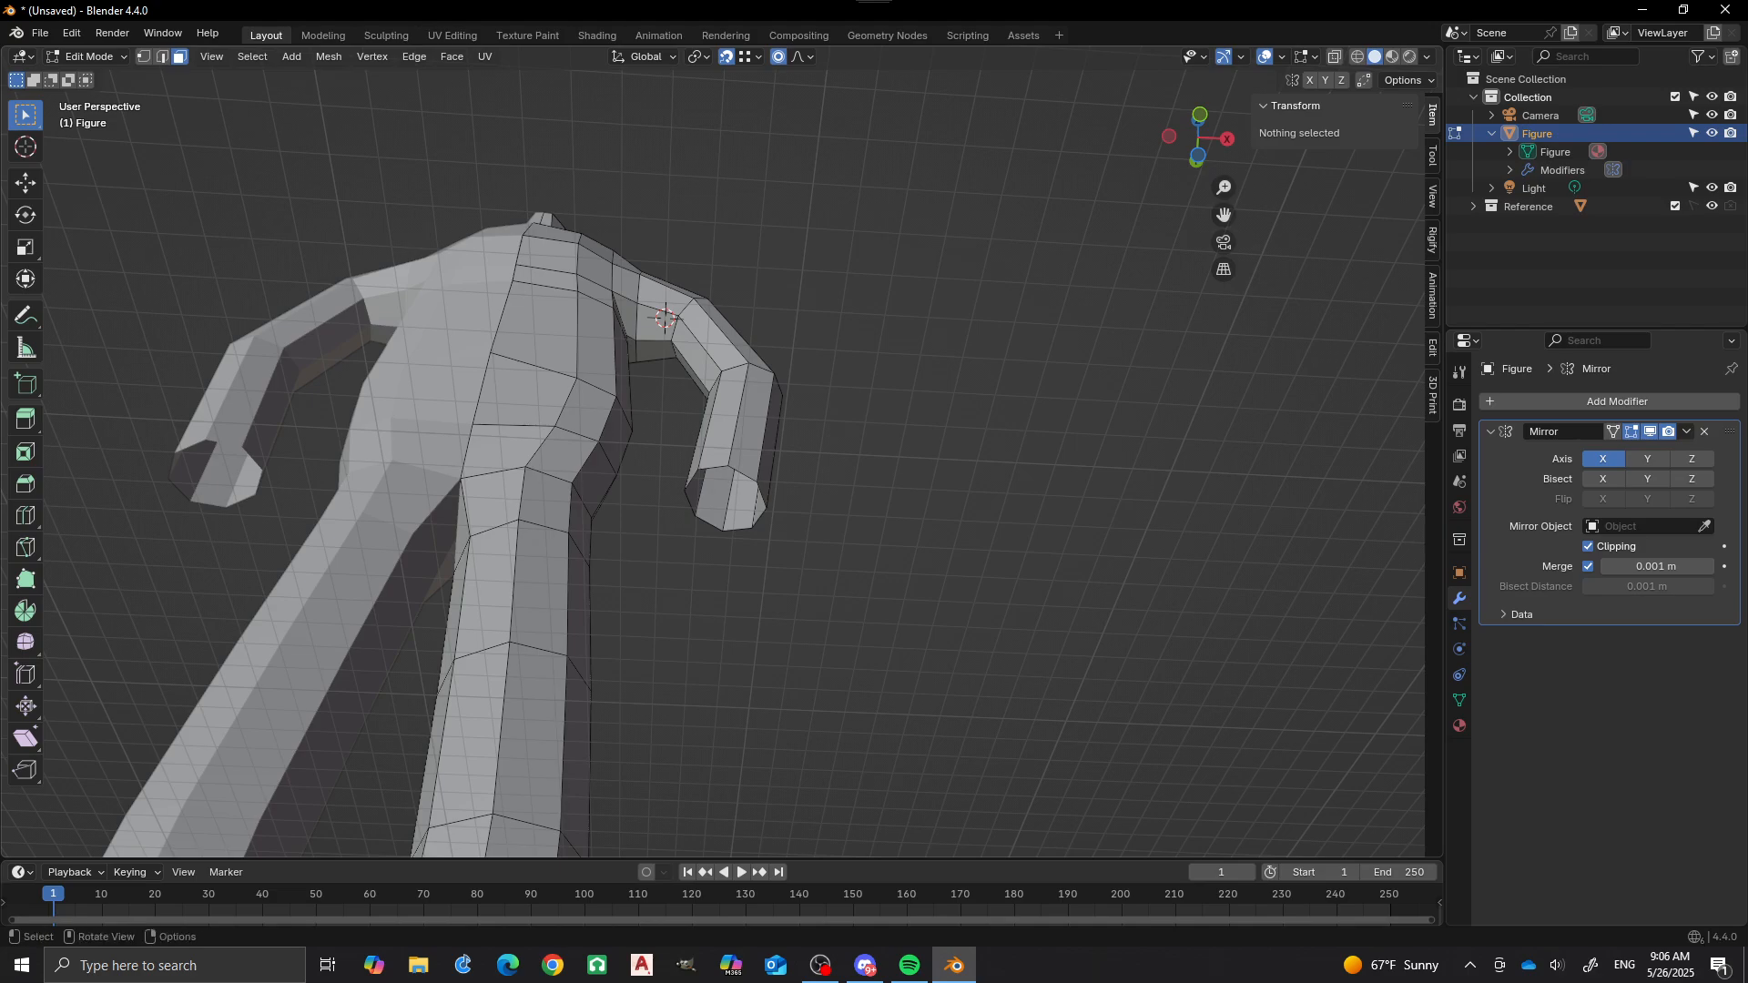
{"action": "left_click", "coordinate": [728, 468], "text": "alt"}
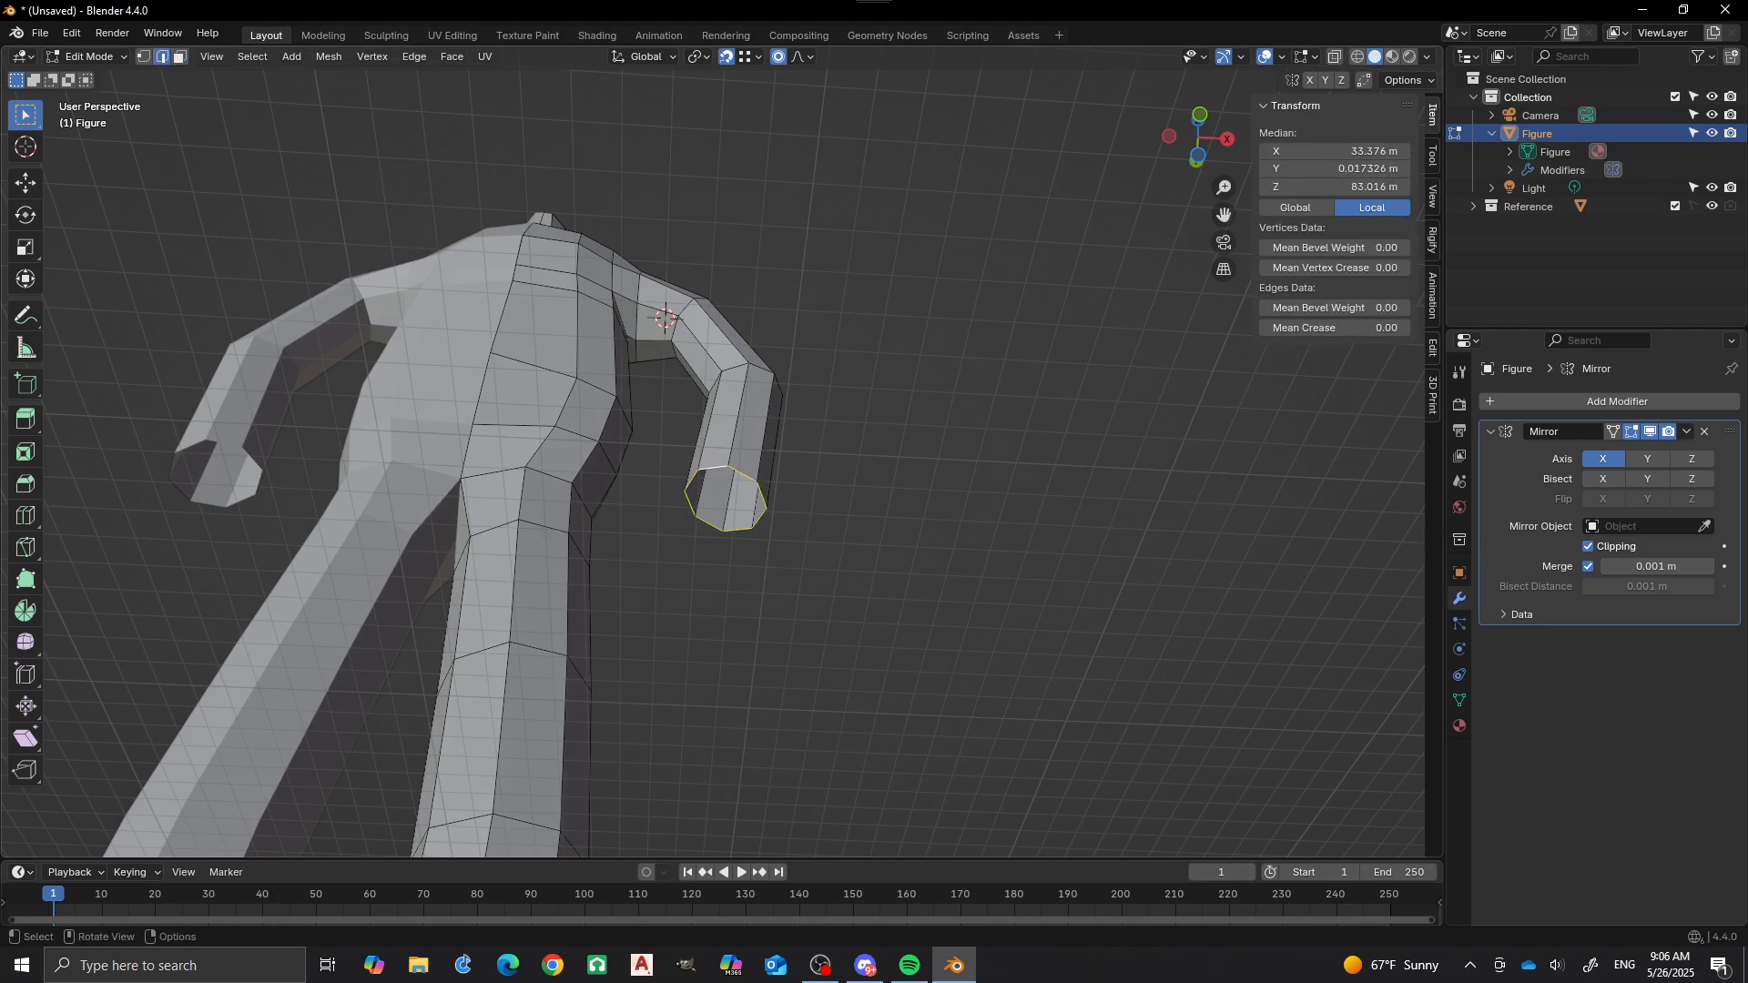
{"action": "key", "text": "ctrl+f"}
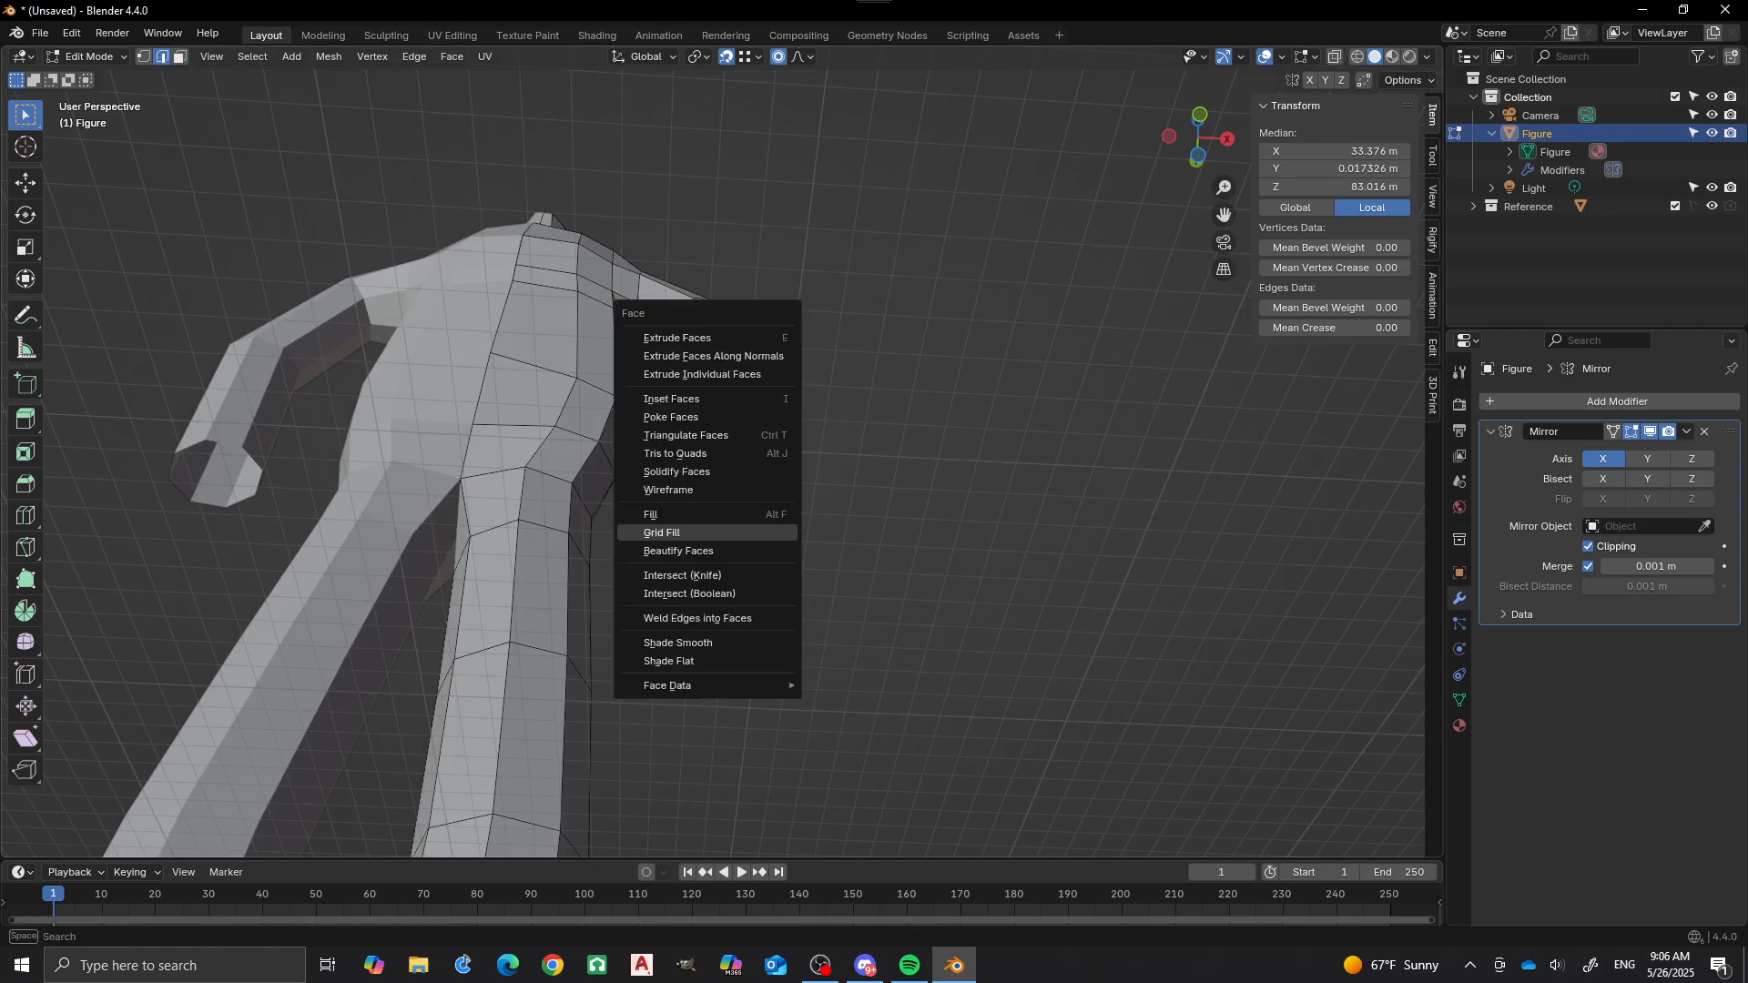
{"action": "key", "text": "Return"}
{"action": "scroll", "coordinate": [725, 499], "scroll_direction": "up", "scroll_amount": 5}
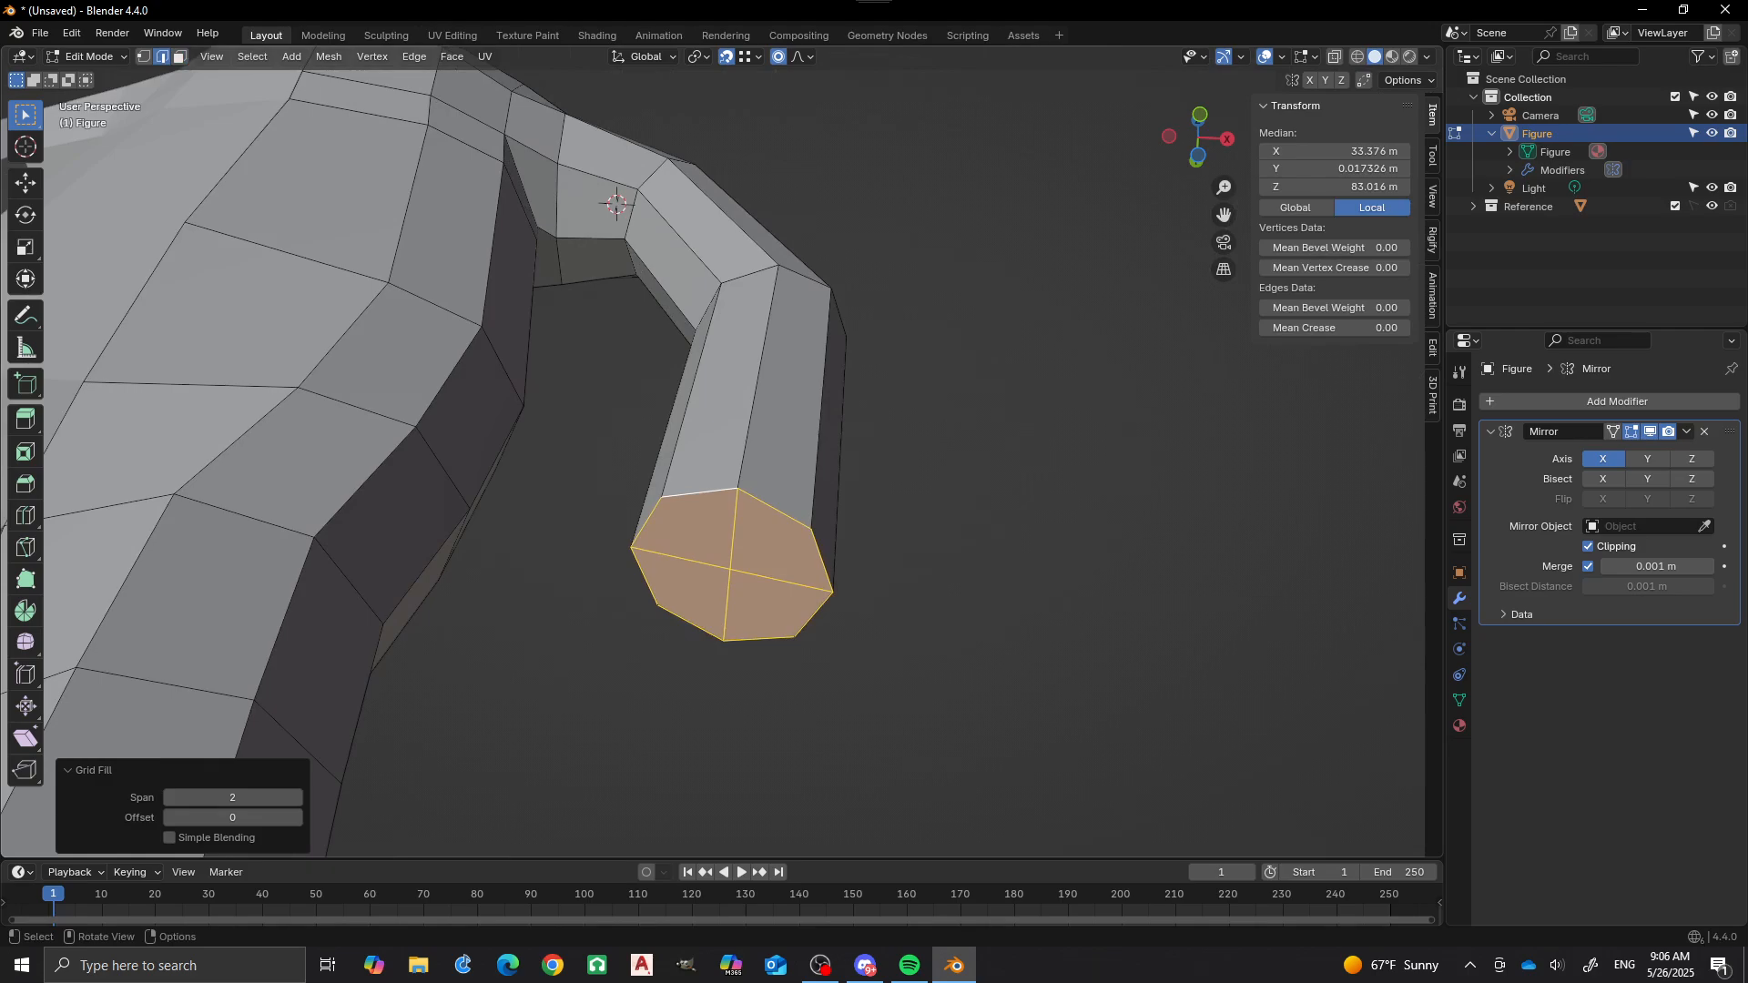
Extrude the capped forearm end downward and inward to form the hand, and flatten its end to about 0.355 along Y.
{"action": "key", "text": "KP_1"}
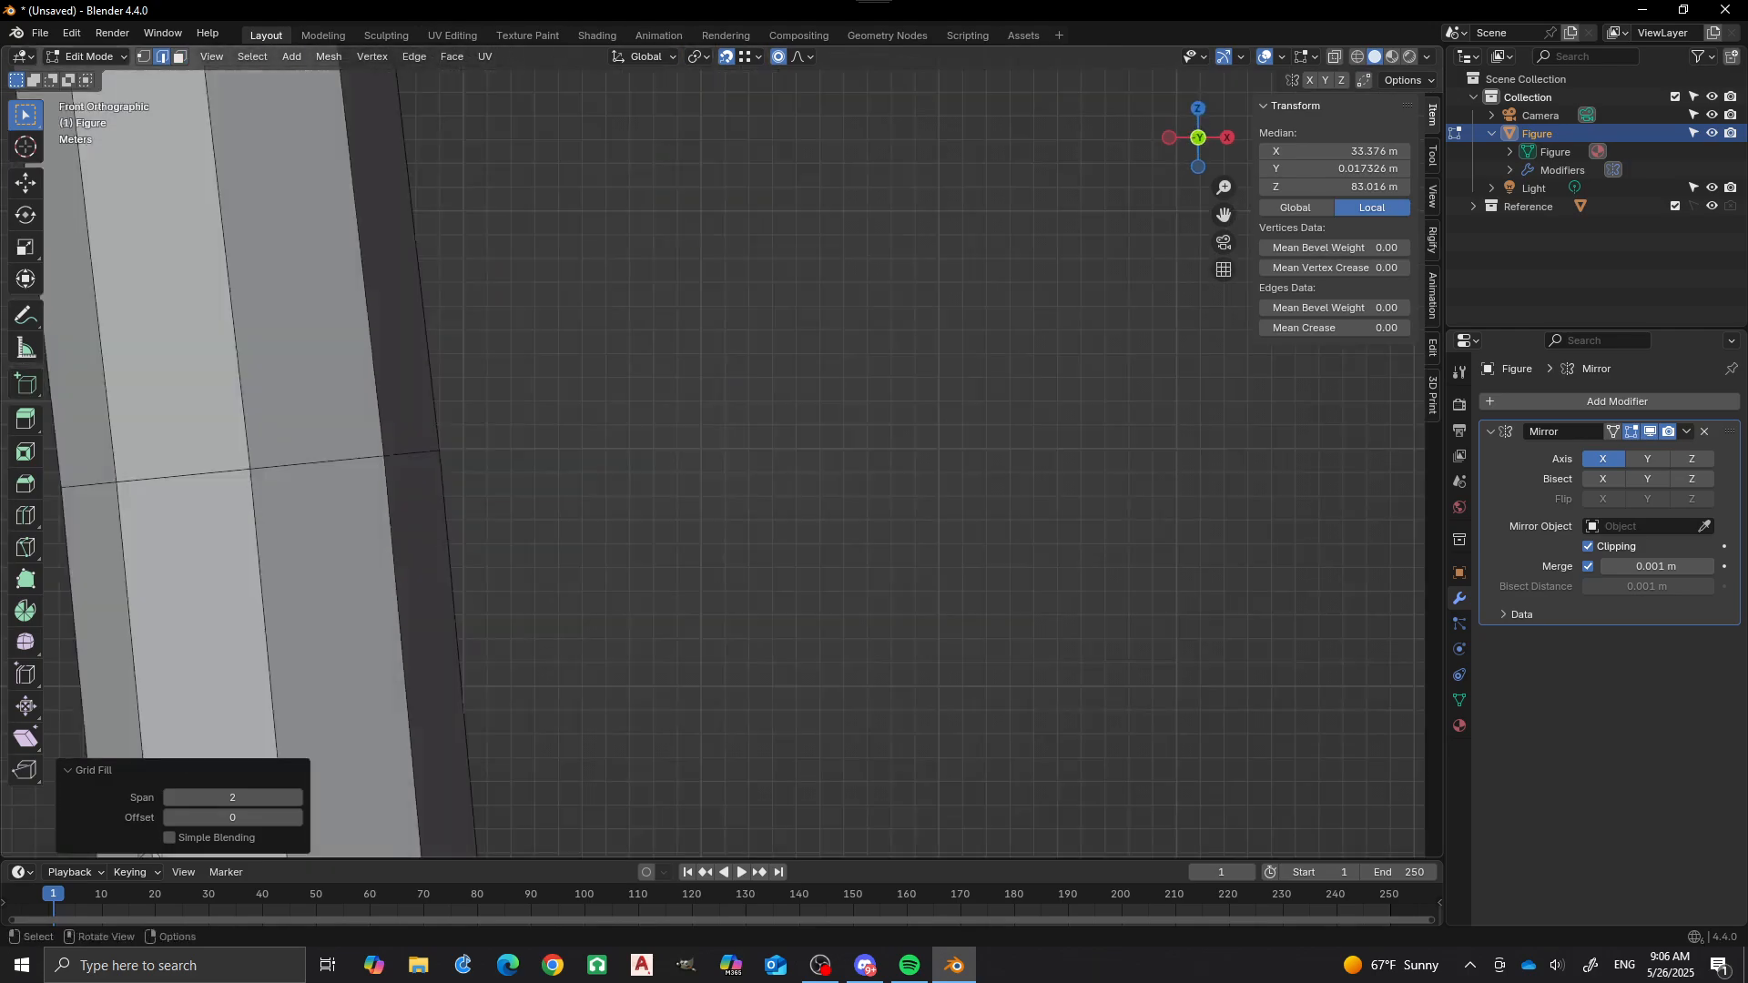
{"action": "scroll", "coordinate": [449, 625], "scroll_direction": "down", "scroll_amount": 3}
{"action": "middle_click_drag", "start_coordinate": [449, 624], "coordinate": [456, 756], "text": "shift"}
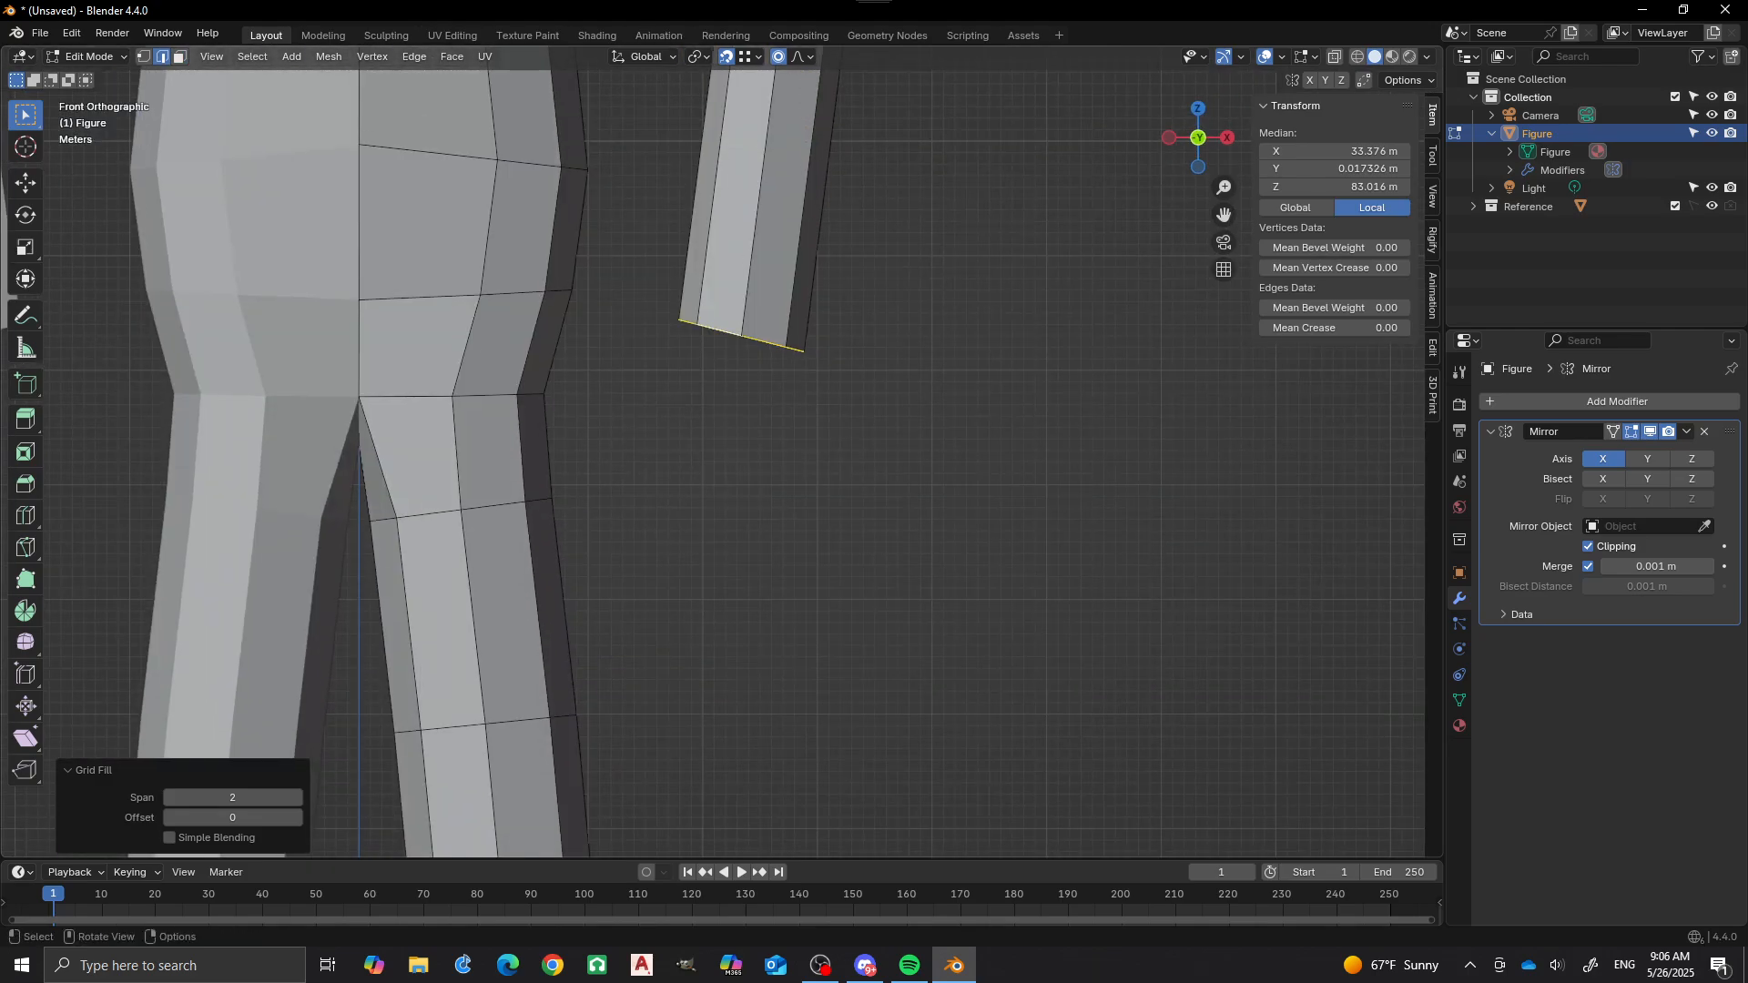
{"action": "key", "text": "ctrl"}
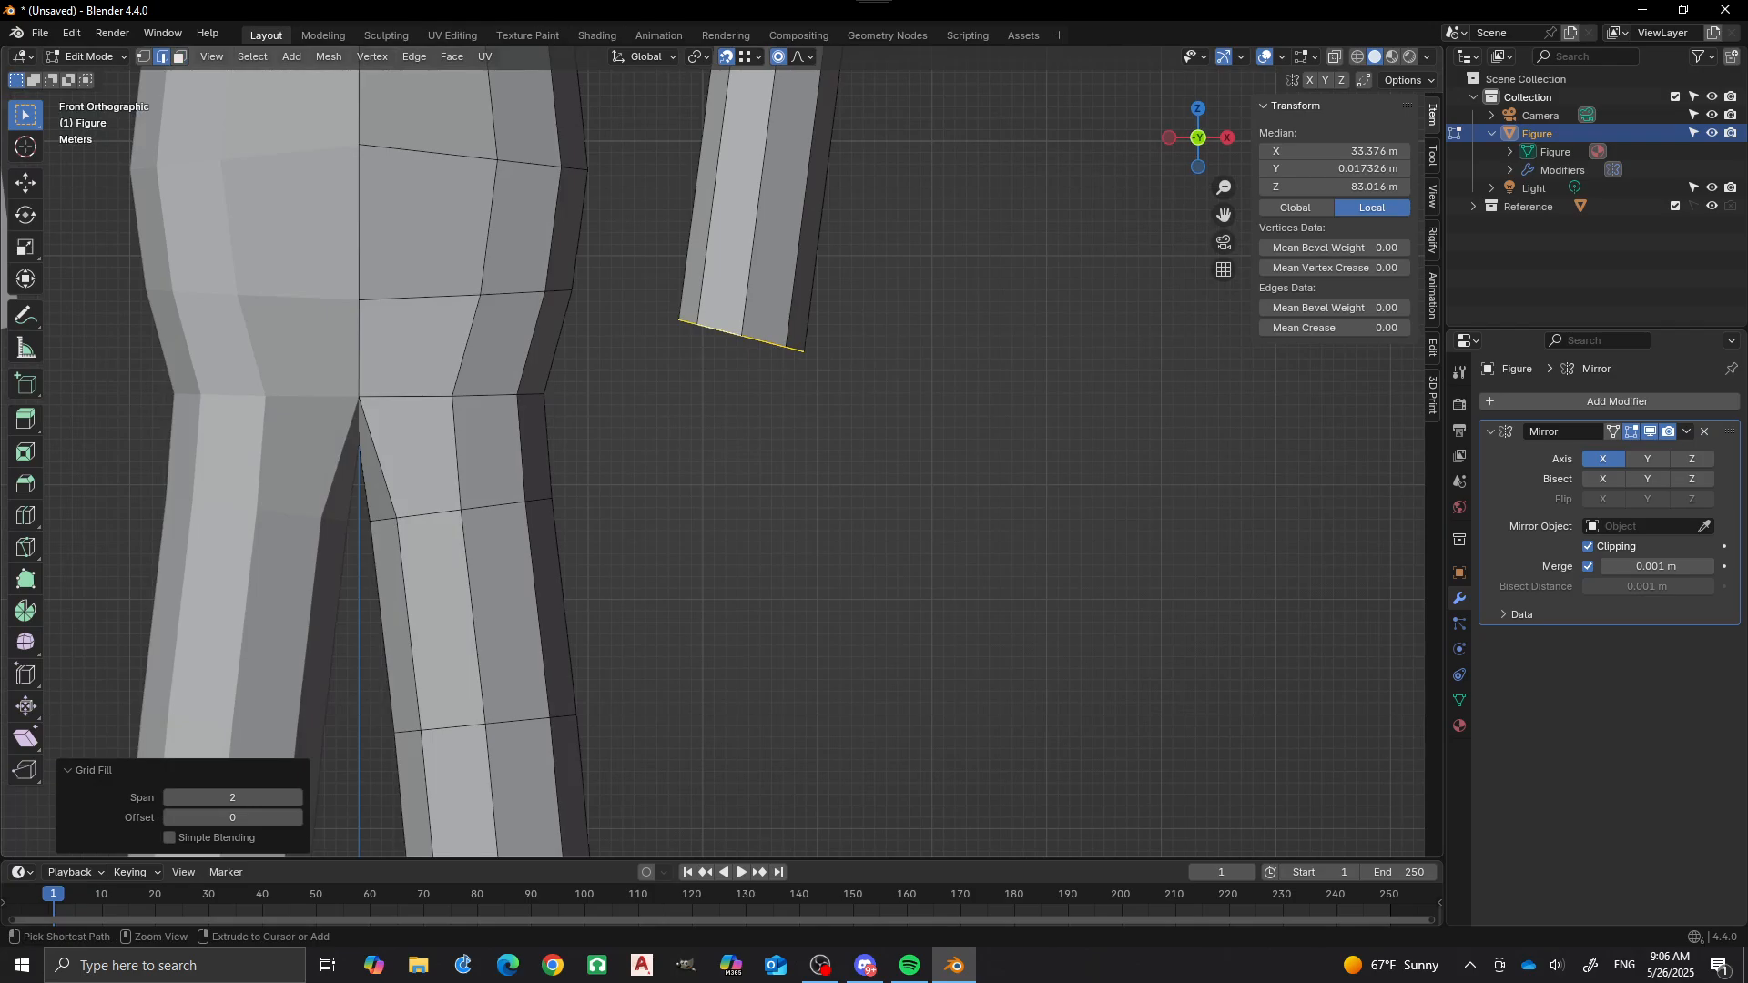
{"action": "right_click", "coordinate": [705, 455], "text": "ctrl"}
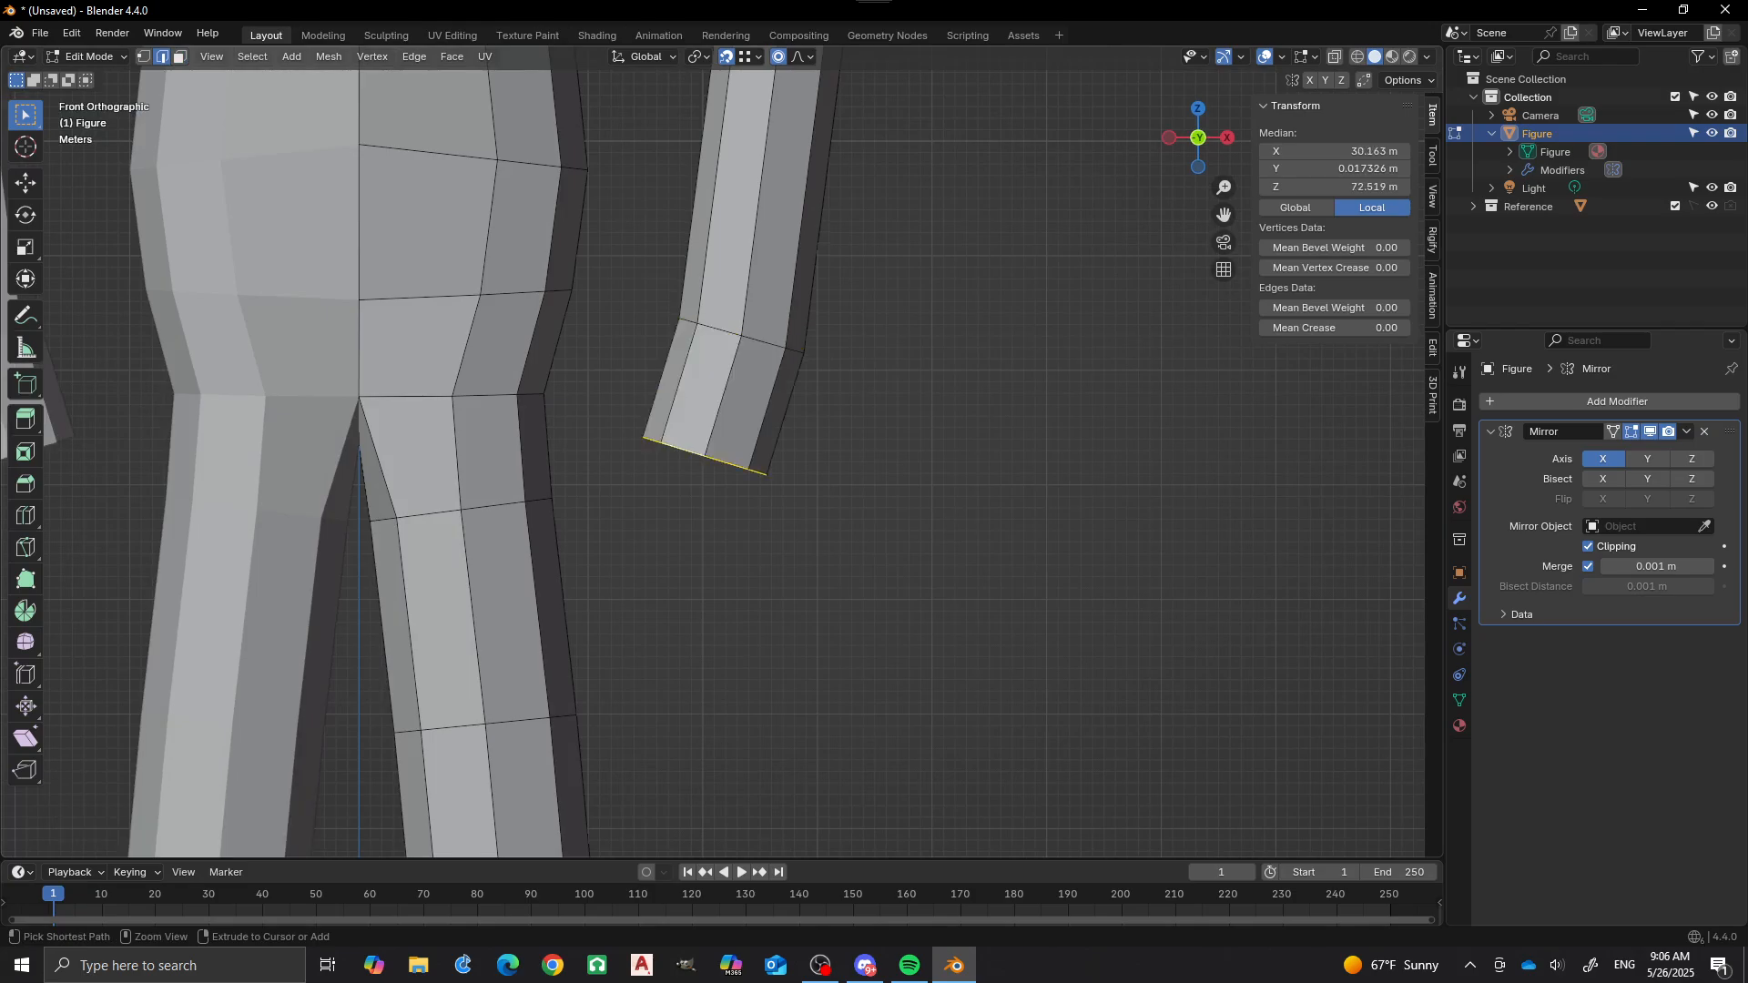
{"action": "key", "text": "s"}
{"action": "key", "text": "y"}
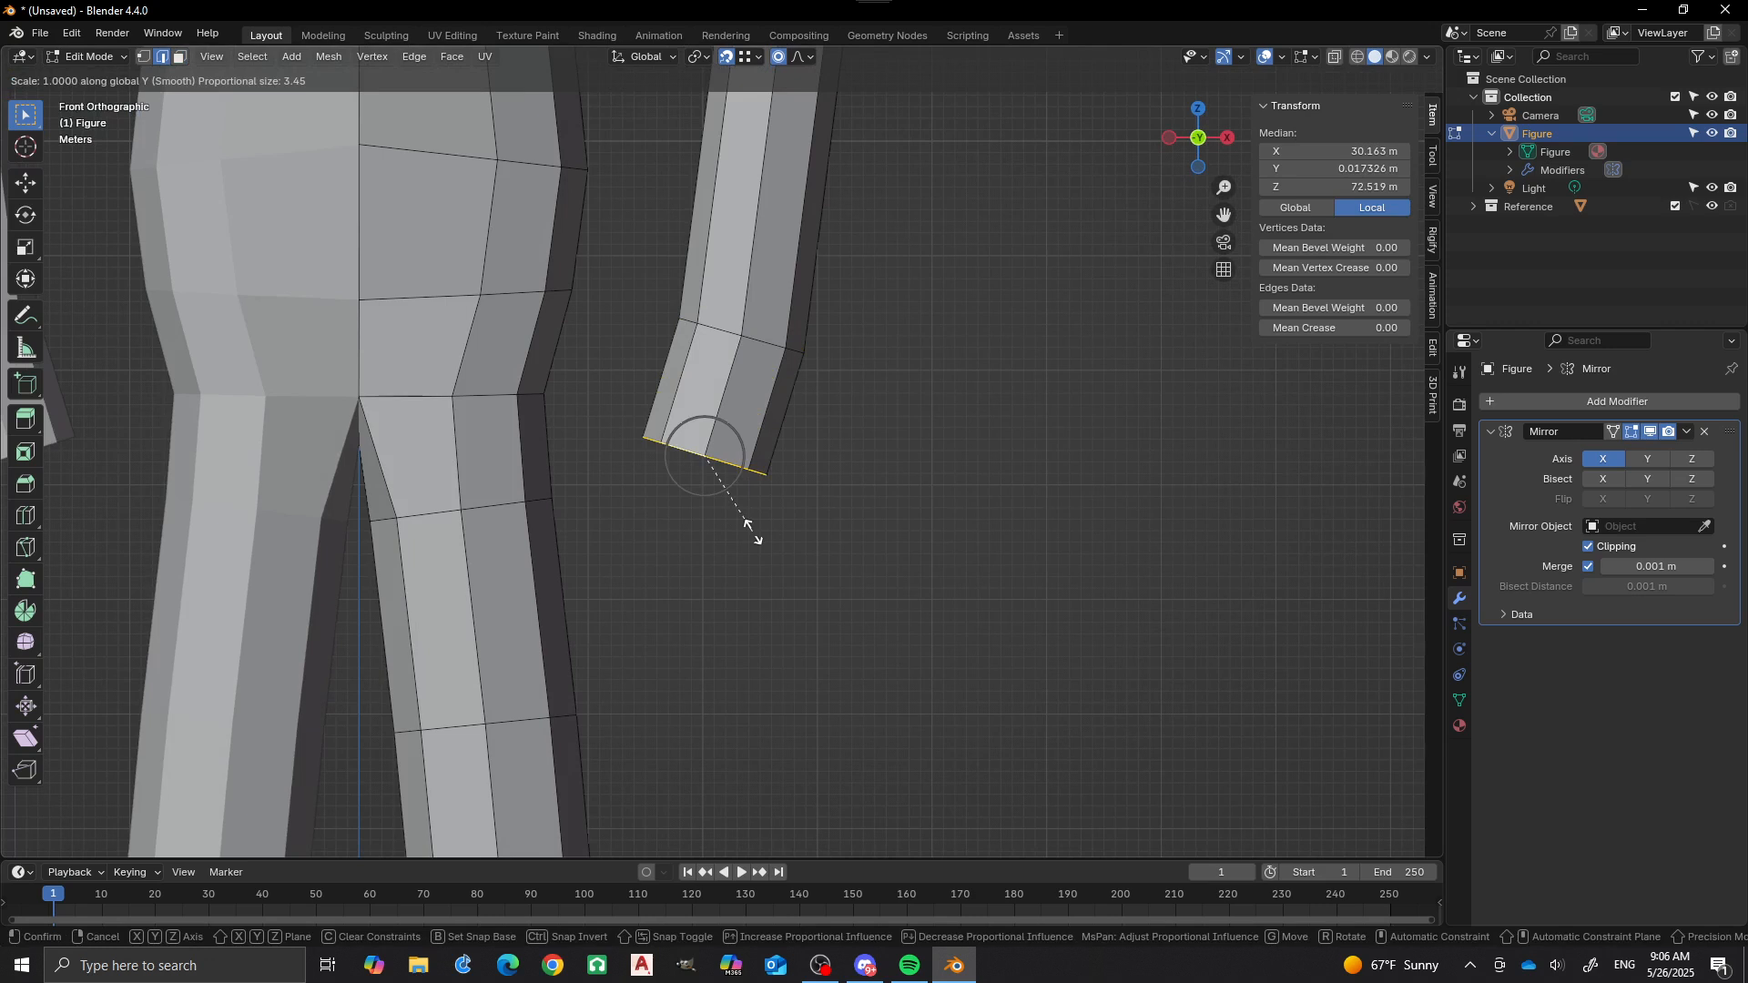
{"action": "left_click", "coordinate": [702, 476]}
Shift the end of the hand forward about 1.58 m along Y.
{"action": "scroll", "coordinate": [546, 592], "scroll_direction": "down", "scroll_amount": 5}
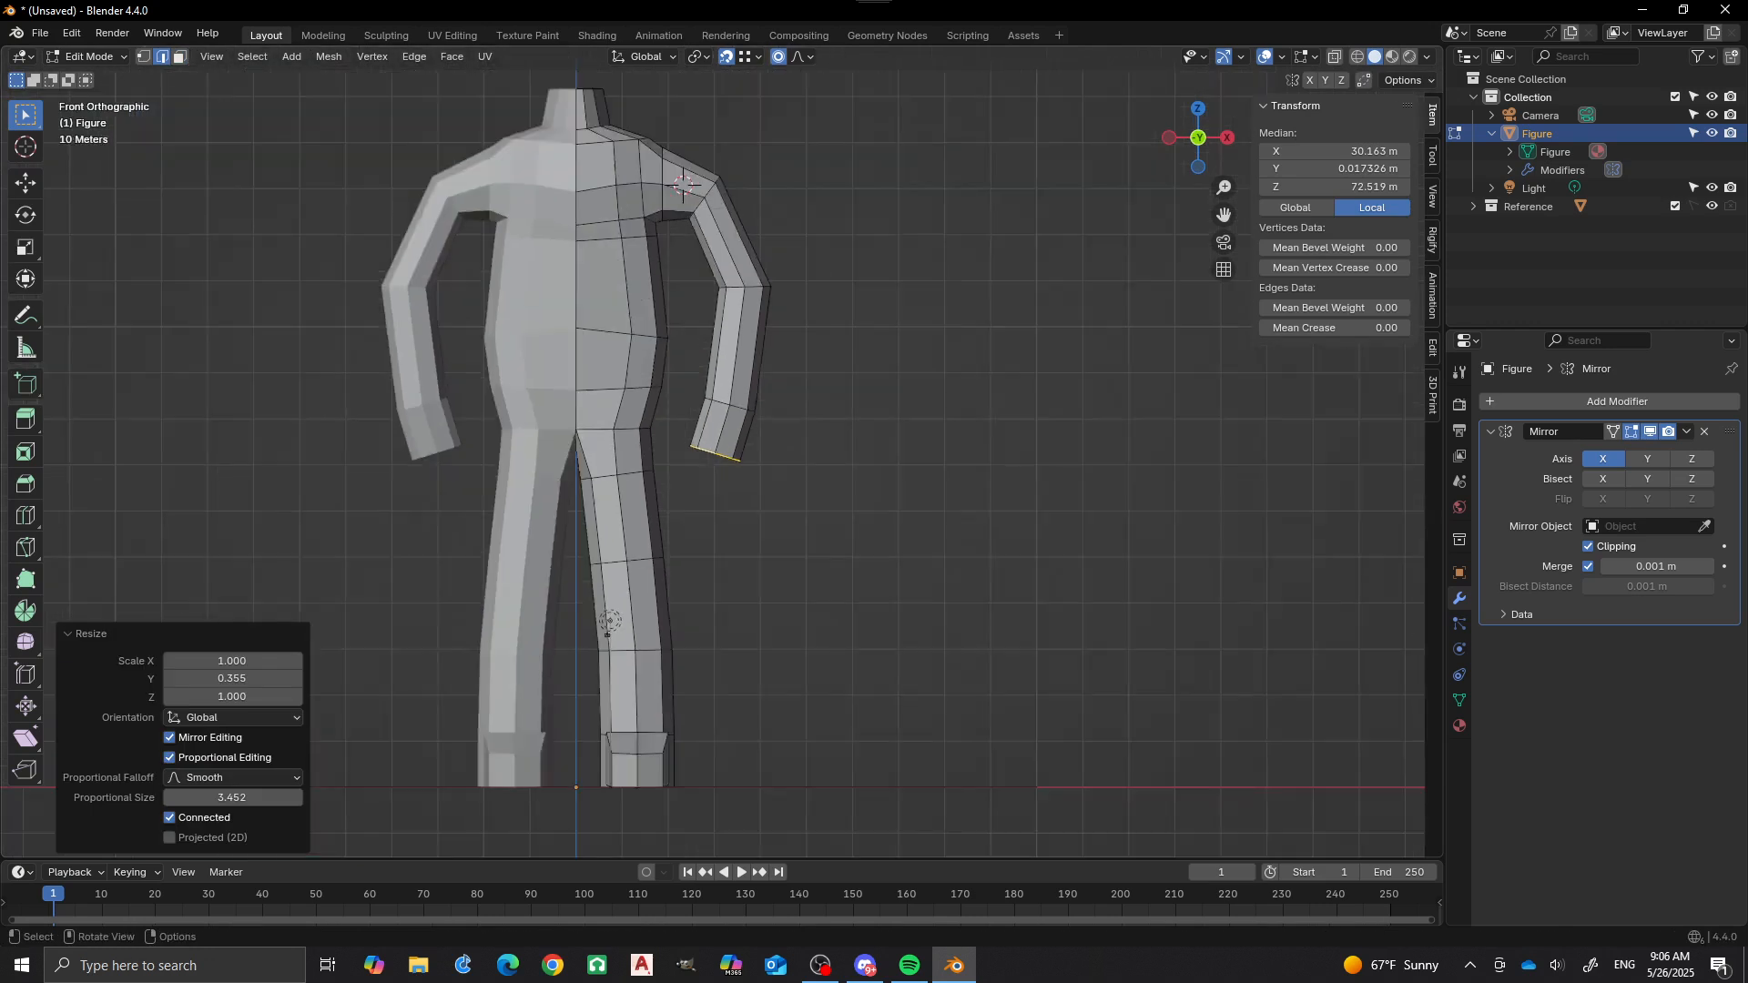
{"action": "middle_click_drag", "start_coordinate": [547, 592], "coordinate": [363, 669]}
{"action": "key", "text": "KP_3"}
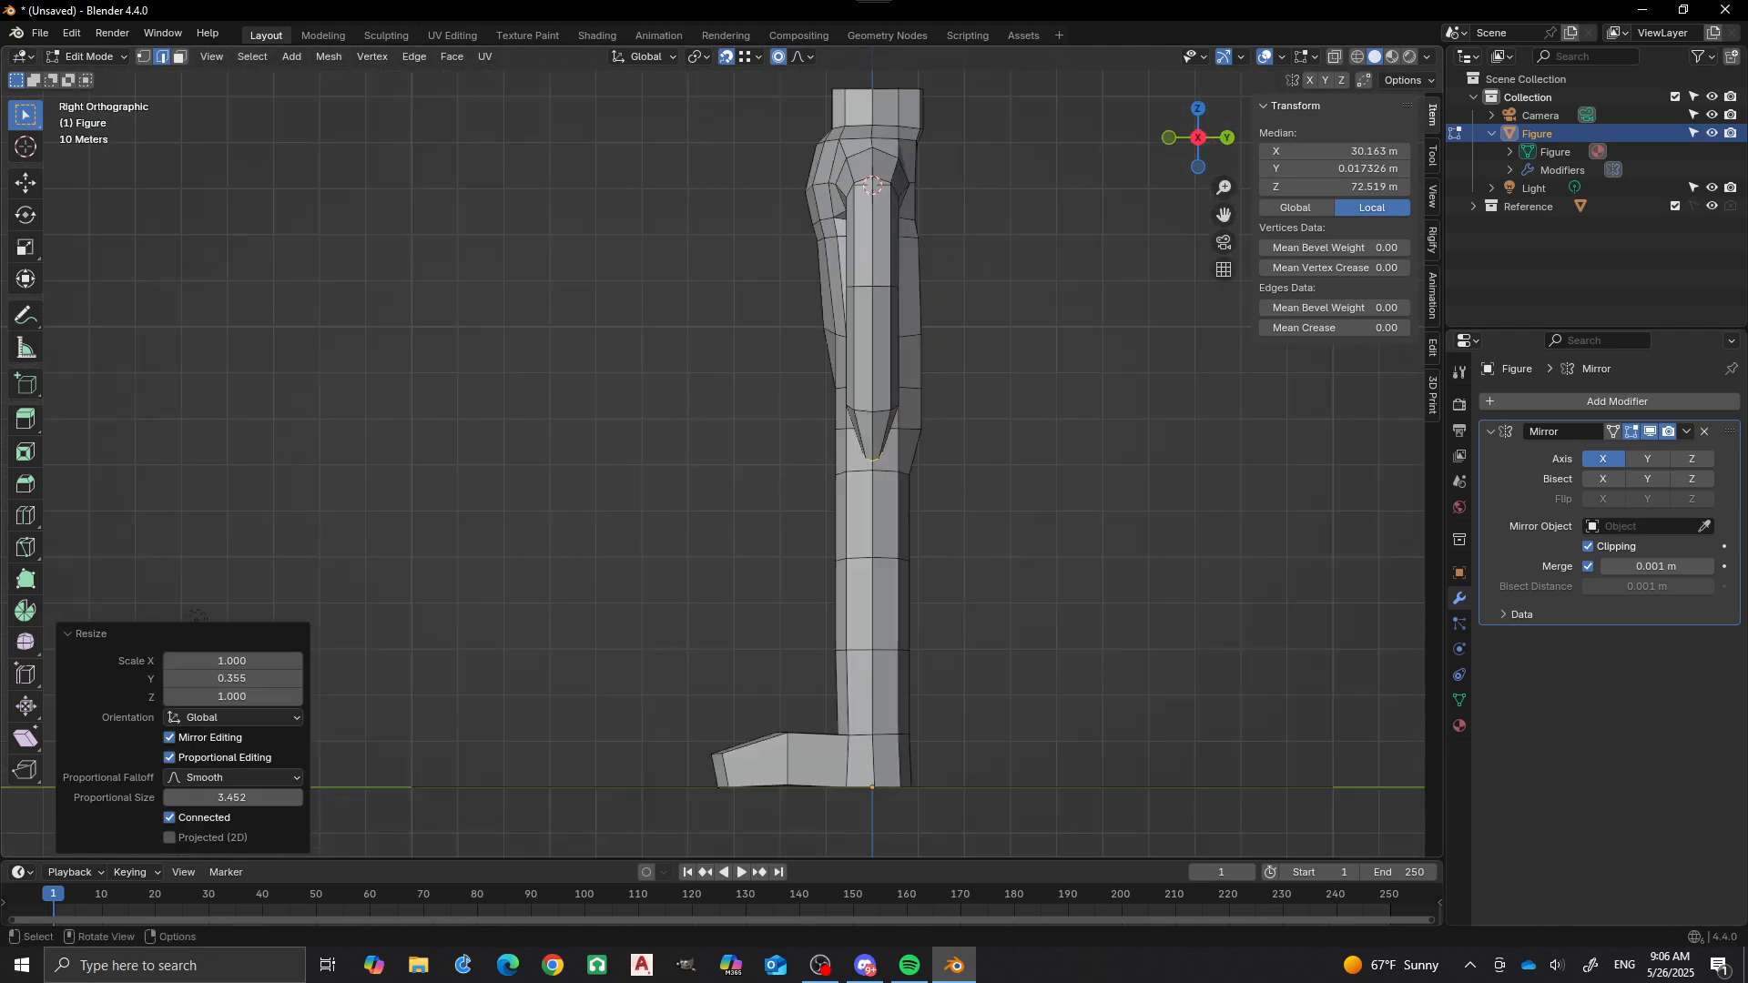
{"action": "key", "text": "g"}
{"action": "key", "text": "y"}
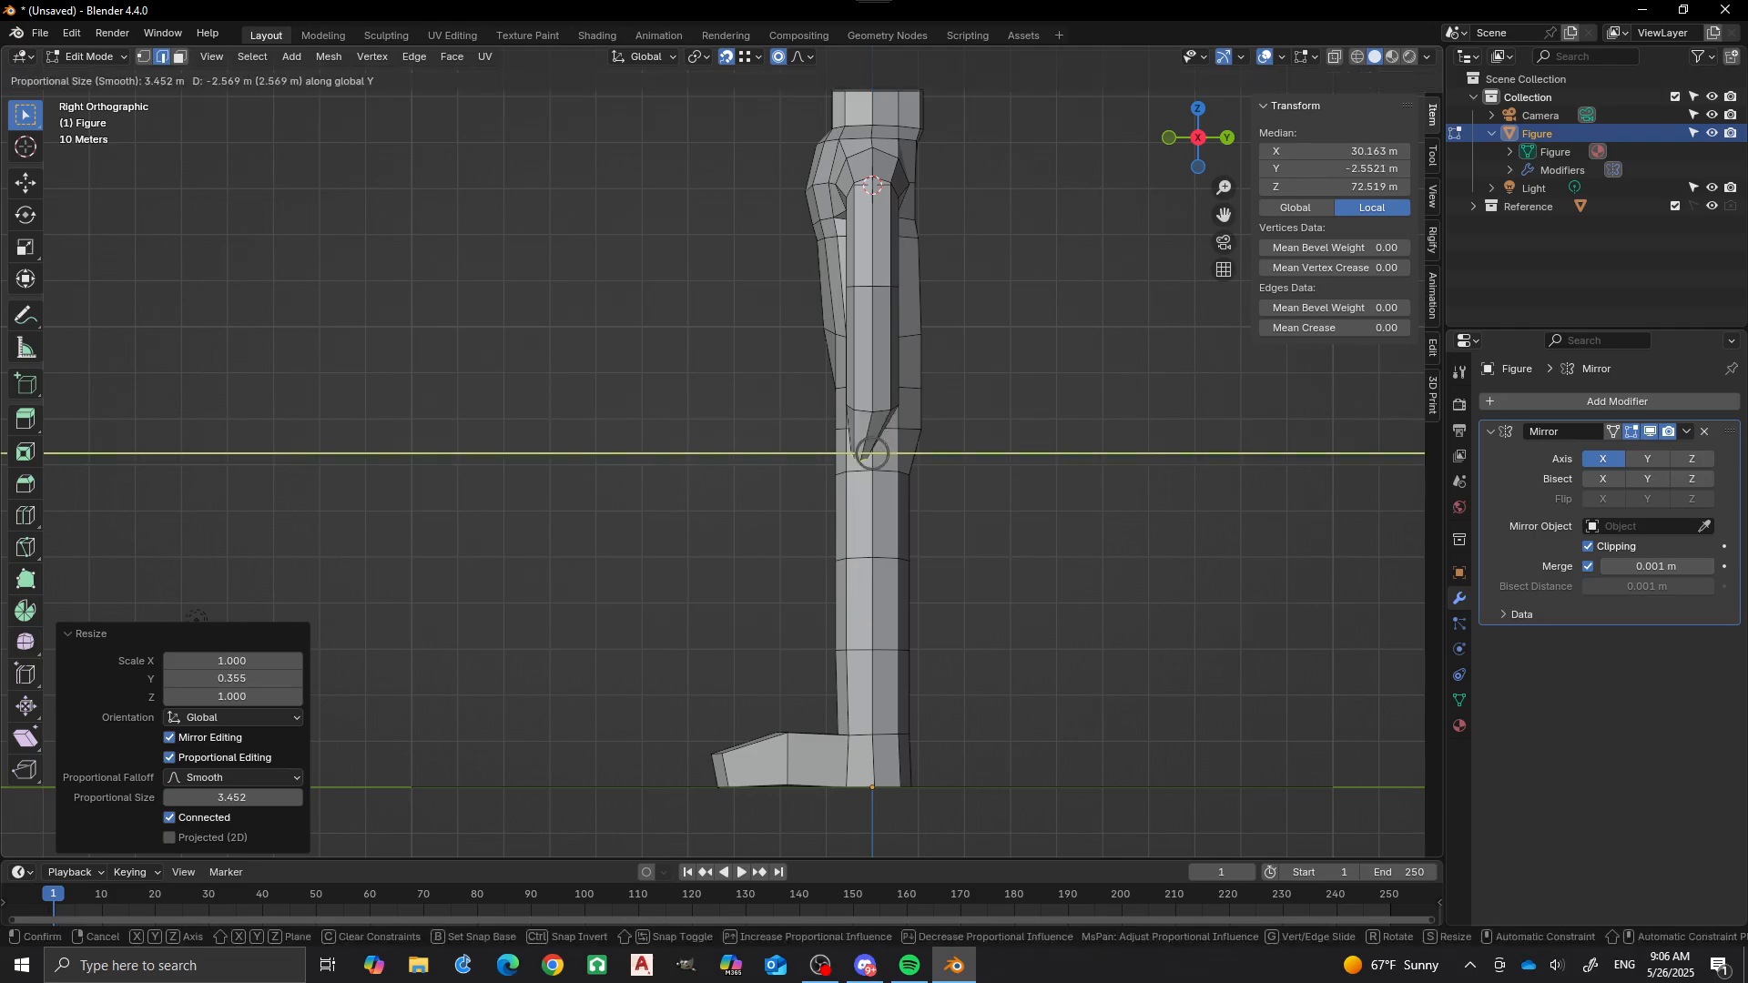
{"action": "left_click", "coordinate": [873, 453]}
Extrude a short fingertip section from the end of the hand and scale its end uniformly to about 0.82.
{"action": "middle_click_drag", "start_coordinate": [872, 453], "coordinate": [670, 532]}
{"action": "scroll", "coordinate": [717, 465], "scroll_direction": "up", "scroll_amount": 10}
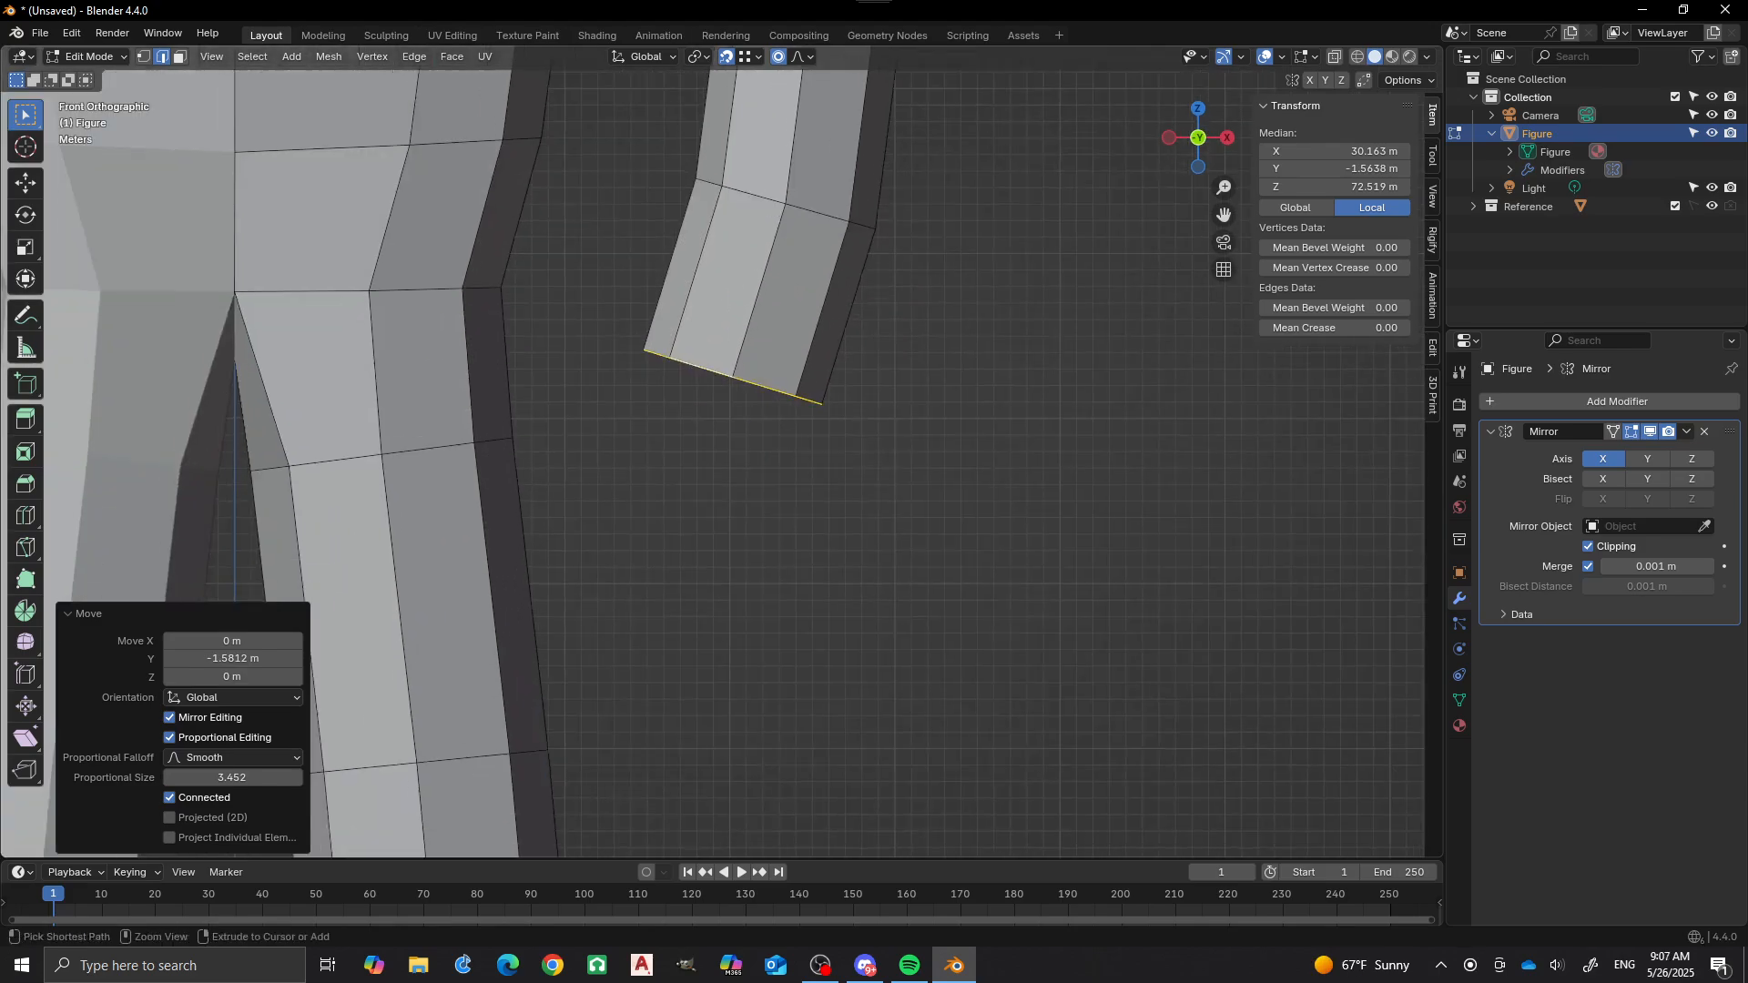
{"action": "right_click", "coordinate": [702, 453], "text": "ctrl"}
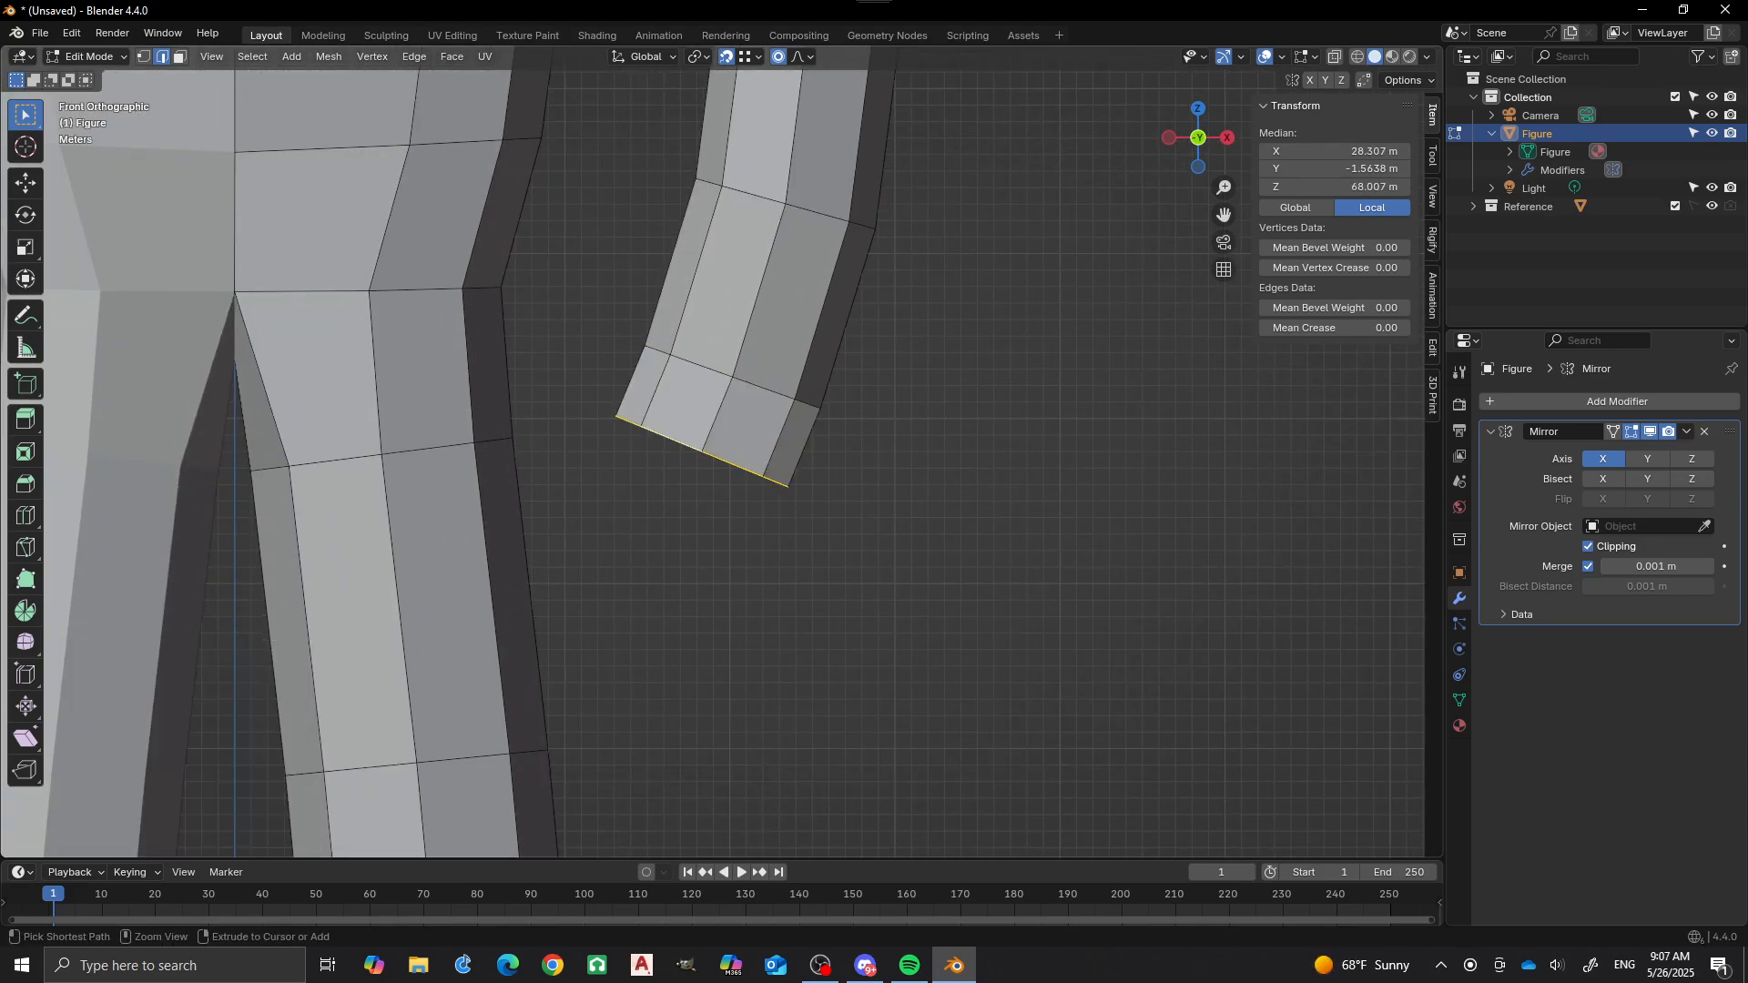
{"action": "key", "text": "s"}
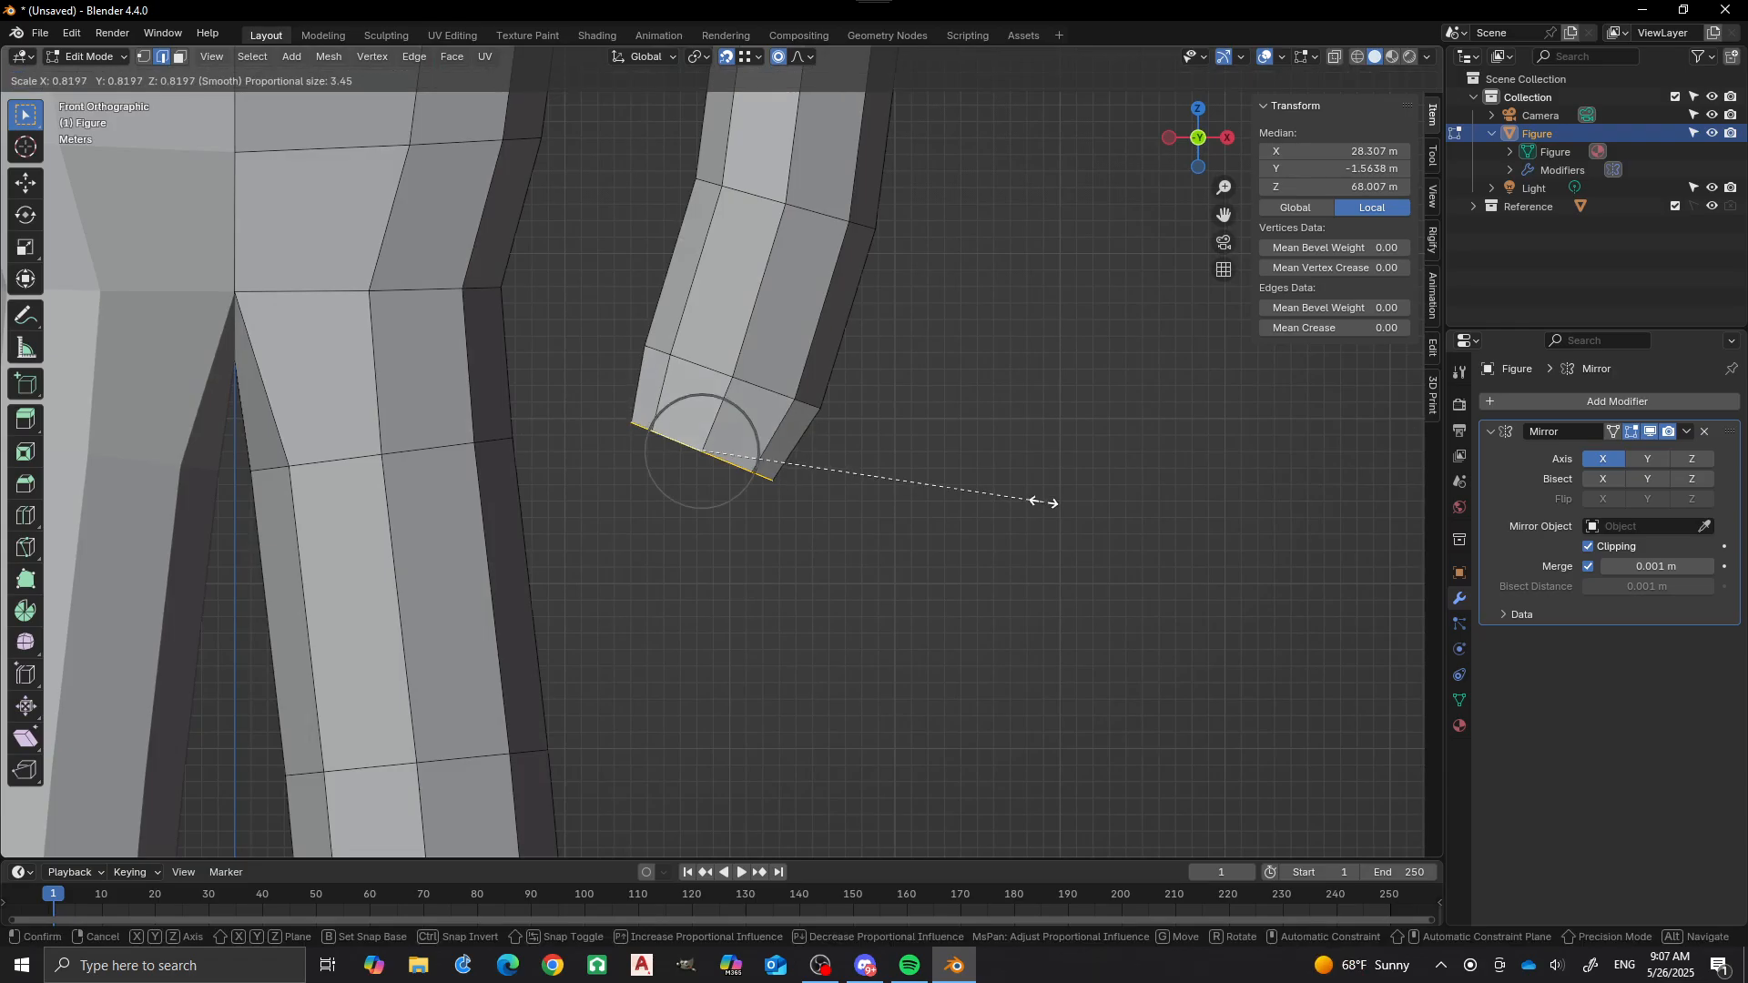
{"action": "left_click", "coordinate": [1047, 504]}
Add three evenly spaced loop cuts, without sliding, across the hand segment just below the wrist.
{"action": "scroll", "coordinate": [572, 681], "scroll_direction": "down", "scroll_amount": 6}
{"action": "left_click", "coordinate": [588, 358]}
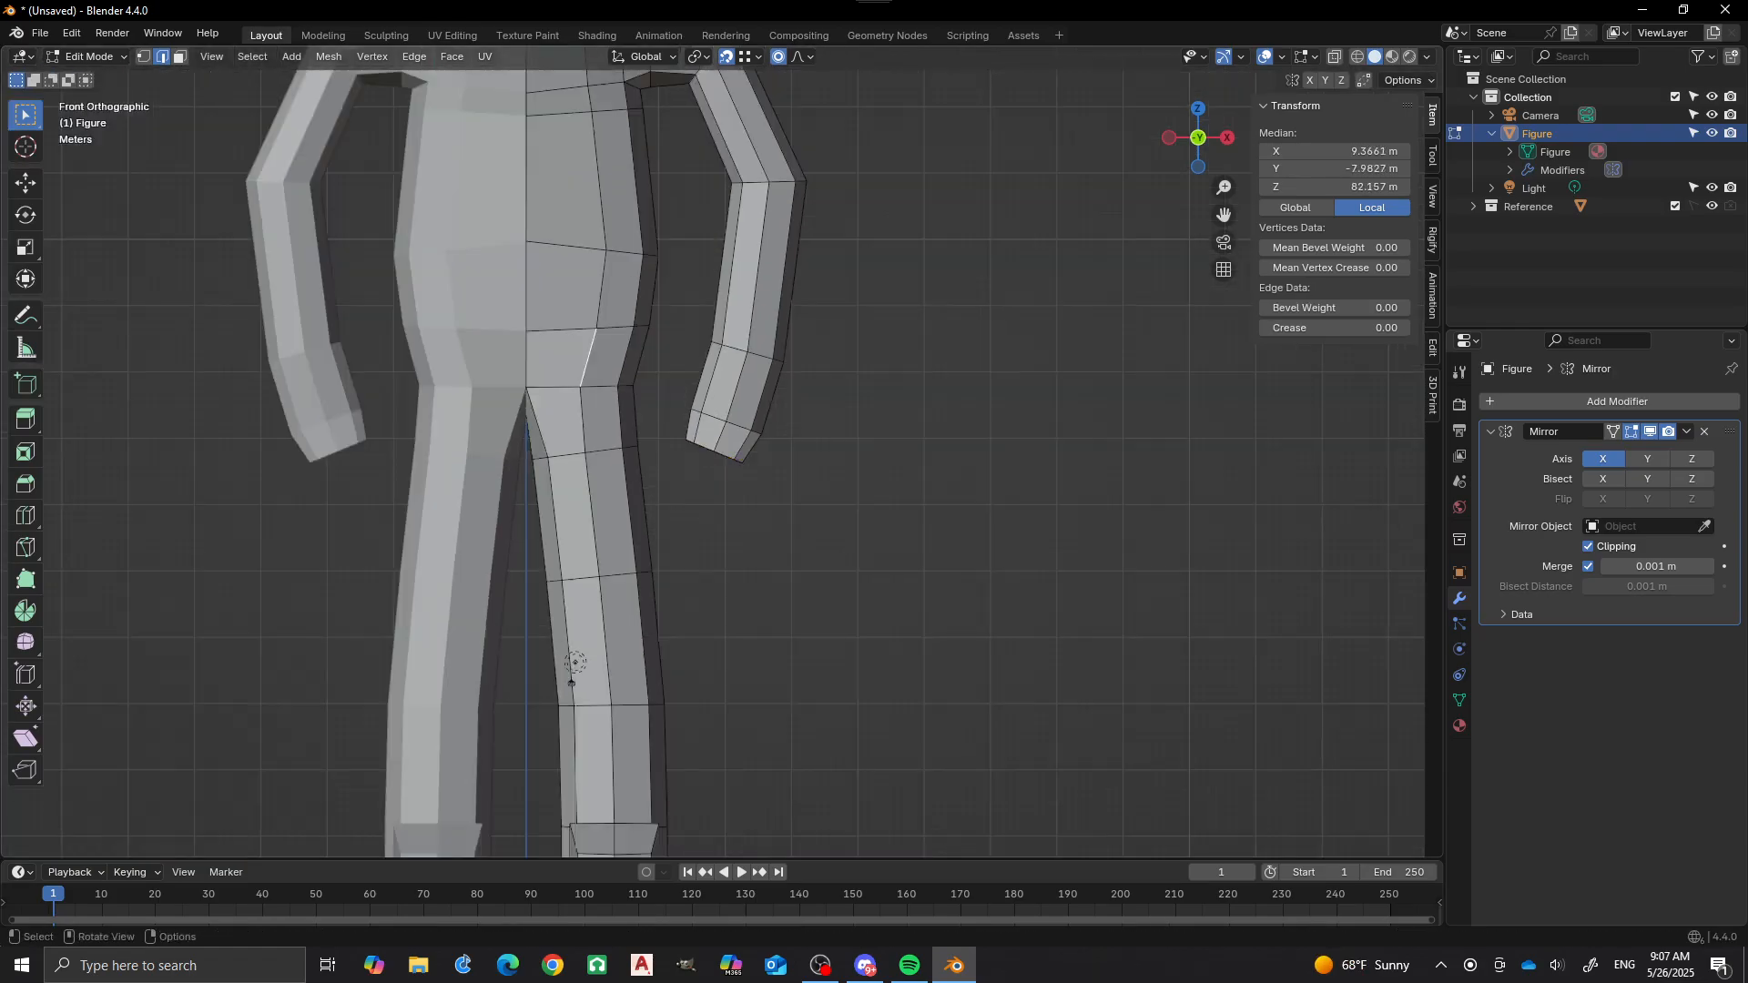
{"action": "key", "text": "alt+a"}
{"action": "scroll", "coordinate": [500, 768], "scroll_direction": "up", "scroll_amount": 5}
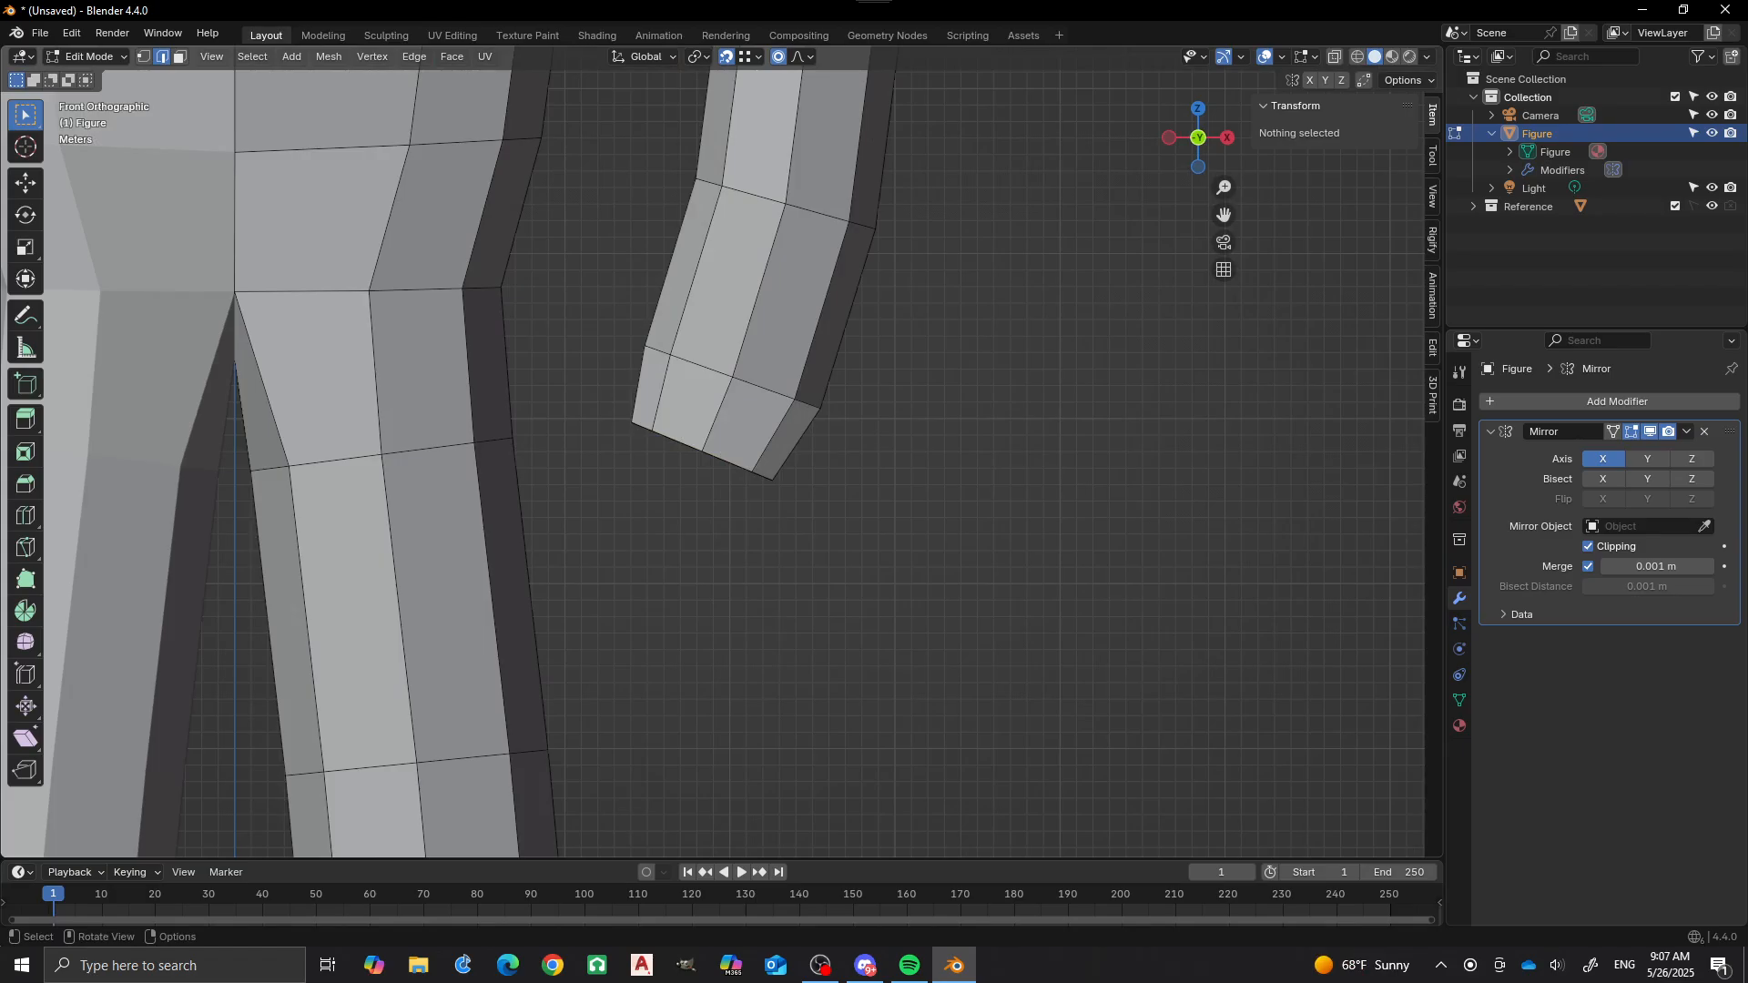
{"action": "key", "text": "ctrl+r"}
{"action": "scroll", "coordinate": [760, 287], "scroll_direction": "up", "scroll_amount": 1}
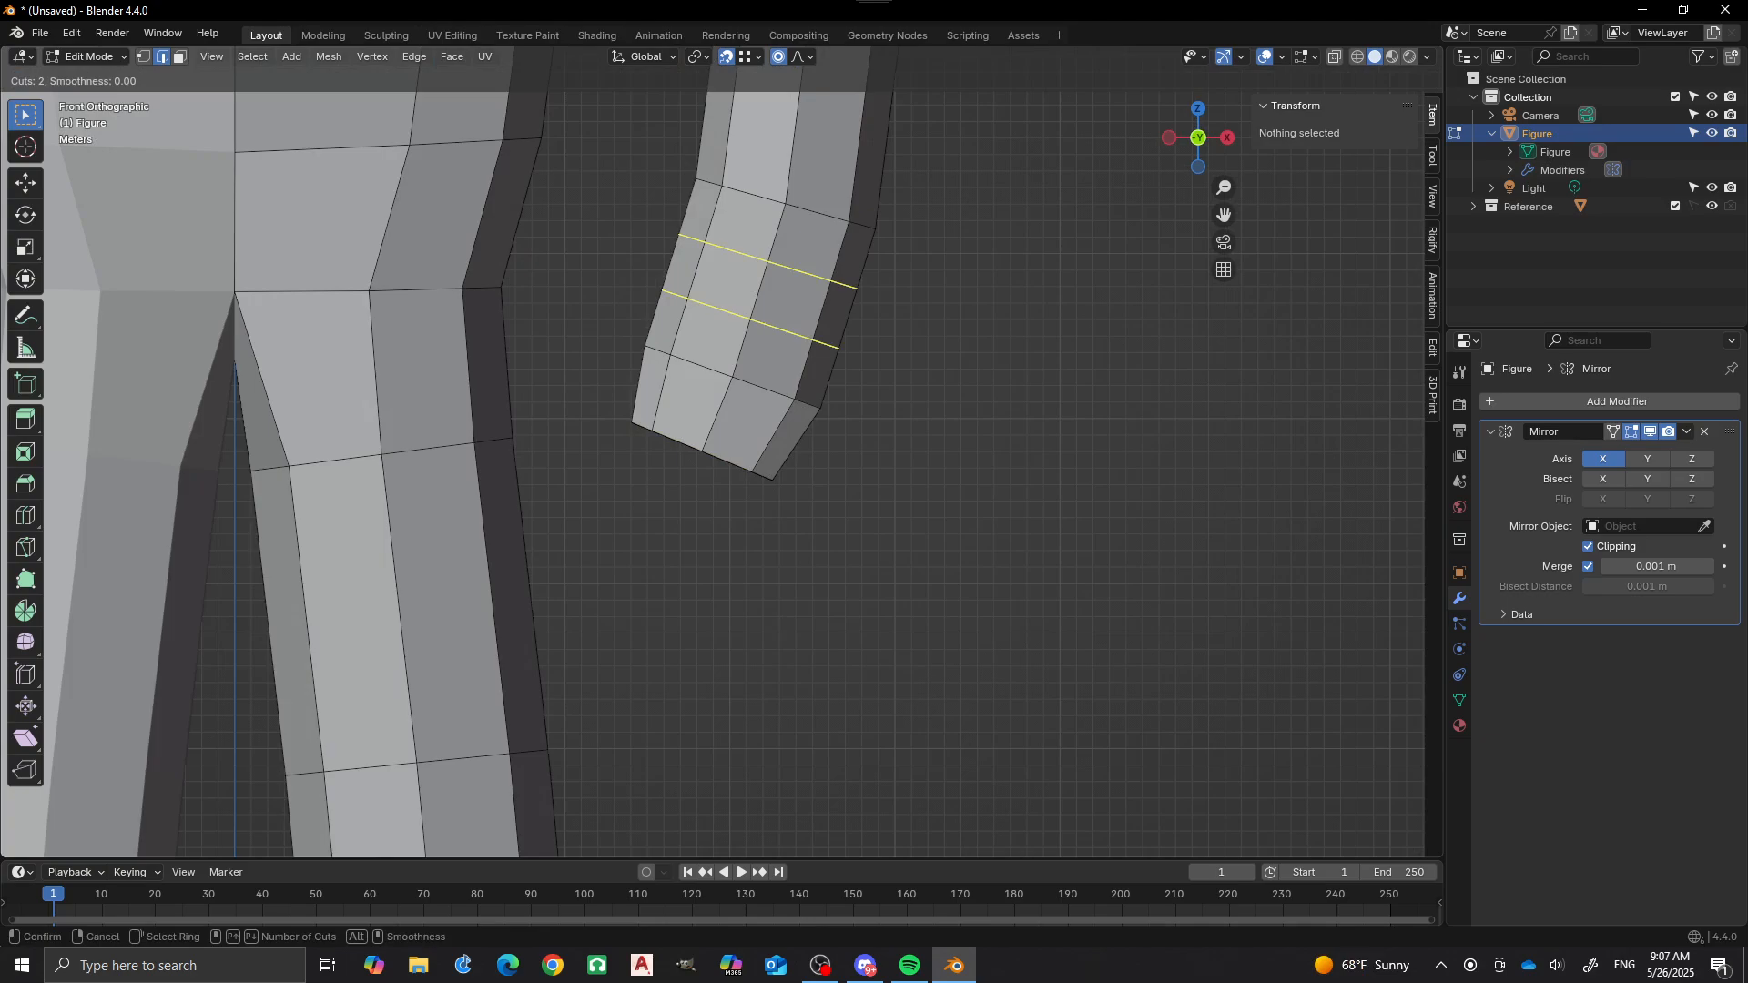
{"action": "scroll", "coordinate": [760, 287], "scroll_direction": "up", "scroll_amount": 1}
{"action": "left_click", "coordinate": [760, 287]}
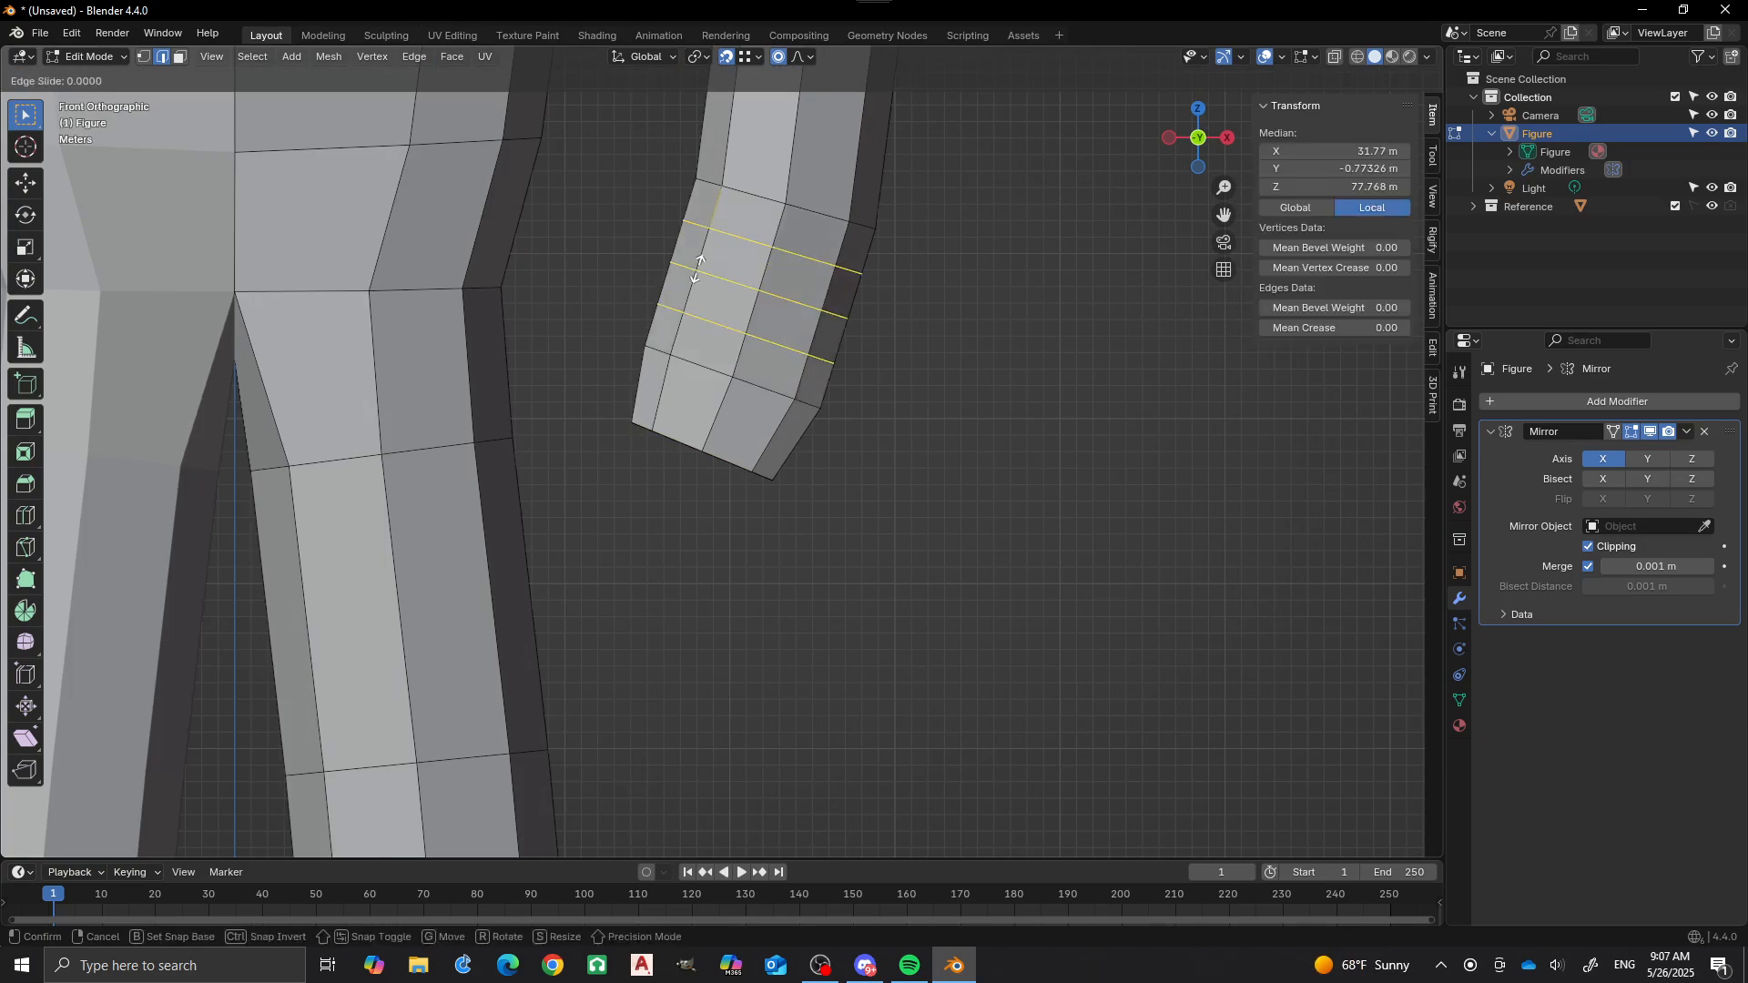
{"action": "right_click", "coordinate": [760, 286]}
Snap the 3D cursor to the vertex of the middle new loop on the inner side of the hand.
{"action": "scroll", "coordinate": [510, 756], "scroll_direction": "down", "scroll_amount": 3}
{"action": "scroll", "coordinate": [511, 756], "scroll_direction": "down", "scroll_amount": 3}
{"action": "middle_click_drag", "start_coordinate": [511, 755], "coordinate": [710, 583]}
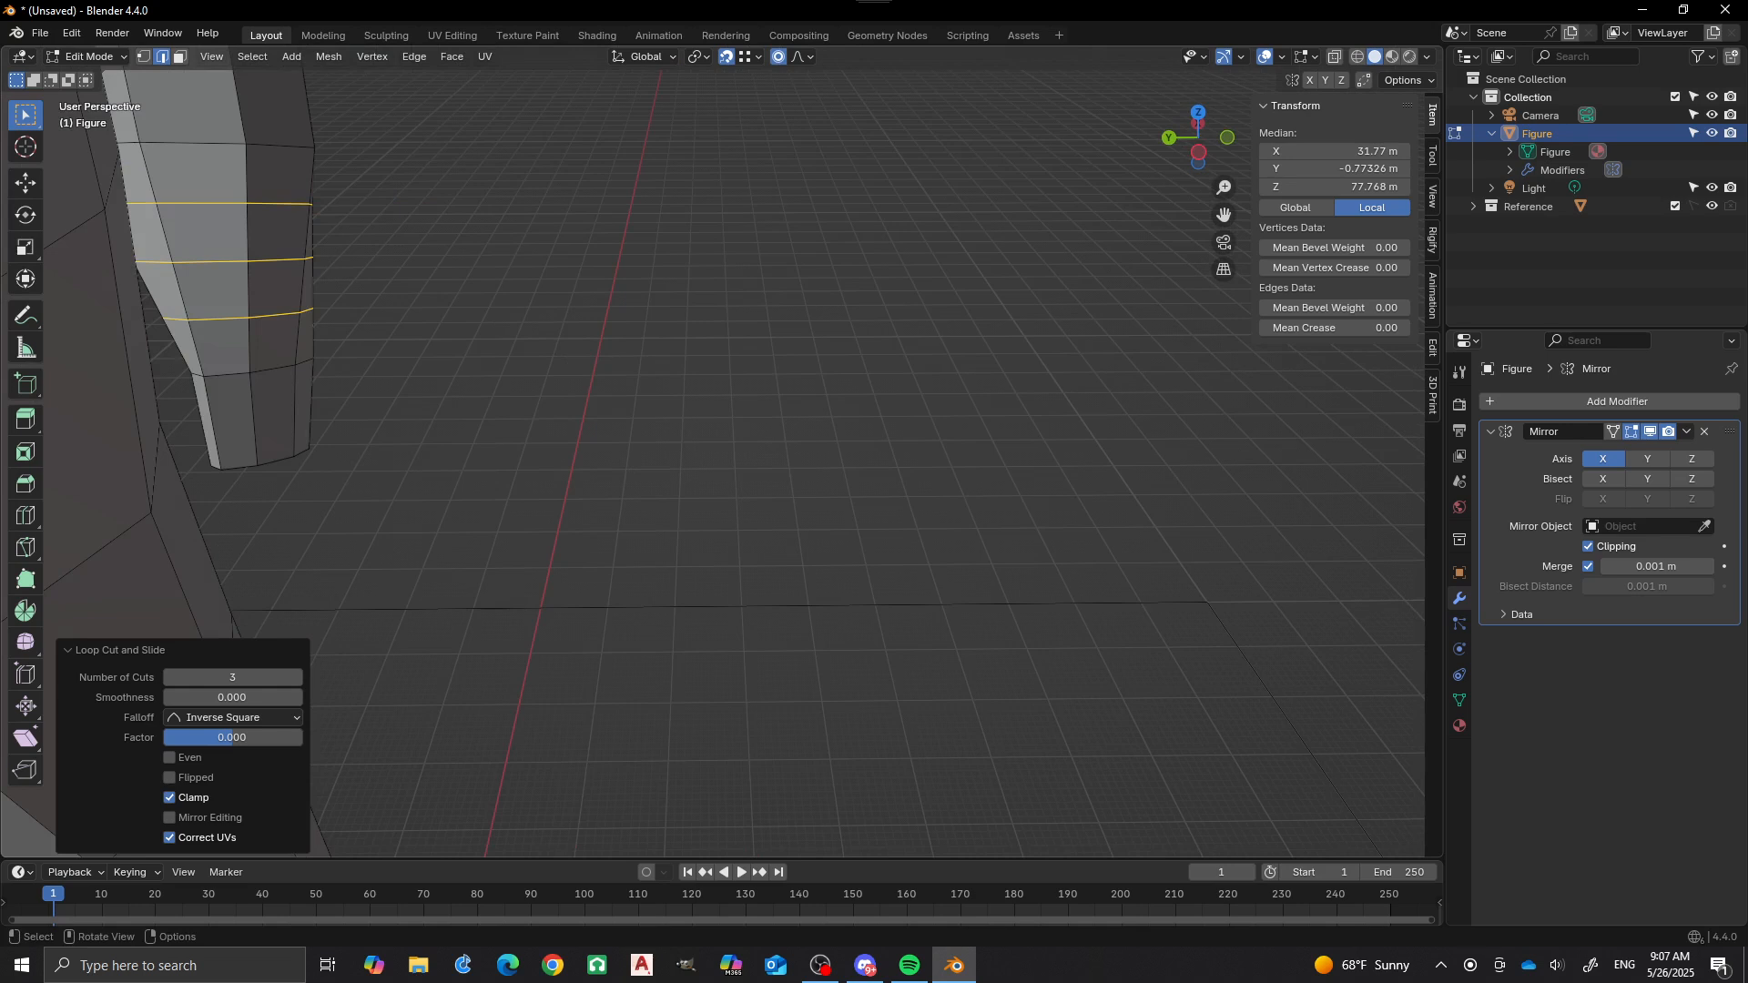
{"action": "key", "text": "1"}
{"action": "left_click", "coordinate": [172, 262]}
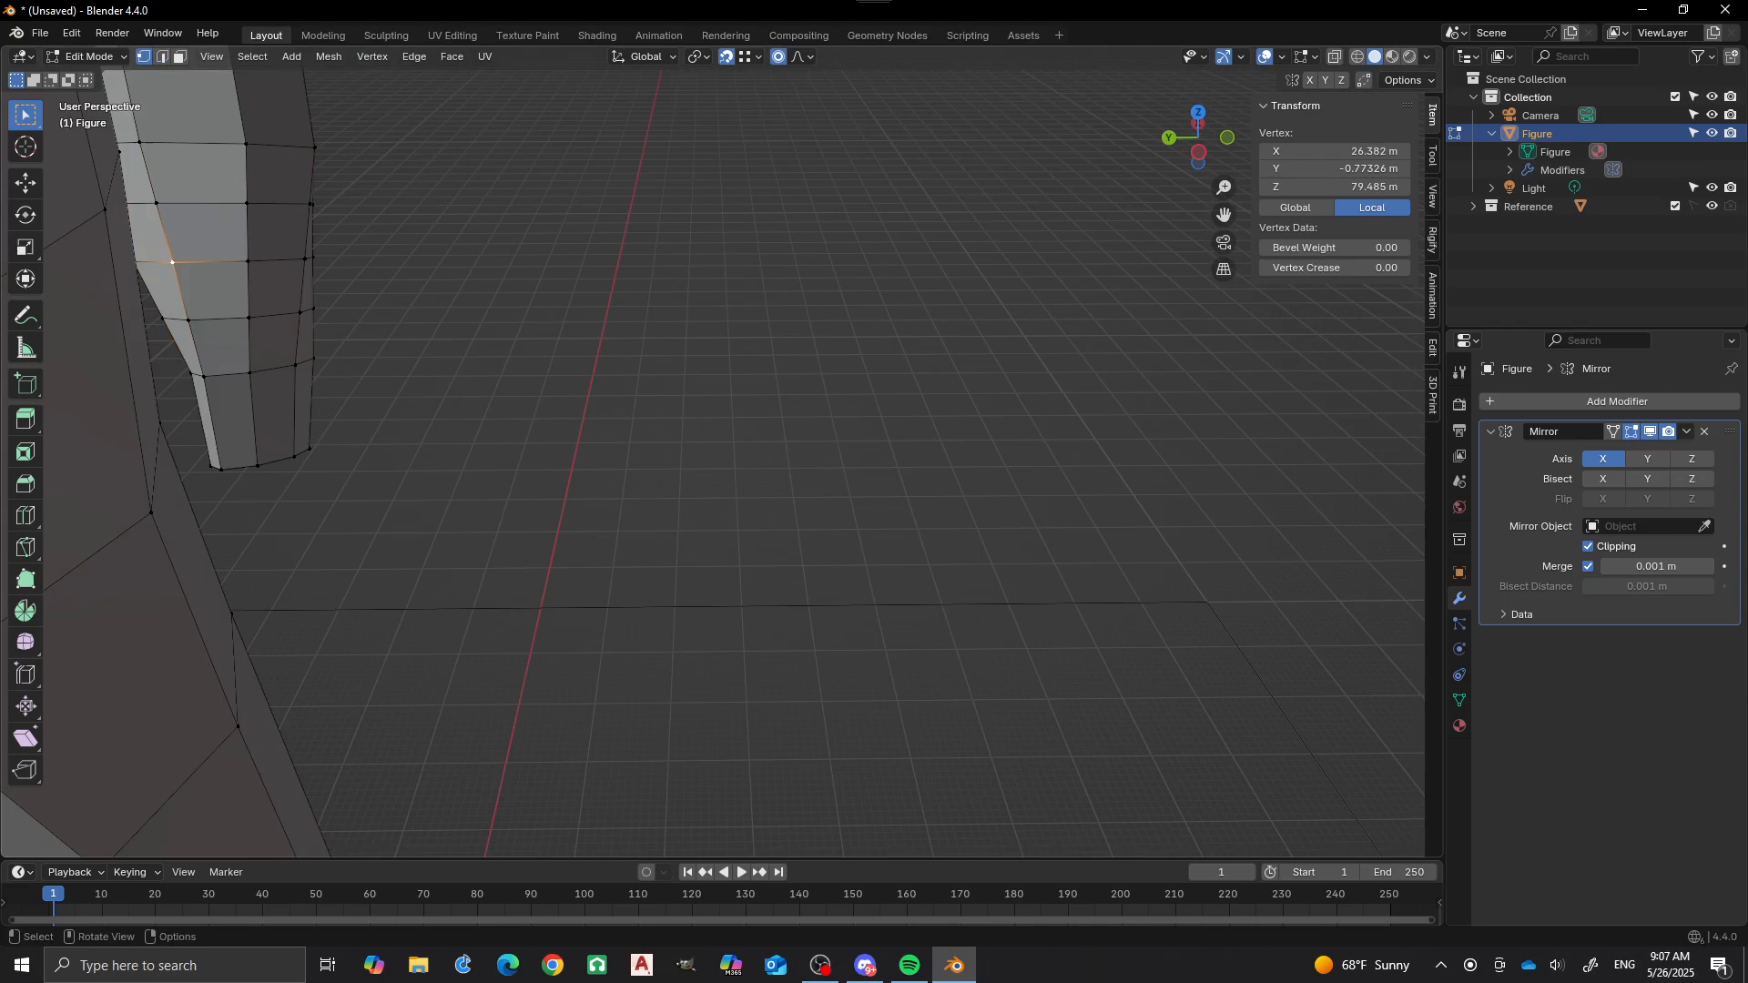
{"action": "key", "text": "shift+s"}
{"action": "left_click", "coordinate": [495, 434]}
Add an 8-vertex circle of 8 m radius at the 3D cursor and rotate it about -66.8° around global Y.
{"action": "key", "text": "alt+a"}
{"action": "key", "text": "shift+a"}
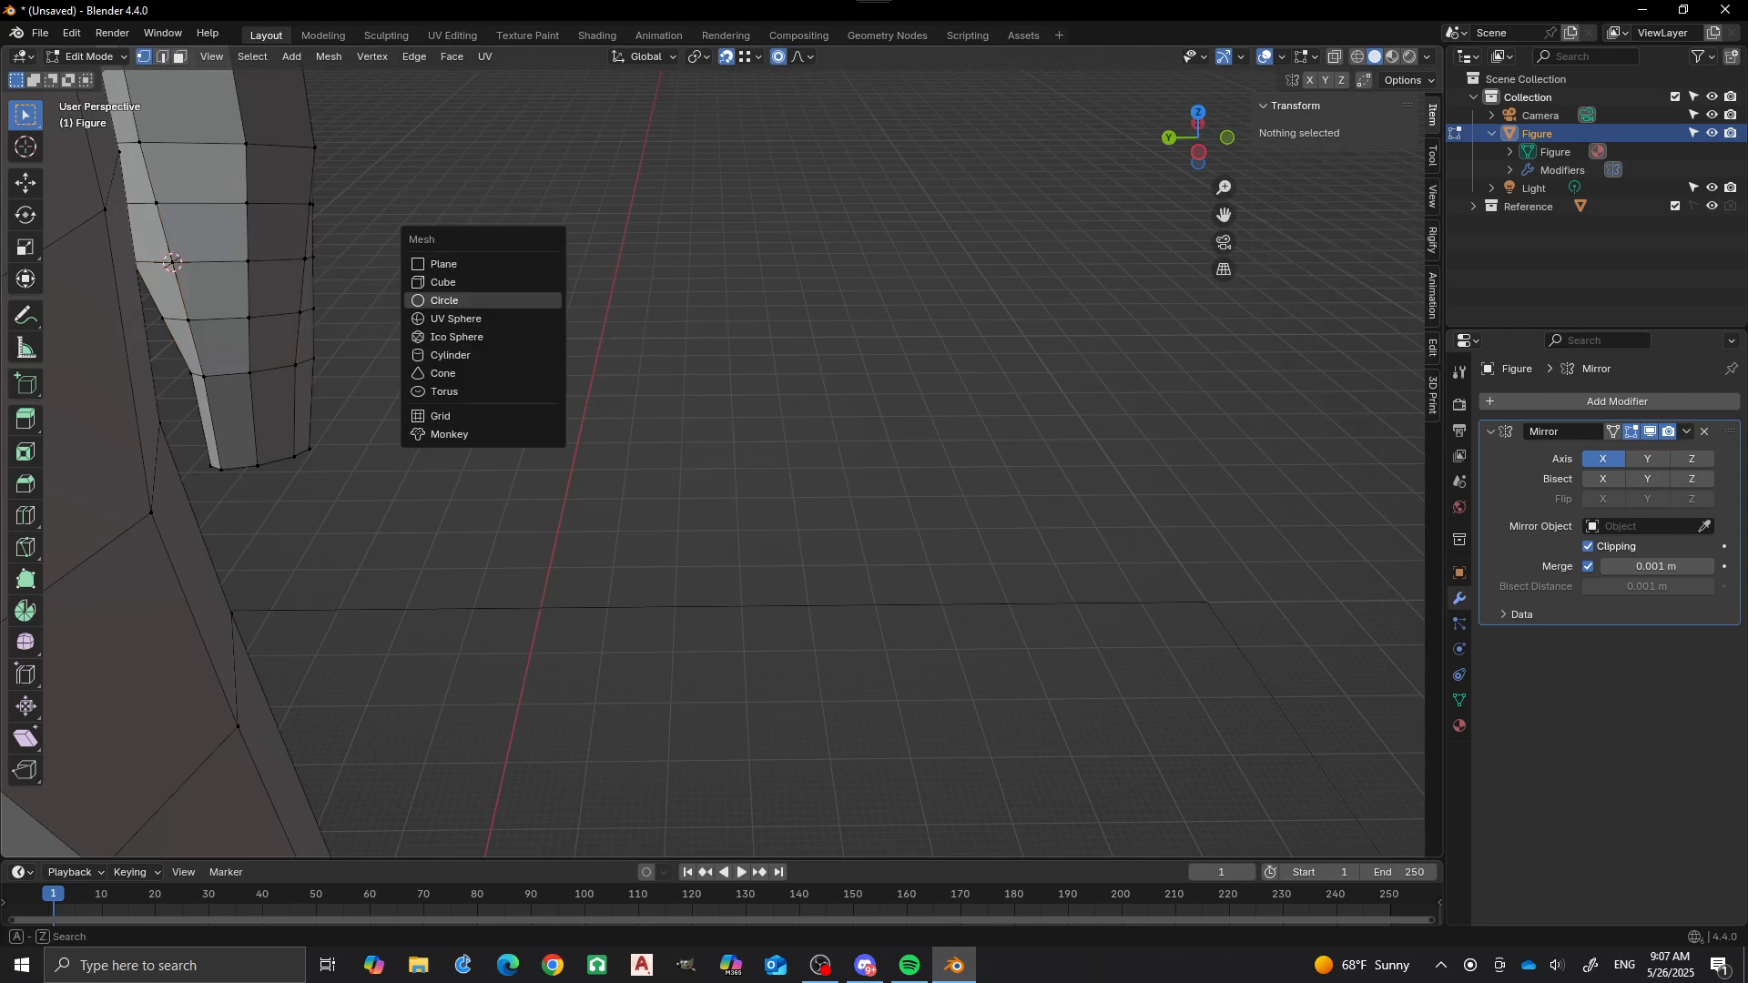
{"action": "left_click", "coordinate": [444, 301]}
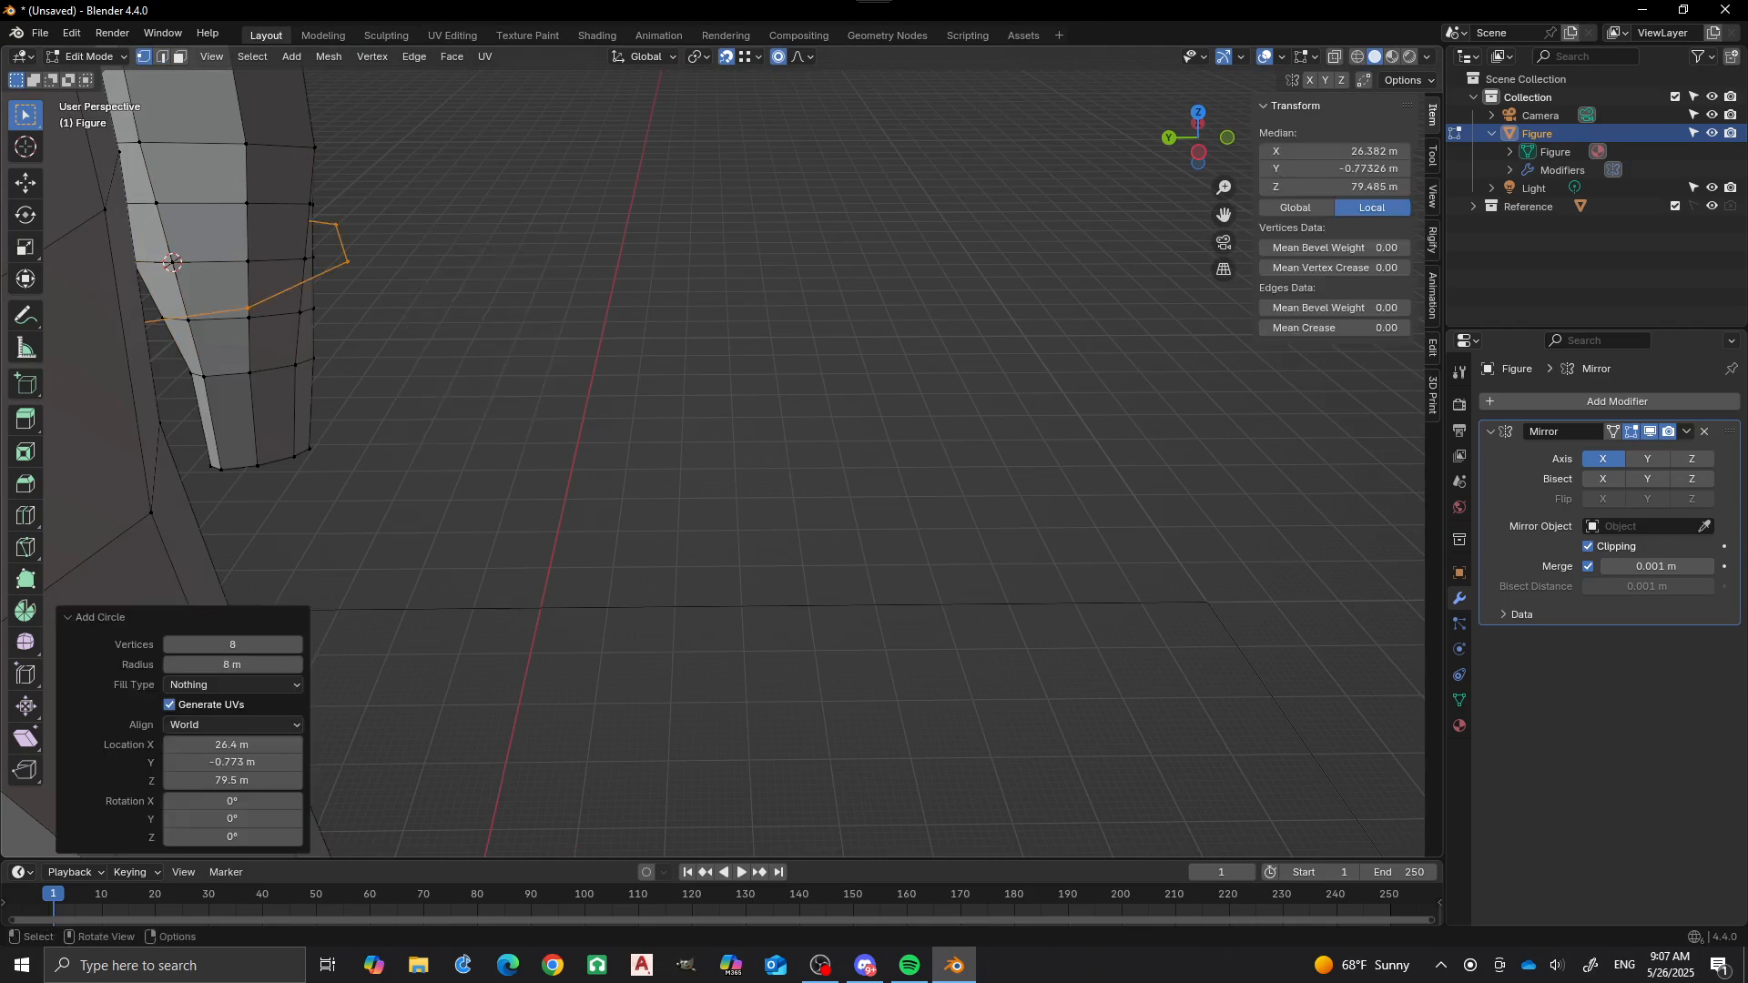
{"action": "key", "text": "r"}
{"action": "key", "text": "y"}
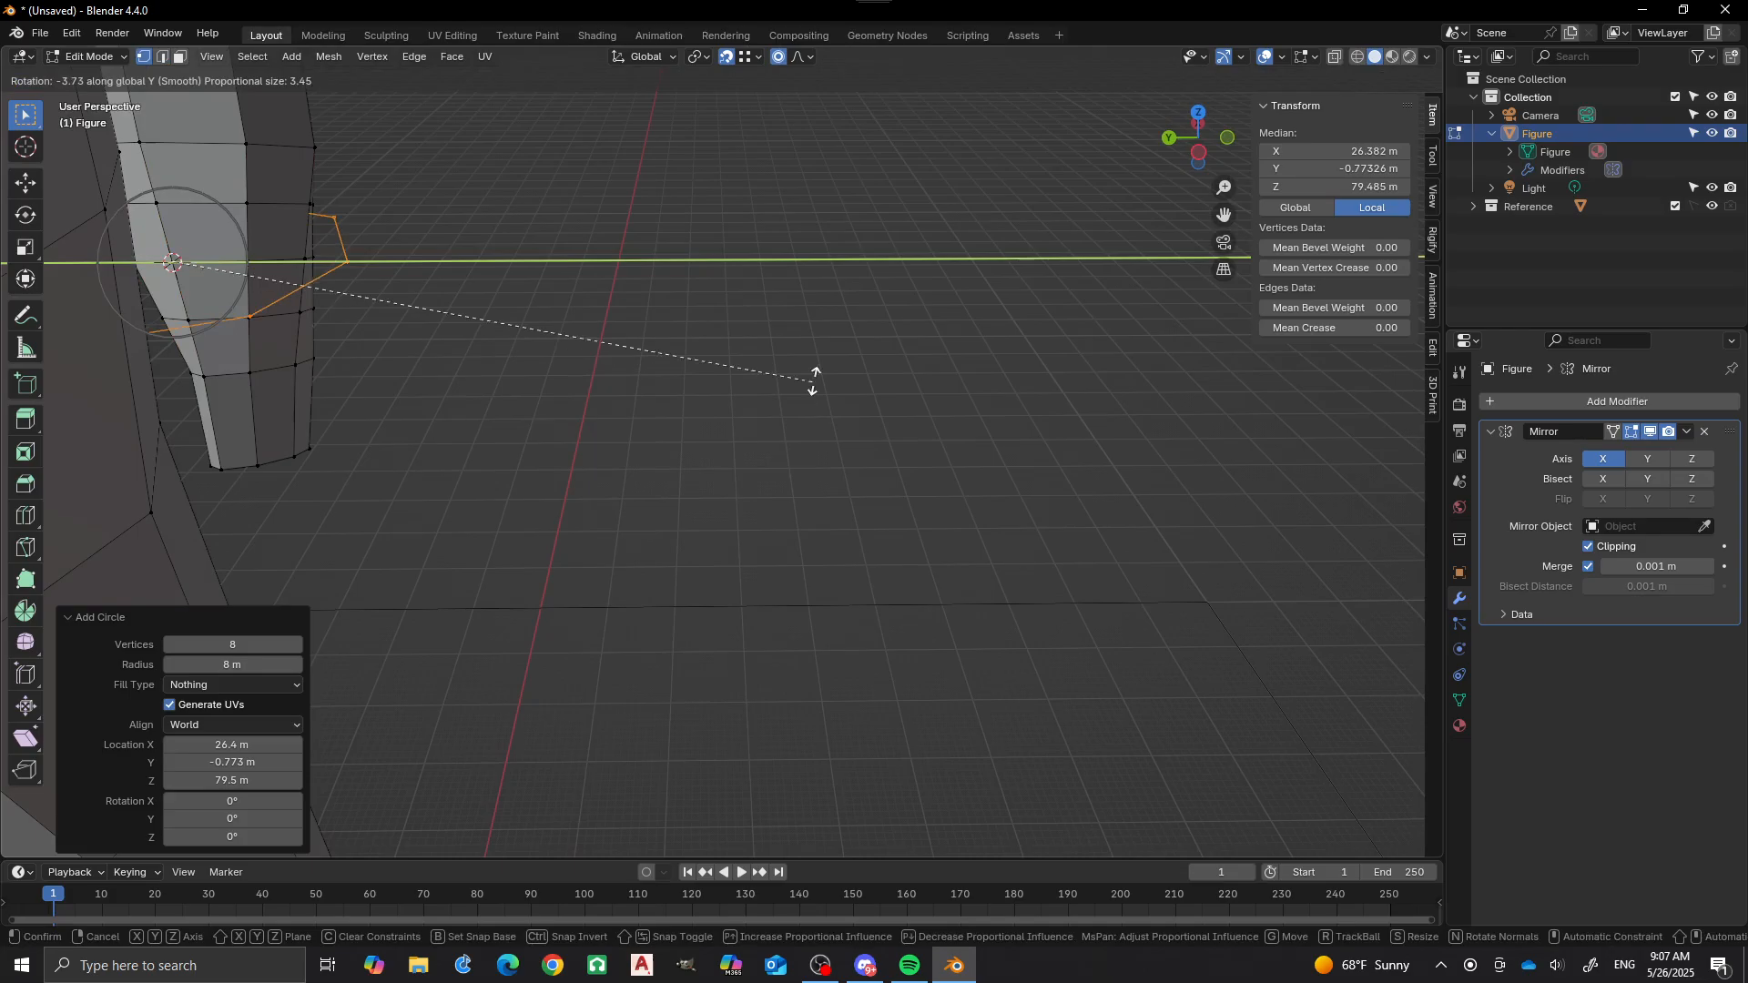
{"action": "left_click", "coordinate": [300, 116]}
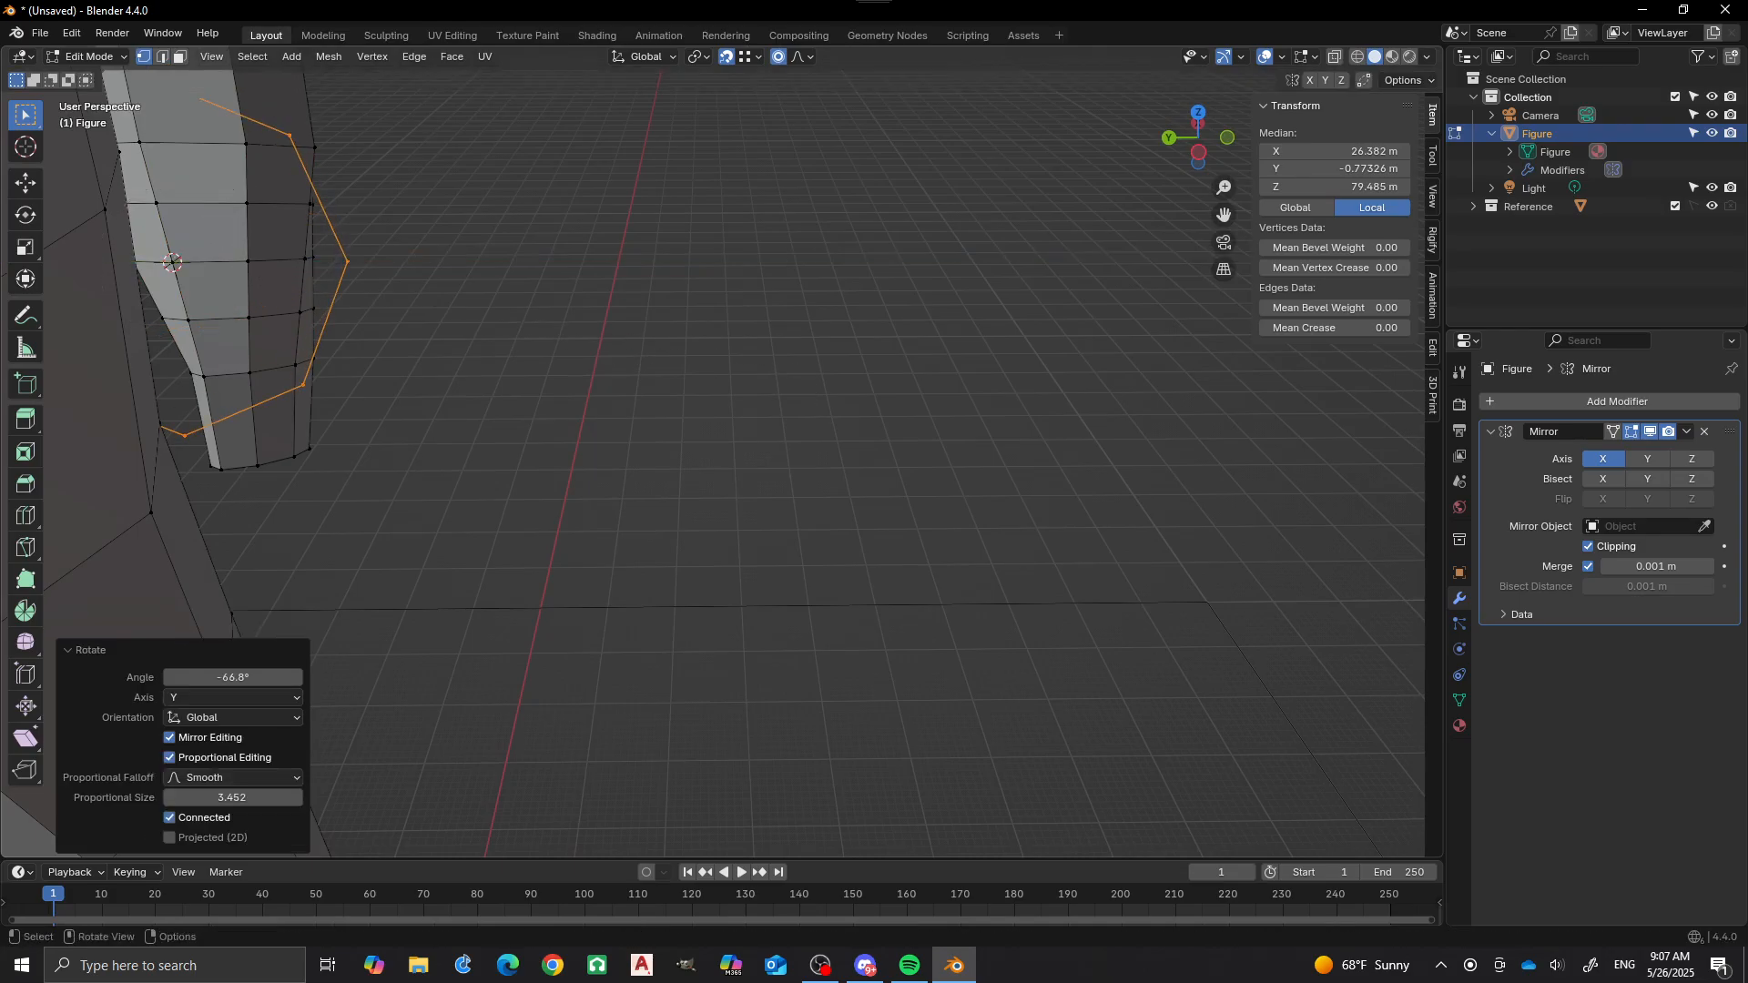
Rotate the circle about -9.46° around local Y and scale it uniformly to about 0.262.
{"action": "key", "text": "r"}
{"action": "key", "text": "y"}
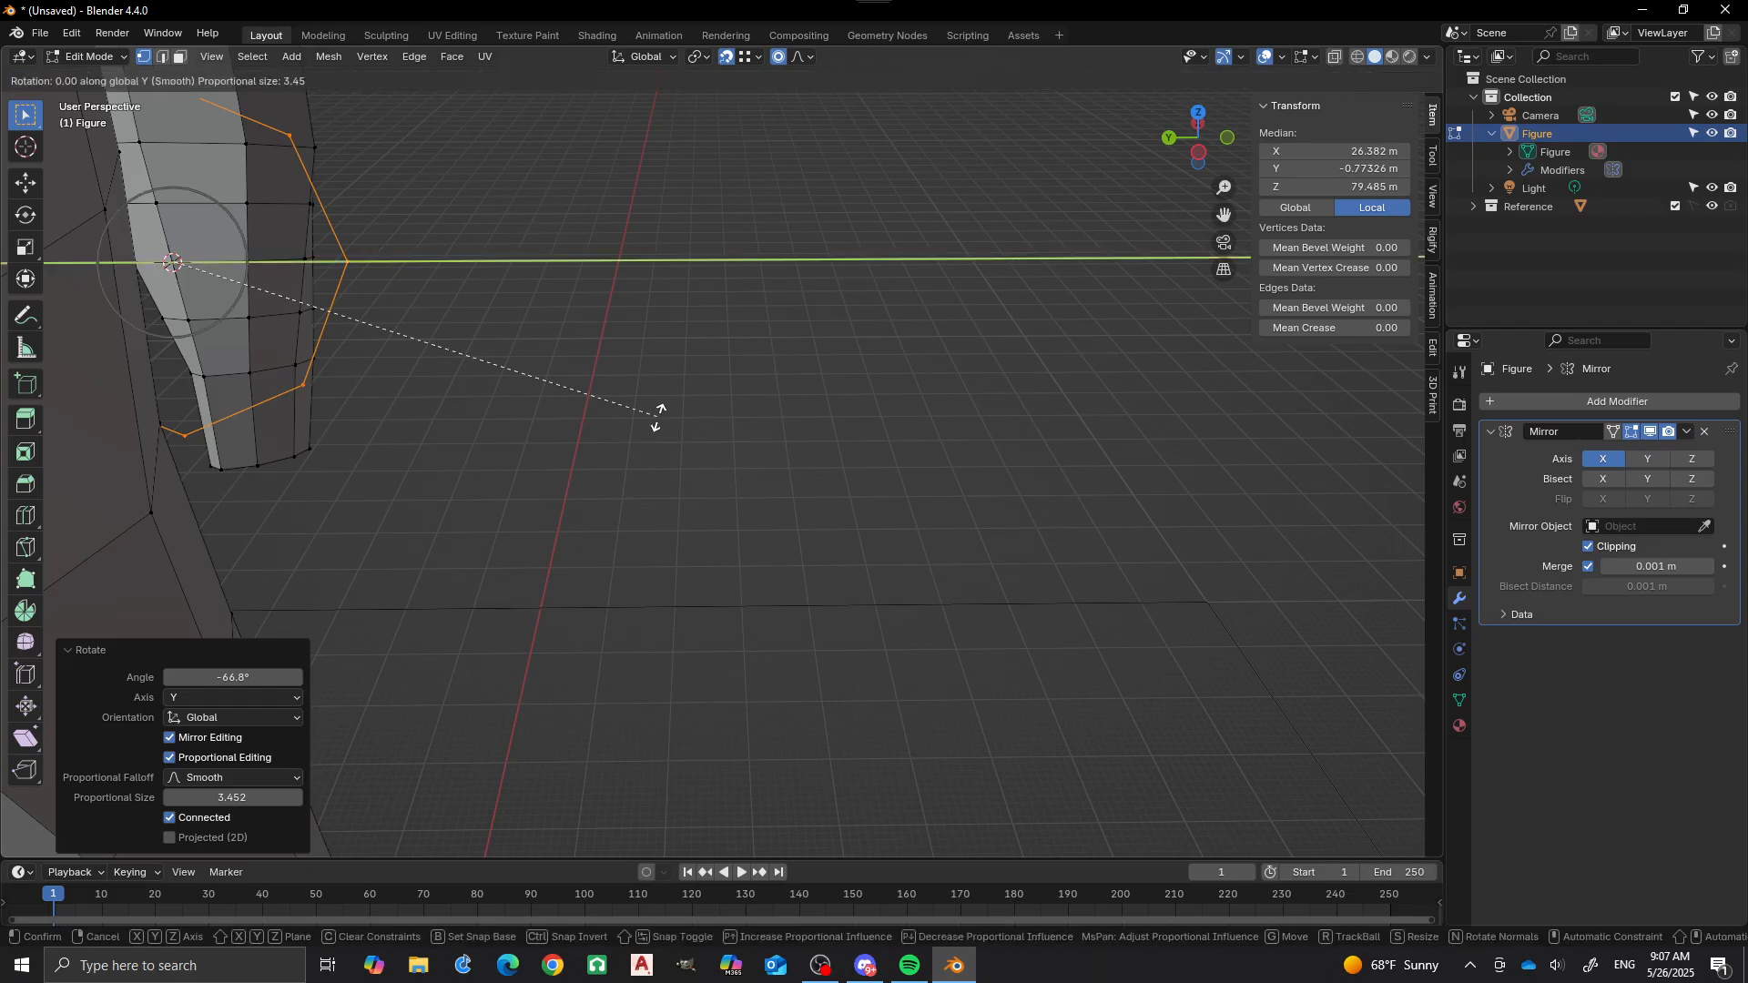
{"action": "key", "text": "y"}
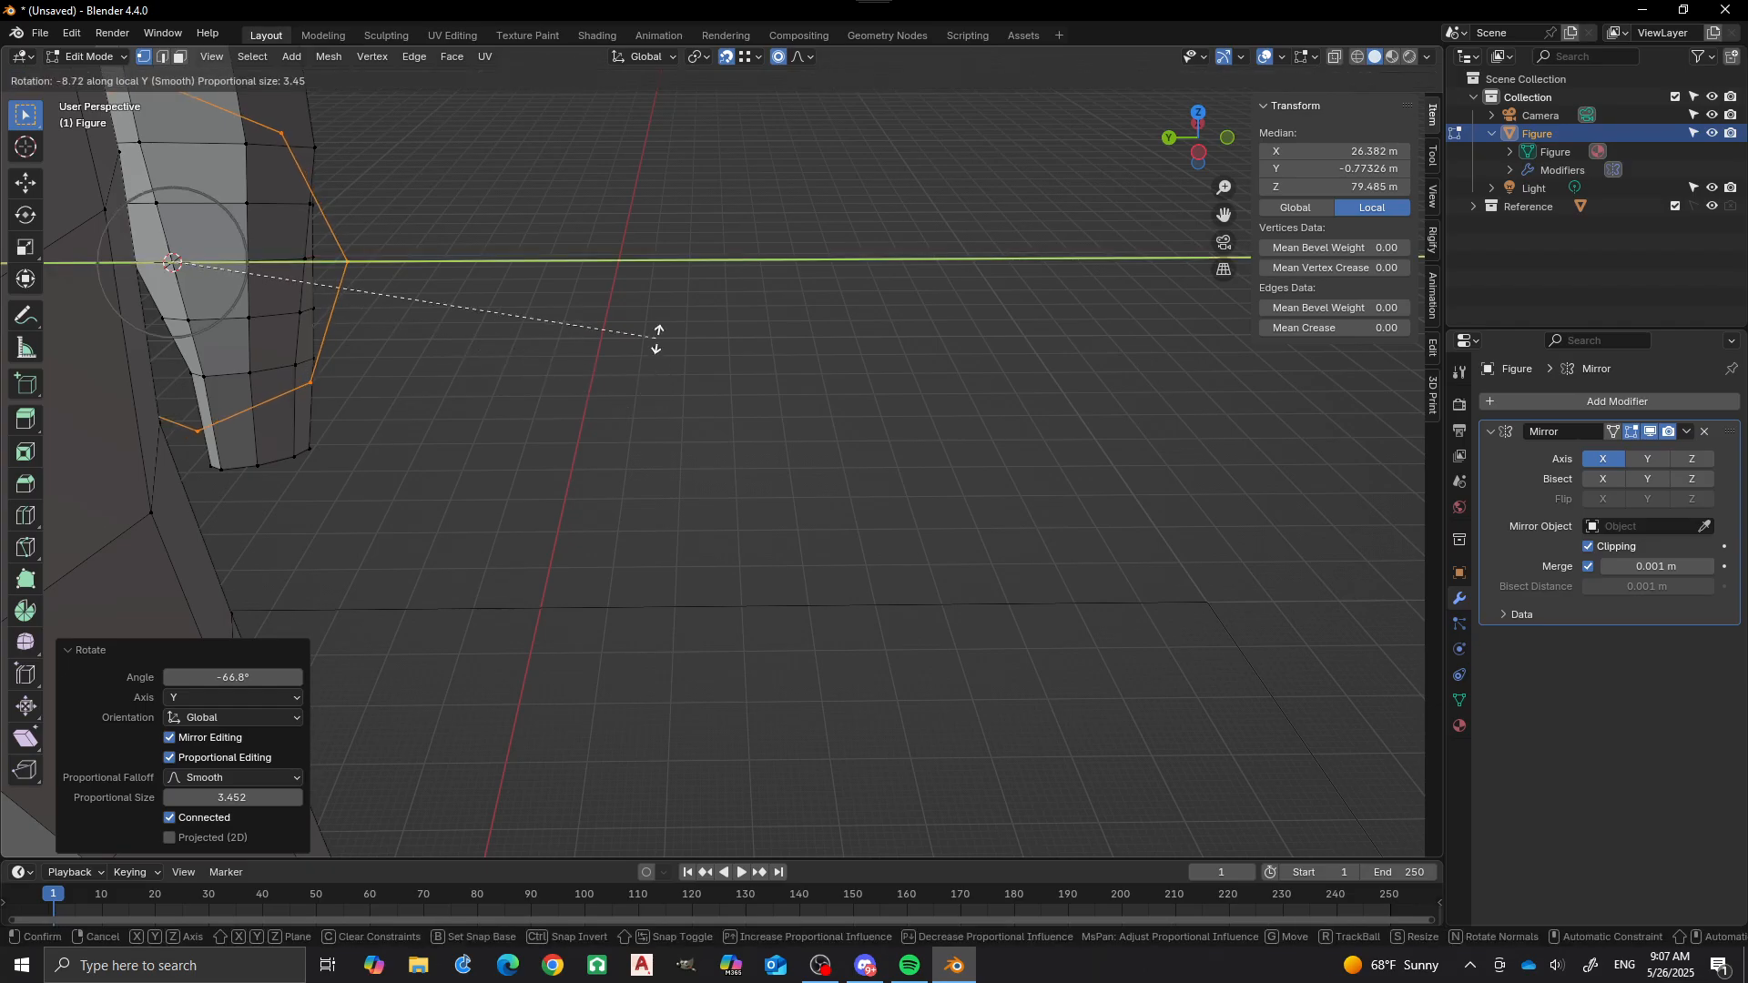
{"action": "left_click", "coordinate": [655, 331]}
{"action": "key", "text": "s"}
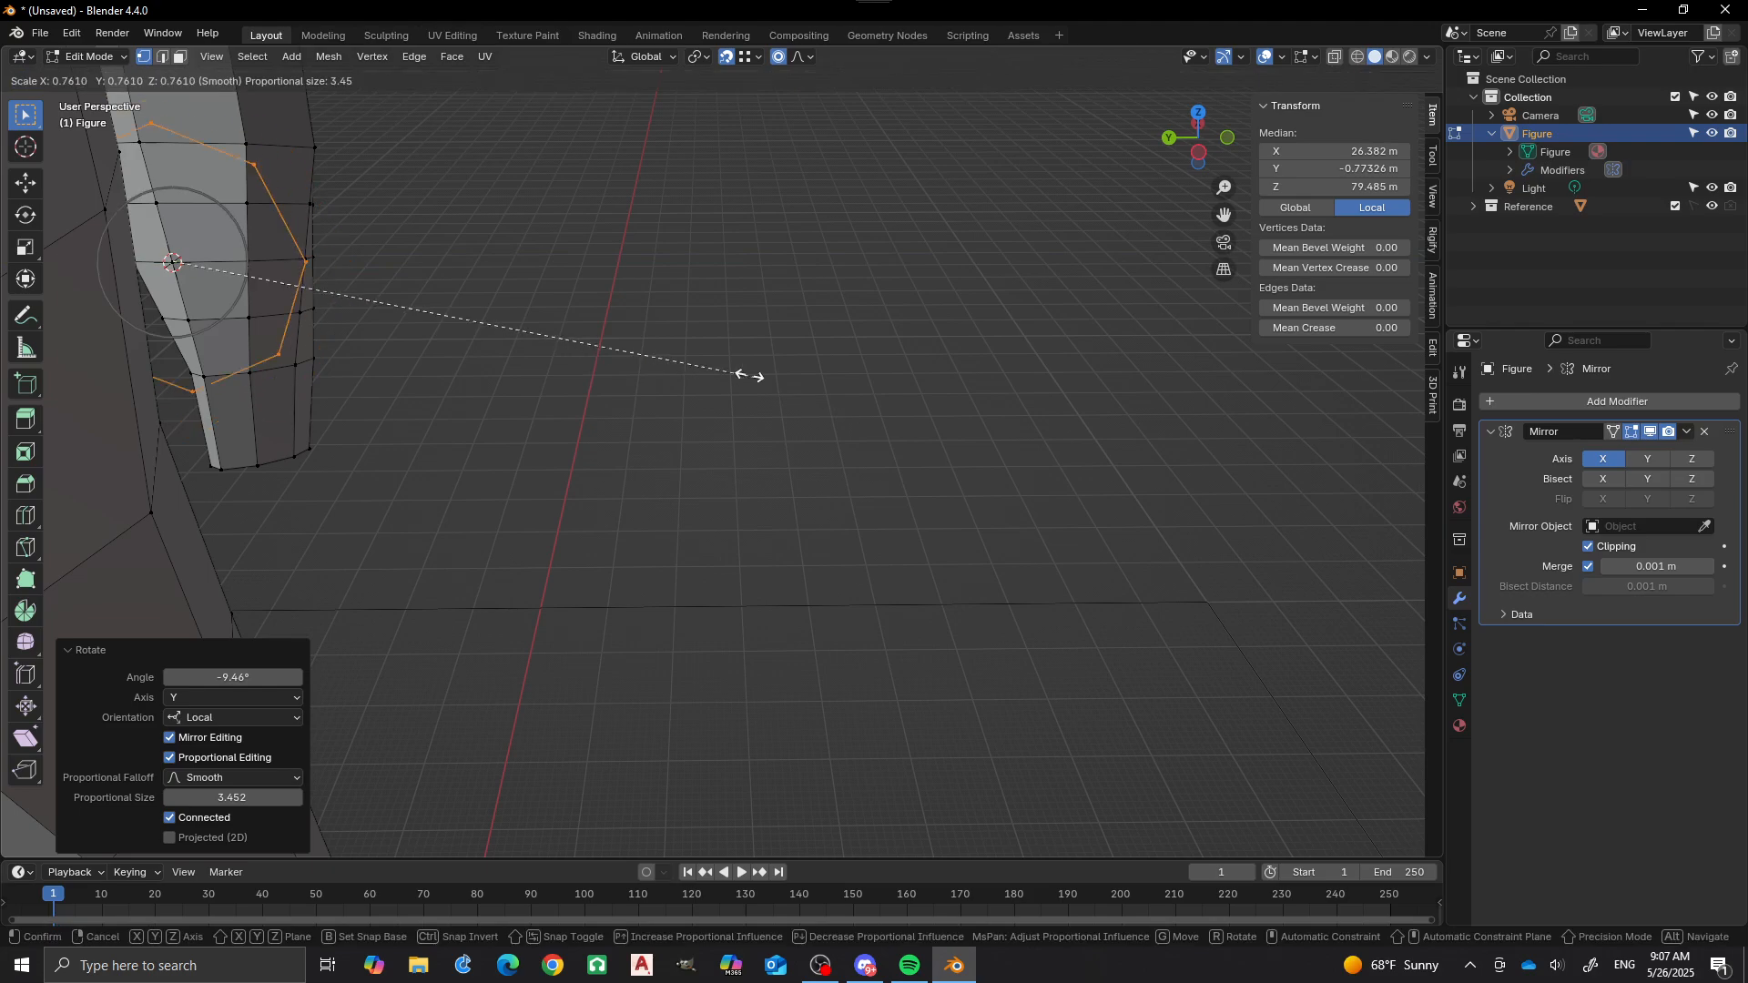
{"action": "left_click", "coordinate": [366, 193]}
Rotate the circle about 3.4° in the front view to line it up with the hand's inner side.
{"action": "scroll", "coordinate": [366, 194], "scroll_direction": "down", "scroll_amount": 4}
{"action": "middle_click_drag", "start_coordinate": [366, 193], "coordinate": [159, 159]}
{"action": "scroll", "coordinate": [713, 451], "scroll_direction": "up", "scroll_amount": 3}
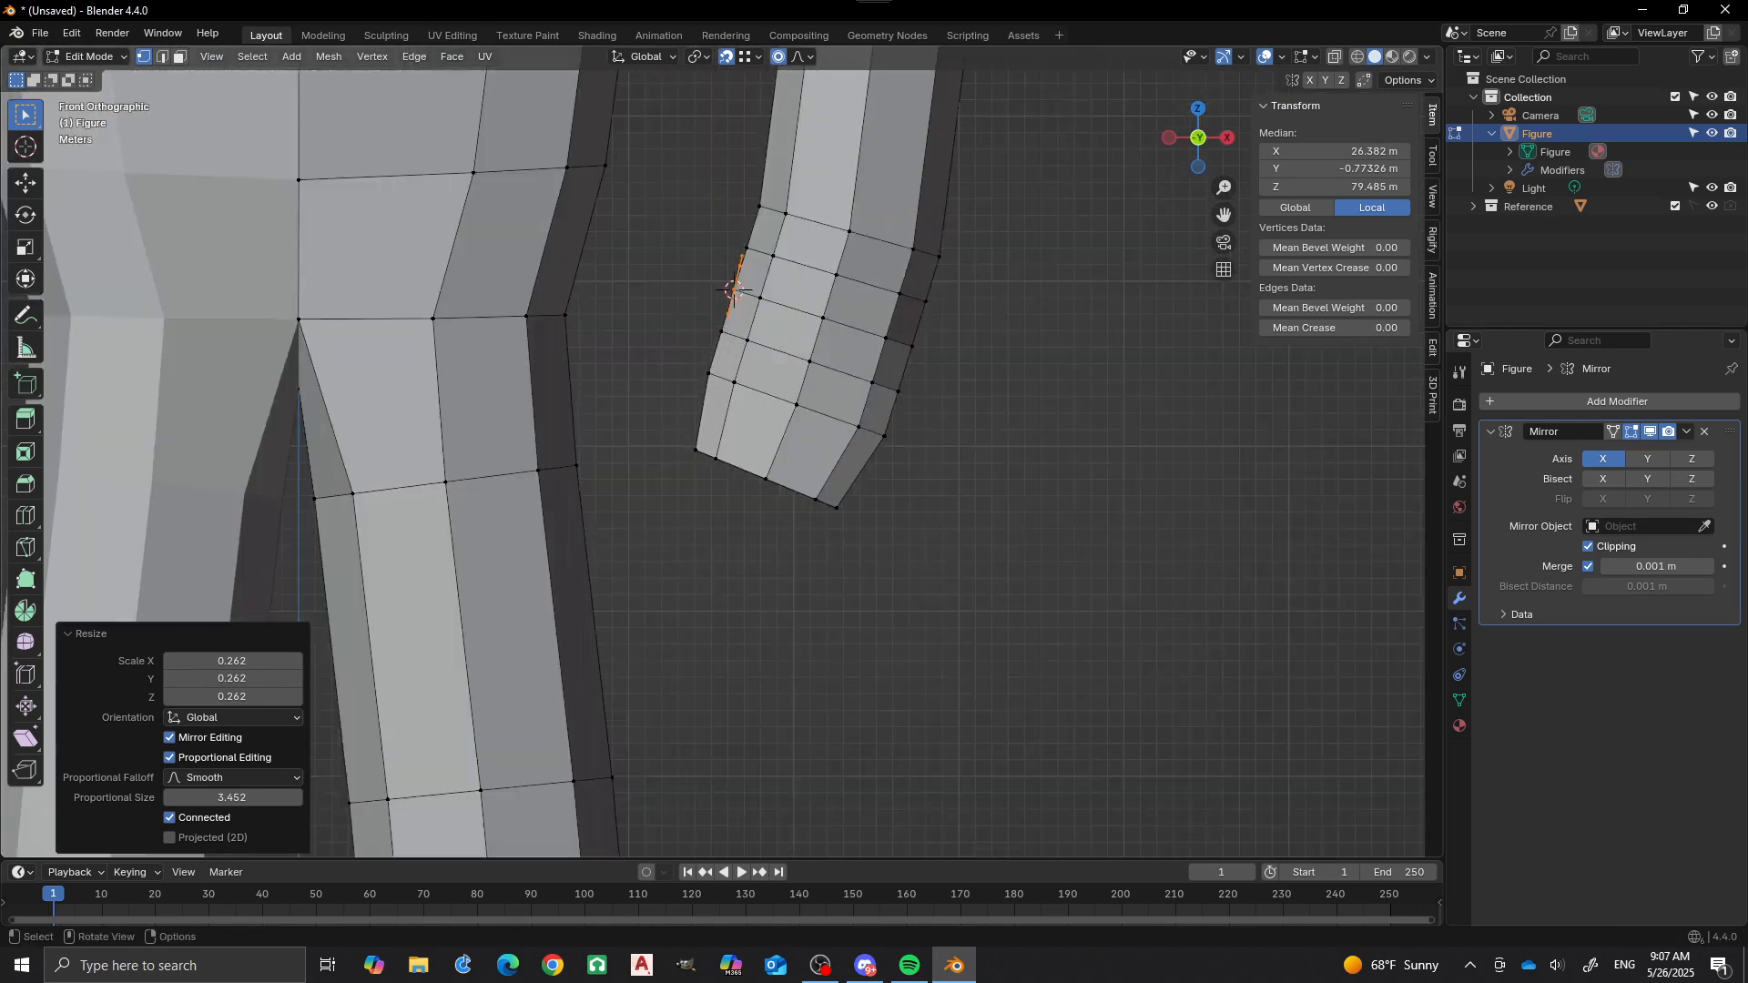
{"action": "key", "text": "r"}
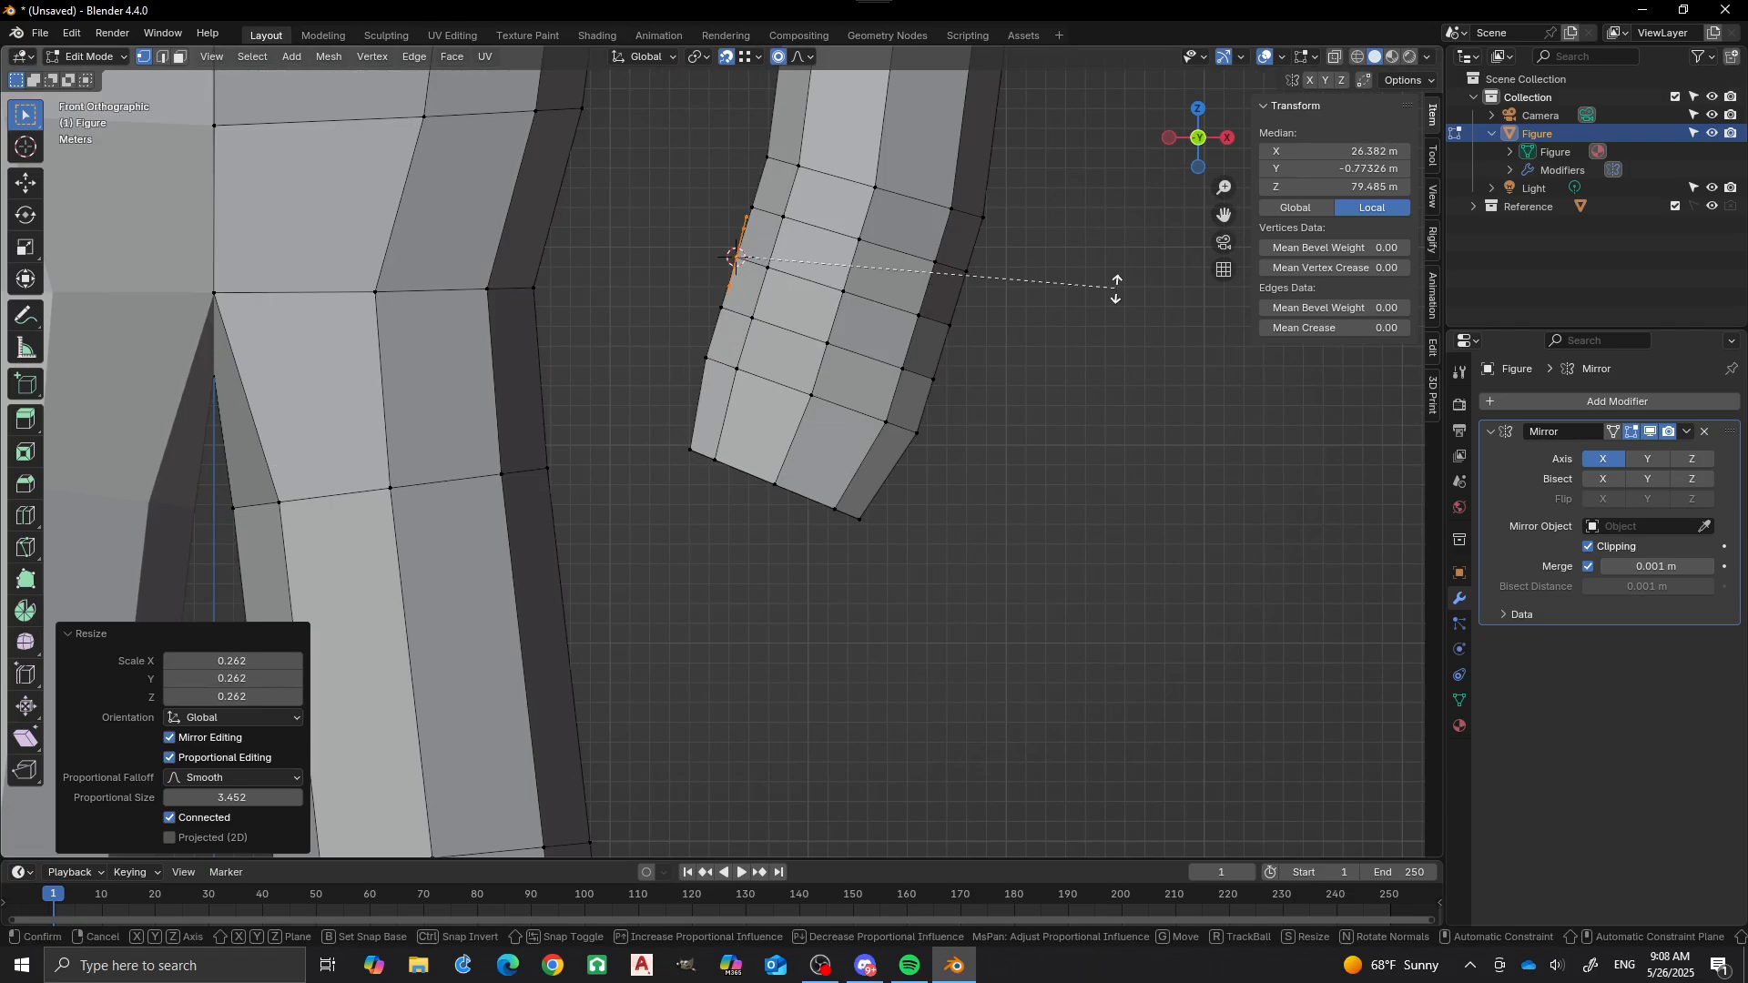
{"action": "left_click", "coordinate": [1122, 312]}
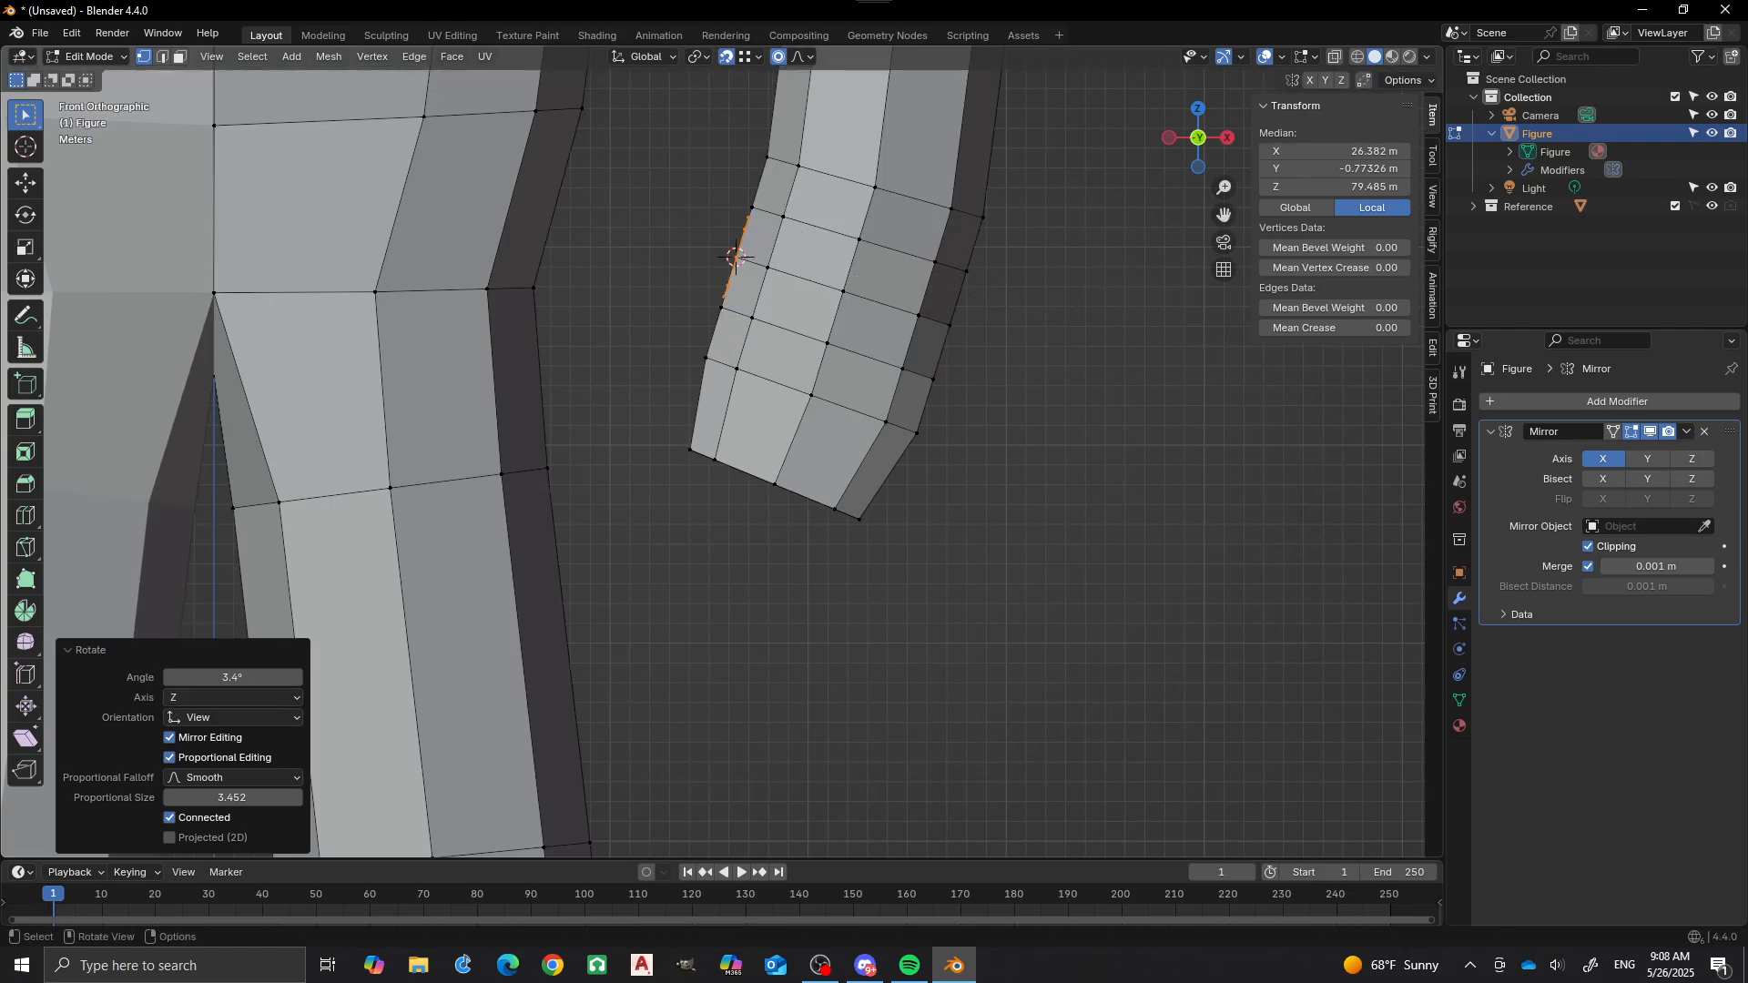
Extrude the circle inward from the hand to about X 23.28 m and scale its end uniformly to 0.576 with proportional size 1.331.
{"action": "scroll", "coordinate": [739, 182], "scroll_direction": "up", "scroll_amount": 3}
{"action": "key", "text": "ctrl+z"}
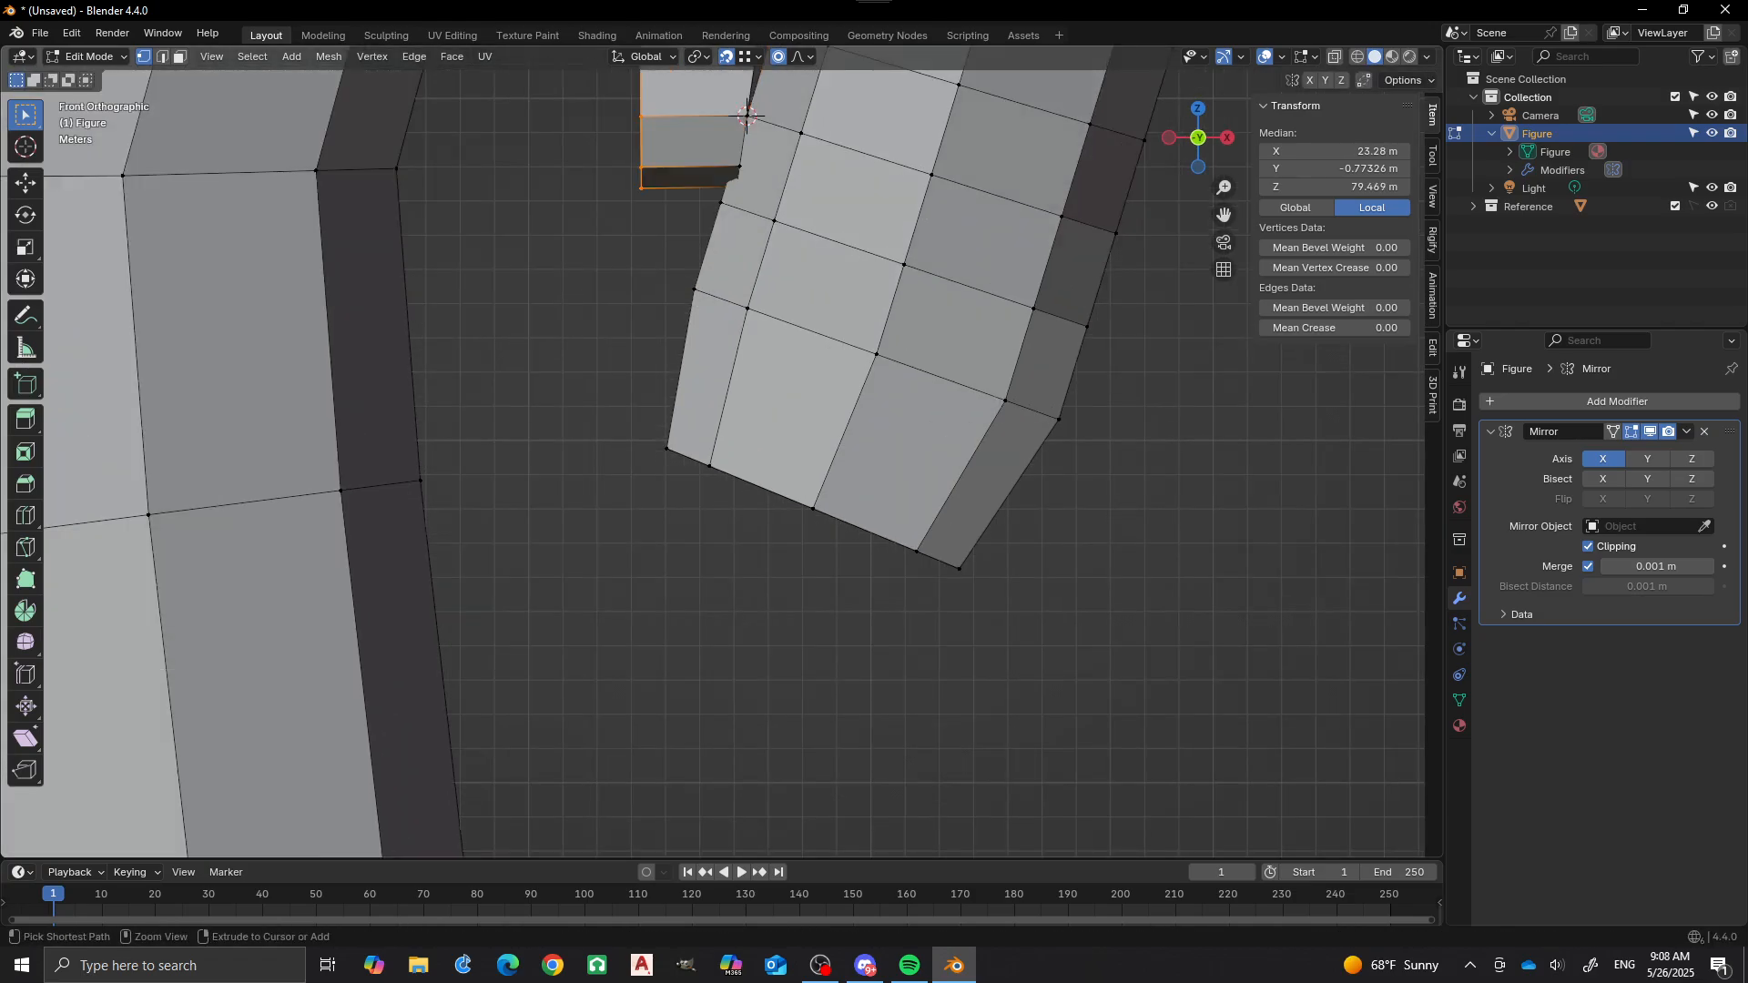
{"action": "key", "text": "s"}
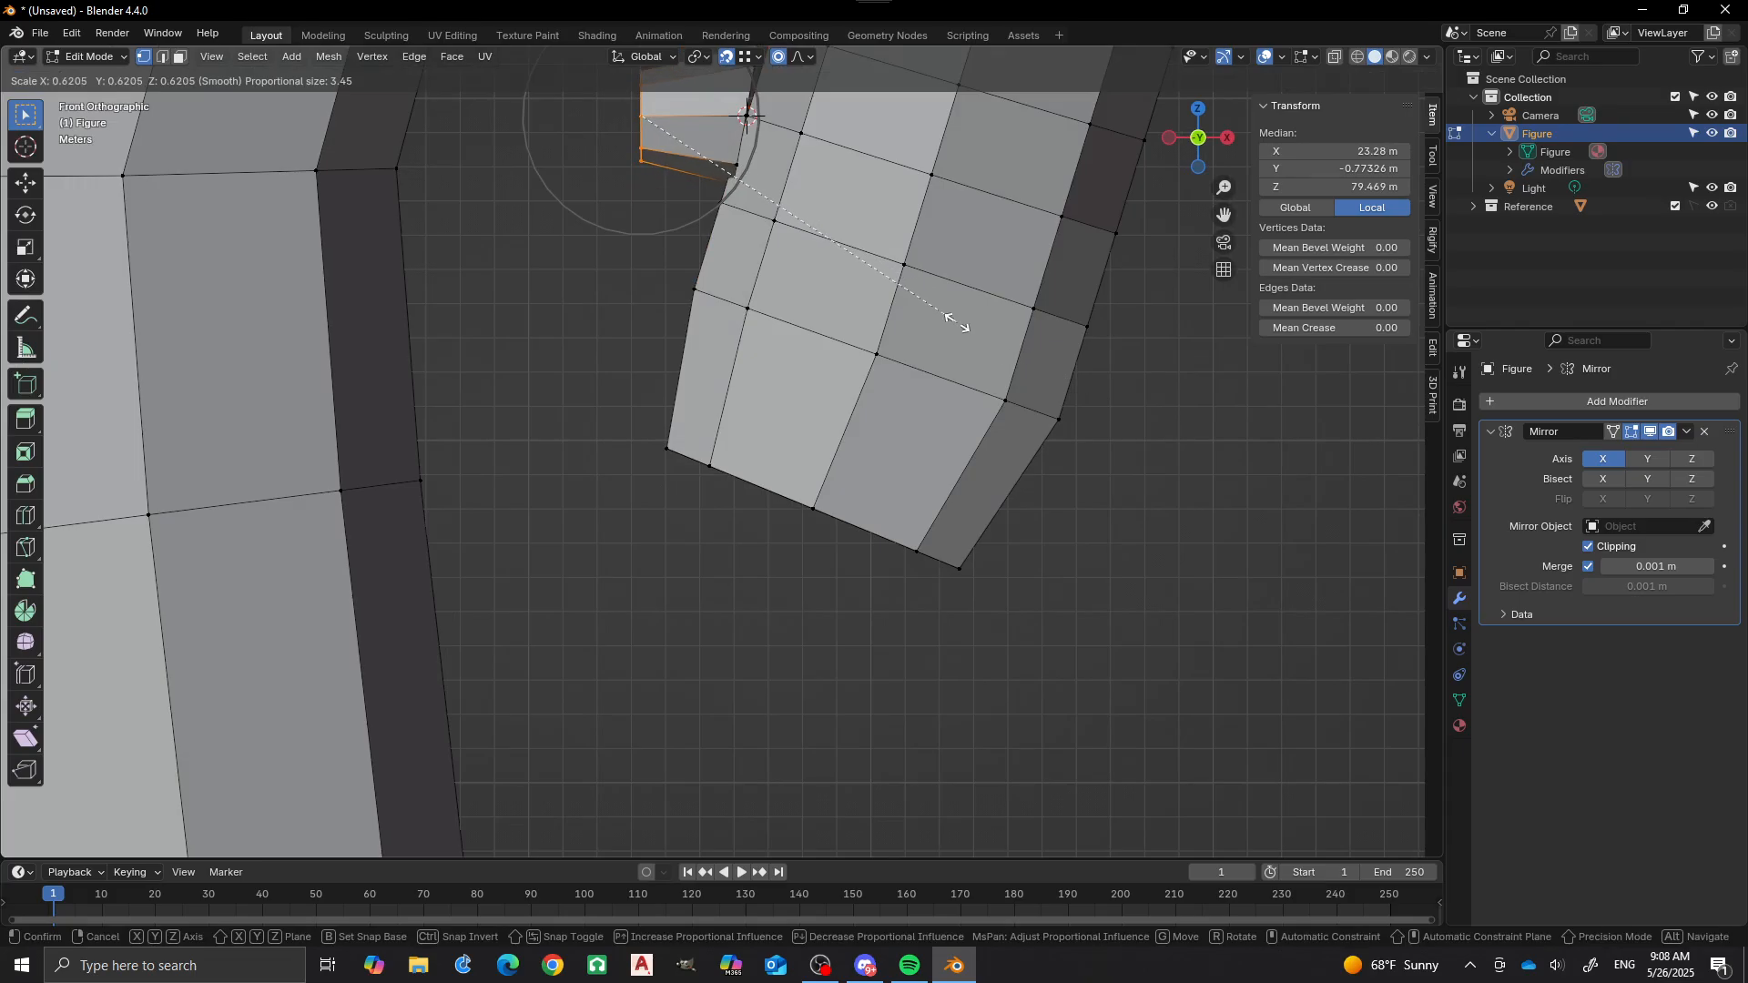
{"action": "scroll", "coordinate": [943, 310], "scroll_direction": "up", "scroll_amount": 10}
{"action": "left_click", "coordinate": [943, 303]}
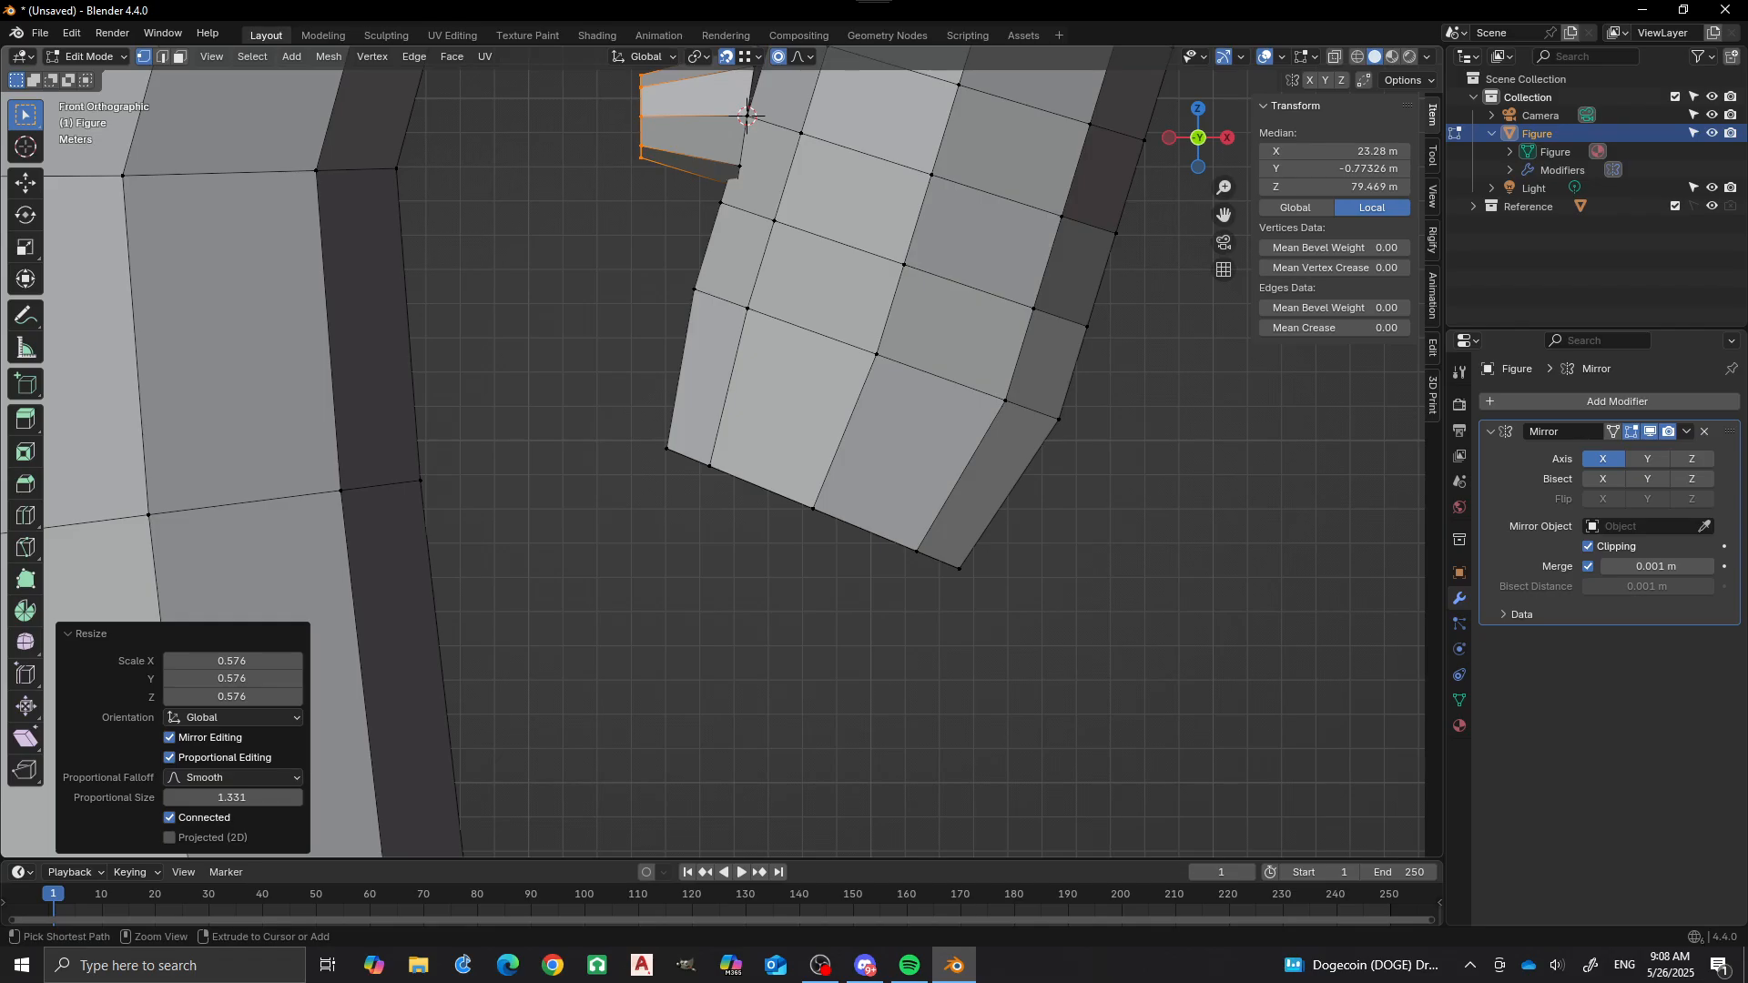
Extrude a second thumb section downward and toward the body, and scale its end uniformly to about 0.55.
{"action": "right_click", "coordinate": [562, 204], "text": "ctrl"}
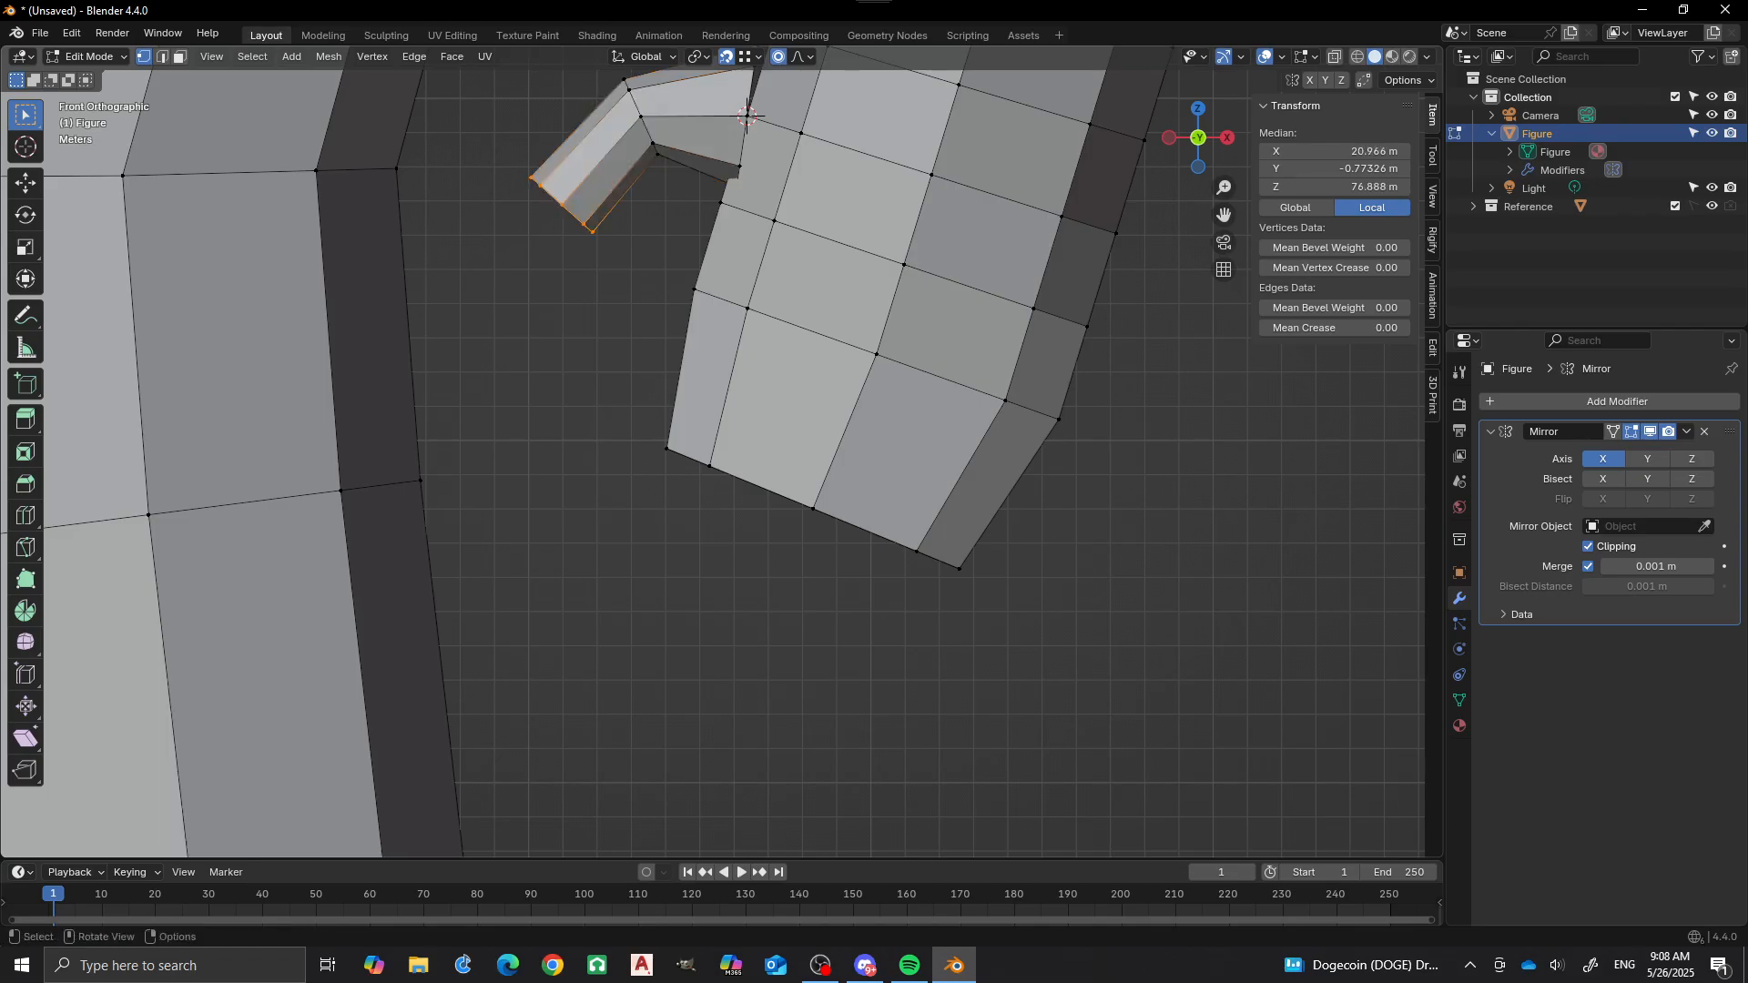
{"action": "key", "text": "s"}
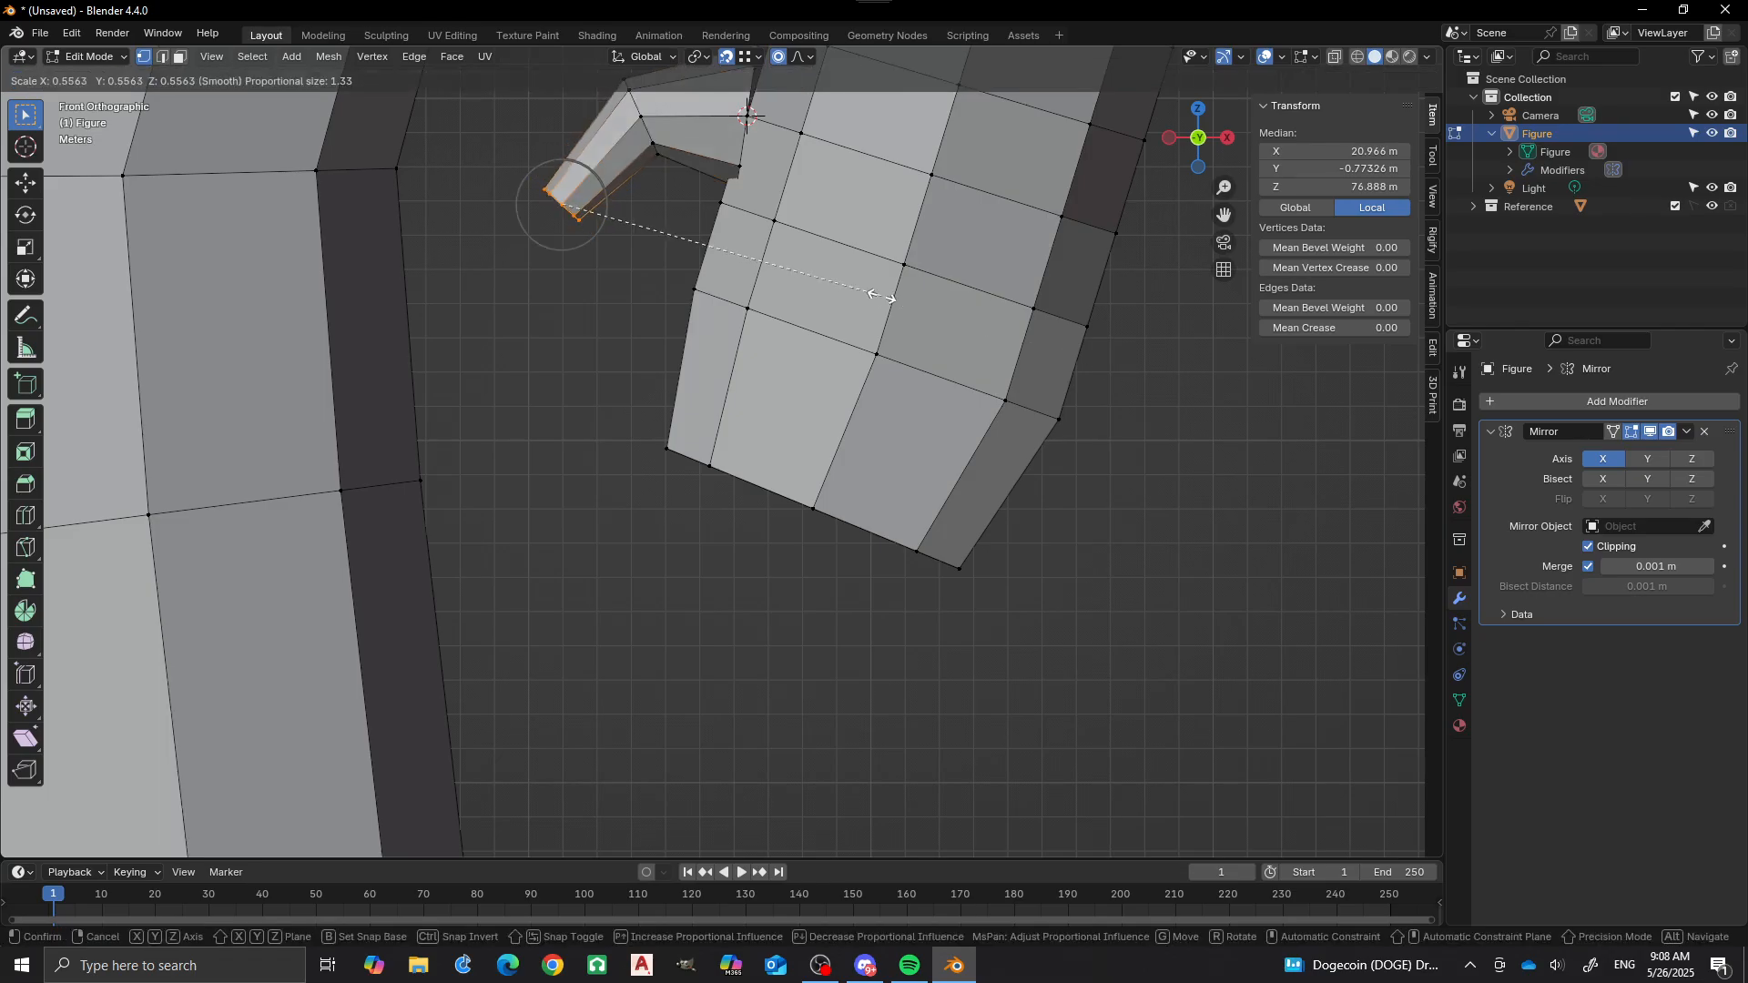
{"action": "left_click", "coordinate": [878, 285]}
Switch to wireframe shading and delete the hand vertex at the 3D cursor to open a hole behind the thumb.
{"action": "middle_click_drag", "start_coordinate": [744, 171], "coordinate": [599, 176]}
{"action": "left_click", "coordinate": [599, 175]}
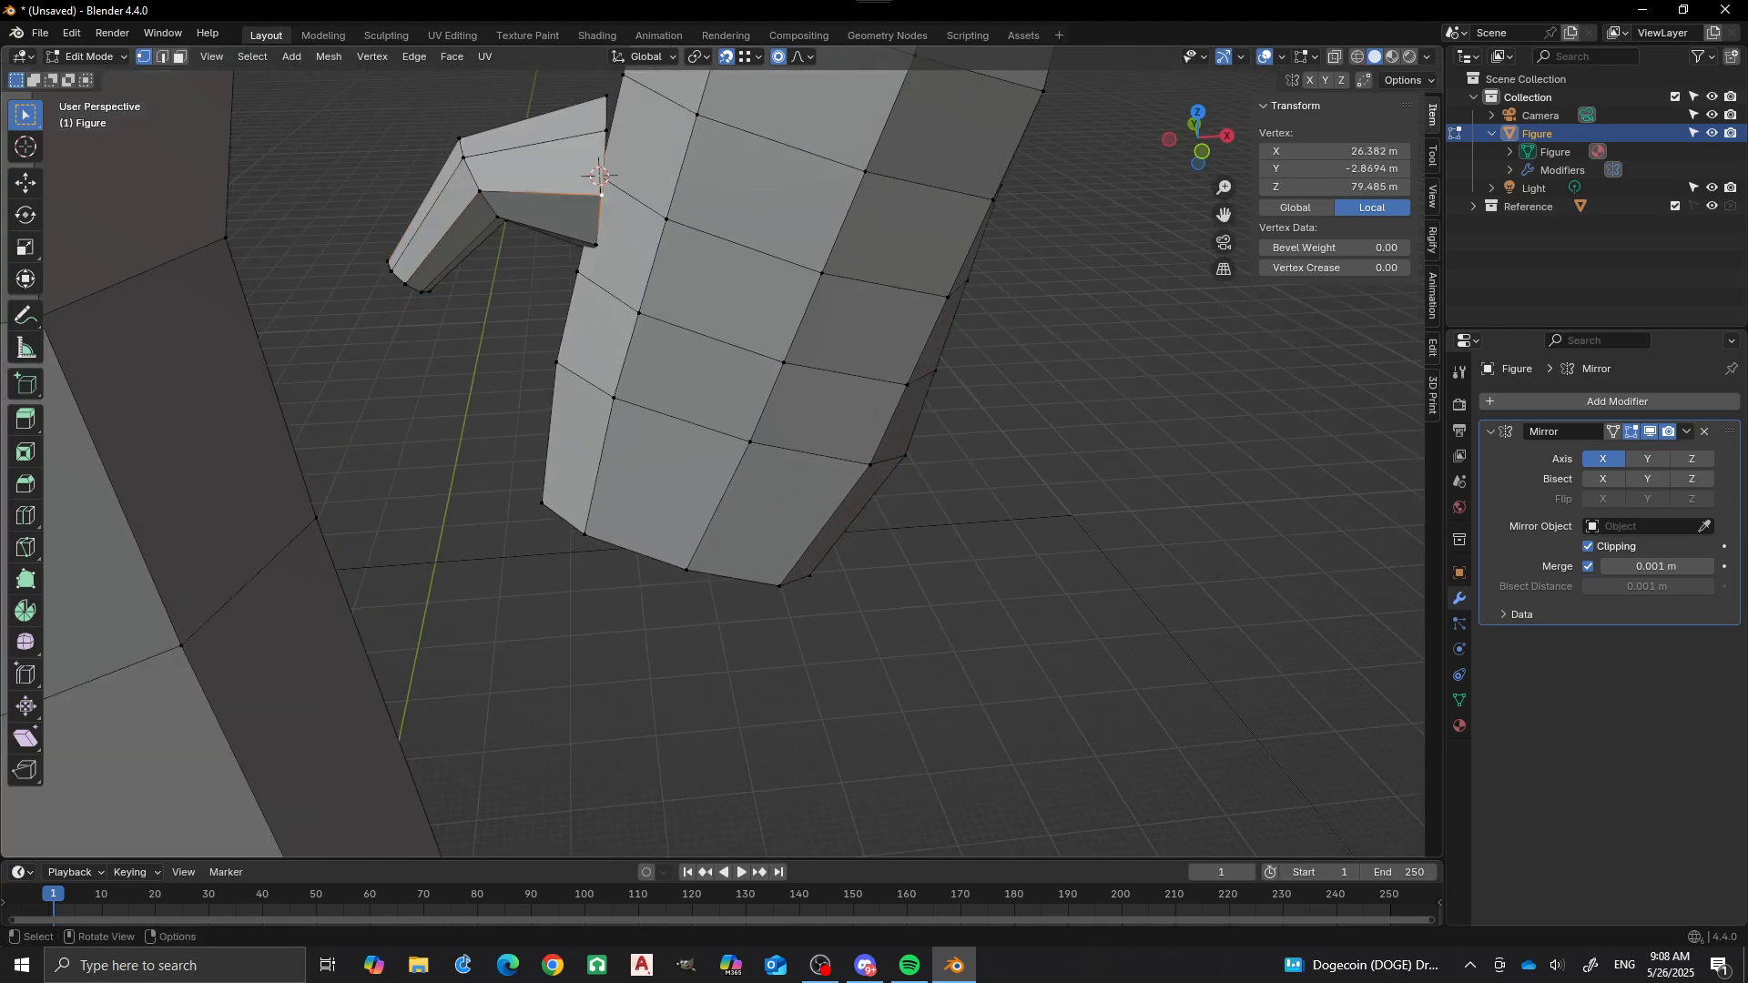
{"action": "key", "text": "z"}
{"action": "left_click", "coordinate": [599, 176]}
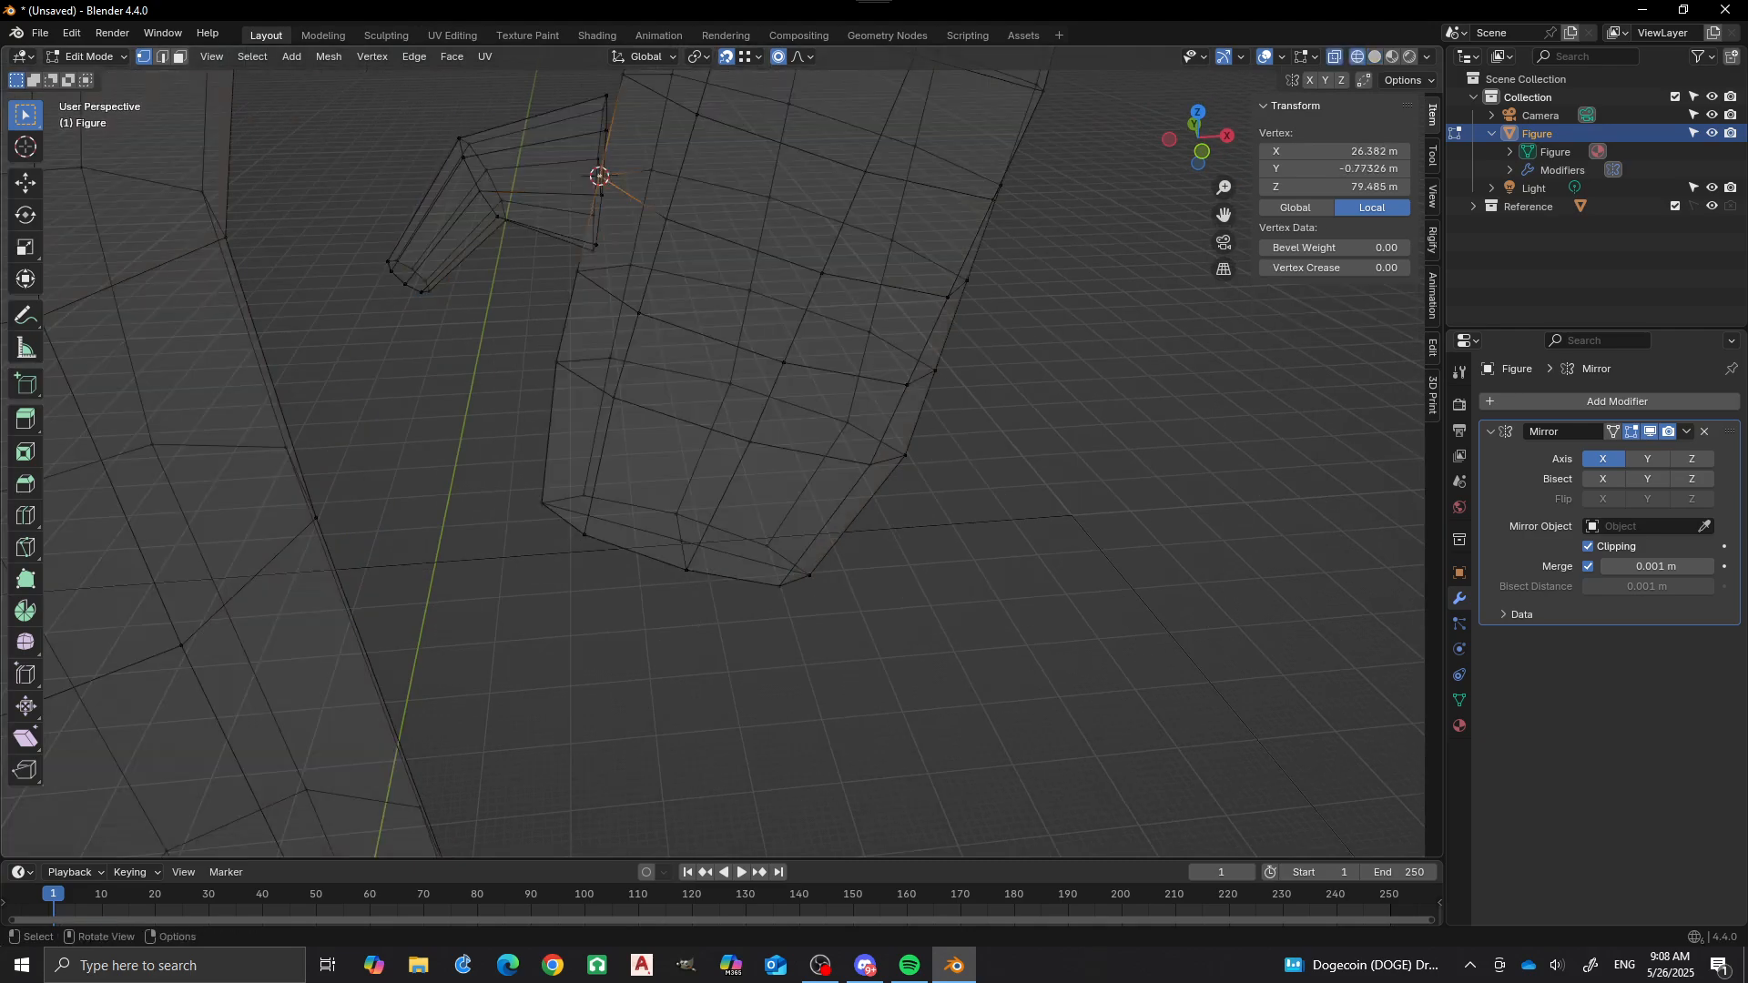
{"action": "mouse_move", "coordinate": [599, 176]}
{"action": "middle_mouse_down", "text": "shift"}
{"action": "mouse_move", "coordinate": [443, 148]}
{"action": "mouse_move", "coordinate": [176, 191]}
{"action": "mouse_move", "coordinate": [438, 275]}
{"action": "middle_mouse_up", "text": "shift"}
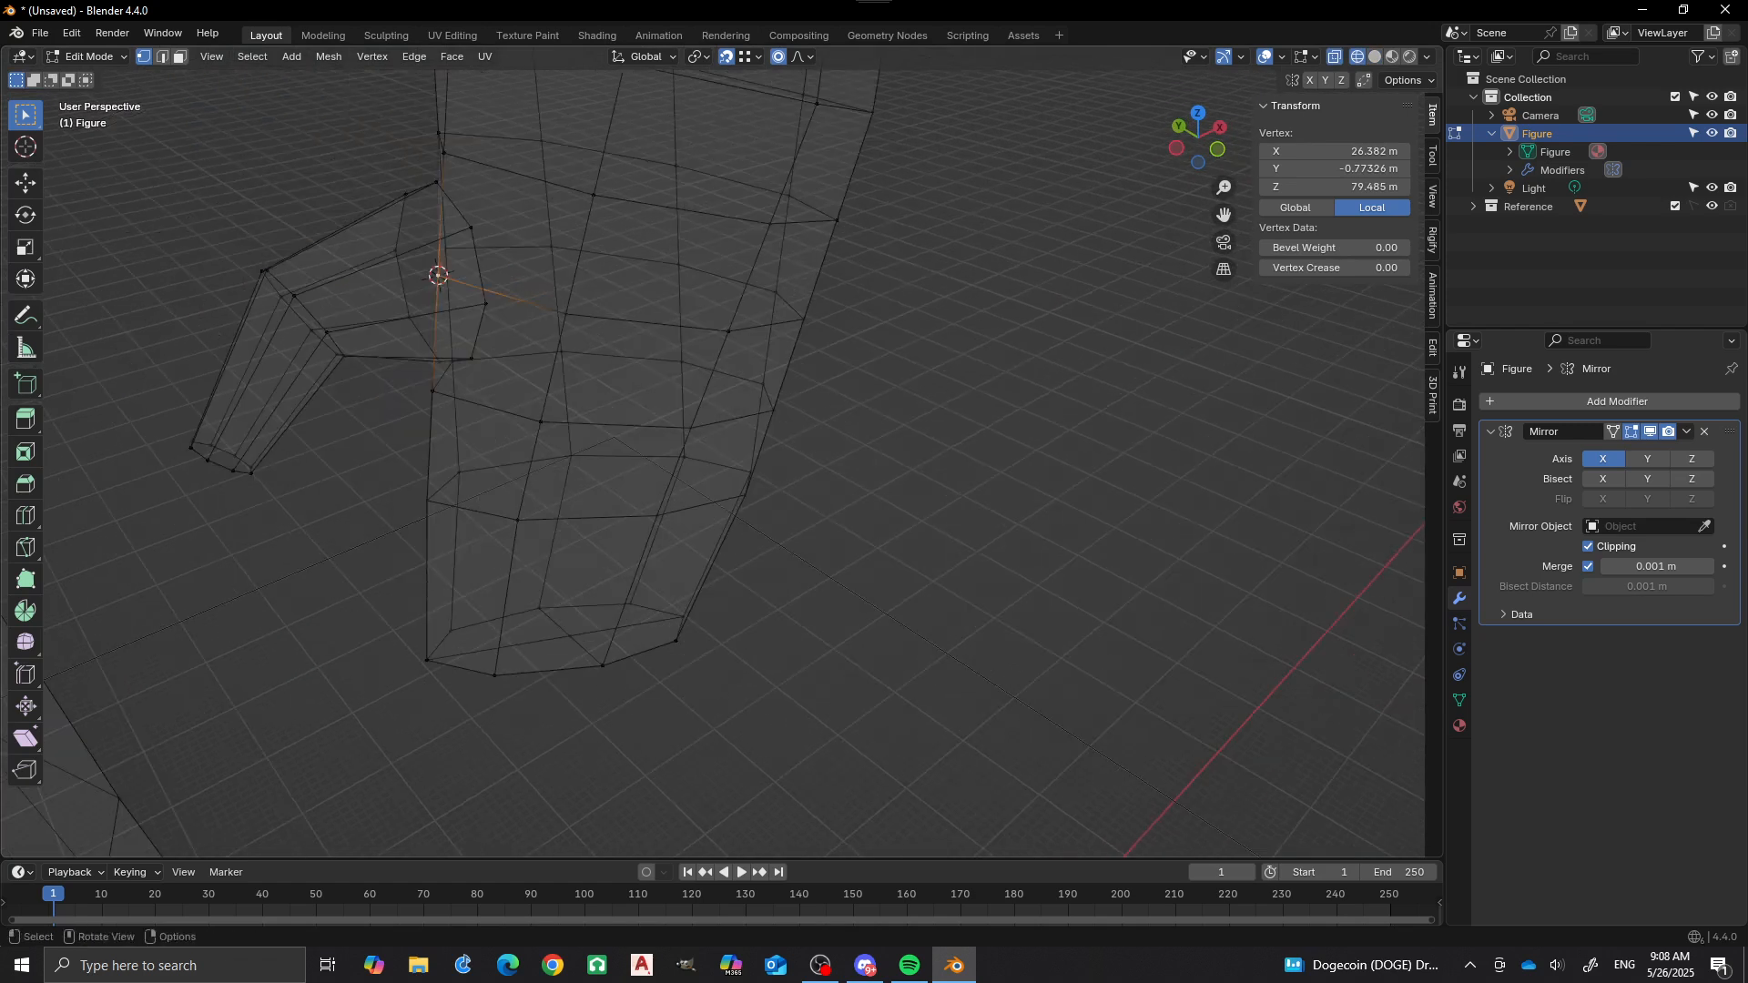
{"action": "key", "text": "x"}
{"action": "key", "text": "Return"}
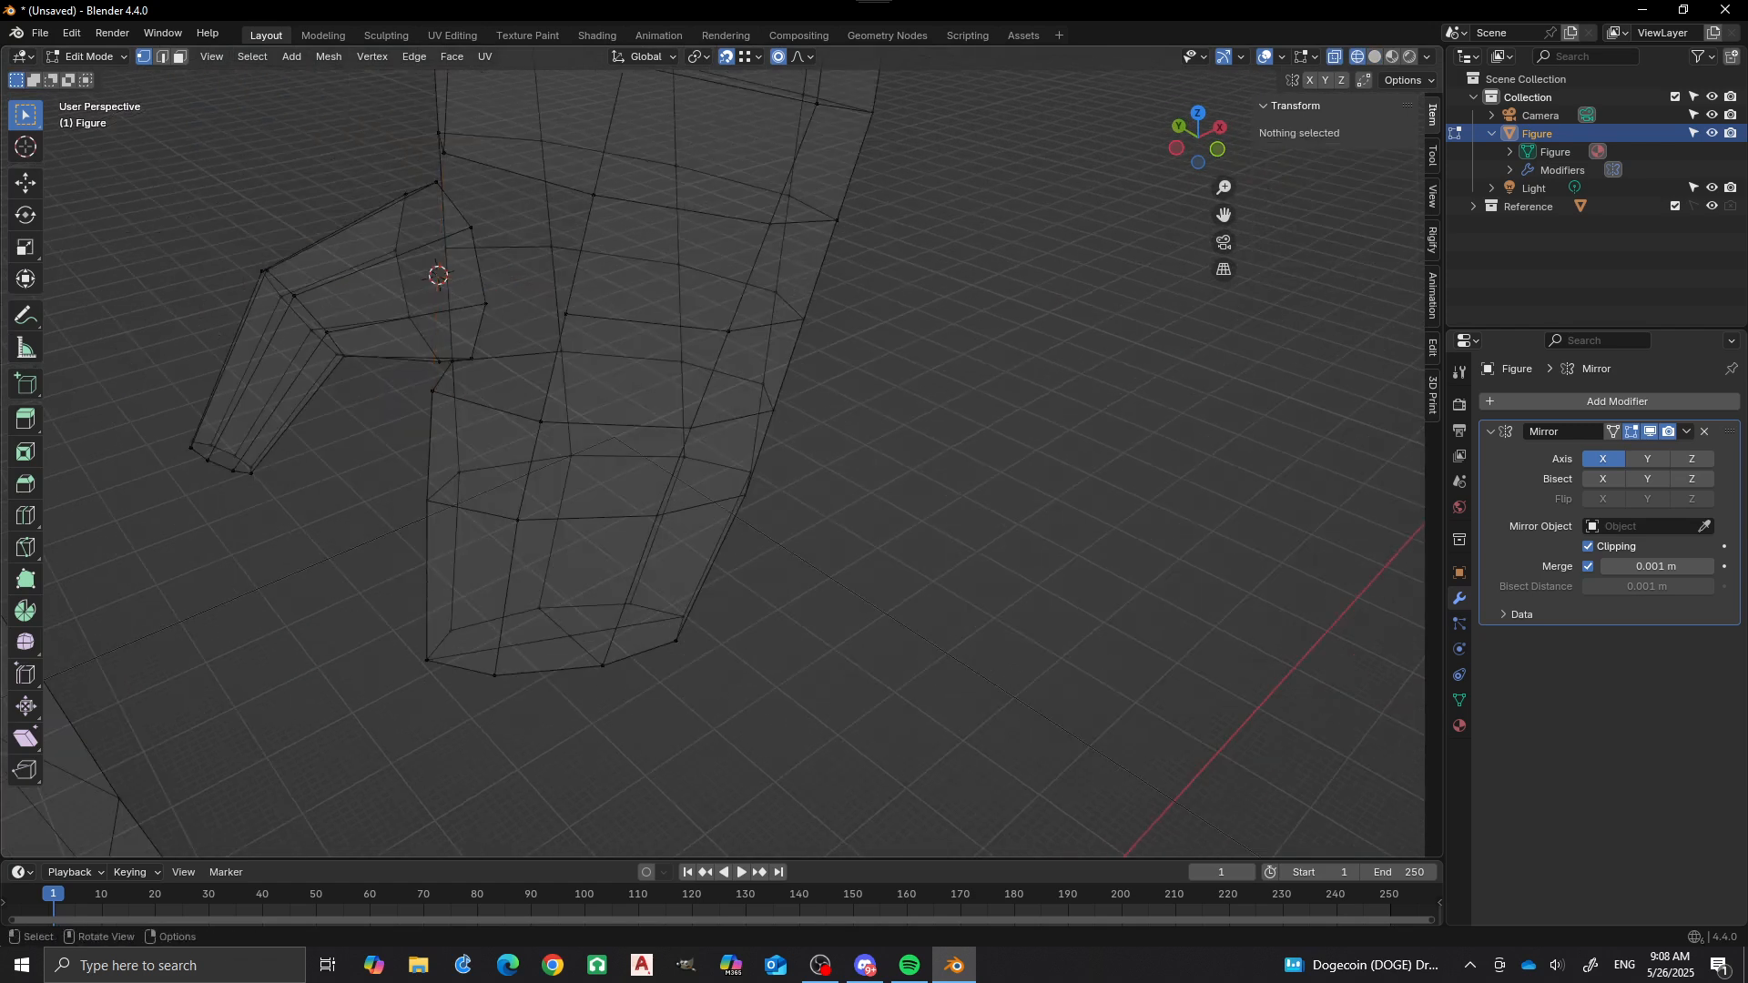
Select the hole's boundary loop and the thumb's base loop, and bridge the two edge loops.
{"action": "left_click", "coordinate": [438, 275], "text": "alt"}
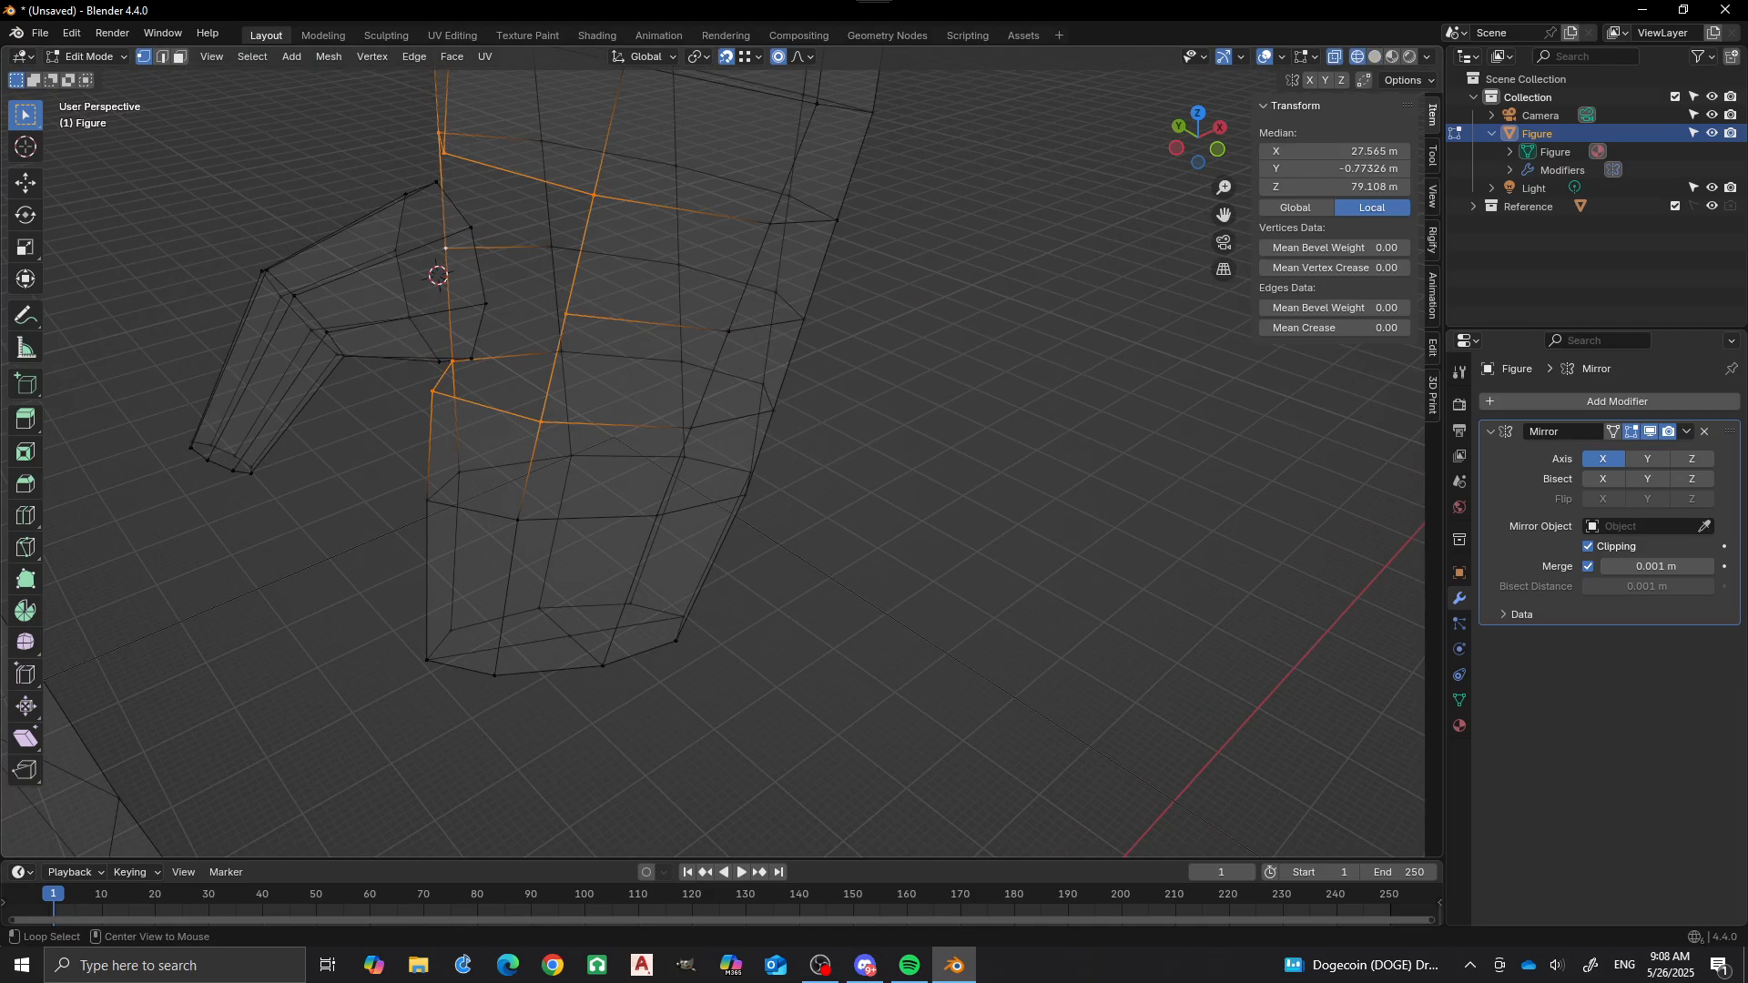
{"action": "left_click", "coordinate": [438, 275], "text": "alt+shift"}
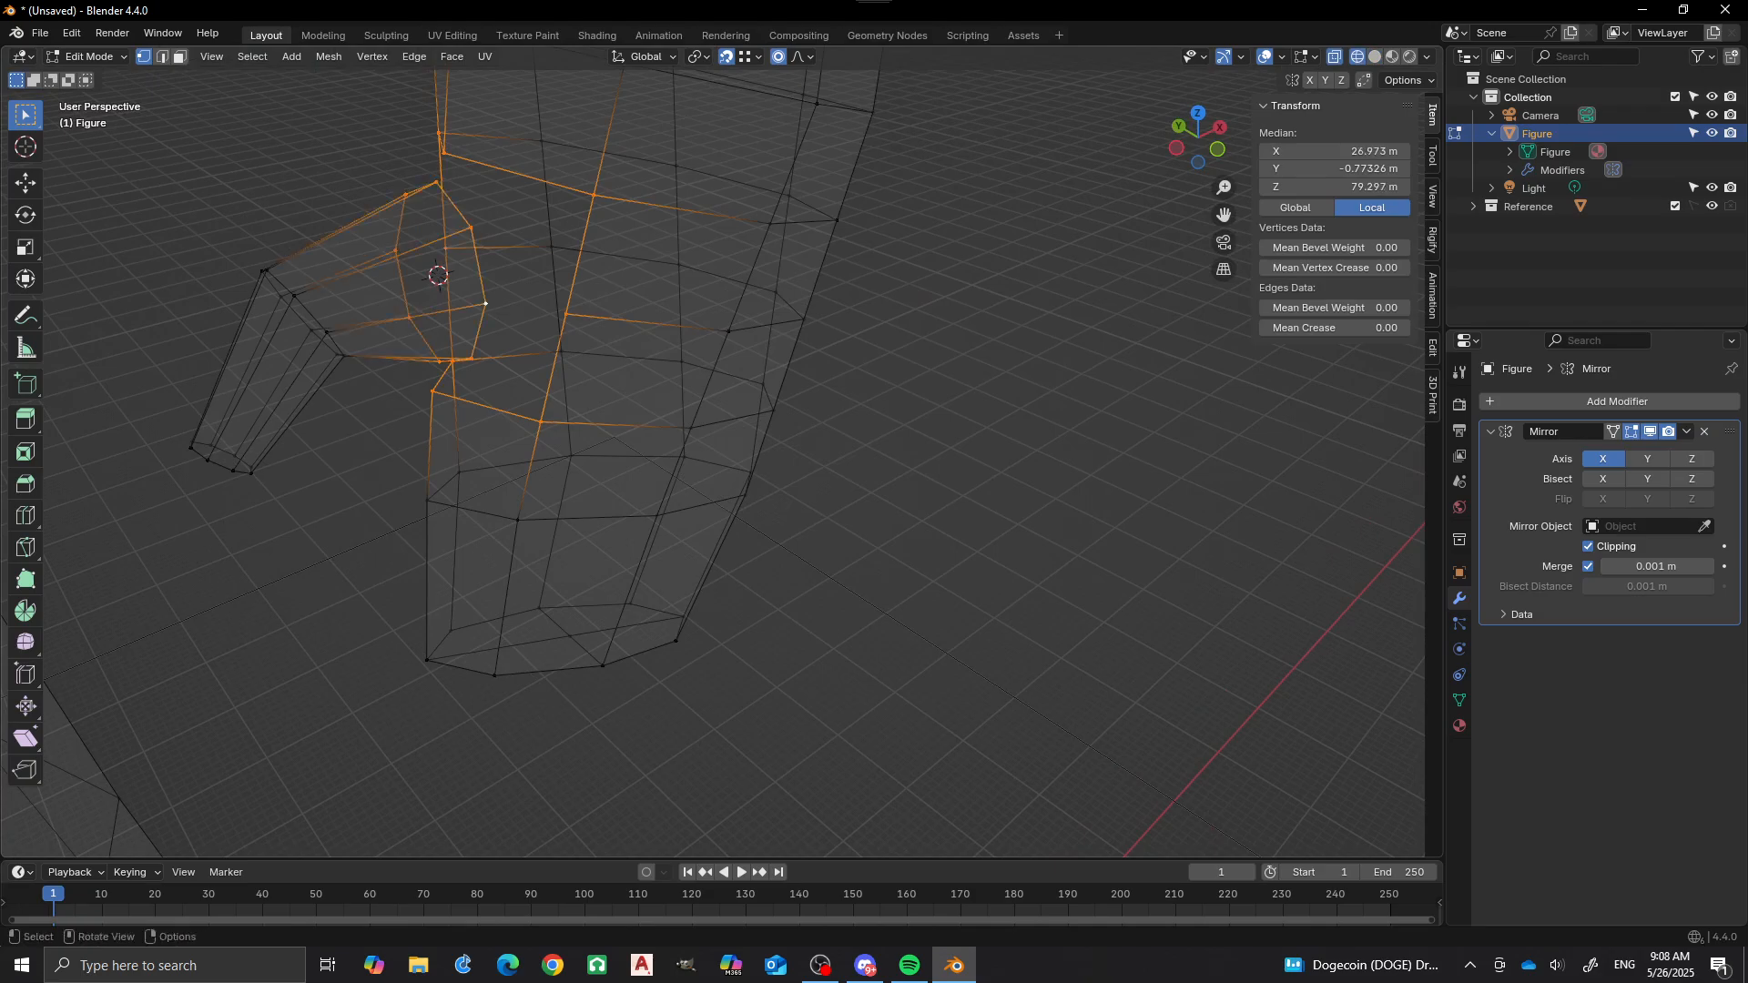
{"action": "key", "text": "ctrl+f"}
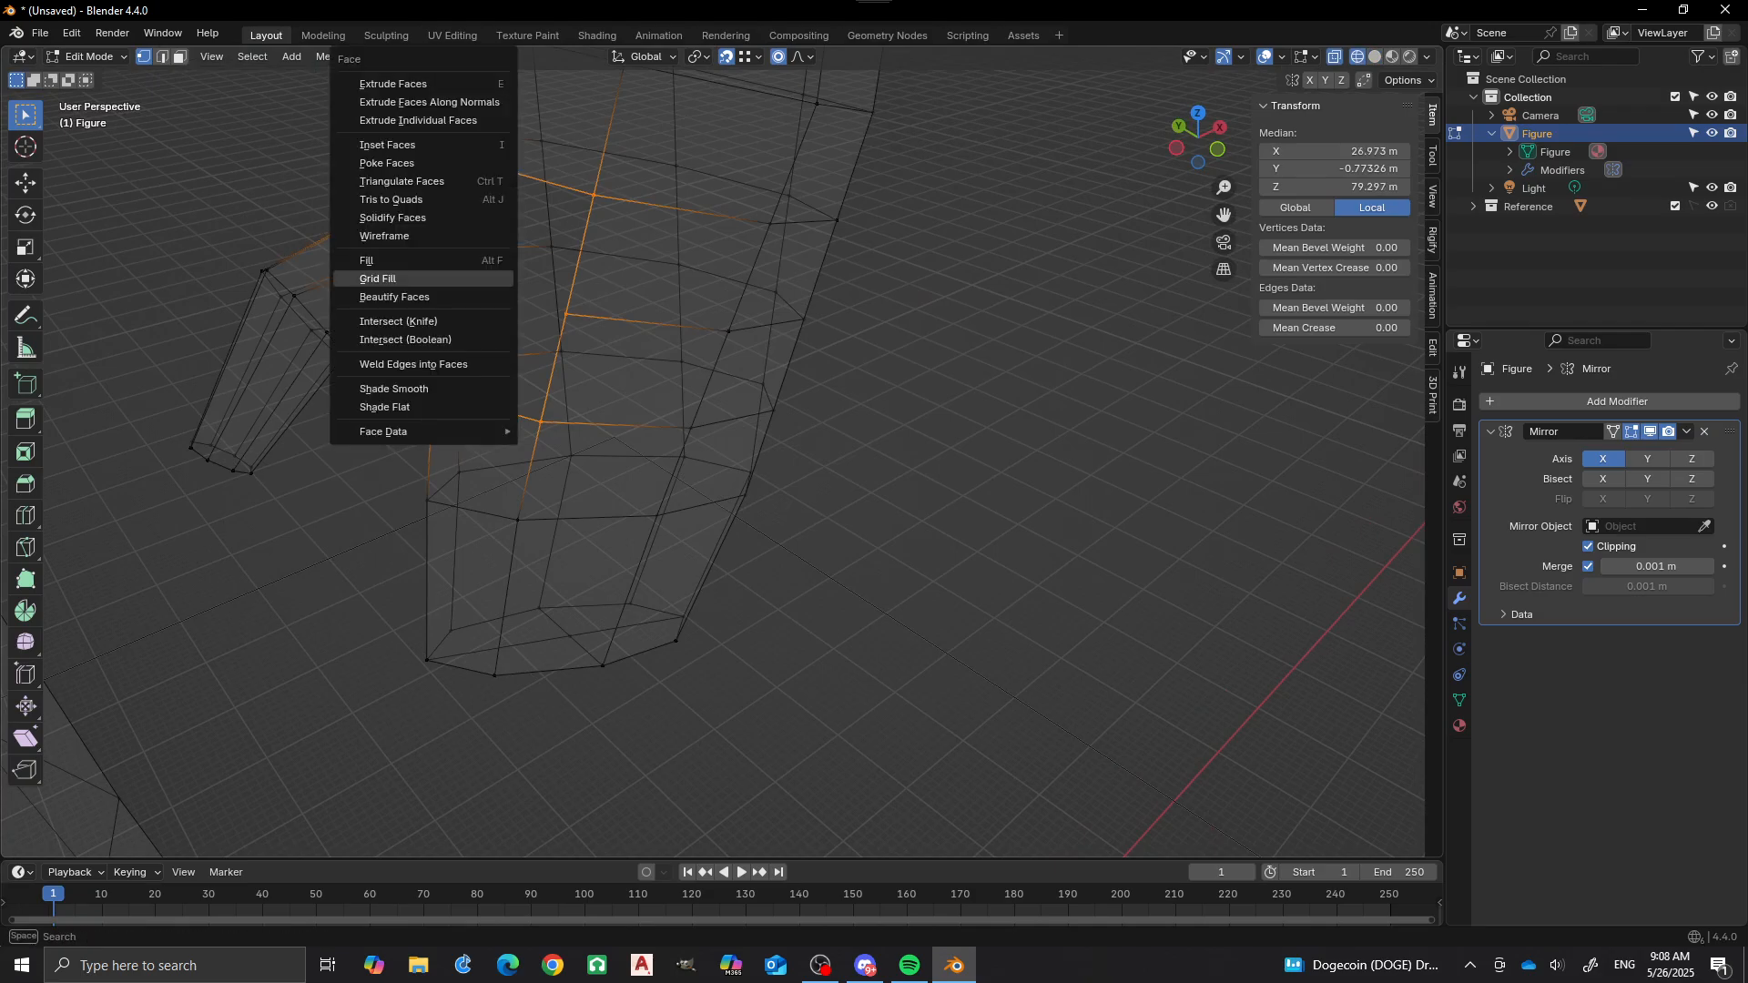
{"action": "key", "text": "Return"}
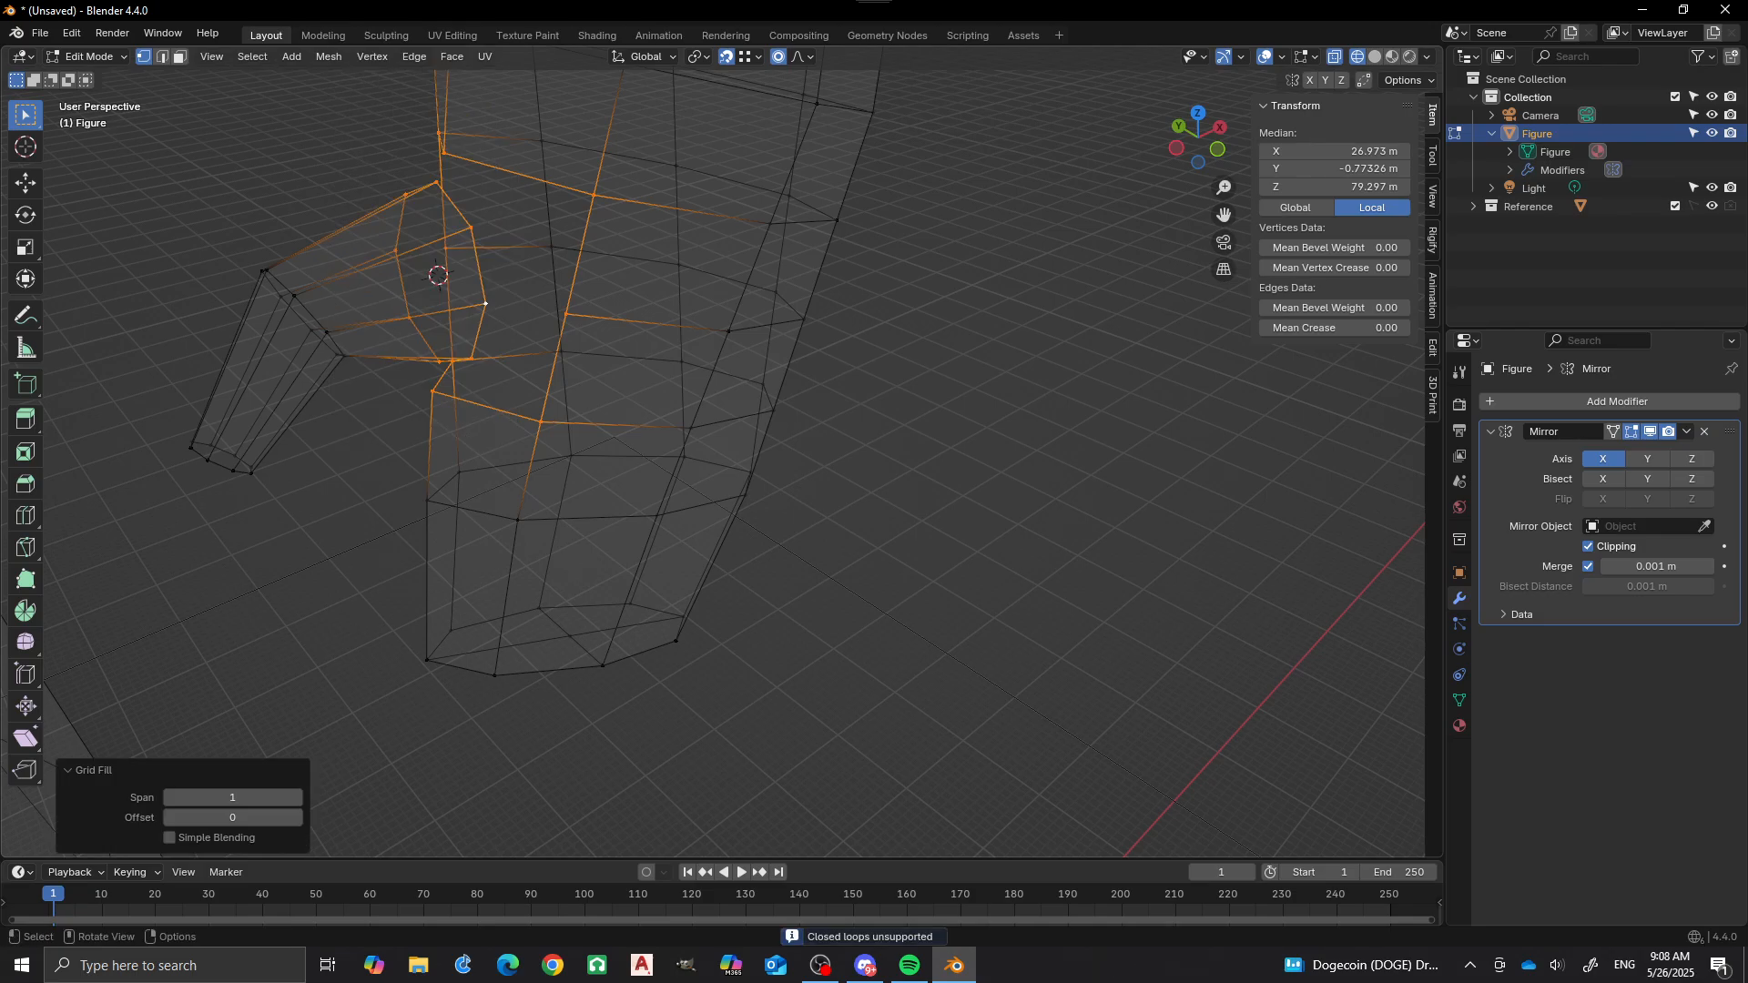
{"action": "key", "text": "ctrl+e"}
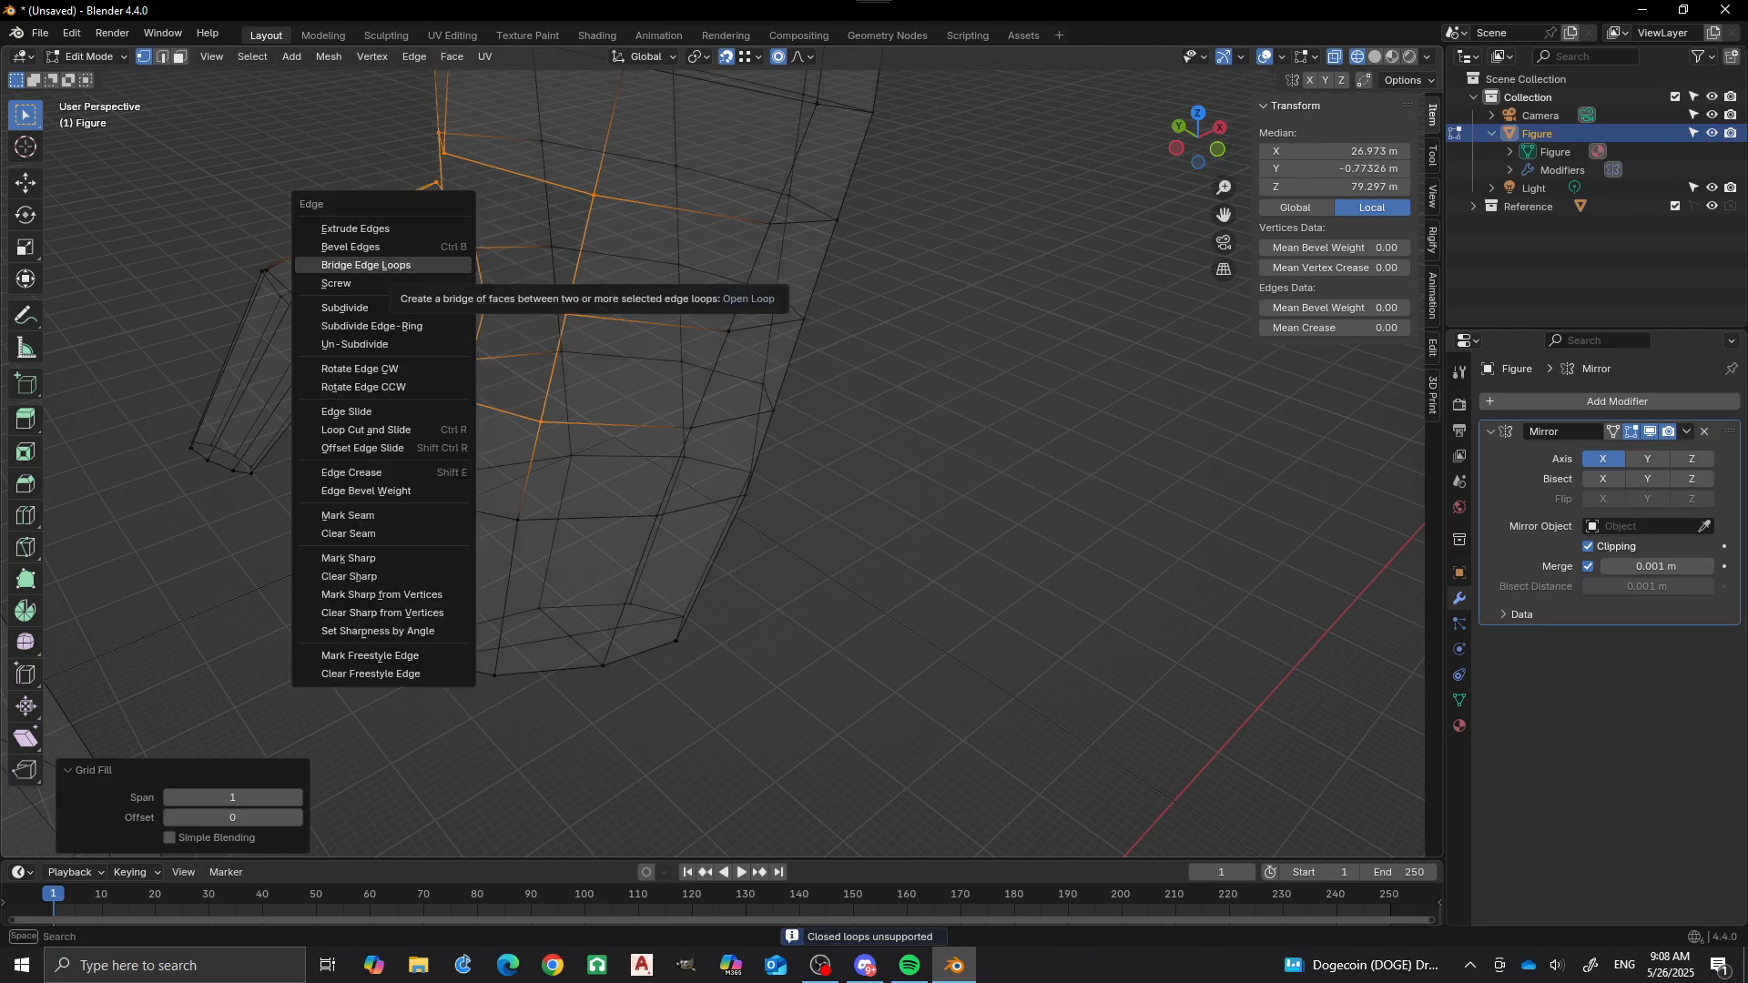
{"action": "left_click", "coordinate": [366, 265]}
{"action": "middle_click_drag", "start_coordinate": [410, 273], "coordinate": [719, 300]}
{"action": "scroll", "coordinate": [719, 301], "scroll_direction": "down", "scroll_amount": 8}
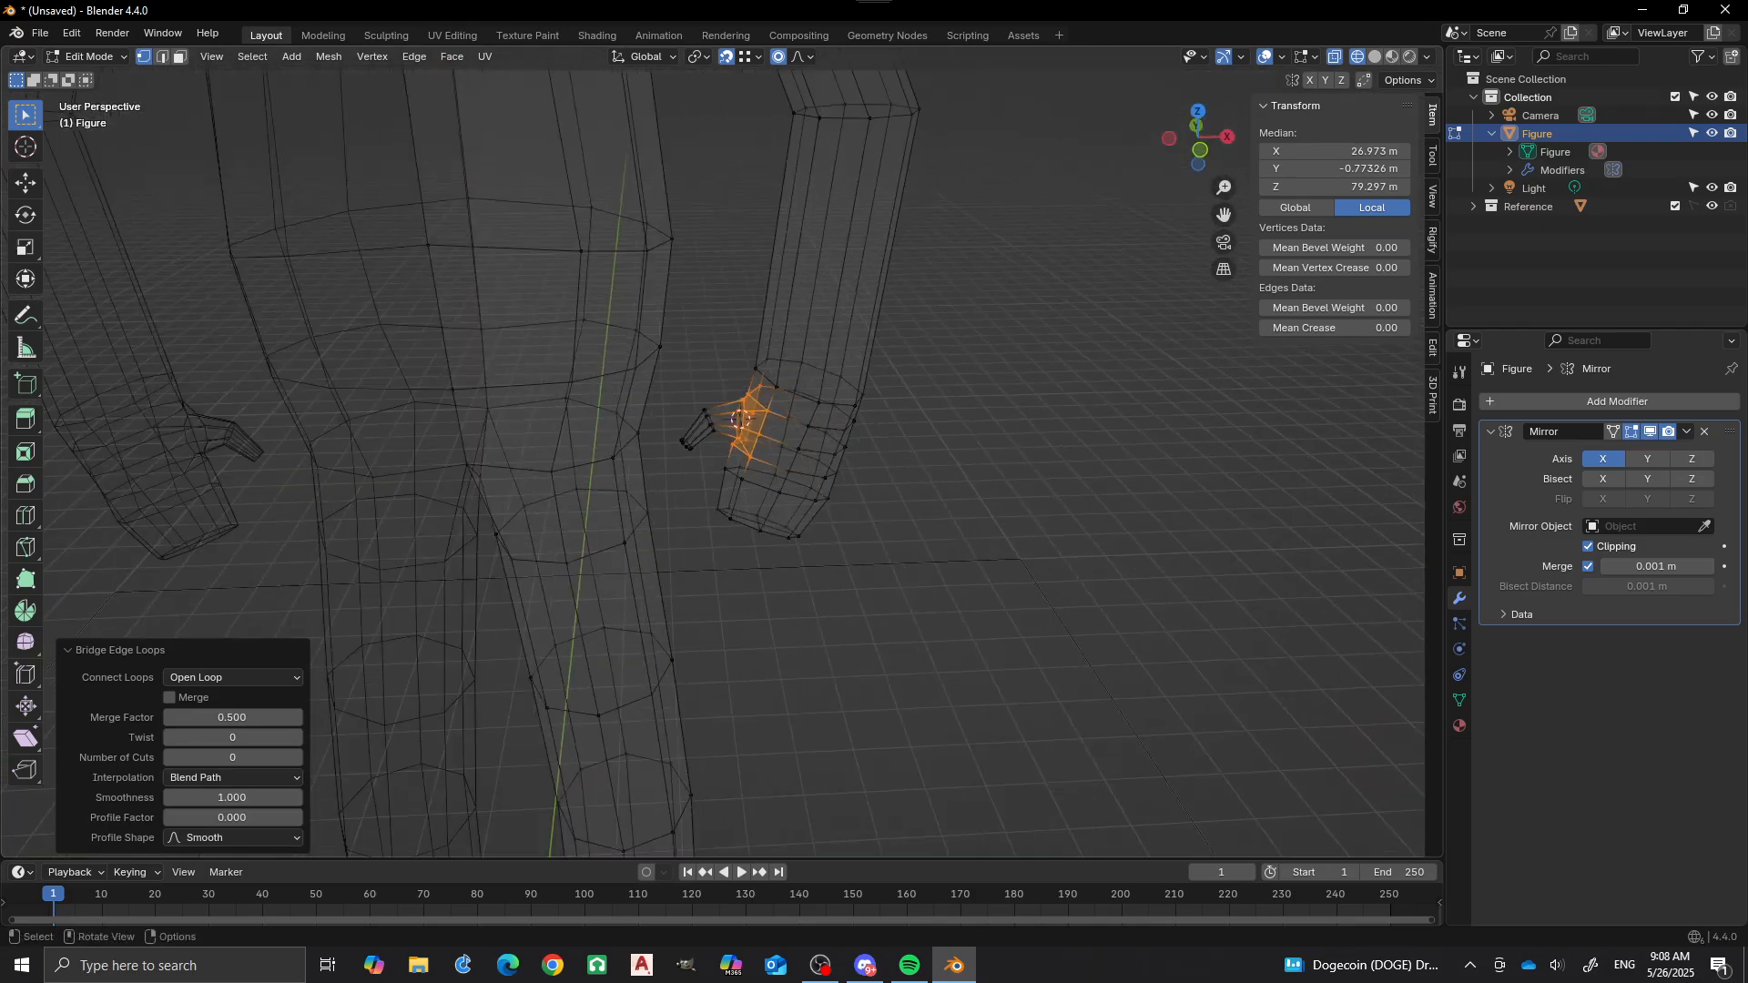
Deselect everything and return the front view to solid shading.
{"action": "key", "text": "KP_1"}
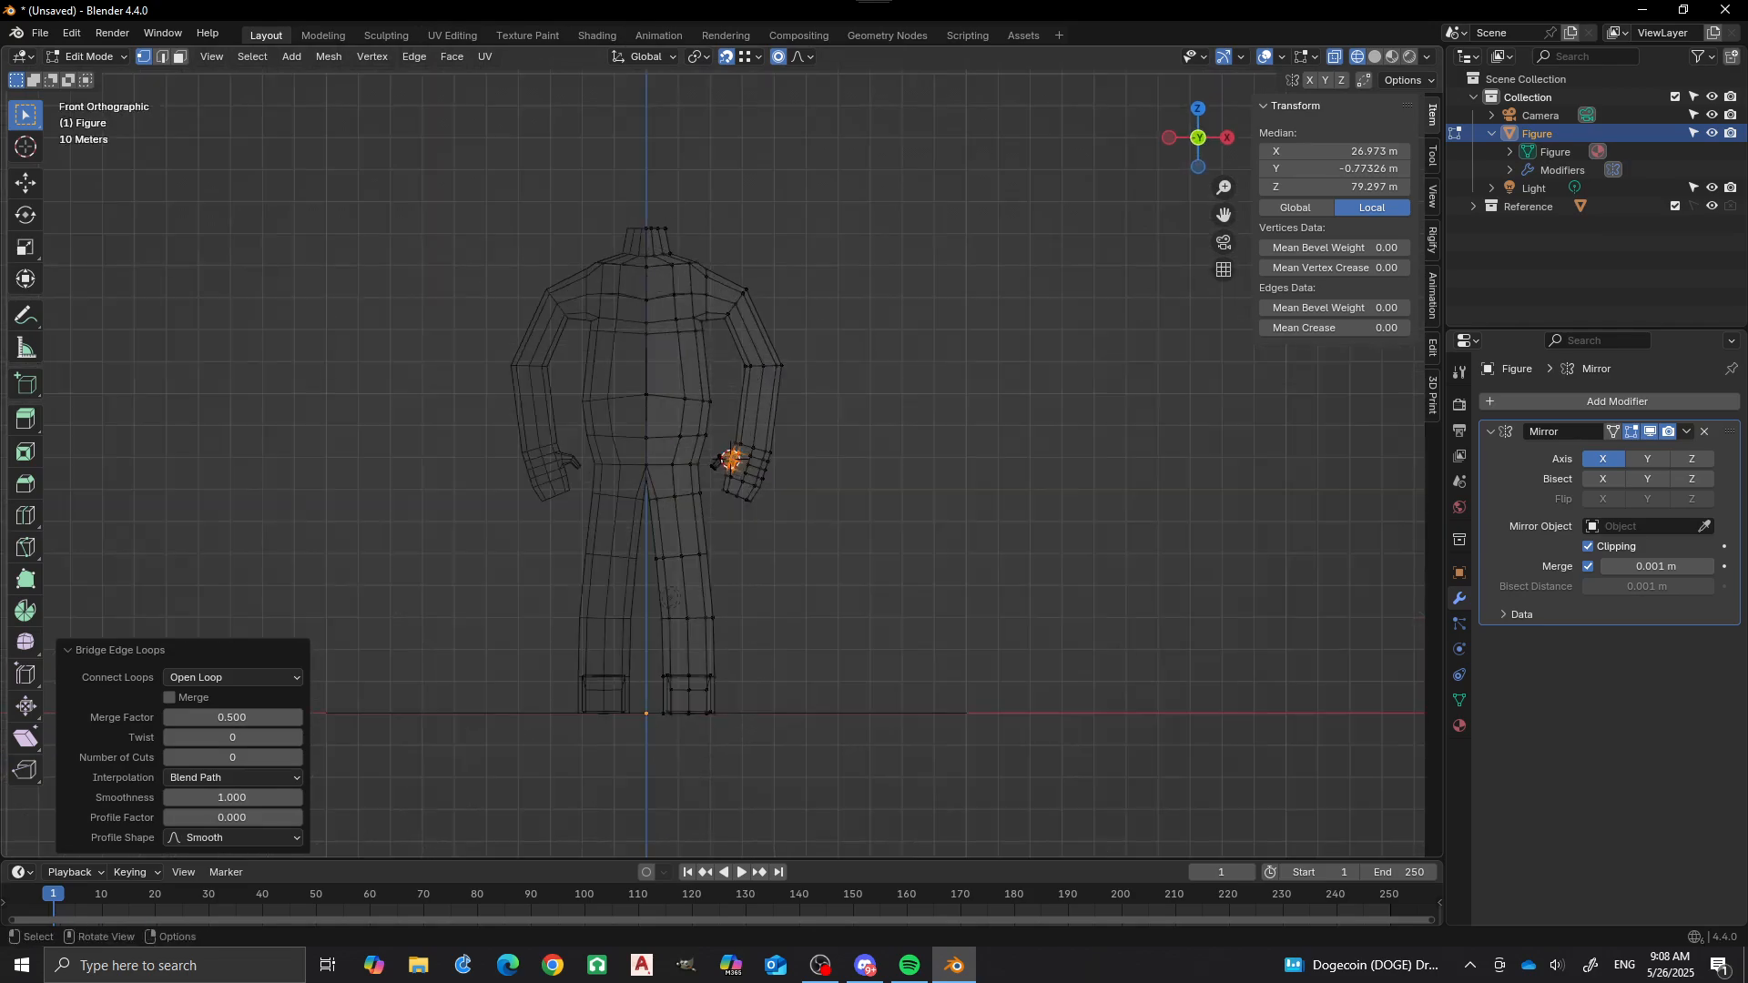
{"action": "key", "text": "alt+a"}
{"action": "scroll", "coordinate": [732, 458], "scroll_direction": "up", "scroll_amount": 6}
{"action": "middle_click_drag", "start_coordinate": [730, 474], "coordinate": [849, 198], "text": "shift"}
{"action": "scroll", "coordinate": [849, 199], "scroll_direction": "down", "scroll_amount": 4}
{"action": "key", "text": "z"}
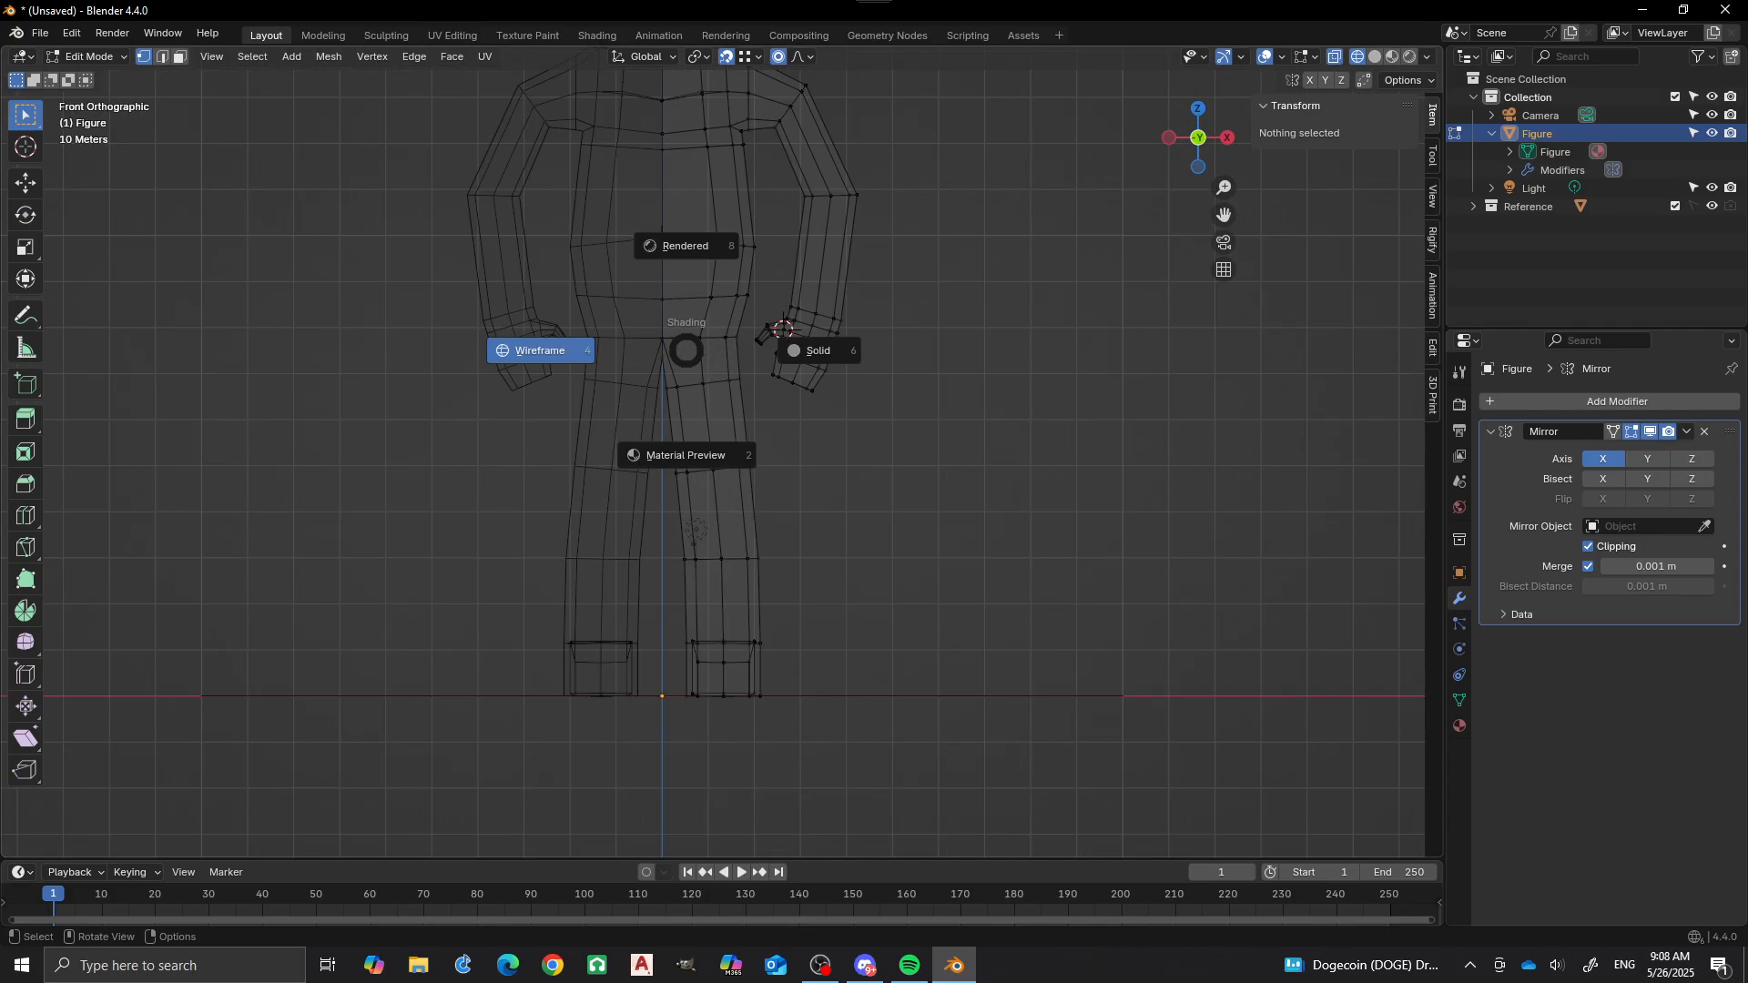
{"action": "left_click", "coordinate": [816, 352]}
{"action": "scroll", "coordinate": [723, 448], "scroll_direction": "down", "scroll_amount": 4}
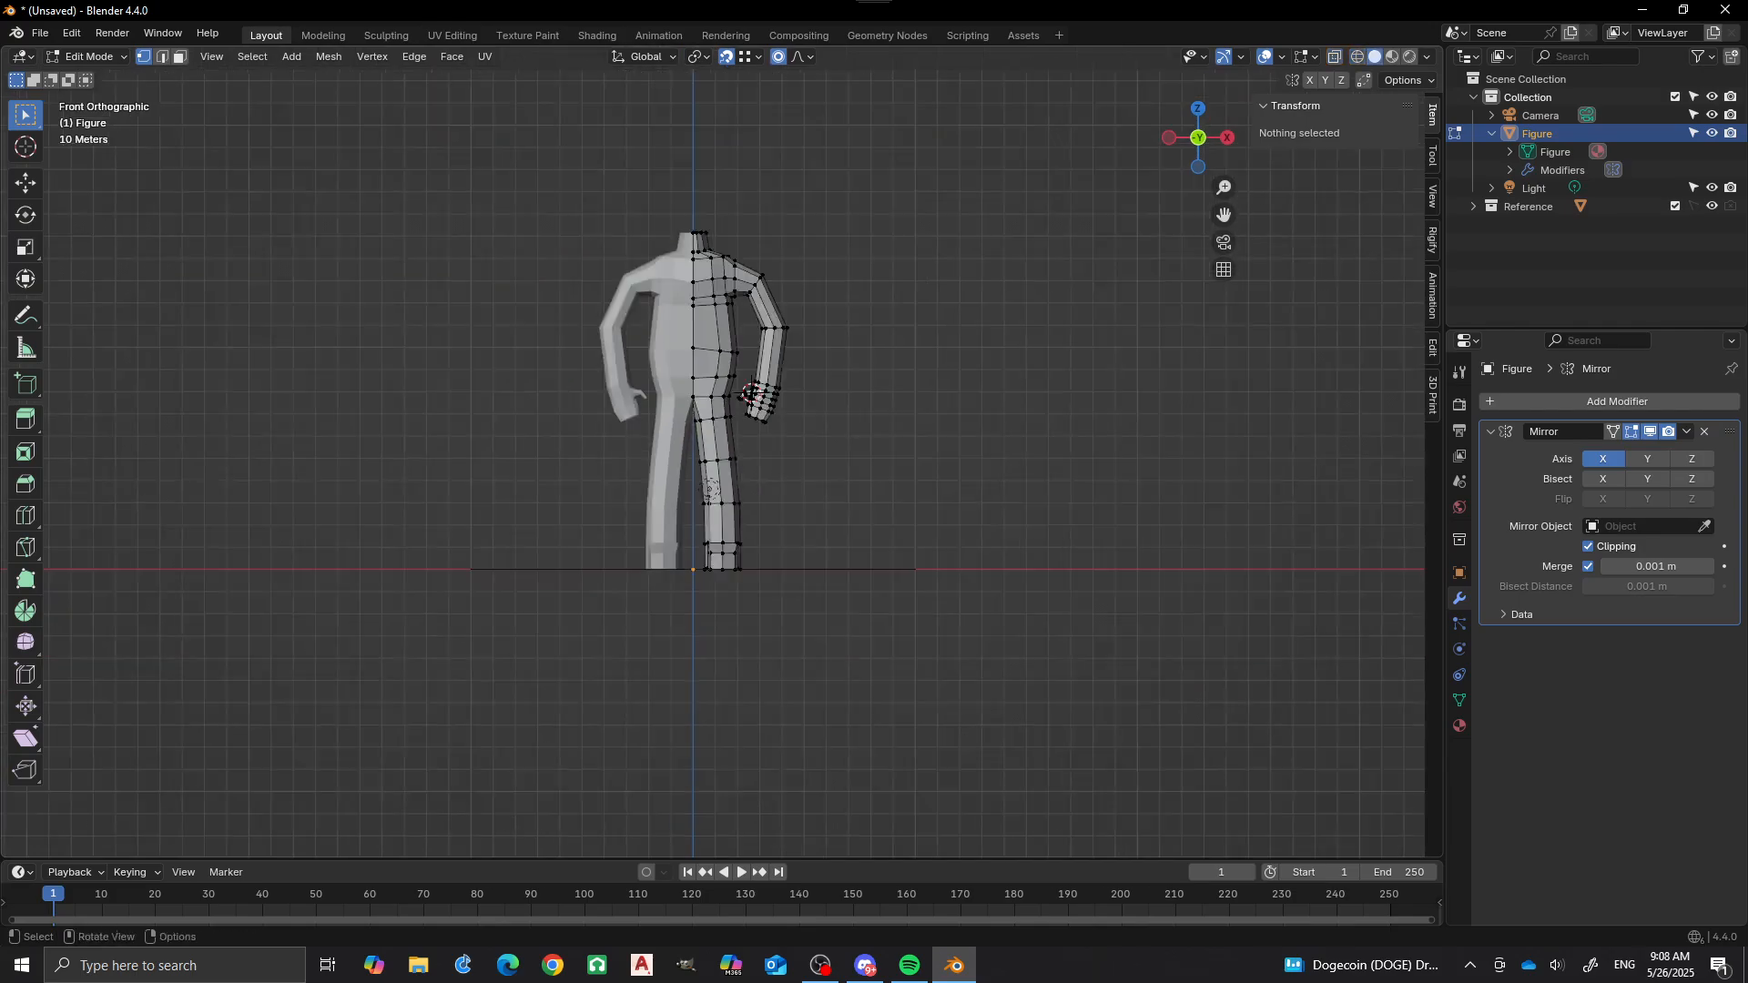
In the top view, move the neck opening's rear centre vertex about -4.96 m along Y with a proportional size of 13.11.
{"action": "middle_click_drag", "start_coordinate": [723, 448], "coordinate": [582, 450]}
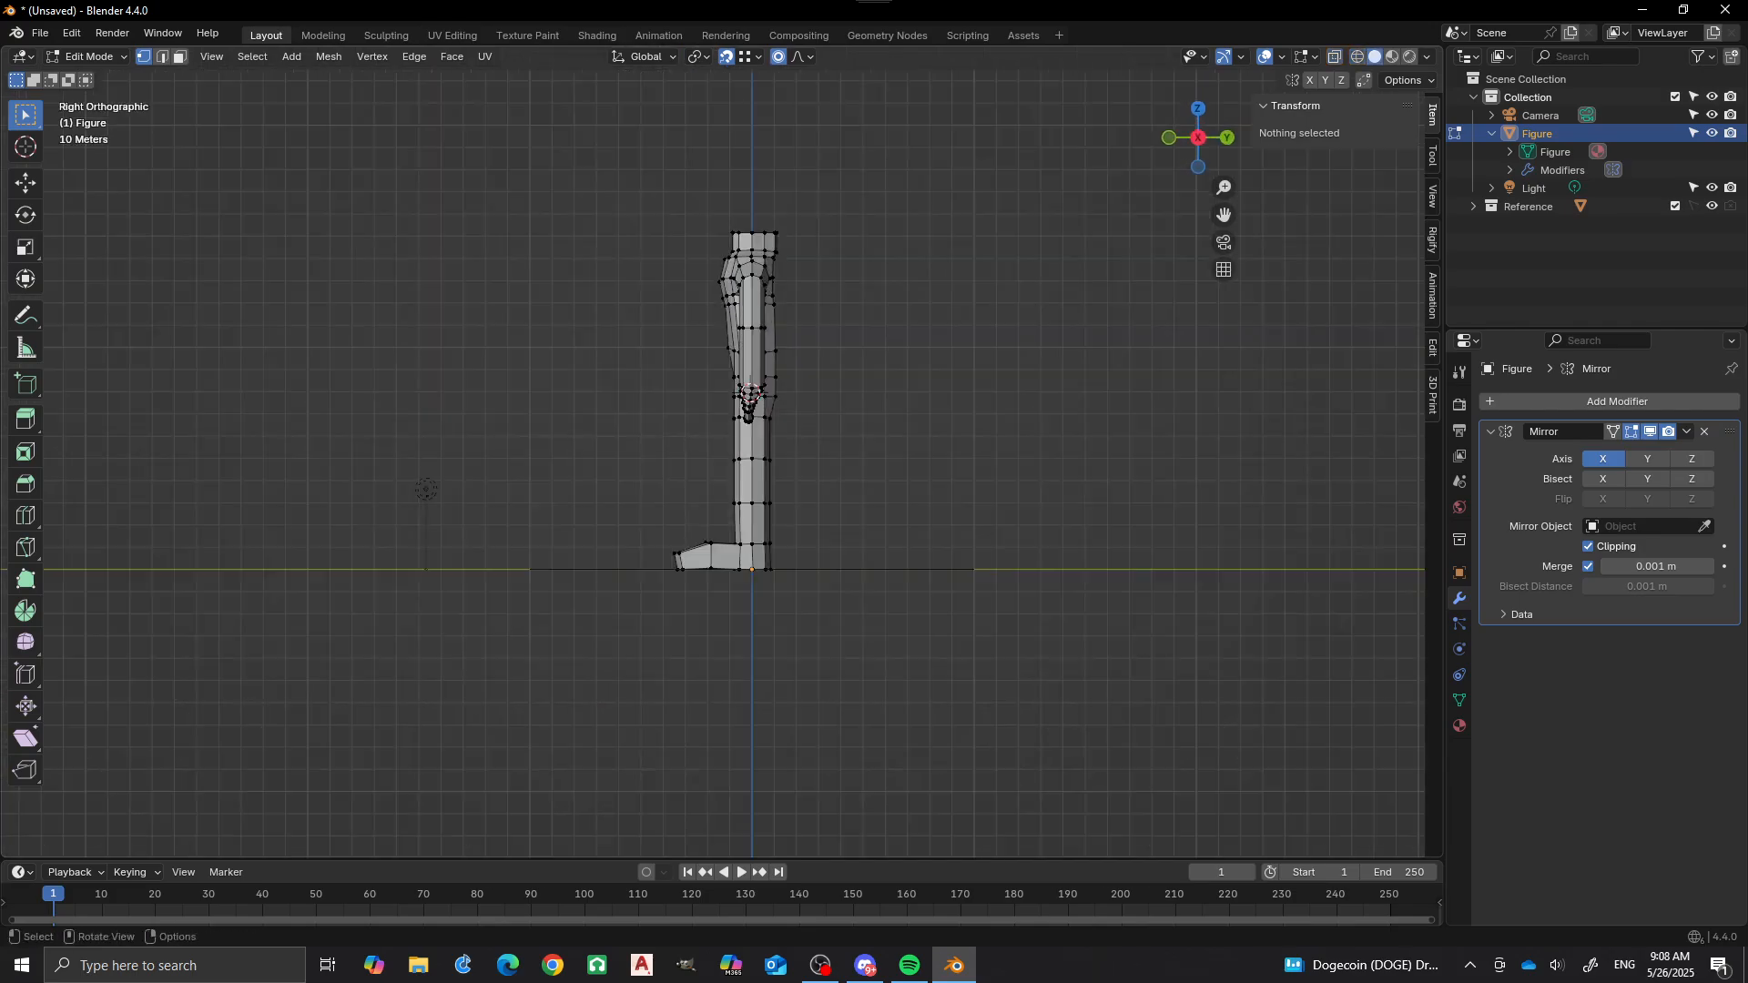
{"action": "scroll", "coordinate": [723, 453], "scroll_direction": "up", "scroll_amount": 3}
{"action": "middle_click_drag", "start_coordinate": [723, 452], "coordinate": [856, 656]}
{"action": "scroll", "coordinate": [836, 461], "scroll_direction": "up", "scroll_amount": 6}
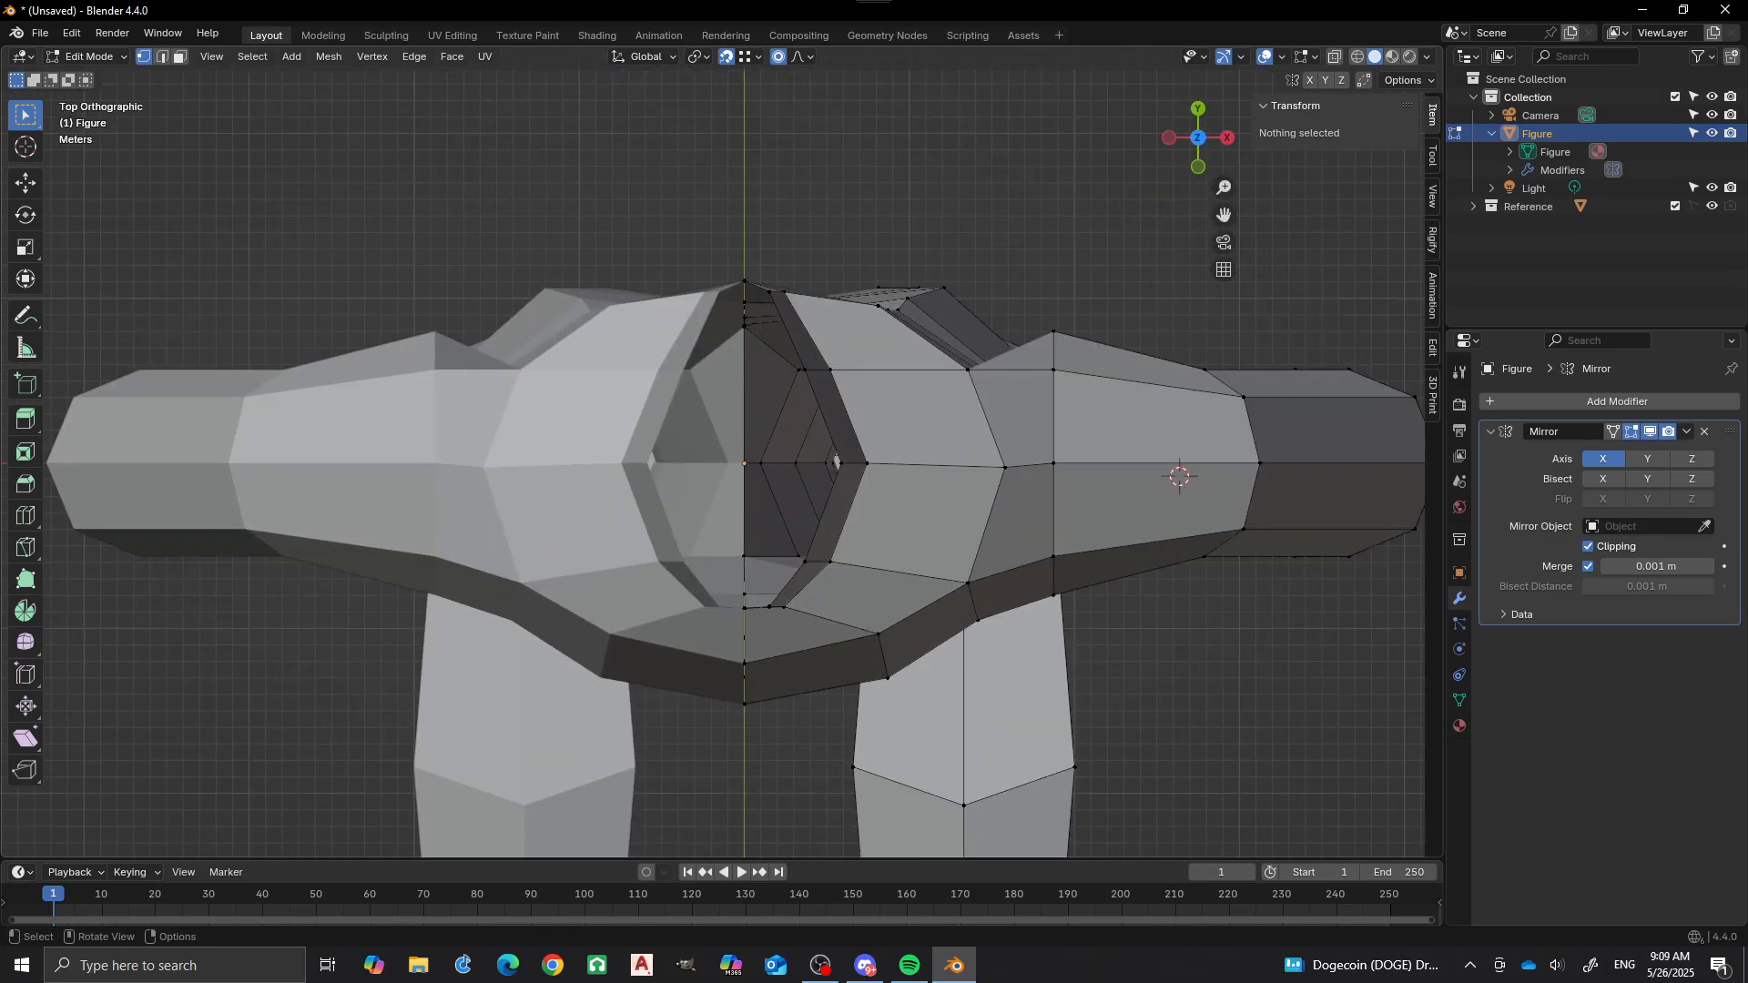
{"action": "left_click", "coordinate": [745, 282]}
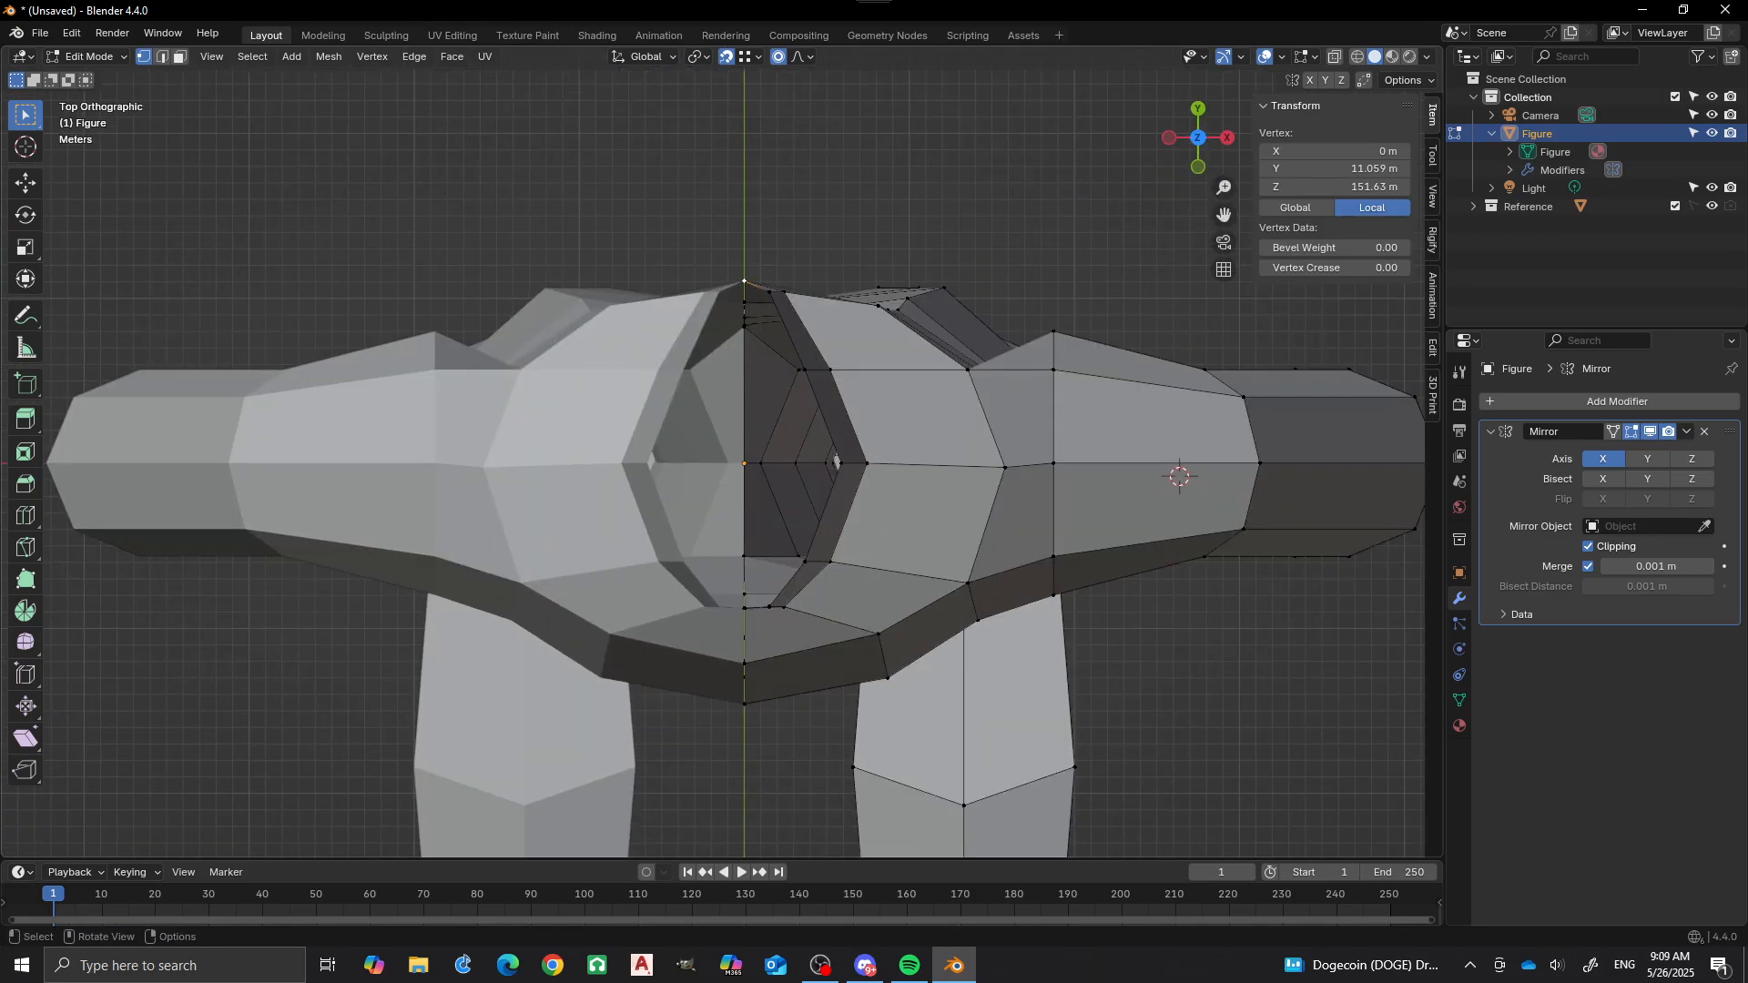
{"action": "key", "text": "g"}
{"action": "key", "text": "y"}
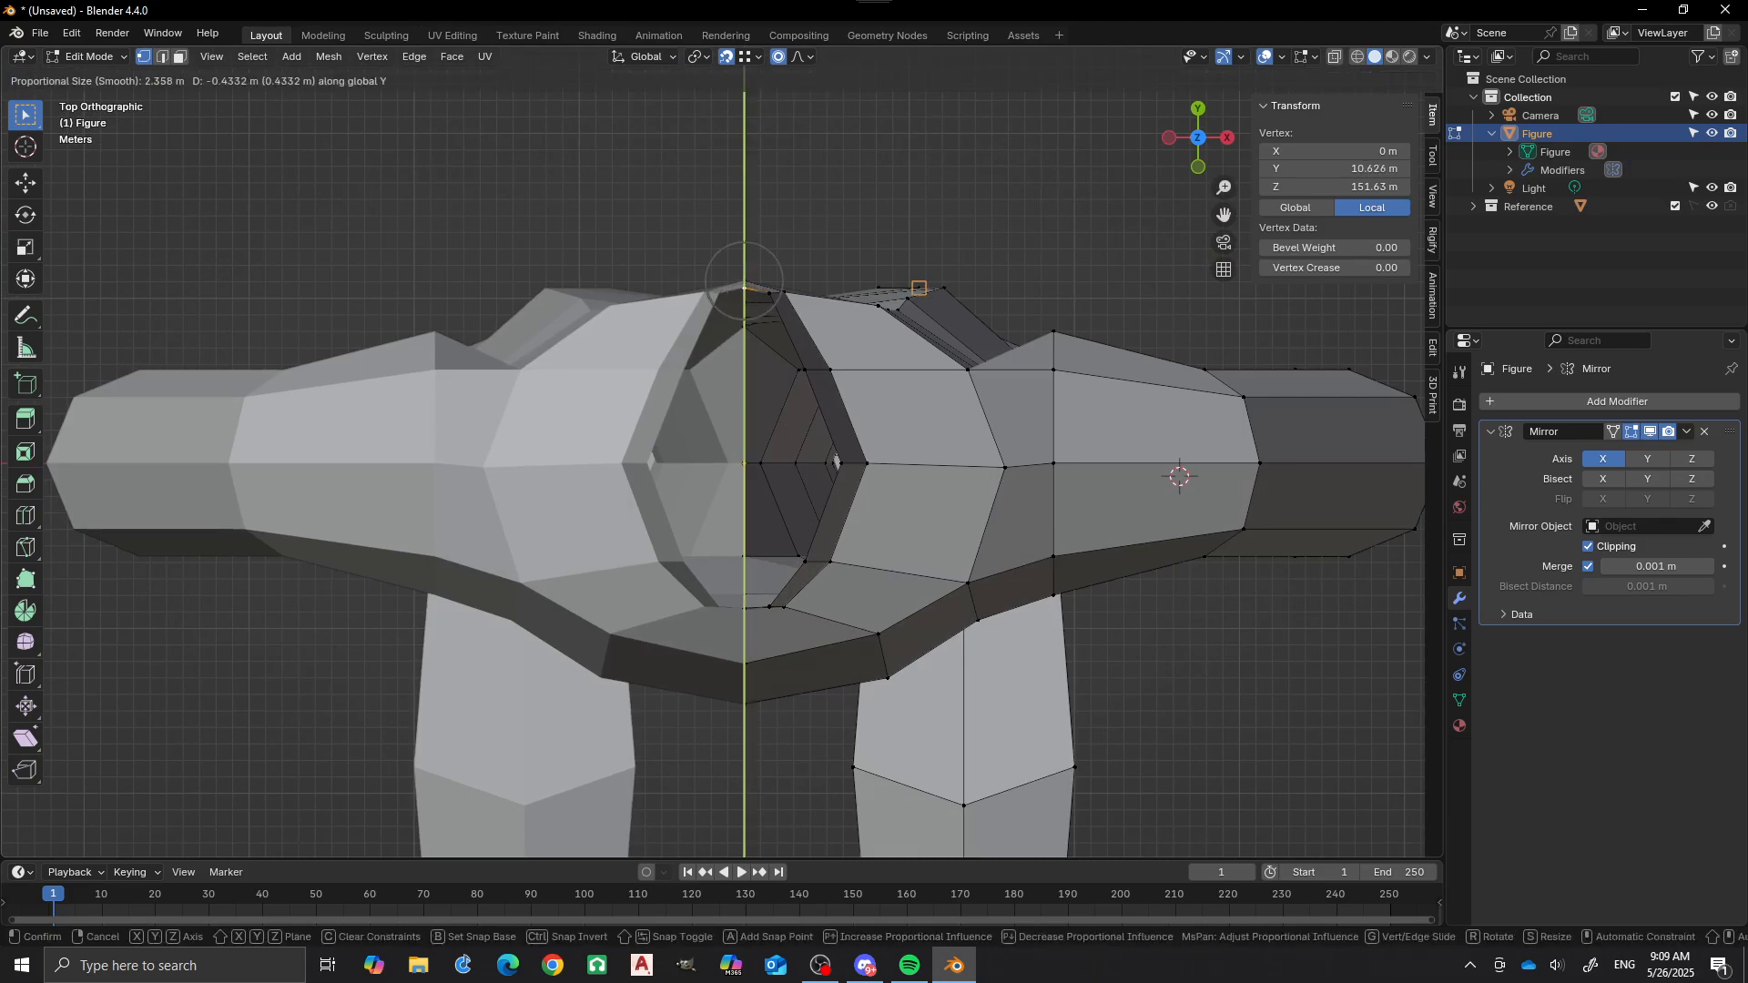
{"action": "scroll", "coordinate": [745, 319], "scroll_direction": "down", "scroll_amount": 14}
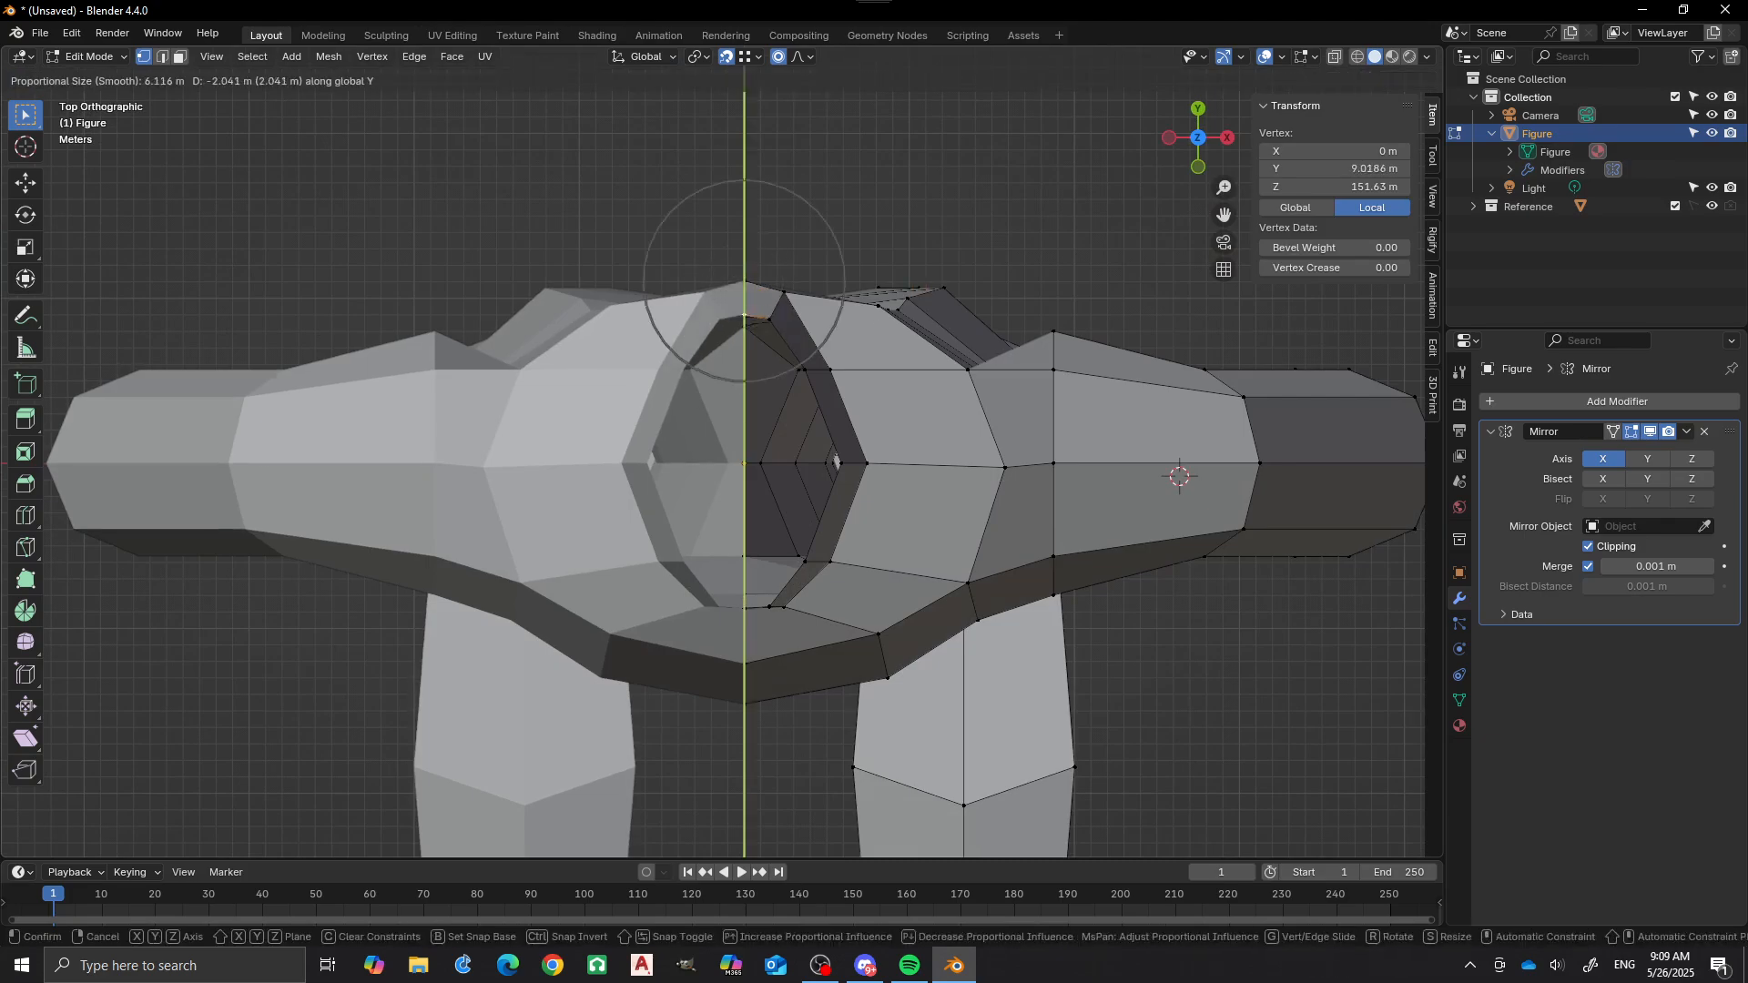
{"action": "scroll", "coordinate": [837, 462], "scroll_direction": "down", "scroll_amount": 1}
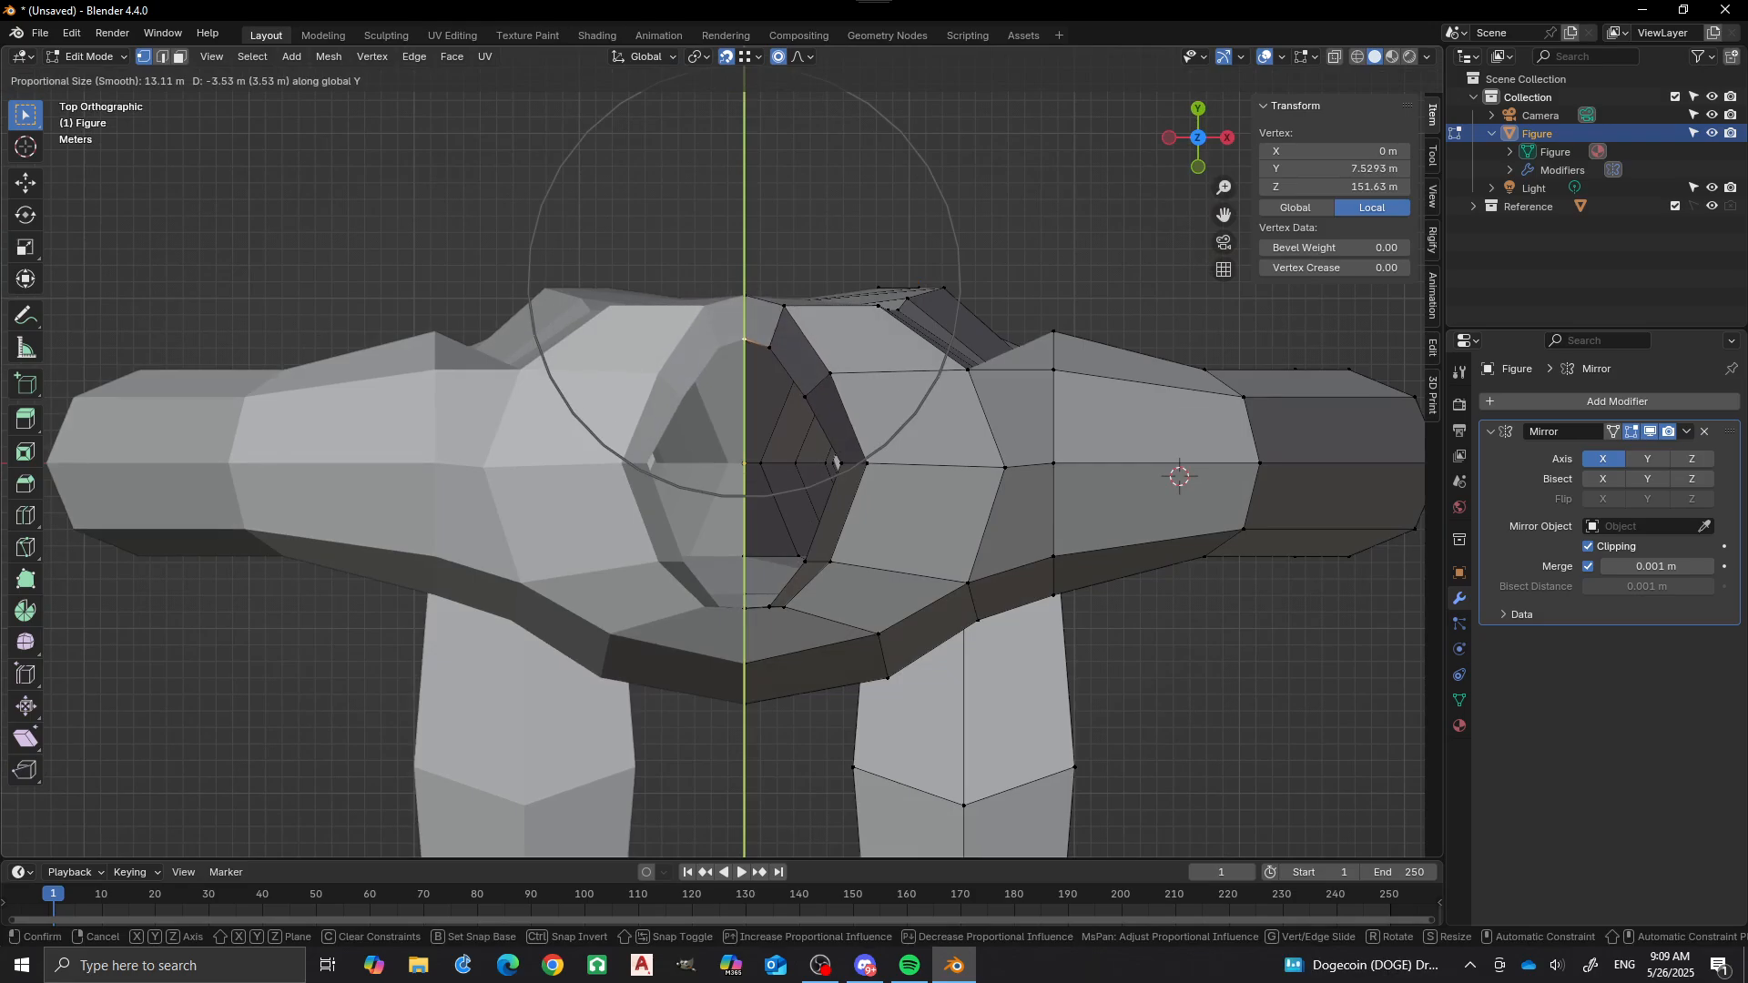
{"action": "left_click", "coordinate": [834, 459]}
{"action": "scroll", "coordinate": [834, 459], "scroll_direction": "down", "scroll_amount": 5}
{"action": "mouse_move", "coordinate": [834, 459]}
{"action": "middle_mouse_down"}
{"action": "mouse_move", "coordinate": [856, 428]}
{"action": "mouse_move", "coordinate": [528, 260]}
{"action": "mouse_move", "coordinate": [455, 246]}
{"action": "mouse_move", "coordinate": [660, 246]}
{"action": "mouse_move", "coordinate": [814, 378]}
{"action": "mouse_move", "coordinate": [781, 420]}
{"action": "mouse_move", "coordinate": [802, 459]}
{"action": "middle_mouse_up"}
{"action": "scroll", "coordinate": [802, 459], "scroll_direction": "up", "scroll_amount": 3}
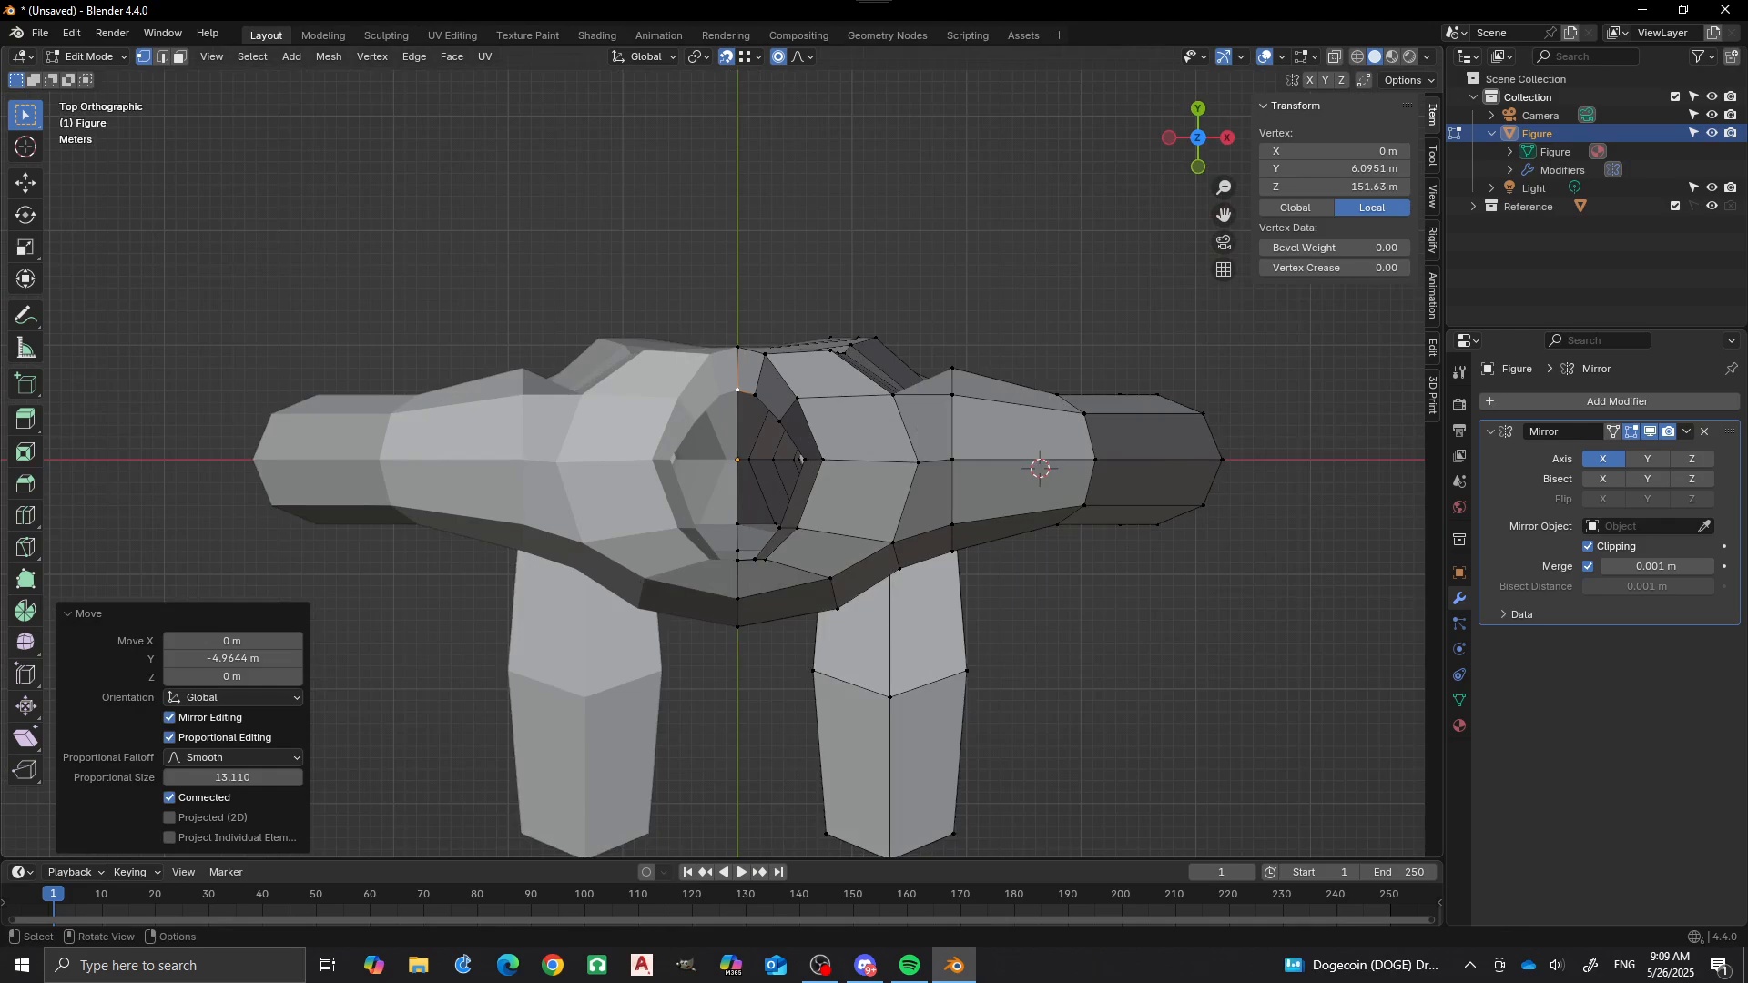
Deselect everything, select the neck opening's edge loop, and extrude it upward twice in the front view to start the head.
{"action": "scroll", "coordinate": [739, 460], "scroll_direction": "up", "scroll_amount": 1}
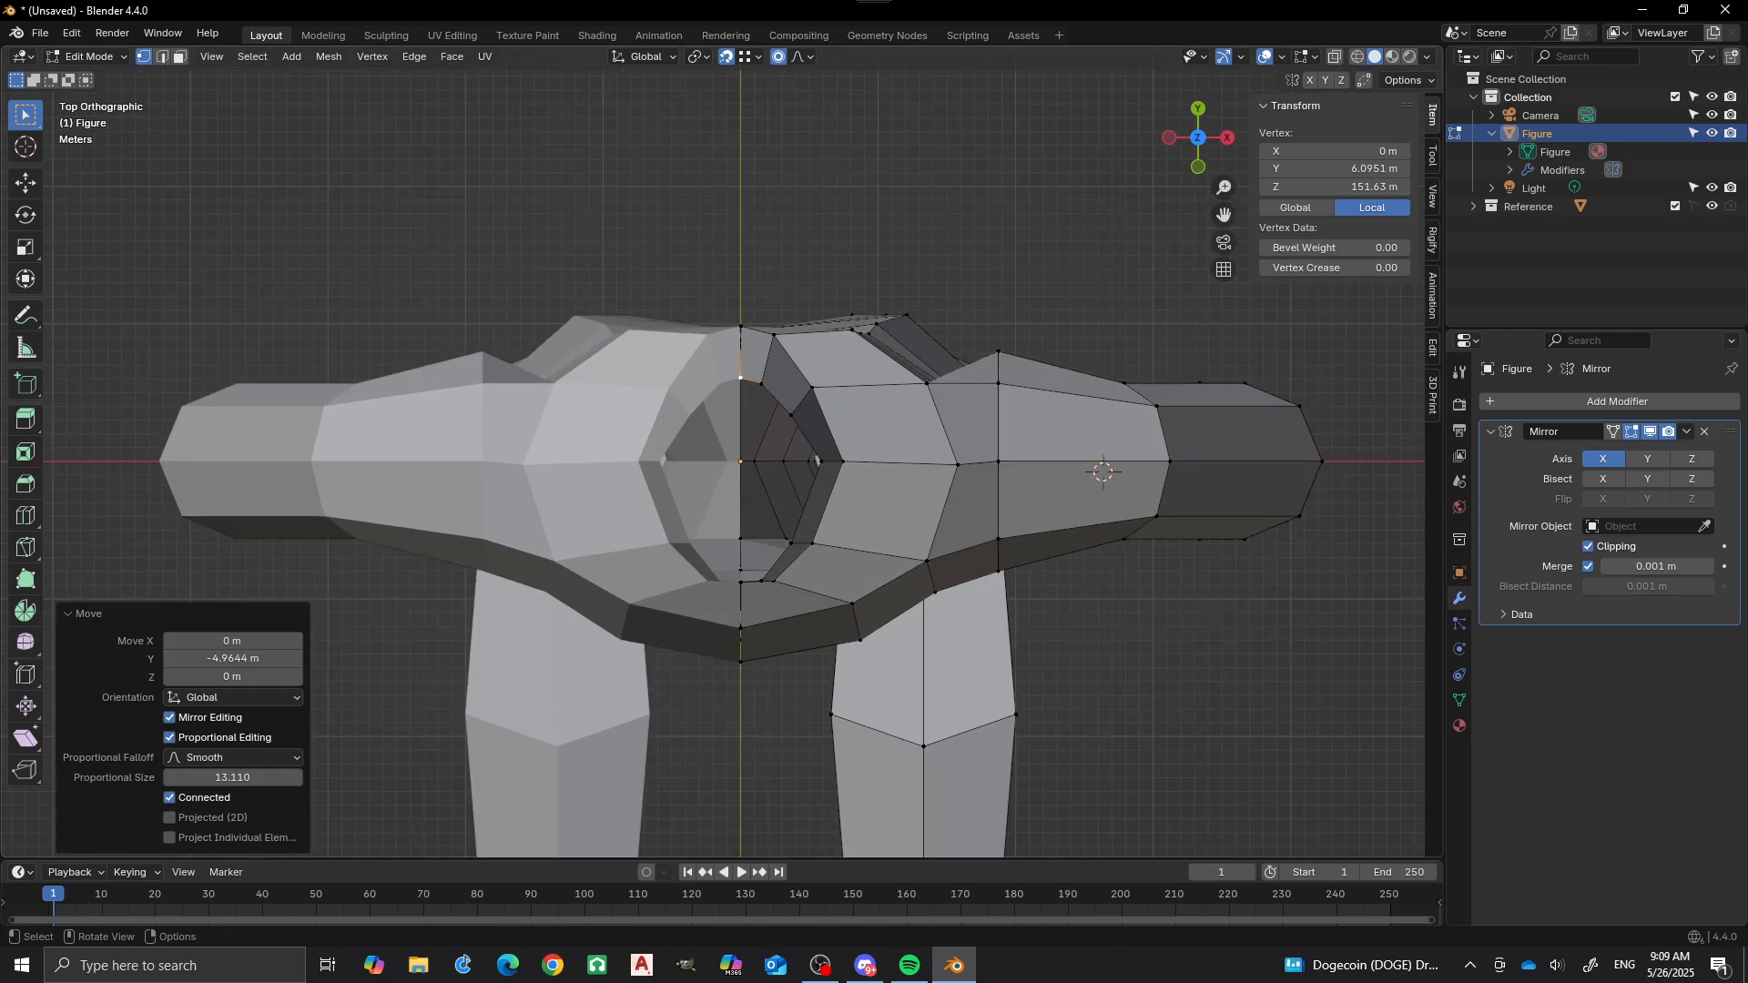
{"action": "key", "text": "alt+a"}
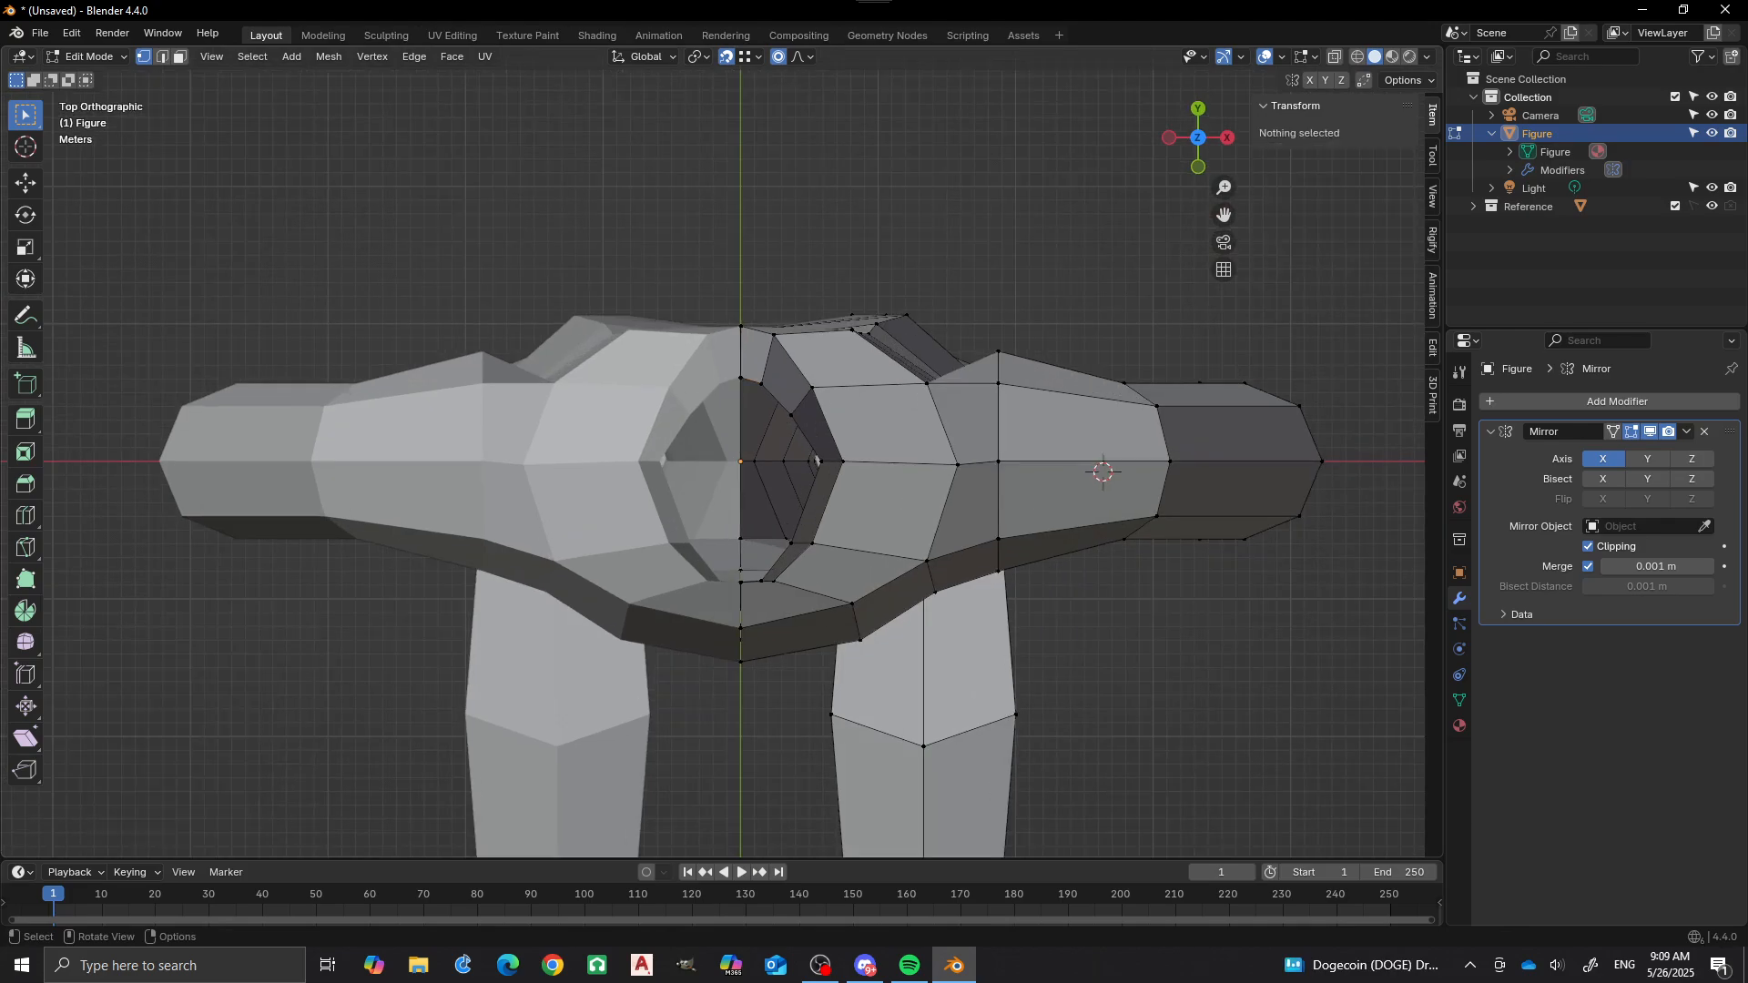
{"action": "scroll", "coordinate": [1104, 472], "scroll_direction": "down", "scroll_amount": 2}
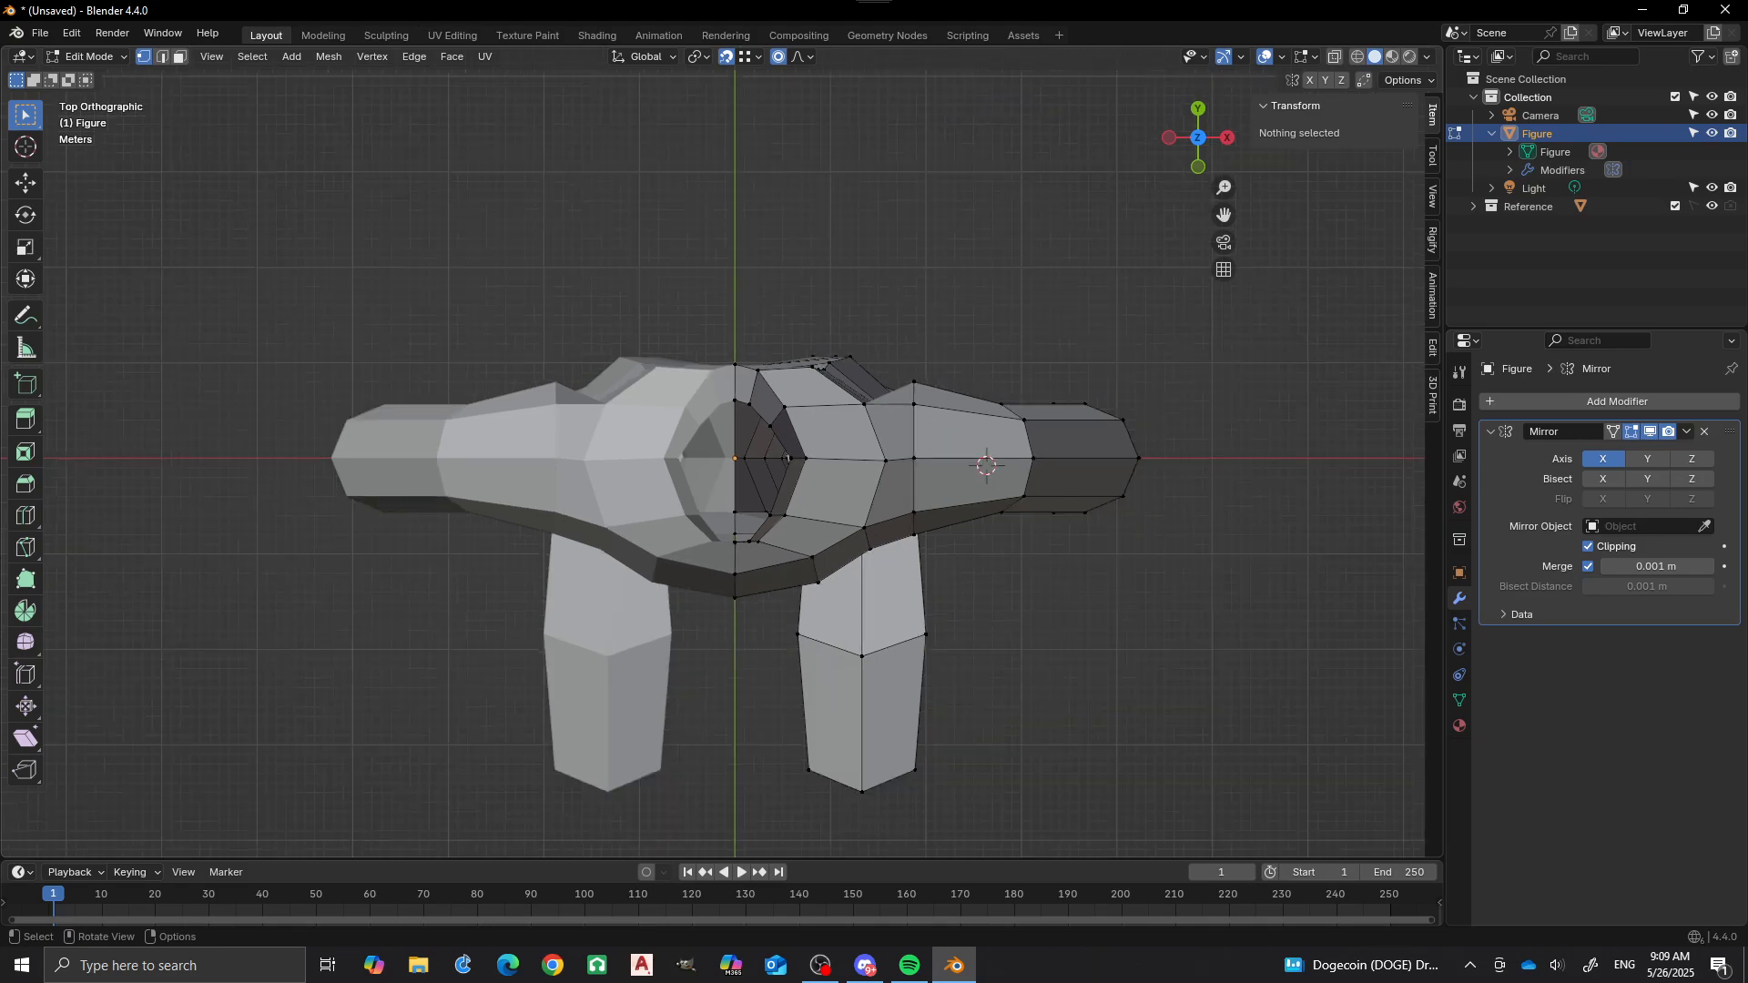
{"action": "scroll", "coordinate": [893, 847], "scroll_direction": "up", "scroll_amount": 2}
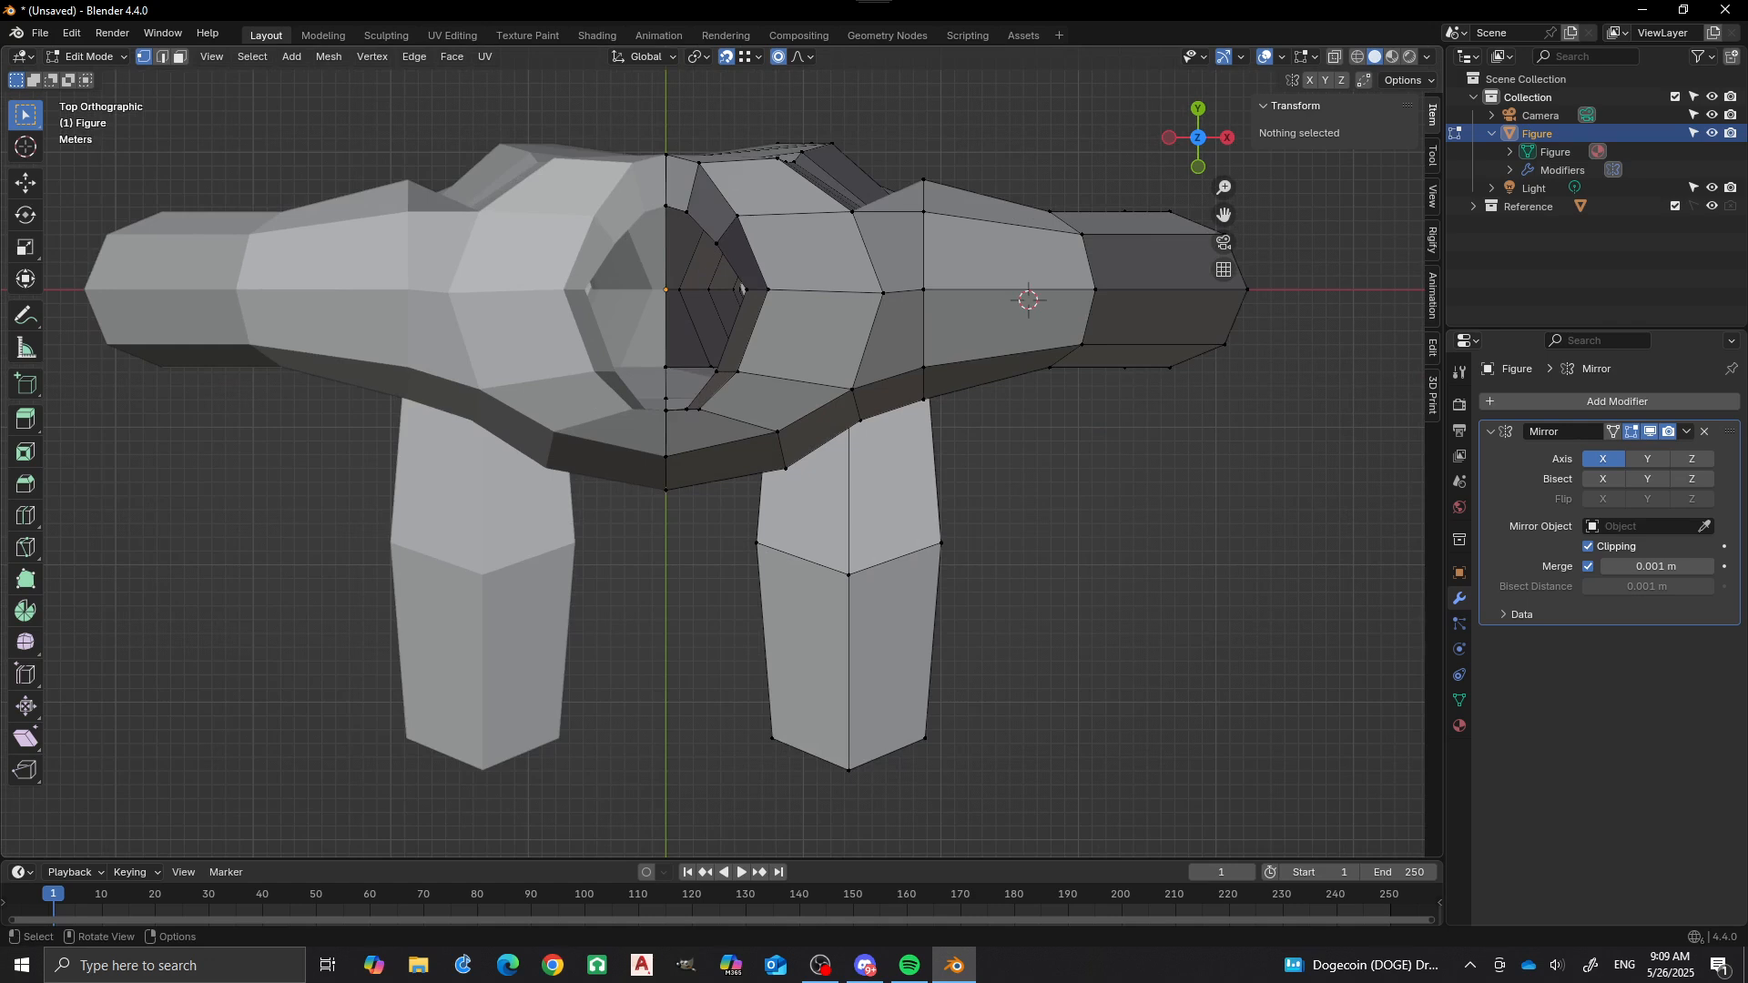
{"action": "scroll", "coordinate": [711, 462], "scroll_direction": "down", "scroll_amount": 3}
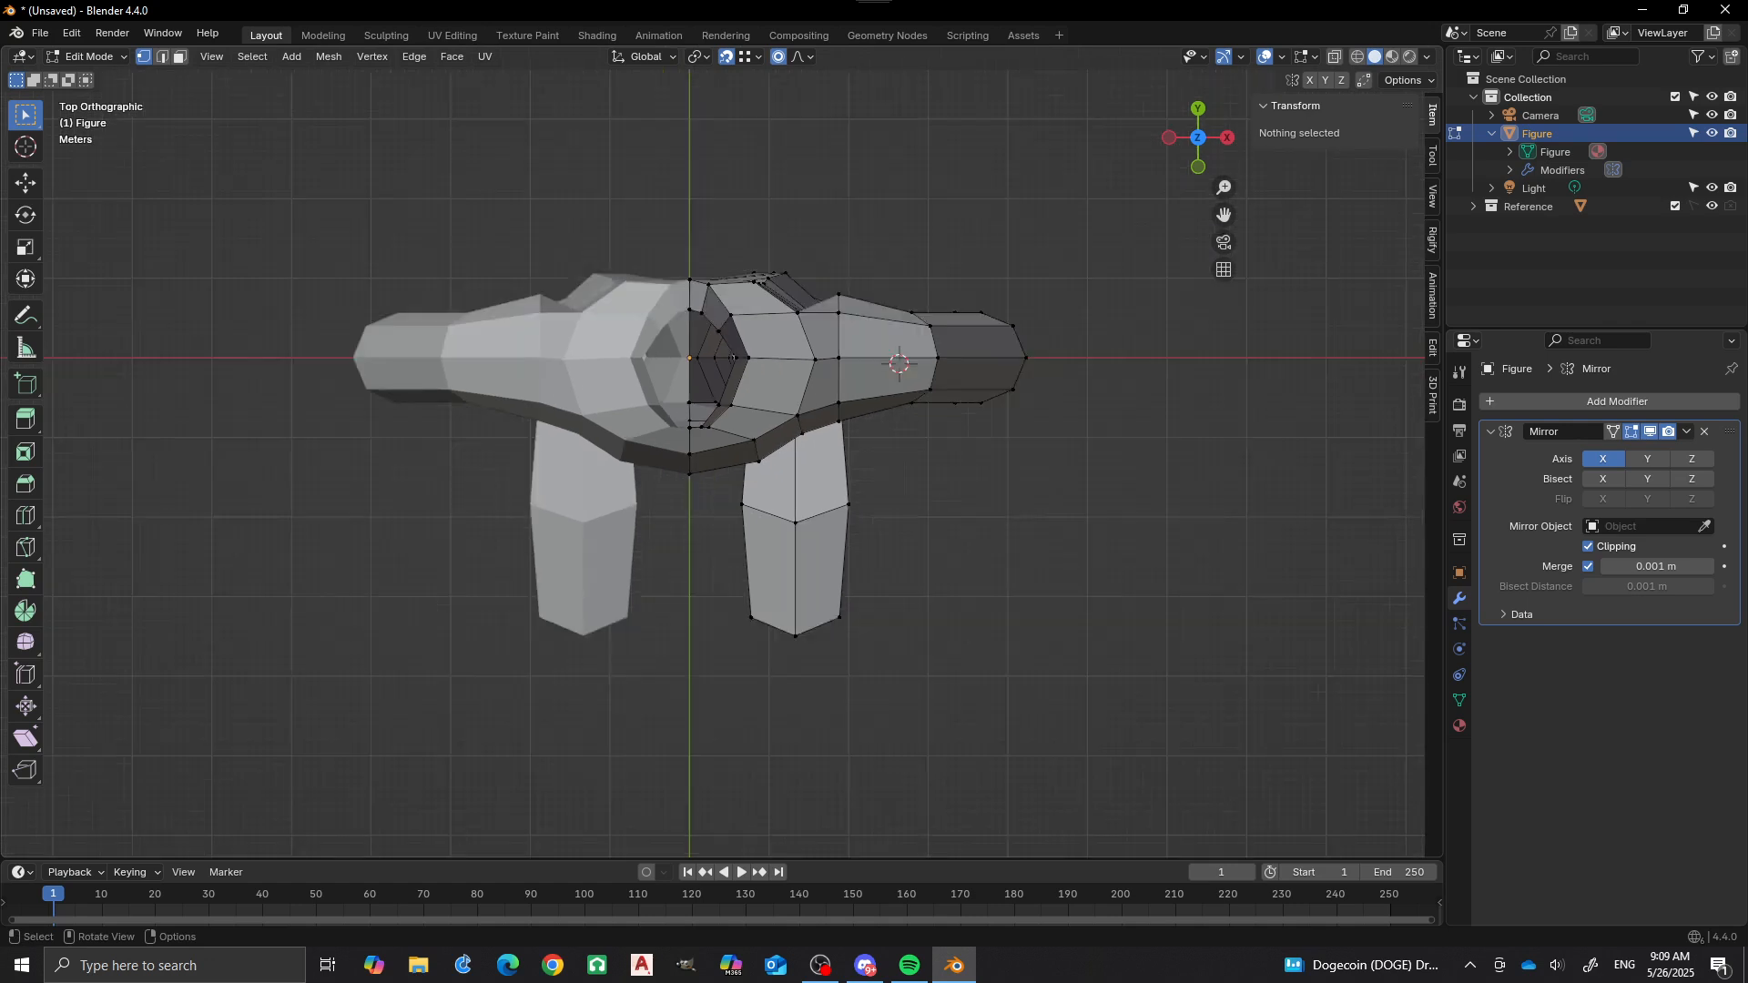
{"action": "middle_click_drag", "start_coordinate": [711, 463], "coordinate": [697, 351]}
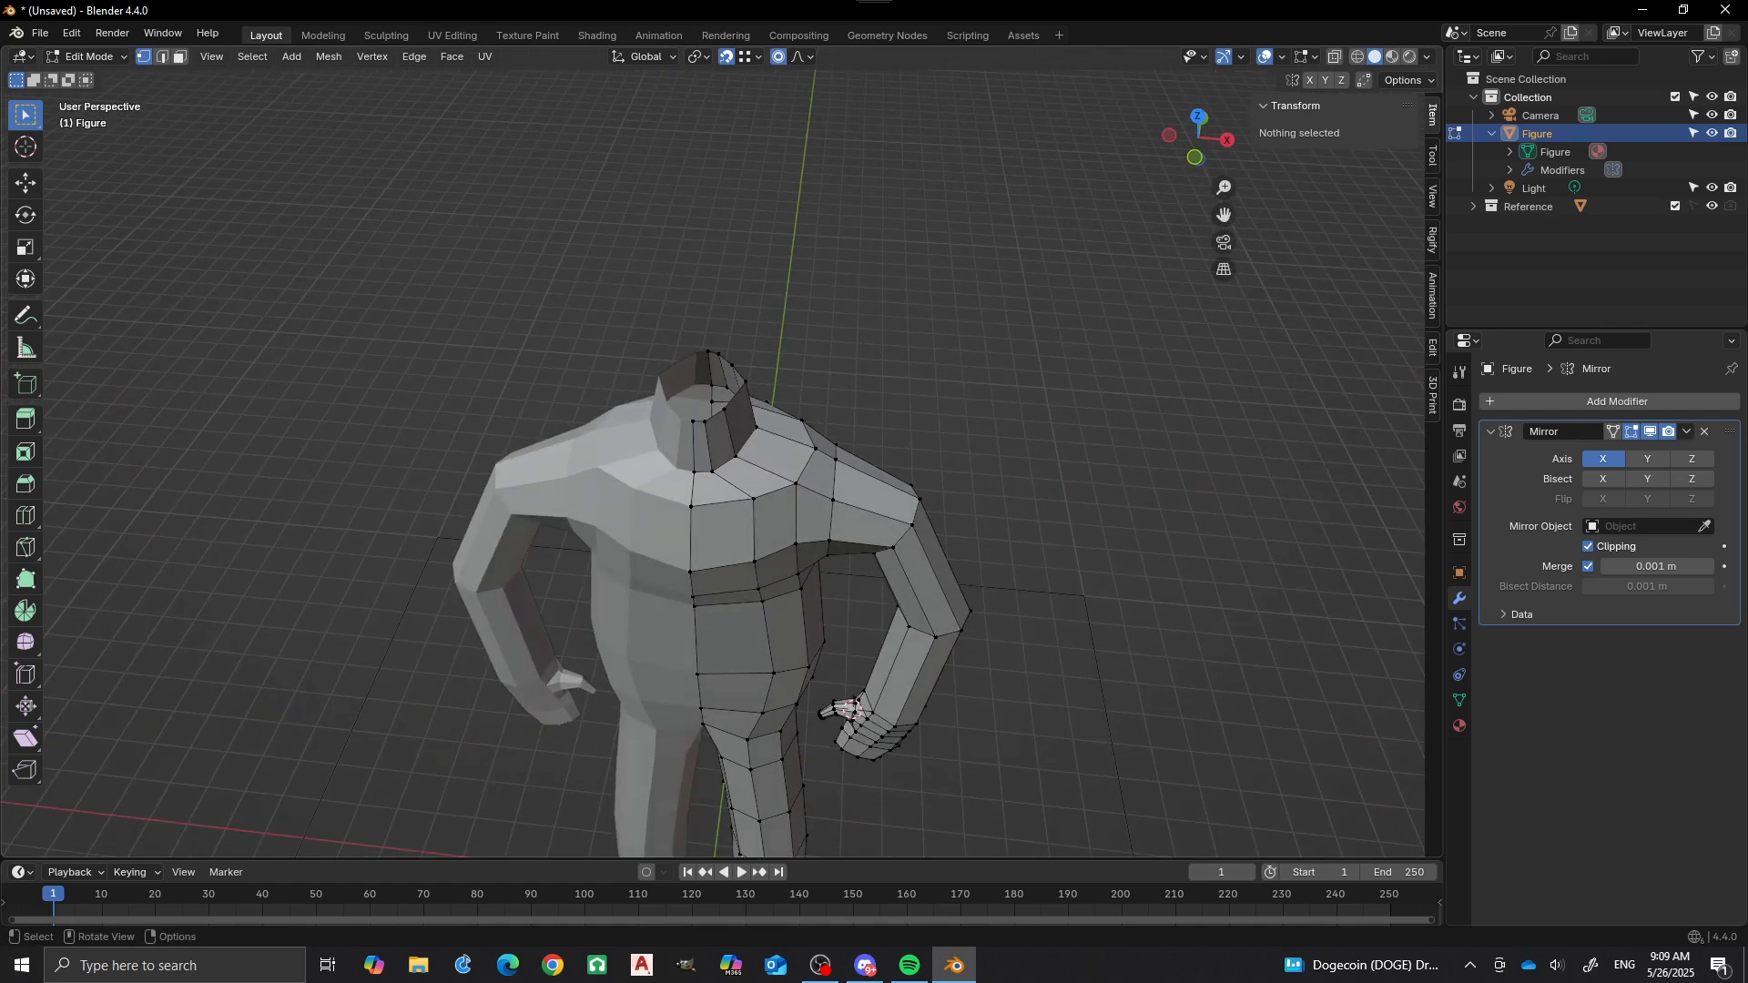
{"action": "left_click", "coordinate": [692, 421]}
{"action": "left_click", "coordinate": [714, 415], "text": "alt"}
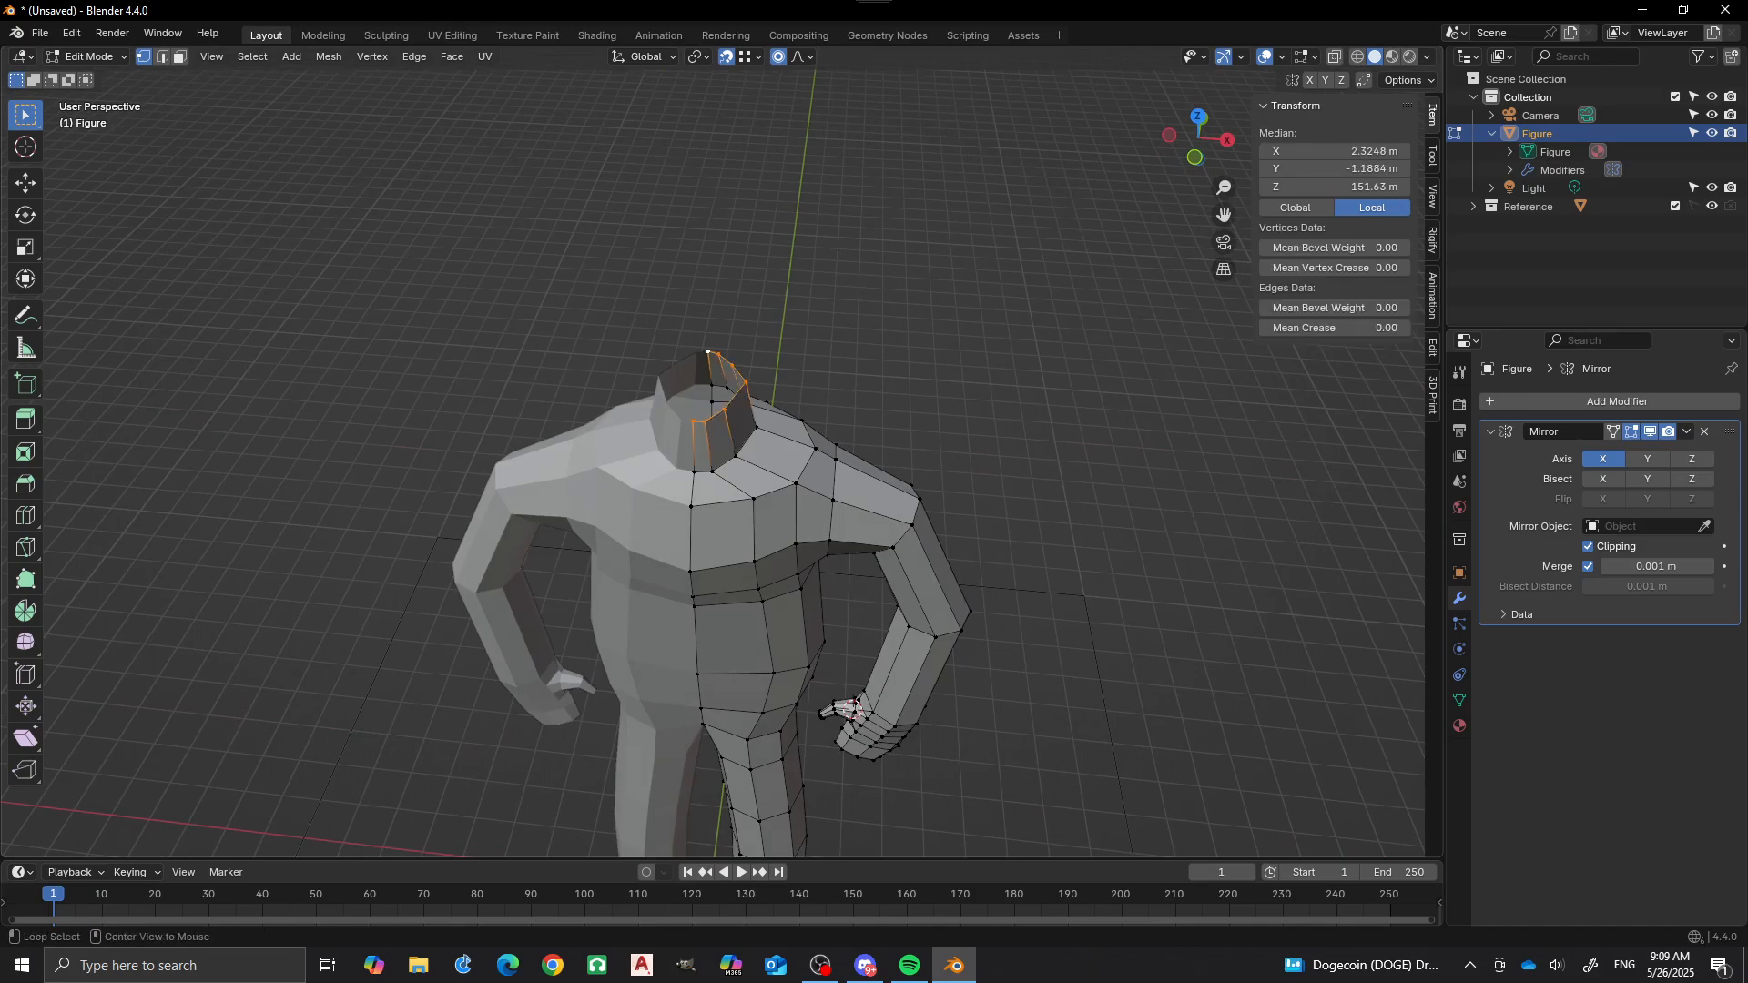
{"action": "middle_click_drag", "start_coordinate": [714, 415], "coordinate": [703, 339]}
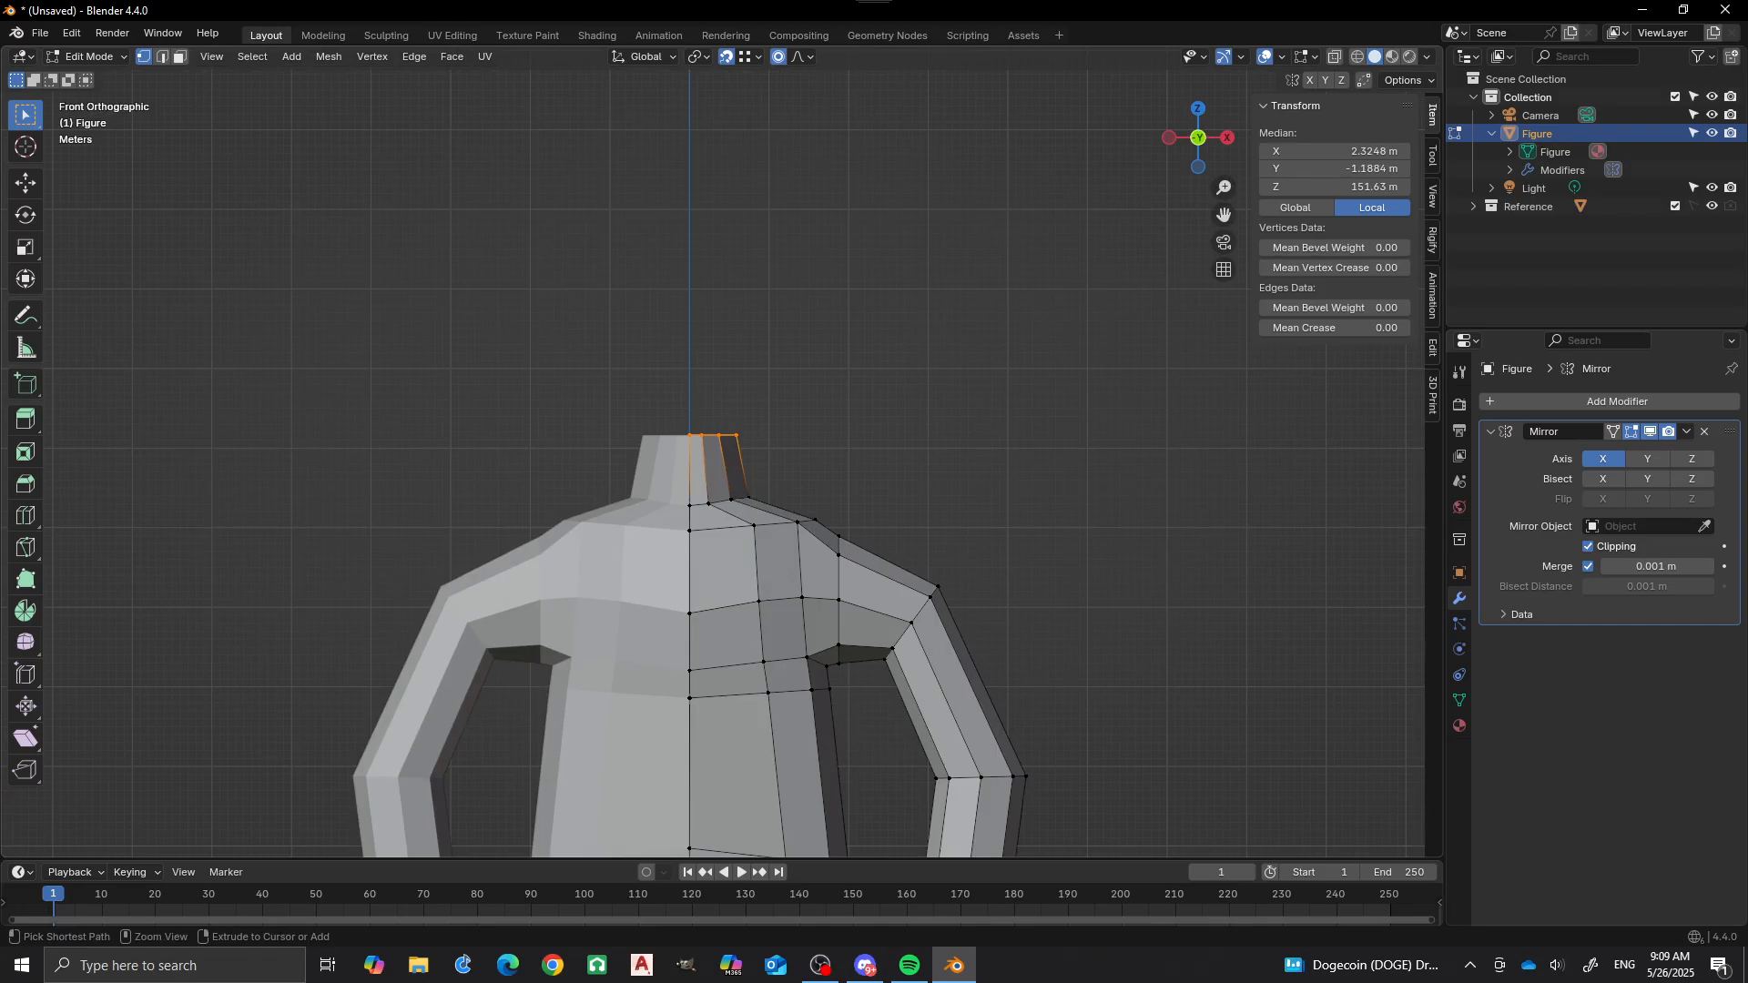
{"action": "right_click", "coordinate": [742, 372], "text": "ctrl"}
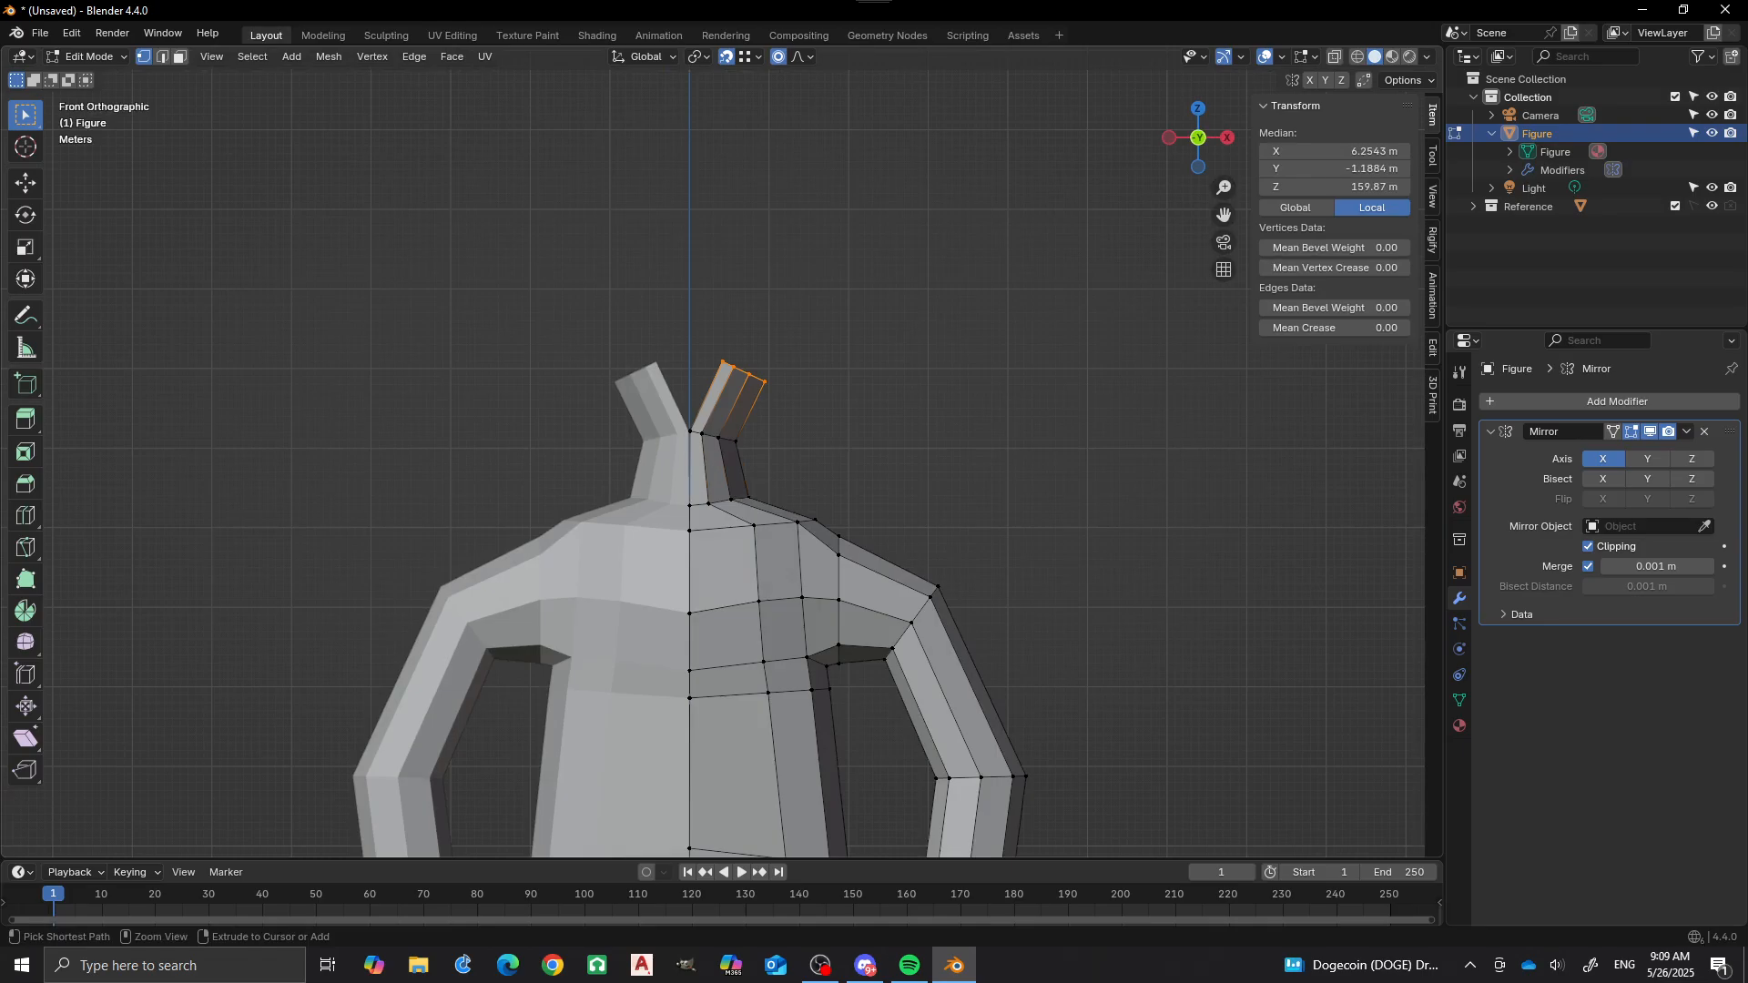
{"action": "right_click", "coordinate": [724, 284], "text": "ctrl"}
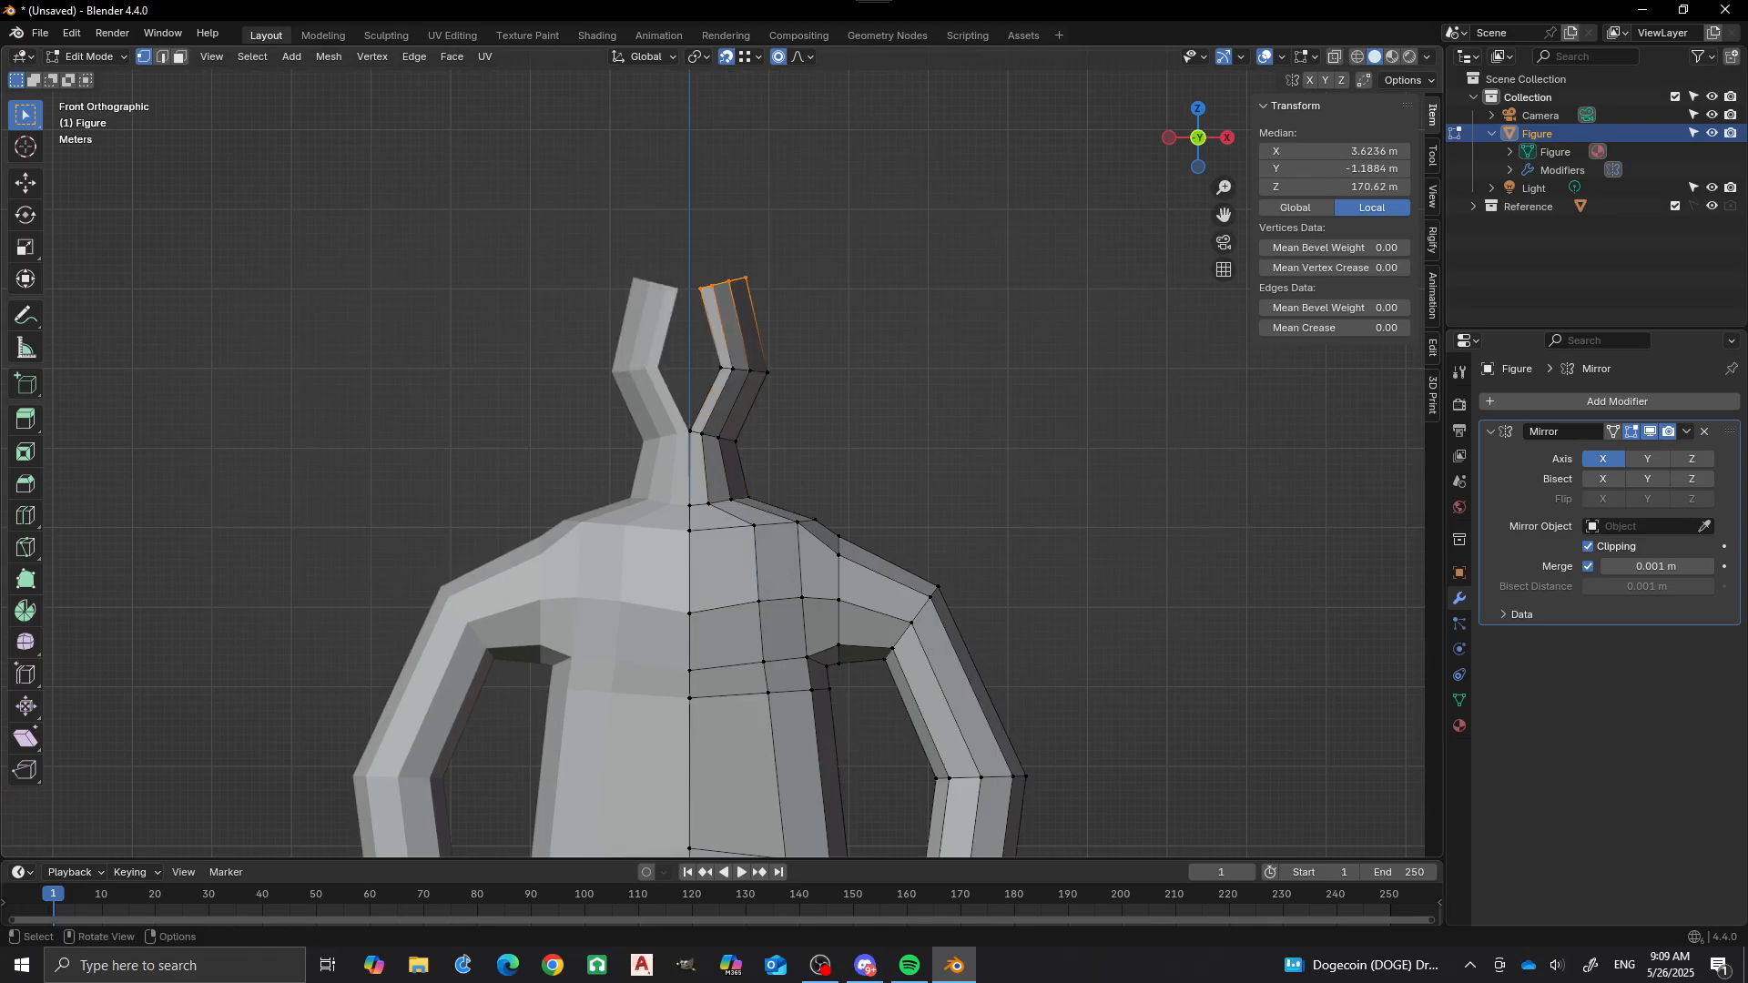
Move the head's lower edge loop about -0.46 m along X and -3.66 m along Z with a proportional size of 13.11.
{"action": "left_click", "coordinate": [742, 371], "text": "alt"}
{"action": "key", "text": "g"}
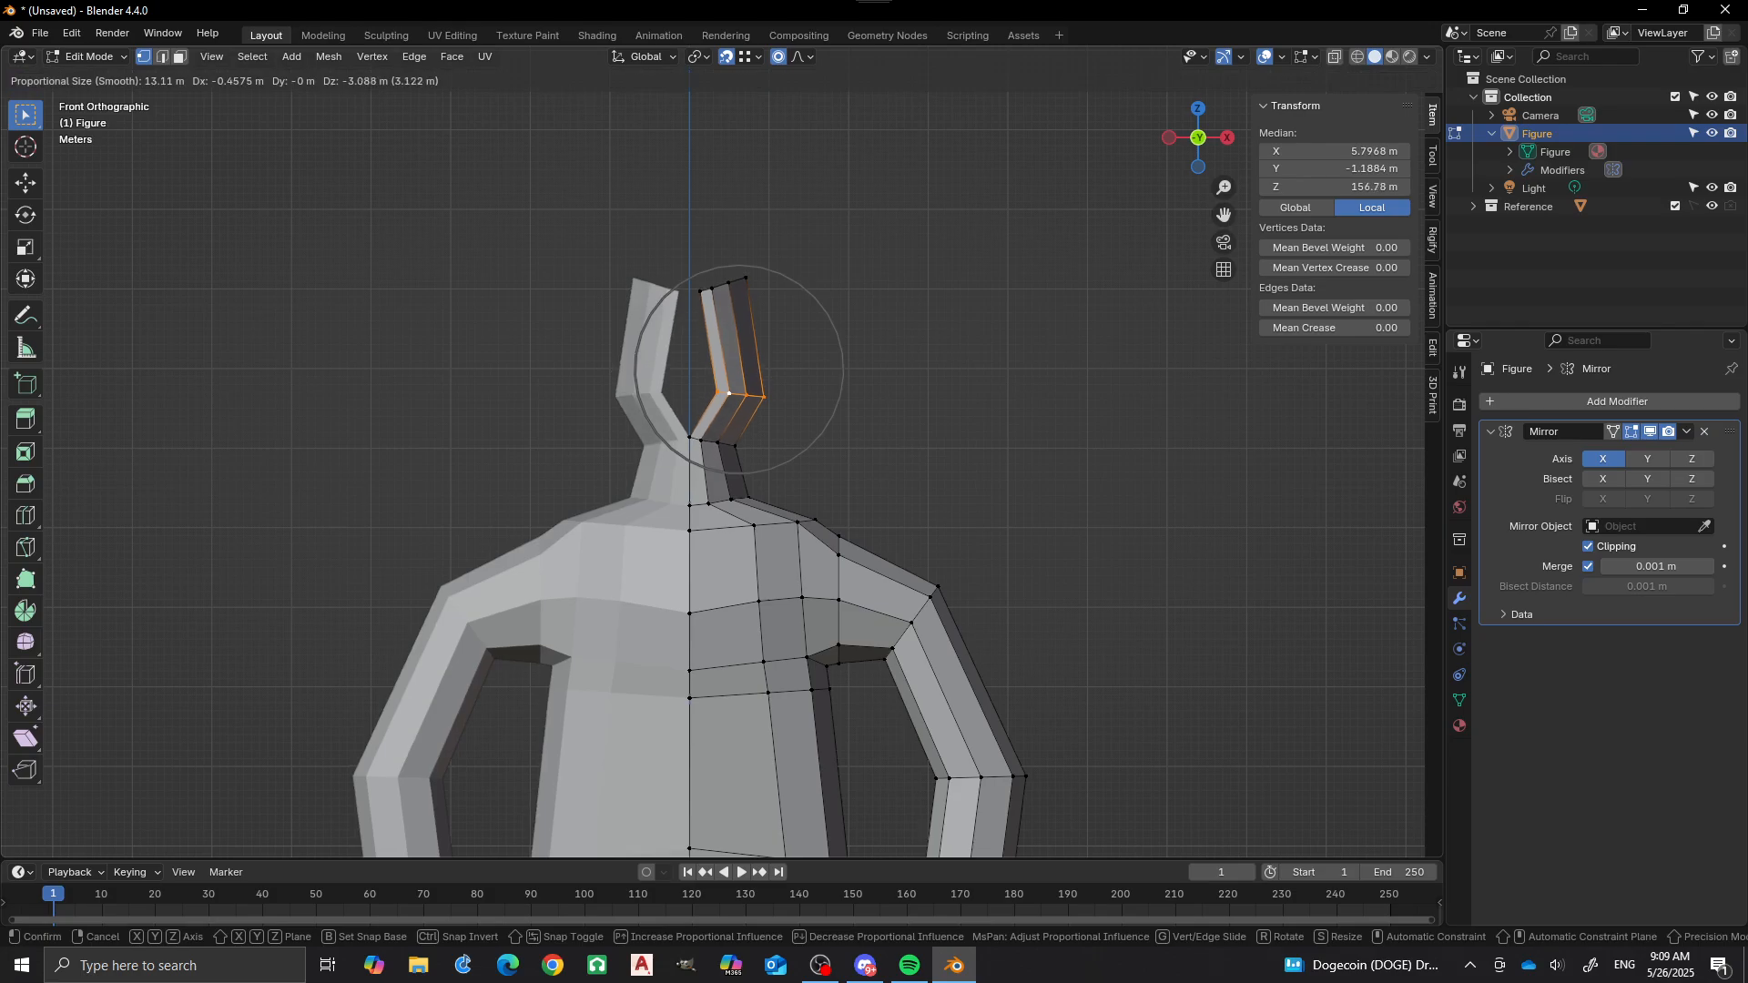
{"action": "key", "text": "Return"}
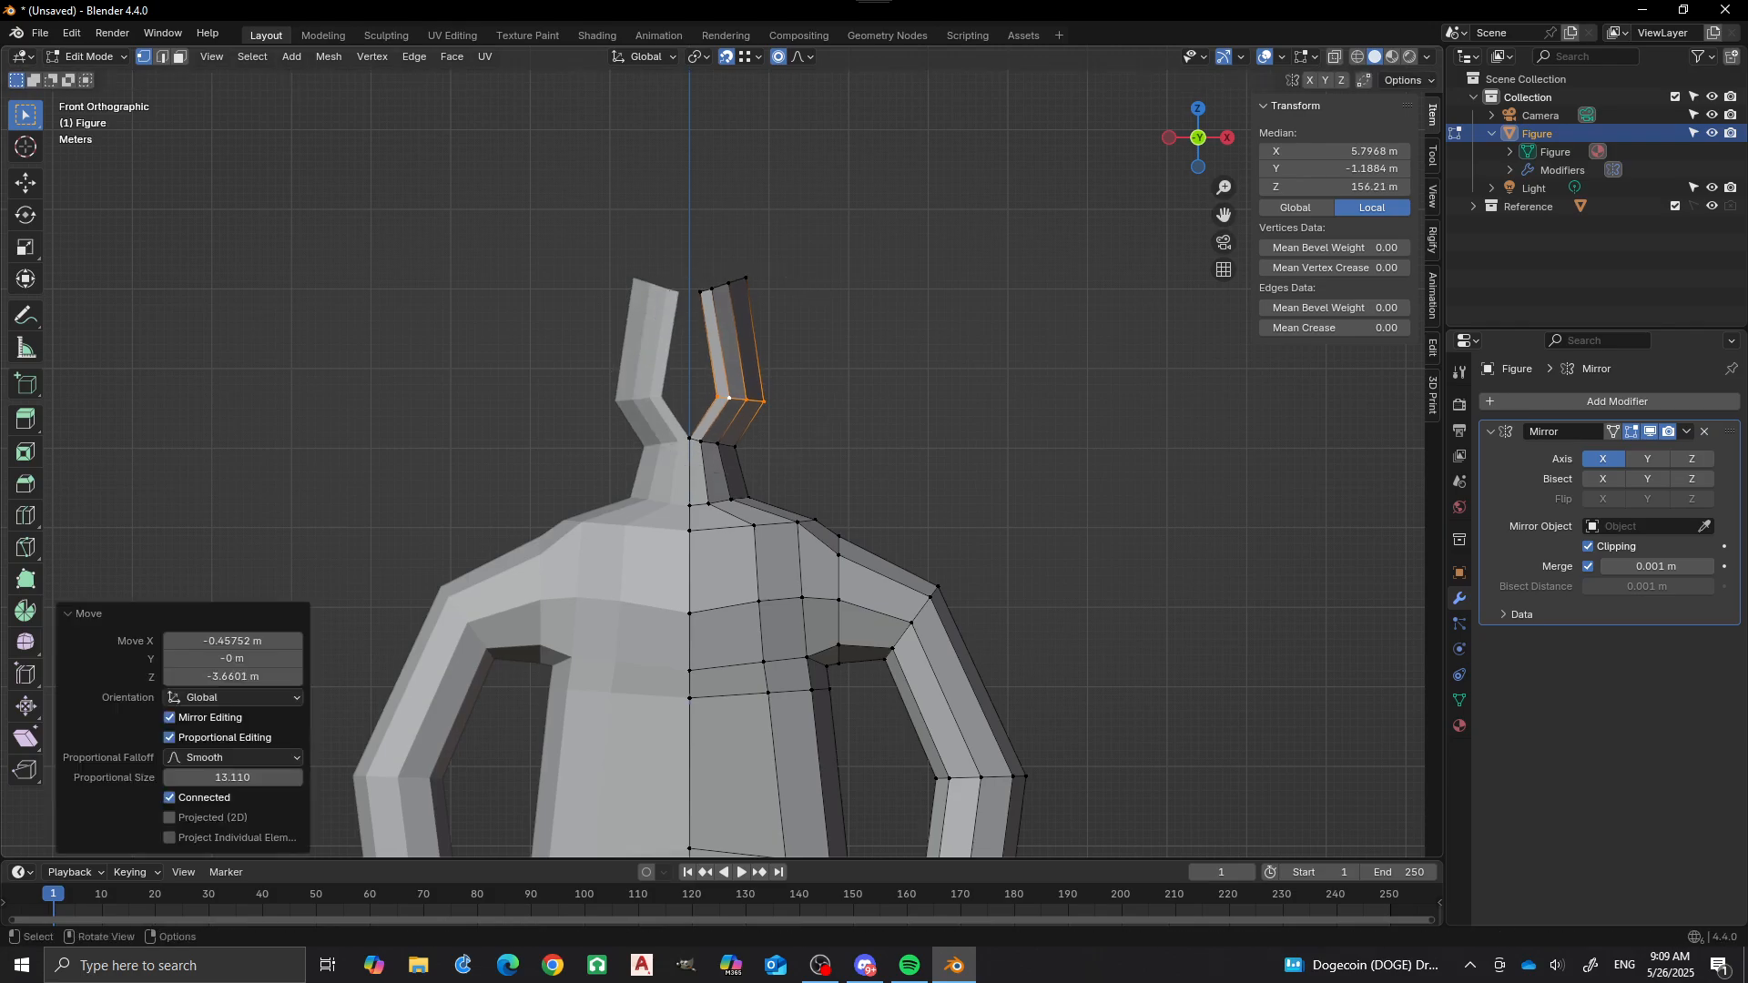
Move the front vertex of the head's lower loop about -6.06 m along X onto the mirror line with a proportional size of 1.772.
{"action": "left_click", "coordinate": [717, 397]}
{"action": "key", "text": "g"}
{"action": "key", "text": "x"}
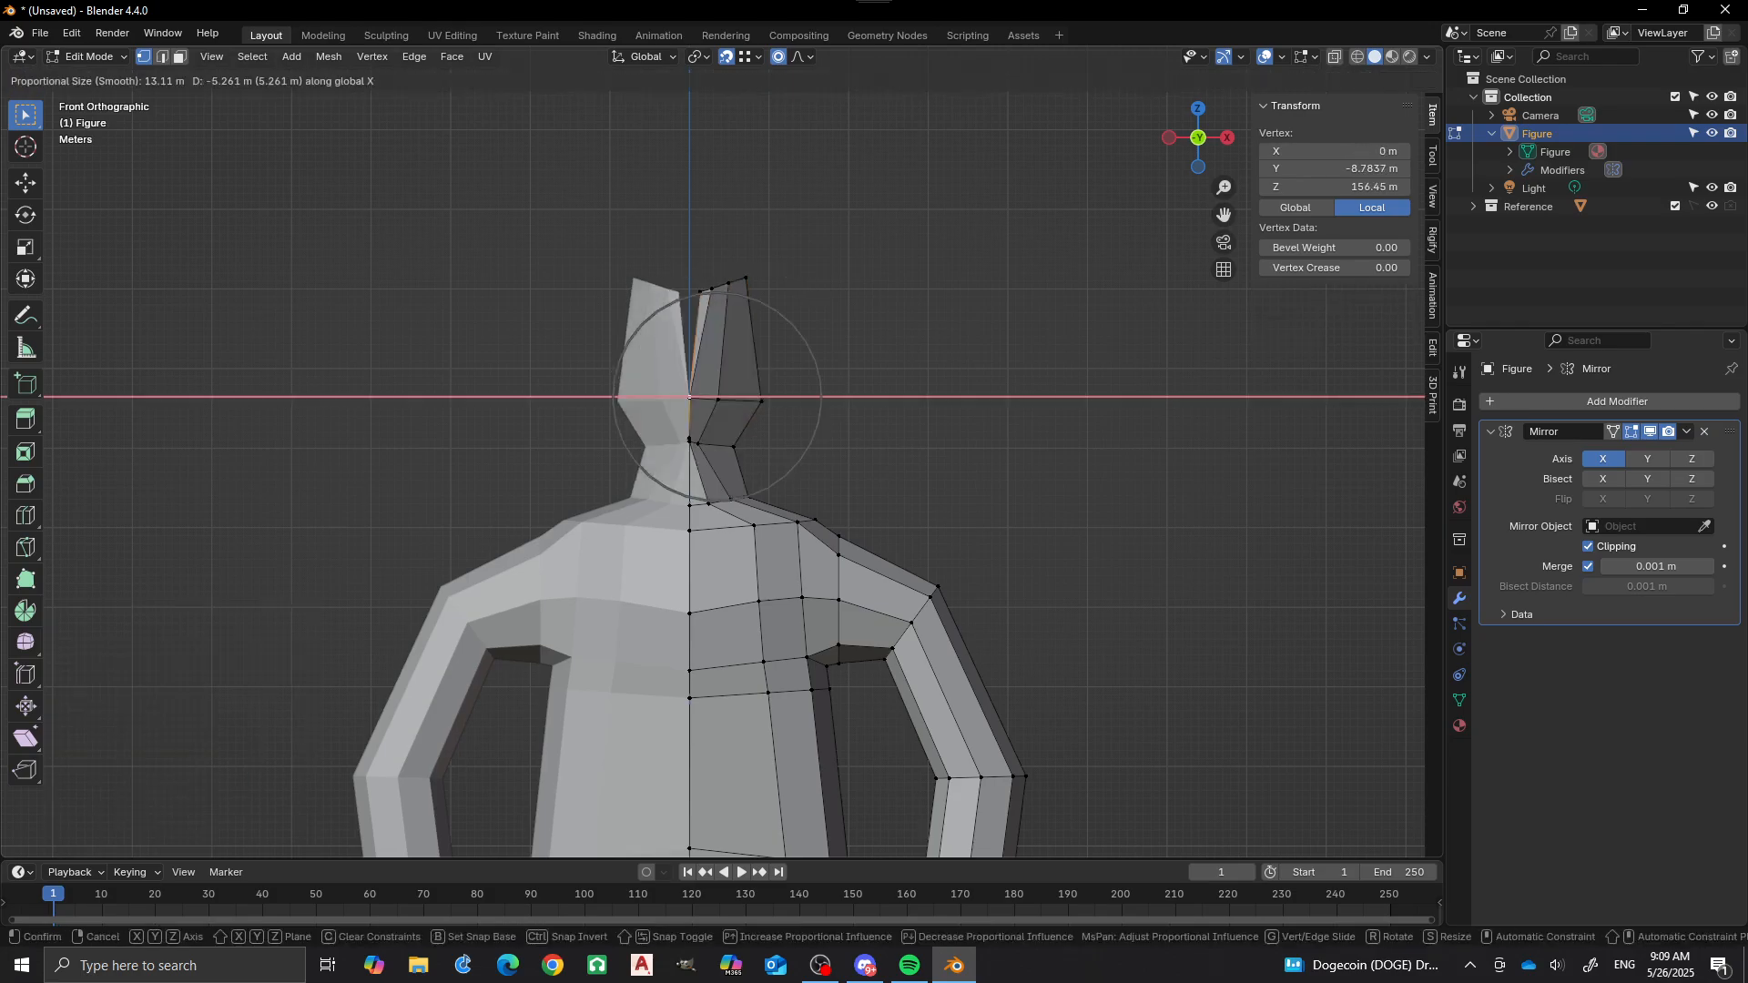
{"action": "scroll", "coordinate": [717, 397], "scroll_direction": "up", "scroll_amount": 14}
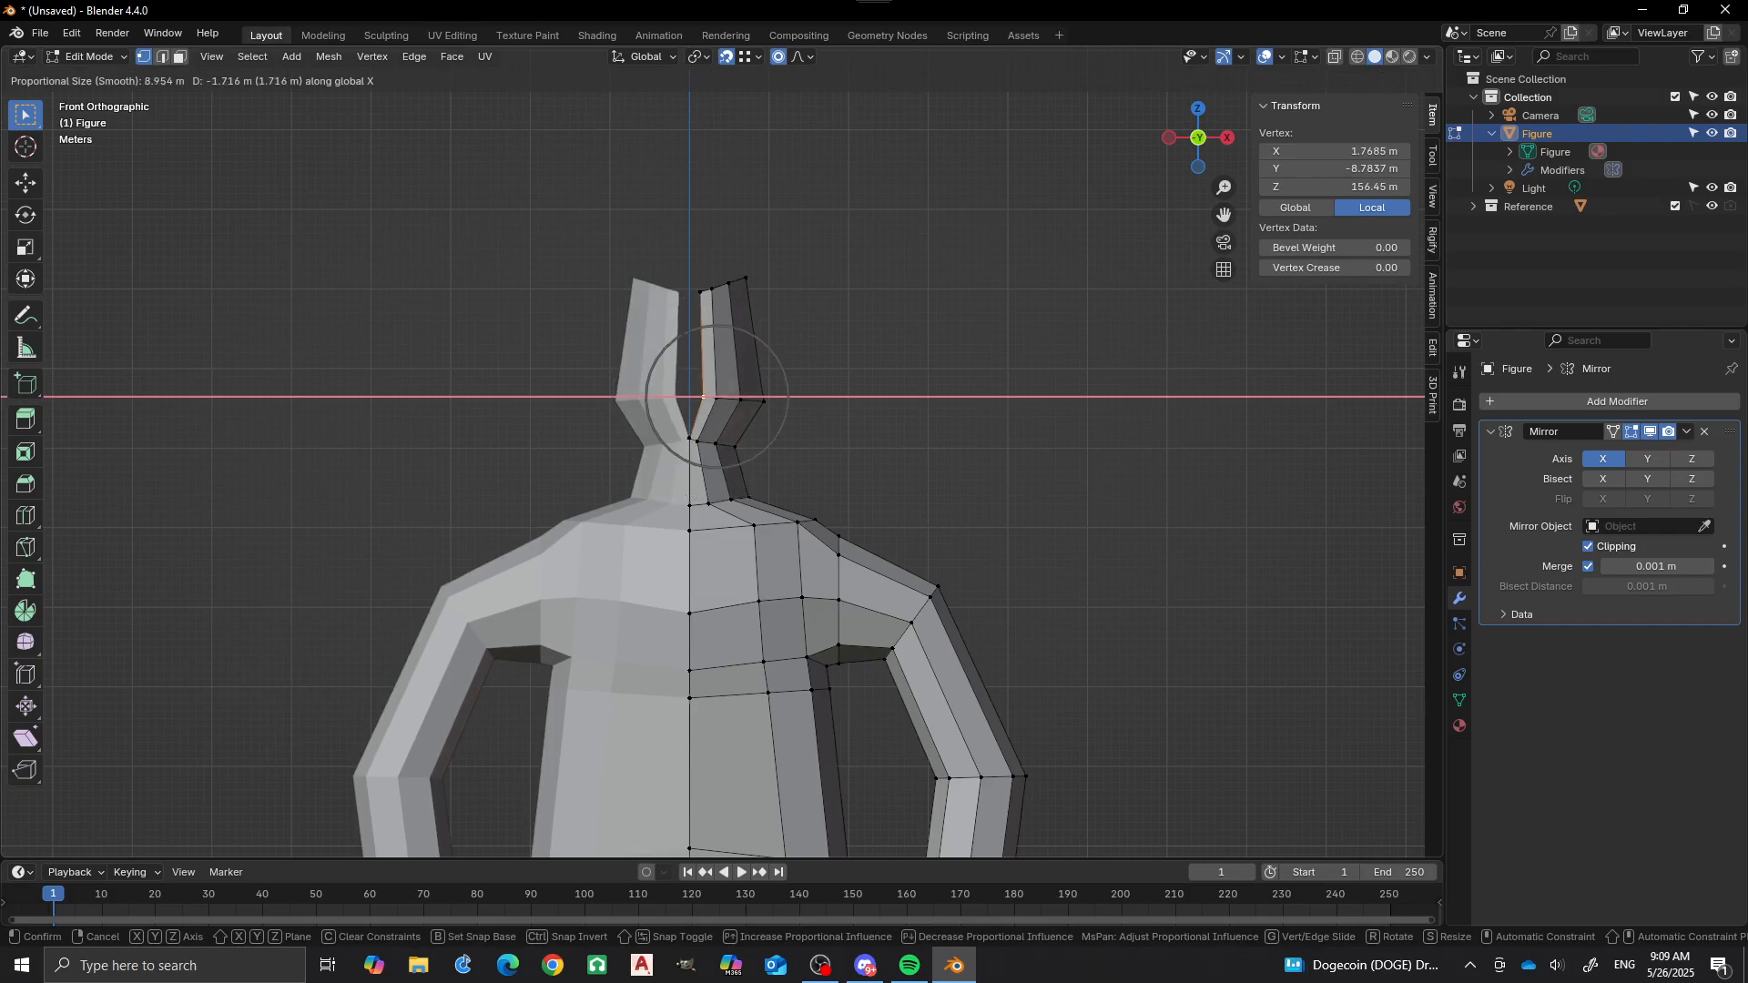
{"action": "scroll", "coordinate": [717, 397], "scroll_direction": "up", "scroll_amount": 8}
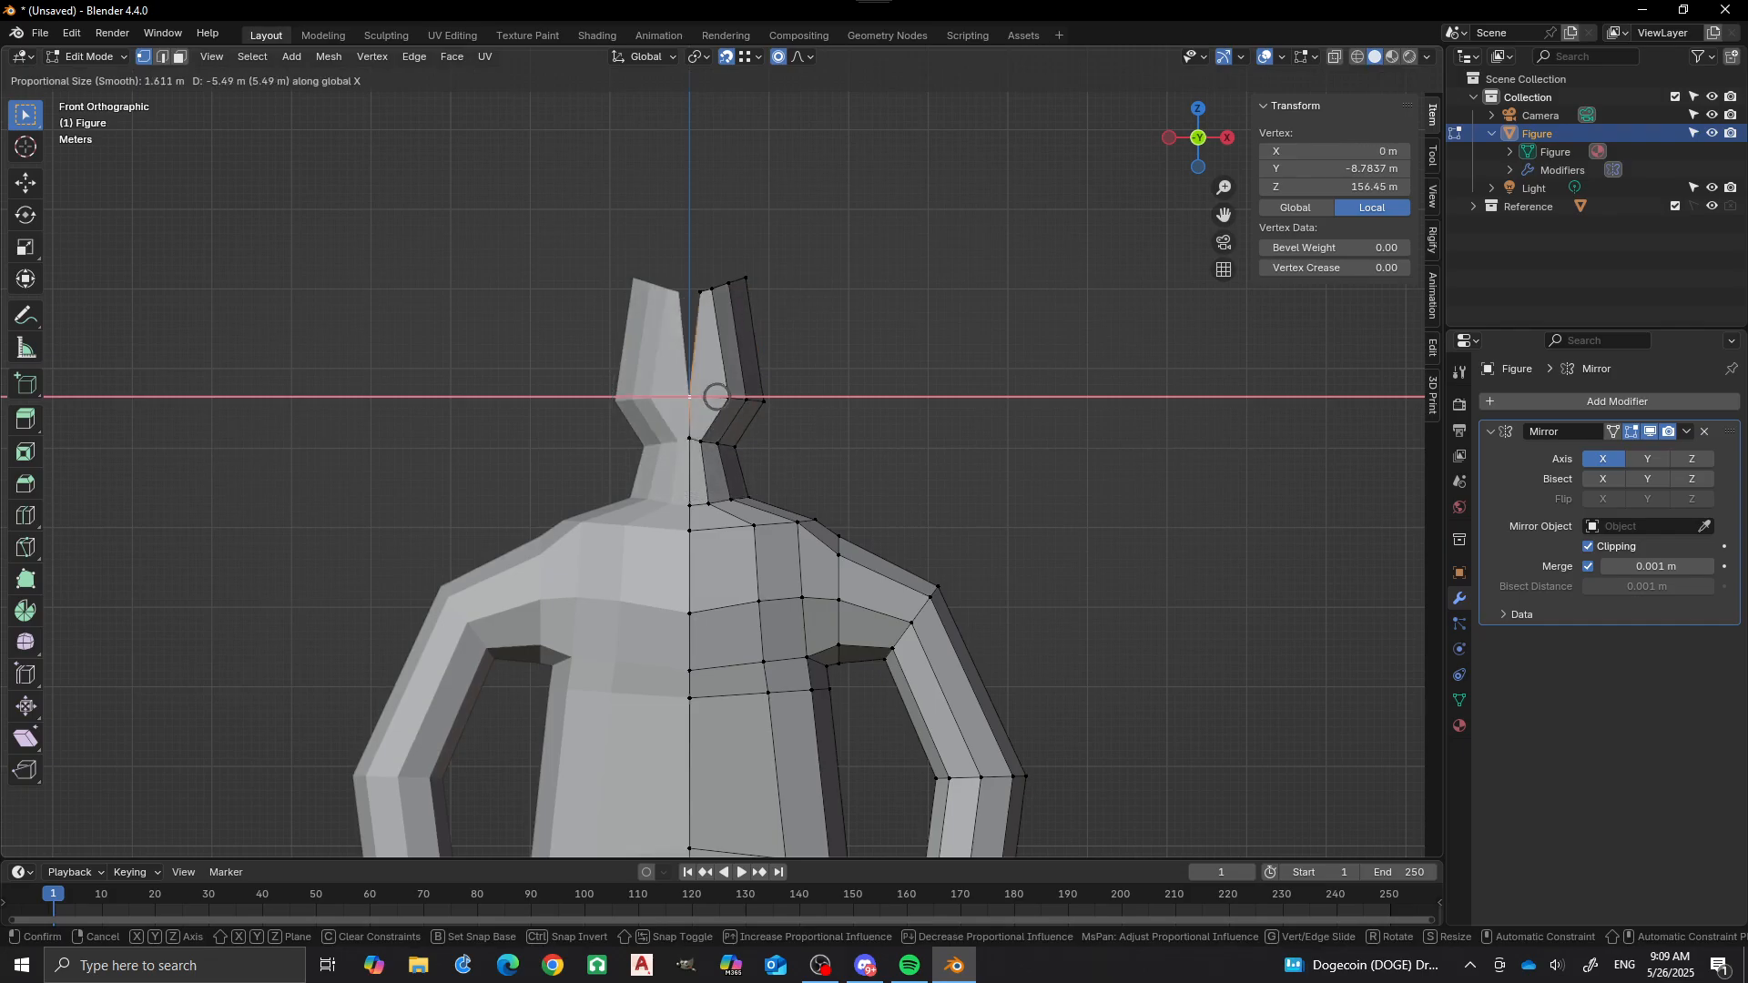
{"action": "scroll", "coordinate": [717, 397], "scroll_direction": "down", "scroll_amount": 1}
{"action": "left_click", "coordinate": [717, 397]}
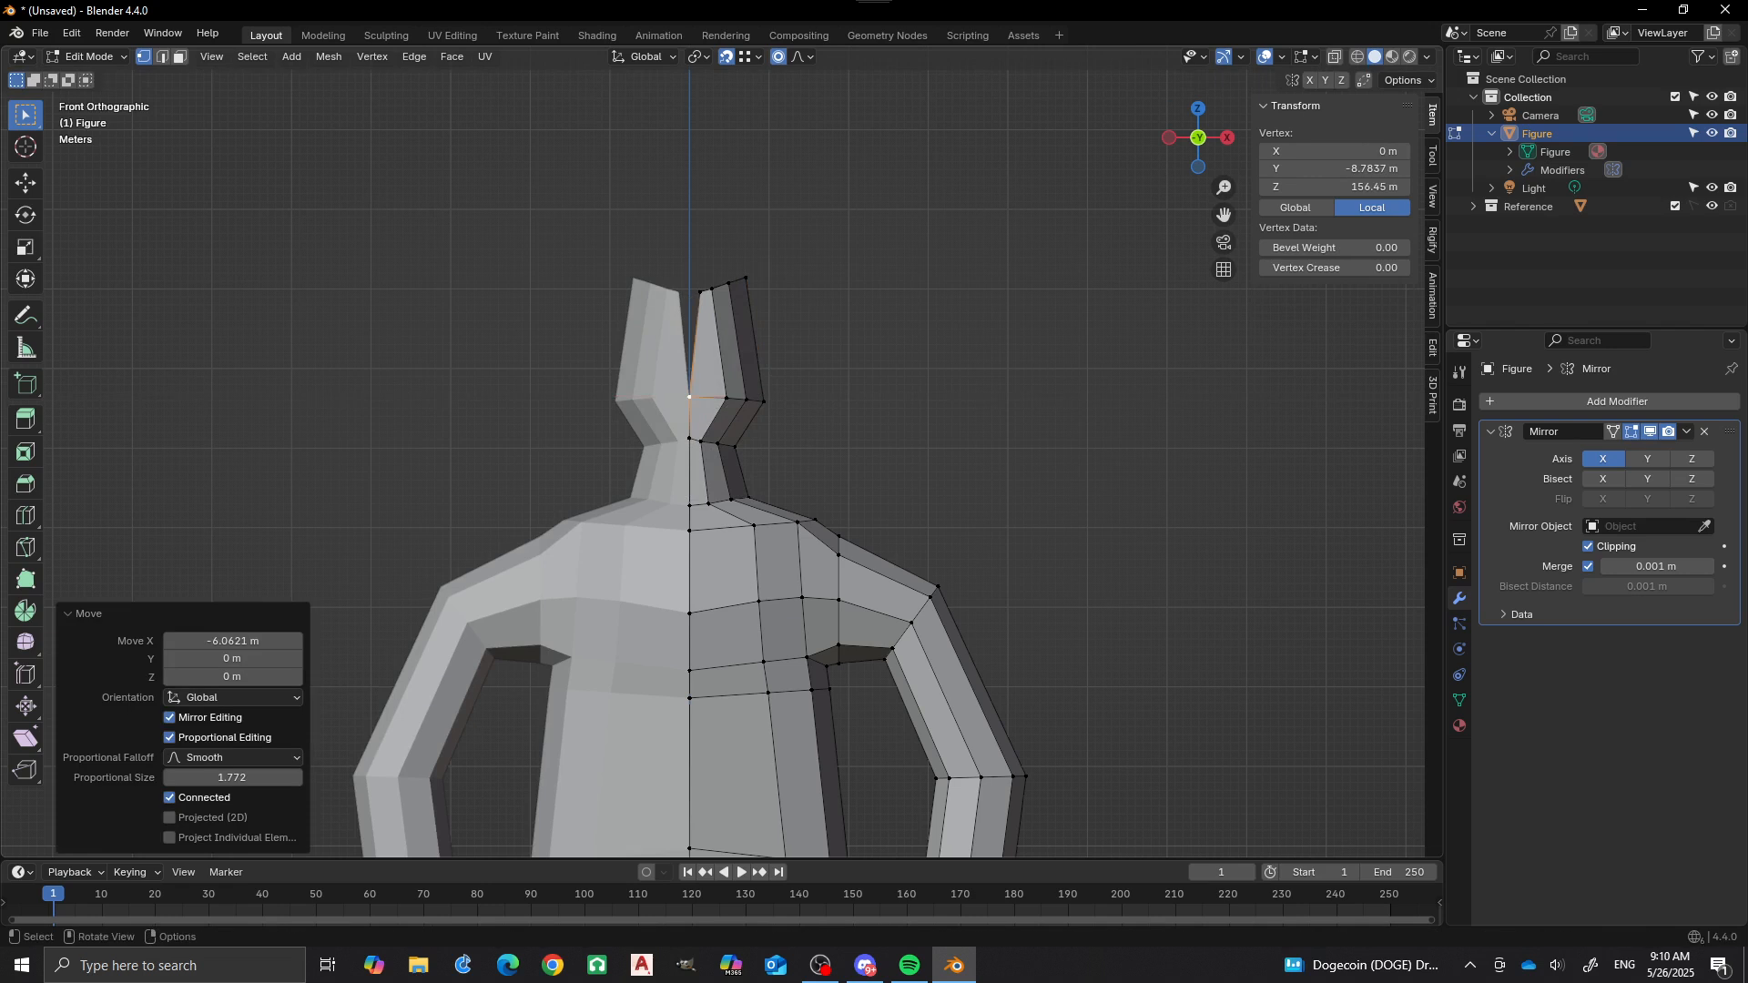
Move the front vertex of the head's top loop about -2.29 m along X onto the mirror line.
{"action": "scroll", "coordinate": [717, 397], "scroll_direction": "down", "scroll_amount": 1}
{"action": "middle_click_drag", "start_coordinate": [718, 397], "coordinate": [674, 383]}
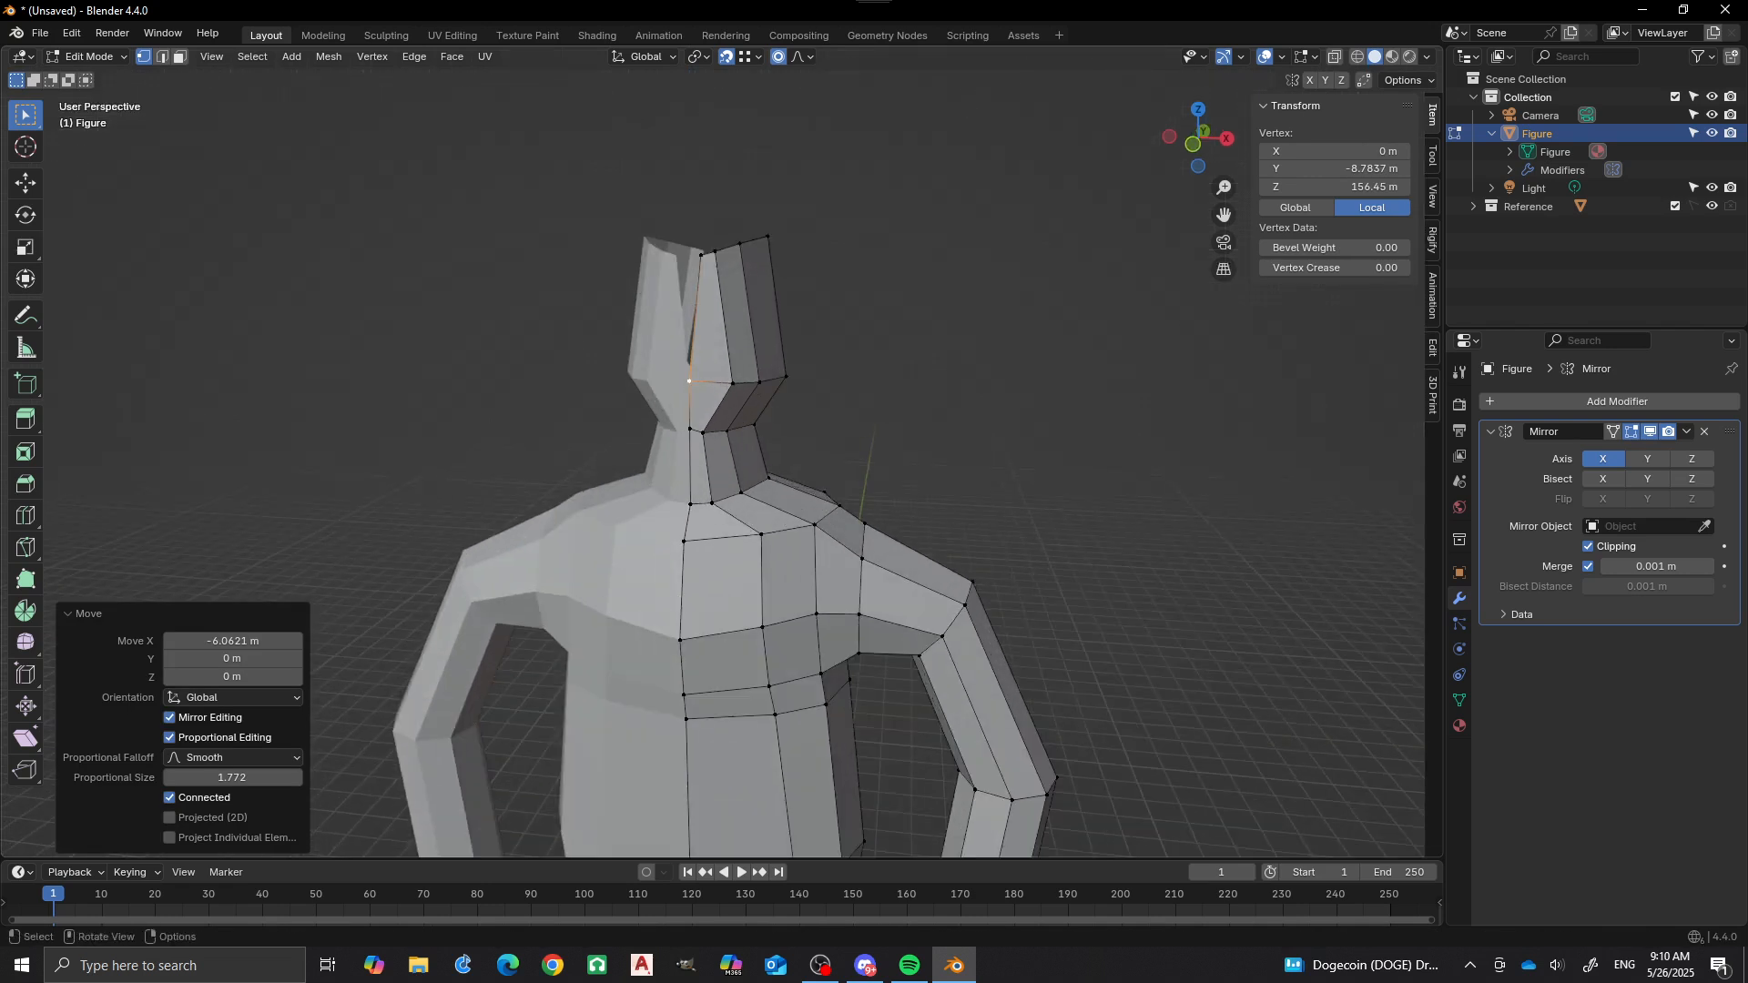
{"action": "left_click", "coordinate": [701, 255]}
{"action": "key", "text": "KP_1"}
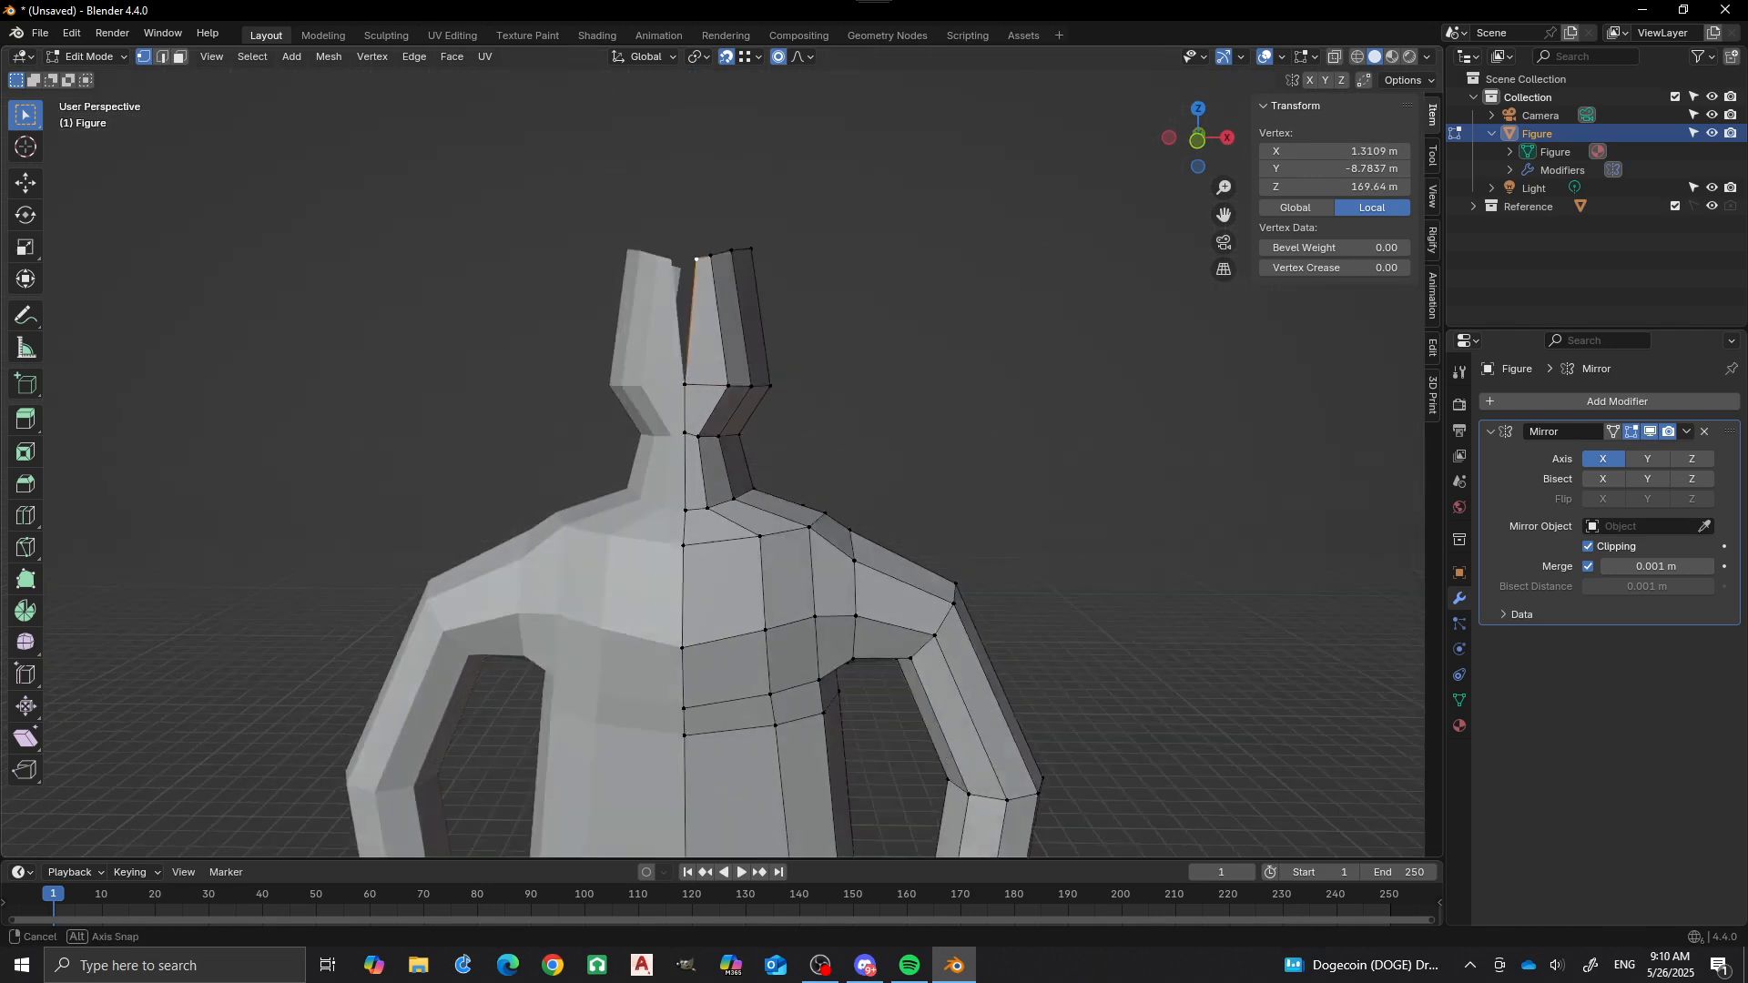
{"action": "key", "text": "g"}
{"action": "key", "text": "x"}
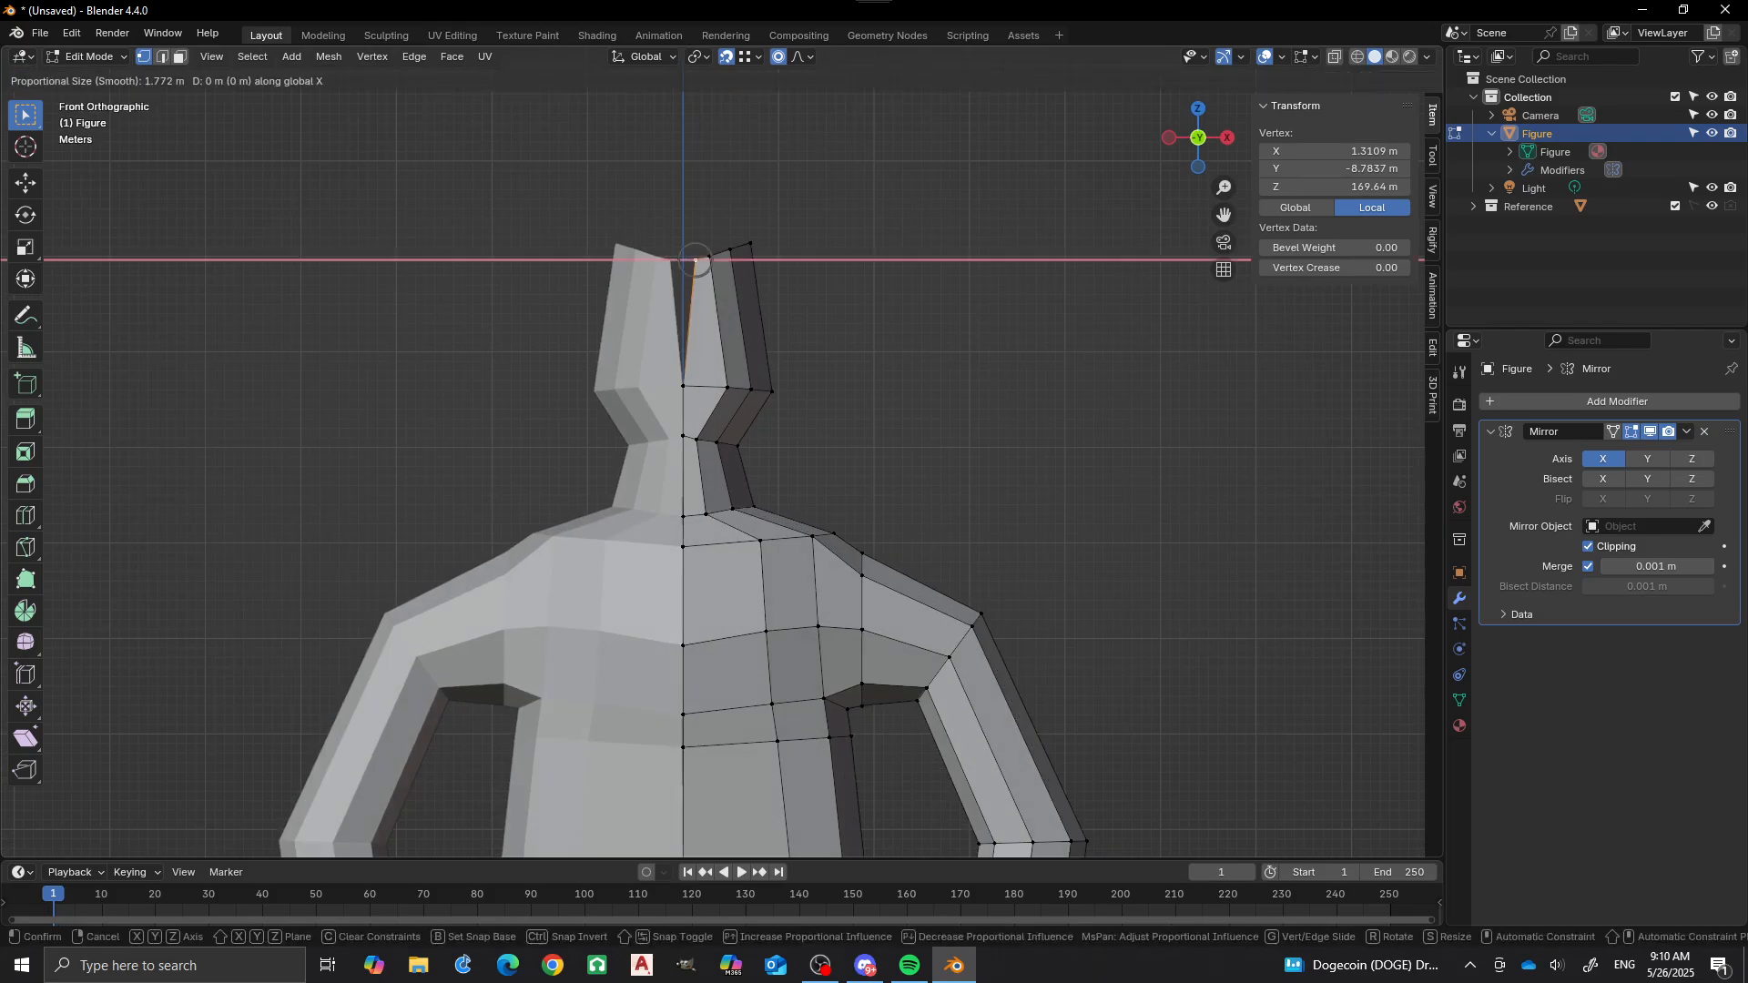
{"action": "key", "text": "Return"}
{"action": "scroll", "coordinate": [713, 464], "scroll_direction": "down", "scroll_amount": 1}
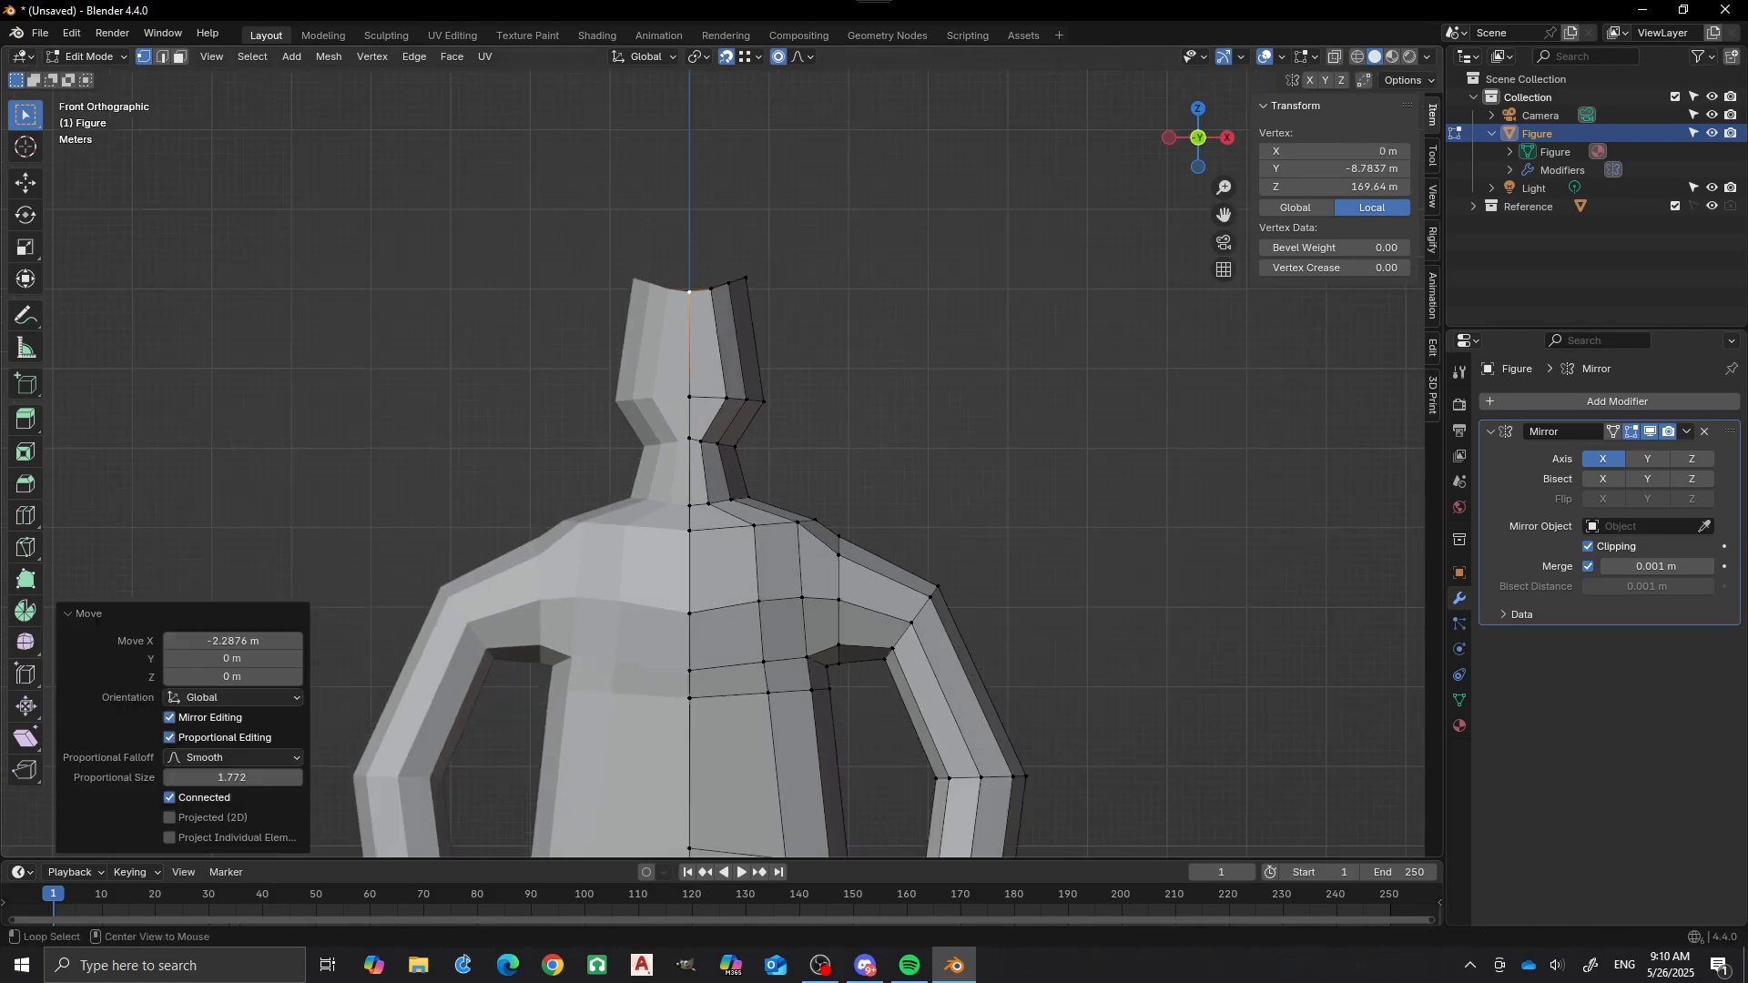
Select the head's top edge loop and flatten it by scaling it to 0 along Z.
{"action": "left_click", "coordinate": [728, 289], "text": "alt"}
{"action": "type", "text": "sz"}
{"action": "type", "text": "0"}
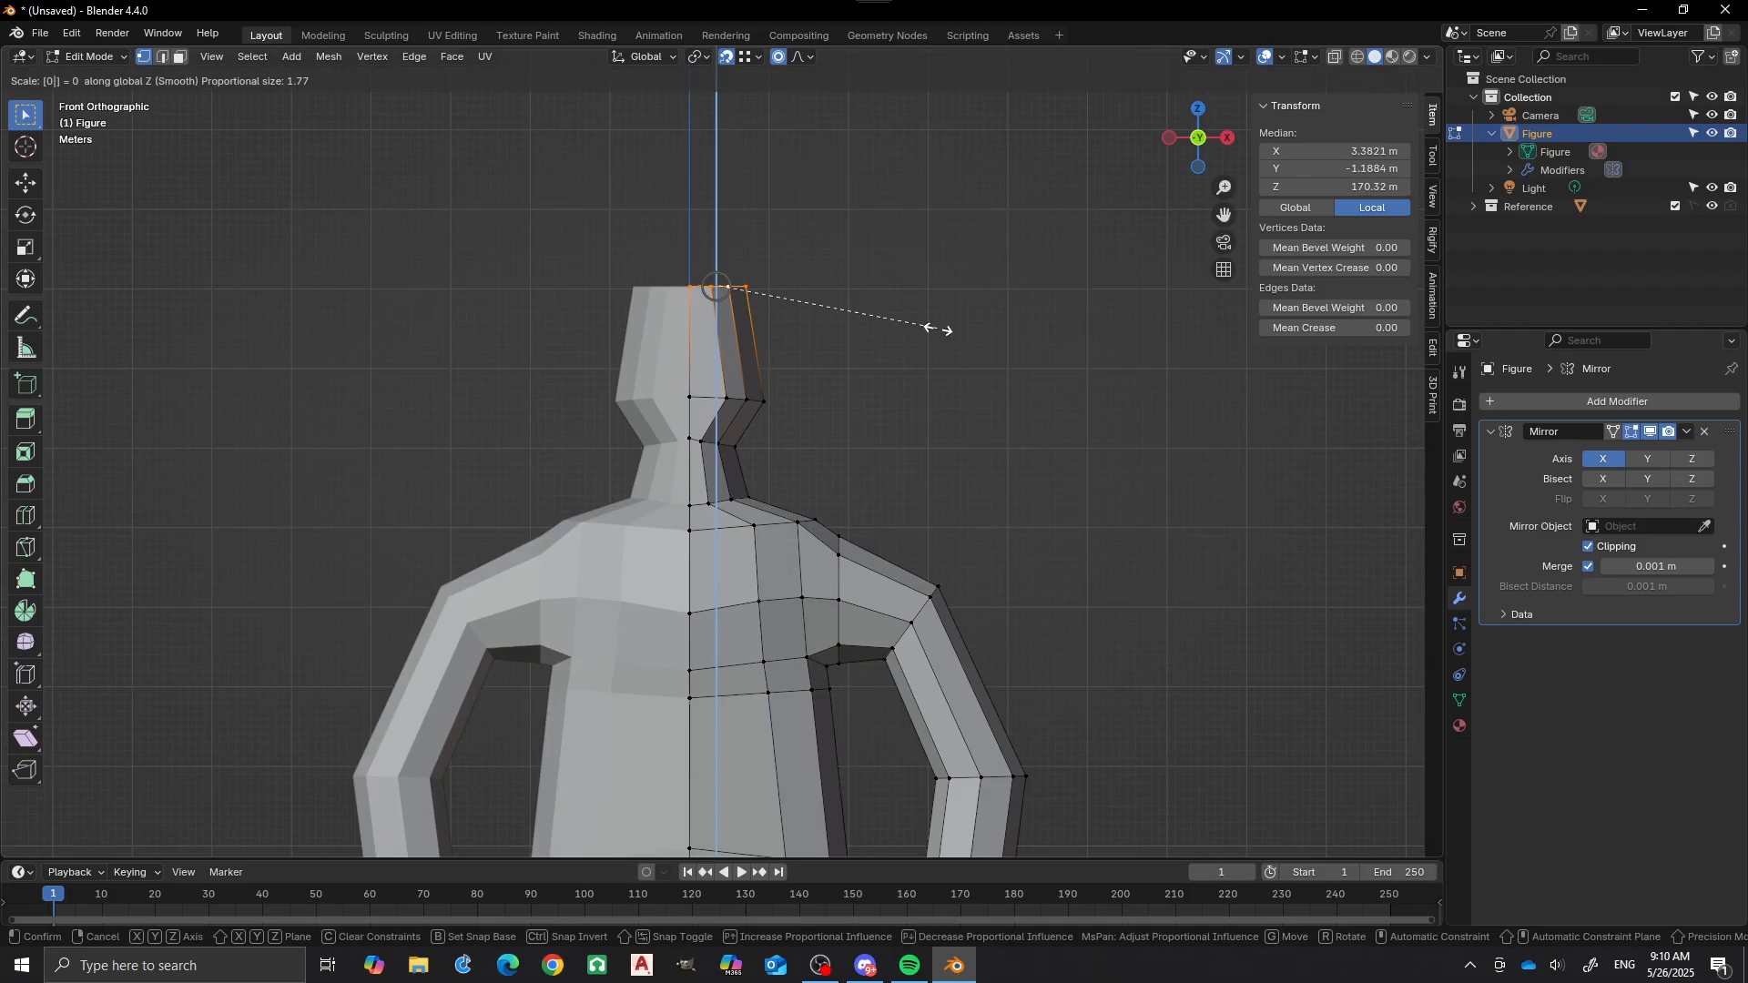
{"action": "key", "text": "Return"}
Select the six vertices of the head's two front-centre faces and extrude them about 5.8 m forward in the right view.
{"action": "mouse_move", "coordinate": [820, 781]}
{"action": "middle_mouse_down"}
{"action": "mouse_move", "coordinate": [911, 785]}
{"action": "mouse_move", "coordinate": [822, 785]}
{"action": "middle_mouse_up"}
{"action": "scroll", "coordinate": [822, 785], "scroll_direction": "up", "scroll_amount": 5}
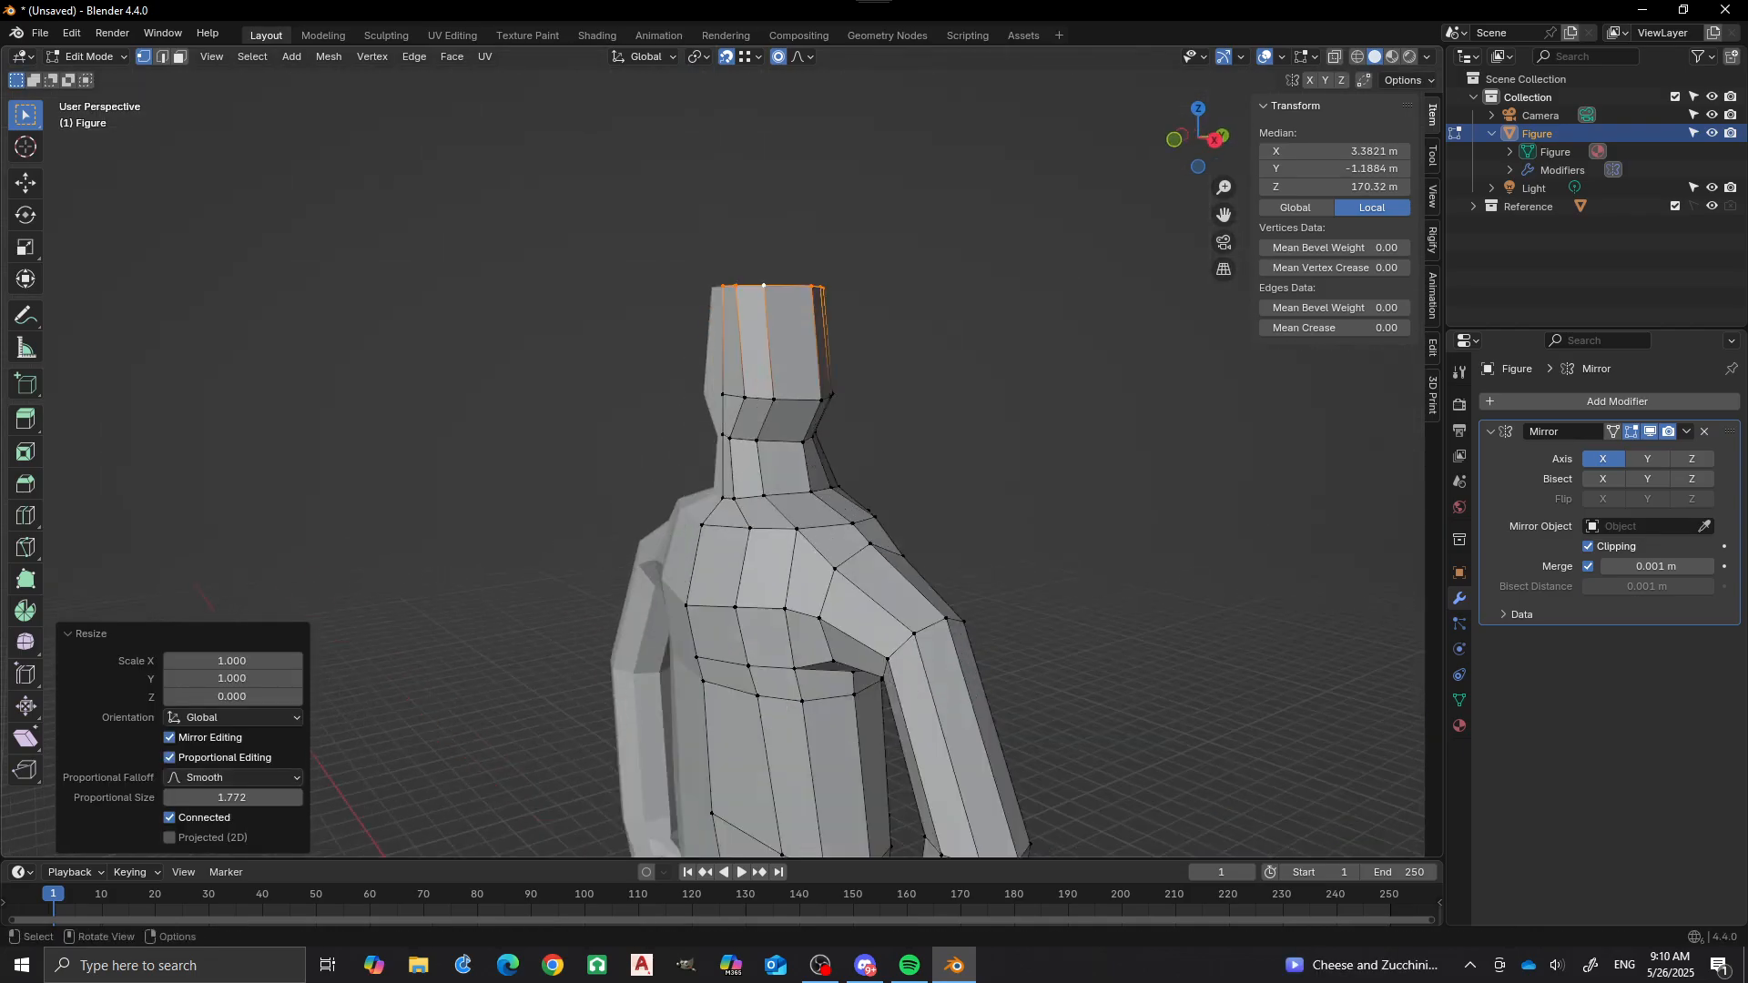
{"action": "left_click", "coordinate": [736, 429]}
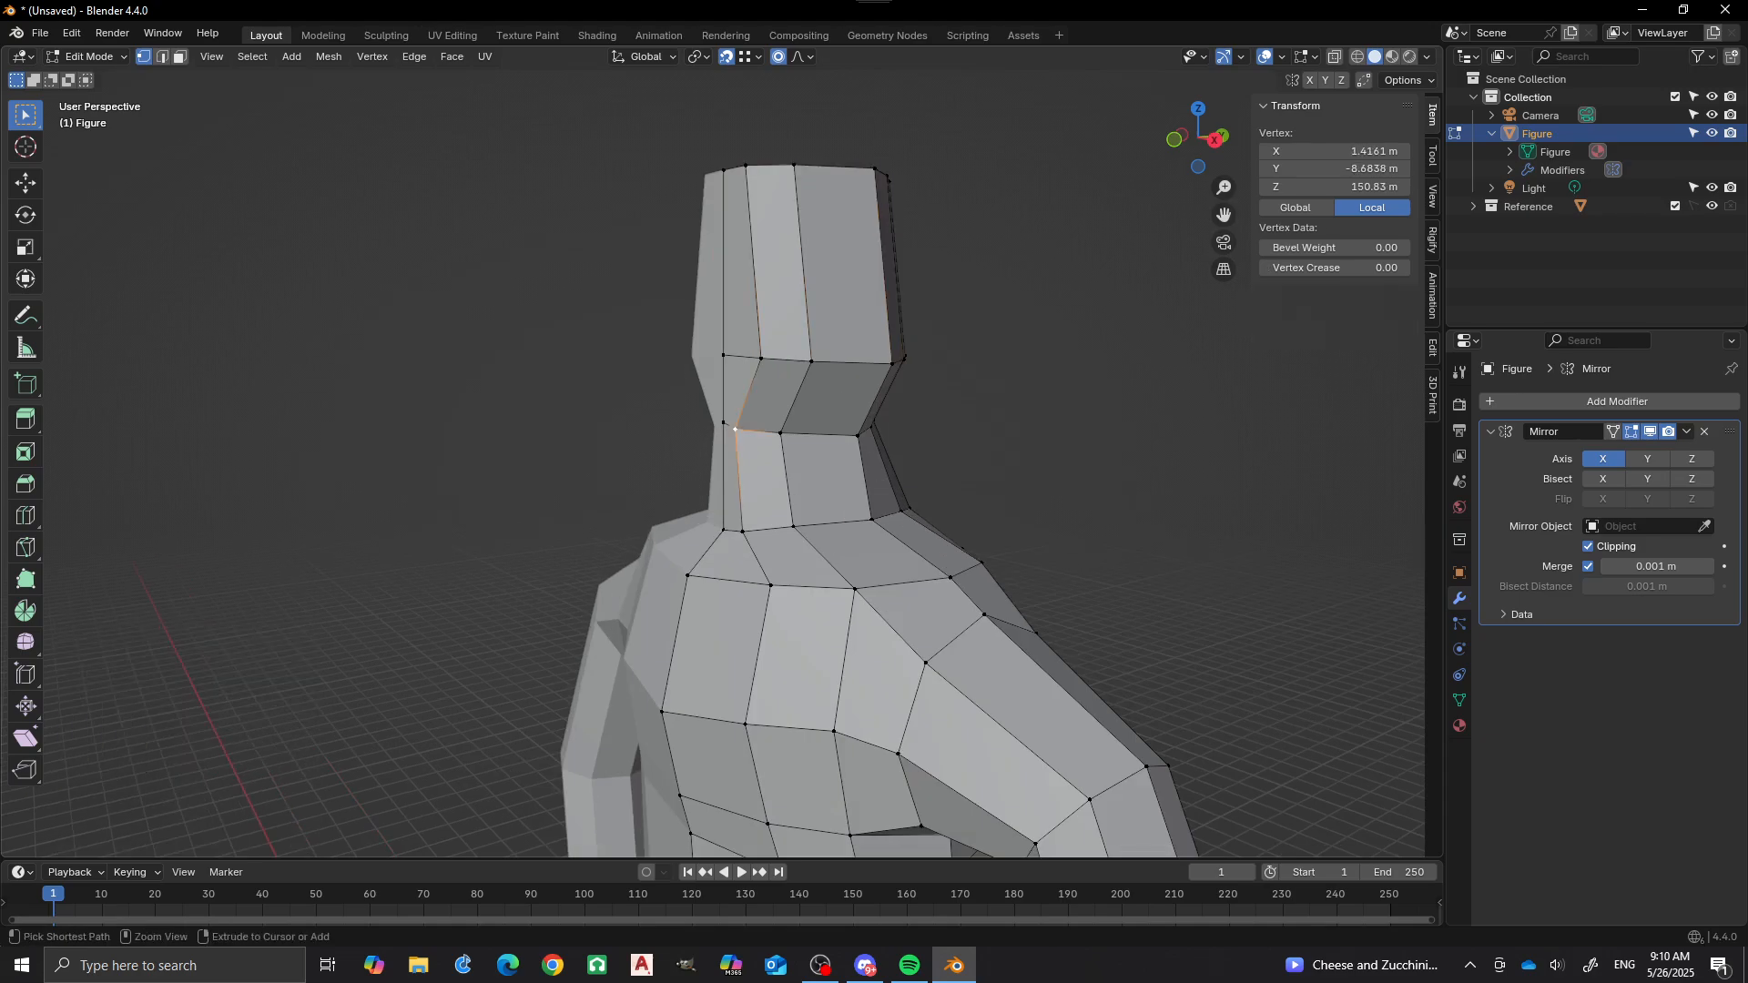
{"action": "left_click", "coordinate": [723, 423], "text": "ctrl"}
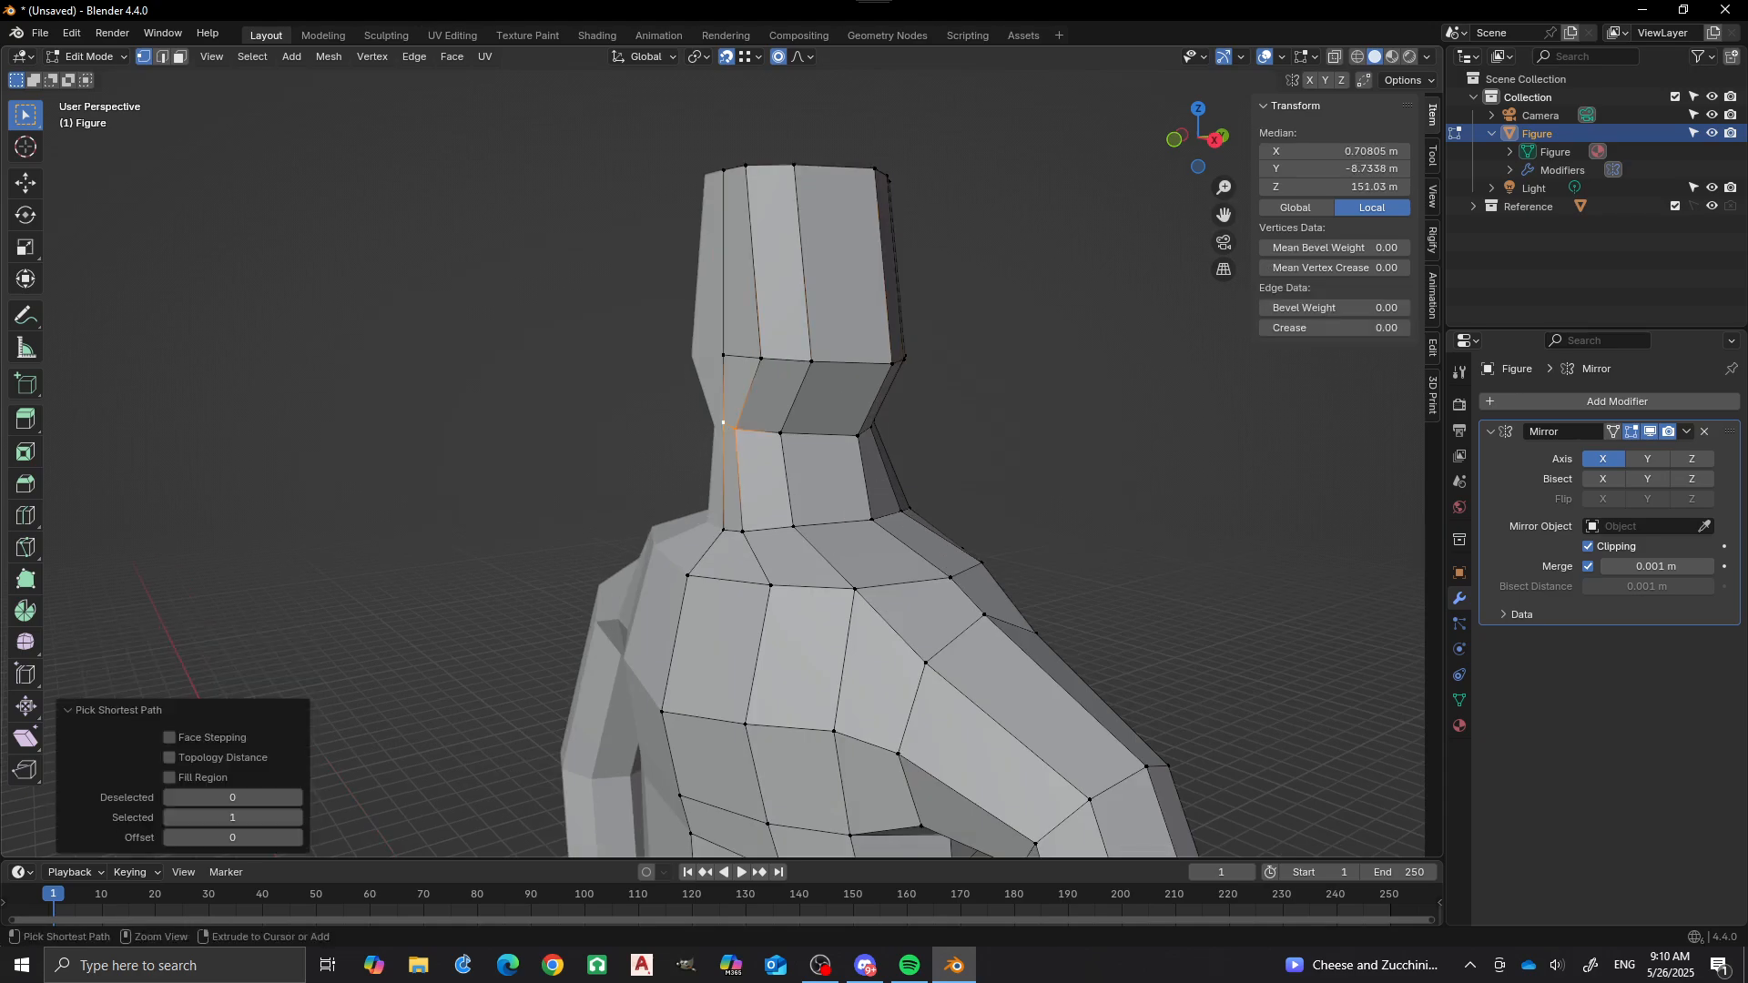
{"action": "left_click", "coordinate": [724, 169], "text": "ctrl"}
{"action": "left_click", "coordinate": [745, 166], "text": "ctrl"}
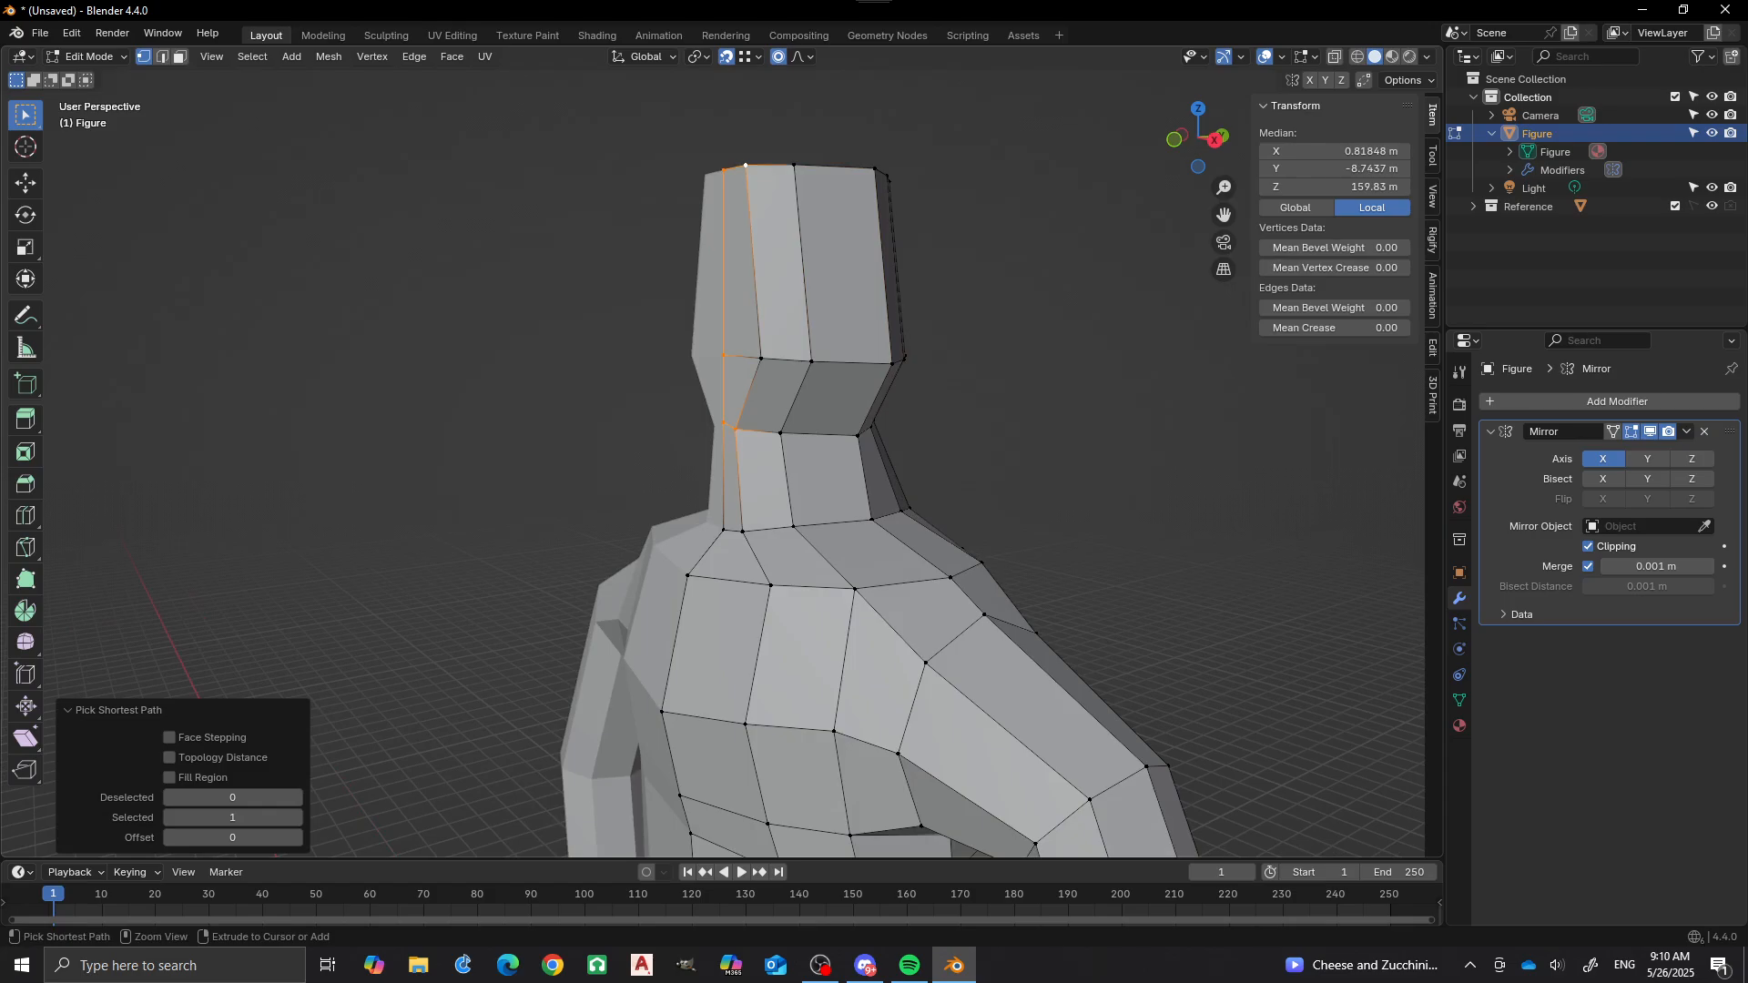
{"action": "left_click", "coordinate": [761, 358], "text": "ctrl"}
{"action": "key", "text": "KP_3"}
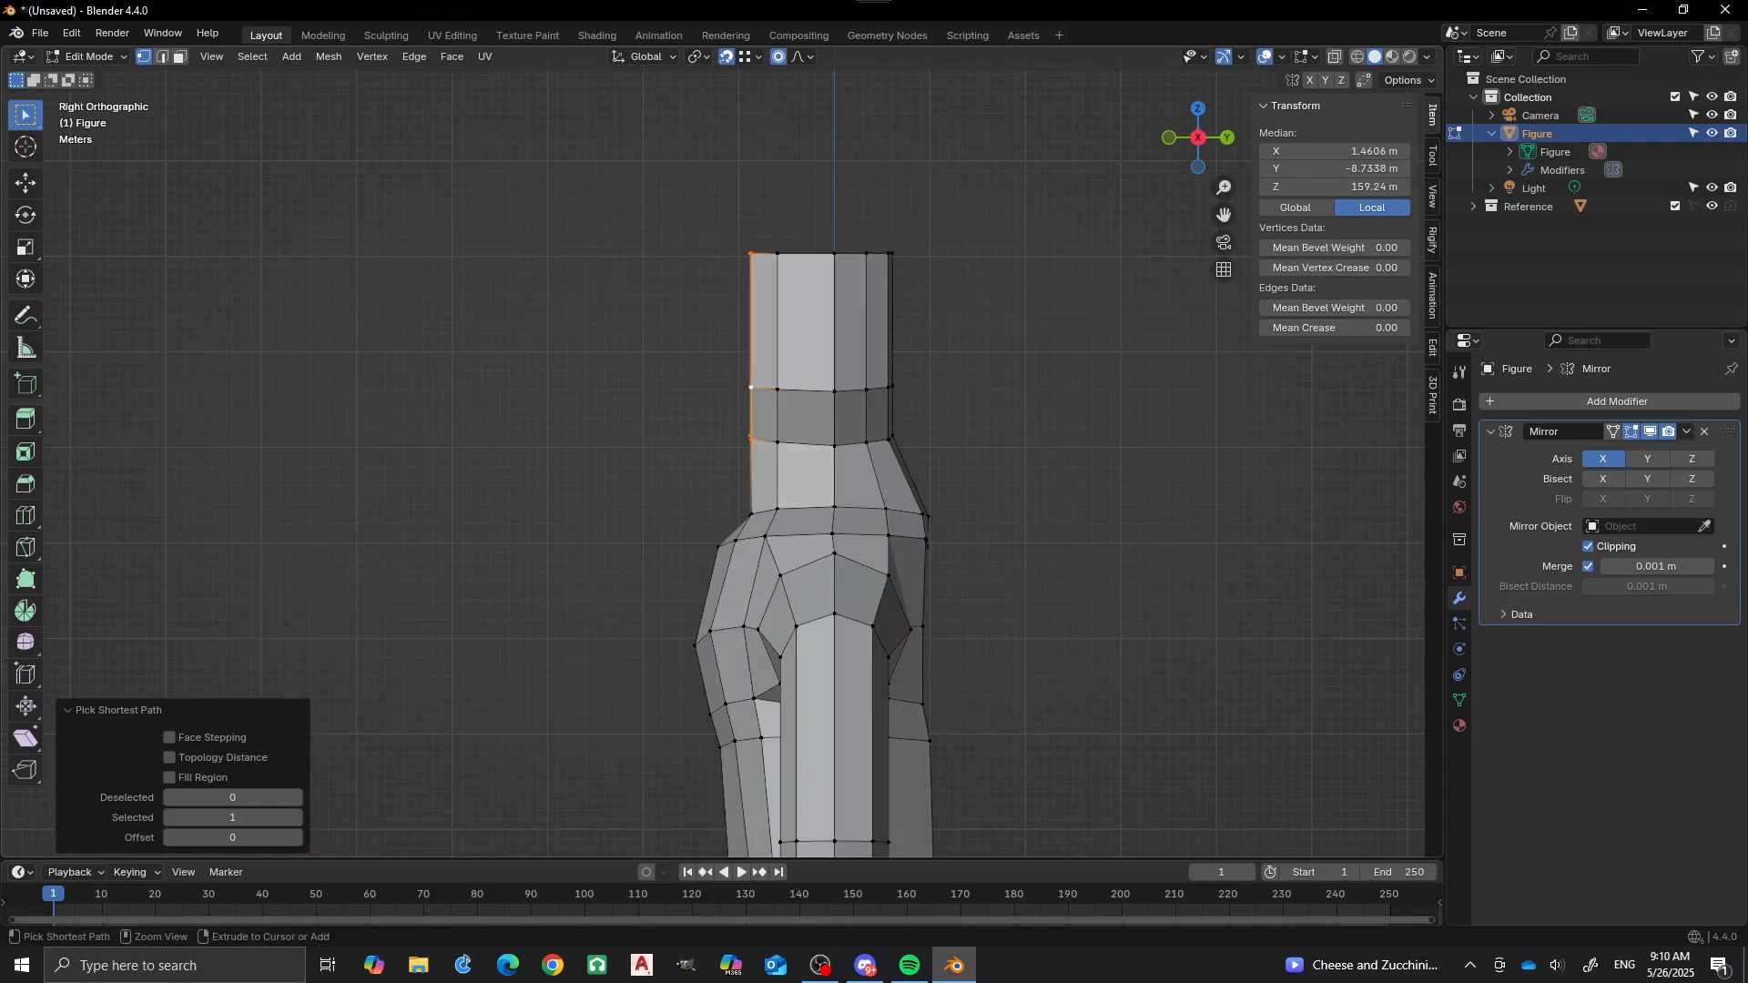
{"action": "right_click", "coordinate": [697, 373], "text": "ctrl"}
{"action": "key", "text": "ctrl+z"}
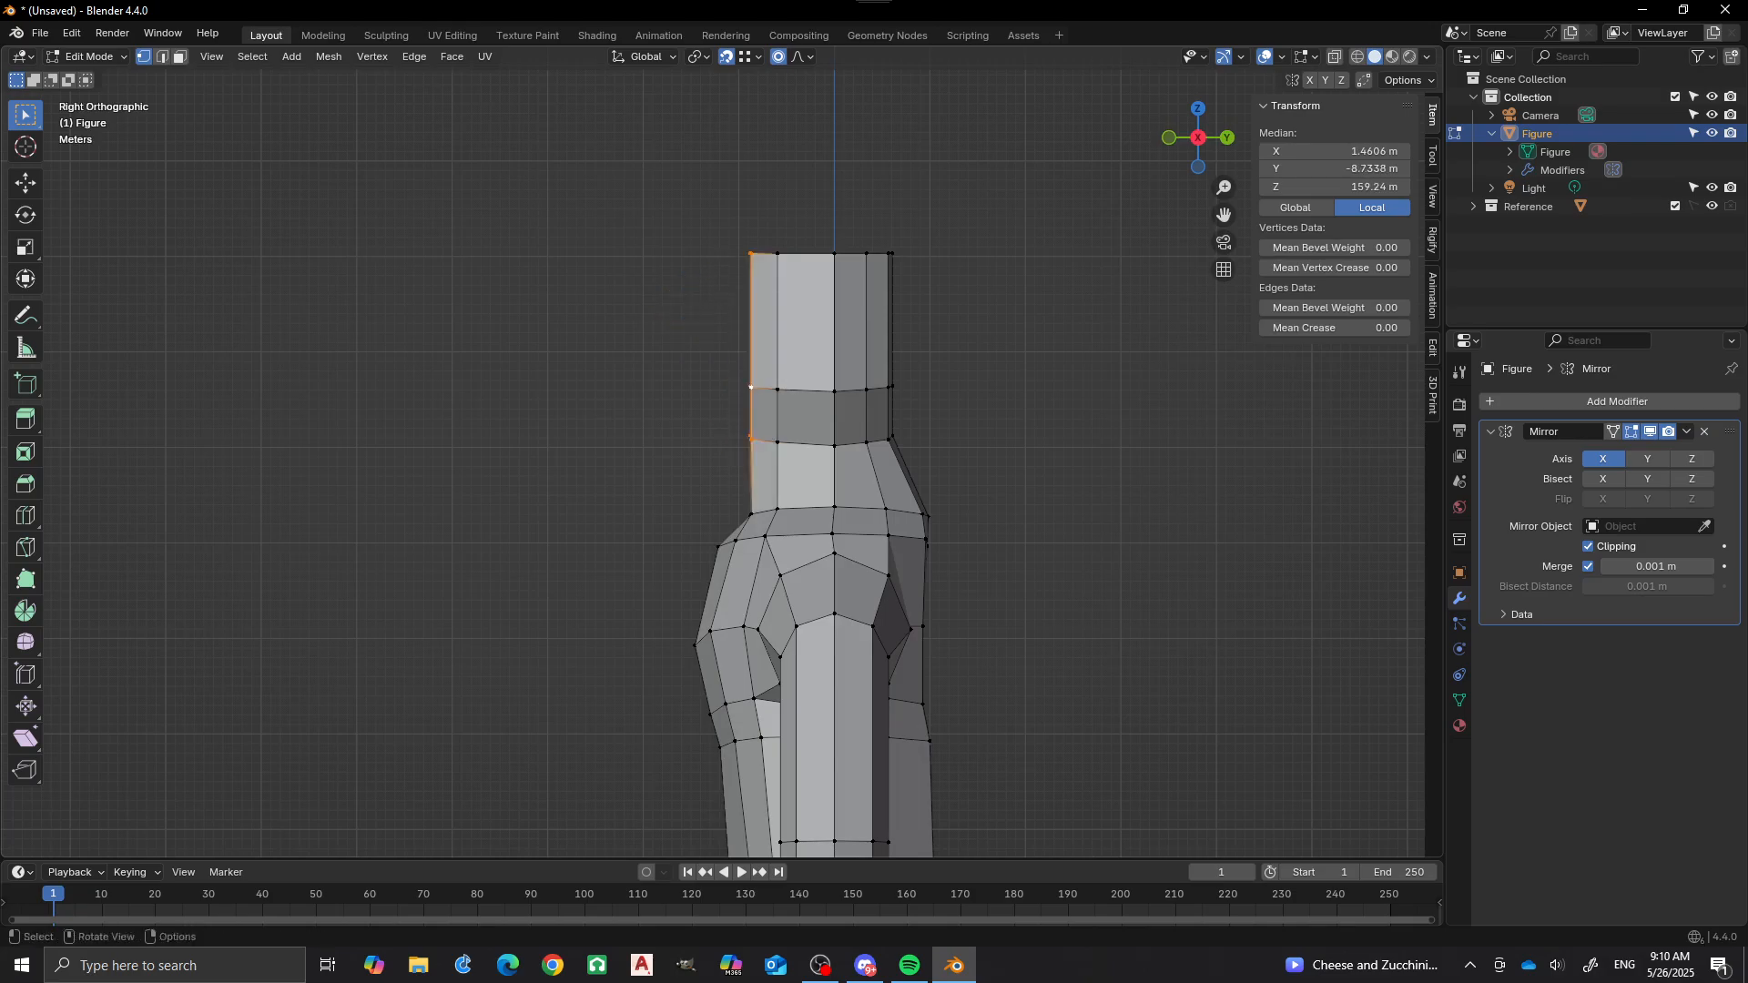
{"action": "right_click", "coordinate": [698, 337], "text": "ctrl"}
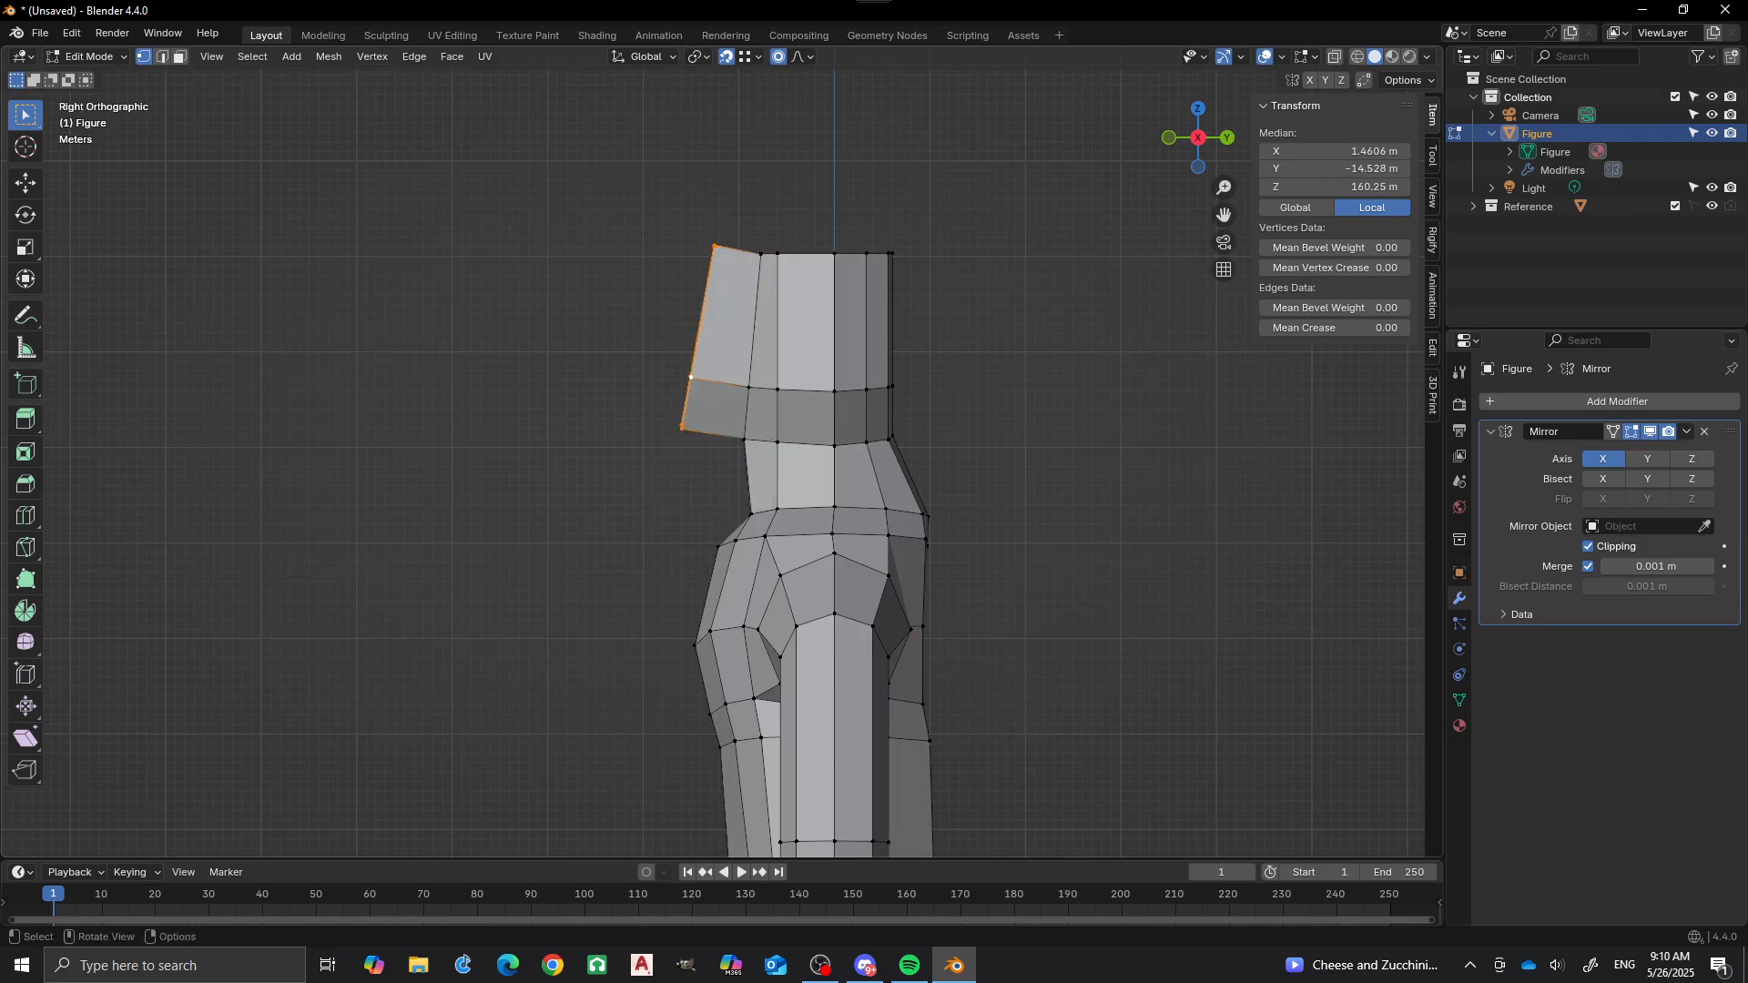
Straighten the extruded face front by rotating it about -10.1° and moving it about -1.14 m along Z.
{"action": "key", "text": "r"}
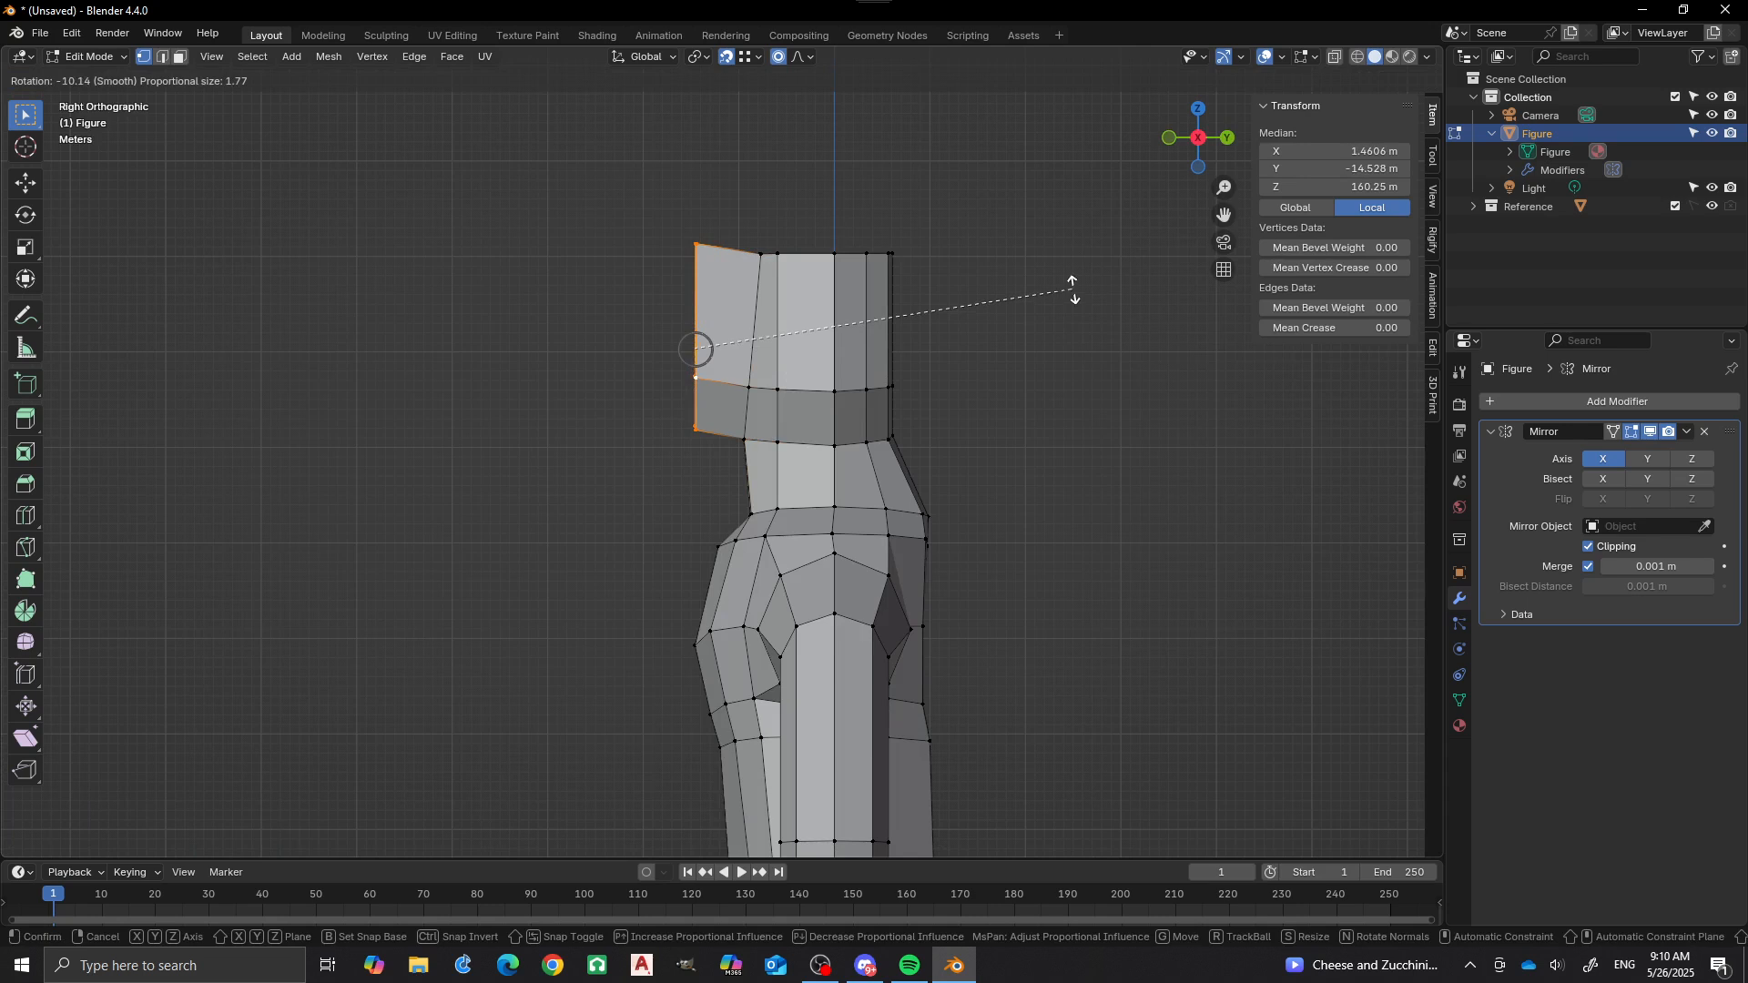
{"action": "left_click", "coordinate": [1074, 285]}
{"action": "key", "text": "g"}
{"action": "key", "text": "z"}
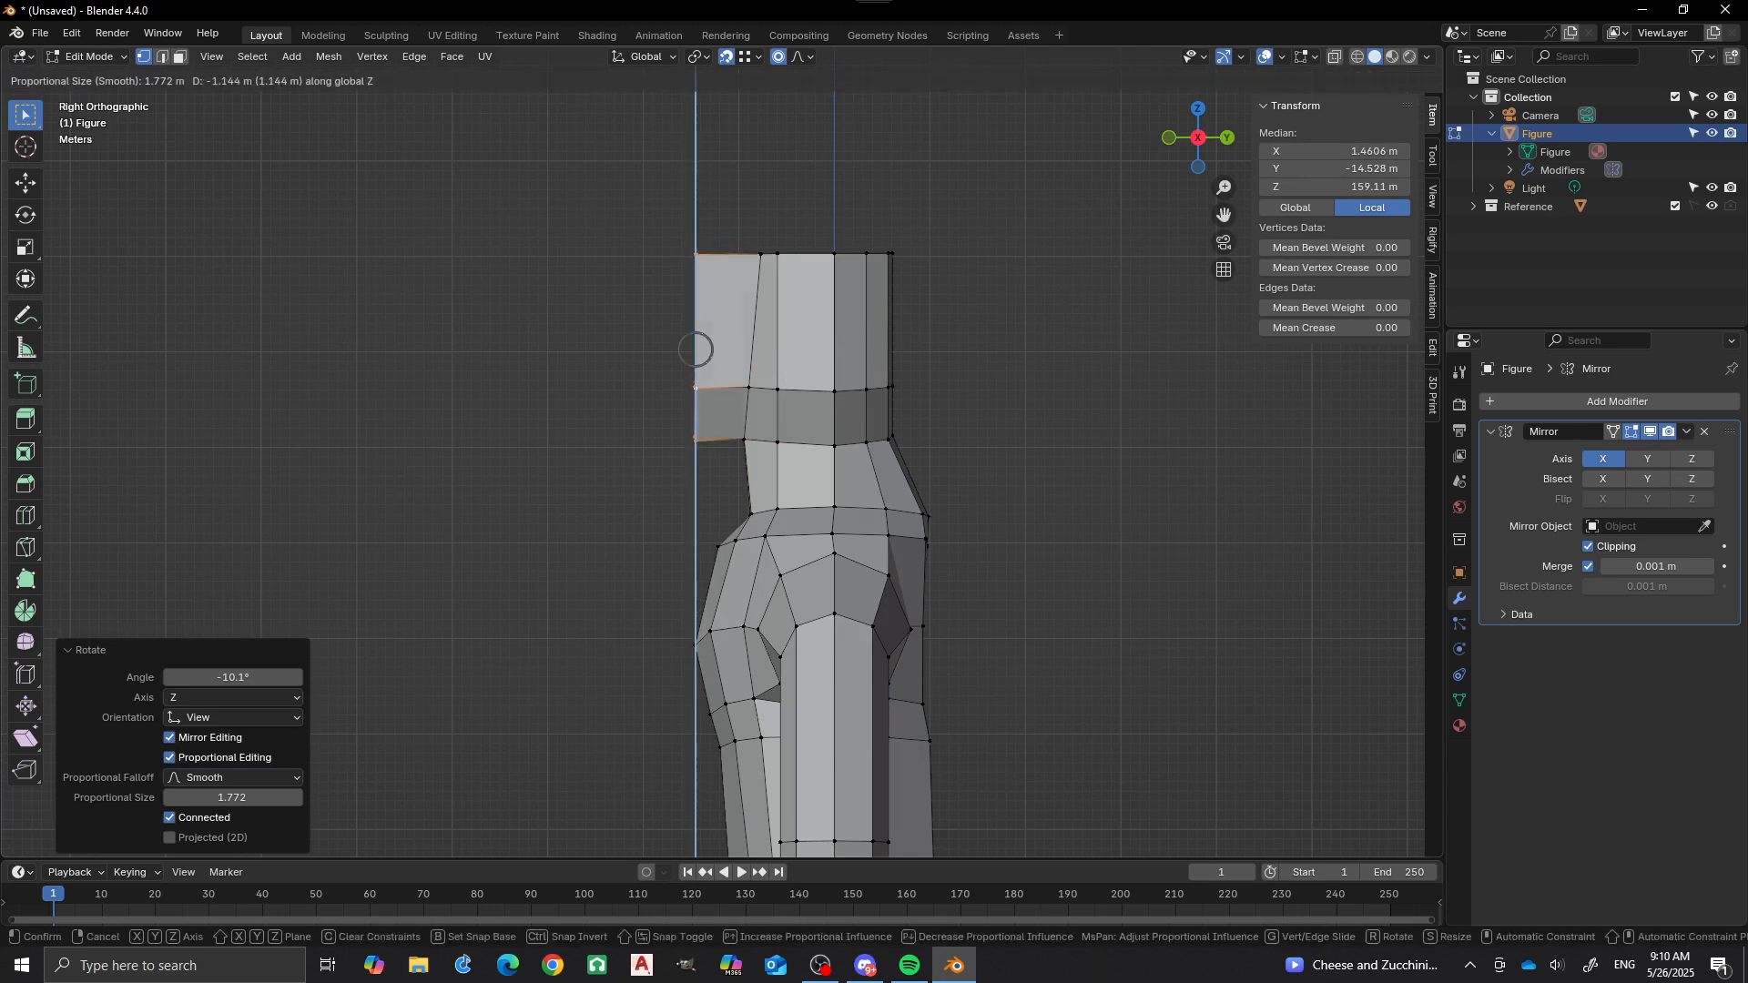
{"action": "left_click", "coordinate": [695, 350]}
Select the vertical edge path beside the extruded face and move it about 1.51 m along X with a proportional size of 6.728.
{"action": "middle_click_drag", "start_coordinate": [696, 349], "coordinate": [916, 355]}
{"action": "scroll", "coordinate": [874, 360], "scroll_direction": "up", "scroll_amount": 4}
{"action": "left_click", "coordinate": [734, 204]}
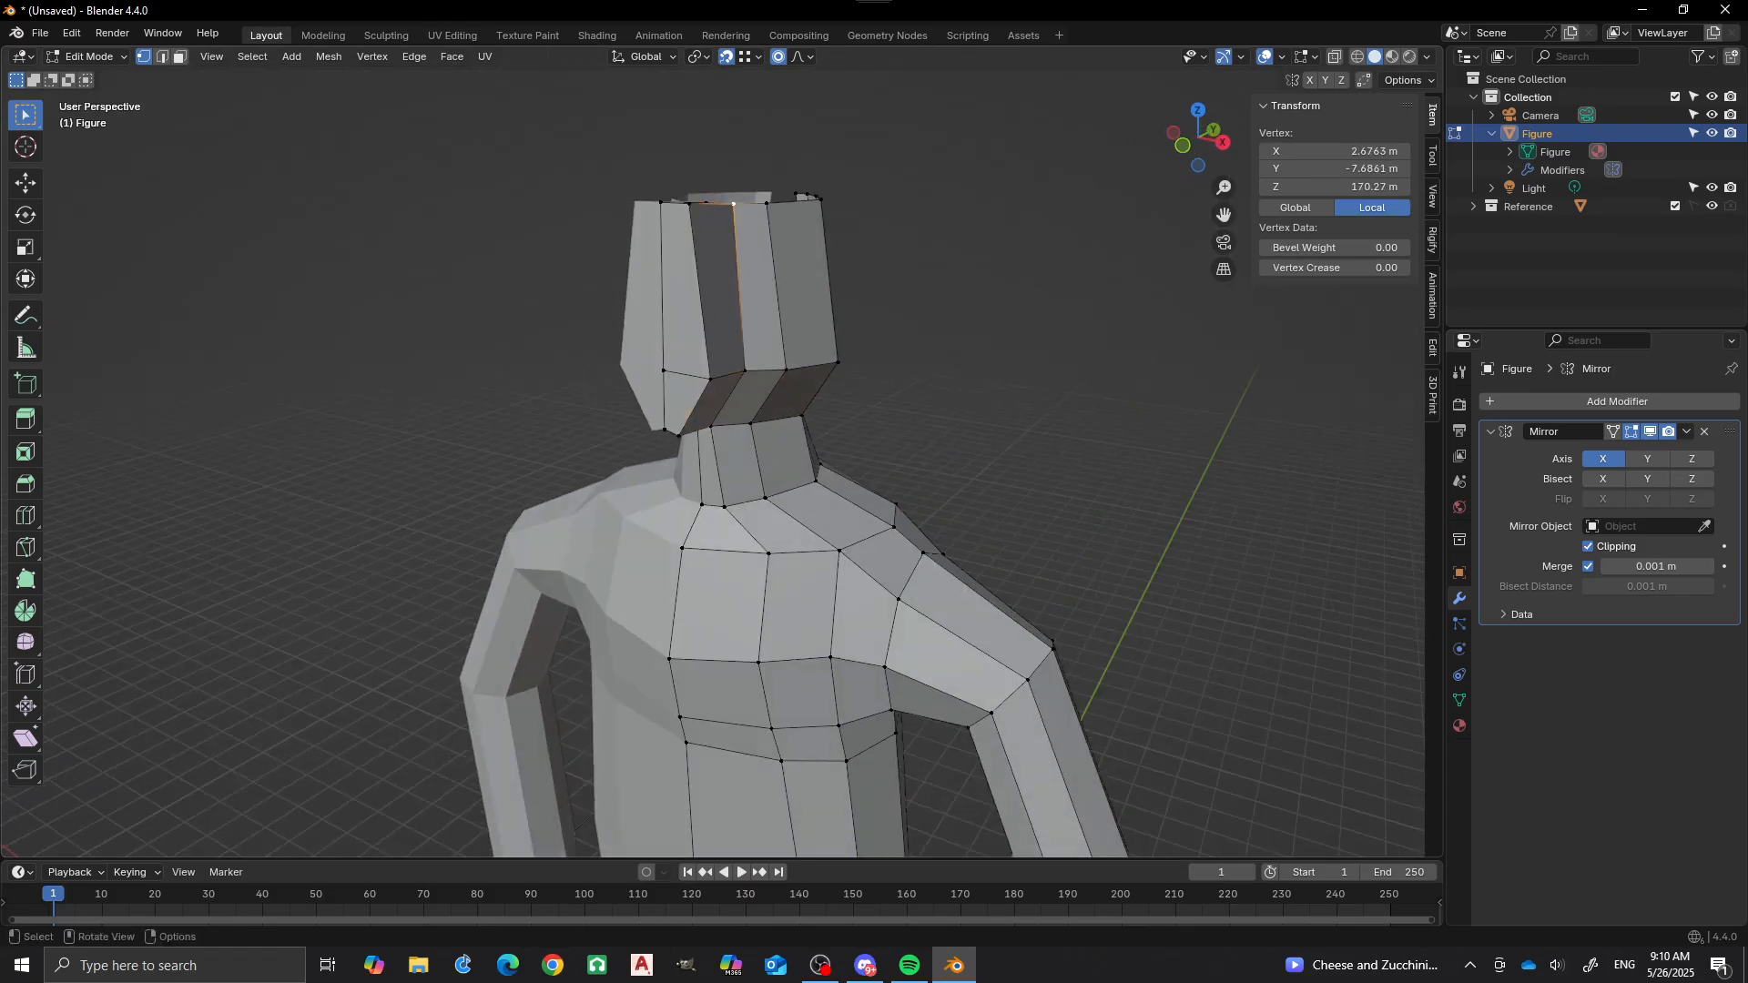
{"action": "middle_click_drag", "start_coordinate": [734, 206], "coordinate": [766, 156]}
{"action": "left_click", "coordinate": [704, 439], "text": "ctrl"}
{"action": "middle_click_drag", "start_coordinate": [704, 440], "coordinate": [678, 437]}
{"action": "key", "text": "g"}
{"action": "key", "text": "x"}
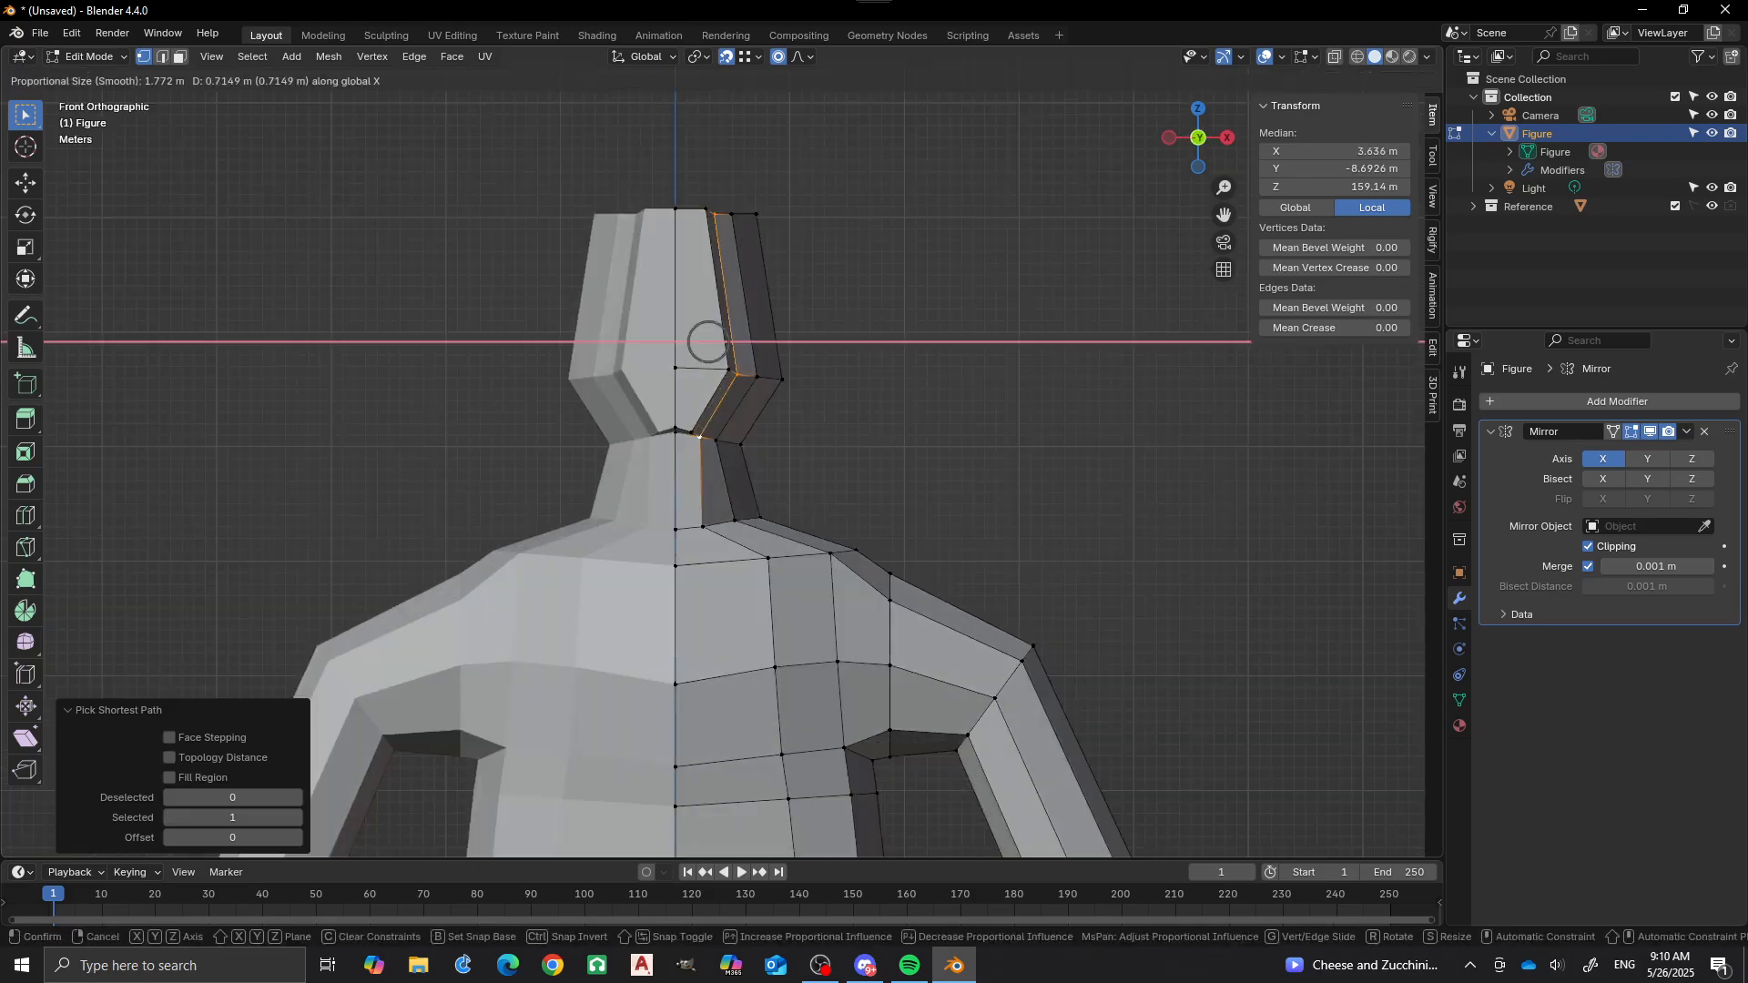
{"action": "scroll", "coordinate": [708, 343], "scroll_direction": "down", "scroll_amount": 4}
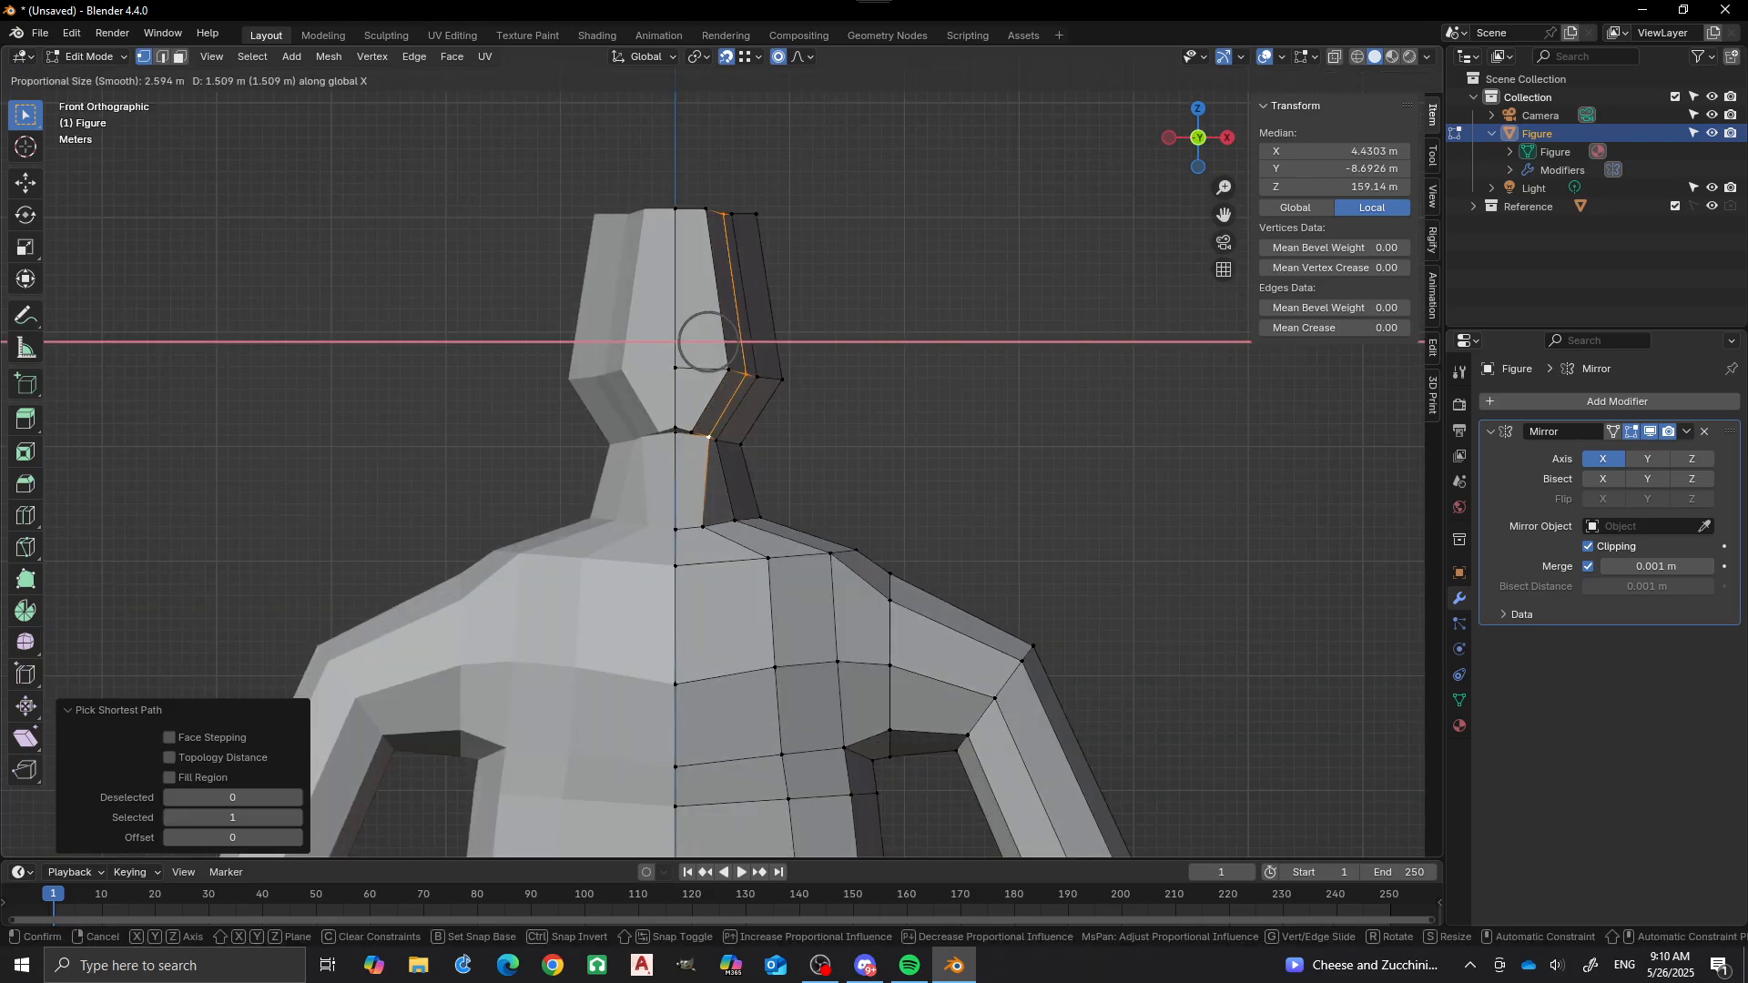
{"action": "scroll", "coordinate": [709, 342], "scroll_direction": "down", "scroll_amount": 8}
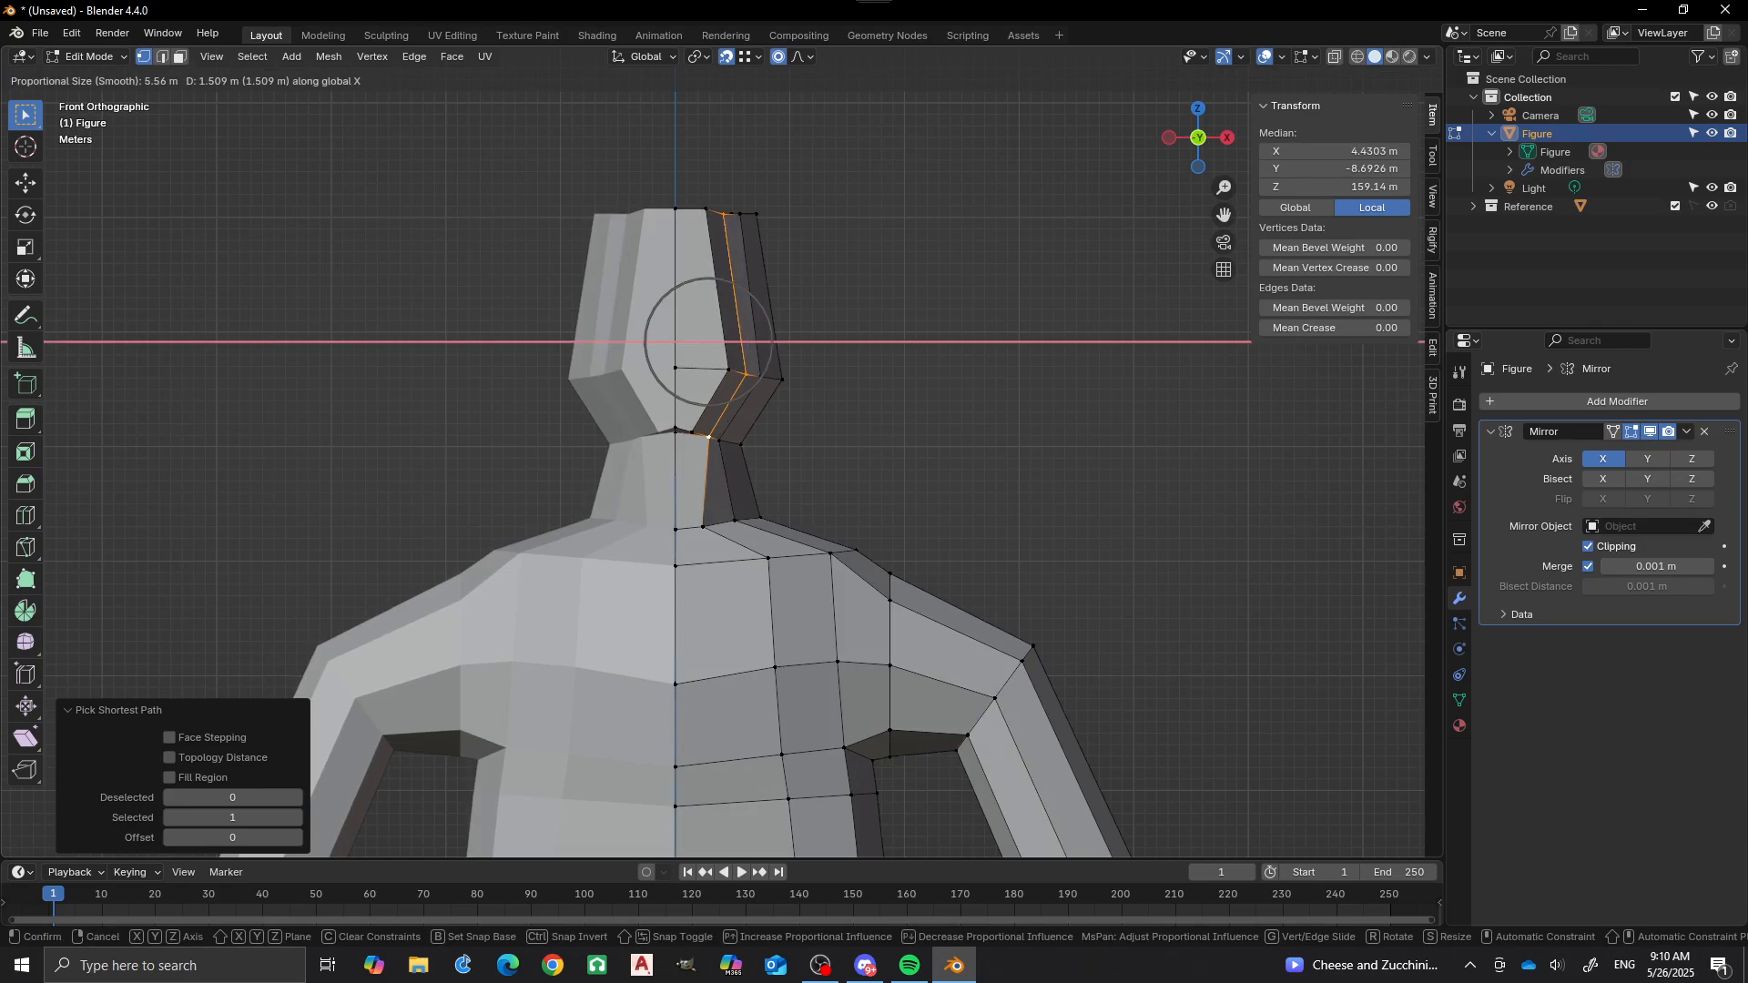
{"action": "scroll", "coordinate": [708, 342], "scroll_direction": "down", "scroll_amount": 2}
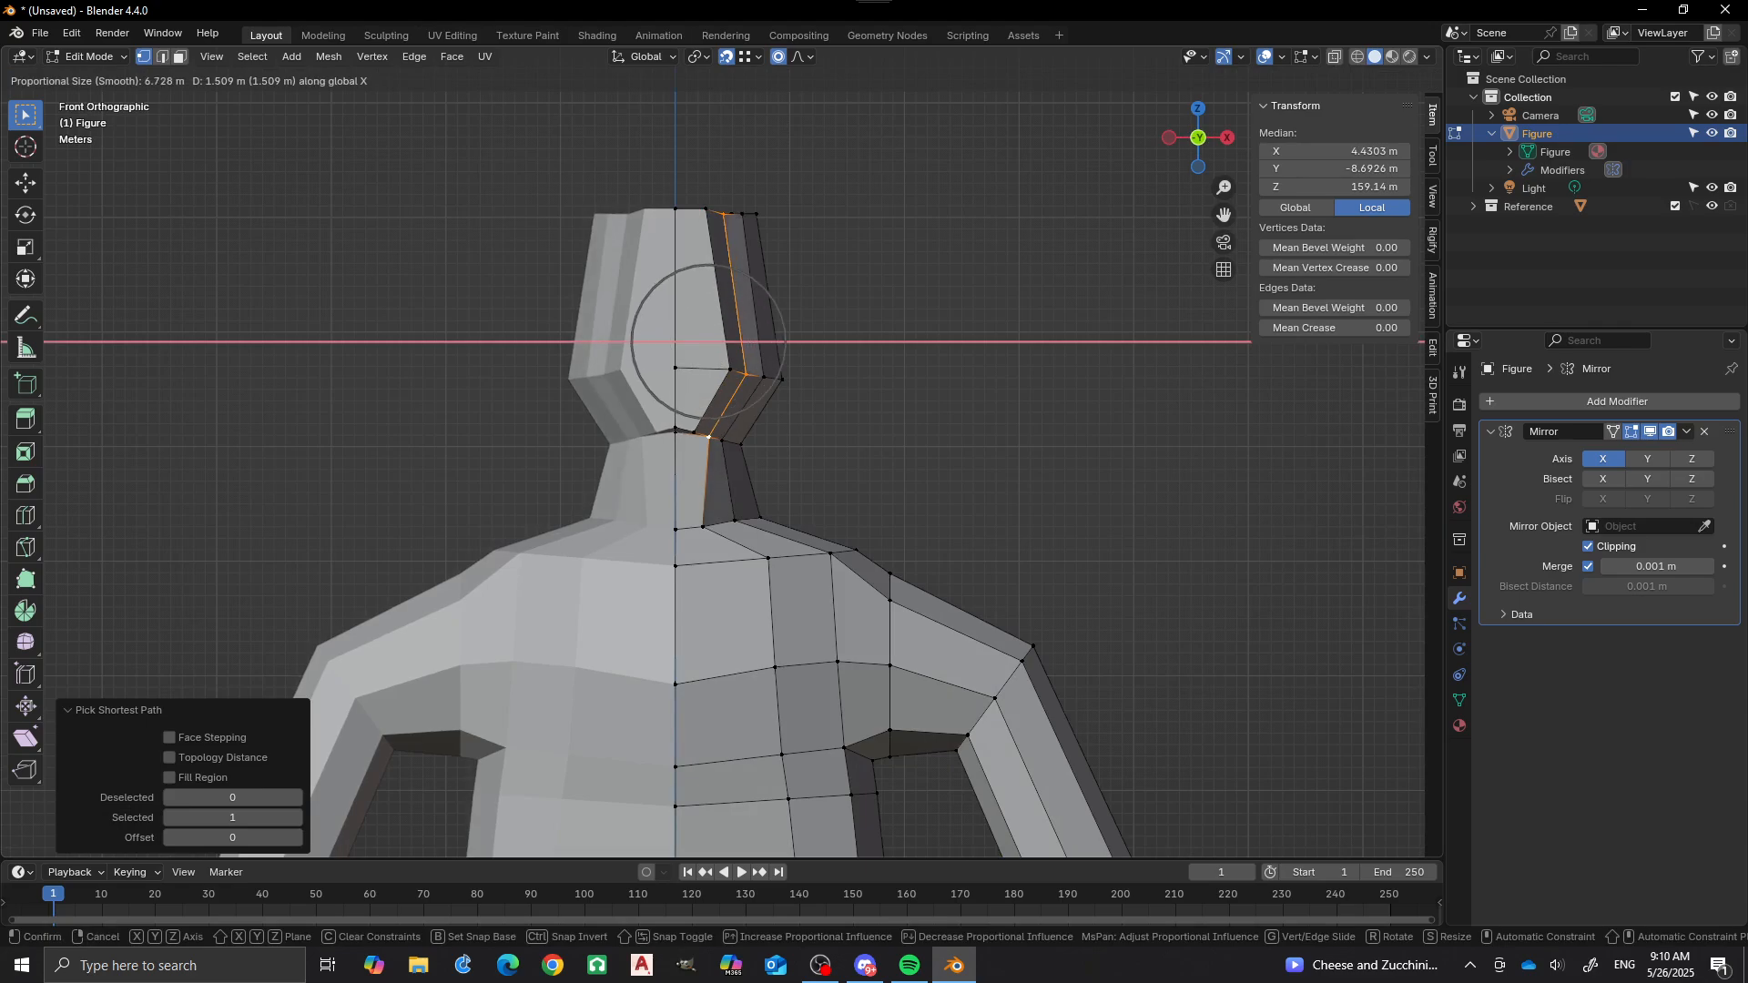
{"action": "left_click", "coordinate": [709, 342]}
{"action": "middle_click_drag", "start_coordinate": [708, 343], "coordinate": [505, 359]}
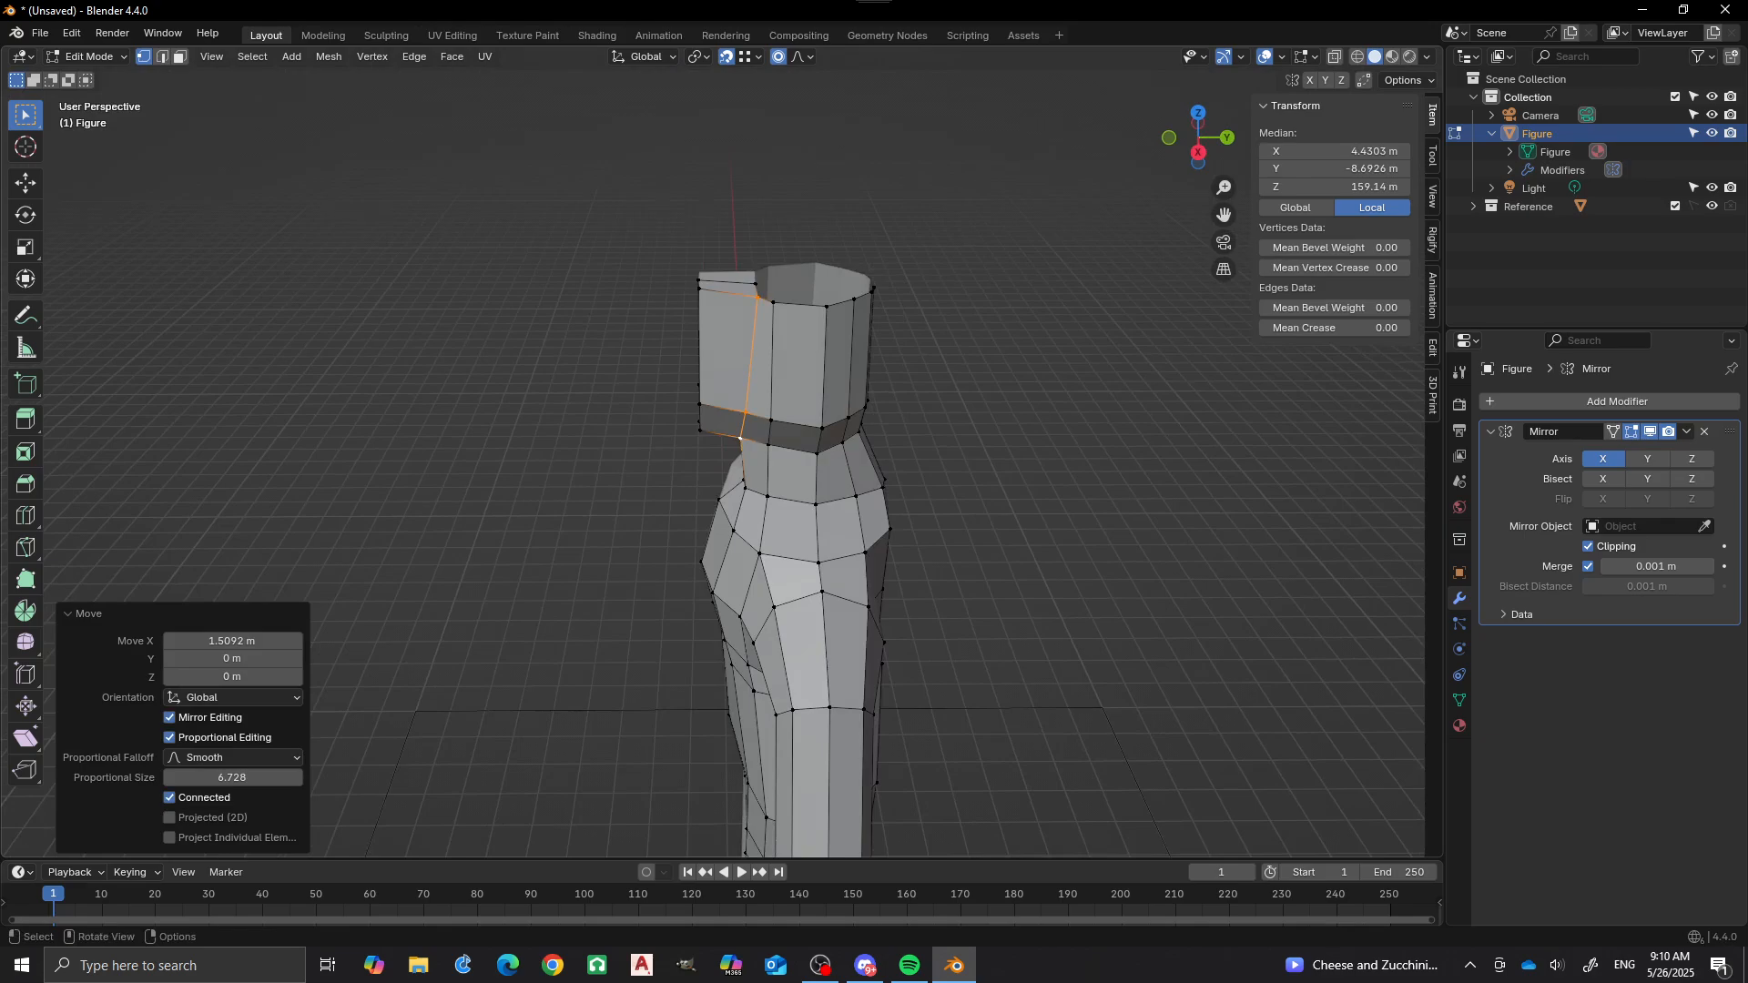
Widen the same edge path beside the face by another 0.86 m or so along X in the front view.
{"action": "middle_click_drag", "start_coordinate": [721, 372], "coordinate": [956, 387]}
{"action": "key", "text": "g"}
{"action": "key", "text": "x"}
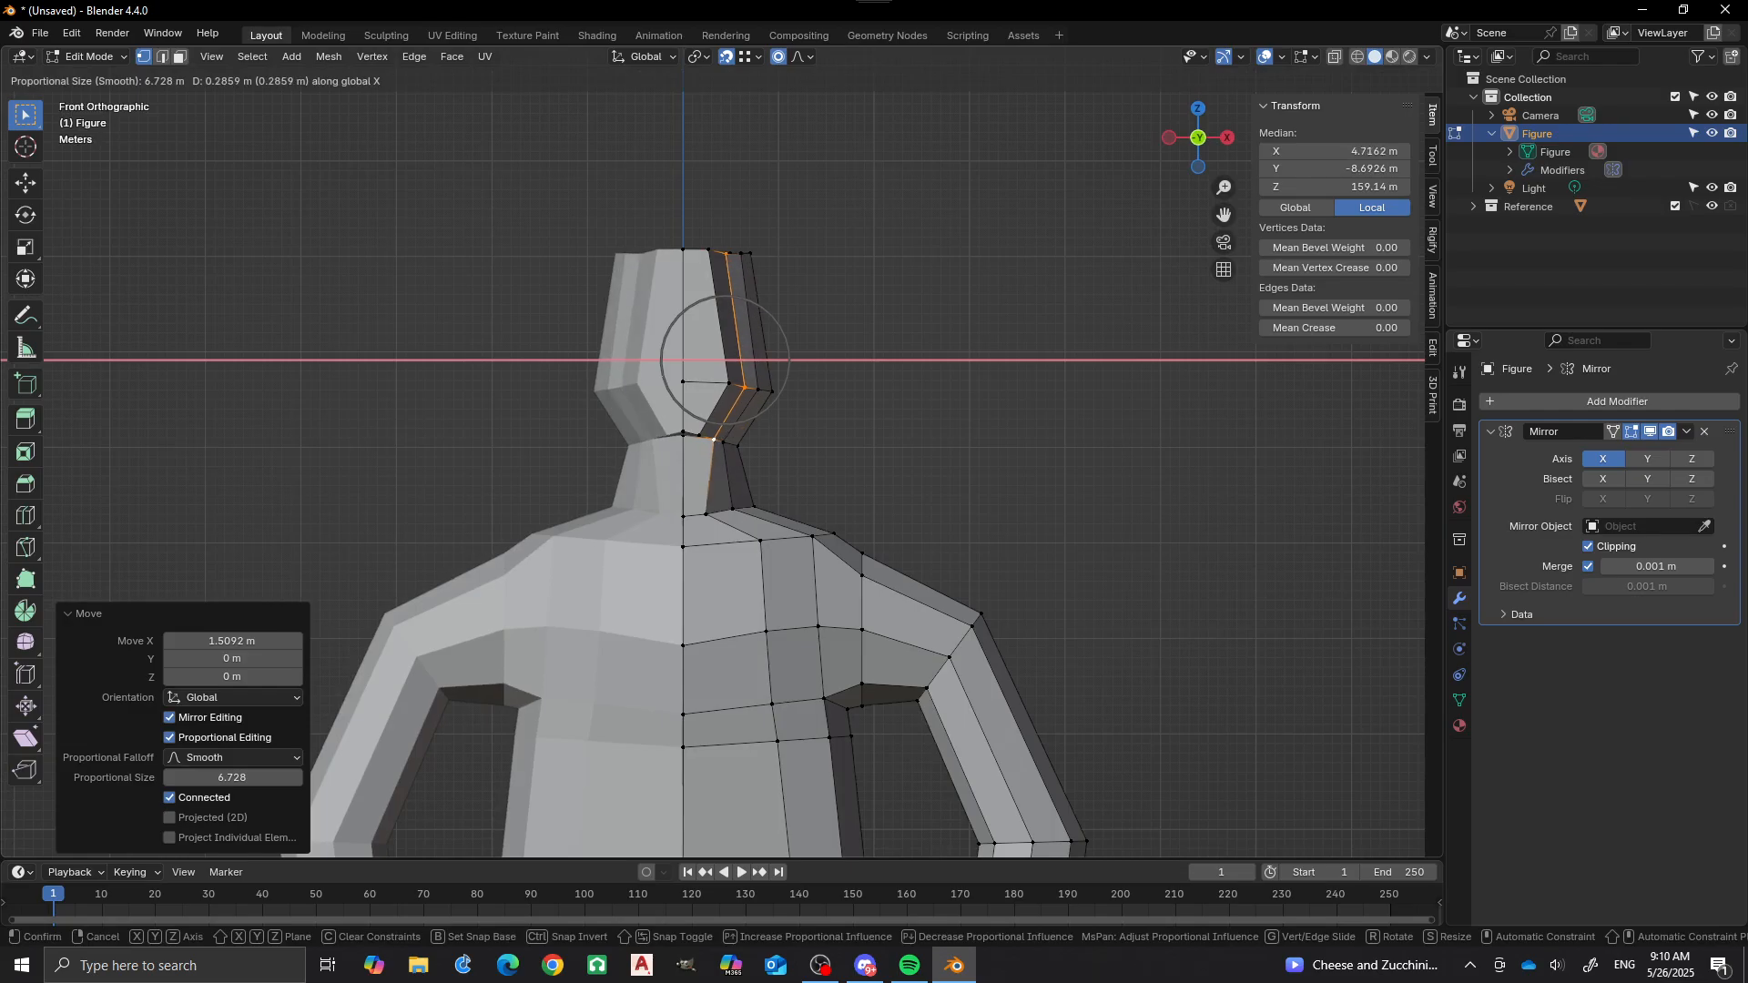
{"action": "left_click", "coordinate": [956, 387]}
Move the back vertex of the head's lower loop about -3.48 m along X onto the mirror line, with proportional size 2.594.
{"action": "middle_click_drag", "start_coordinate": [956, 387], "coordinate": [588, 408]}
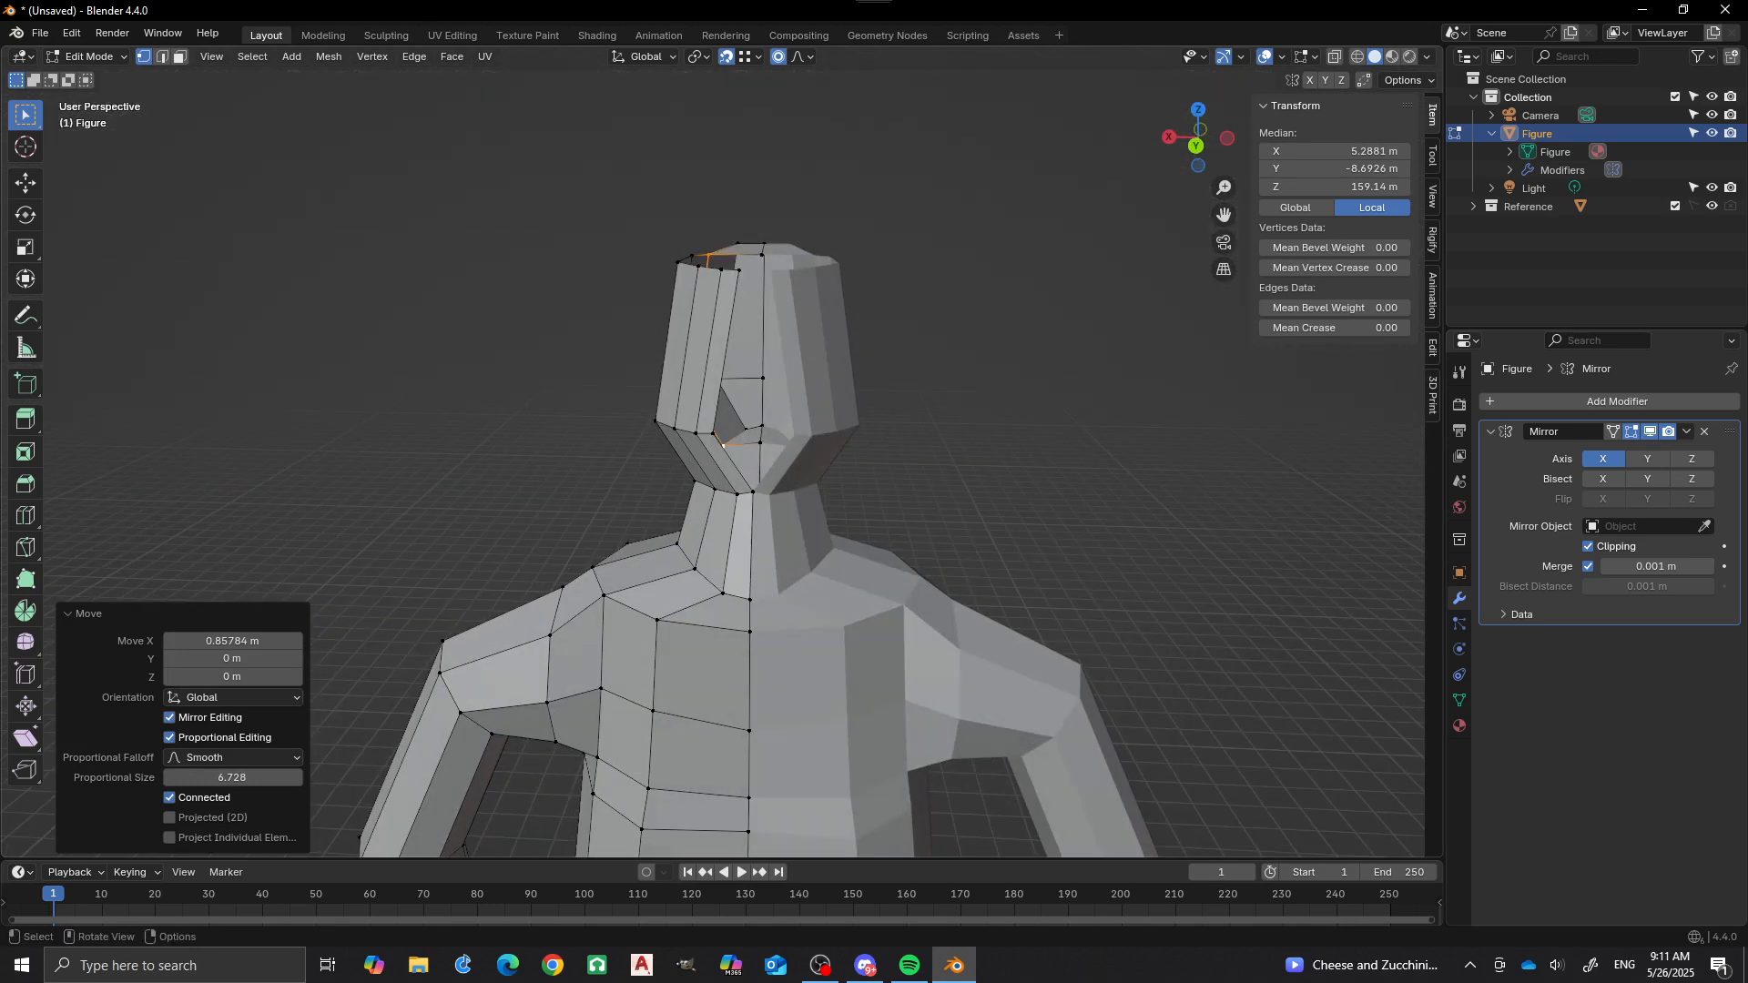
{"action": "left_click", "coordinate": [760, 443]}
{"action": "key", "text": "g"}
{"action": "key", "text": "x"}
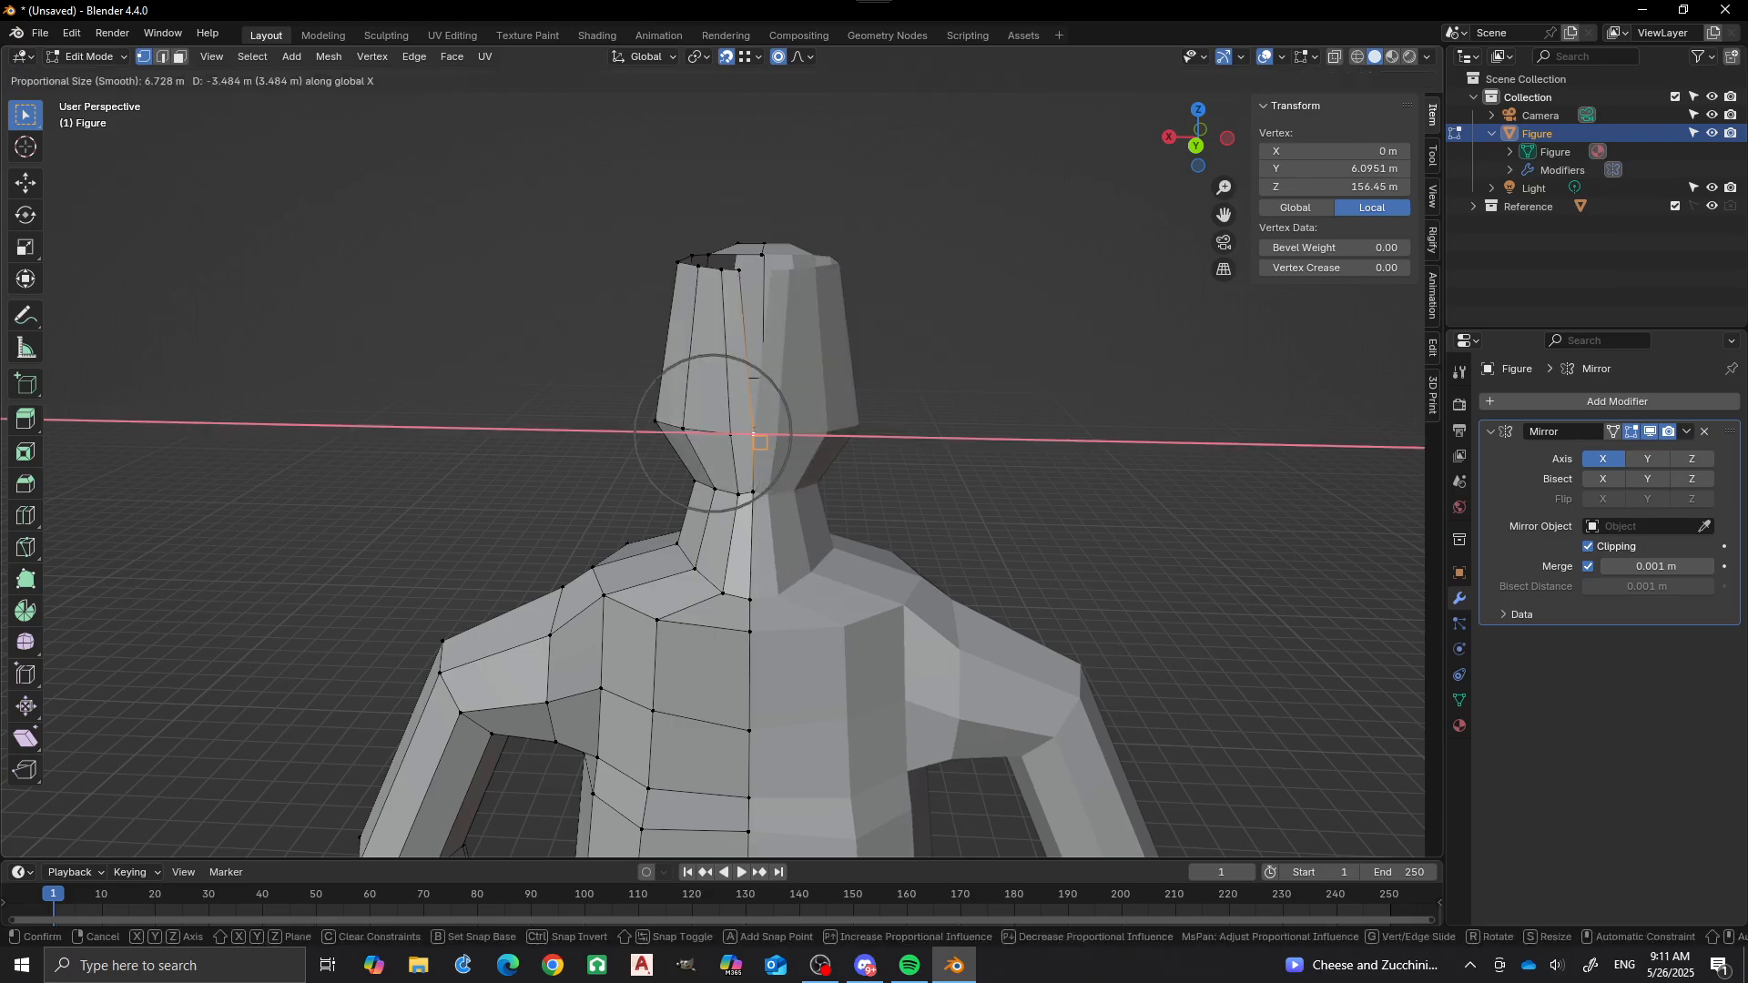
{"action": "scroll", "coordinate": [713, 433], "scroll_direction": "up", "scroll_amount": 12}
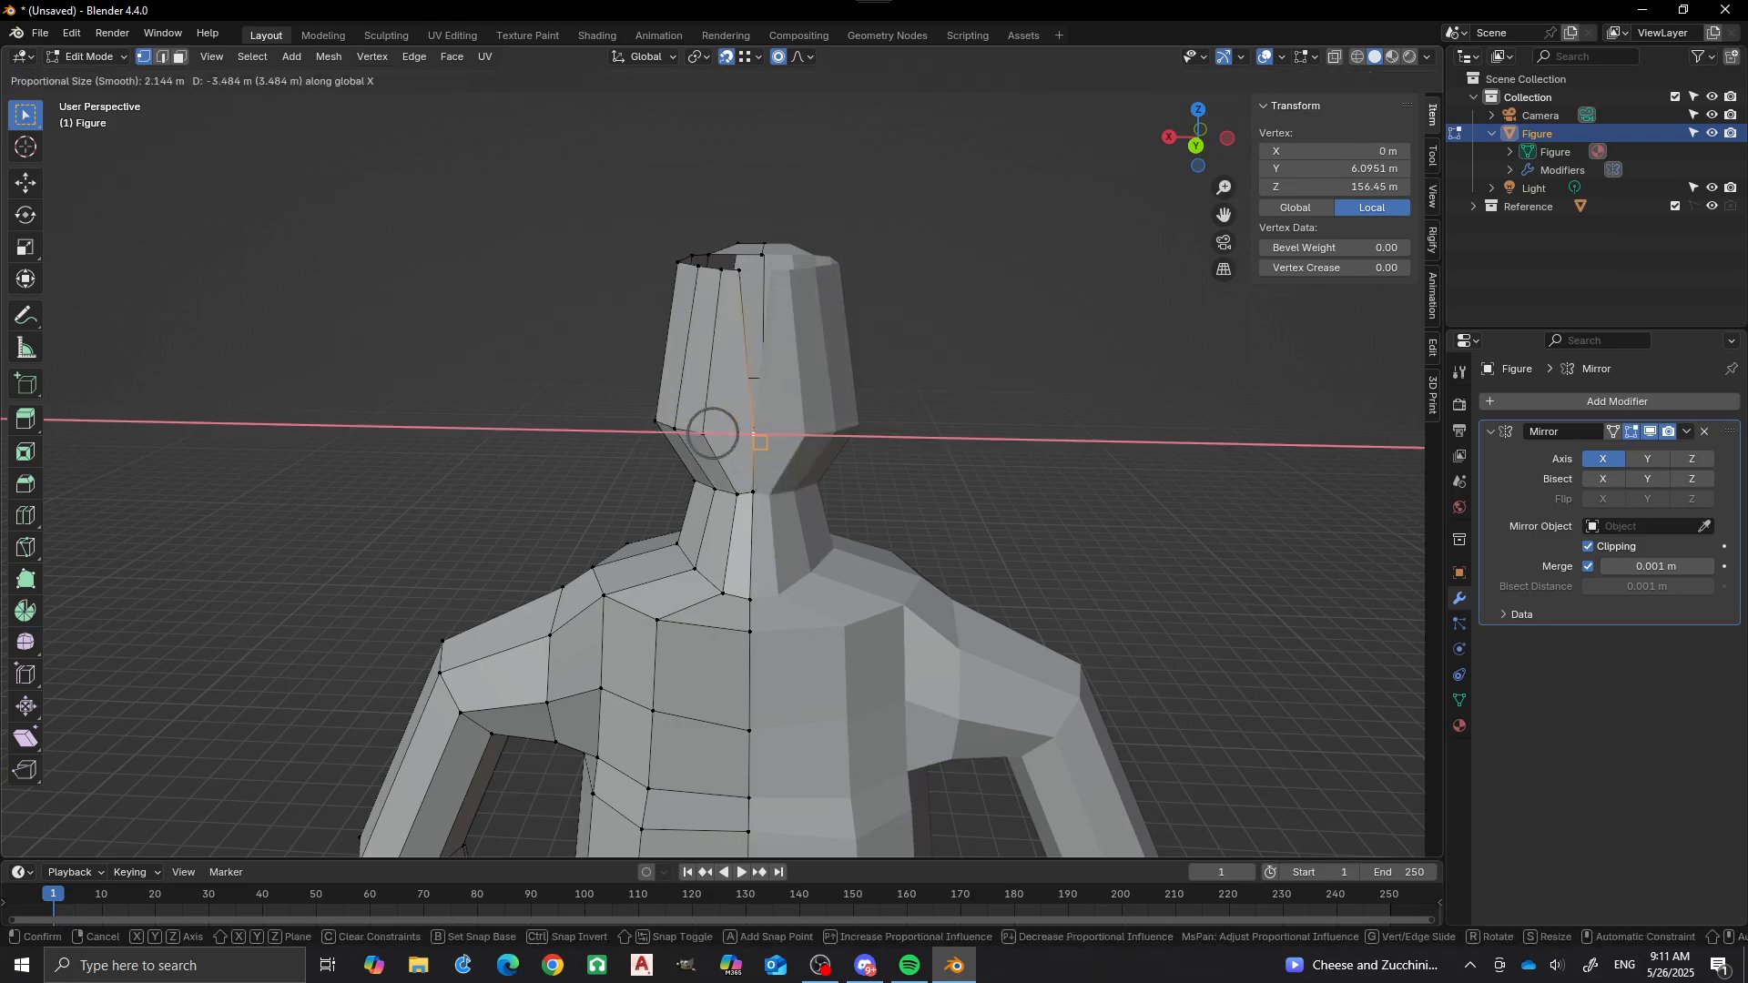
{"action": "scroll", "coordinate": [713, 433], "scroll_direction": "down", "scroll_amount": 2}
{"action": "left_click", "coordinate": [713, 433]}
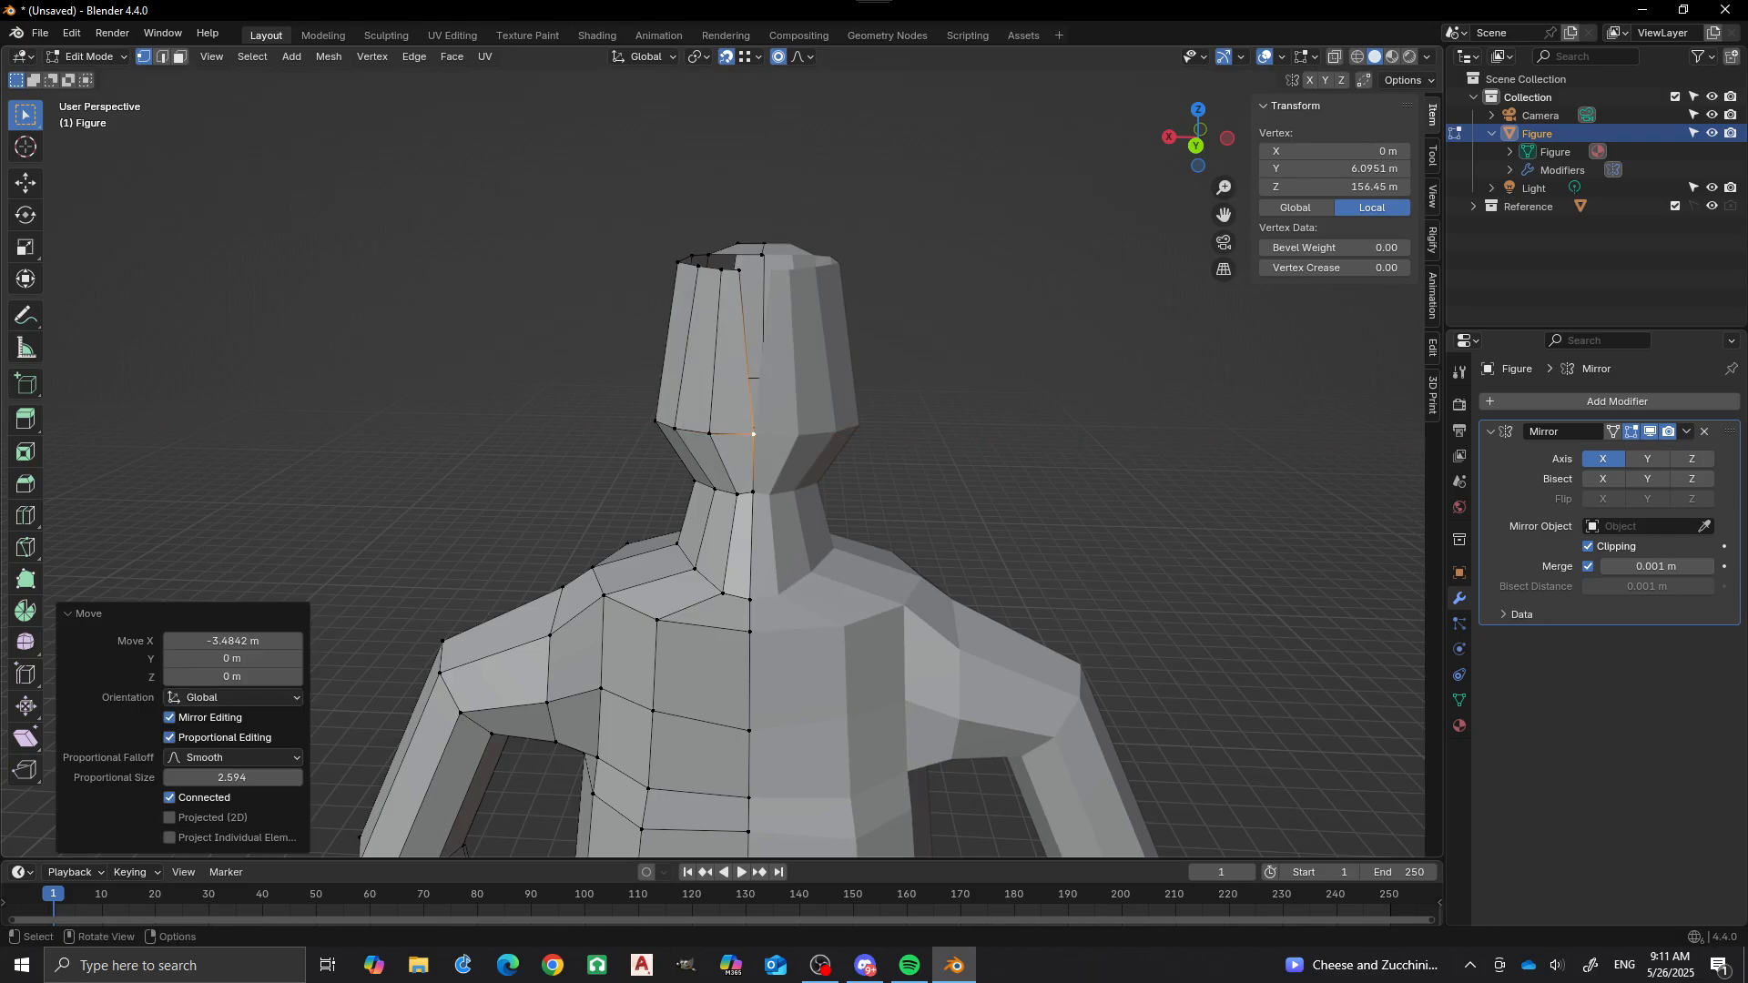
Move the back vertex of the head's top loop about -1.71 m along X onto the mirror line.
{"action": "left_click", "coordinate": [763, 256]}
{"action": "key", "text": "g"}
{"action": "key", "text": "x"}
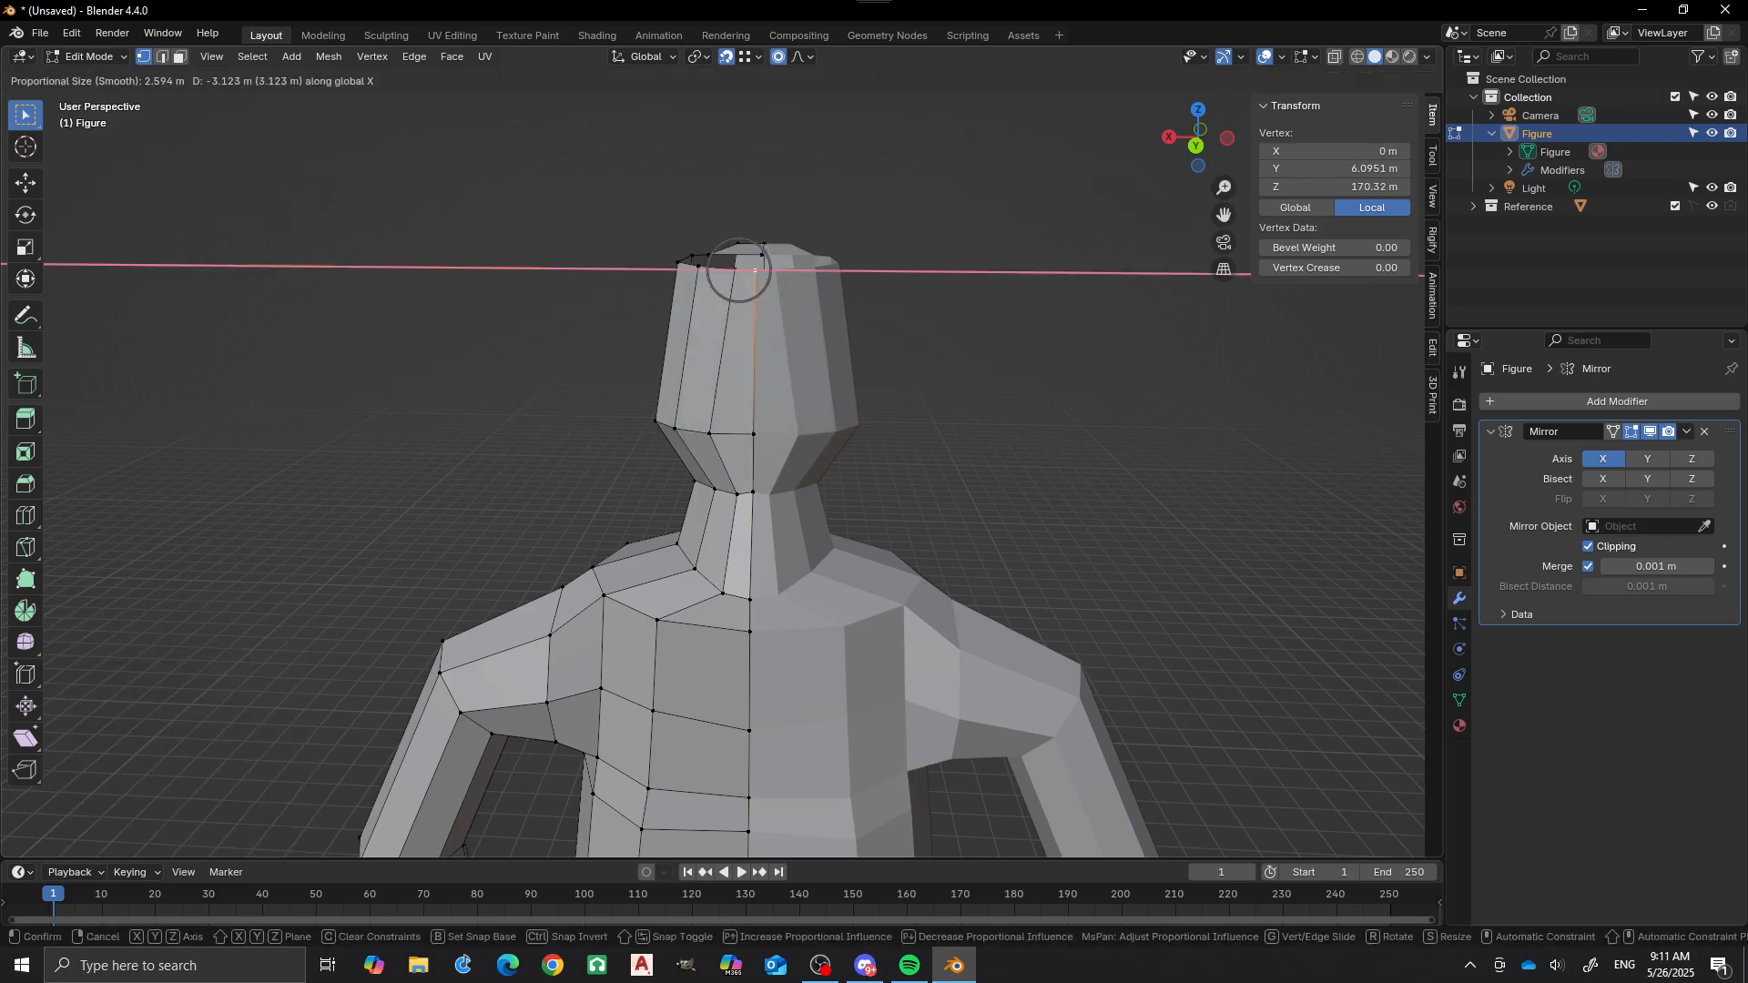
{"action": "left_click", "coordinate": [763, 259]}
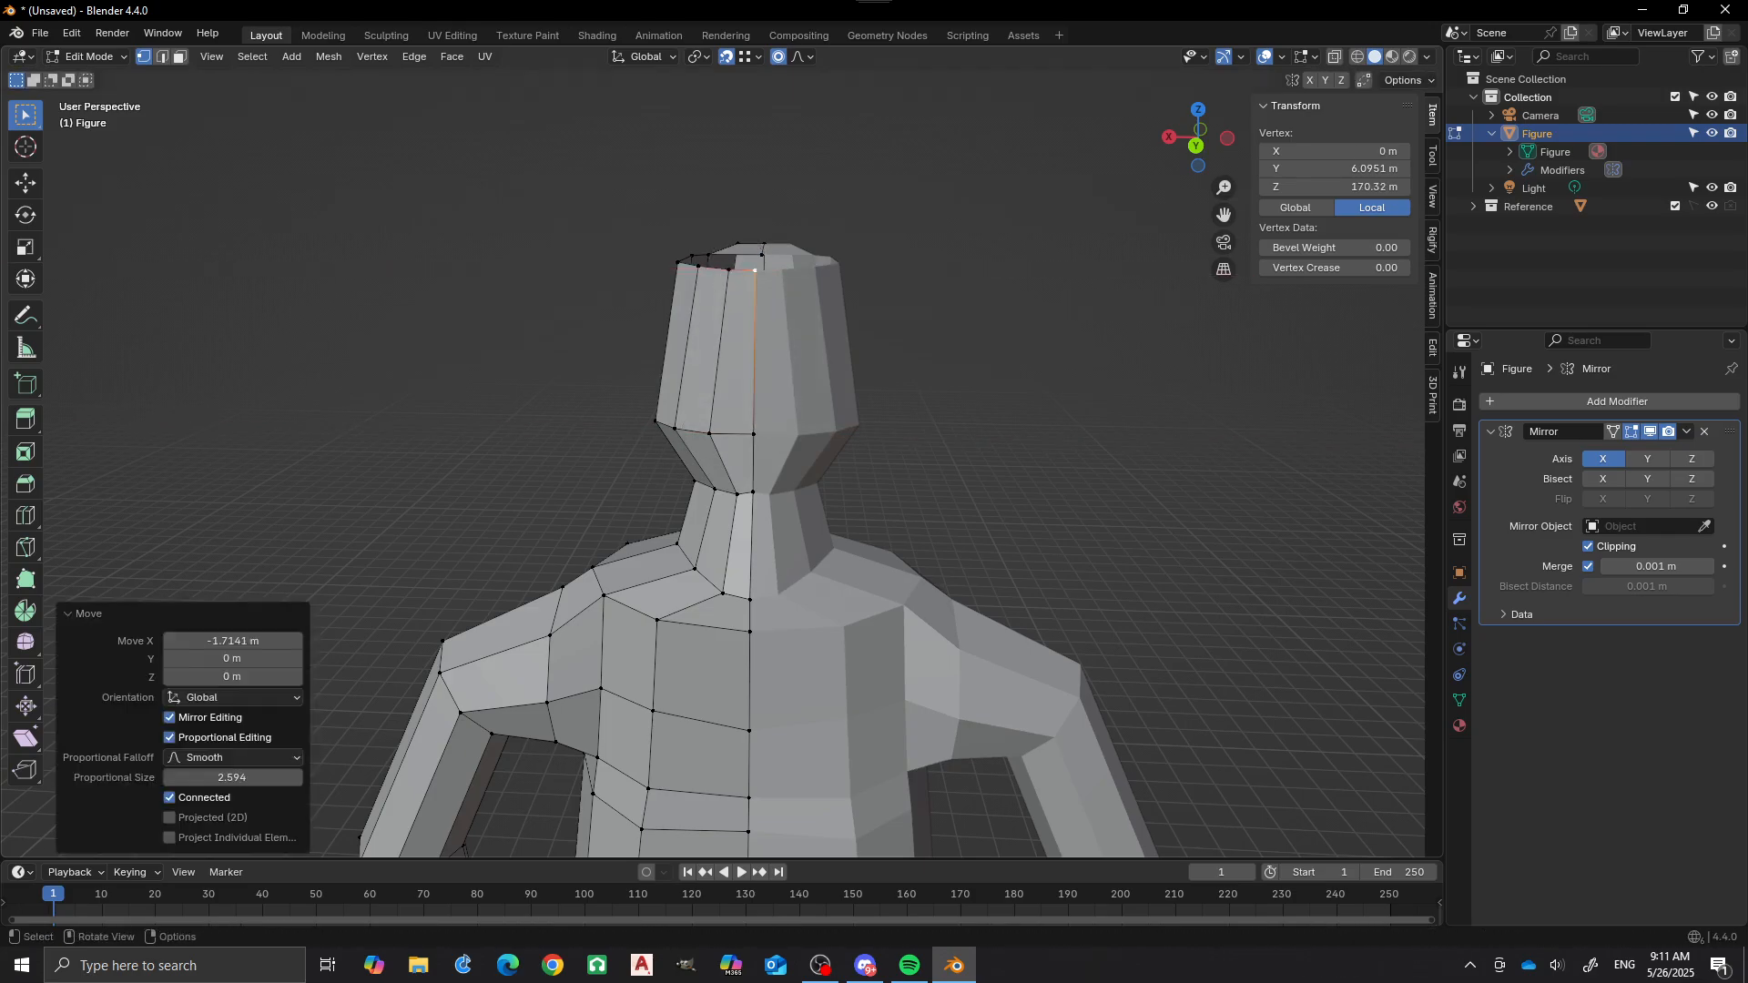
Join the front-centre and back-centre vertices of the head's open top with an edge along the mirror line.
{"action": "scroll", "coordinate": [763, 260], "scroll_direction": "down", "scroll_amount": 5}
{"action": "middle_click_drag", "start_coordinate": [763, 259], "coordinate": [855, 312]}
{"action": "key", "text": "alt+a"}
{"action": "middle_click_drag", "start_coordinate": [729, 492], "coordinate": [966, 733]}
{"action": "scroll", "coordinate": [860, 519], "scroll_direction": "up", "scroll_amount": 4}
{"action": "scroll", "coordinate": [860, 519], "scroll_direction": "down", "scroll_amount": 1}
{"action": "scroll", "coordinate": [955, 470], "scroll_direction": "up", "scroll_amount": 2}
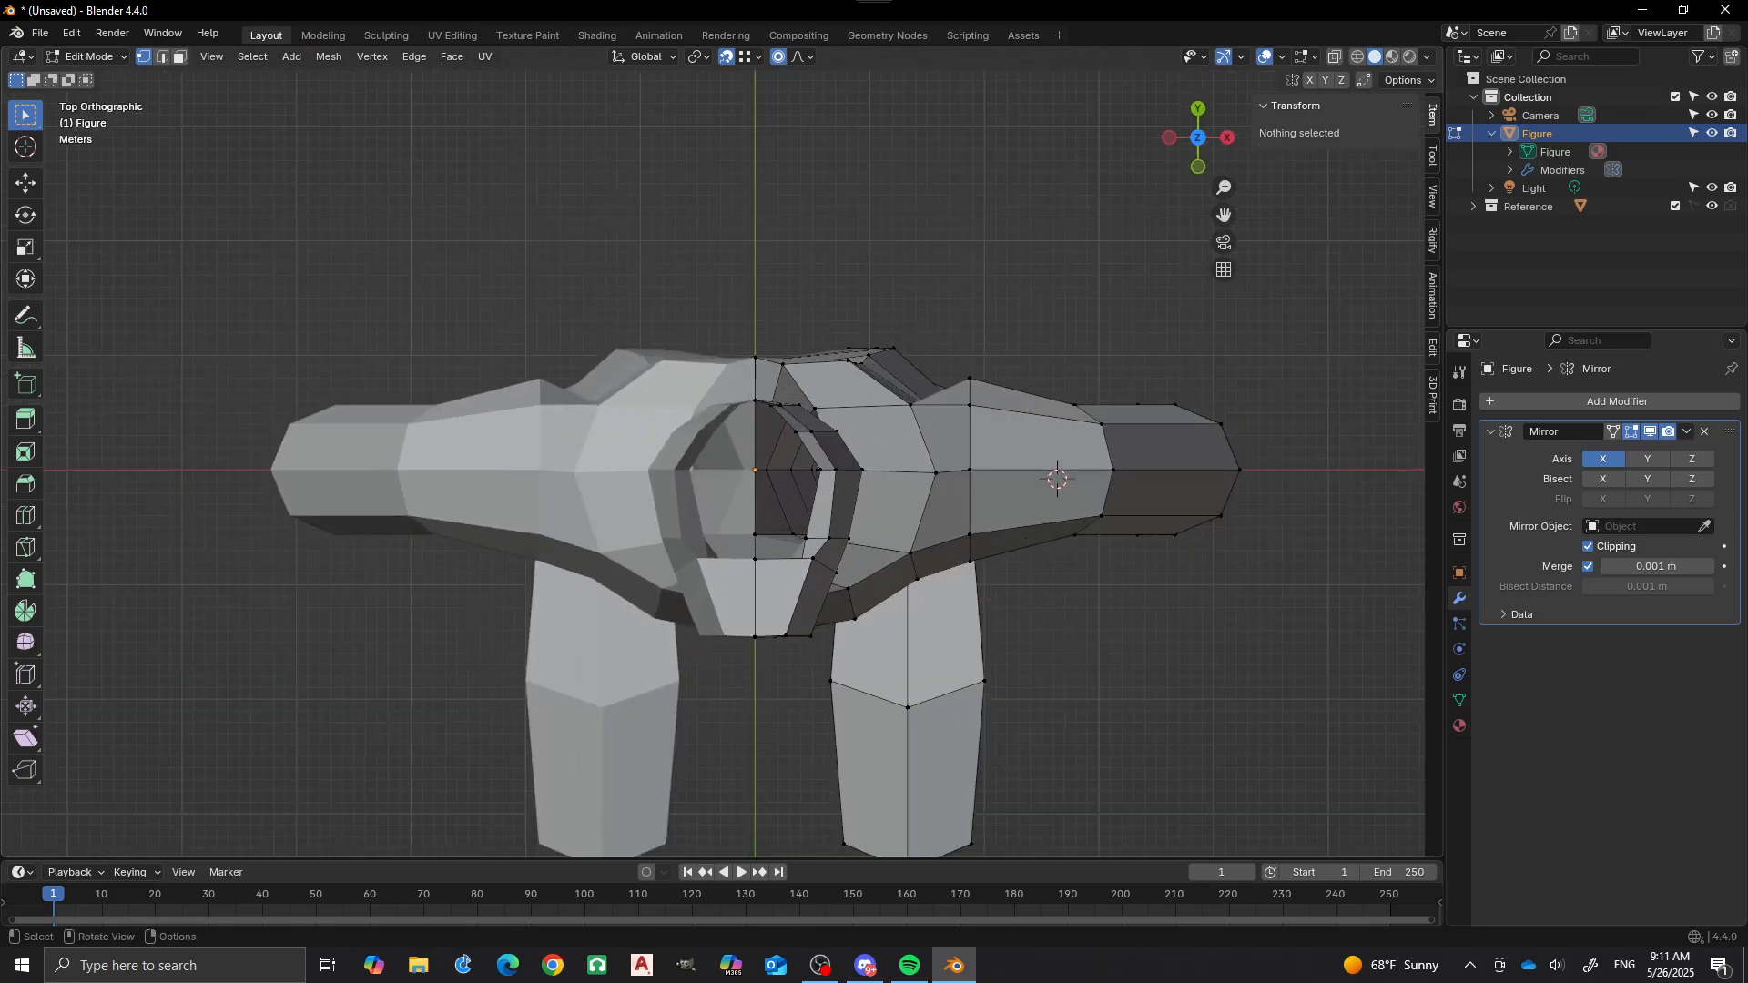
{"action": "left_click", "coordinate": [755, 510], "text": "alt"}
{"action": "middle_click_drag", "start_coordinate": [754, 510], "coordinate": [983, 564]}
{"action": "key", "text": "j"}
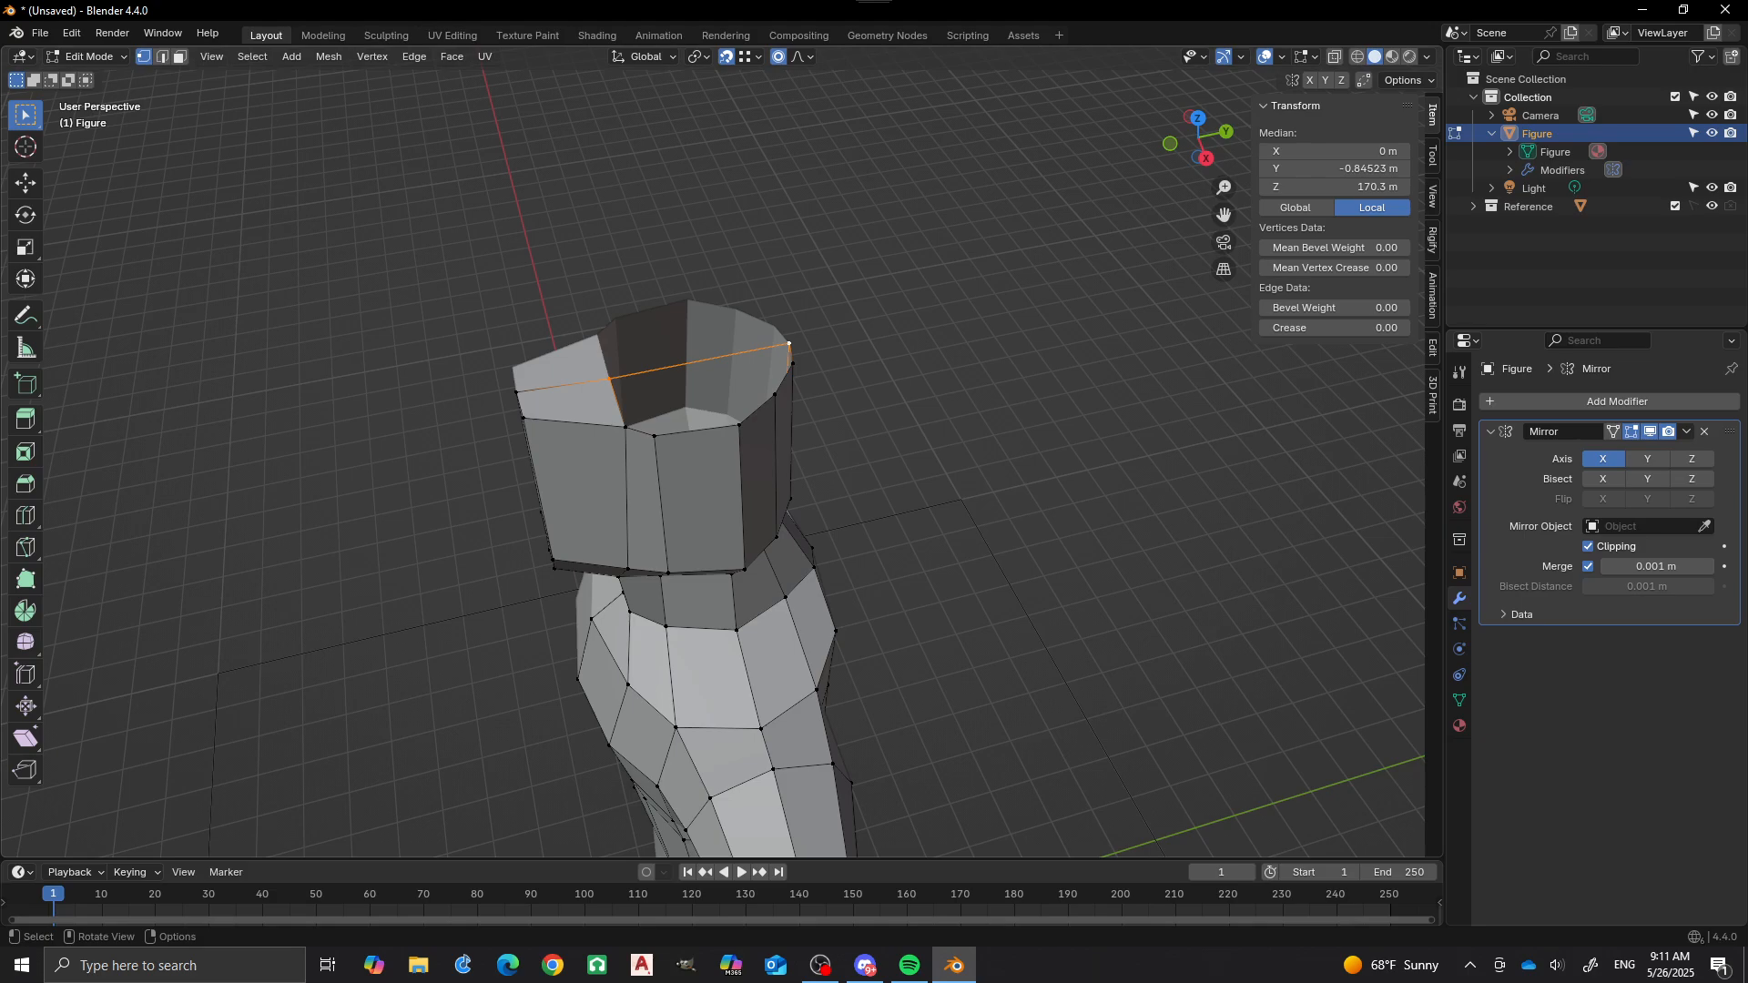
Subdivide the new centre edge across the head's top with 3 cuts.
{"action": "middle_click_drag", "start_coordinate": [638, 437], "coordinate": [574, 453]}
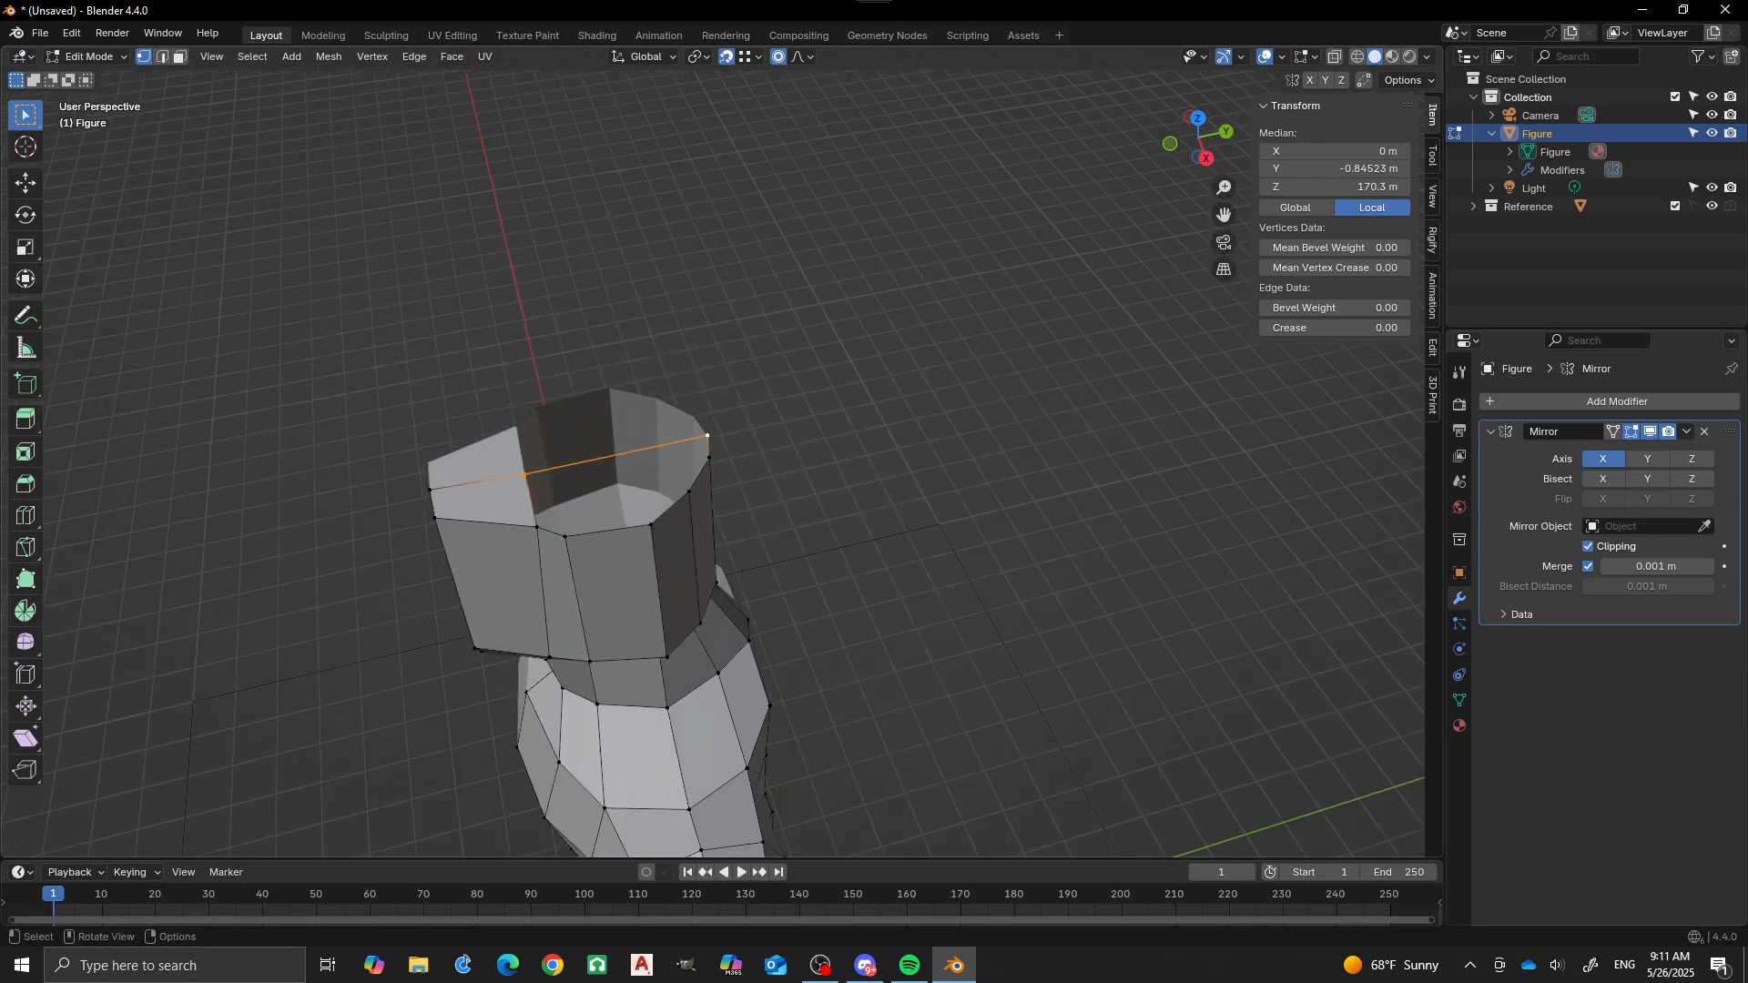
{"action": "right_click", "coordinate": [574, 453]}
{"action": "left_click", "coordinate": [573, 453]}
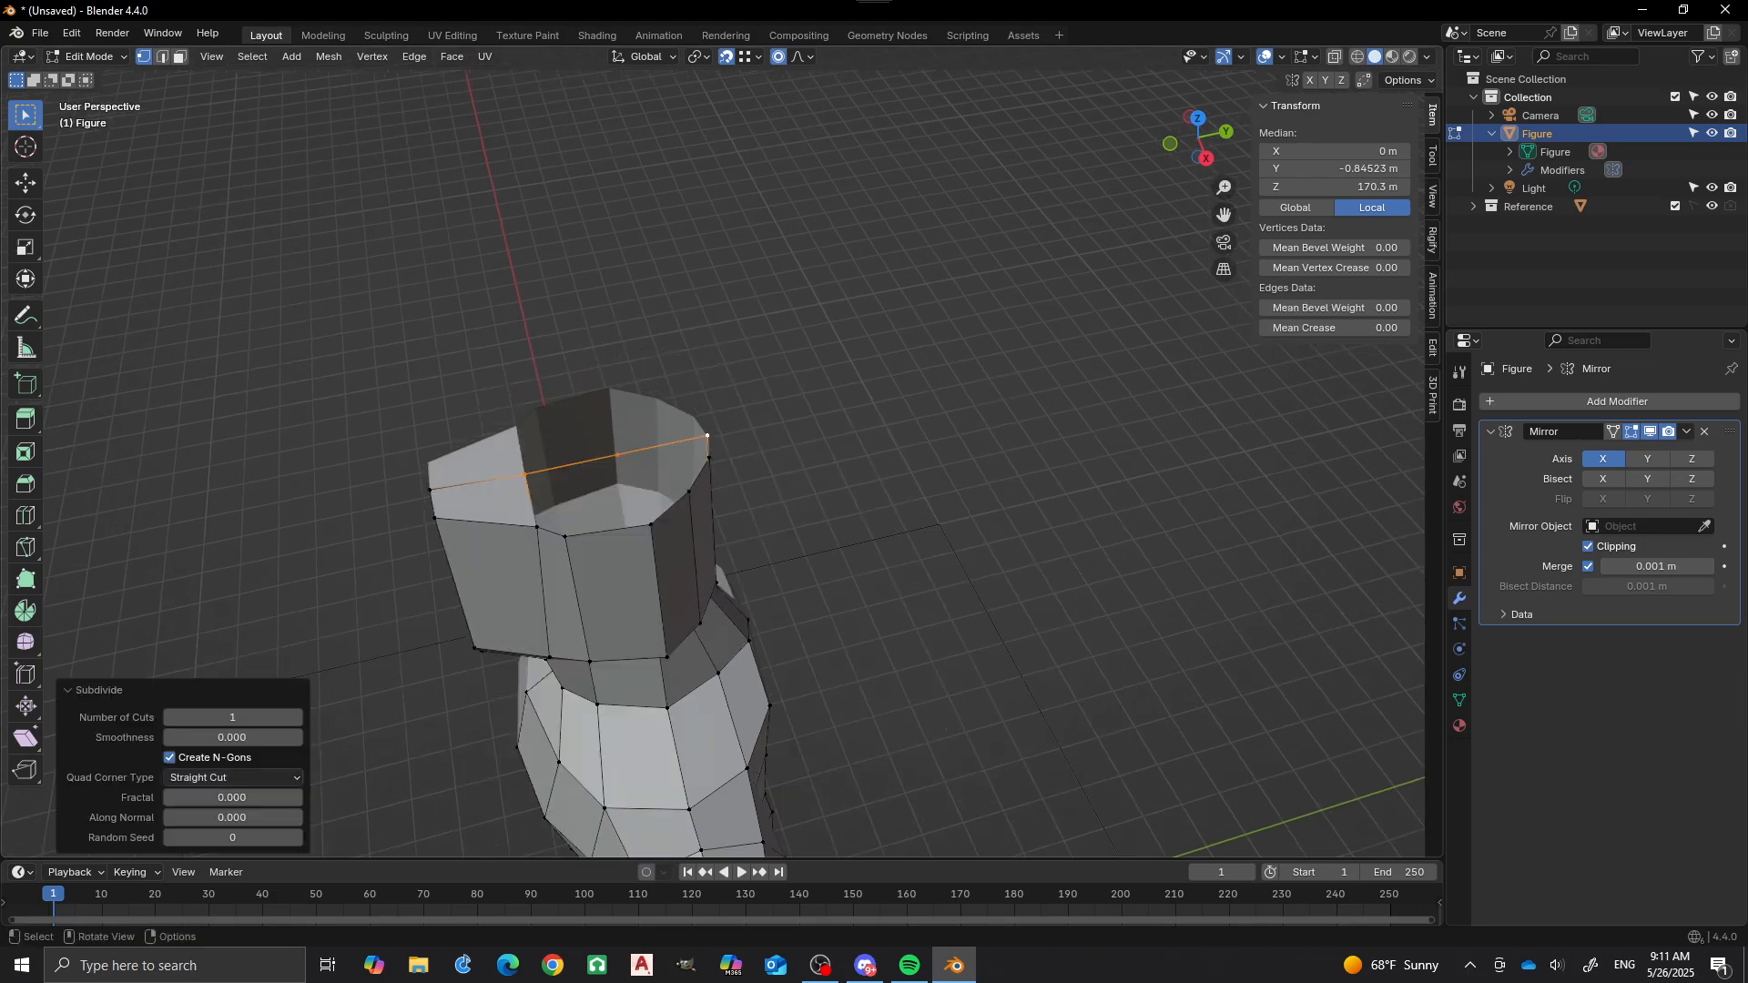
{"action": "left_click", "coordinate": [232, 718]}
{"action": "type", "text": "3"}
{"action": "key", "text": "Return"}
Fill the two front quads of the head's top between the centre edge and the side loop.
{"action": "left_click", "coordinate": [572, 465], "text": "ctrl"}
{"action": "key", "text": "ctrl+z"}
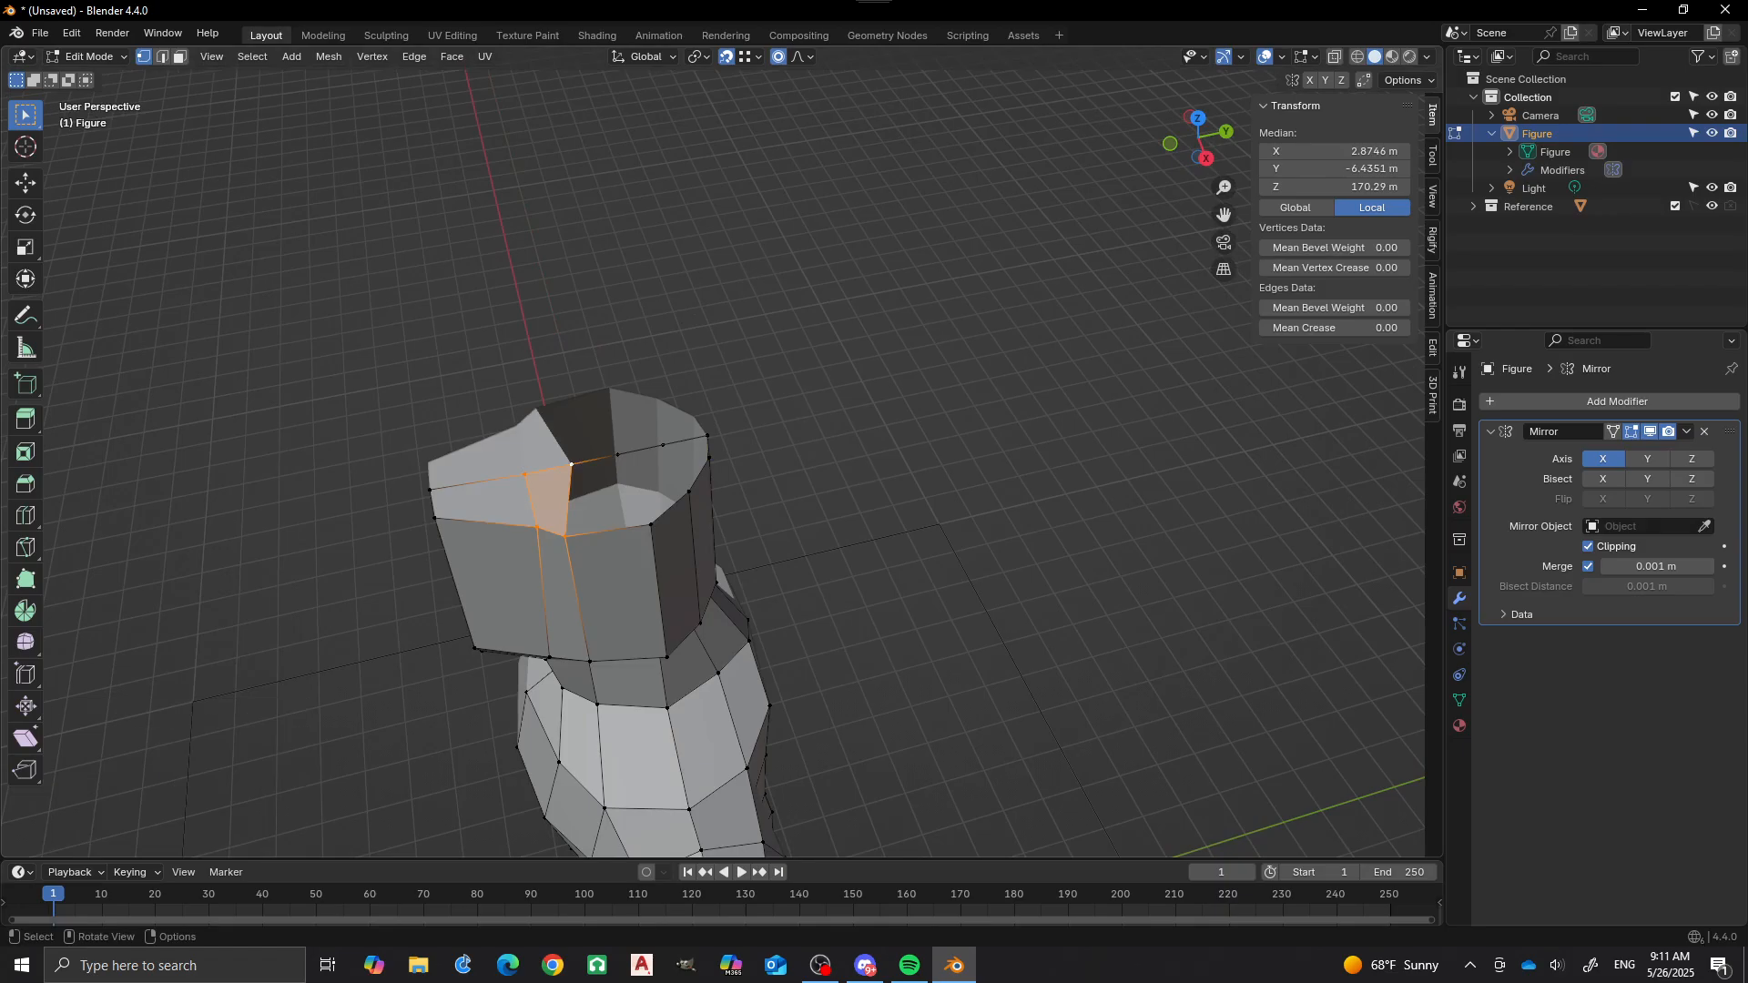
{"action": "left_click", "coordinate": [651, 525]}
{"action": "left_click", "coordinate": [572, 464], "text": "ctrl"}
{"action": "left_click", "coordinate": [617, 454], "text": "shift"}
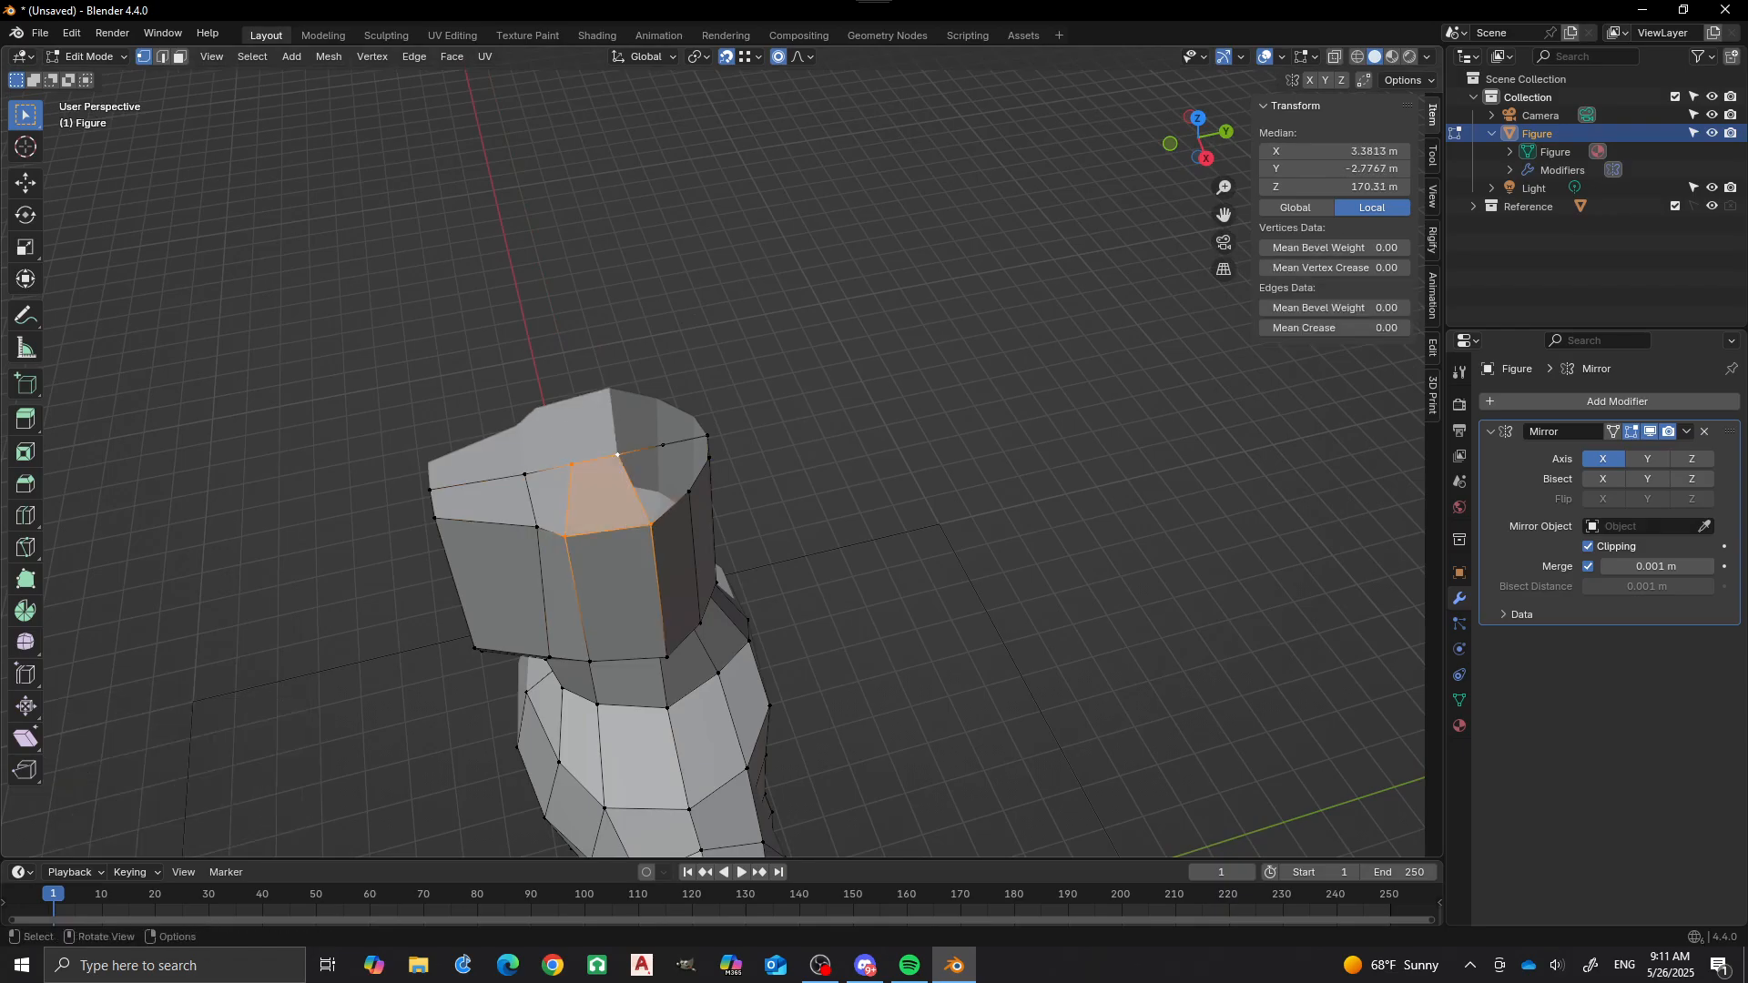
Fill the two rear quads of the head's top to close the remaining opening.
{"action": "left_click", "coordinate": [700, 623]}
{"action": "left_click", "coordinate": [662, 445], "text": "ctrl"}
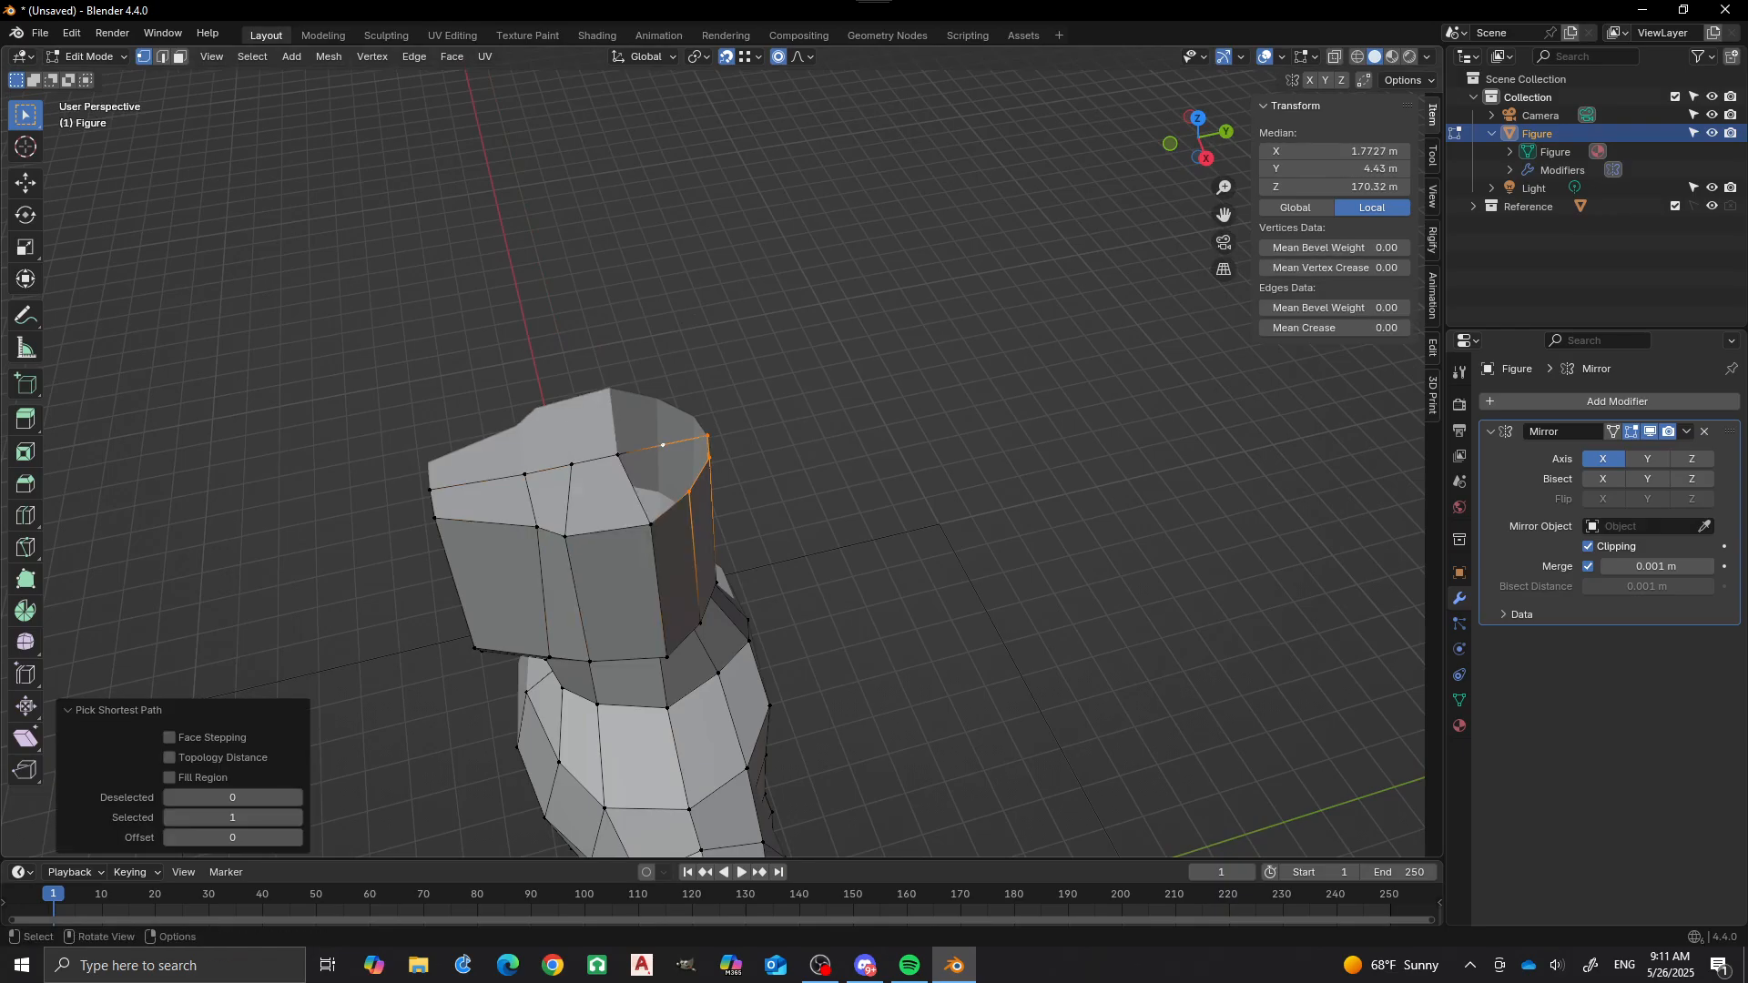
{"action": "left_click", "coordinate": [689, 491], "text": "shift"}
{"action": "left_click", "coordinate": [701, 623]}
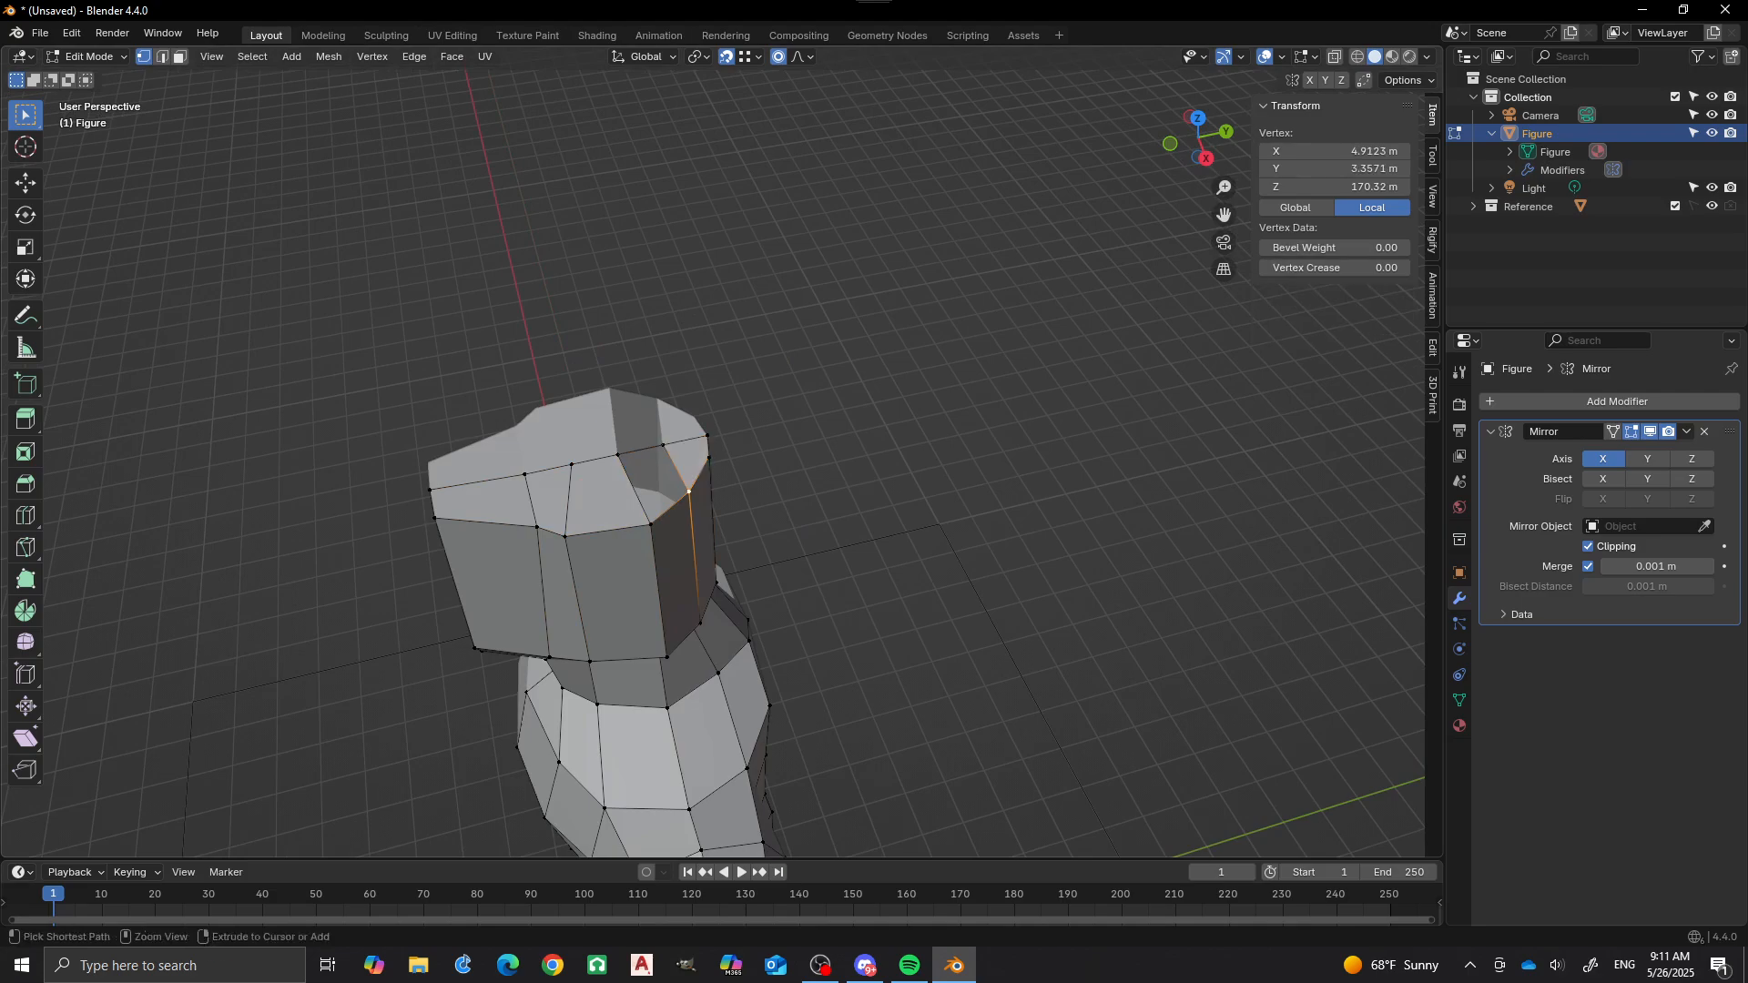
{"action": "left_click", "coordinate": [617, 454], "text": "ctrl"}
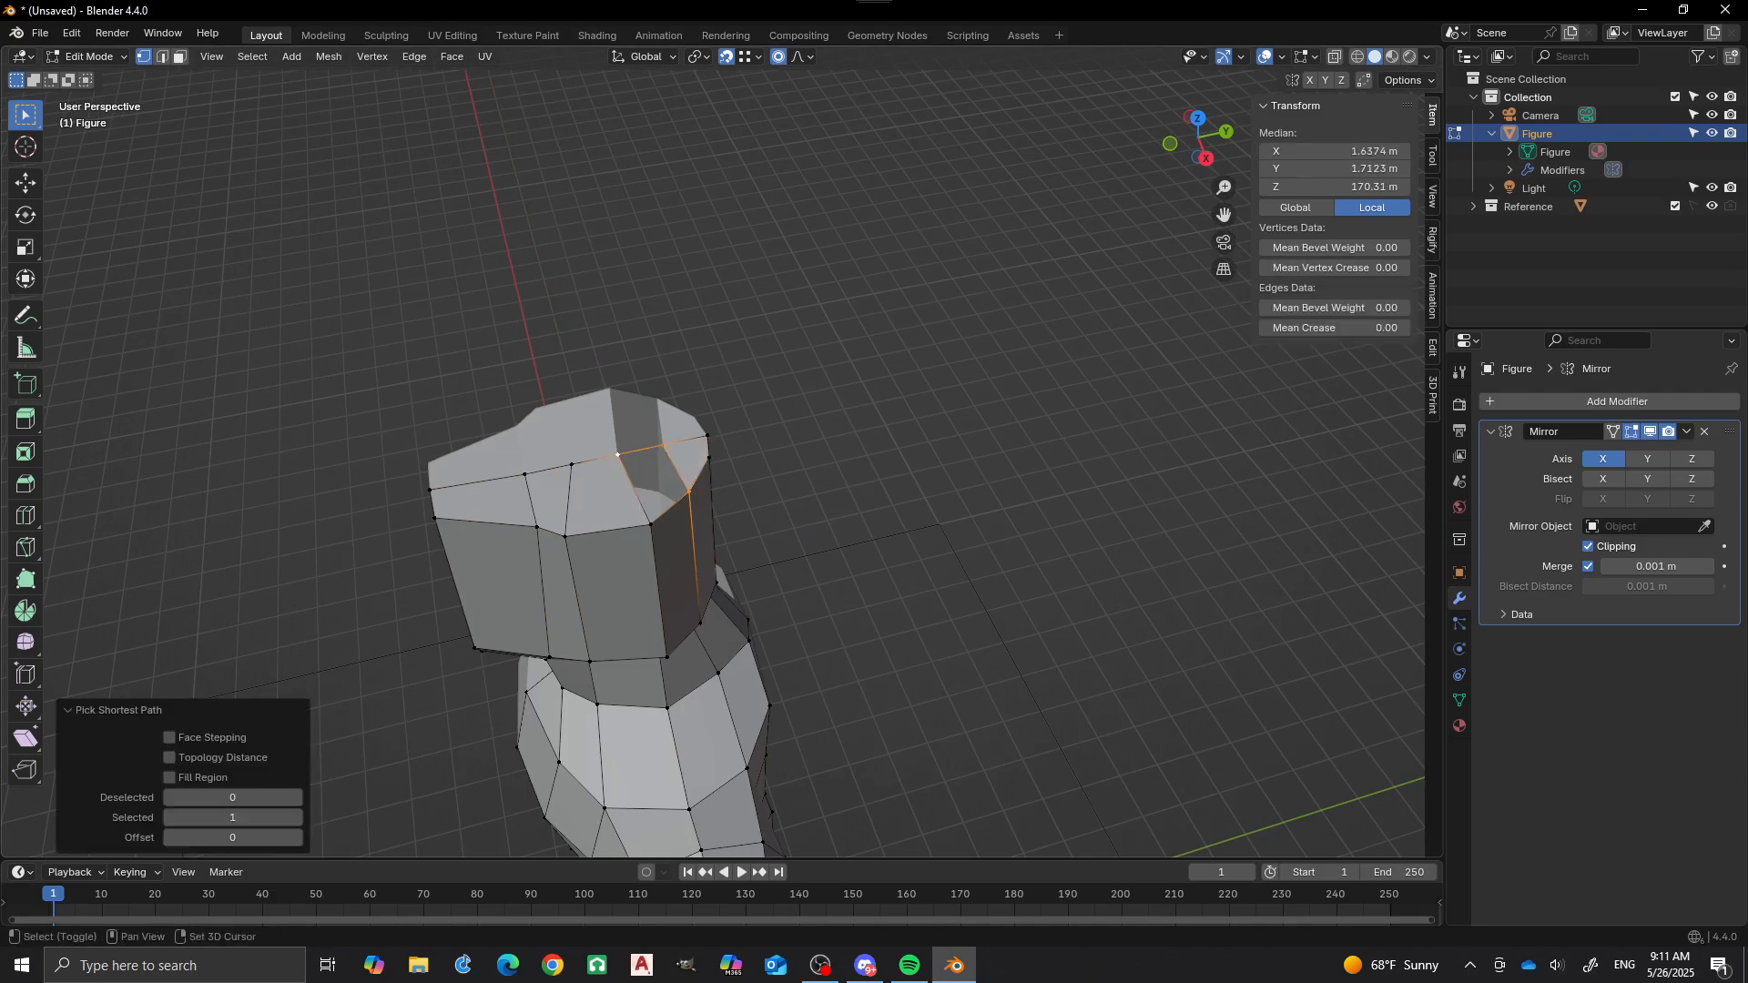
{"action": "left_click", "coordinate": [708, 436], "text": "shift"}
{"action": "middle_click_drag", "start_coordinate": [708, 436], "coordinate": [547, 478]}
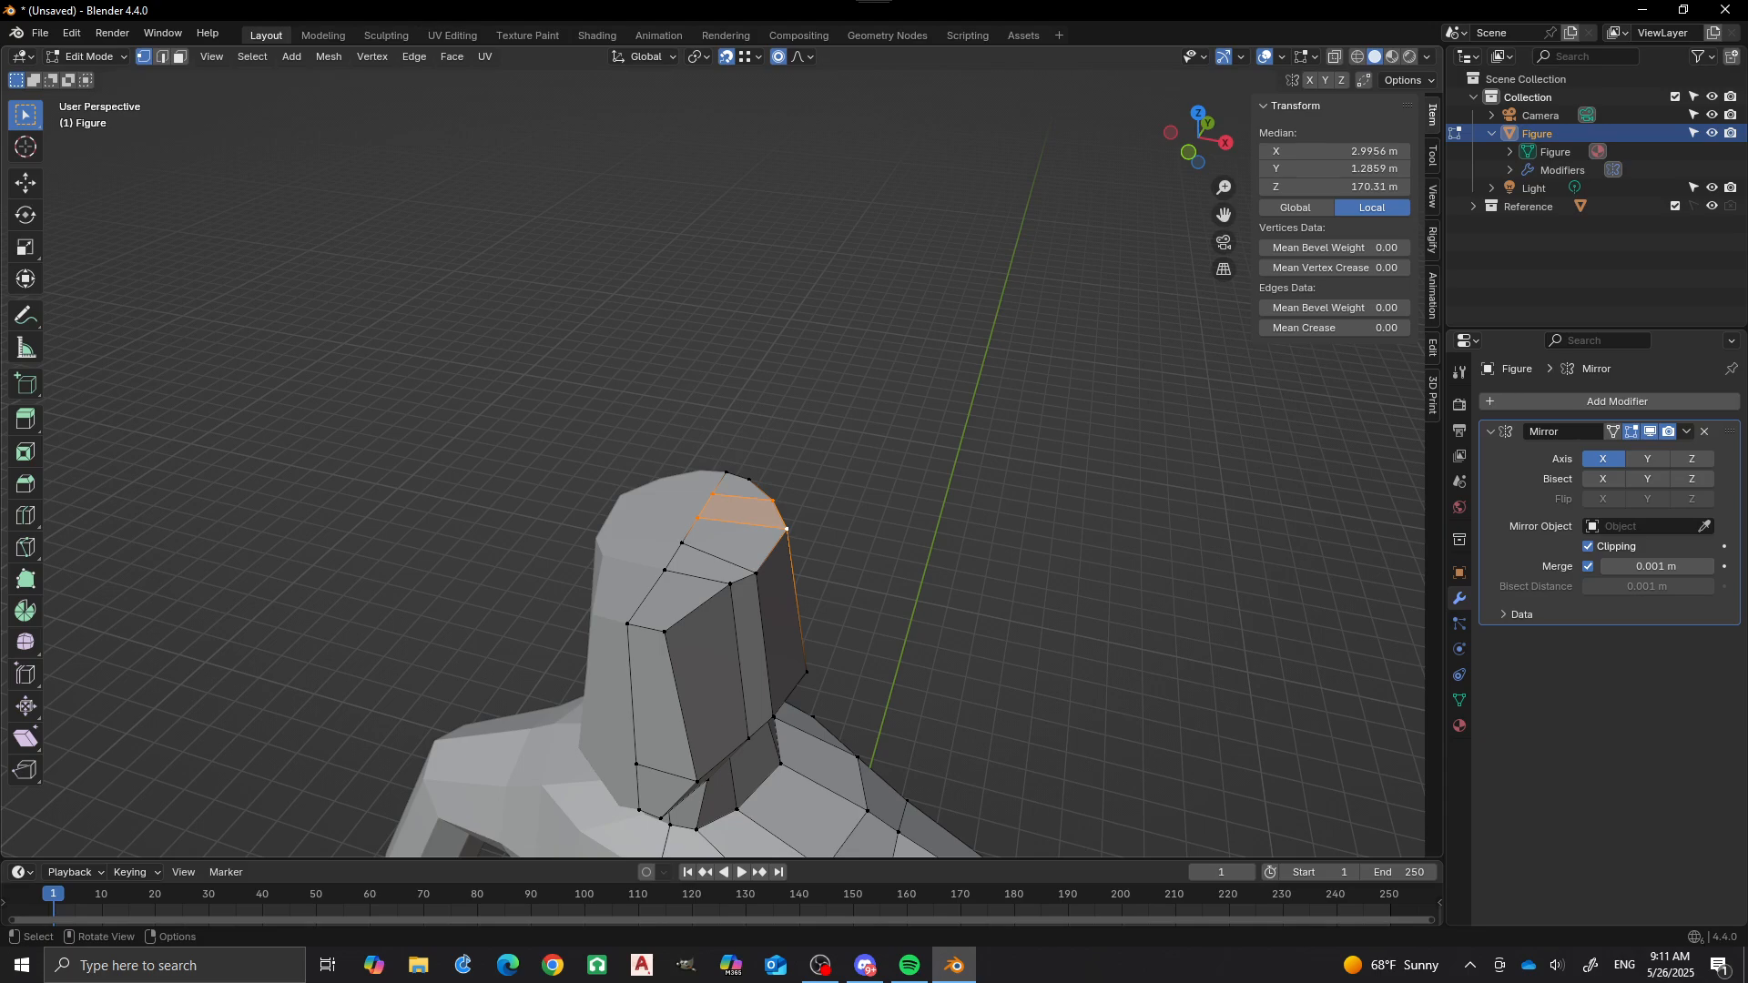
Select the front side vertex of the head's top loop in the right view and turn off snapping.
{"action": "left_click", "coordinate": [786, 528]}
{"action": "middle_click_drag", "start_coordinate": [786, 528], "coordinate": [655, 539]}
{"action": "key", "text": "g"}
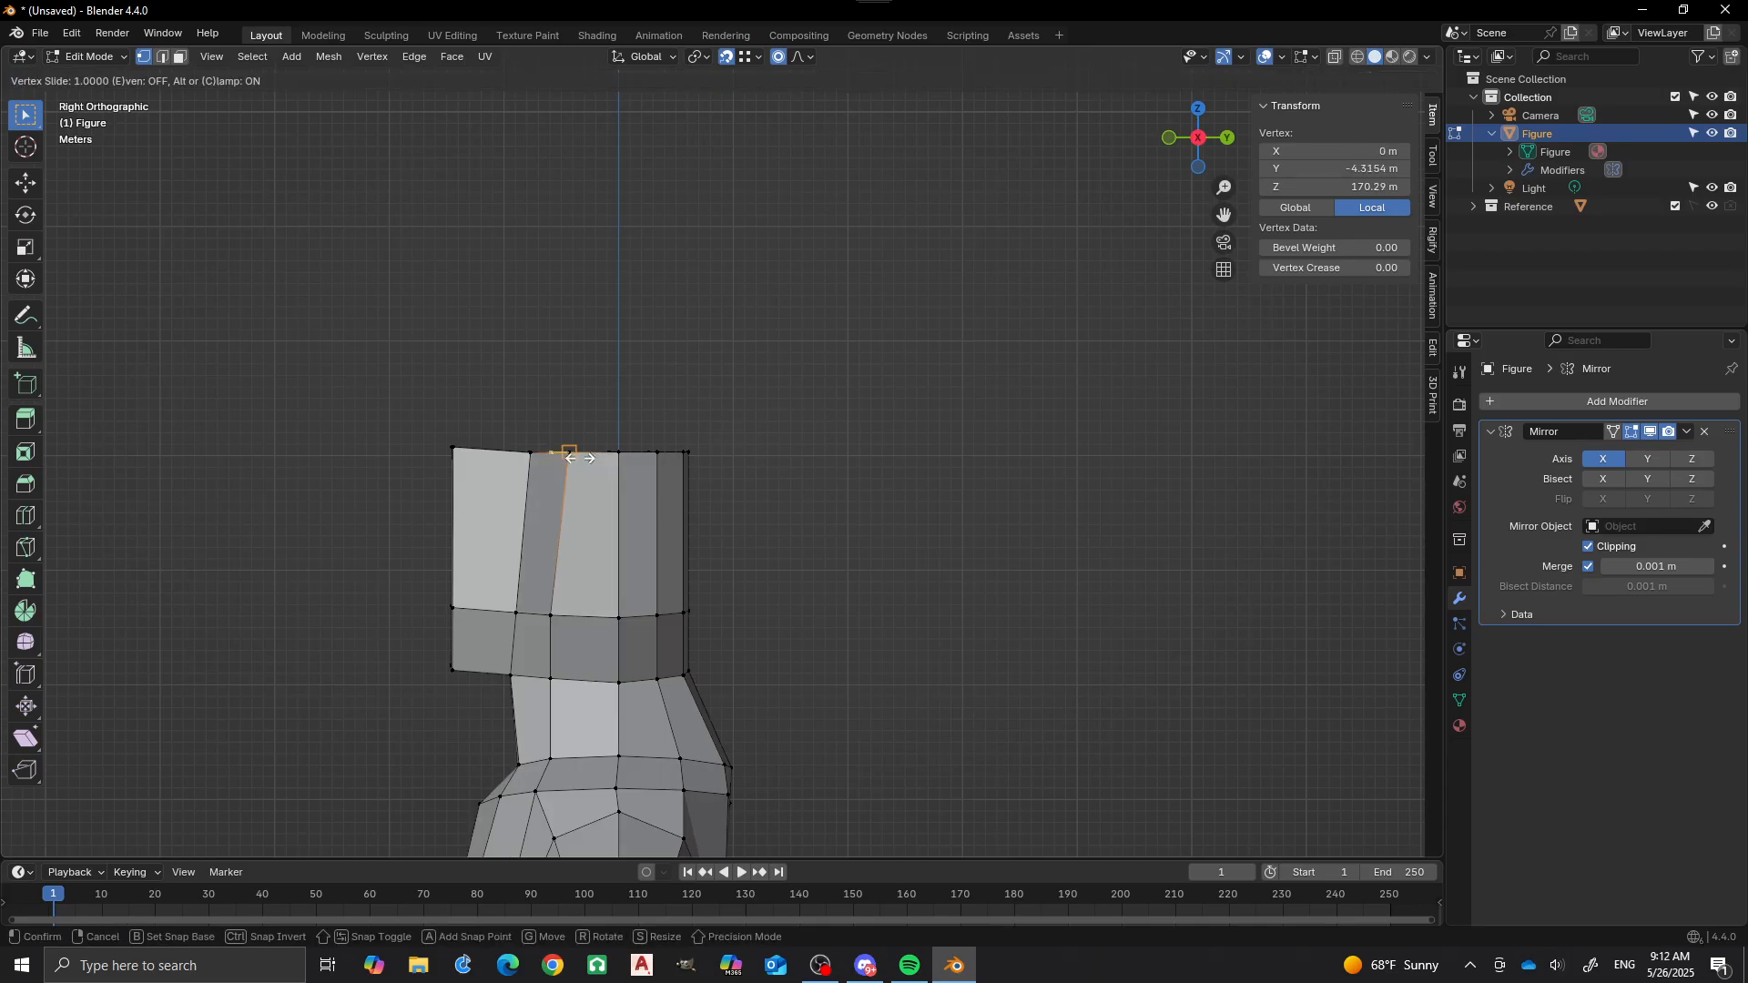
{"action": "key", "text": "Escape"}
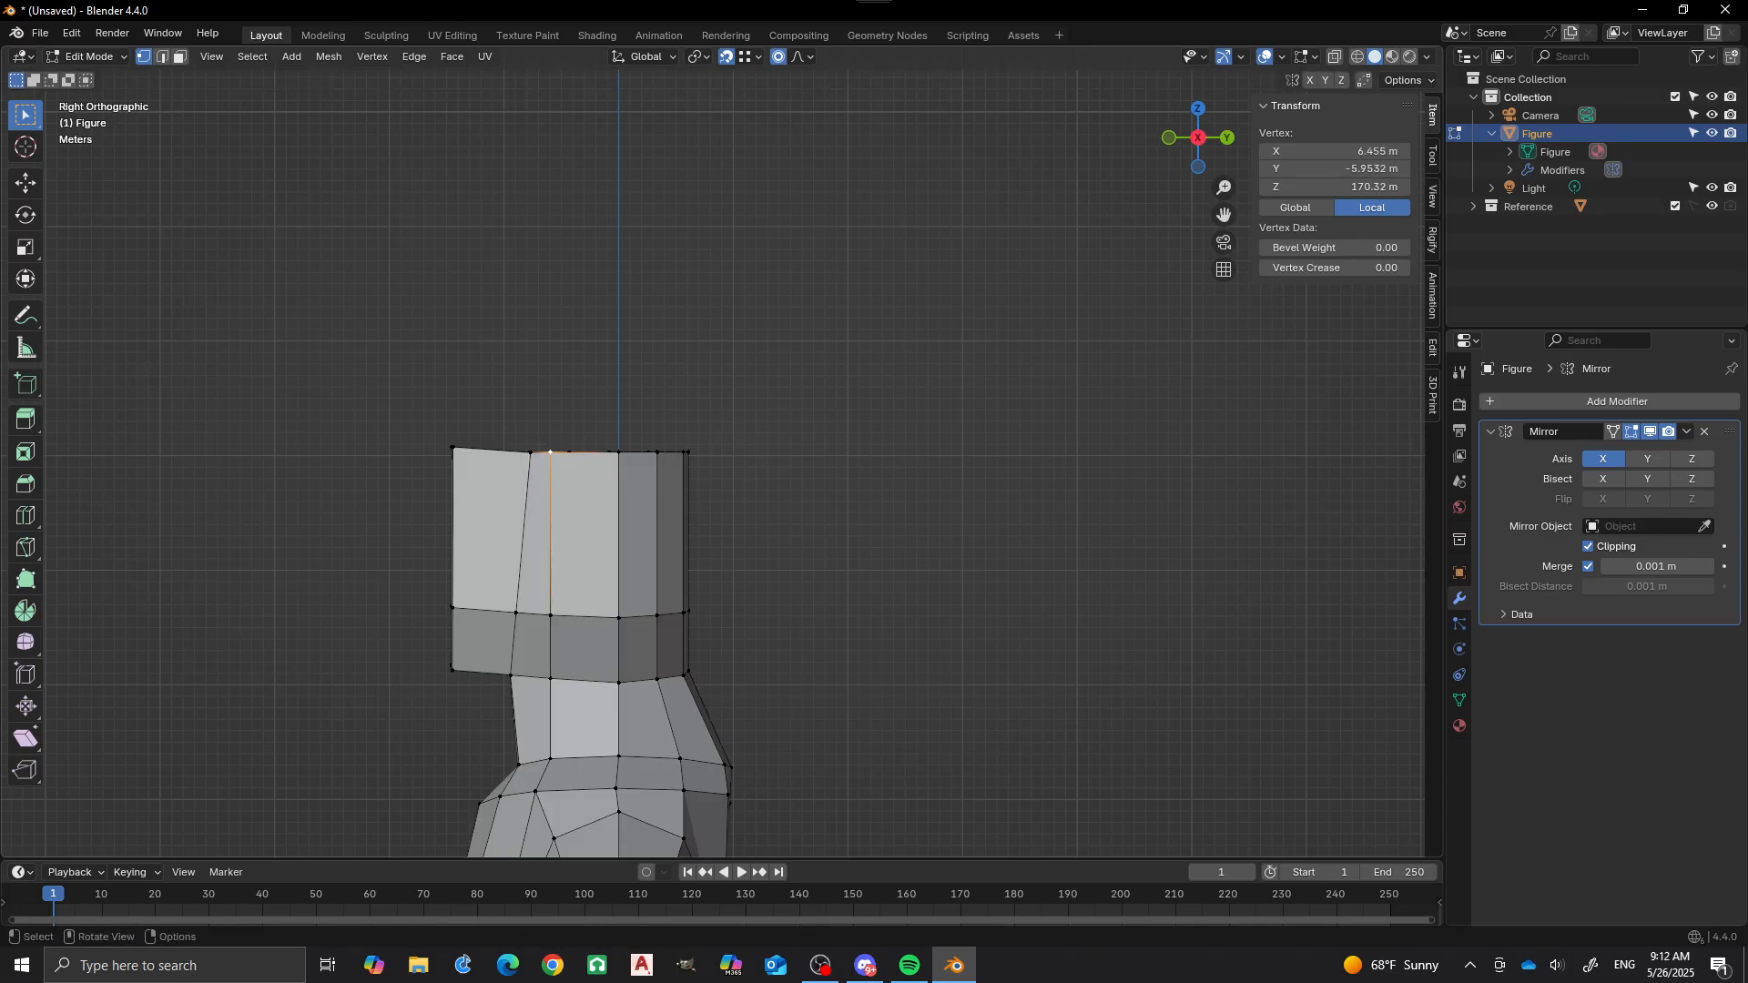
{"action": "key", "text": "shift+Tab"}
{"action": "scroll", "coordinate": [721, 463], "scroll_direction": "up", "scroll_amount": 3}
{"action": "key", "text": "Home"}
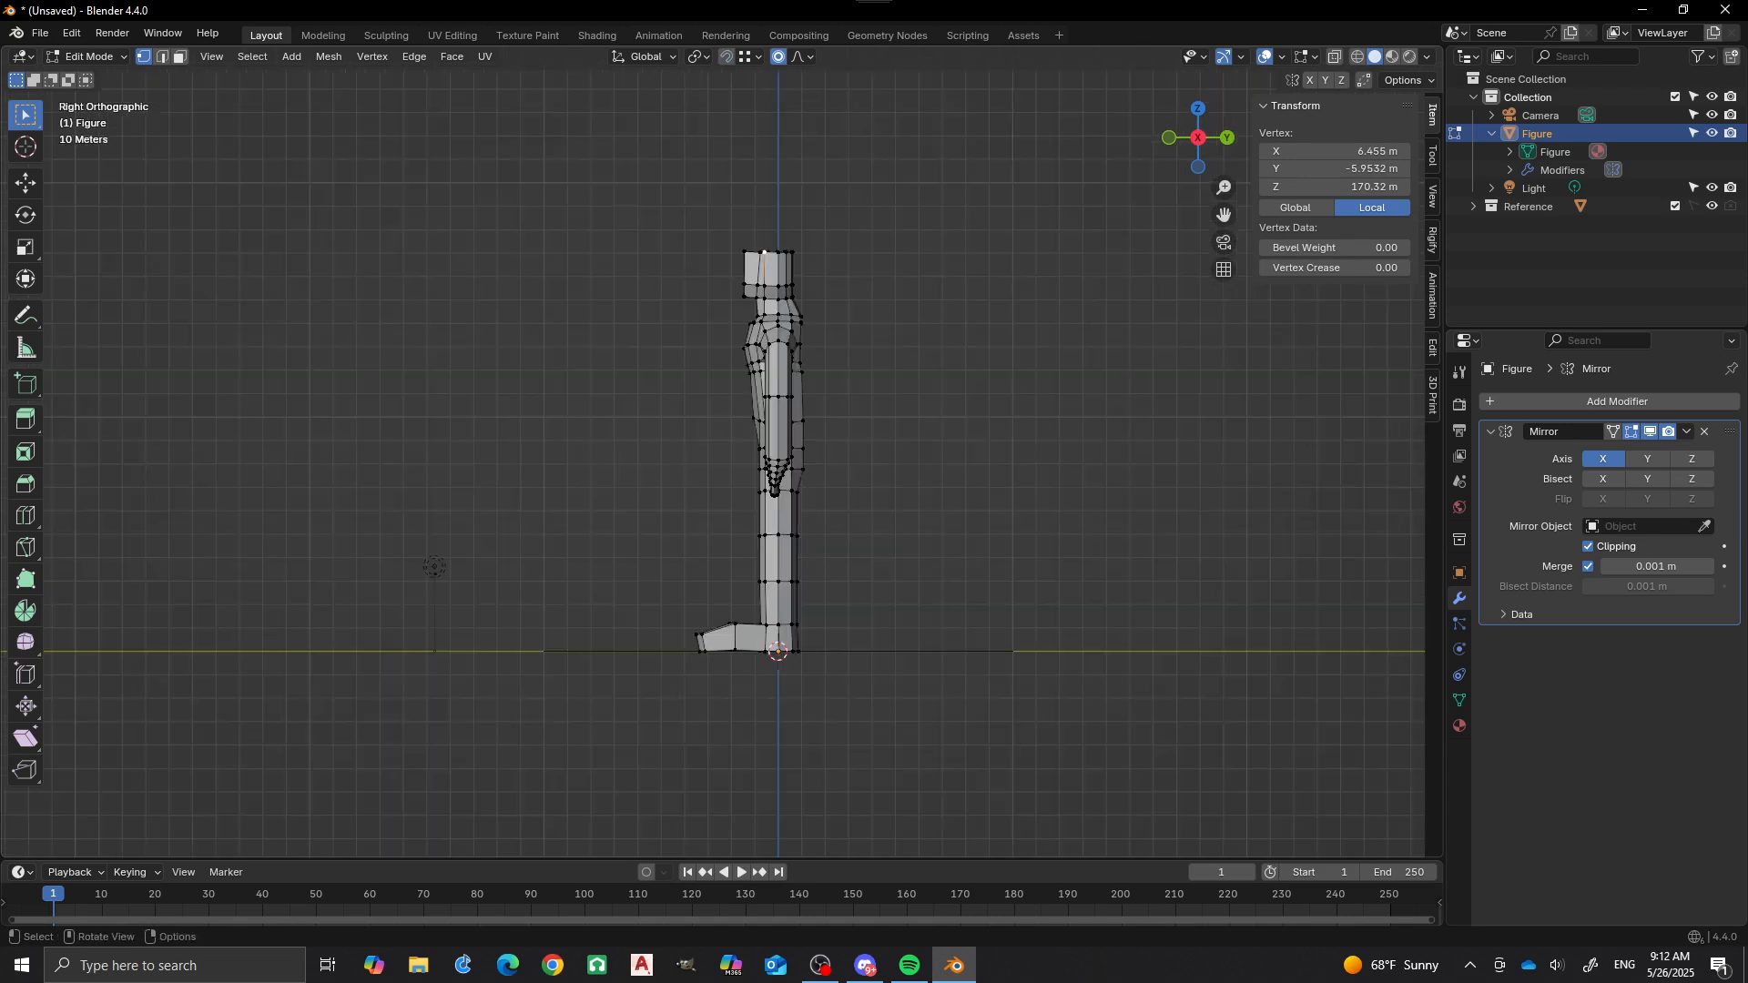
{"action": "scroll", "coordinate": [715, 465], "scroll_direction": "up", "scroll_amount": 3}
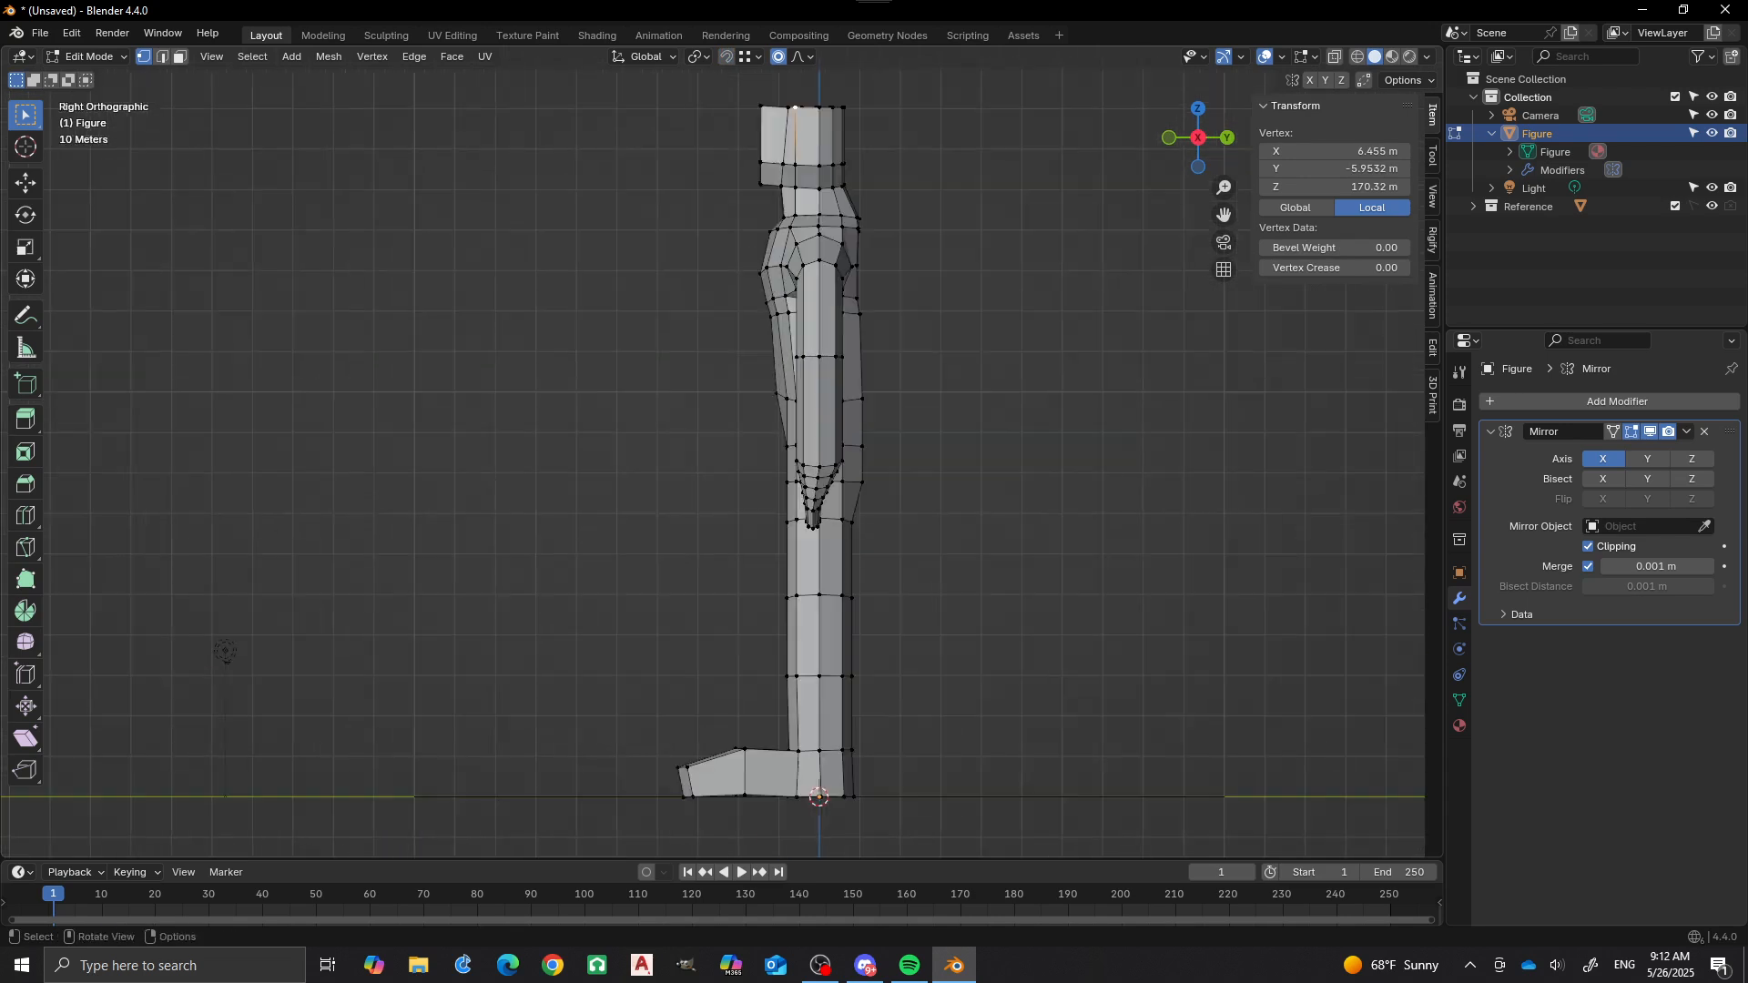
{"action": "scroll", "coordinate": [715, 465], "scroll_direction": "up", "scroll_amount": 7}
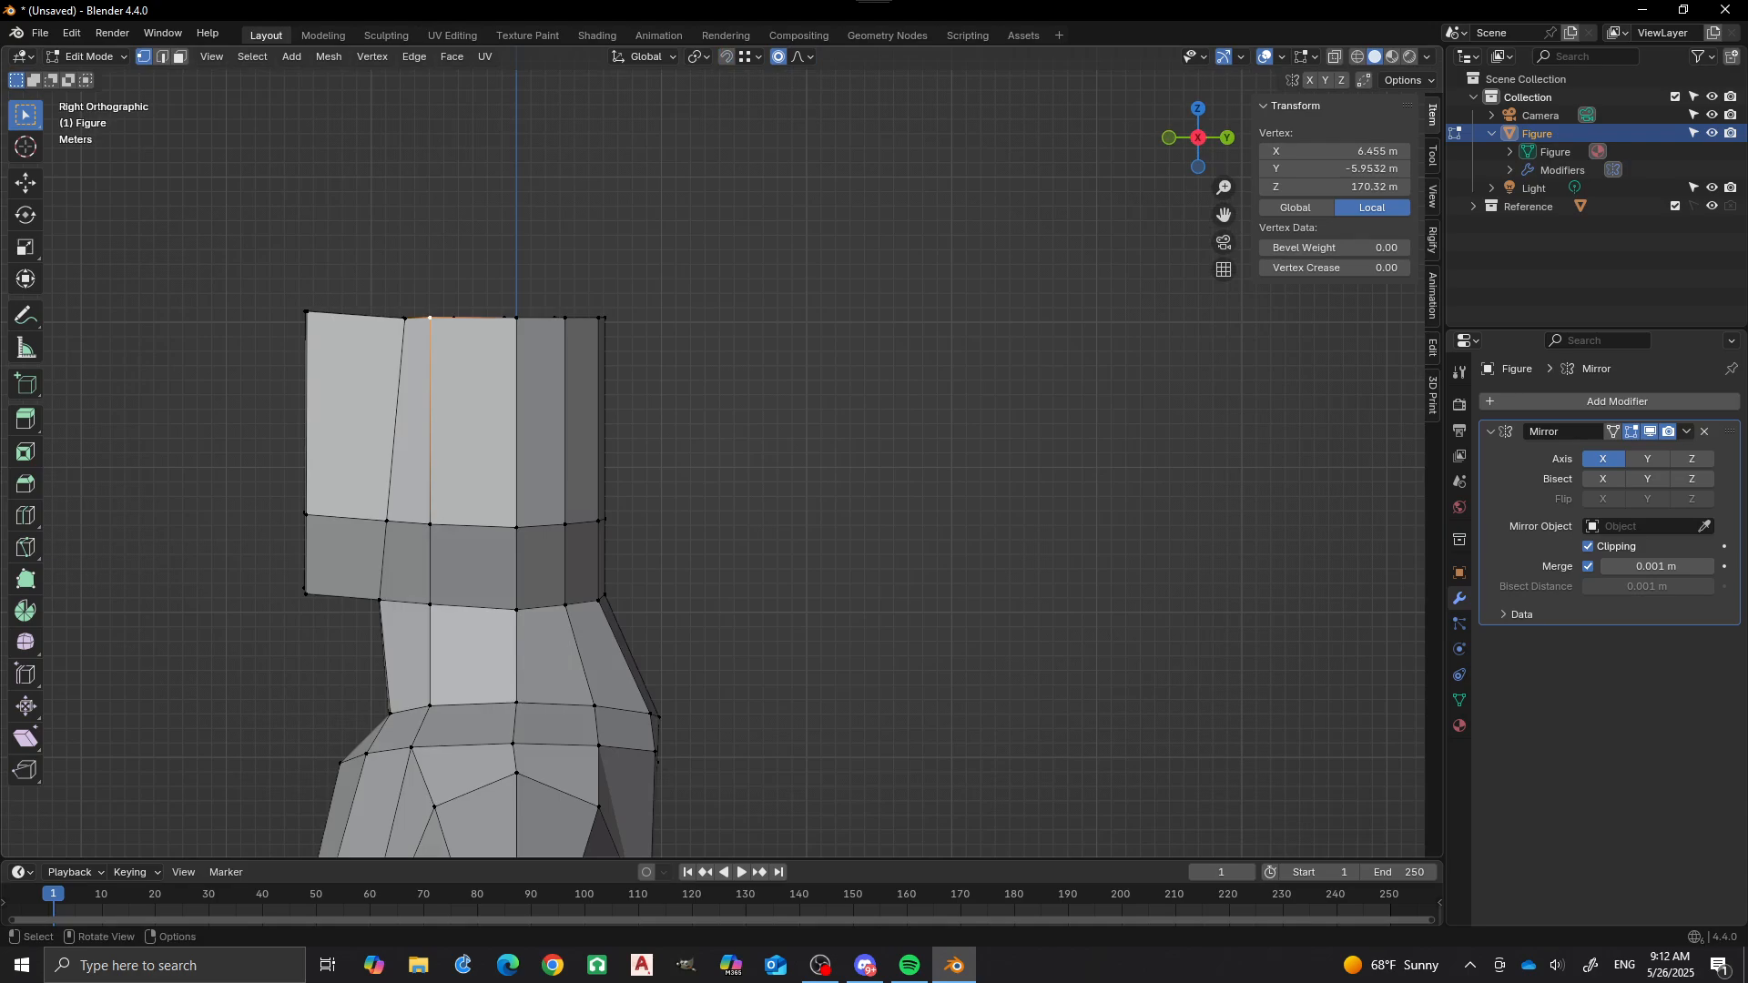
Try a vertex slide of about 0.922 on the selected top-loop vertex towards the centre line, and undo it.
{"action": "key", "text": "shift+v"}
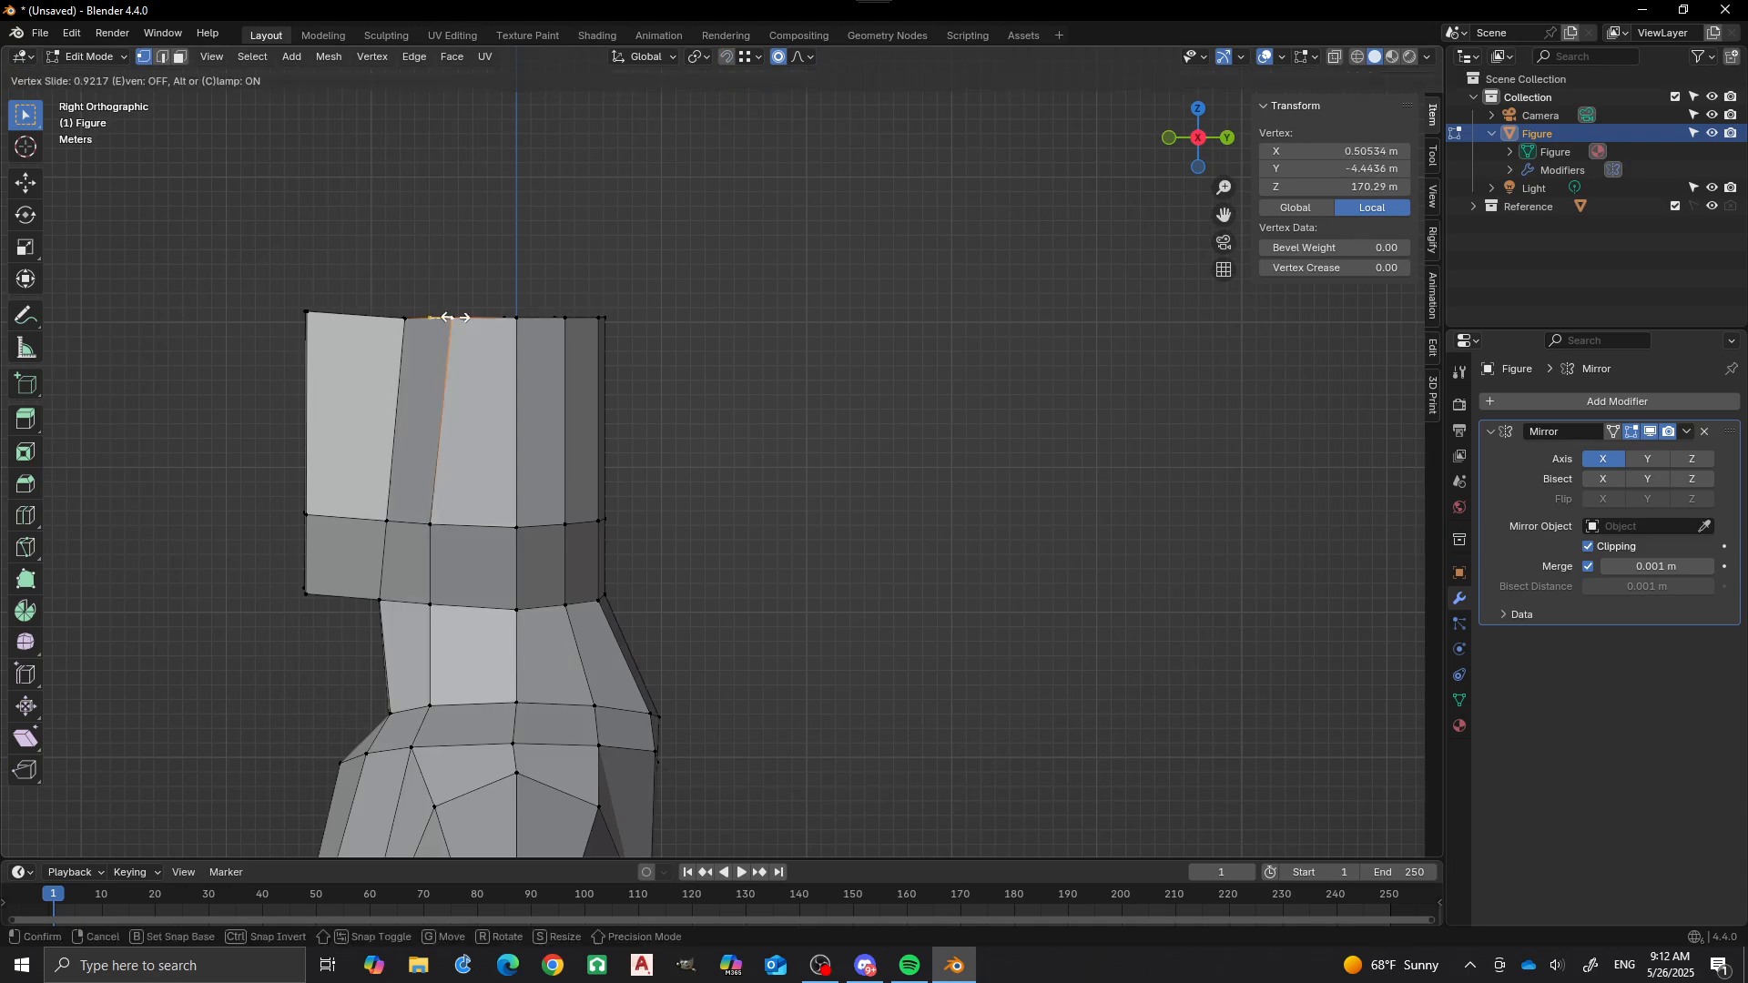
{"action": "key", "text": "Return"}
{"action": "scroll", "coordinate": [742, 449], "scroll_direction": "down", "scroll_amount": 4}
{"action": "middle_click_drag", "start_coordinate": [619, 473], "coordinate": [670, 460]}
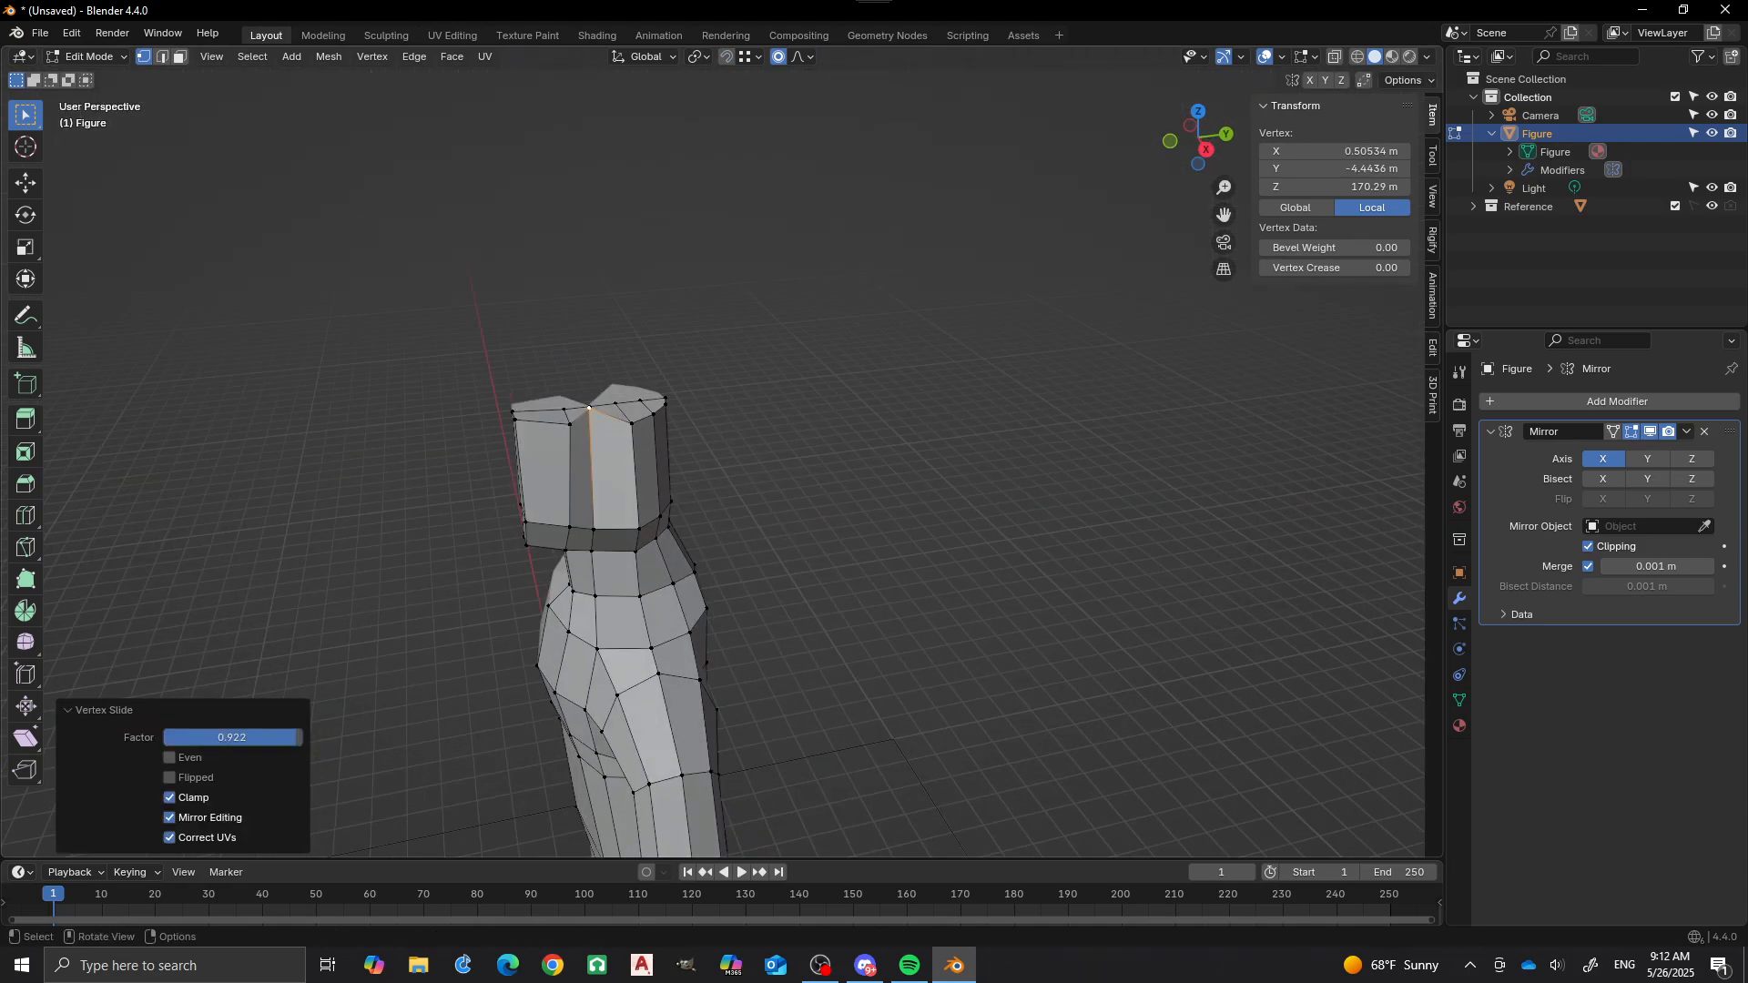
{"action": "key", "text": "ctrl+z"}
Slide the selected top-loop vertex backwards along the head's side edge by a factor of about 0.240.
{"action": "scroll", "coordinate": [719, 451], "scroll_direction": "up", "scroll_amount": 2}
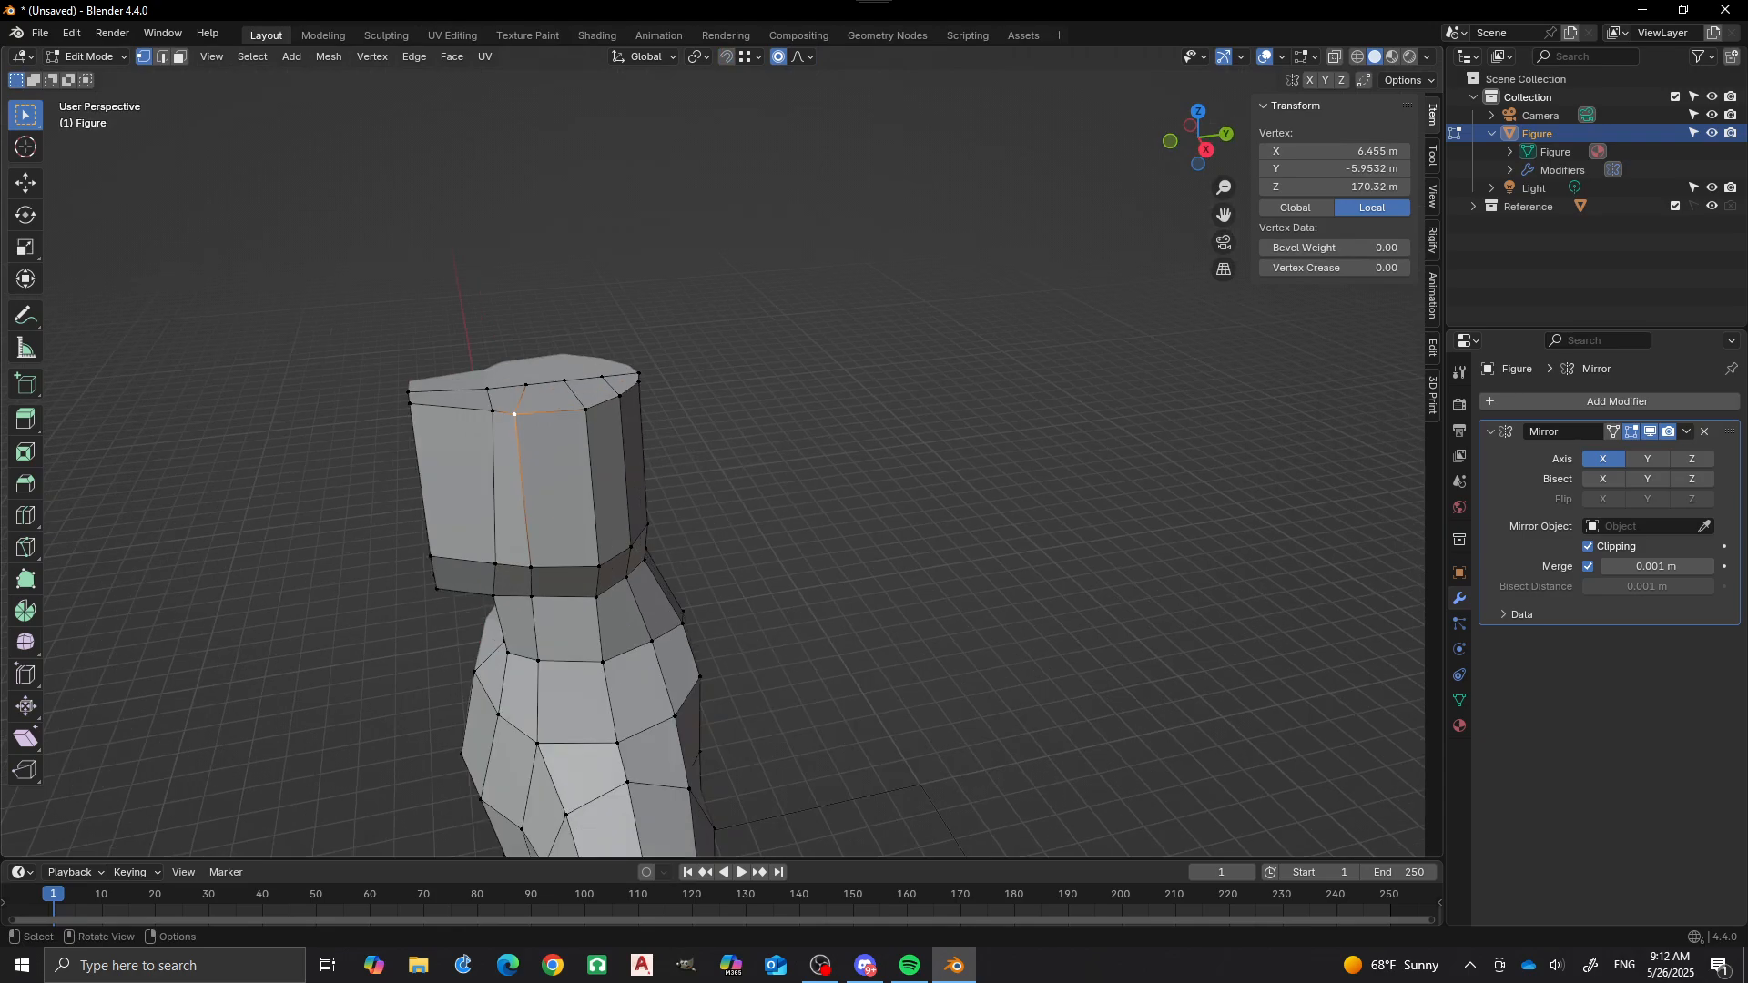
{"action": "key", "text": "shift+v"}
{"action": "left_click", "coordinate": [533, 412]}
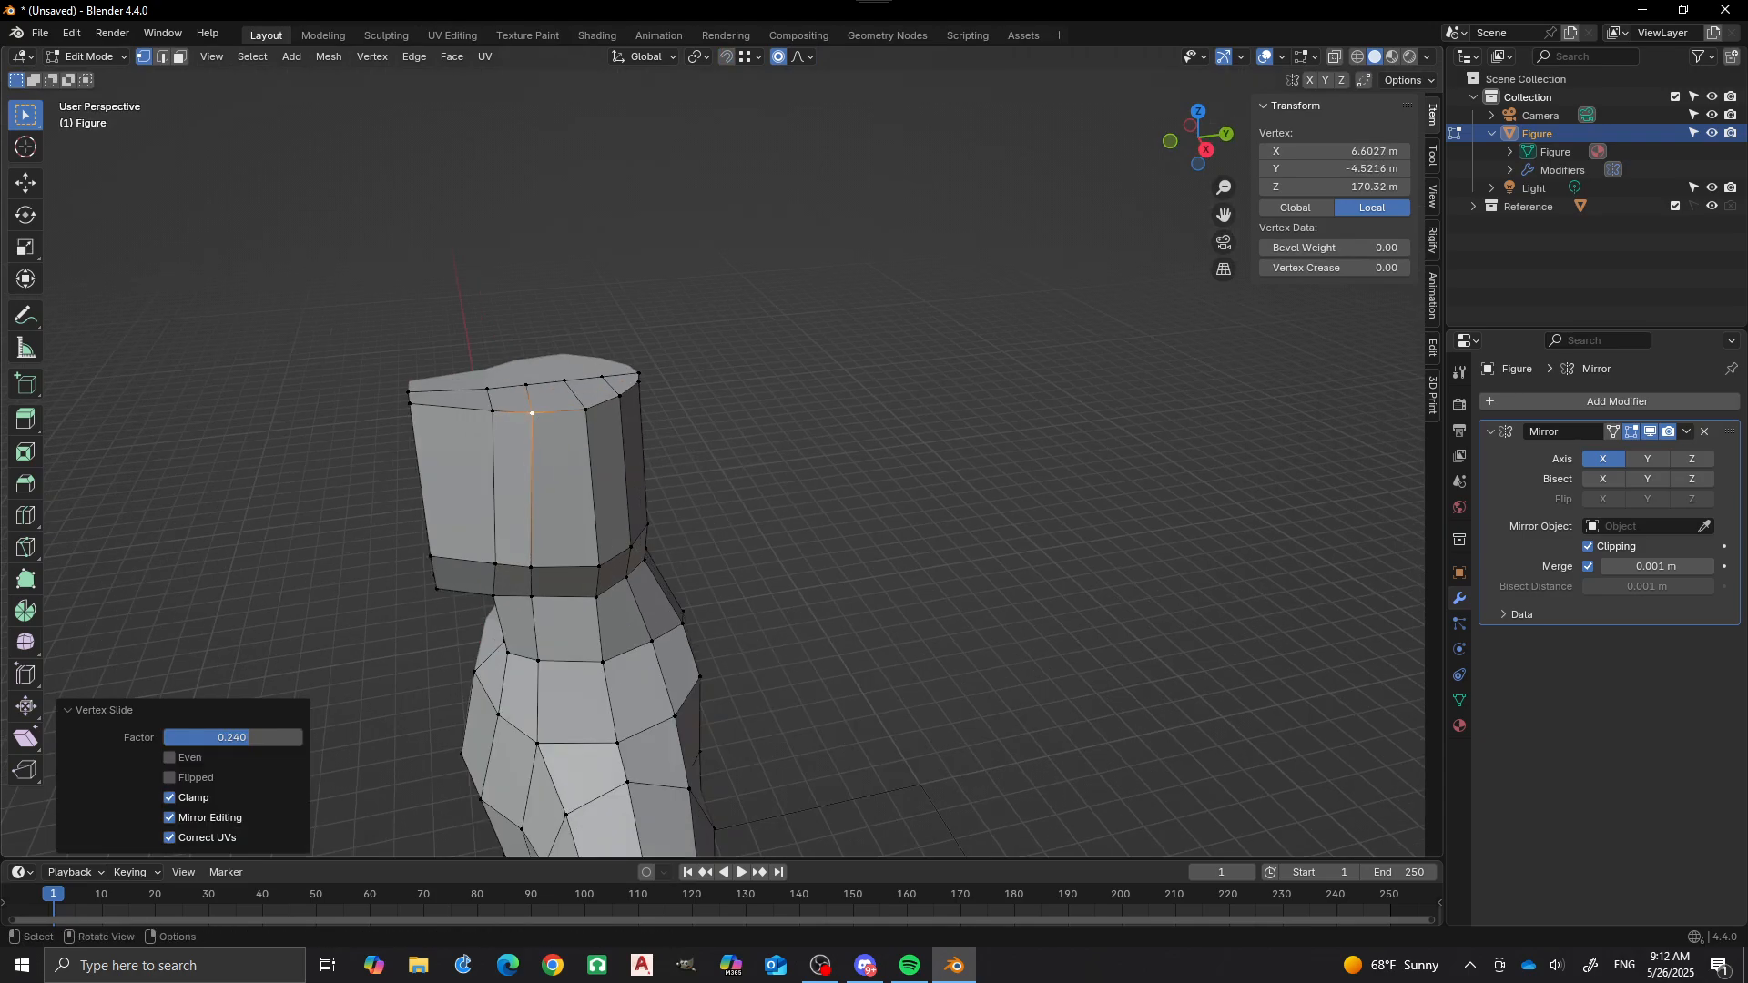
{"action": "middle_click_drag", "start_coordinate": [638, 455], "coordinate": [728, 456]}
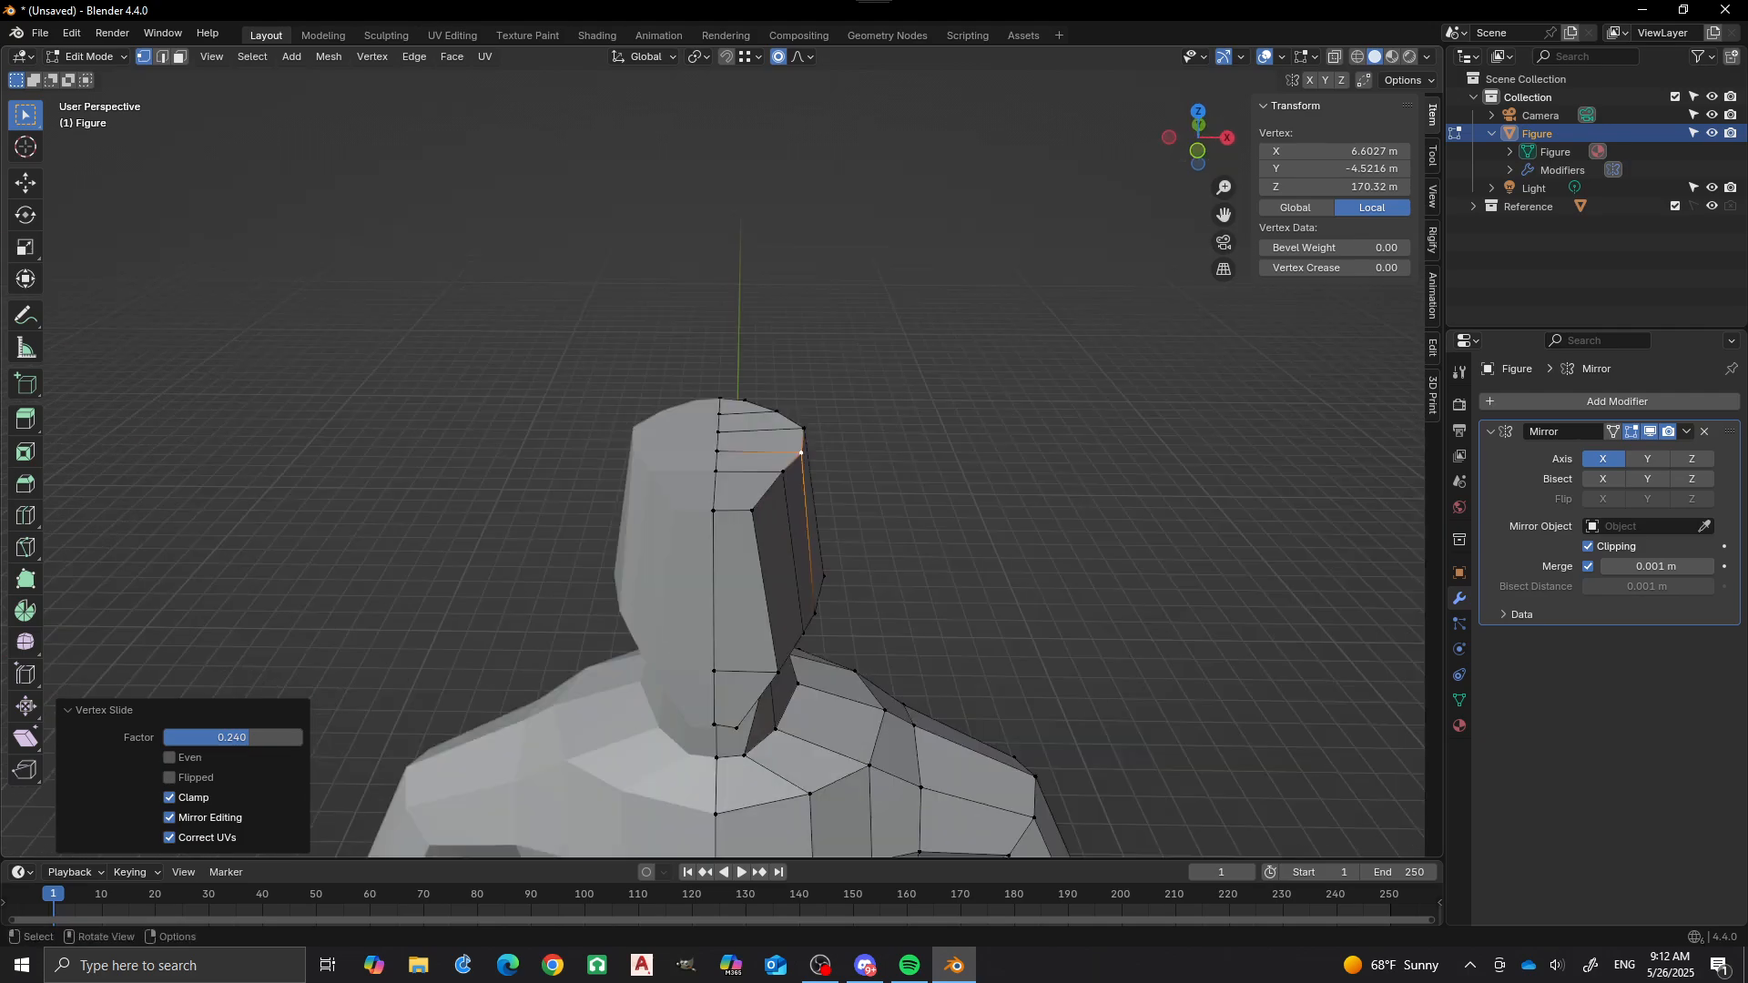
Move the top front corner vertex of the extruded face outwards along X to widen the forehead.
{"action": "left_click", "coordinate": [752, 511]}
{"action": "key", "text": "g"}
{"action": "key", "text": "x"}
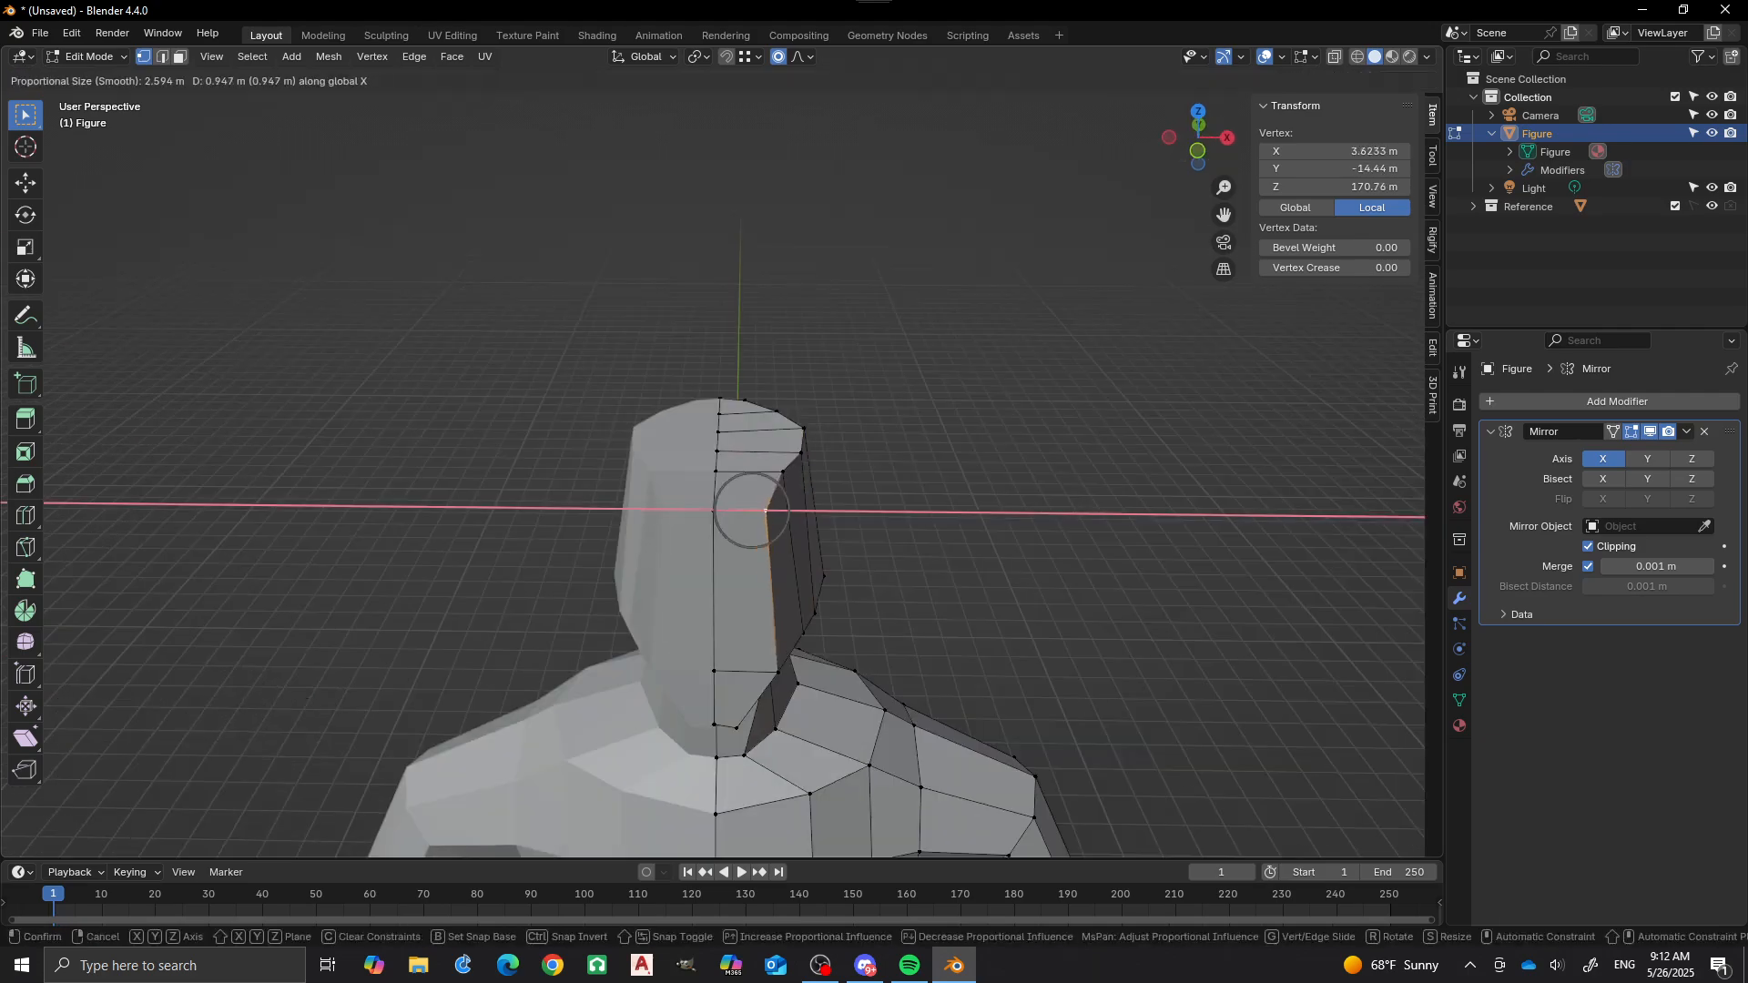
{"action": "left_click", "coordinate": [752, 511]}
Move the side vertex behind the front corner of the head's top loop outwards along X by about 0.76 m.
{"action": "left_click", "coordinate": [785, 474]}
{"action": "key", "text": "g"}
{"action": "key", "text": "x"}
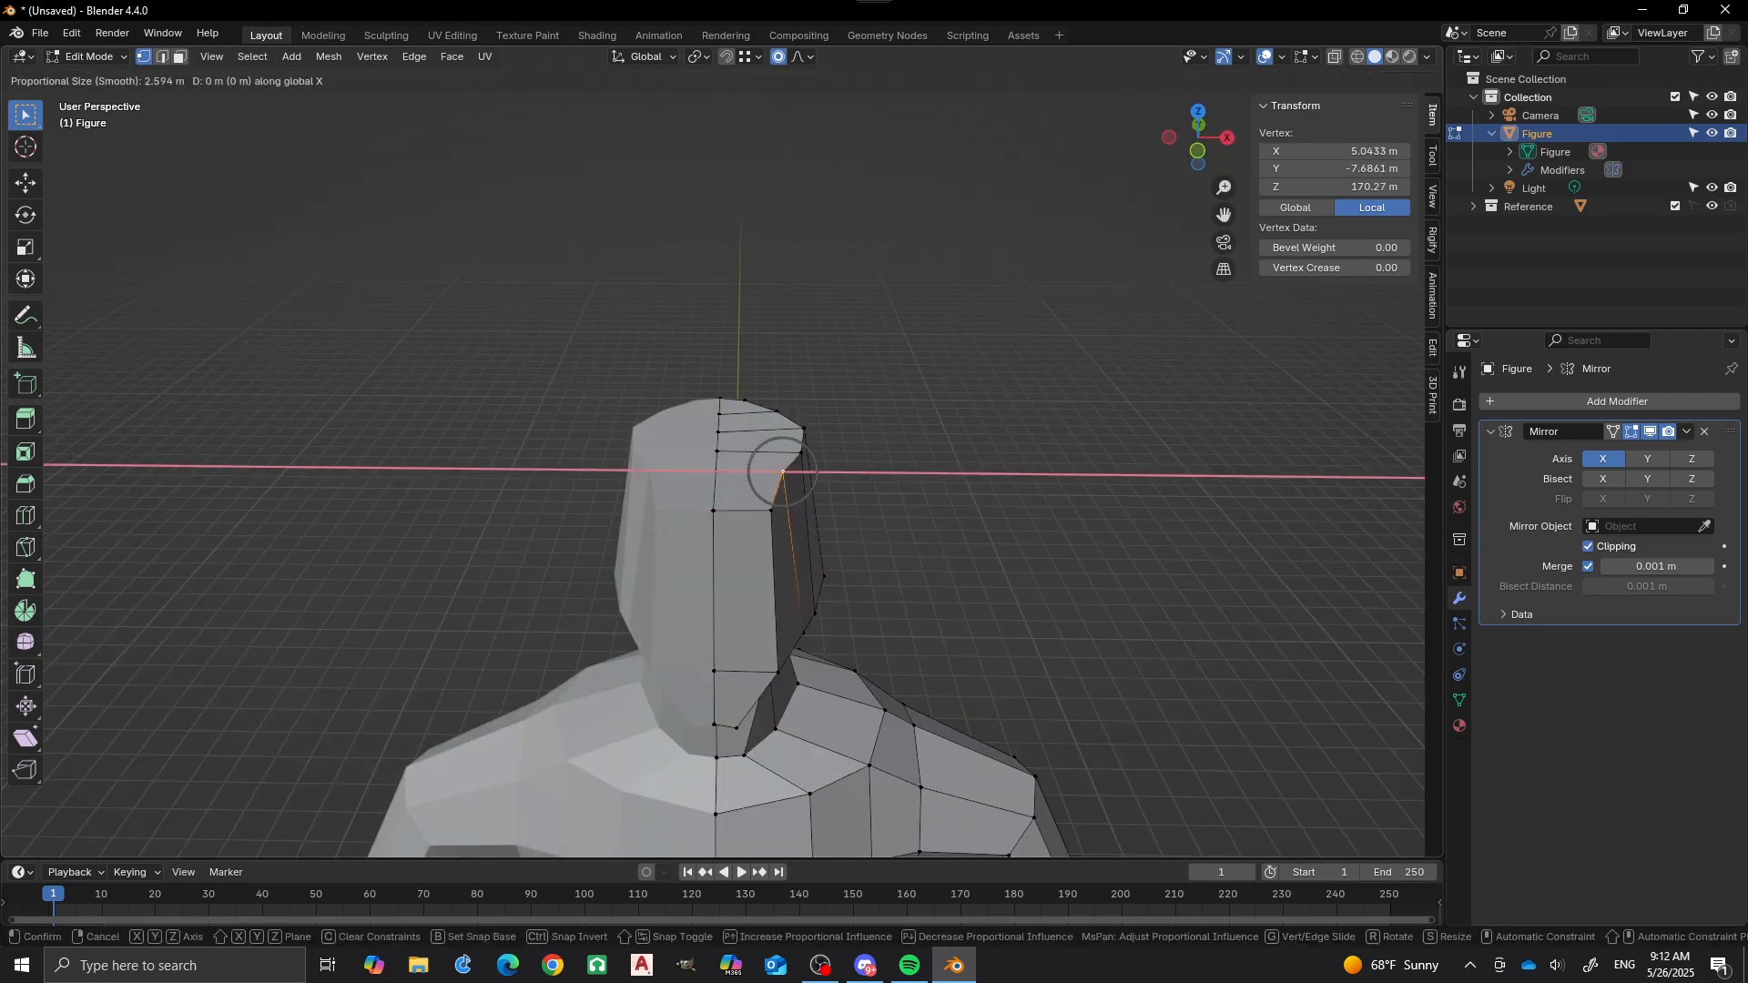
{"action": "left_click", "coordinate": [792, 472]}
Raise two neighbouring centre-line vertices of the head's top about 1.66 m along Z with a proportional size of about 8.95 m.
{"action": "middle_click_drag", "start_coordinate": [792, 472], "coordinate": [929, 448]}
{"action": "left_click", "coordinate": [594, 436]}
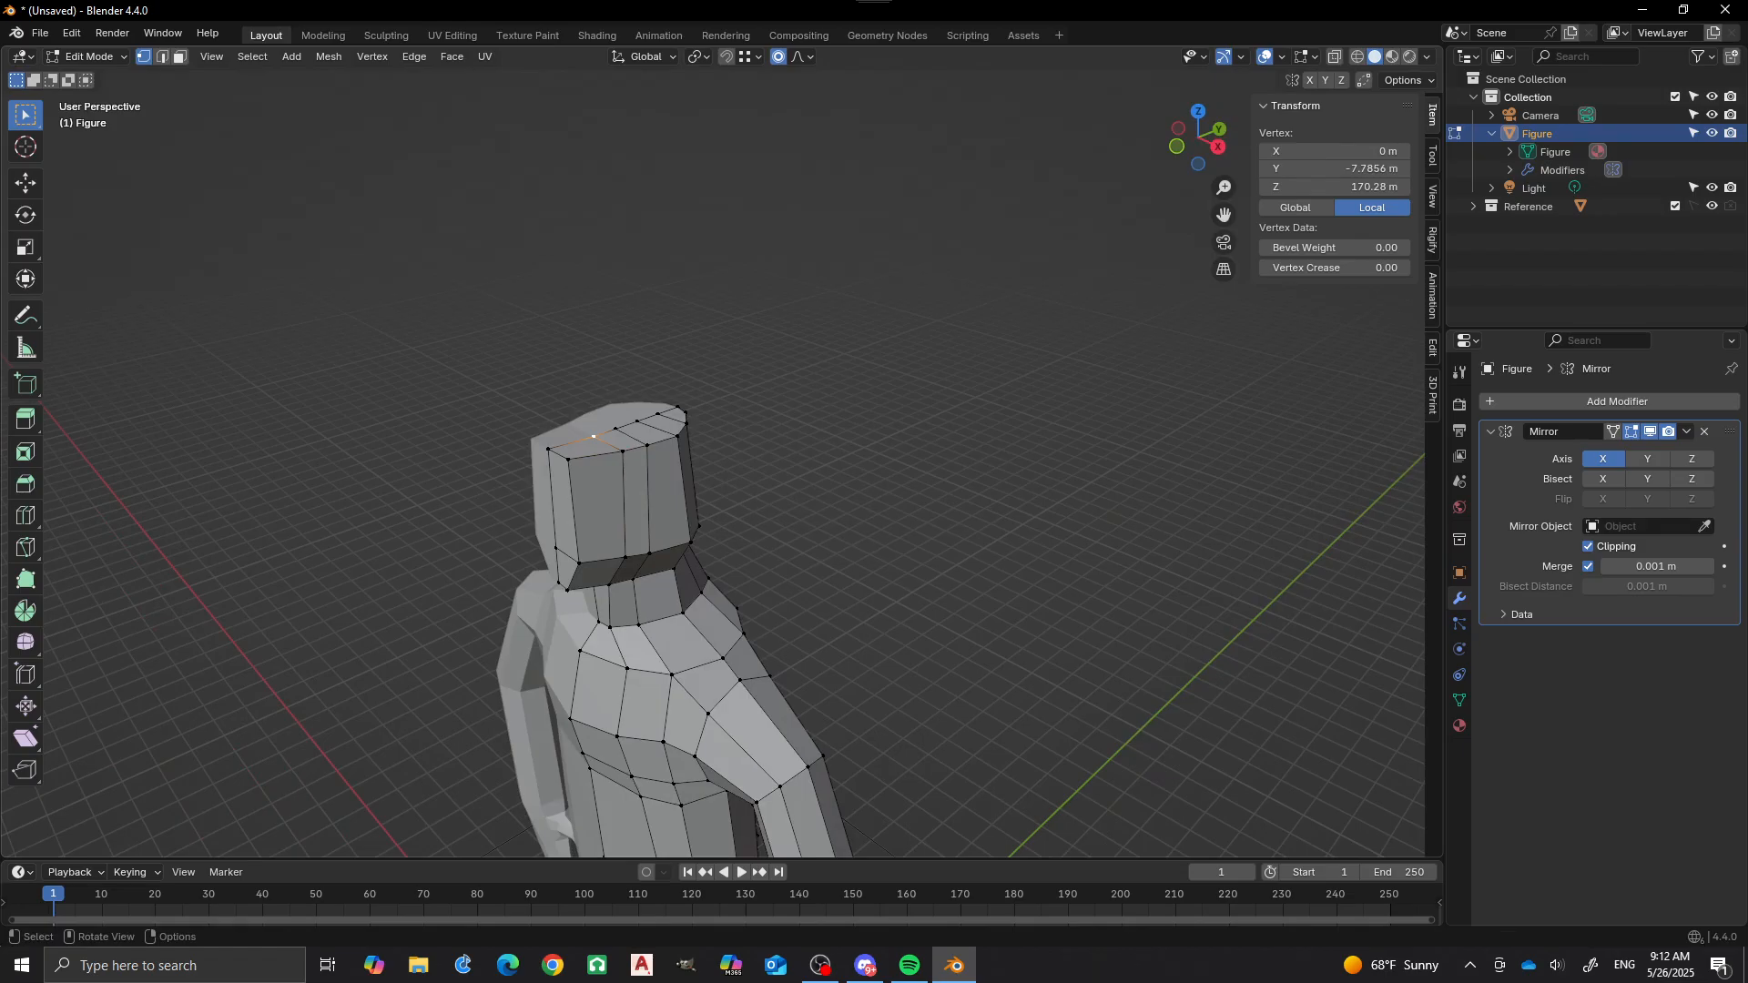
{"action": "left_click", "coordinate": [637, 422]}
{"action": "left_click", "coordinate": [615, 429], "text": "shift"}
{"action": "key", "text": "g"}
{"action": "key", "text": "z"}
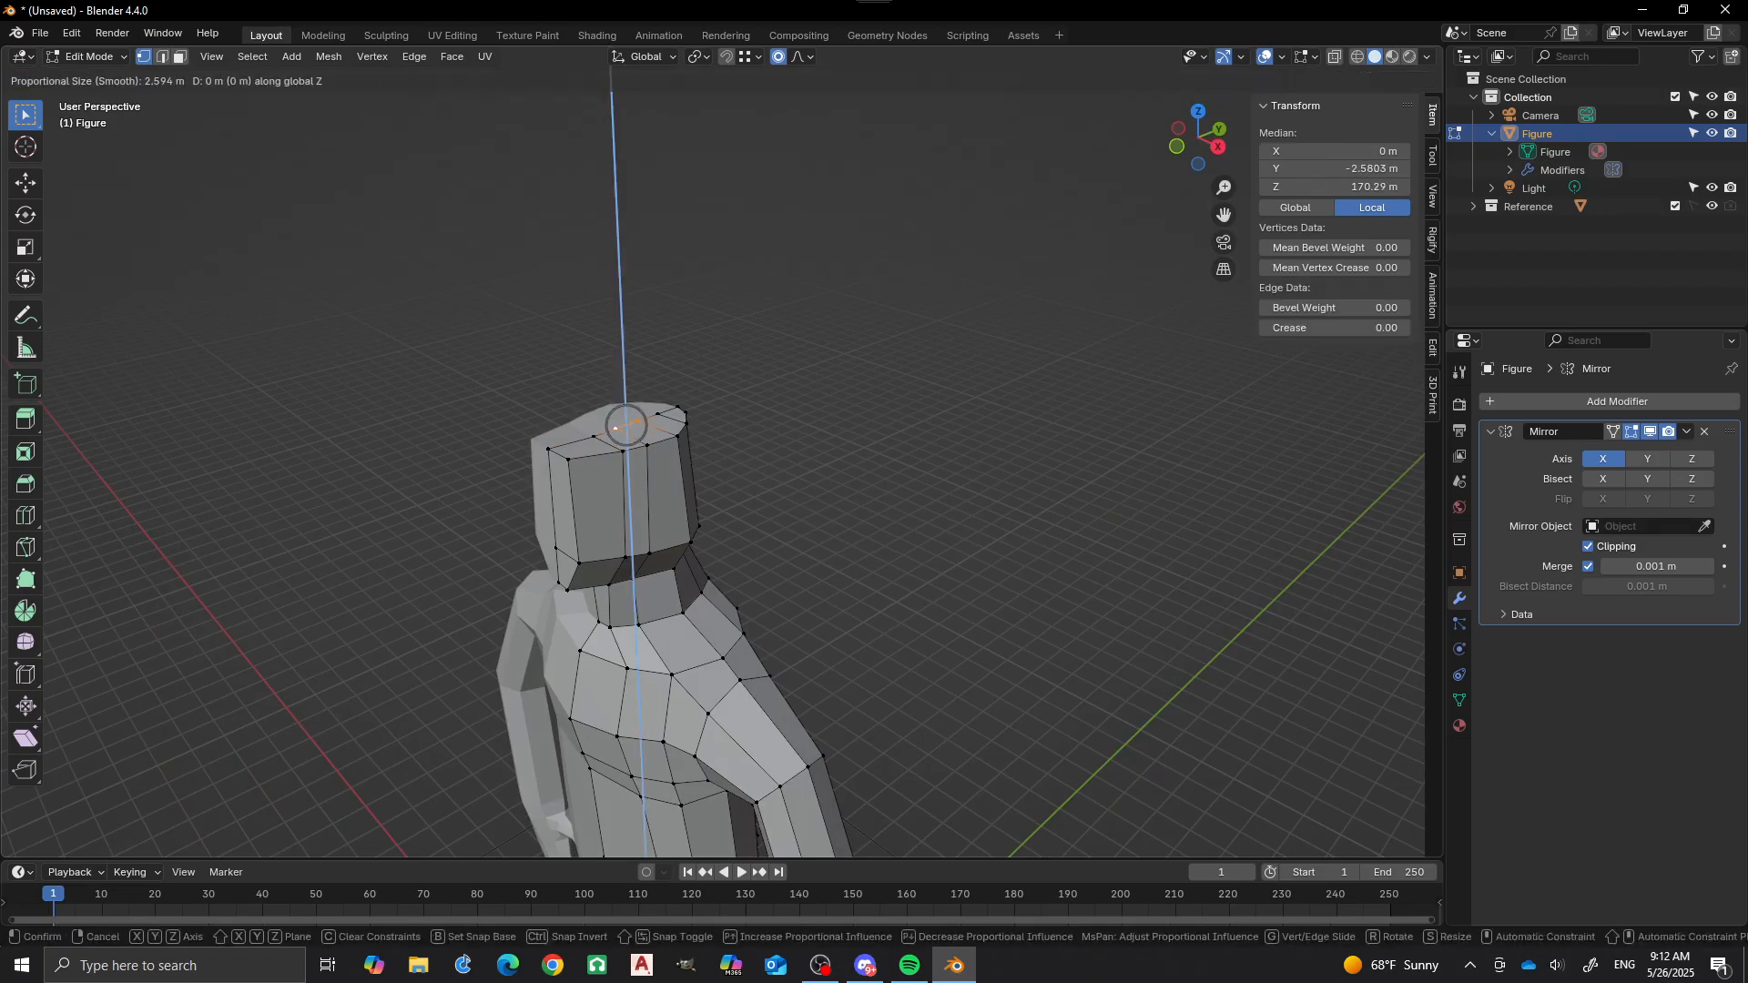
{"action": "scroll", "coordinate": [616, 424], "scroll_direction": "down", "scroll_amount": 11}
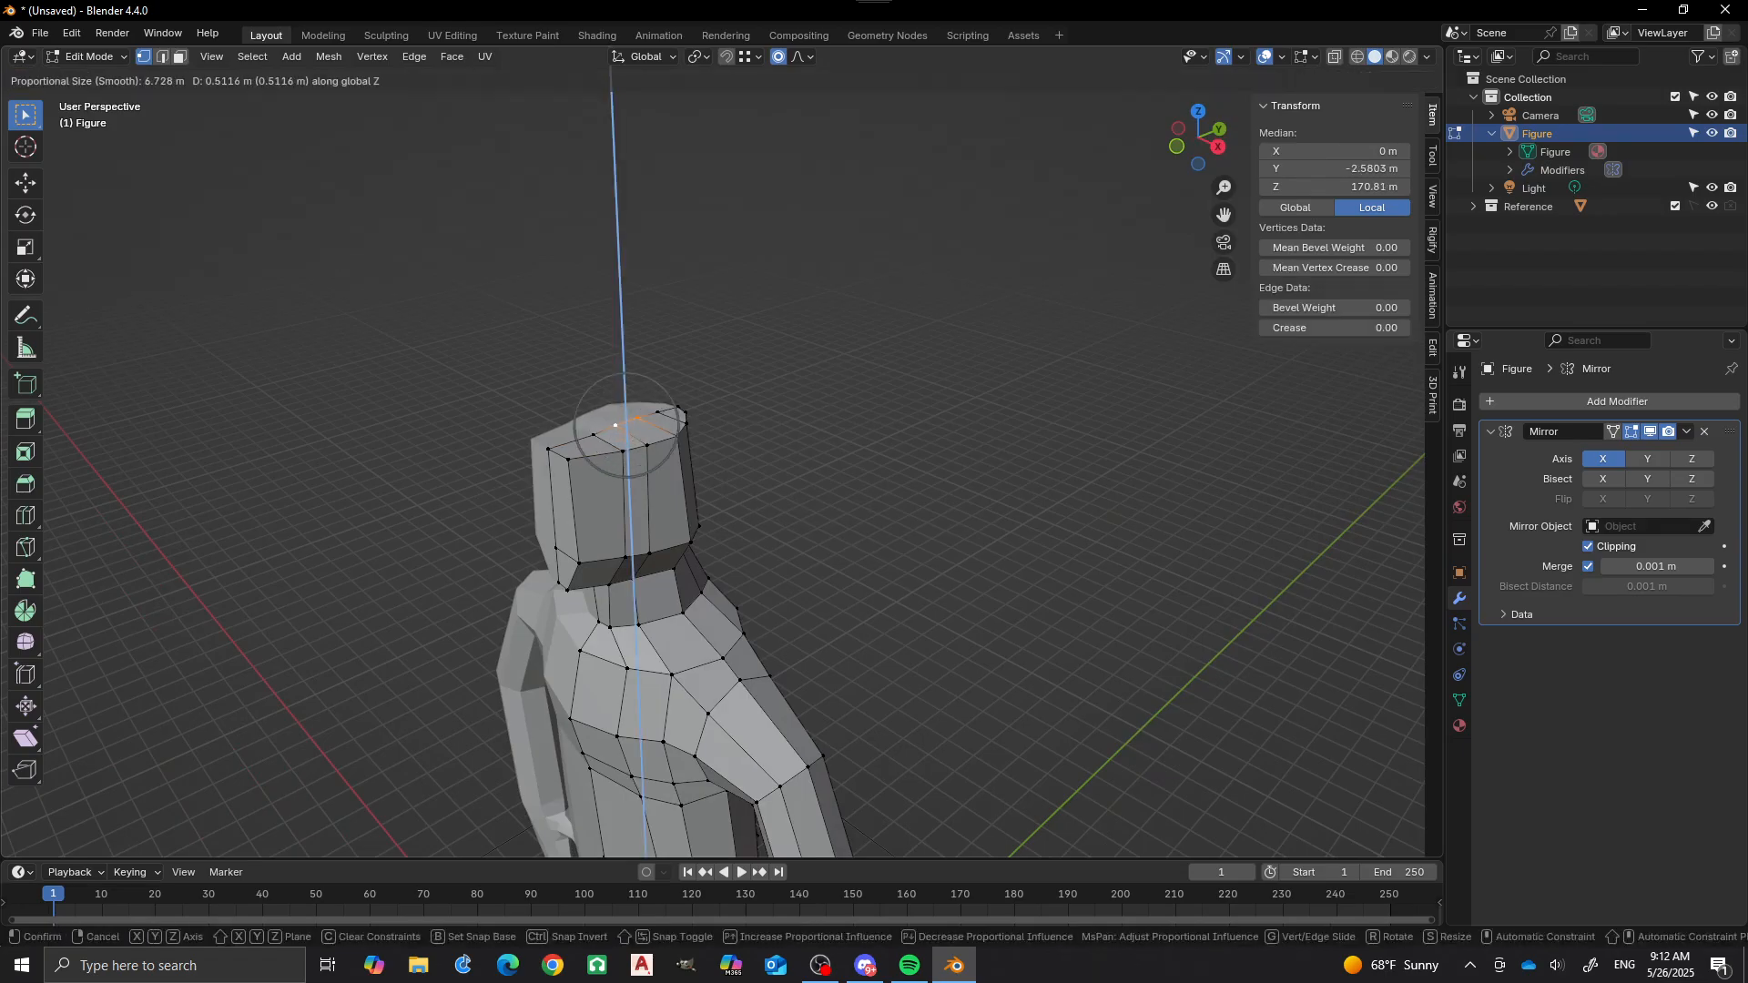
{"action": "scroll", "coordinate": [616, 424], "scroll_direction": "down", "scroll_amount": 2}
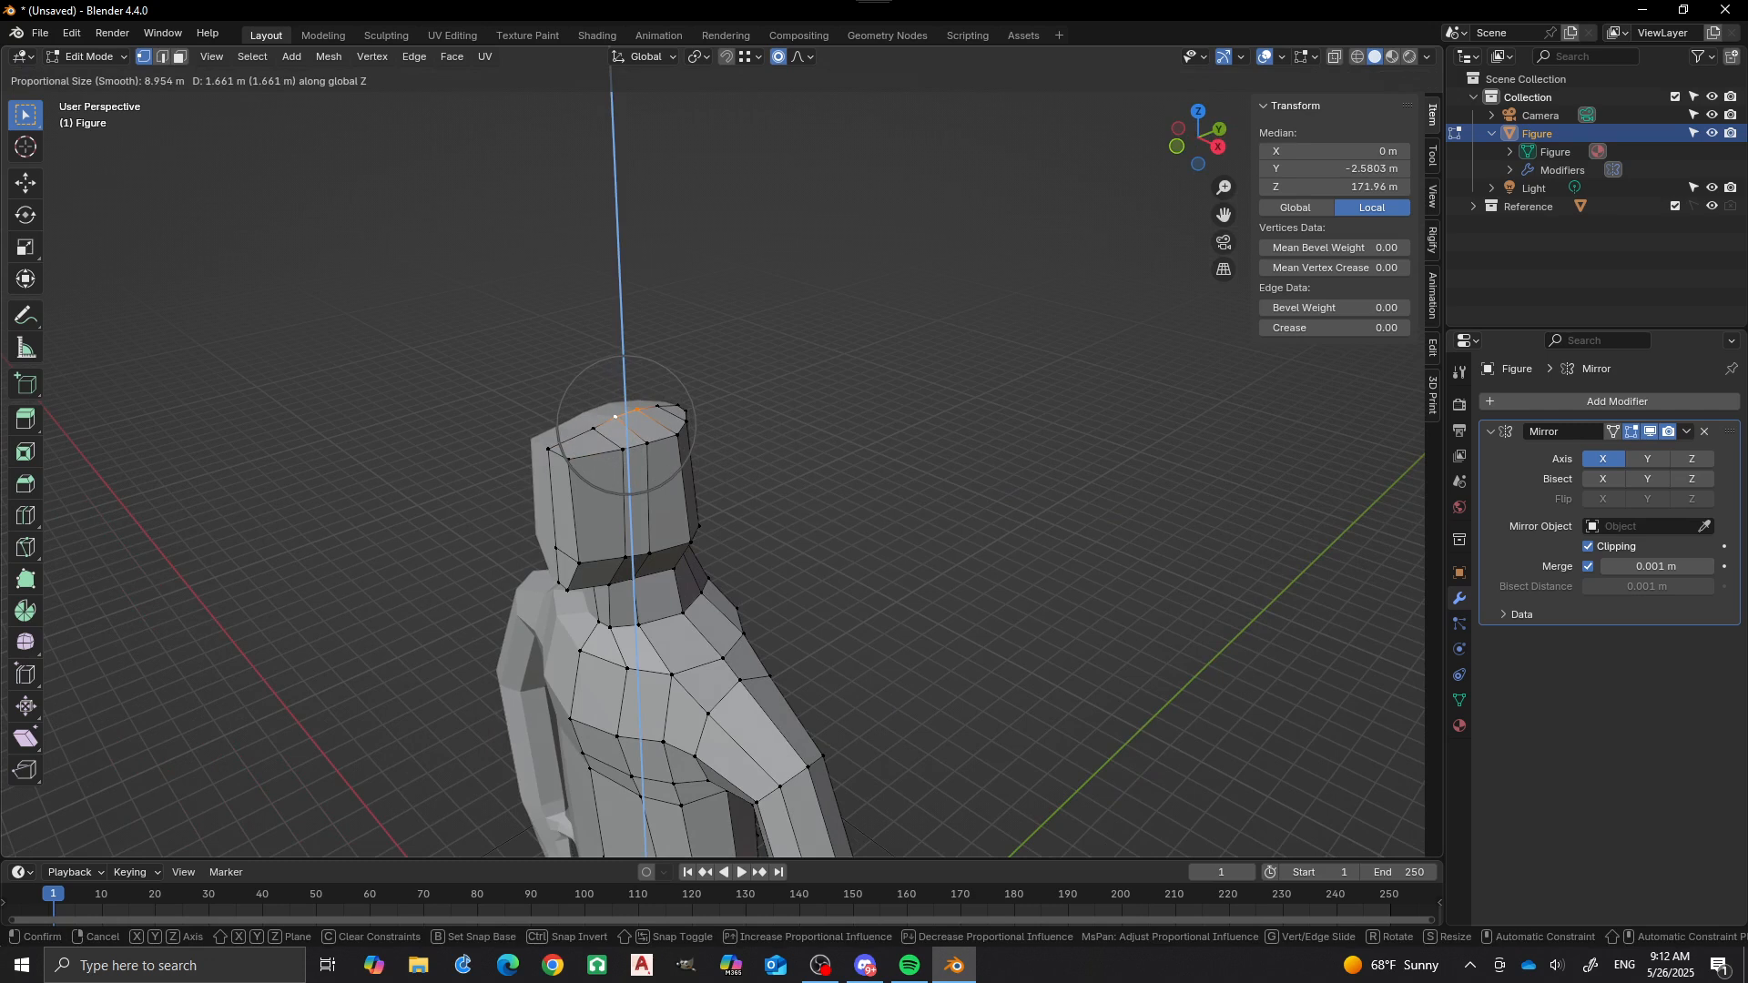
{"action": "left_click", "coordinate": [615, 417]}
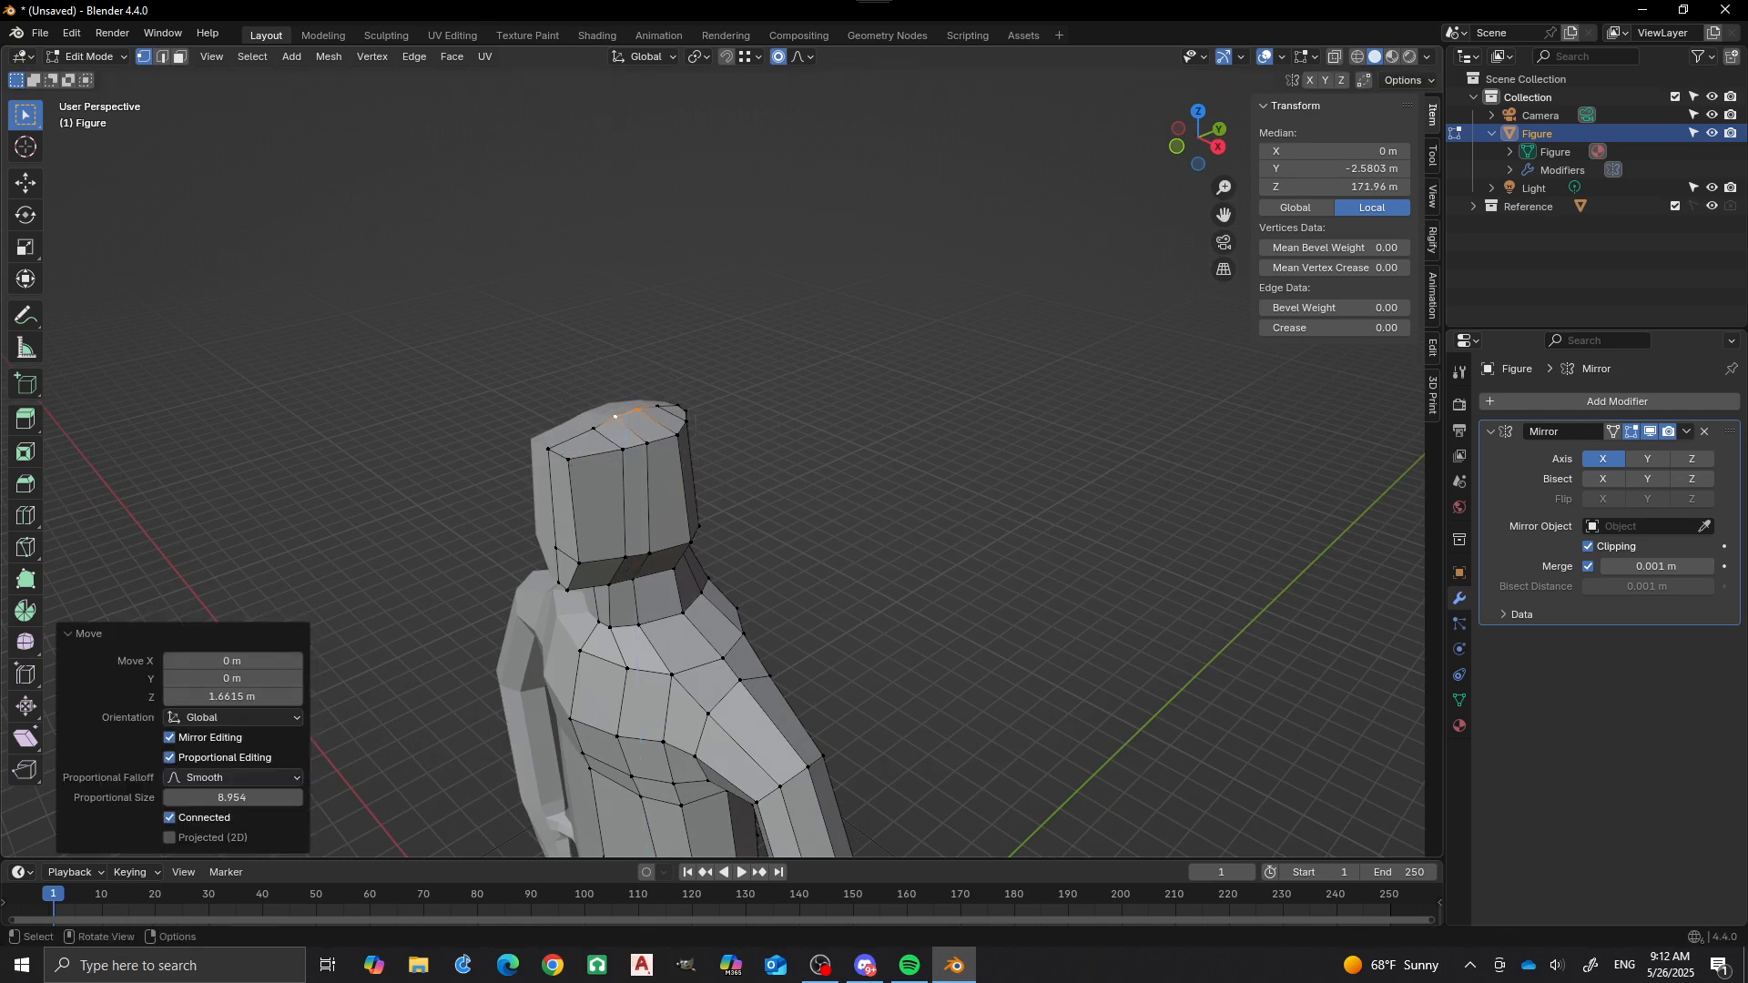
Raise the front centre vertex of the head's top slightly along Z, and the centre vertex behind it by about 0.52 m.
{"action": "left_click", "coordinate": [548, 448]}
{"action": "key", "text": "g"}
{"action": "key", "text": "z"}
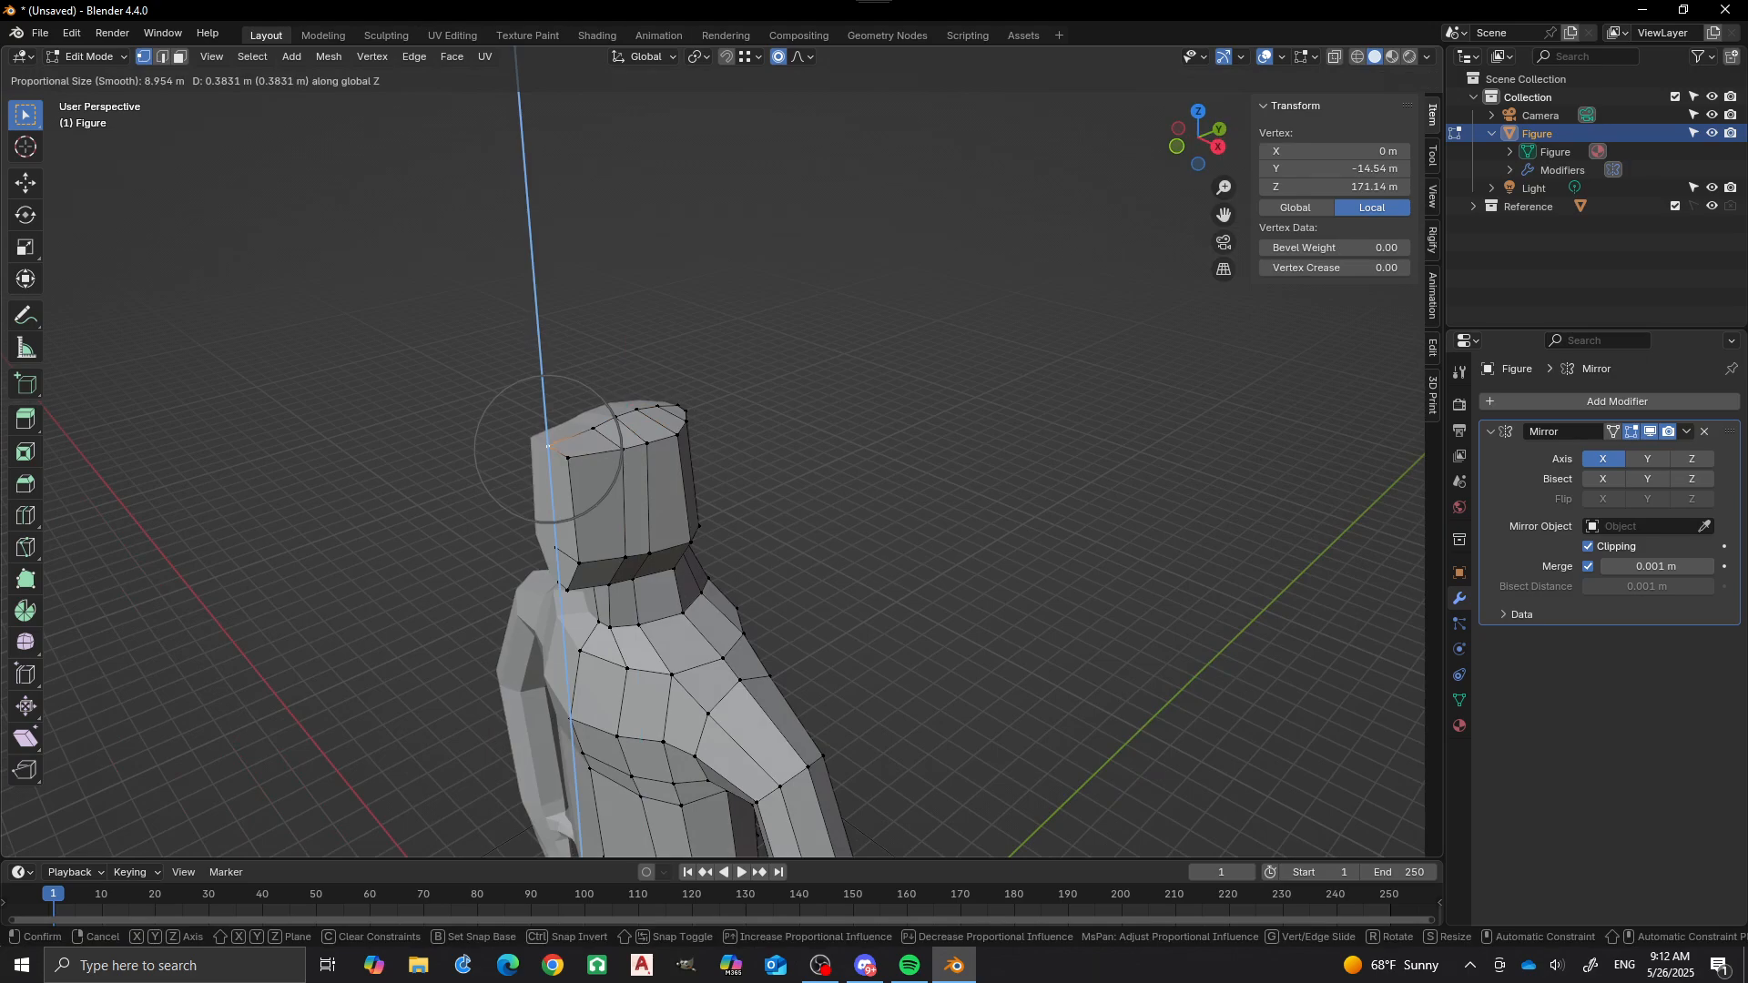
{"action": "left_click", "coordinate": [549, 443]}
{"action": "key", "text": "g"}
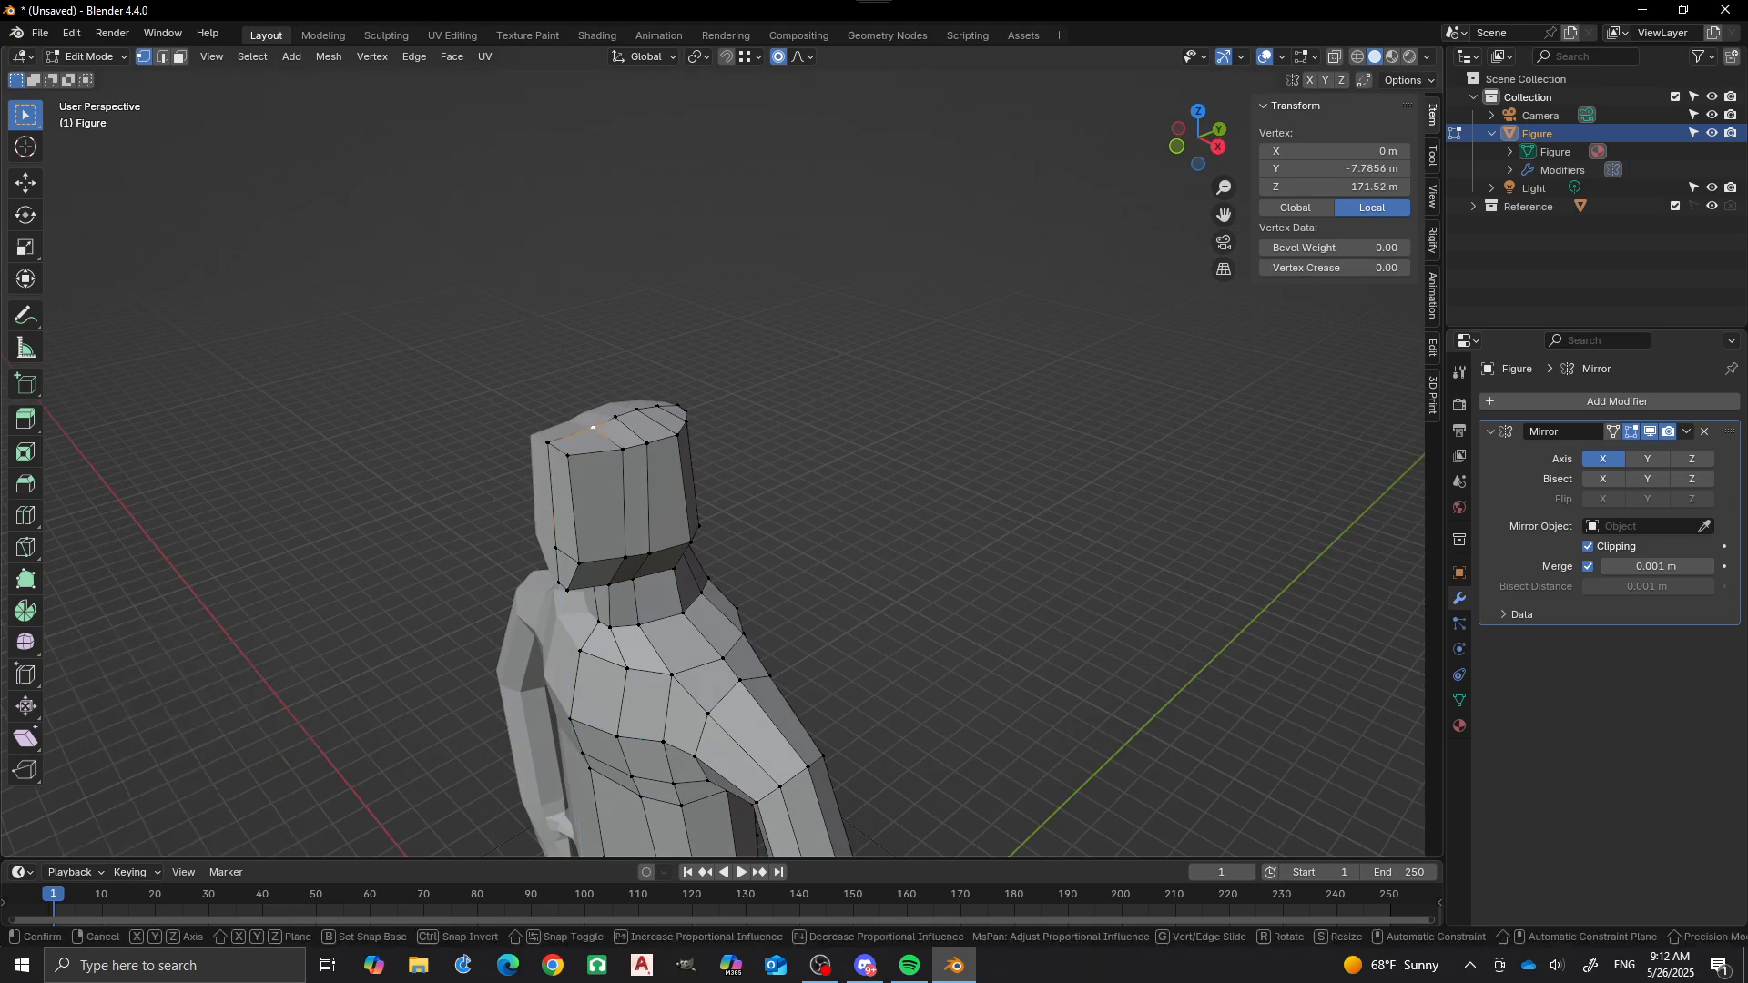
{"action": "key", "text": "z"}
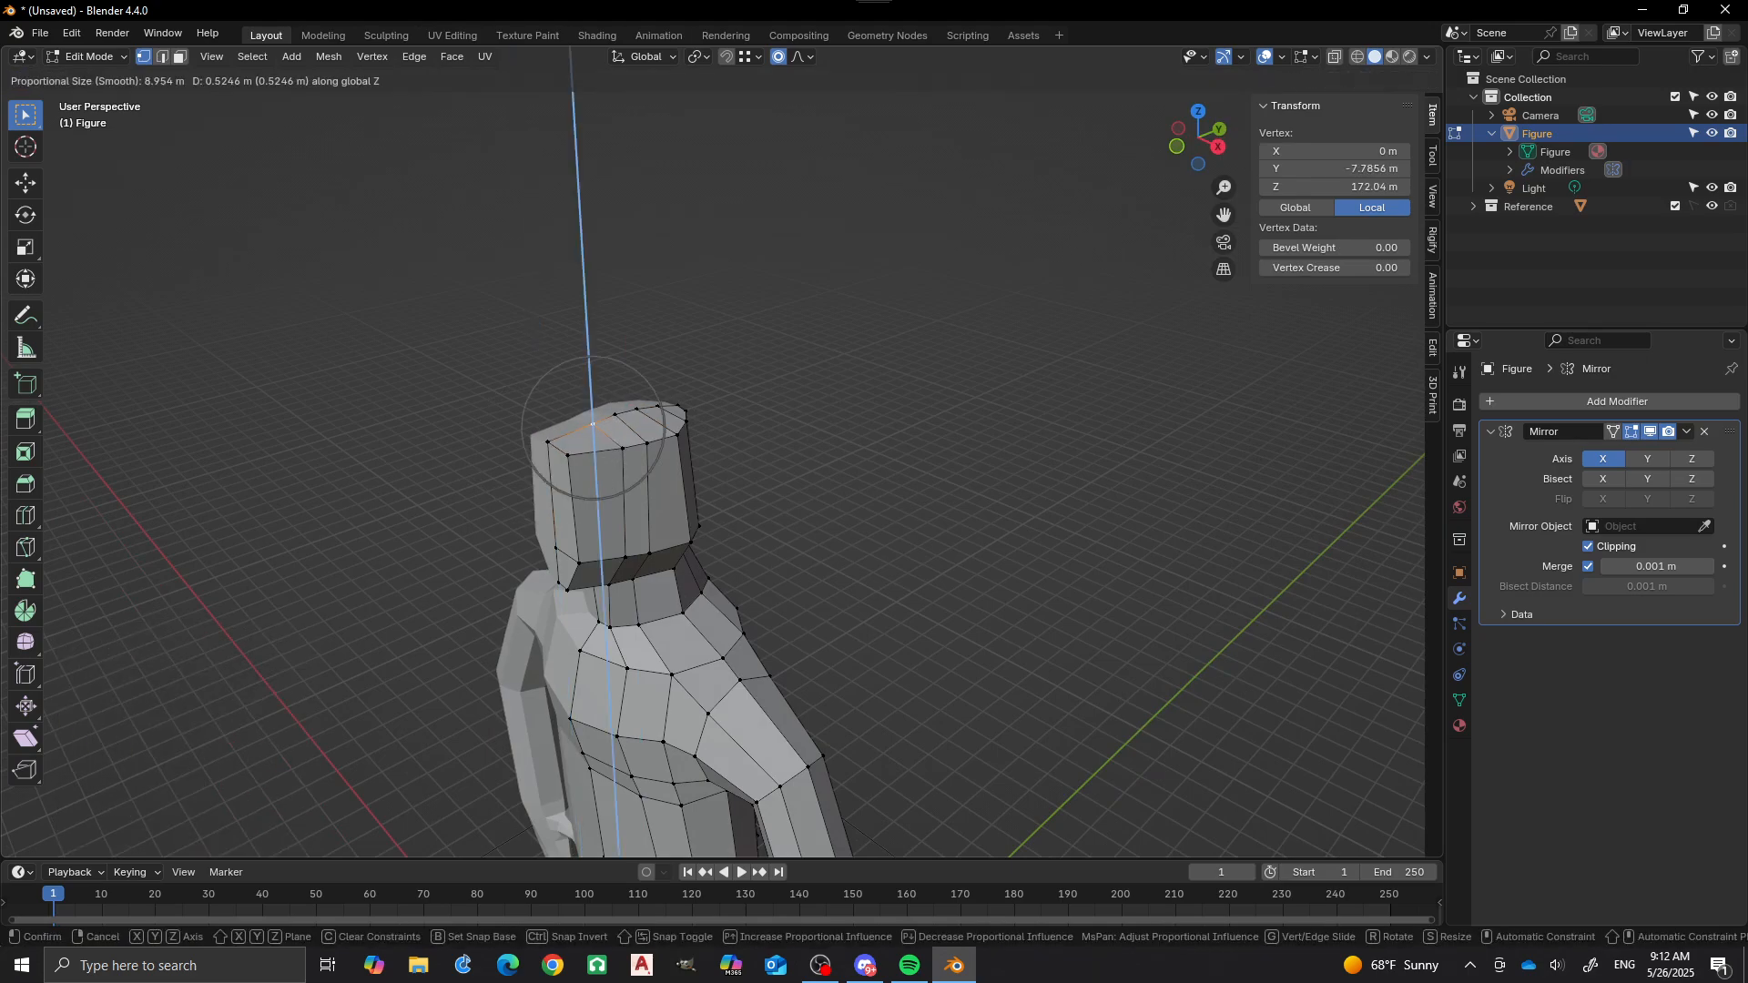
{"action": "left_click", "coordinate": [593, 423]}
Move the face's front side edge path, from the head's top corner to the chin, about 1.3 m outwards along X with proportional size 7.4 m.
{"action": "middle_click_drag", "start_coordinate": [592, 422], "coordinate": [714, 382]}
{"action": "scroll", "coordinate": [724, 451], "scroll_direction": "up", "scroll_amount": 3}
{"action": "left_click", "coordinate": [780, 390]}
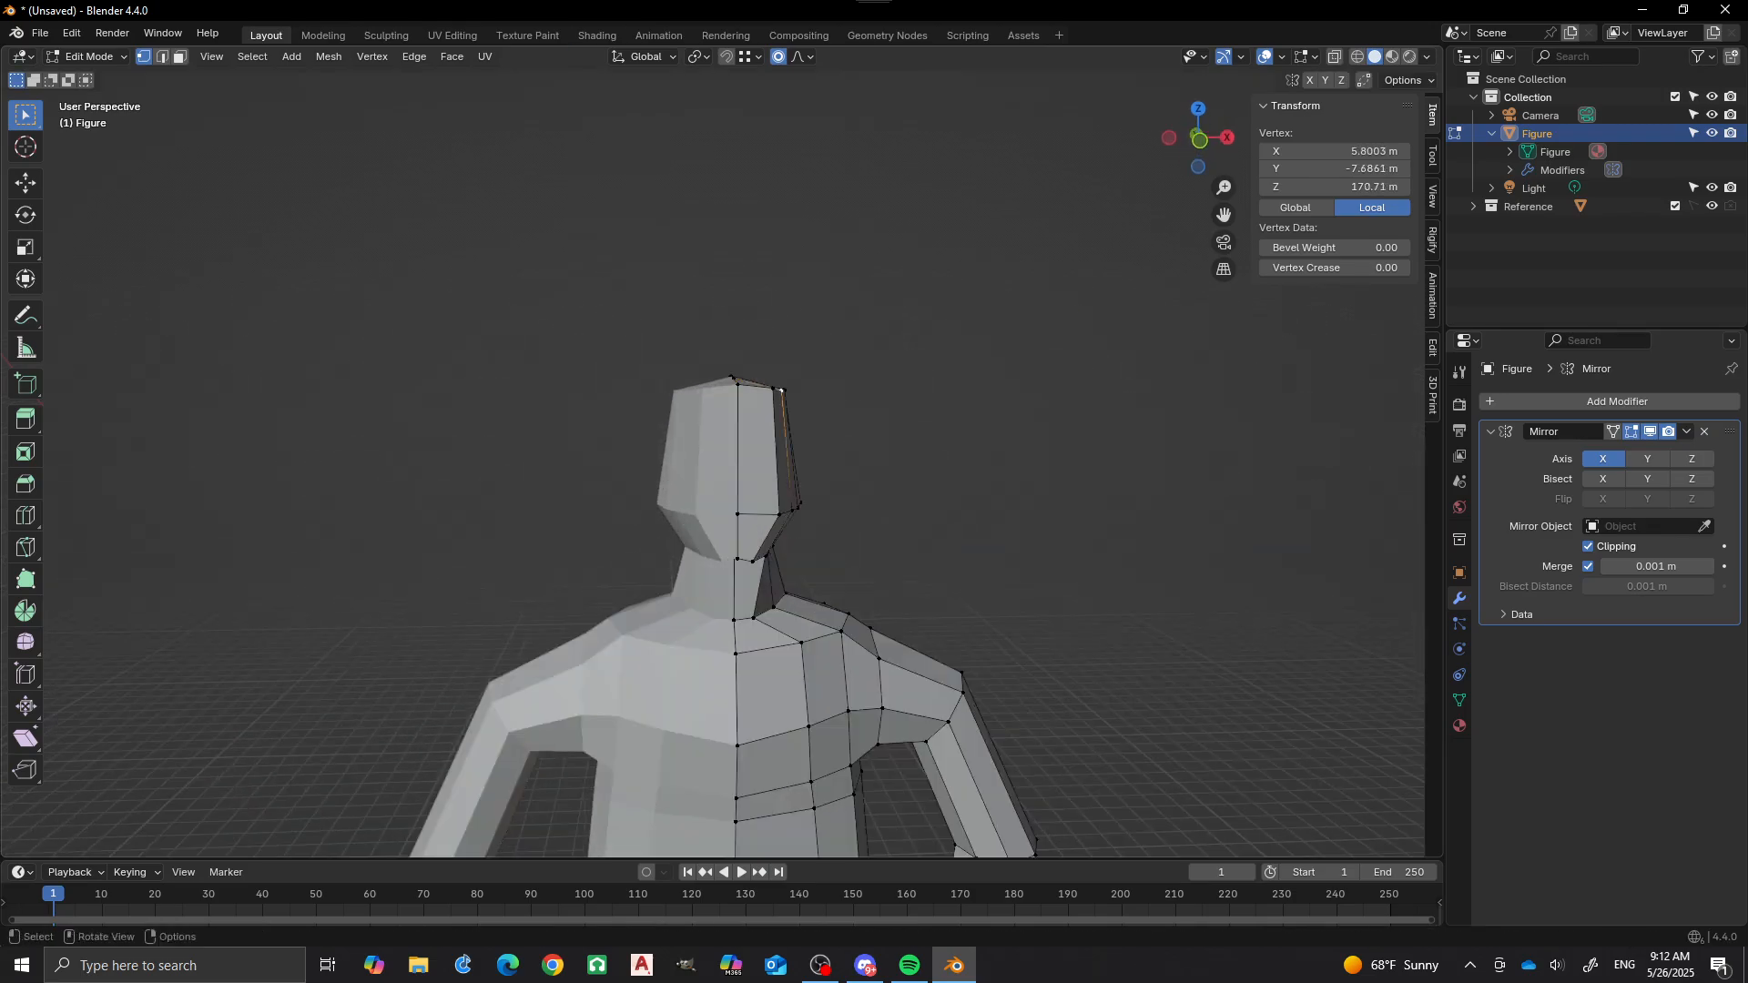
{"action": "middle_click_drag", "start_coordinate": [780, 389], "coordinate": [710, 401]}
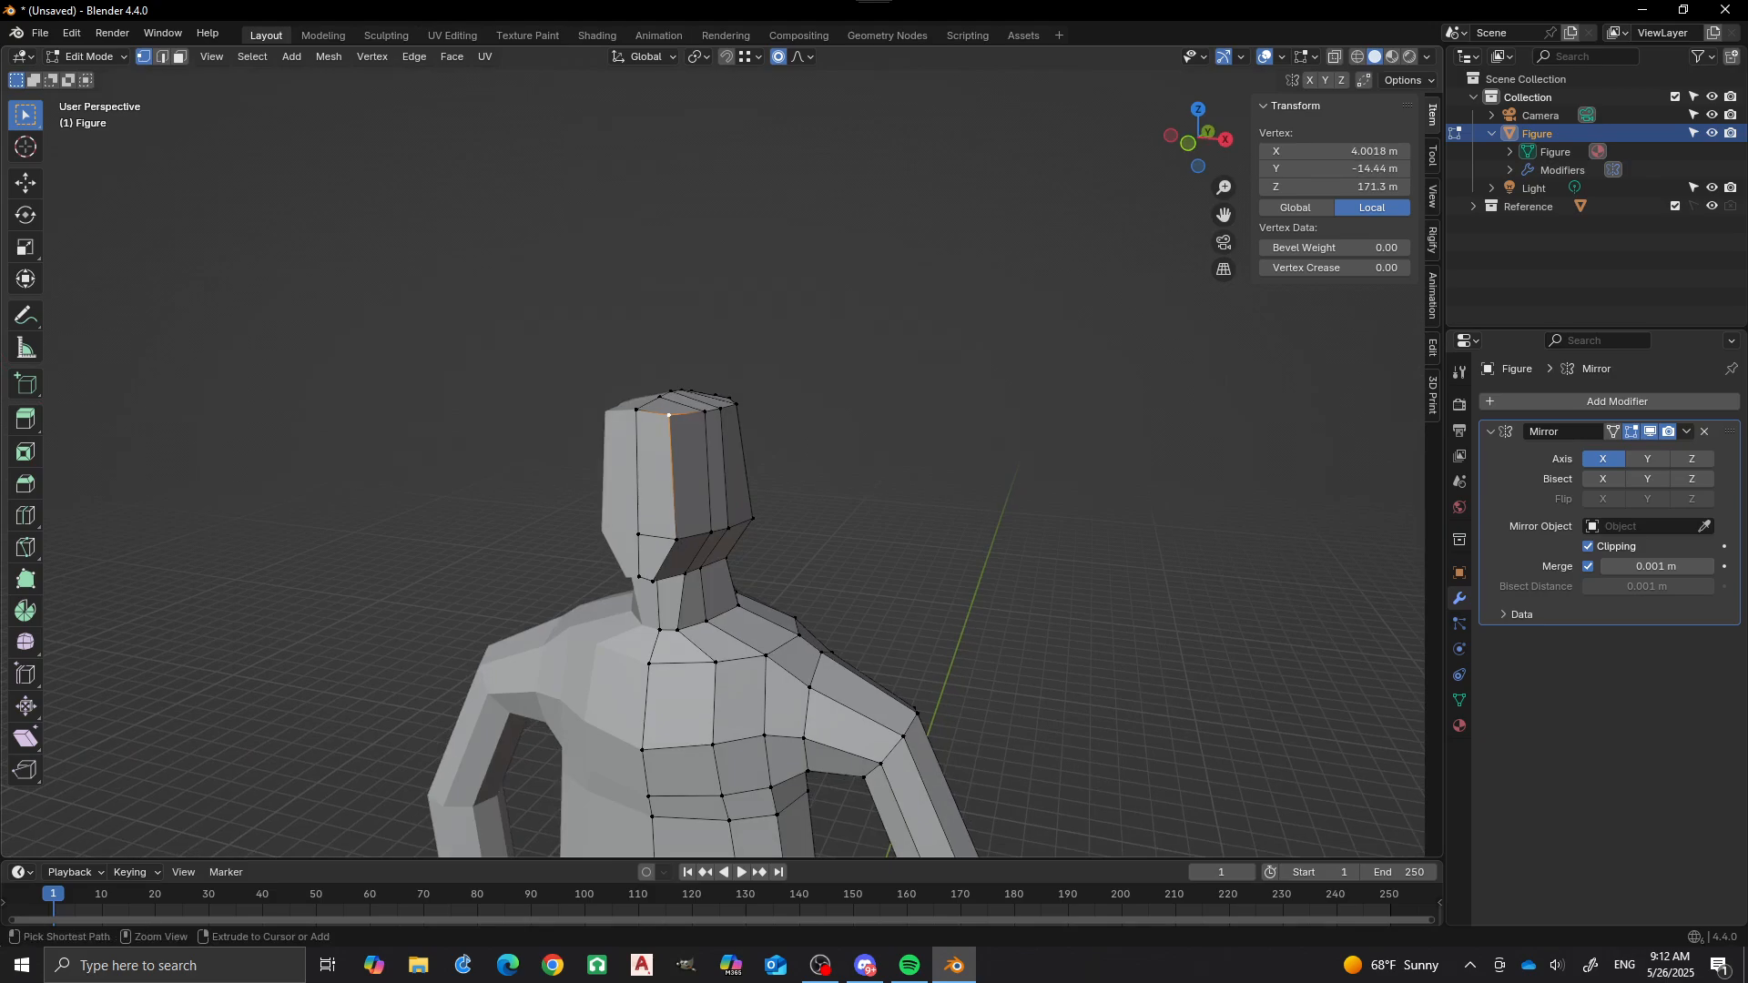
{"action": "left_click", "coordinate": [652, 580], "text": "ctrl"}
{"action": "key", "text": "KP_1"}
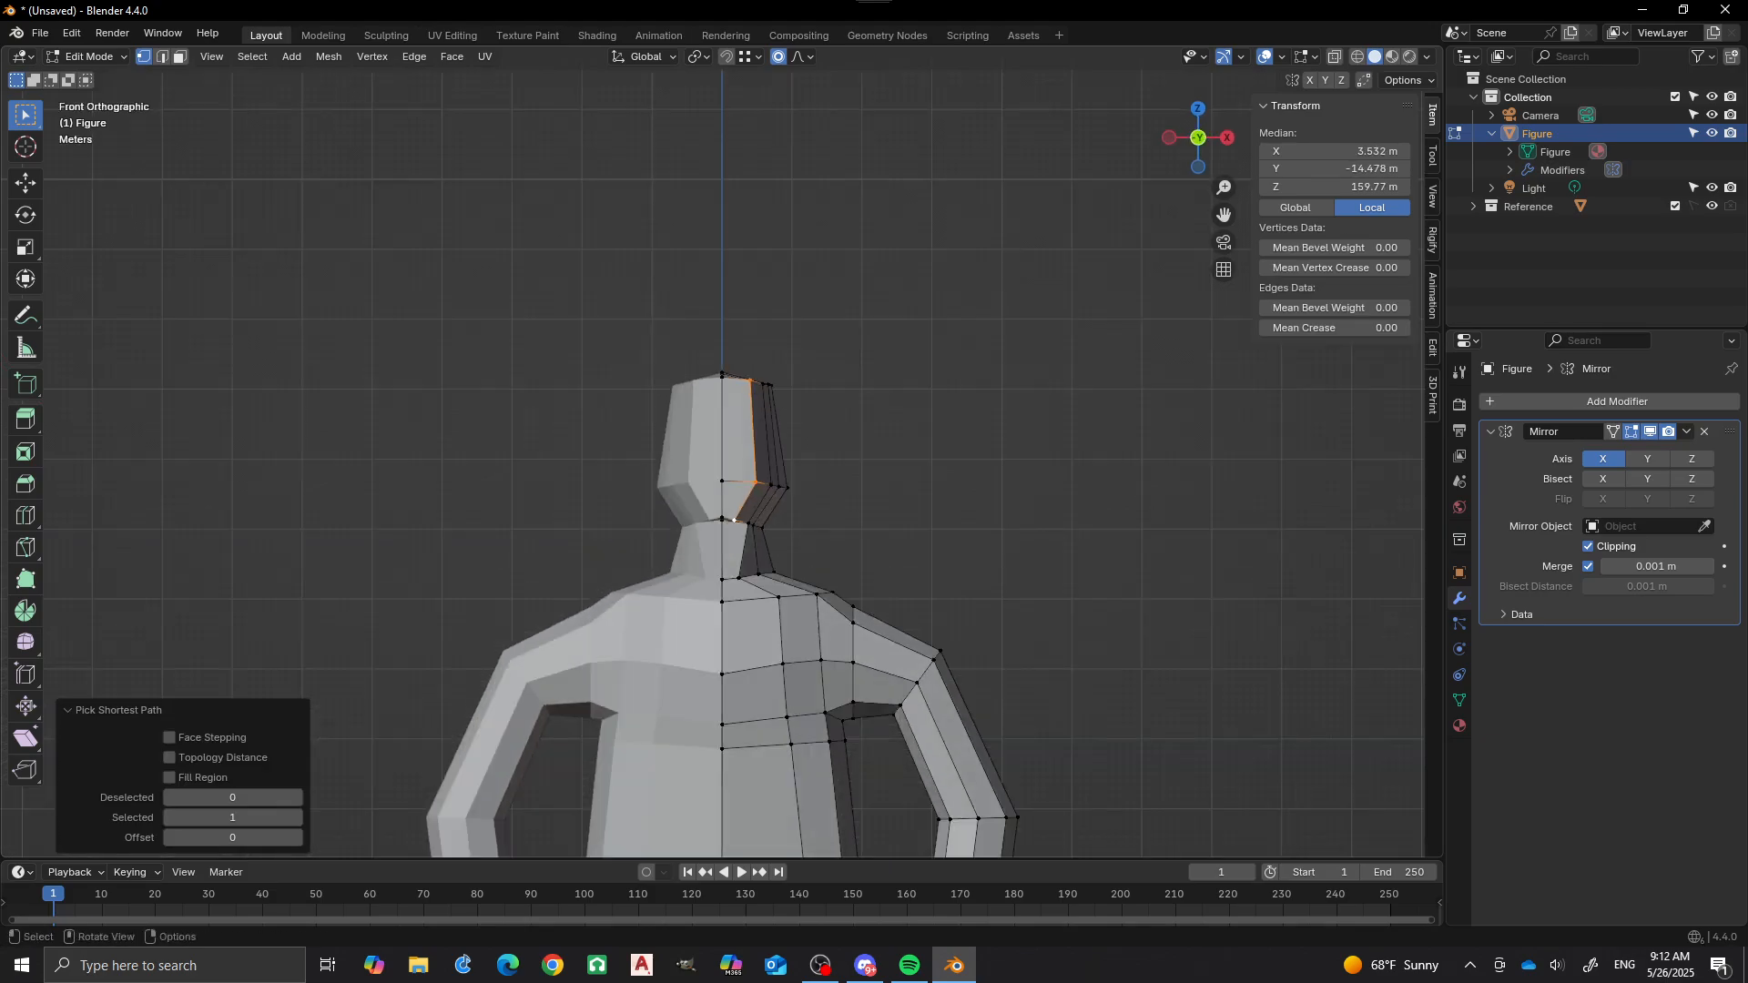
{"action": "key", "text": "g"}
{"action": "key", "text": "x"}
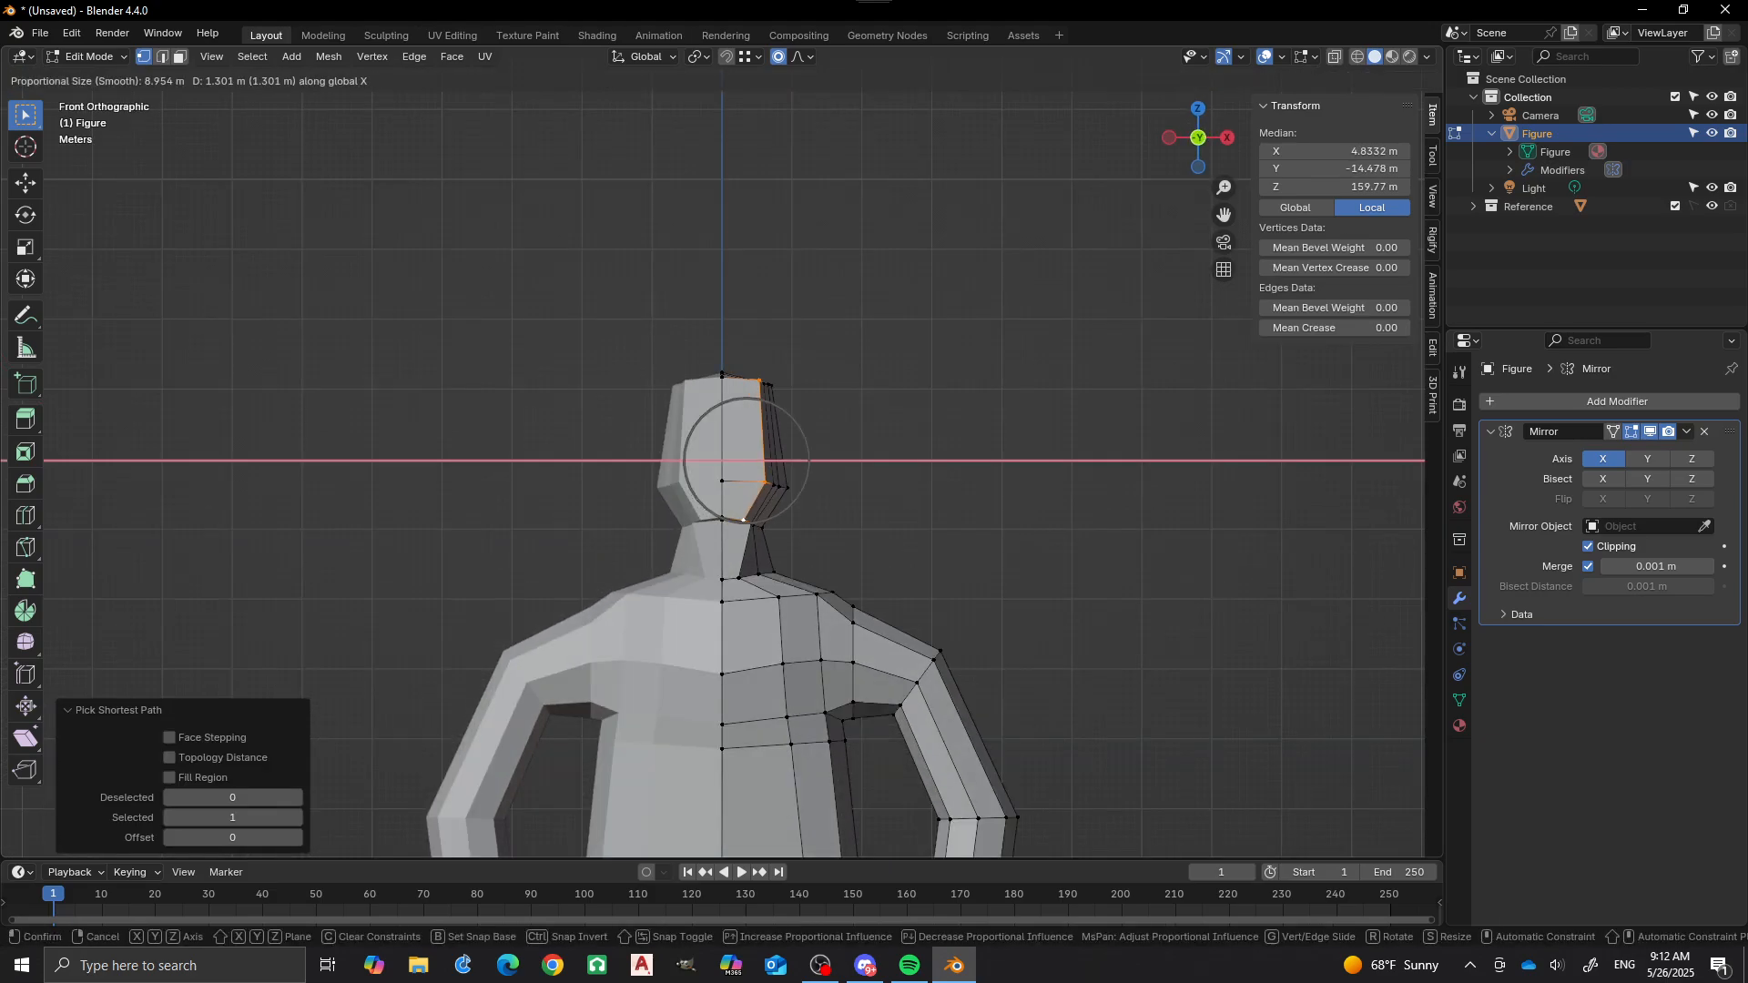
{"action": "scroll", "coordinate": [747, 461], "scroll_direction": "up", "scroll_amount": 1}
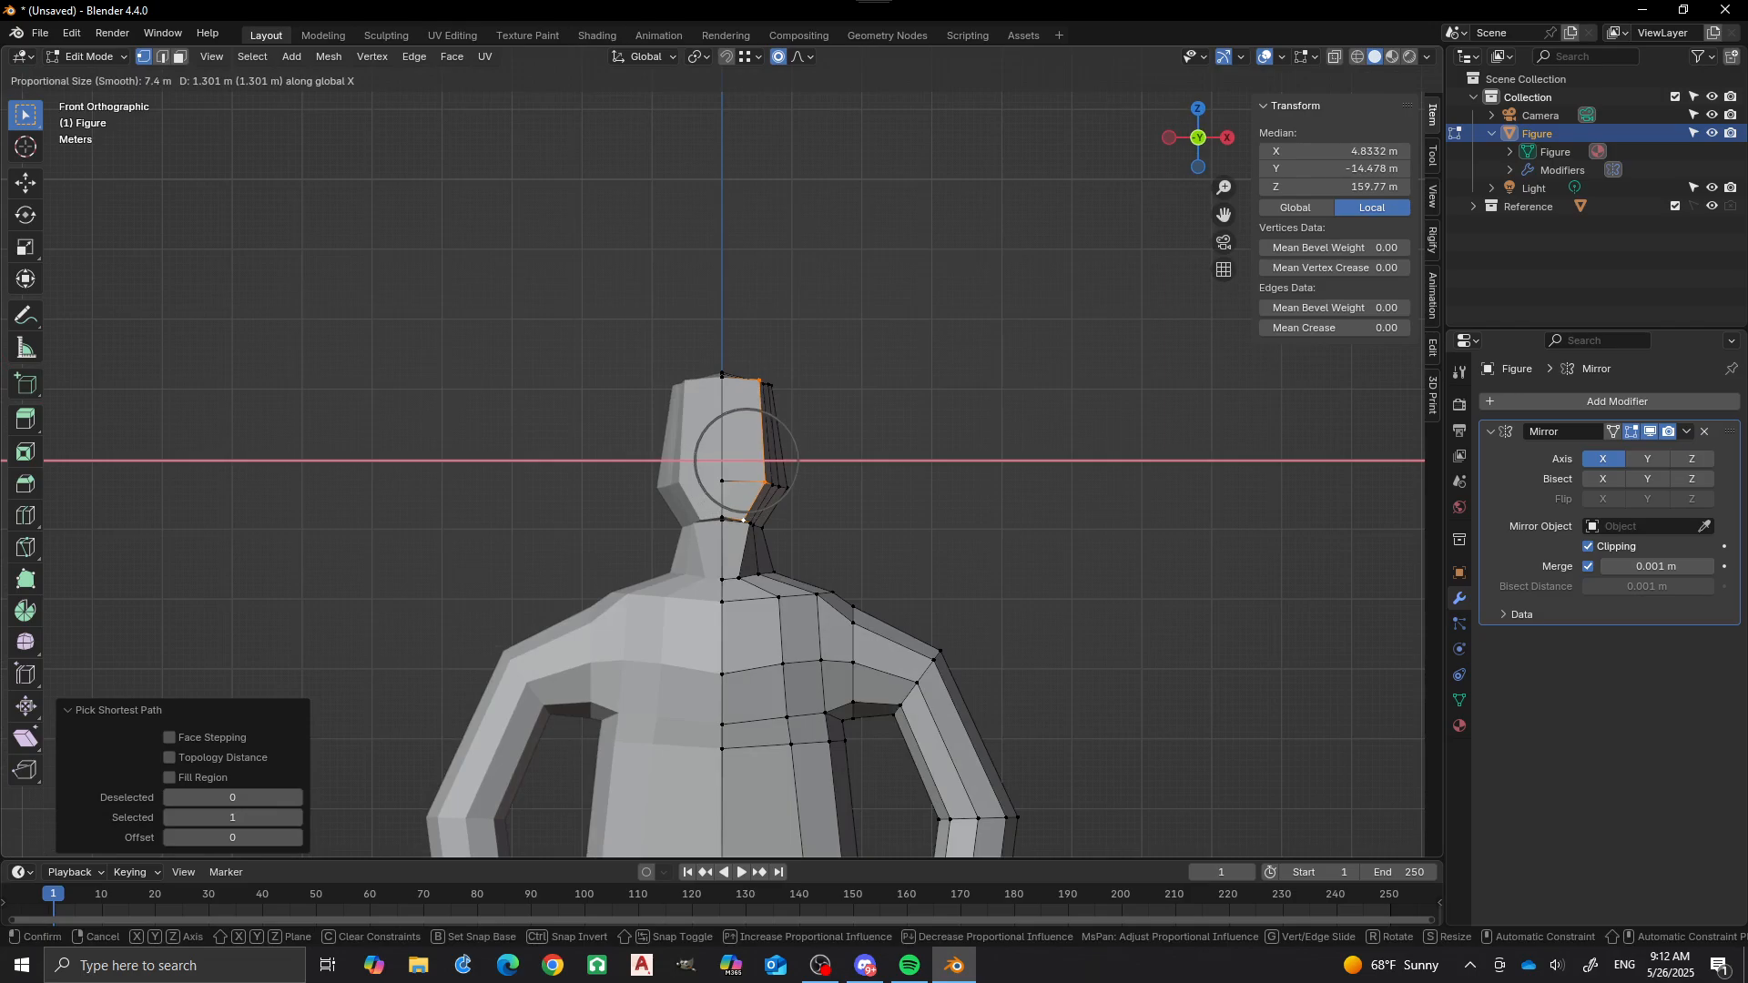
{"action": "left_click", "coordinate": [744, 521]}
Lower the two centre-line vertices on the chin's underside by about 3.38 m along Z.
{"action": "middle_click_drag", "start_coordinate": [744, 521], "coordinate": [601, 469]}
{"action": "scroll", "coordinate": [573, 496], "scroll_direction": "up", "scroll_amount": 2}
{"action": "left_click", "coordinate": [547, 483]}
{"action": "left_click", "coordinate": [499, 459], "text": "shift"}
{"action": "scroll", "coordinate": [499, 460], "scroll_direction": "down", "scroll_amount": 2}
{"action": "key", "text": "g"}
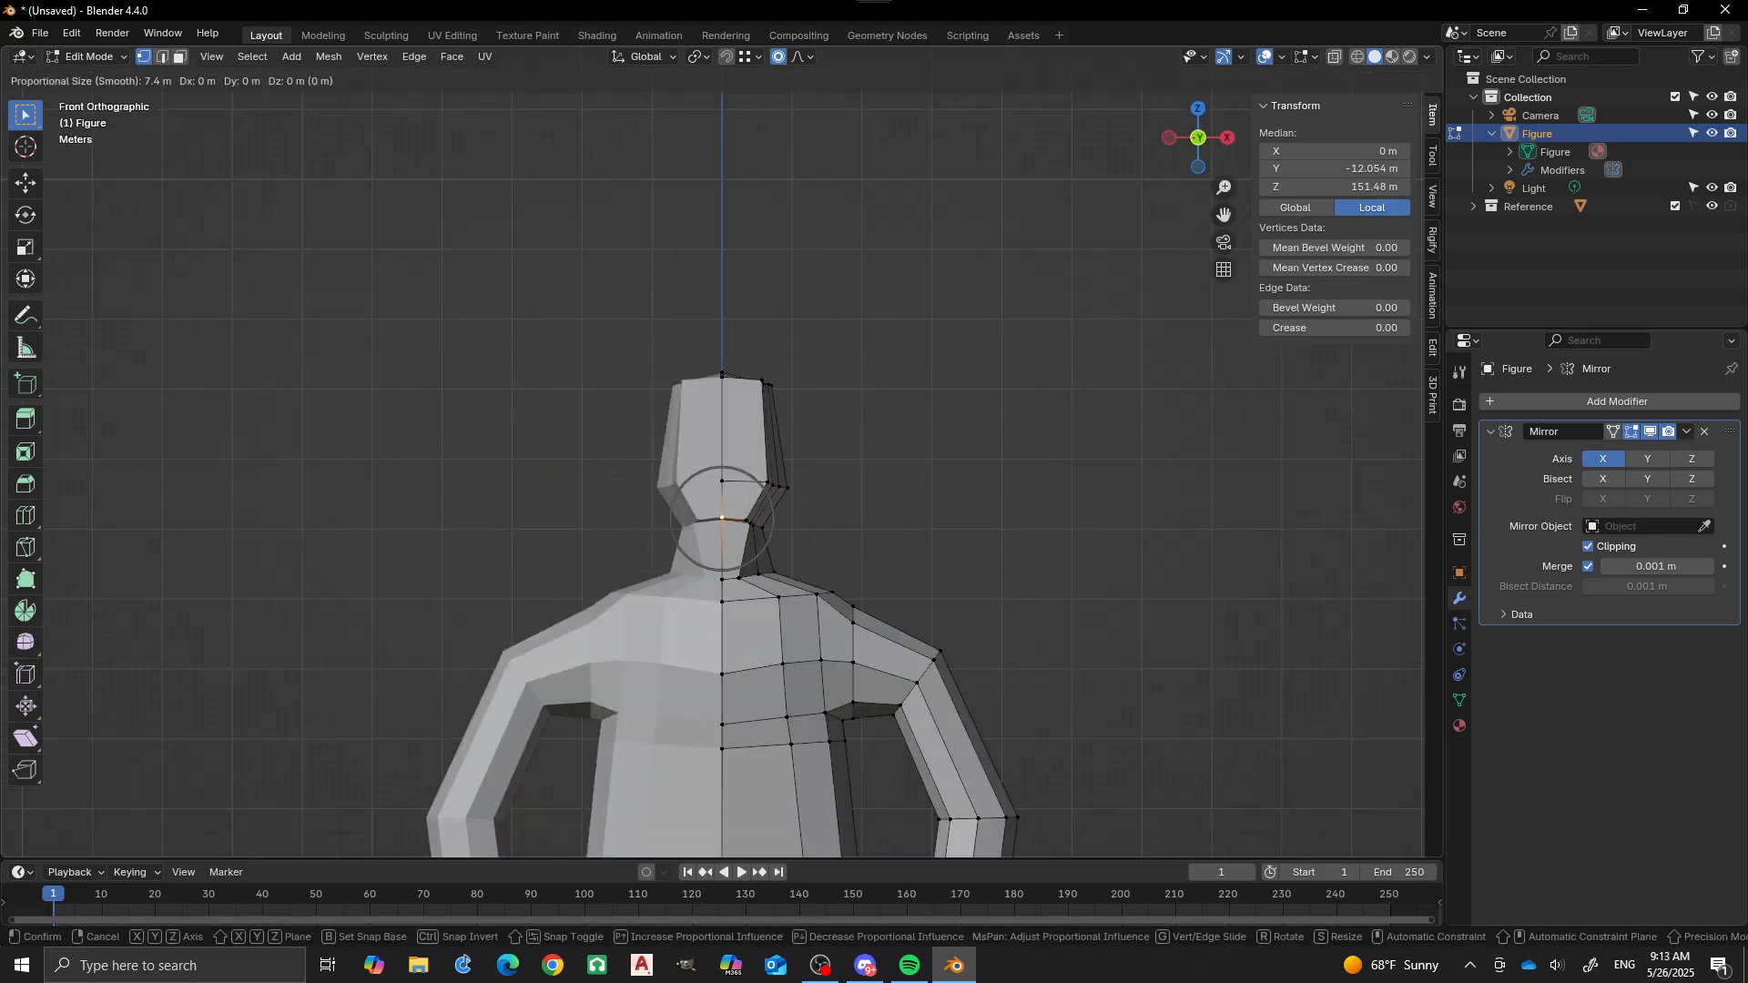
{"action": "key", "text": "z"}
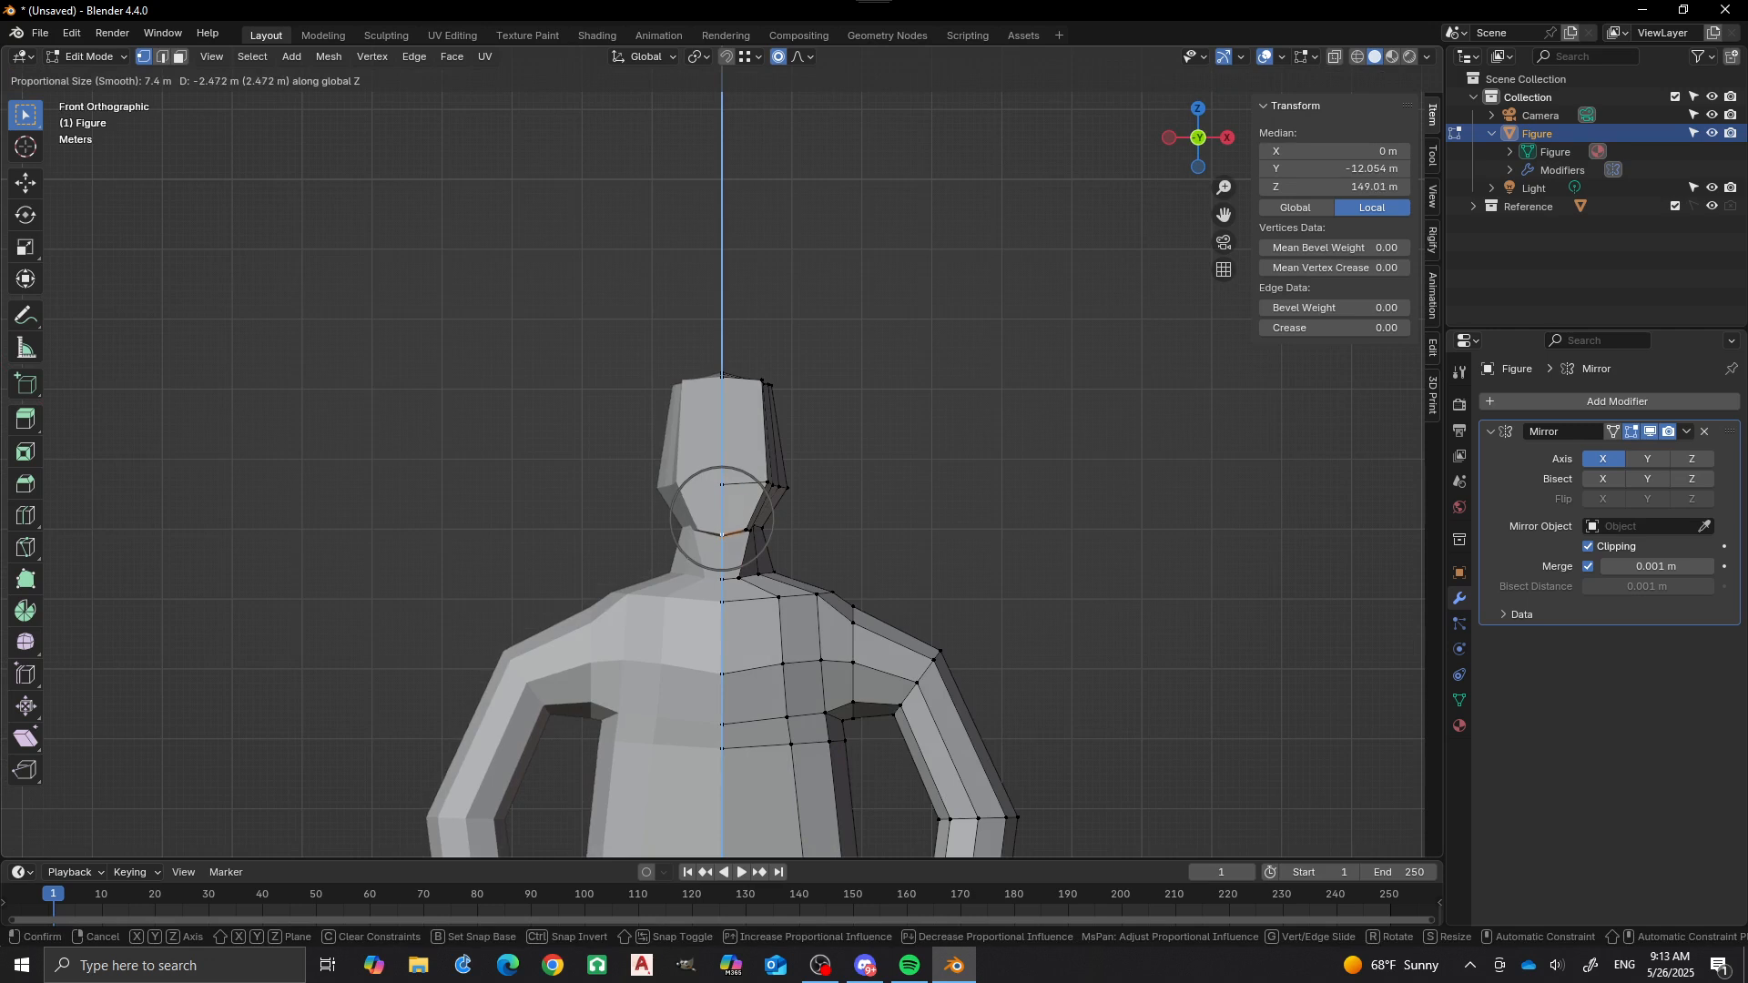
{"action": "key", "text": "Return"}
{"action": "middle_click_drag", "start_coordinate": [819, 510], "coordinate": [637, 564]}
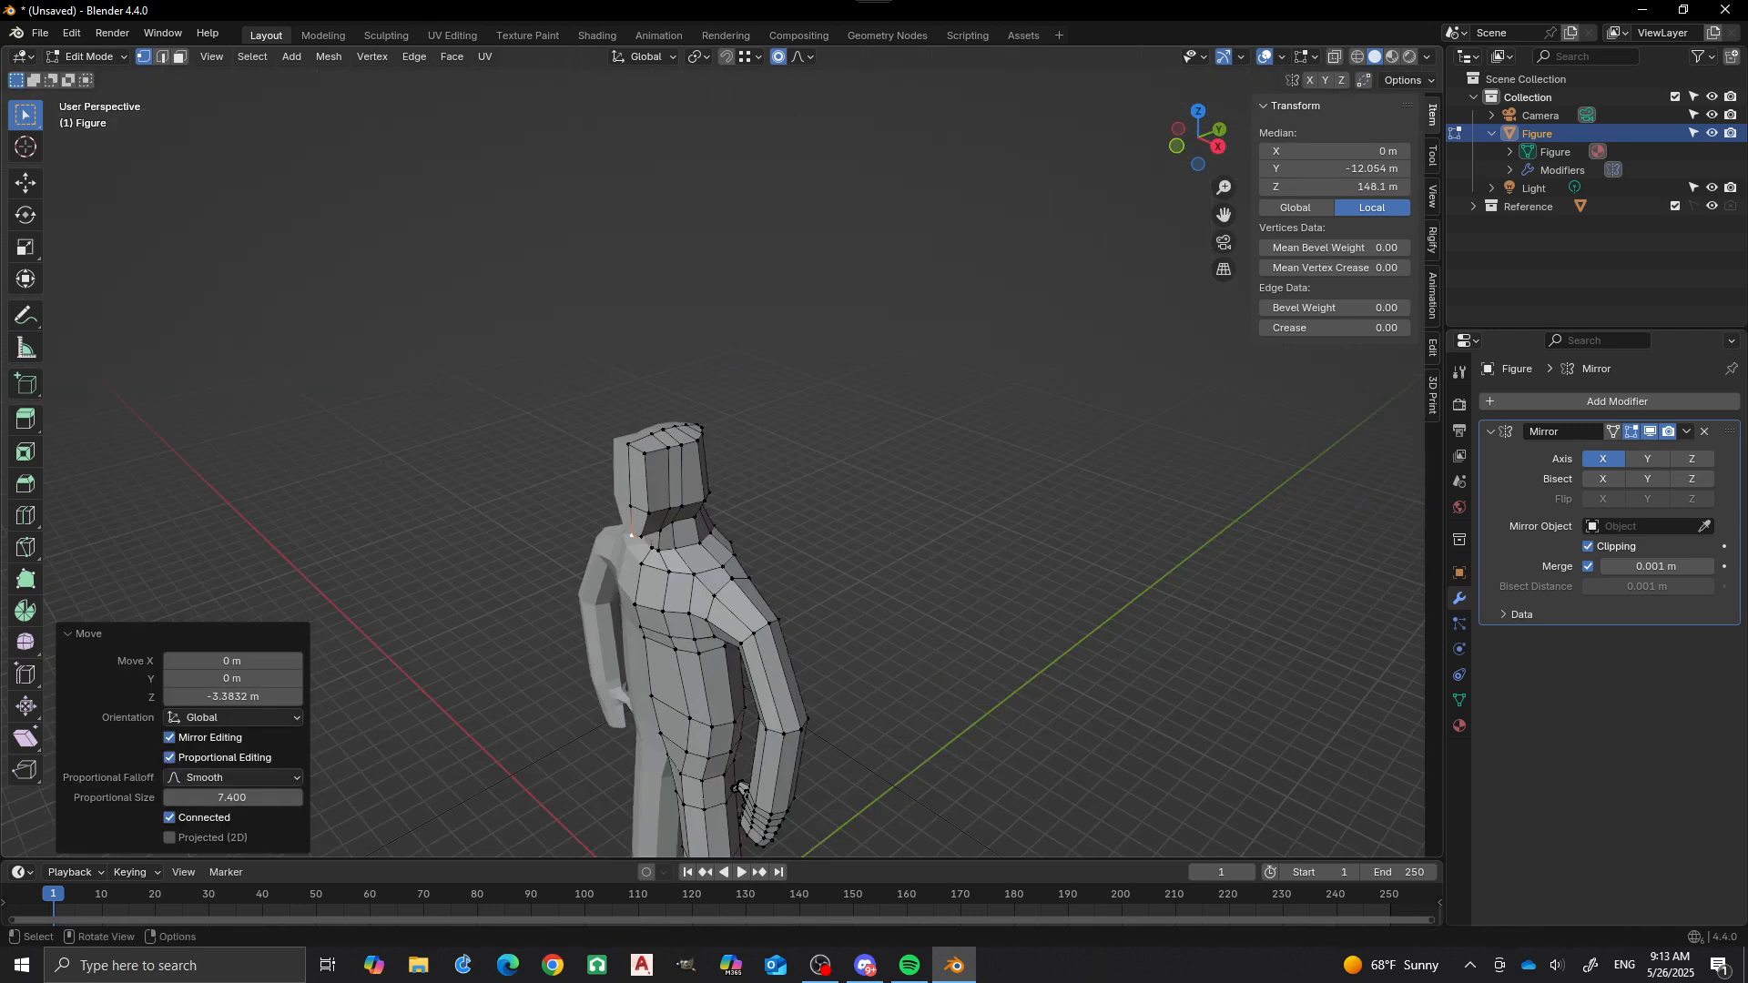
Add one horizontal loop cut around the head, roughly midway between its top and the jaw loop.
{"action": "key", "text": "alt+a"}
{"action": "middle_click_drag", "start_coordinate": [742, 788], "coordinate": [679, 792]}
{"action": "scroll", "coordinate": [457, 419], "scroll_direction": "up", "scroll_amount": 5}
{"action": "left_click", "coordinate": [456, 425], "text": "alt"}
{"action": "key", "text": "g"}
{"action": "key", "text": "g"}
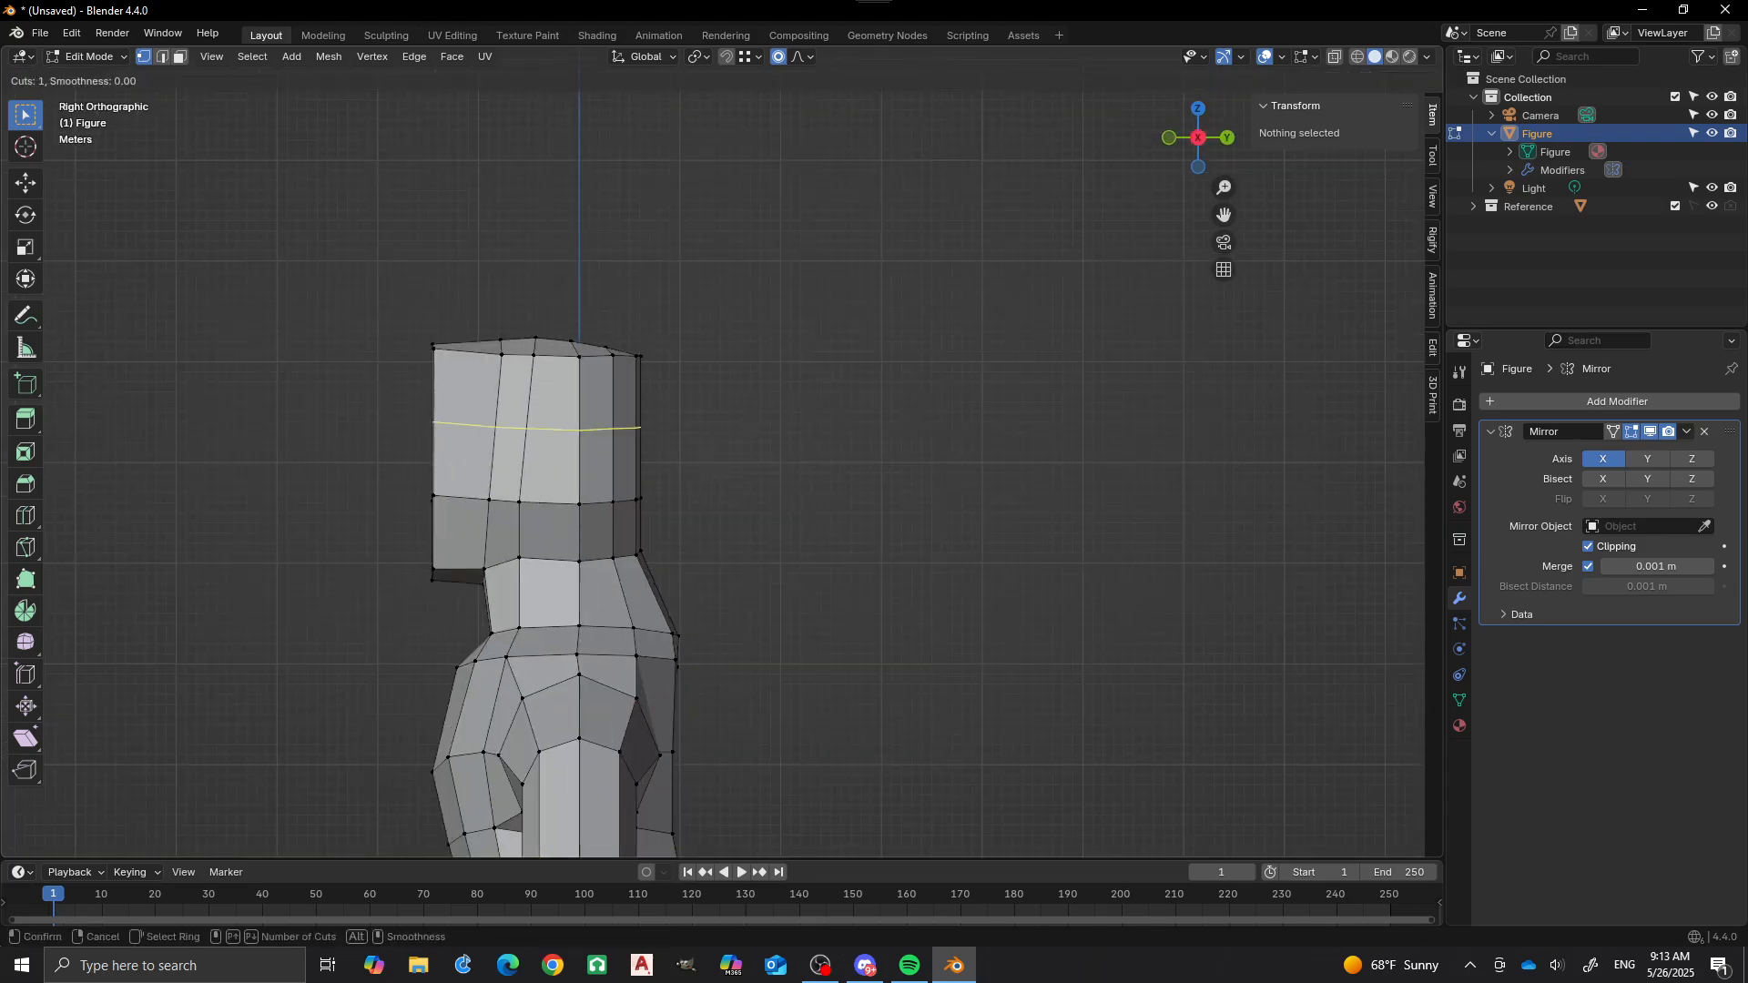
{"action": "left_click", "coordinate": [456, 365]}
{"action": "key", "text": "alt+a"}
Move the top front edge of the head backwards about 2.26 m along Y to slope the forehead.
{"action": "middle_click_drag", "start_coordinate": [456, 365], "coordinate": [591, 410]}
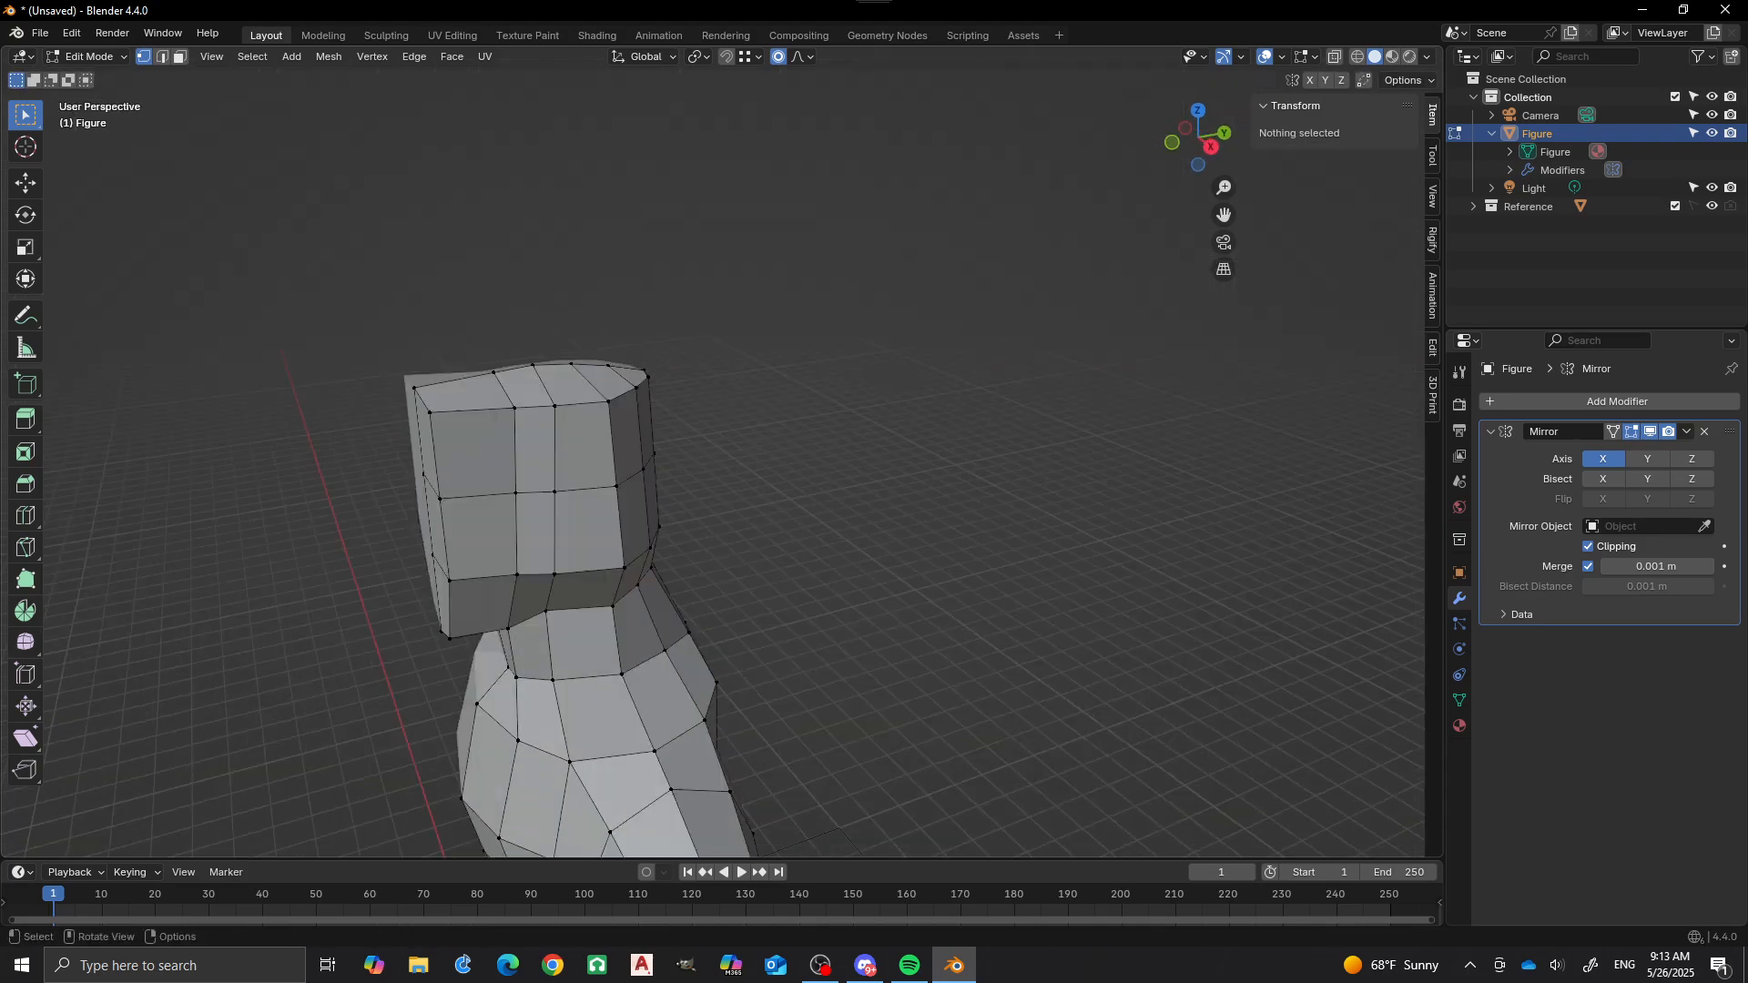
{"action": "left_click", "coordinate": [415, 386]}
{"action": "left_click", "coordinate": [421, 473], "text": "shift"}
{"action": "middle_click_drag", "start_coordinate": [421, 474], "coordinate": [364, 482]}
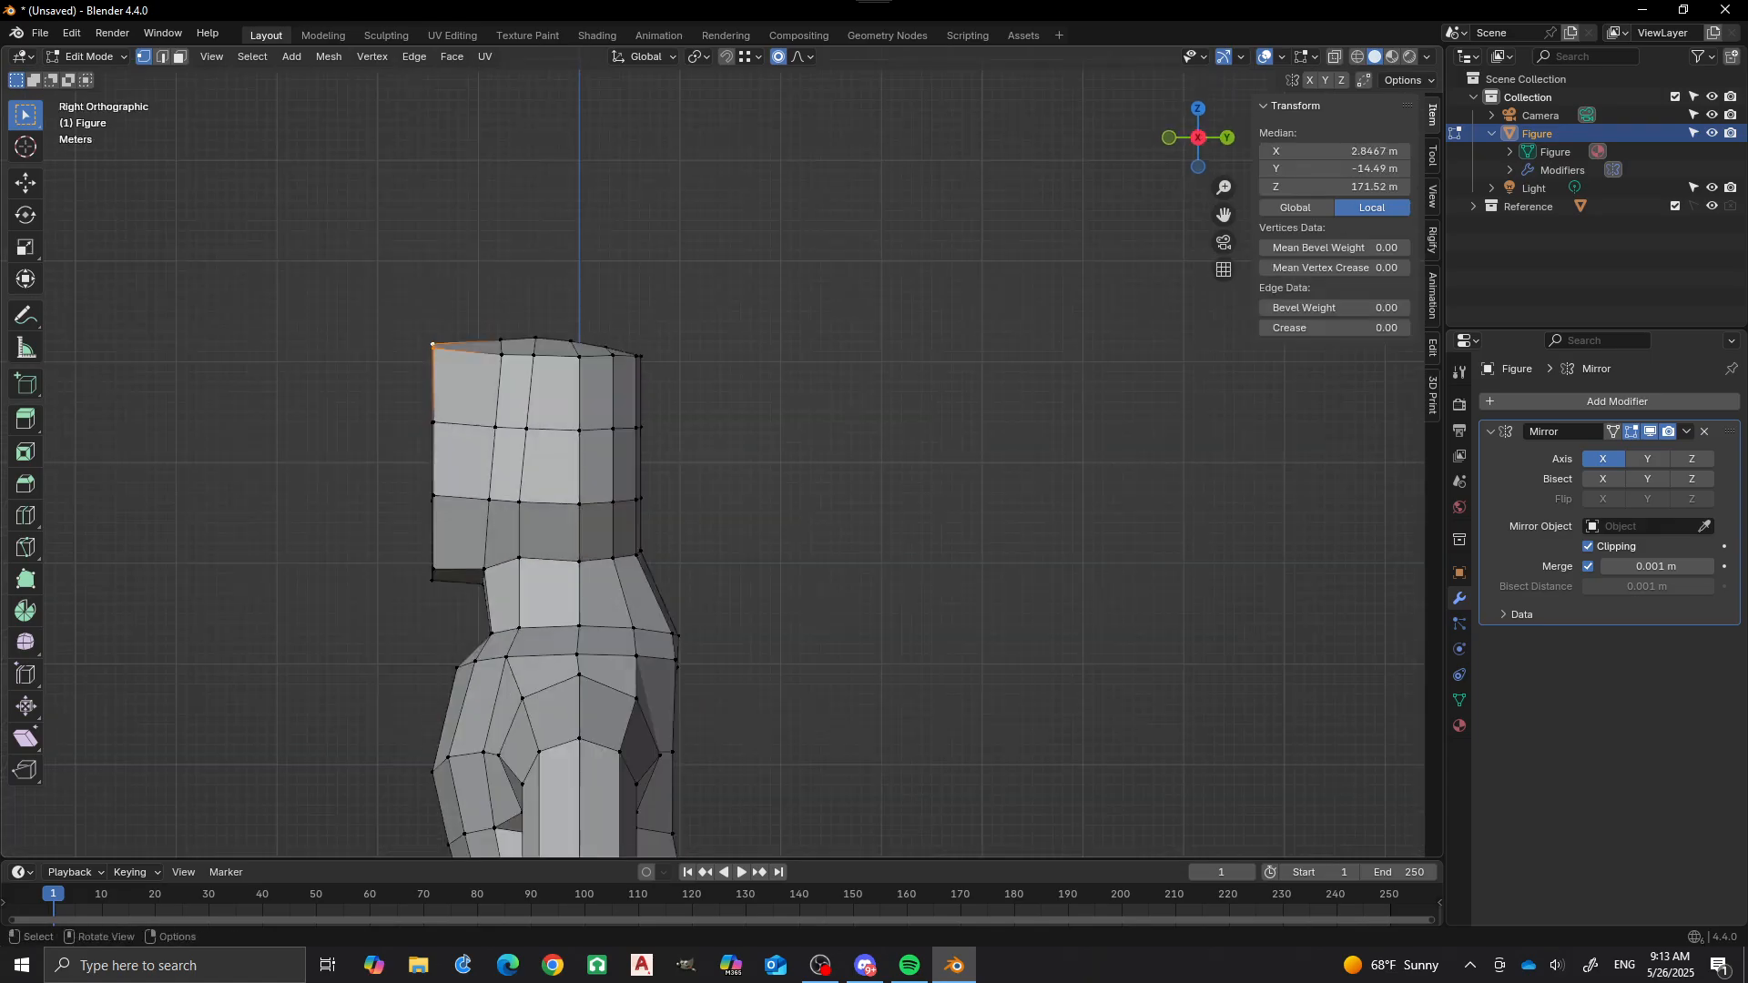
{"action": "key", "text": "g"}
{"action": "key", "text": "y"}
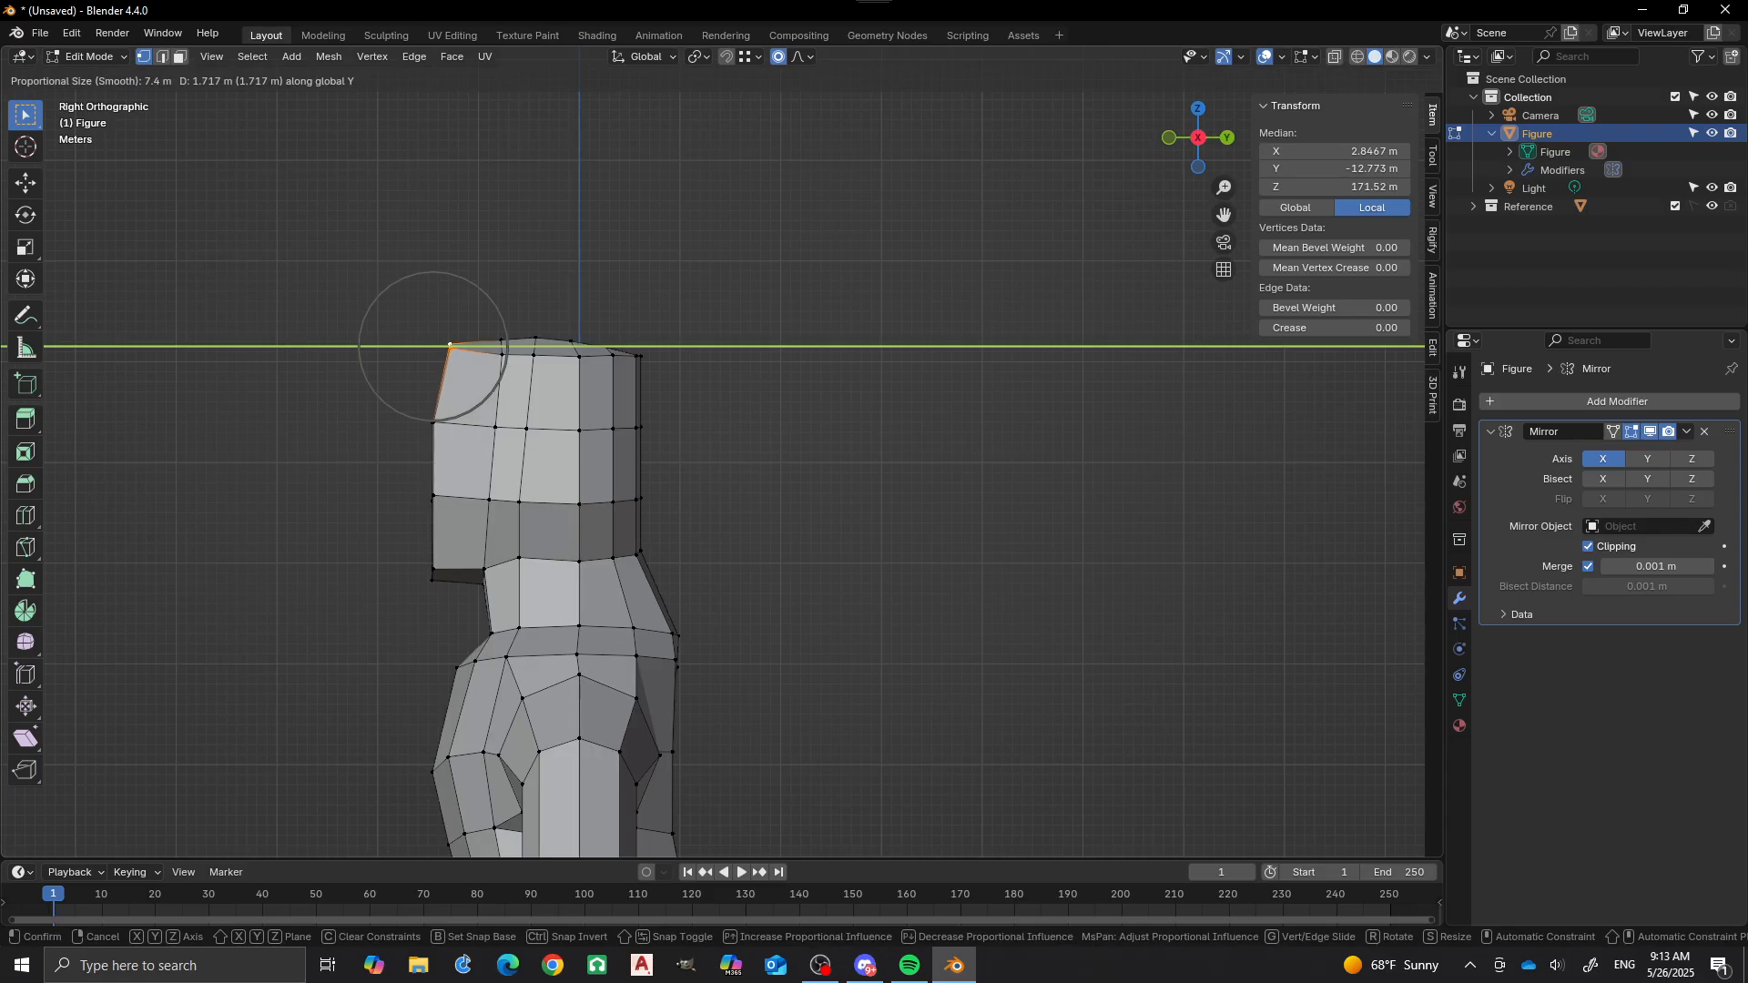
{"action": "key", "text": "Return"}
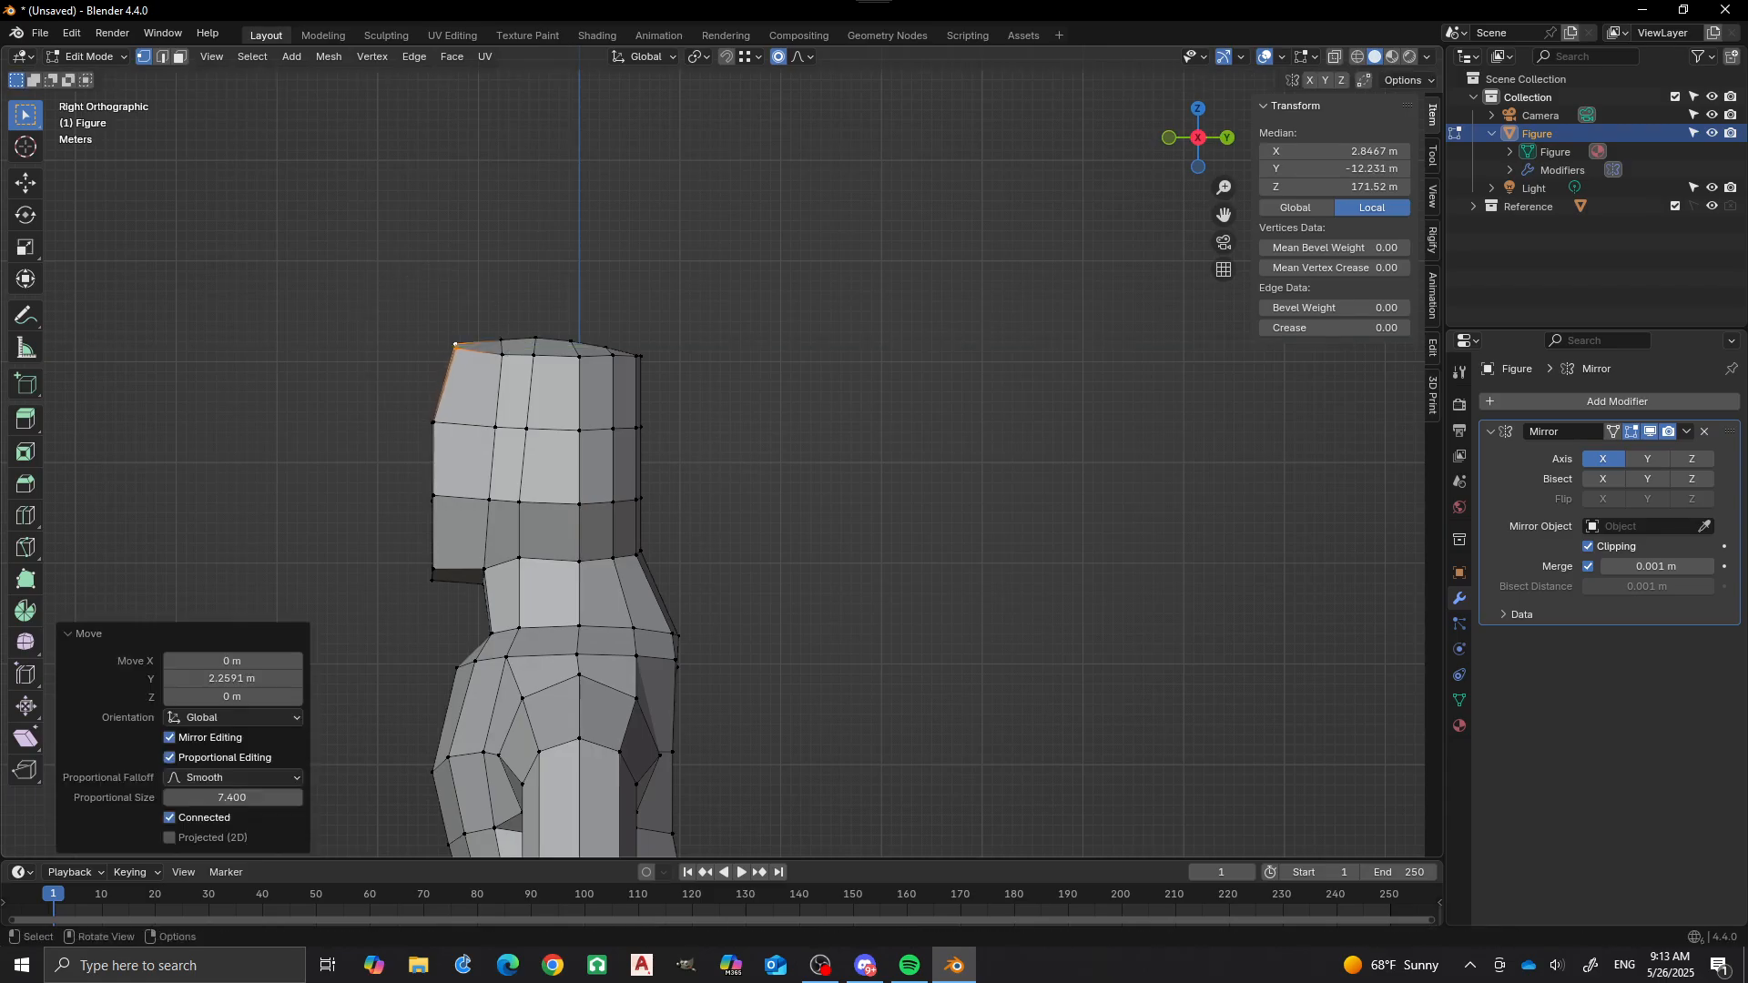
Move the face's front edge at the jaw loop backwards about 0.81 m along Y and clear the selection.
{"action": "middle_click_drag", "start_coordinate": [364, 483], "coordinate": [420, 483]}
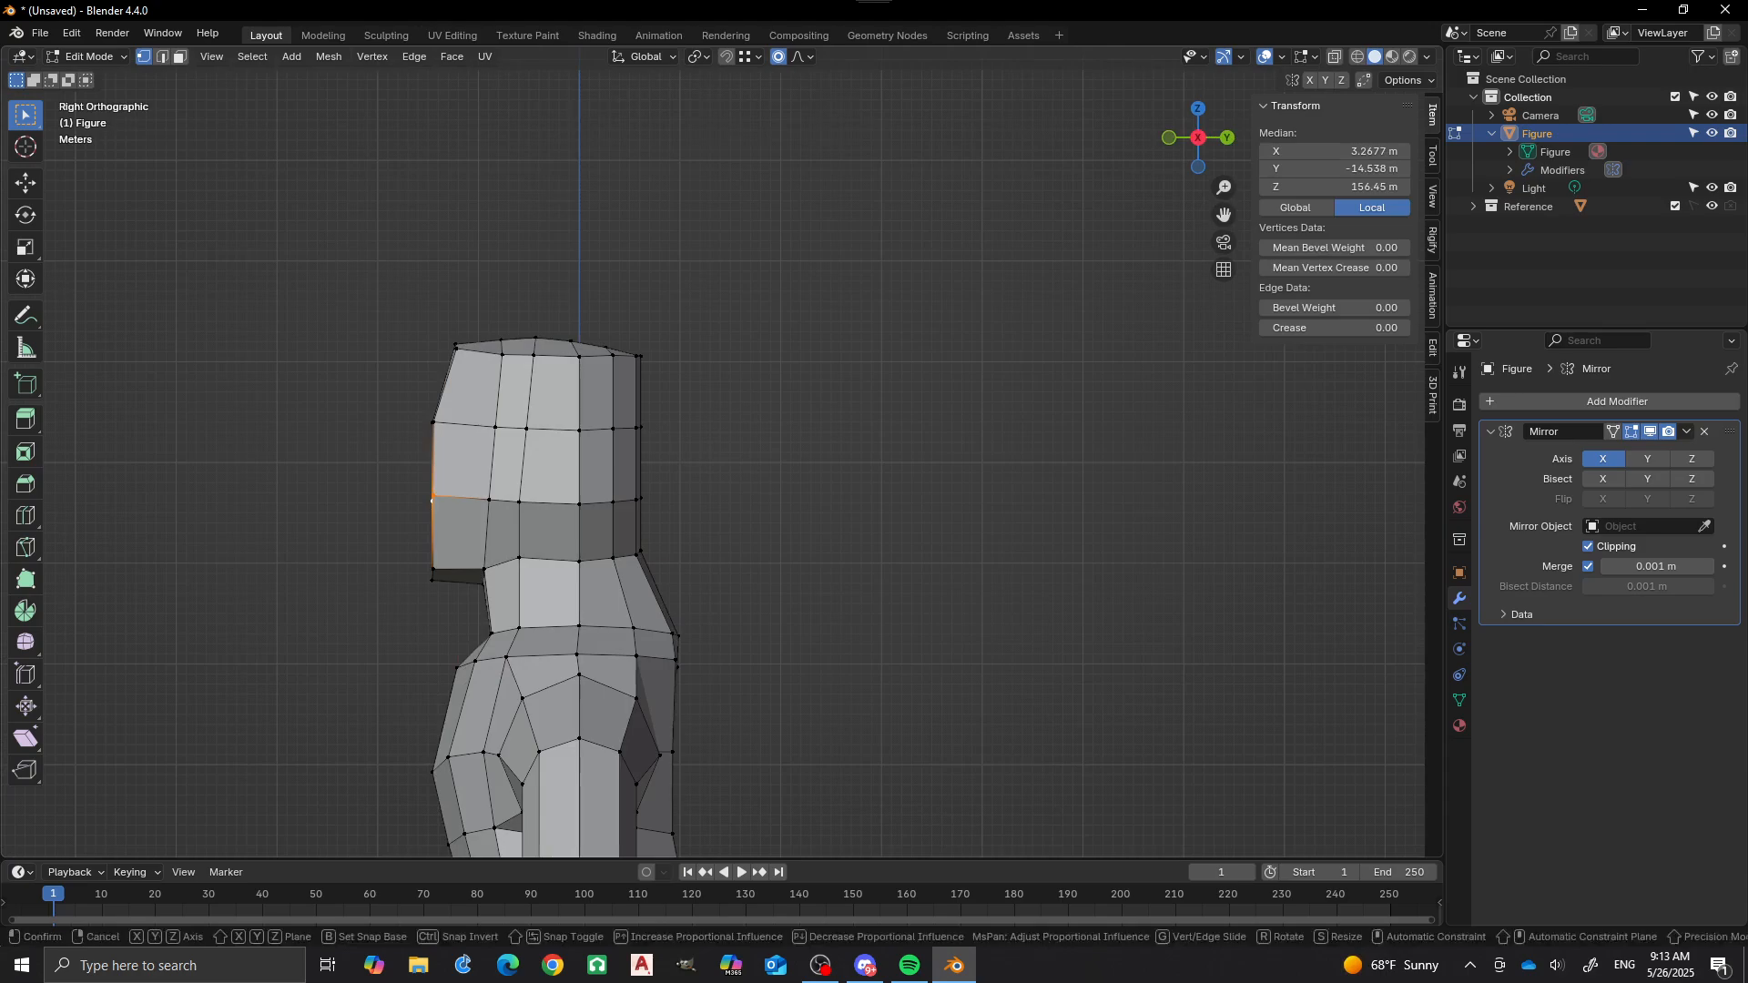
{"action": "key", "text": "g"}
{"action": "key", "text": "y"}
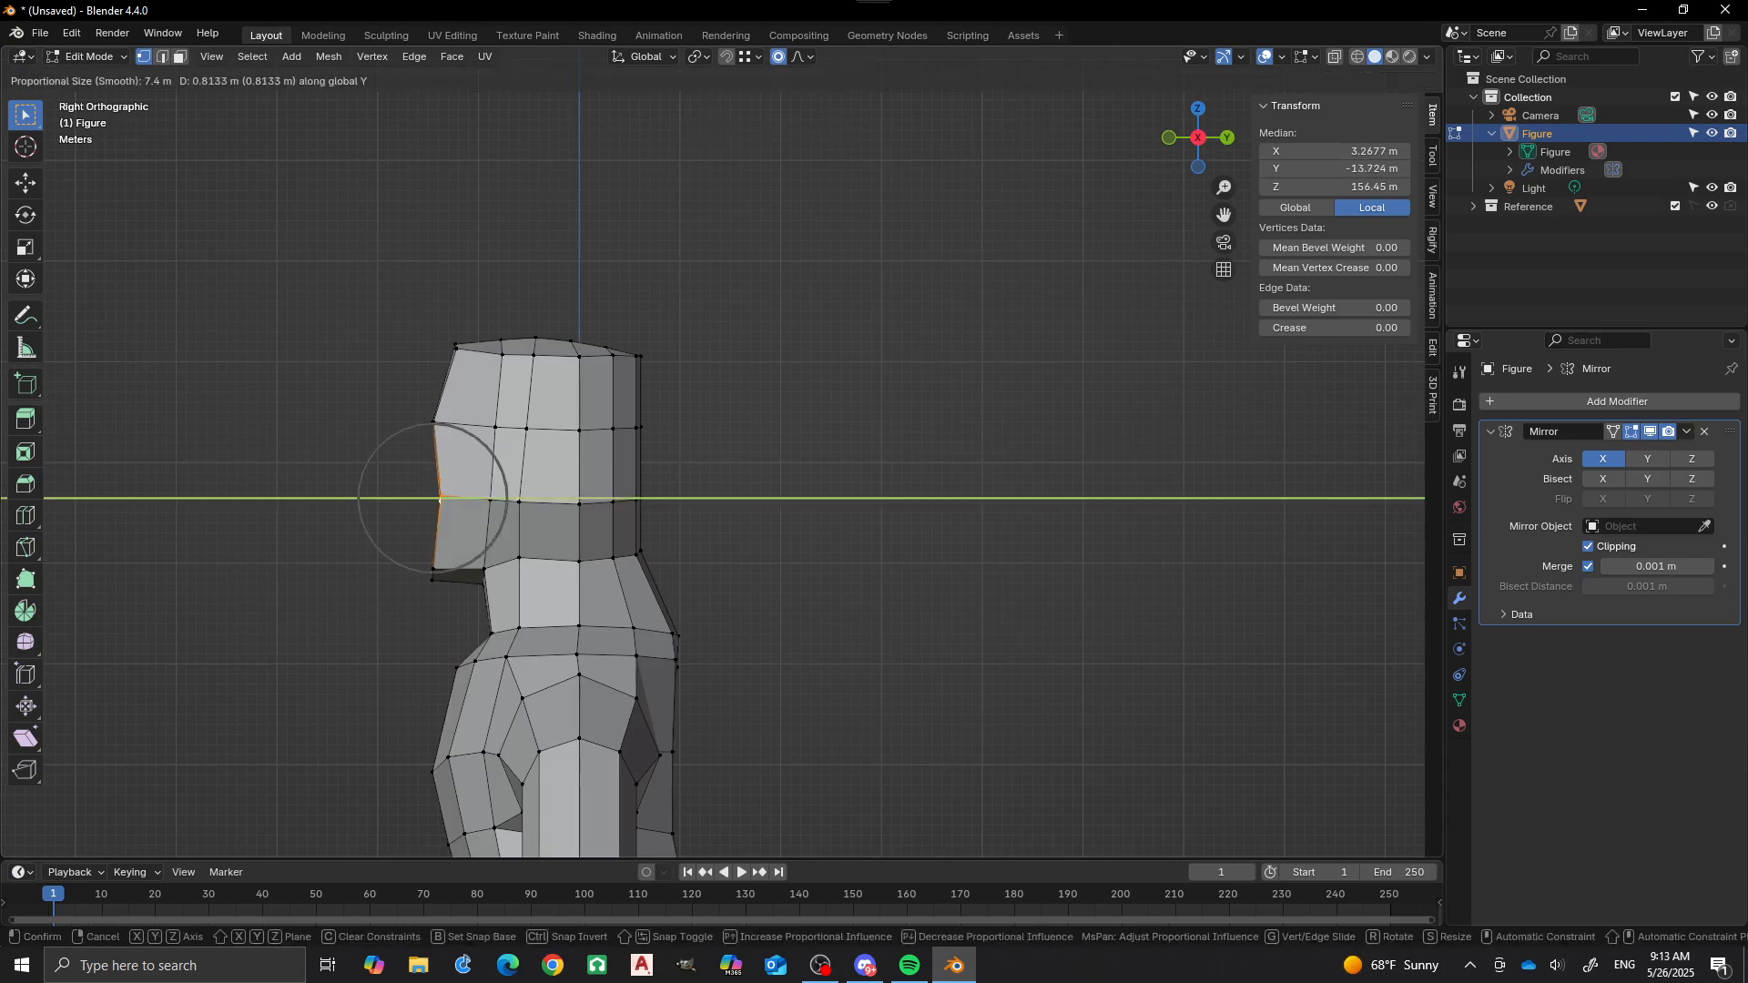
{"action": "left_click", "coordinate": [440, 500]}
{"action": "key", "text": "alt+a"}
{"action": "scroll", "coordinate": [440, 500], "scroll_direction": "down", "scroll_amount": 3}
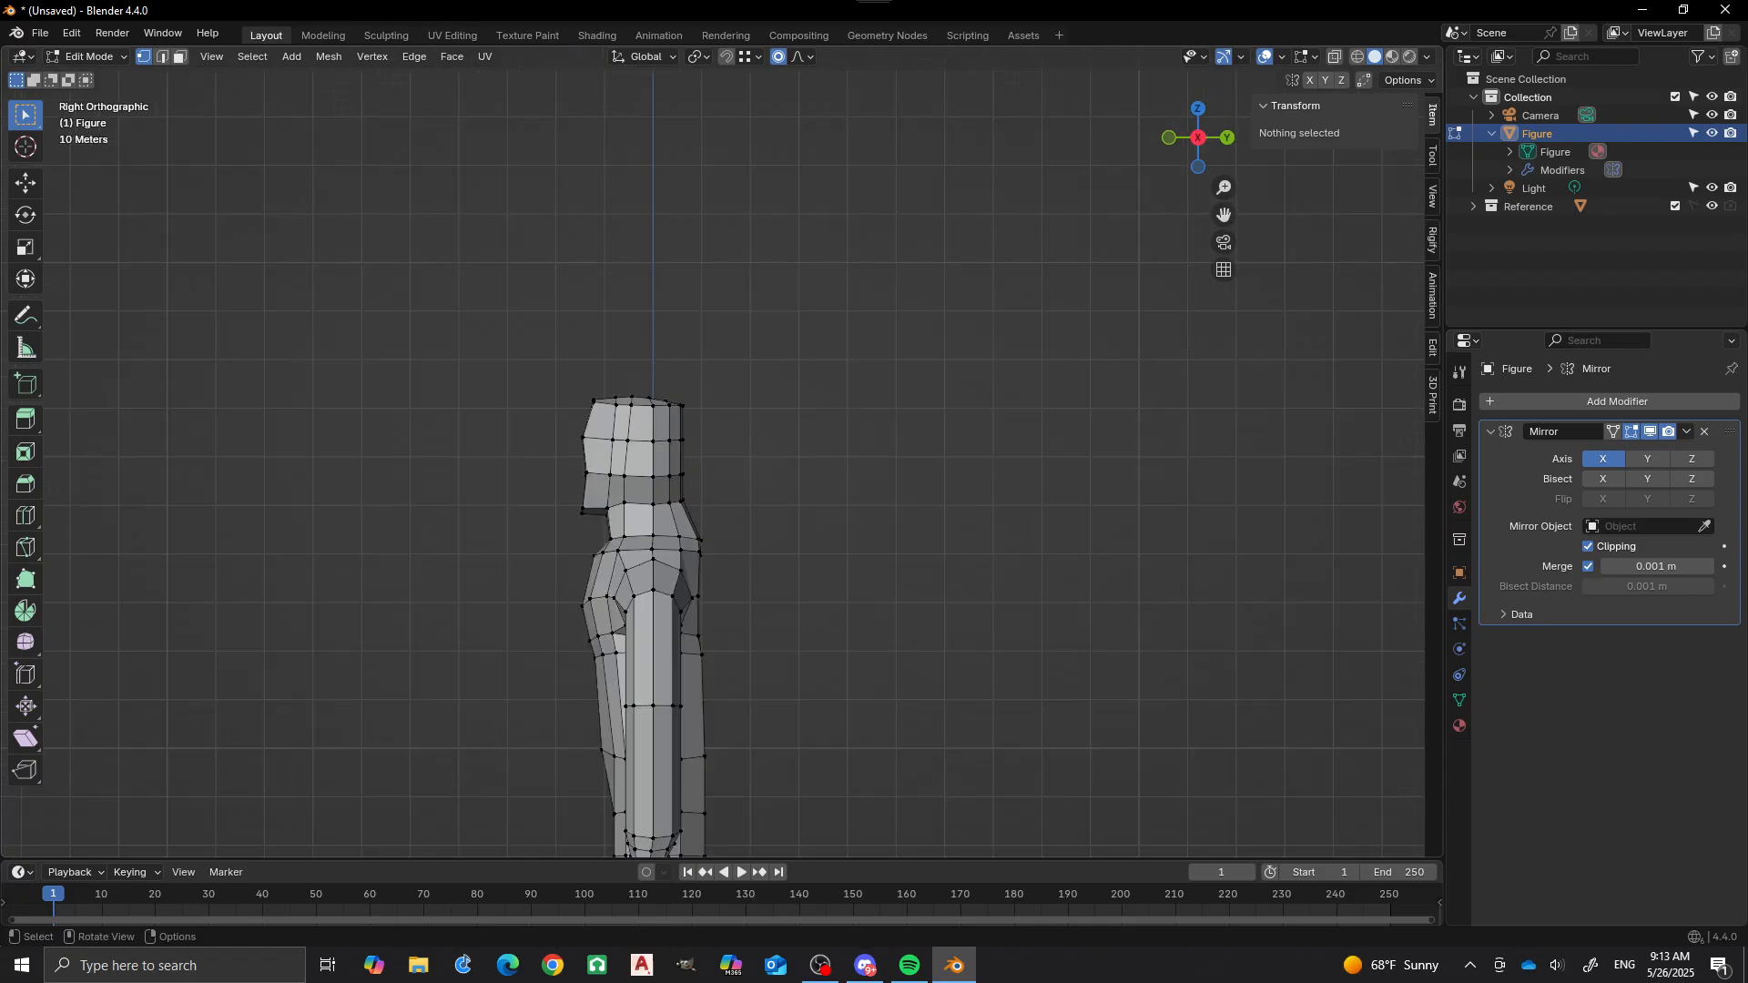
Move the forehead's top front corner vertex about 1.63 m inwards along X in the front view and clear the selection.
{"action": "middle_click_drag", "start_coordinate": [440, 500], "coordinate": [824, 849]}
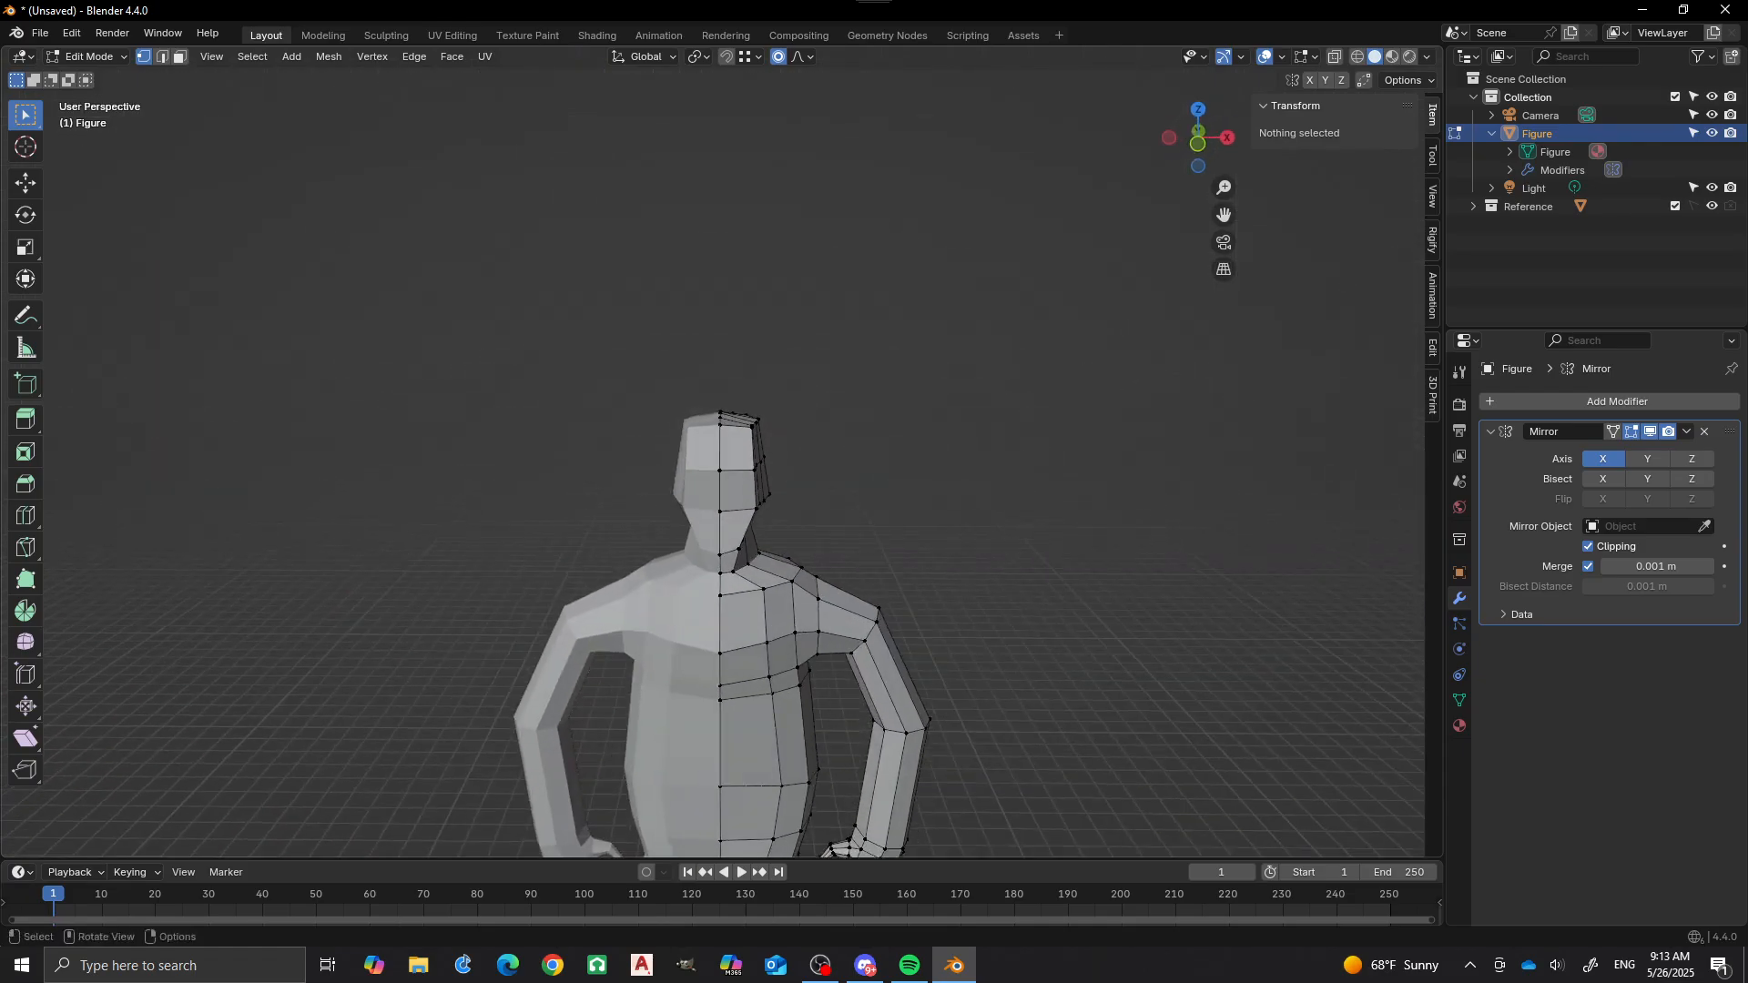
{"action": "left_click", "coordinate": [743, 415]}
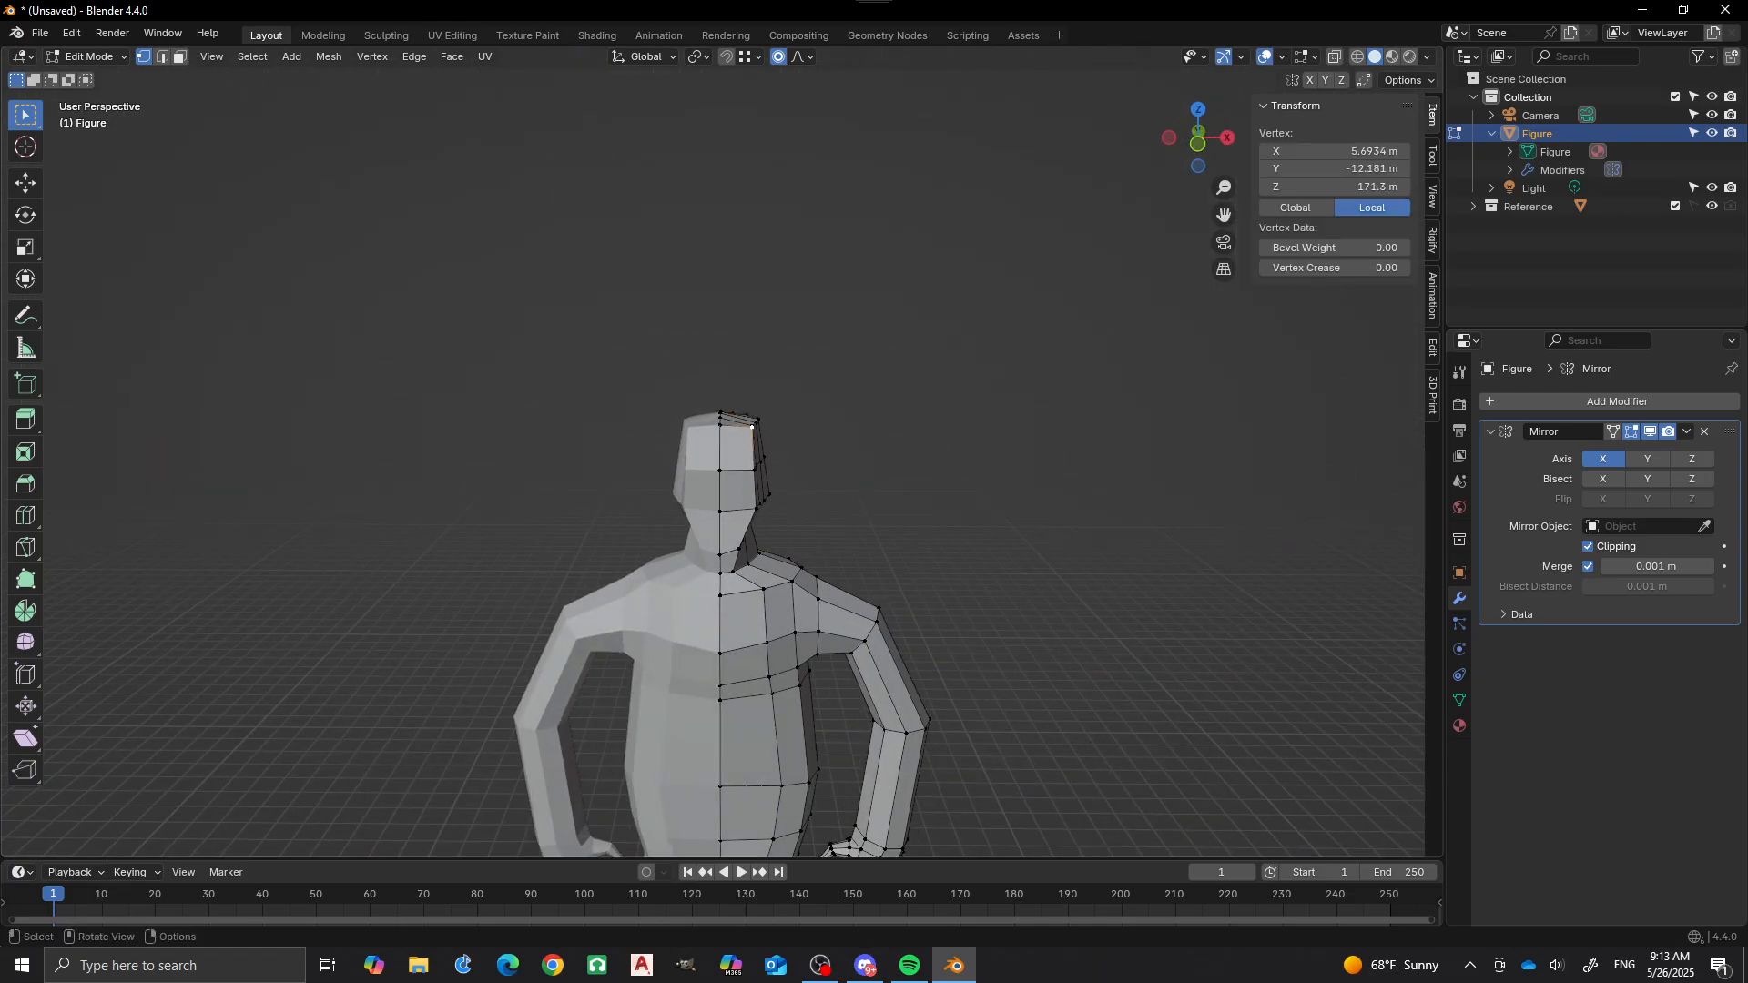
{"action": "key", "text": "KP_1"}
{"action": "scroll", "coordinate": [719, 464], "scroll_direction": "up", "scroll_amount": 4}
{"action": "key", "text": "g"}
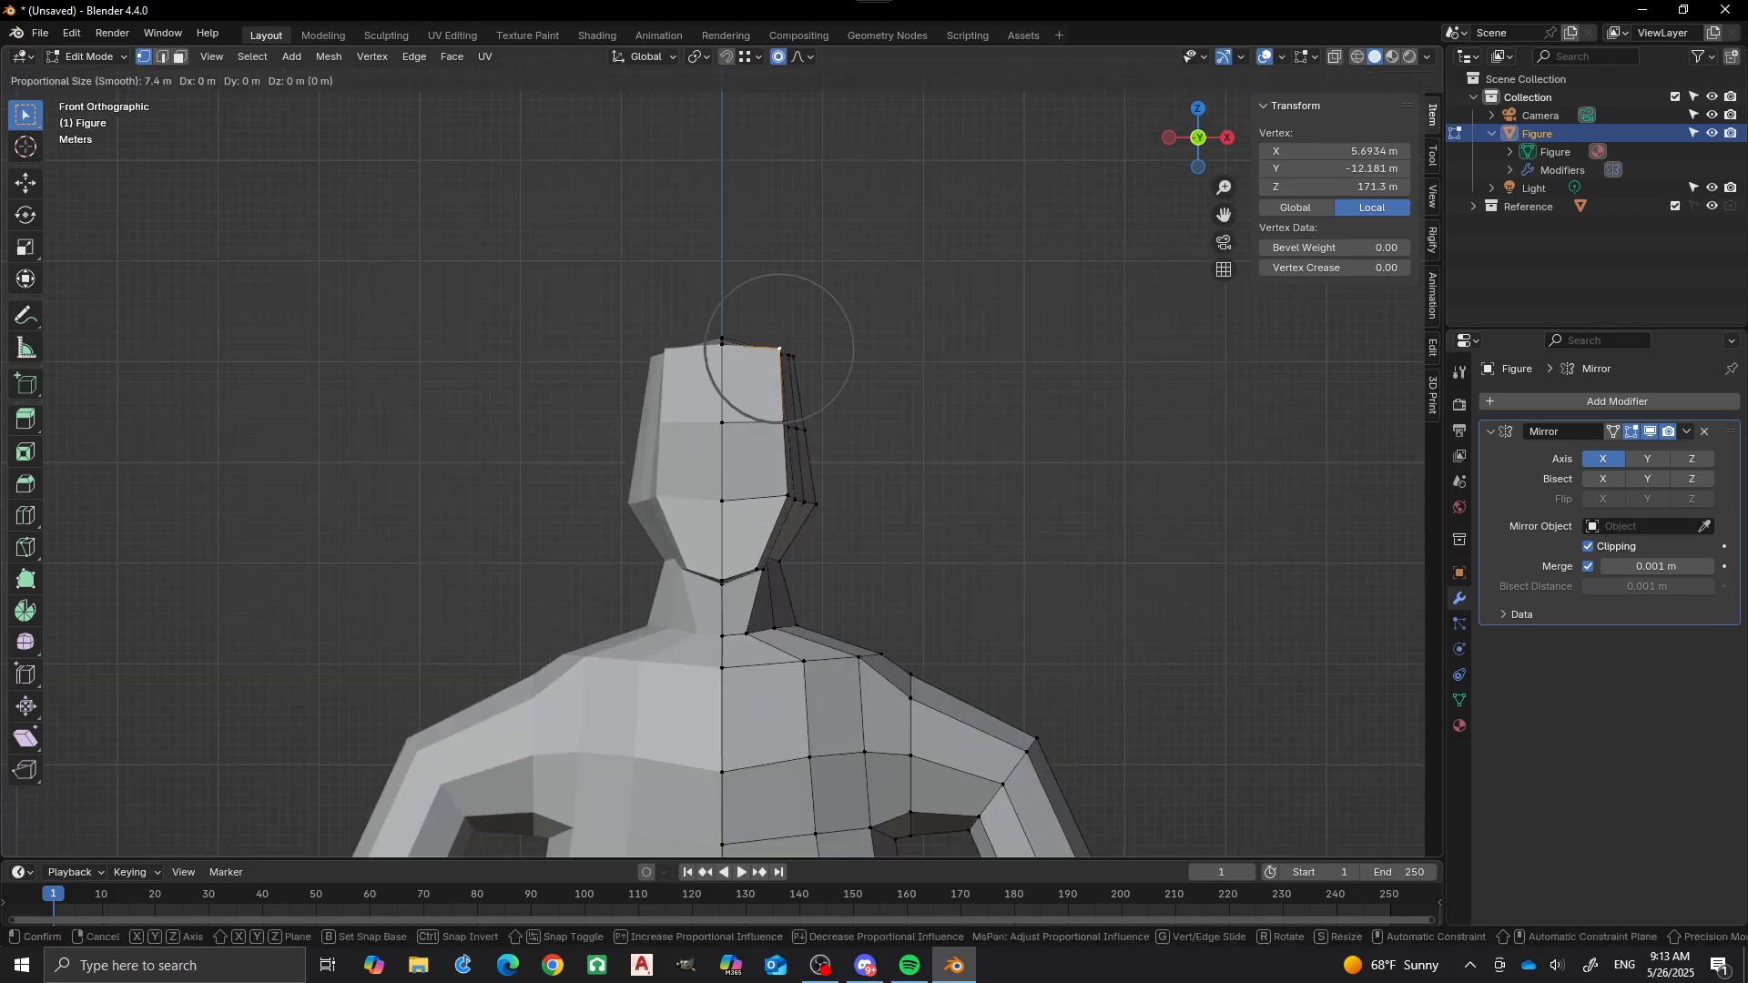
{"action": "key", "text": "y"}
{"action": "key", "text": "x"}
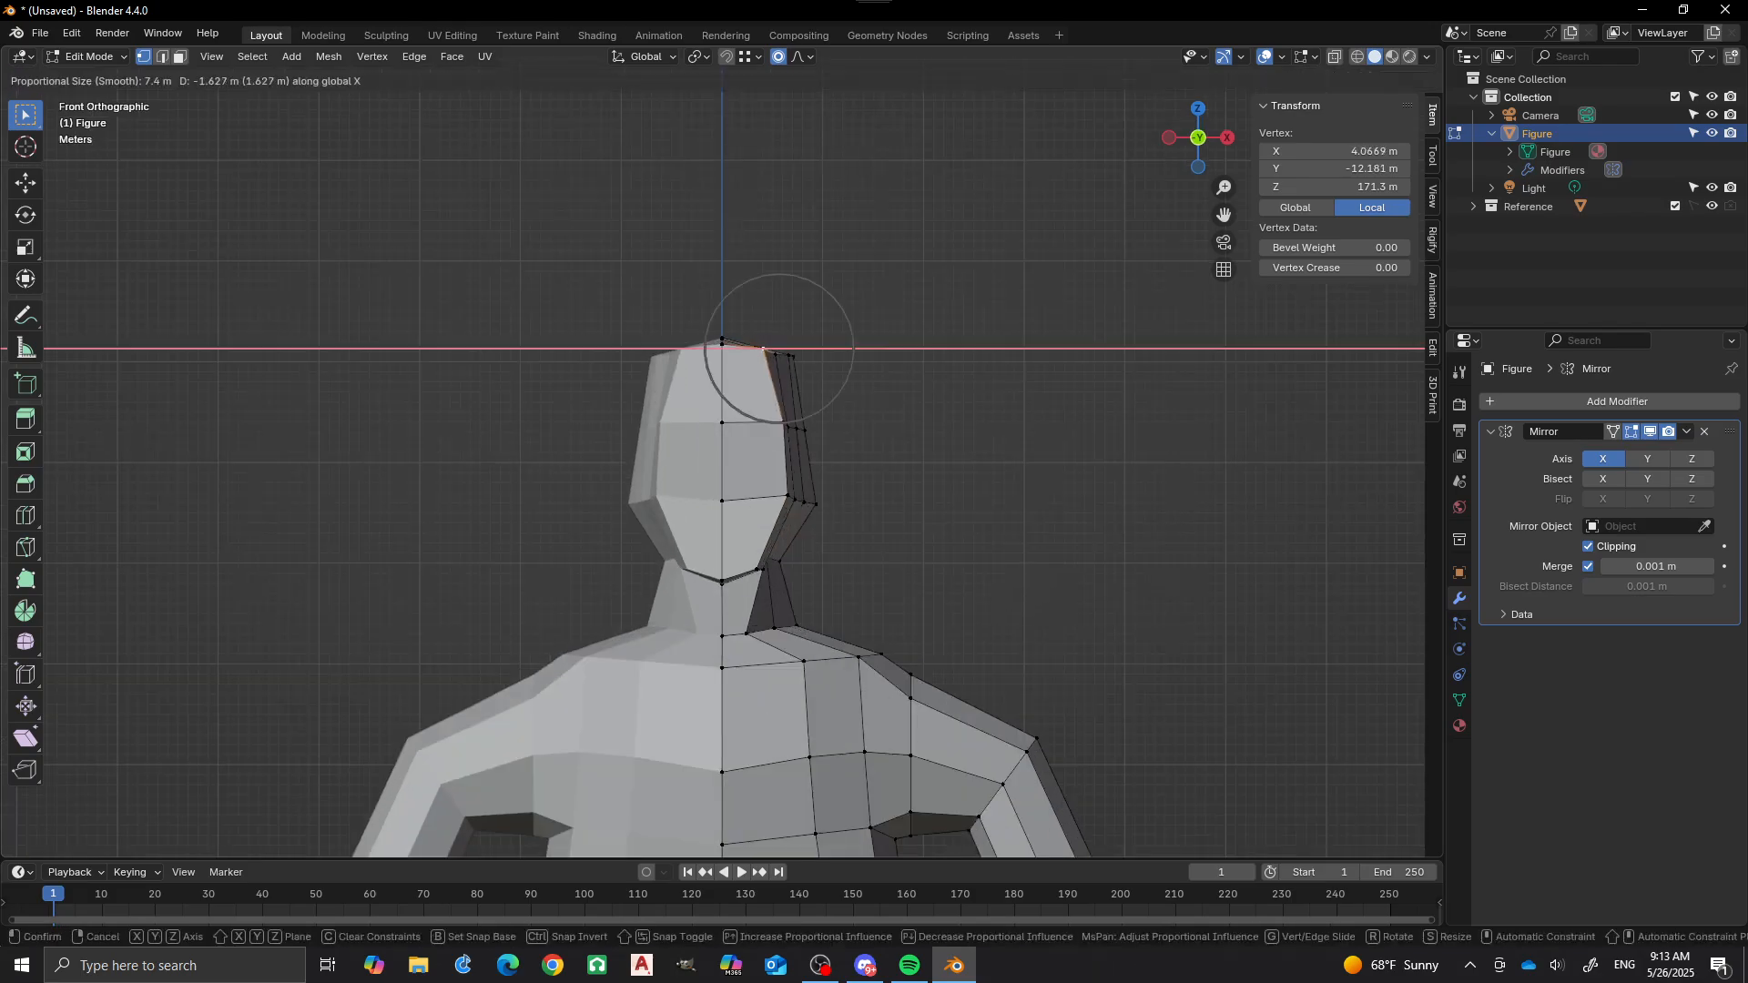
{"action": "key", "text": "Return"}
{"action": "key", "text": "alt+a"}
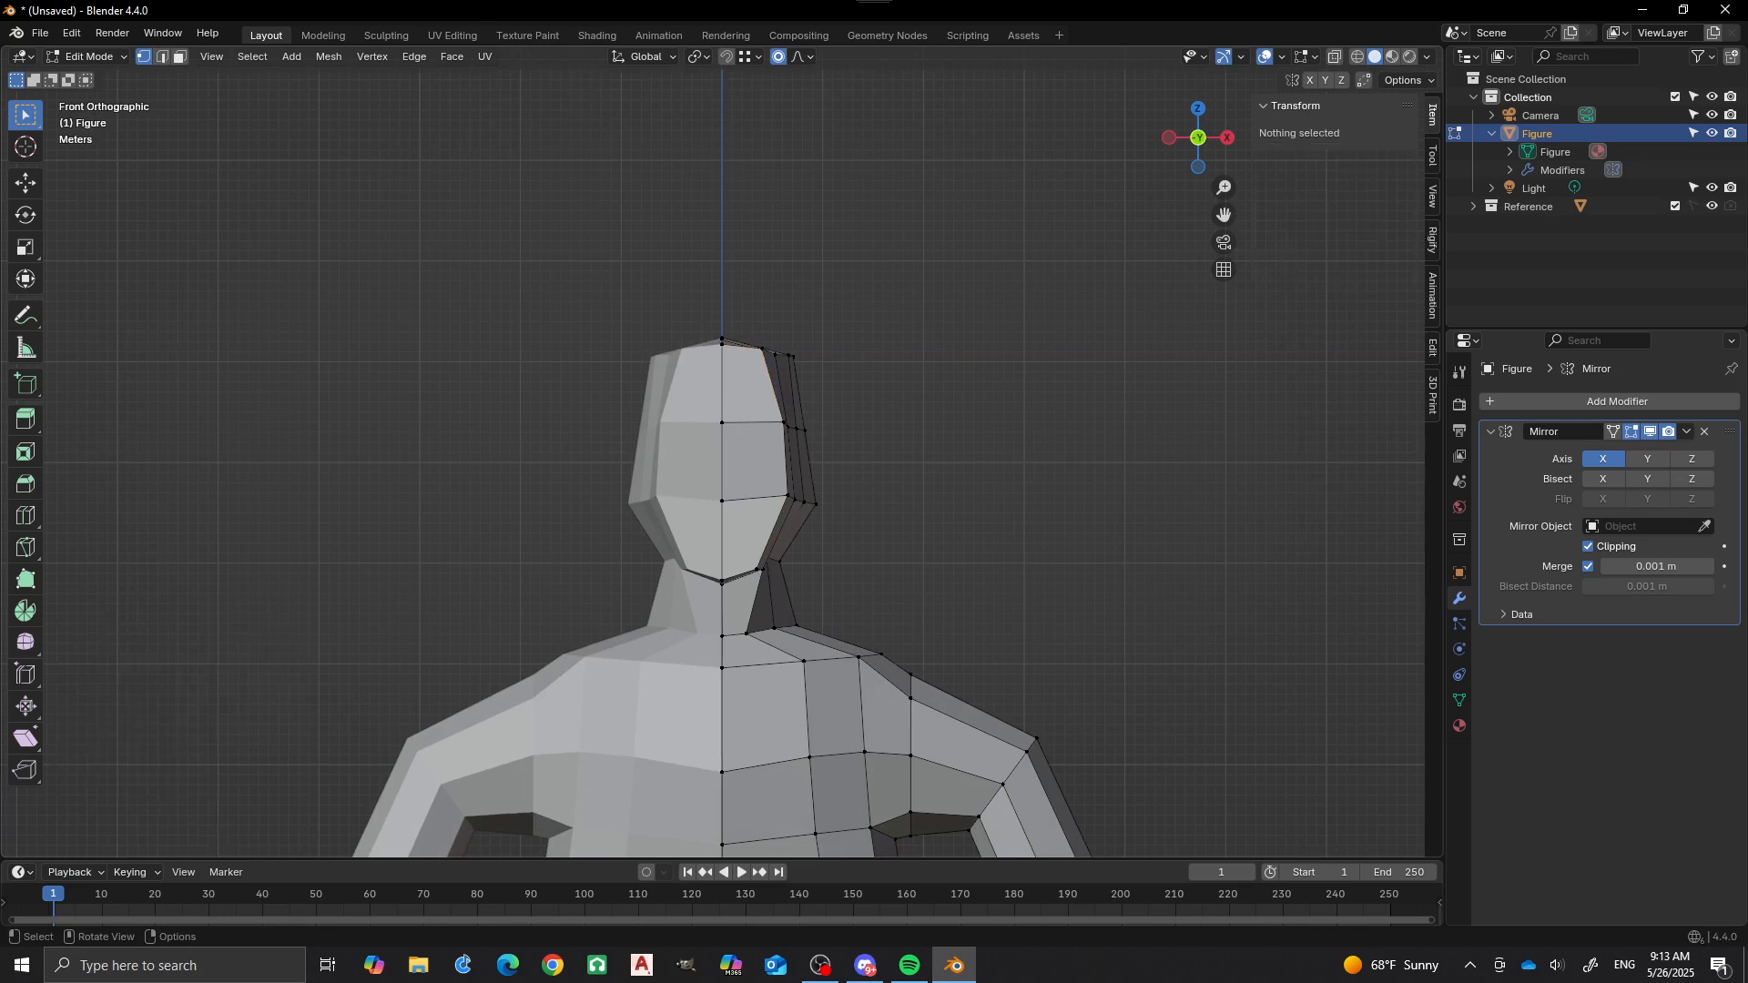
Add one loop cut around the forearm just below the elbow with a slide factor of about 0.417.
{"action": "scroll", "coordinate": [797, 729], "scroll_direction": "down", "scroll_amount": 5}
{"action": "scroll", "coordinate": [800, 728], "scroll_direction": "down", "scroll_amount": 3}
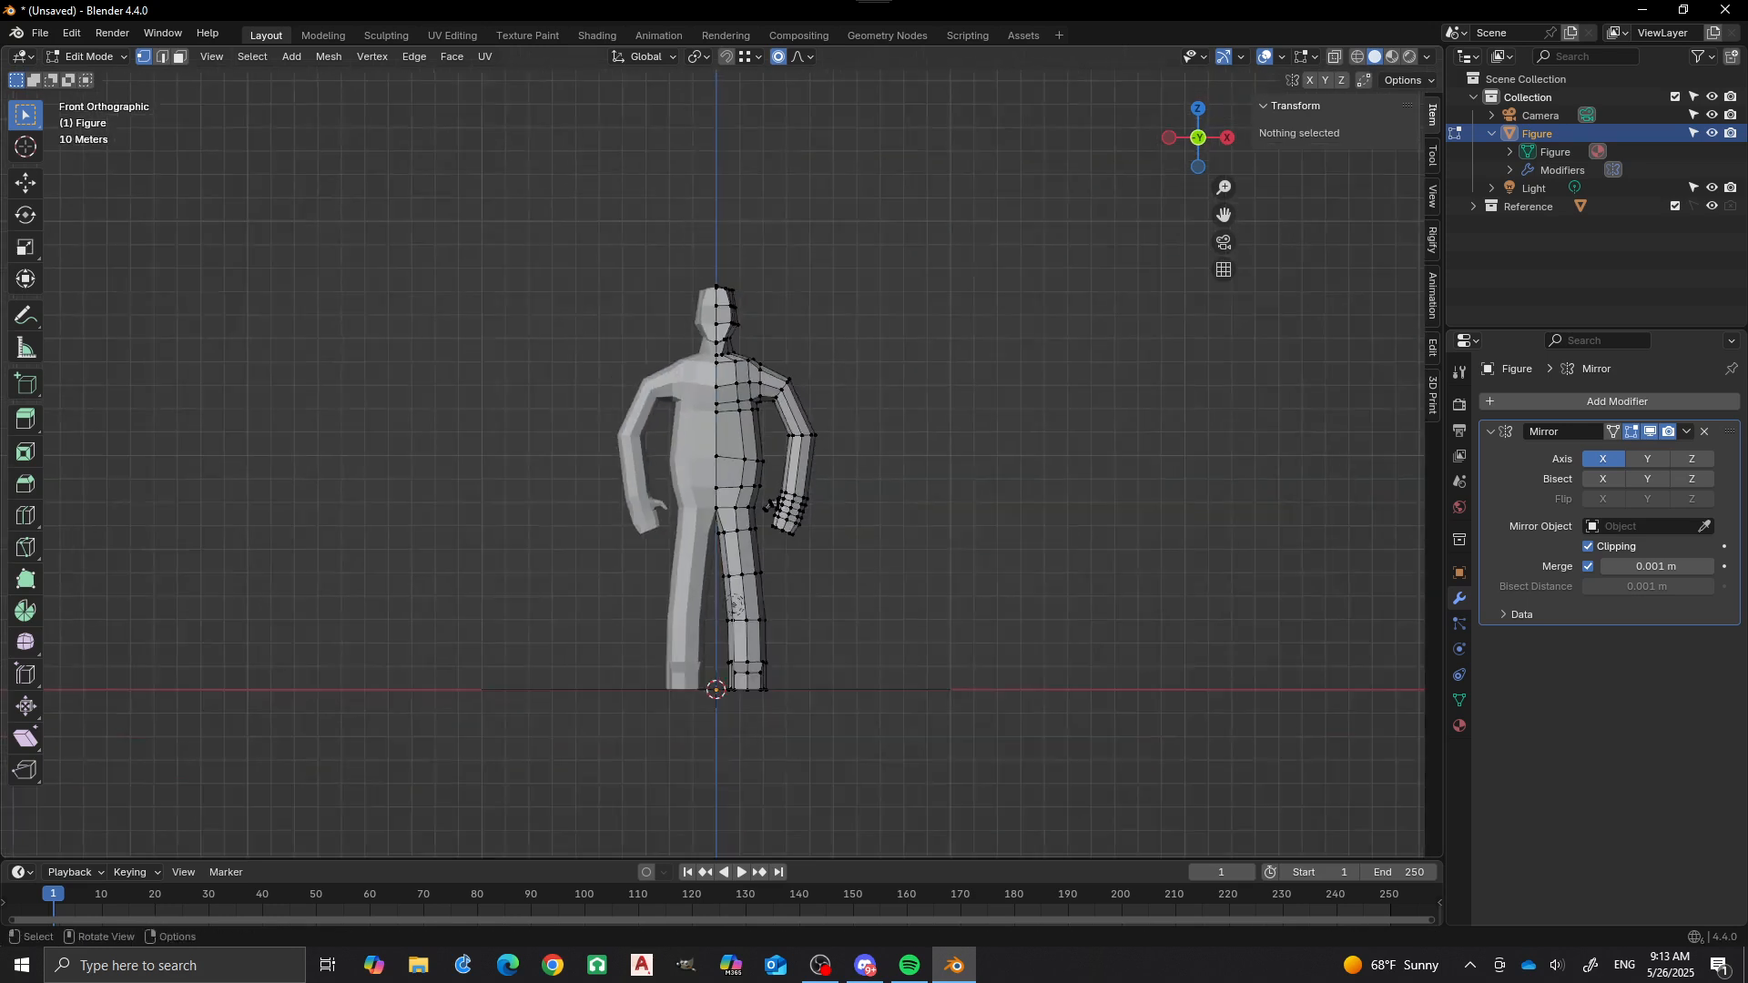
{"action": "middle_click_drag", "start_coordinate": [800, 728], "coordinate": [725, 567]}
{"action": "scroll", "coordinate": [726, 567], "scroll_direction": "up", "scroll_amount": 5}
{"action": "key", "text": "ctrl+r"}
{"action": "left_click", "coordinate": [769, 469]}
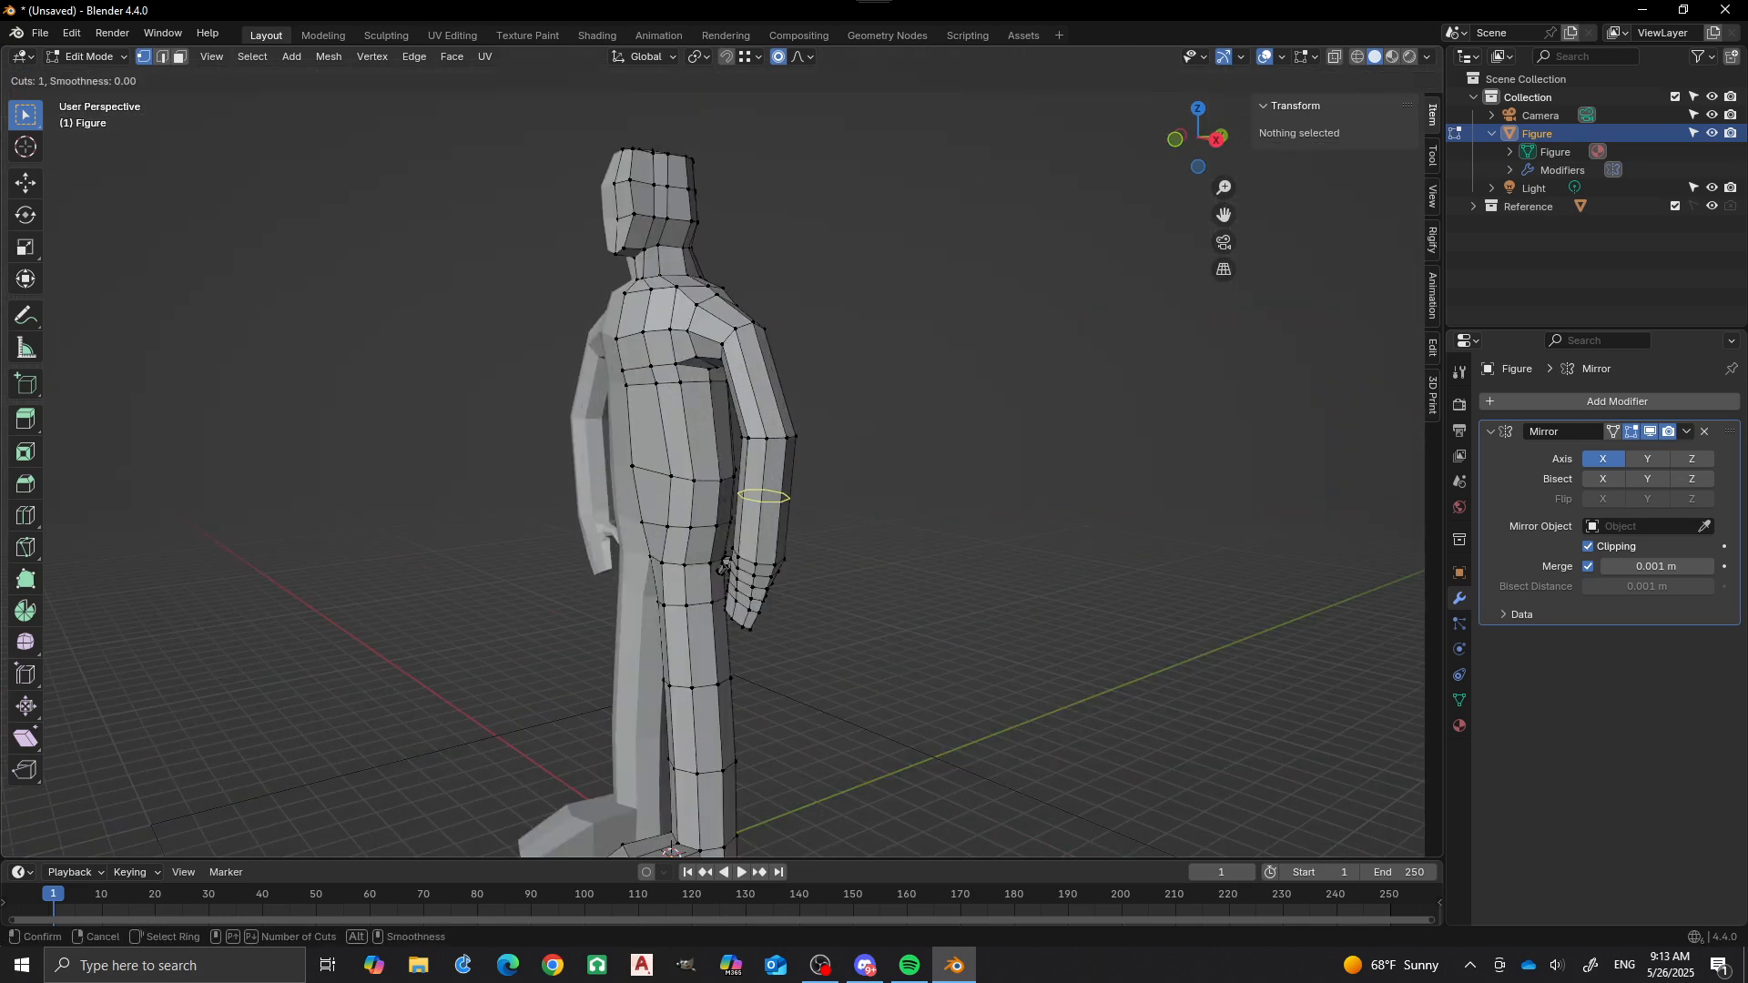
{"action": "left_click", "coordinate": [793, 453]}
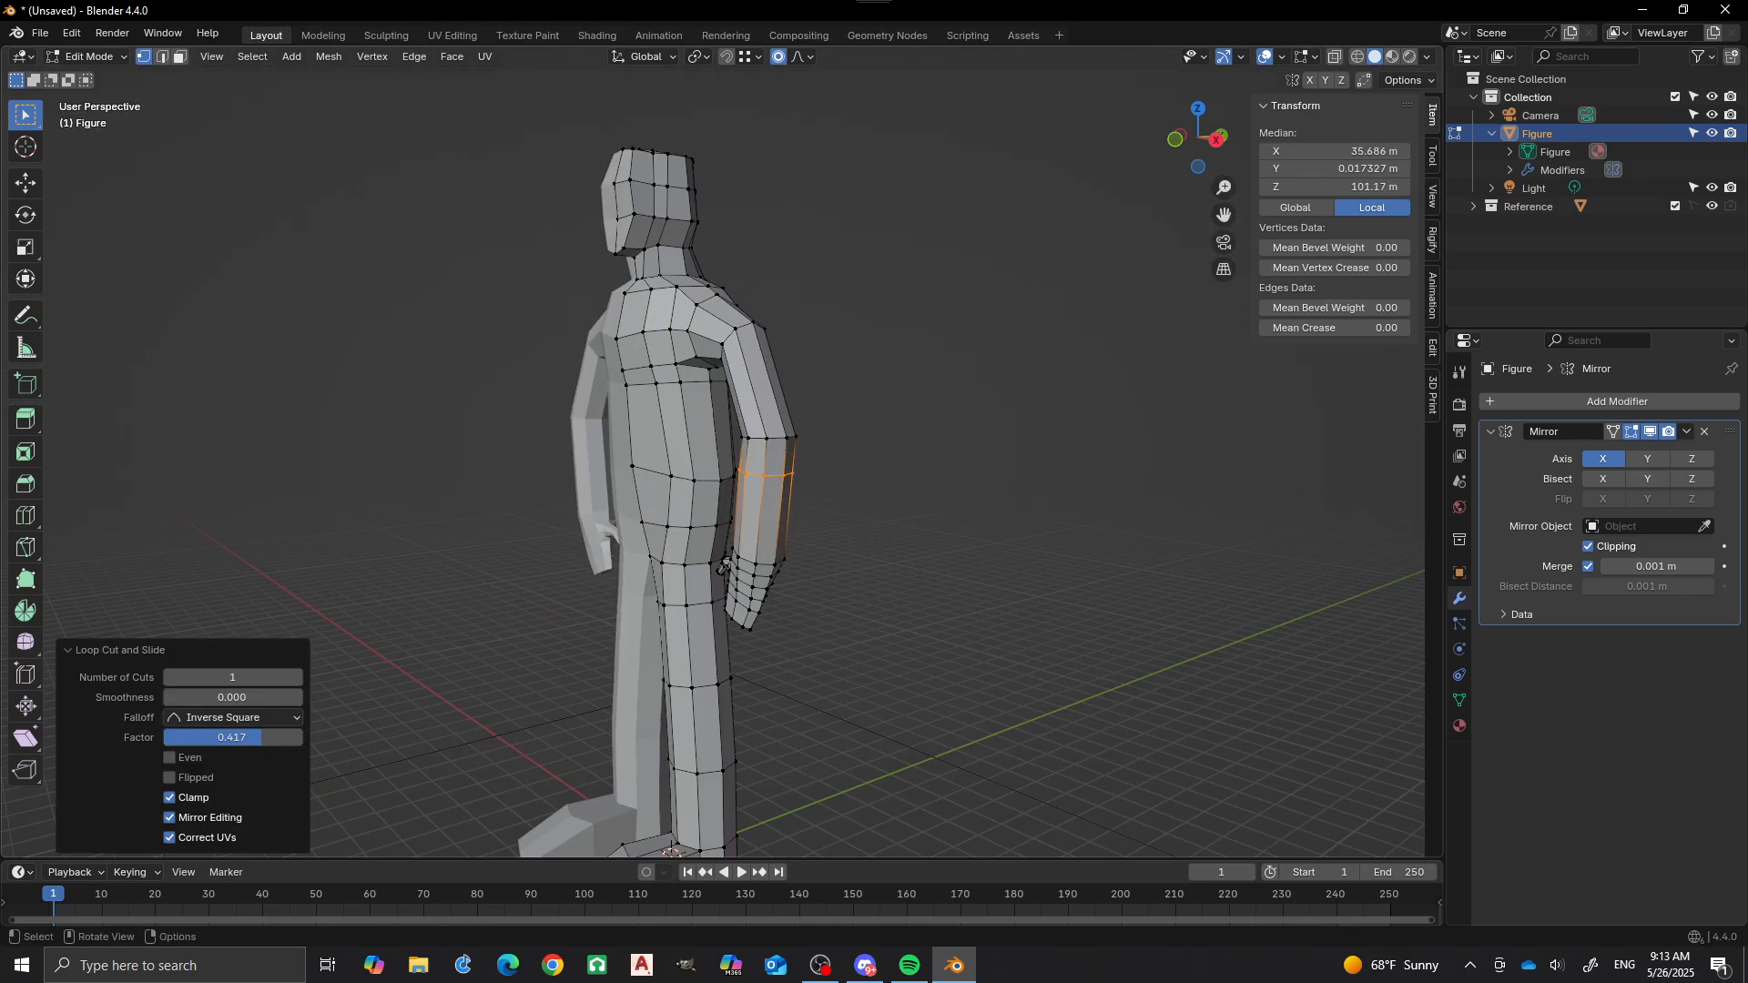
Add one loop cut around the upper arm just above the elbow with a slide factor of about -0.363.
{"action": "key", "text": "ctrl+r"}
{"action": "left_click", "coordinate": [763, 405]}
{"action": "left_click", "coordinate": [763, 421]}
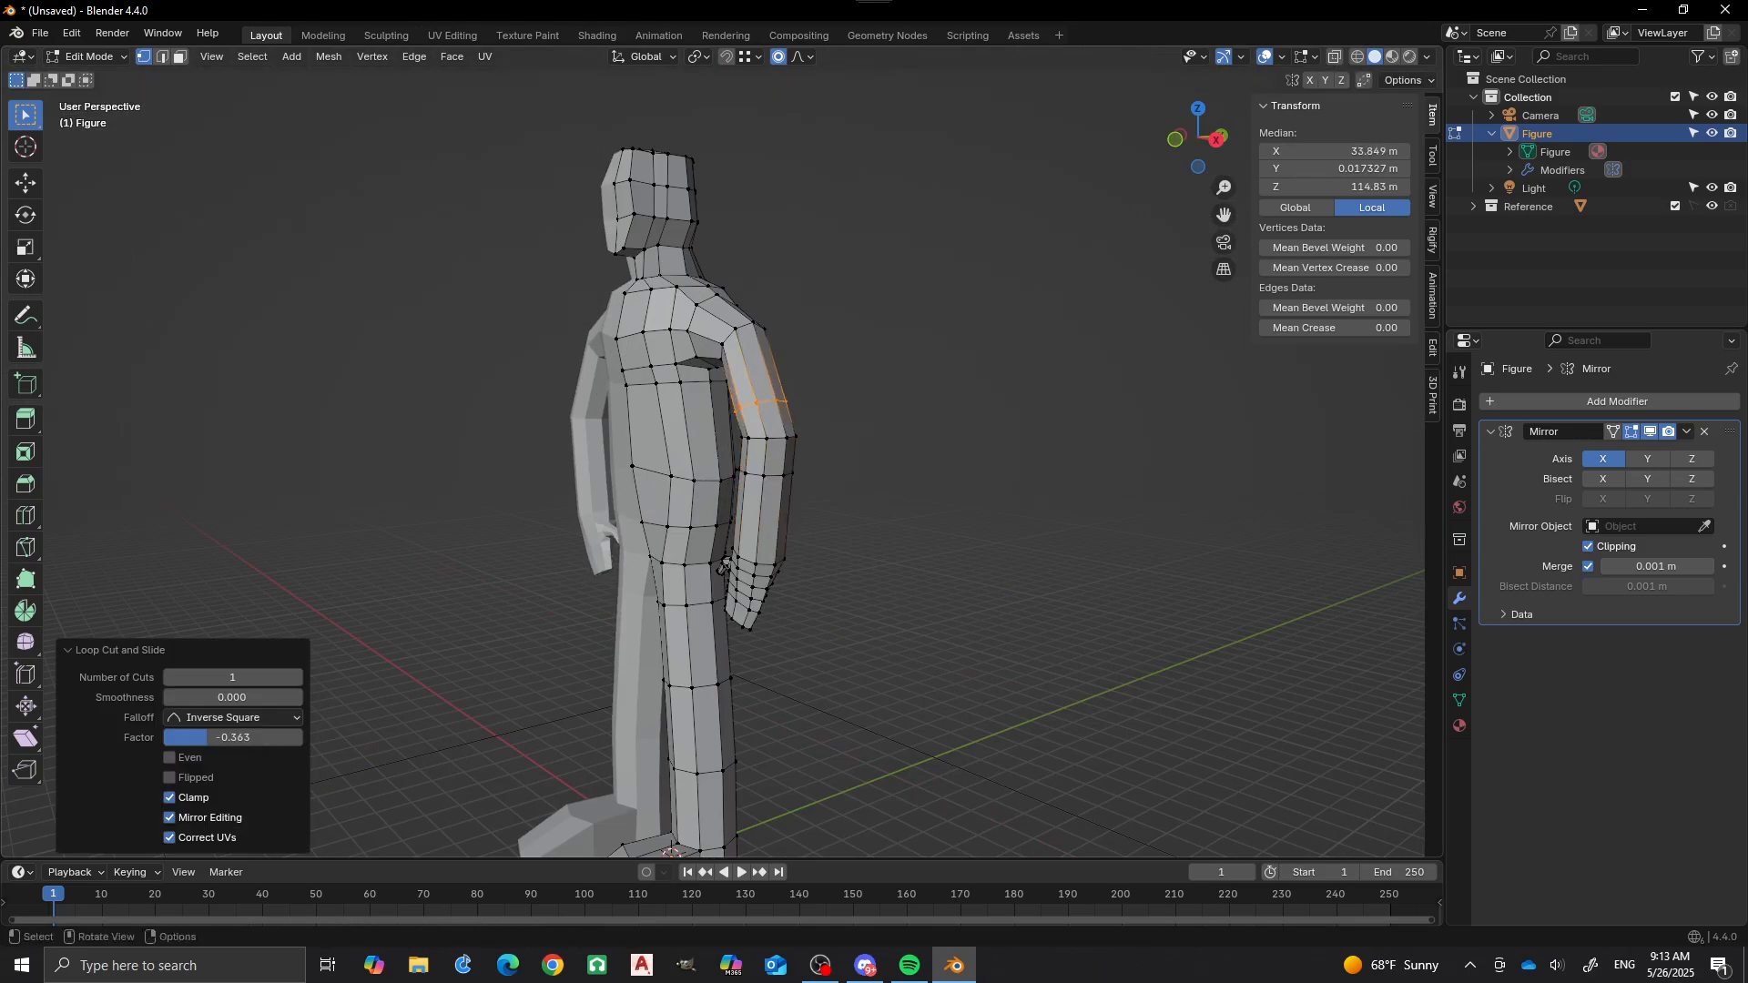
{"action": "middle_click_drag", "start_coordinate": [763, 421], "coordinate": [901, 426]}
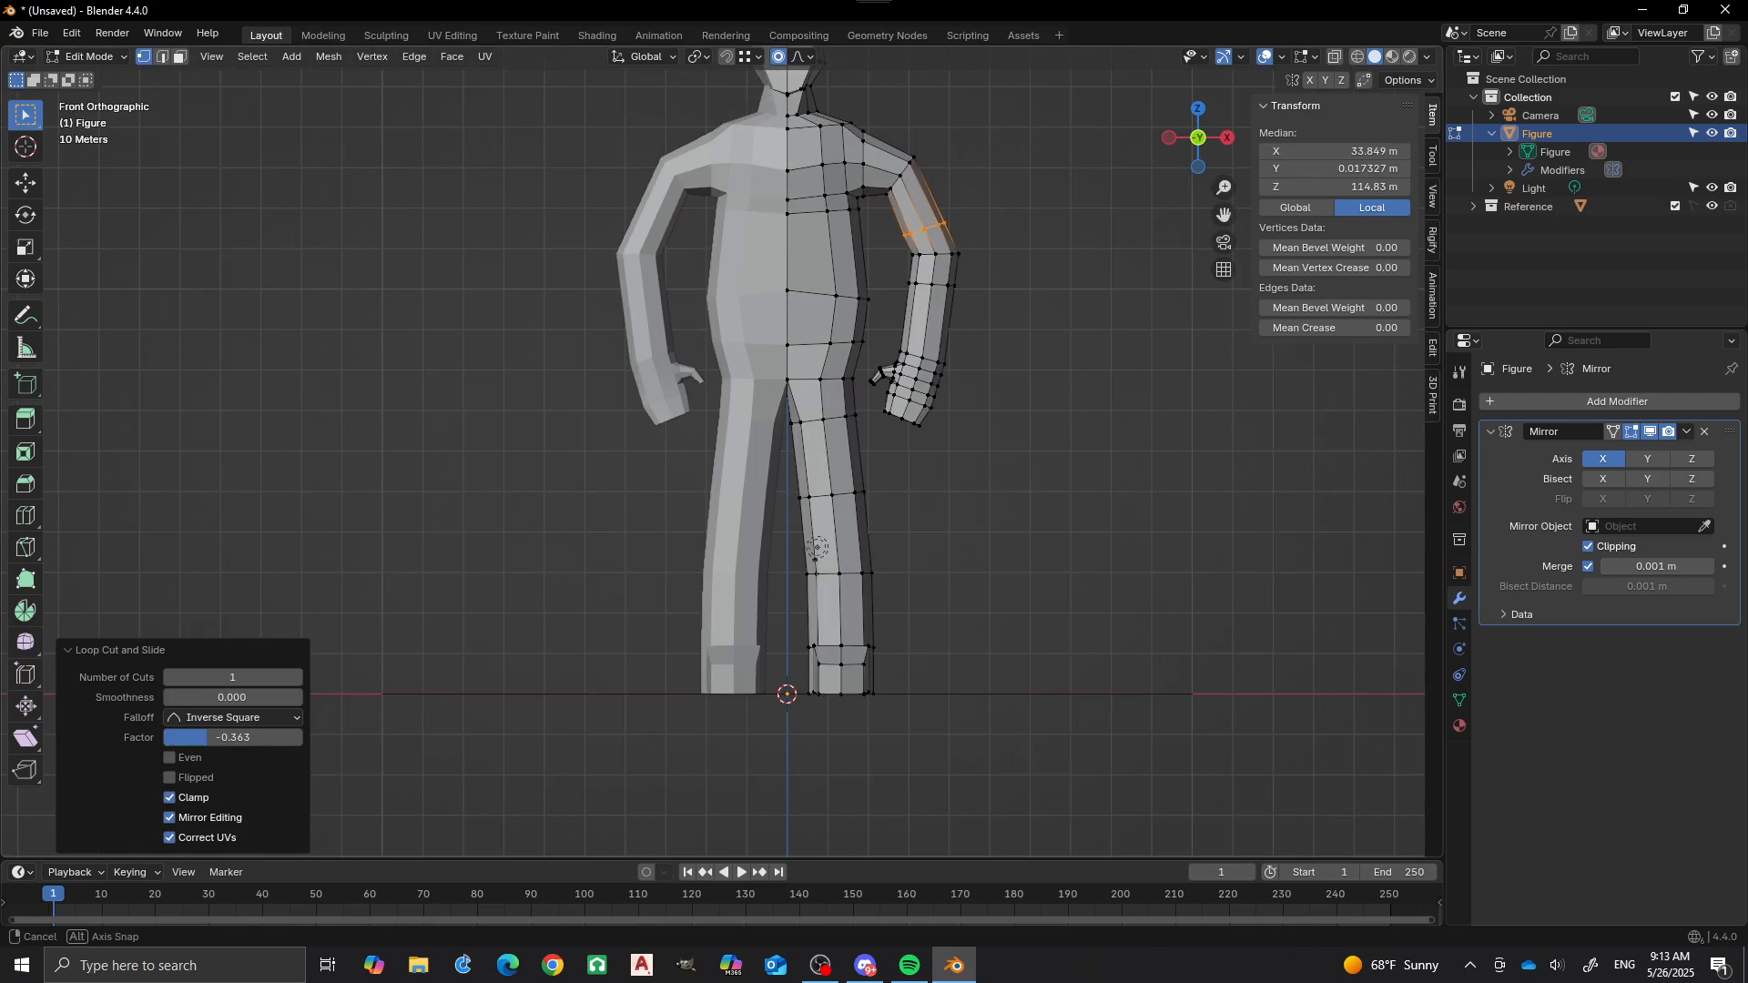
Slide the lower leg's edge loop down toward the ankle by a factor of about 0.474 and scale it uniformly to about 0.72.
{"action": "key", "text": "KP_1"}
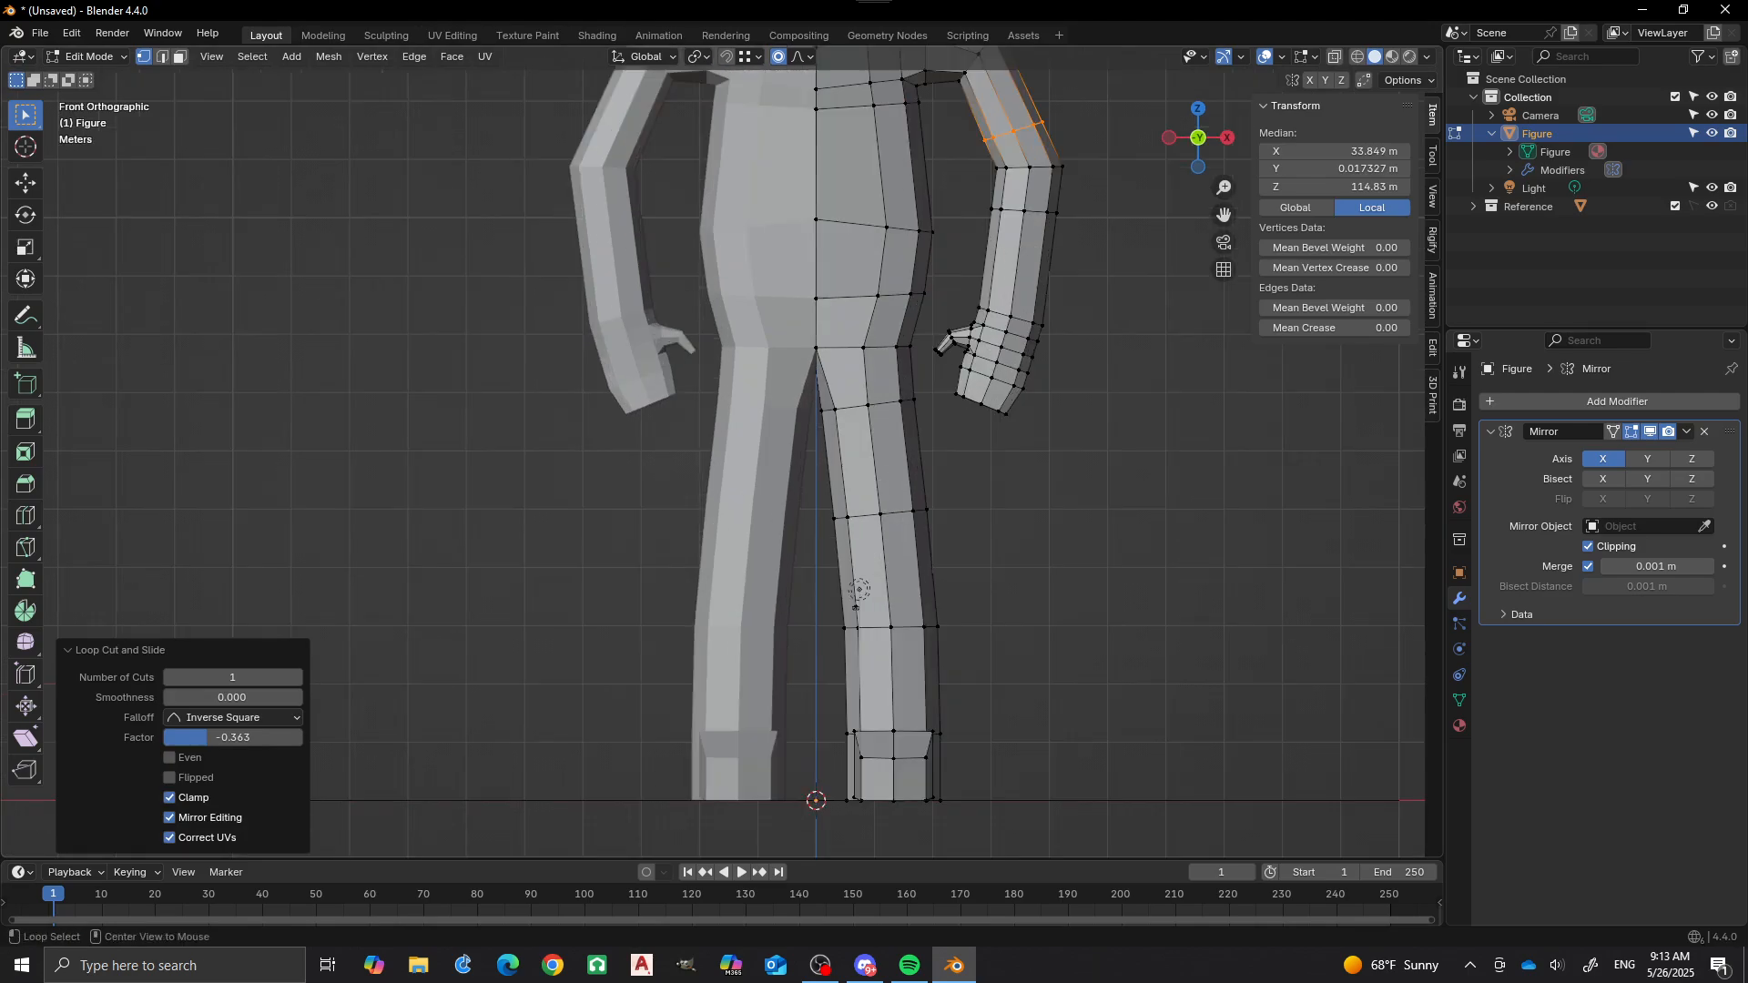
{"action": "left_click", "coordinate": [859, 592], "text": "alt"}
{"action": "key", "text": "shift+v"}
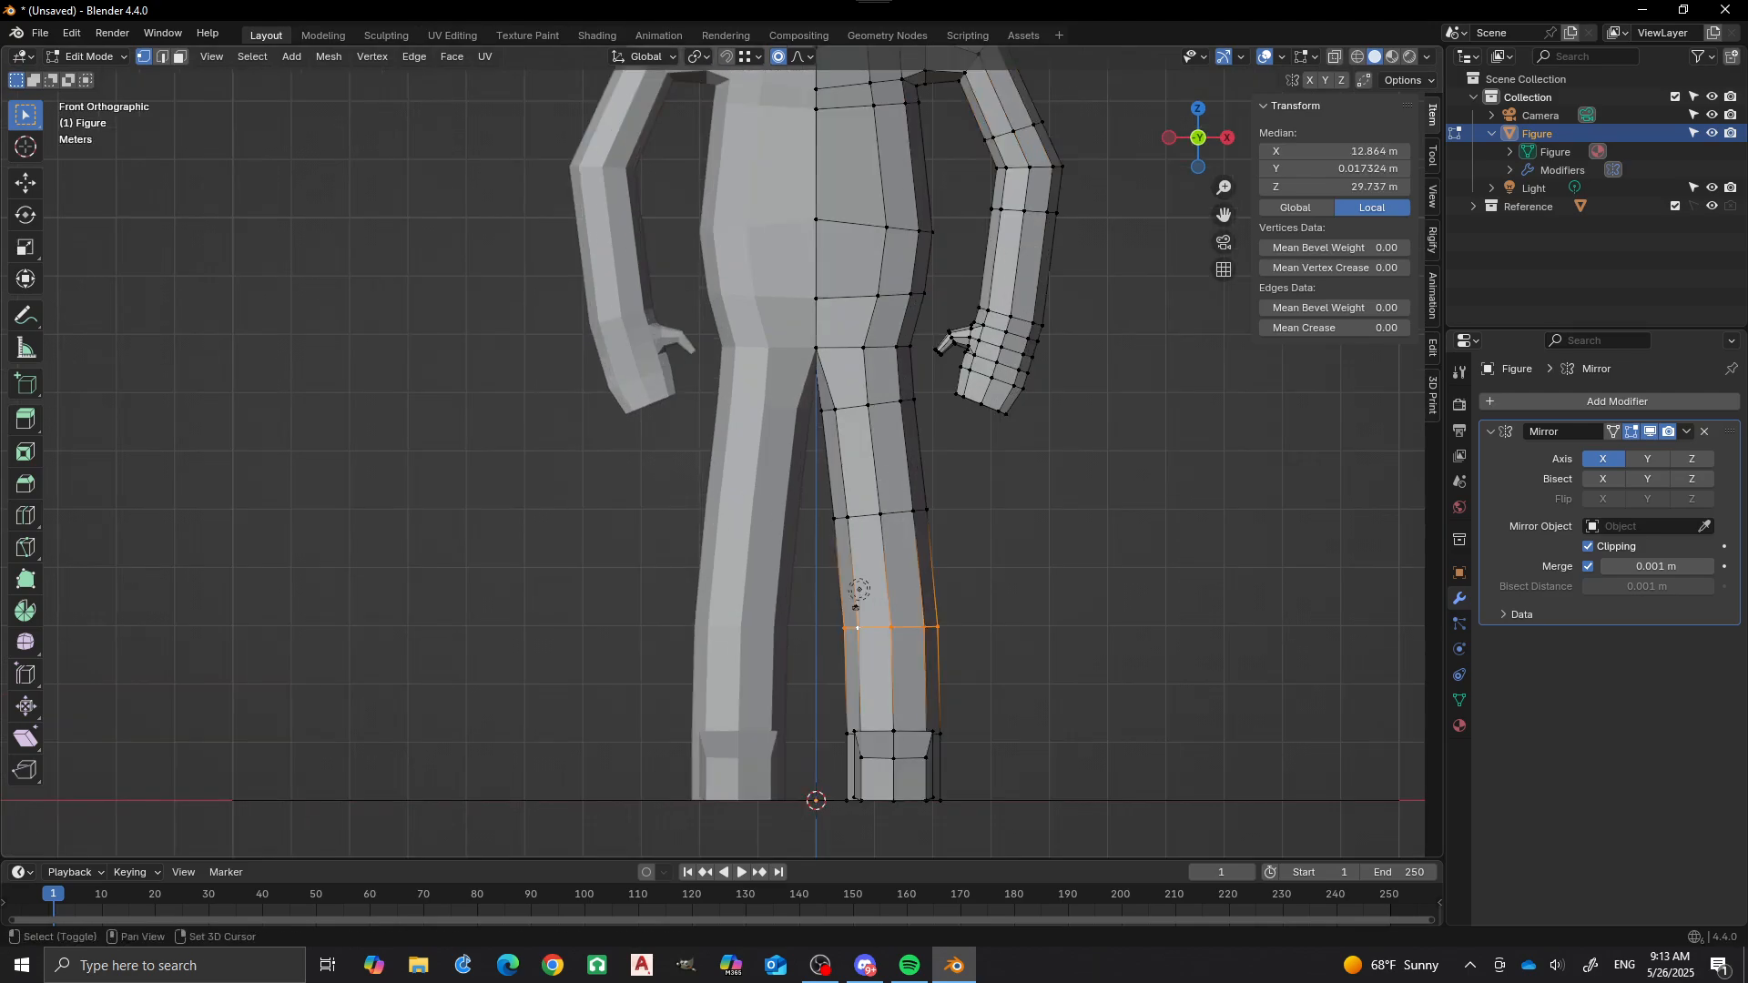
{"action": "left_click", "coordinate": [859, 592]}
{"action": "key", "text": "s"}
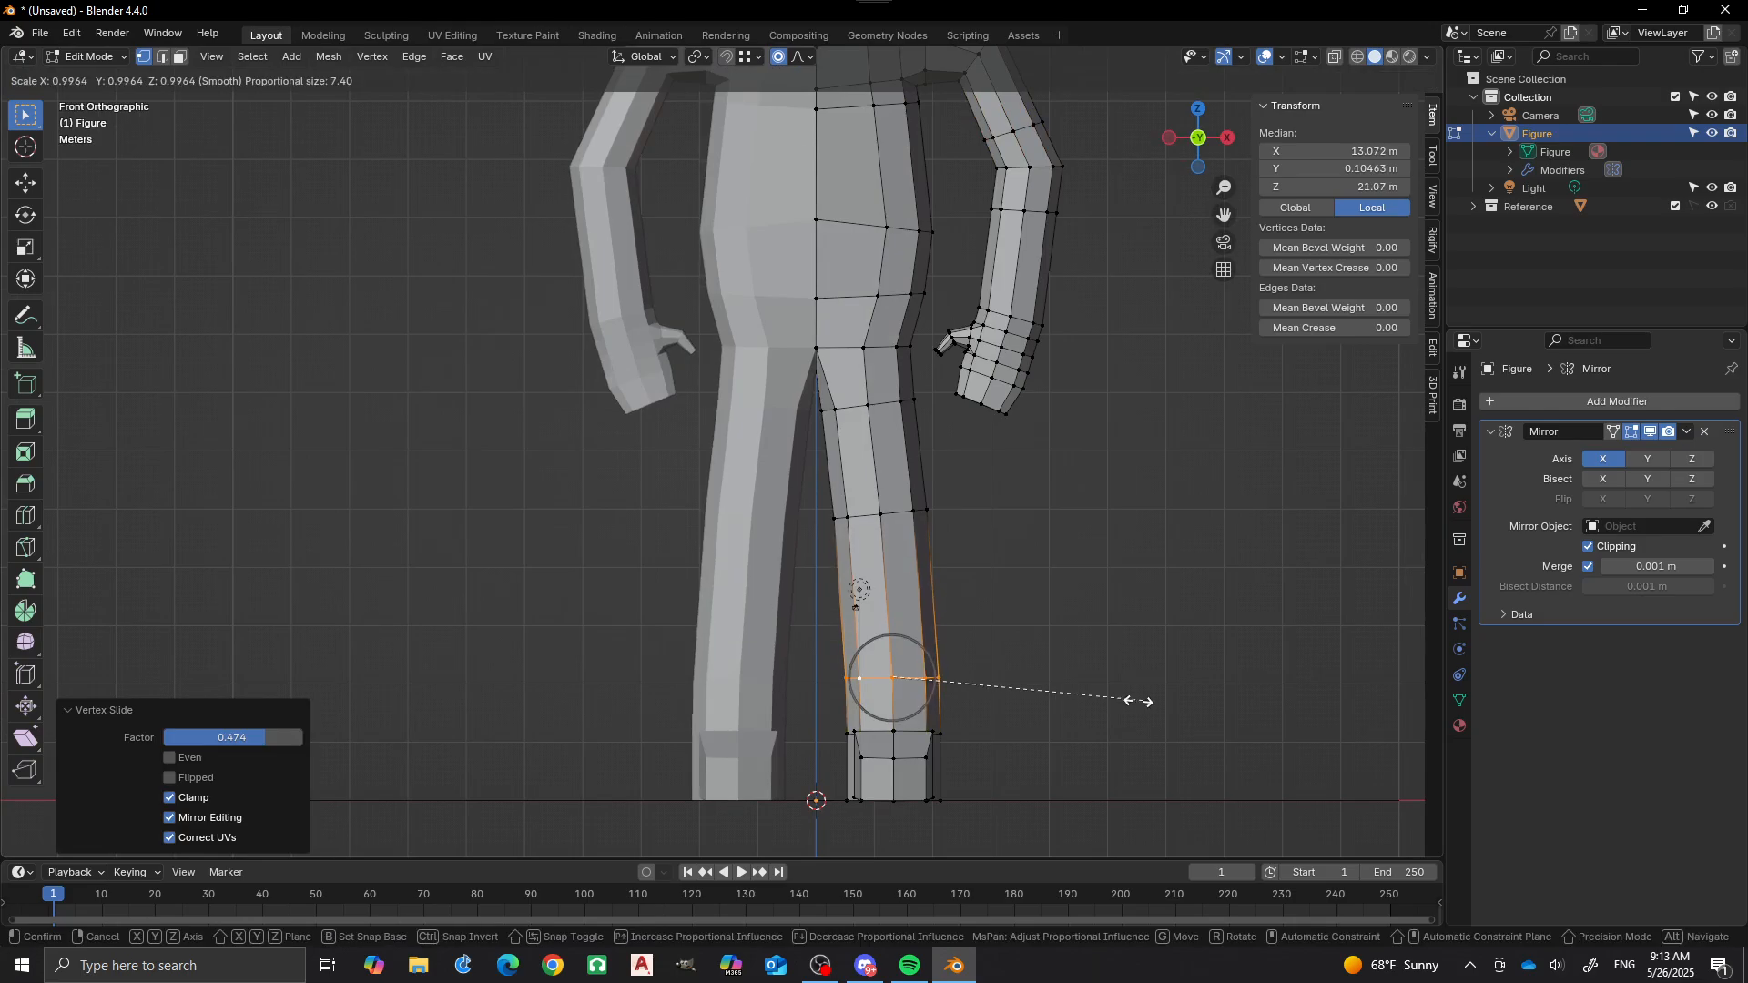
{"action": "scroll", "coordinate": [1109, 702], "scroll_direction": "up", "scroll_amount": 3}
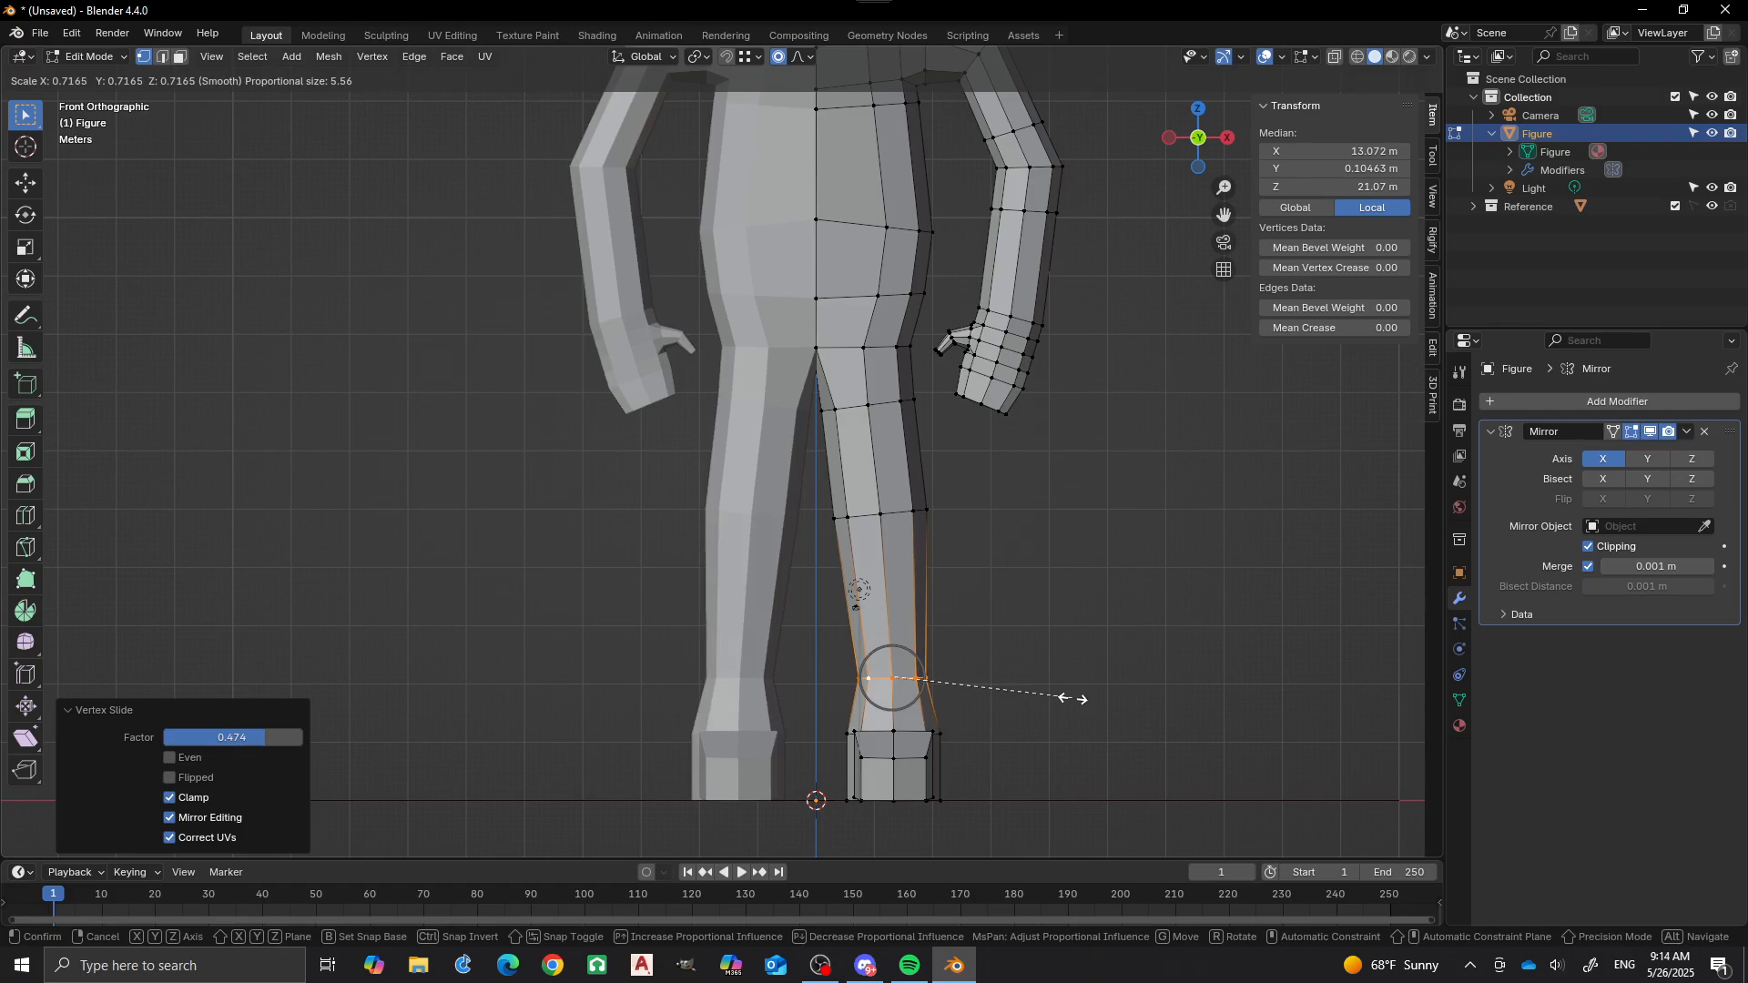
{"action": "left_click", "coordinate": [1073, 698]}
Scale the foot's upper edge loop to about 0.848 along X.
{"action": "left_click", "coordinate": [875, 731], "text": "alt"}
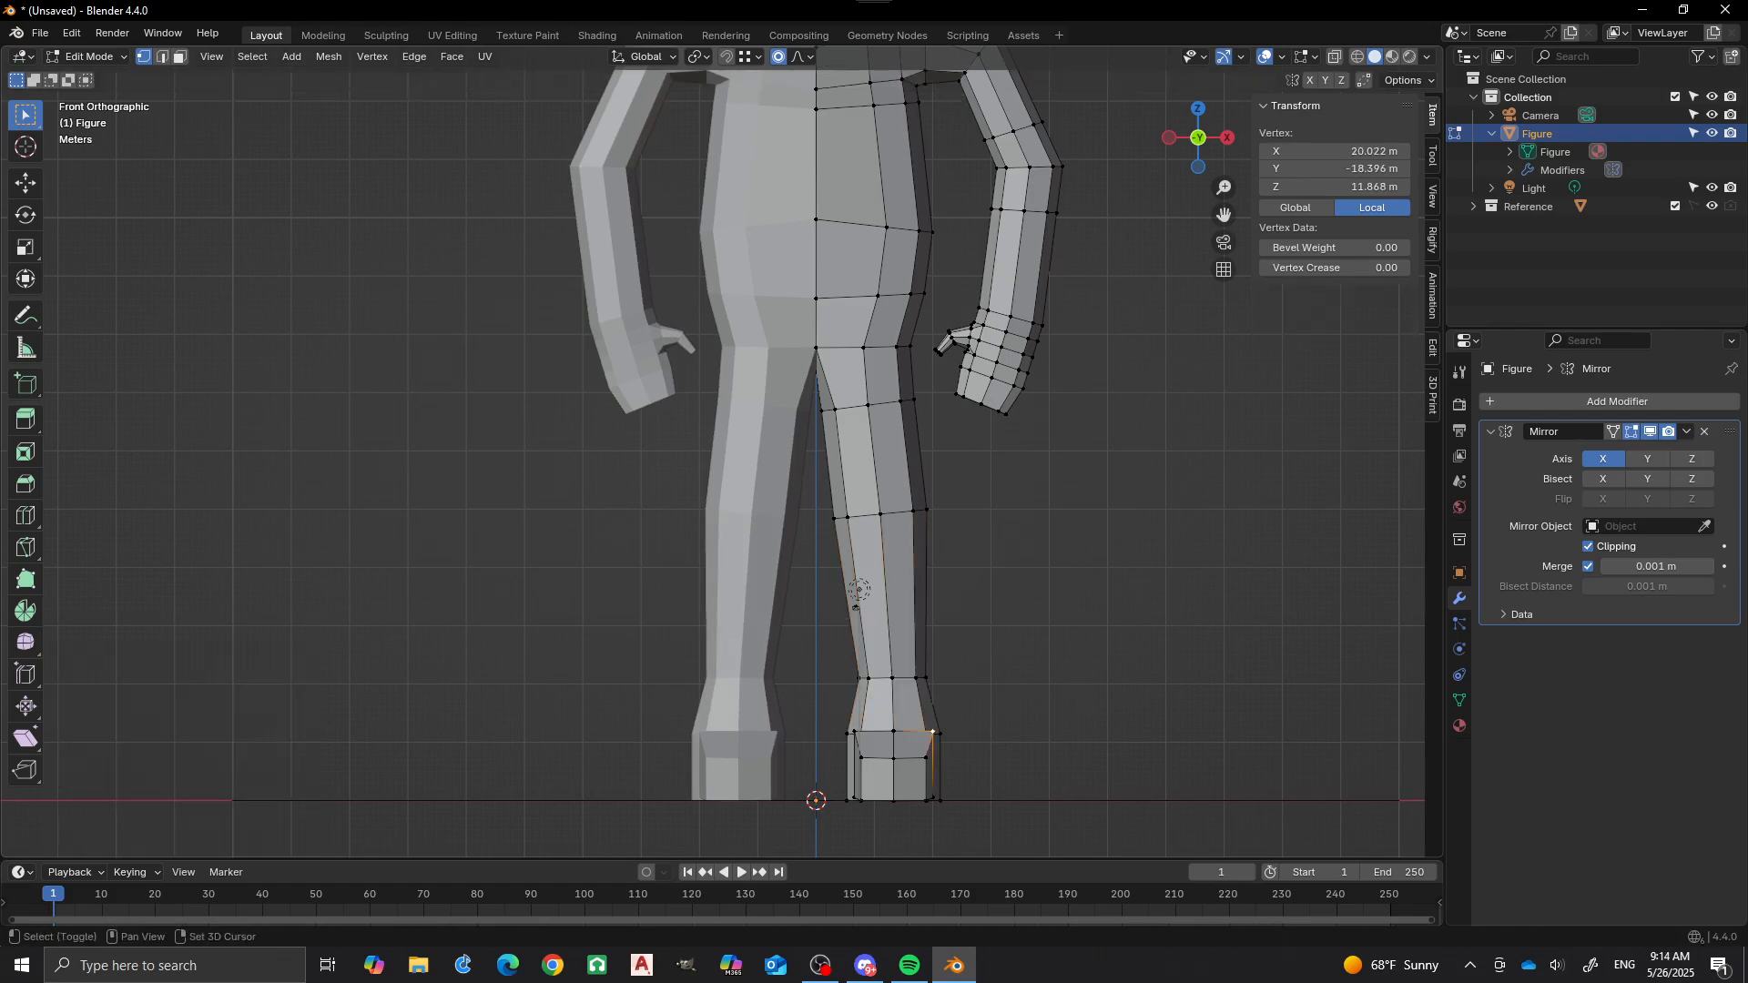
{"action": "key", "text": "s"}
{"action": "key", "text": "x"}
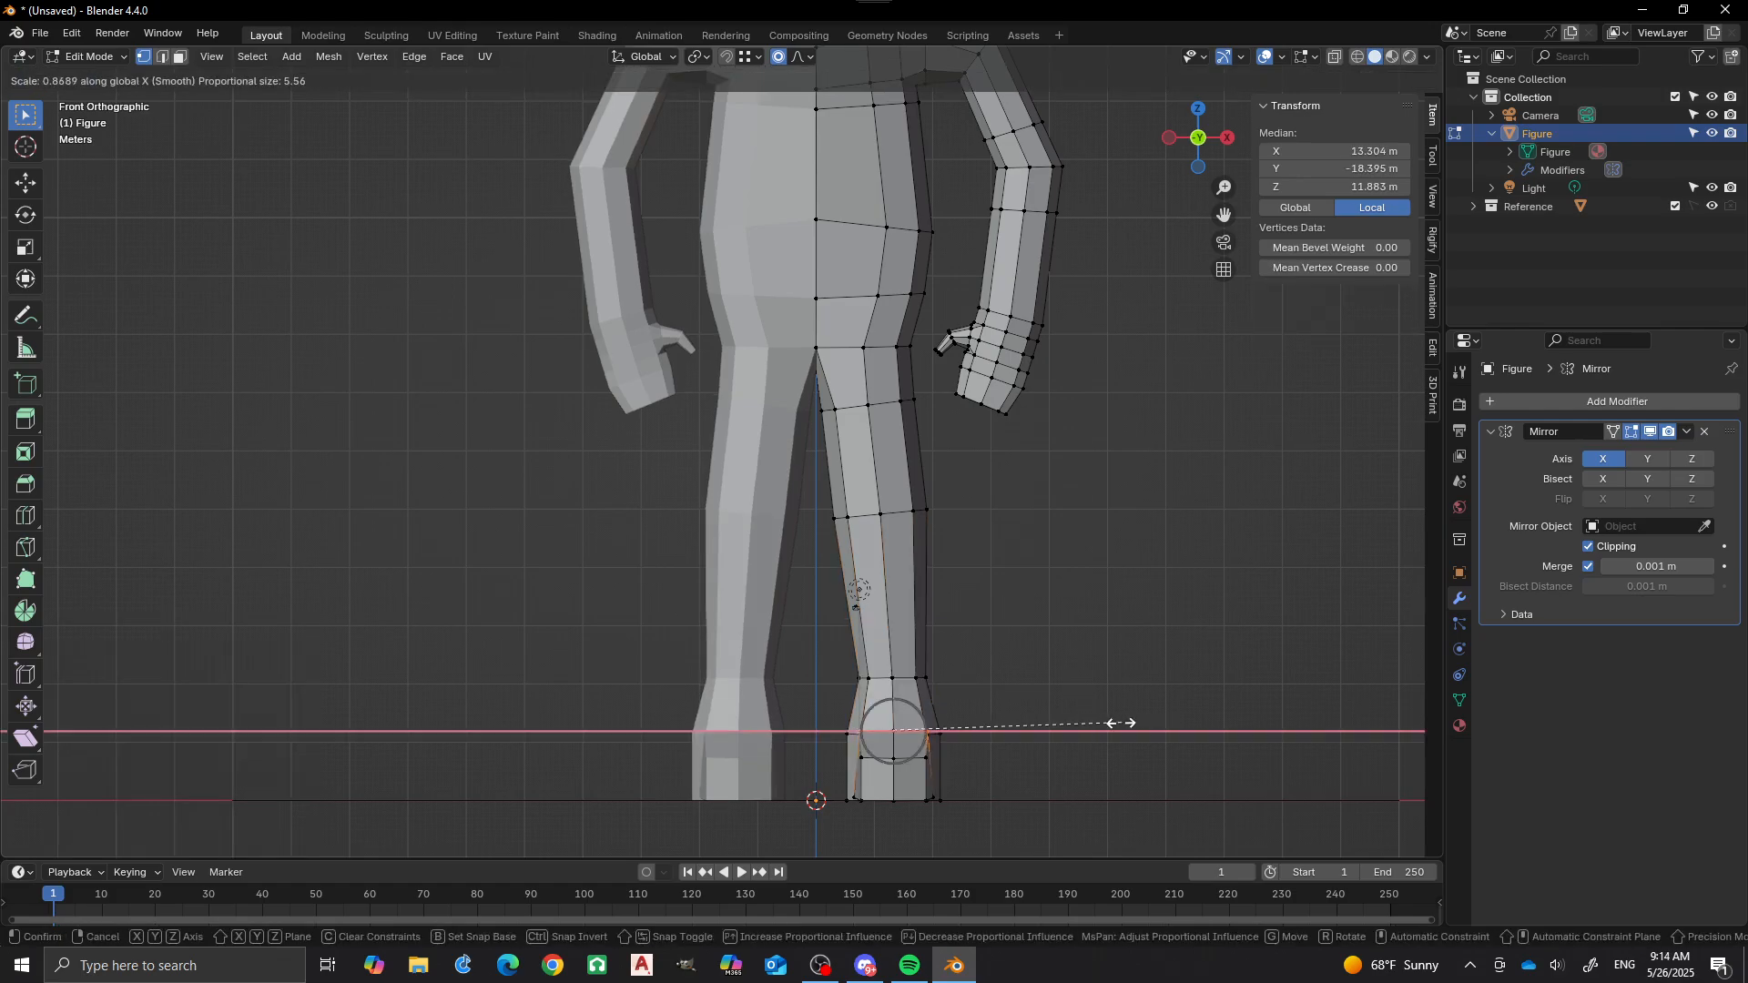
{"action": "left_click", "coordinate": [1117, 725]}
{"action": "scroll", "coordinate": [858, 590], "scroll_direction": "down", "scroll_amount": 2}
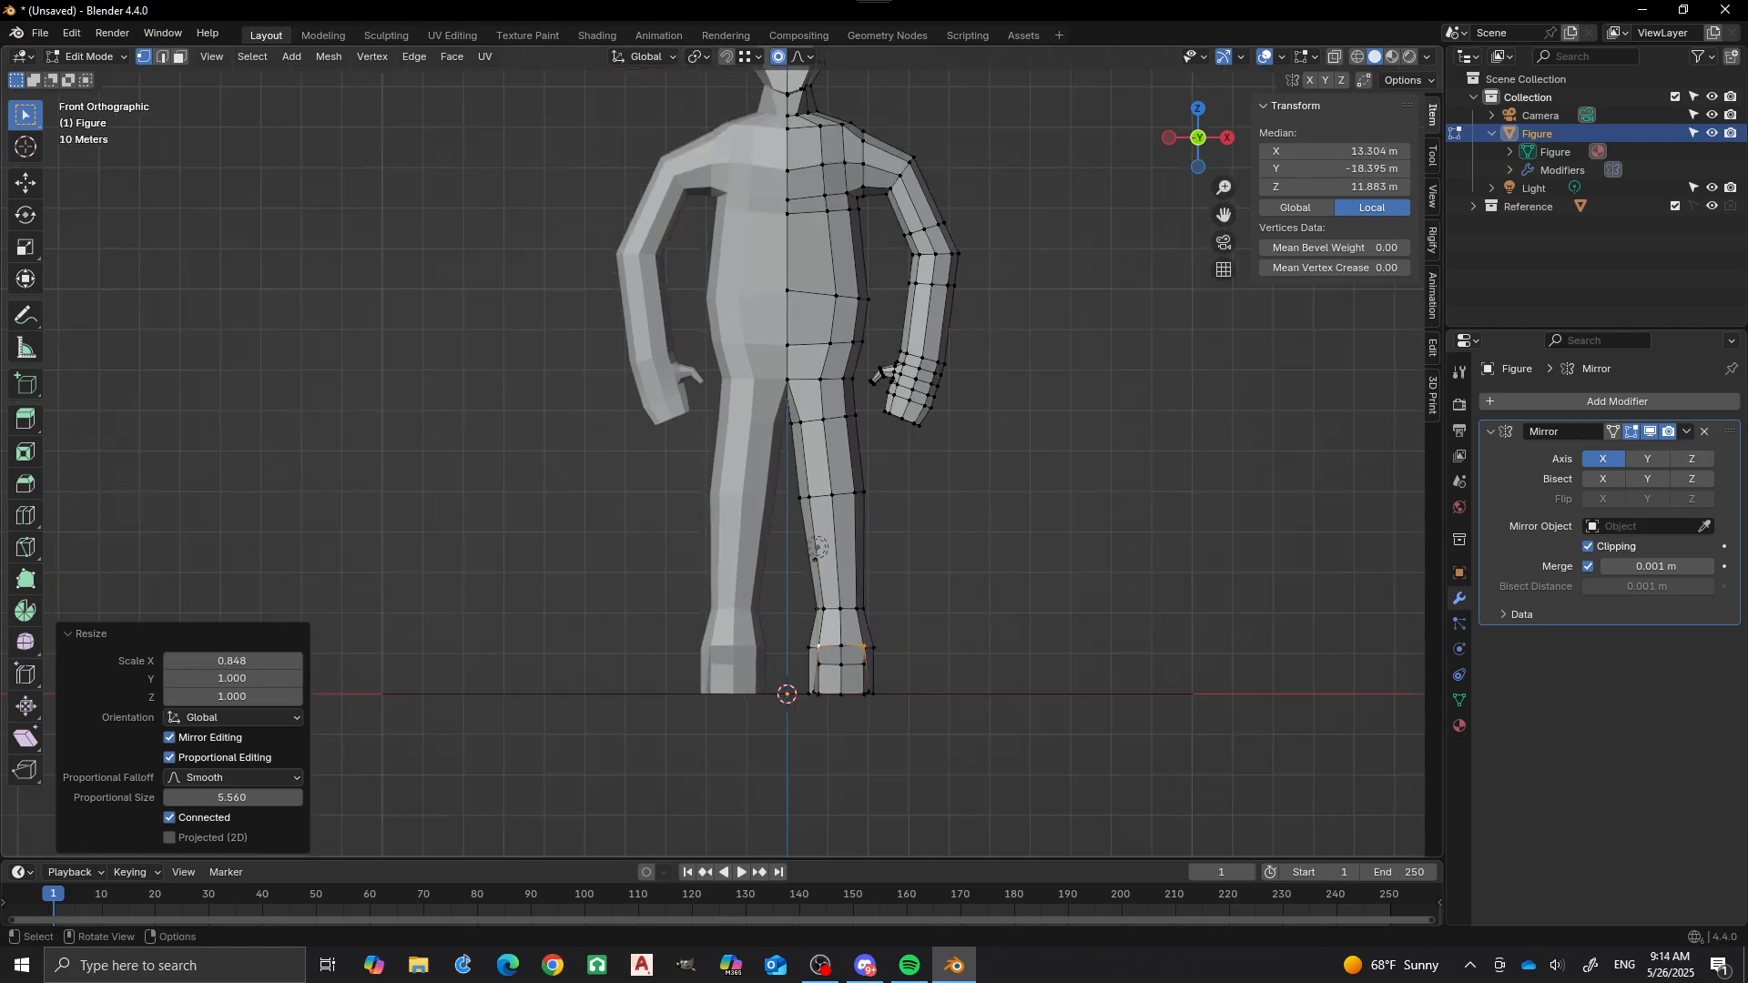
Narrow the toe's top edge along X by scaling it down, and clear the selection.
{"action": "left_click", "coordinate": [817, 663], "text": "alt"}
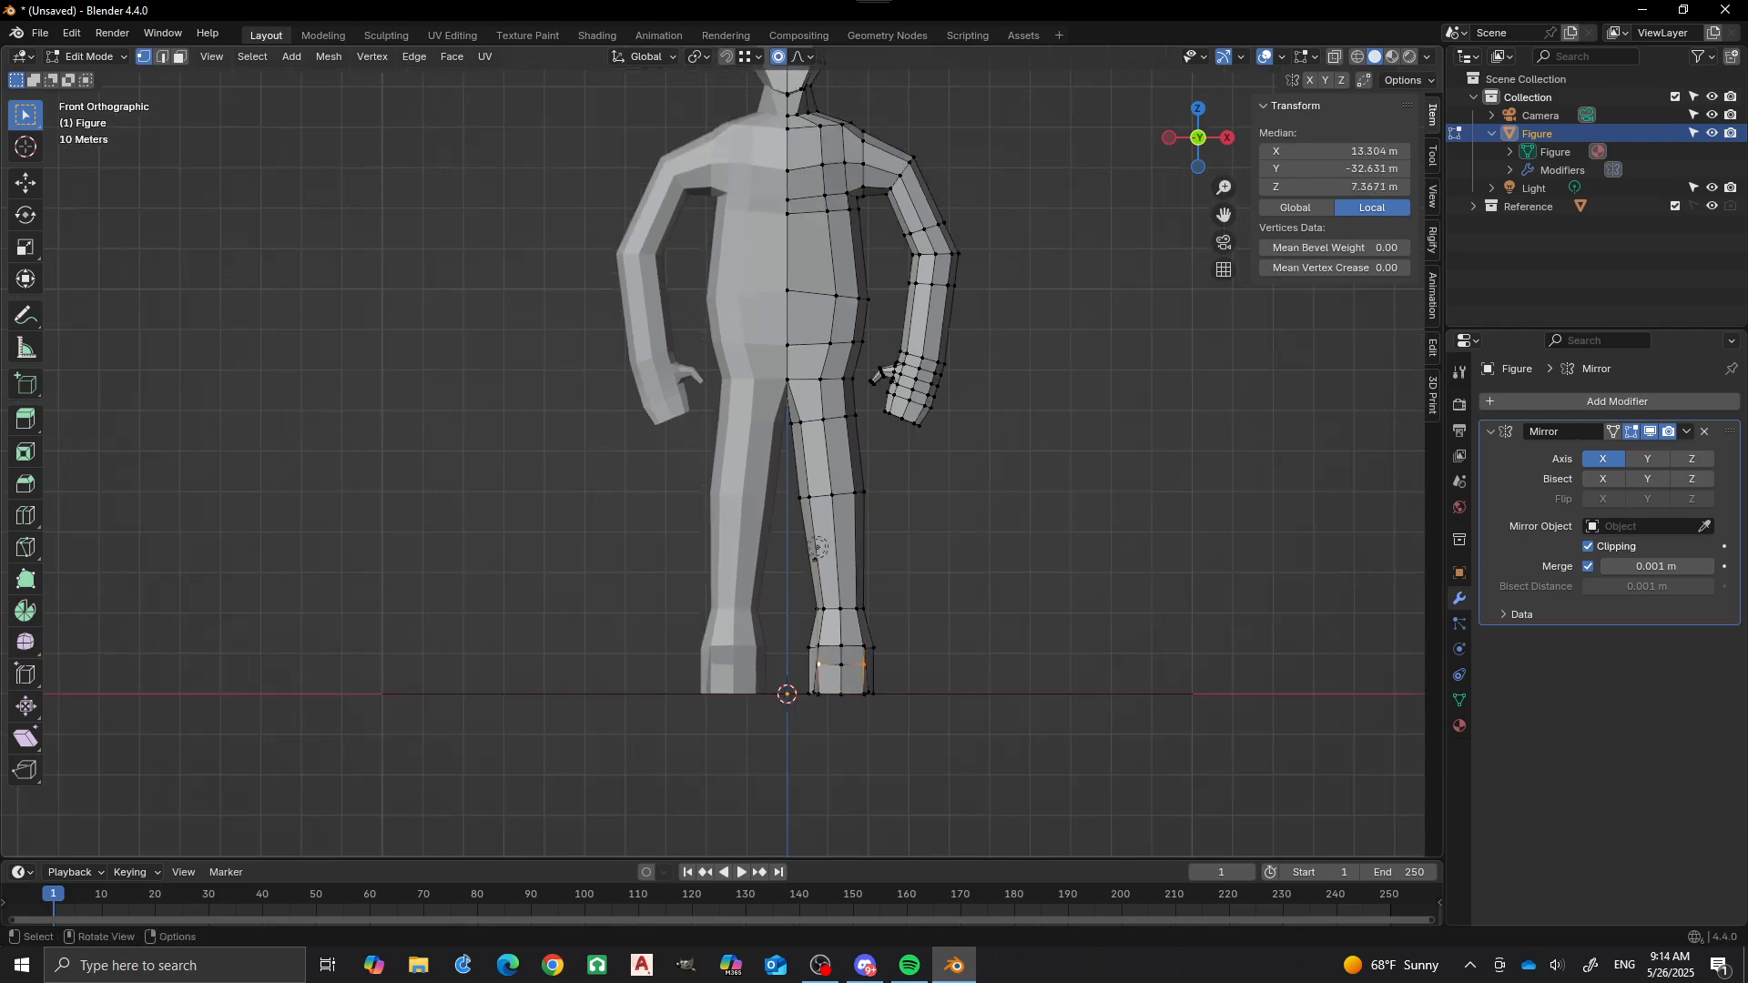
{"action": "key", "text": "s"}
{"action": "key", "text": "x"}
{"action": "left_click", "coordinate": [1060, 669]}
{"action": "middle_click_drag", "start_coordinate": [1060, 670], "coordinate": [852, 675]}
{"action": "key", "text": "alt+a"}
Add one loop cut around the leg just below the knee with a slide factor of about -0.529.
{"action": "scroll", "coordinate": [713, 452], "scroll_direction": "up", "scroll_amount": 2}
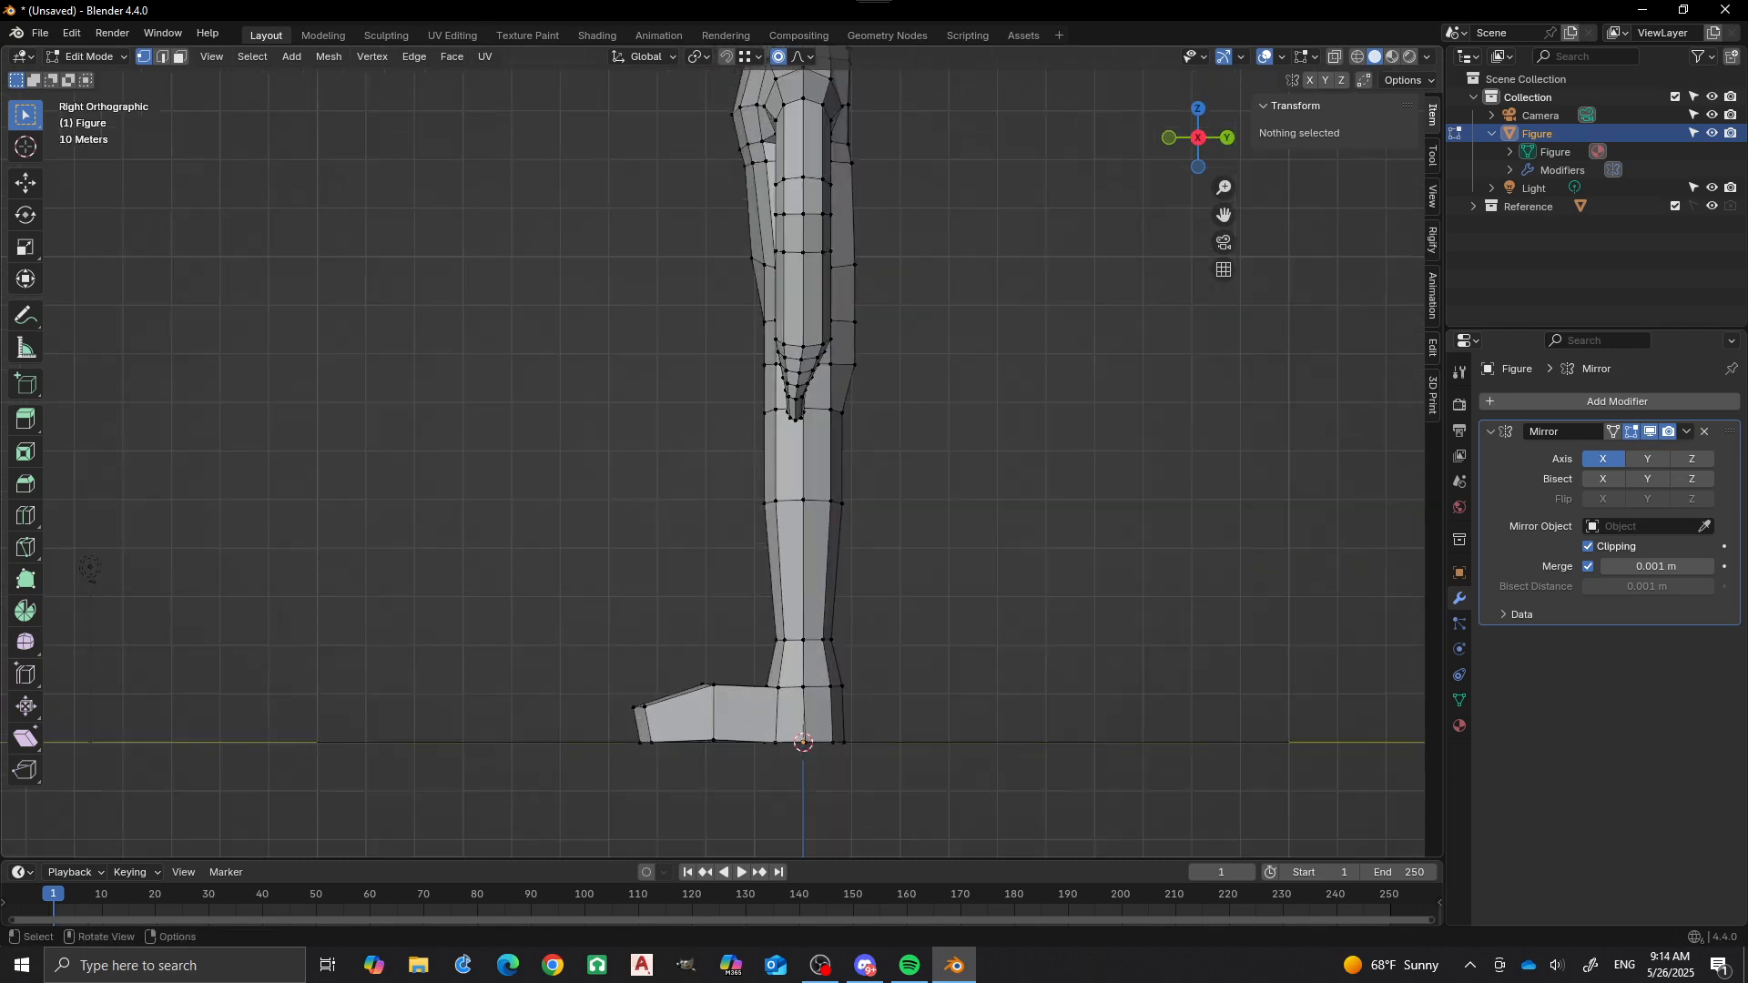
{"action": "key", "text": "ctrl+r"}
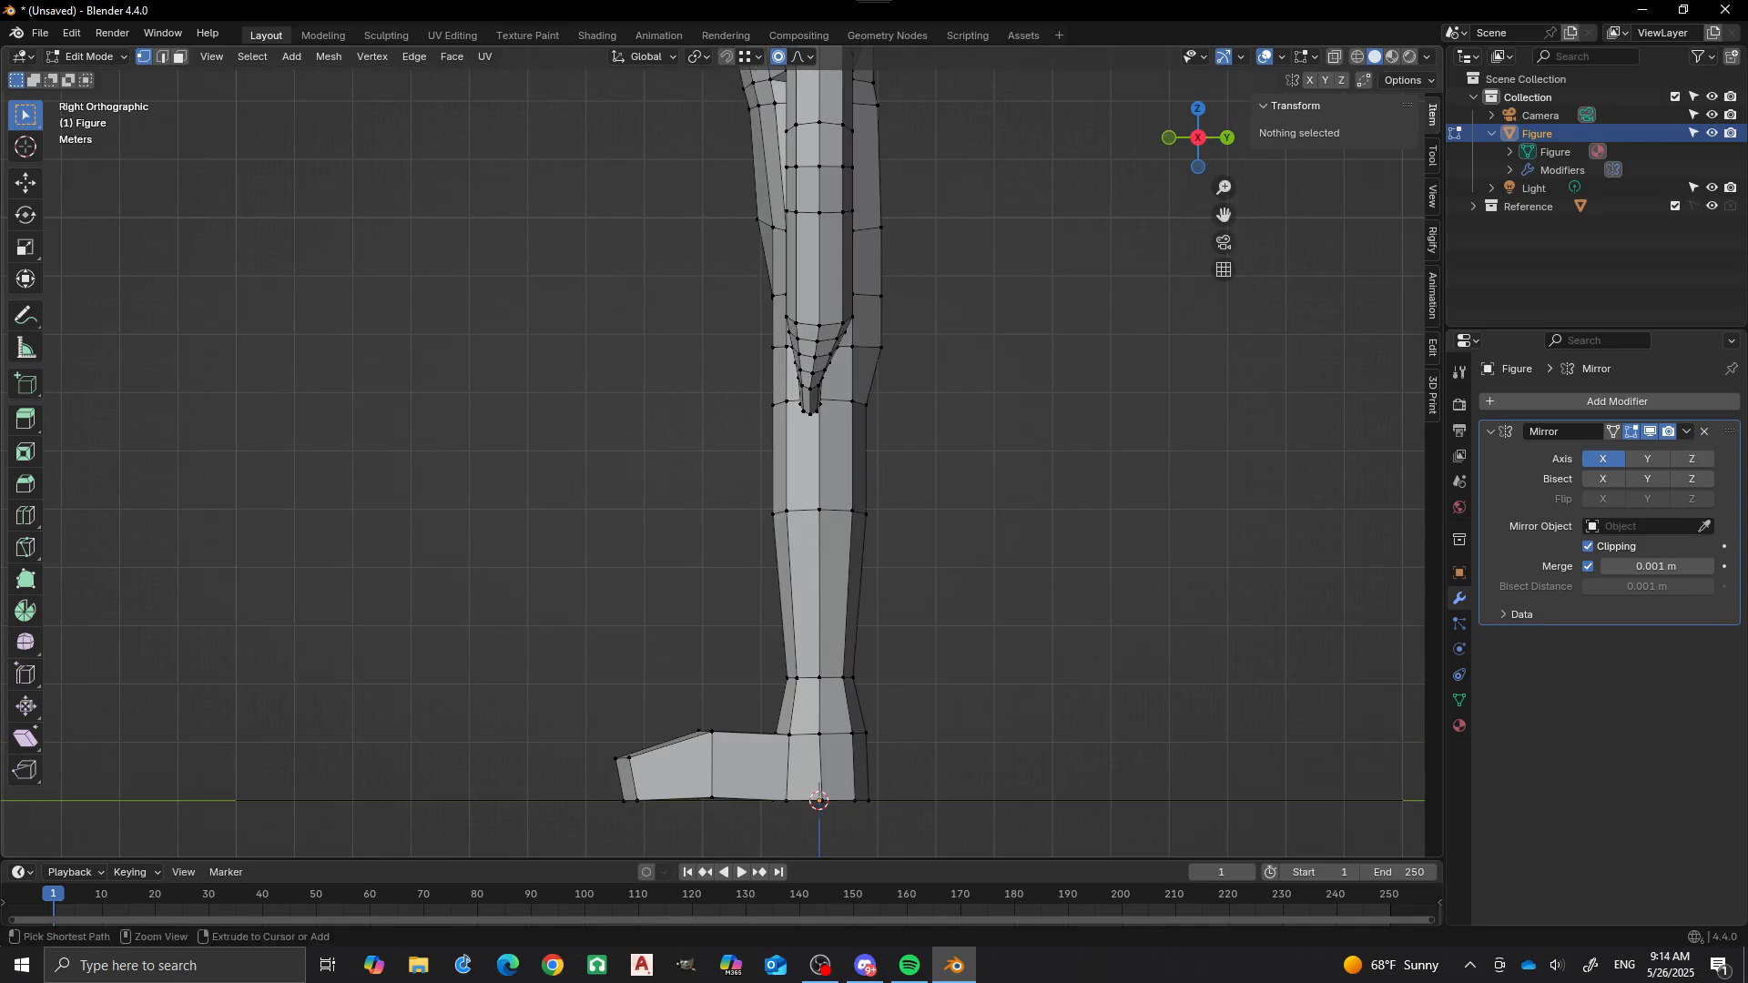
{"action": "left_click", "coordinate": [797, 592]}
{"action": "left_click", "coordinate": [794, 537]}
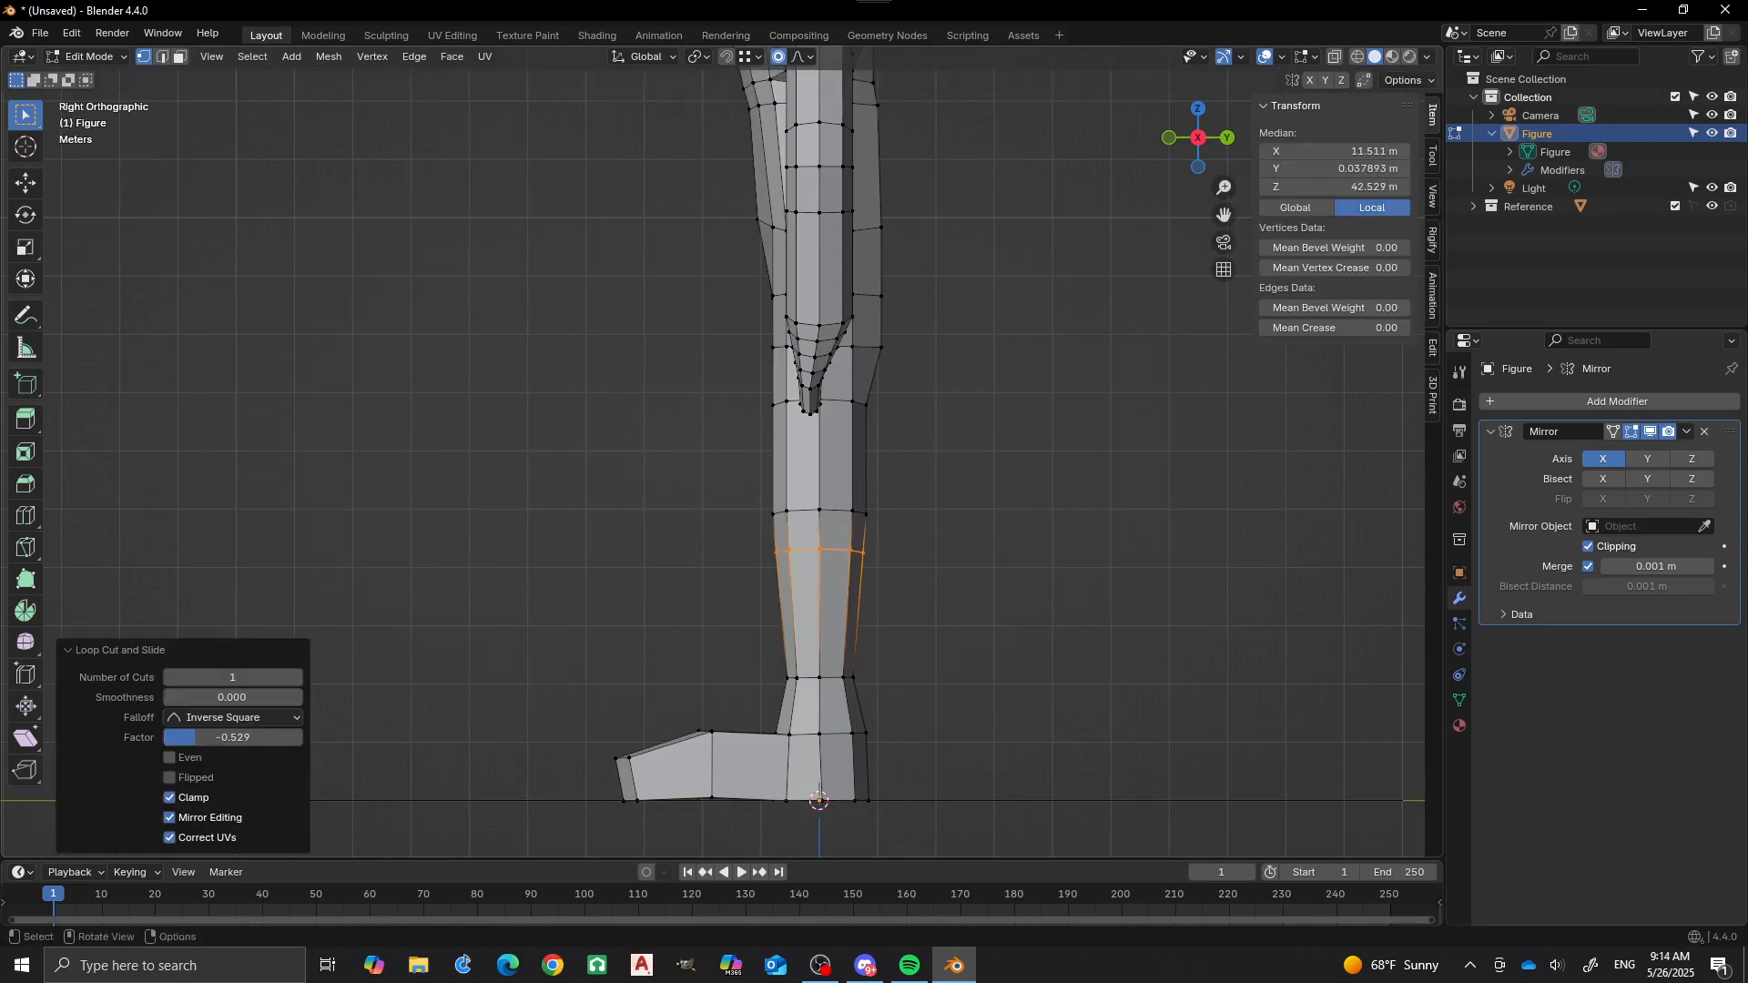
Add one loop cut around the thigh just above the knee with a slide factor of about 0.45 and clear the selection.
{"action": "key", "text": "g"}
{"action": "key", "text": "g"}
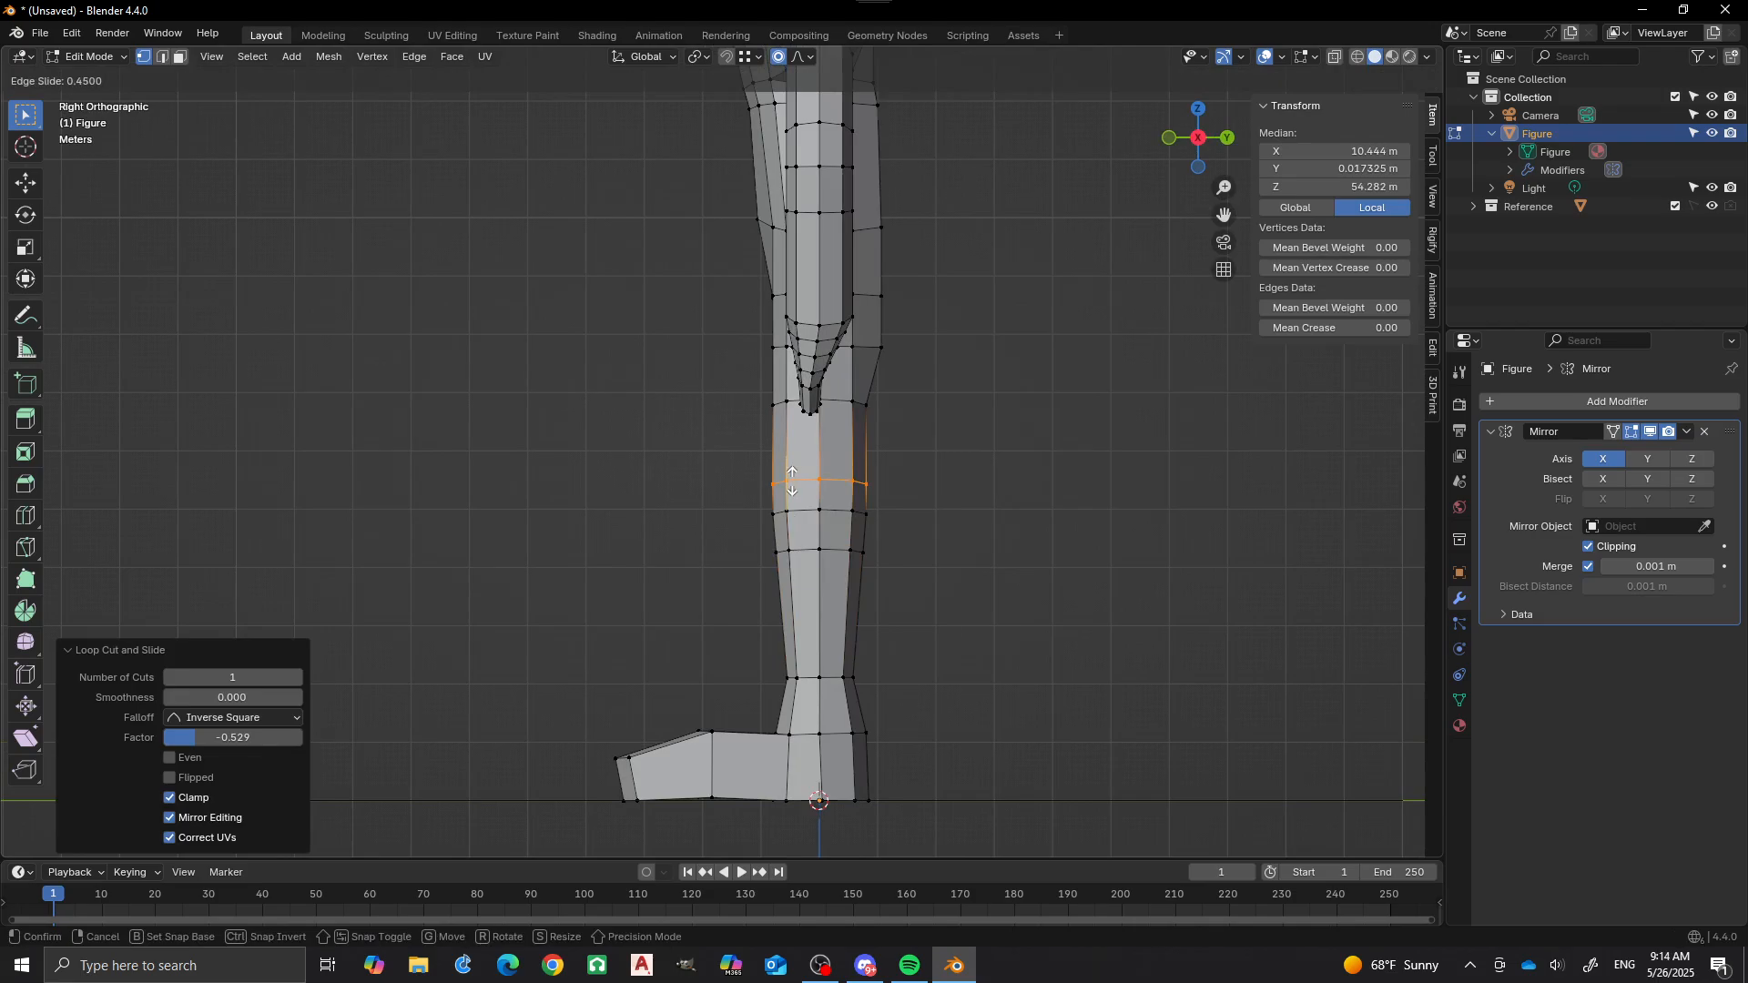
{"action": "left_click", "coordinate": [792, 481]}
{"action": "scroll", "coordinate": [713, 451], "scroll_direction": "down", "scroll_amount": 2}
{"action": "left_click", "coordinate": [196, 550]}
{"action": "middle_click_drag", "start_coordinate": [197, 550], "coordinate": [428, 555]}
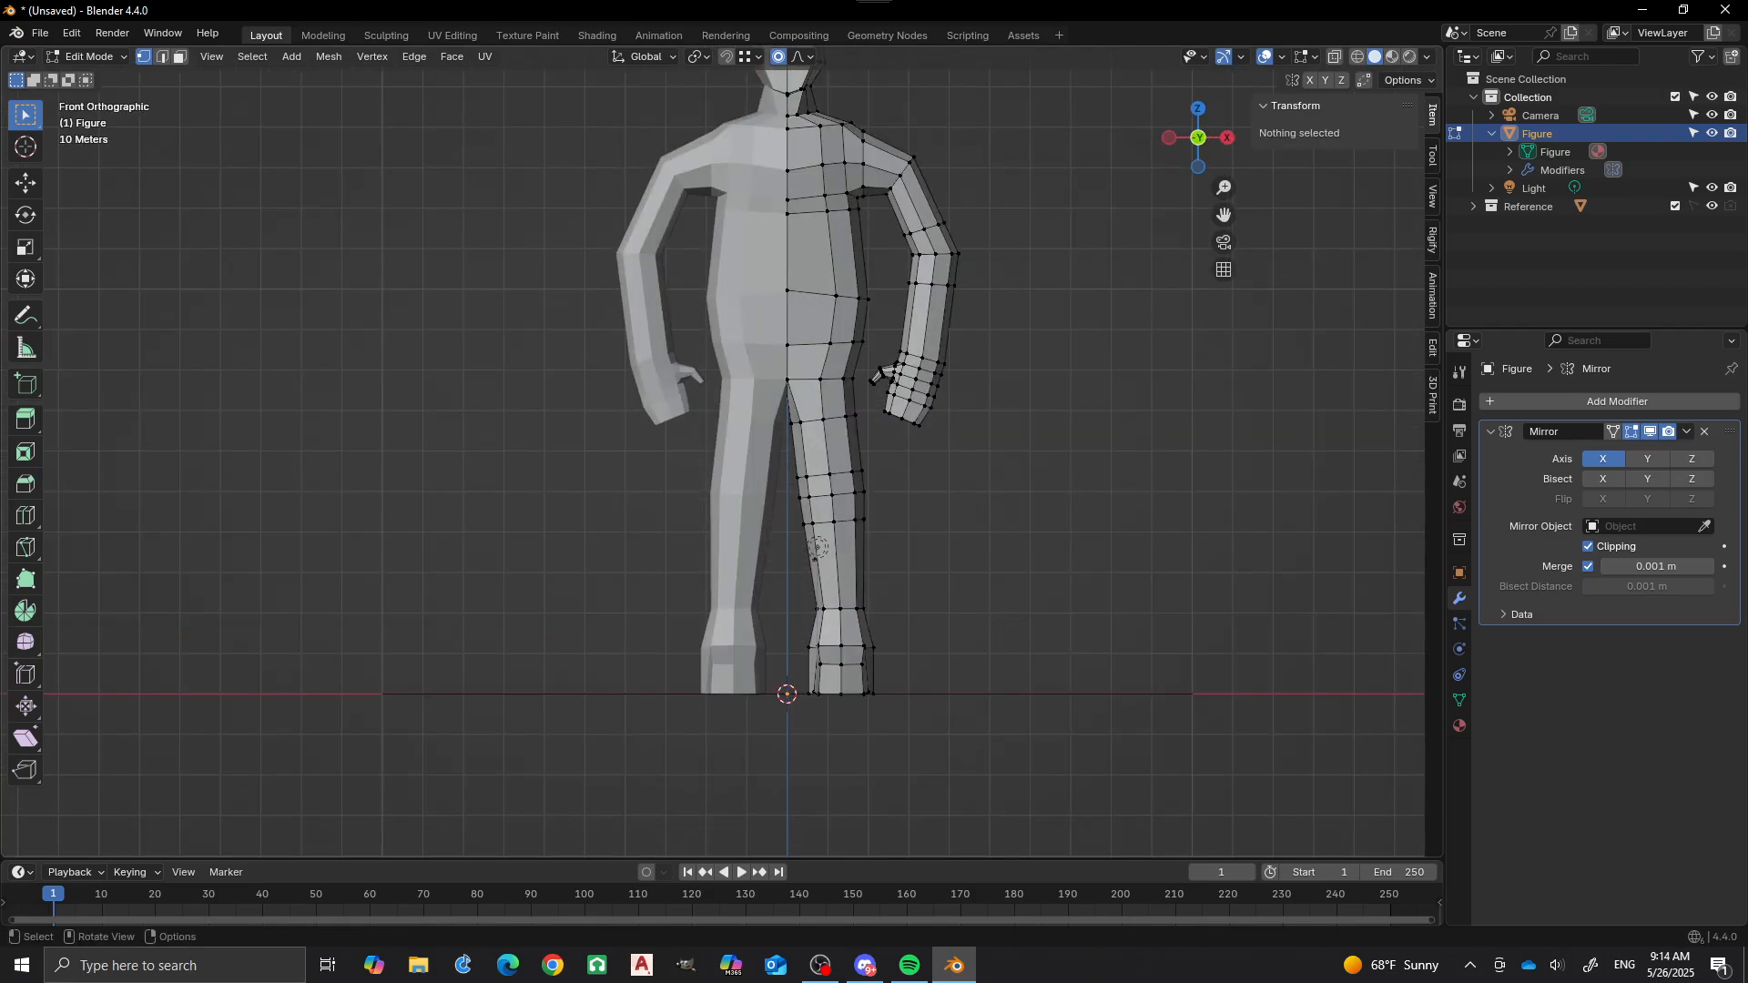
Display the figure in wireframe shading and circle-select all of the head's vertices in the front view.
{"action": "middle_click_drag", "start_coordinate": [818, 547], "coordinate": [768, 804], "text": "shift"}
{"action": "scroll", "coordinate": [768, 629], "scroll_direction": "down", "scroll_amount": 1}
{"action": "scroll", "coordinate": [768, 804], "scroll_direction": "up", "scroll_amount": 4}
{"action": "key", "text": "z"}
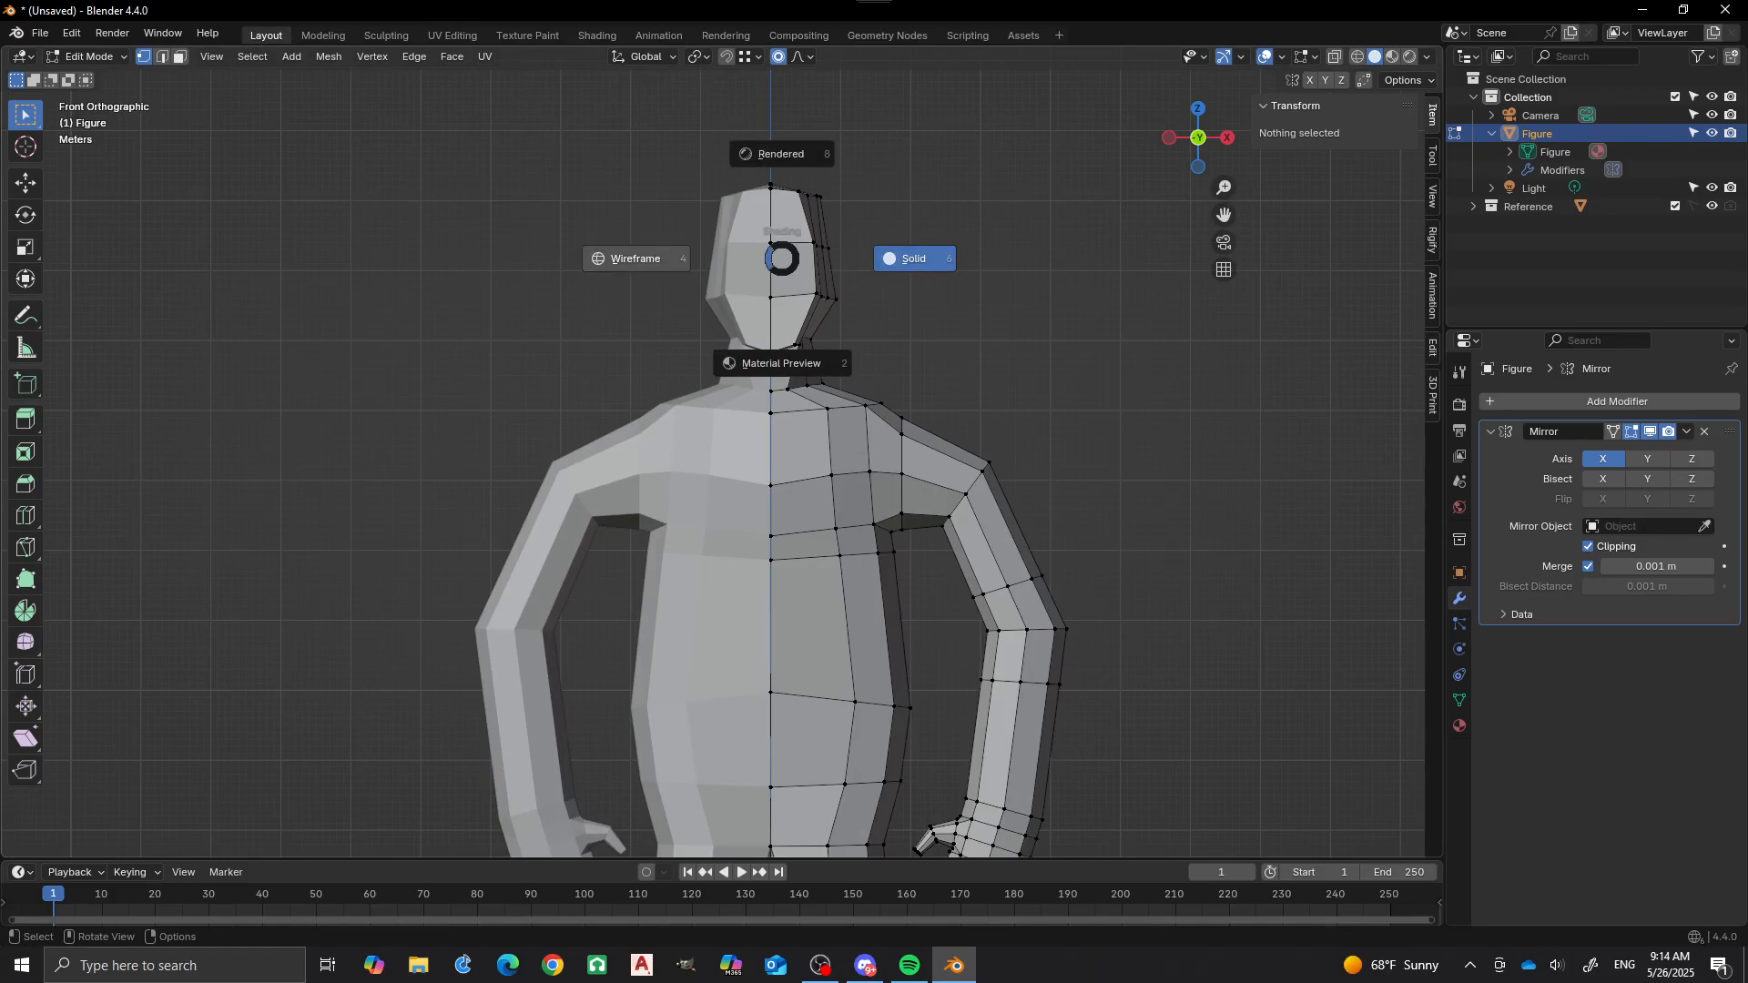
{"action": "left_click", "coordinate": [585, 262]}
{"action": "key", "text": "c"}
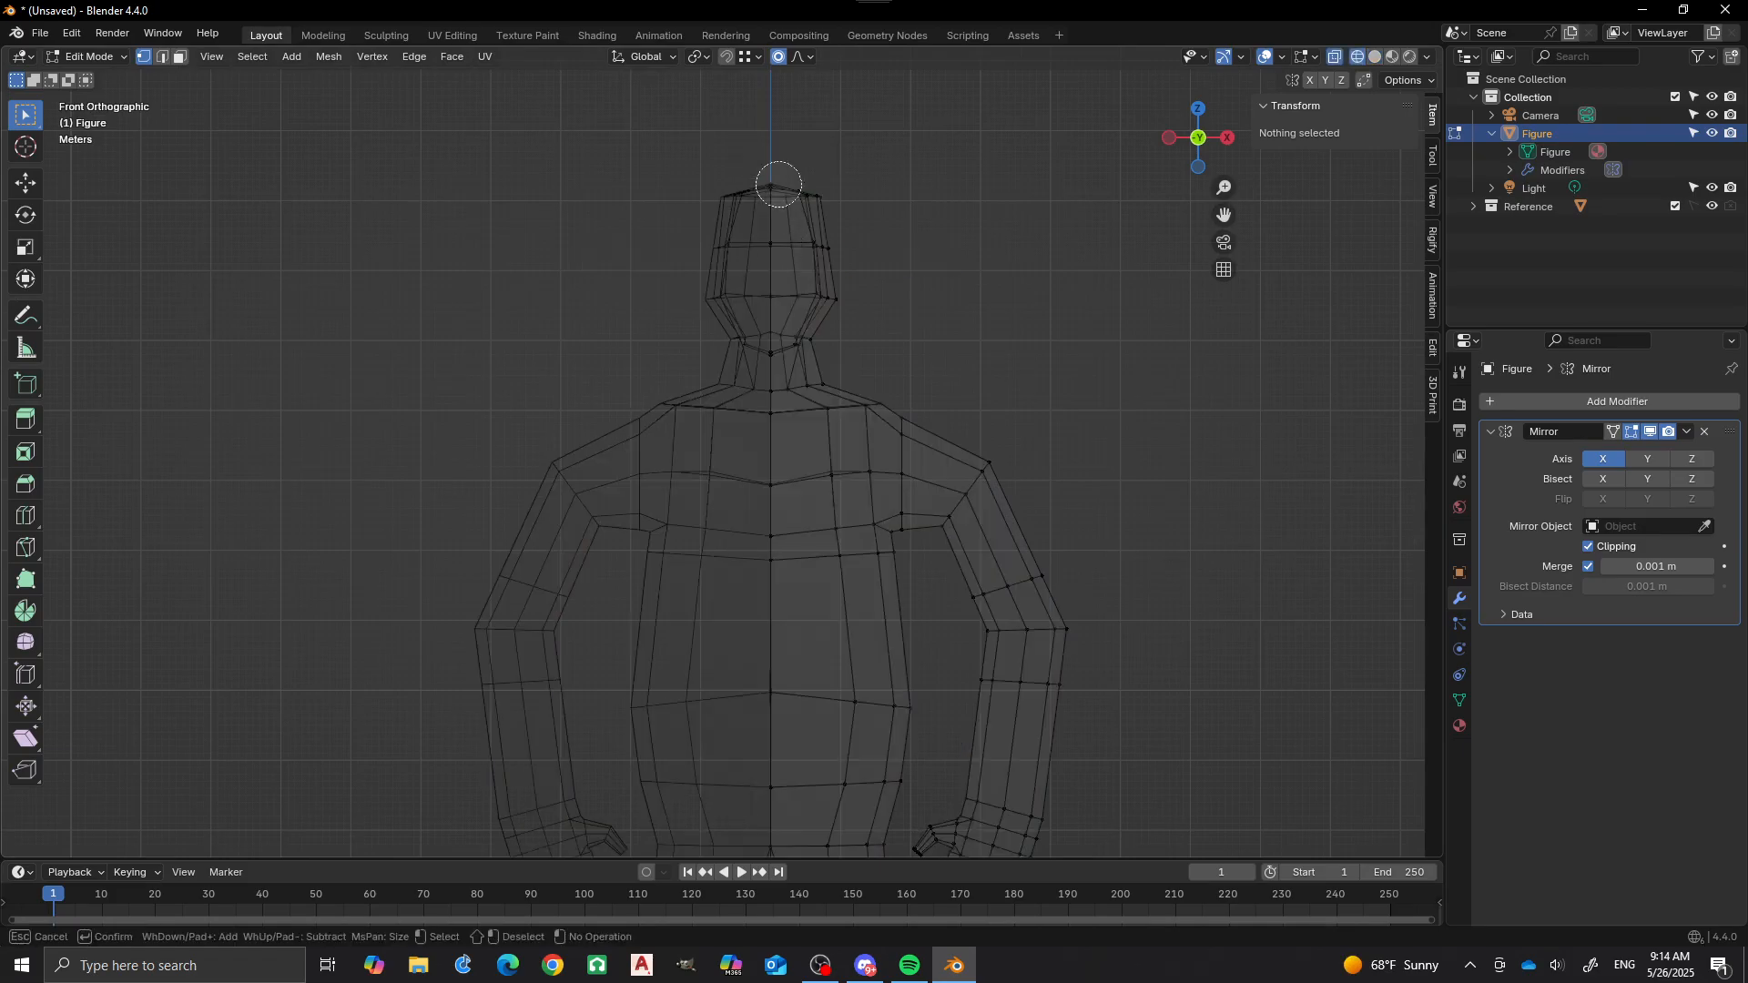
{"action": "mouse_move", "coordinate": [778, 184]}
{"action": "left_mouse_down"}
{"action": "mouse_move", "coordinate": [794, 195]}
{"action": "mouse_move", "coordinate": [779, 321]}
{"action": "mouse_move", "coordinate": [819, 305]}
{"action": "mouse_move", "coordinate": [806, 187]}
{"action": "left_mouse_up"}
{"action": "right_click", "coordinate": [806, 187]}
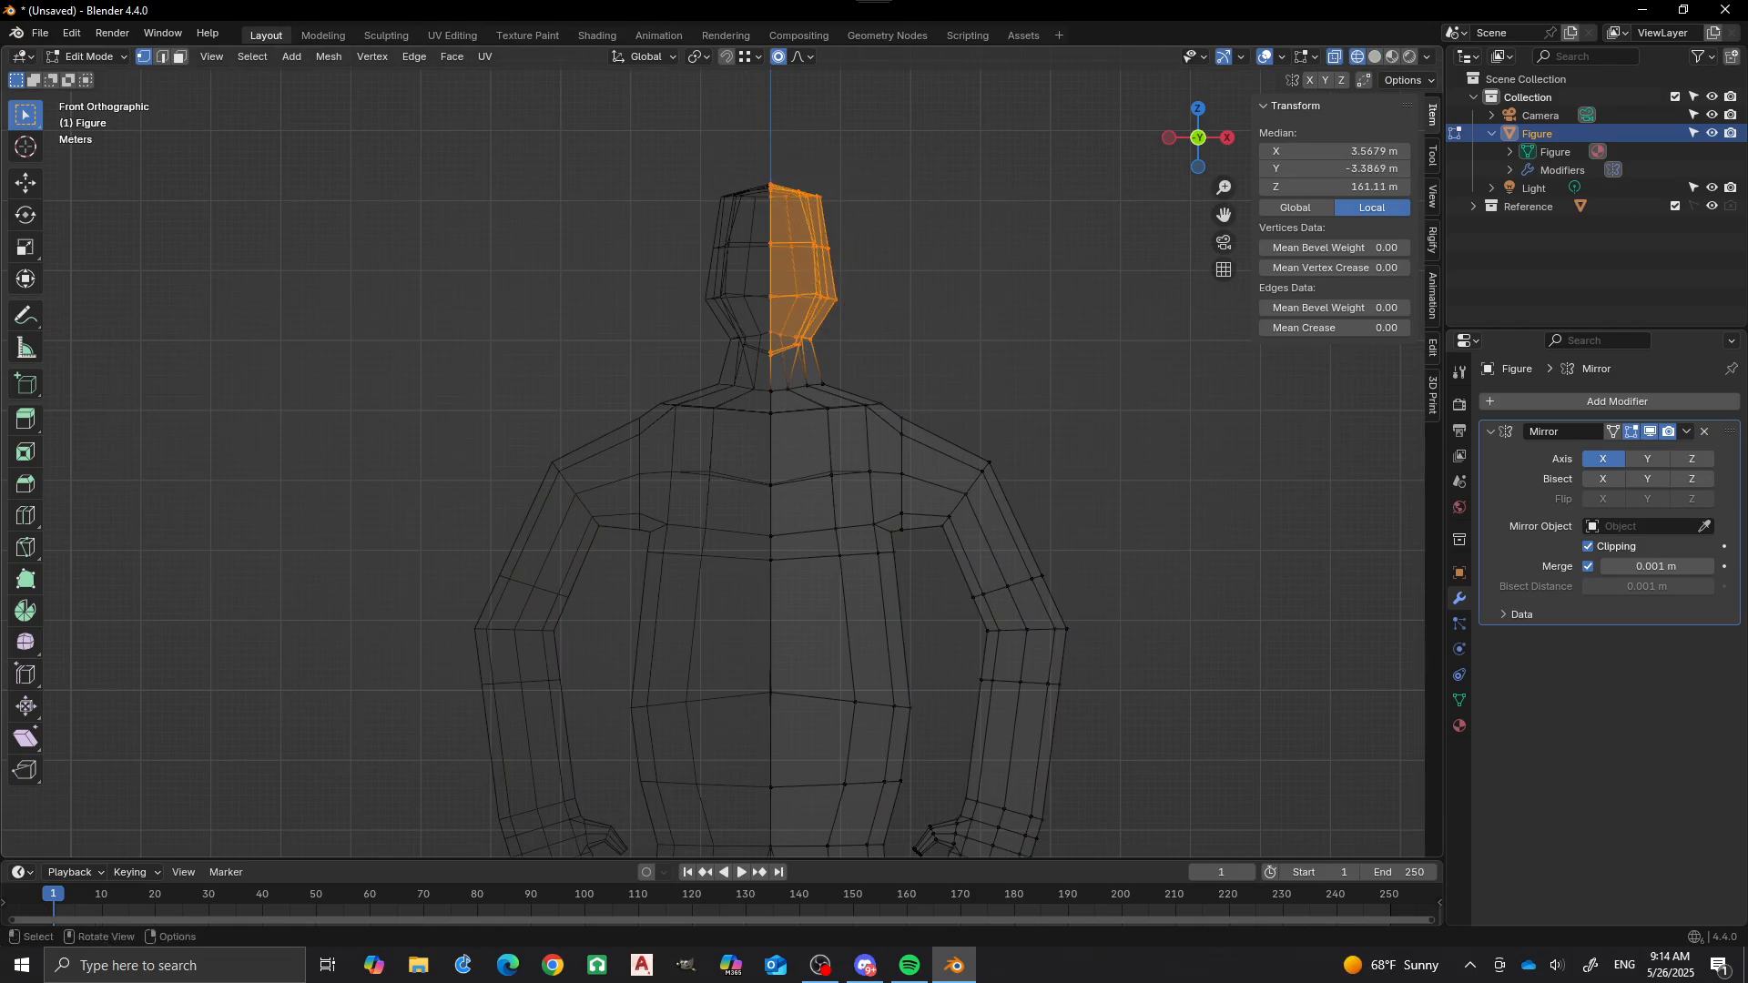
Scale the selected head uniformly to about 1.298 with a proportional size of 5.56.
{"action": "scroll", "coordinate": [805, 186], "scroll_direction": "down", "scroll_amount": 2}
{"action": "scroll", "coordinate": [756, 455], "scroll_direction": "up", "scroll_amount": 1}
{"action": "scroll", "coordinate": [755, 456], "scroll_direction": "down", "scroll_amount": 1}
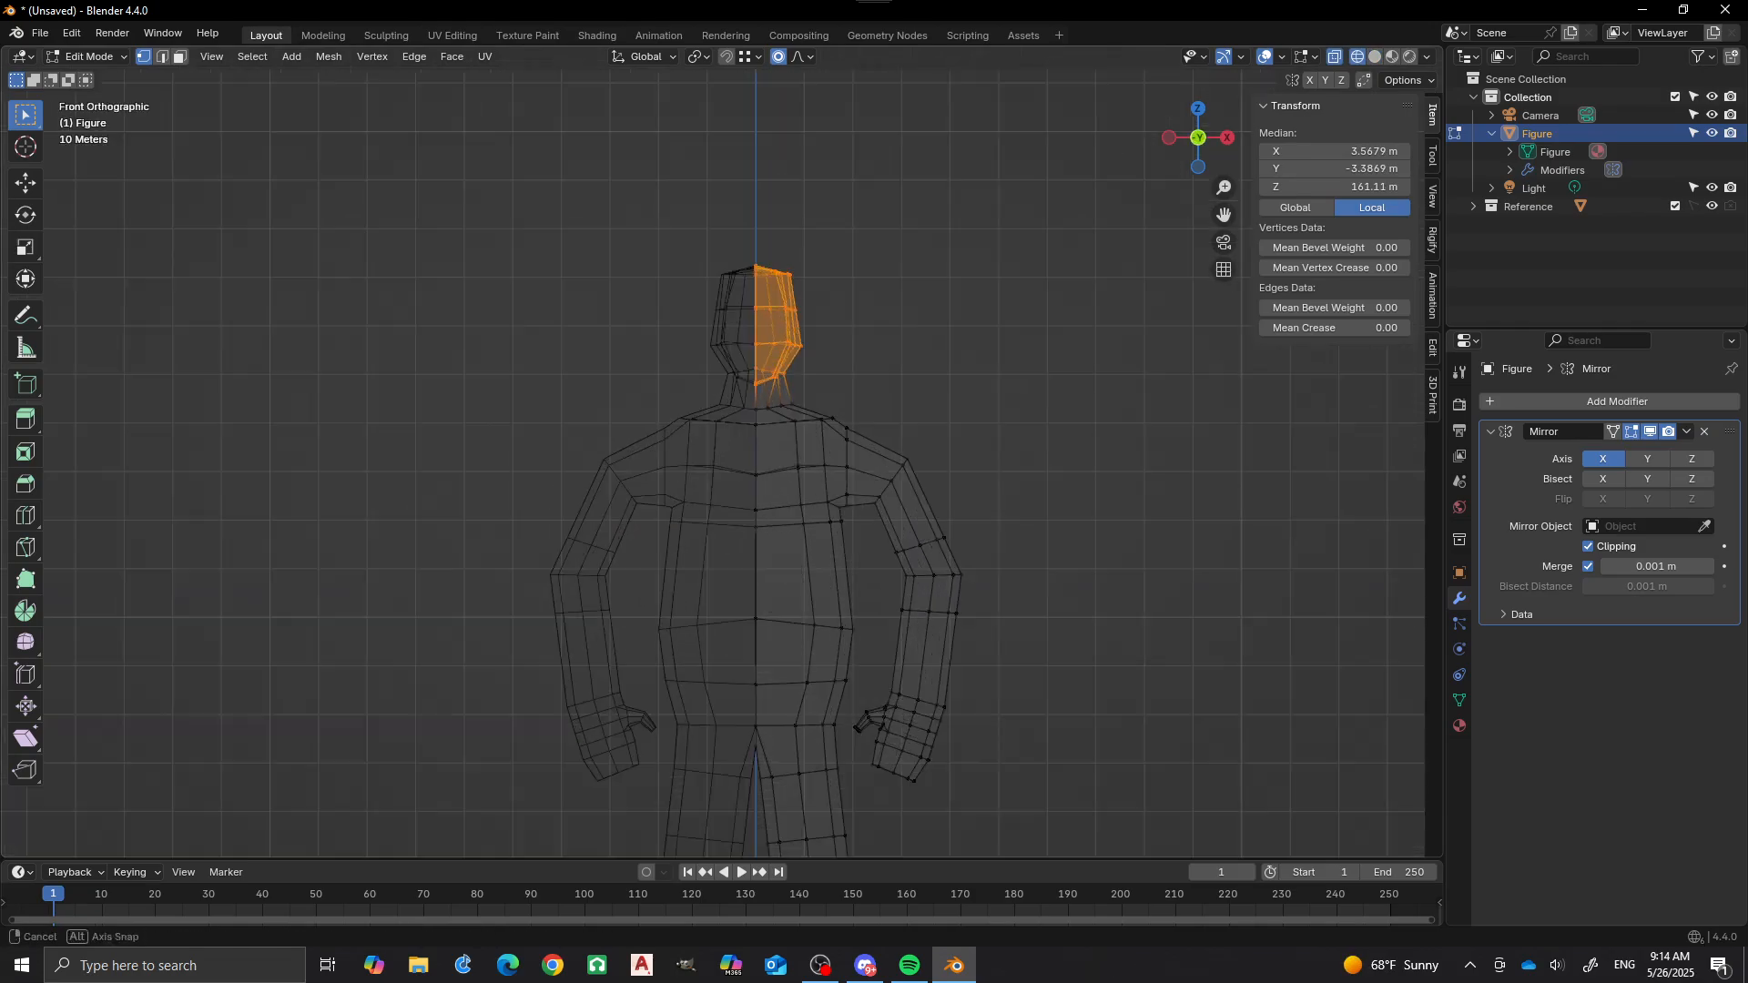
{"action": "key", "text": "s"}
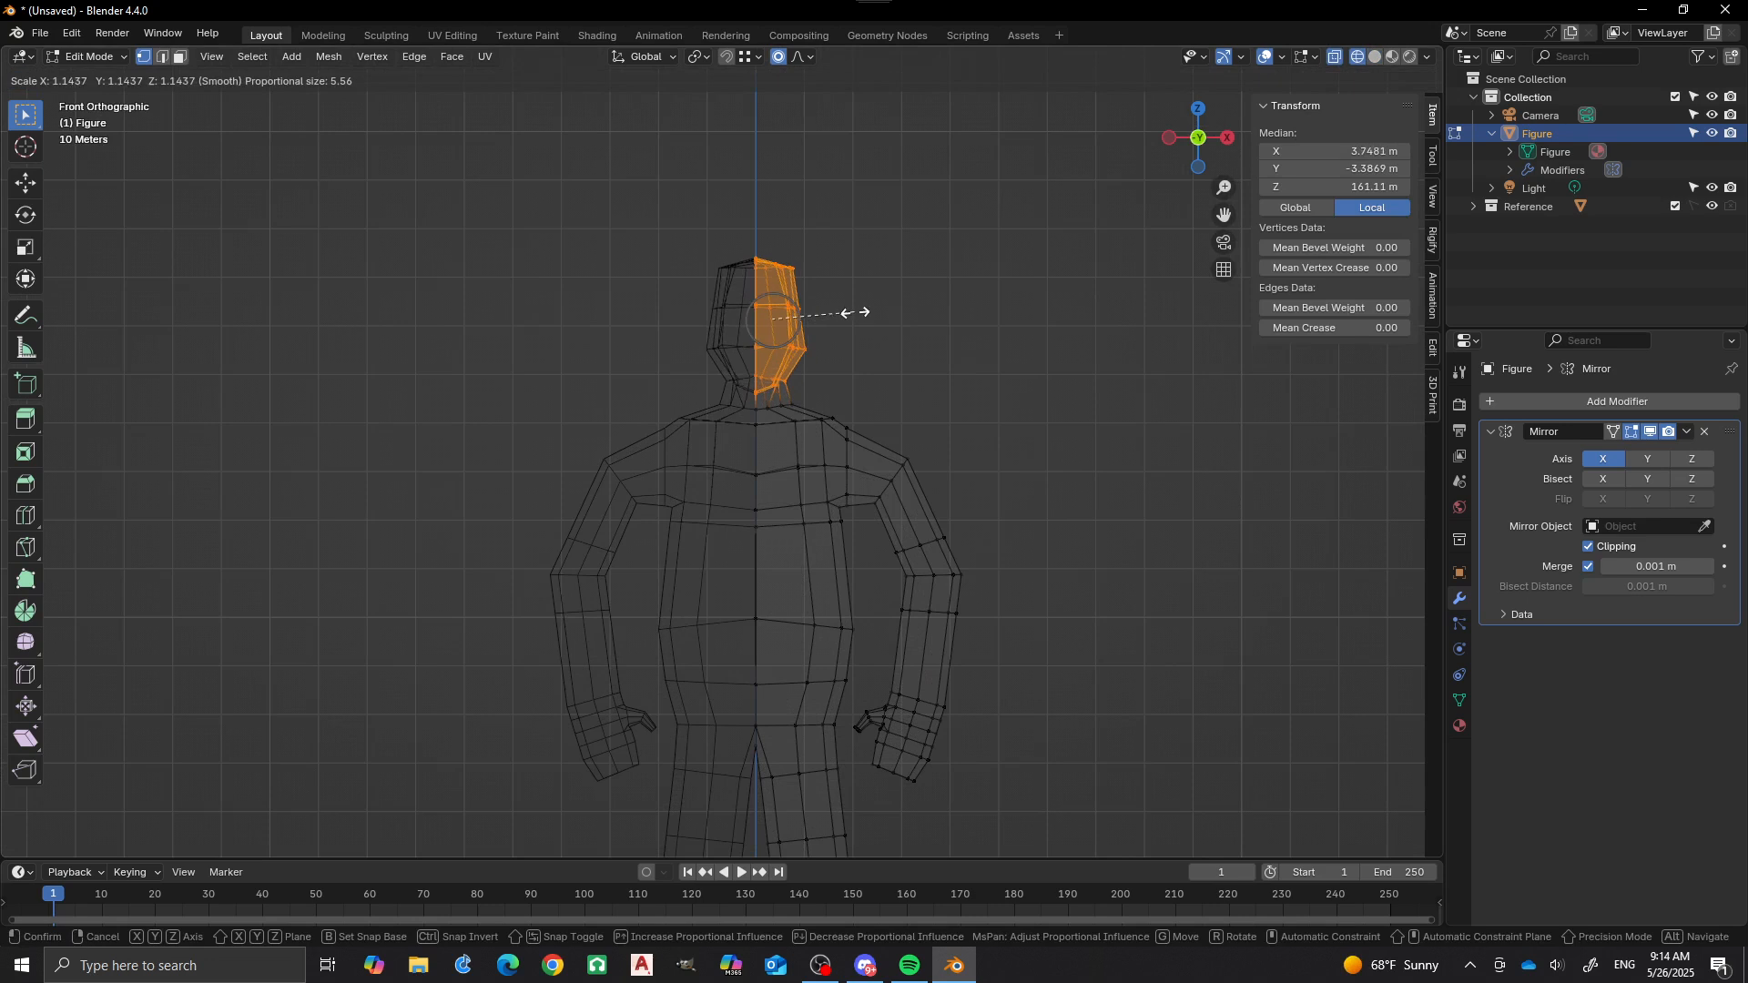
{"action": "left_click", "coordinate": [876, 311]}
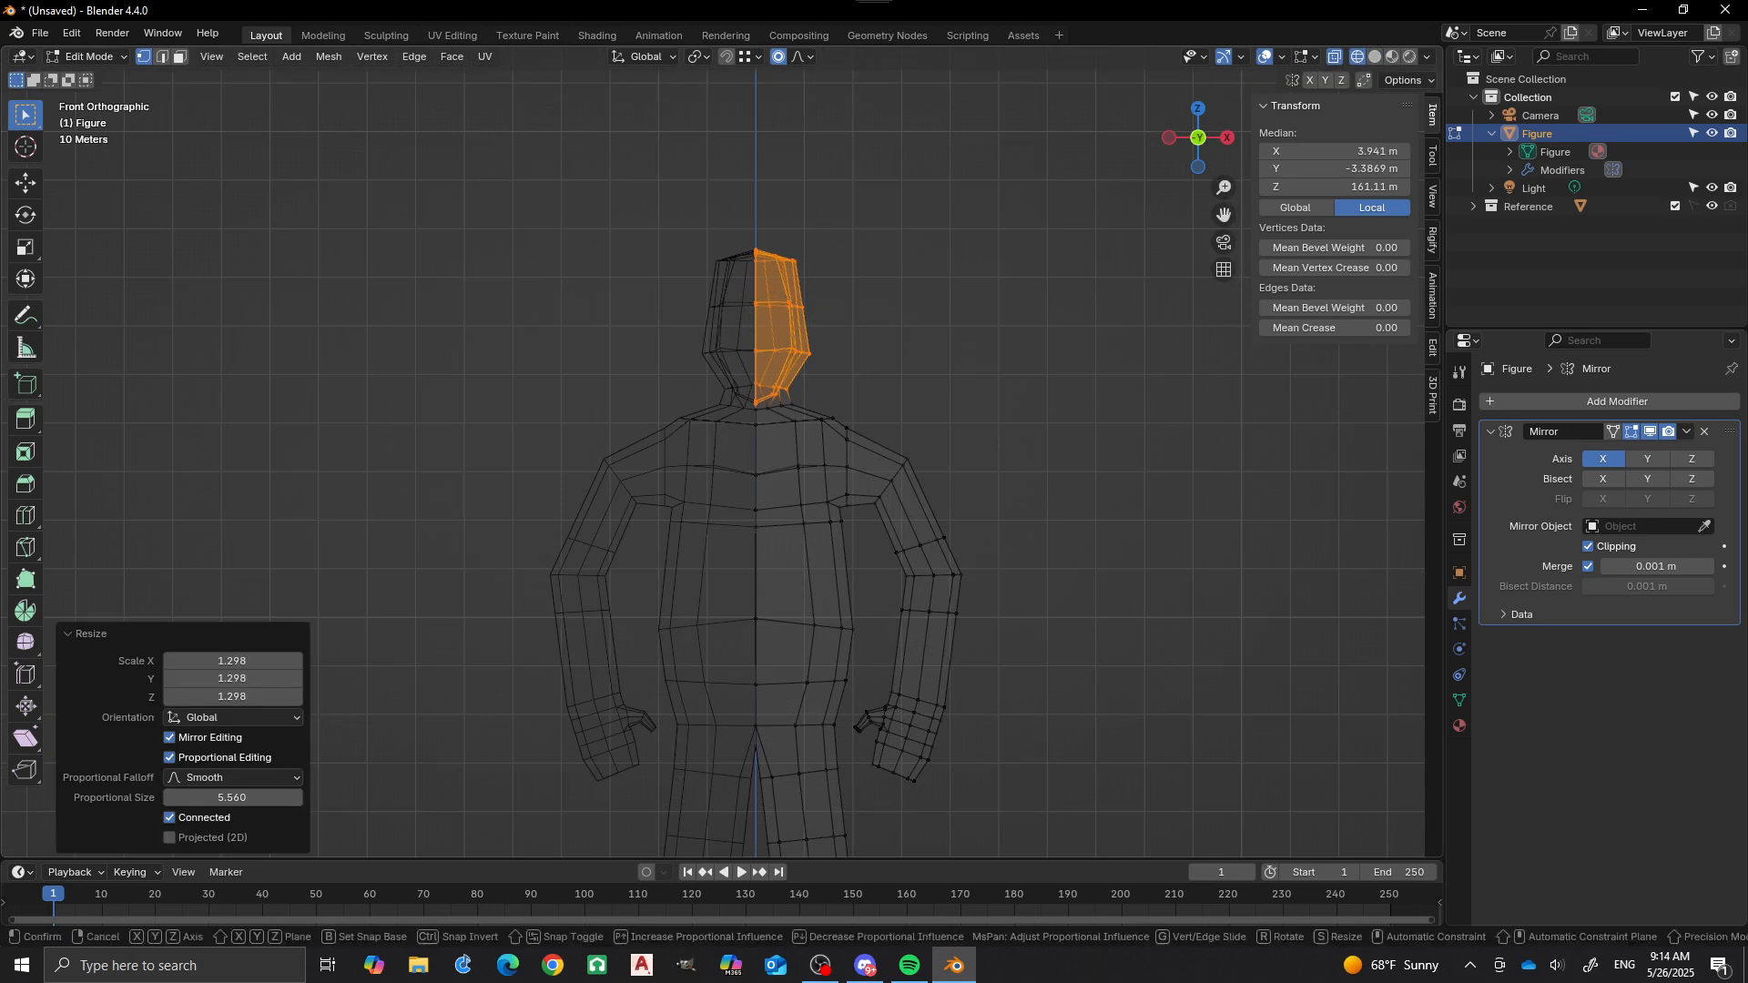
Try to raise the head about 6.56 m along Z with proportional editing on, and undo the move.
{"action": "key", "text": "g"}
{"action": "key", "text": "z"}
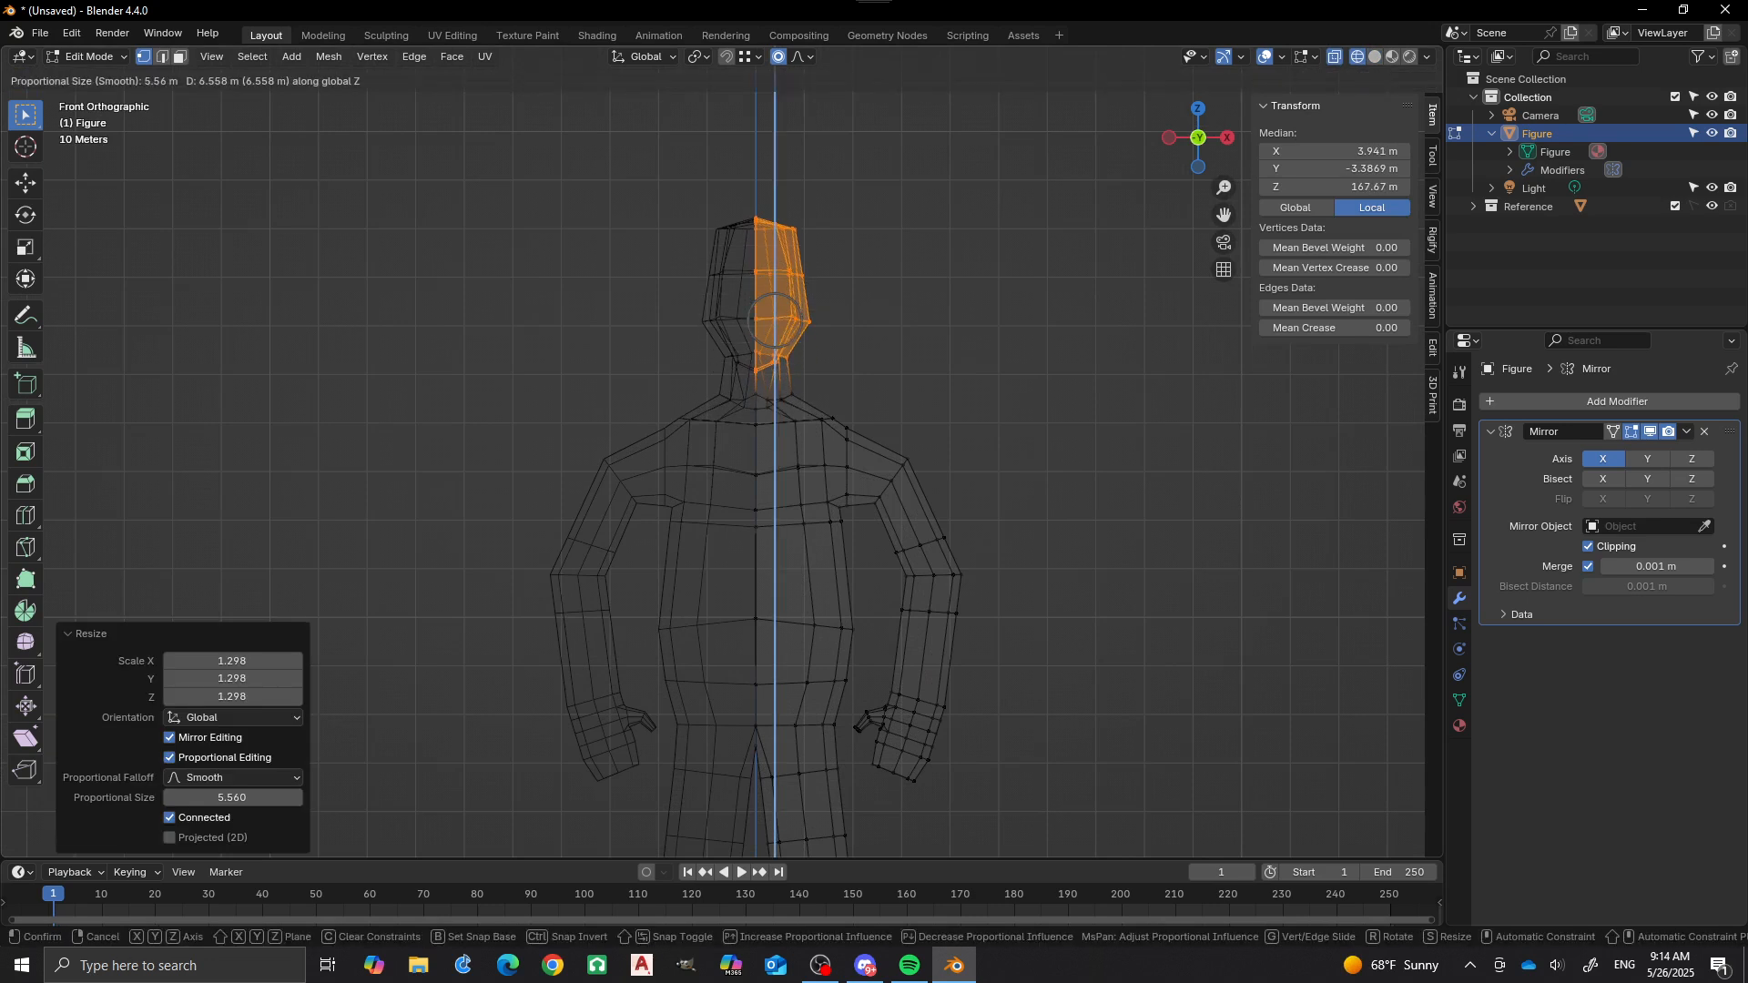
{"action": "key", "text": "Return"}
{"action": "scroll", "coordinate": [753, 461], "scroll_direction": "up", "scroll_amount": 5}
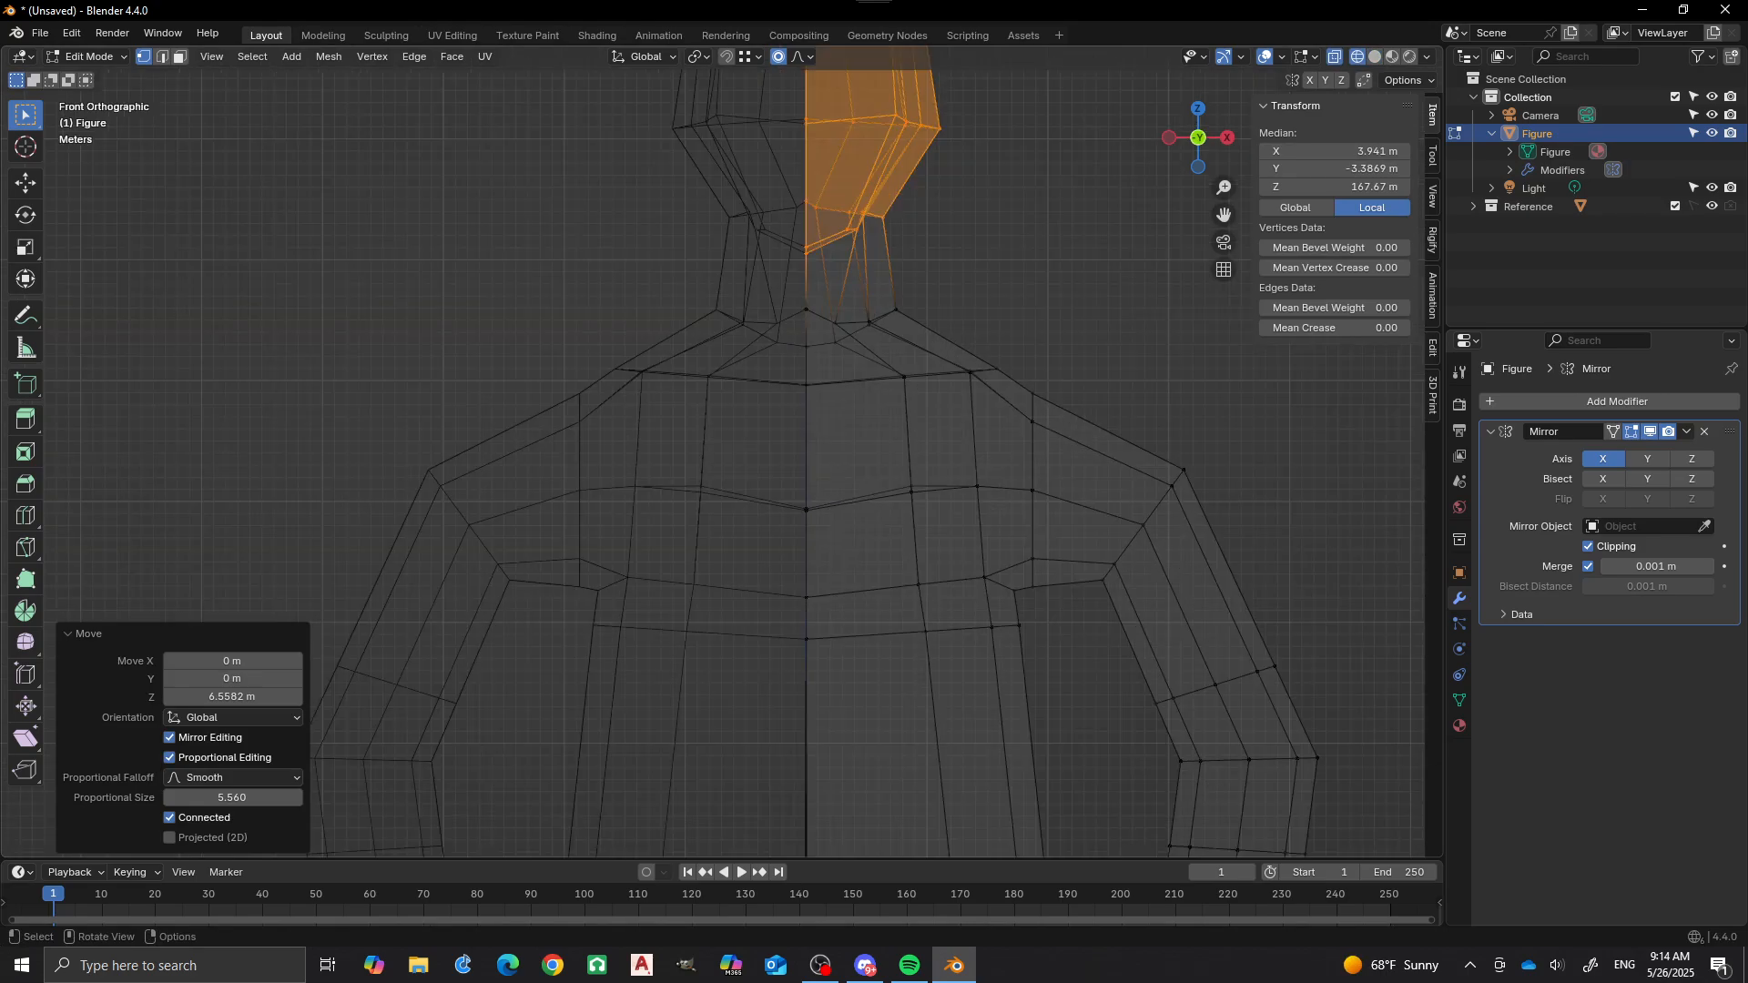
{"action": "scroll", "coordinate": [722, 454], "scroll_direction": "down", "scroll_amount": 3}
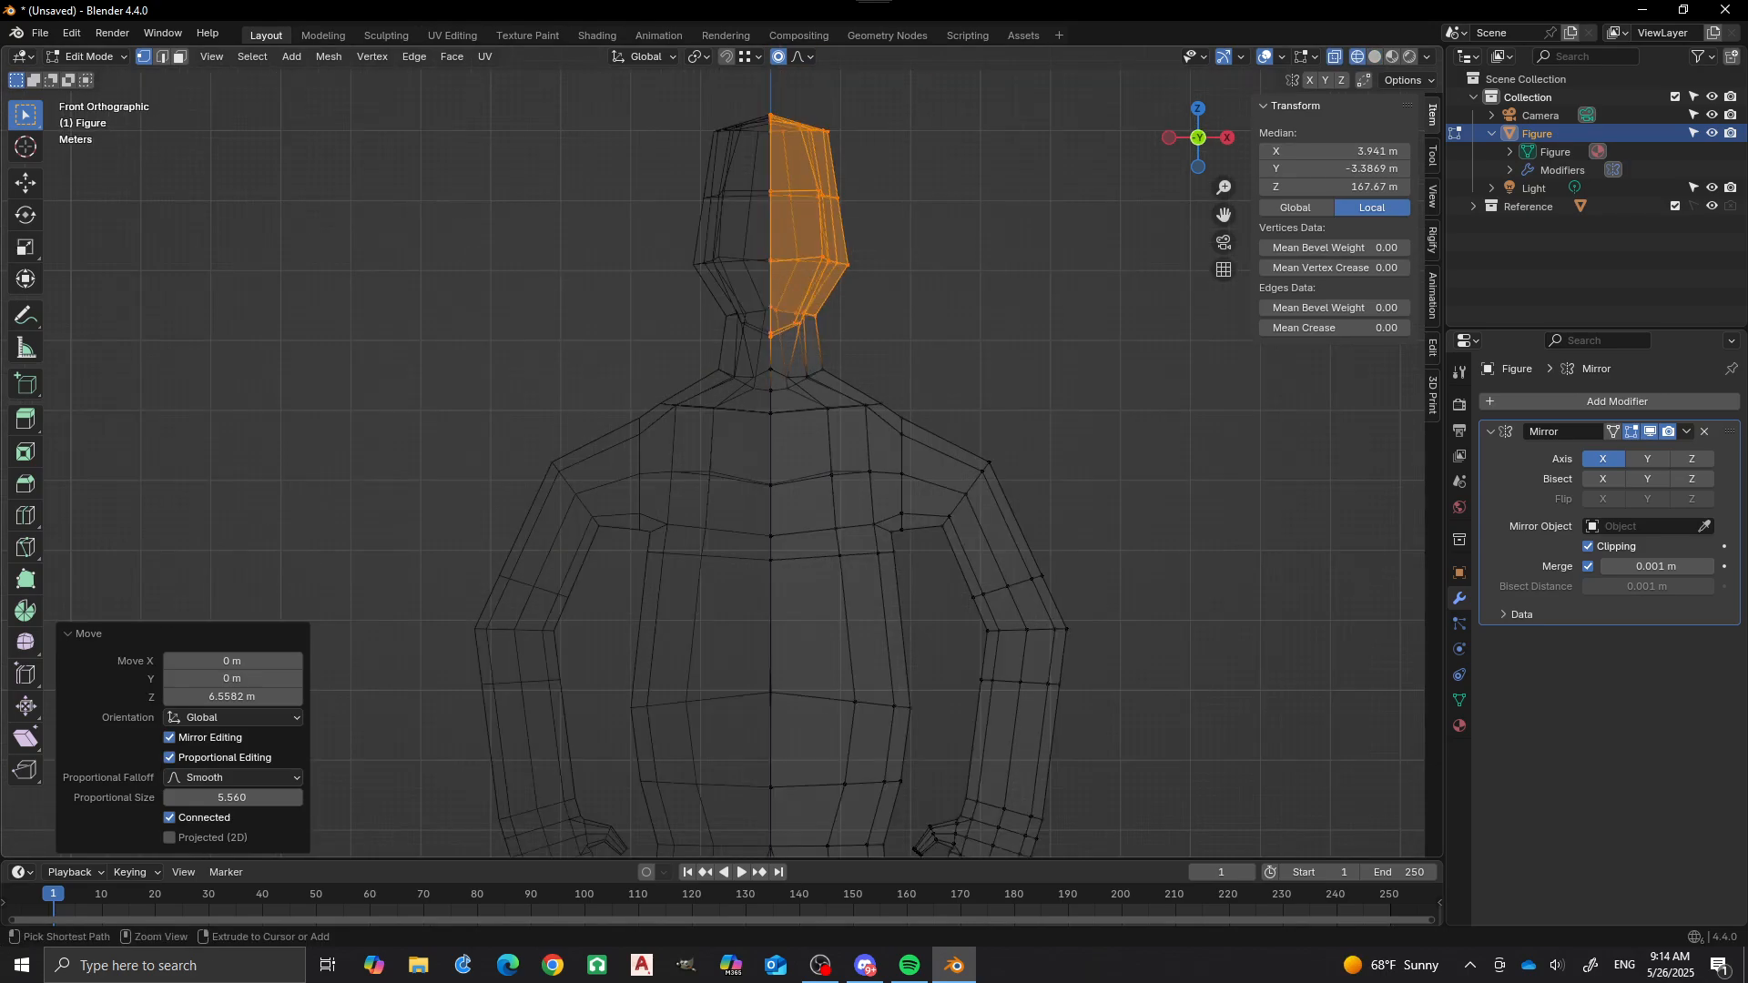
{"action": "key", "text": "ctrl+z"}
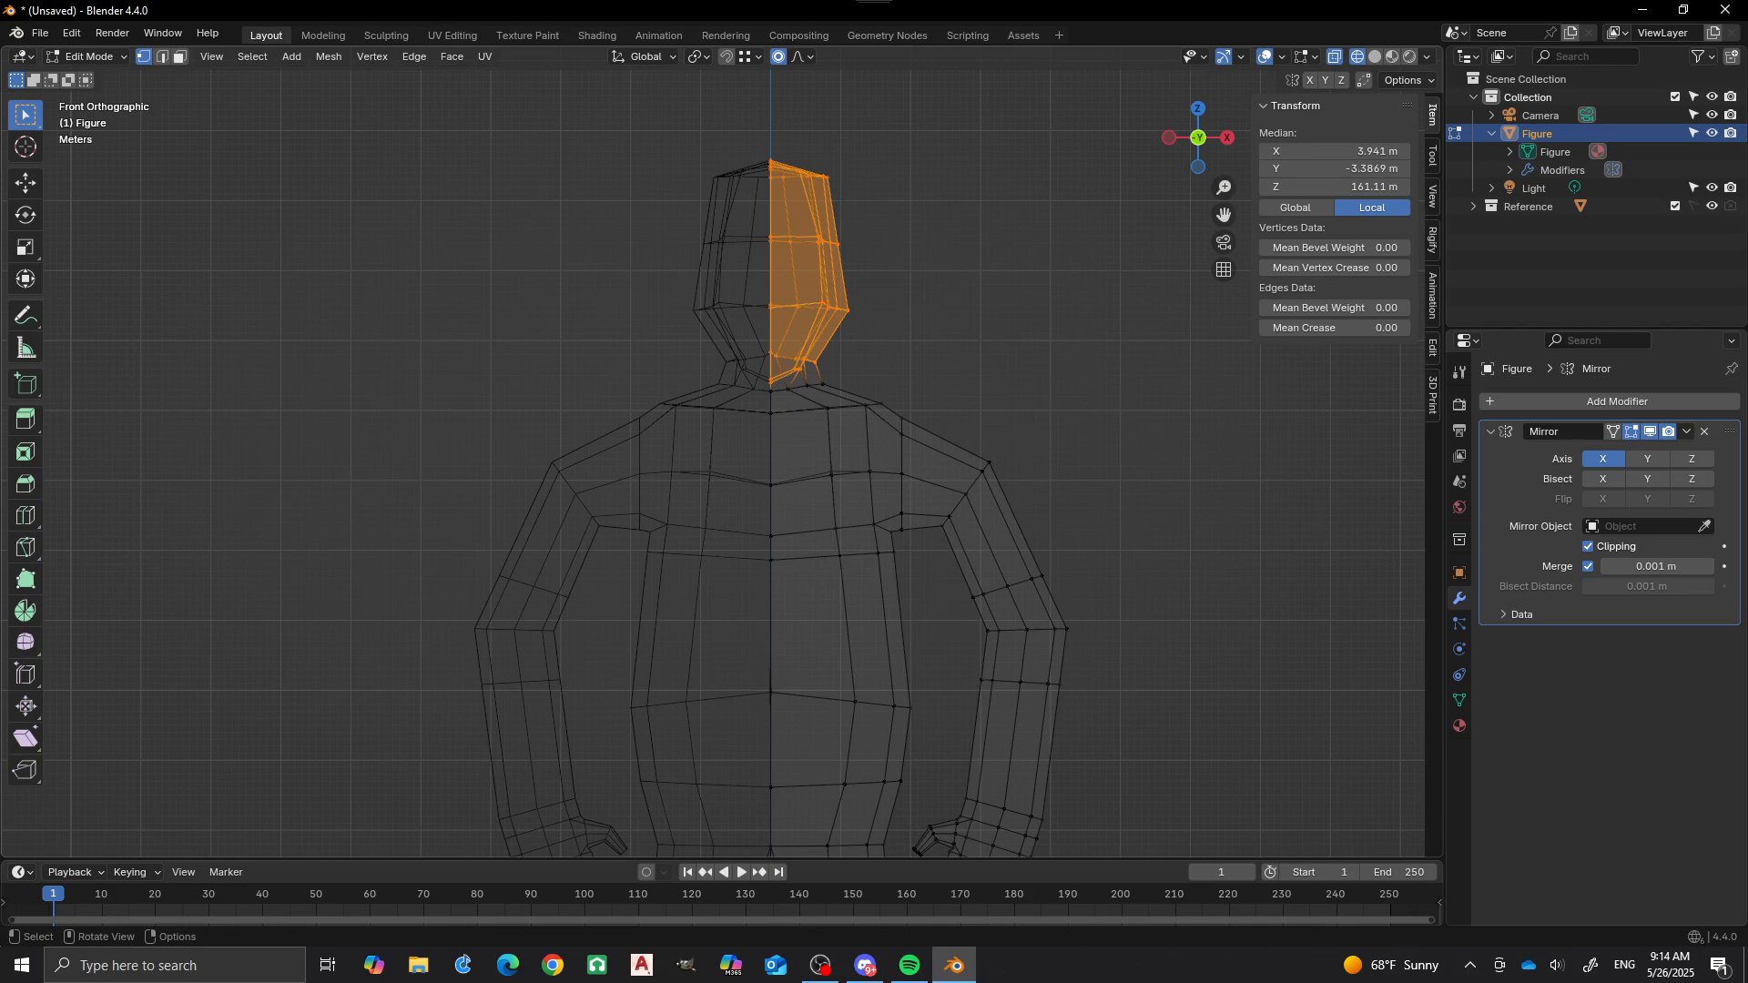
Raise the head about 3.9 m along Z with proportional editing off.
{"action": "key", "text": "g"}
{"action": "key", "text": "z"}
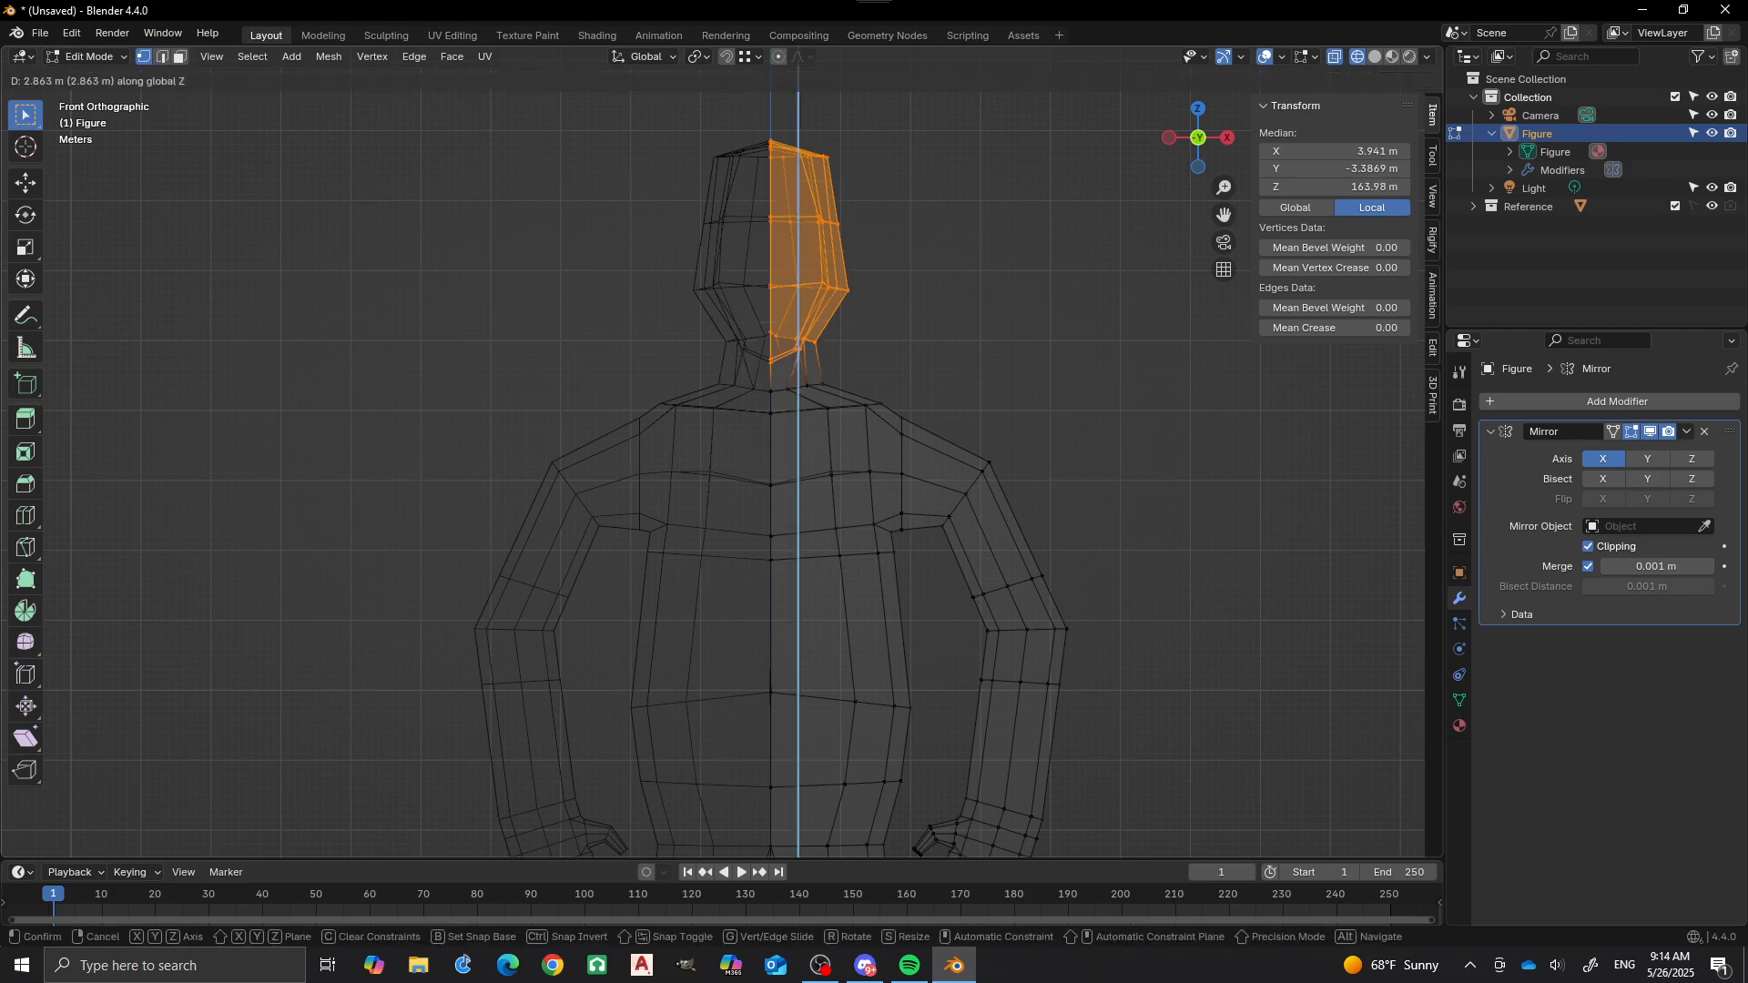
{"action": "key", "text": "Return"}
Scale the head uniformly to about 1.114 and raise it about 2.47 m along Z.
{"action": "key", "text": "s"}
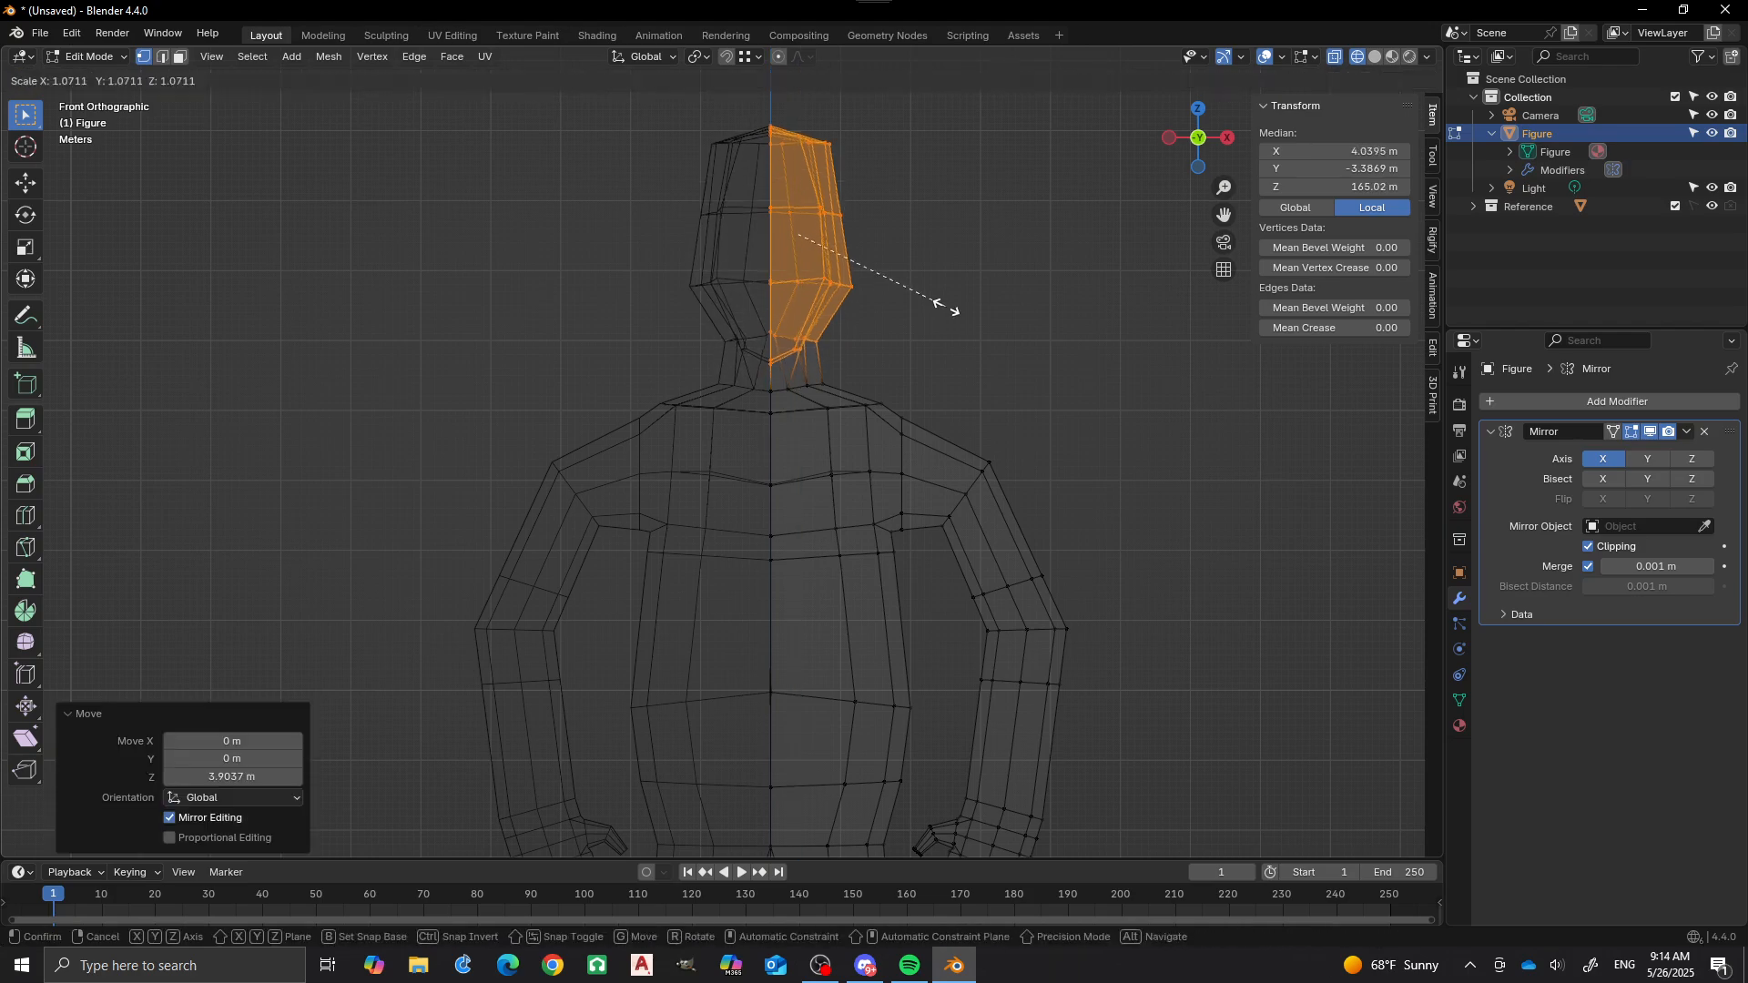
{"action": "left_click", "coordinate": [953, 301]}
{"action": "key", "text": "g"}
{"action": "key", "text": "z"}
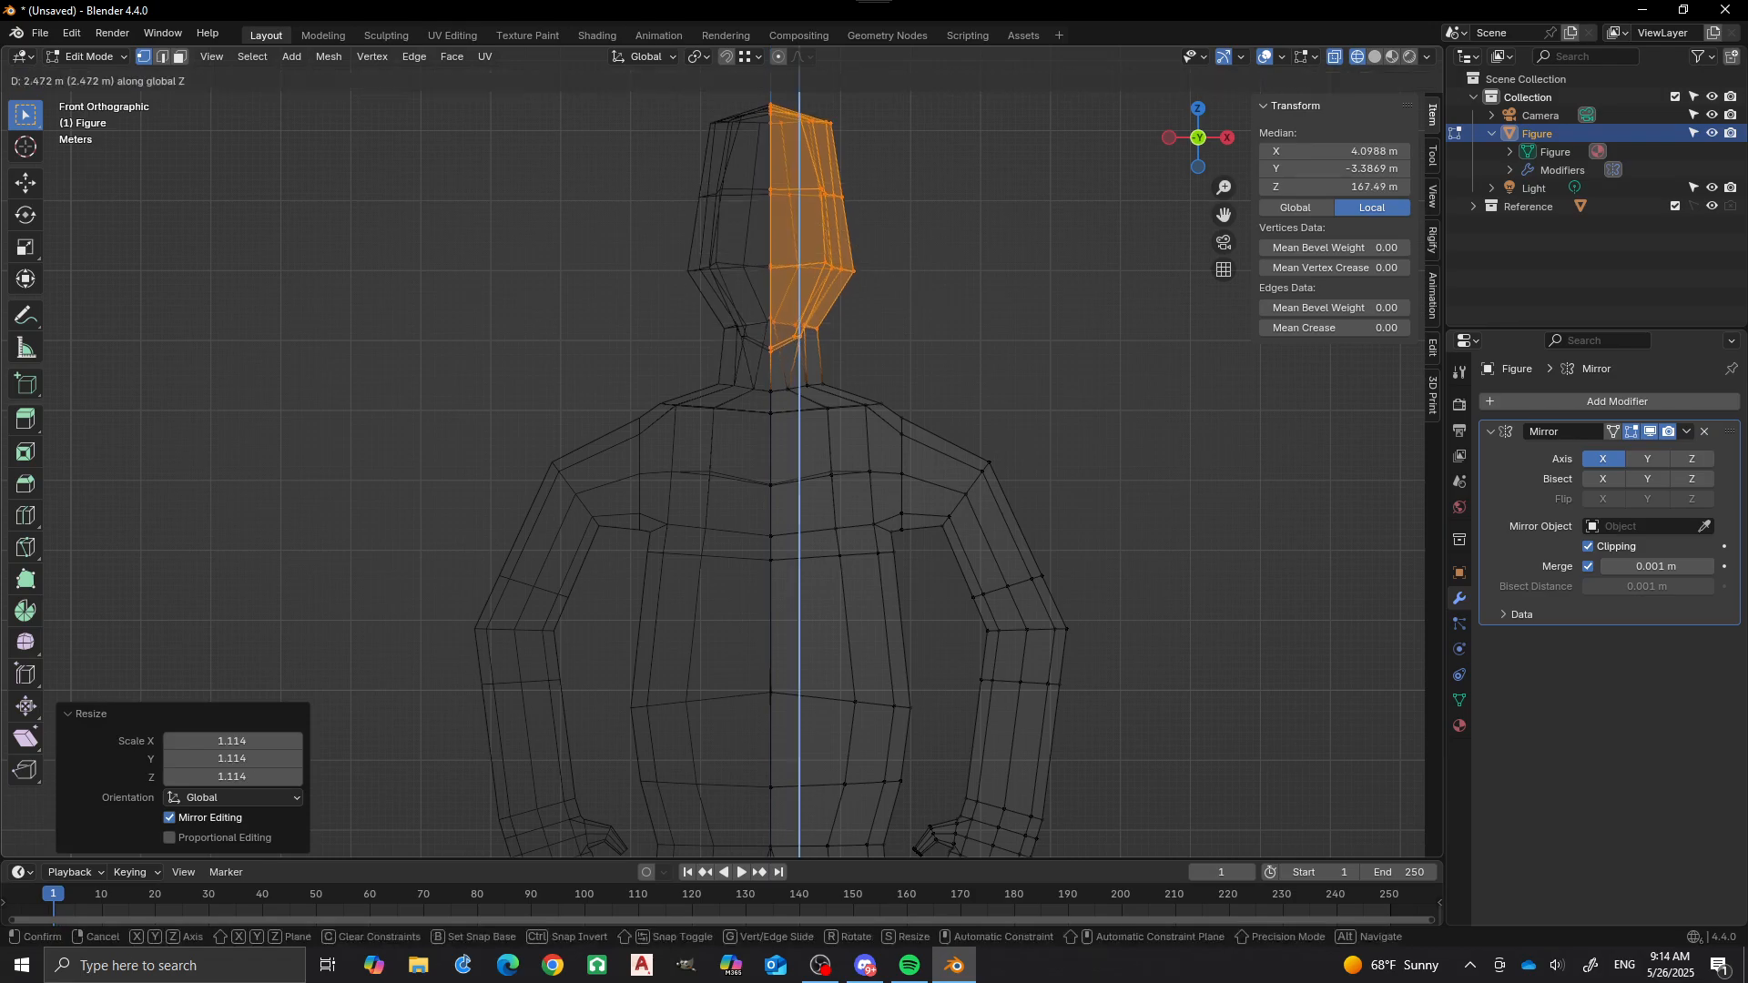
{"action": "key", "text": "Return"}
{"action": "scroll", "coordinate": [719, 460], "scroll_direction": "down", "scroll_amount": 2}
Move the two middle vertices at the back of the head about 2.5 m backwards along Y with a proportional size of about 8.14.
{"action": "middle_click_drag", "start_coordinate": [719, 460], "coordinate": [565, 449]}
{"action": "left_click", "coordinate": [856, 291]}
{"action": "mouse_move", "coordinate": [852, 290]}
{"action": "middle_mouse_down"}
{"action": "mouse_move", "coordinate": [814, 289]}
{"action": "mouse_move", "coordinate": [865, 290]}
{"action": "middle_mouse_up"}
{"action": "left_click", "coordinate": [880, 234], "text": "shift"}
{"action": "key", "text": "g"}
{"action": "key", "text": "y"}
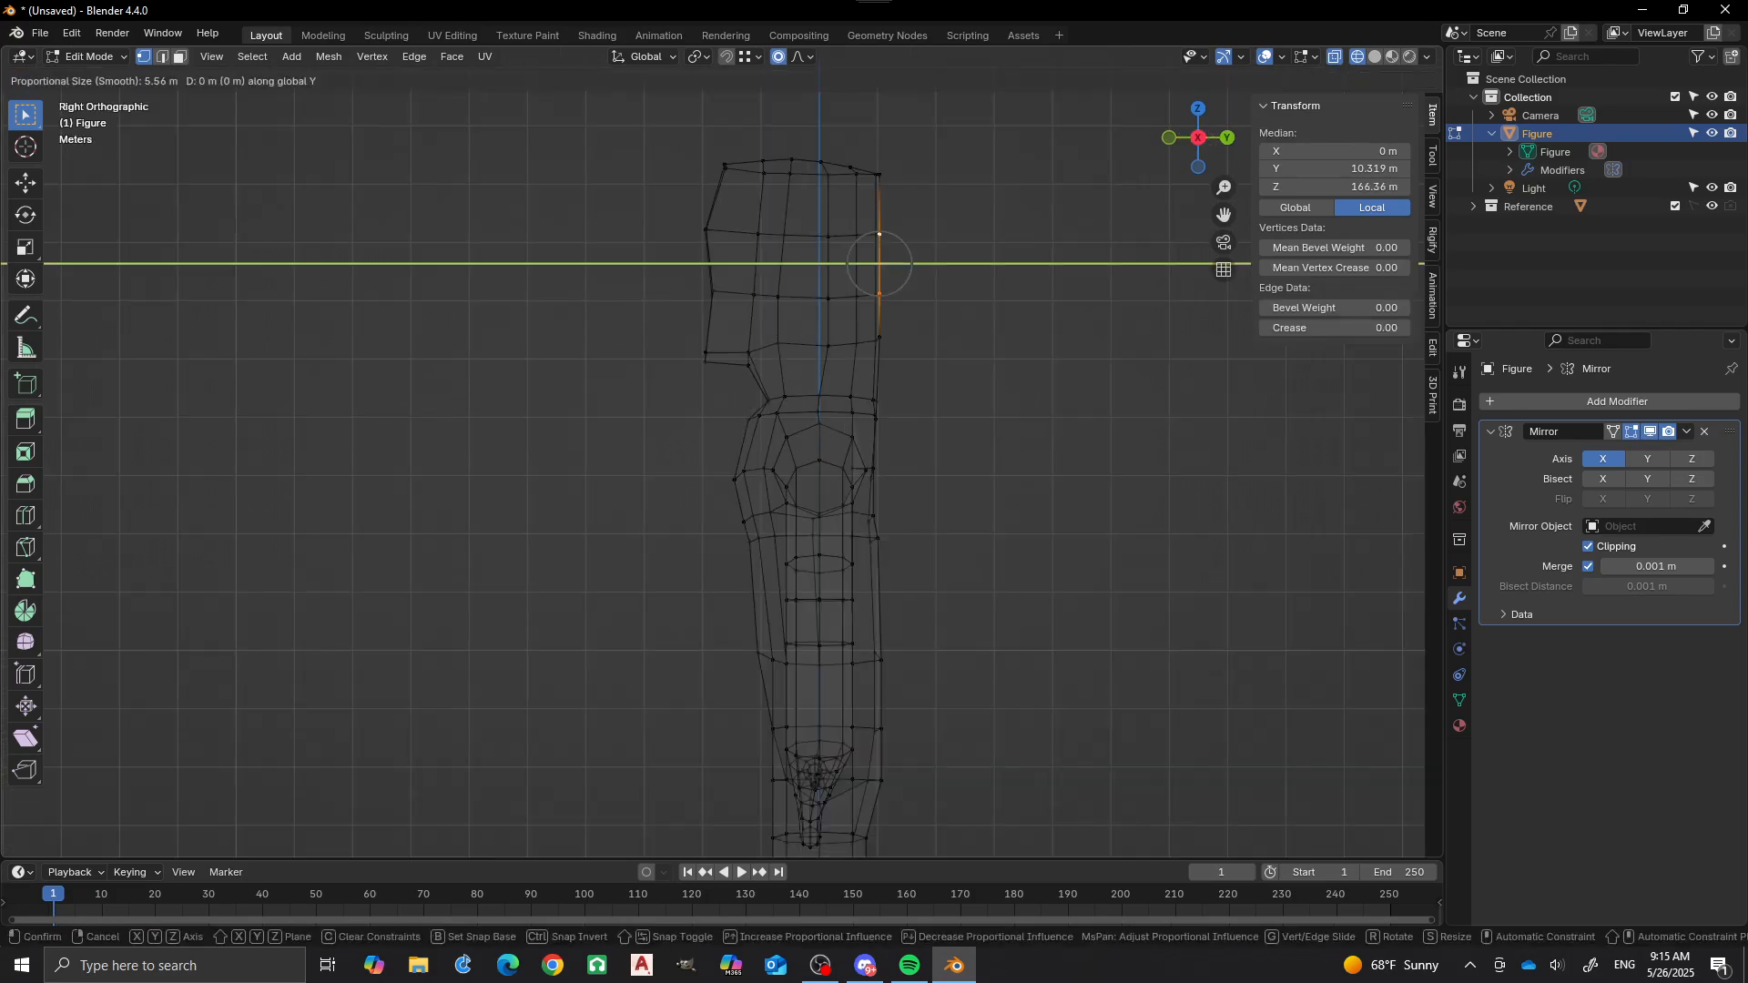
{"action": "scroll", "coordinate": [890, 234], "scroll_direction": "down", "scroll_amount": 2}
{"action": "scroll", "coordinate": [891, 234], "scroll_direction": "down", "scroll_amount": 3}
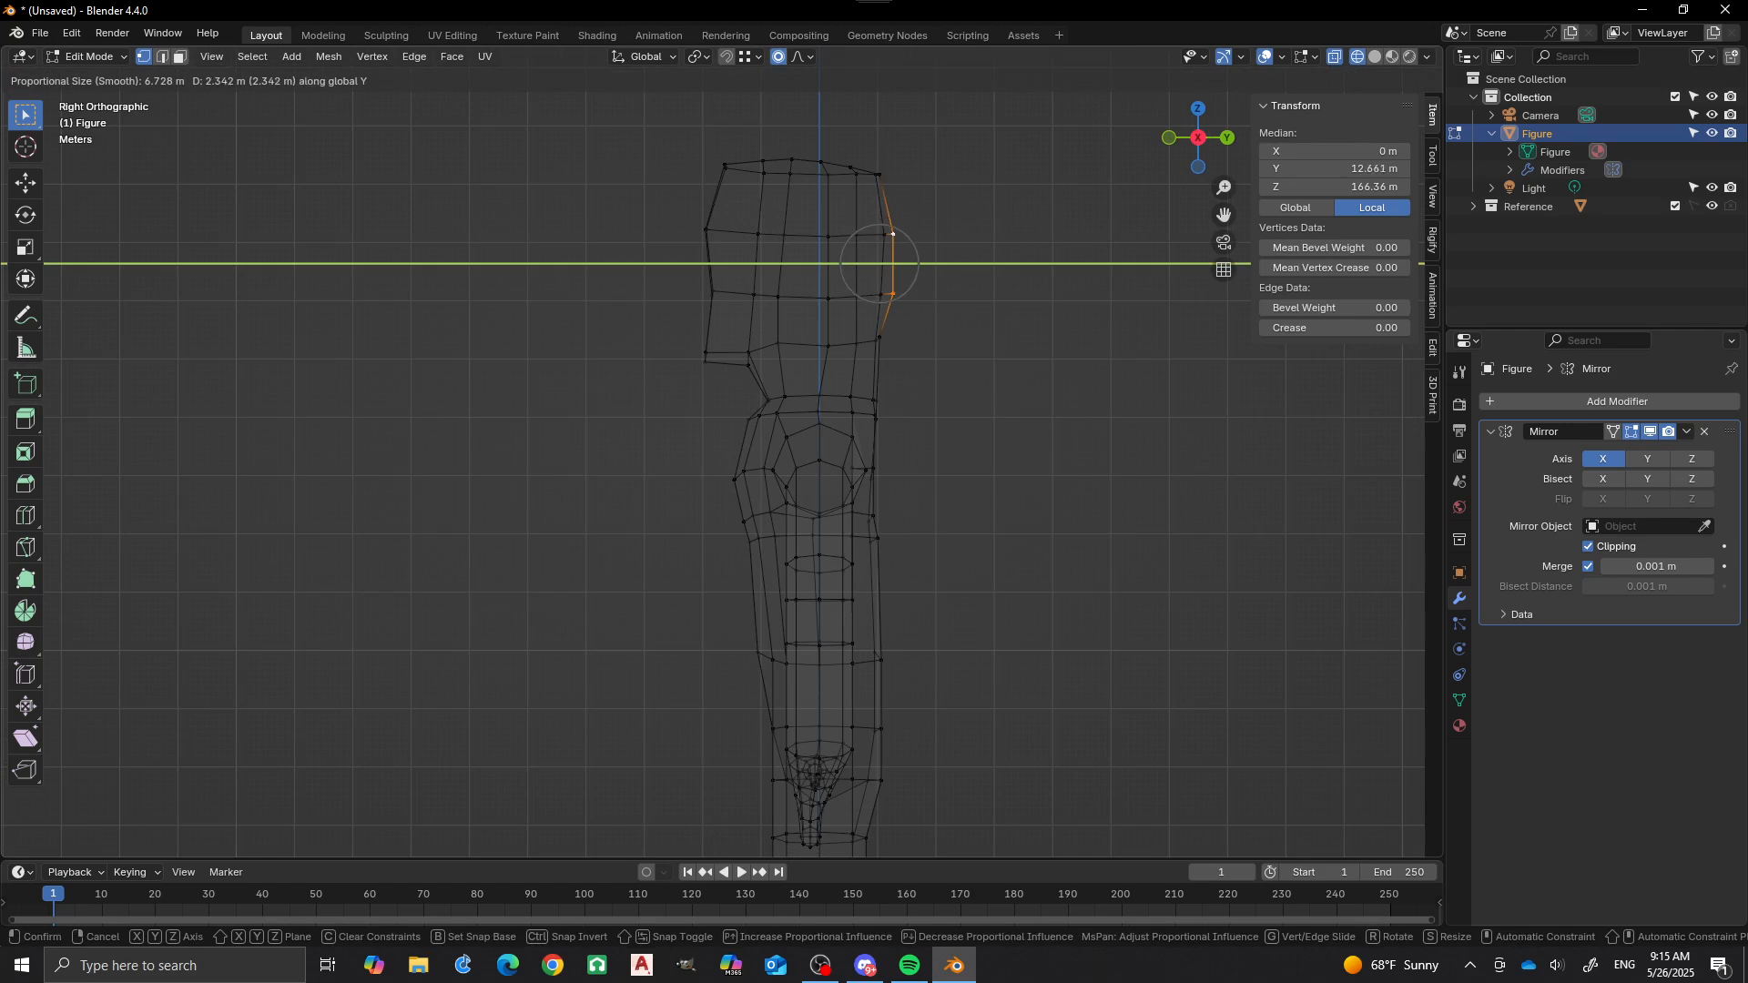
{"action": "left_click", "coordinate": [893, 234]}
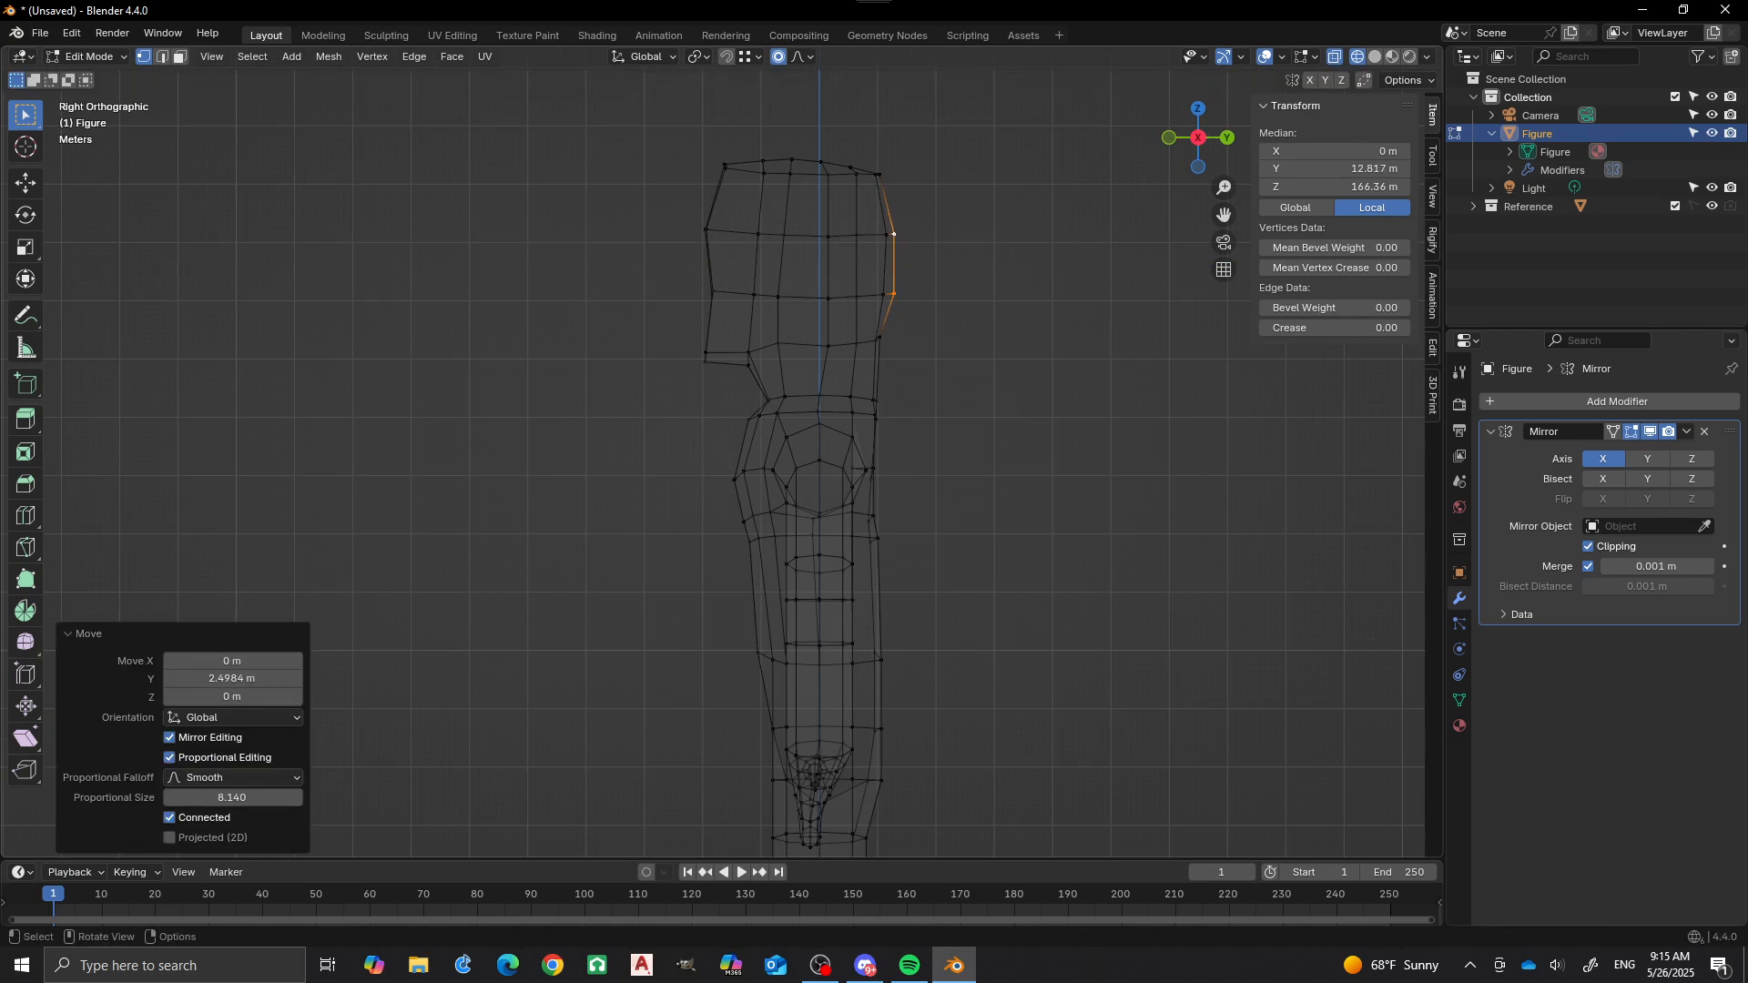
Move the vertex at the back of the neck's base about 1.09 m forwards along Y with a proportional size of about 23.2.
{"action": "left_click", "coordinate": [877, 400]}
{"action": "key", "text": "g"}
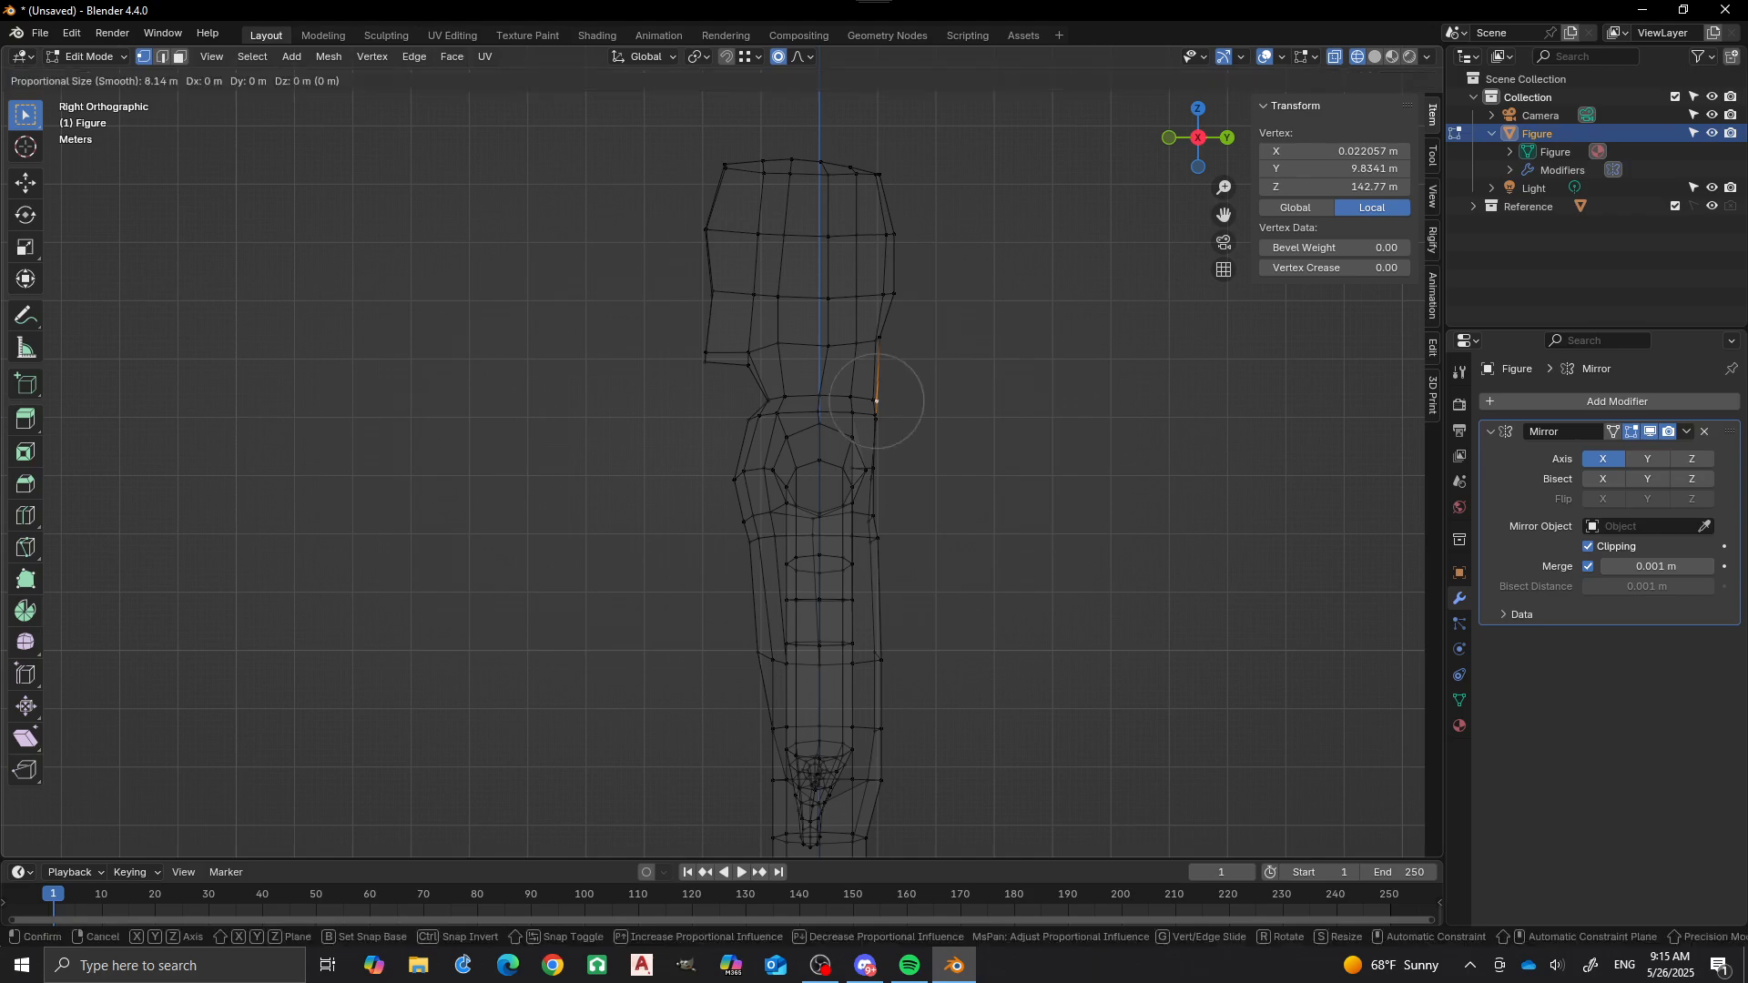
{"action": "key", "text": "y"}
{"action": "scroll", "coordinate": [874, 401], "scroll_direction": "down", "scroll_amount": 11}
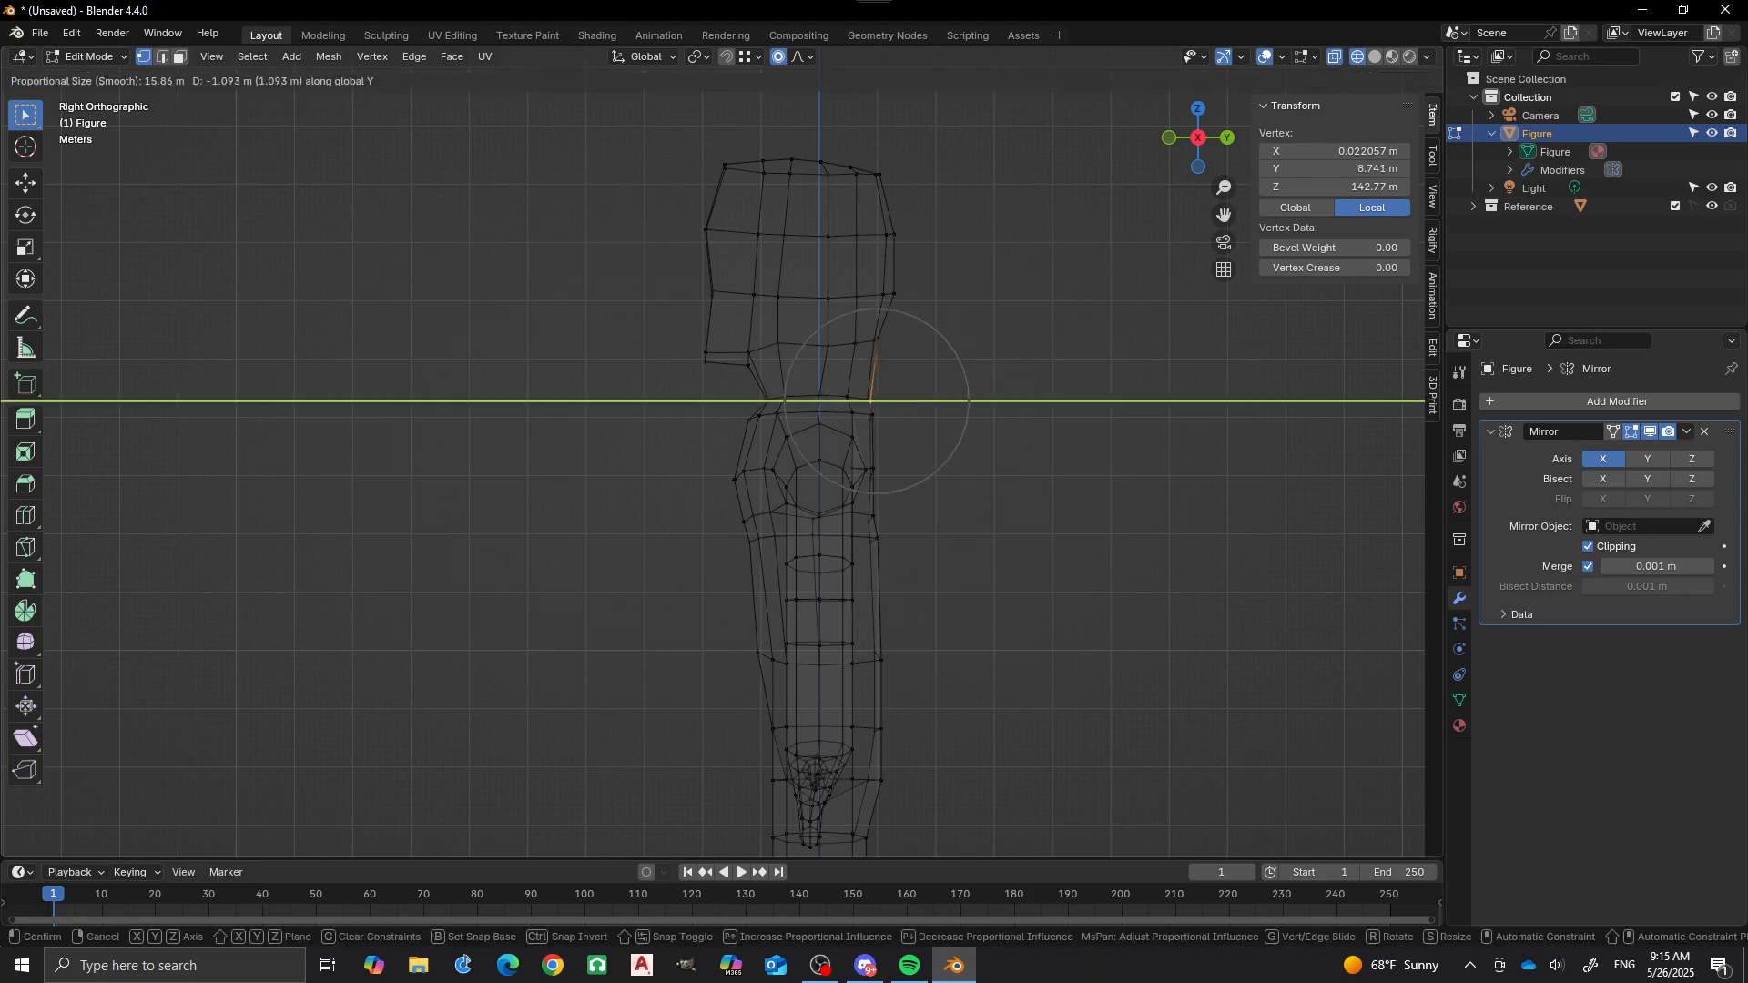
{"action": "key", "text": "Return"}
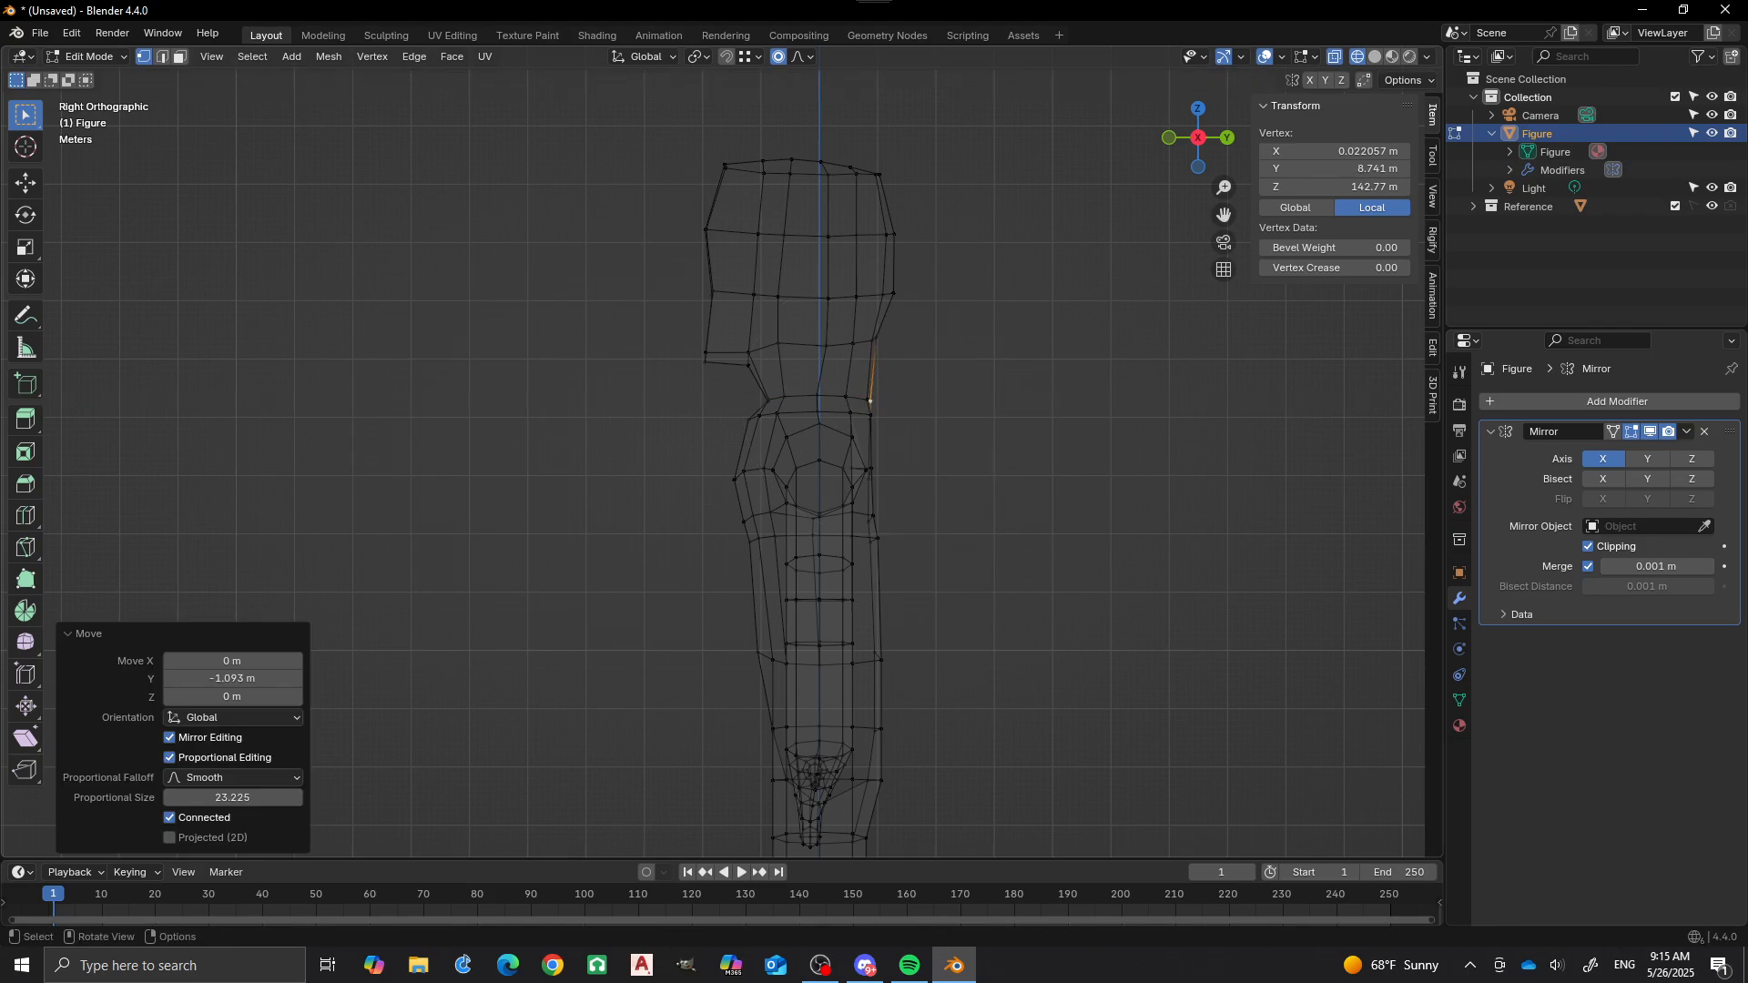